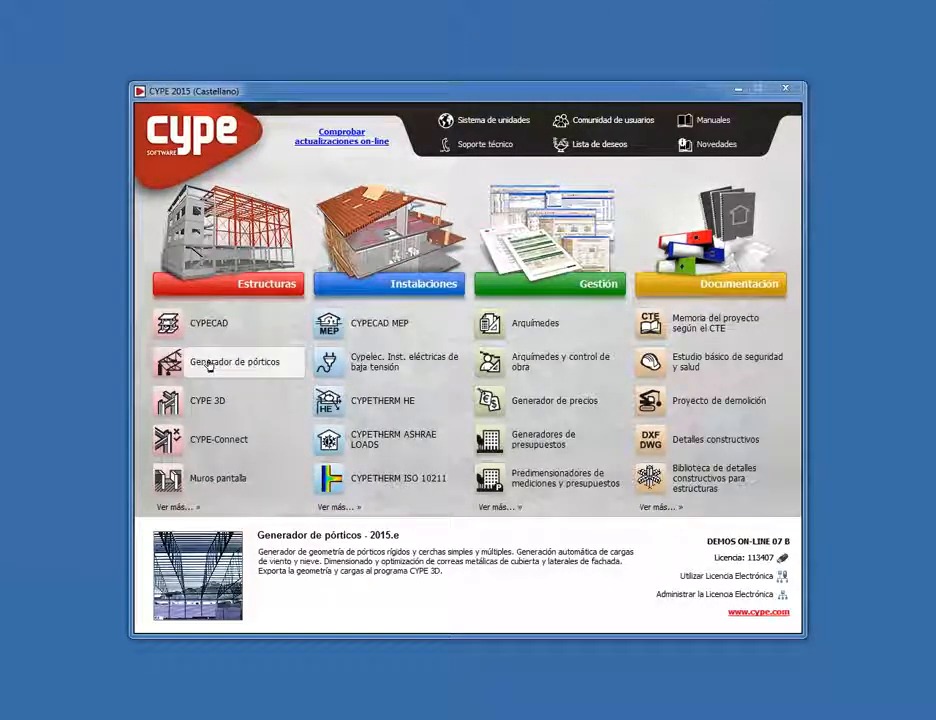
Step: Open Generador de pórticos from the CYPE structures programs
click(252, 286)
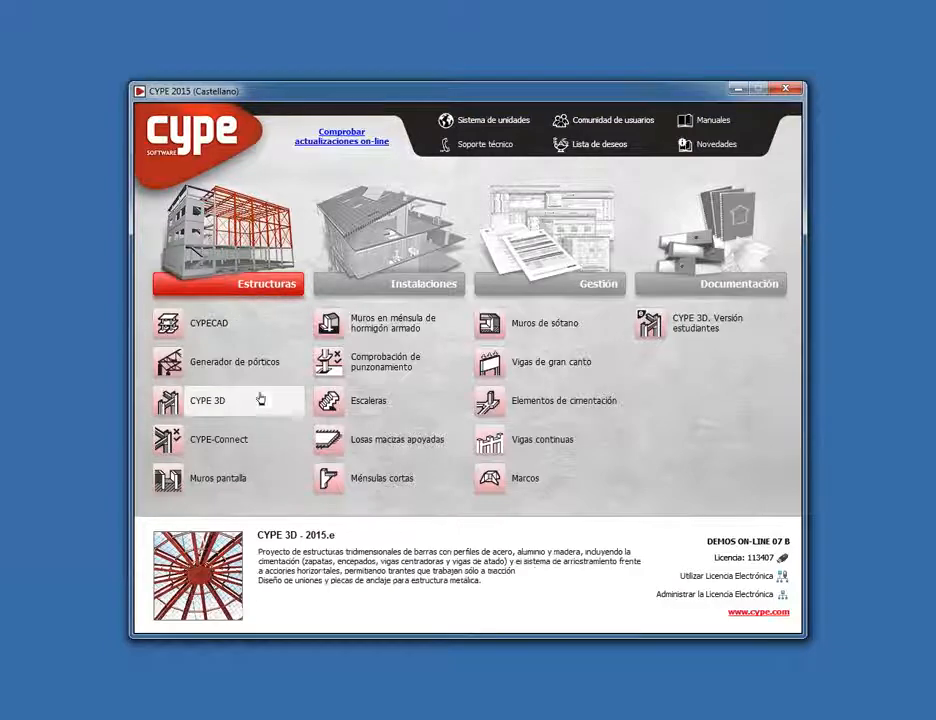
click(196, 368)
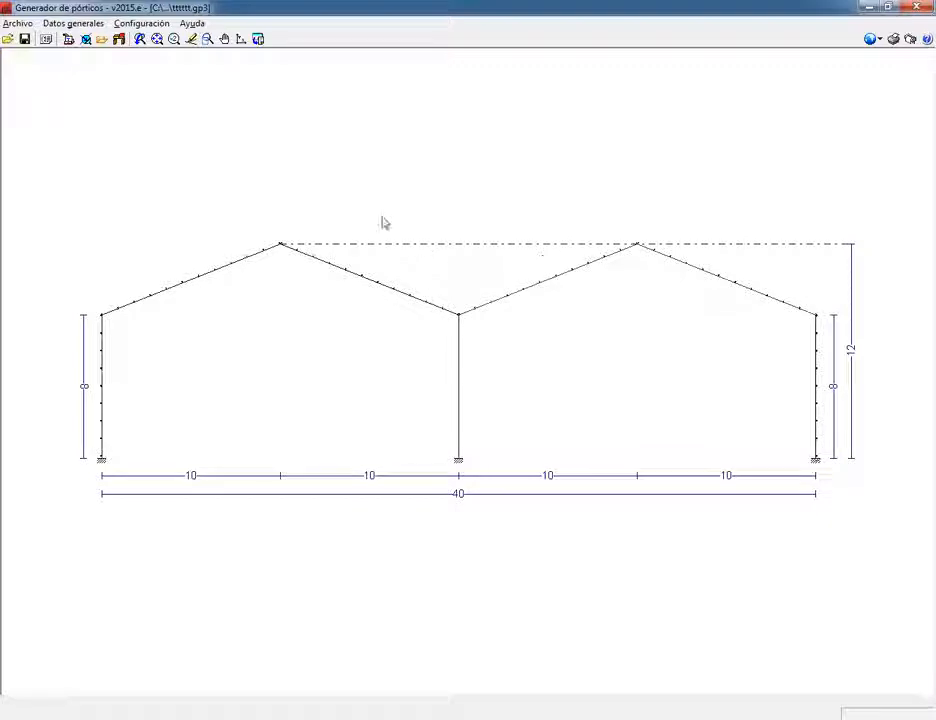
click(18, 23)
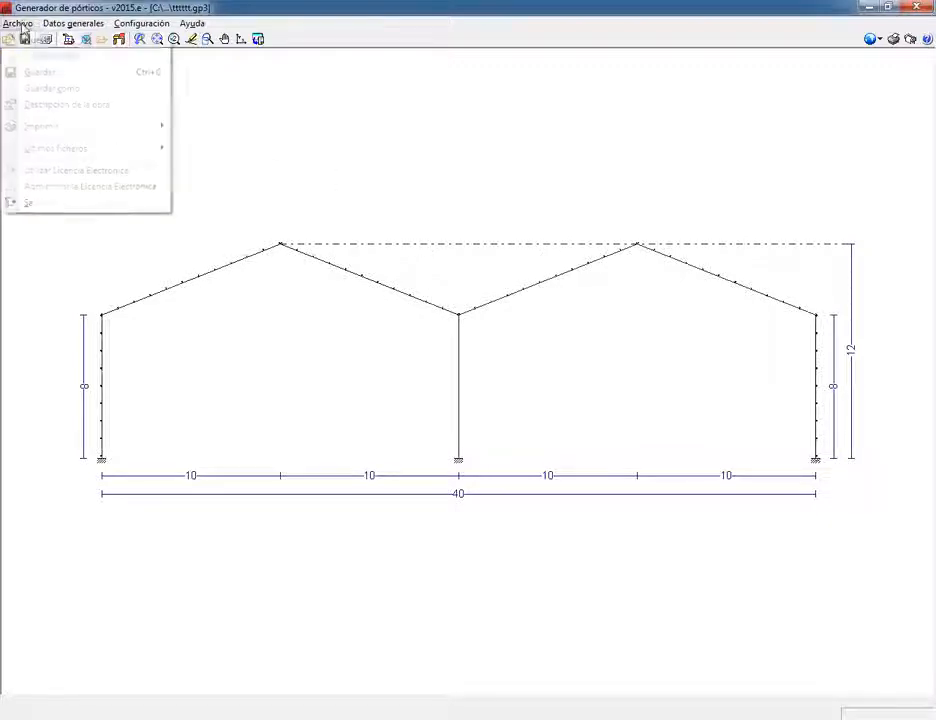
click(50, 57)
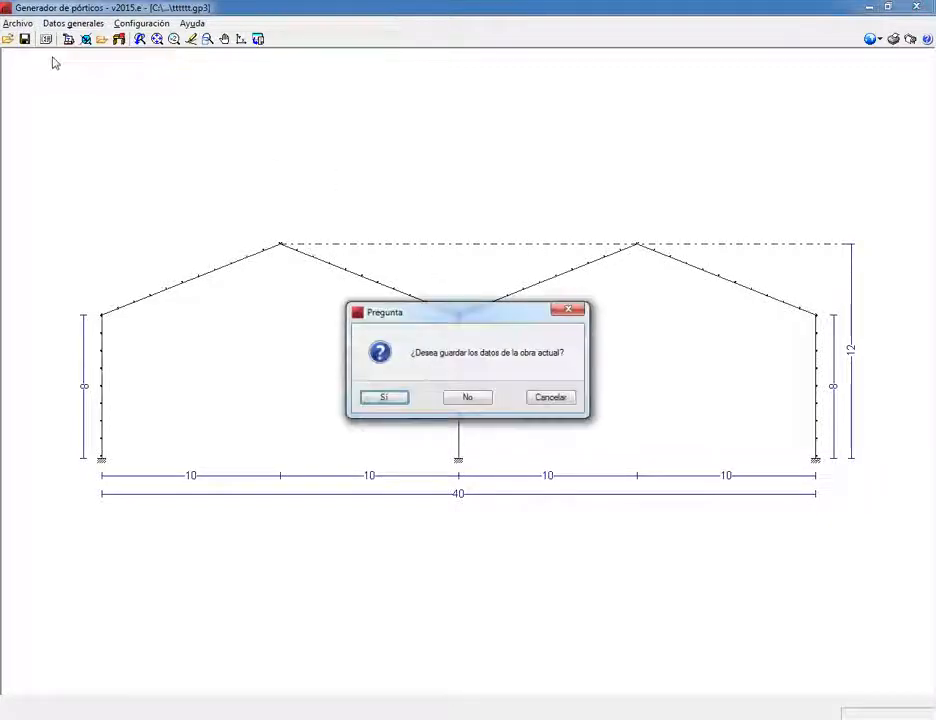
click(550, 398)
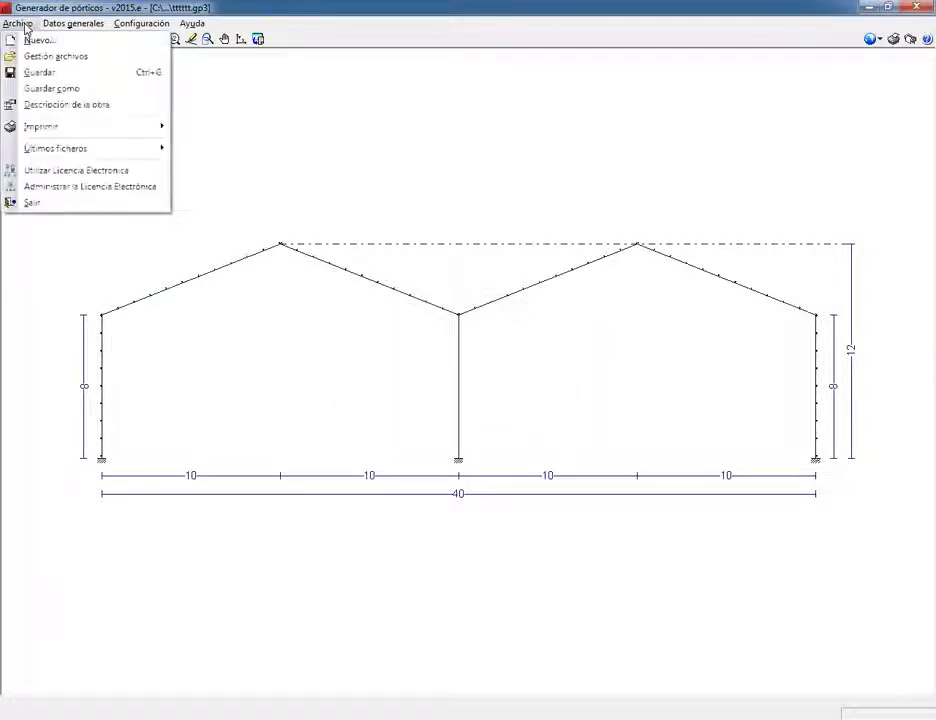
Step: Save the current job's data and start creating a new job in the Generador de pórticos projects folder
click(30, 40)
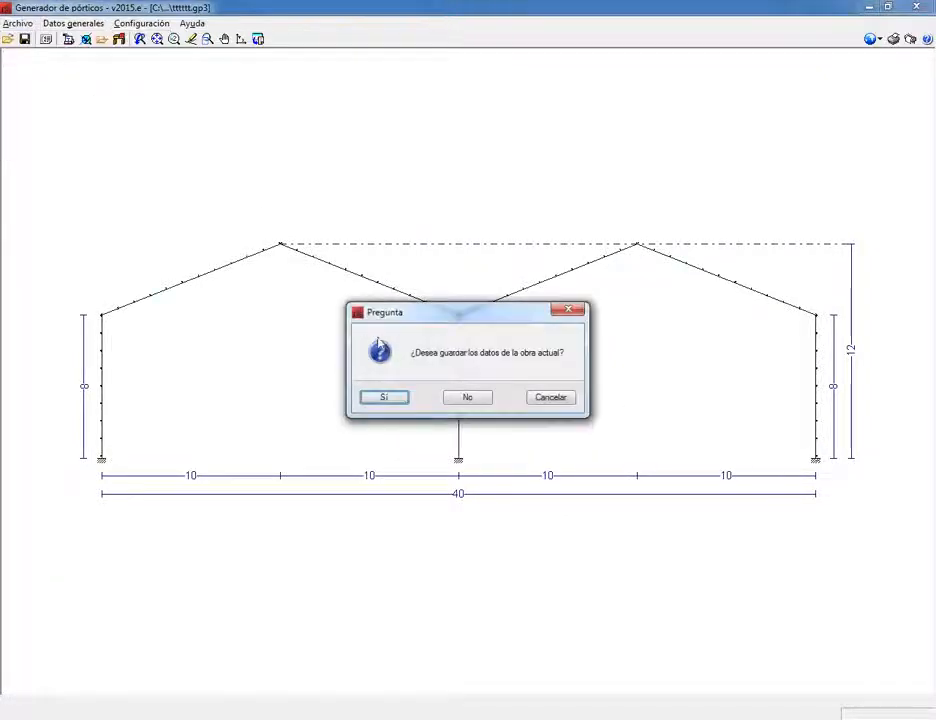
click(394, 399)
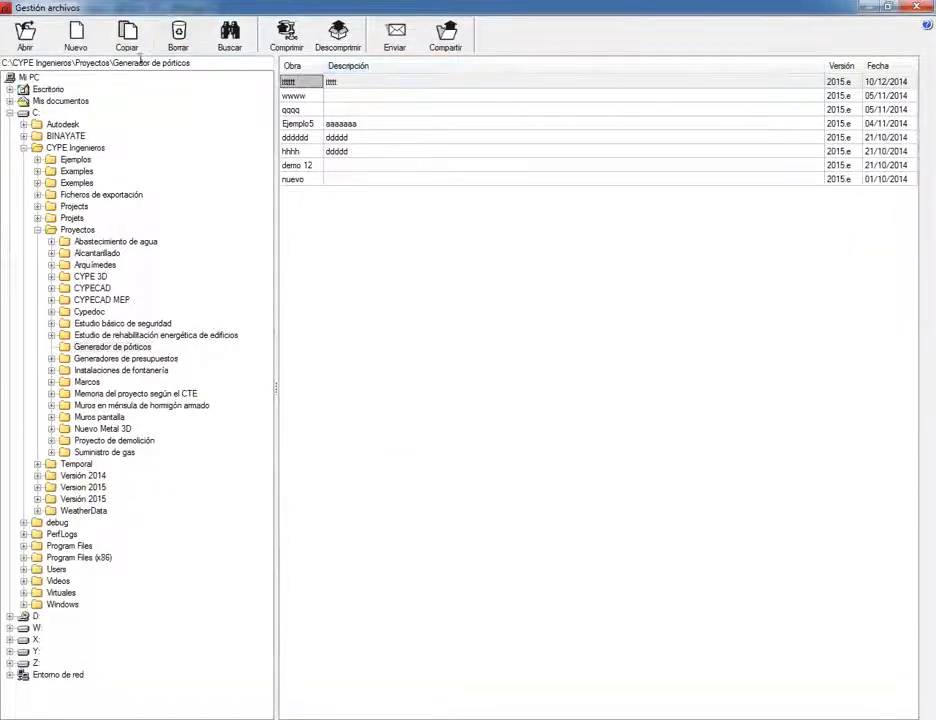
click(80, 42)
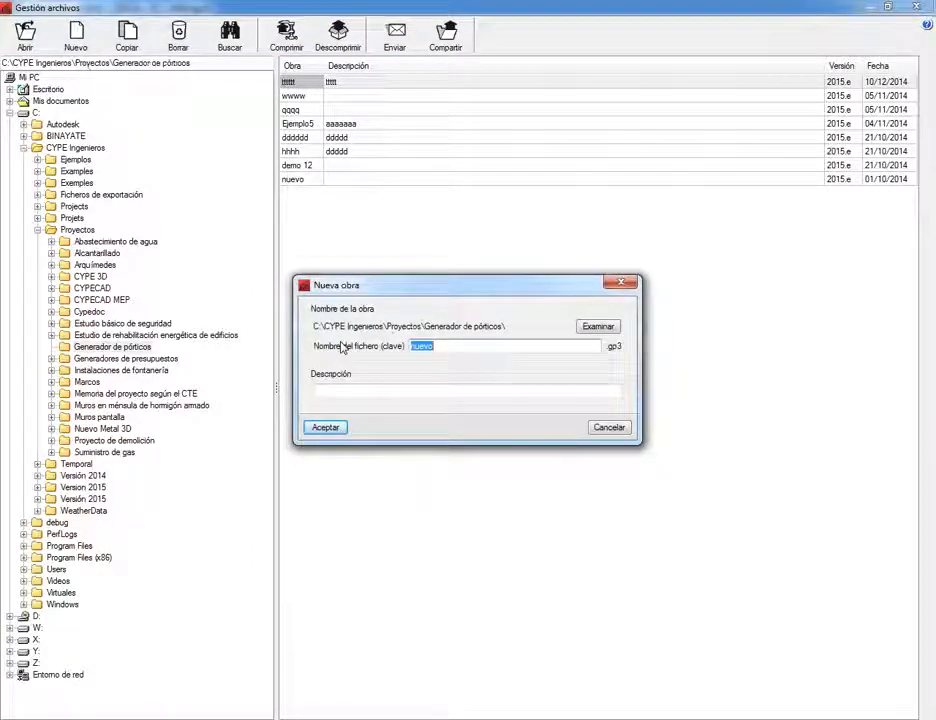
Step: Name the new job's file Seminario 2
text(S)
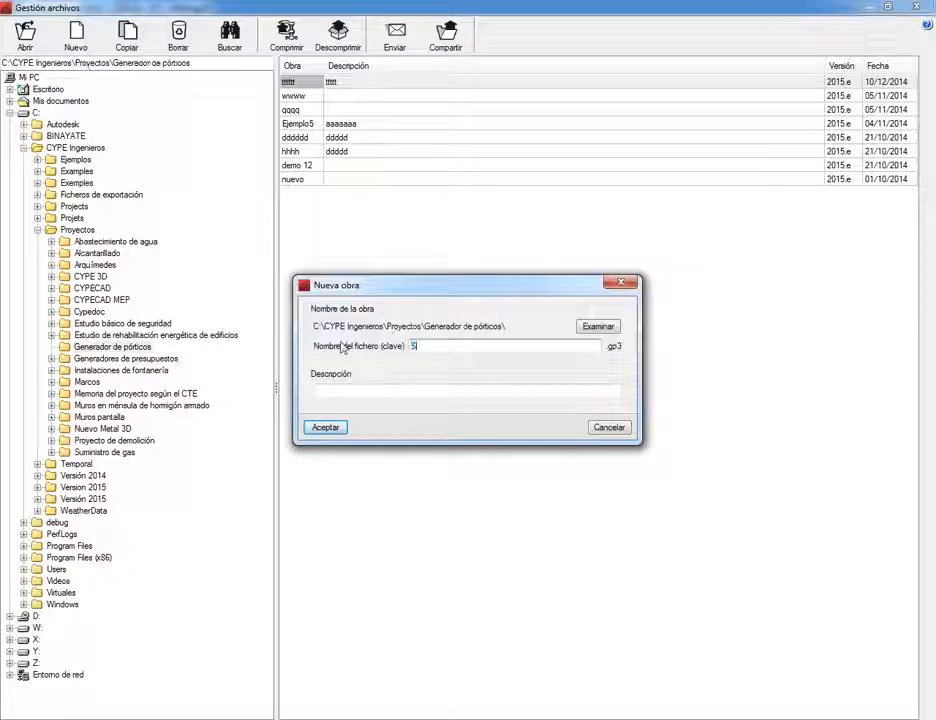
text(eminar)
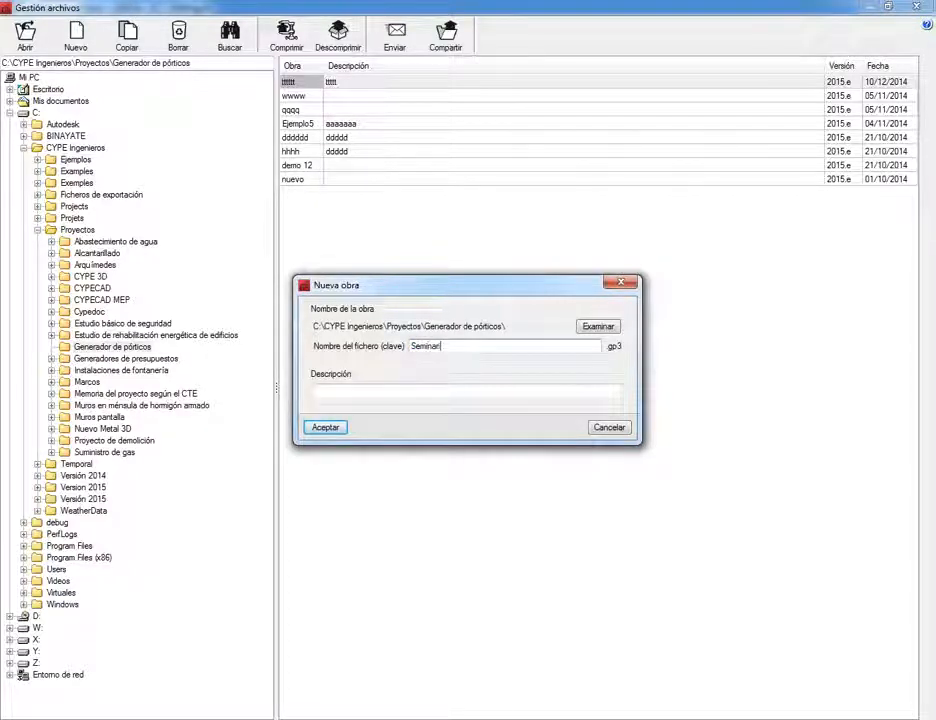
text(io)
key(BackSpace)
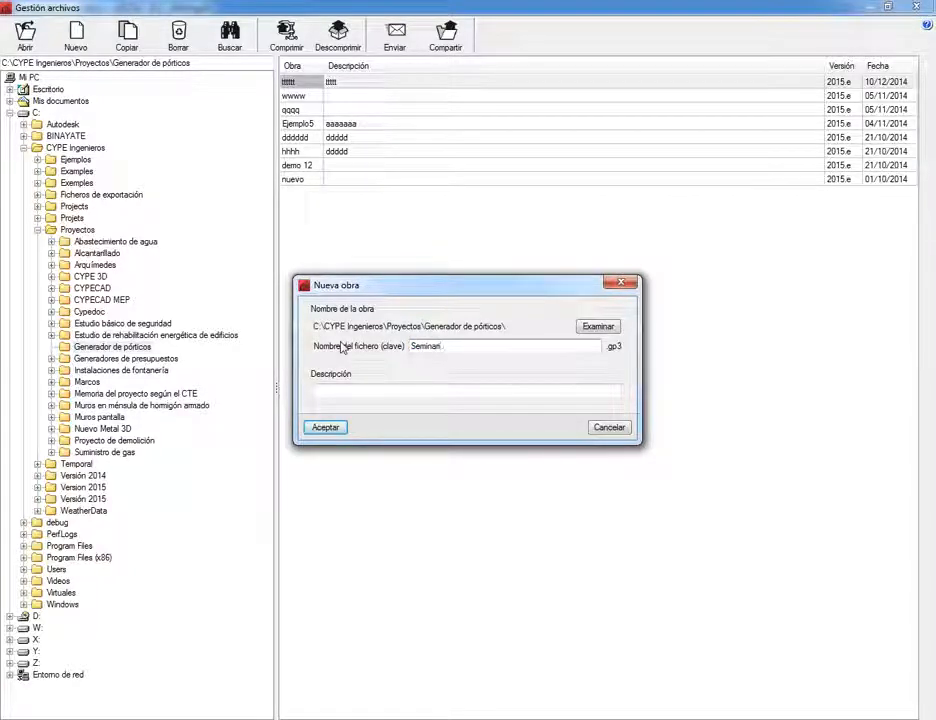
text(o 2)
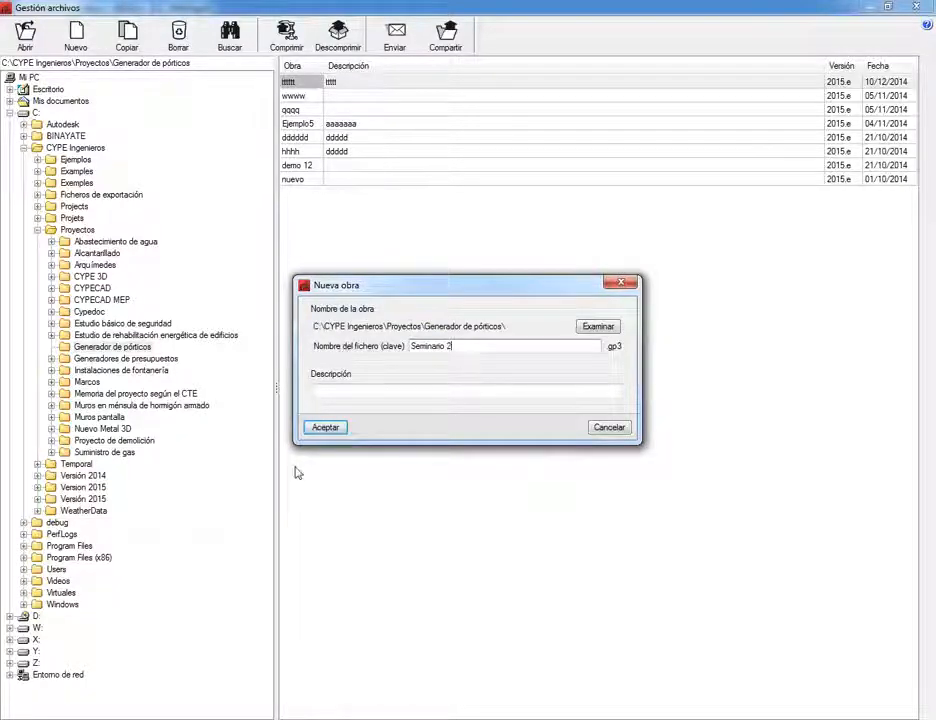
Step: Enter the description "Nave de 20 m luz" for the new job and create it
click(343, 392)
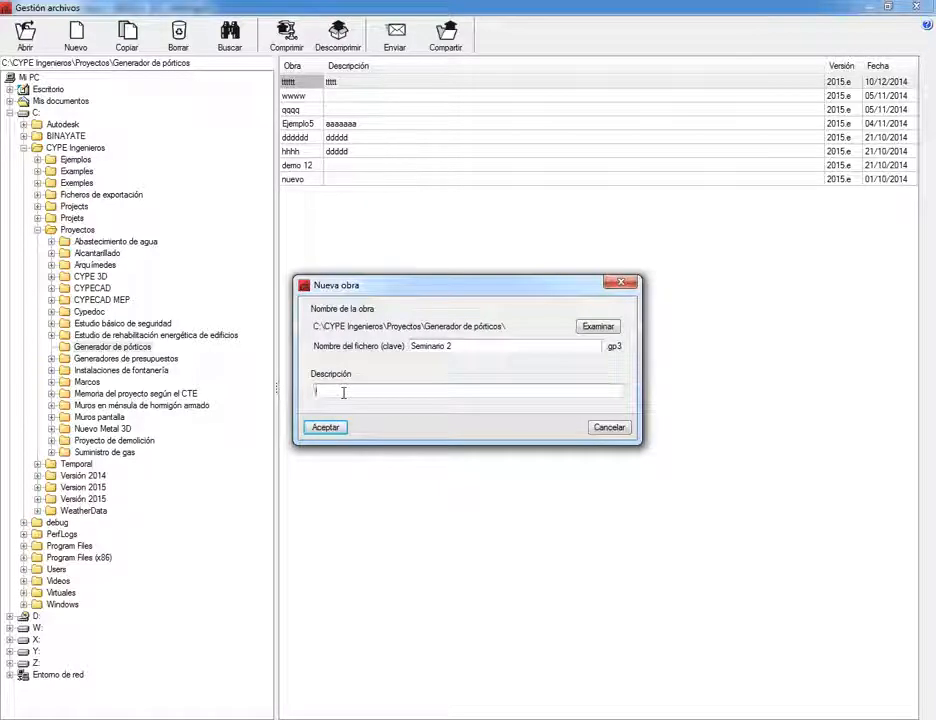
text(Nave )
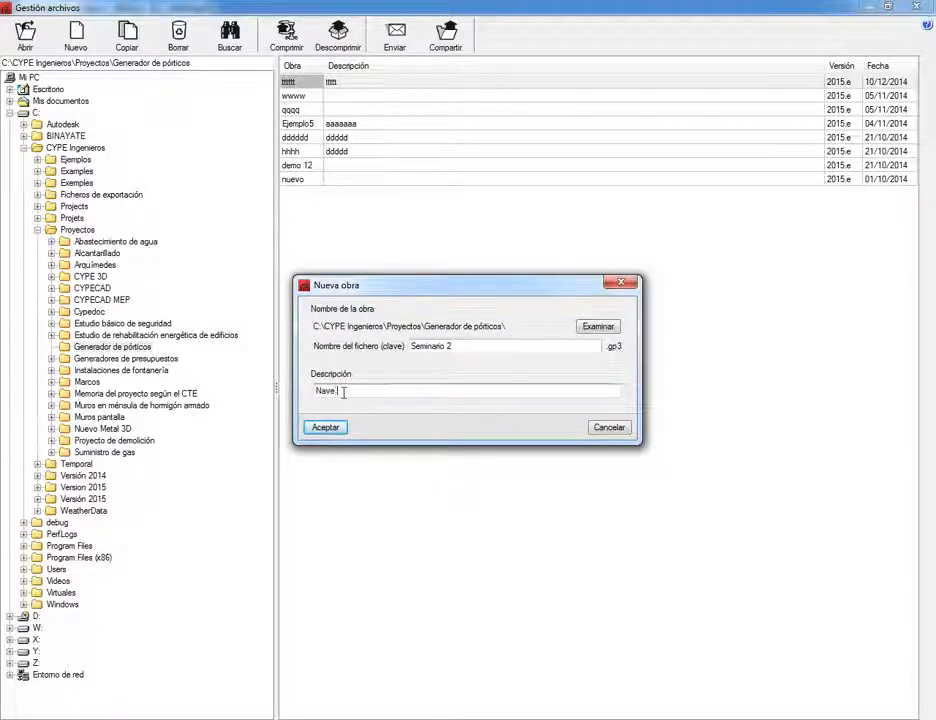
text(de 20 m)
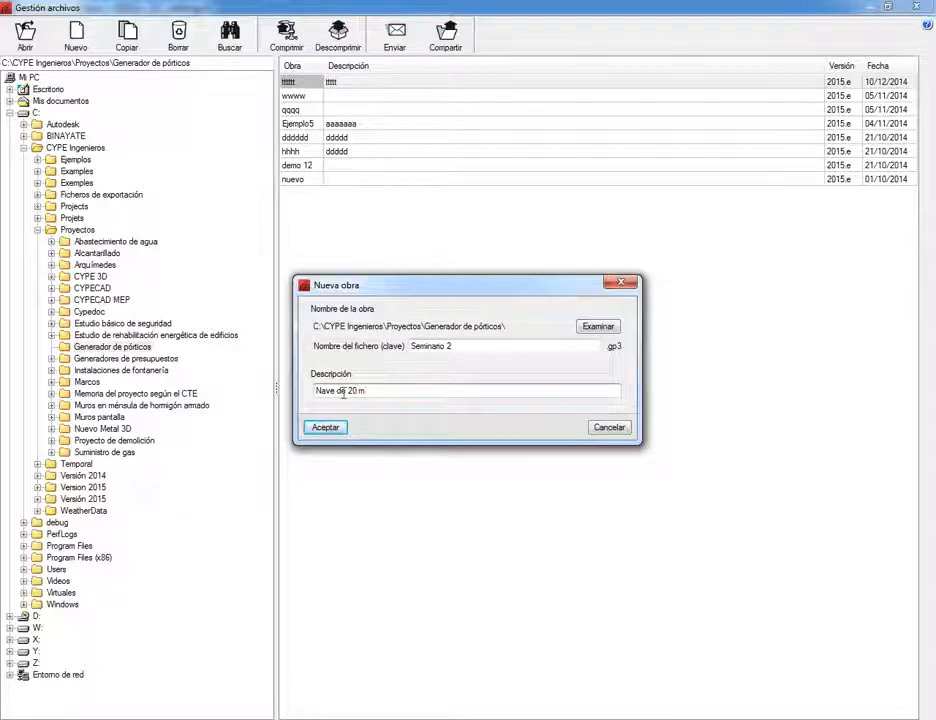
text( luz)
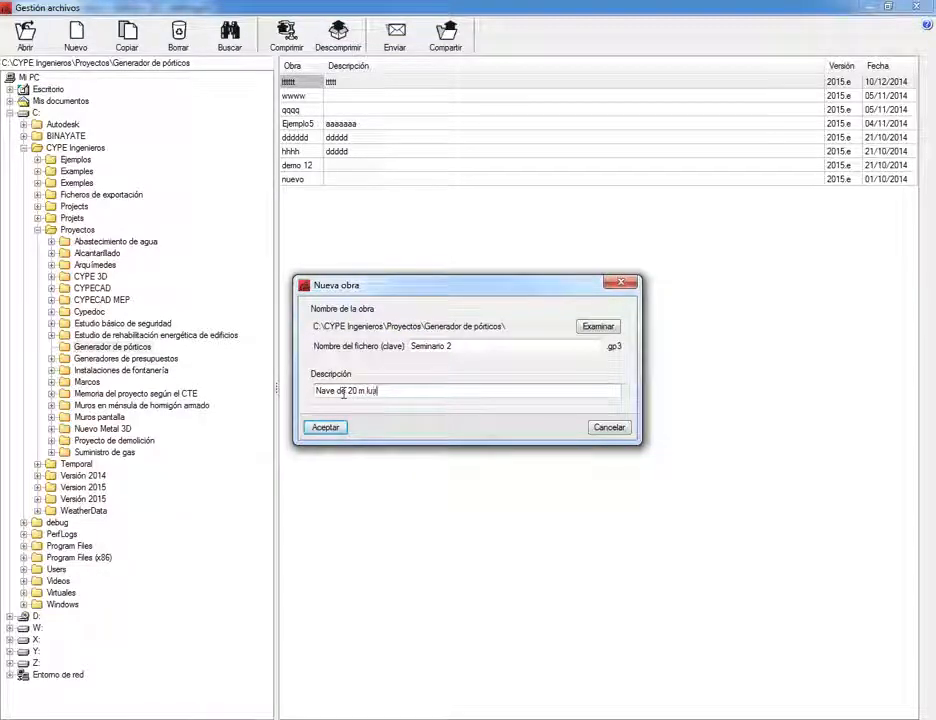
text(.)
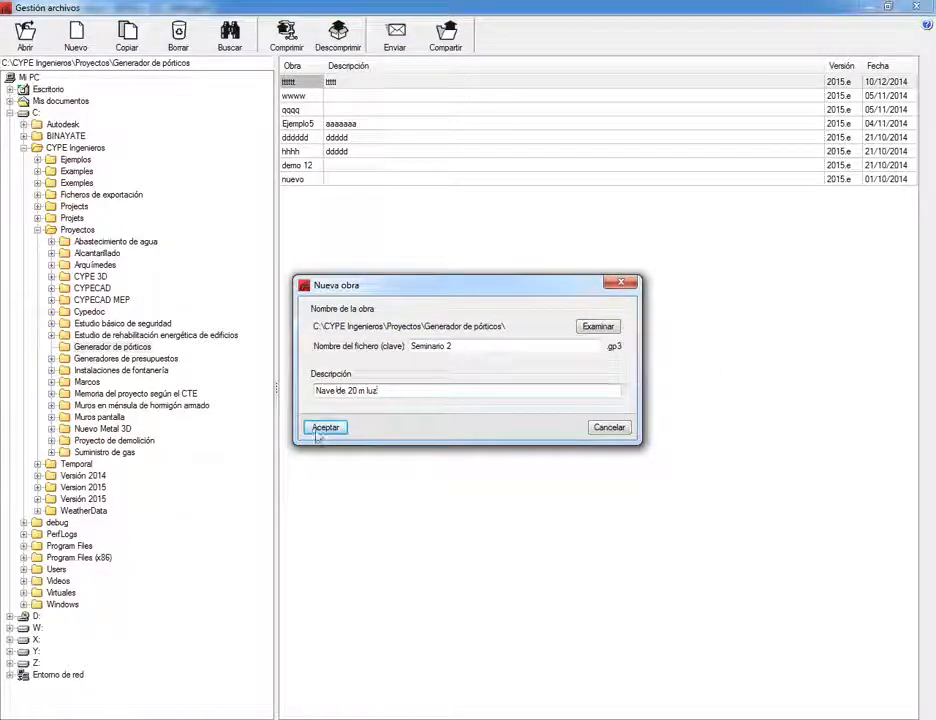
click(322, 428)
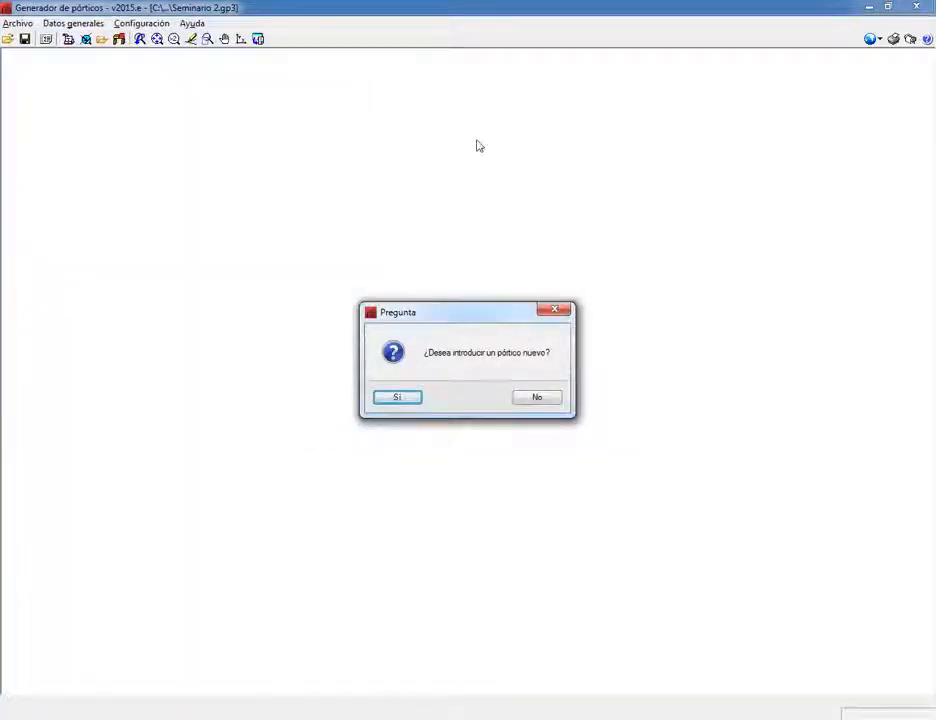
Step: Agree to introduce a new portal frame and choose the two-slope type (Dos aguas)
drag(456, 315, 455, 300)
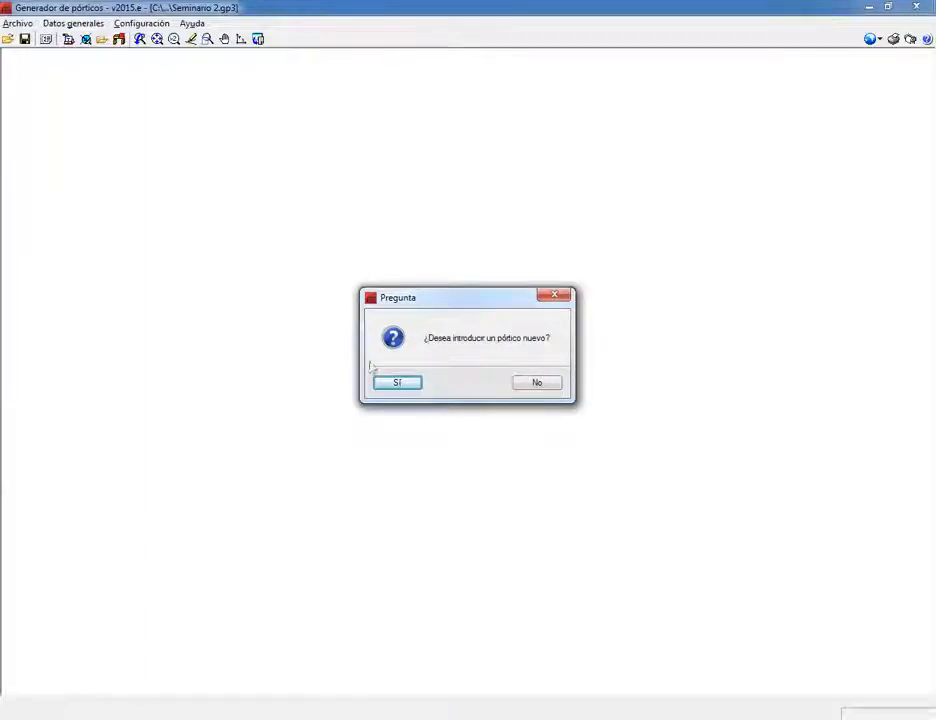
click(406, 386)
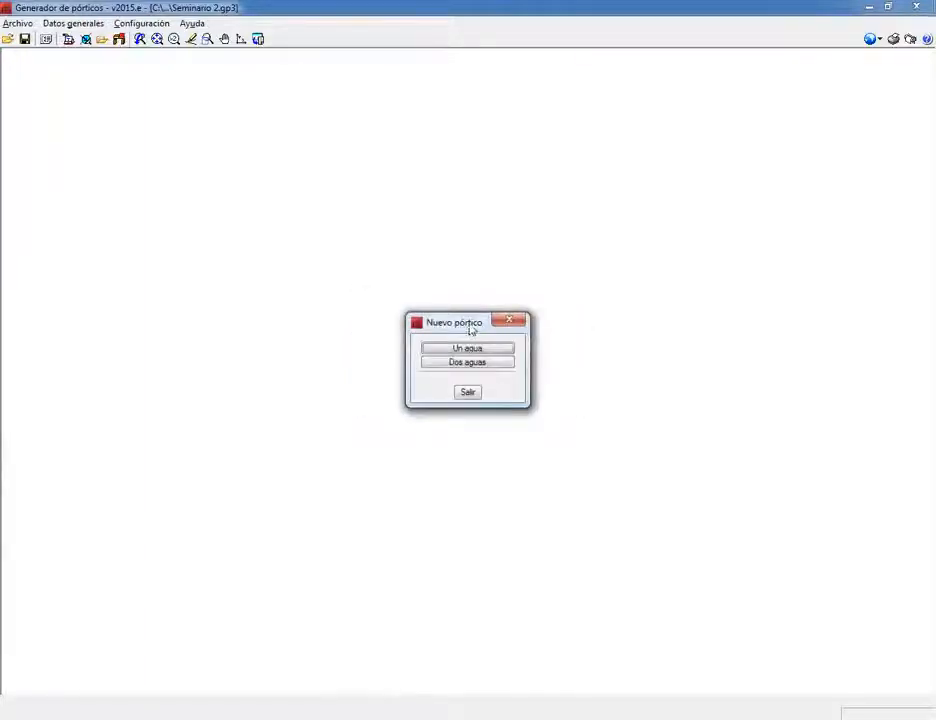
drag(470, 328, 463, 321)
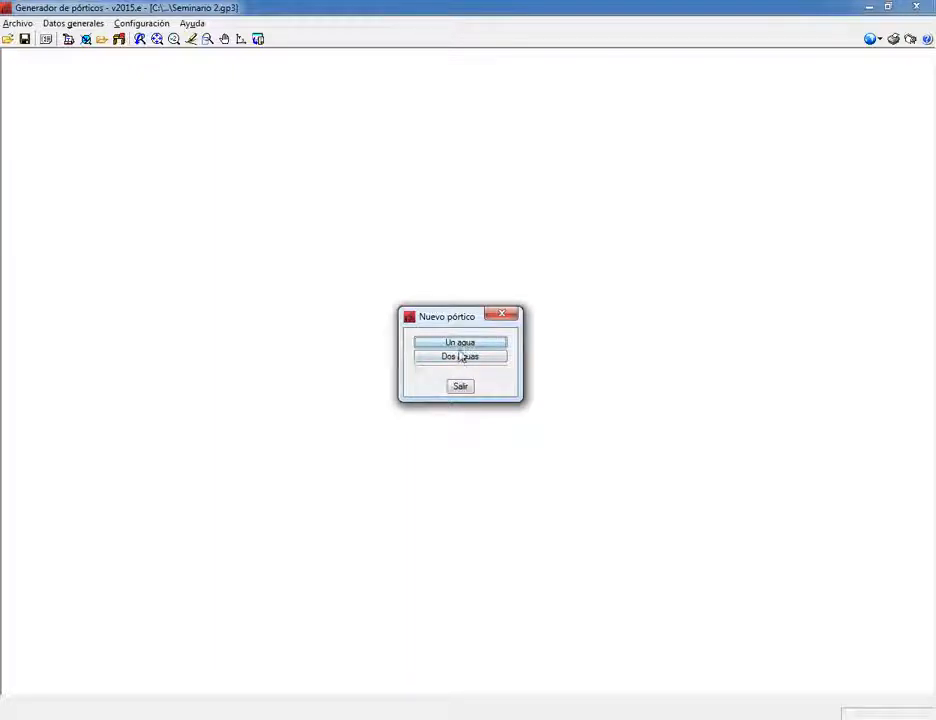
click(461, 358)
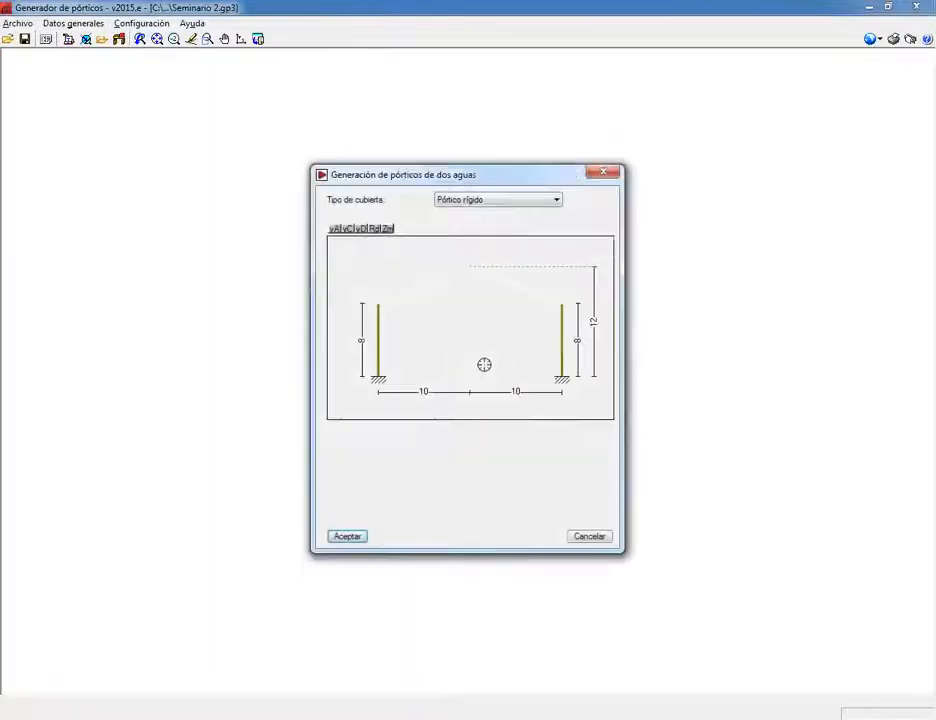
Step: Set the heights of both columns of the two-slope frame to 7
click(364, 346)
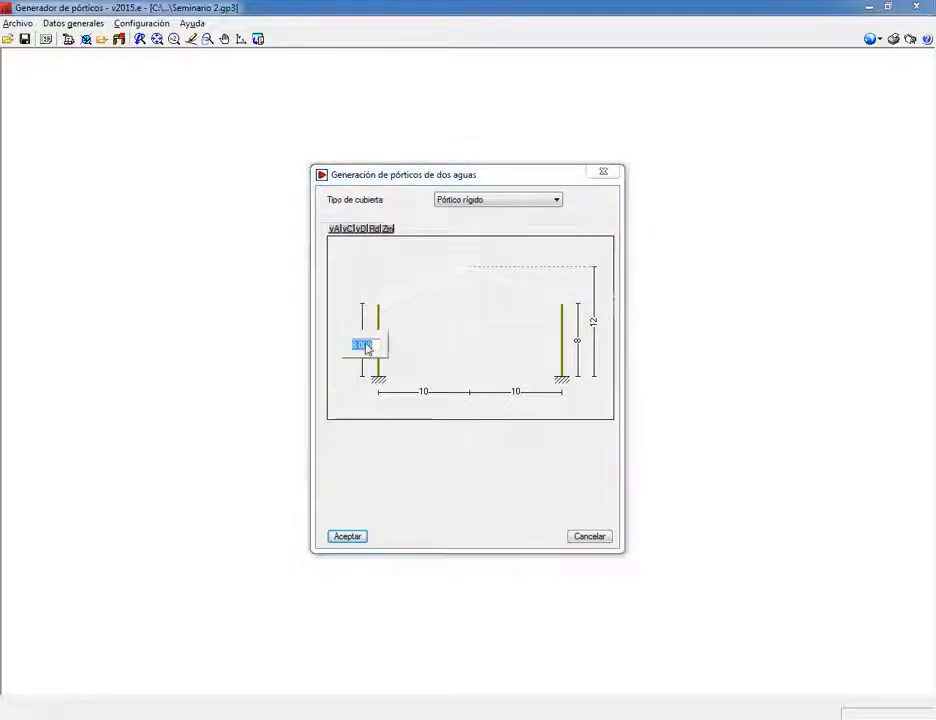
text(7)
key(Return)
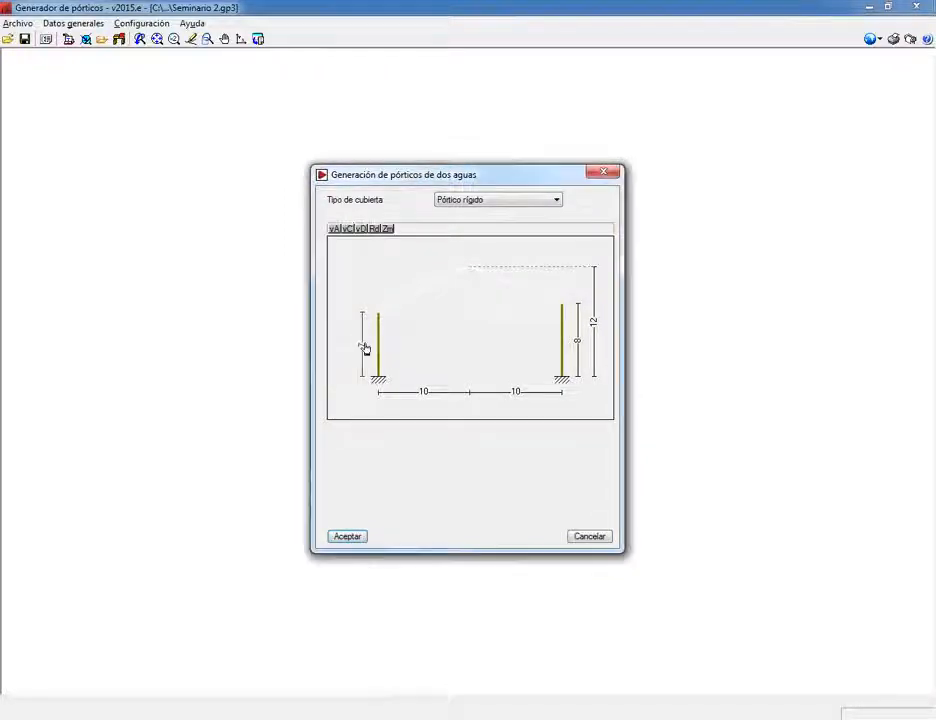
click(580, 345)
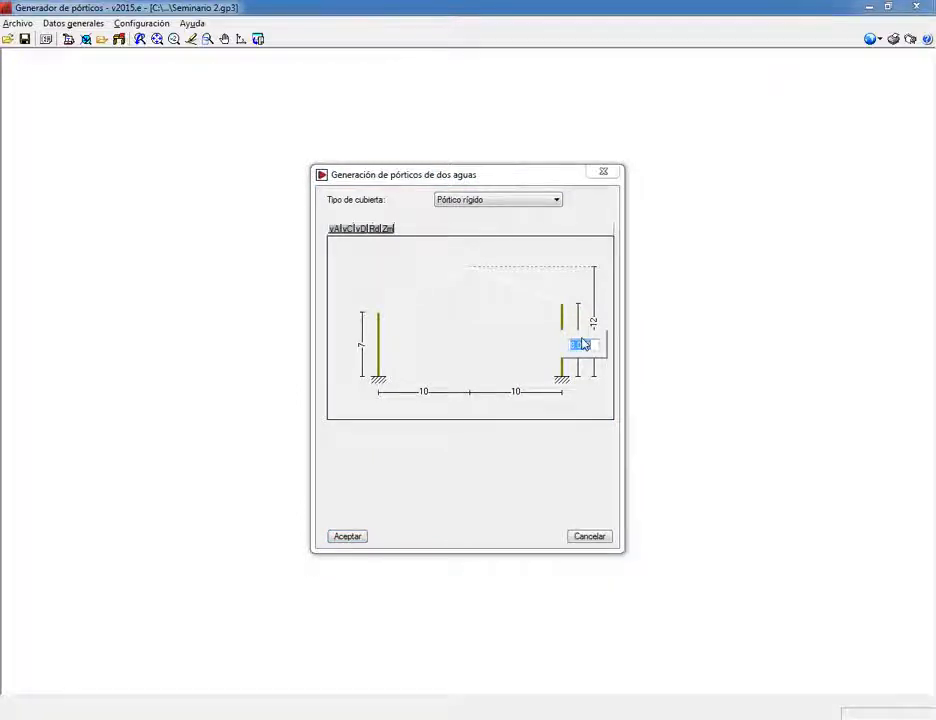
text(7)
key(Return)
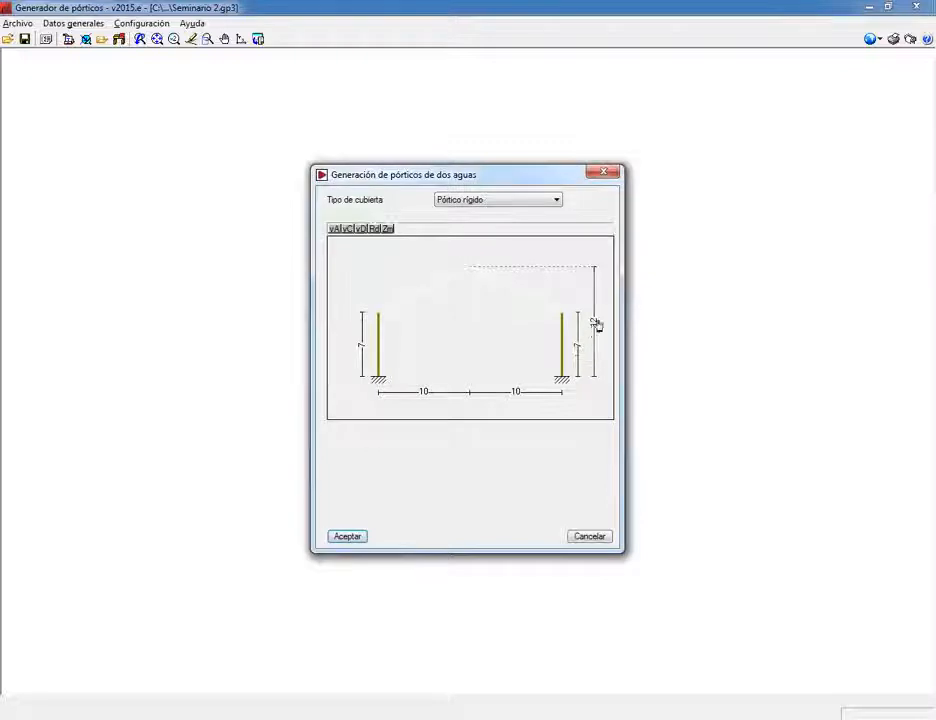
Step: Set the frame's total ridge height to 11
click(596, 325)
text(11)
key(Return)
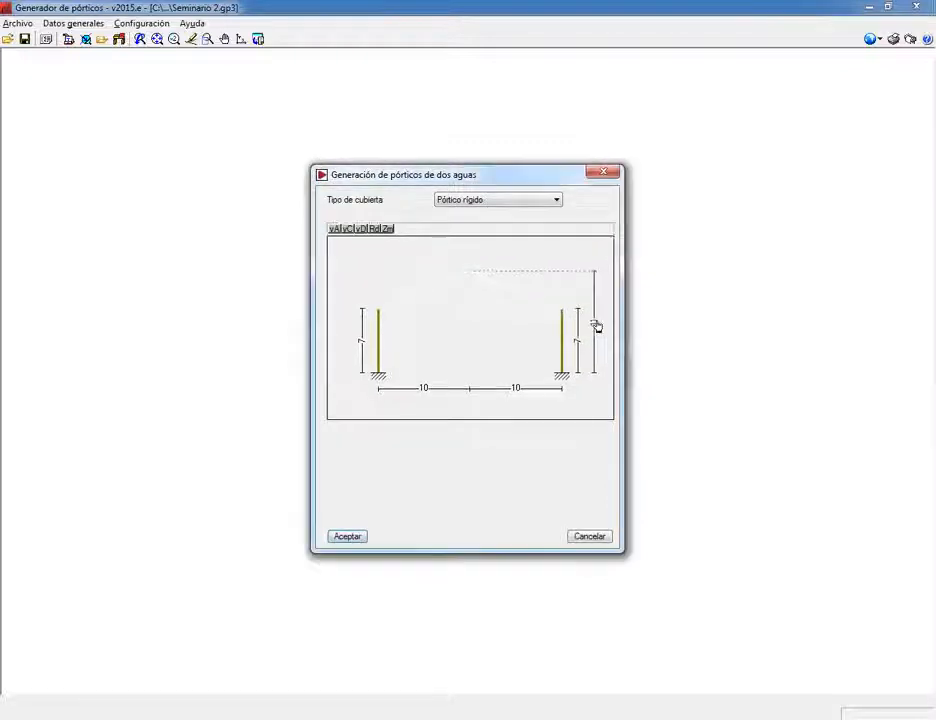
Step: Set both horizontal half-spans of the frame to 11
click(427, 390)
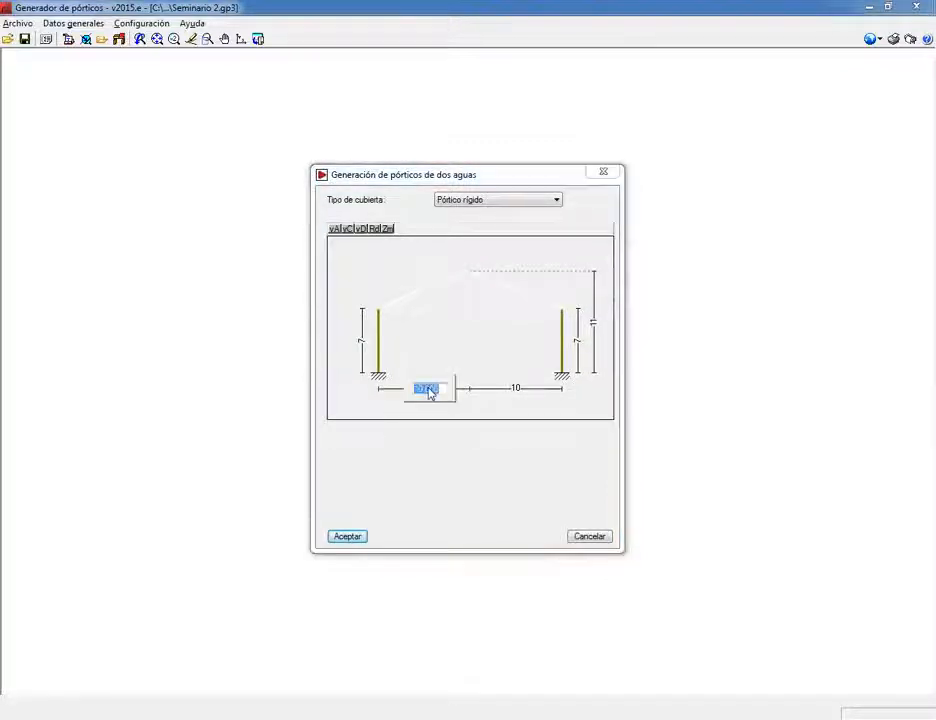
text(11)
key(Return)
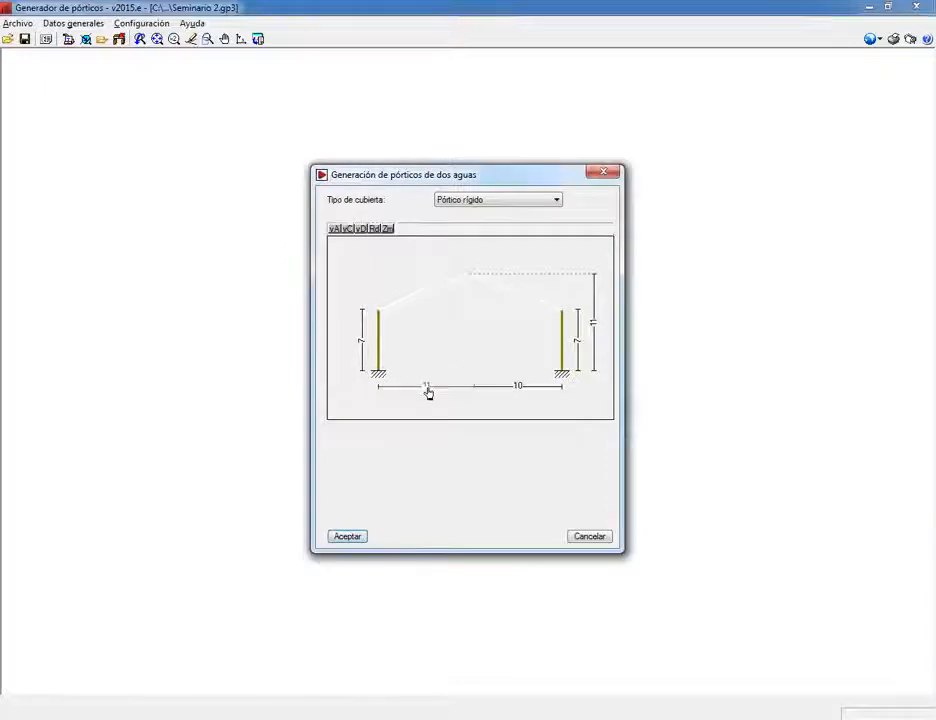
click(514, 388)
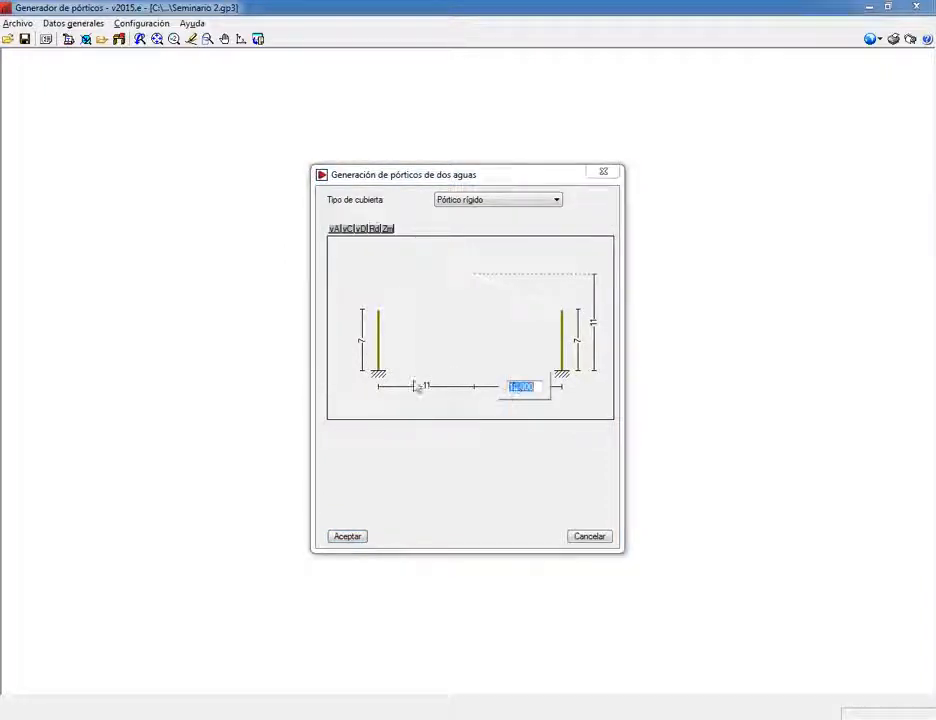
text(11)
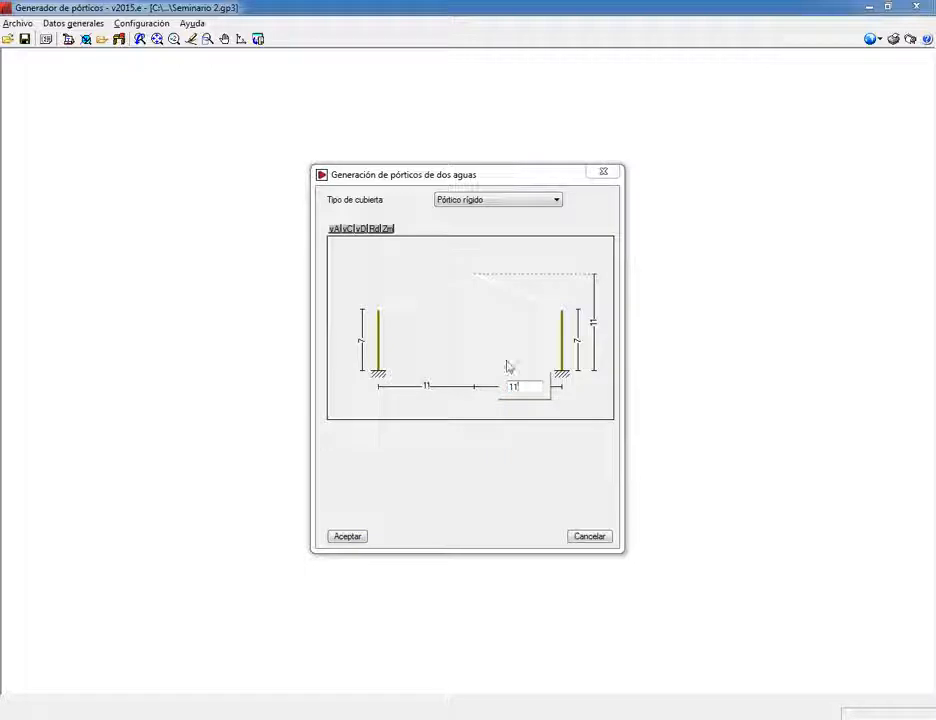
key(Return)
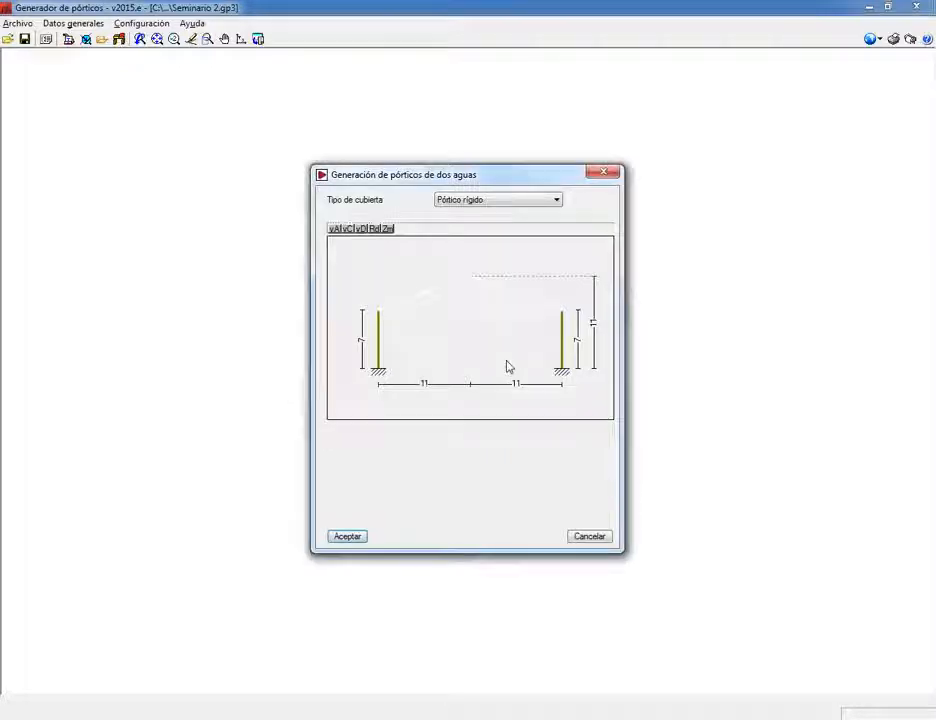
Step: Try the roof types Celosía americana, Celosía inglesa, Celosía belga and Polonceau recta on the two-slope frame
click(558, 199)
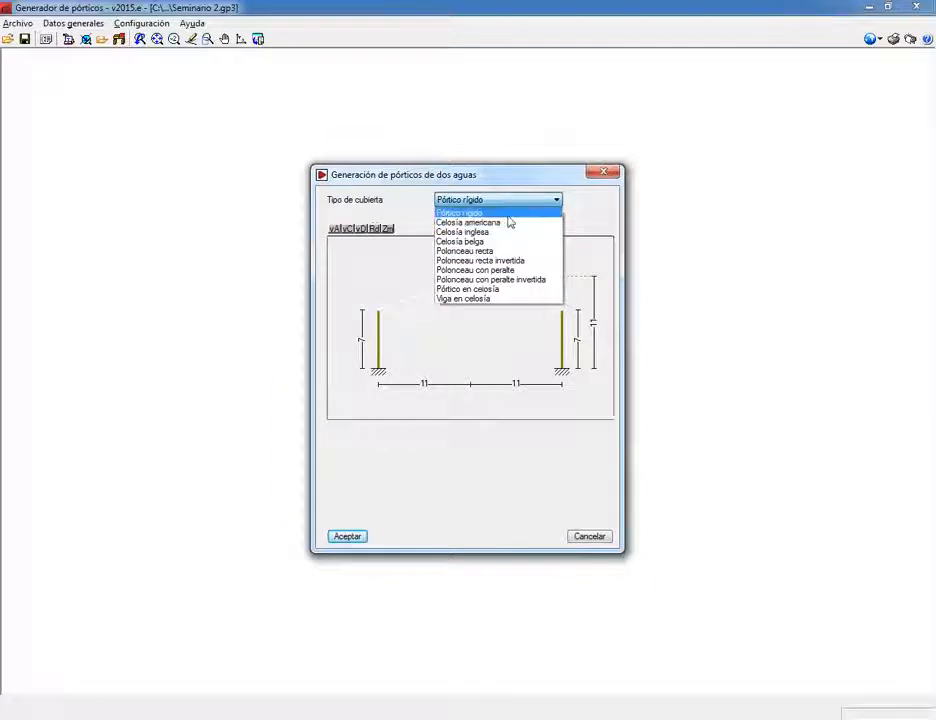
click(509, 220)
click(556, 200)
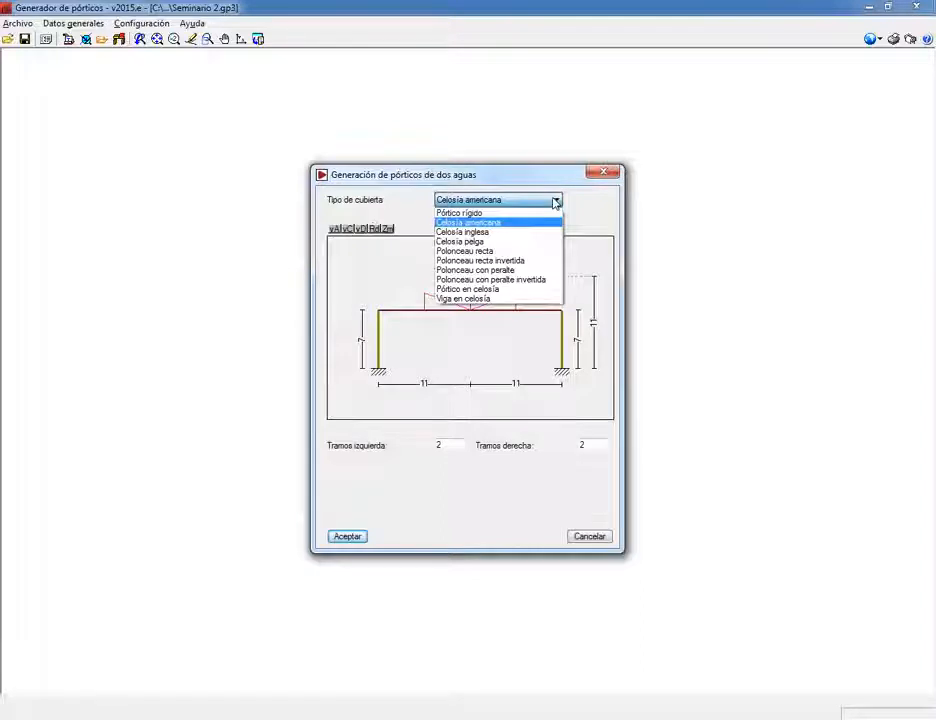
click(522, 232)
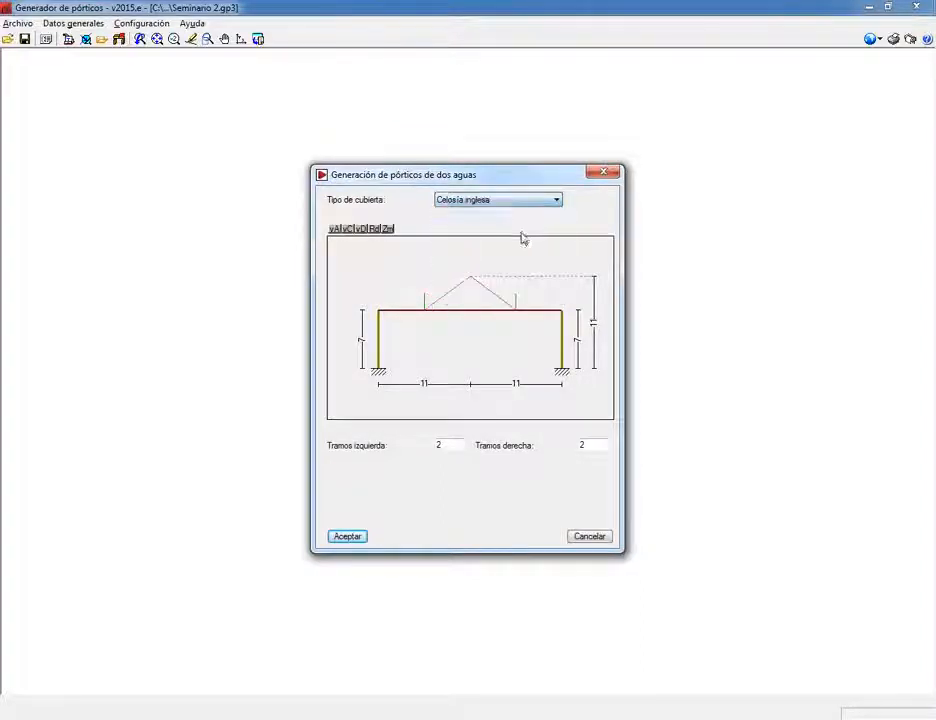
click(521, 205)
click(522, 241)
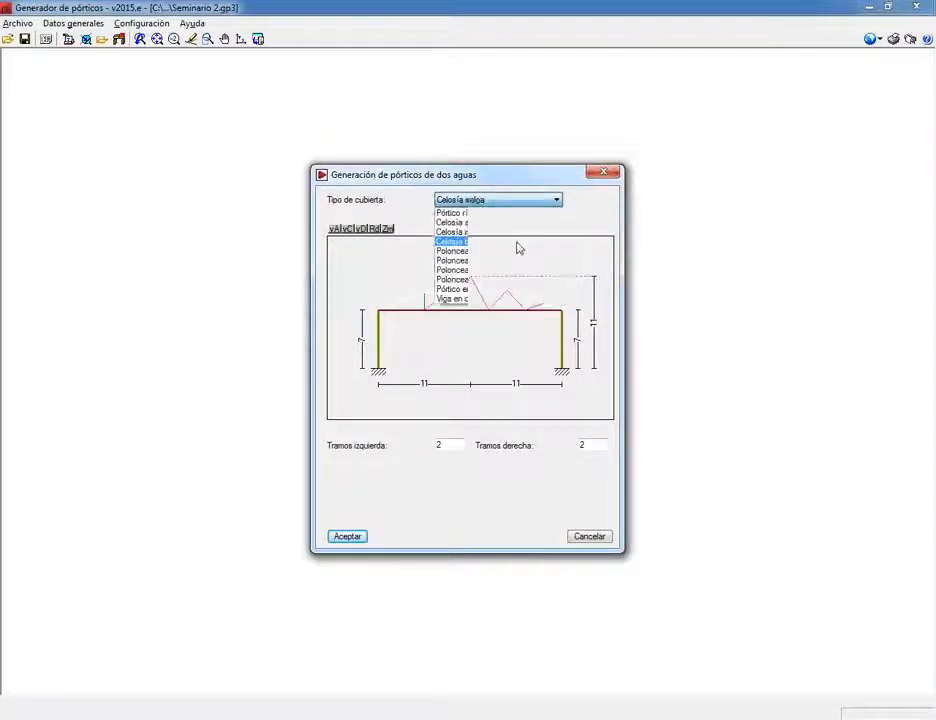
click(537, 199)
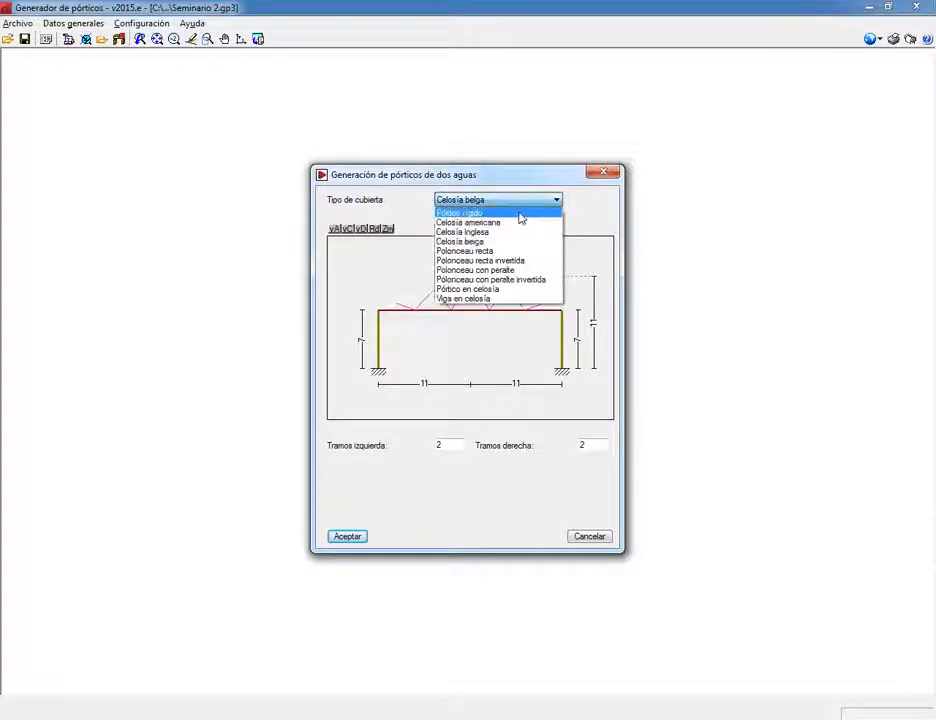
click(519, 251)
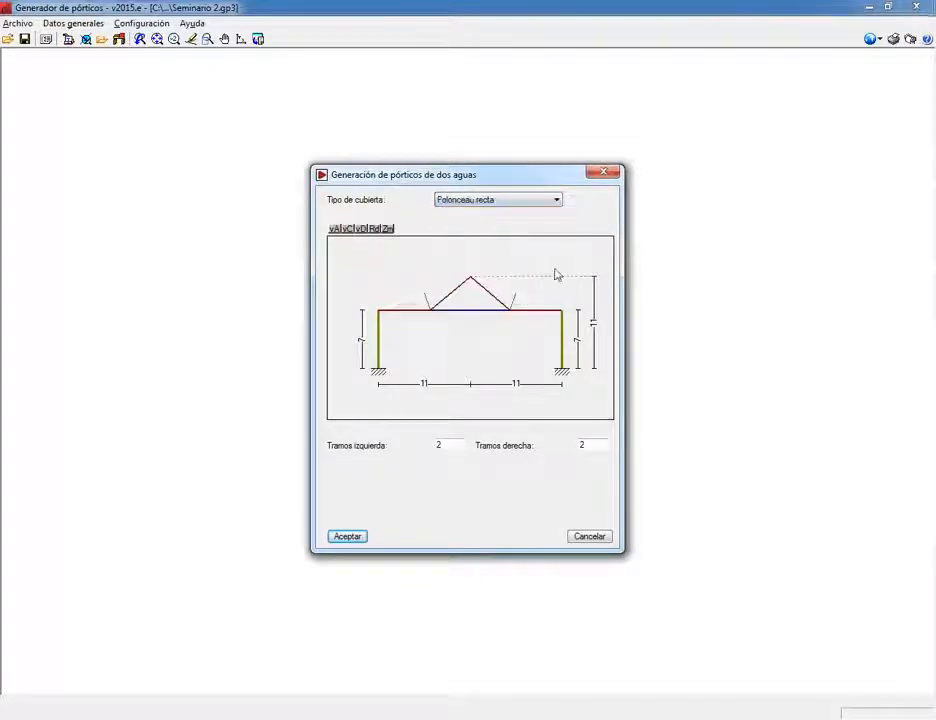
Step: Try the roof types Polonceau con peralte, Pórtico en celosía and Viga en celosía, then go back to Pórtico en celosía
click(537, 199)
click(536, 270)
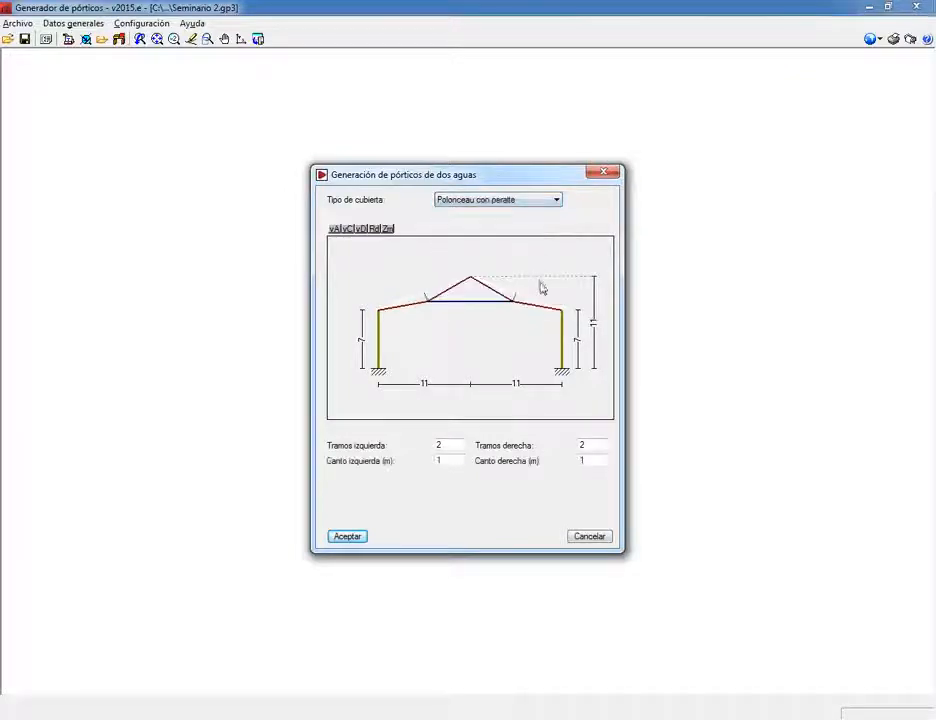
click(536, 200)
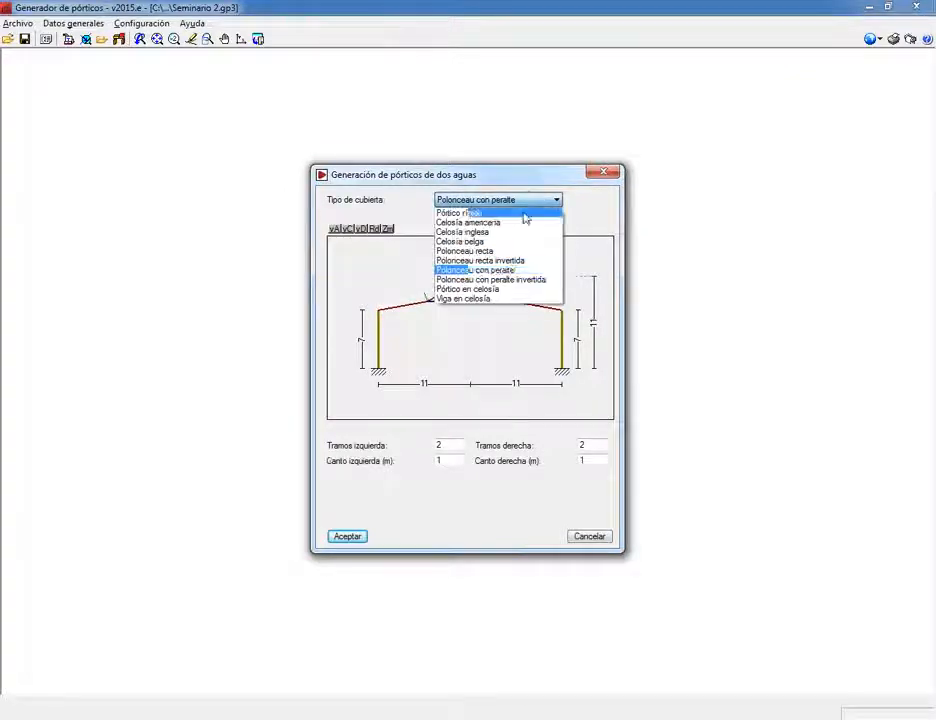
click(528, 293)
click(537, 203)
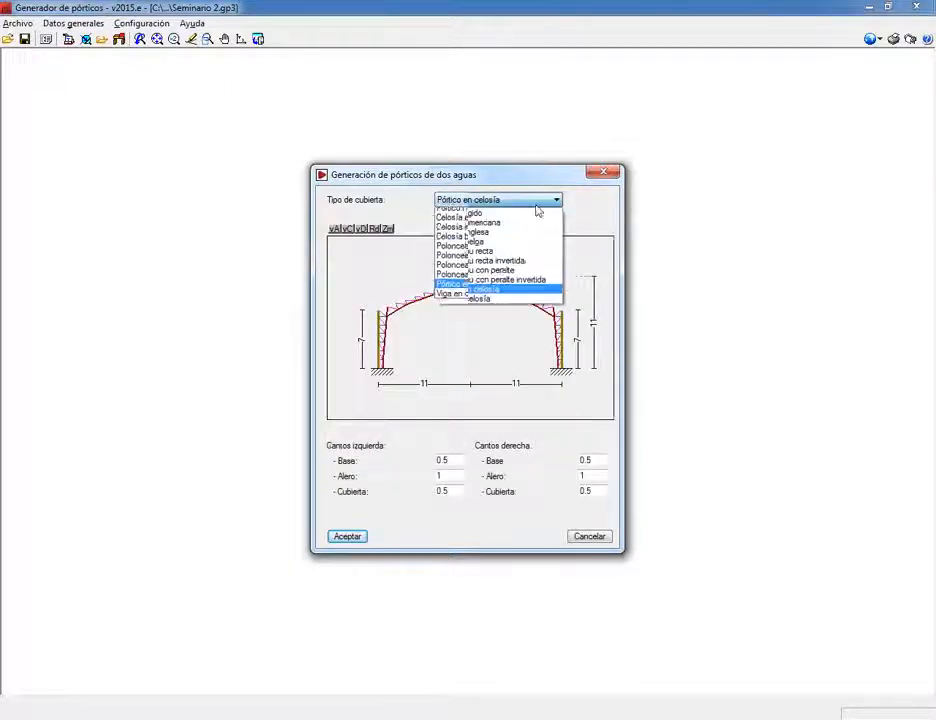
click(537, 298)
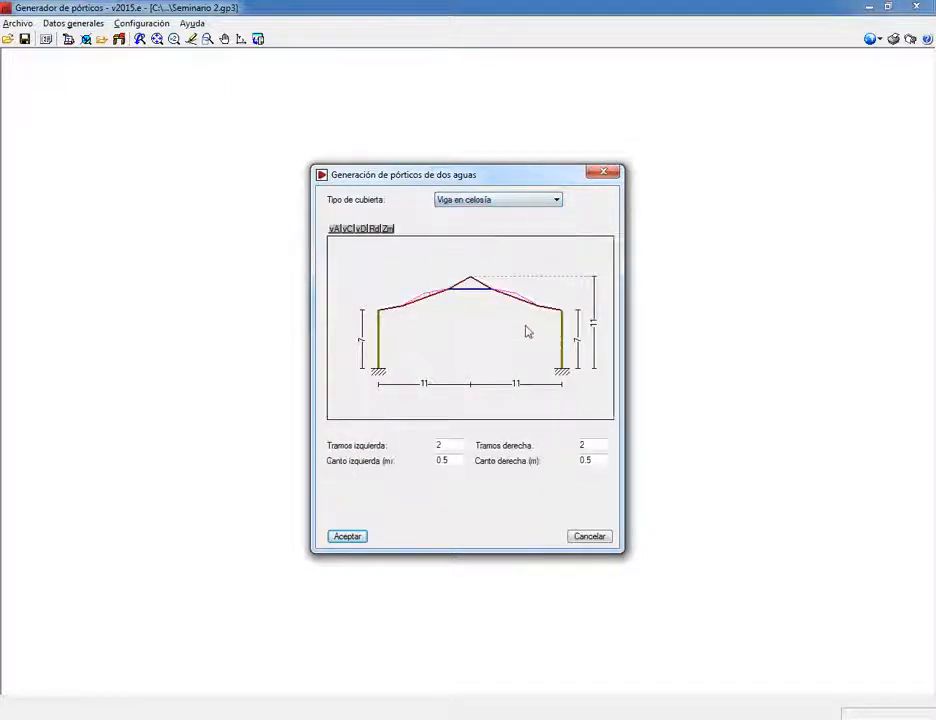
click(539, 201)
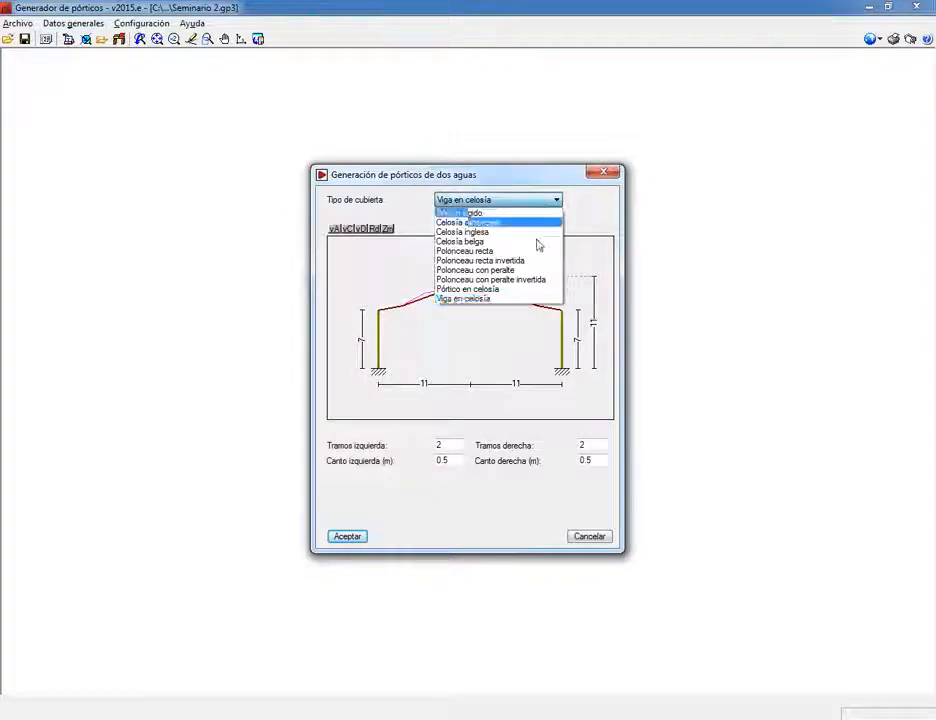
click(511, 292)
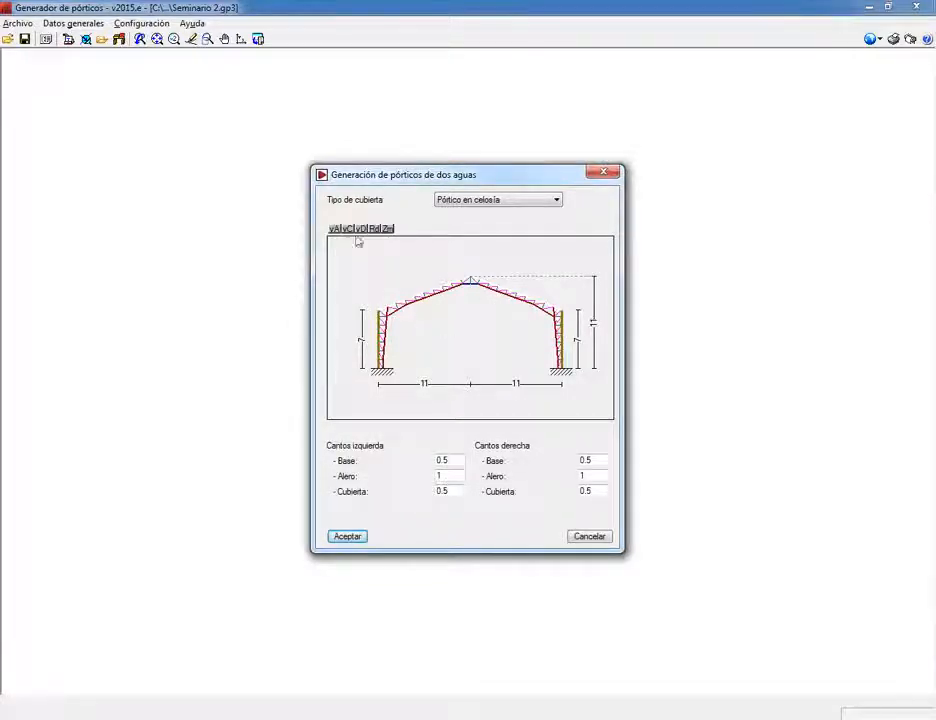
Step: Reselect the Pórtico en celosía roof type and try Polonceau con peralte invertida
click(553, 200)
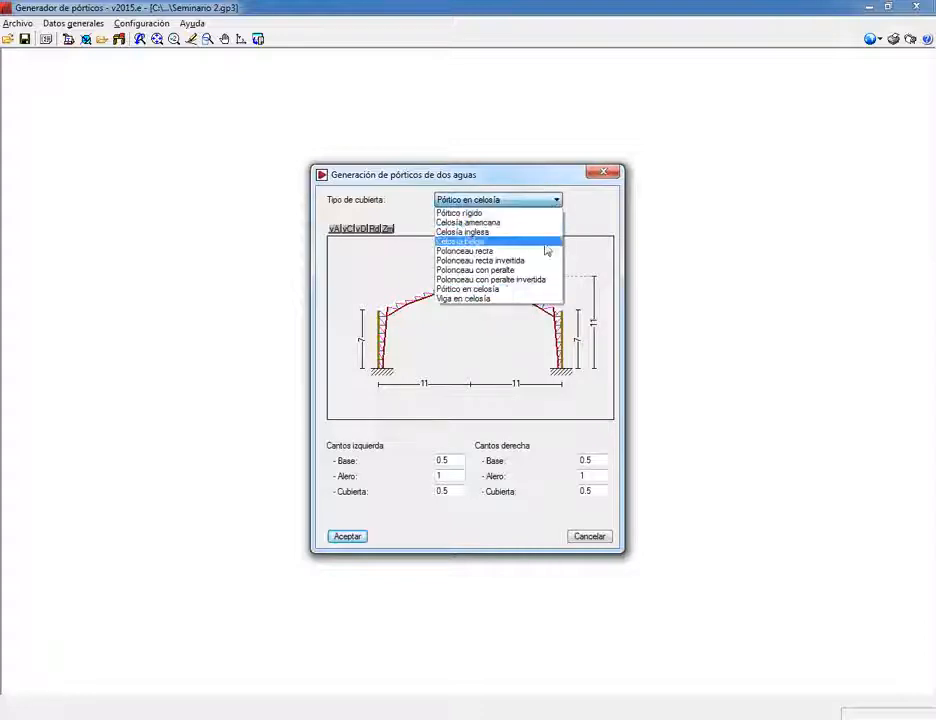
click(520, 290)
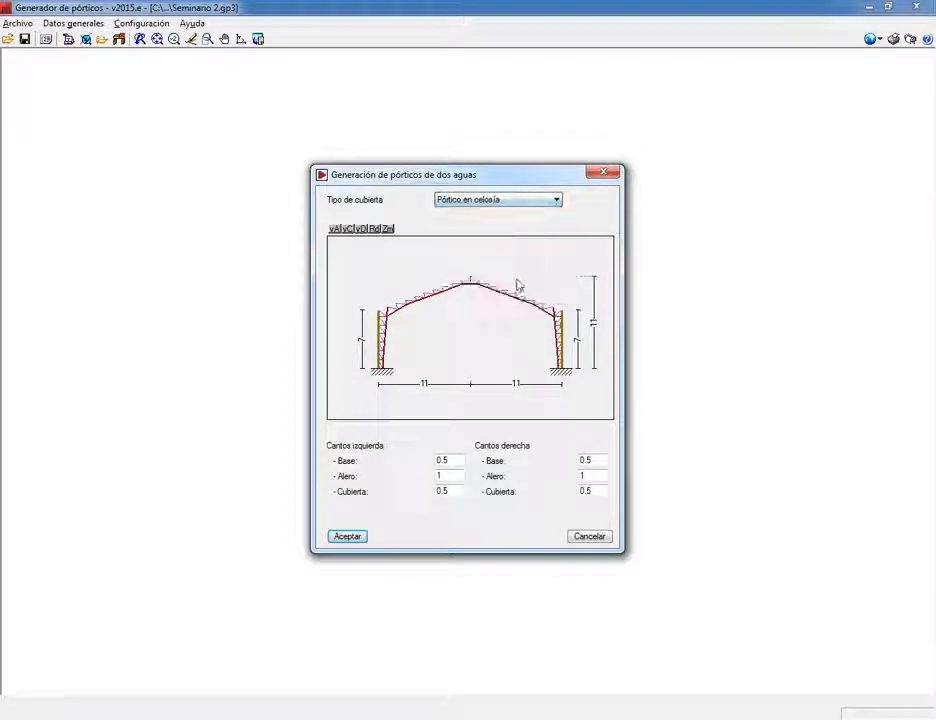
click(551, 200)
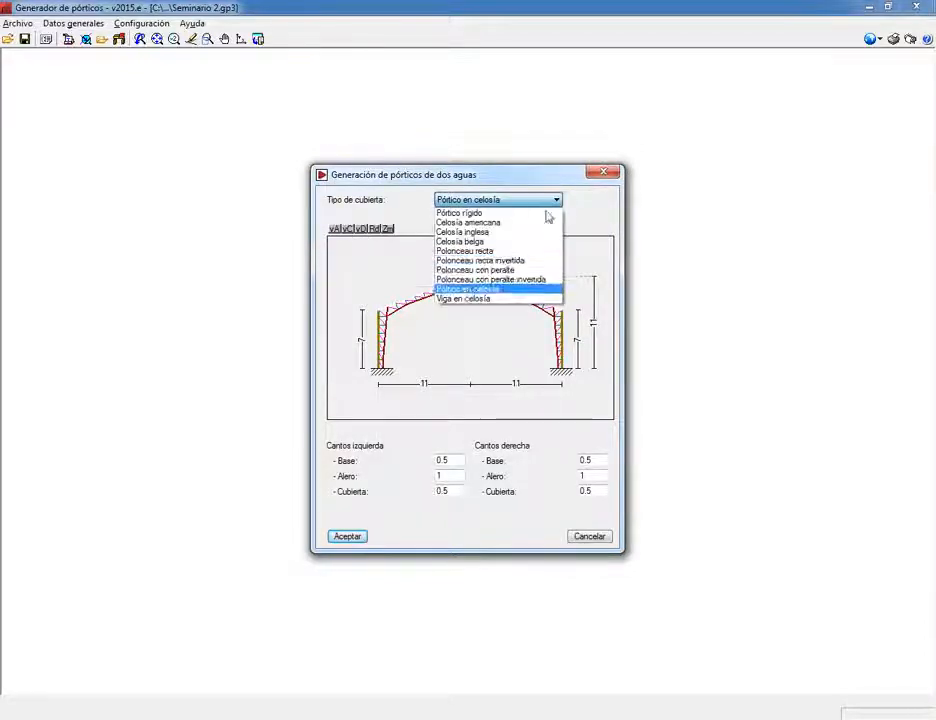
click(540, 279)
Step: Choose the Polonceau recta invertida roof type and set both the left and right number of spans (tramos) to 4
click(561, 201)
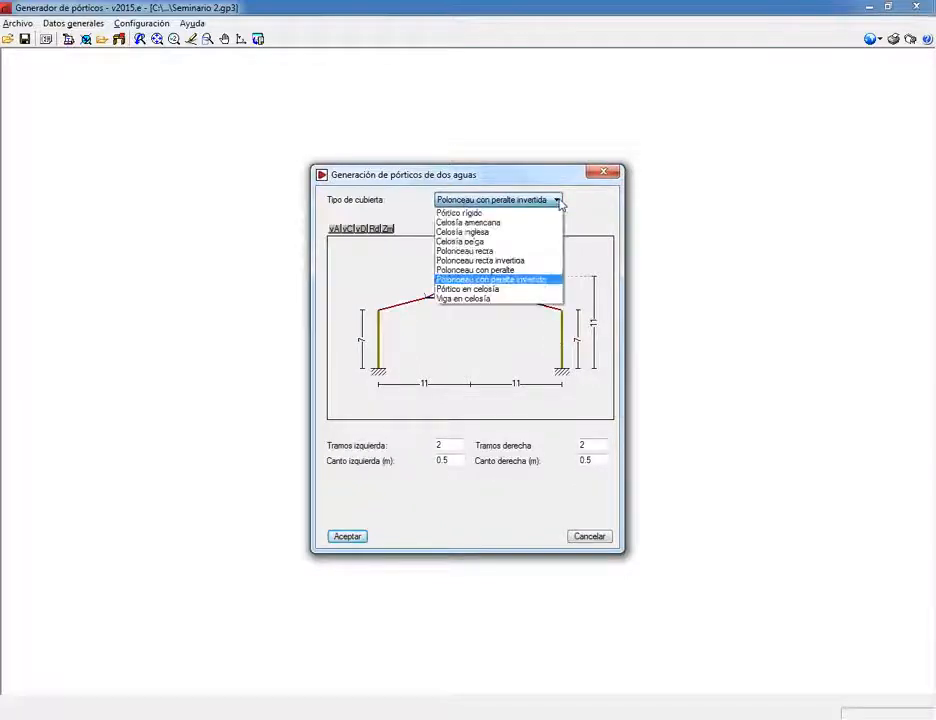
click(540, 260)
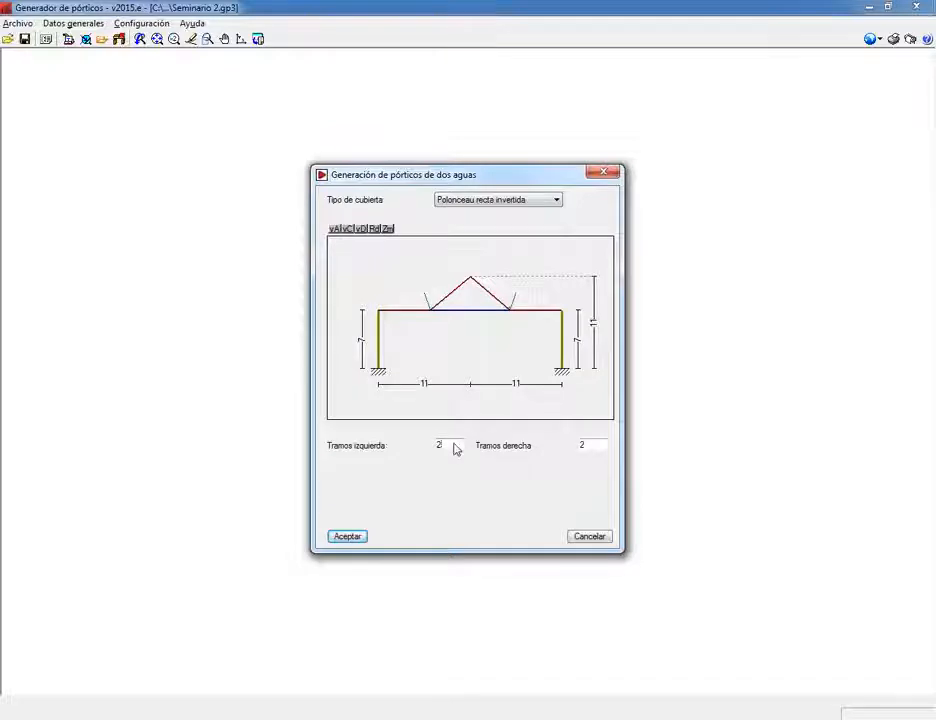
drag(455, 447, 420, 447)
text(4)
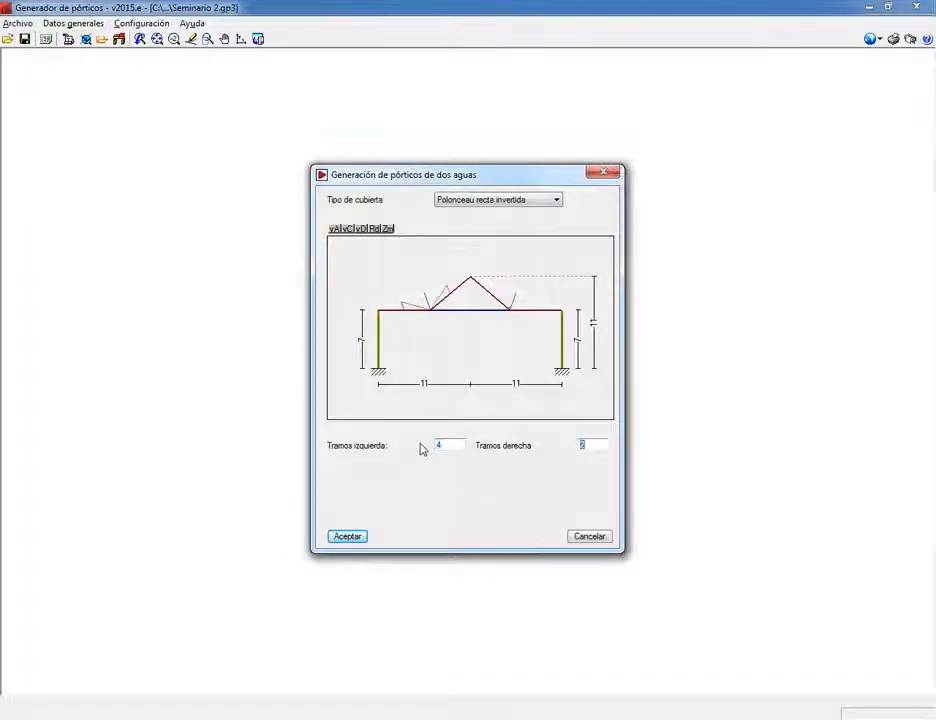
key(Tab)
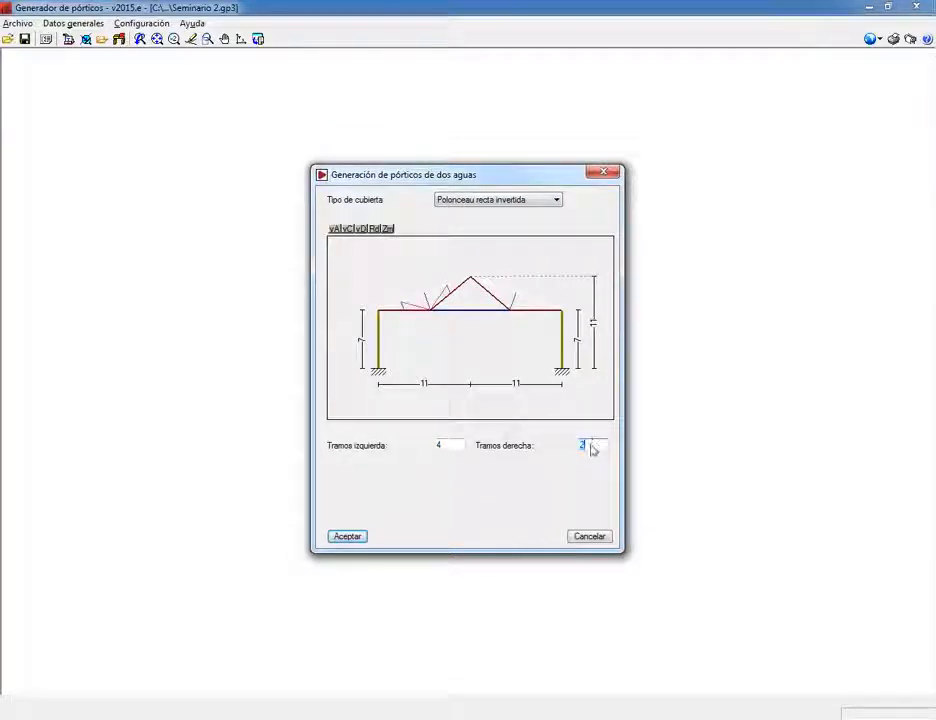
click(591, 450)
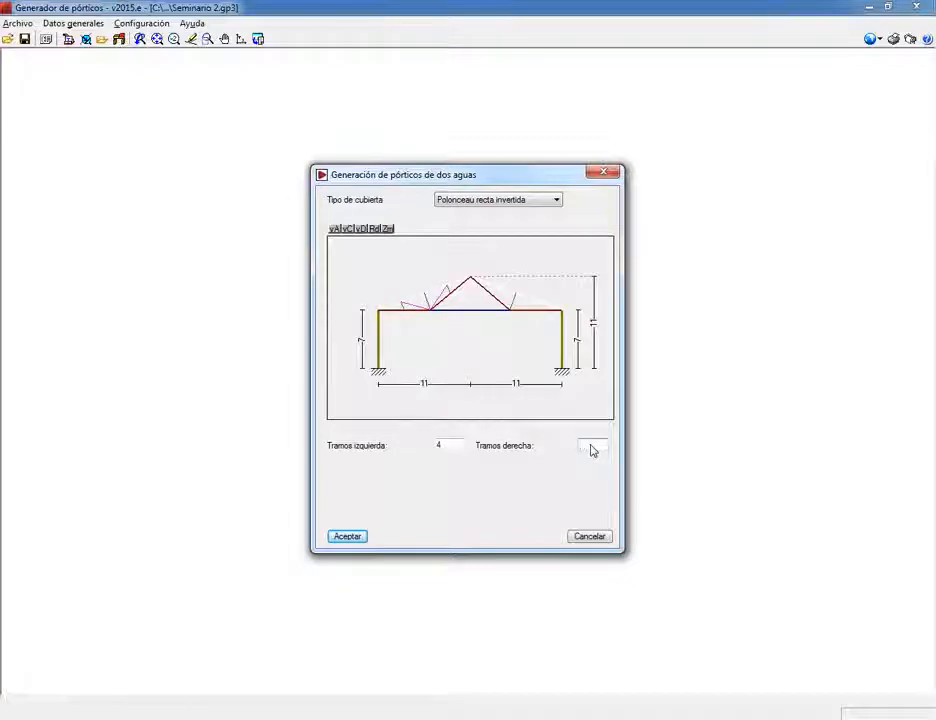
text(4)
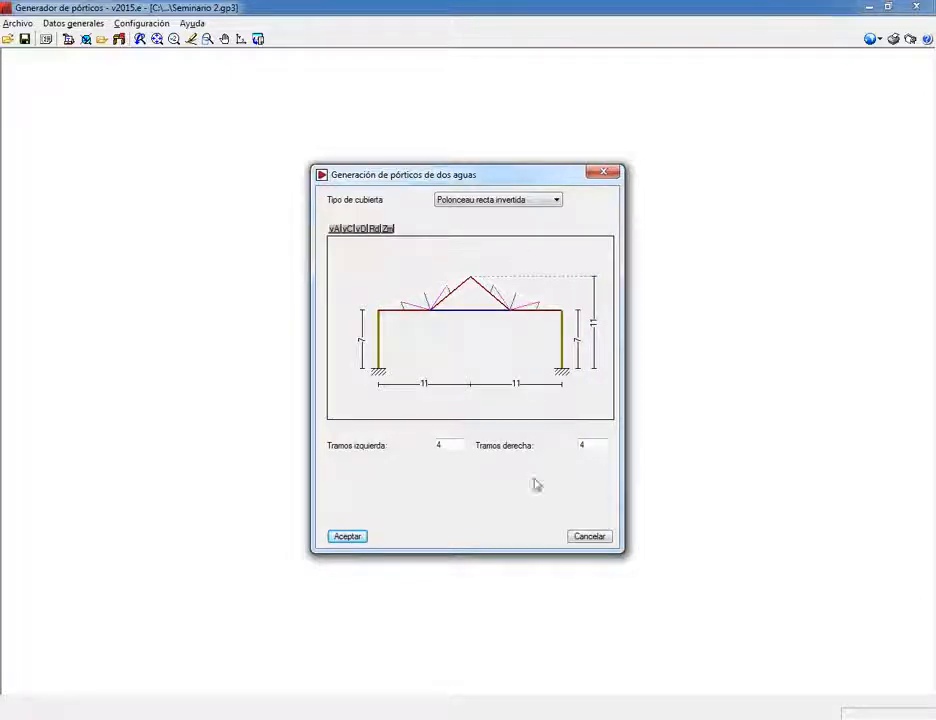
Step: Set the frame's total ridge height to 14
click(592, 327)
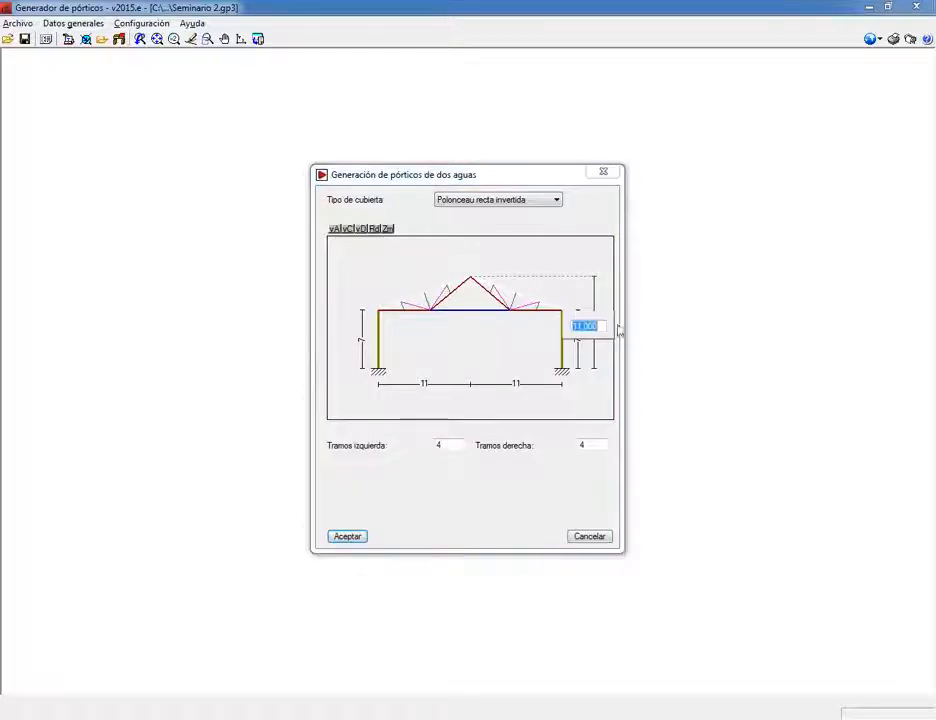
text(14)
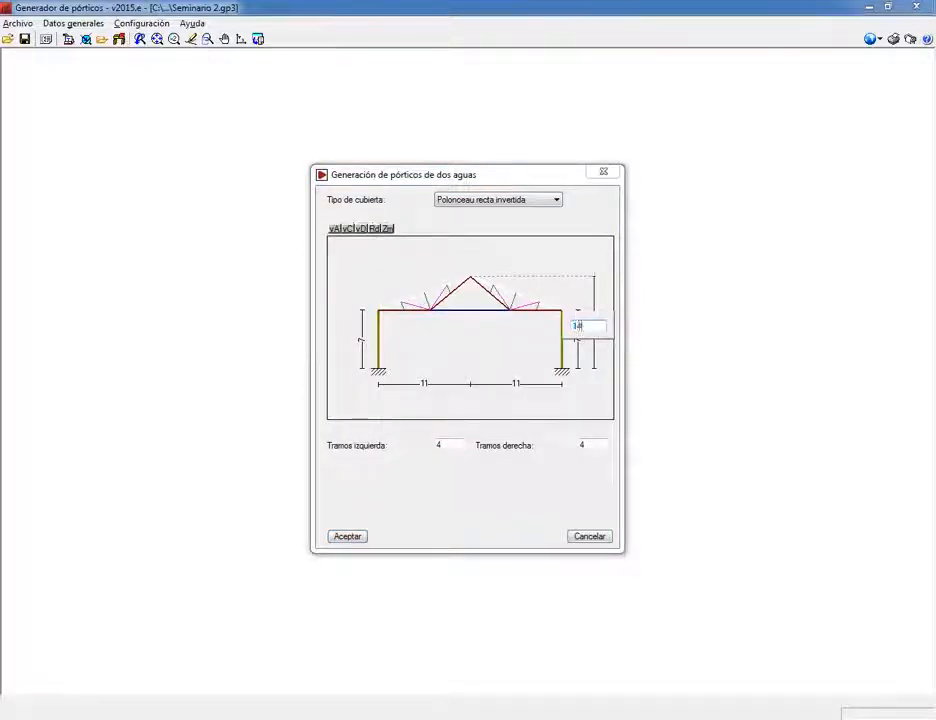
key(Return)
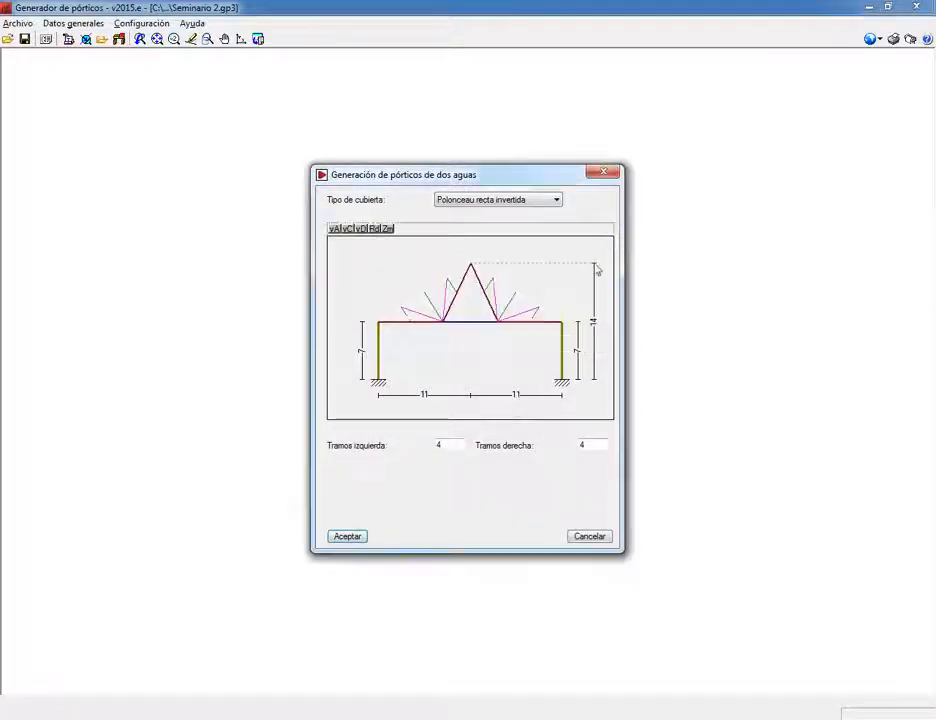
Step: Choose the Polonceau con peralte roof type and set its left and right number of spans (tramos) to 4
click(518, 204)
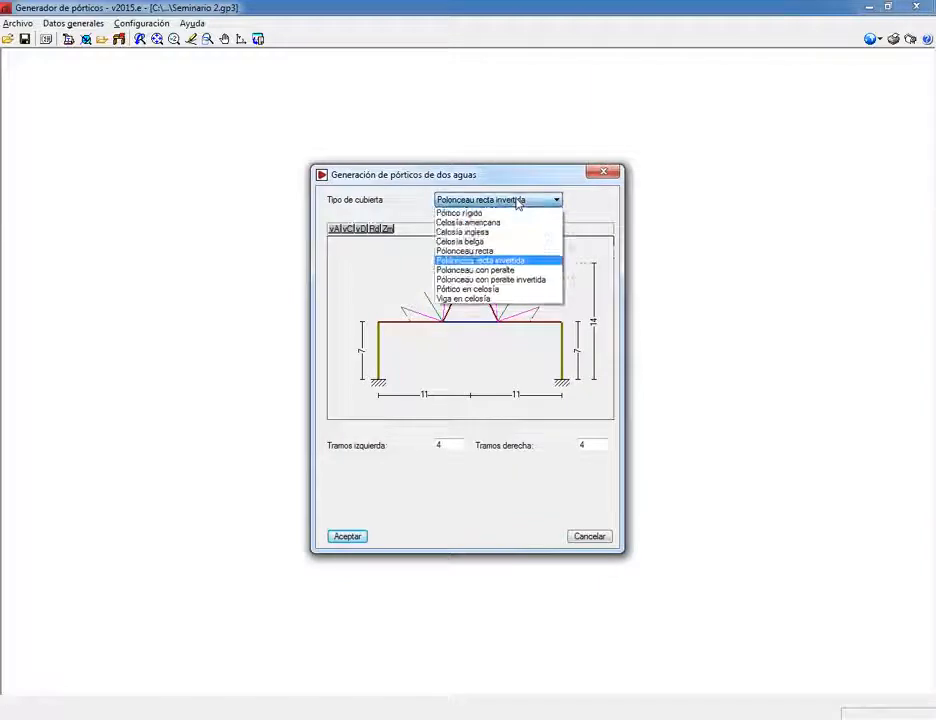
click(520, 270)
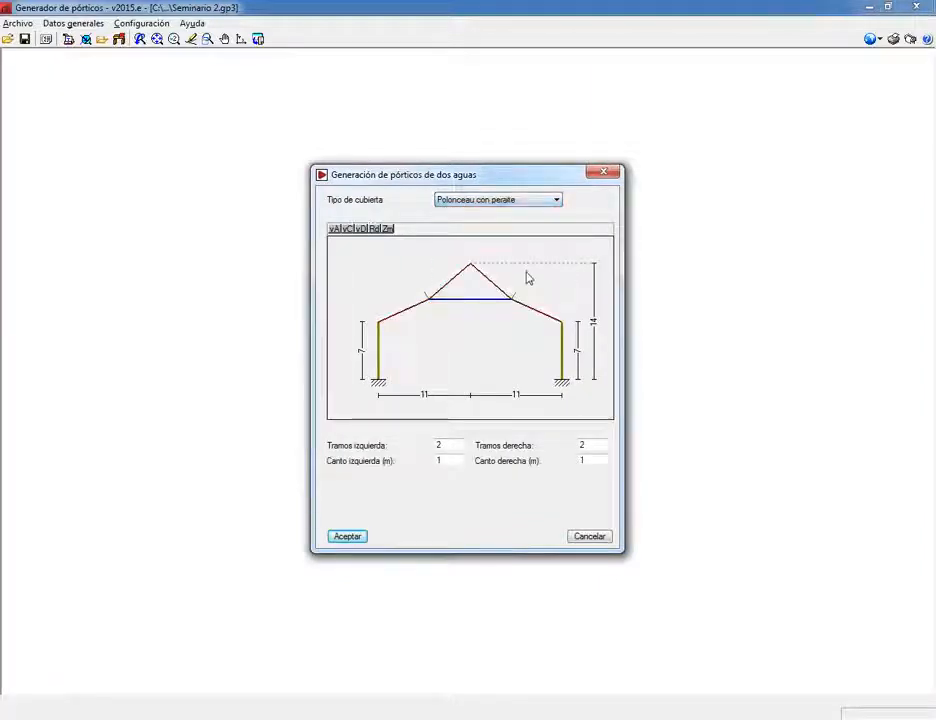
double_click(456, 446)
text(4)
key(Tab)
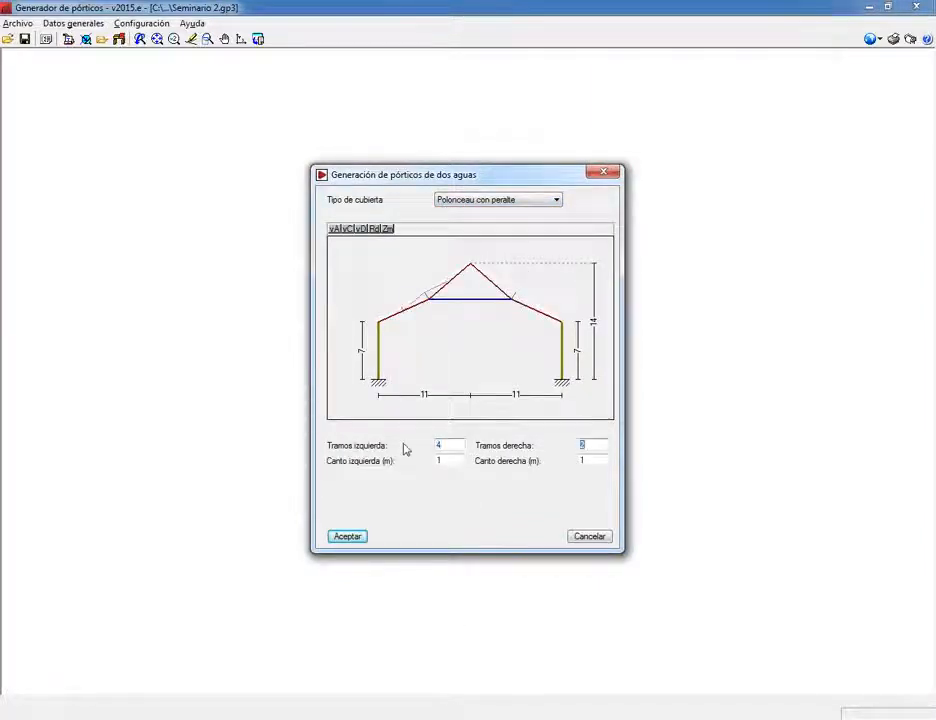
text(4)
key(Tab)
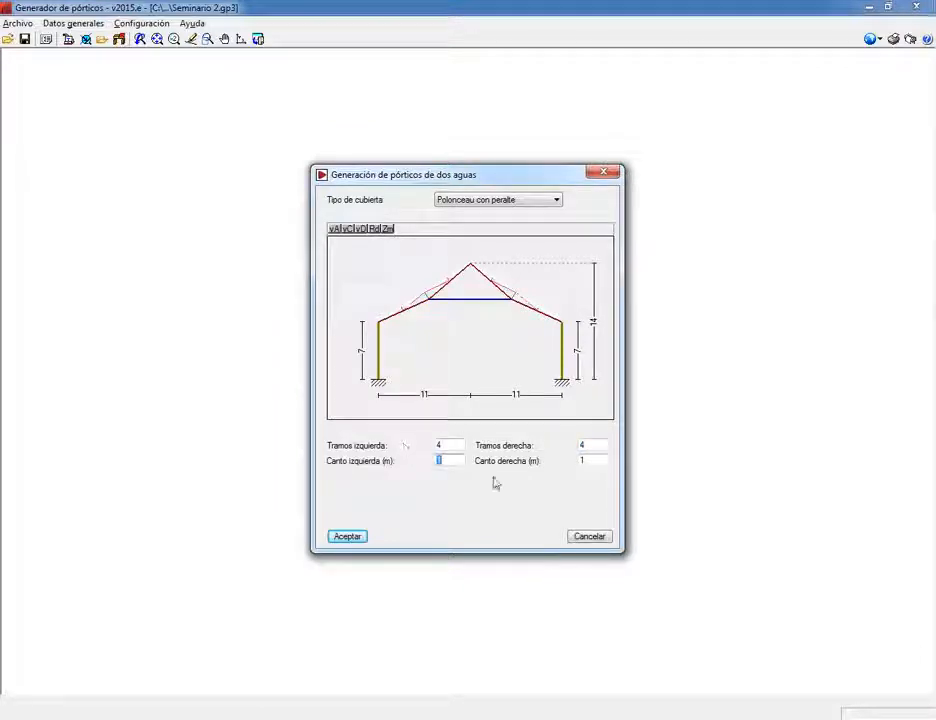
Step: Set the left and right depths (canto) of the Polonceau con peralte truss to 2 m
text(2)
key(Tab)
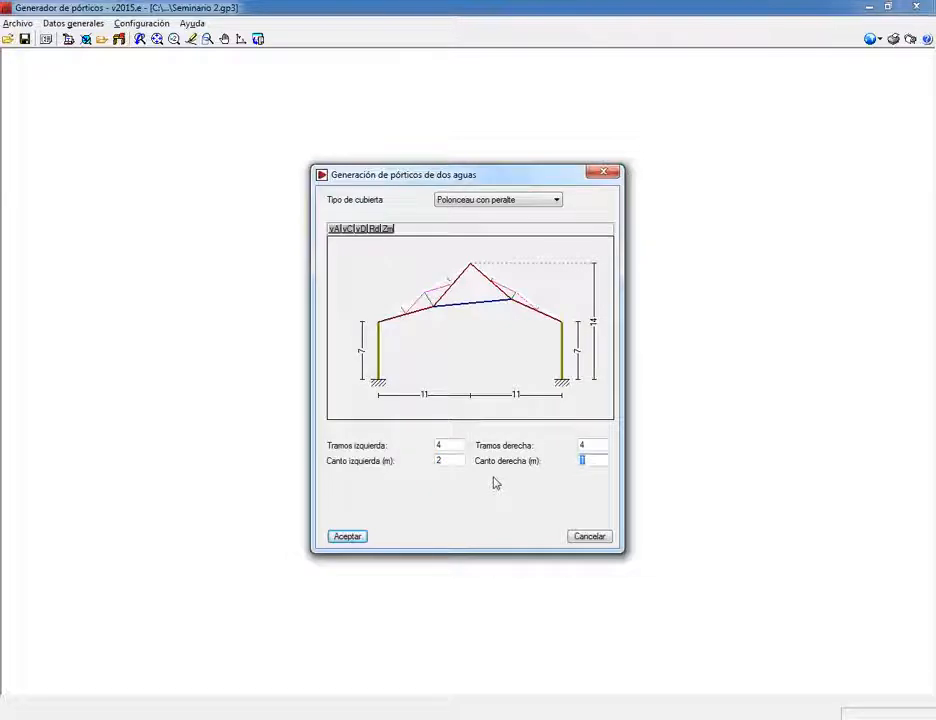
text(2)
key(Tab)
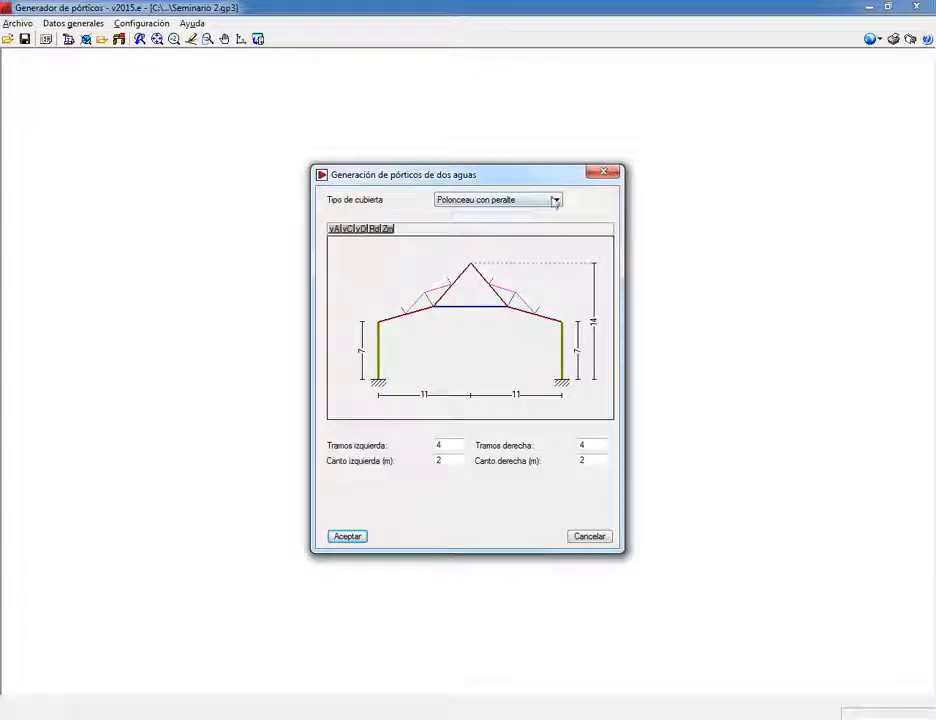
Step: Set the roof type to Pórtico rígido with a total ridge height of 11, and accept the two-slope frame
click(559, 201)
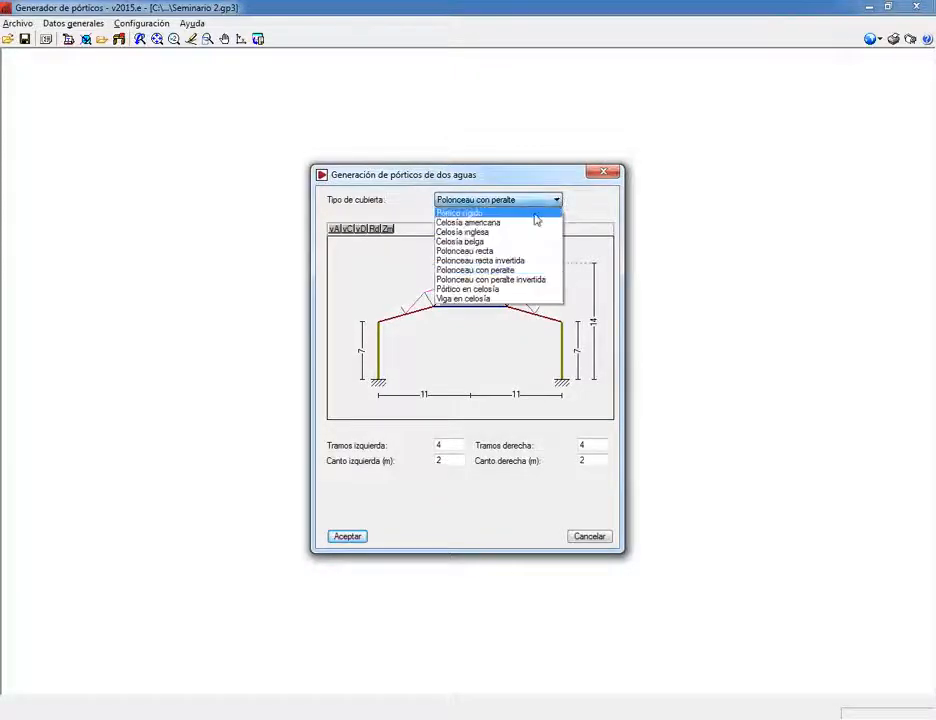
click(535, 214)
click(593, 322)
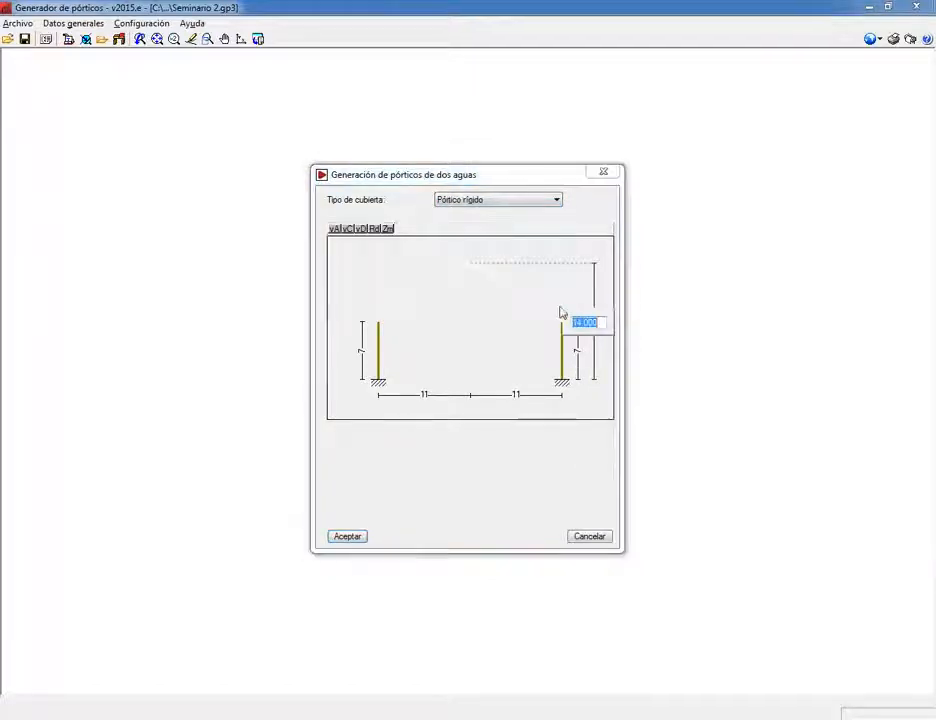
text(11)
key(Return)
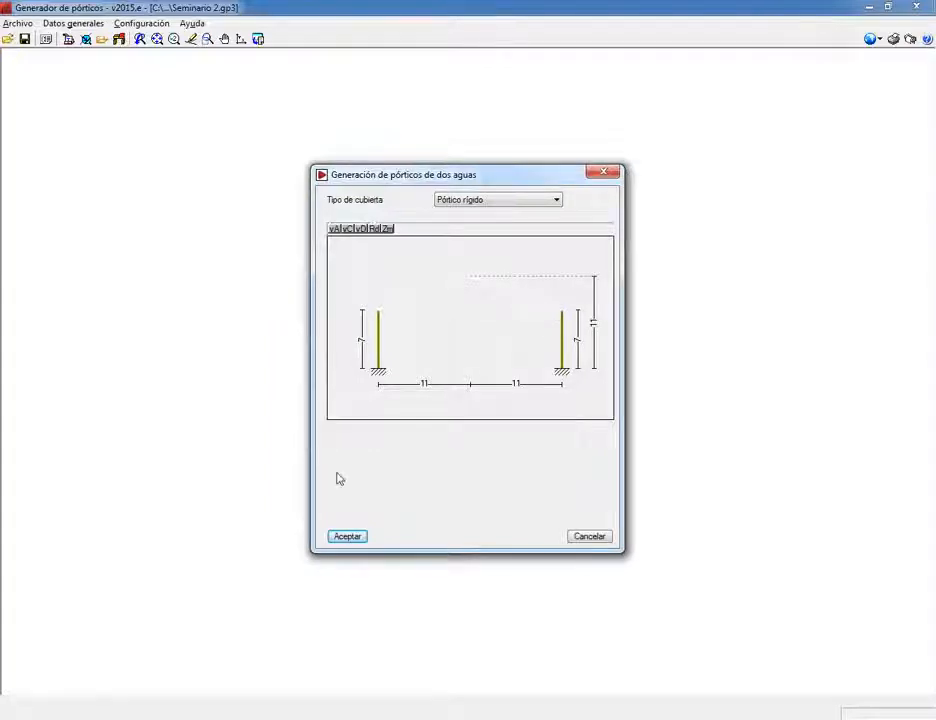
click(356, 538)
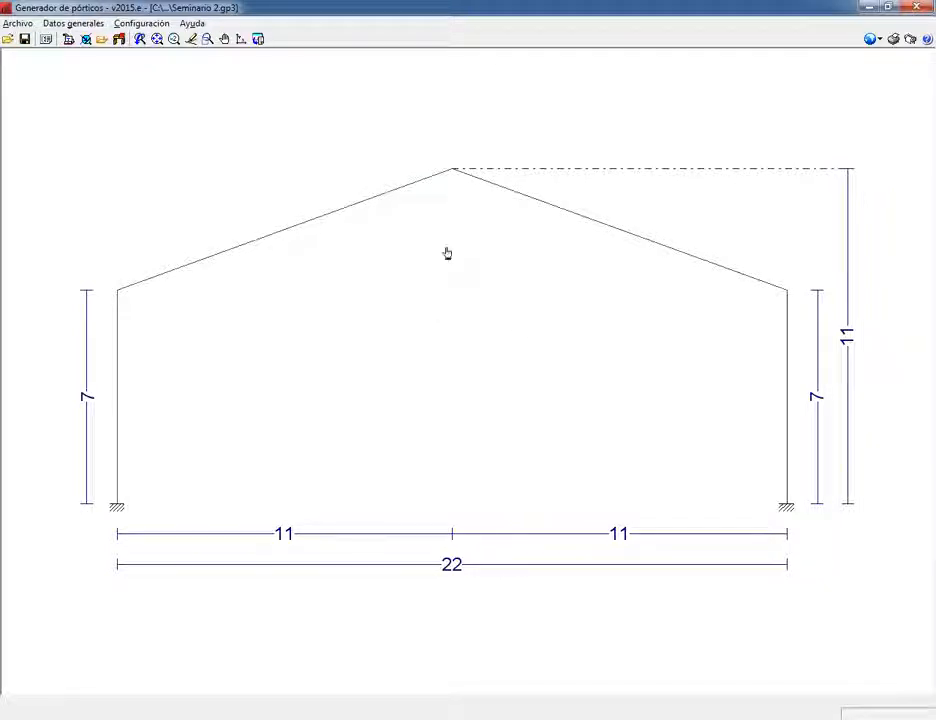
click(62, 23)
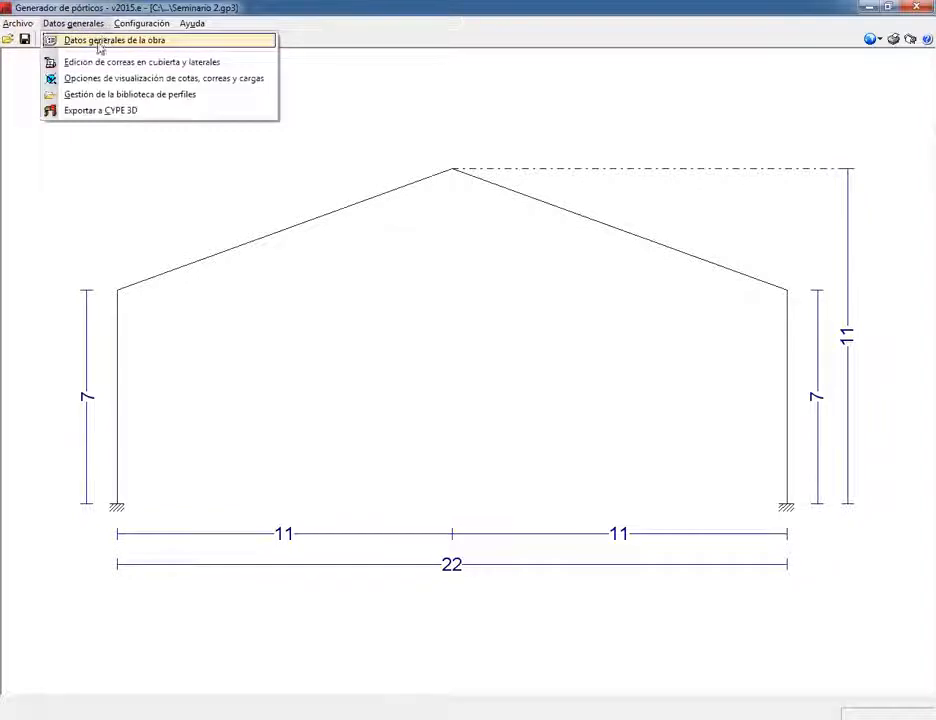
click(86, 42)
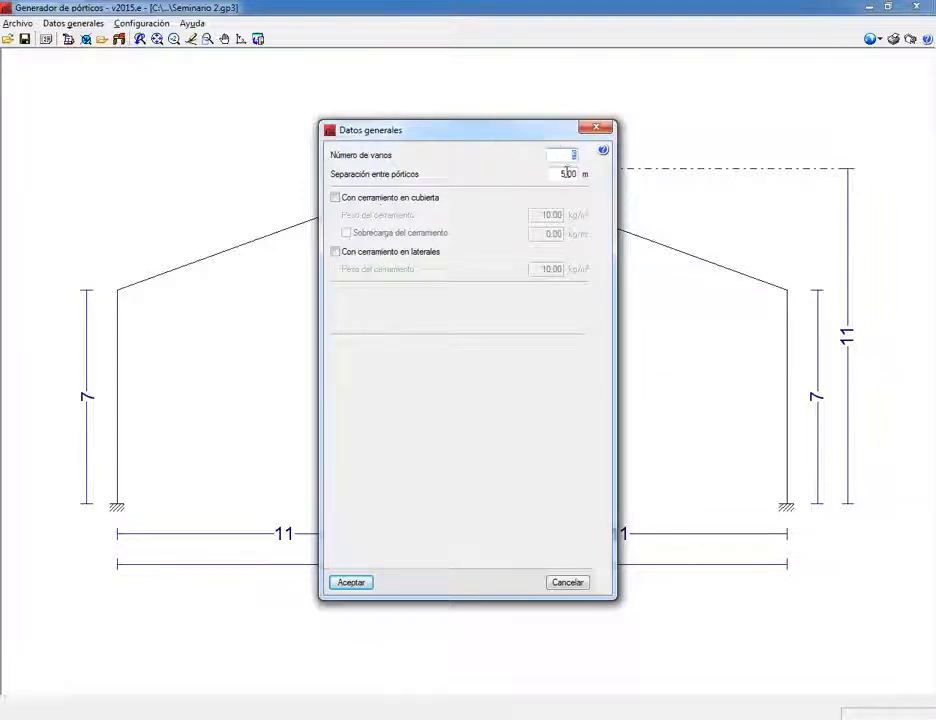
drag(530, 132, 527, 211)
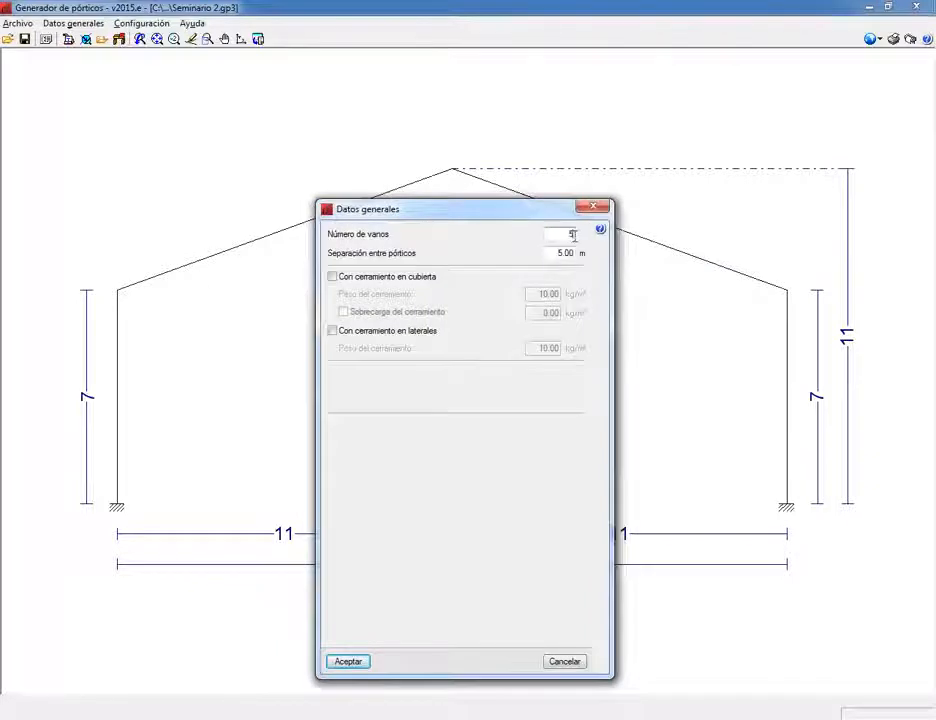
double_click(573, 235)
text(6)
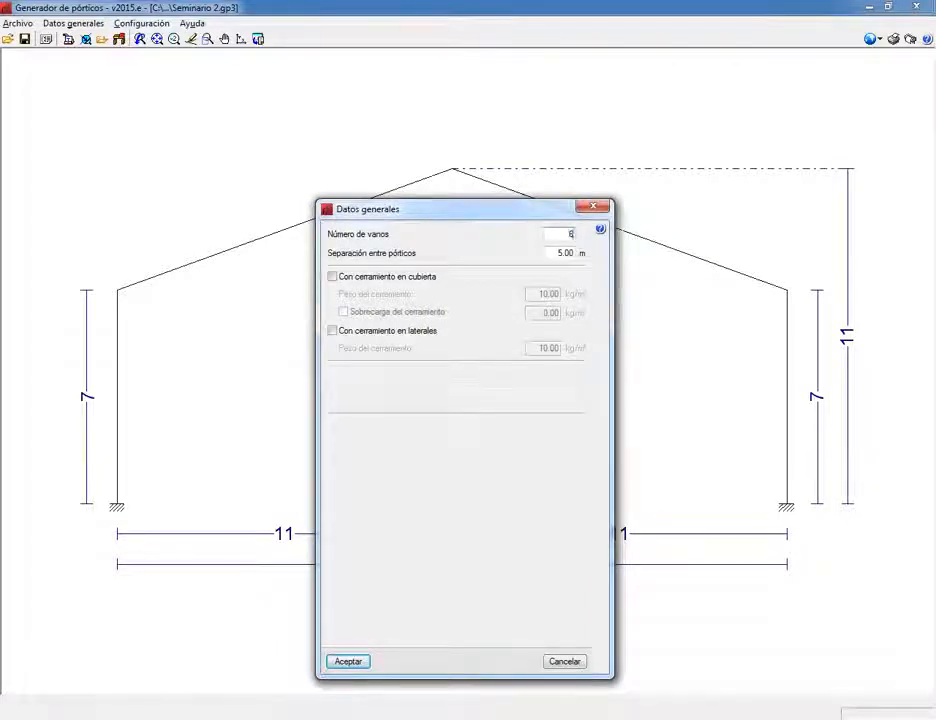
key(Tab)
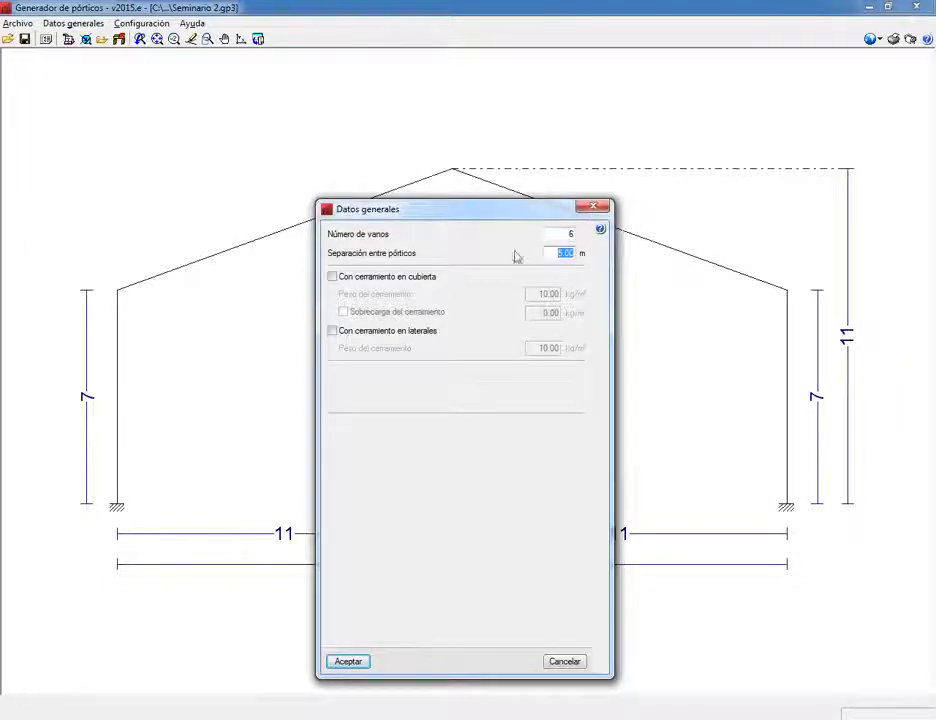
drag(506, 212, 549, 161)
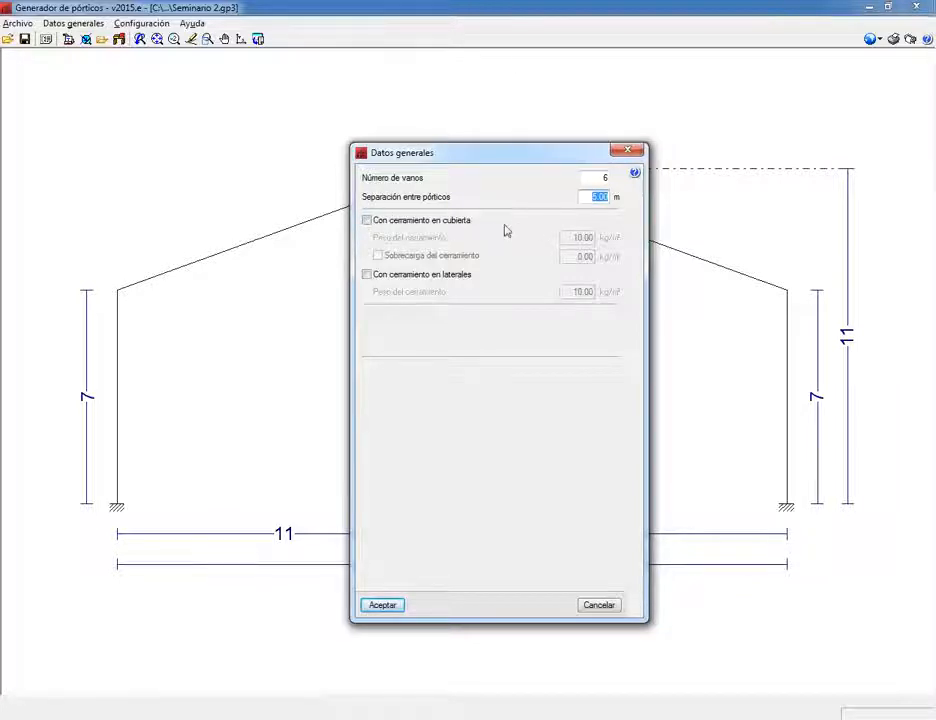
click(368, 221)
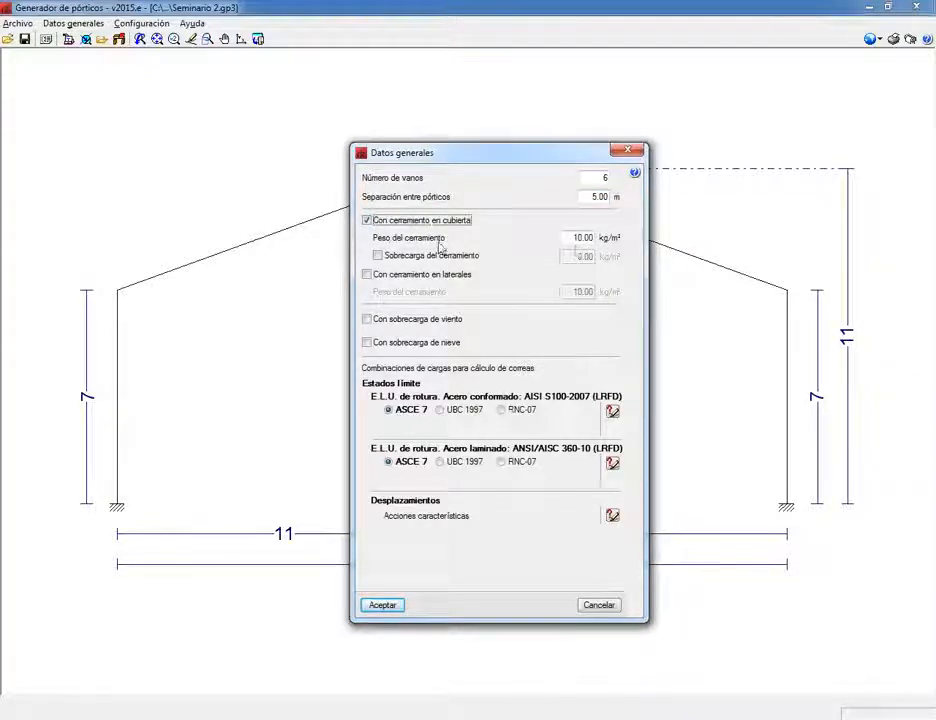
double_click(574, 237)
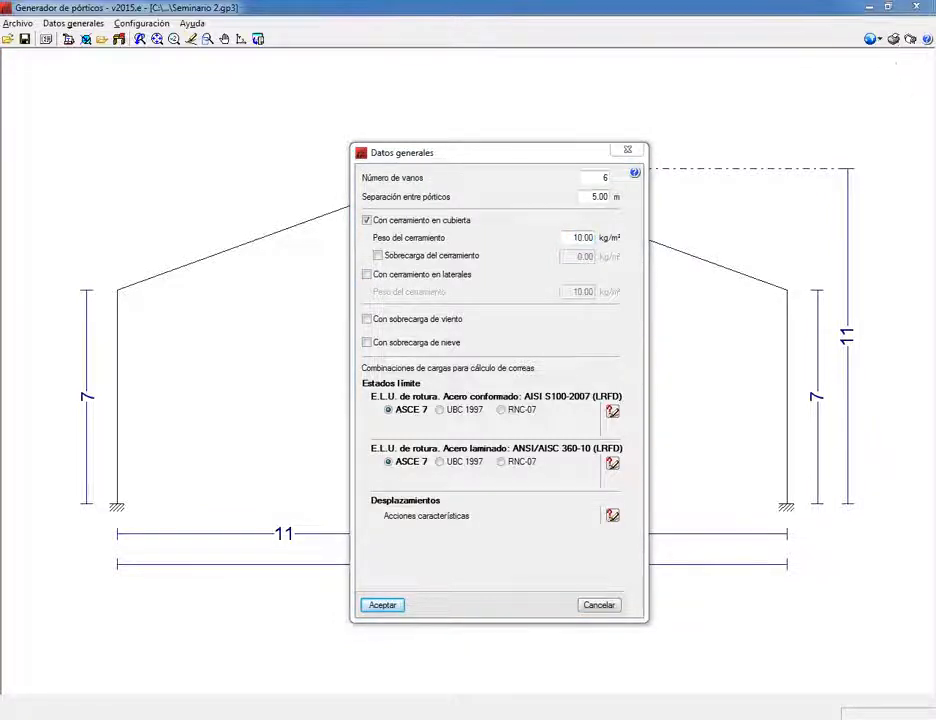
mouse_move(868, 84)
mouse_down()
mouse_move(866, 30)
mouse_move(847, 44)
mouse_up()
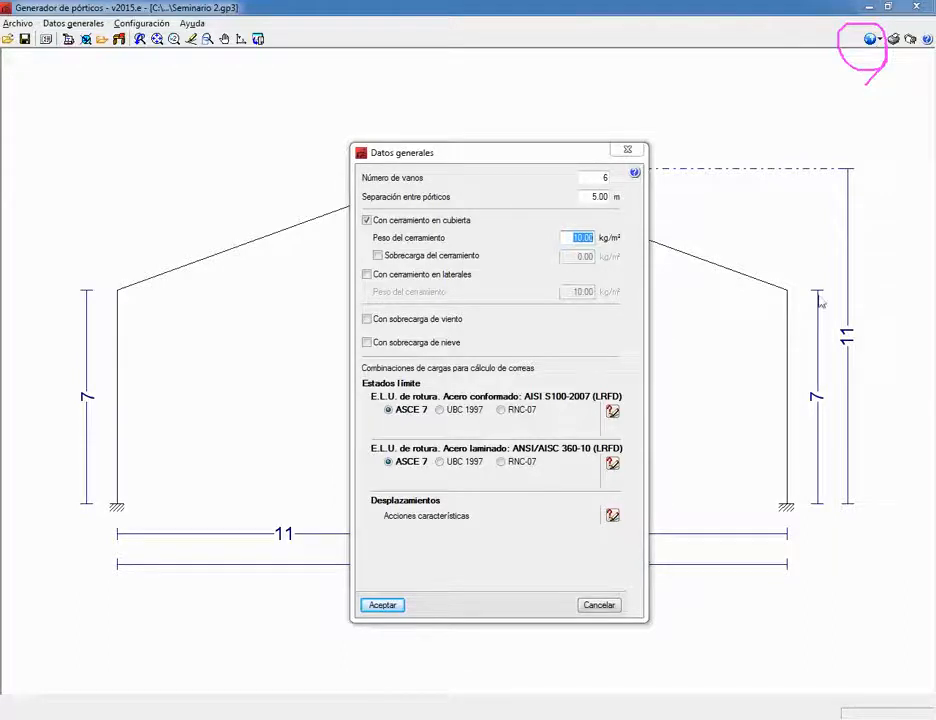
click(603, 606)
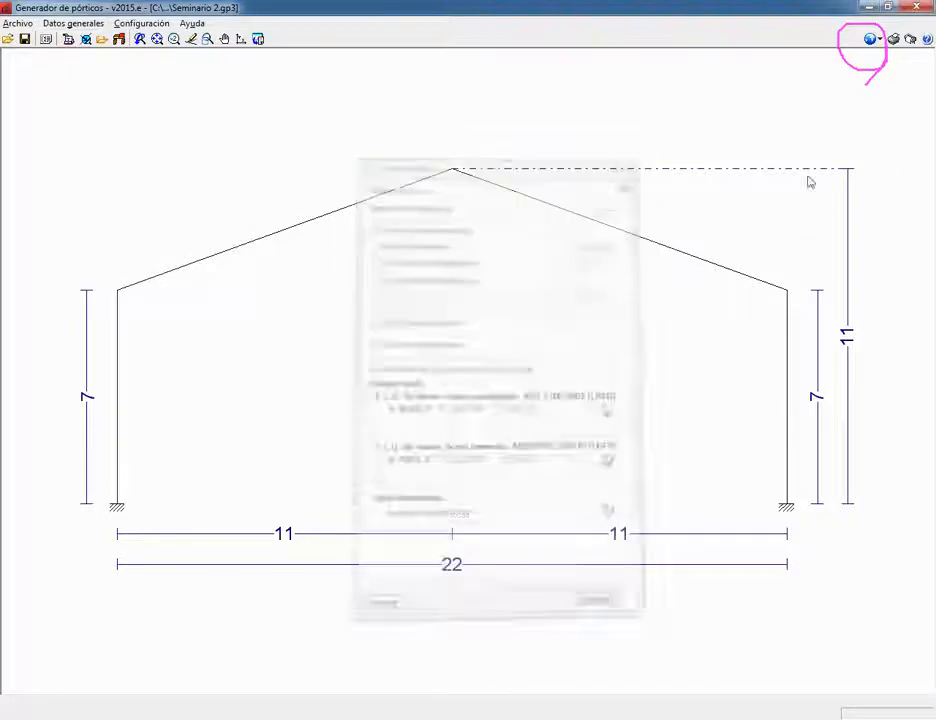
Step: Review the available unit systems and accept M.K.S. for the job
click(871, 39)
click(868, 76)
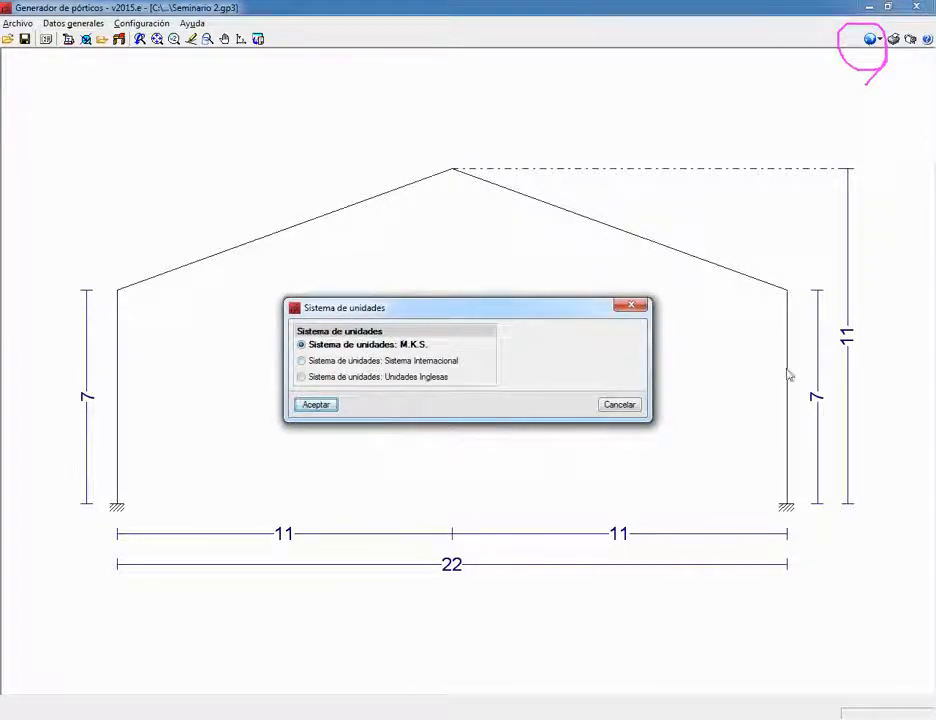
click(308, 405)
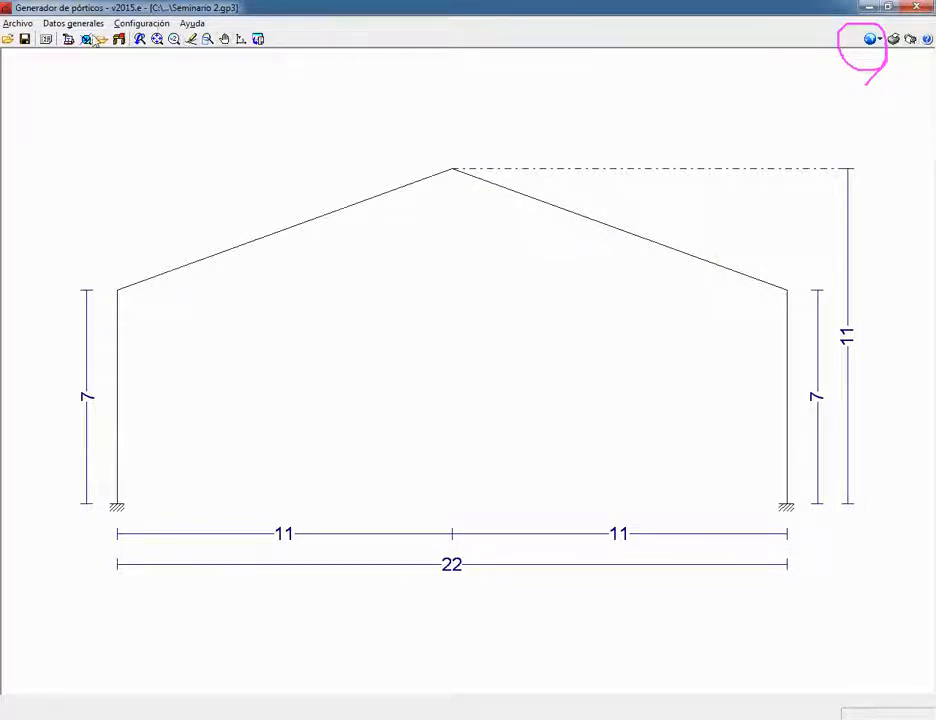
Step: Enable roof cladding (Con cerramiento en cubierta) in the job's general data, with a cladding weight of 10 kg/m²
click(78, 23)
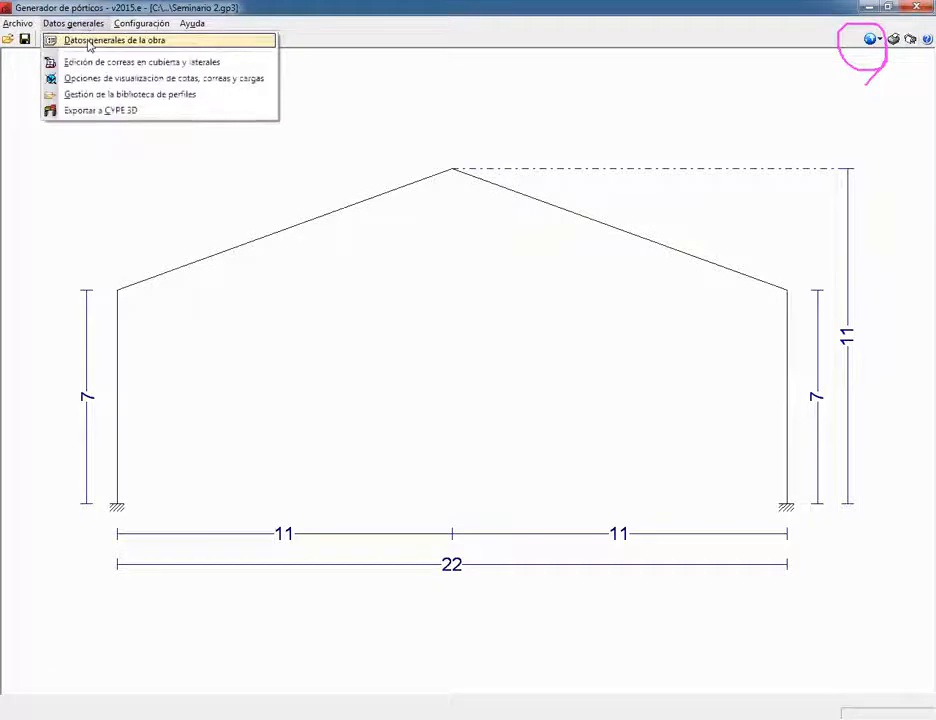
click(86, 40)
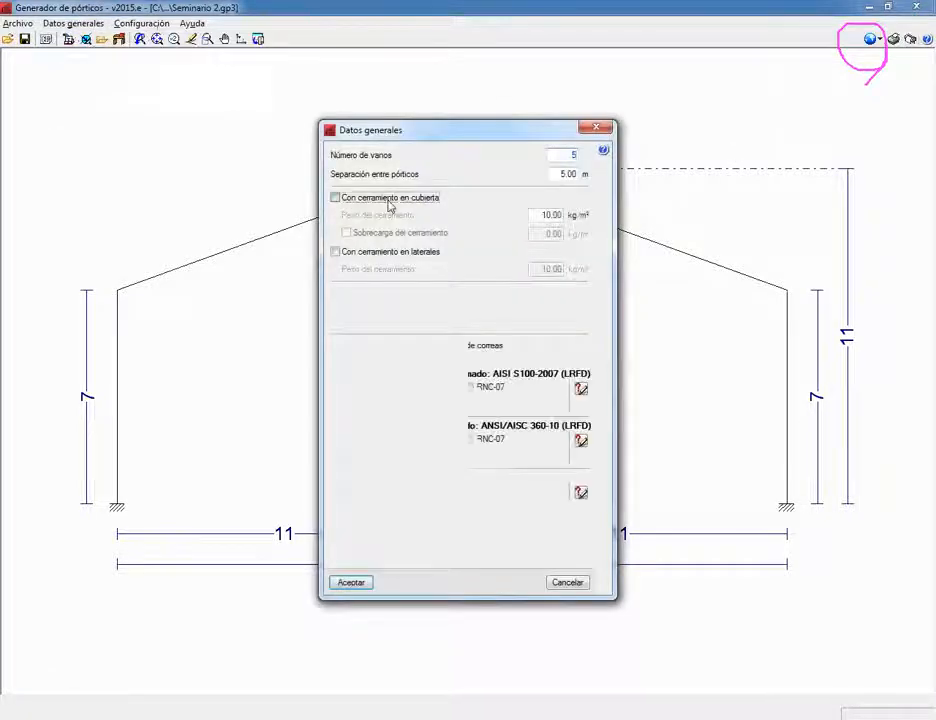
click(396, 205)
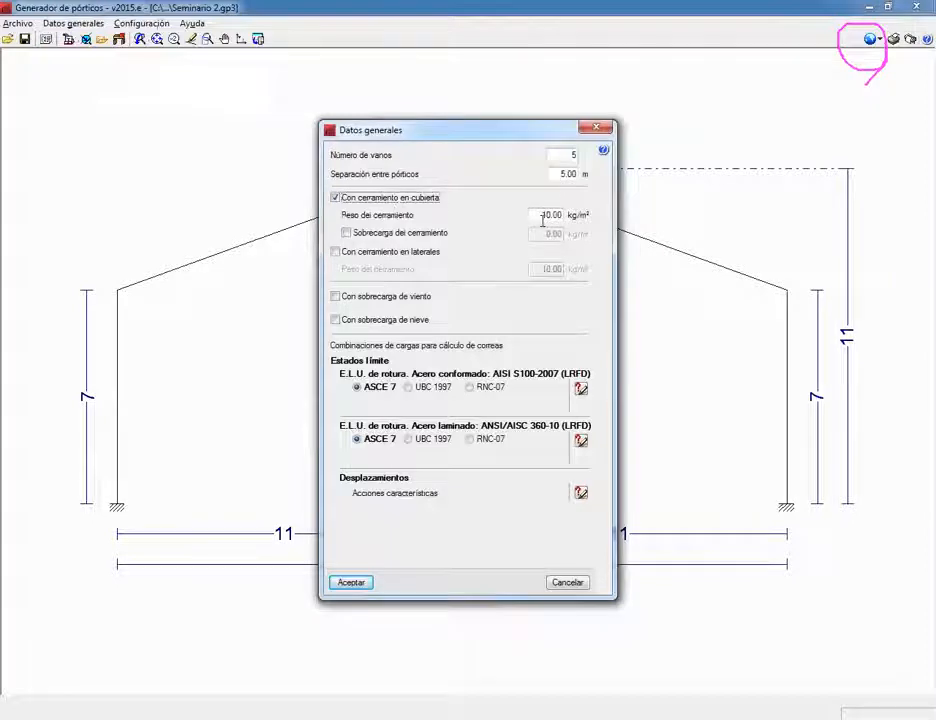
drag(541, 219, 564, 220)
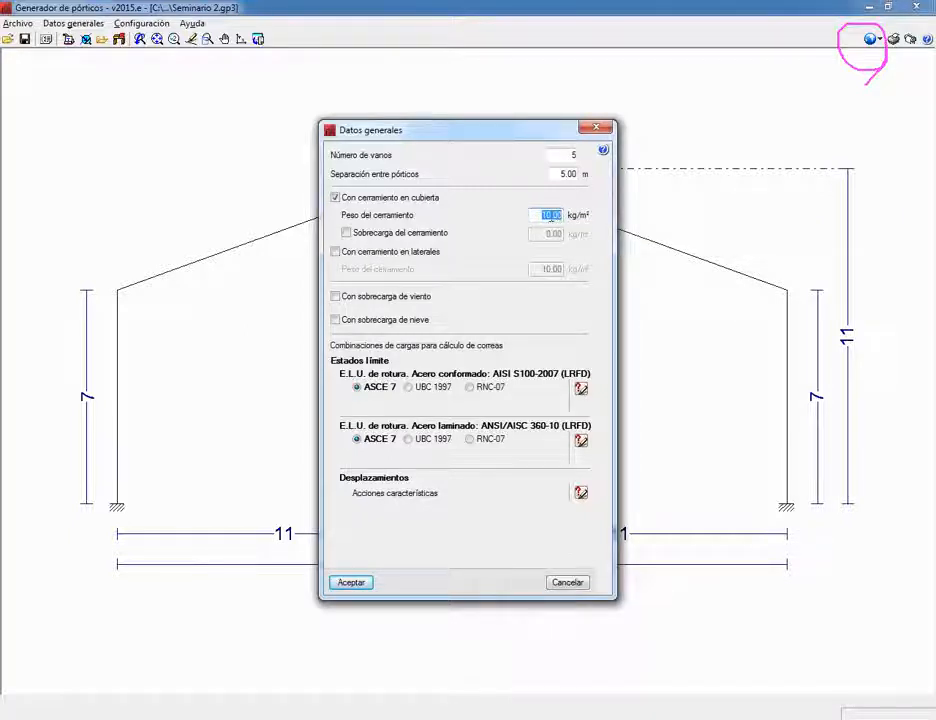
Step: Enable the roof cladding's live load (Sobrecarga del cerramiento) and set the use category to Cubiertas
click(347, 233)
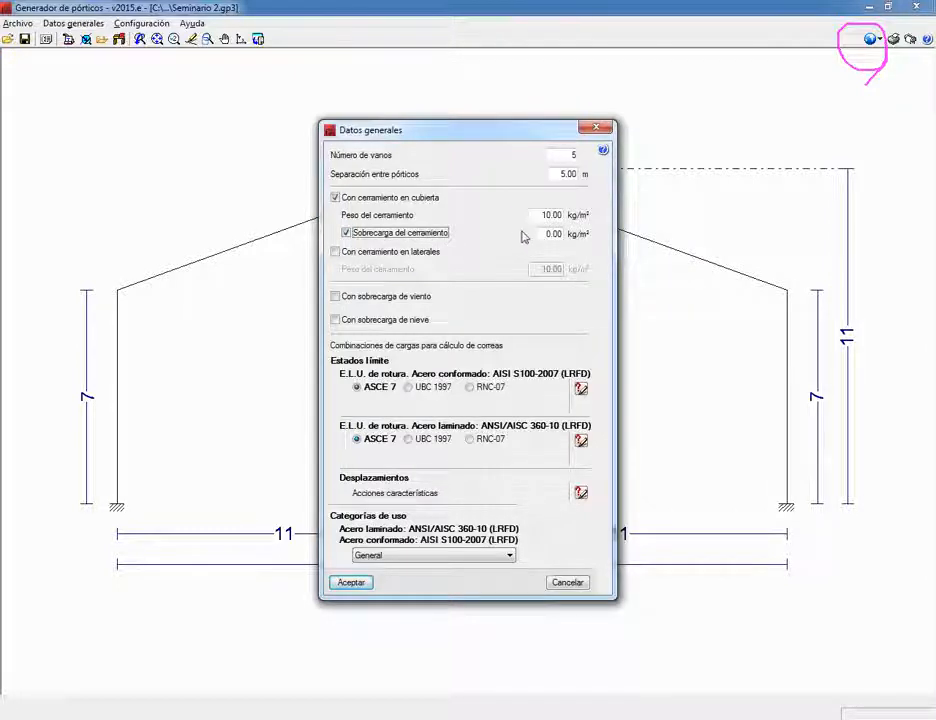
click(420, 557)
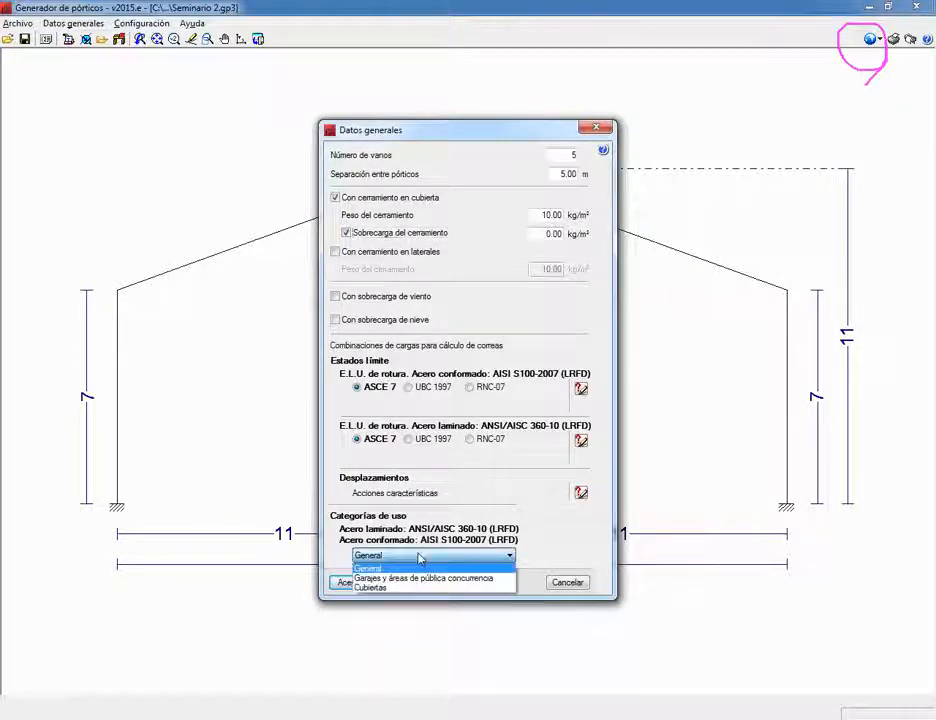
click(418, 578)
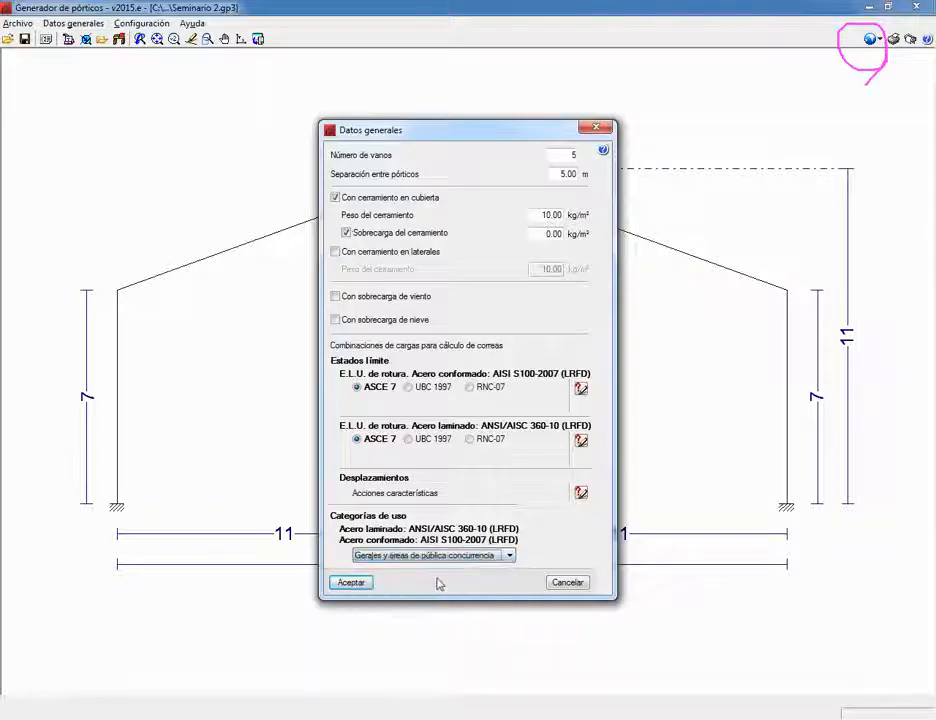
click(449, 556)
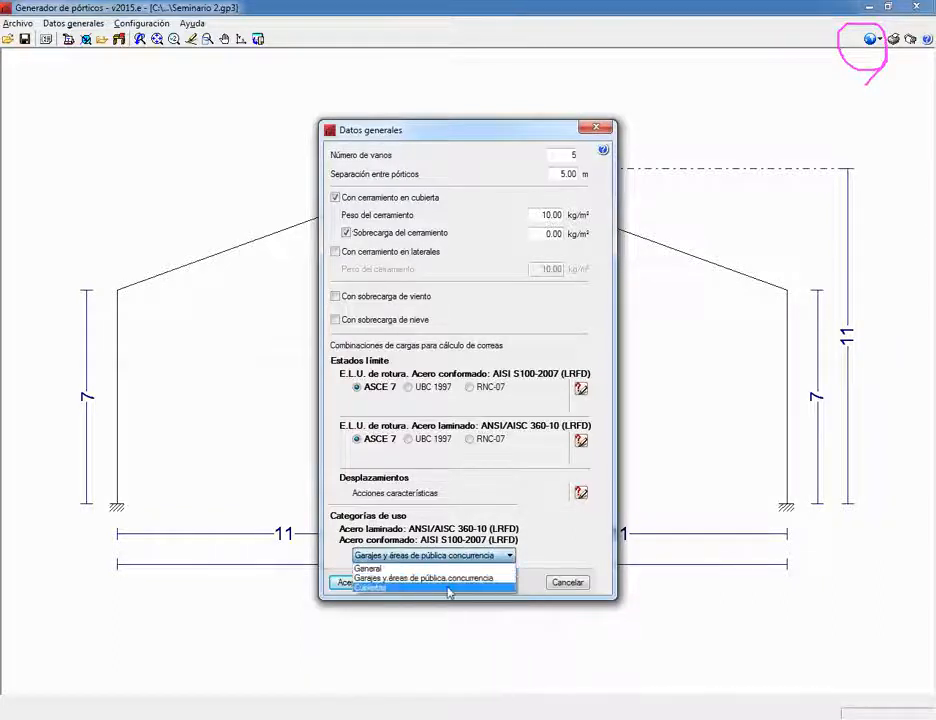
click(434, 591)
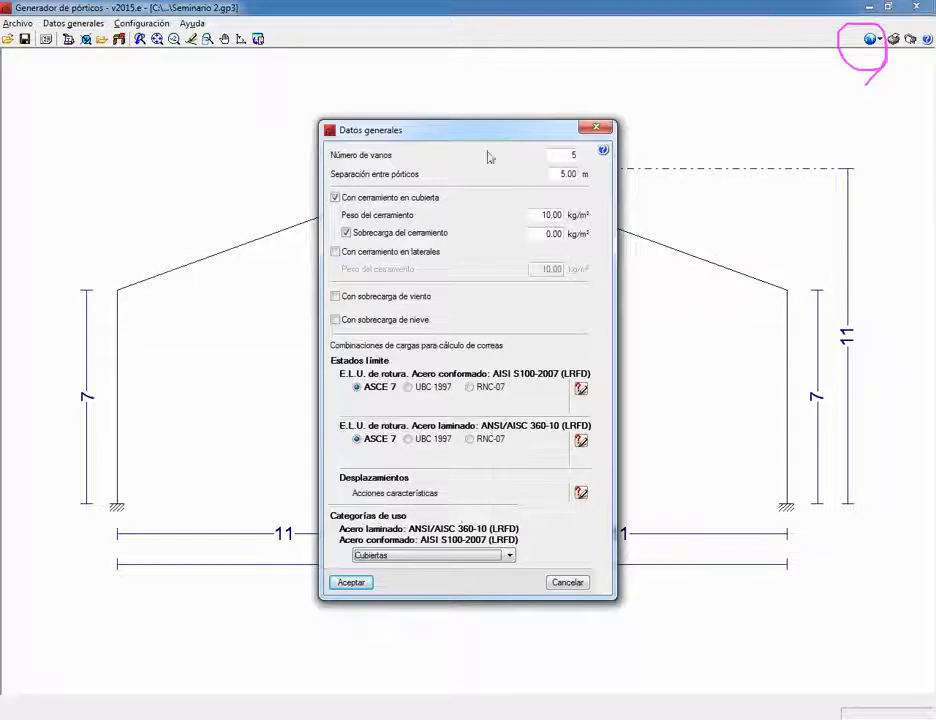
Step: Set the roof cladding's live load to 50 kg/m²
click(563, 235)
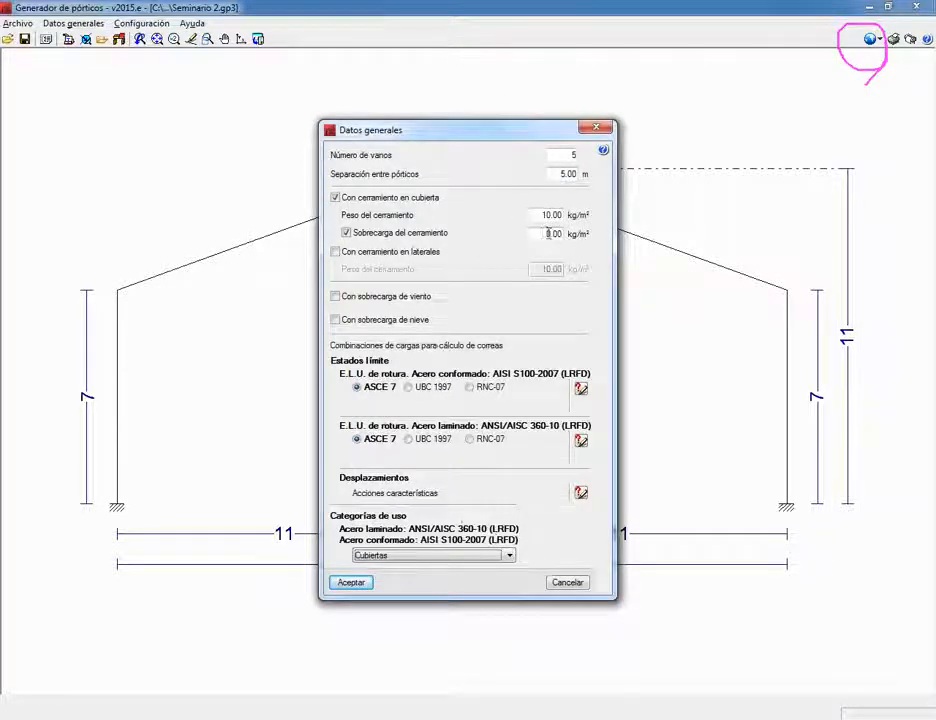
double_click(563, 235)
text(40)
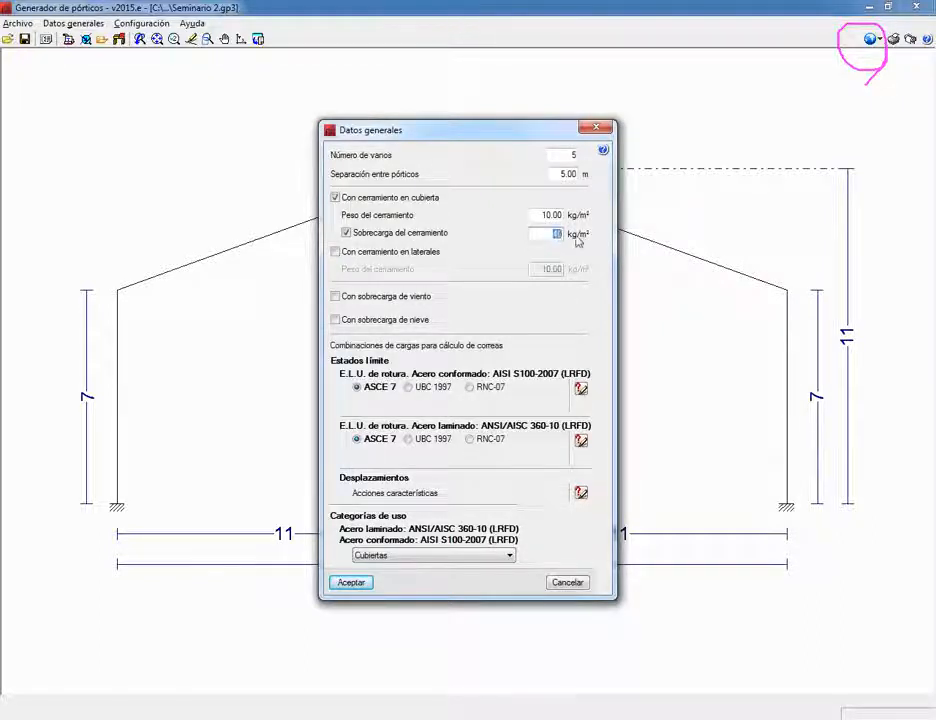
key(Tab)
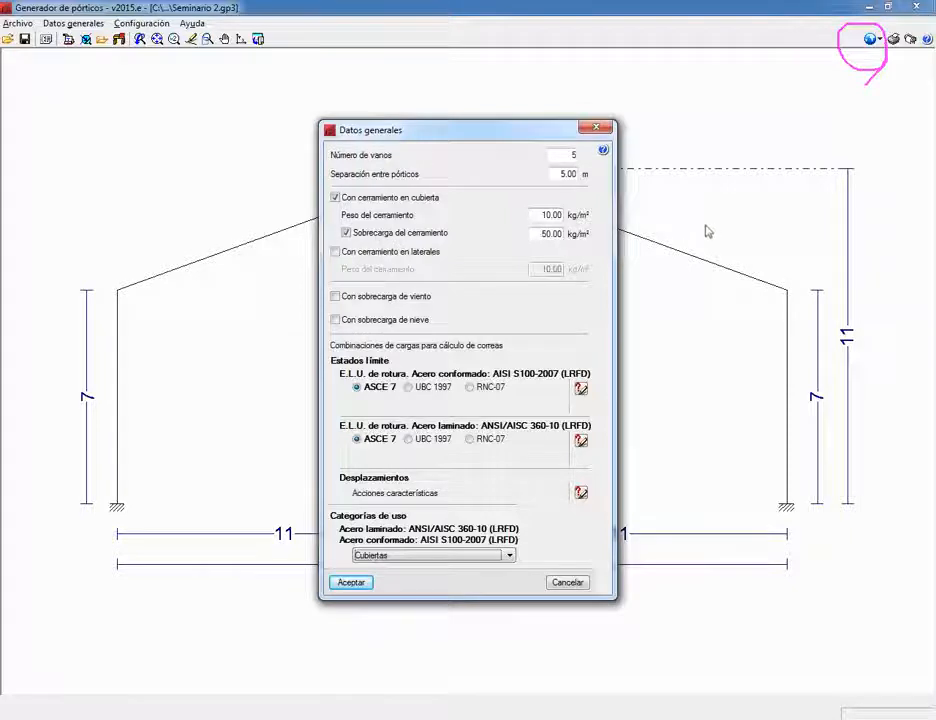
click(339, 253)
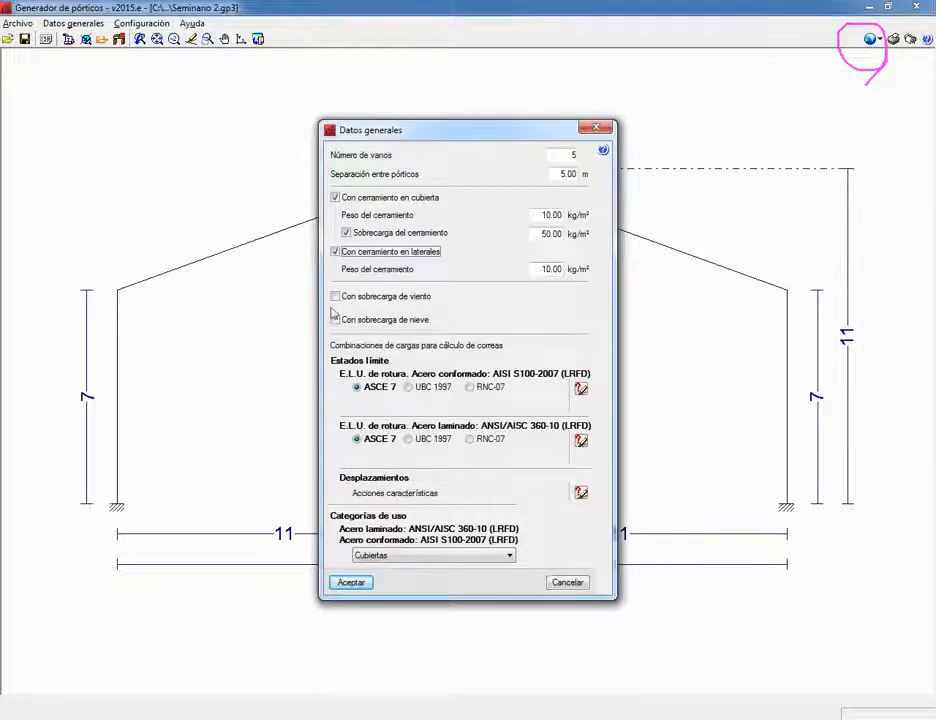
click(336, 252)
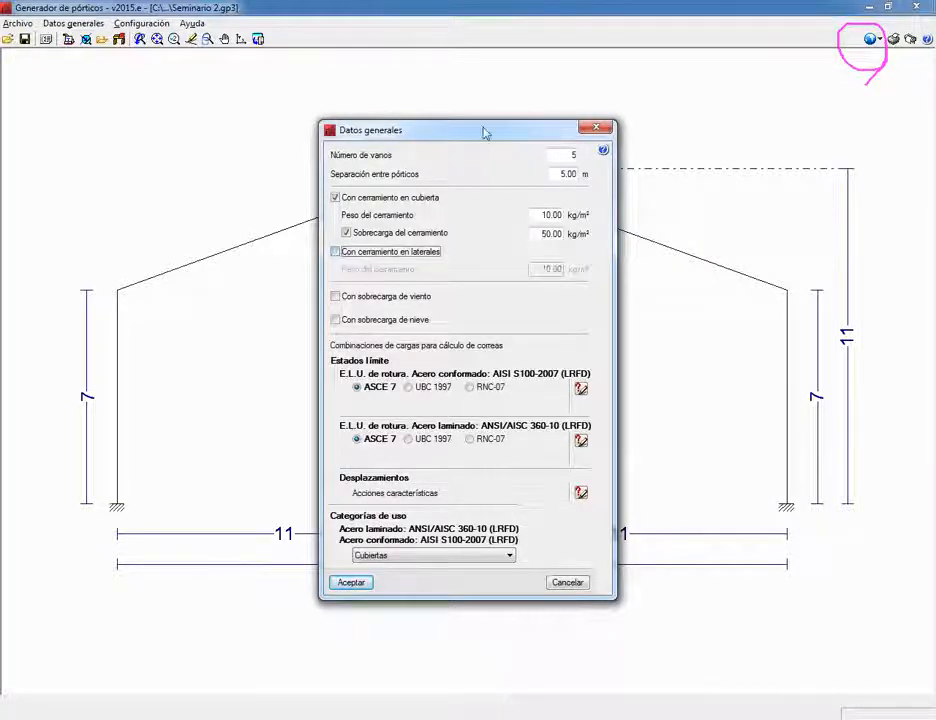
drag(485, 130, 710, 114)
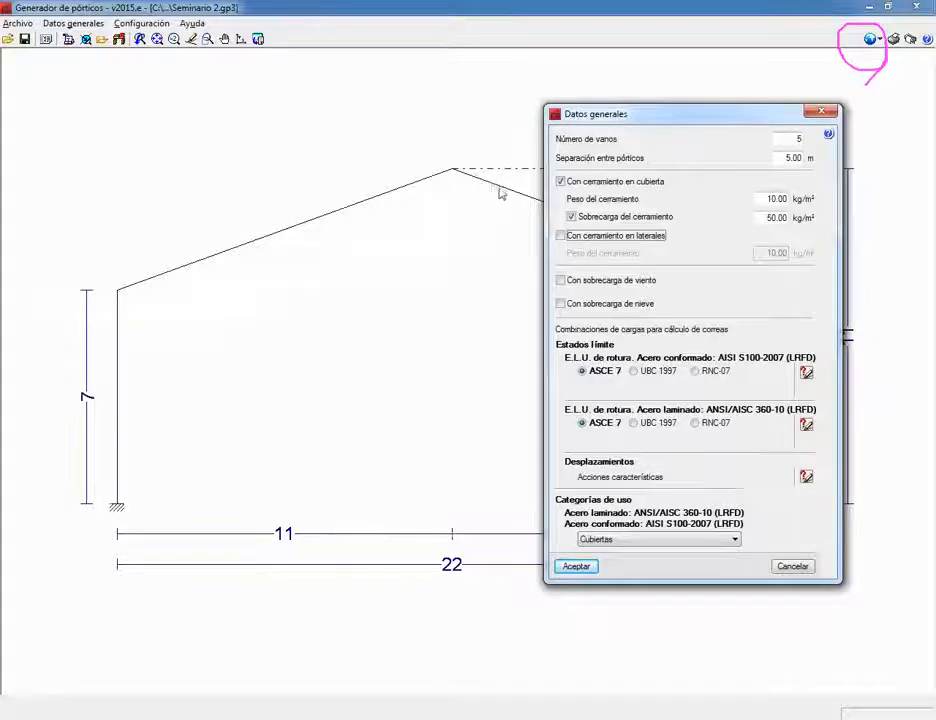
drag(667, 120, 449, 139)
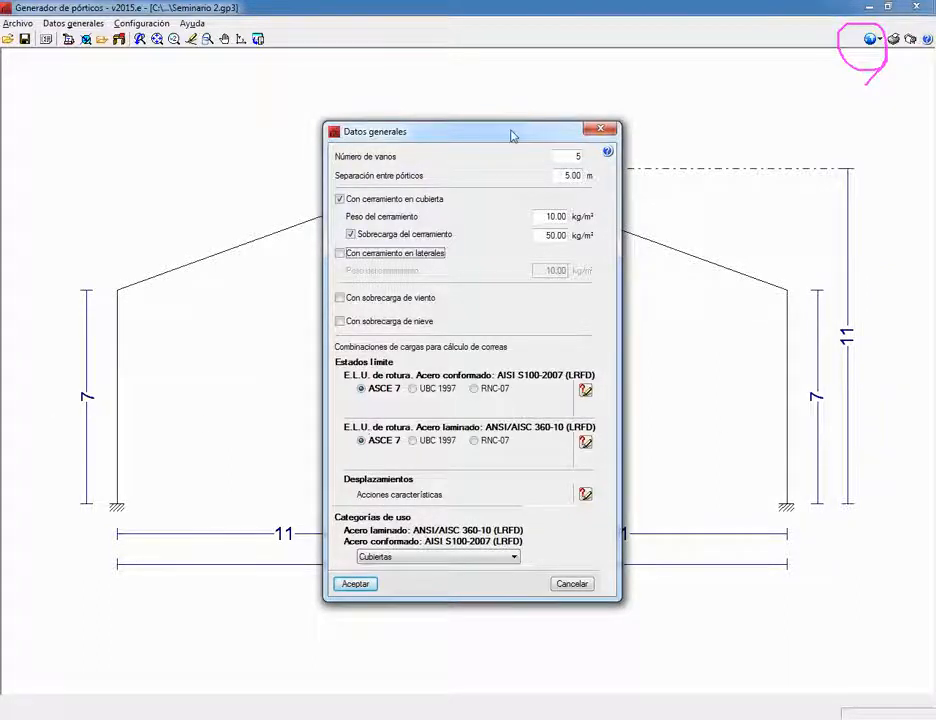
drag(512, 134, 712, 134)
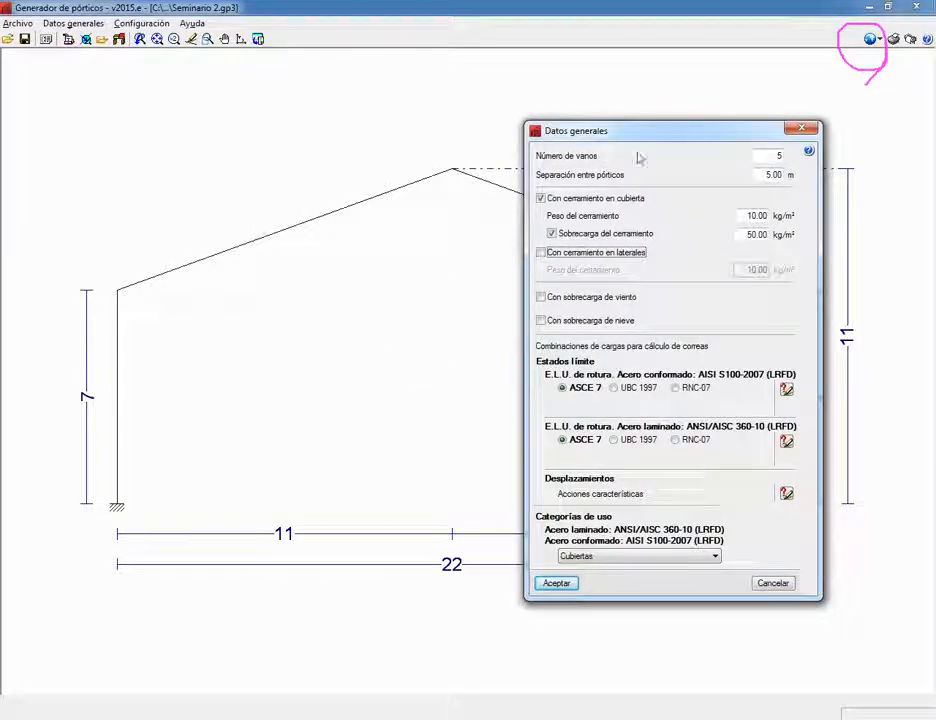
drag(675, 140, 518, 143)
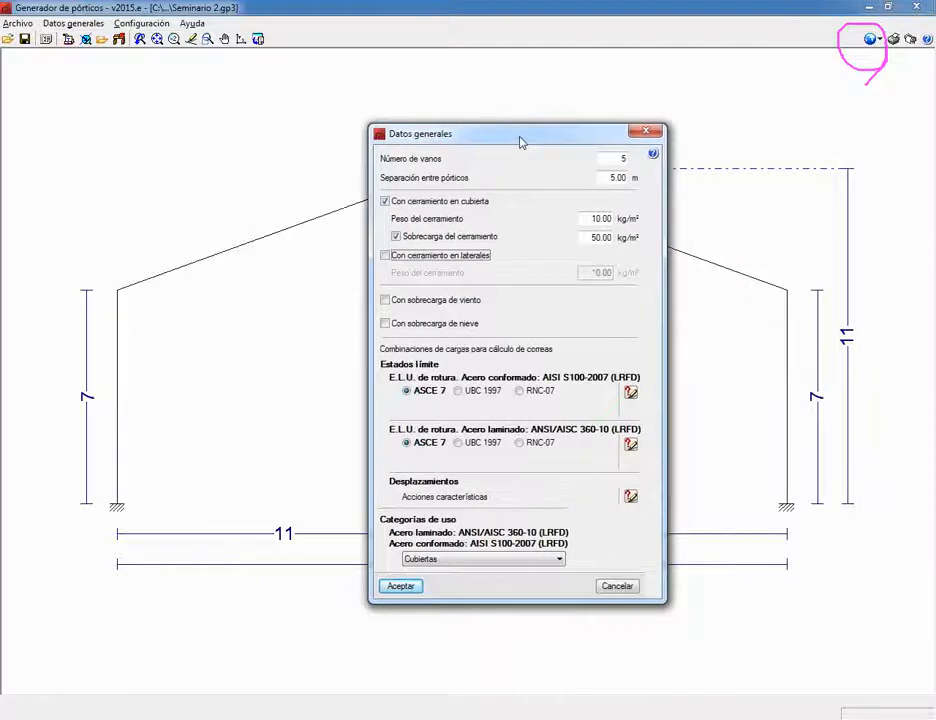
Step: Enable side cladding (Con cerramiento en laterales) with a cladding weight of 10 kg/m²
click(386, 256)
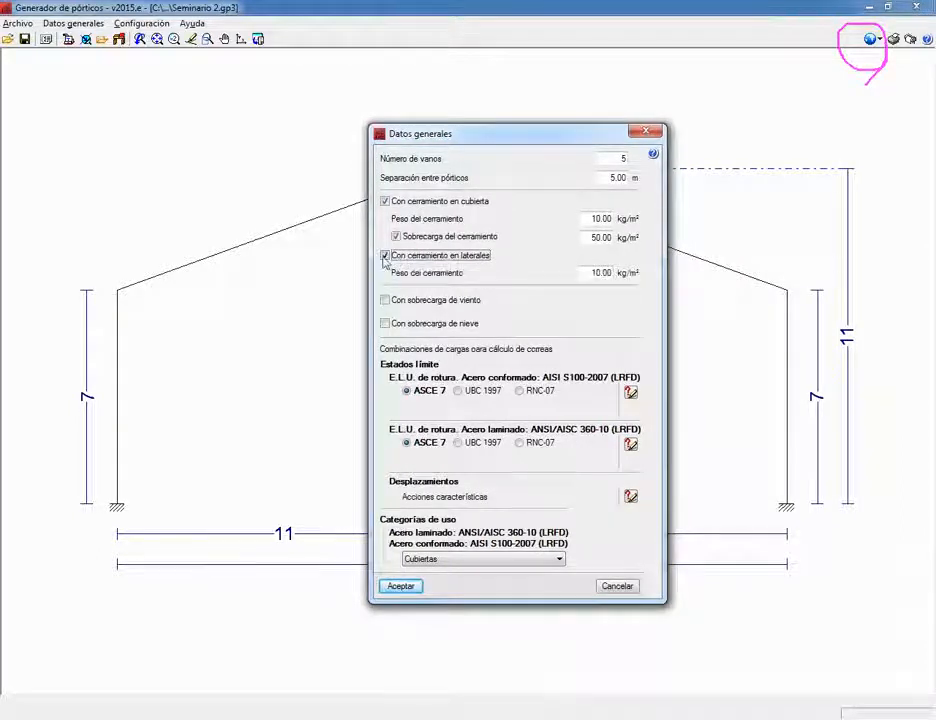
double_click(588, 273)
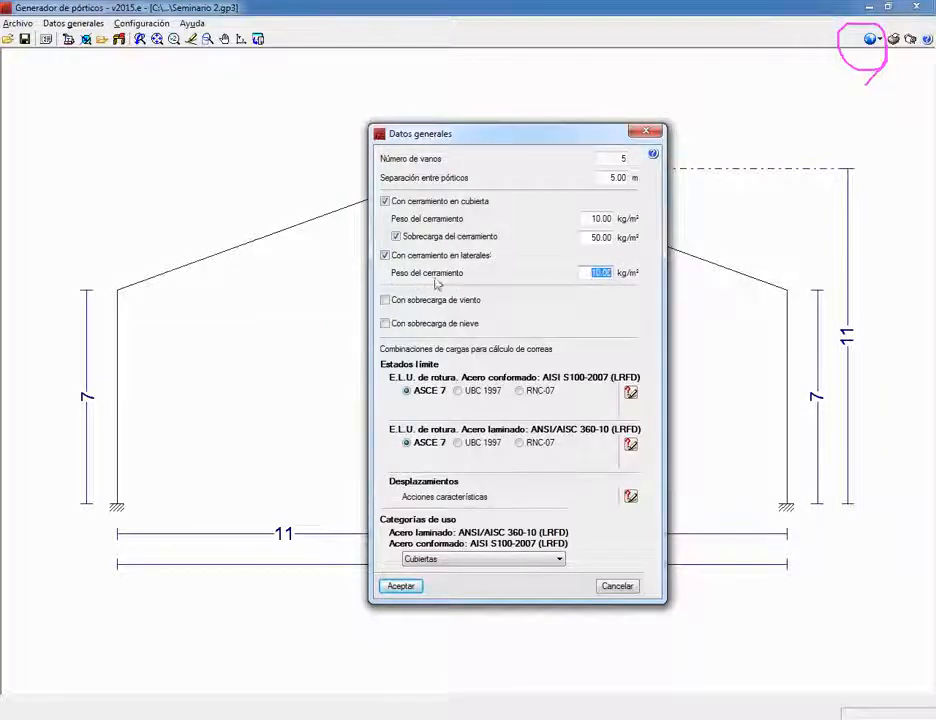
mouse_move(600, 278)
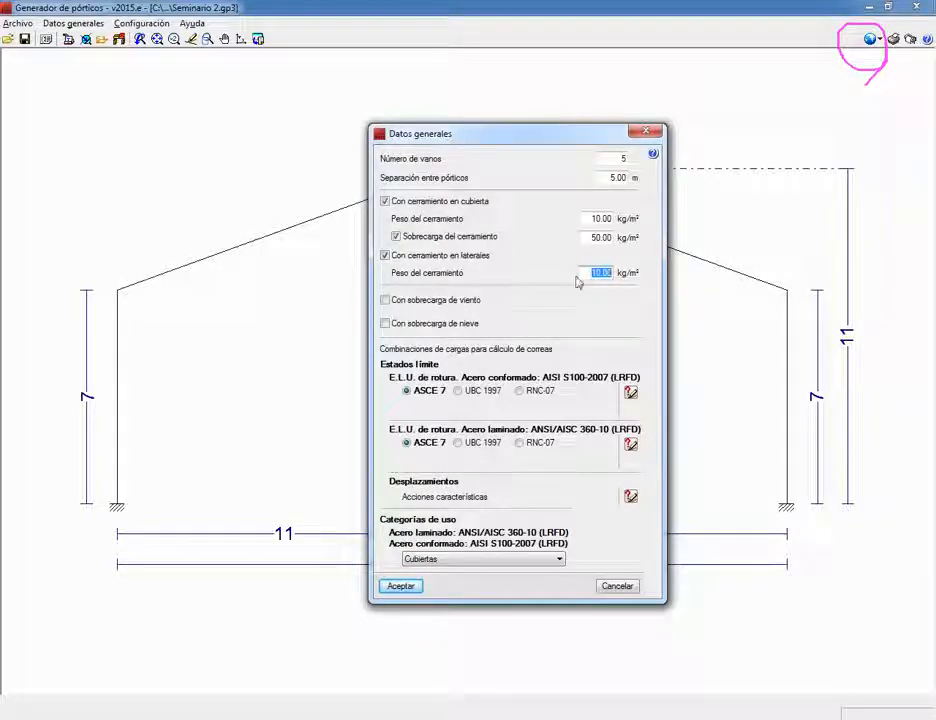
Step: View the country codes and settings offered for the wind load (sobrecarga de viento), and leave without accepting one
click(387, 302)
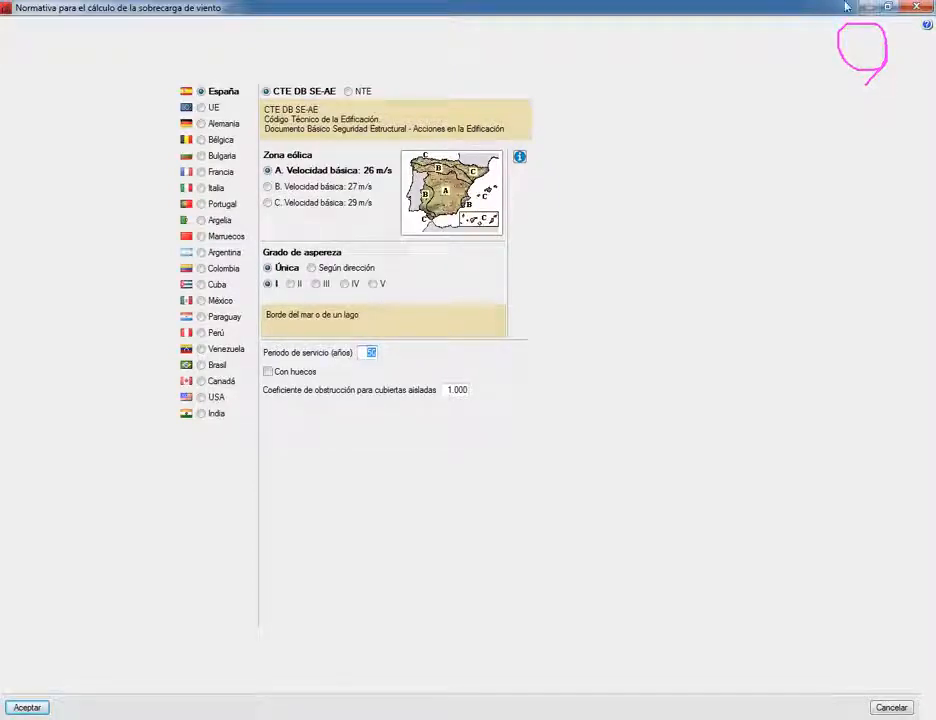
click(915, 8)
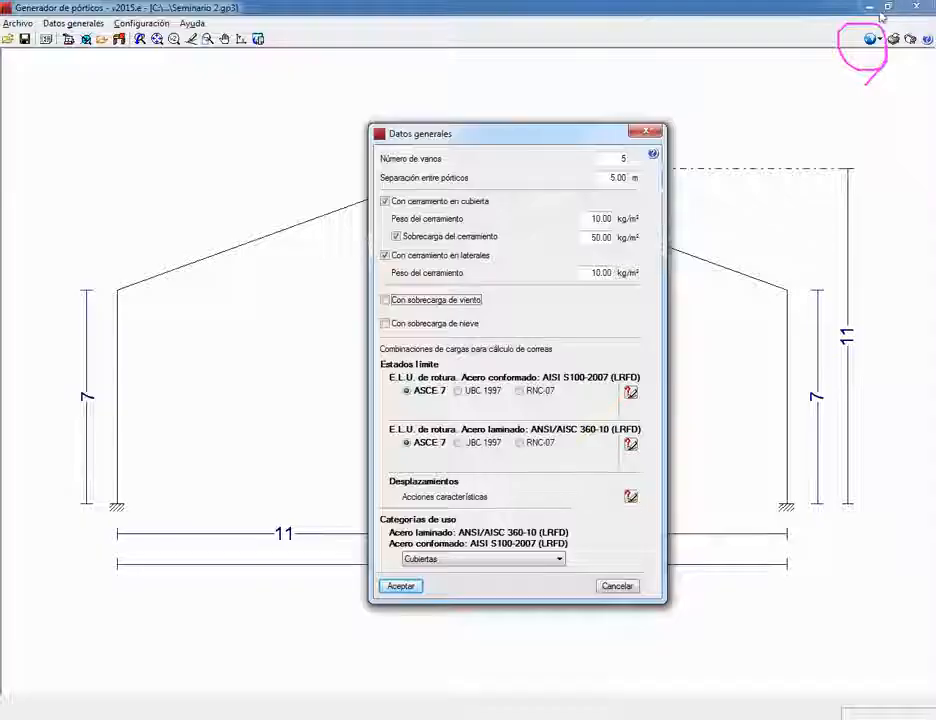
Step: Review the ASCE 7 load combinations for cold-formed steel (acero conformado) with the roof cladding's live load switched off, and re-enable that load
click(396, 237)
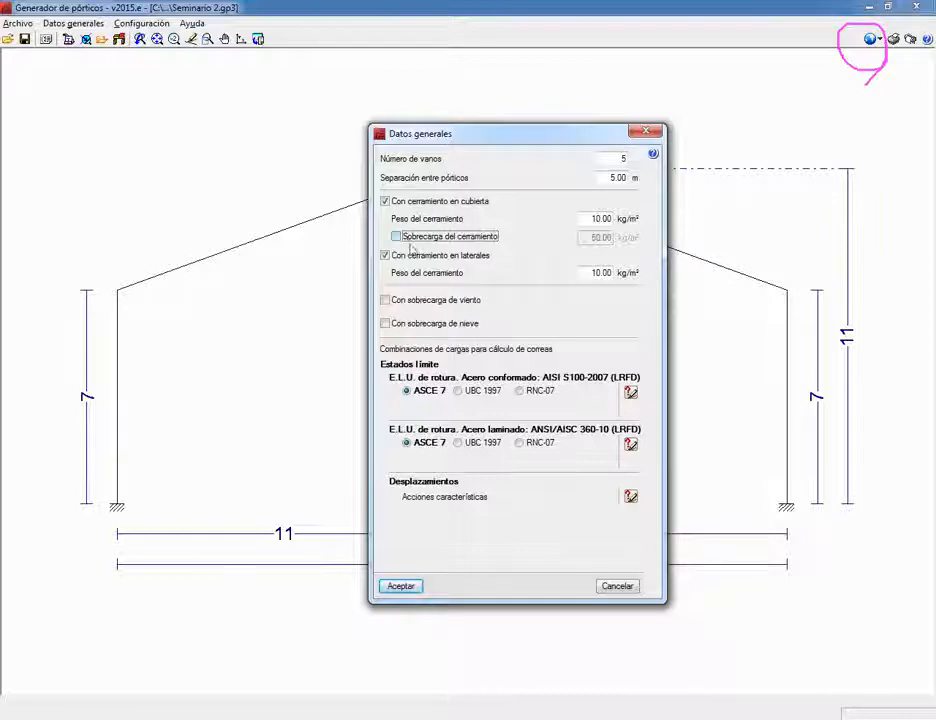
click(630, 393)
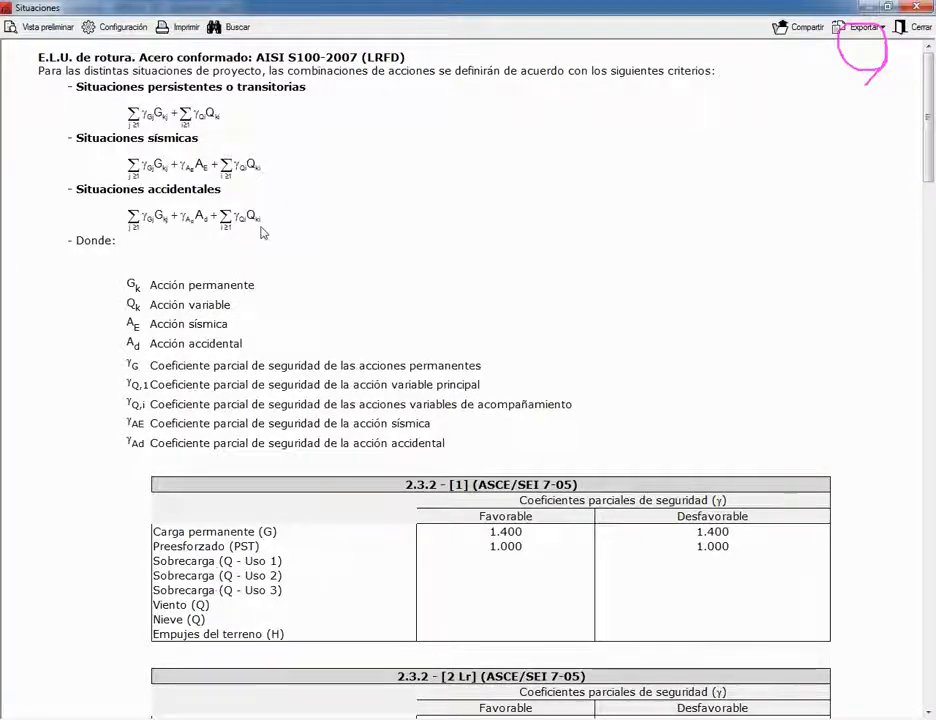
drag(76, 87, 316, 87)
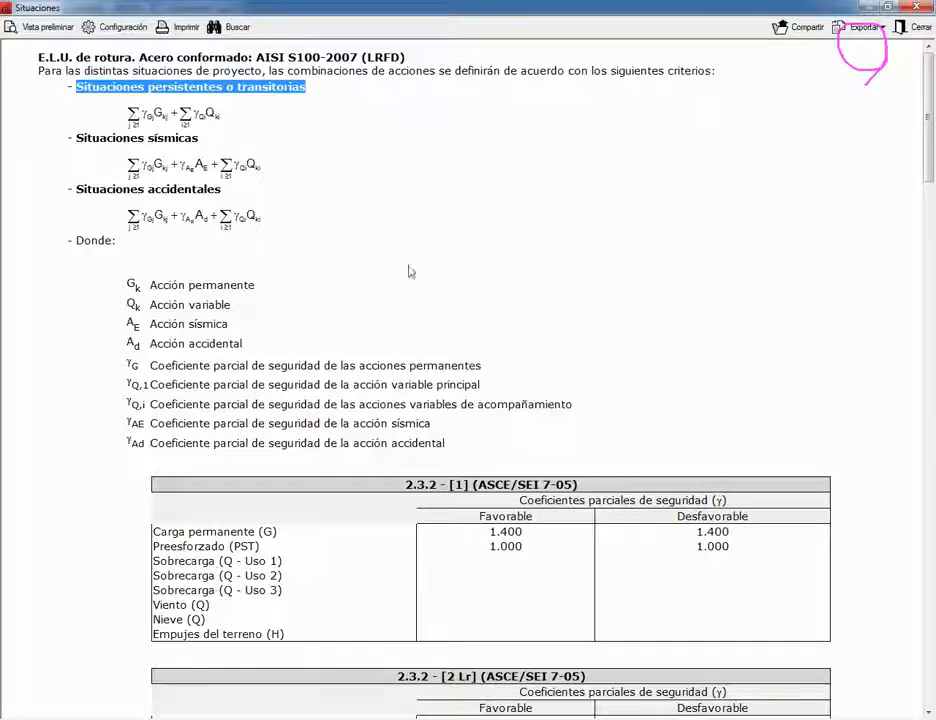
scroll(428, 240, down, 3)
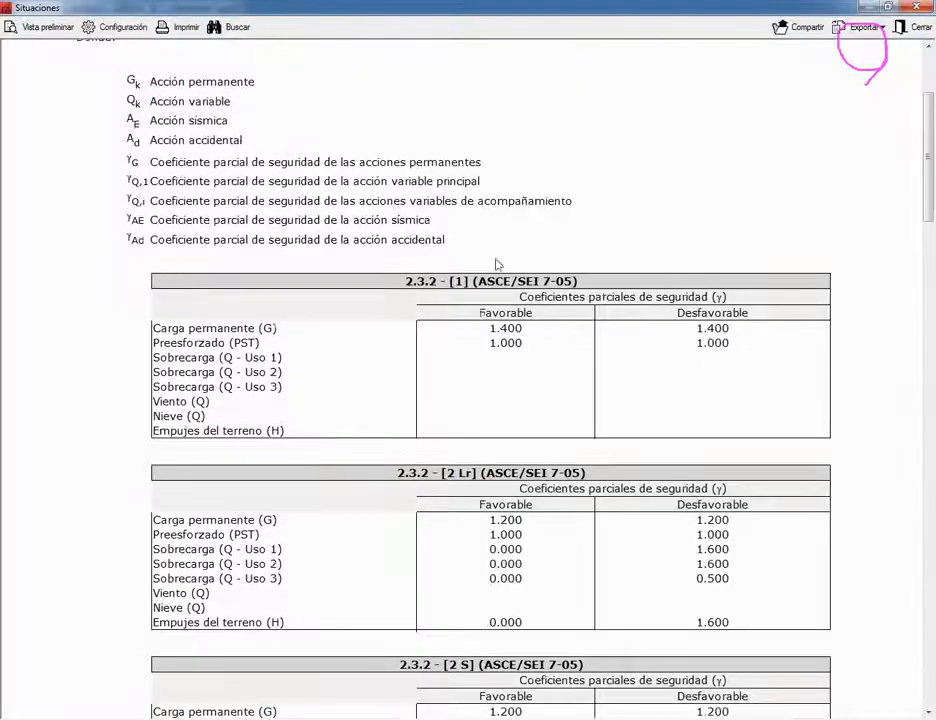
scroll(506, 287, down, 1)
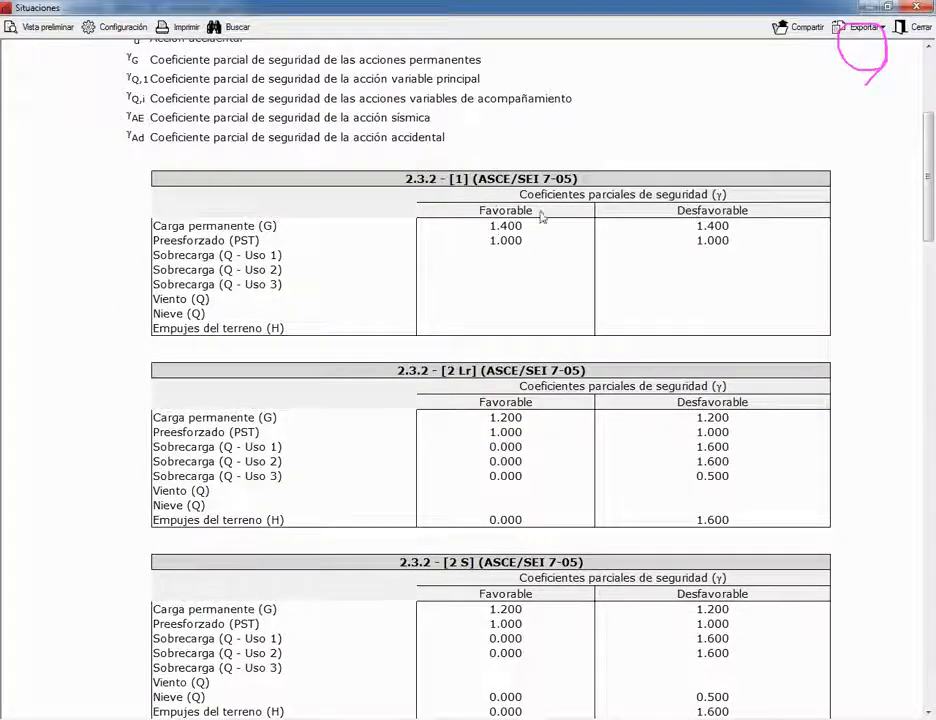
drag(154, 226, 258, 227)
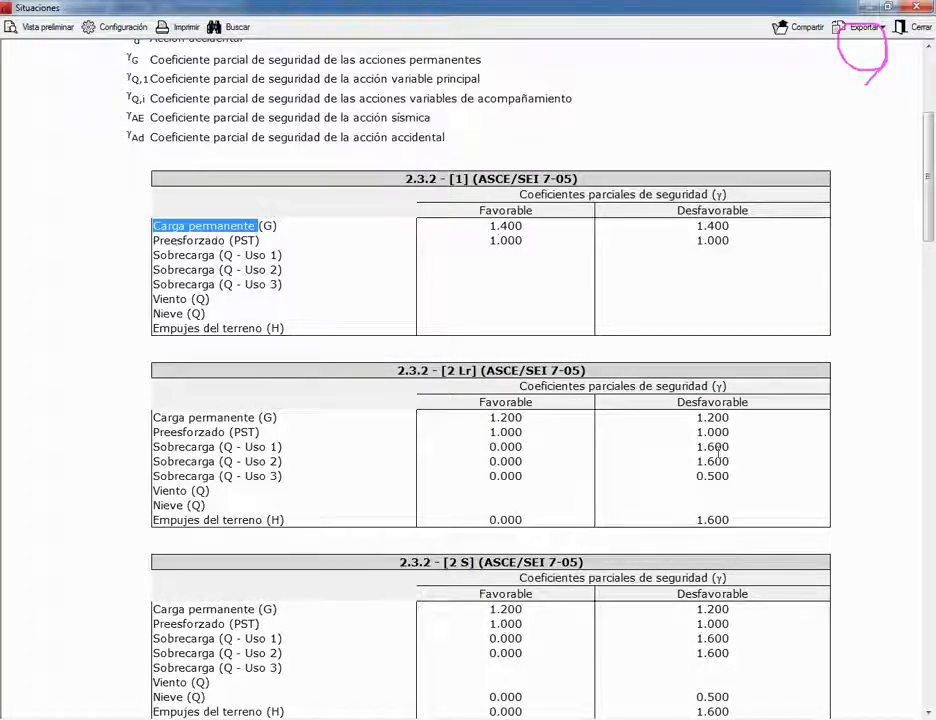
drag(168, 446, 723, 473)
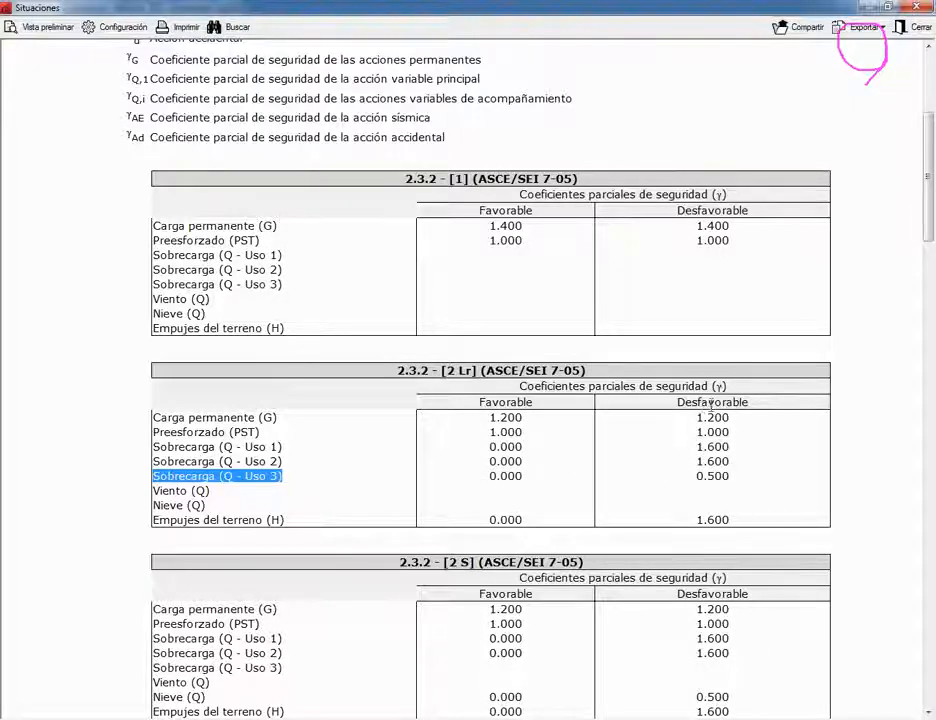
scroll(689, 309, down, 5)
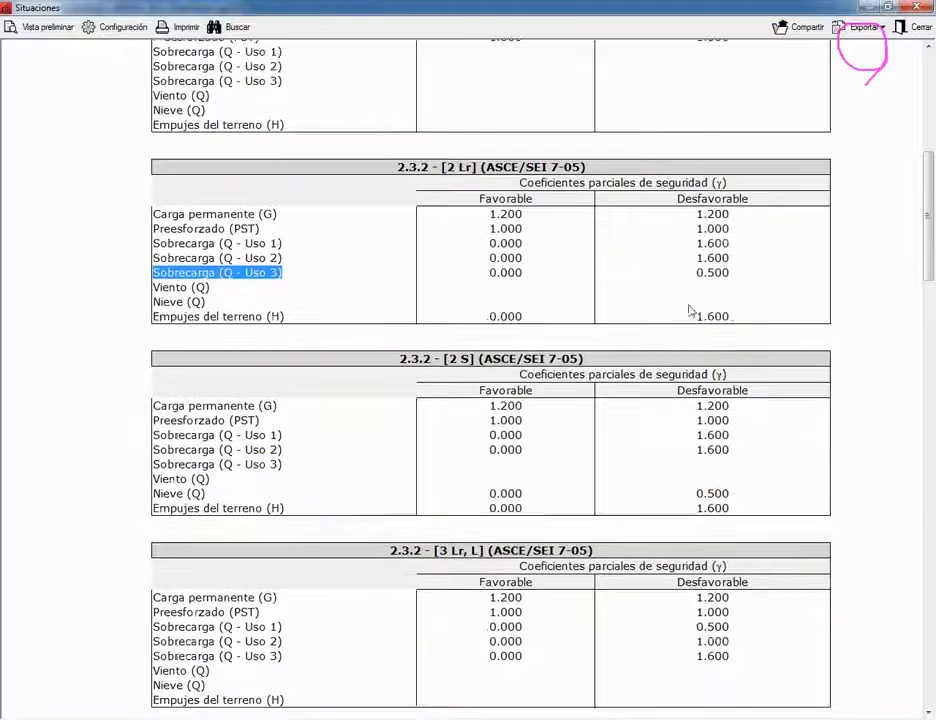
scroll(704, 313, down, 1)
scroll(704, 313, up, 9)
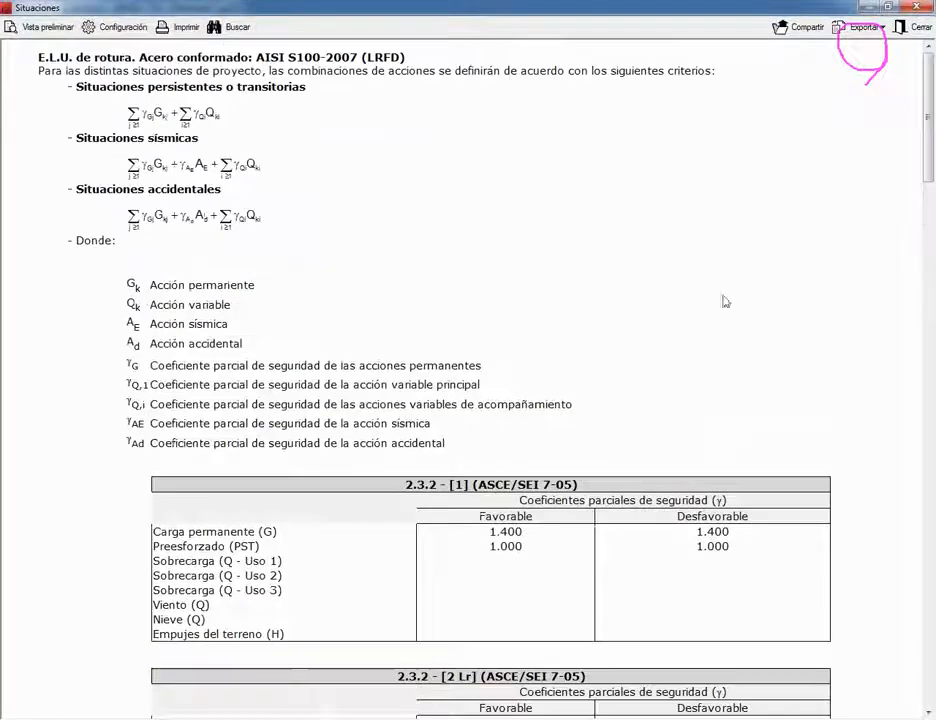
click(908, 27)
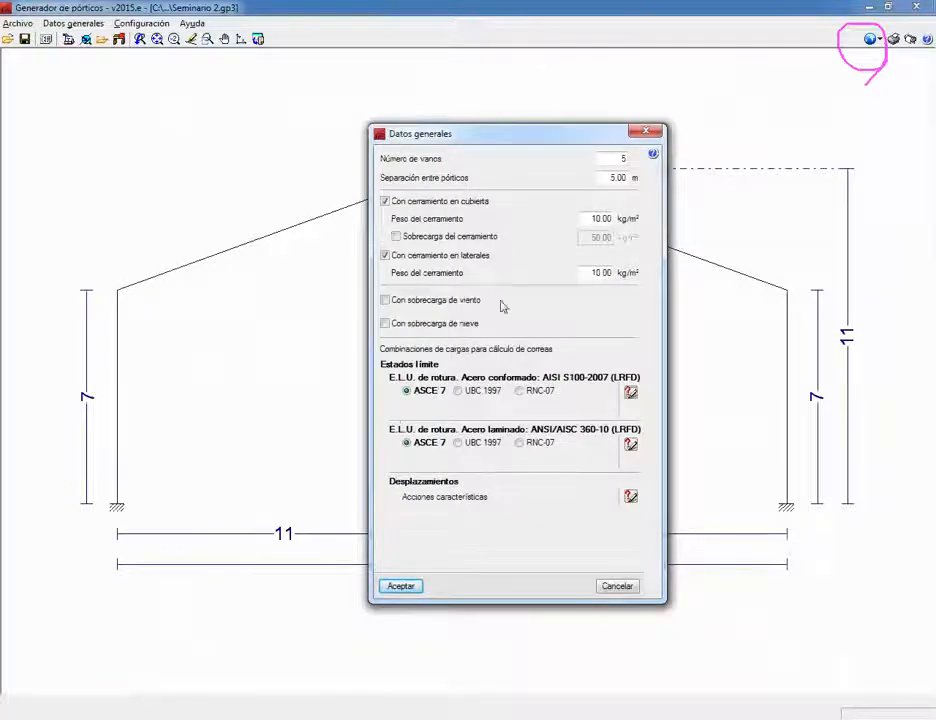
click(396, 236)
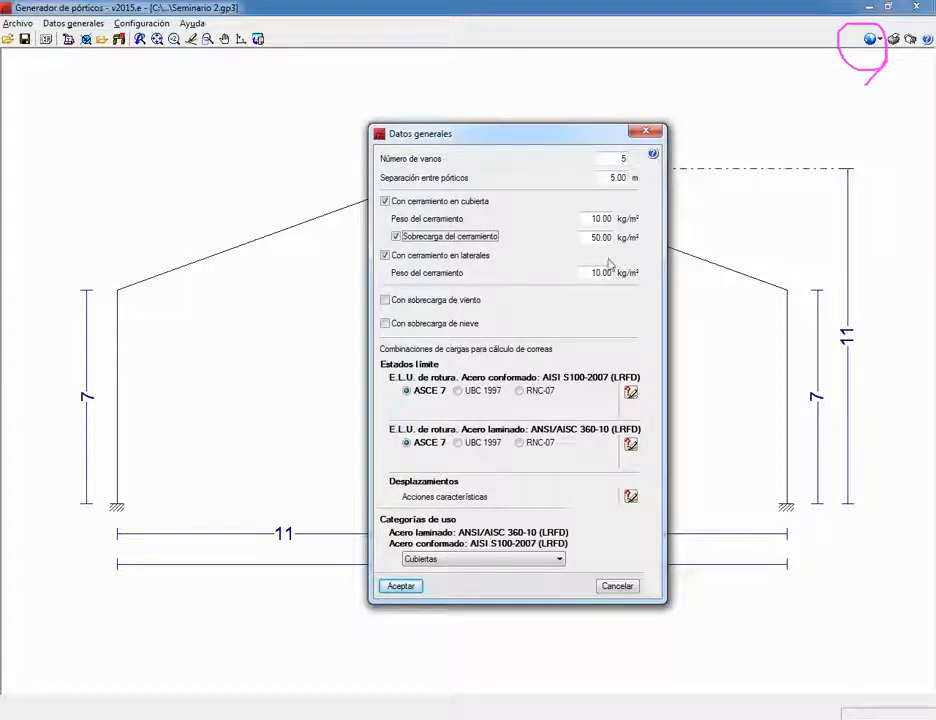
Step: Enable the wind load (Con sobrecarga de viento) and restore its code selection window to a smaller size
click(395, 303)
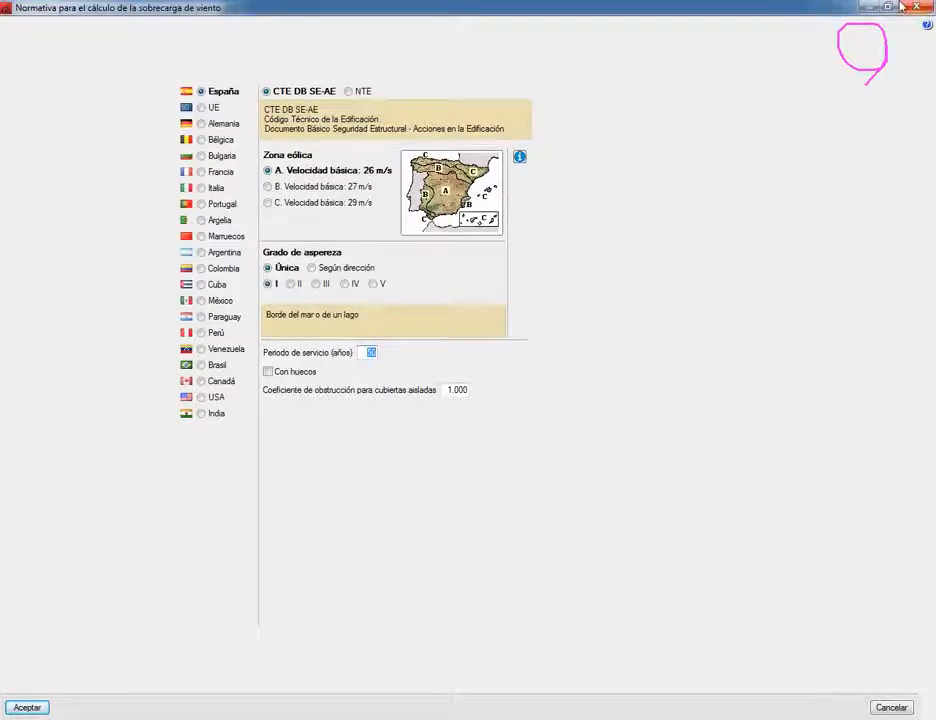
double_click(655, 6)
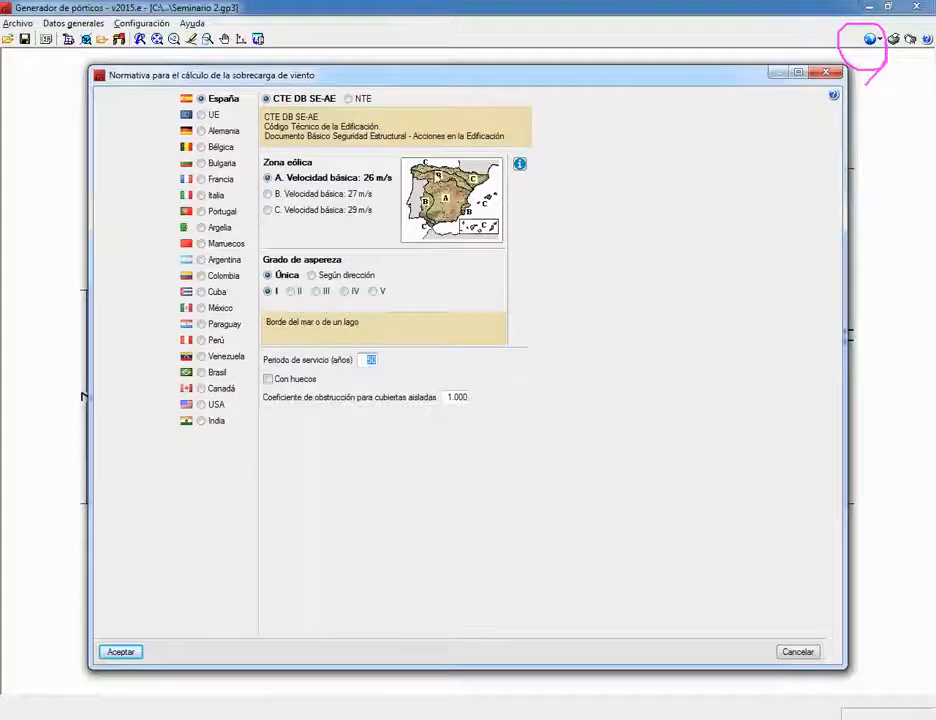
drag(468, 77, 448, 84)
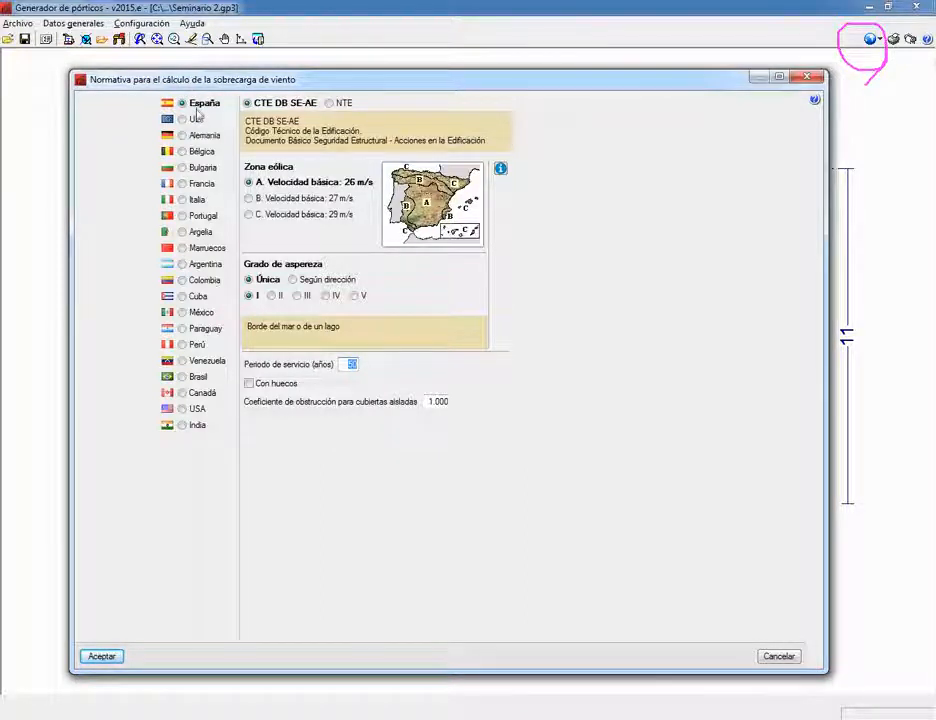
Step: Look through the wind code settings for Alemania, Bulgaria, Francia, Portugal, Argelia, Marruecos, Colombia and Cuba
click(200, 135)
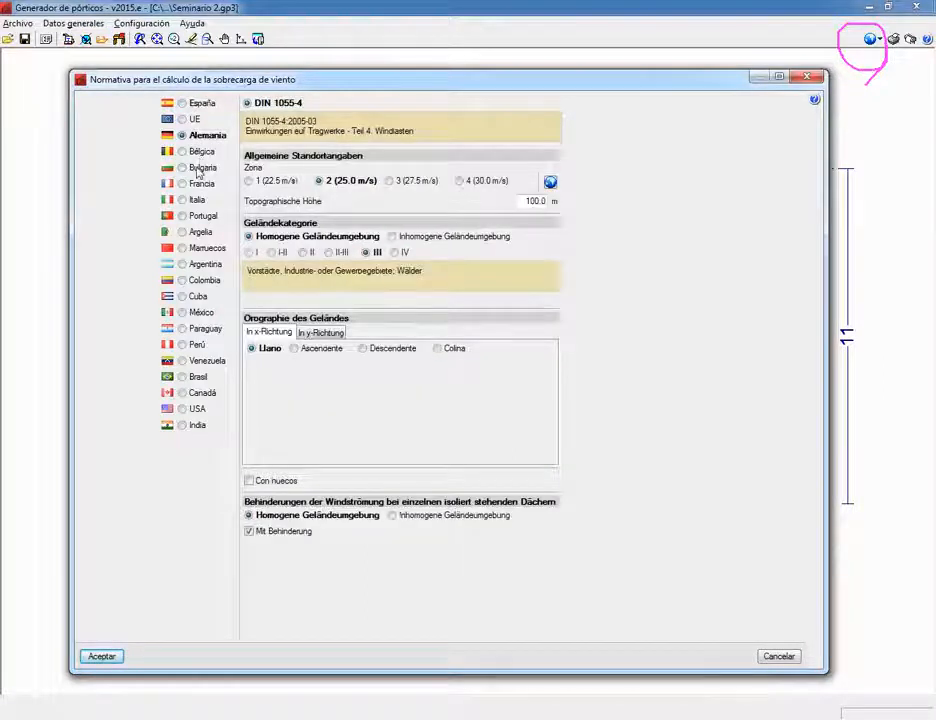
click(200, 168)
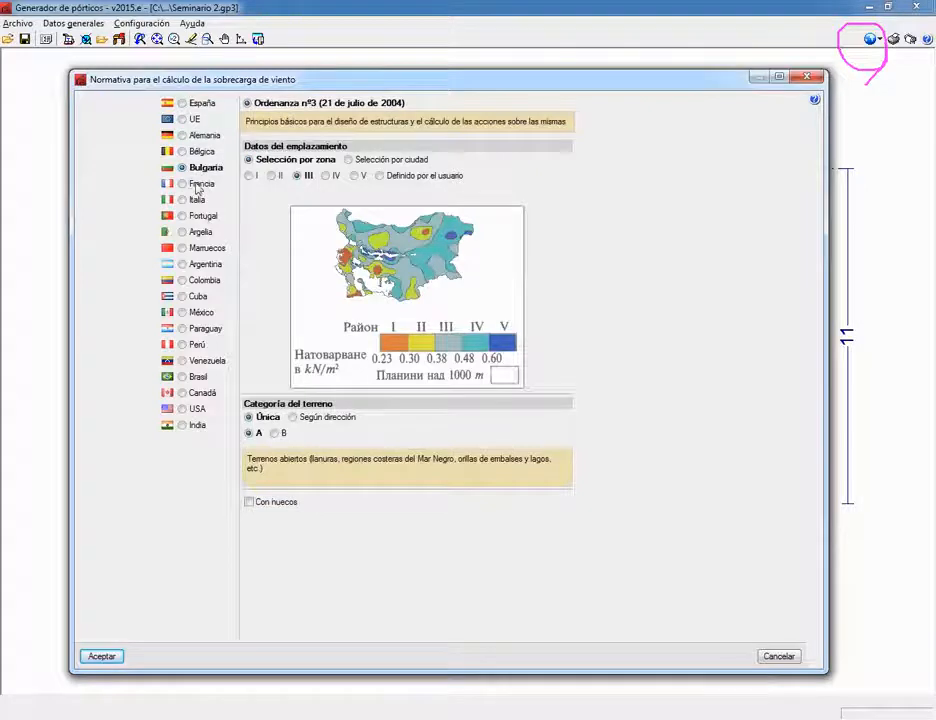
click(199, 185)
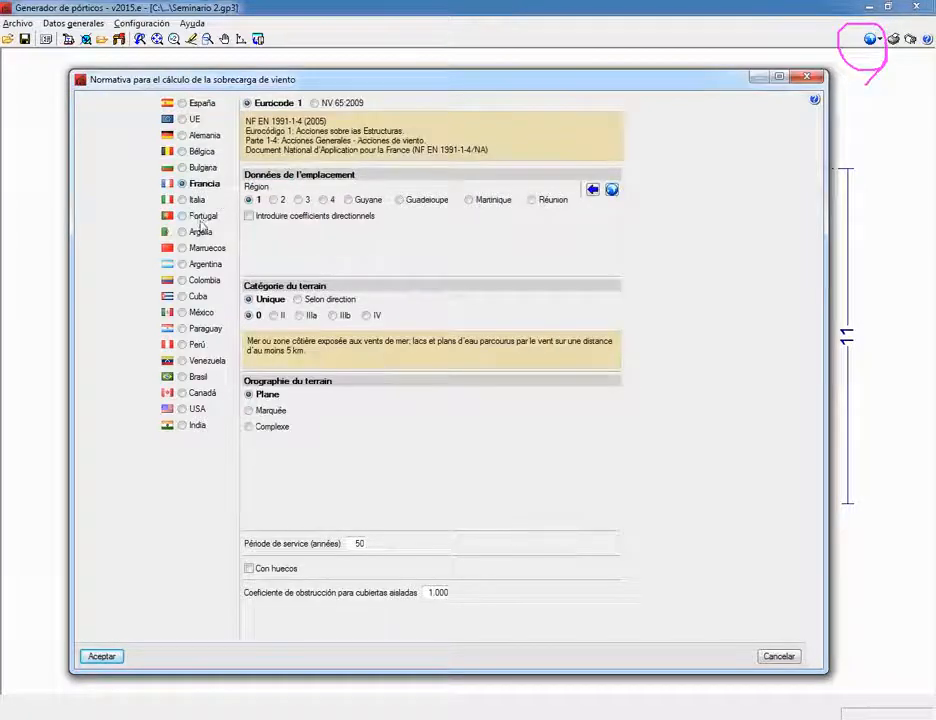
click(201, 217)
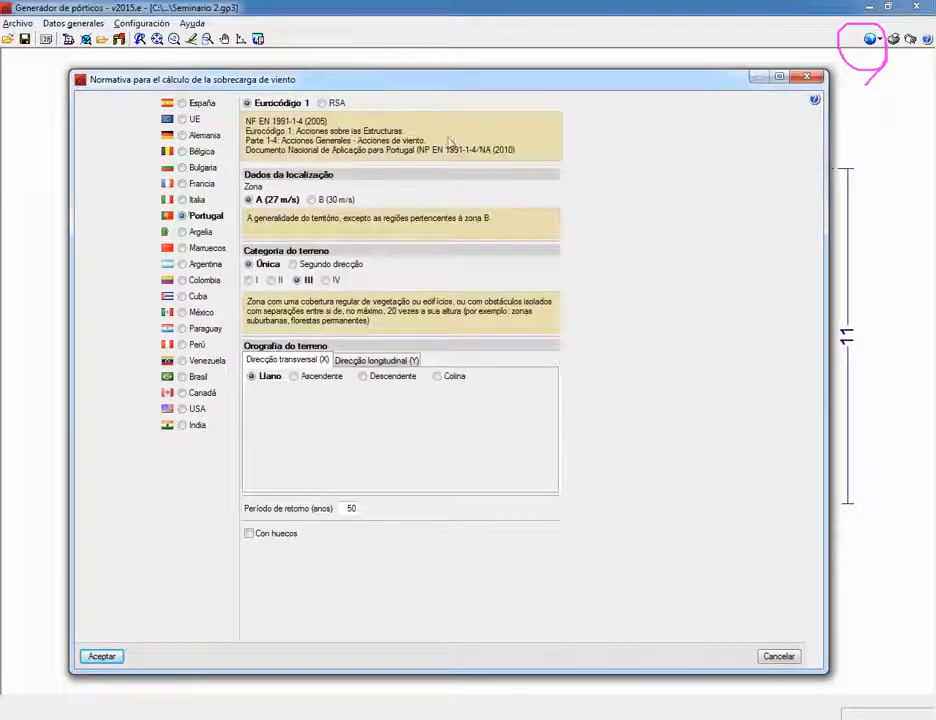
click(201, 233)
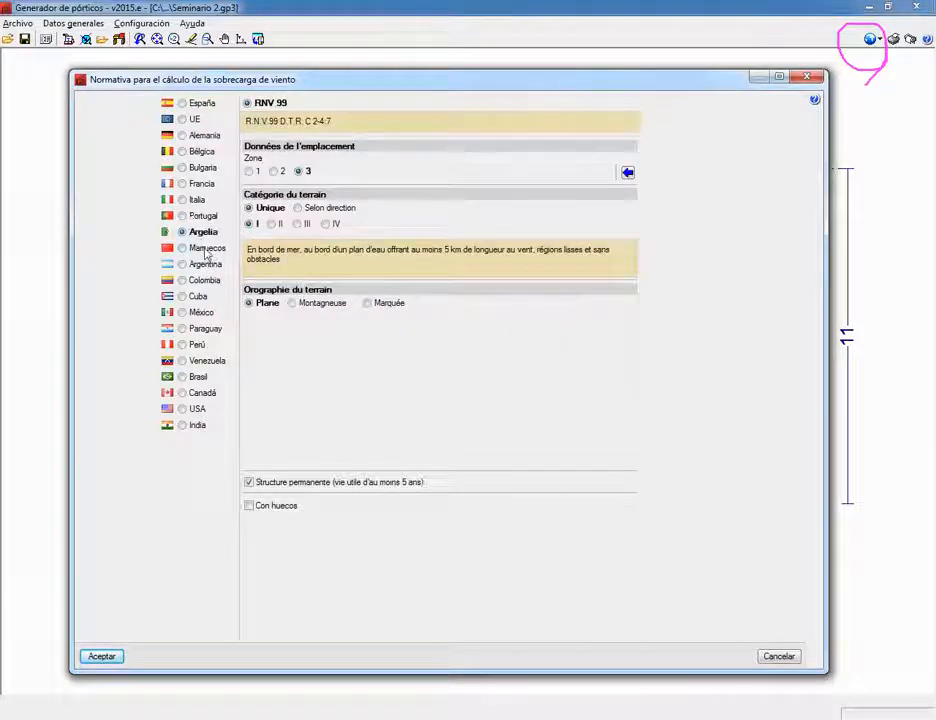
click(206, 248)
click(203, 281)
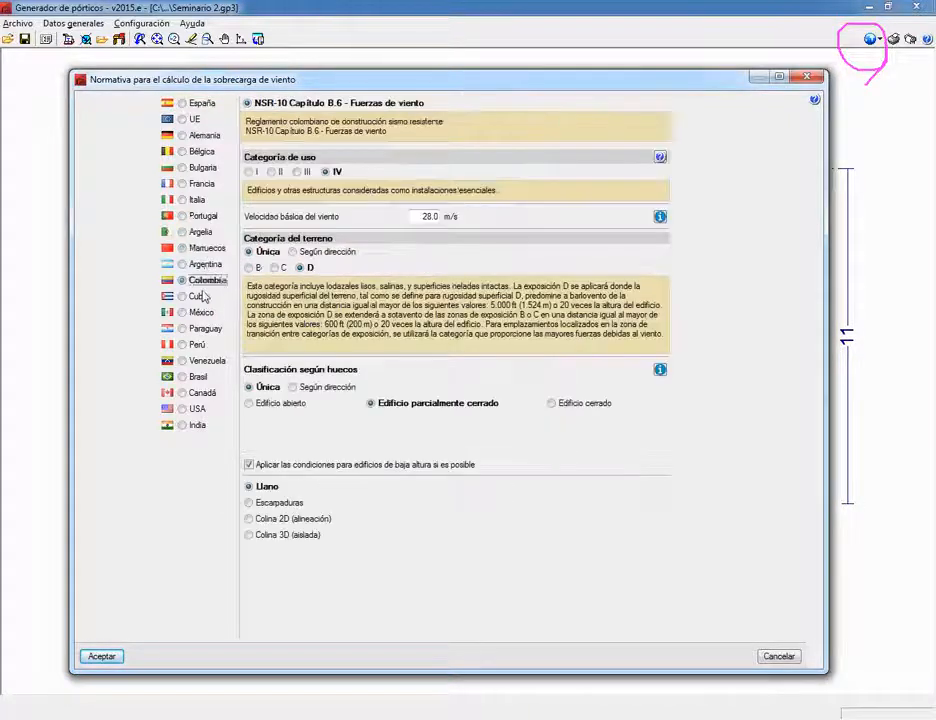
click(198, 297)
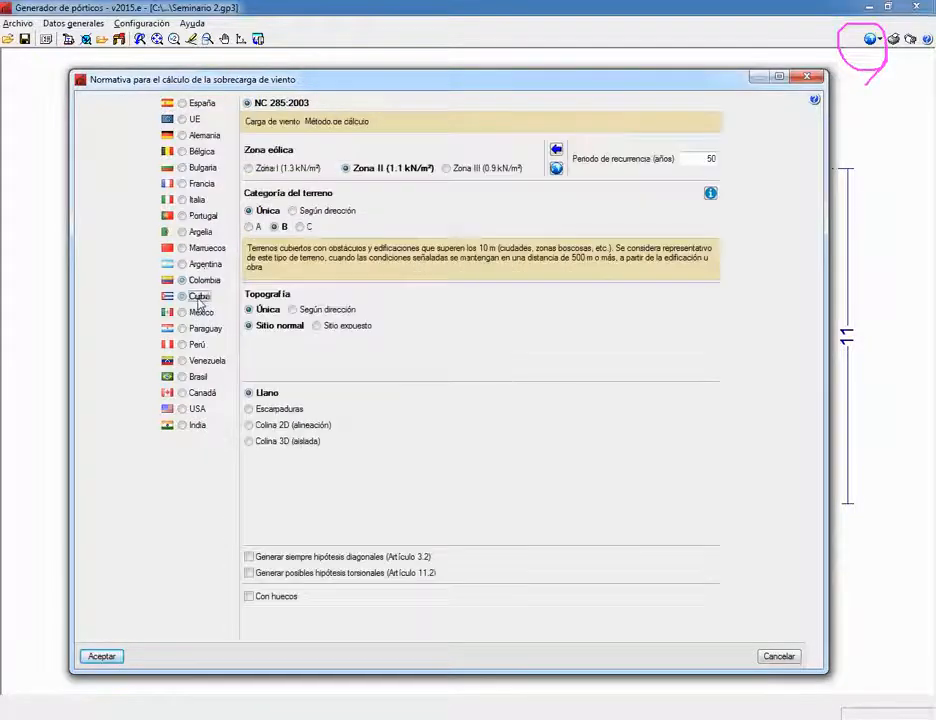
Step: Examine Colombia's NSR-10 wind settings and its wind region map with the speeds from decreto 340/2012
click(203, 281)
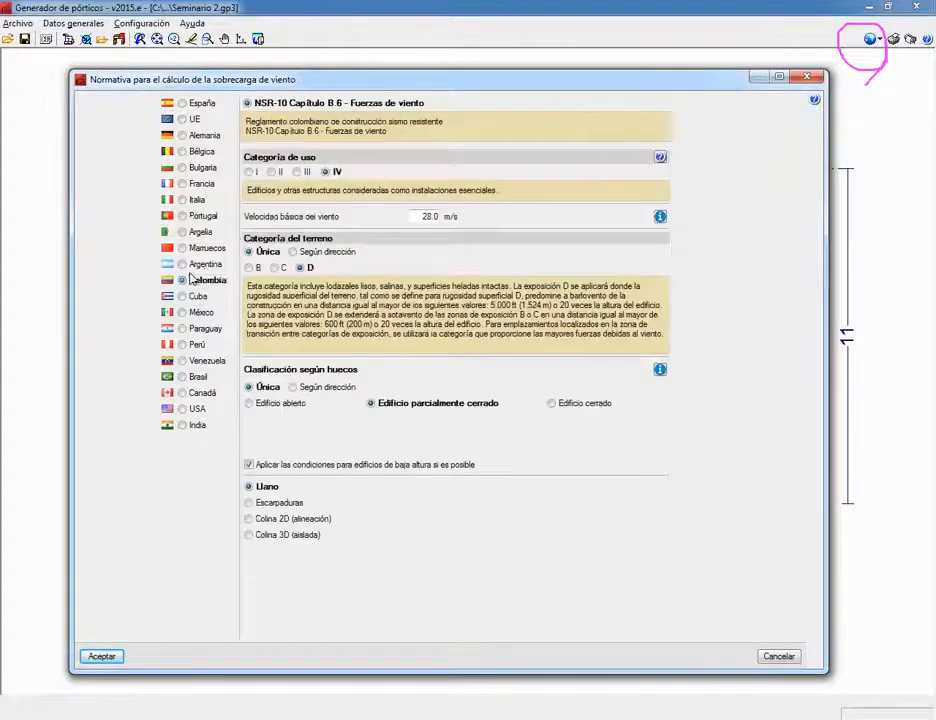
click(659, 216)
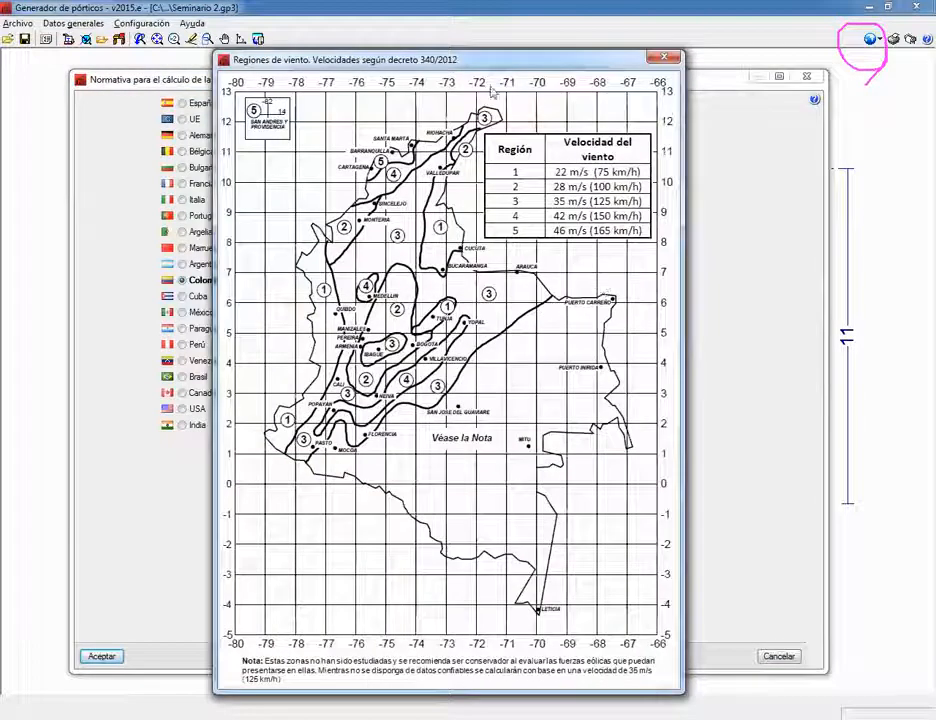
drag(377, 57, 378, 47)
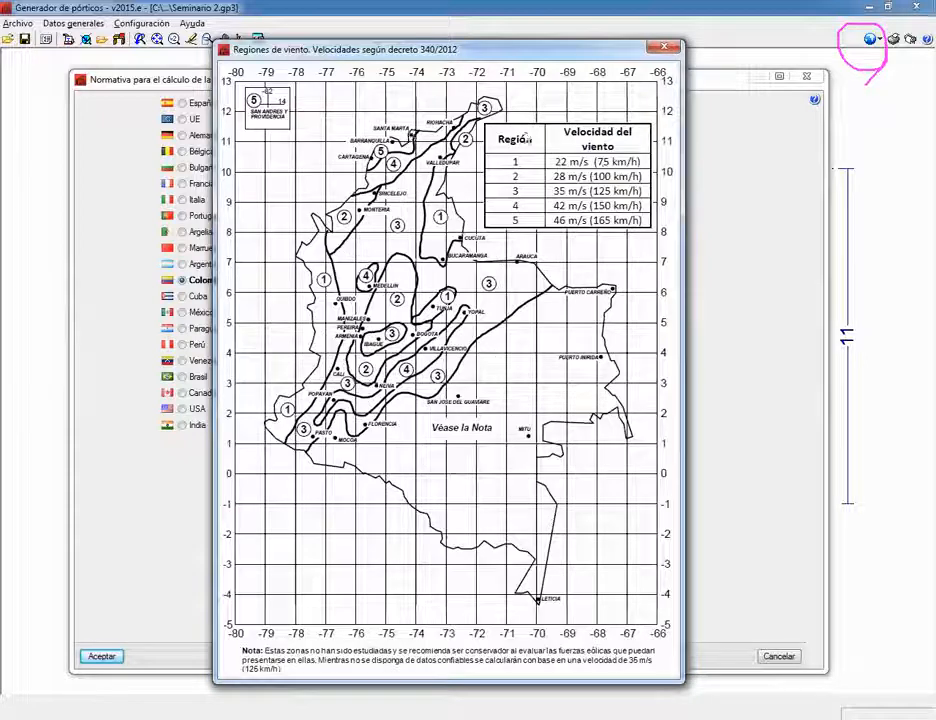
click(664, 47)
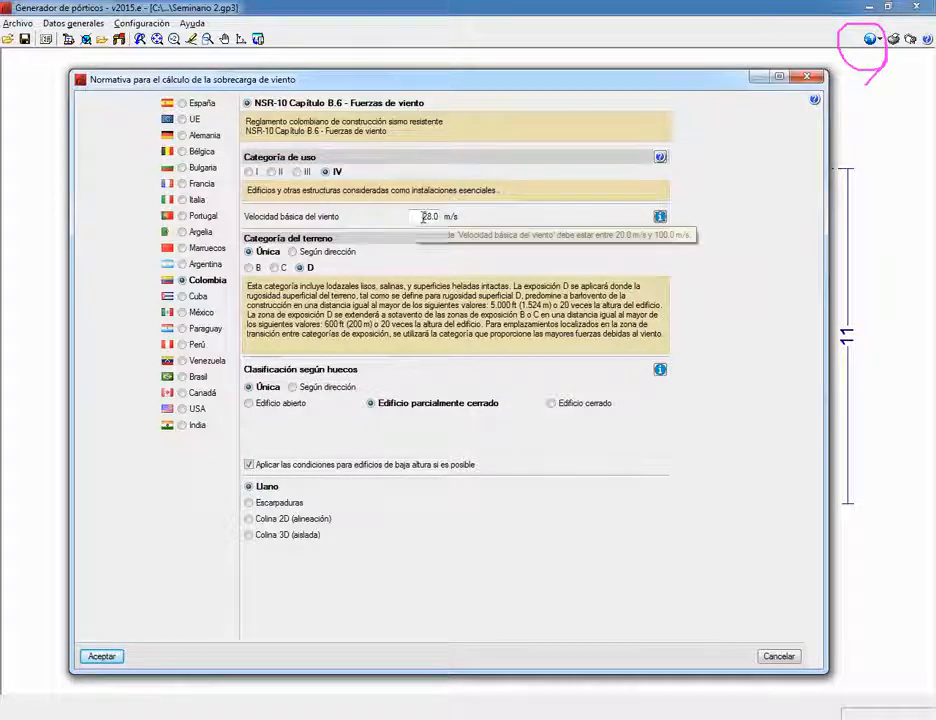
click(441, 217)
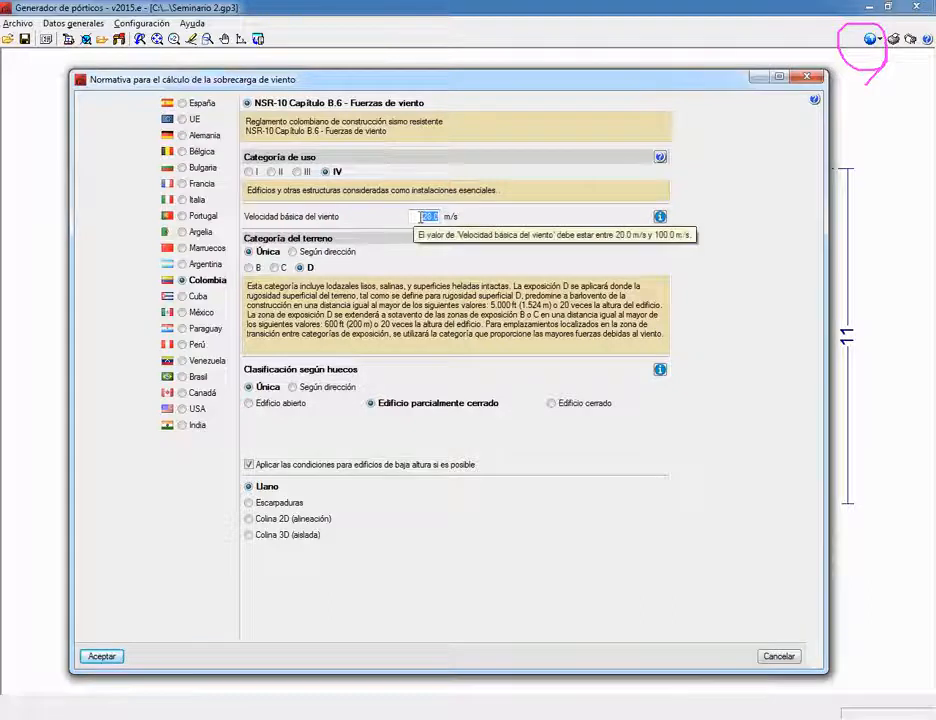
Step: Examine the wind zones A, B and C of Spain's CTE DB SE-AE code and its wind map (Mapa eólico de España)
click(197, 104)
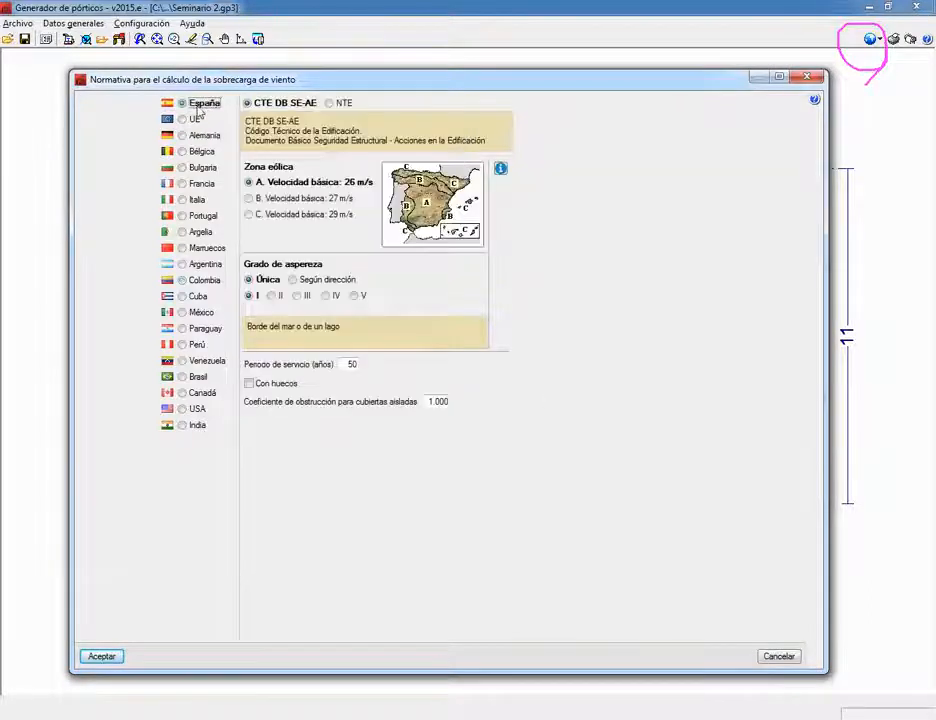
click(305, 199)
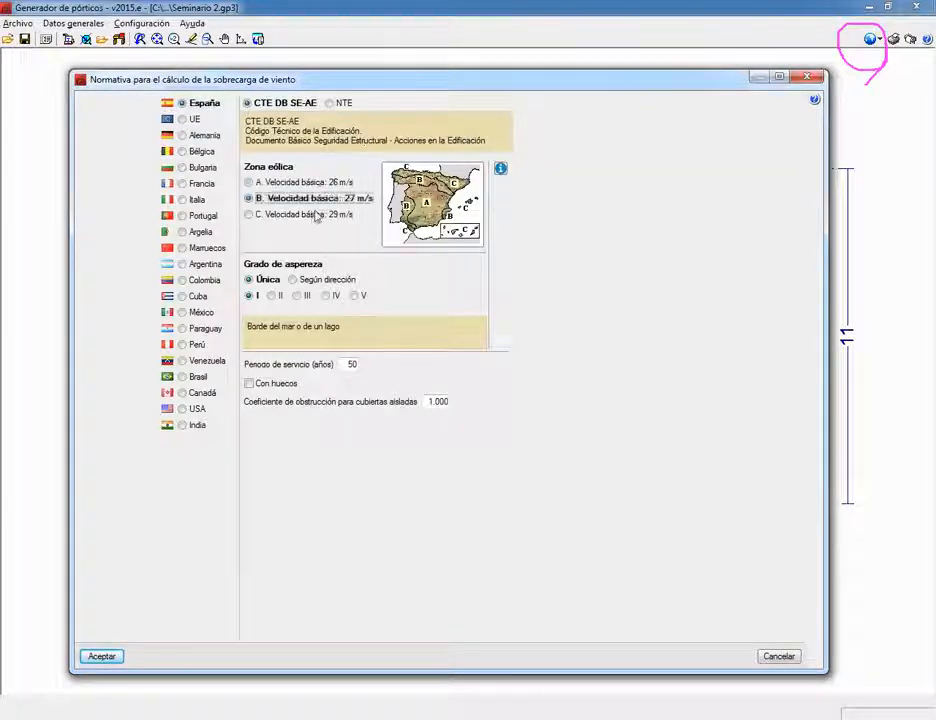
click(313, 217)
click(400, 198)
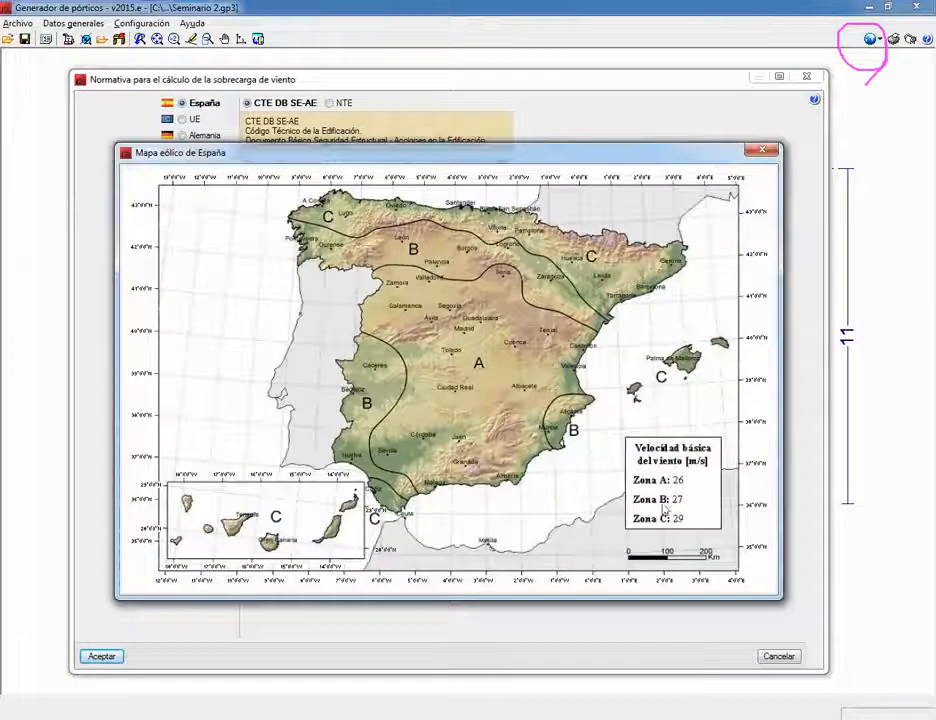
click(762, 152)
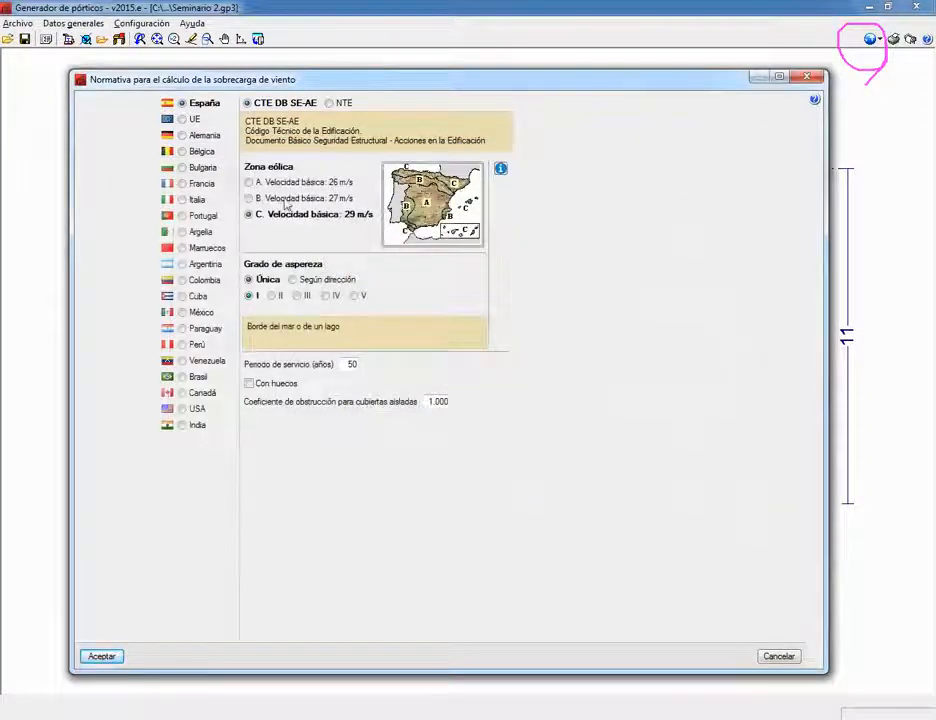
click(274, 199)
click(289, 184)
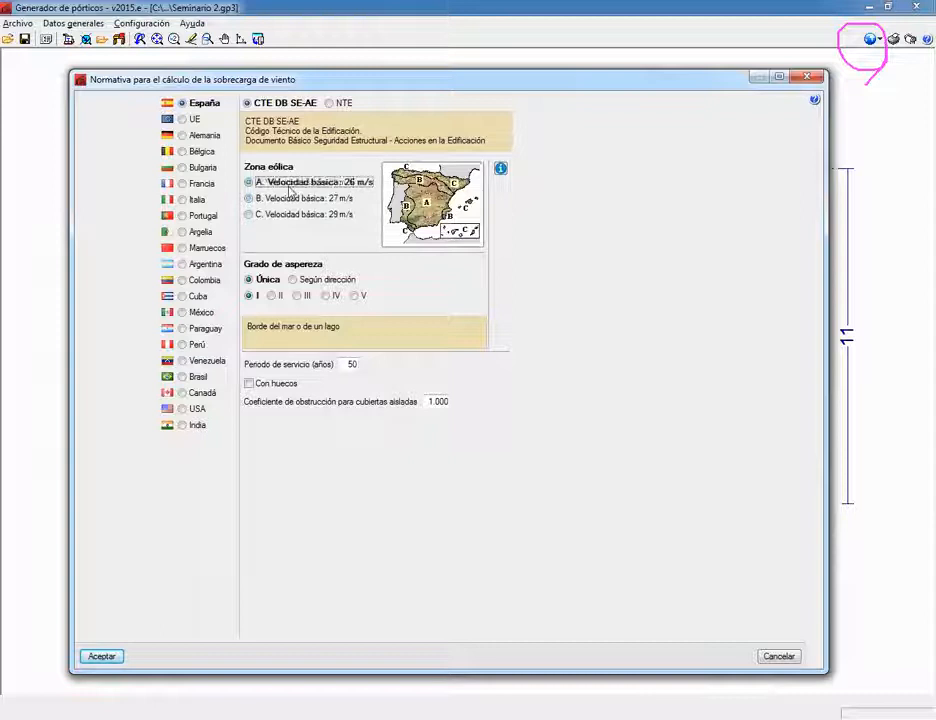
click(262, 198)
Step: Choose Colombia's NSR-10 wind code, consult the wind region map and set the basic wind speed to 35 m/s
click(205, 281)
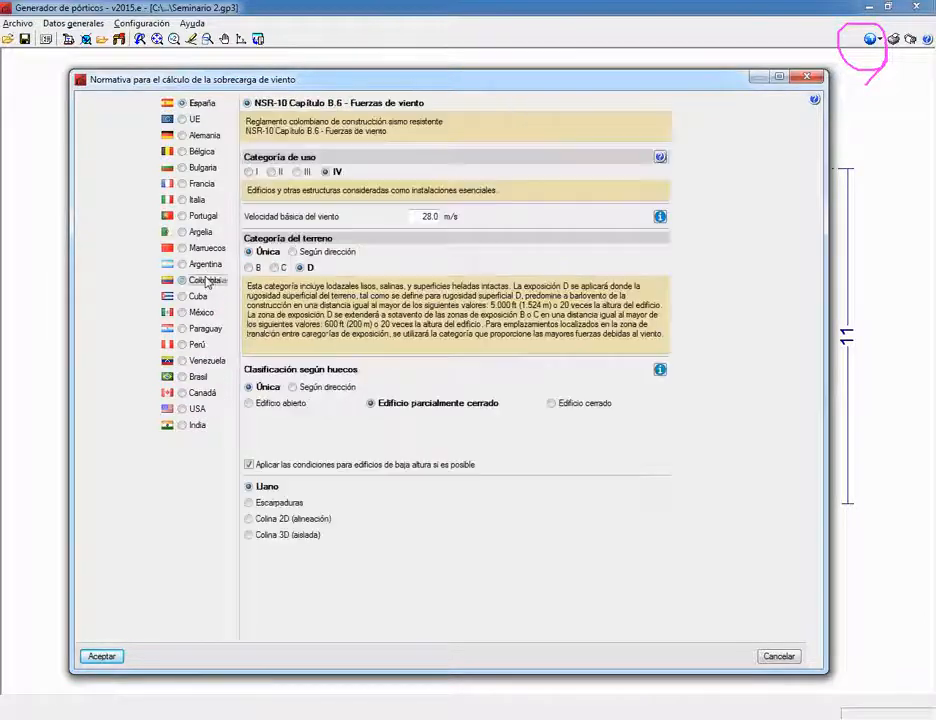
click(659, 217)
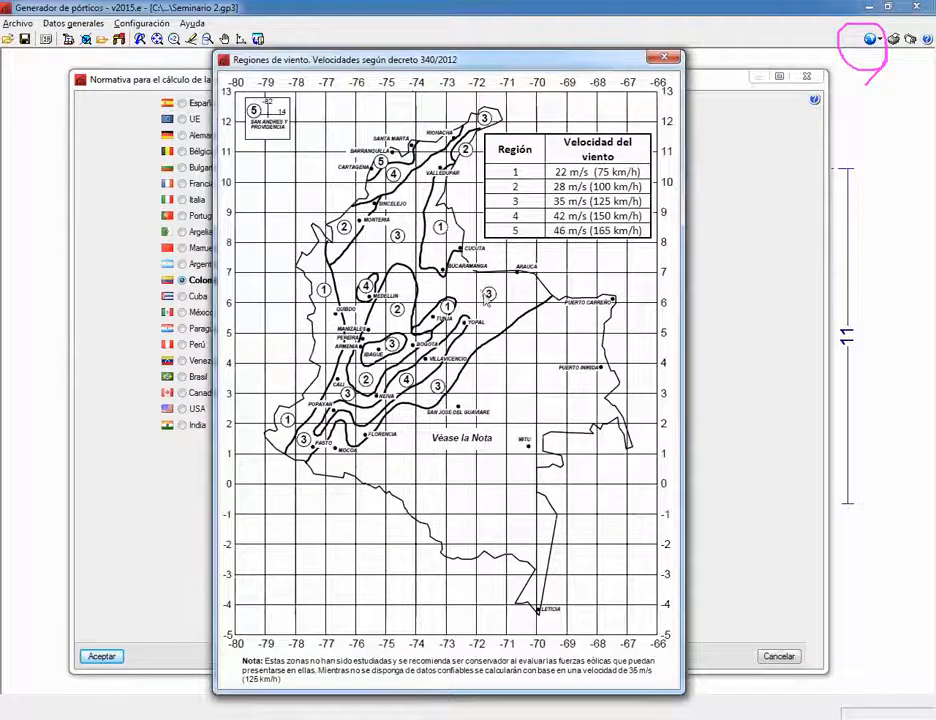
click(664, 58)
drag(423, 219, 511, 229)
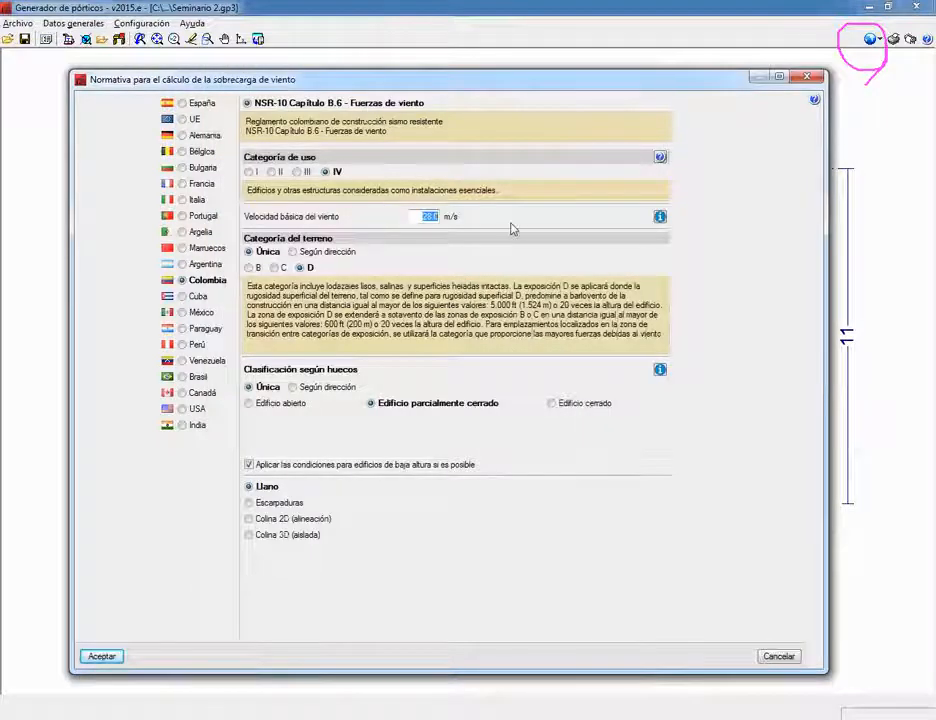
text(35.6)
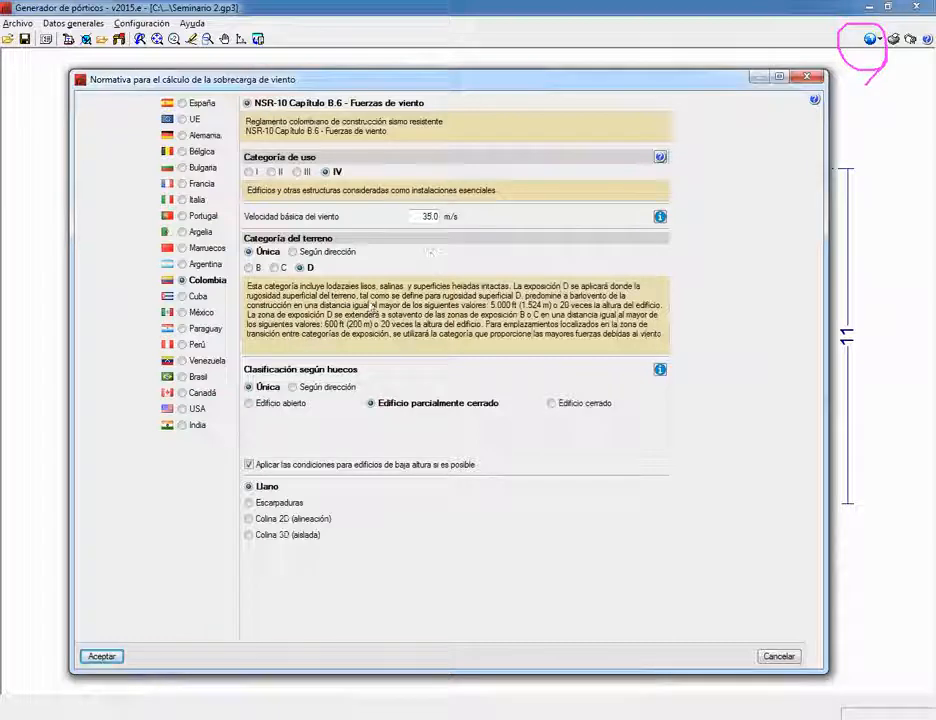
Step: Set the terrain category by wind direction, try categories B, C and D for wind at 0°, and view the wind directions diagram
click(294, 251)
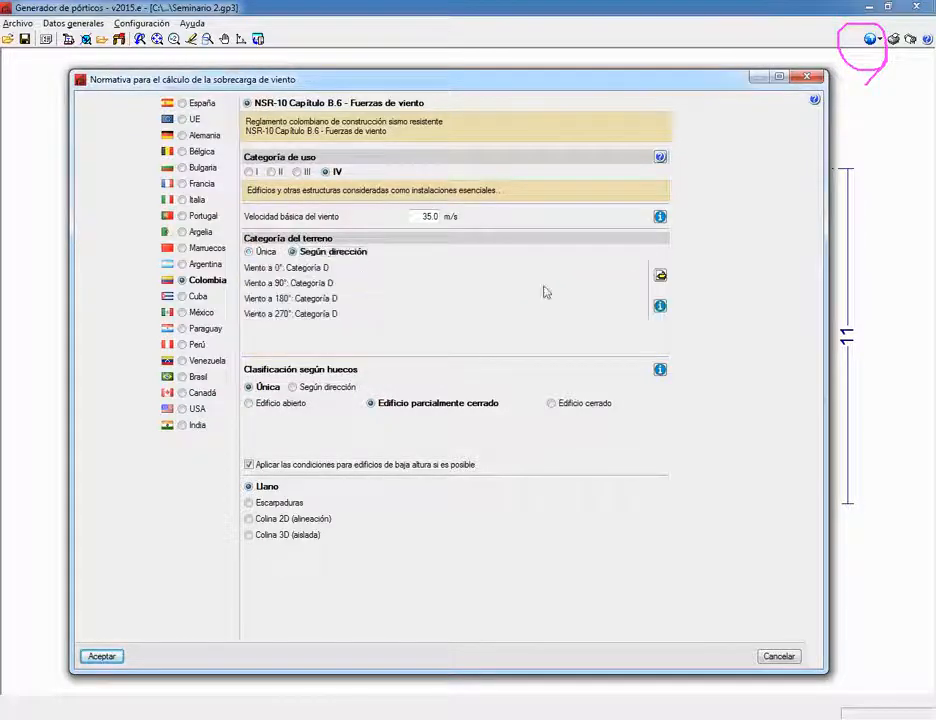
click(660, 274)
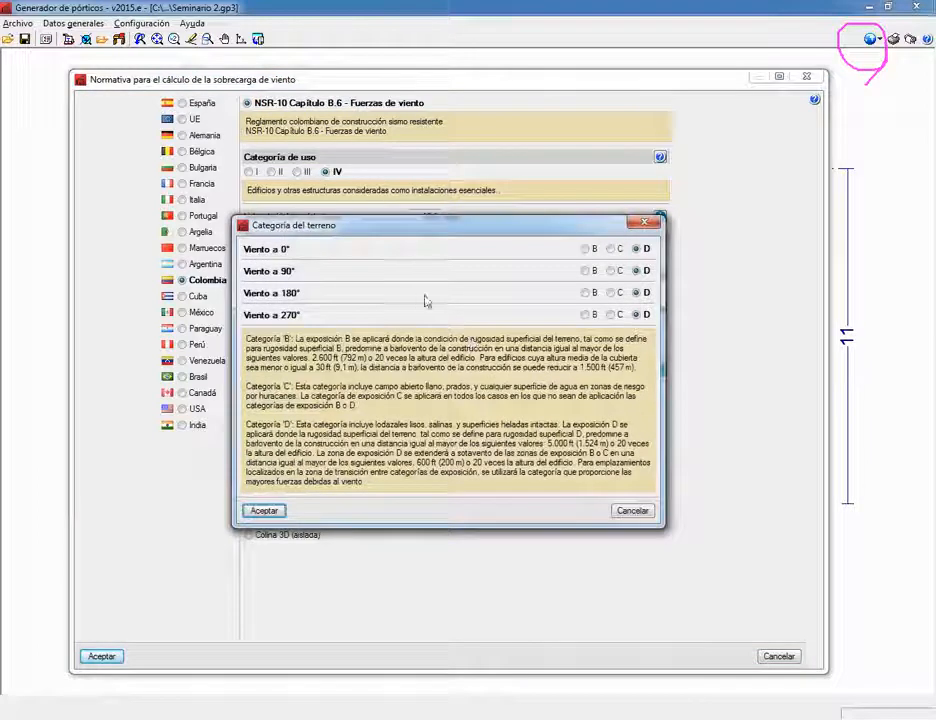
click(585, 248)
click(610, 249)
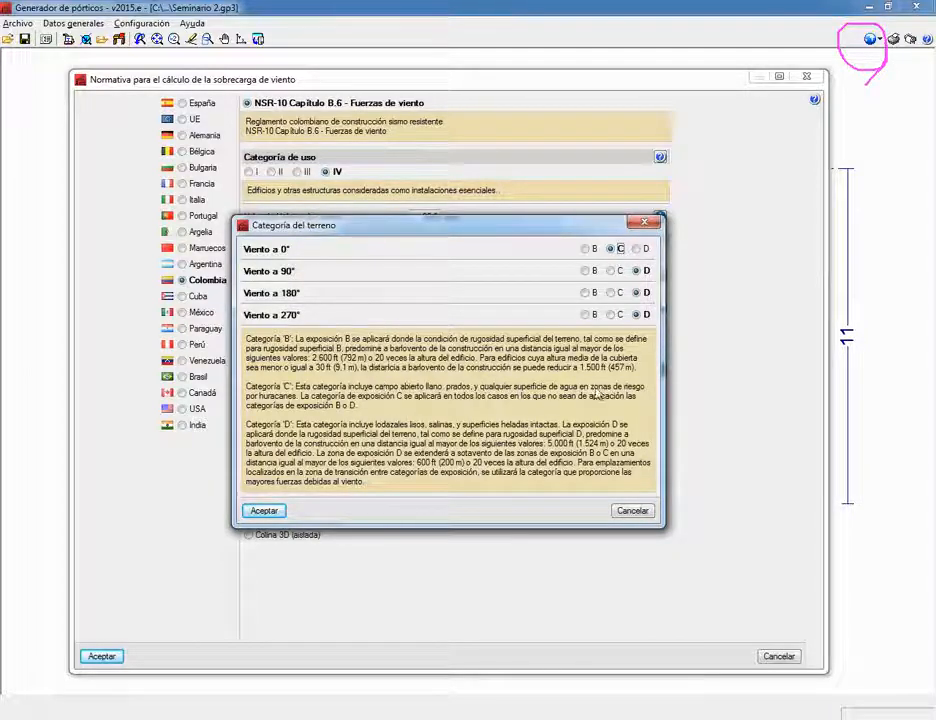
click(636, 249)
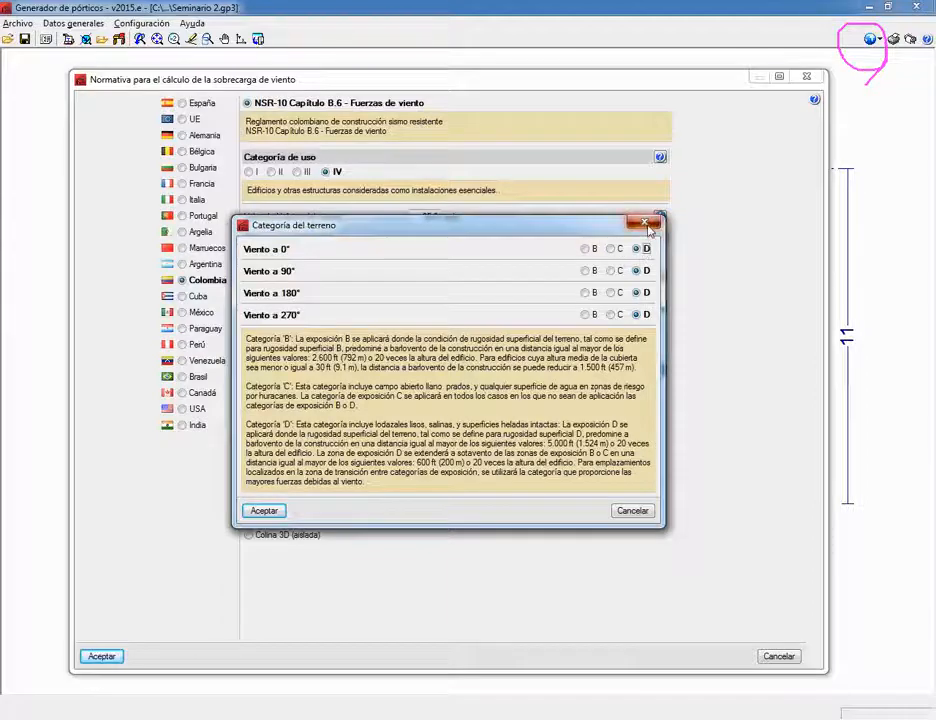
click(645, 224)
click(660, 306)
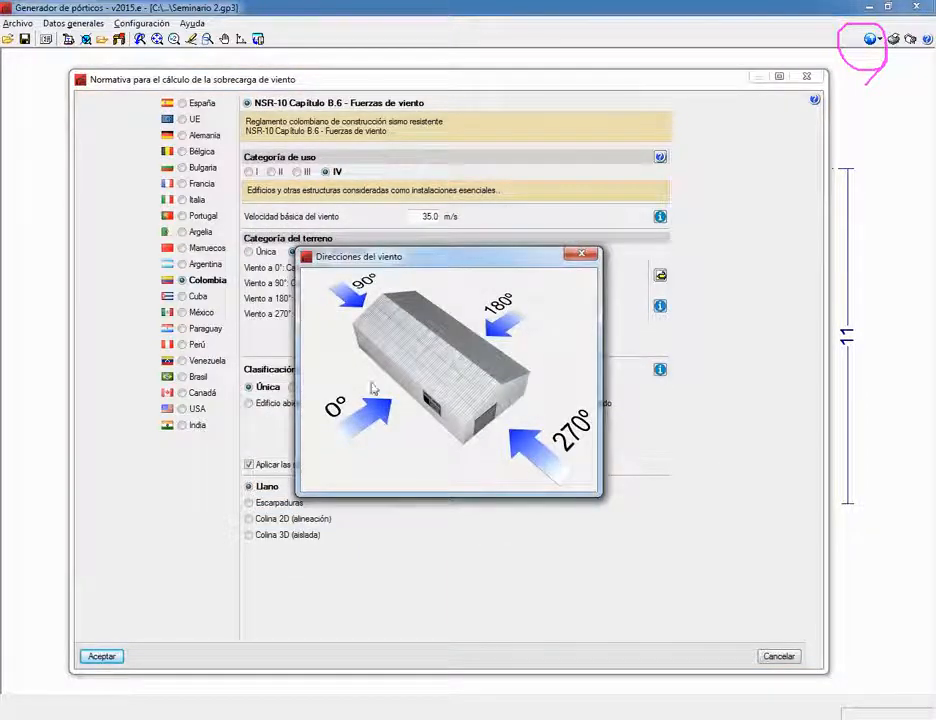
click(579, 255)
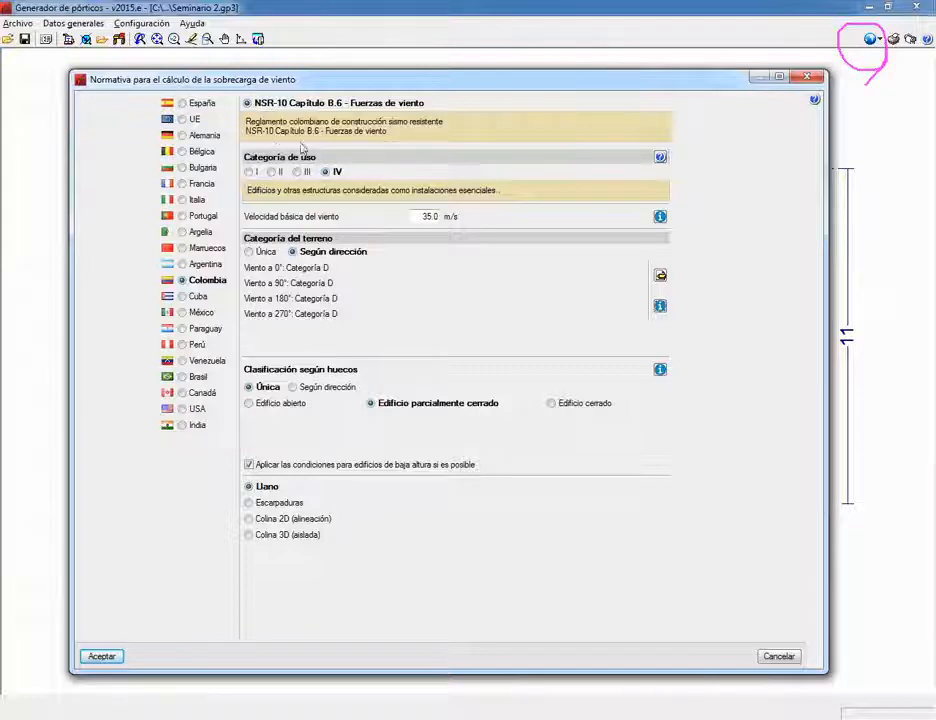
Step: Choose Spain's CTE DB SE-AE wind code with openings and add a 3.00 × 3.00 m opening on the Trasera (2) façade
click(200, 103)
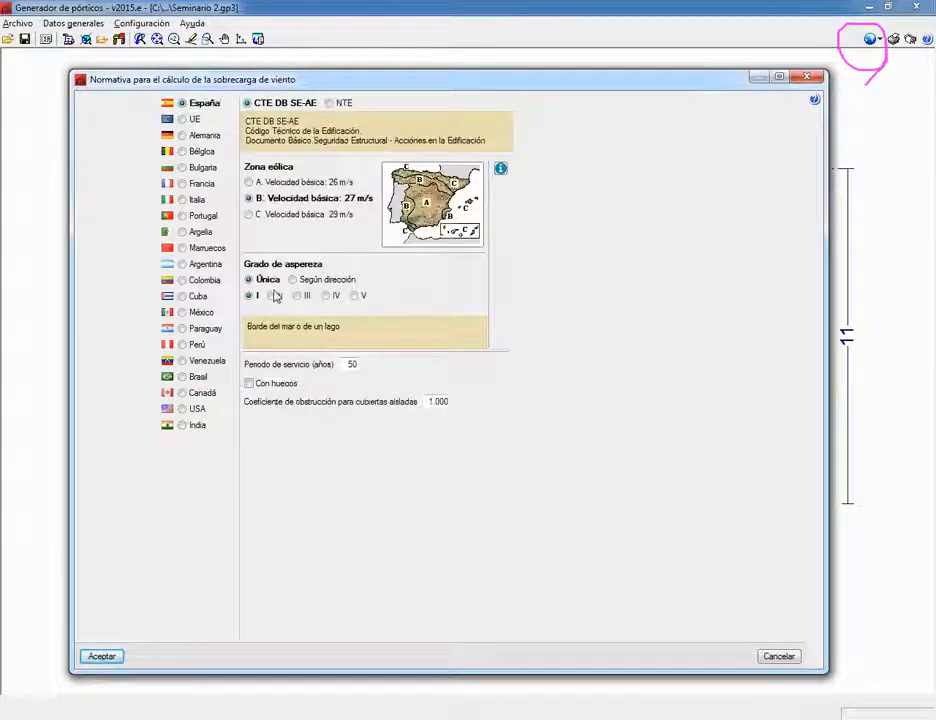
click(249, 383)
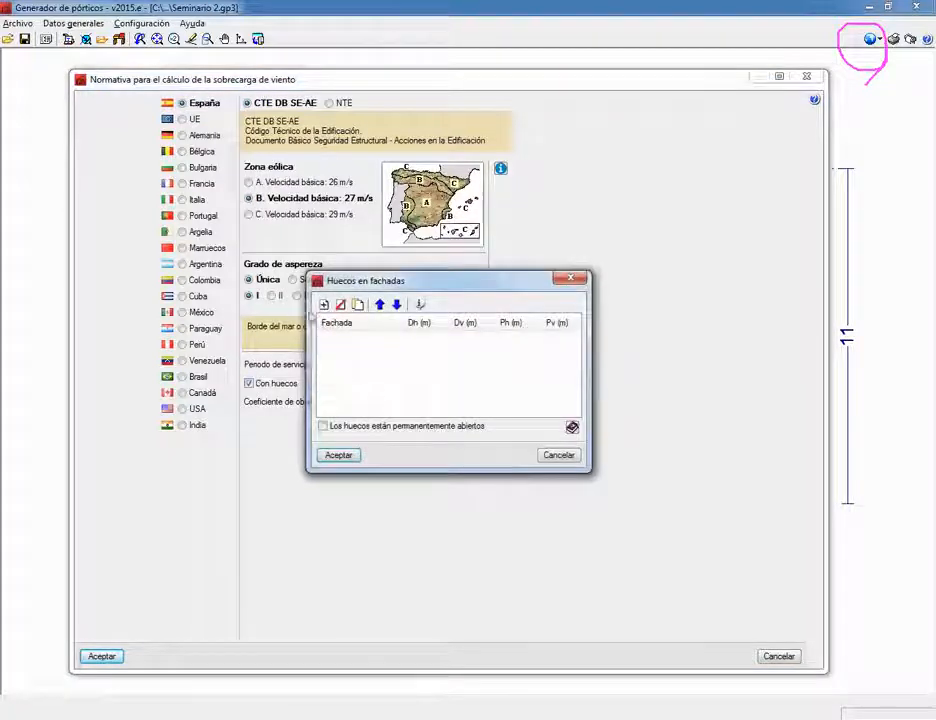
click(323, 304)
drag(487, 290, 582, 290)
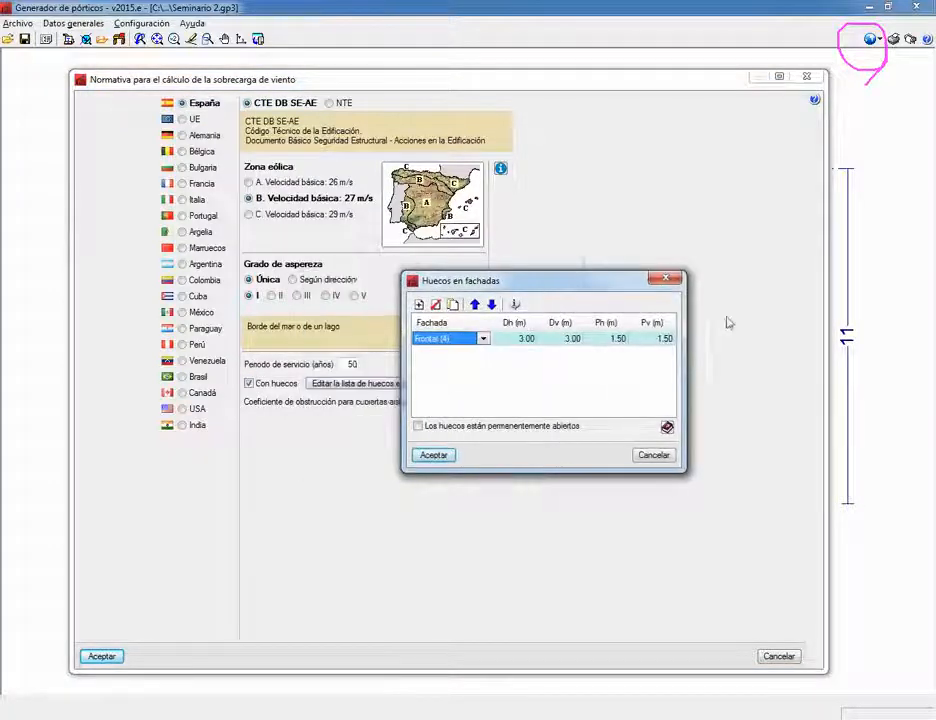
click(483, 340)
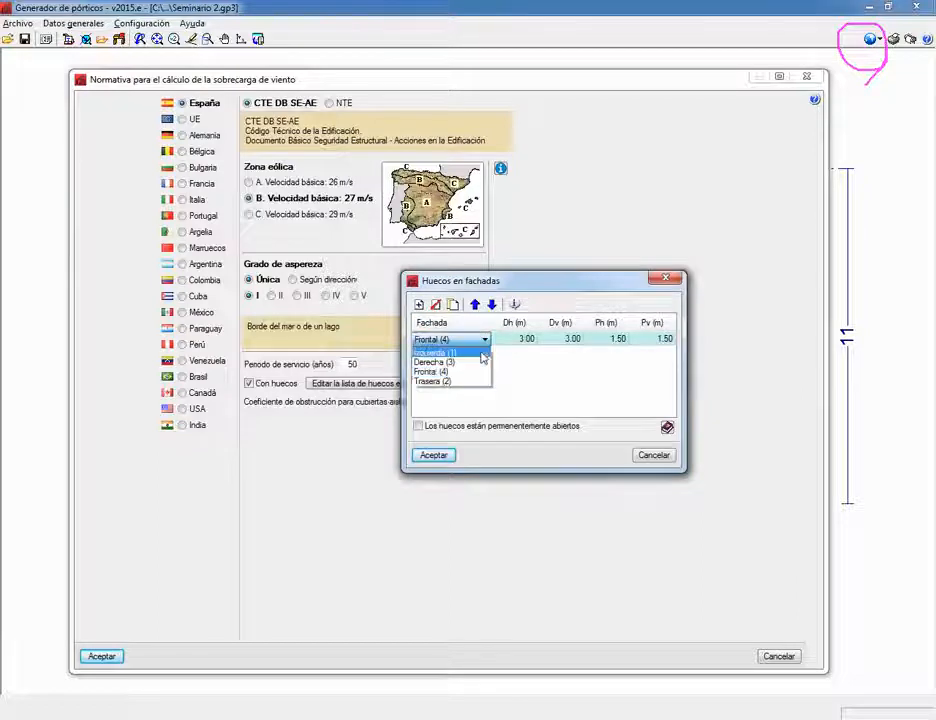
click(472, 380)
click(482, 341)
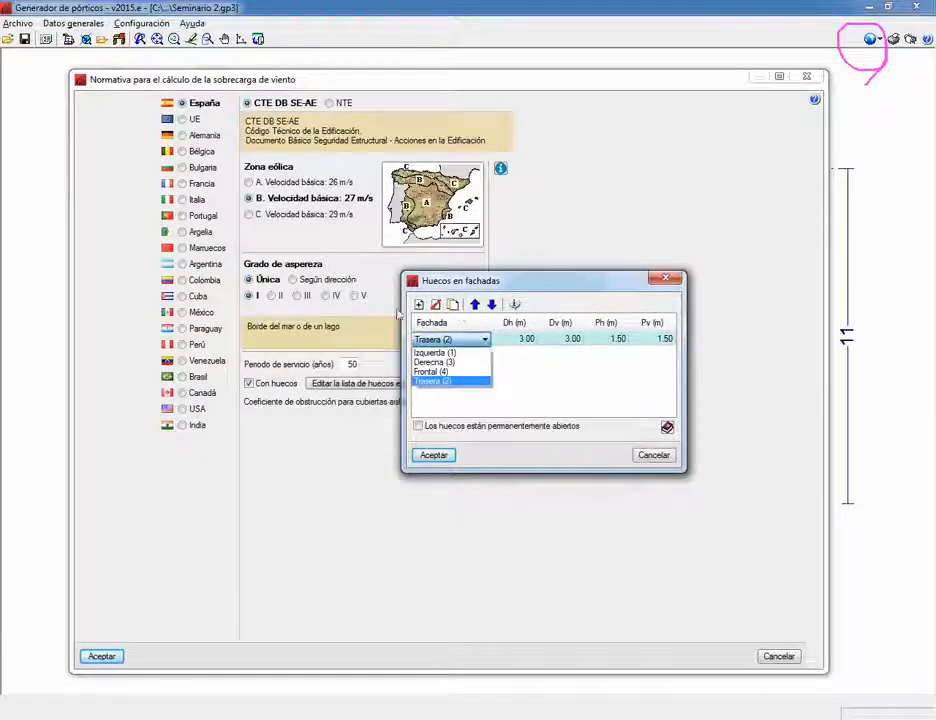
Step: Add three more 3.00 × 3.00 m façade openings, assigned to Frontal (4), Izquierda (1) and Derecha (3)
click(417, 304)
click(418, 305)
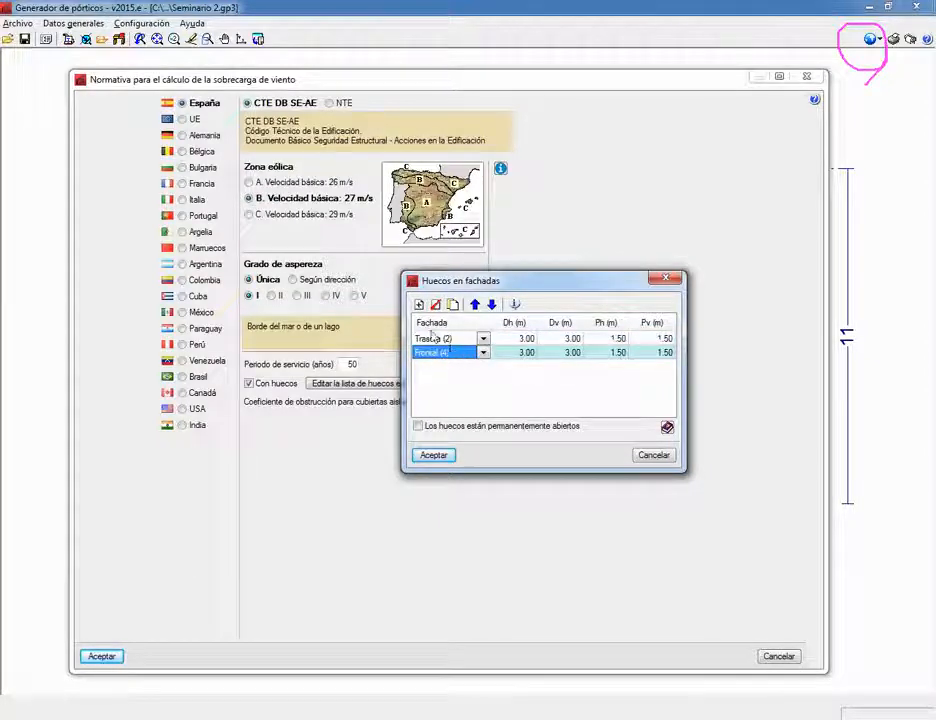
click(419, 305)
click(457, 370)
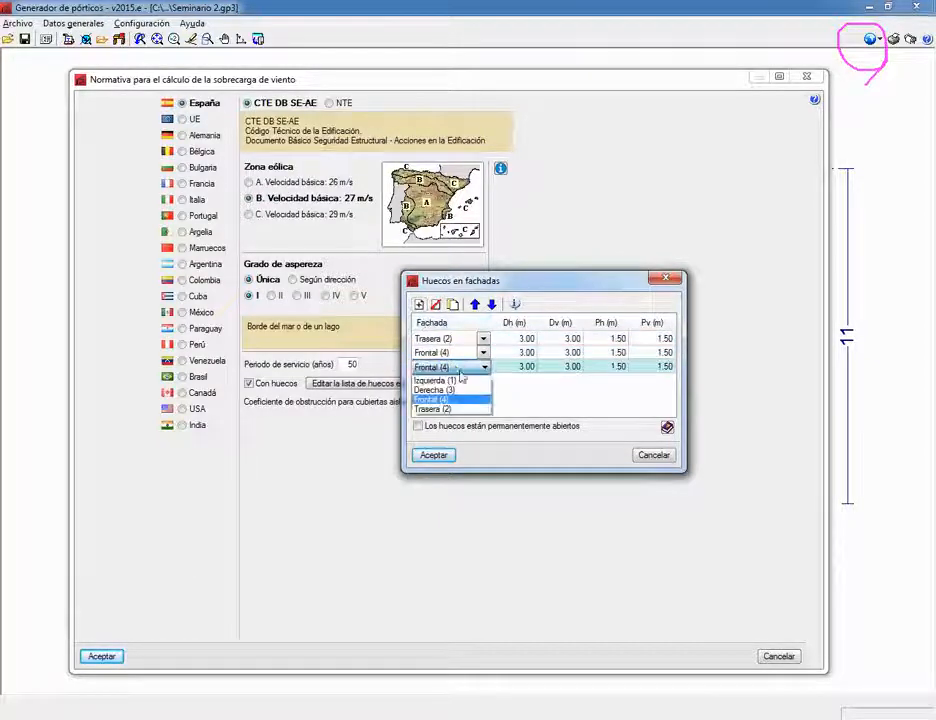
click(460, 379)
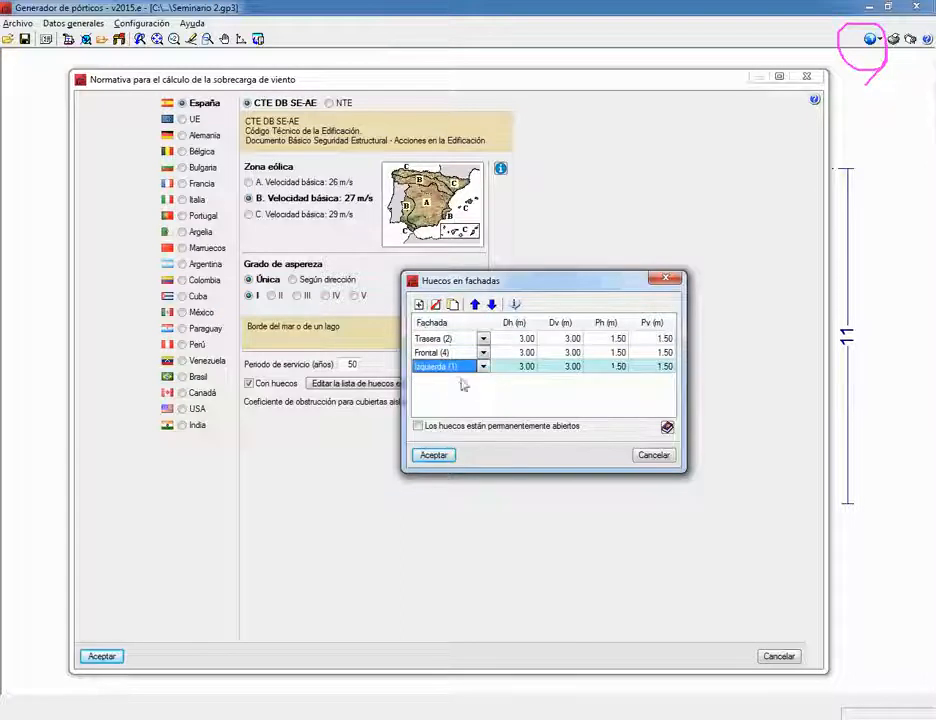
click(419, 305)
click(453, 384)
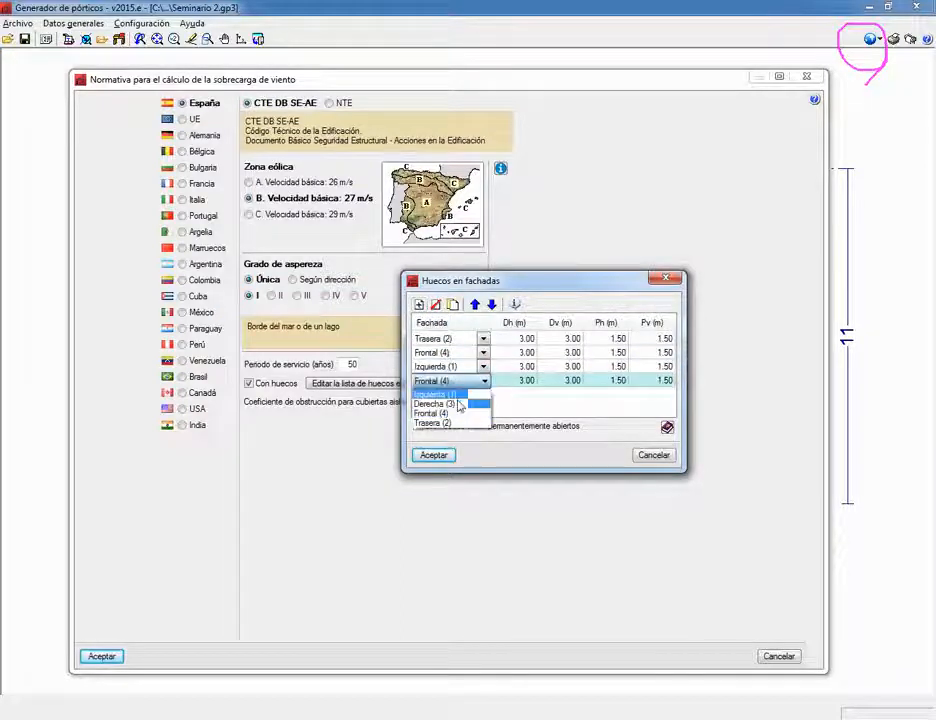
click(440, 396)
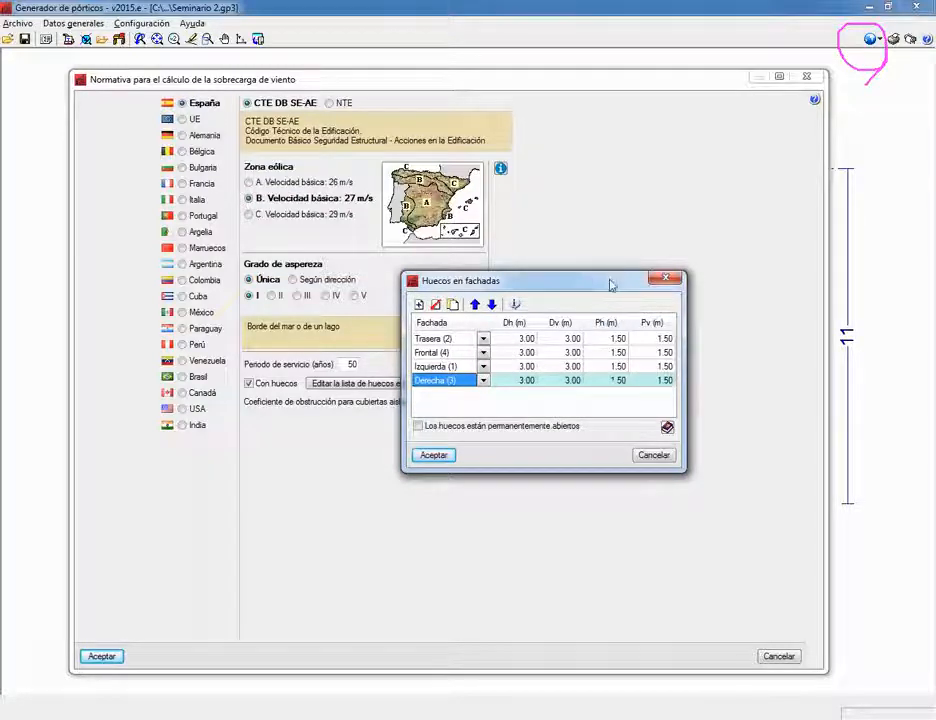
Step: Examine the diagram of how openings, their dimensions and façade numbers are arranged on the structure
click(513, 304)
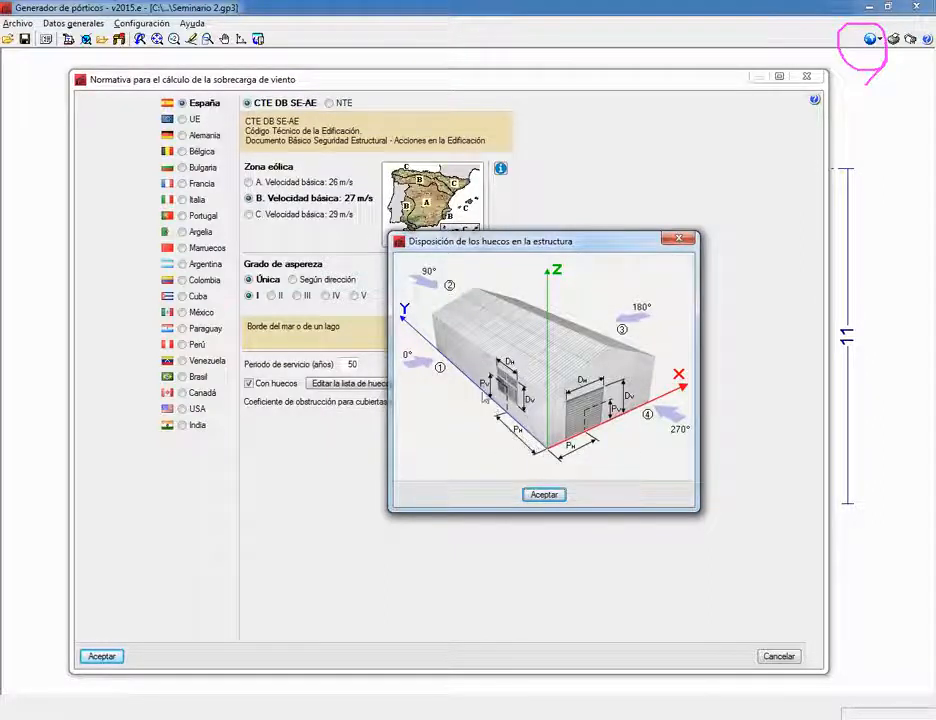
drag(543, 248, 239, 180)
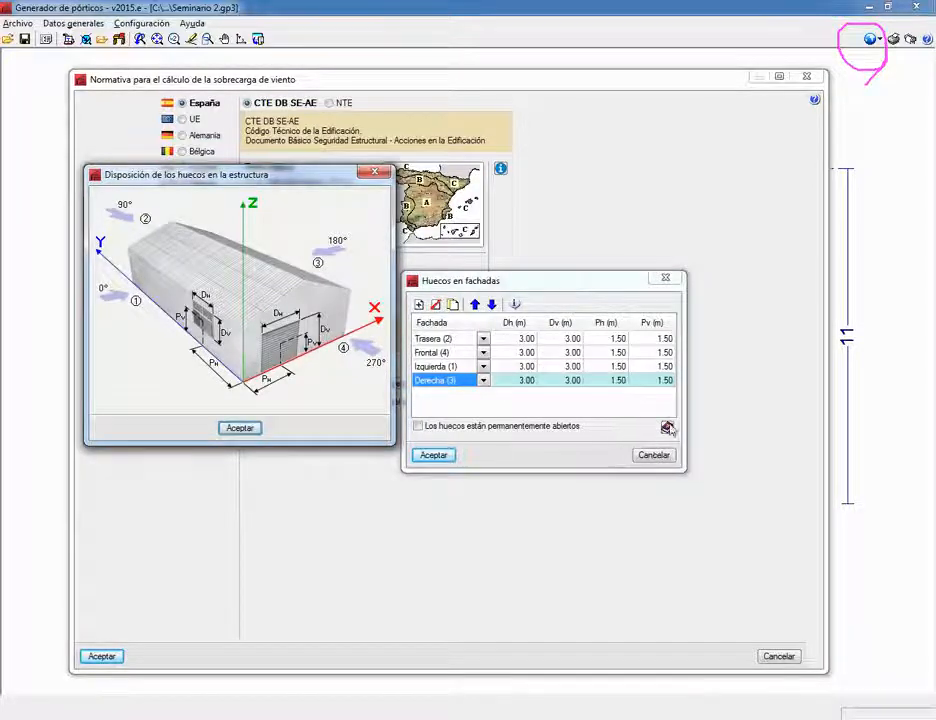
click(239, 428)
Step: Read the help on permanently open openings, leave that option off, and accept the openings and the wind code
click(432, 427)
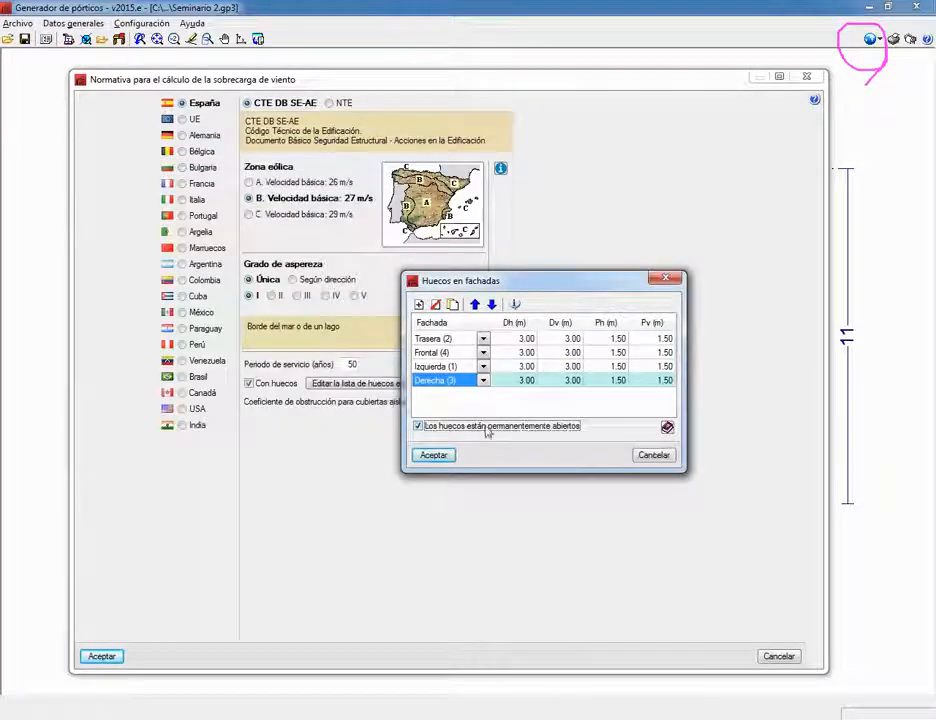
click(667, 427)
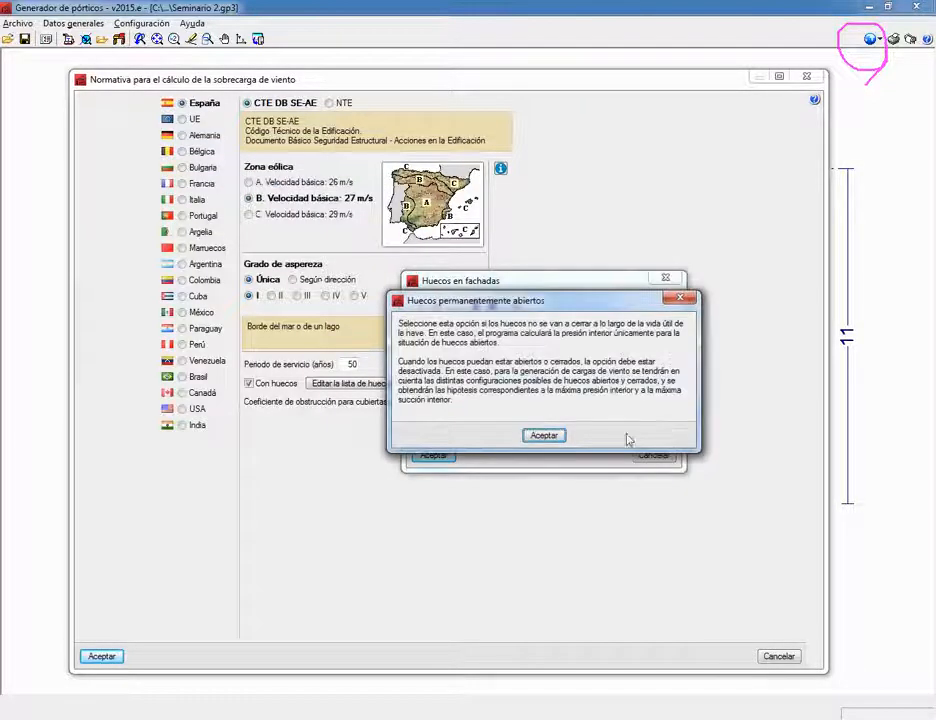
click(544, 435)
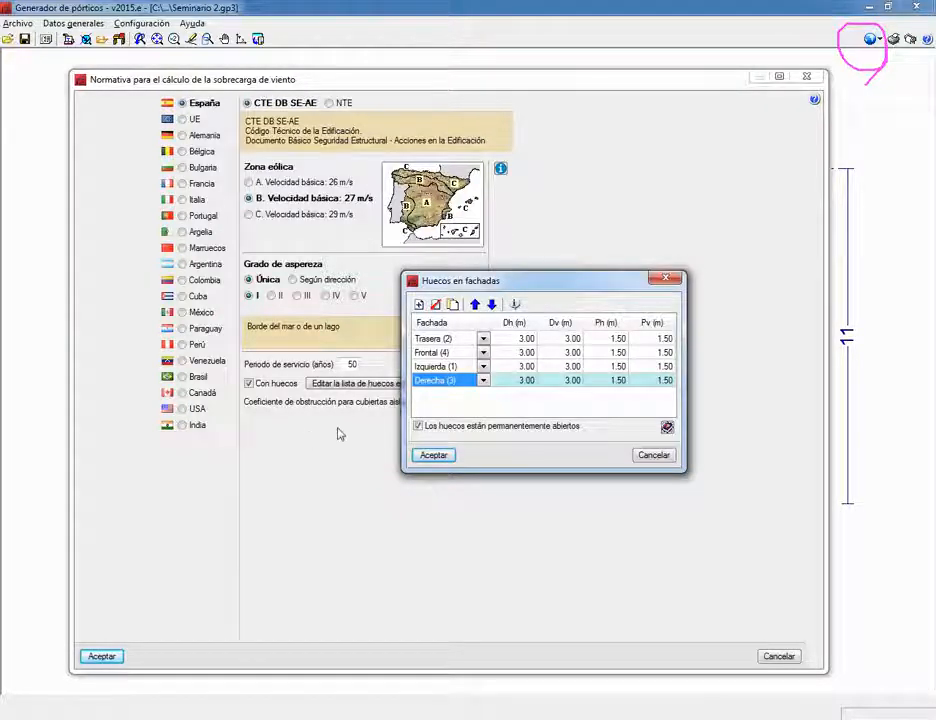
click(418, 427)
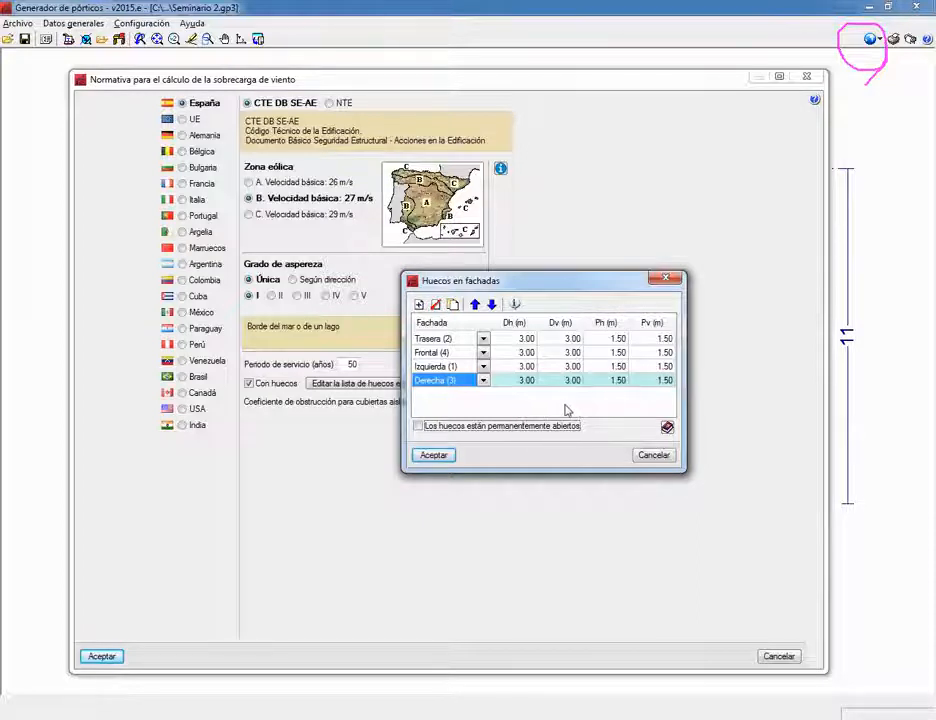
click(445, 456)
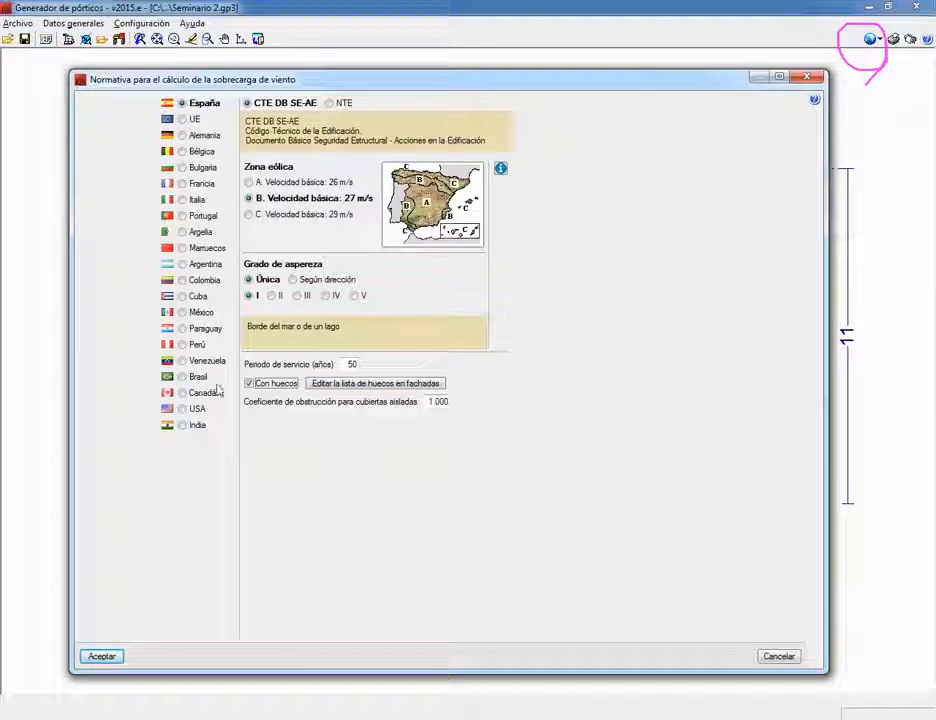
click(112, 657)
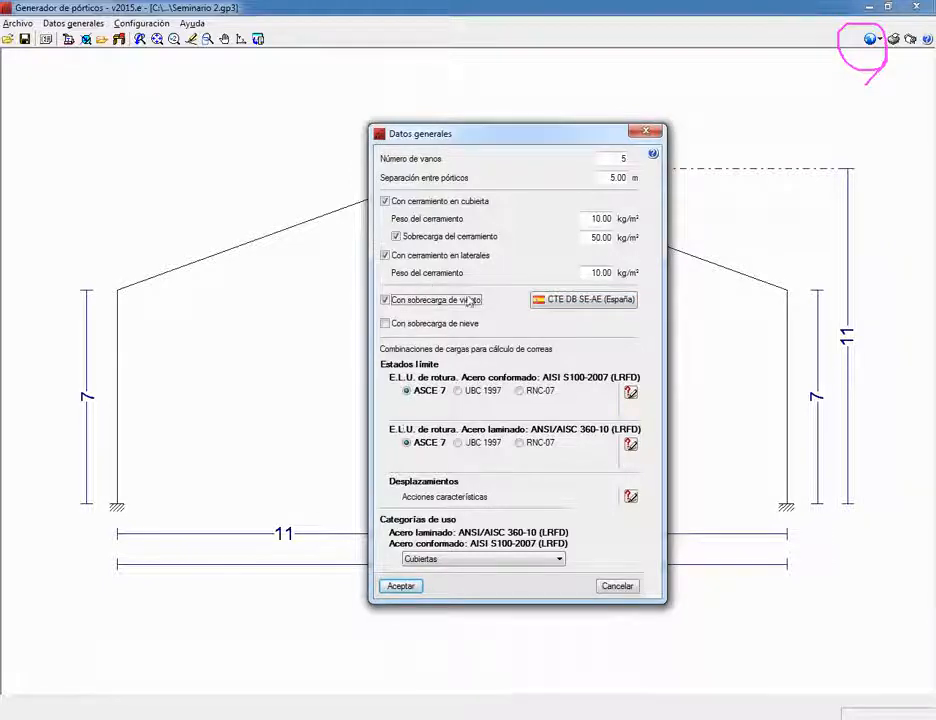
Step: Enable the snow load in the general data and bring up its code selection with CTE DB-SE AE (España)
click(395, 326)
click(386, 324)
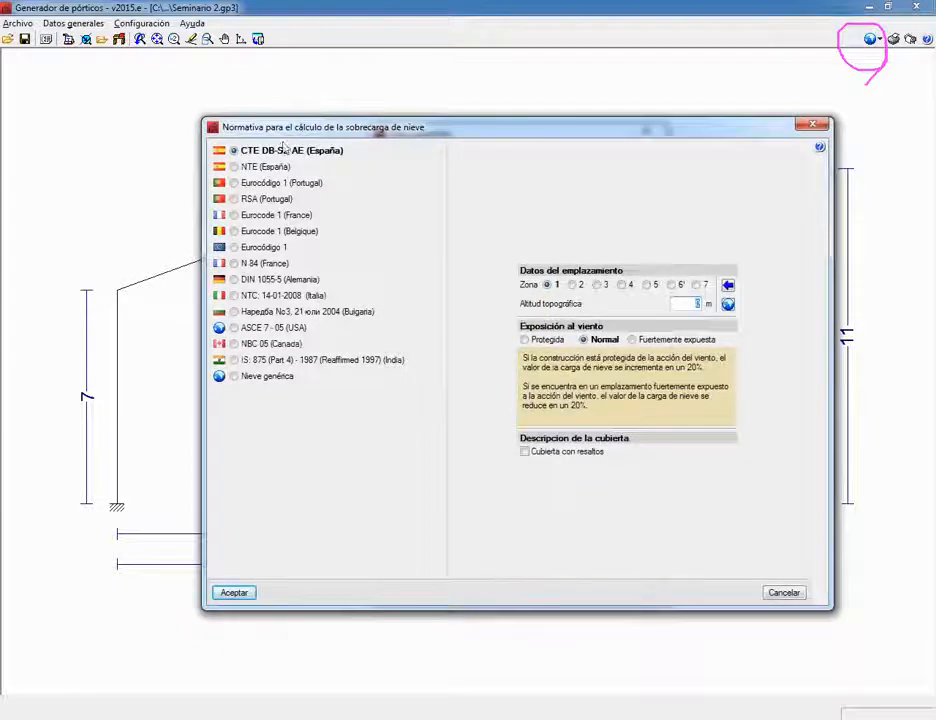
drag(495, 127, 447, 123)
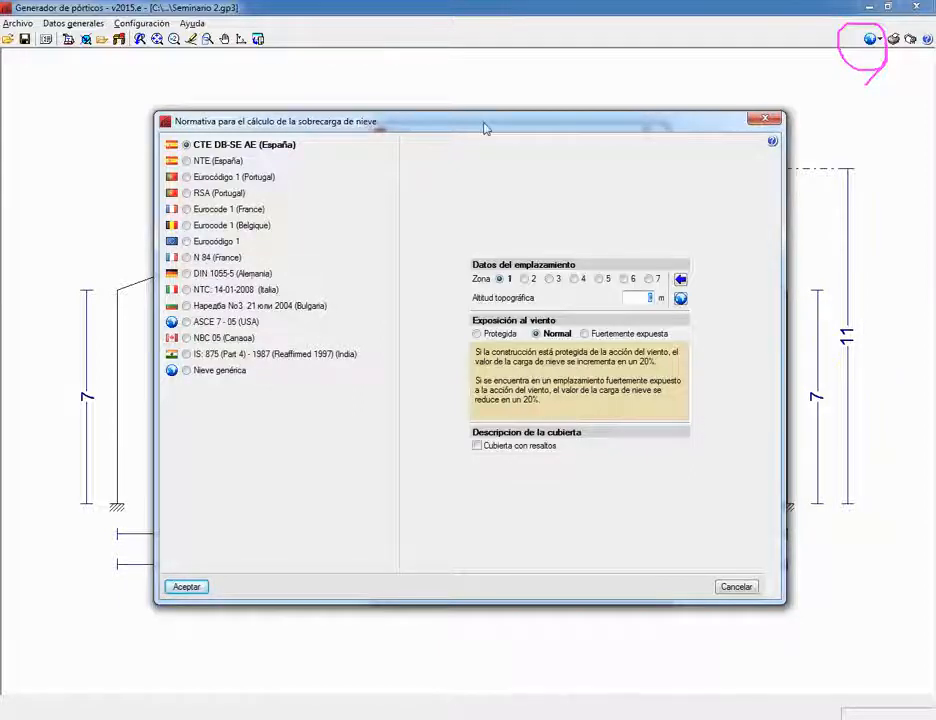
drag(485, 127, 490, 137)
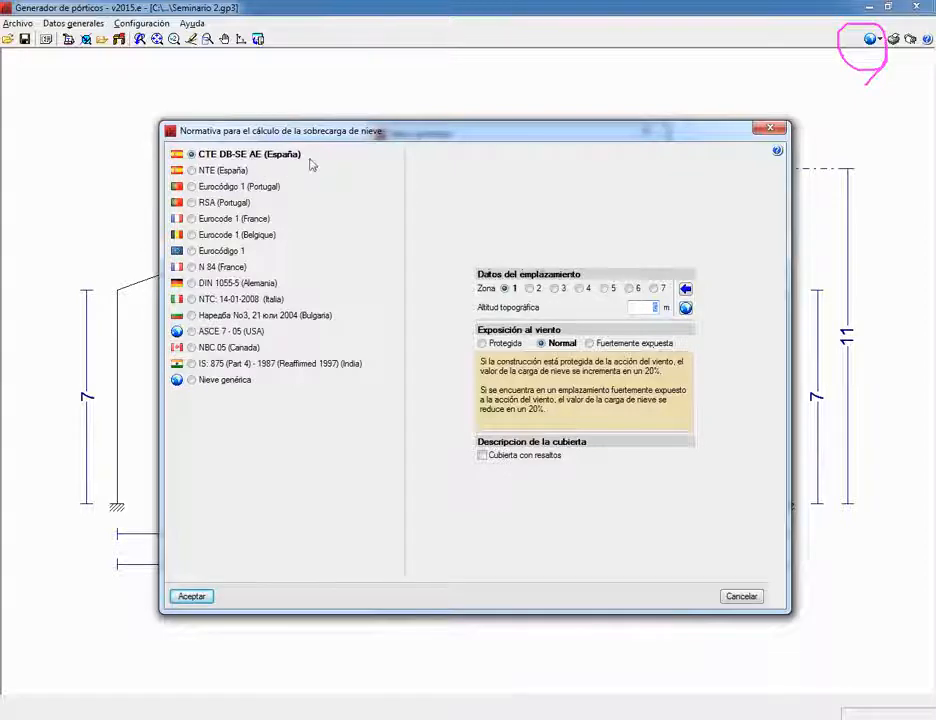
Step: Look up the snow site by municipality, choosing Alicante province, Alcoi/Alcoy and winter climate zone 6
click(686, 290)
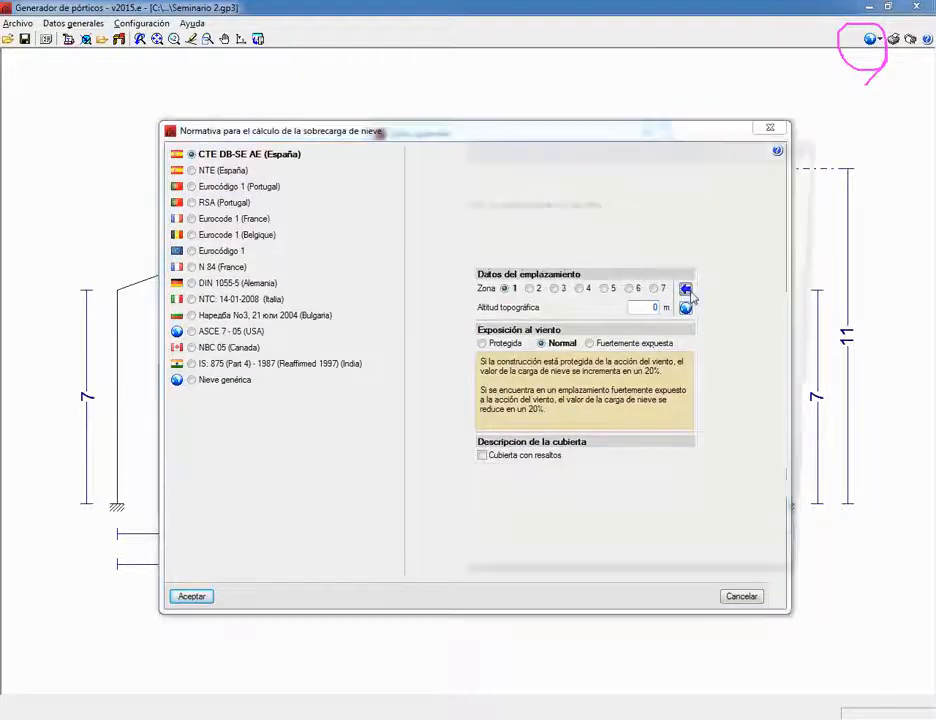
click(636, 412)
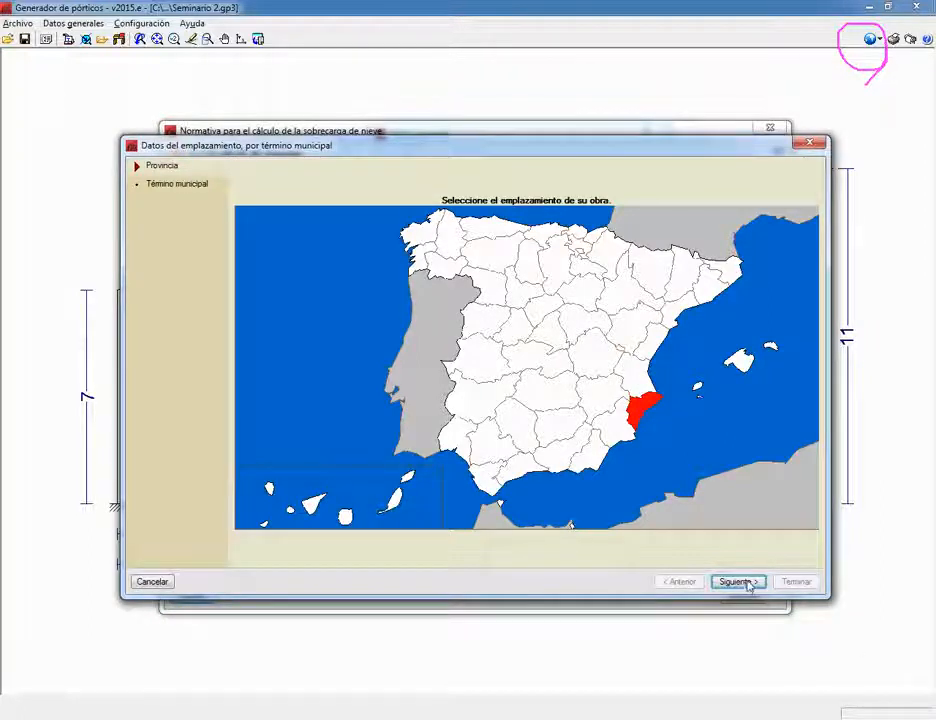
click(747, 584)
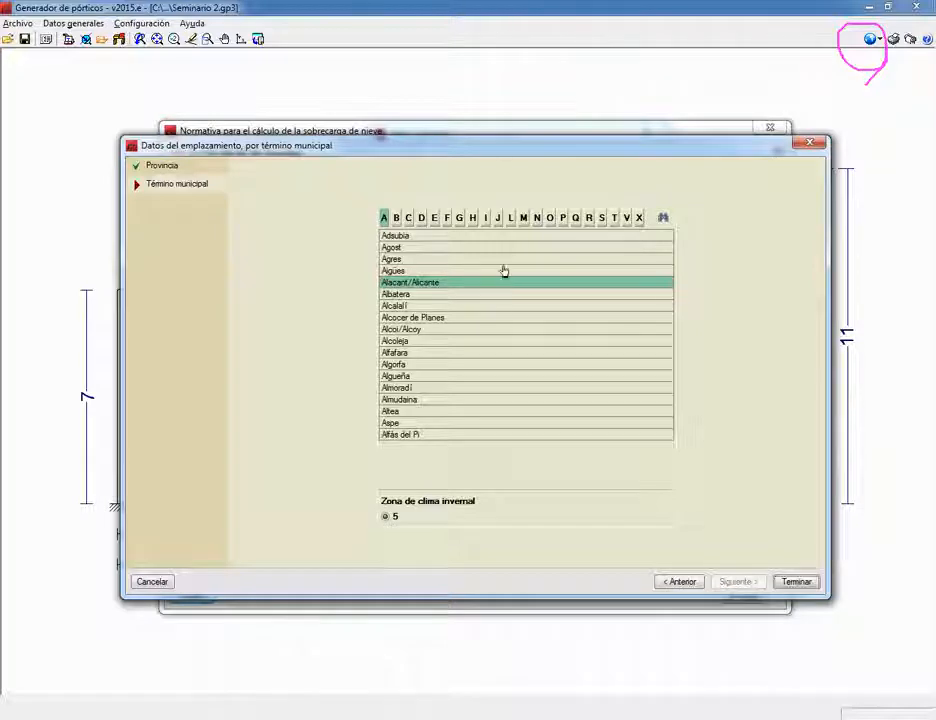
click(427, 331)
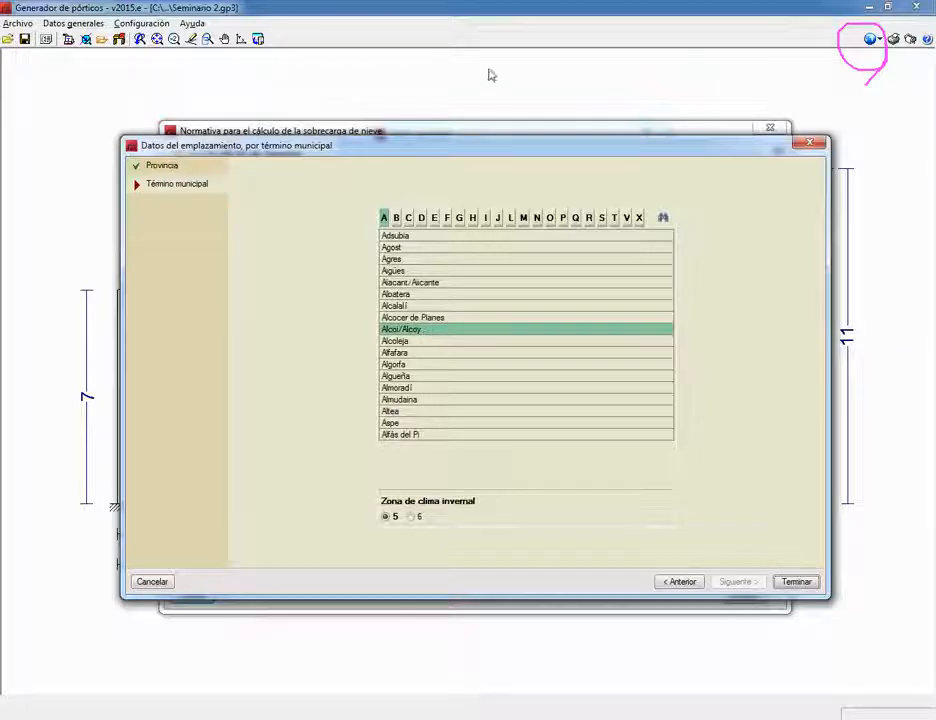
click(414, 517)
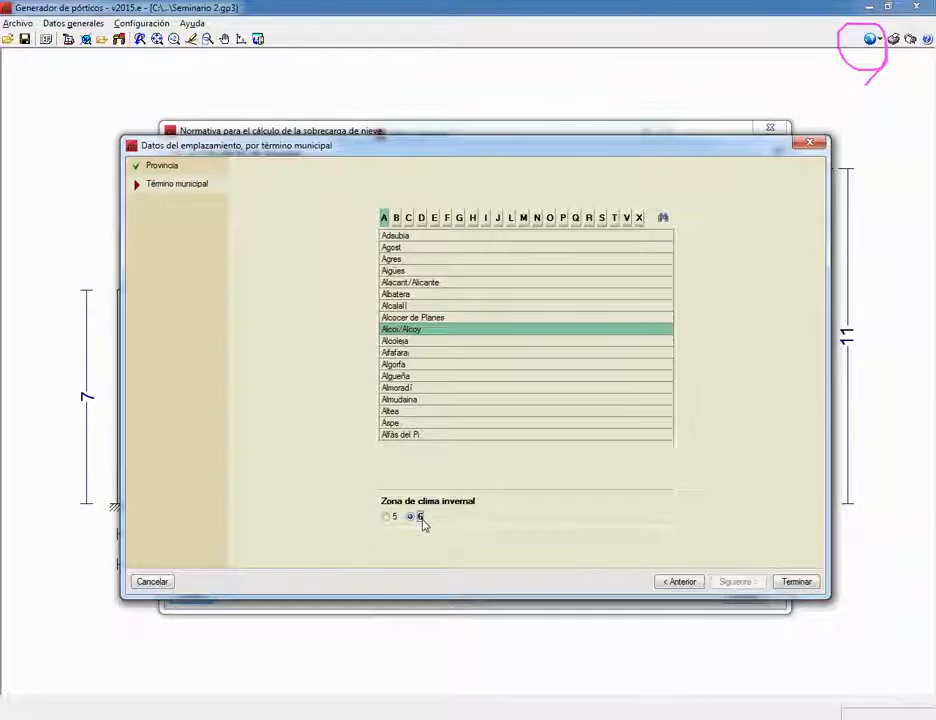
Step: Go back to the province map, change the site to Ourense province and proceed to its municipalities
click(694, 584)
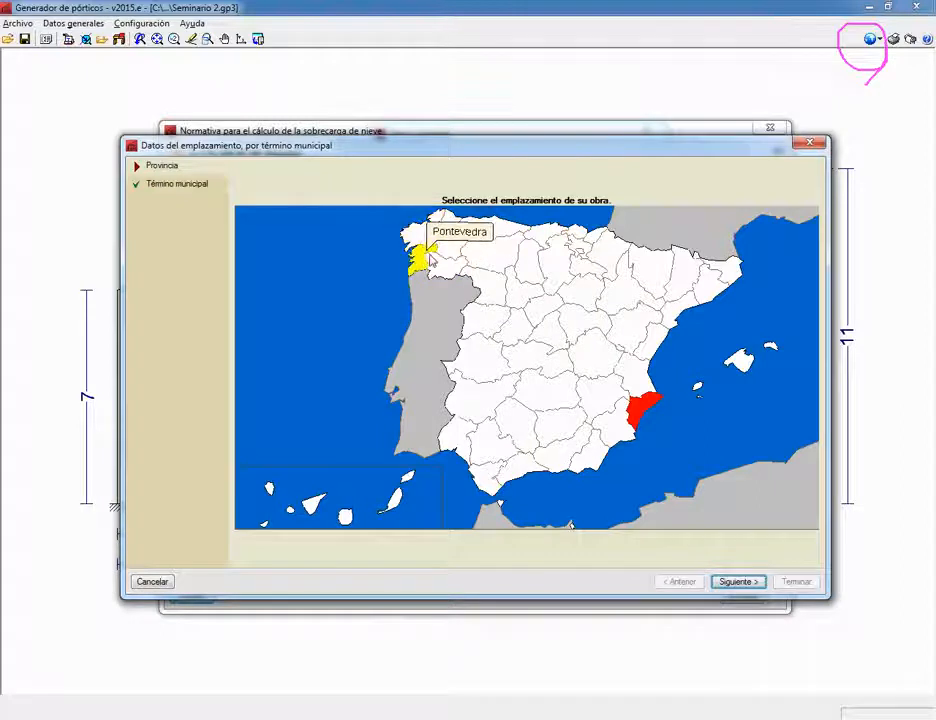
click(436, 262)
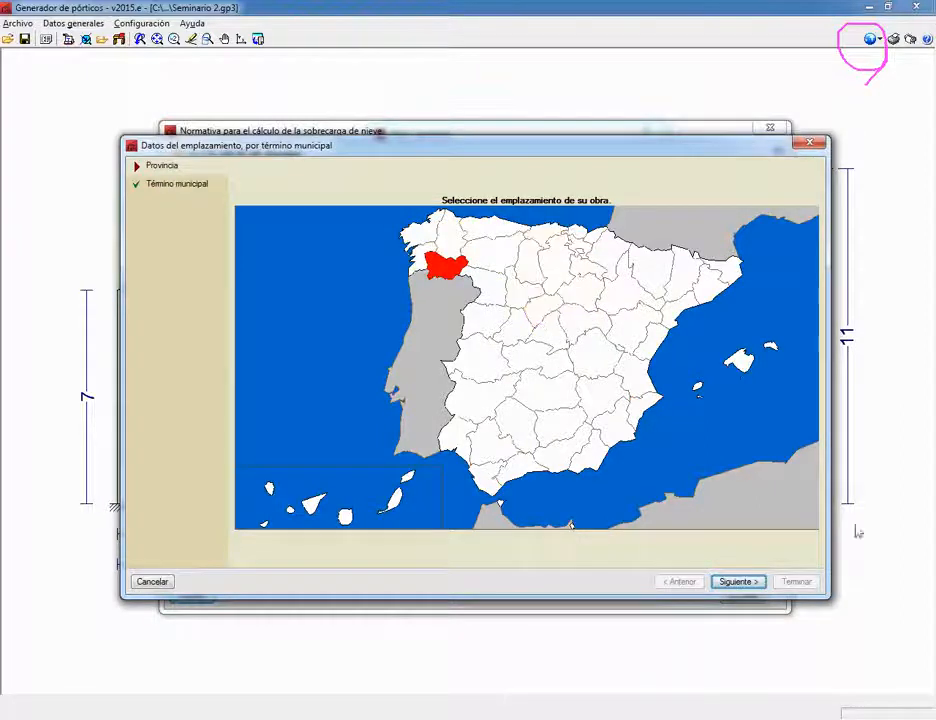
click(740, 582)
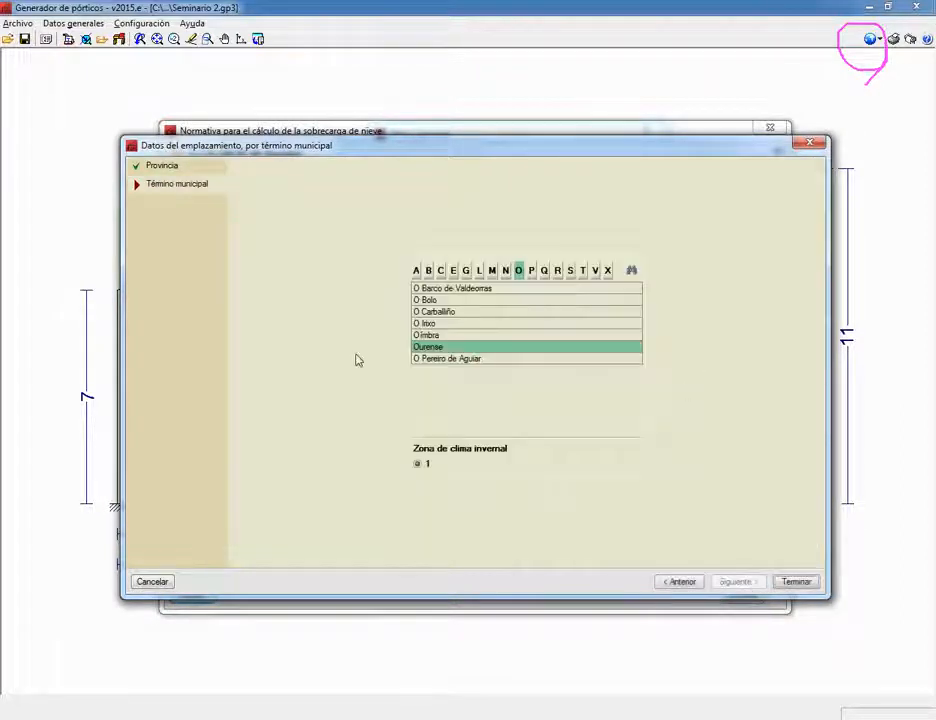
Step: Set the snow site to O Carballiño, assume its predefined values, and accept the snow code and the general data
click(452, 312)
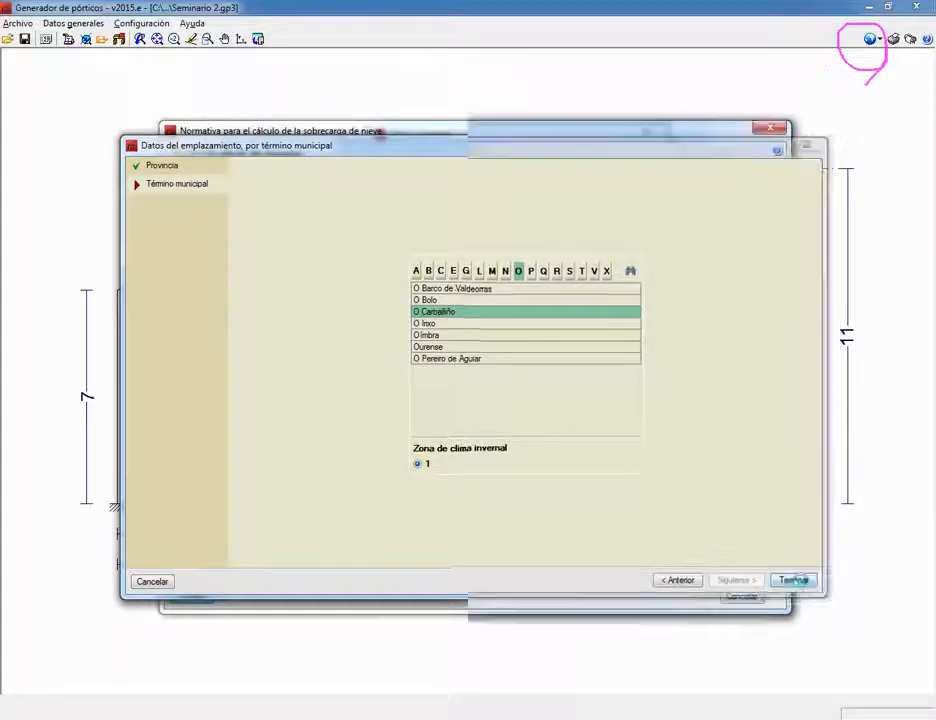
click(797, 582)
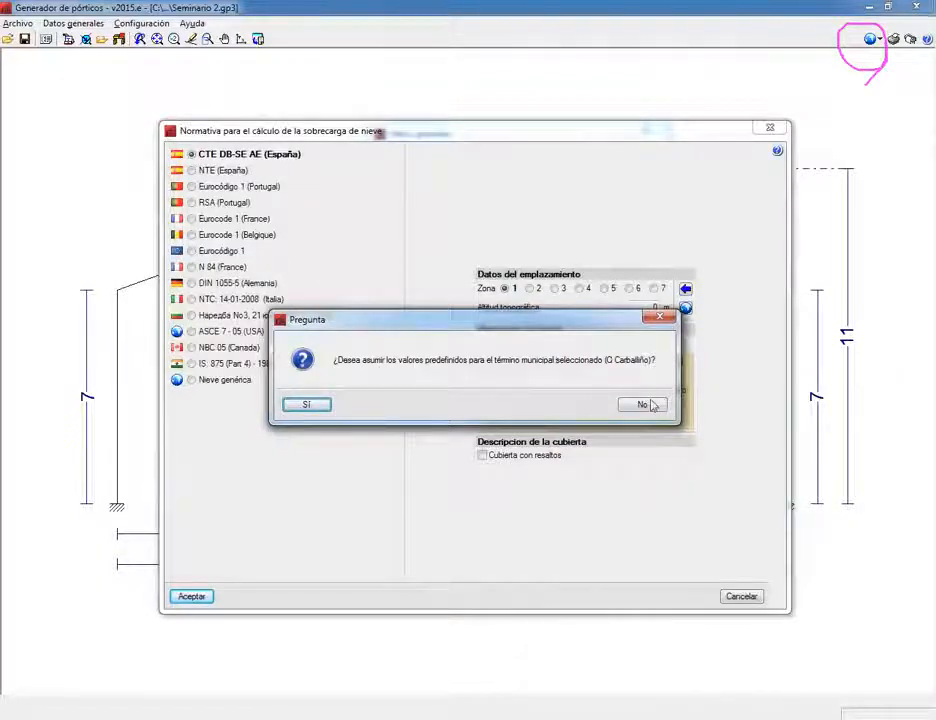
click(306, 405)
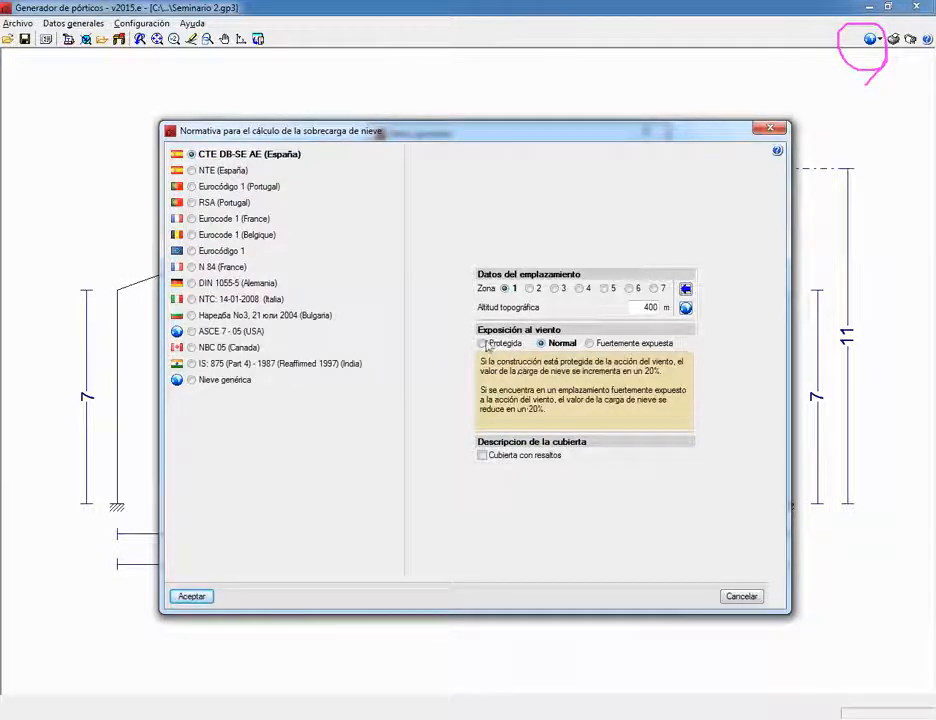
click(193, 597)
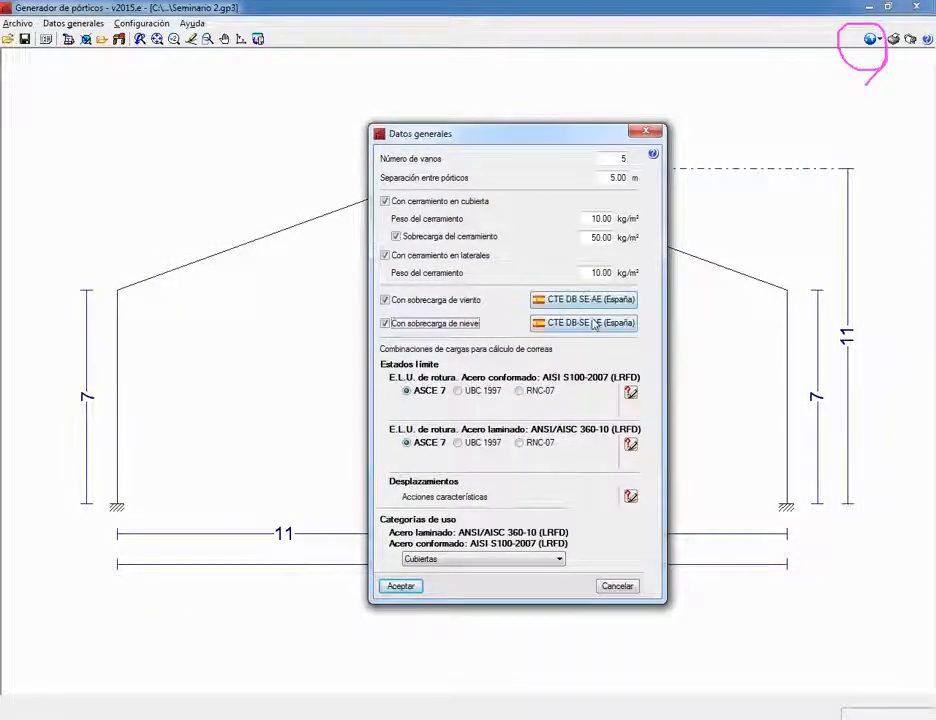
click(401, 587)
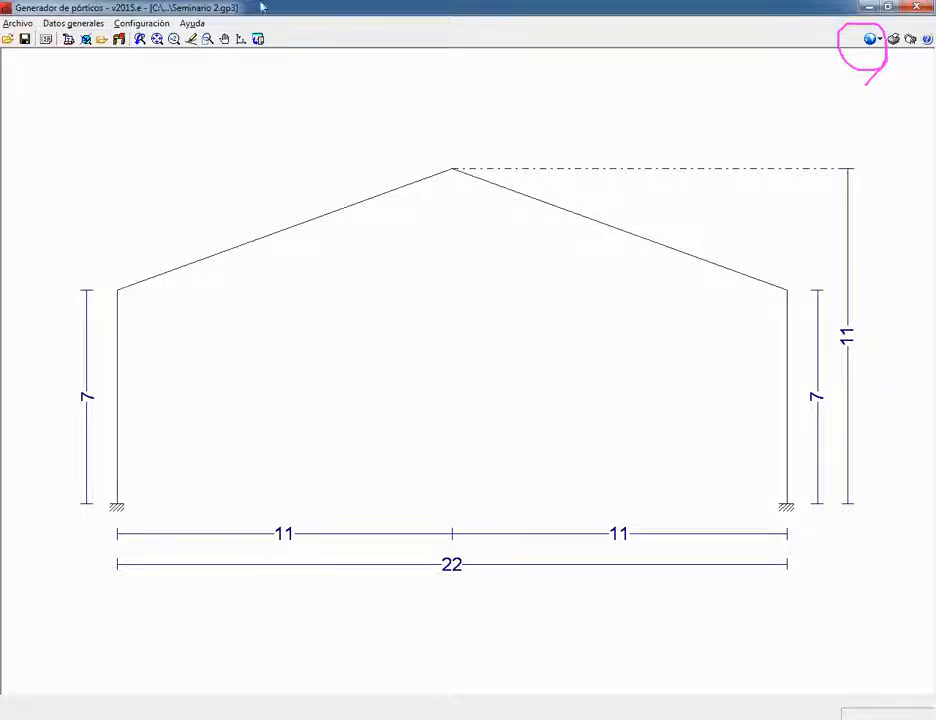
Step: Review the display options for dimensions, purlins and loads, and close them
click(80, 27)
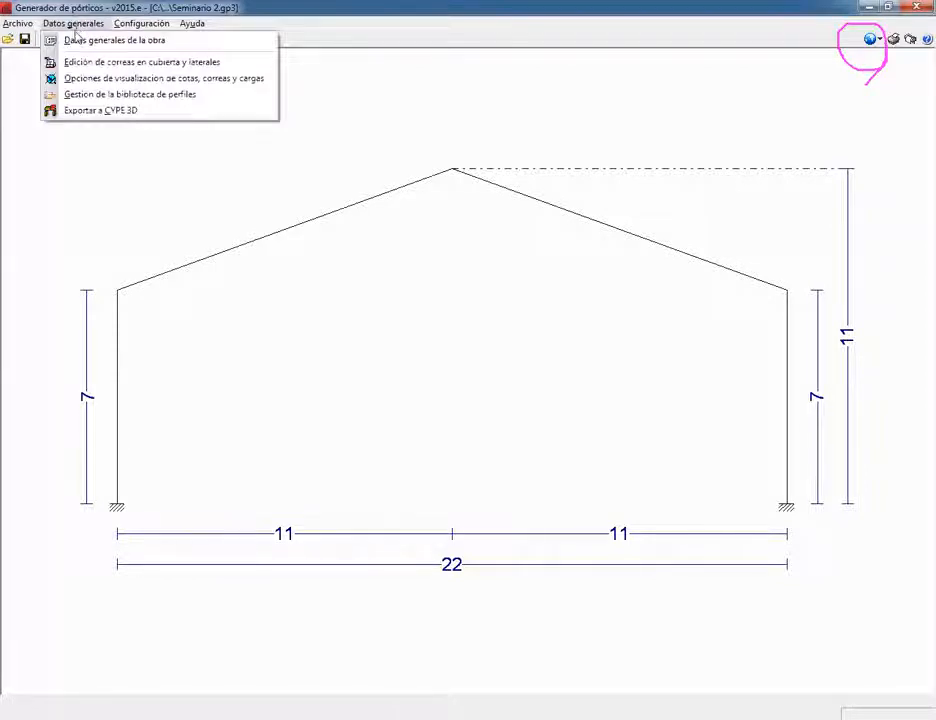
click(88, 90)
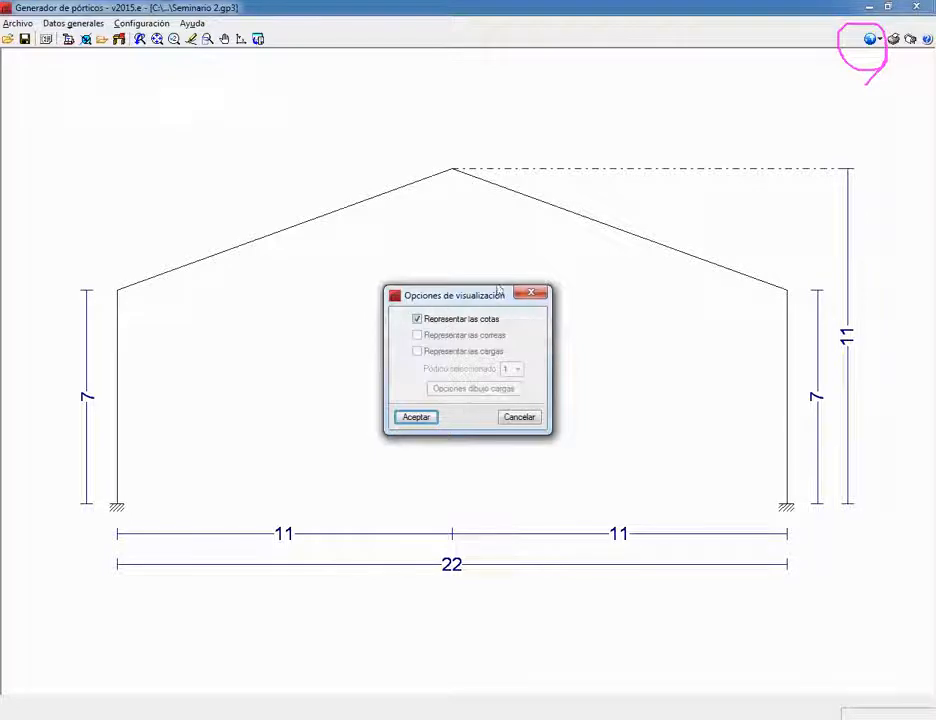
click(415, 419)
Step: Edit the roof purlins' calculation data, setting the number of spans to Tres vanos and the fixing type to Fijación rígida
click(79, 24)
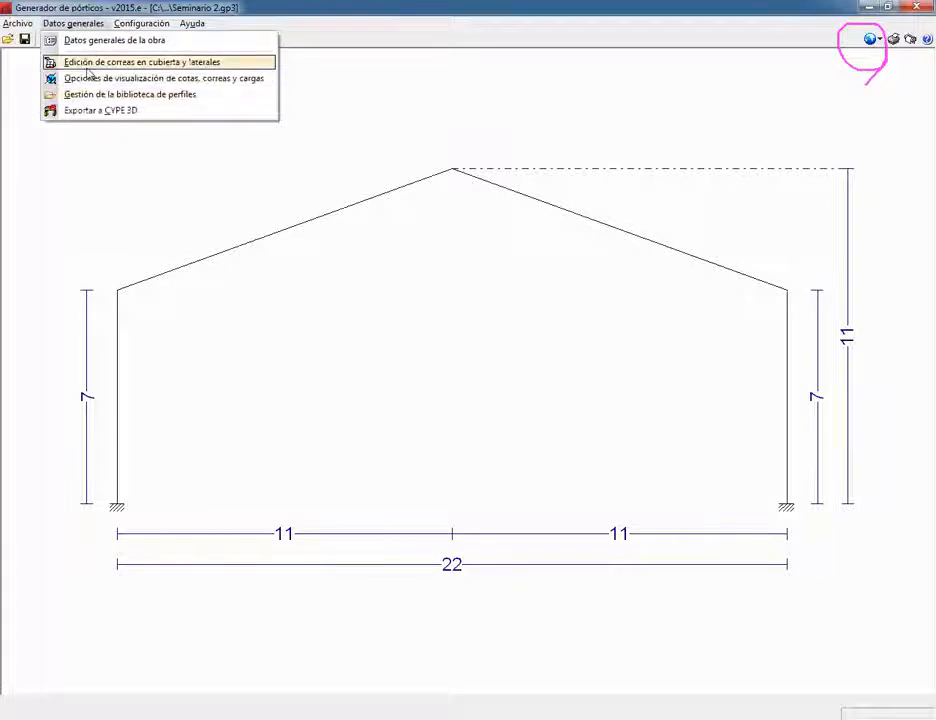
click(87, 65)
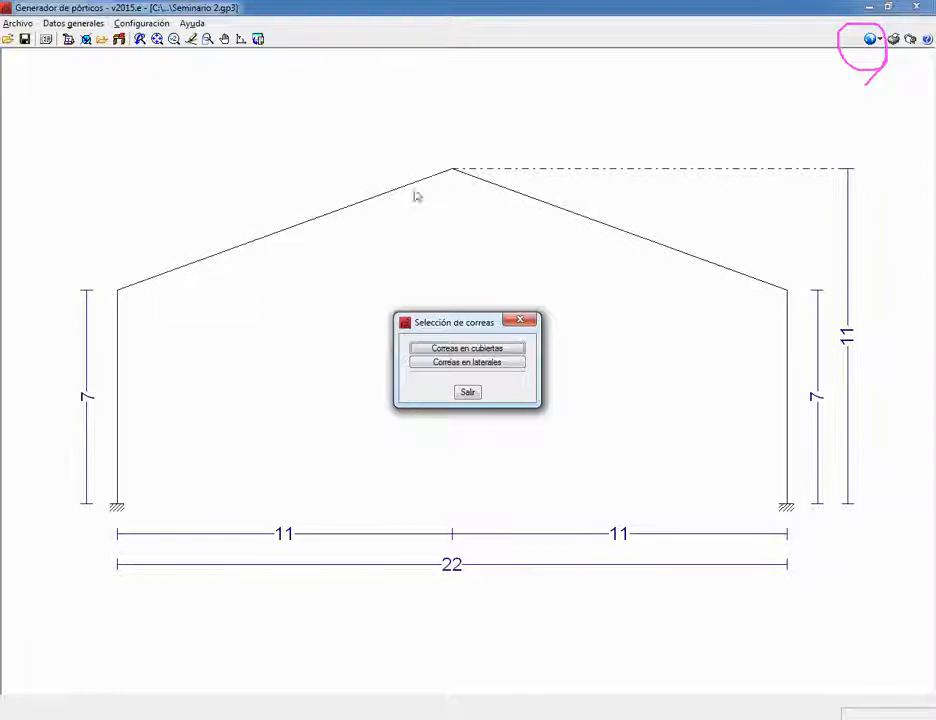
click(464, 352)
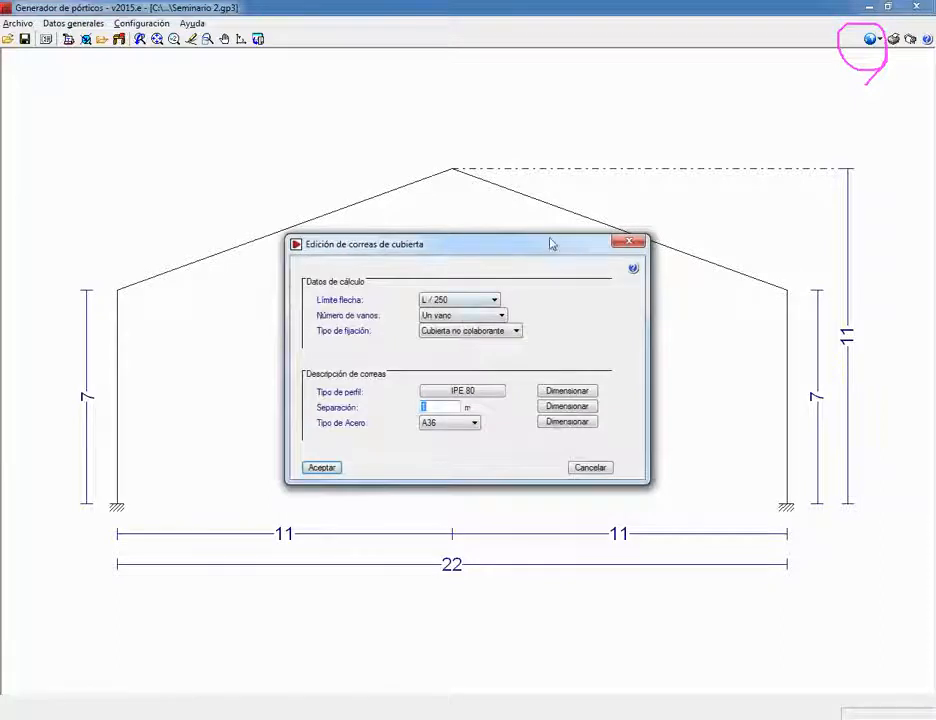
drag(553, 249, 561, 261)
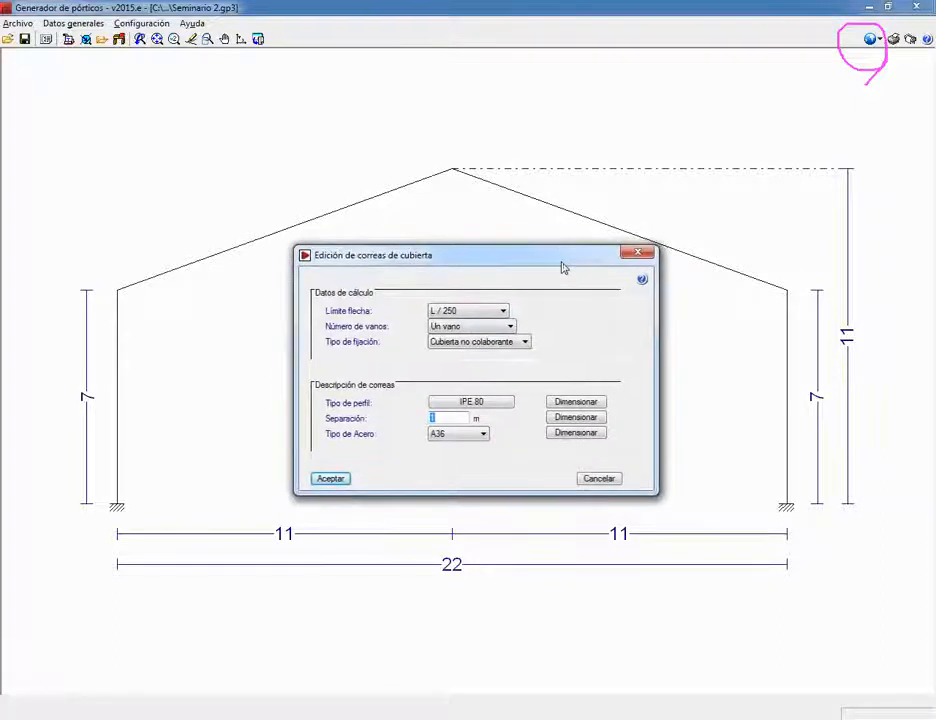
click(503, 311)
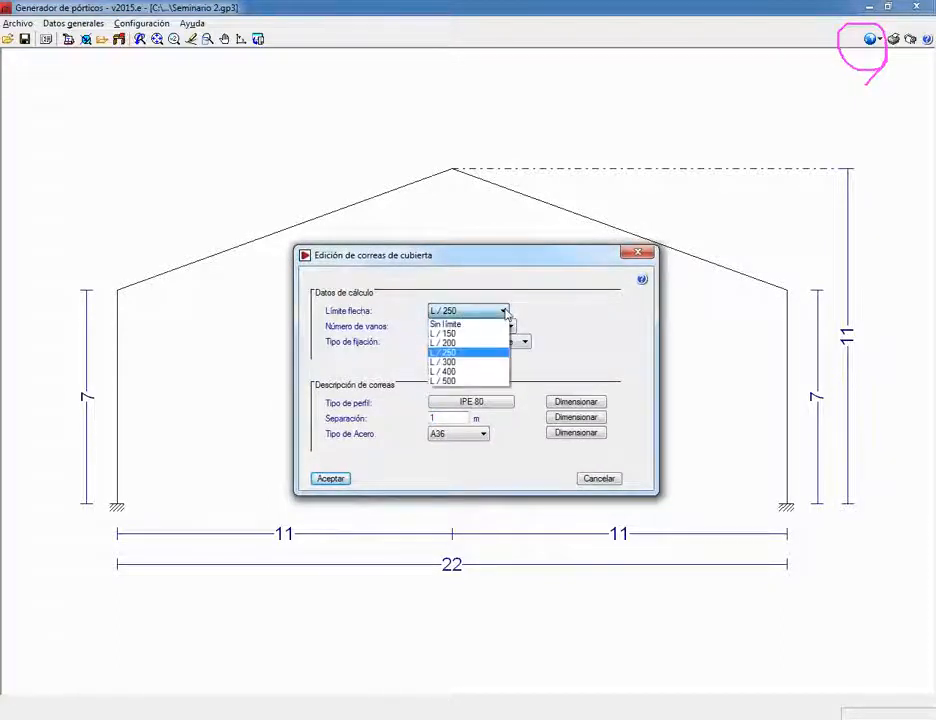
click(504, 312)
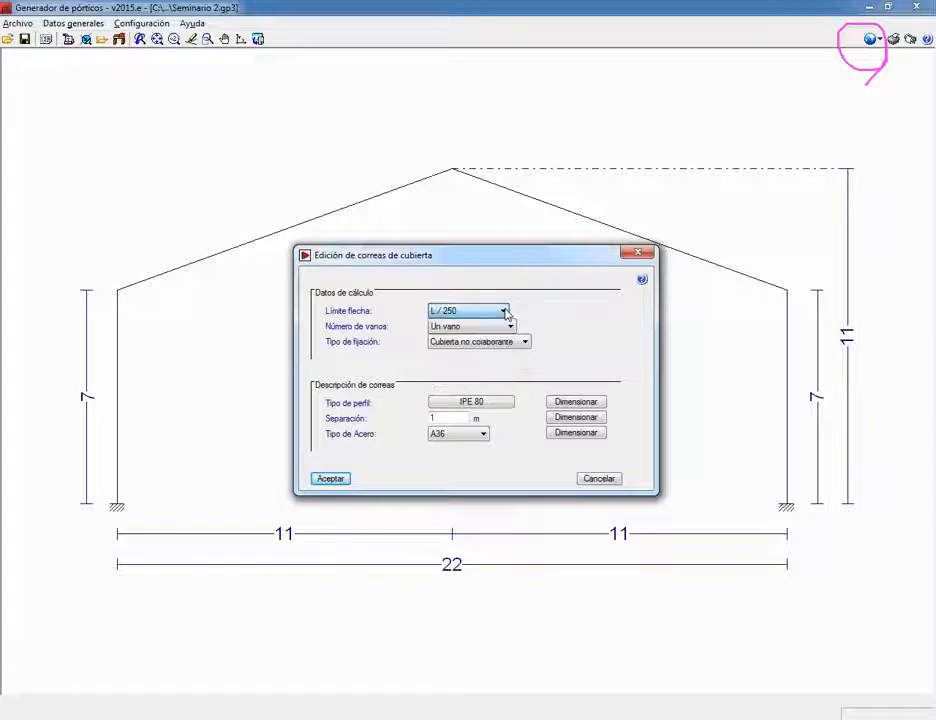
click(473, 330)
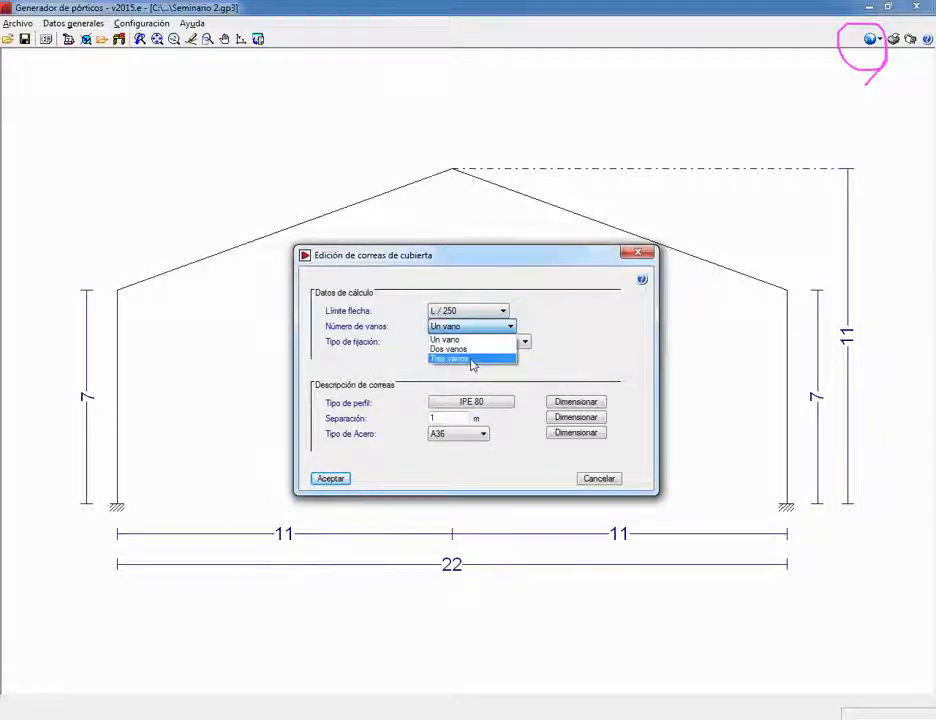
click(472, 360)
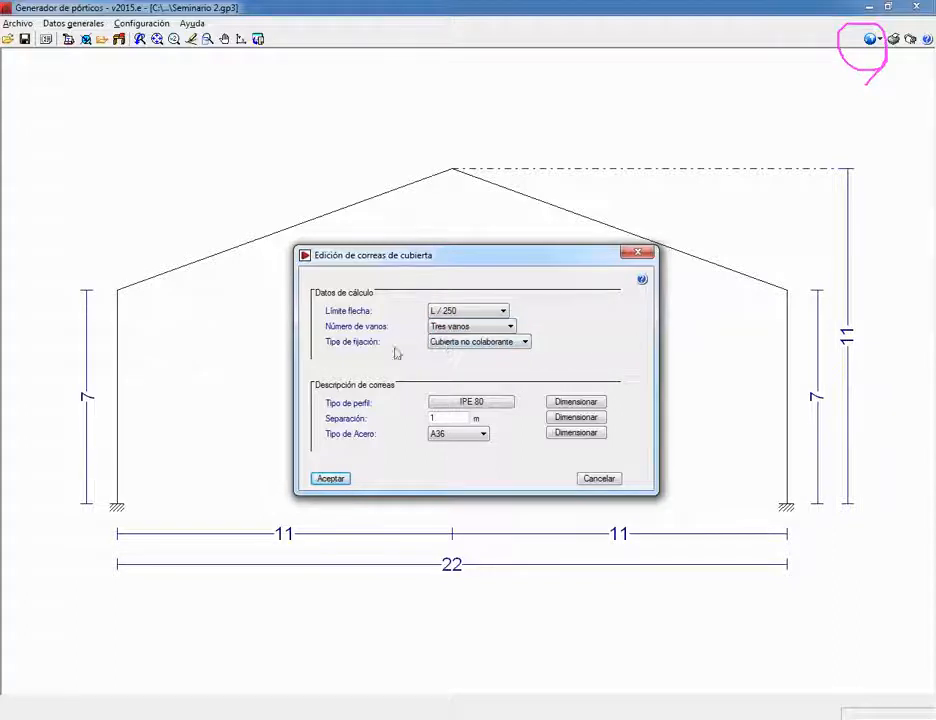
click(522, 343)
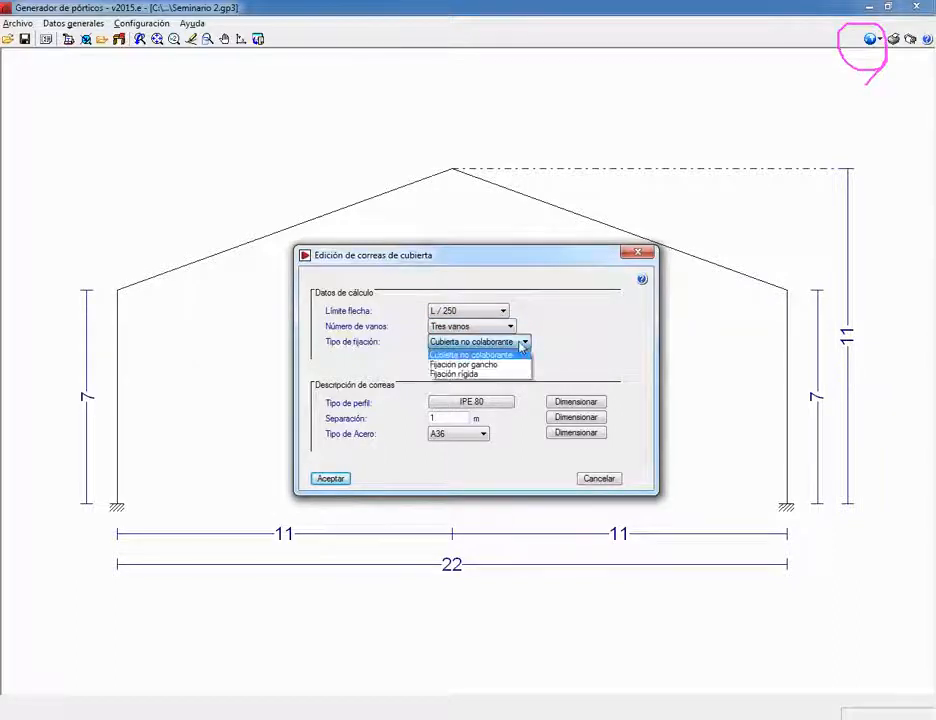
click(482, 374)
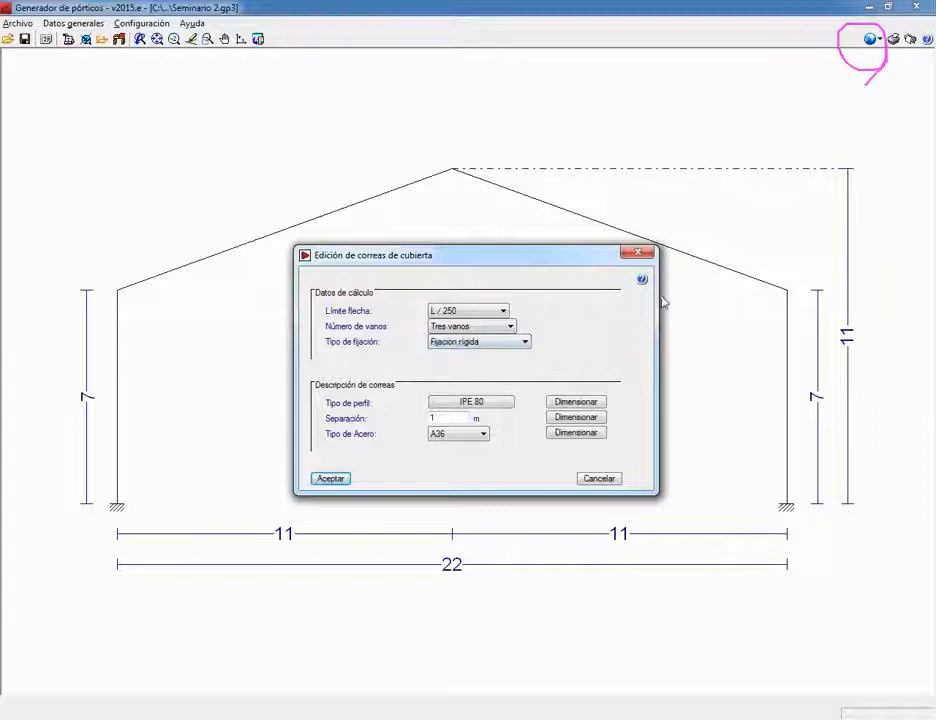
Step: Look over the fixing type options for the roof purlins and read the help that explains them
click(472, 342)
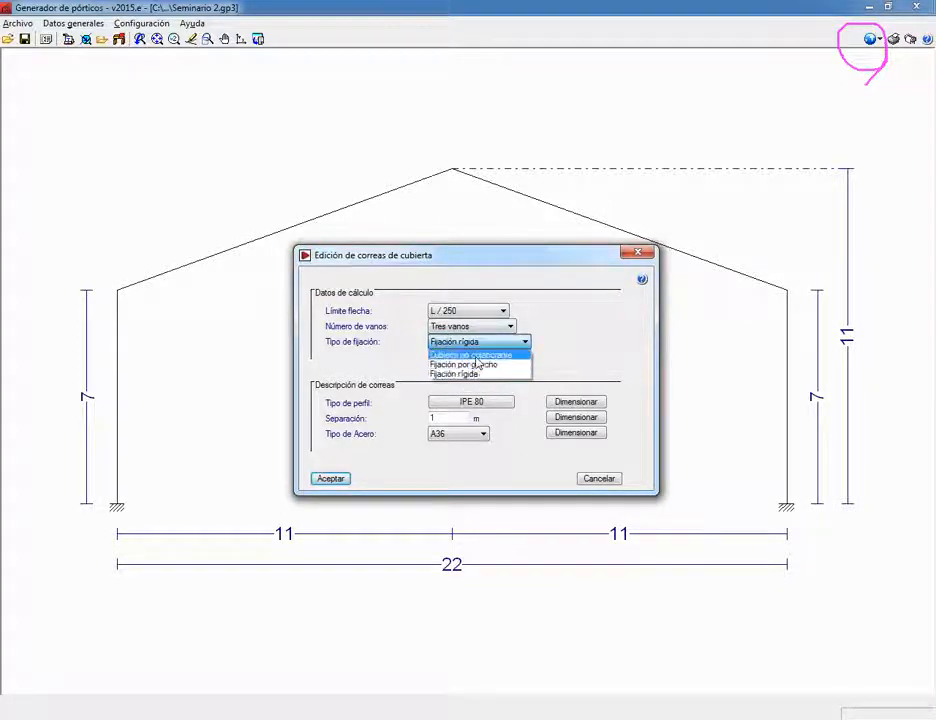
click(644, 281)
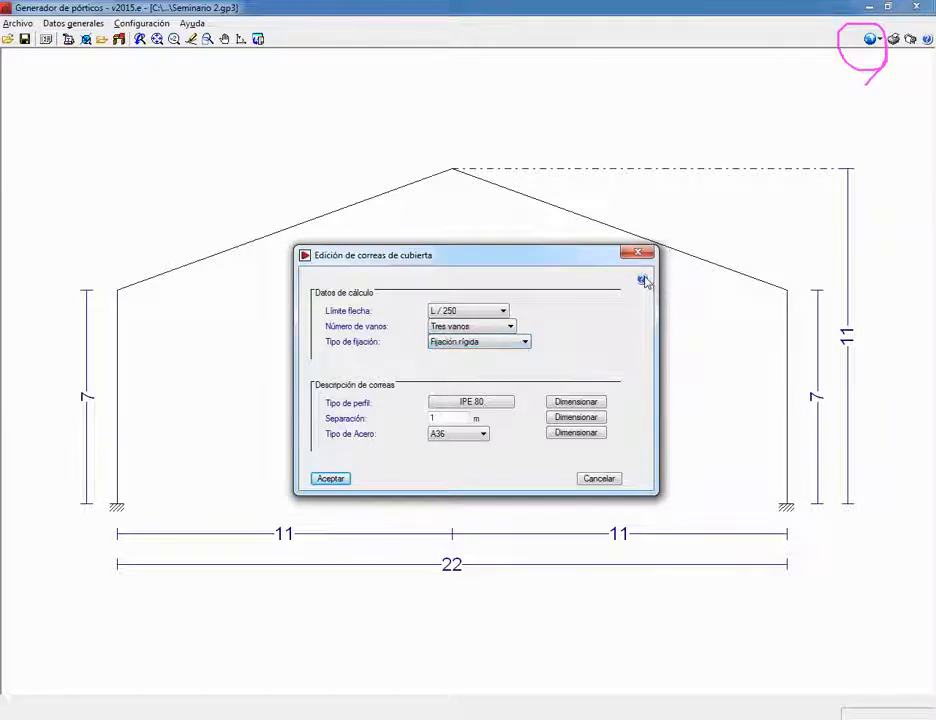
click(643, 280)
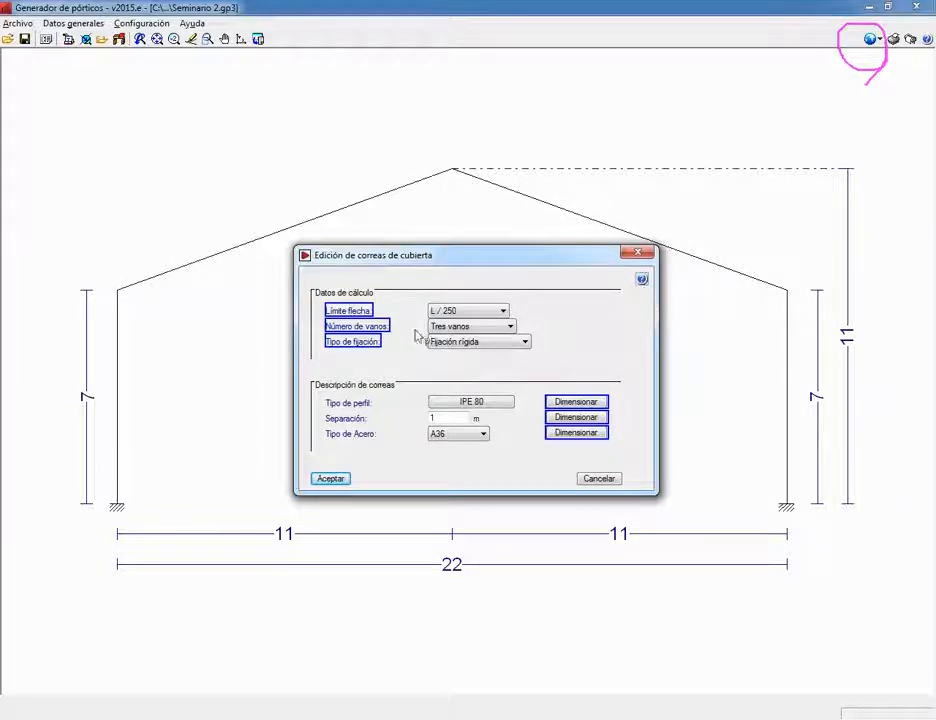
click(362, 342)
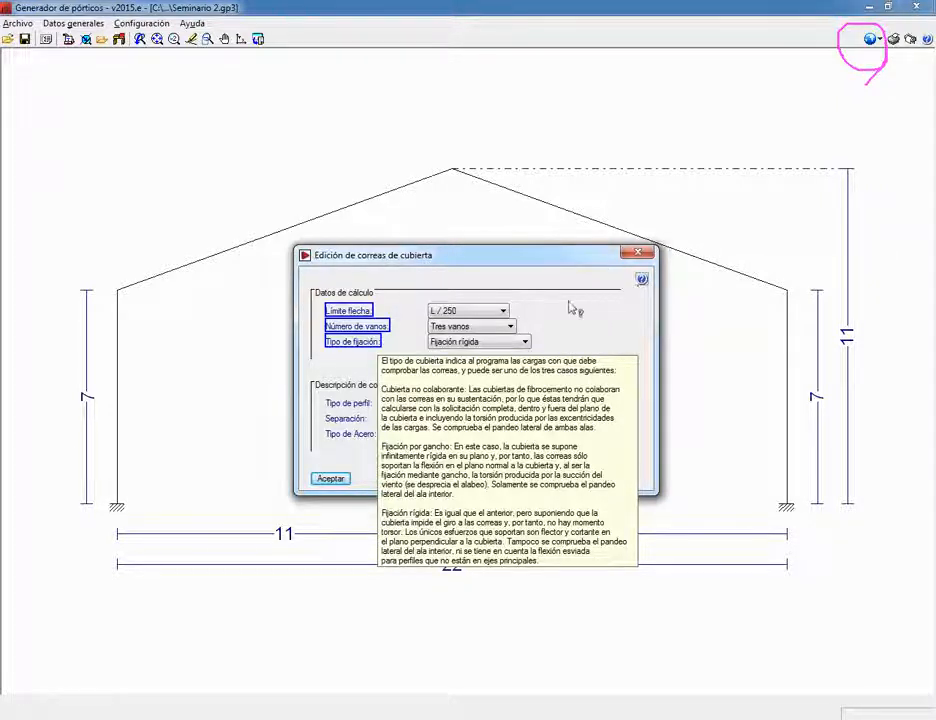
click(525, 346)
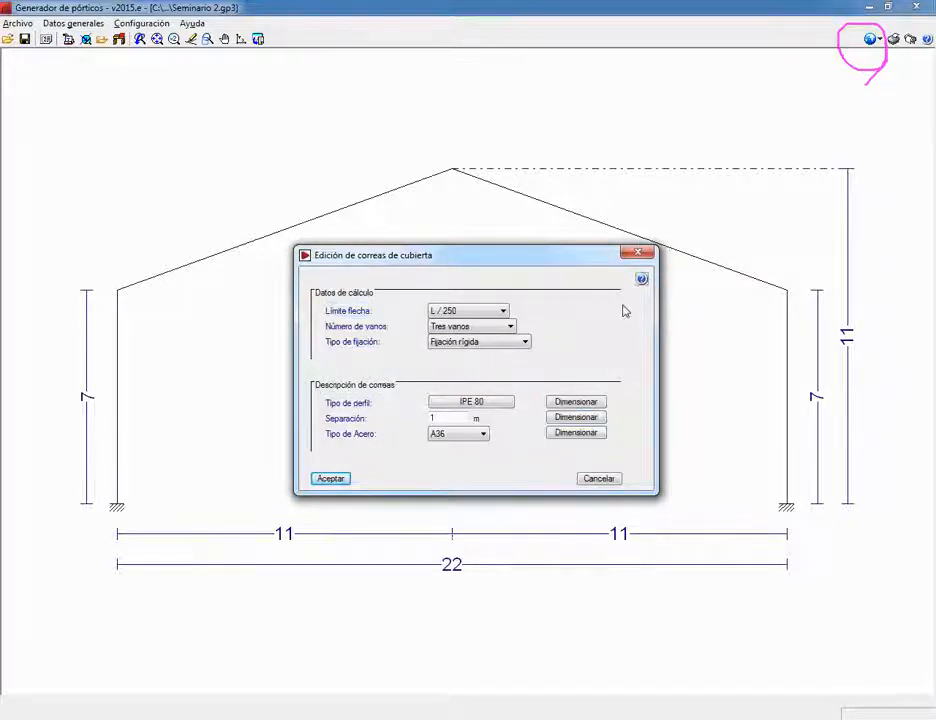
Step: Bring up the roof purlin profile selection, try the HEA rolled series and examine the list of profile series
click(506, 403)
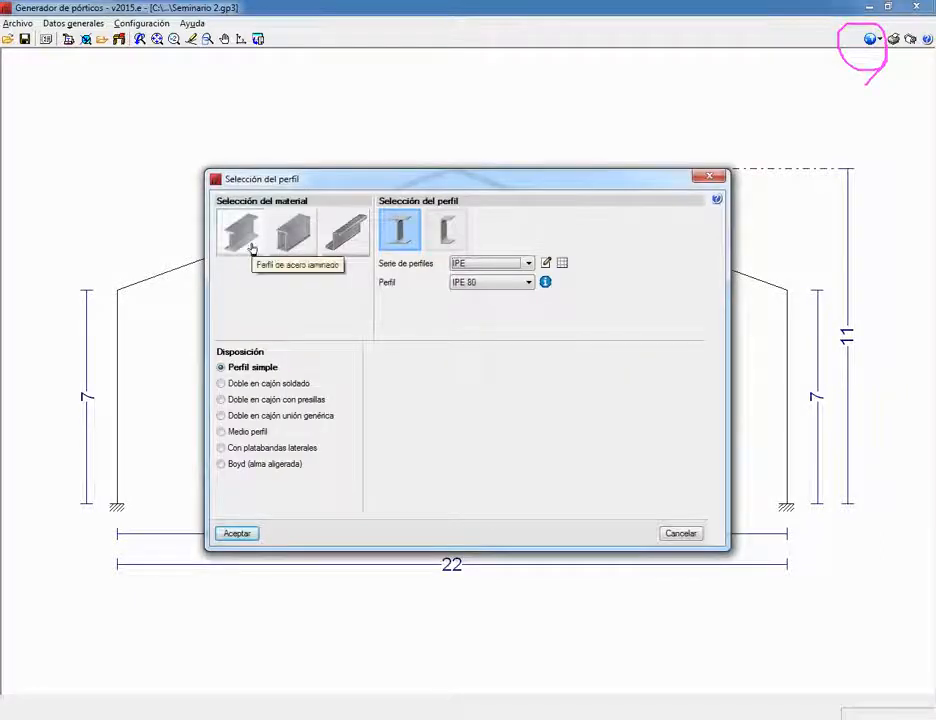
click(528, 263)
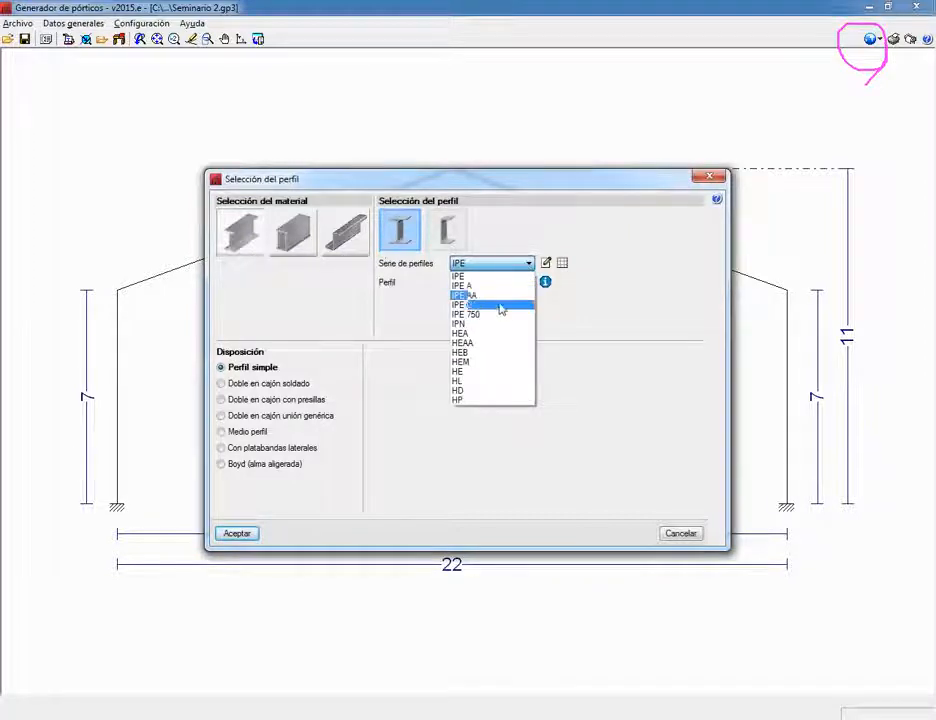
click(505, 334)
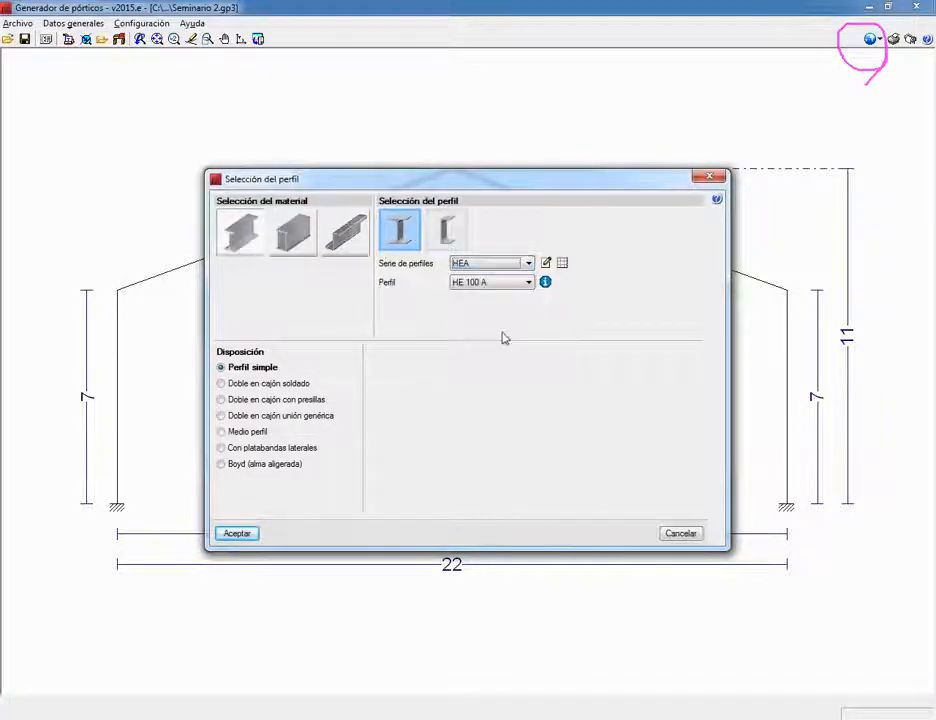
click(562, 263)
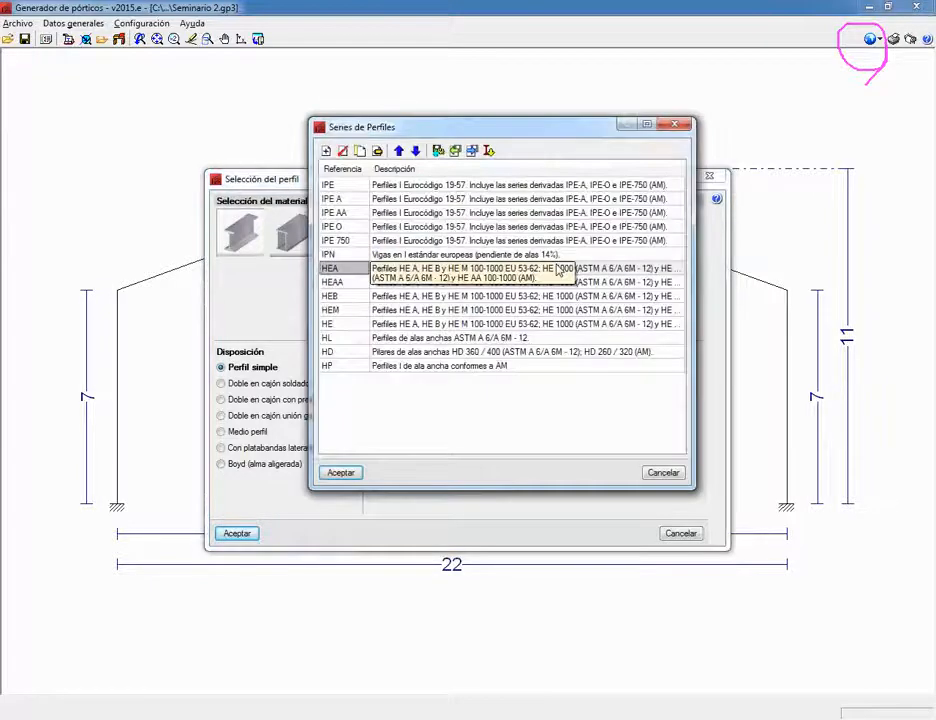
click(662, 472)
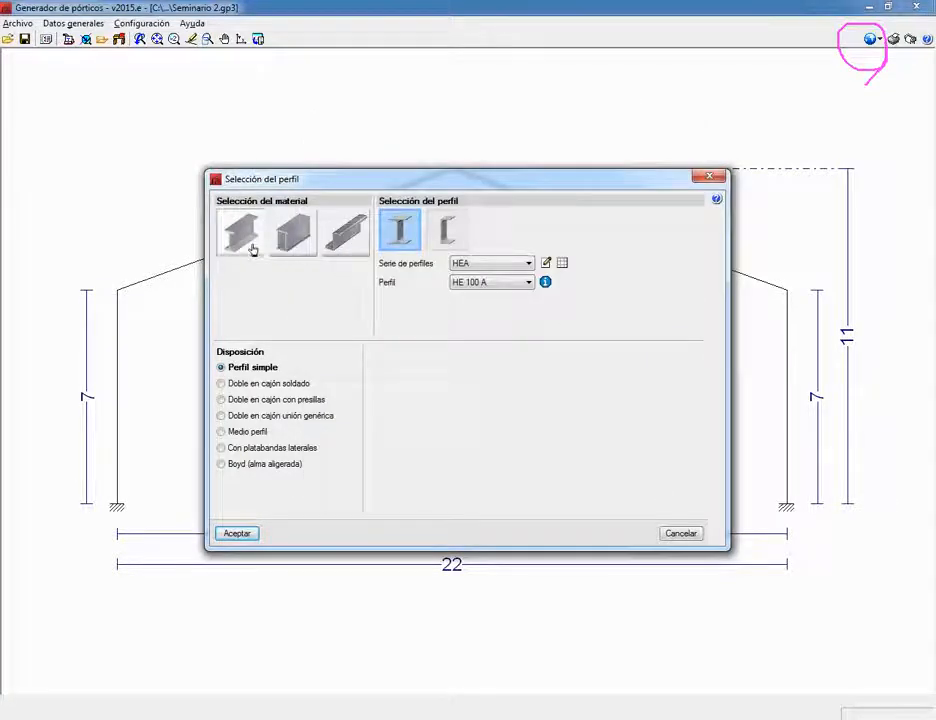
Step: Choose the cold-formed stiffened Z profile ZF-120x2.5 for the roof purlins and accept it
click(346, 242)
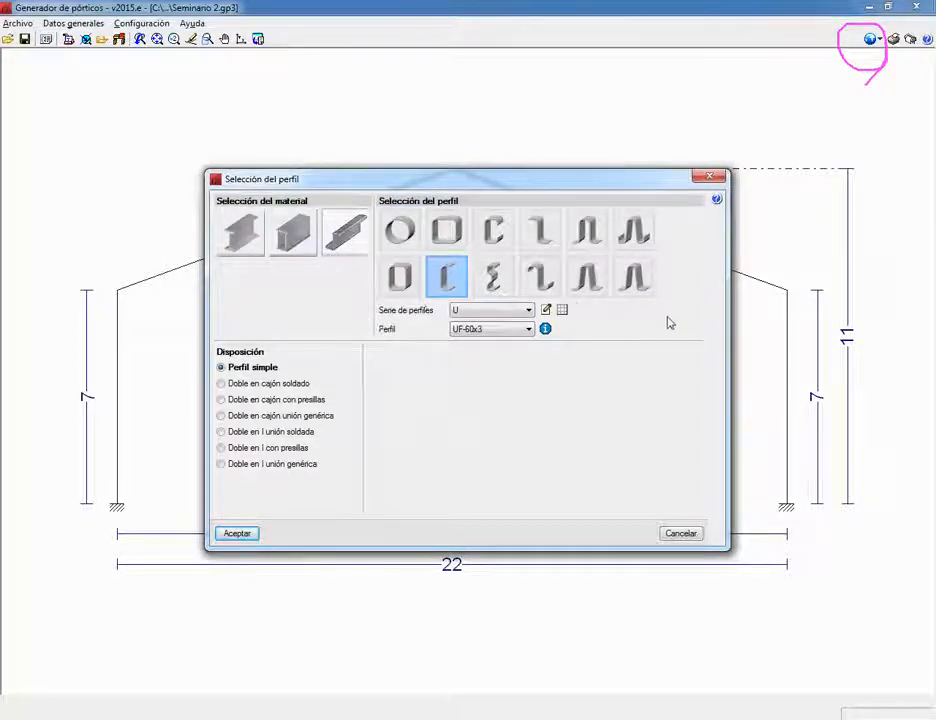
click(542, 279)
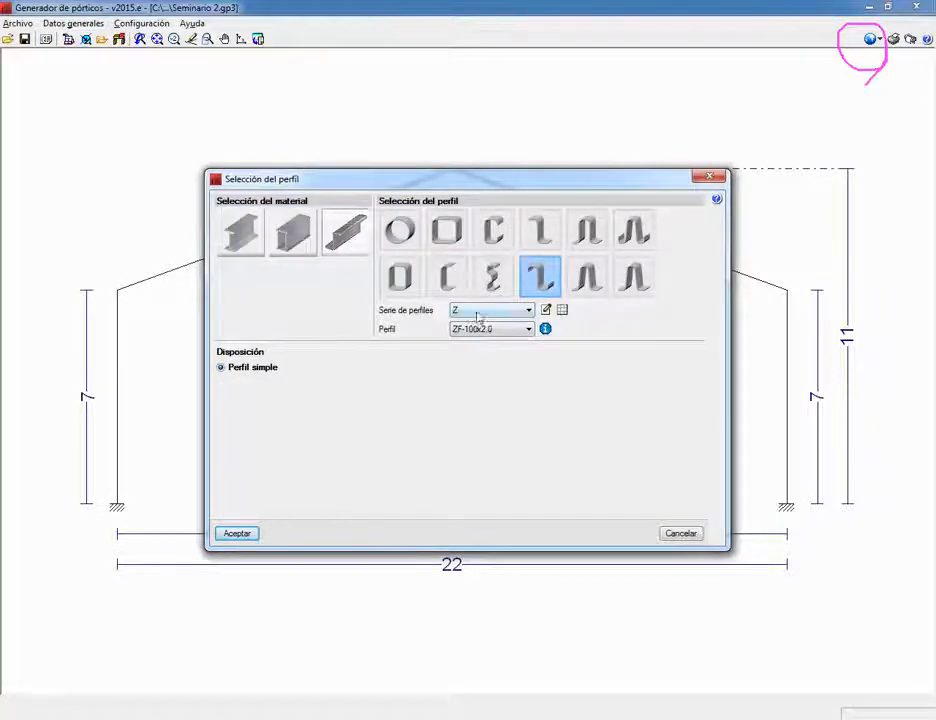
click(529, 329)
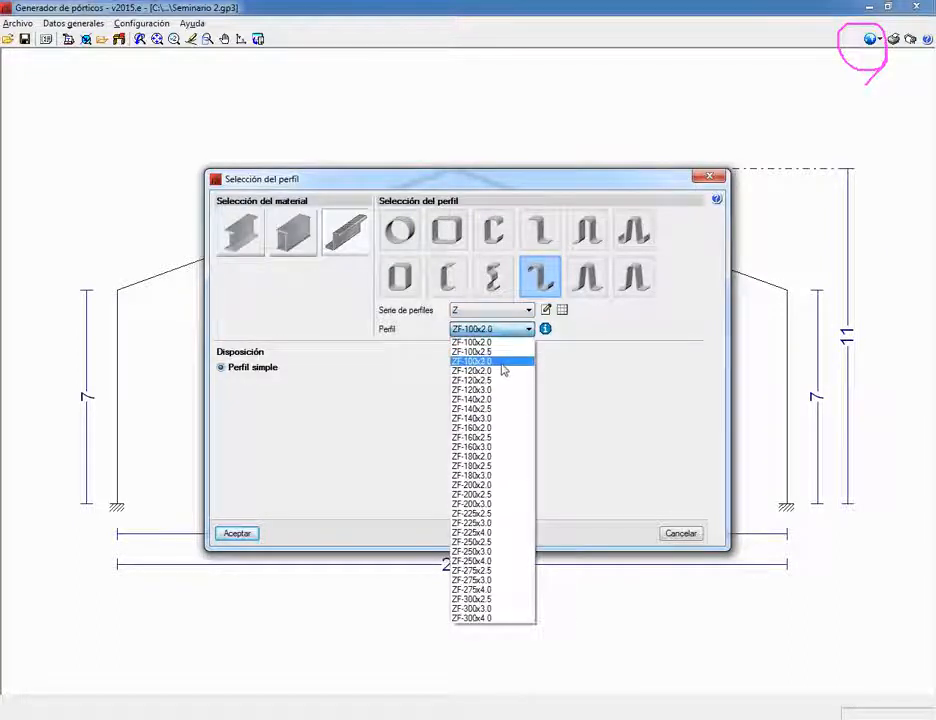
click(502, 380)
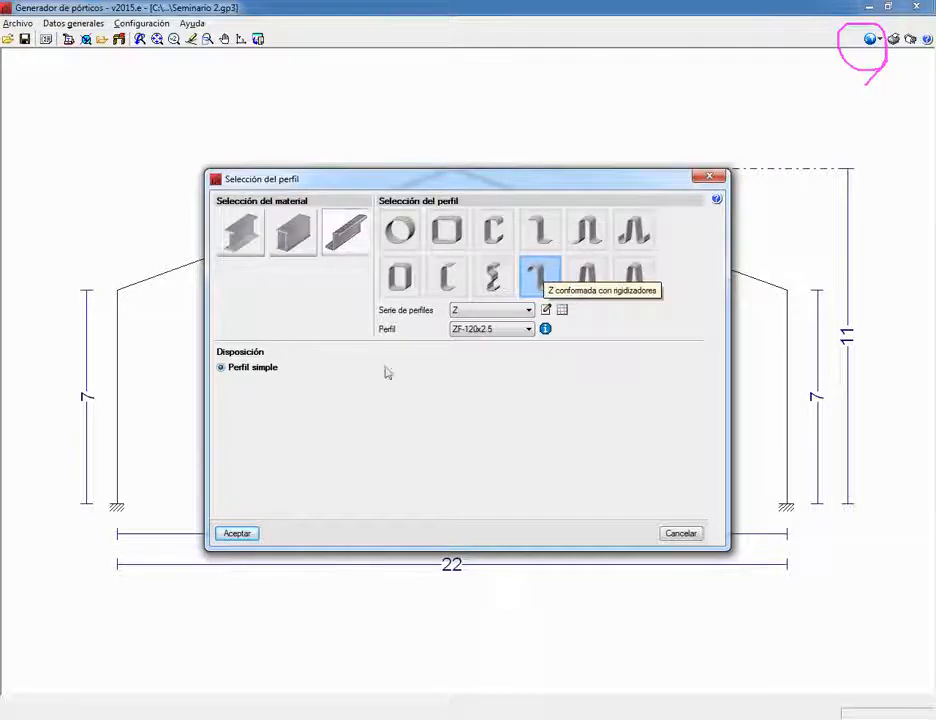
click(240, 533)
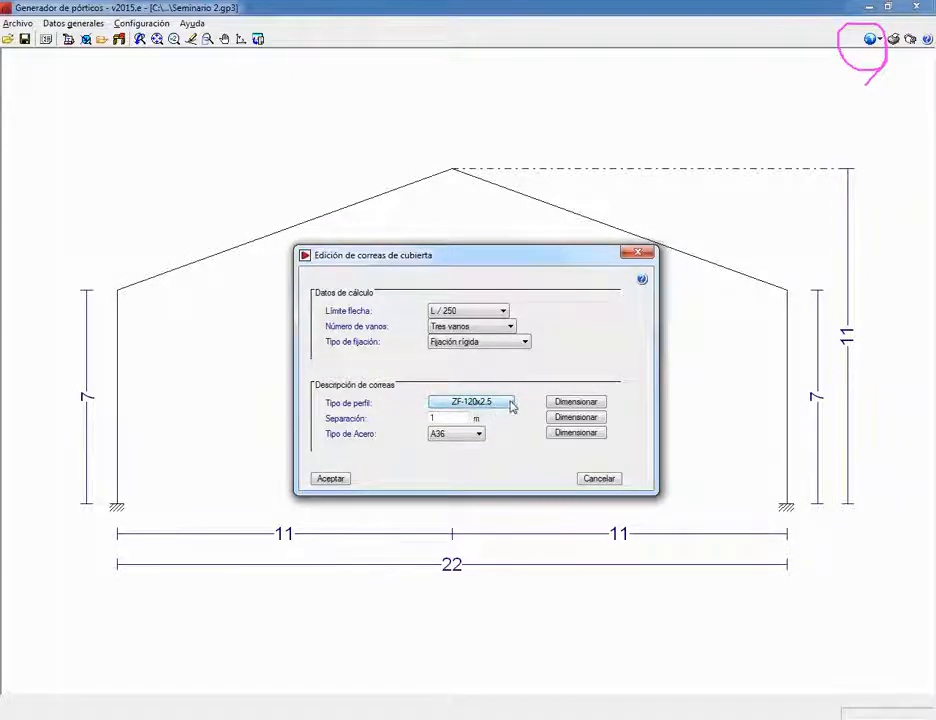
Step: Look over the available ZF profiles in the roof purlin profile selection and leave the selection without changing it
drag(445, 418, 416, 420)
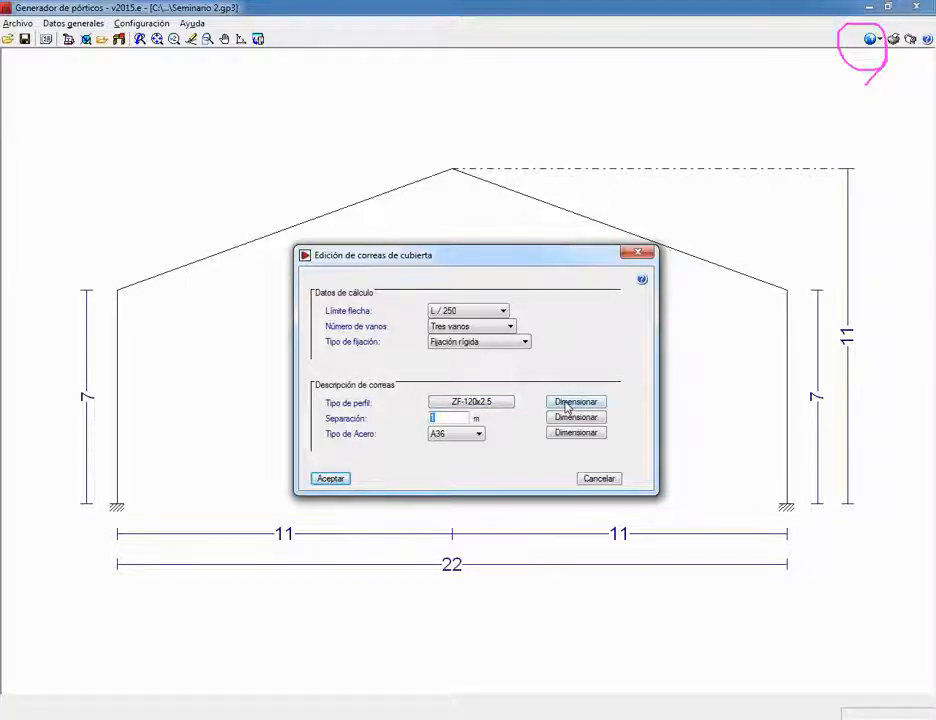
click(486, 402)
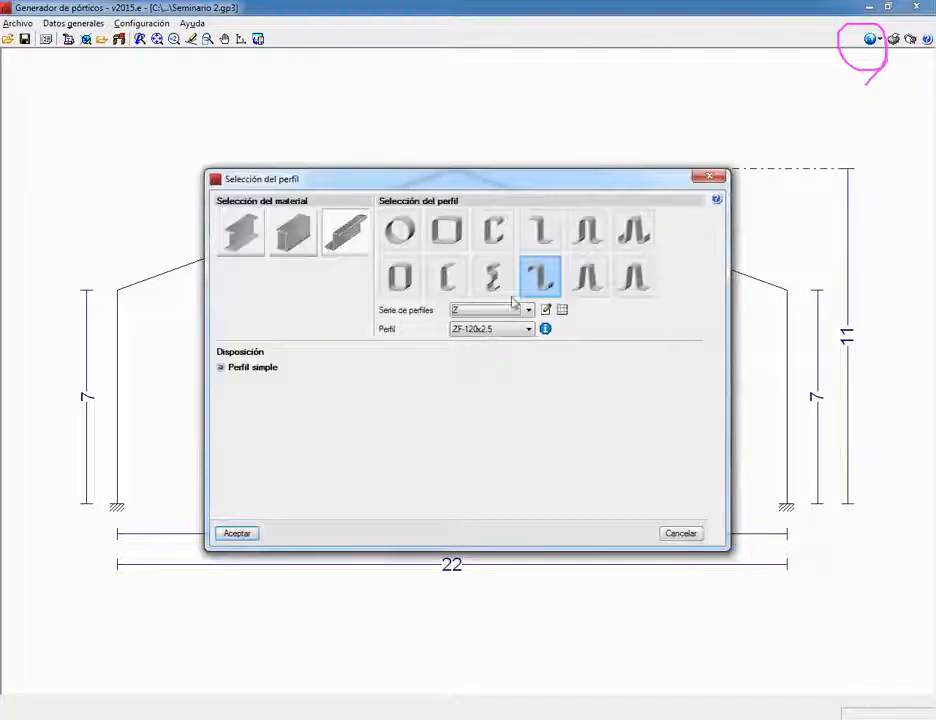
click(522, 329)
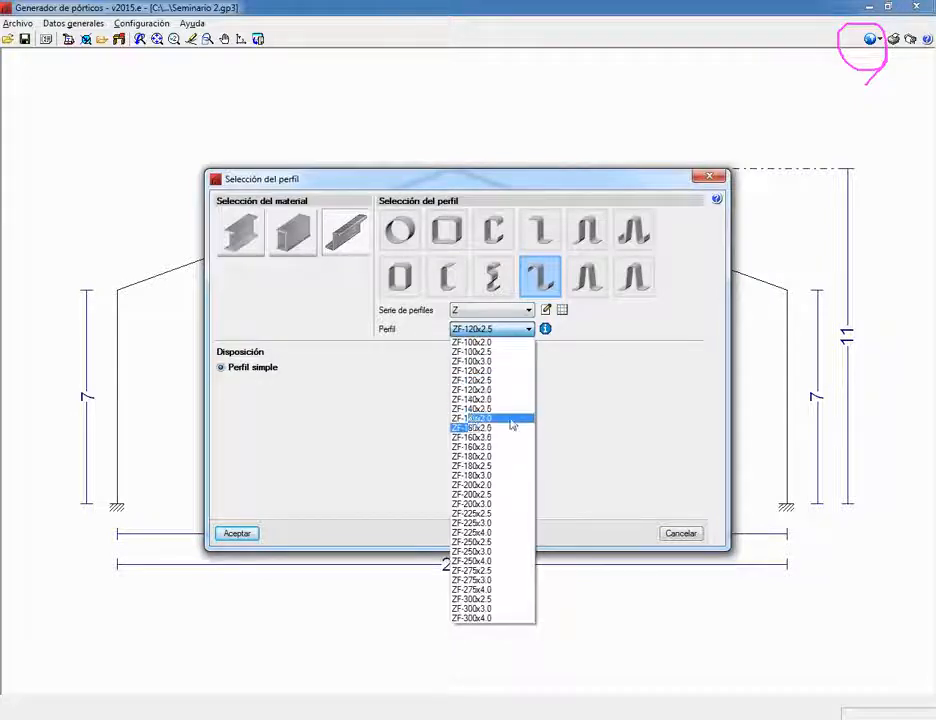
click(681, 537)
click(681, 536)
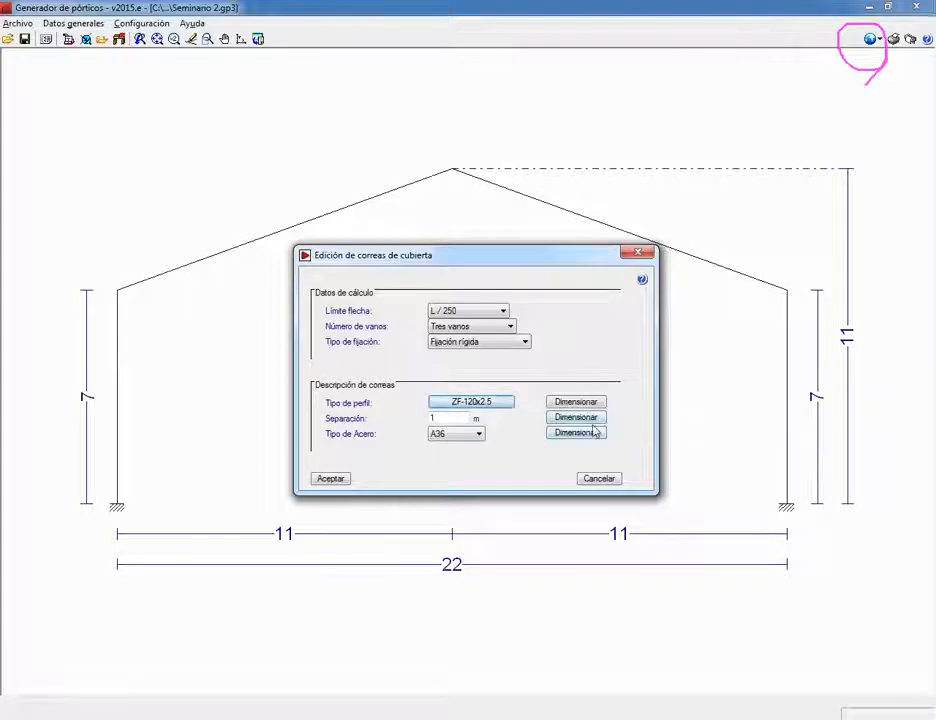
Step: Consult the help on the roof purlin dialog's Dimensionar options, reading the explanation for sizing by steel type
click(642, 280)
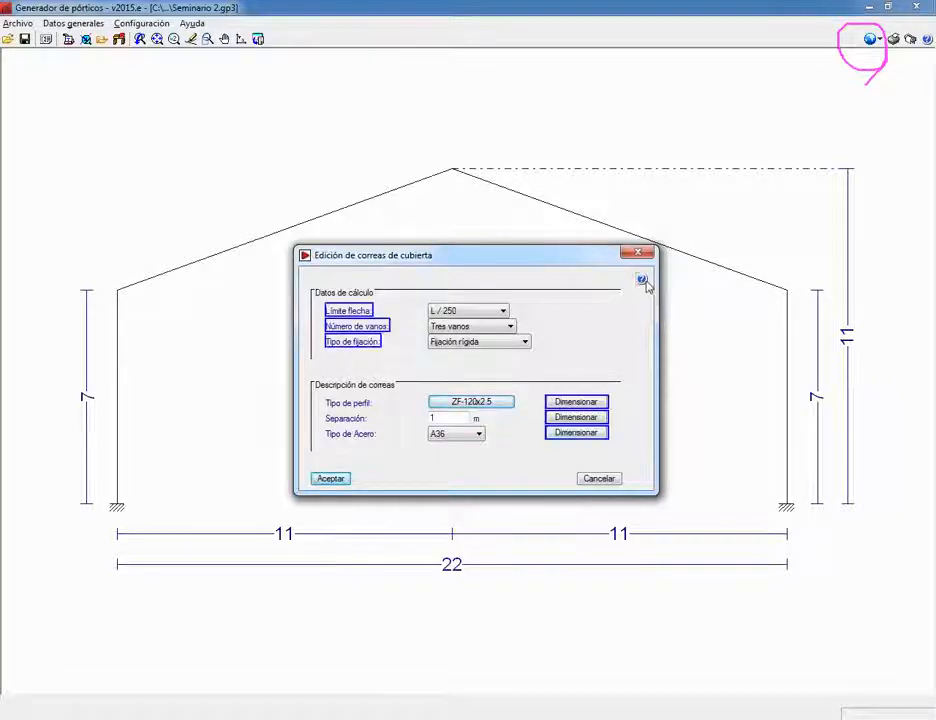
click(608, 444)
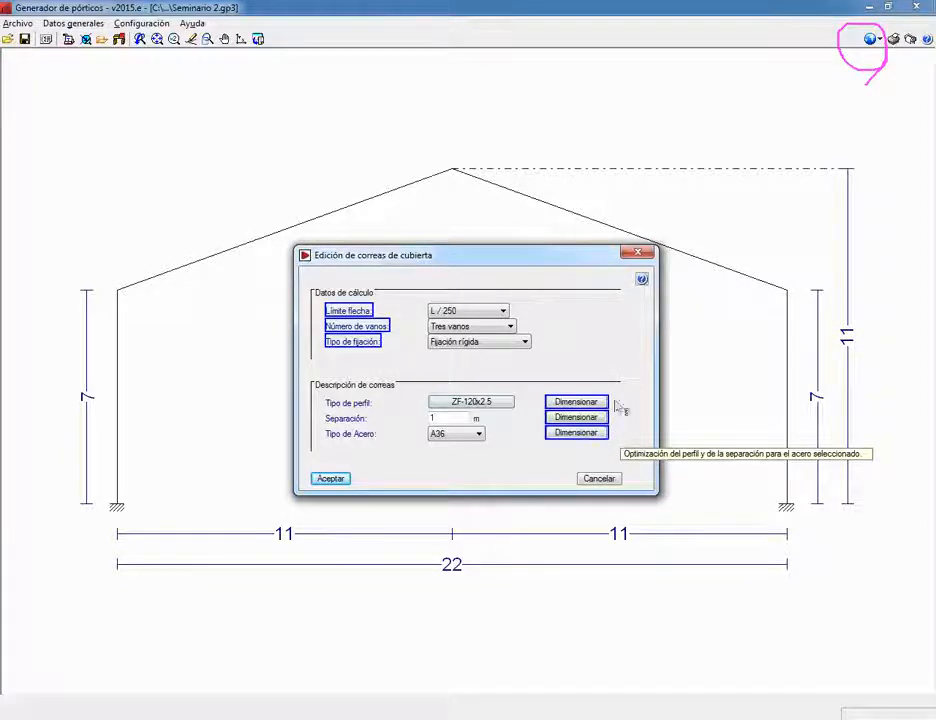
click(642, 279)
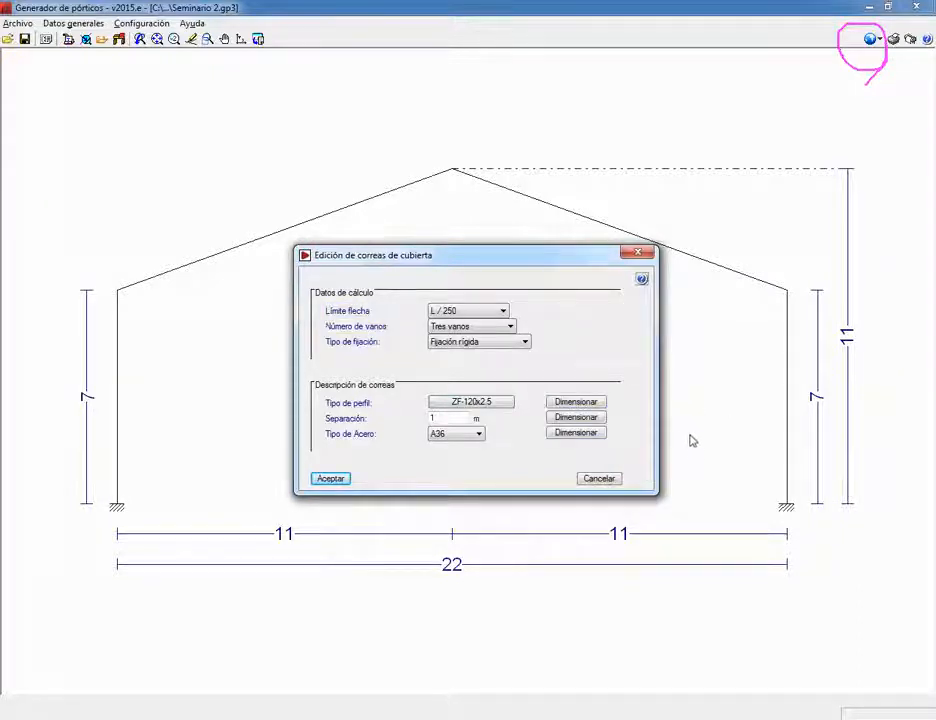
Step: Try to size the roof purlin profile automatically, ignoring the repeated safety-check errors, and exit the program
click(574, 403)
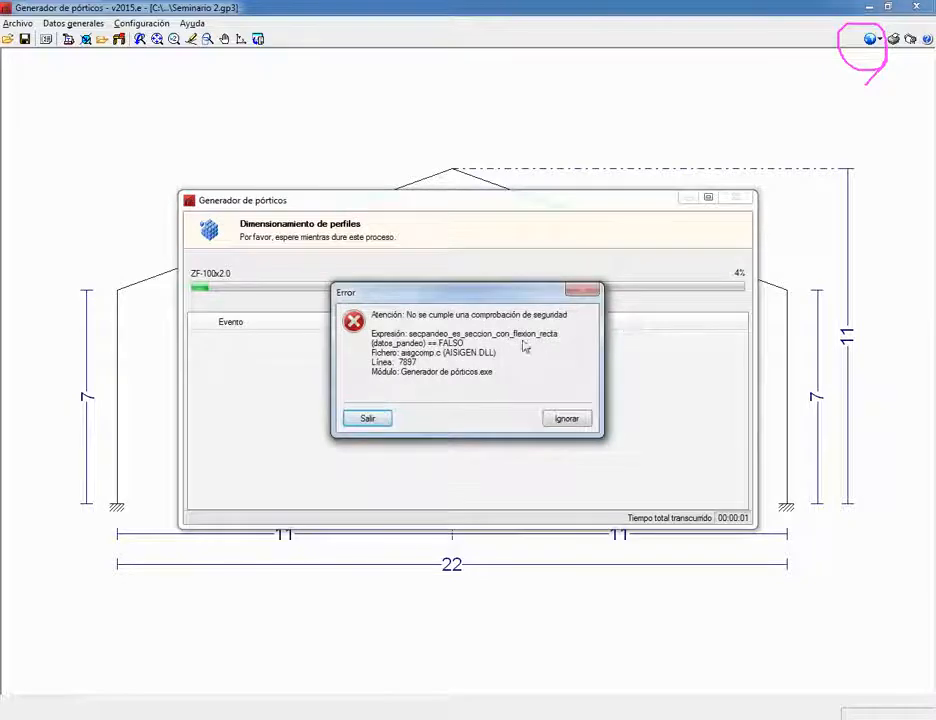
click(575, 425)
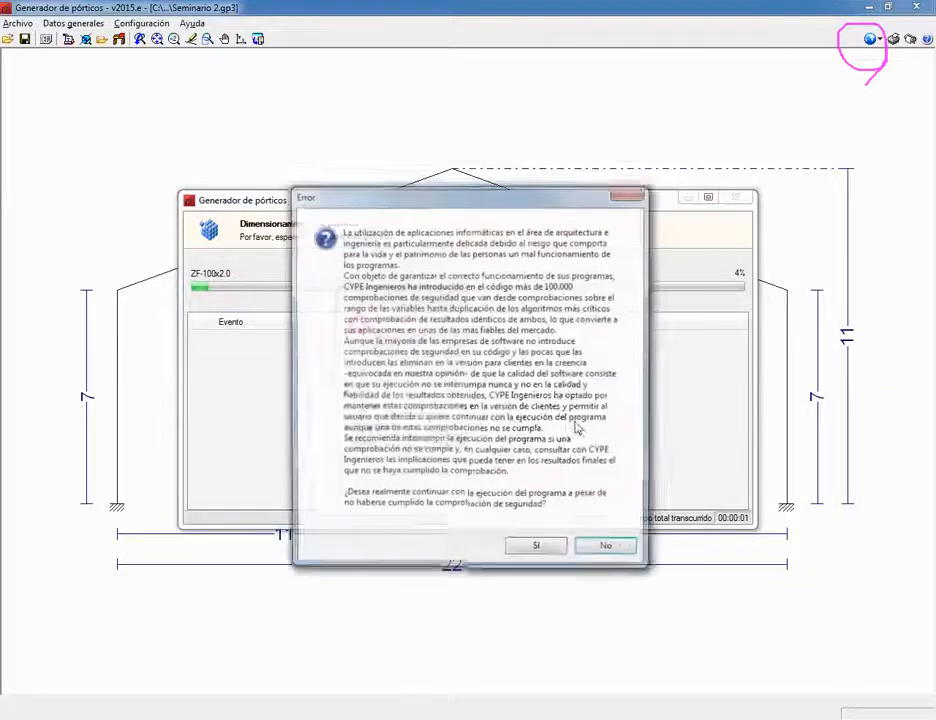
click(550, 543)
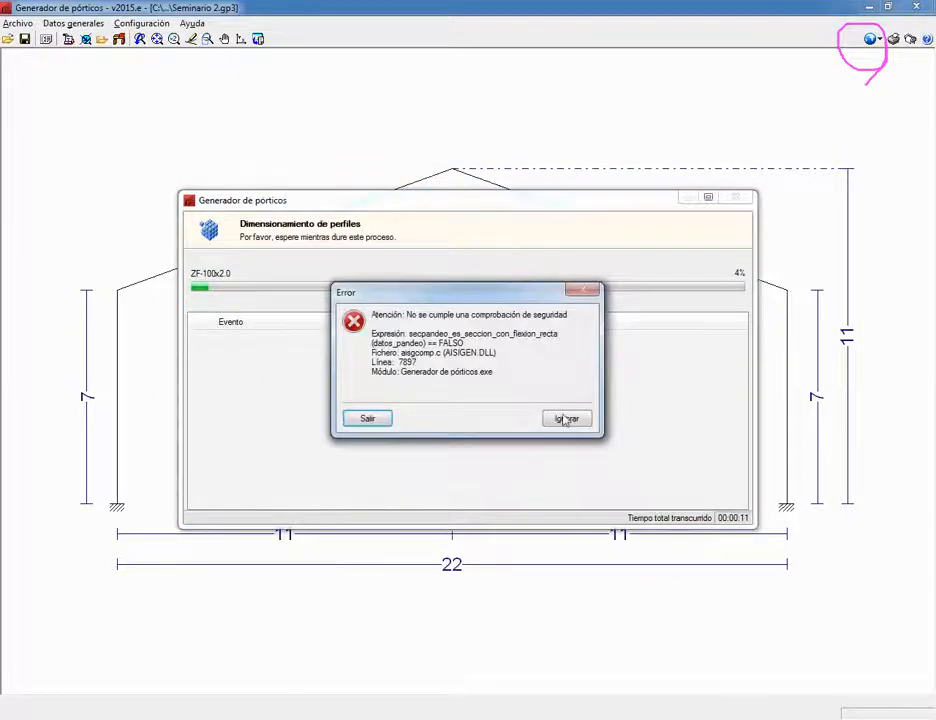
click(567, 418)
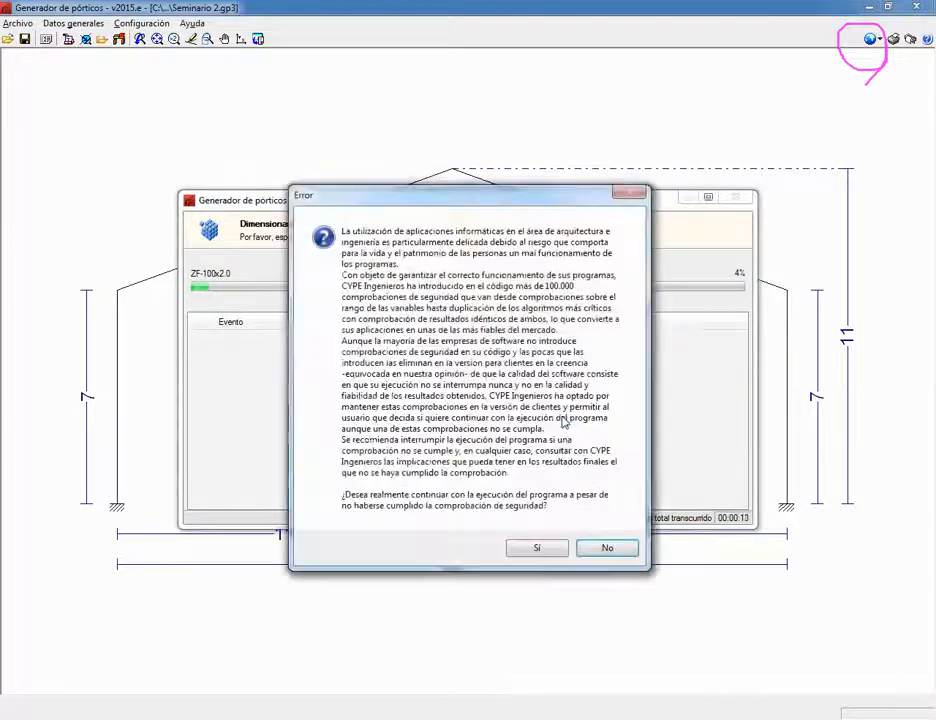
click(537, 548)
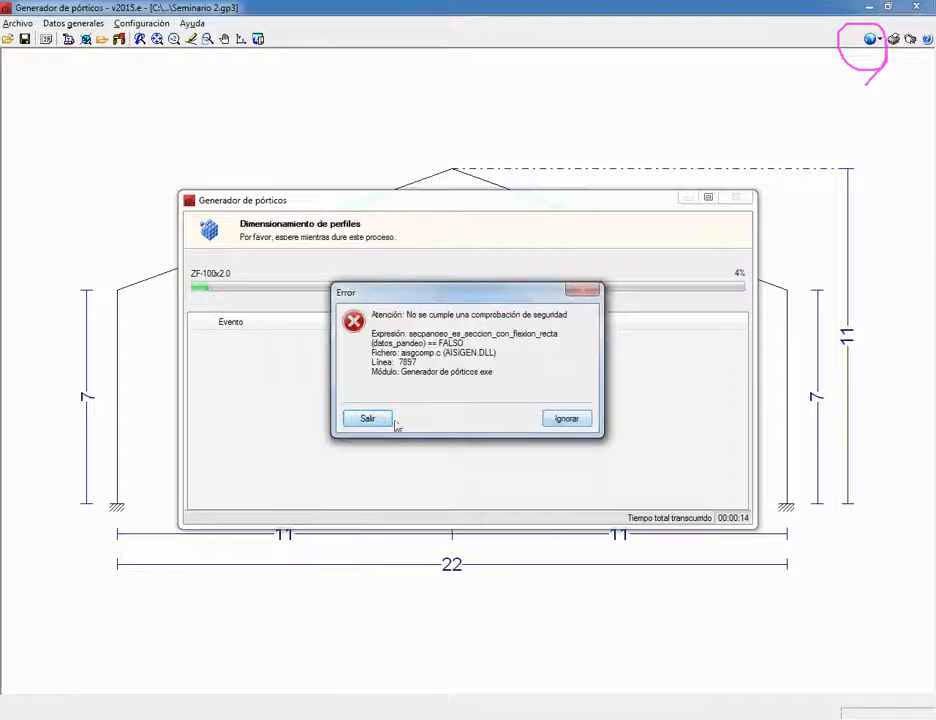
click(565, 419)
click(539, 547)
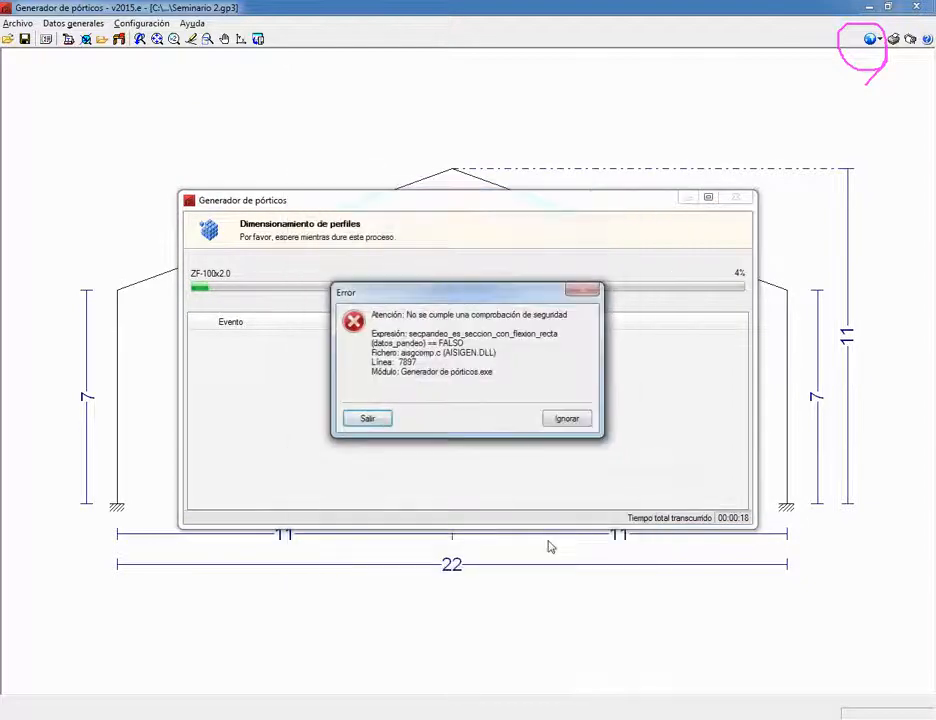
click(563, 419)
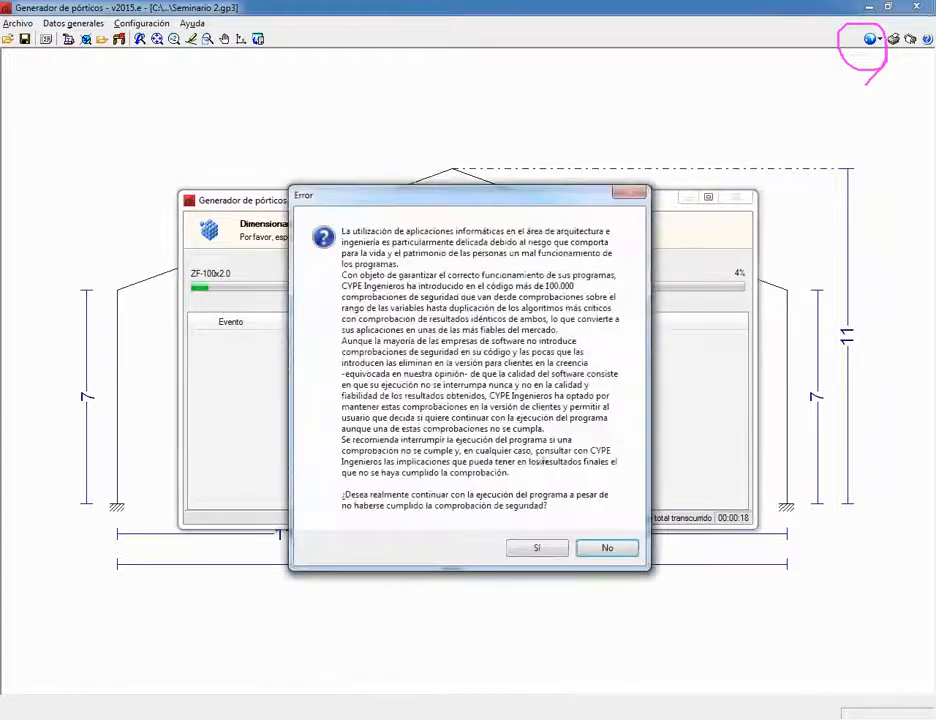
click(538, 547)
drag(458, 292, 512, 294)
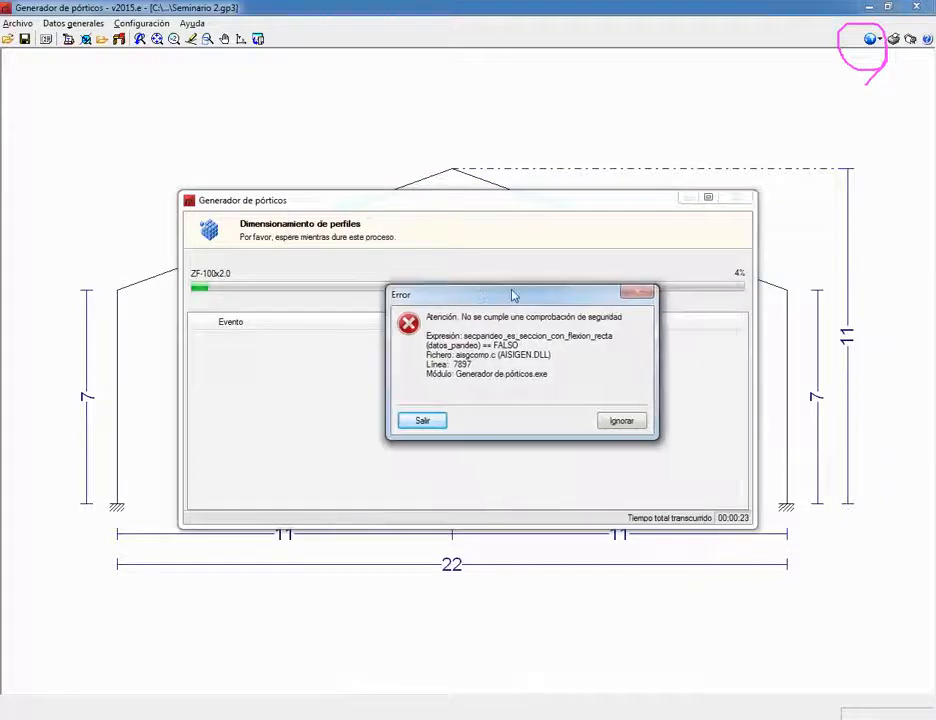
click(440, 424)
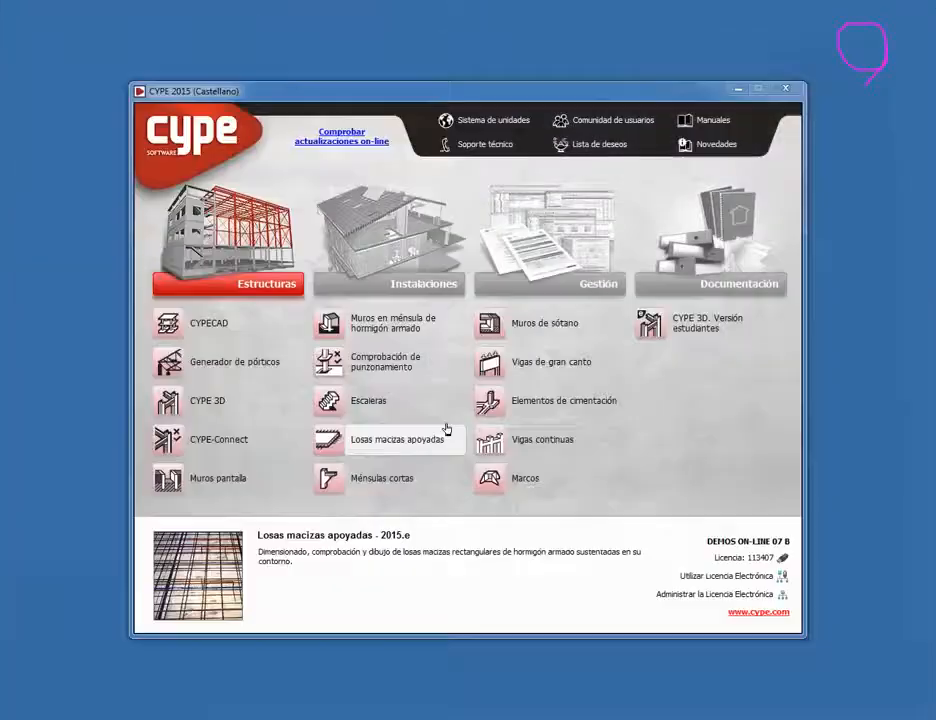
Step: Relaunch Generador de pórticos from the CYPE 2015 launcher and open the existing job nuevo
click(223, 365)
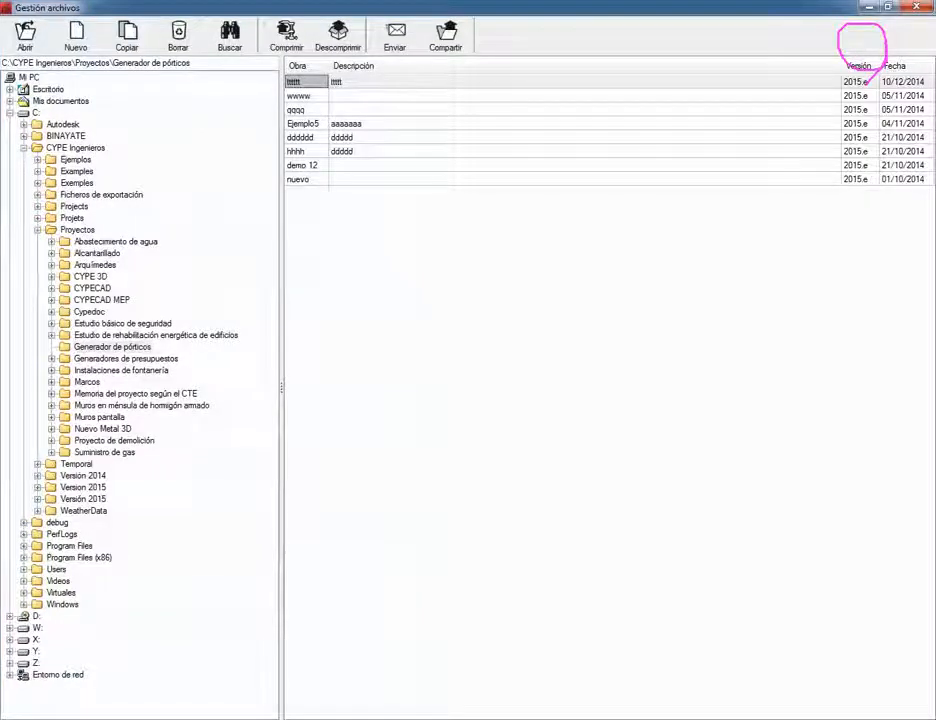
click(304, 180)
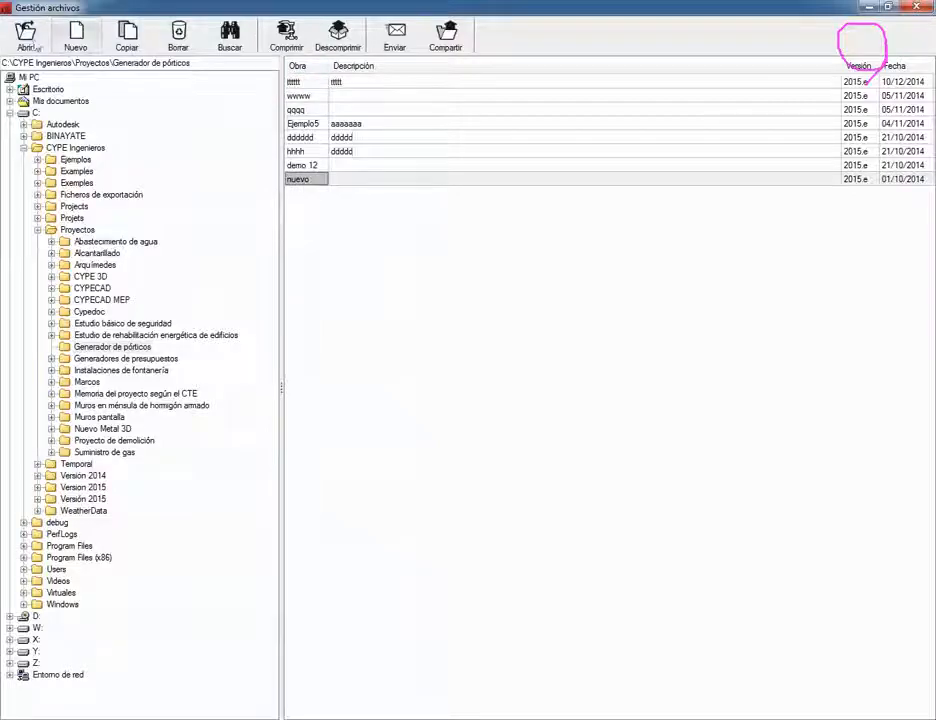
click(27, 40)
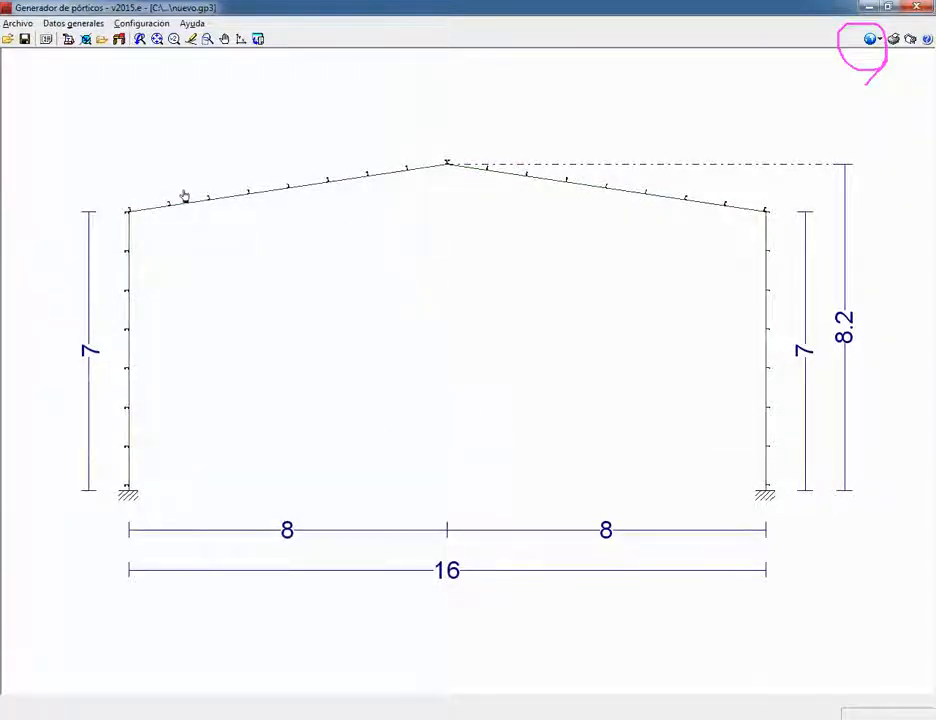
Step: Bring up the profile selection for the roof purlins of the job nuevo and keep the rolled C series
click(141, 23)
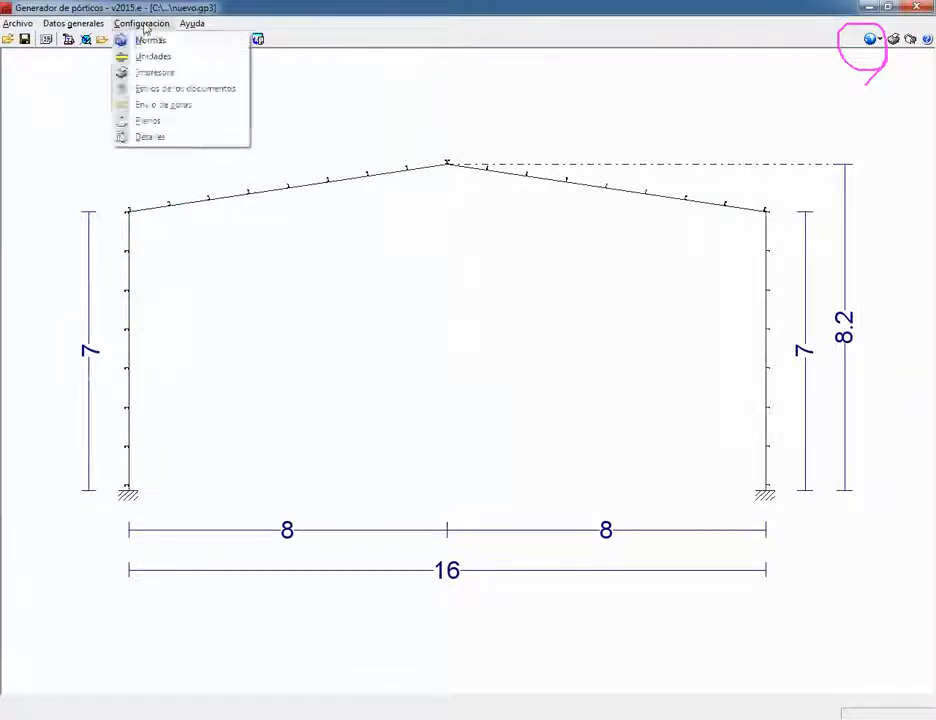
click(87, 24)
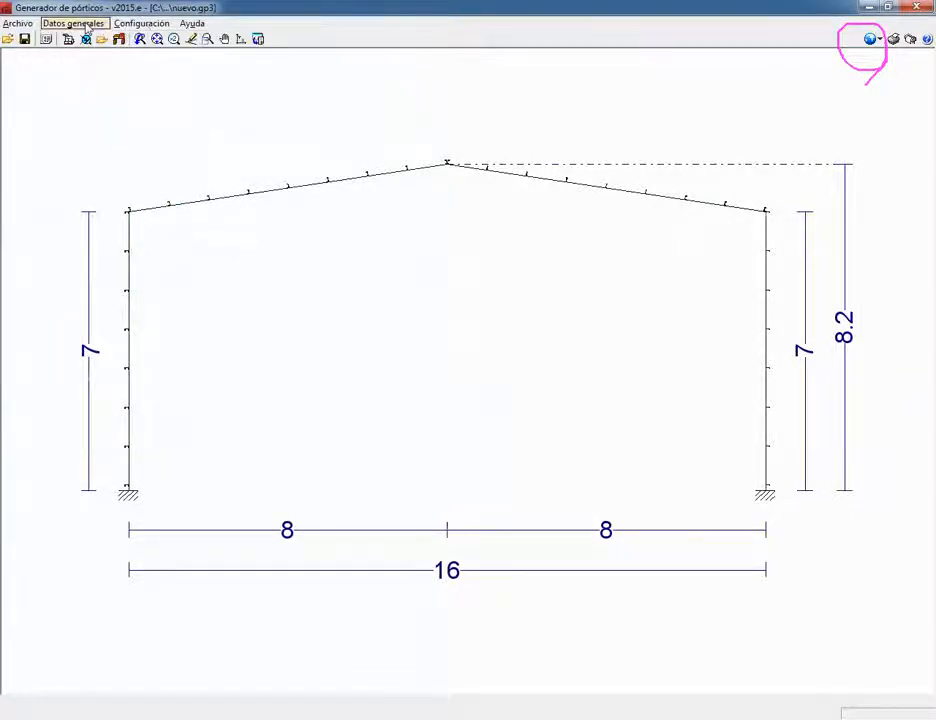
click(73, 23)
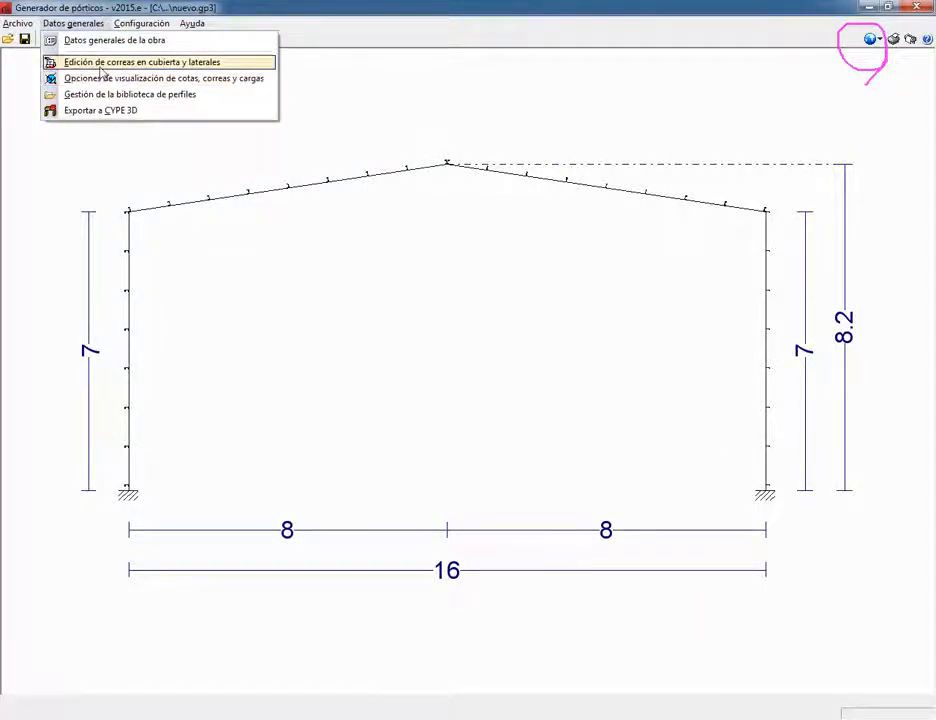
click(98, 63)
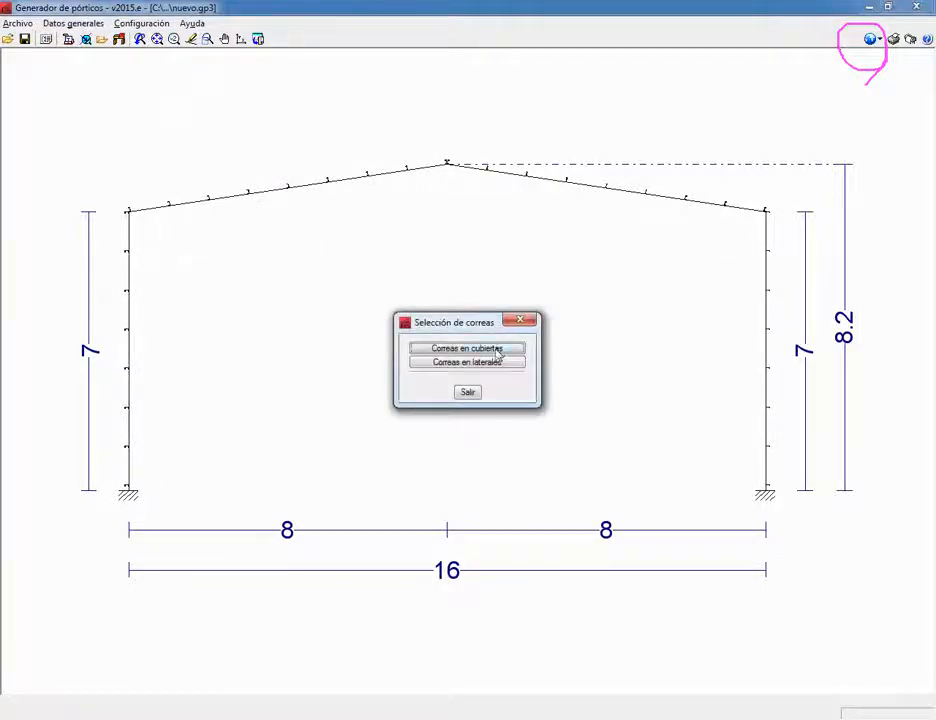
click(497, 349)
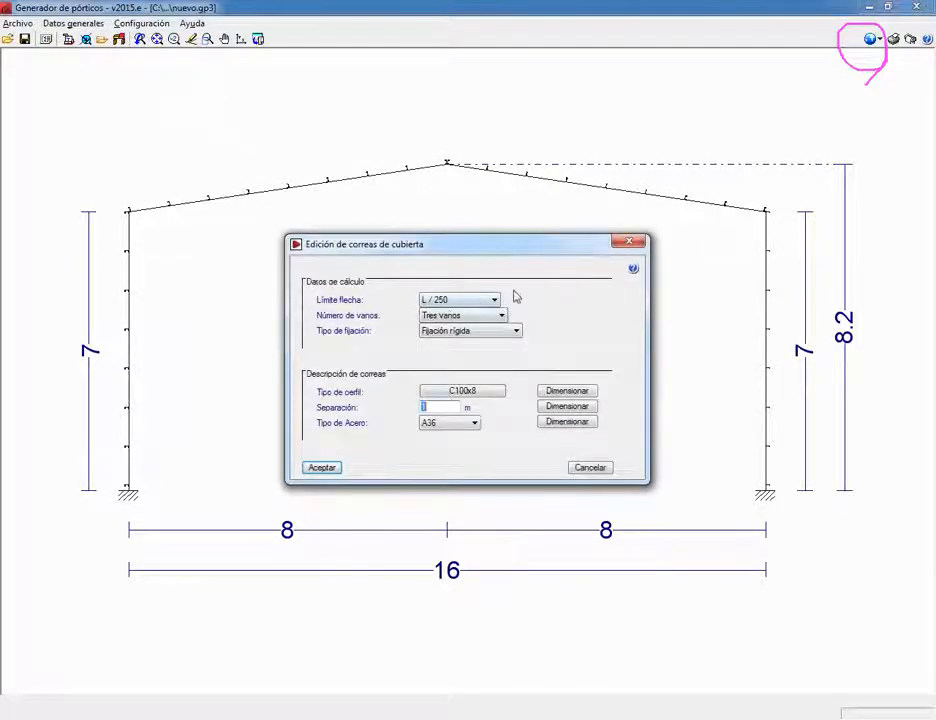
click(460, 394)
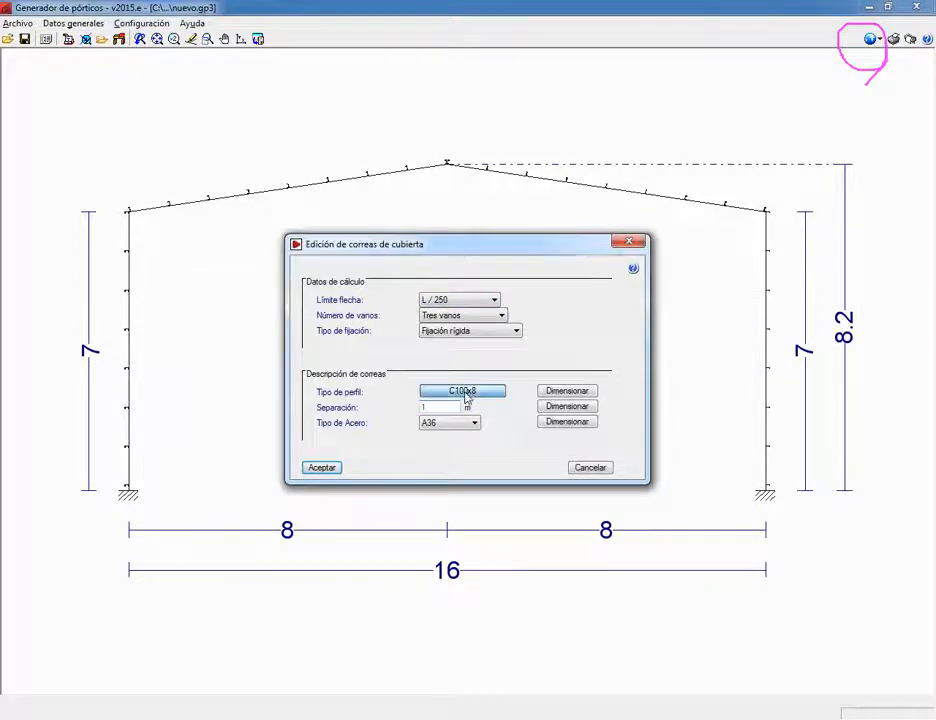
click(527, 279)
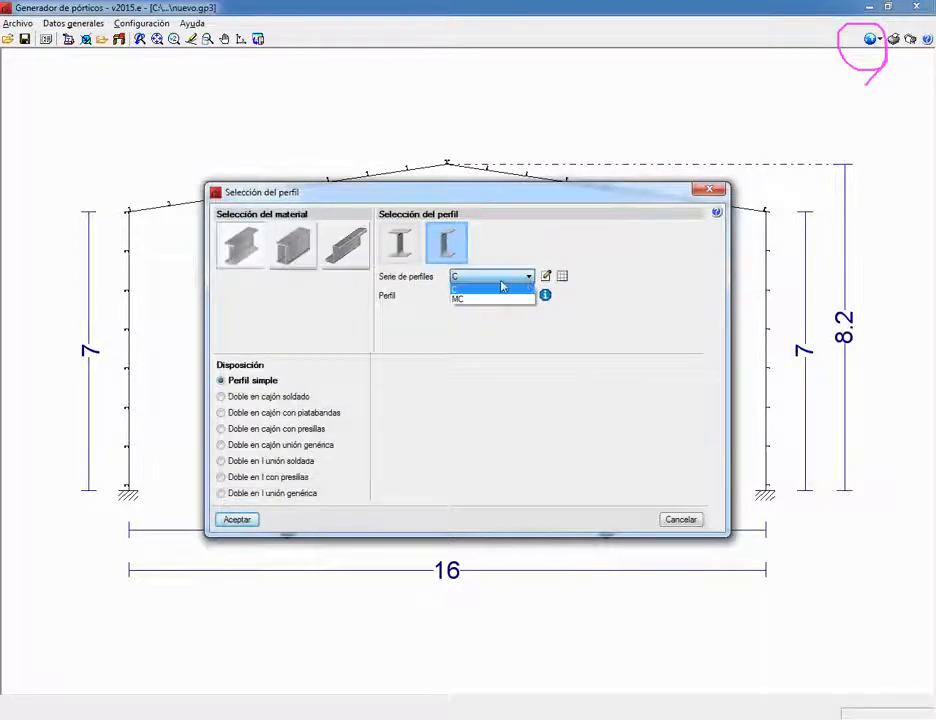
click(526, 277)
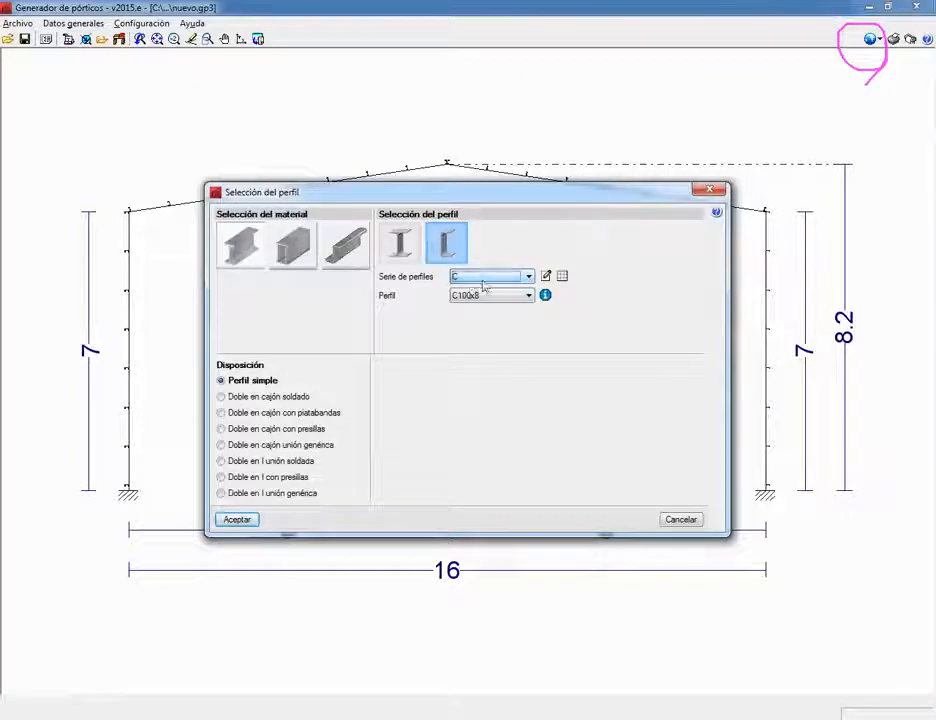
Step: Switch the roof purlins to a cold-formed channel profile and open its series library, viewing and cancelling the new series form
click(357, 262)
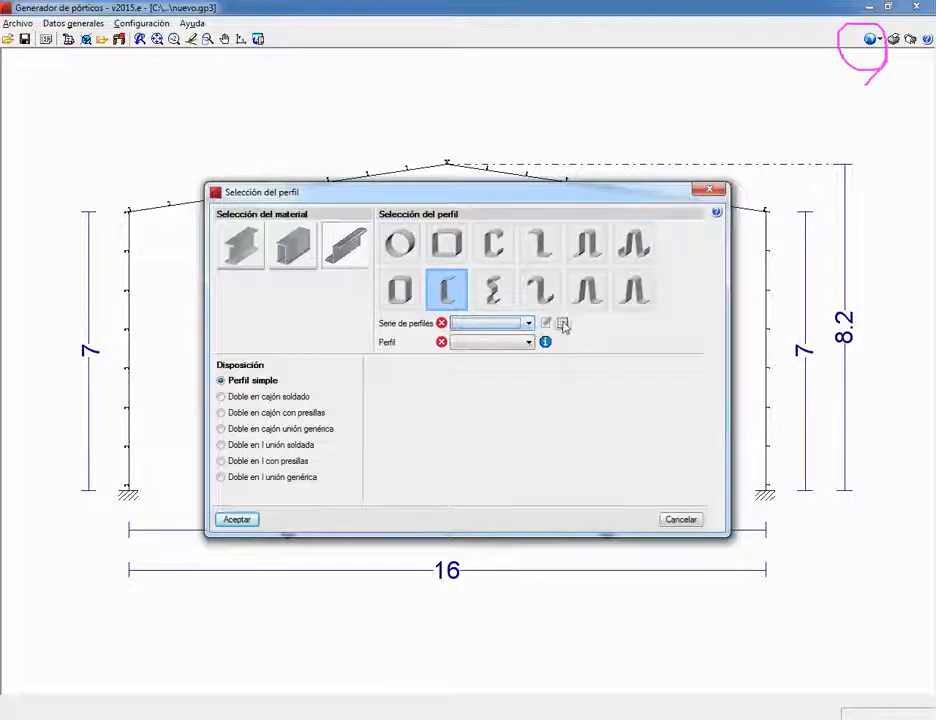
click(563, 324)
click(326, 165)
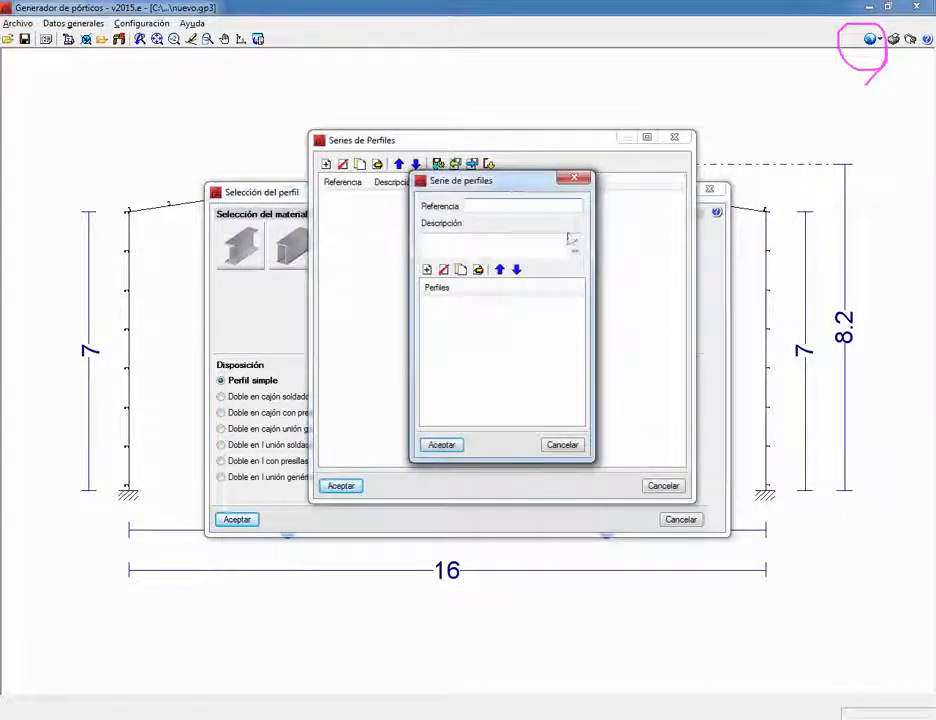
click(568, 447)
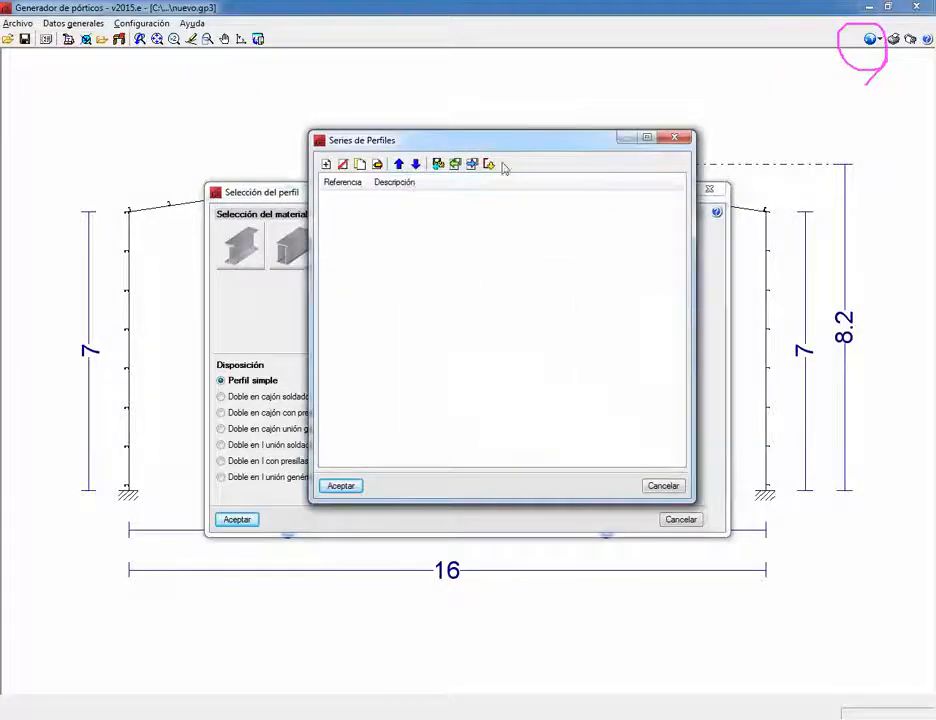
Step: Import the predefined U profile series from TecnoMetal (esp) into the library, and view the series export options without exporting
click(488, 165)
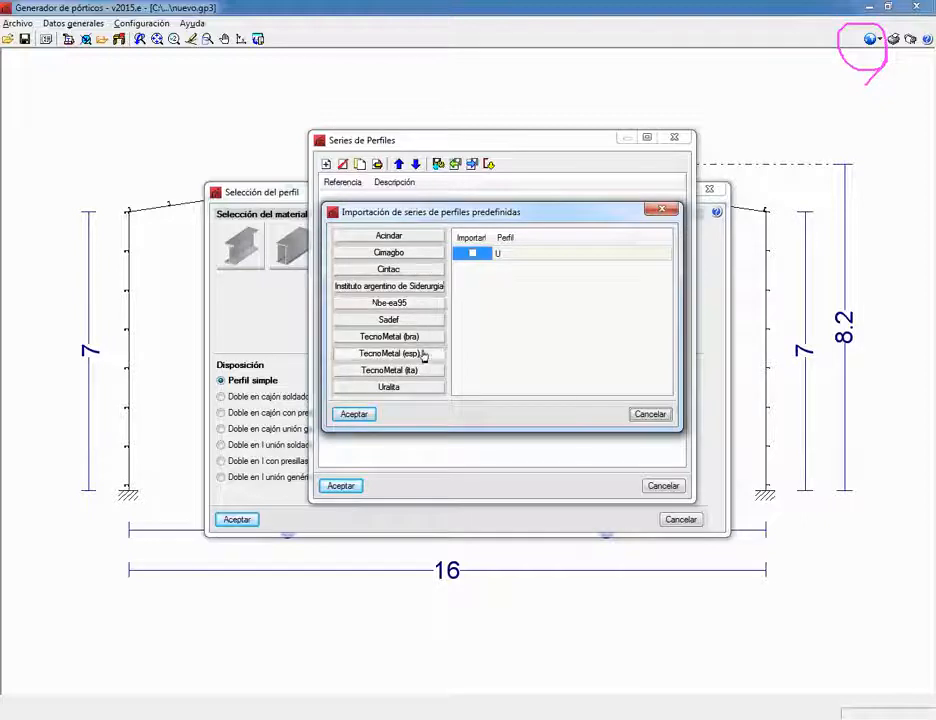
click(468, 254)
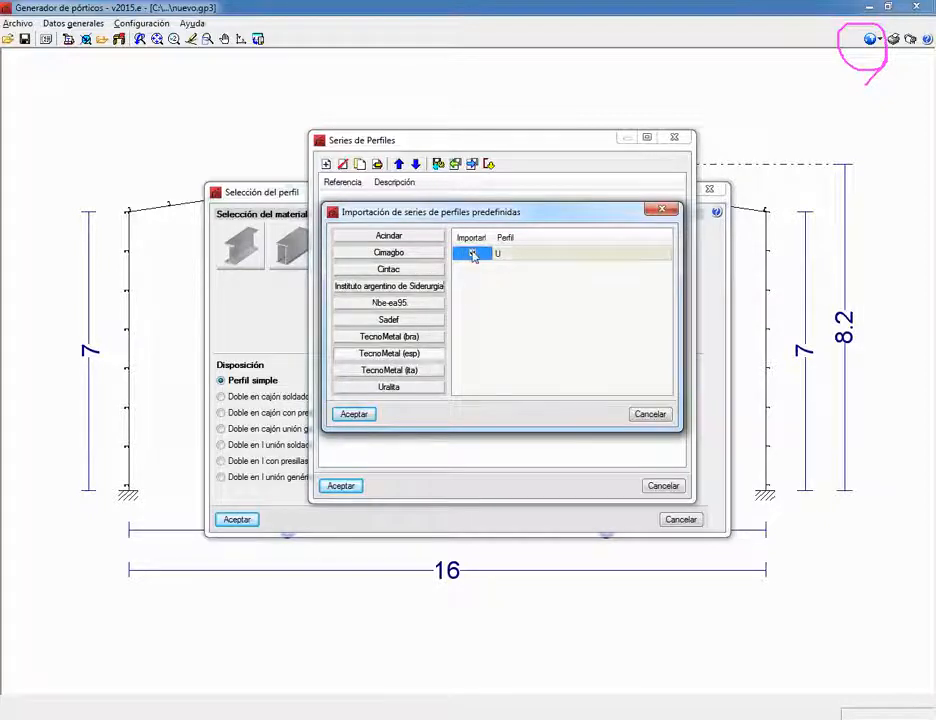
click(355, 415)
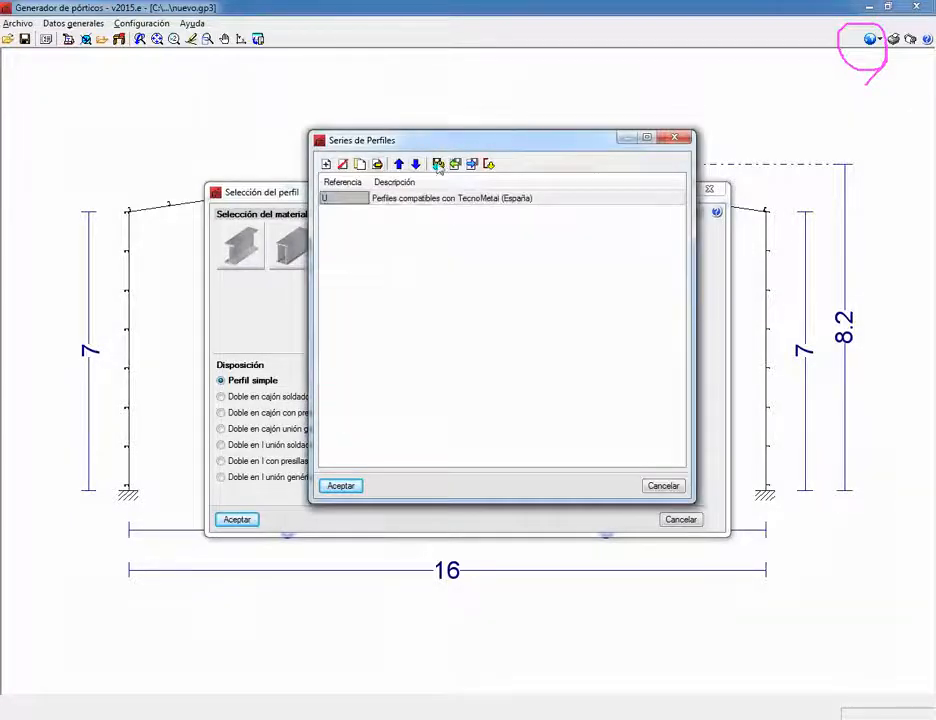
click(474, 165)
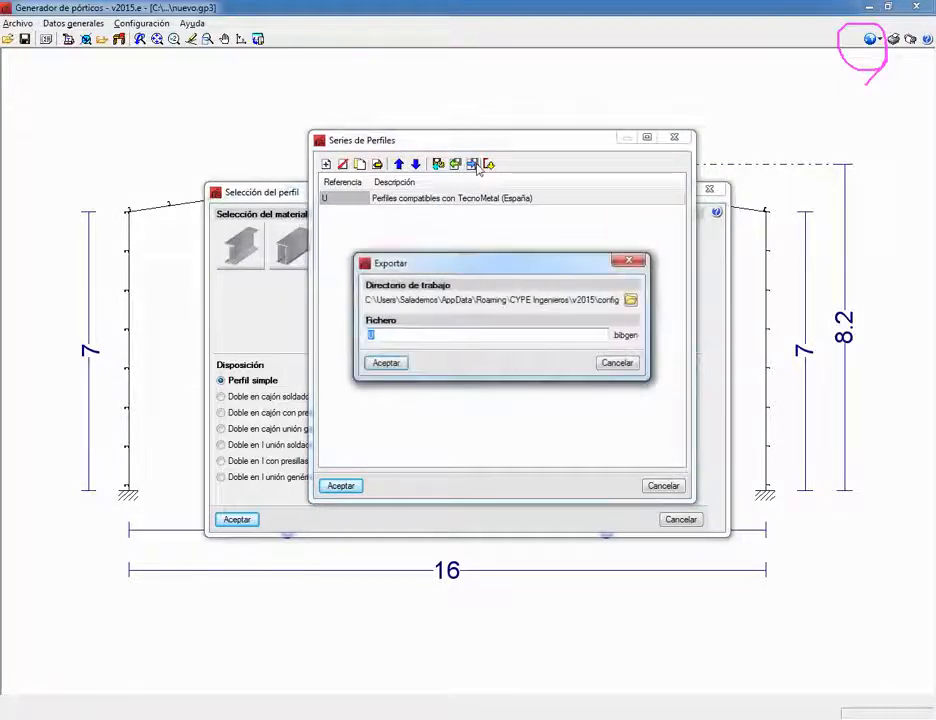
click(625, 362)
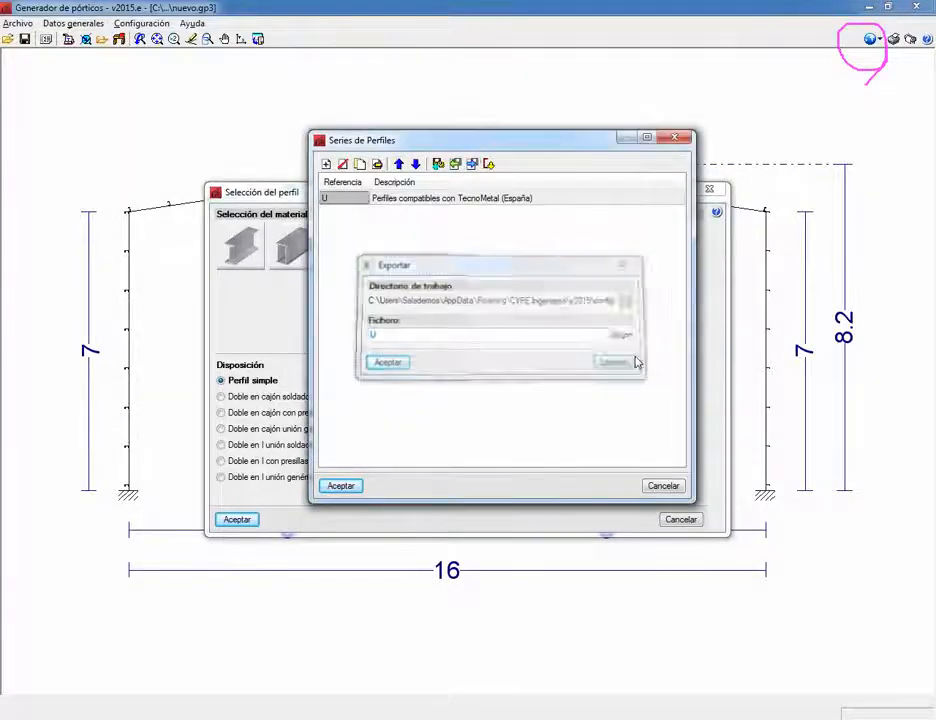
Step: Close the profile series library and cancel the profile selection and roof purlin editing of the job nuevo
click(684, 141)
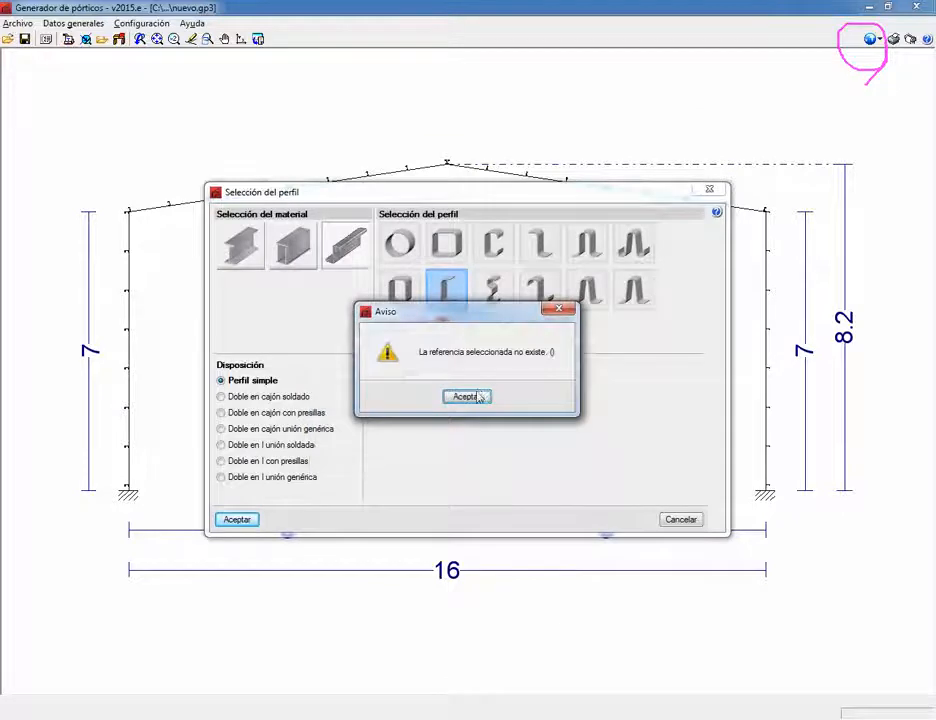
click(464, 393)
click(676, 517)
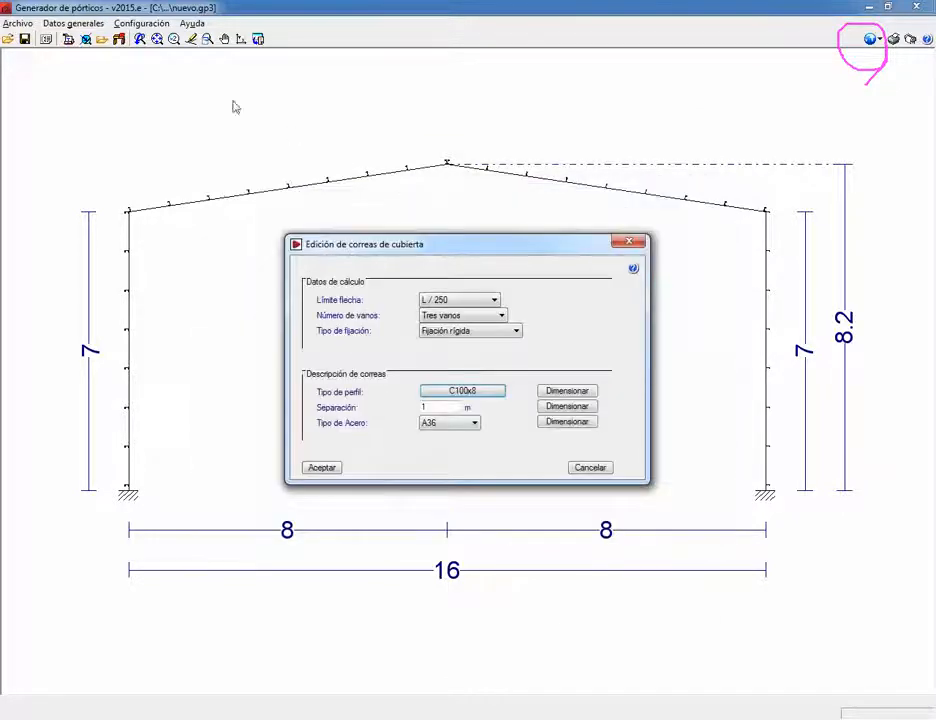
click(591, 468)
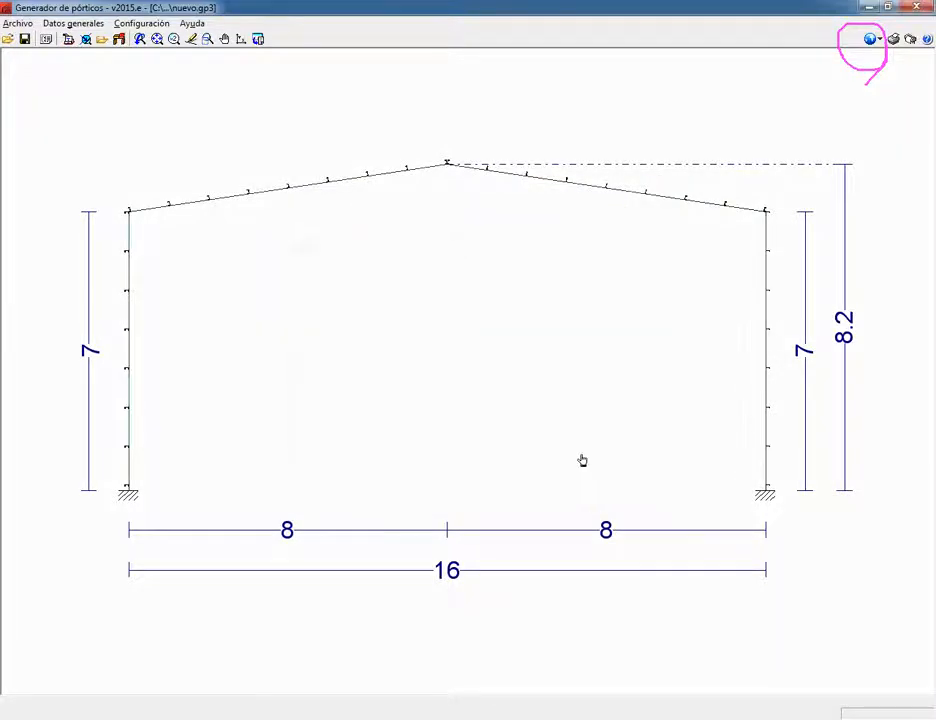
Step: Create a new job with the file name Seminario 2 and the description nave
click(17, 23)
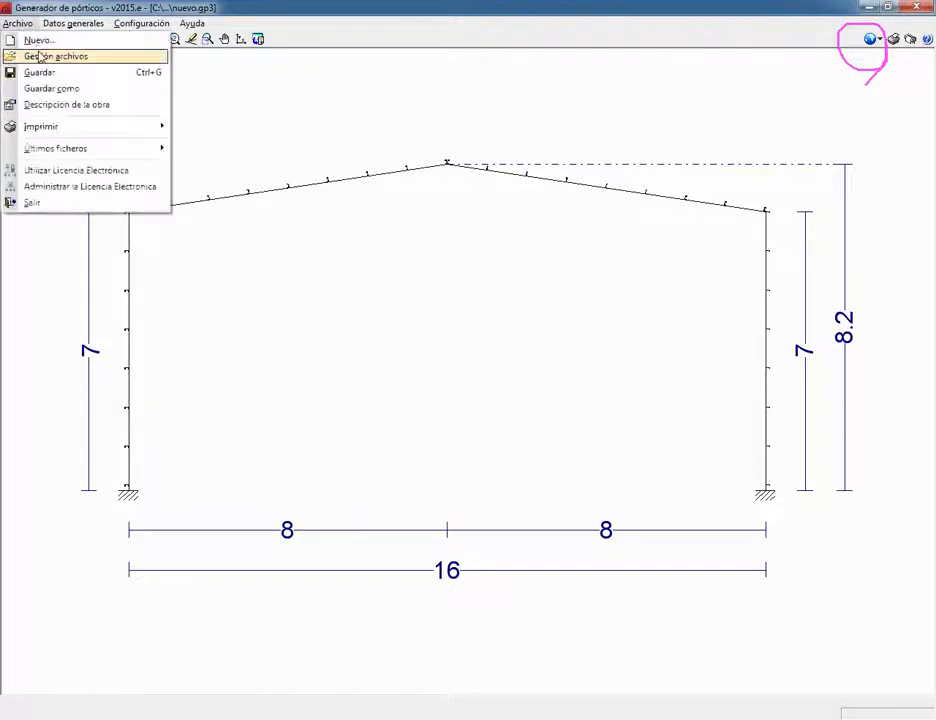
click(50, 58)
click(386, 398)
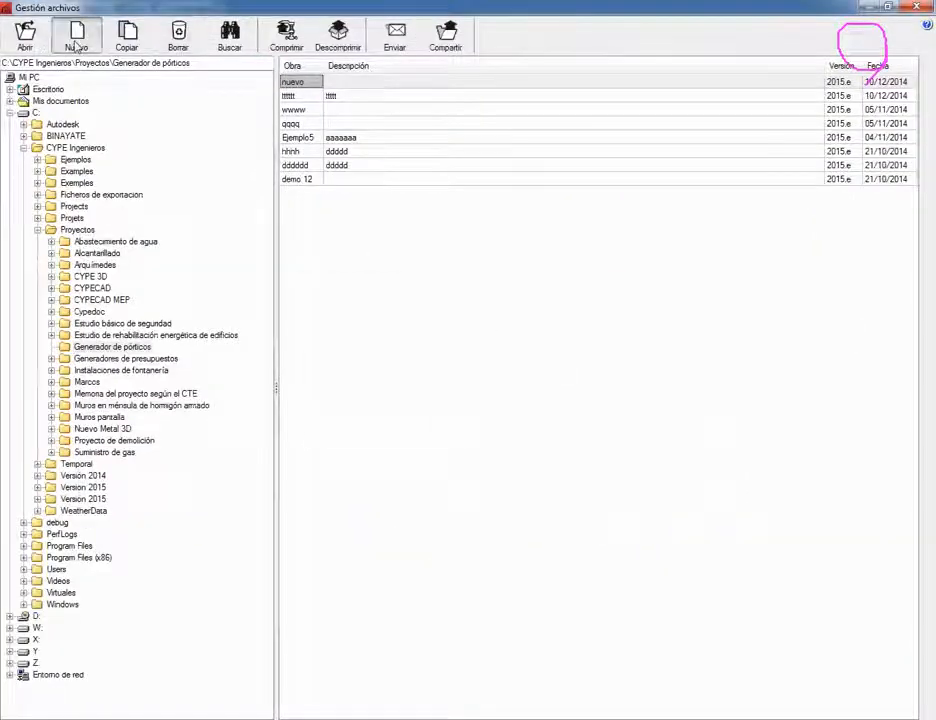
click(80, 36)
text(S)
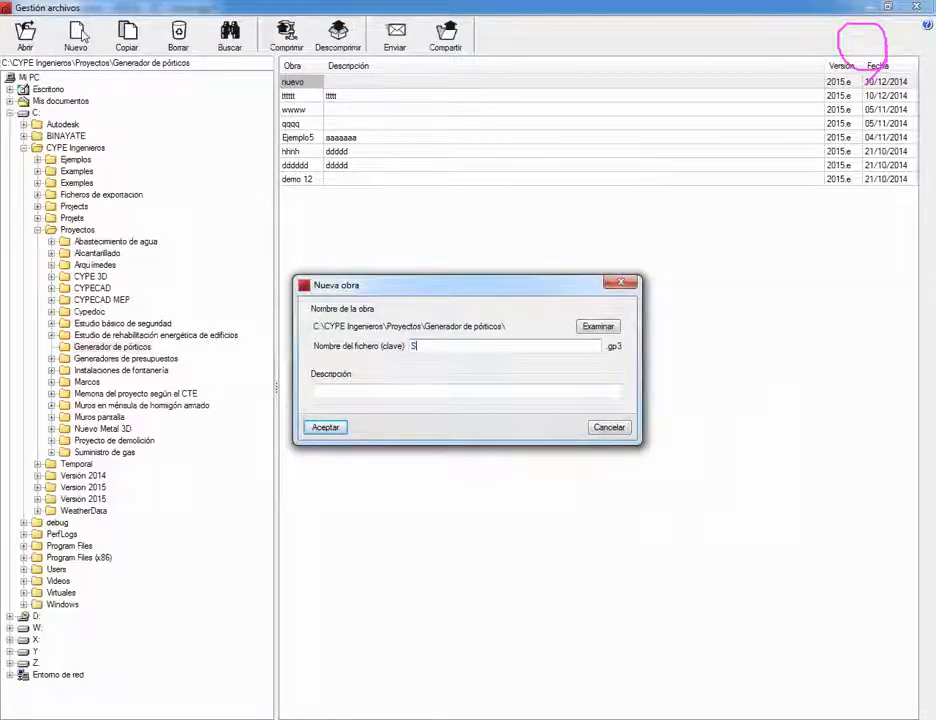
text(eminario 2)
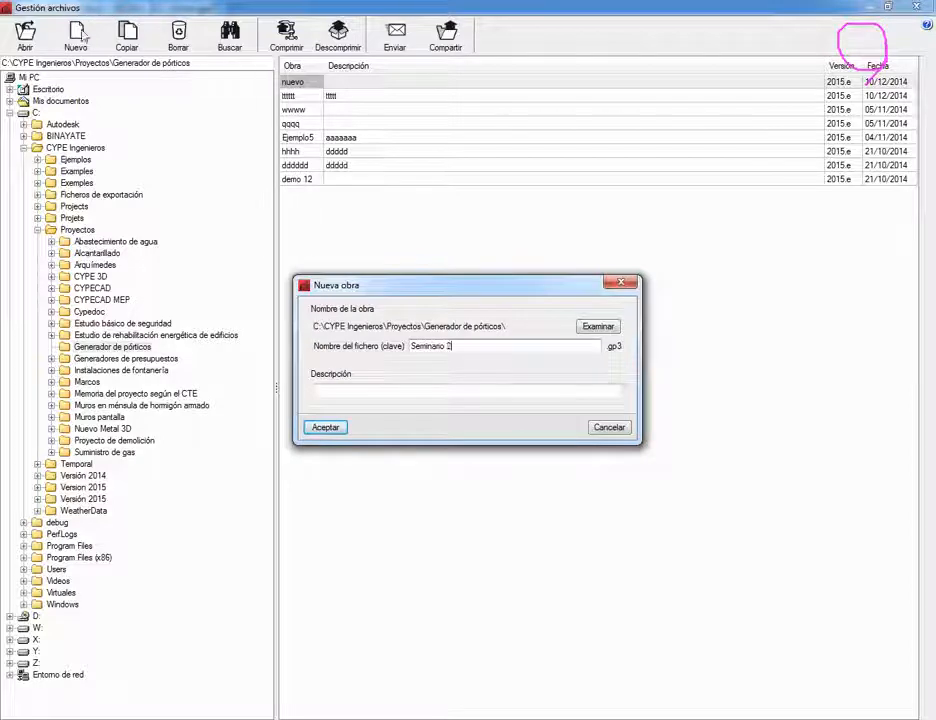
click(342, 389)
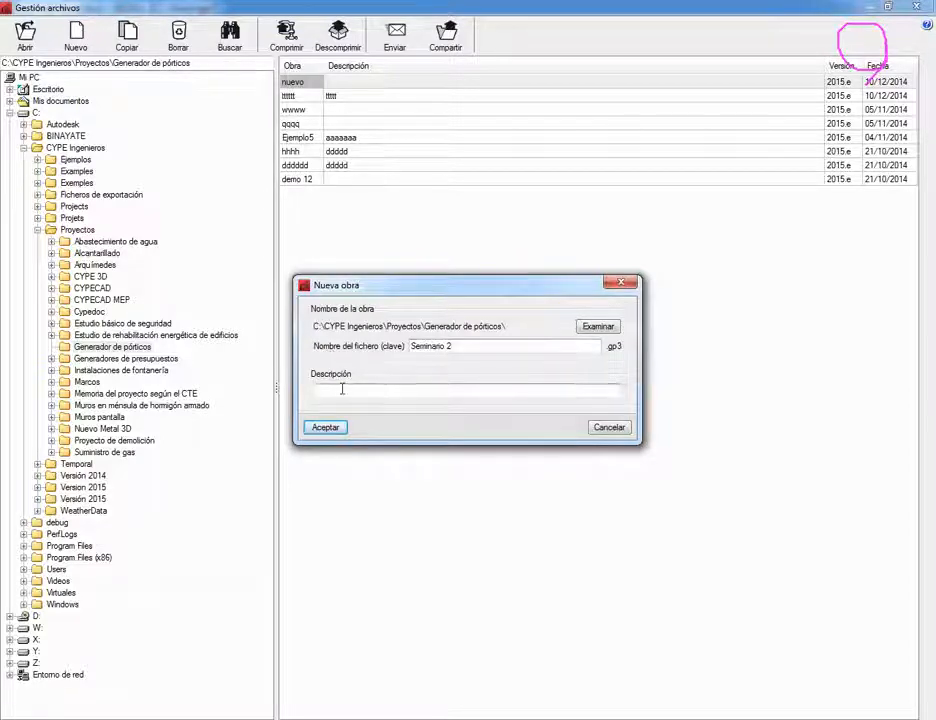
text(nave)
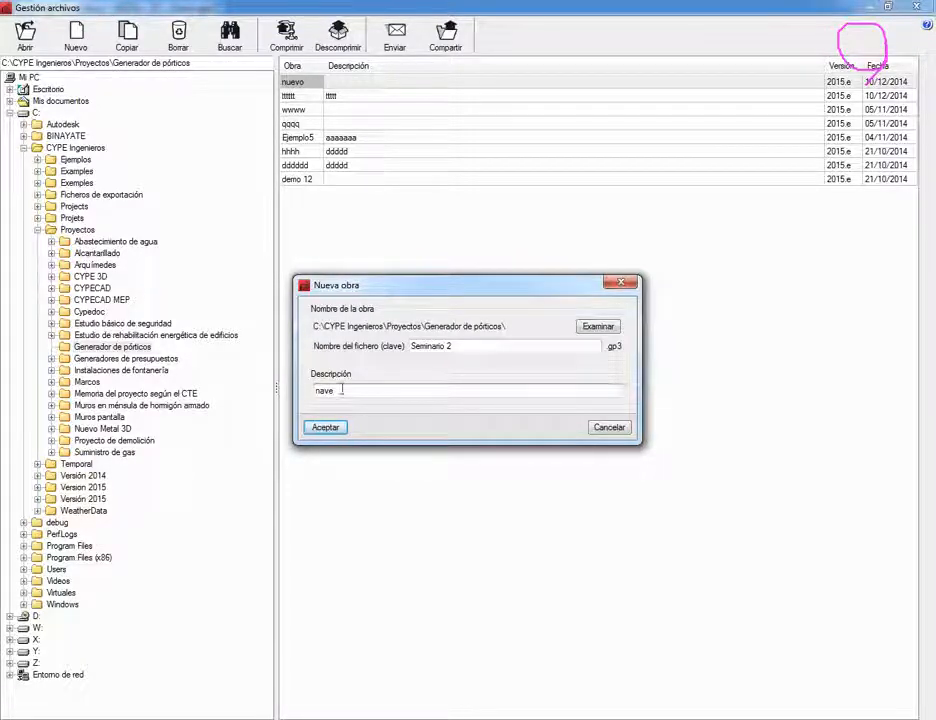
click(330, 428)
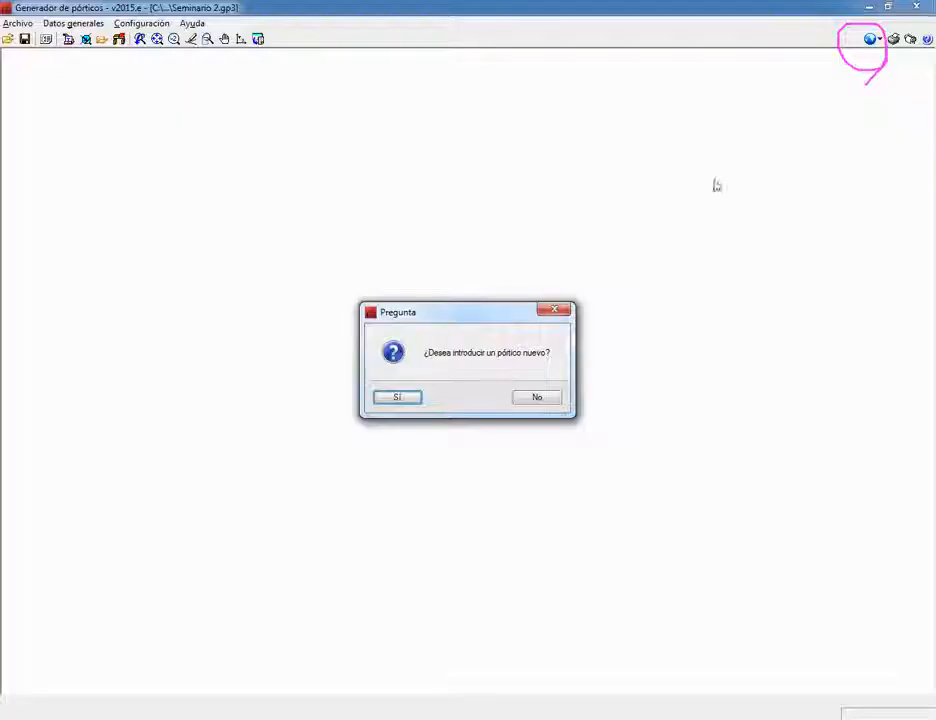
Step: Generate a new two-slope rigid portal frame with the default geometry: 8 m columns, 12 m ridge height and two 10 m half-spans
click(397, 398)
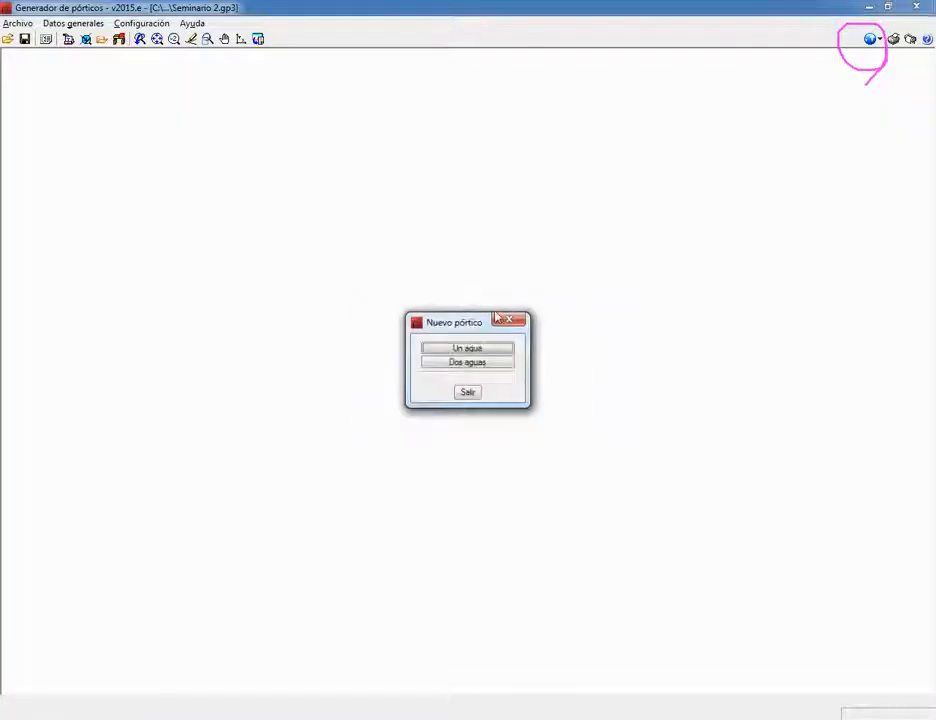
click(464, 362)
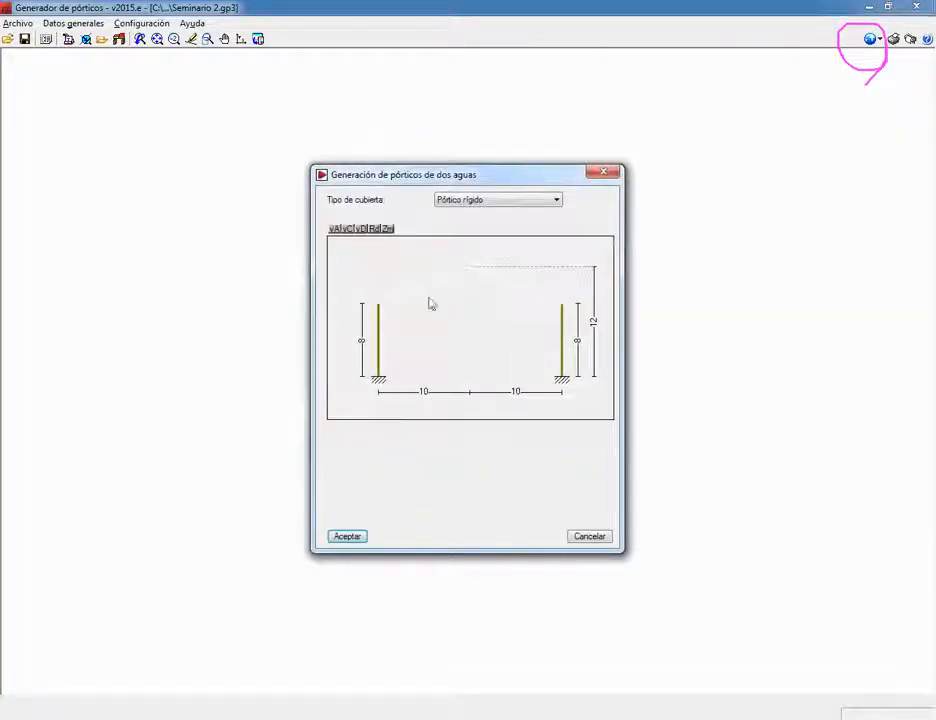
click(364, 537)
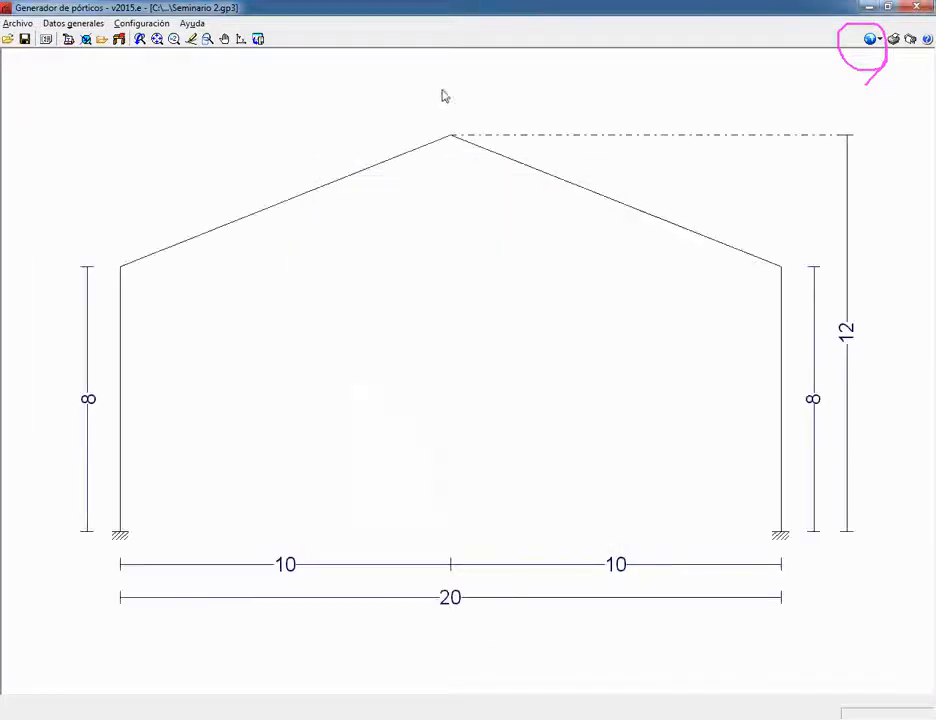
Step: In the job's general data, enable roof cladding and its live load, setting the live load to 50 kg/m²
click(97, 22)
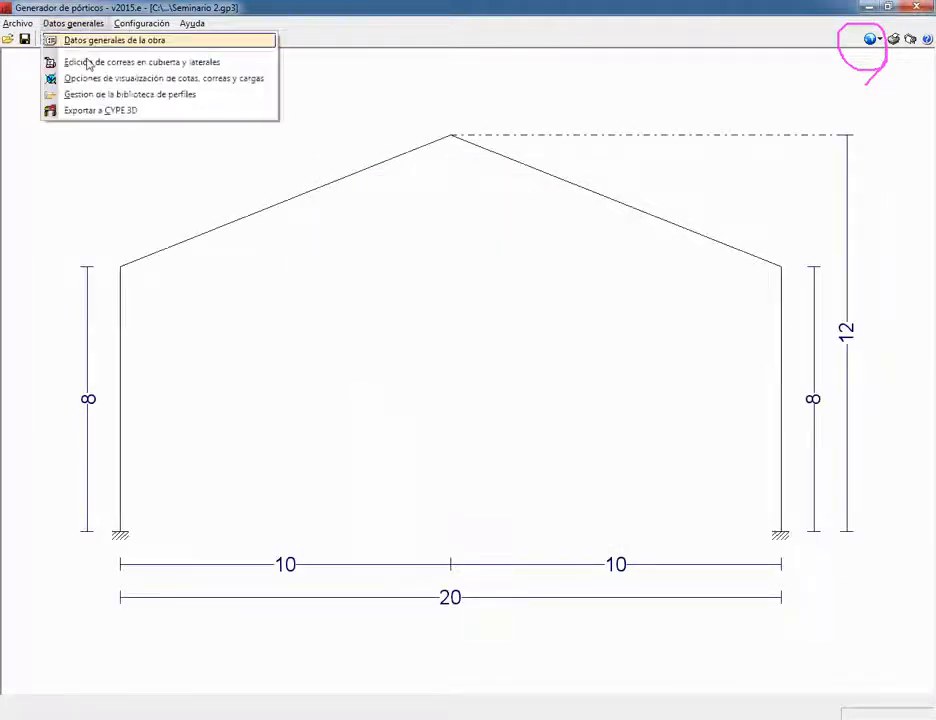
click(62, 38)
click(345, 198)
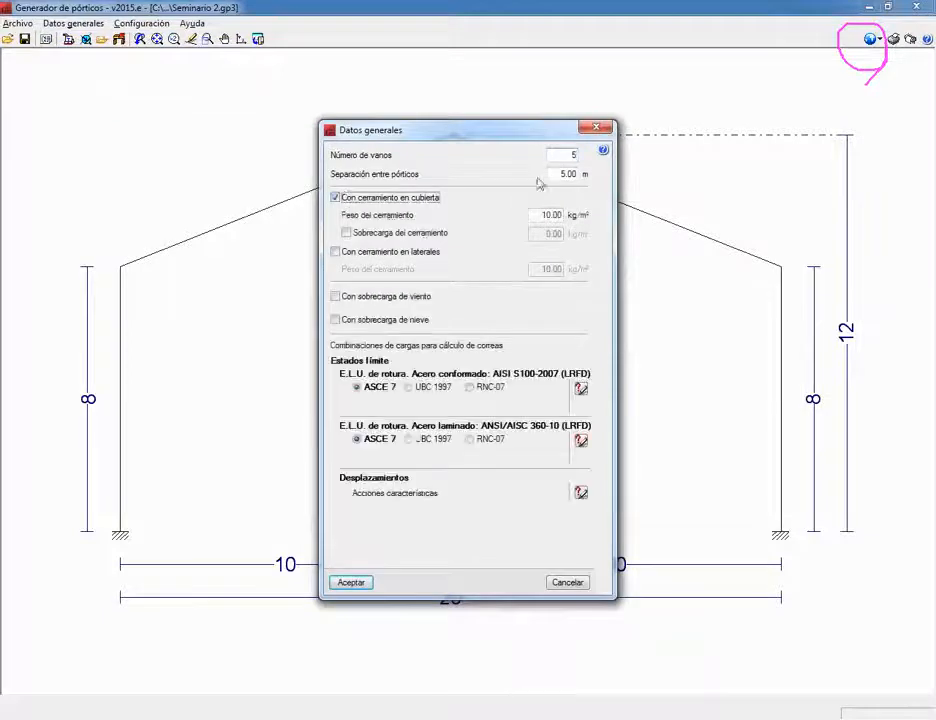
click(350, 232)
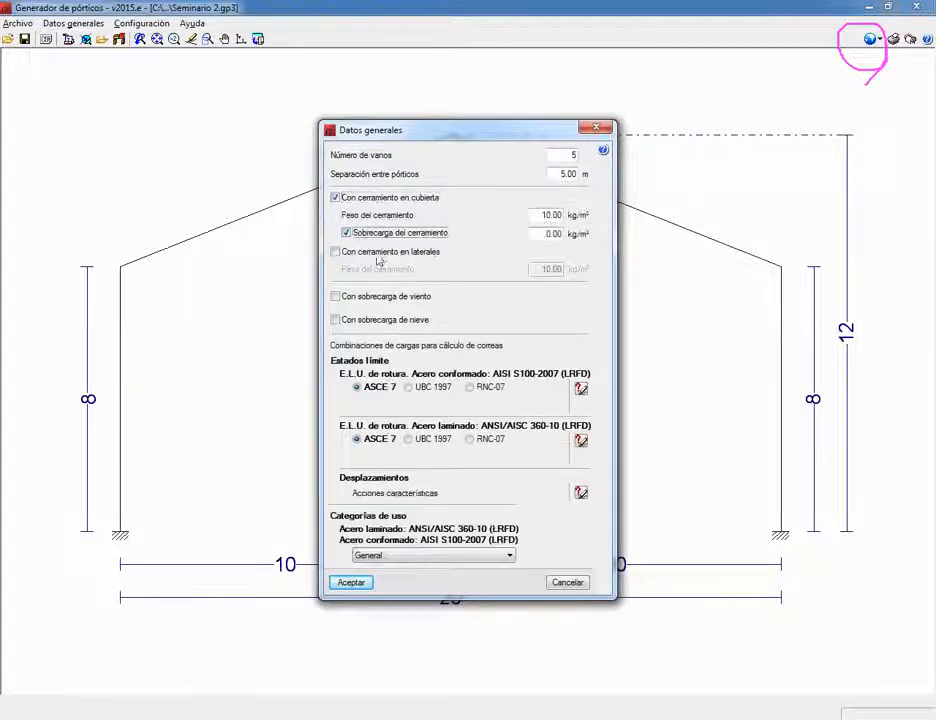
double_click(550, 233)
text(5)
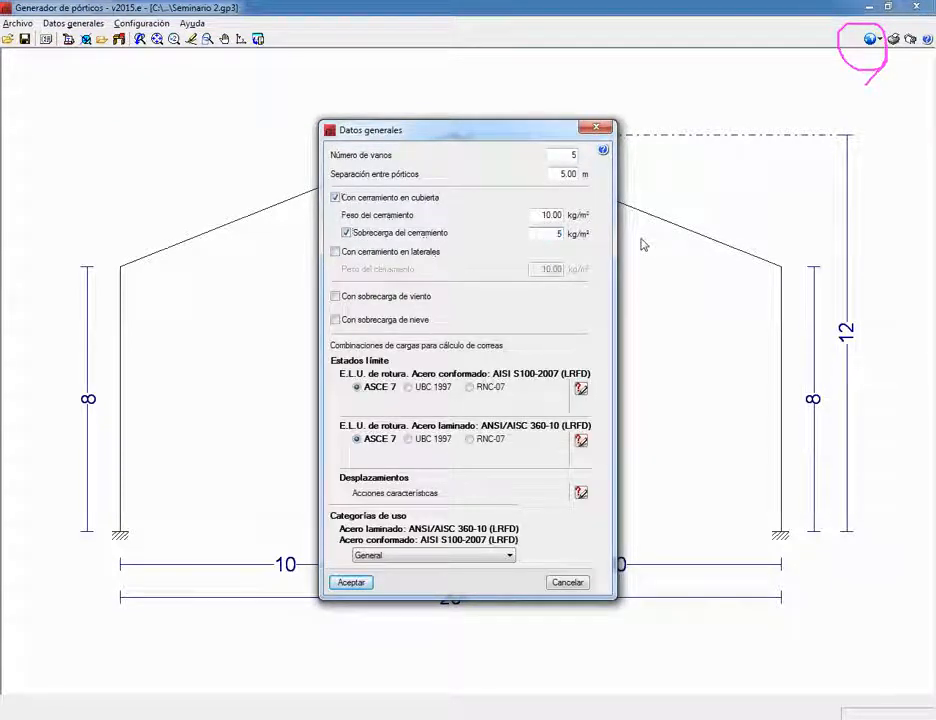
text(0)
key(Tab)
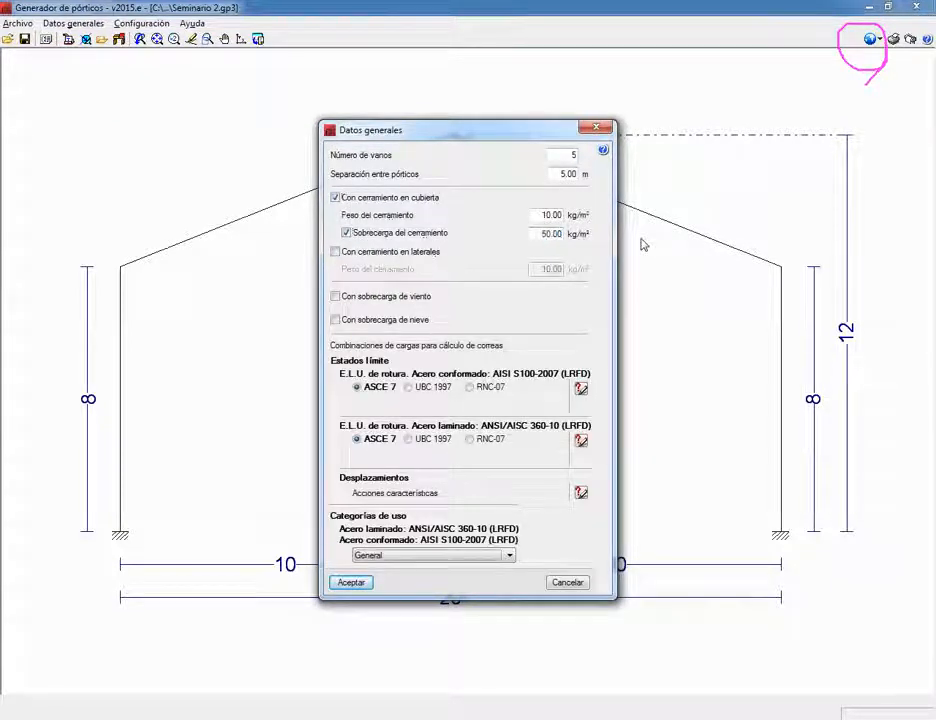
Step: Enable side cladding at the default weight and wind load to CTE DB SE-AE (España) with its default values
click(338, 252)
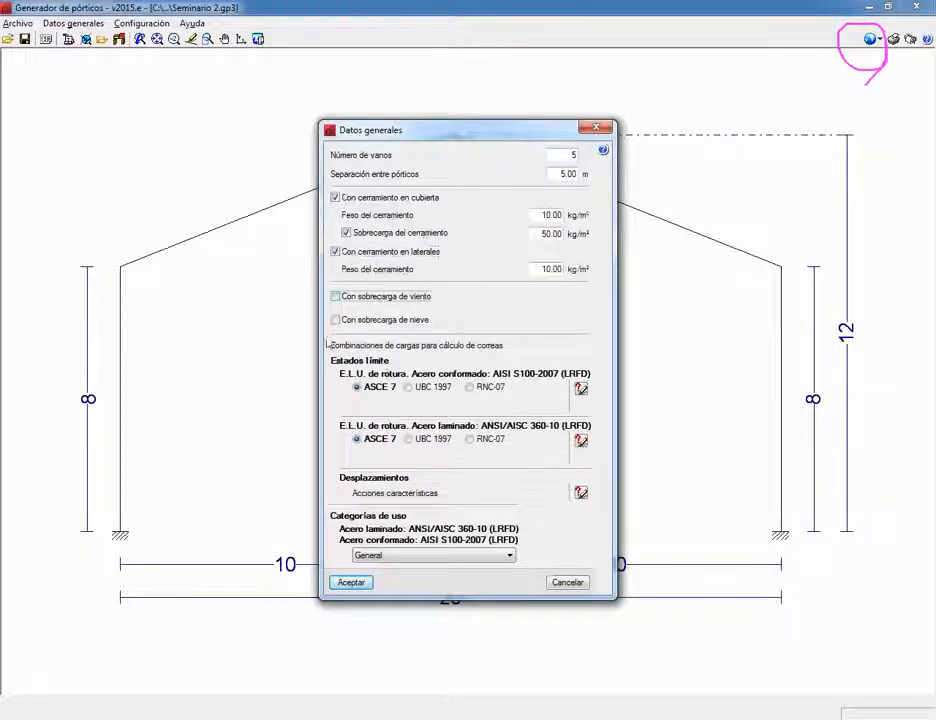
click(336, 297)
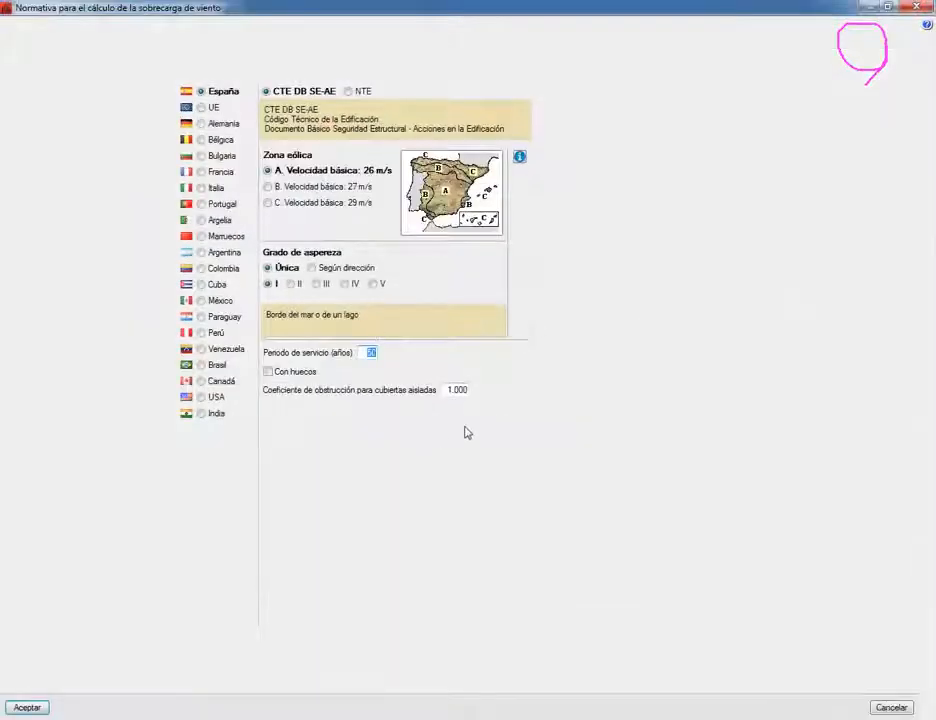
click(27, 707)
Step: Enable snow load to CTE DB-SE AE (España), adopting the predefined site values for the municipality of Madrid
click(336, 320)
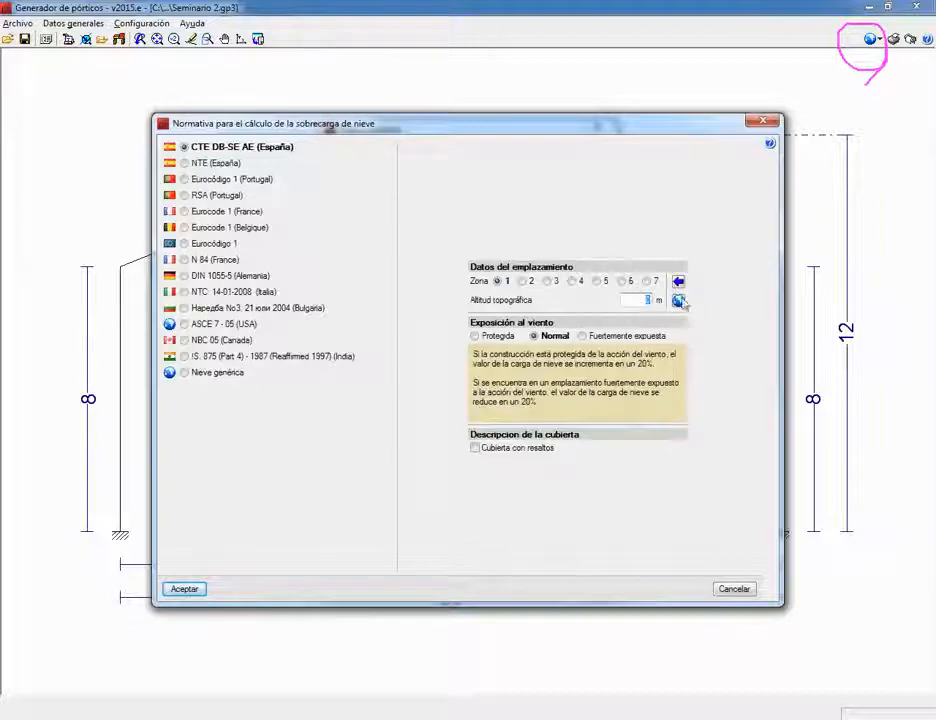
click(679, 283)
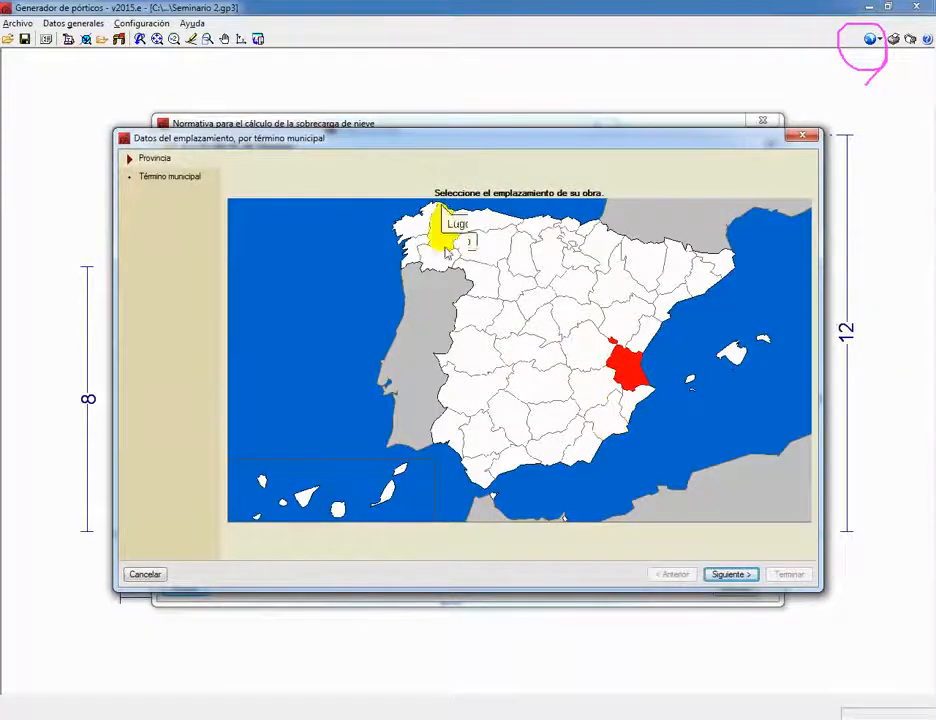
click(551, 340)
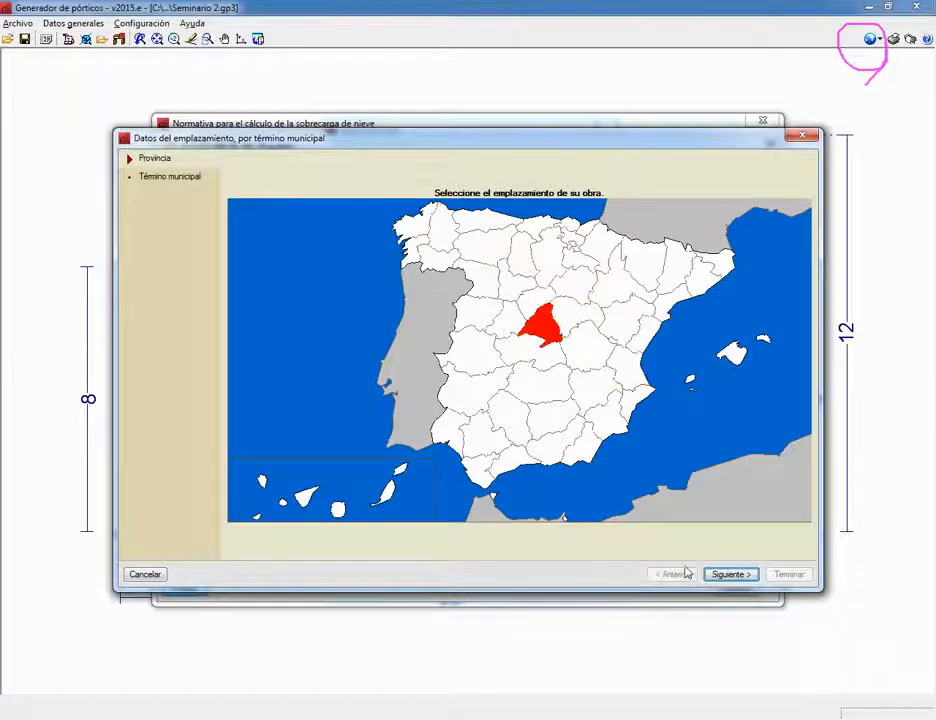
click(729, 574)
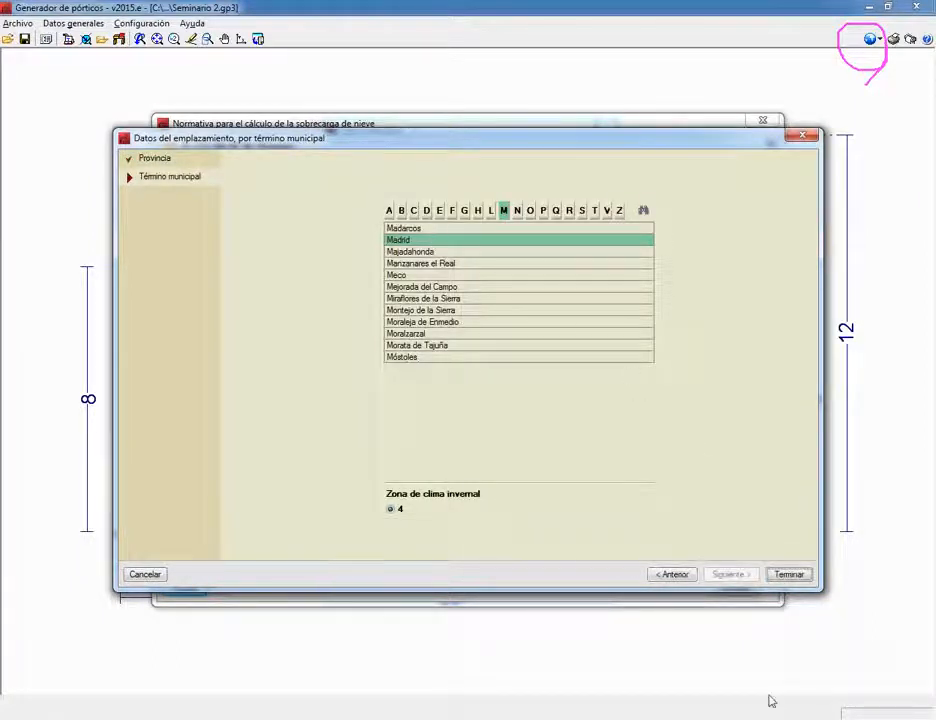
click(789, 574)
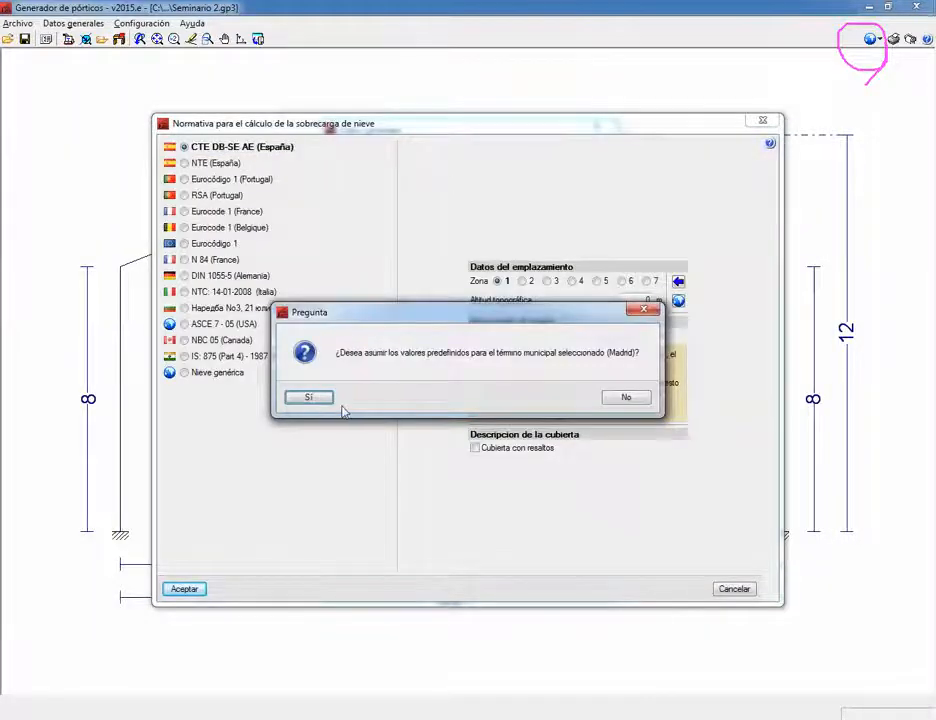
click(308, 398)
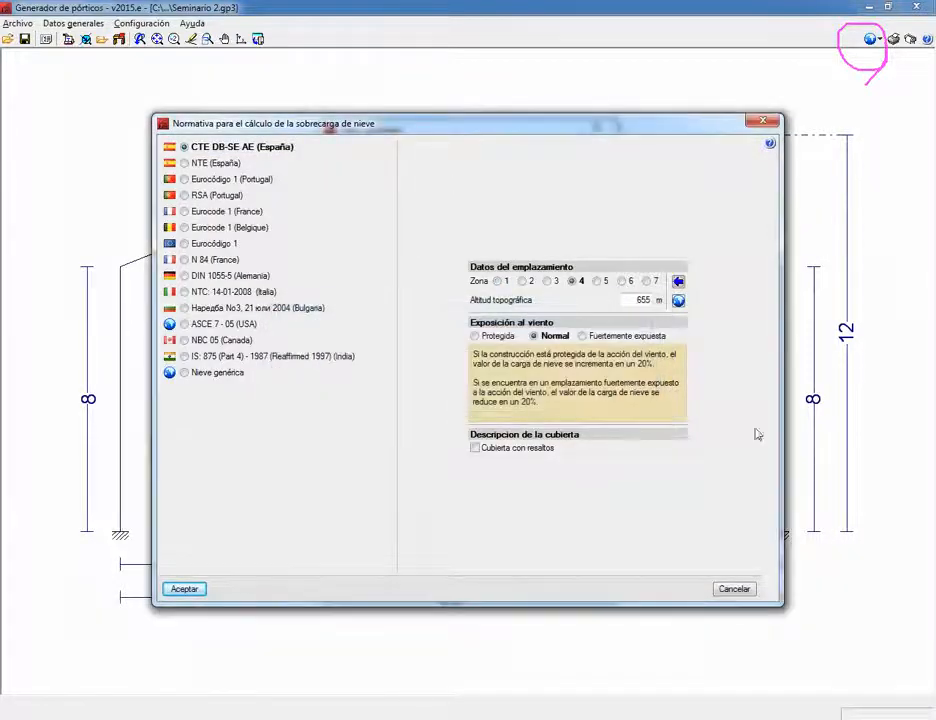
click(185, 589)
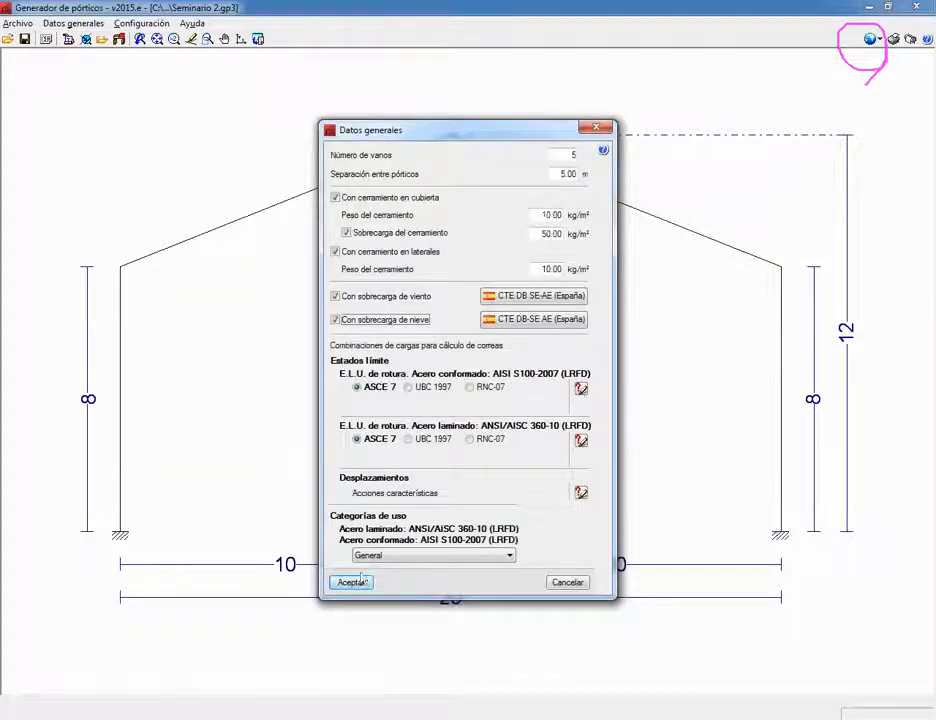
Step: Set the category of use to Cubiertas and accept the general data
click(391, 556)
click(397, 589)
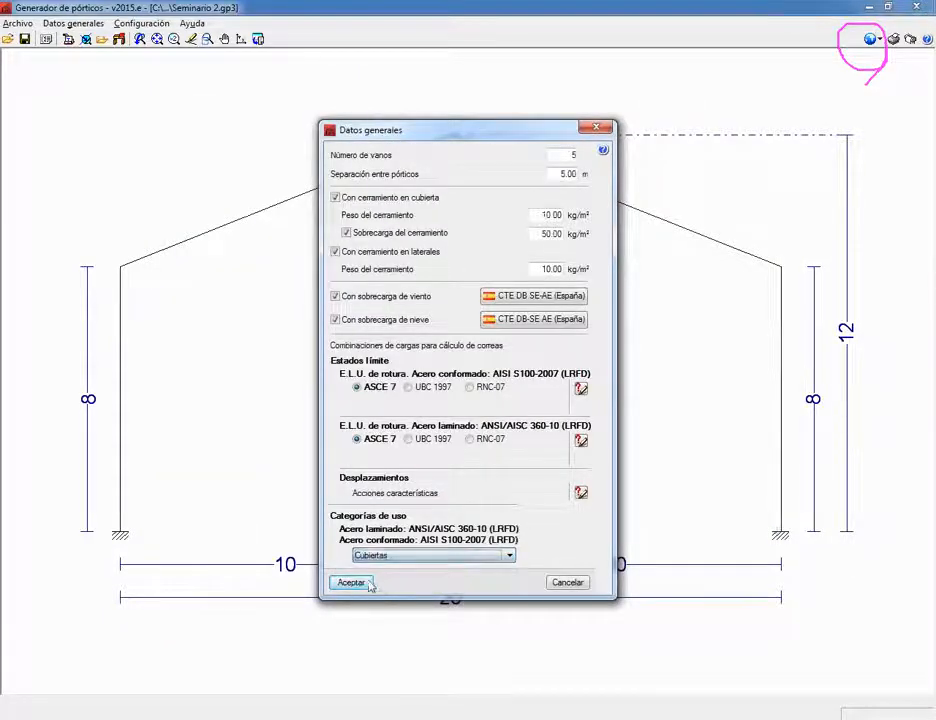
click(350, 582)
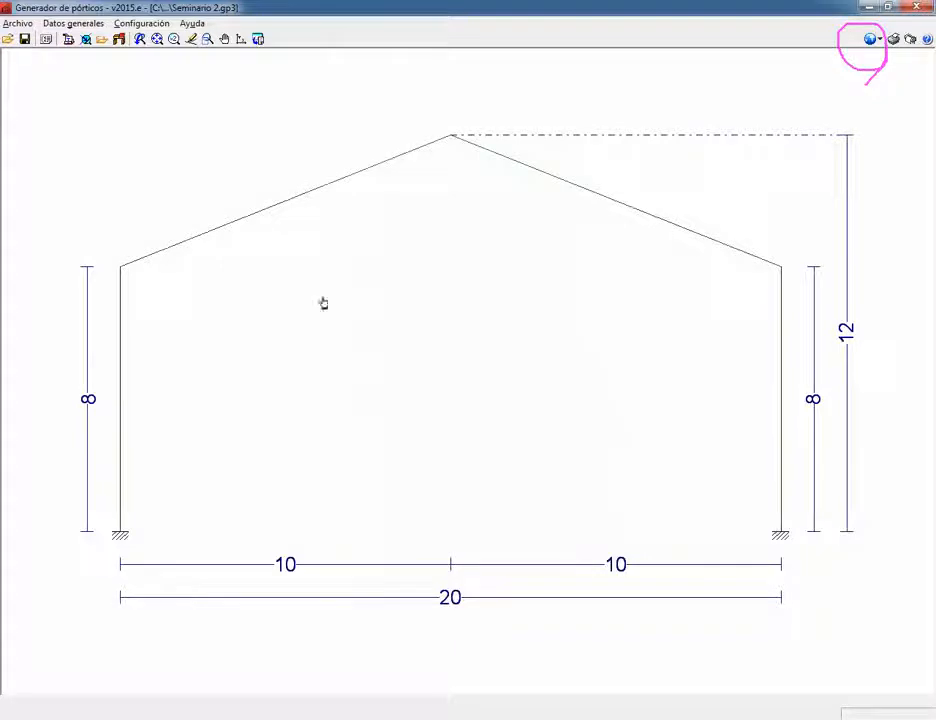
Step: Review the display options for dimensions, purlins and loads, keeping them as they are
click(74, 25)
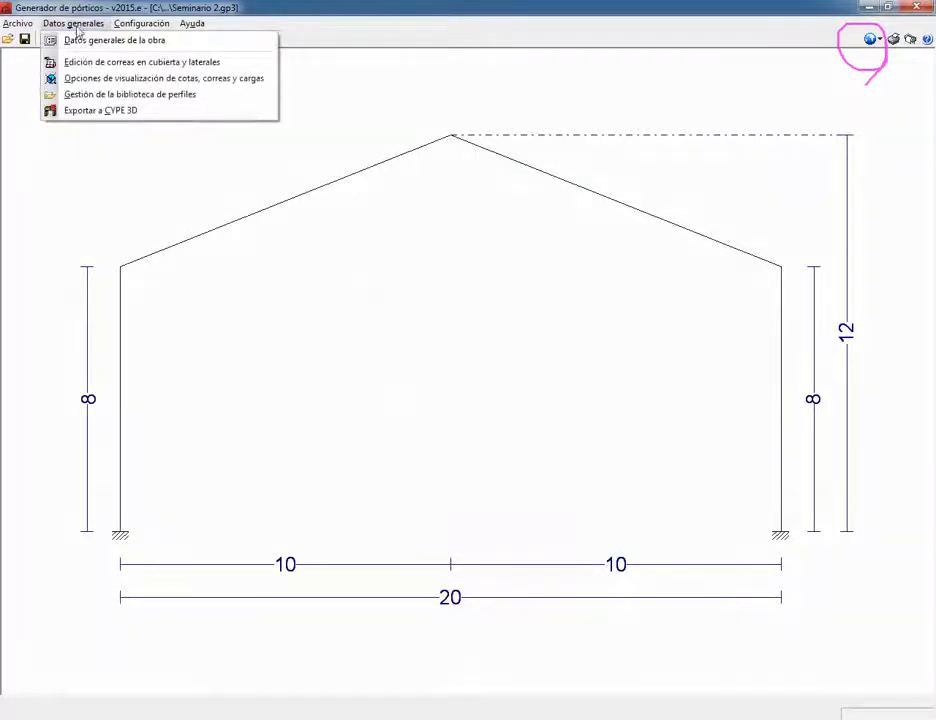
click(88, 78)
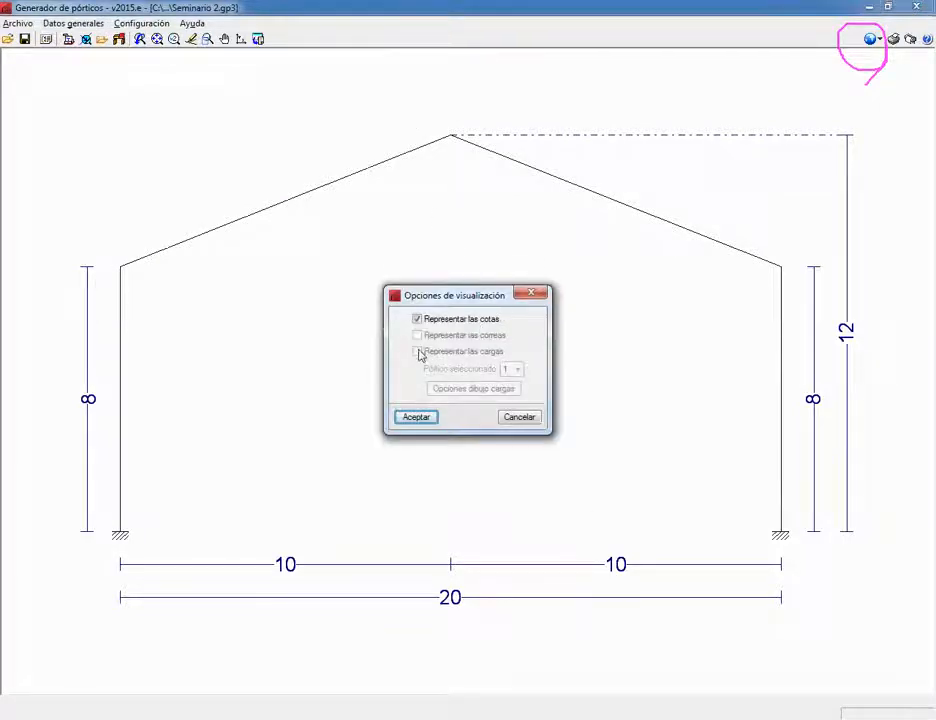
click(416, 417)
Step: Edit the roof purlins, keeping the L/250 deflection limit and setting three spans (Tres vanos) with rigid fixing (Fijación rígida)
click(75, 25)
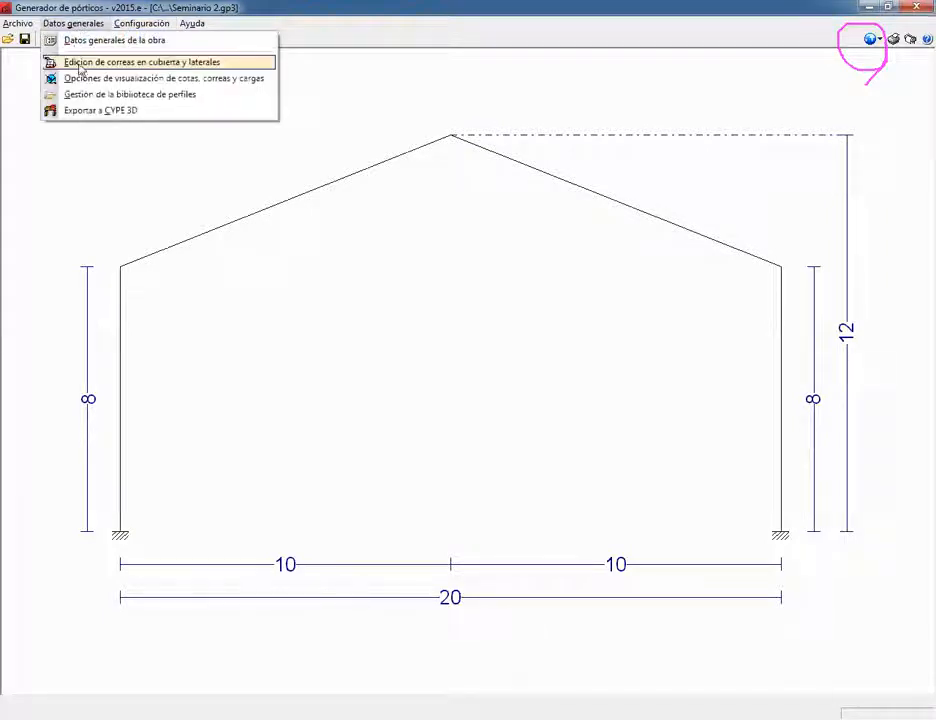
click(81, 66)
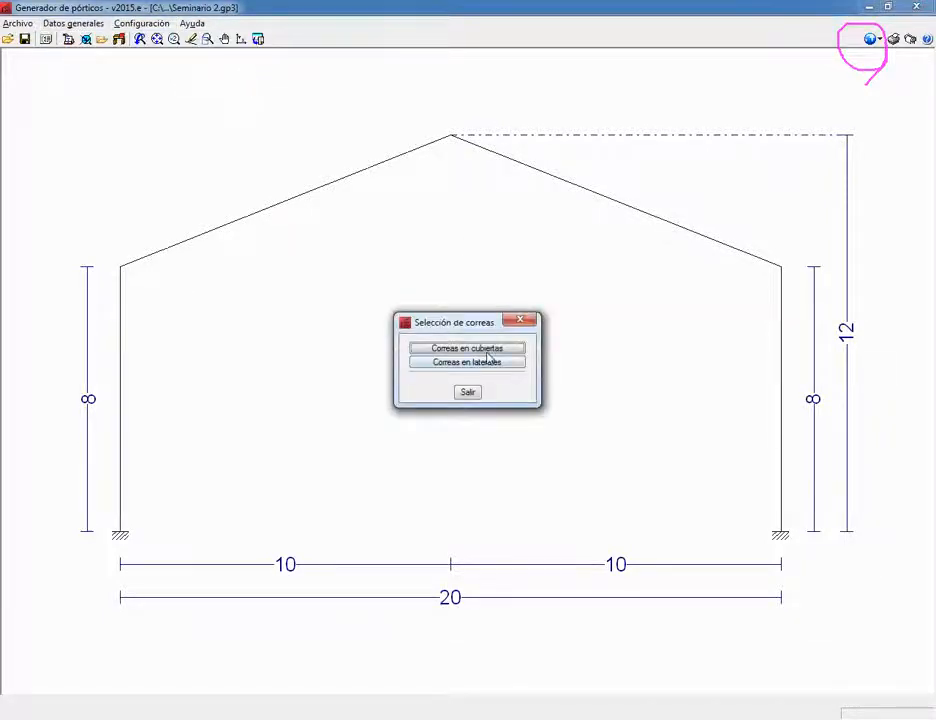
click(487, 349)
click(476, 302)
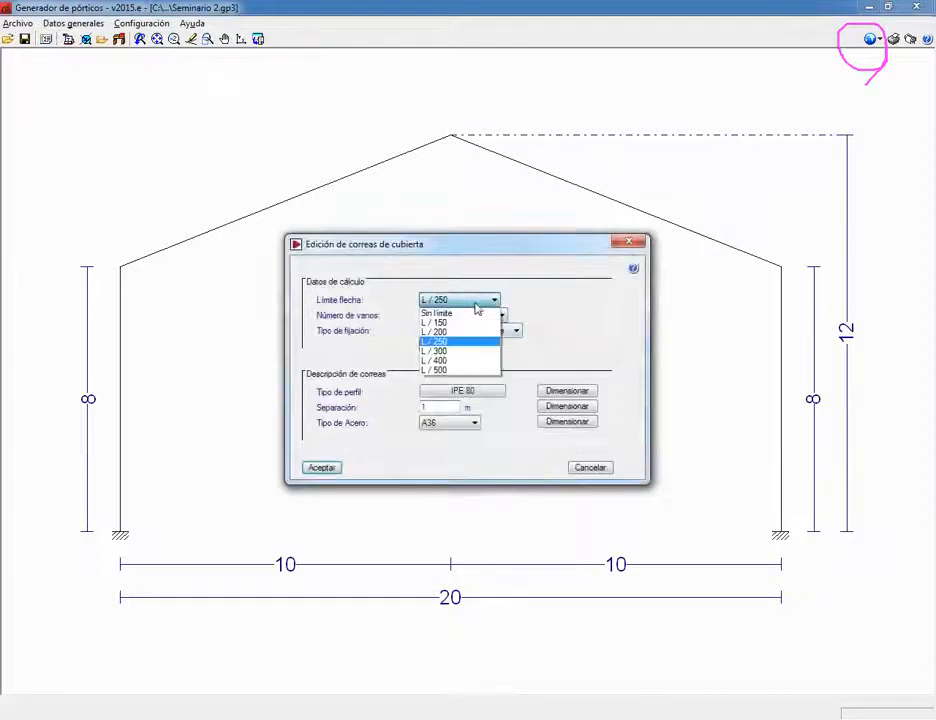
click(476, 304)
click(478, 315)
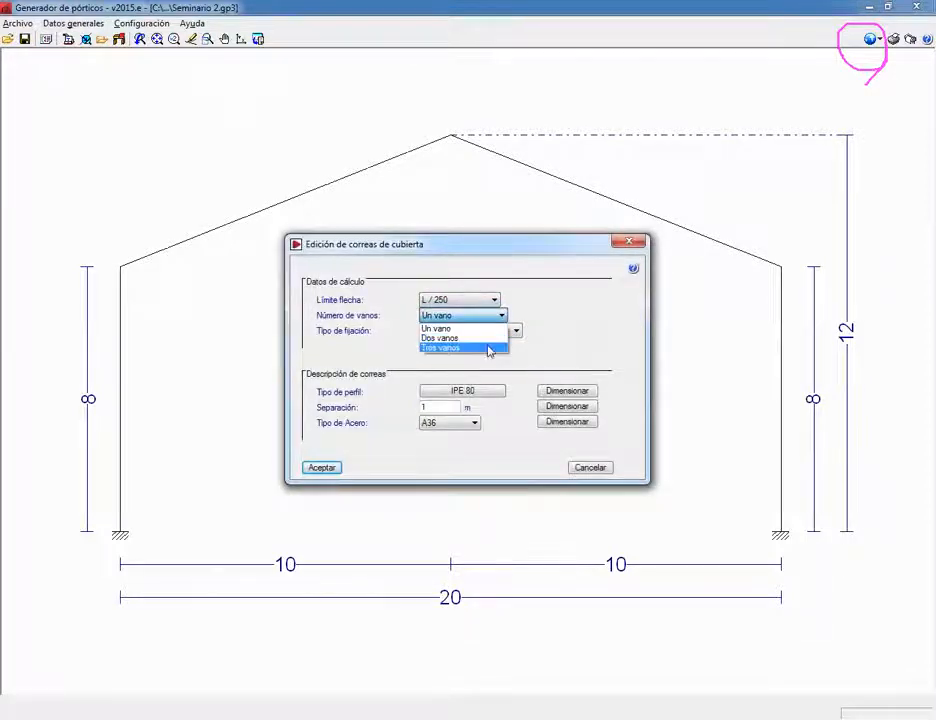
click(489, 350)
click(515, 331)
click(505, 368)
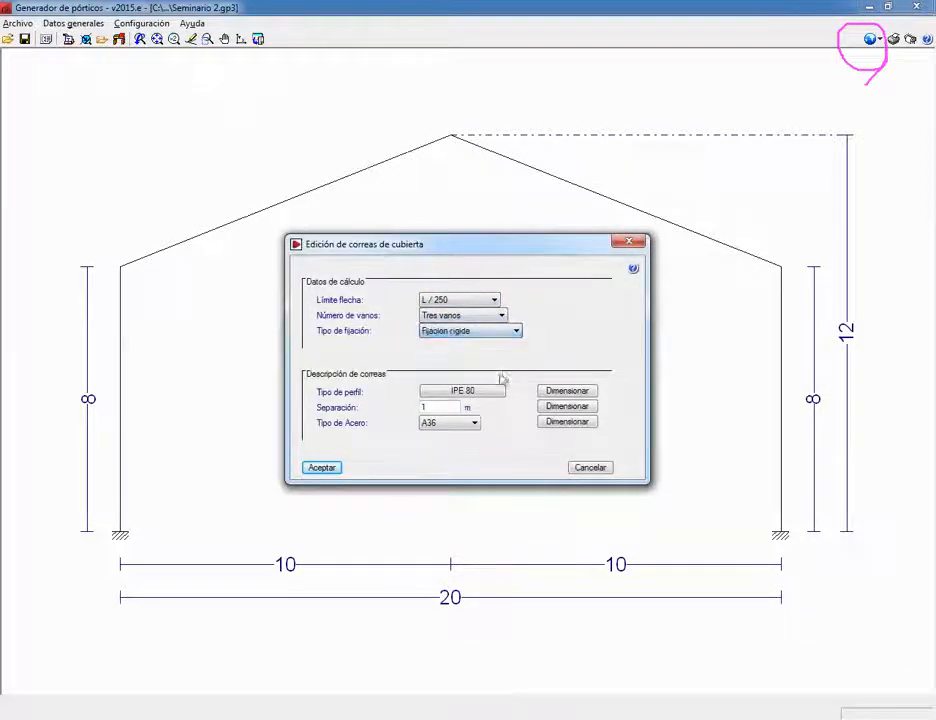
click(499, 393)
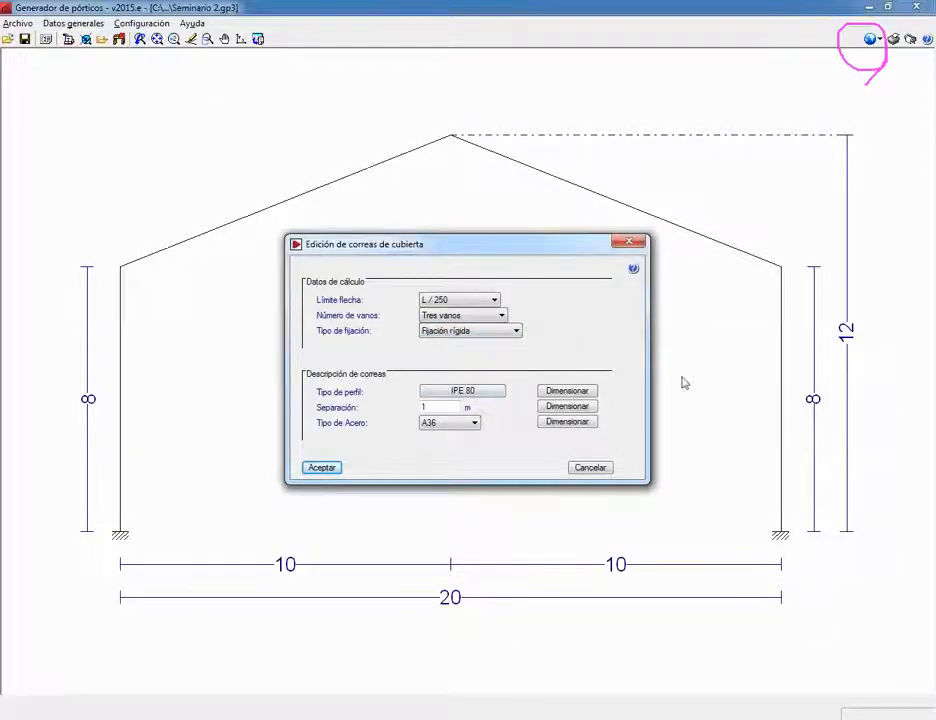
Step: Run the purlin profile sizing over the IPE series, examine each profile's check result, and leave without adopting one
click(567, 391)
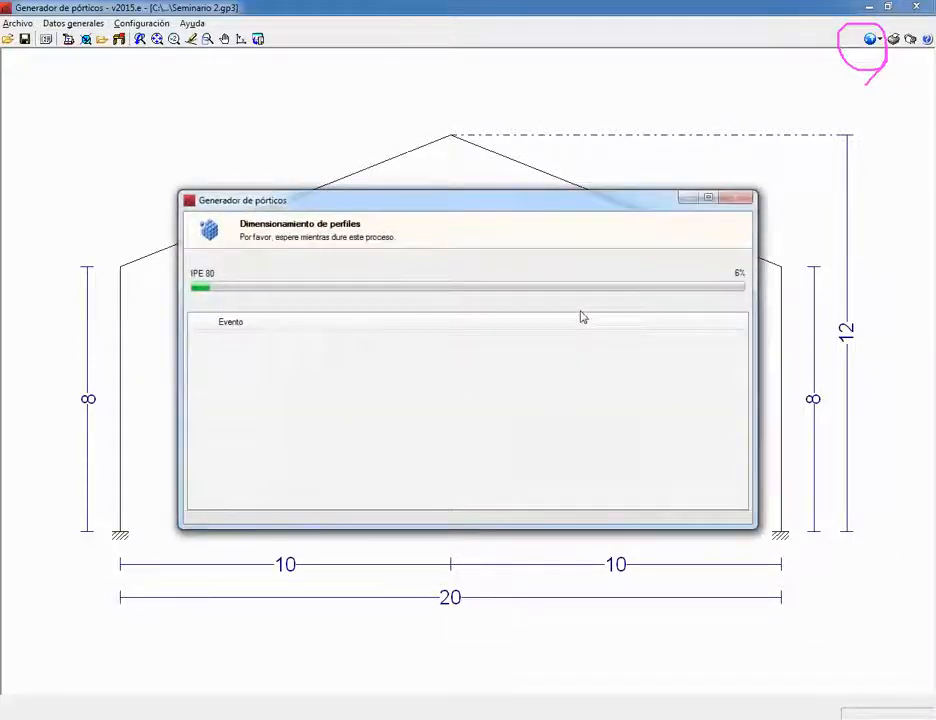
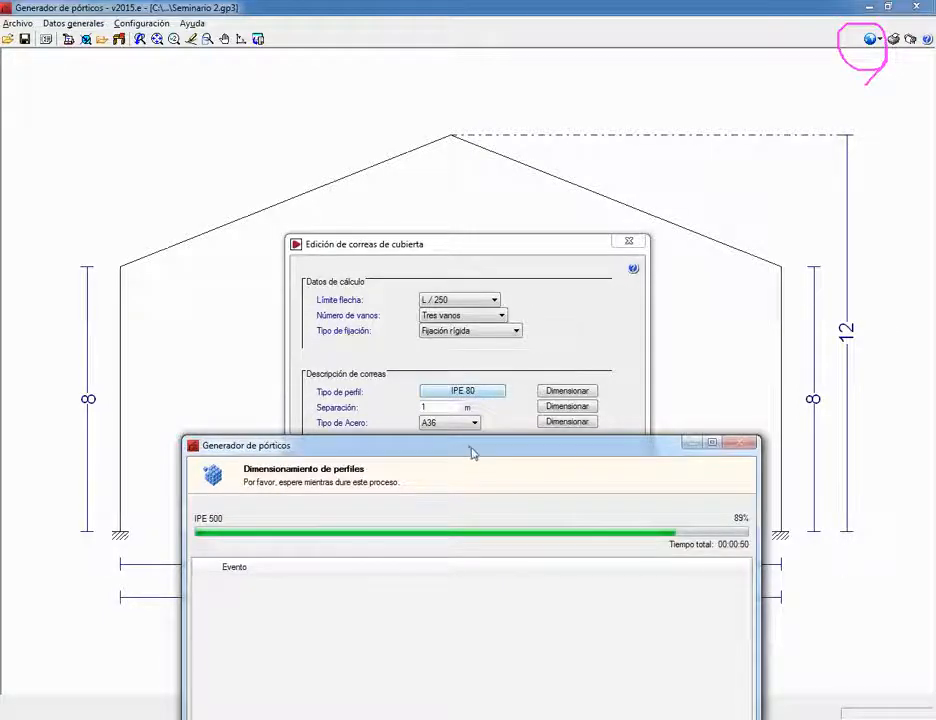
drag(472, 451, 695, 260)
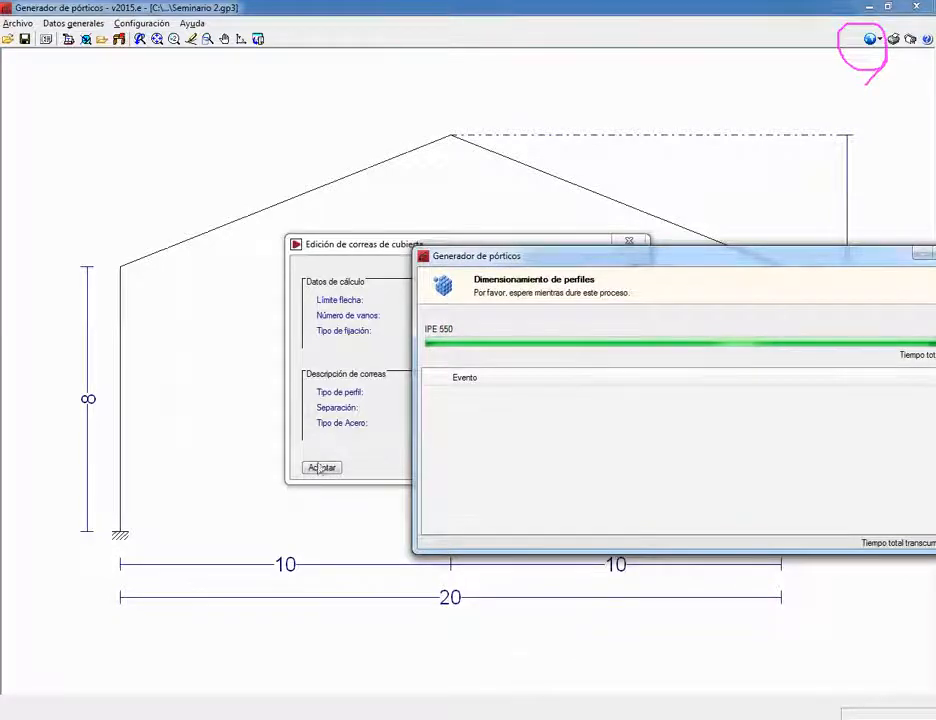
drag(712, 262, 478, 436)
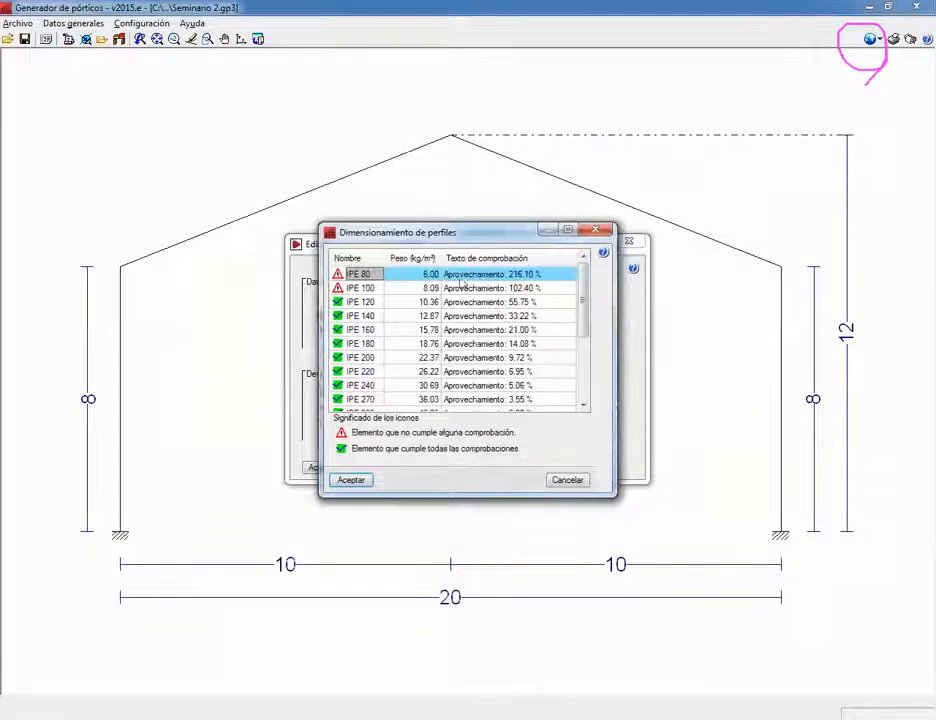
drag(509, 232, 717, 118)
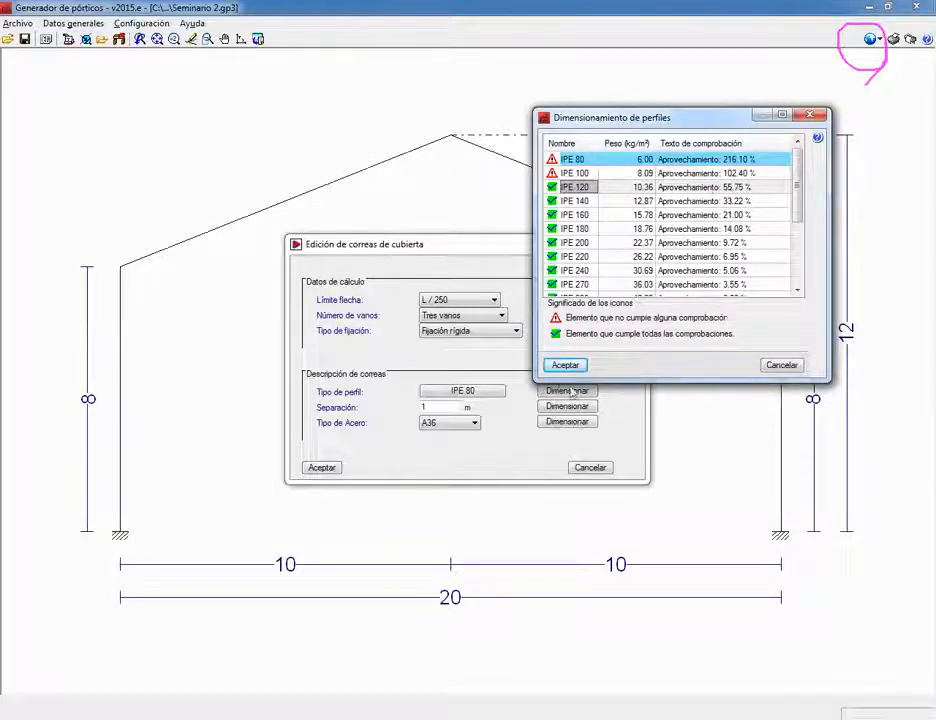
click(778, 364)
Step: Change the roof purlin profile to the cold-formed Z section ZF-120x3.0 as a single profile
click(484, 398)
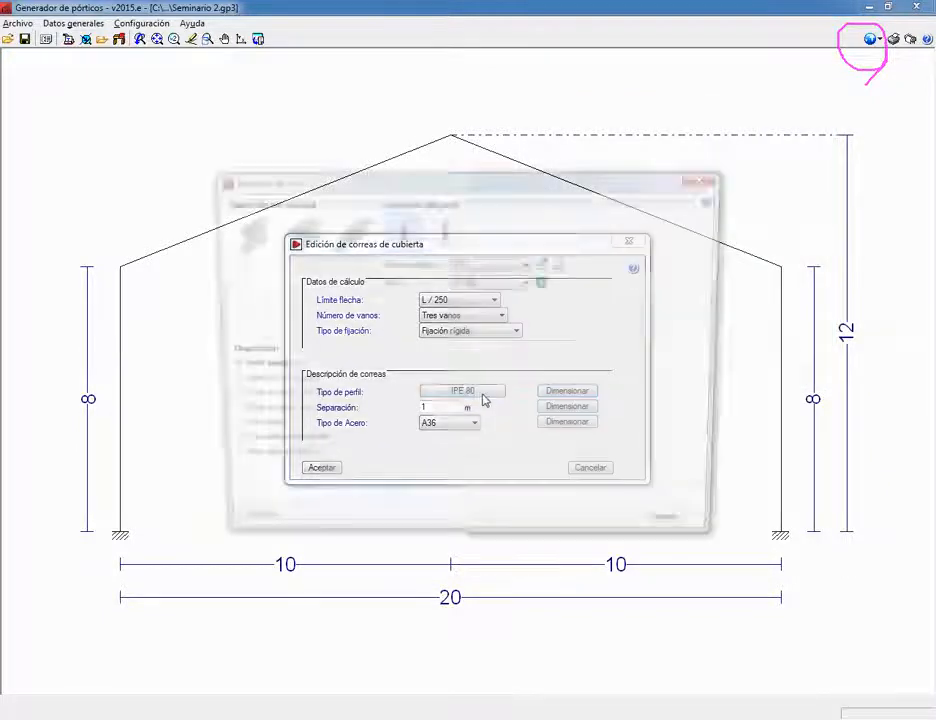
click(343, 232)
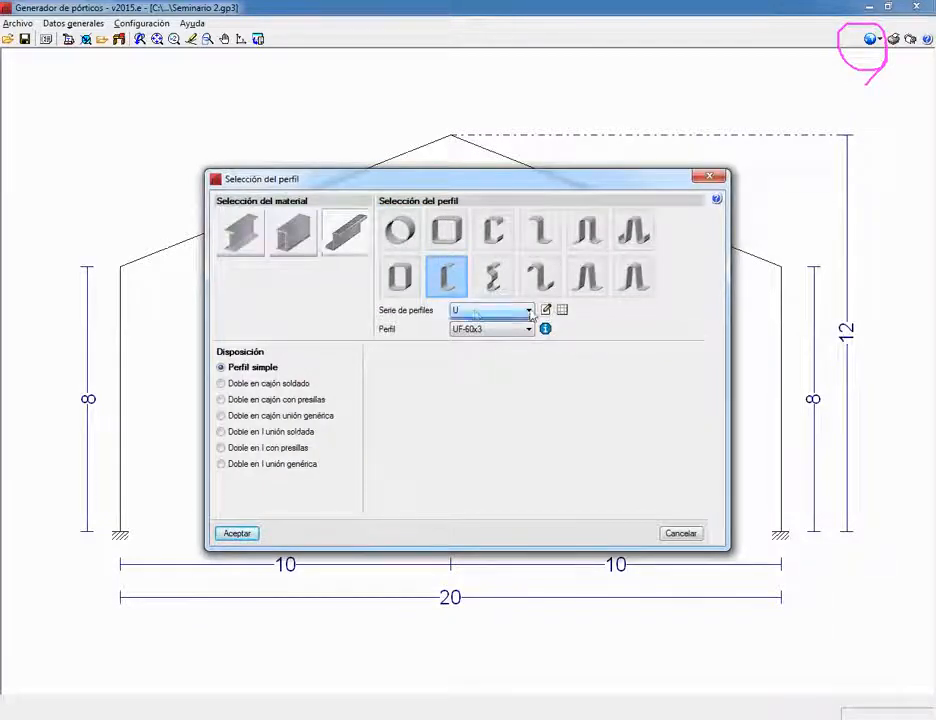
click(477, 314)
click(503, 313)
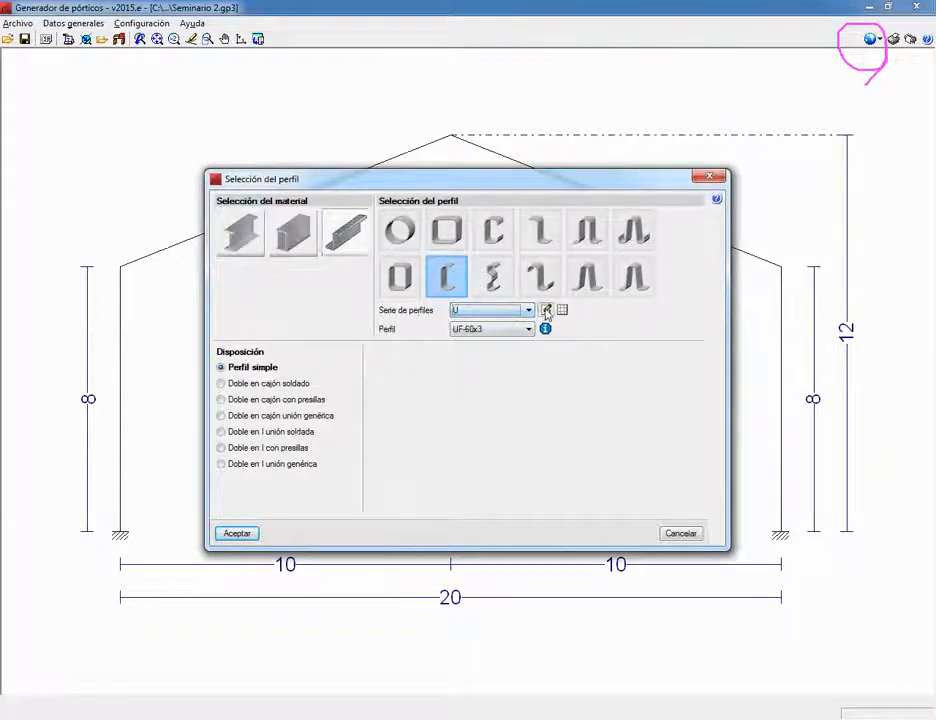
click(547, 313)
click(549, 220)
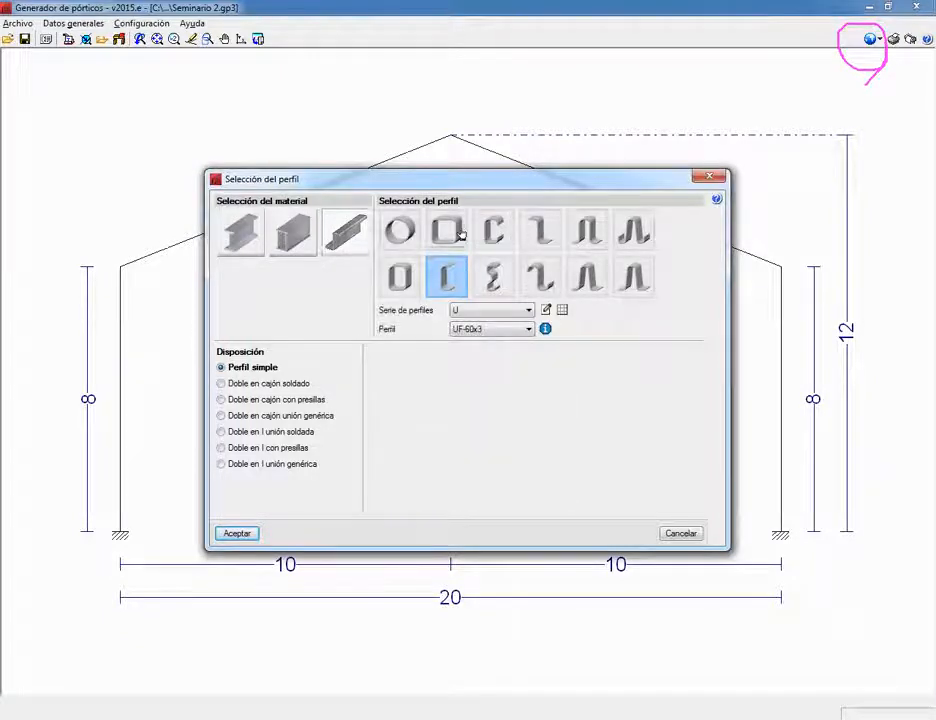
click(540, 277)
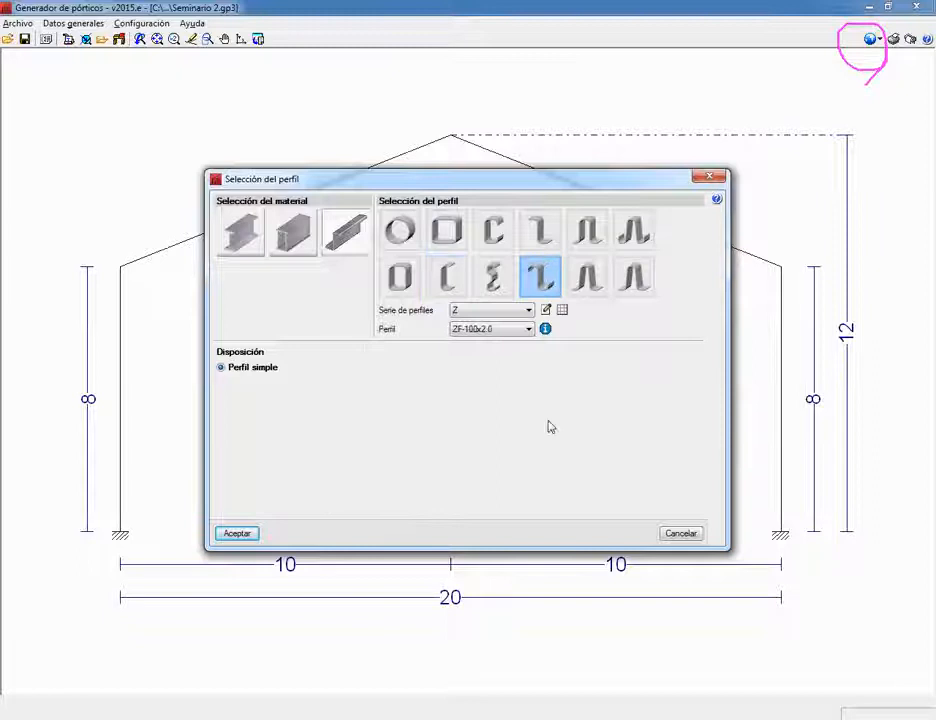
click(527, 329)
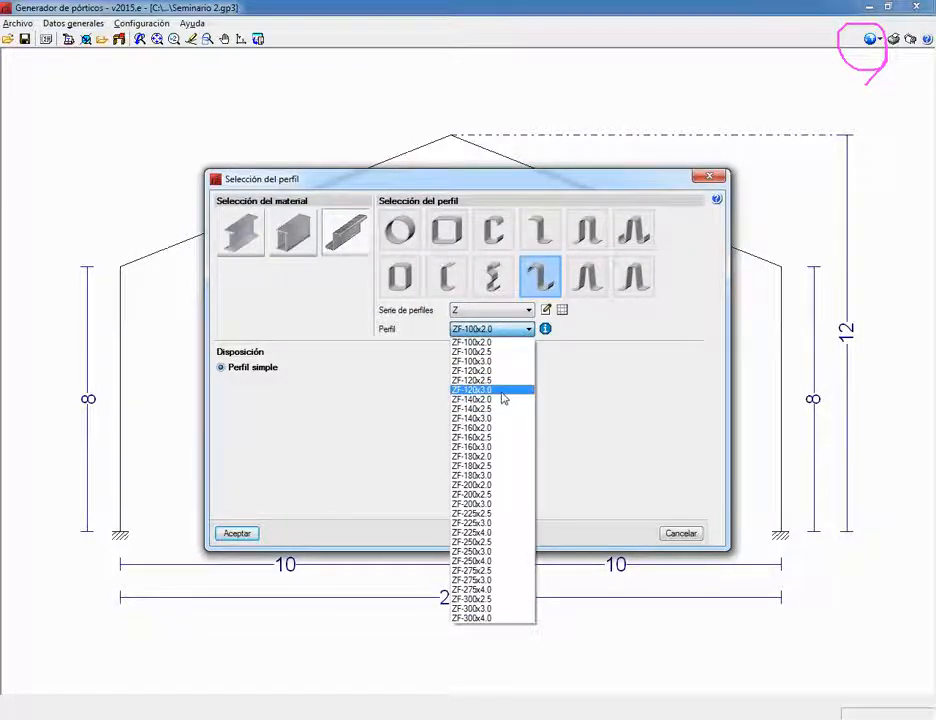
click(504, 391)
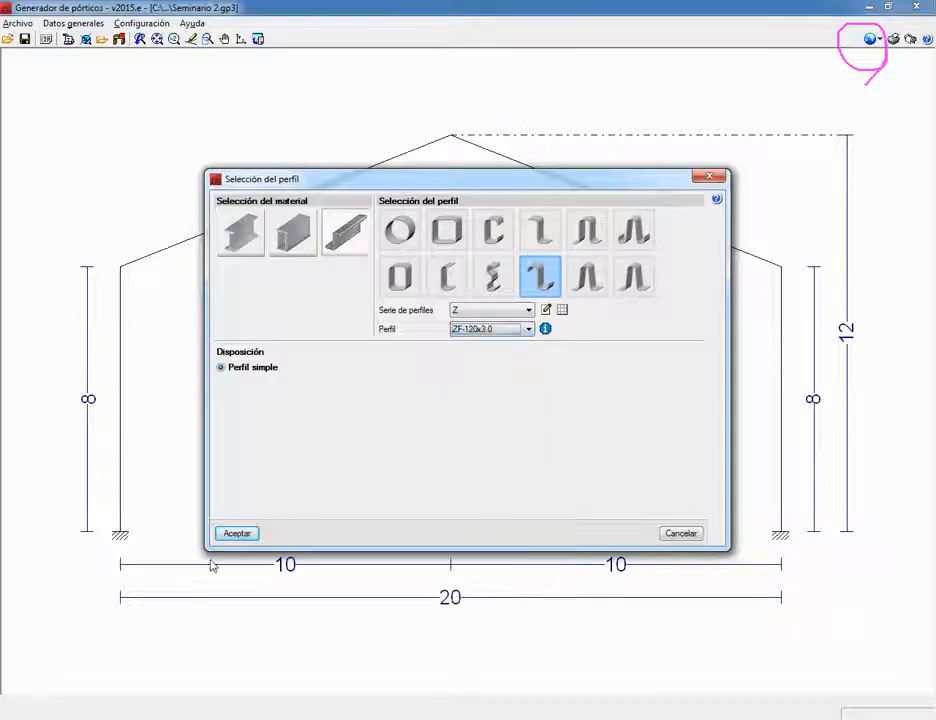
click(240, 534)
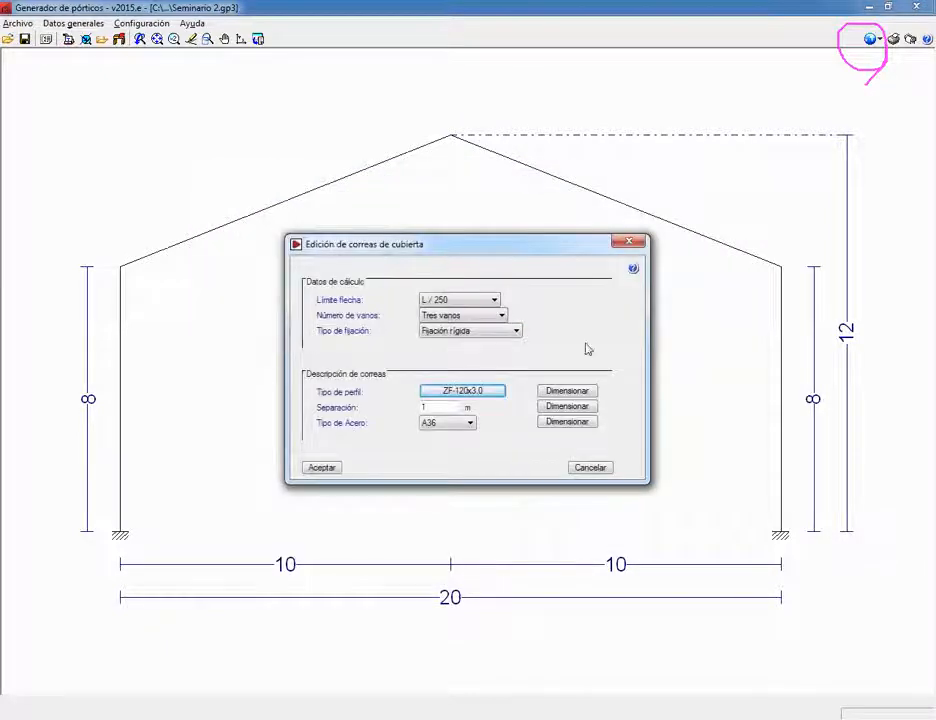
Step: Try to accept the roof purlin data, and decline to continue running the program after the safety-check error
click(319, 468)
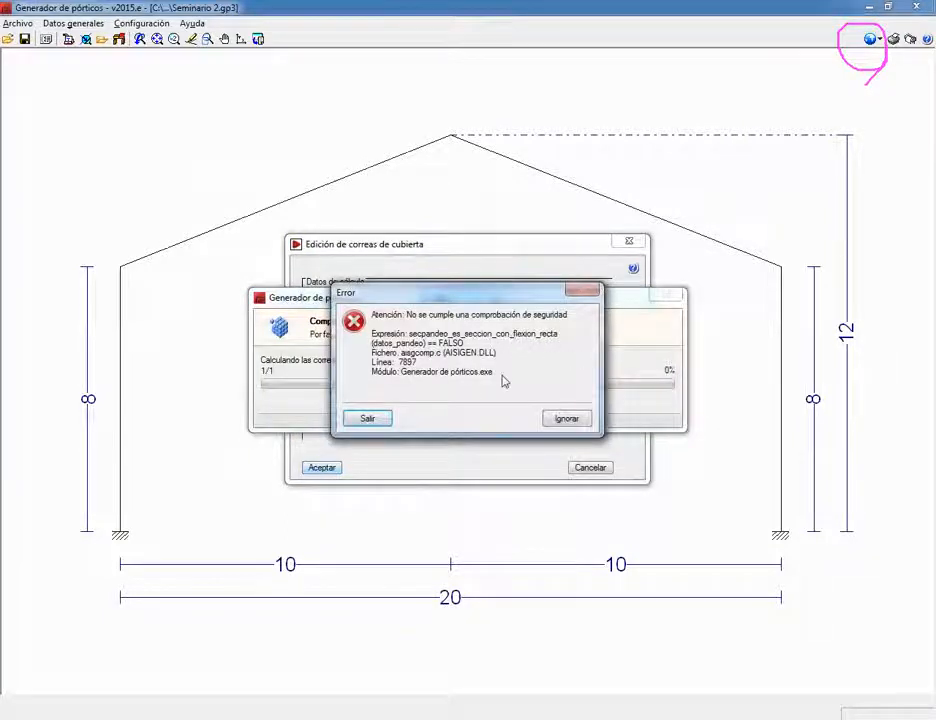
mouse_move(526, 298)
mouse_down()
mouse_move(571, 364)
mouse_move(490, 402)
mouse_move(590, 445)
mouse_move(589, 357)
mouse_move(522, 334)
mouse_move(520, 317)
mouse_up()
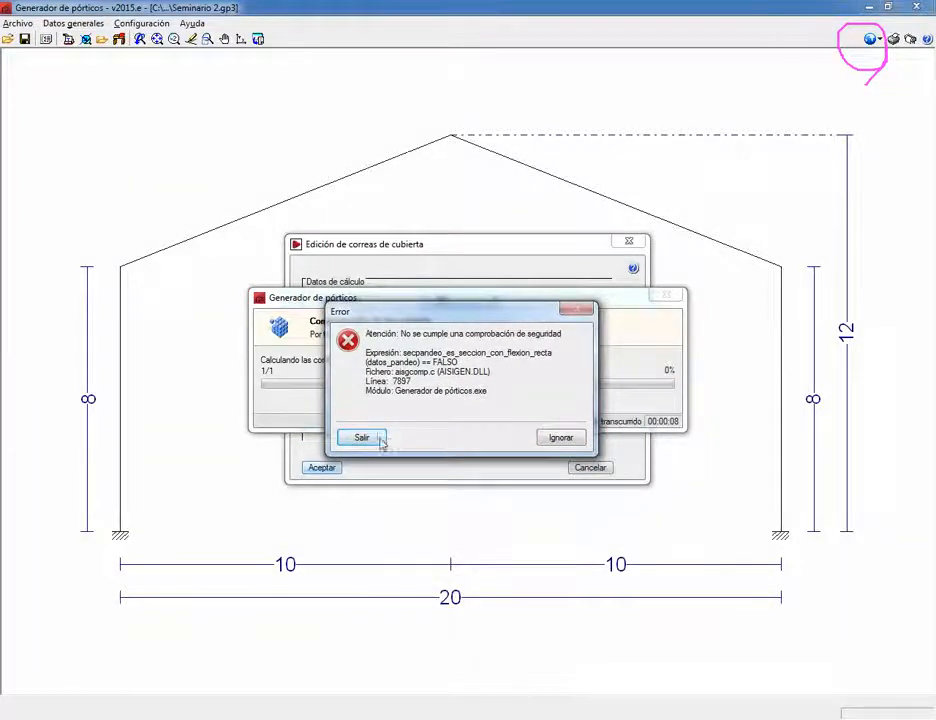
click(575, 440)
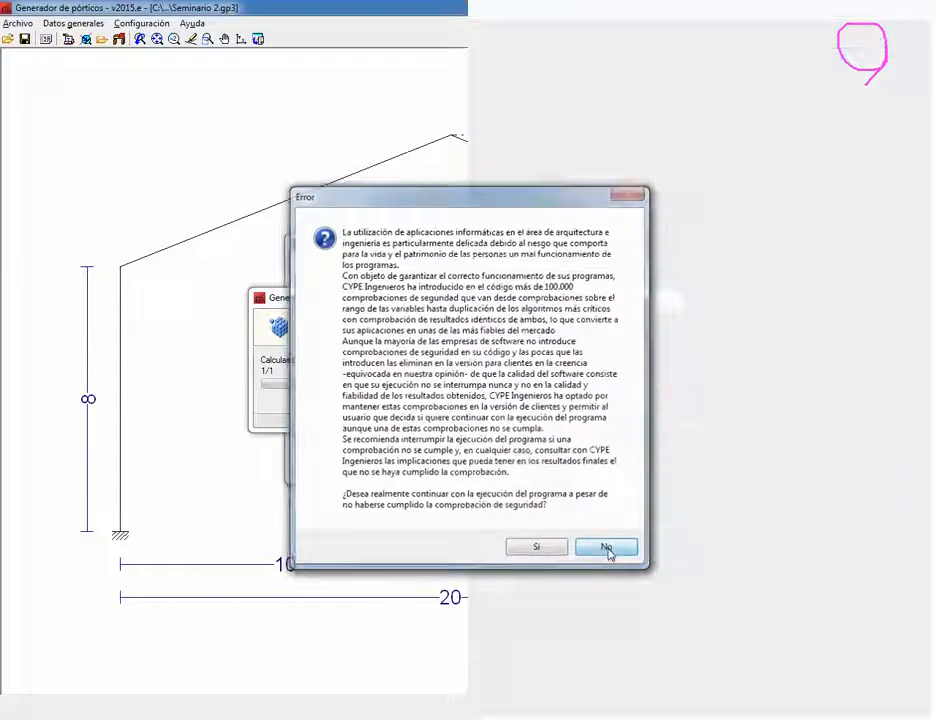
click(607, 548)
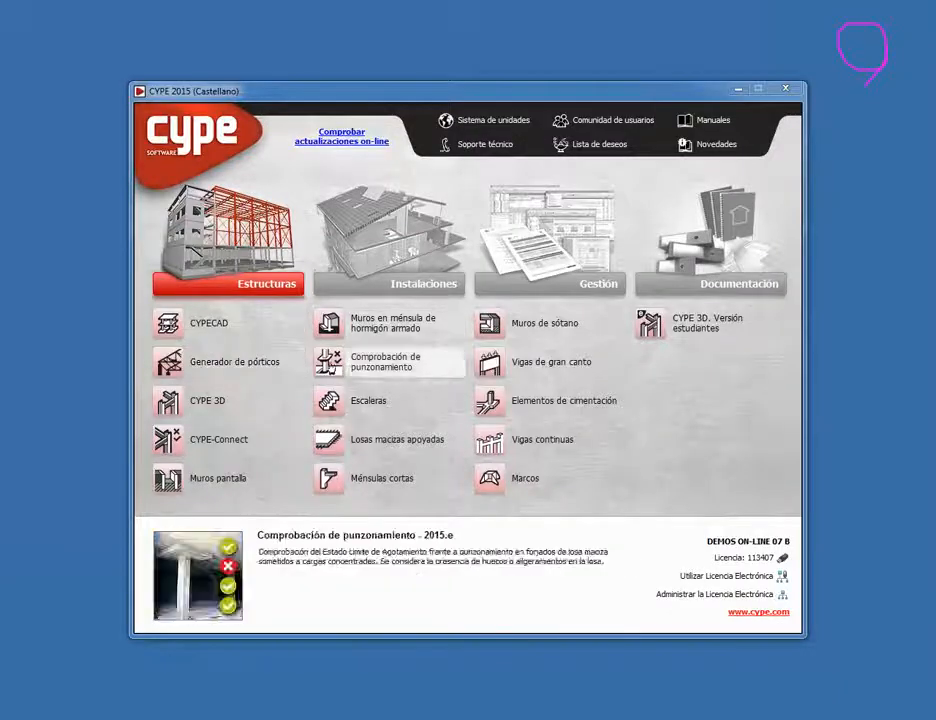
Step: Restart Generador de pórticos from the CYPE launcher and create a new job named seminario with the description ddd
click(203, 368)
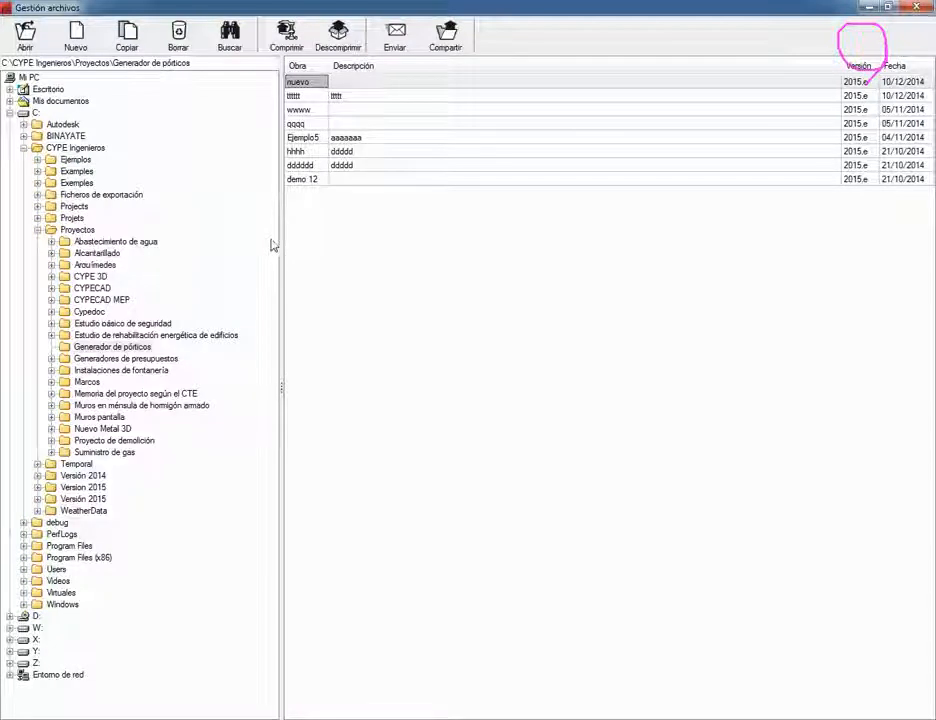
key(Down)
key(Down)
key(Down)
key(Down)
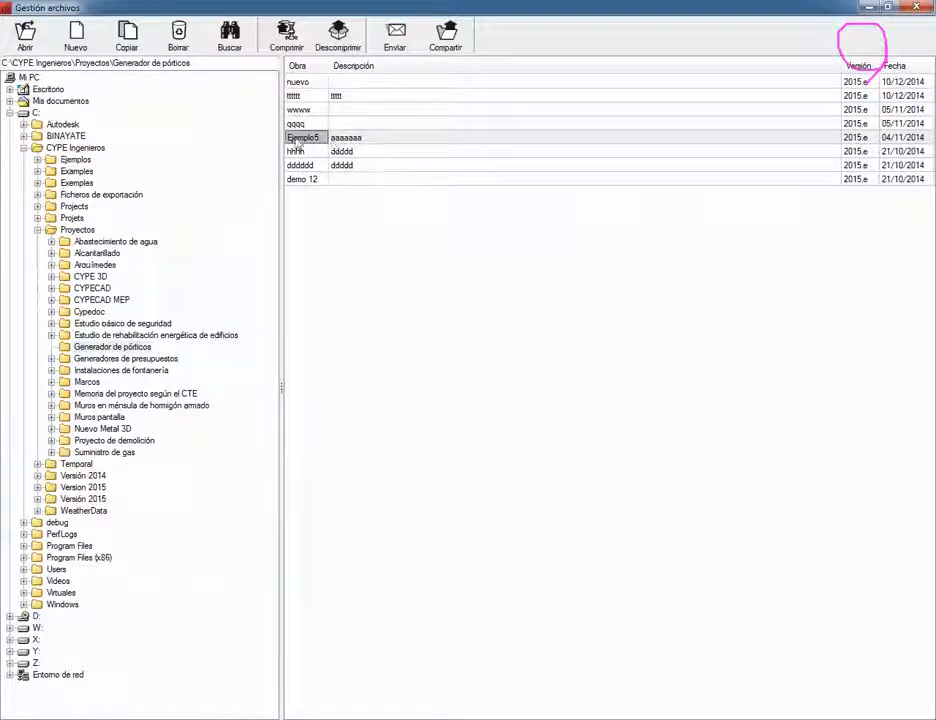
click(76, 38)
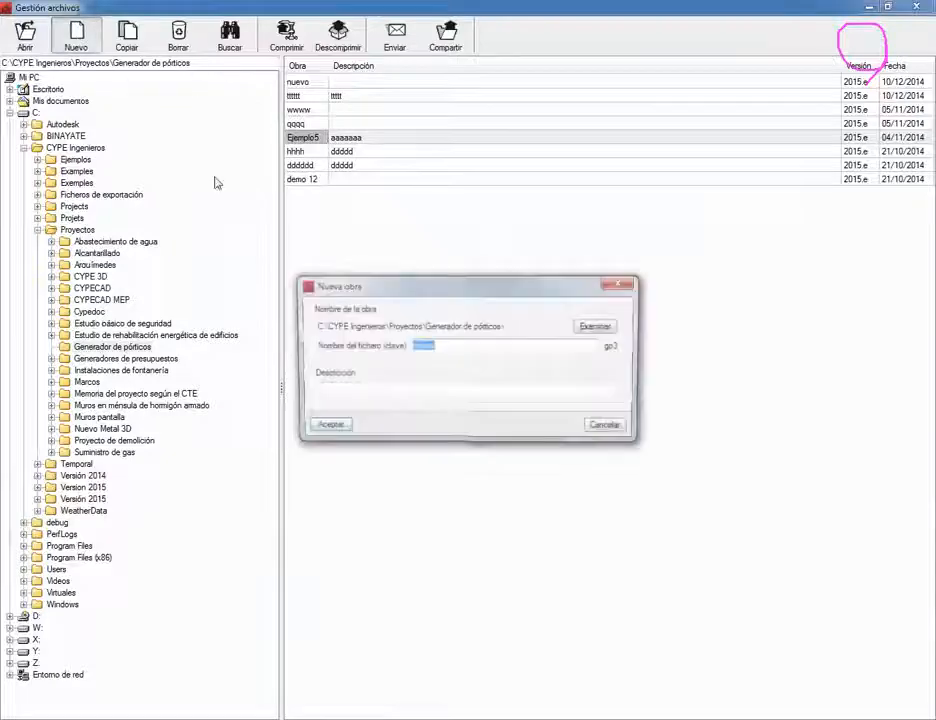
text(seminario)
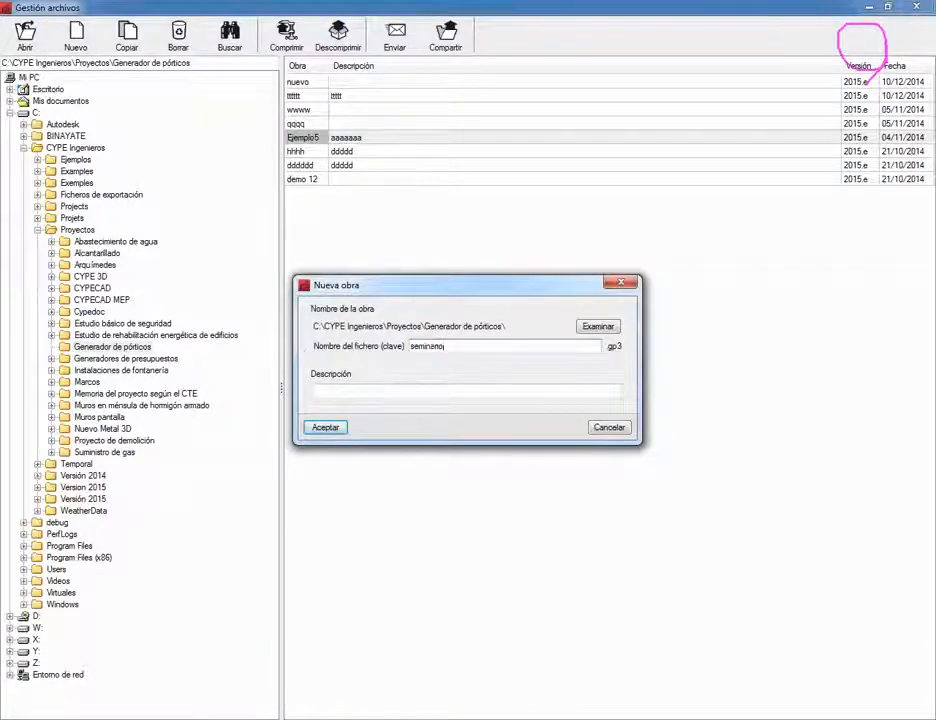
click(369, 391)
text(ddd)
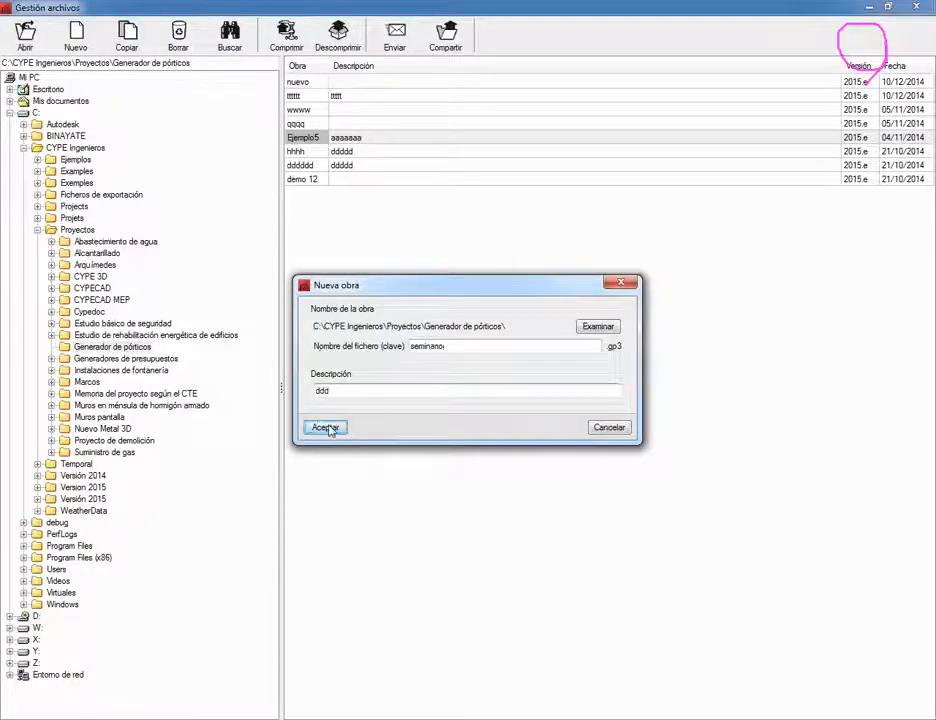
click(327, 427)
Step: Add a new two-slope frame with the Pórtico rígido roof type, keeping the default dimensions
click(400, 397)
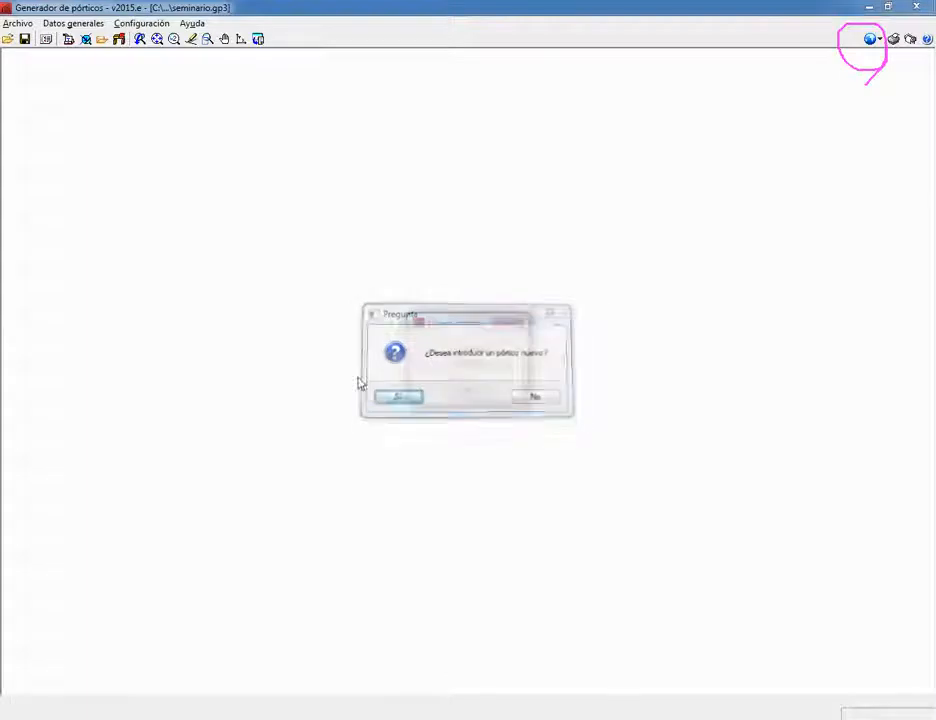
click(472, 362)
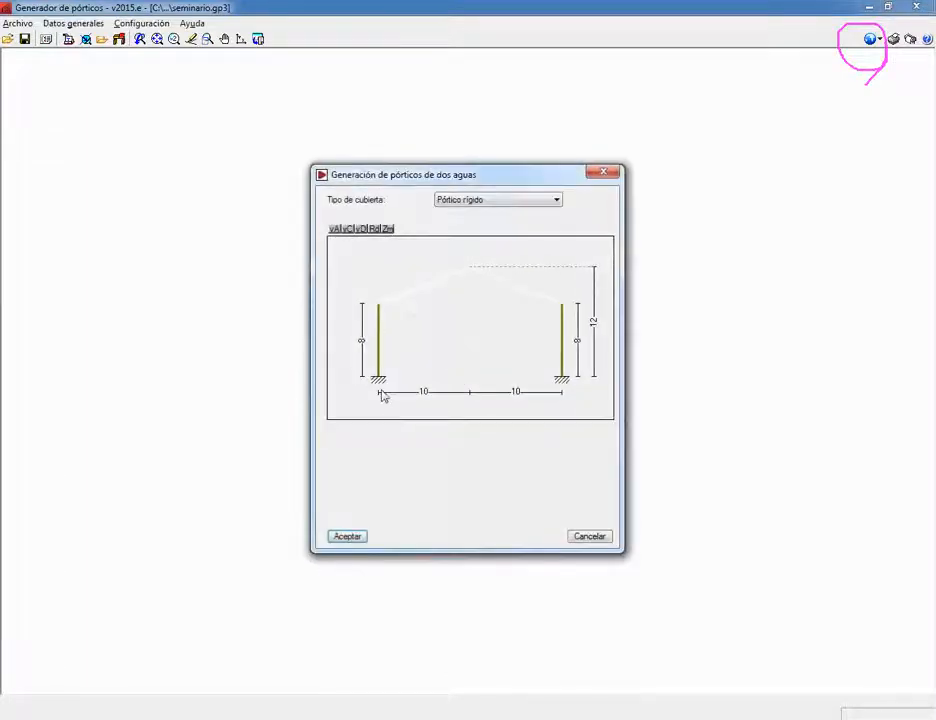
click(349, 536)
click(67, 25)
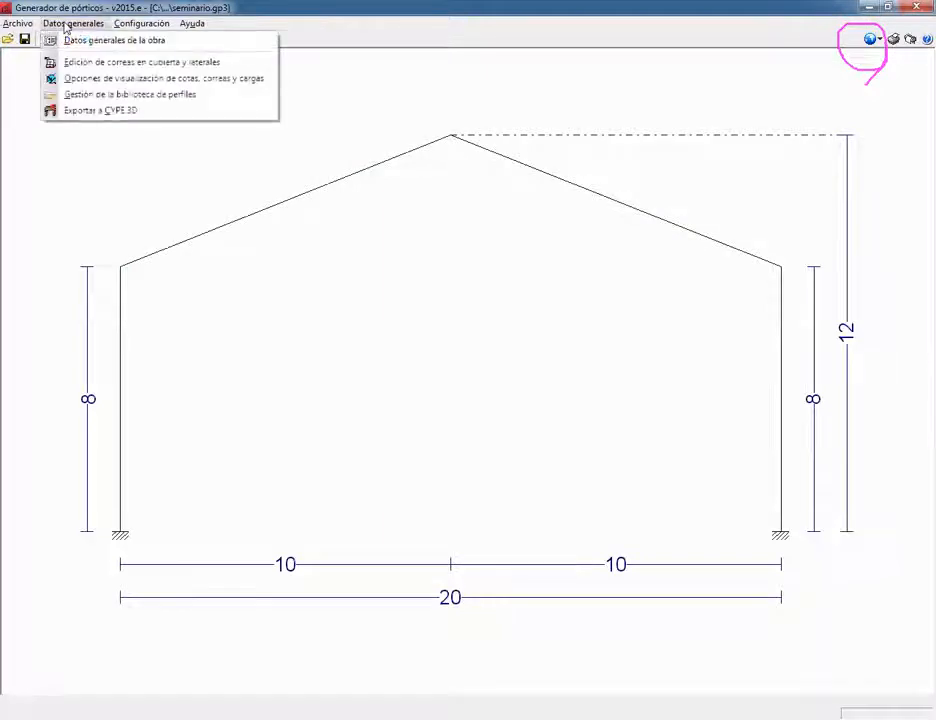
click(34, 25)
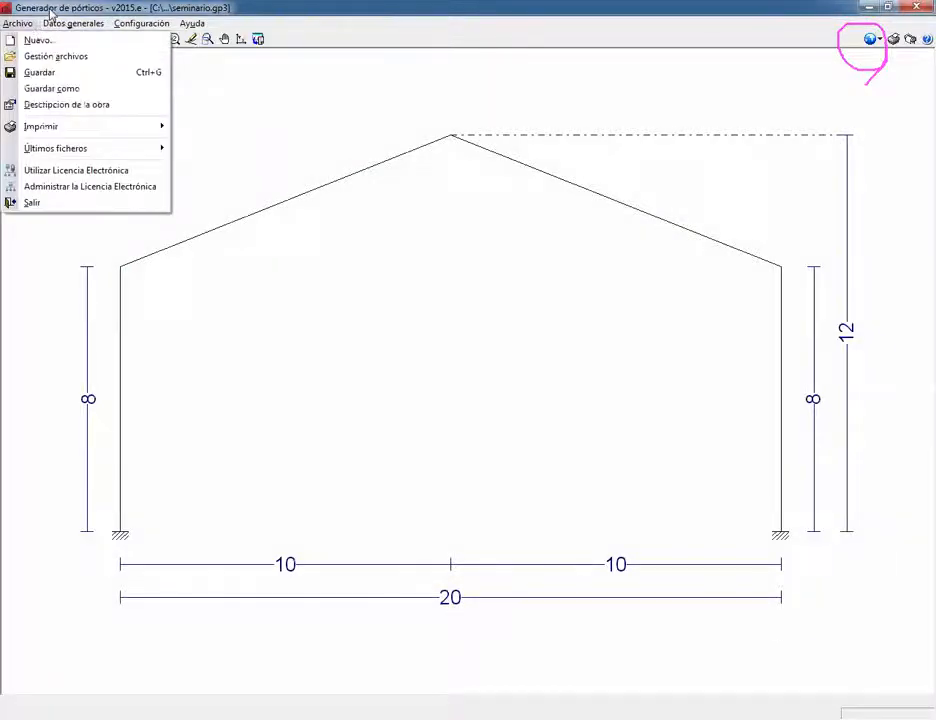
click(39, 9)
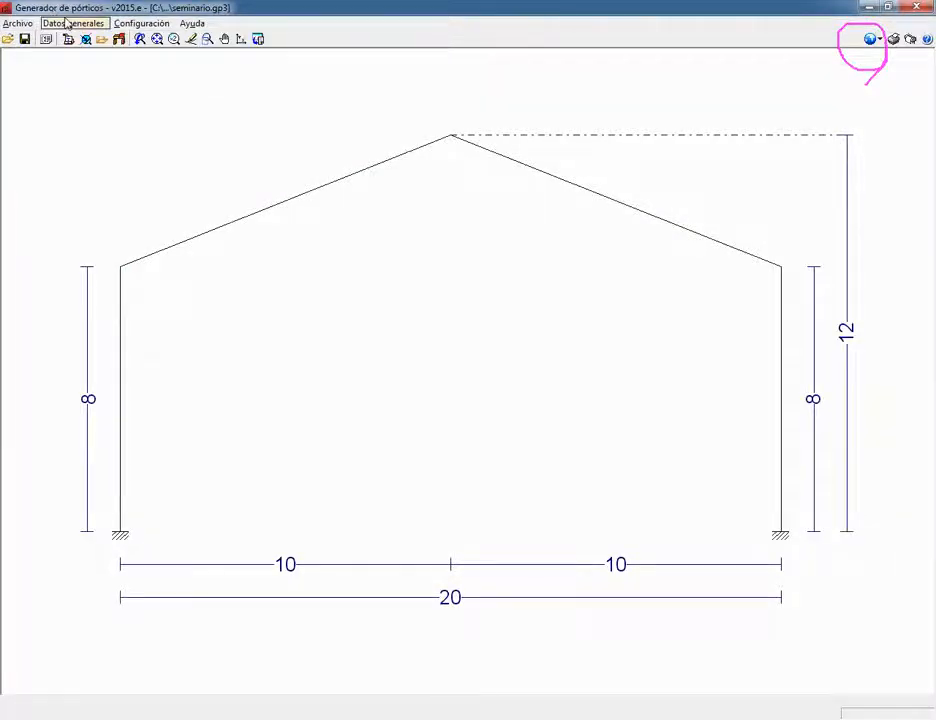
Step: Set the concrete code to EHE-08 (España) and both the cold-formed and rolled steel codes to CTE DB SE-A (España)
click(67, 25)
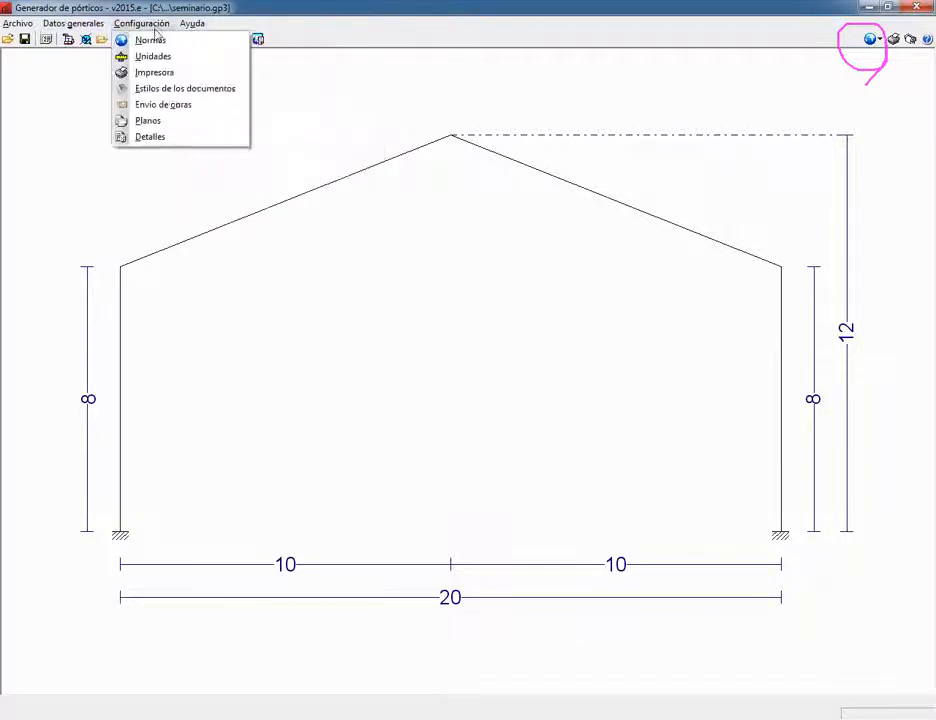
click(150, 40)
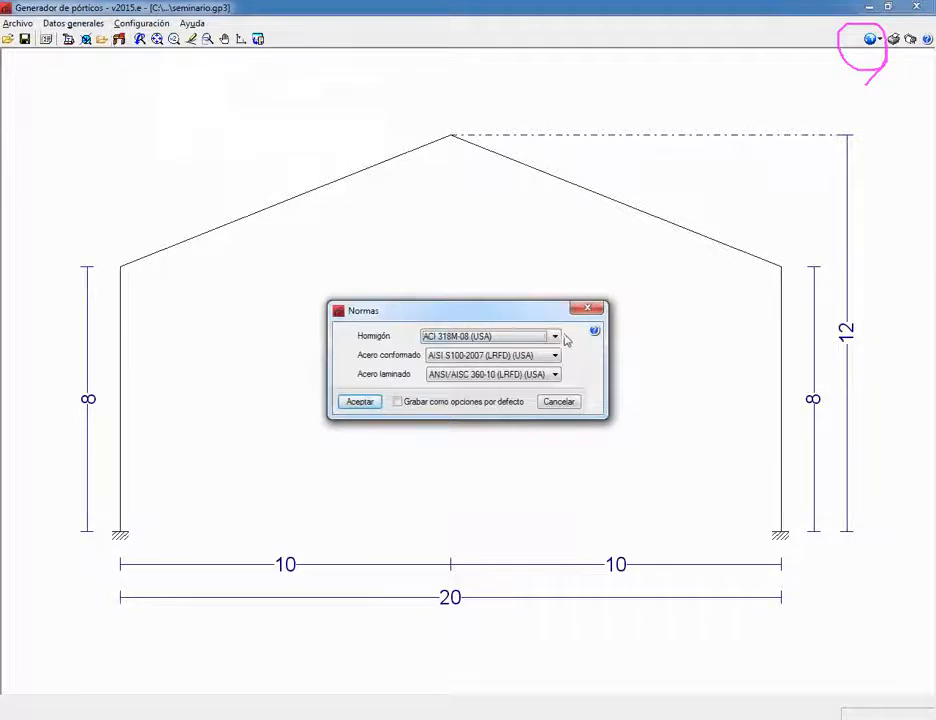
click(553, 337)
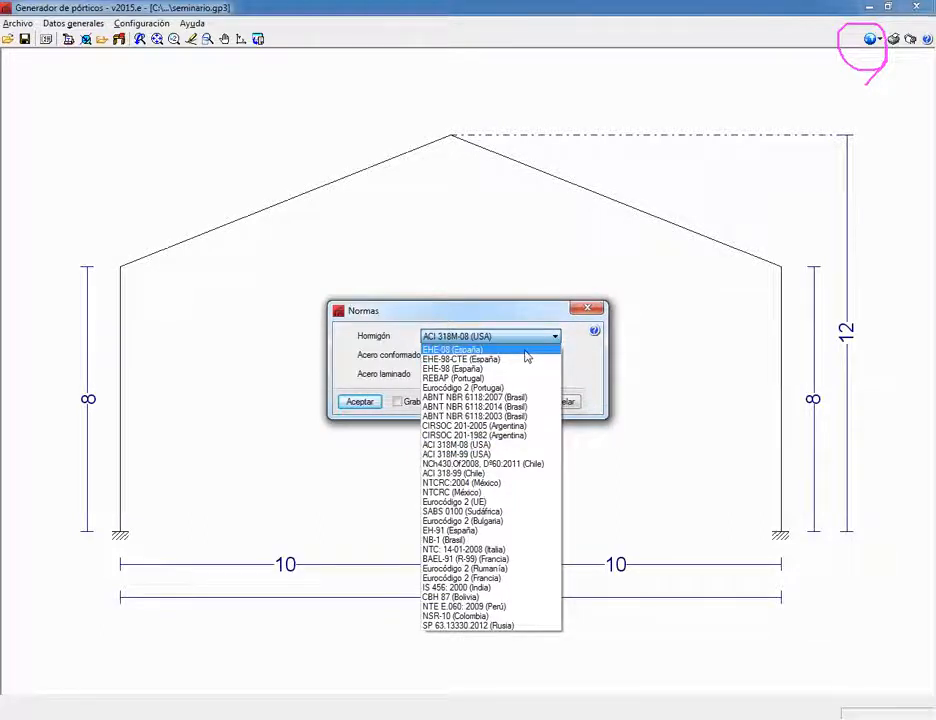
click(525, 350)
click(538, 355)
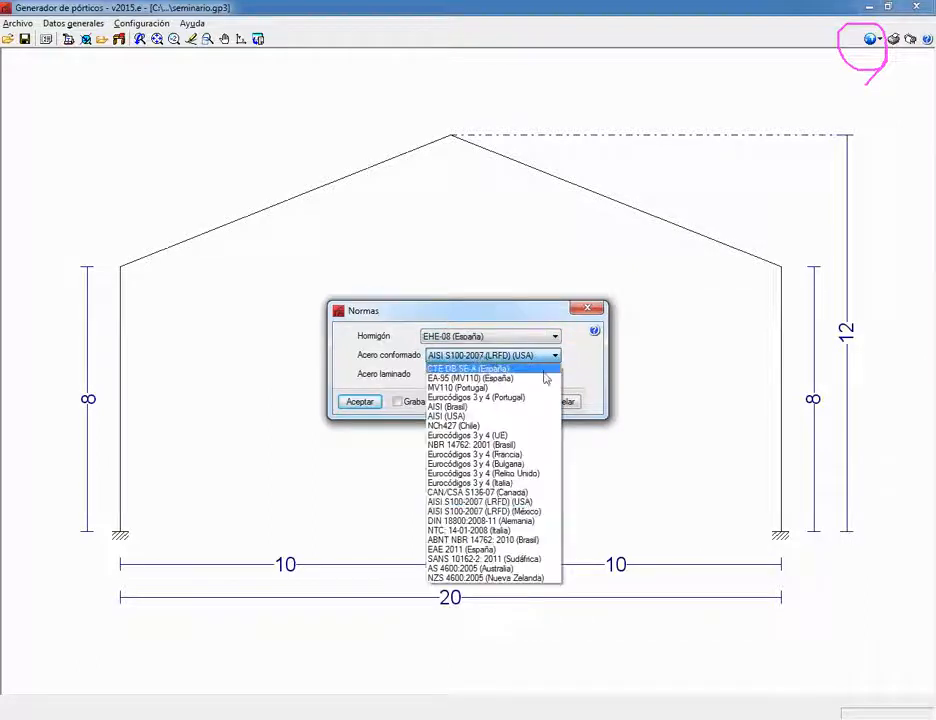
click(540, 370)
click(554, 374)
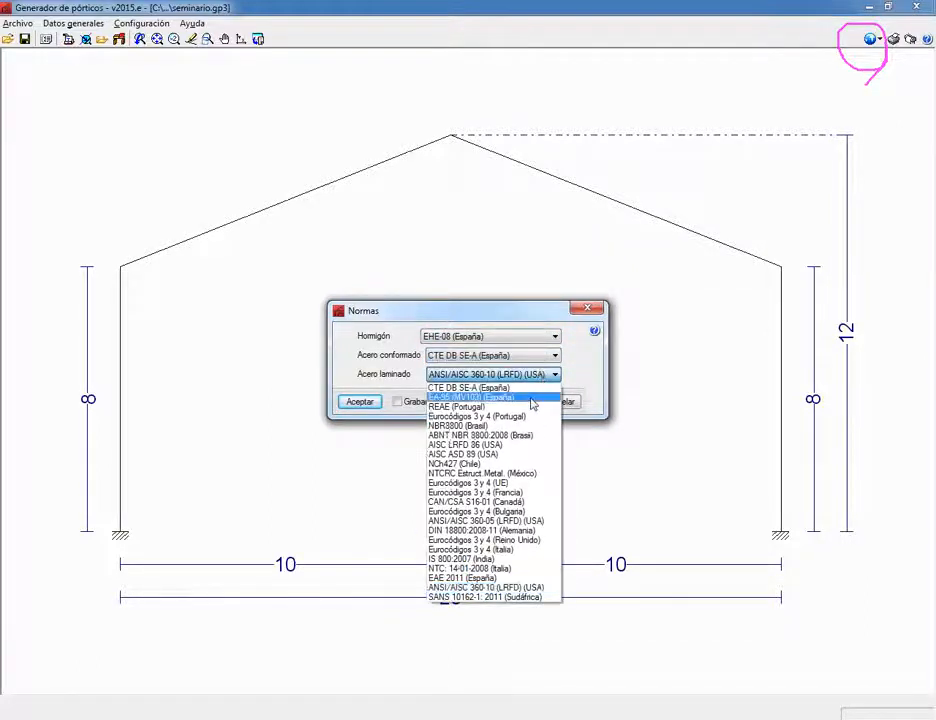
click(515, 390)
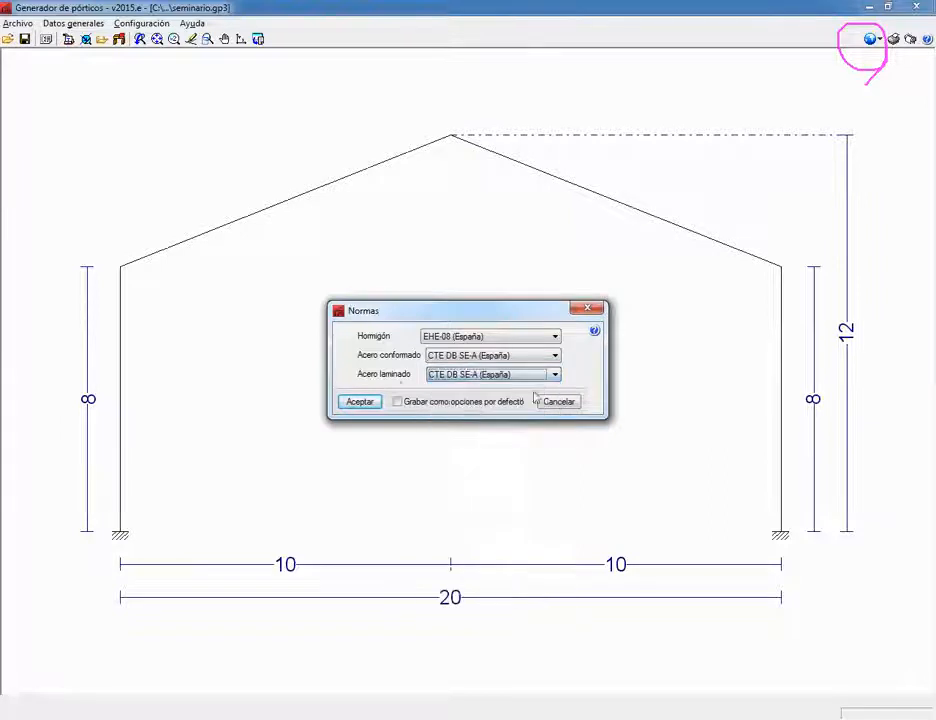
Step: Accept the selected design codes and save the concrete, cold-formed and rolled steel codes as defaults
click(355, 404)
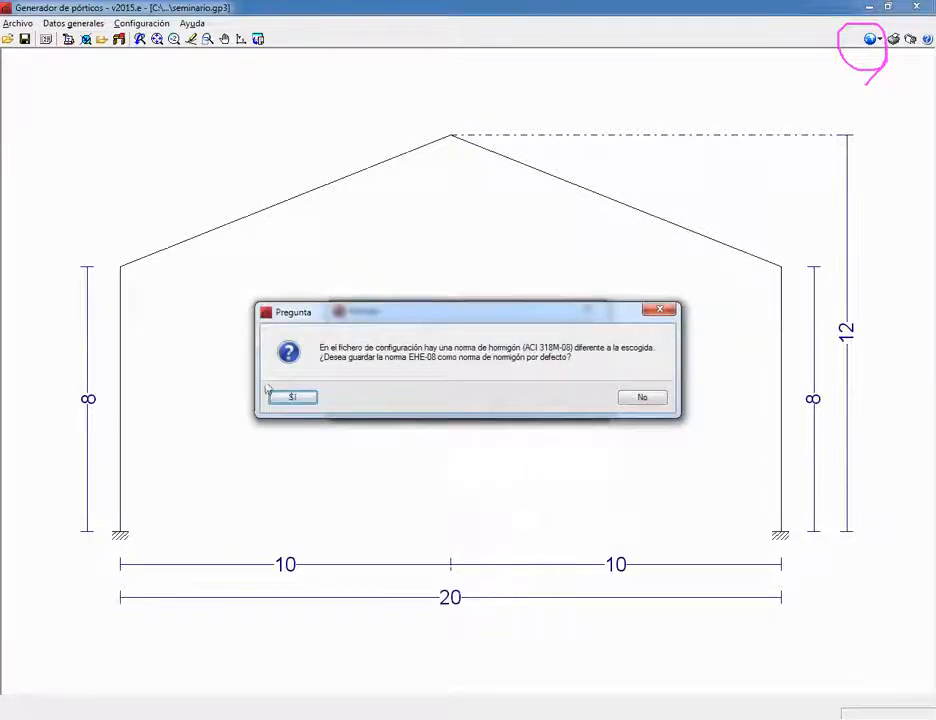
click(294, 396)
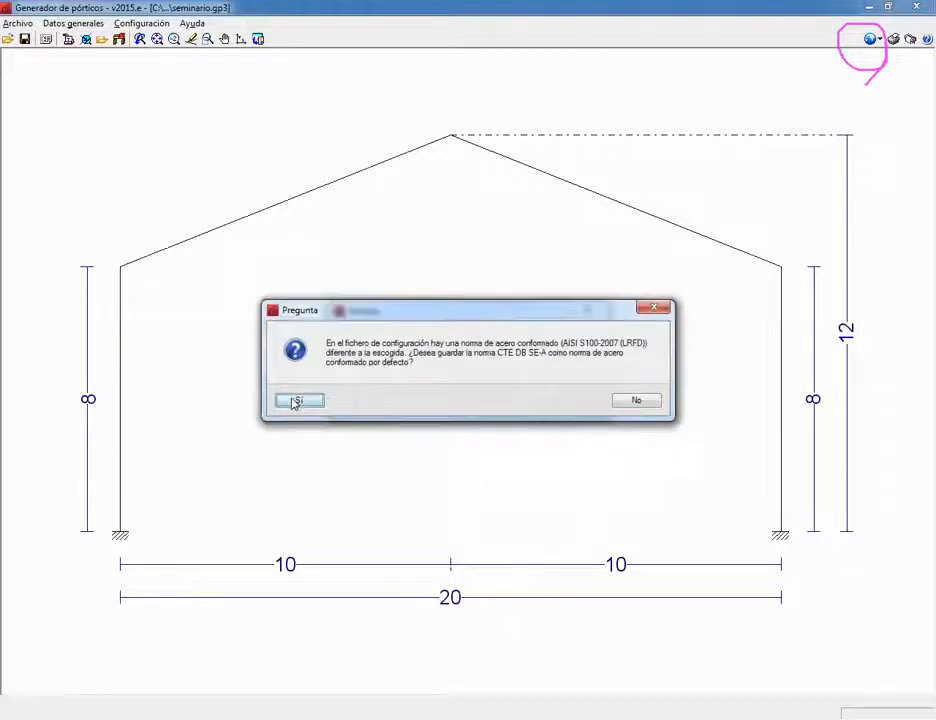
click(296, 400)
click(293, 400)
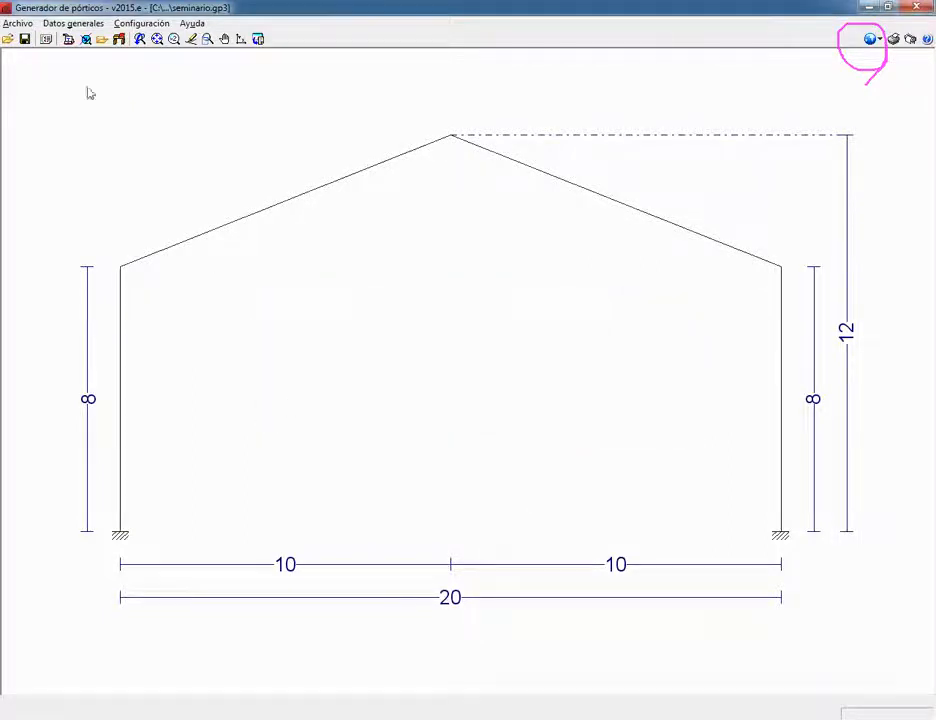
Step: Try to edit the roof purlins without roof cladding defined, and leave the purlin selection
click(73, 23)
click(130, 60)
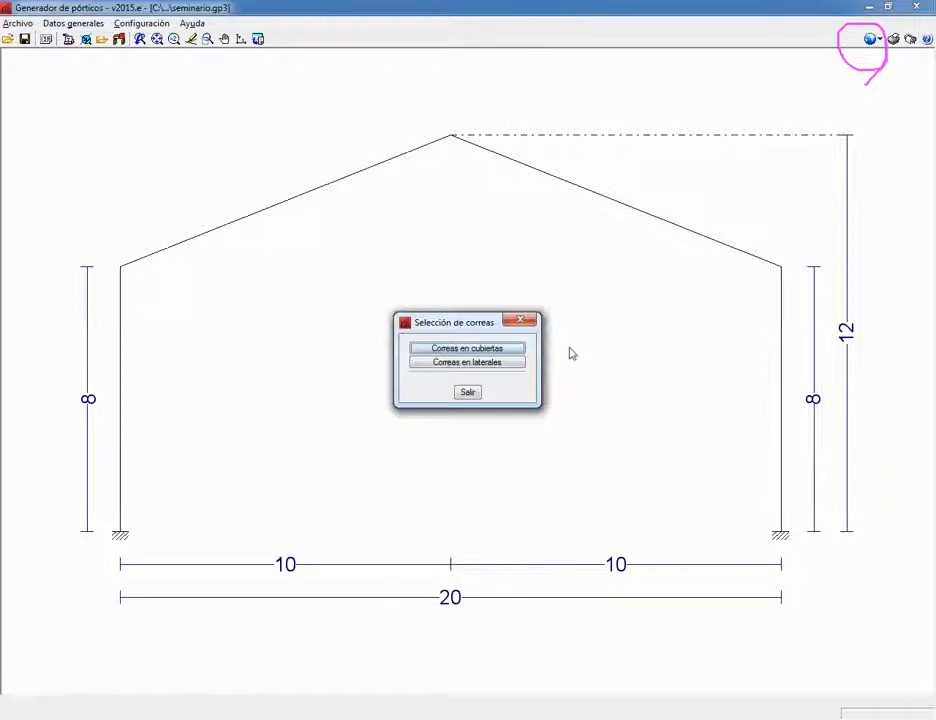
click(445, 350)
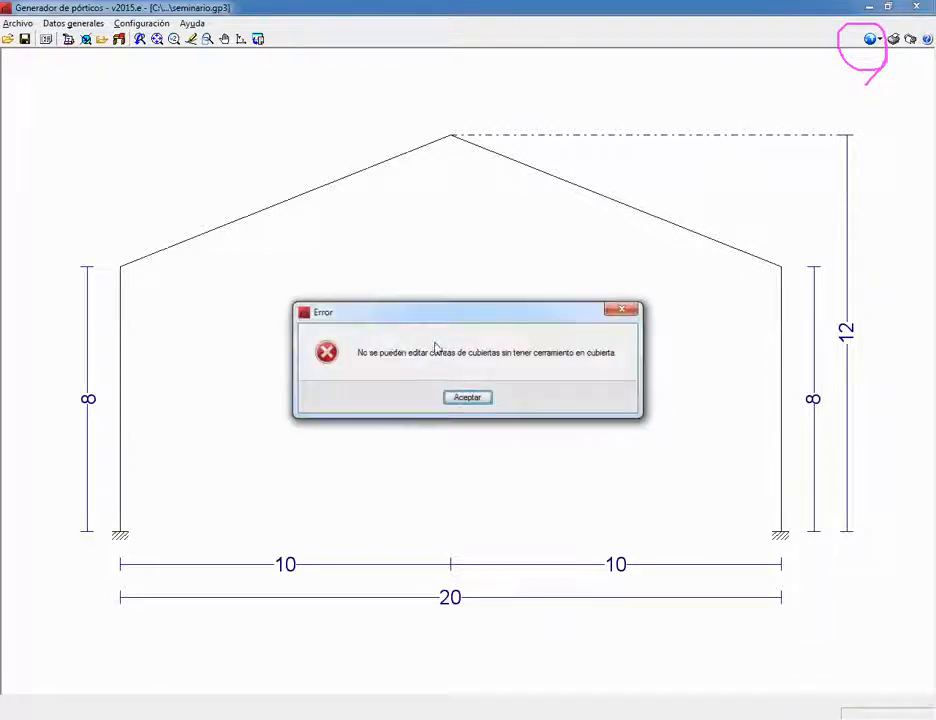
click(464, 399)
click(73, 23)
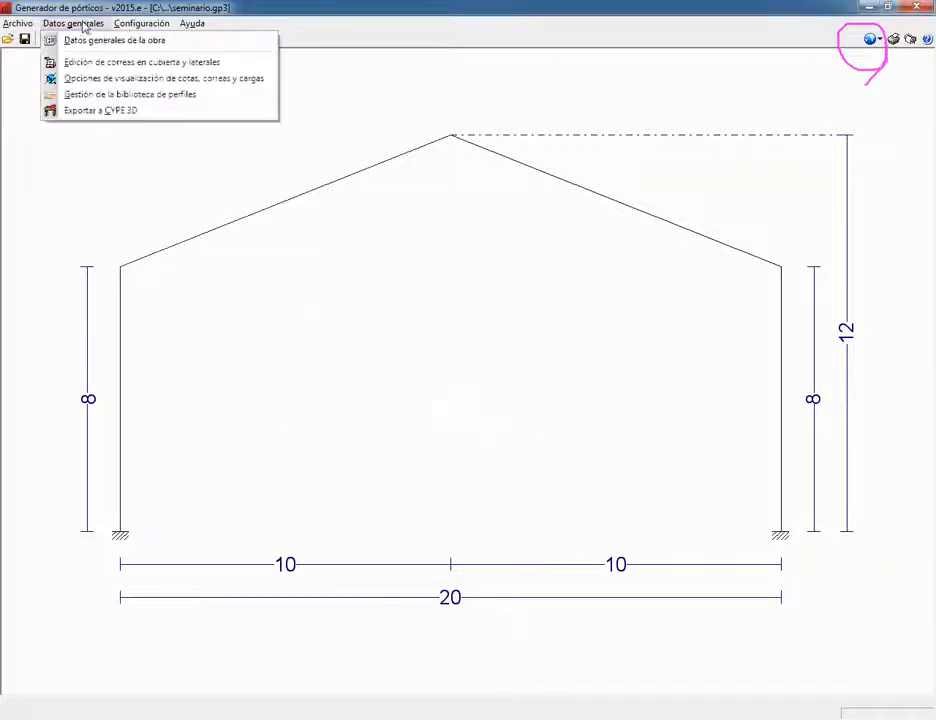
click(97, 61)
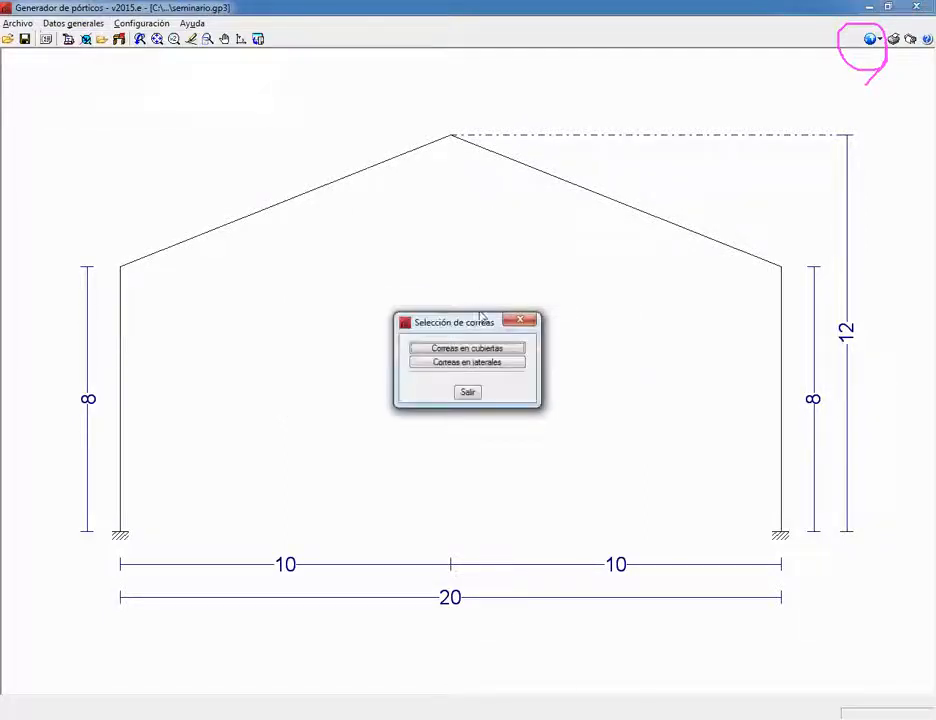
click(481, 348)
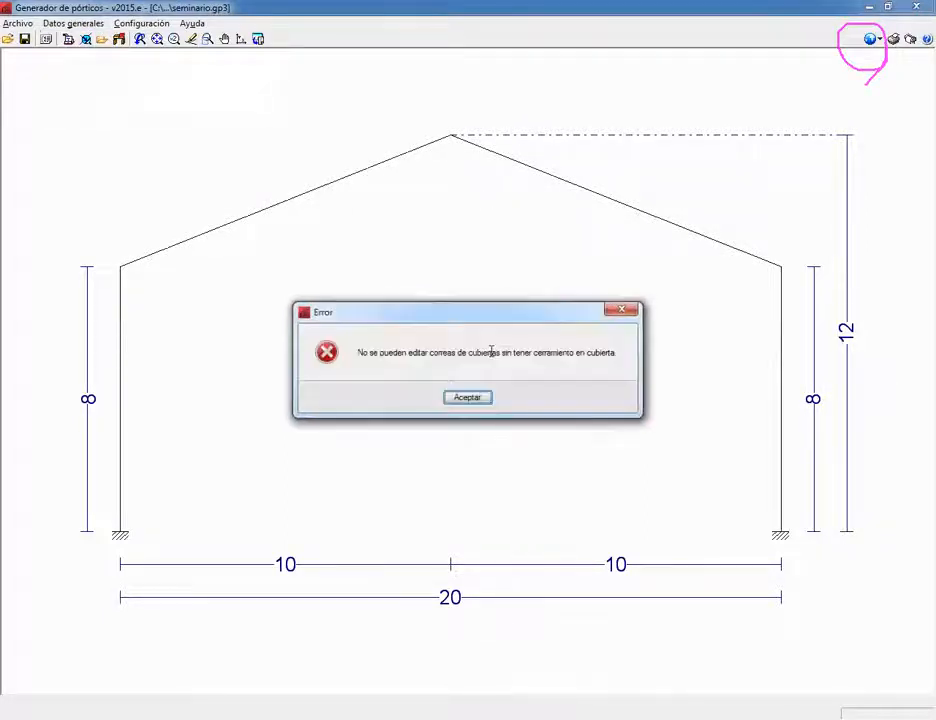
click(468, 403)
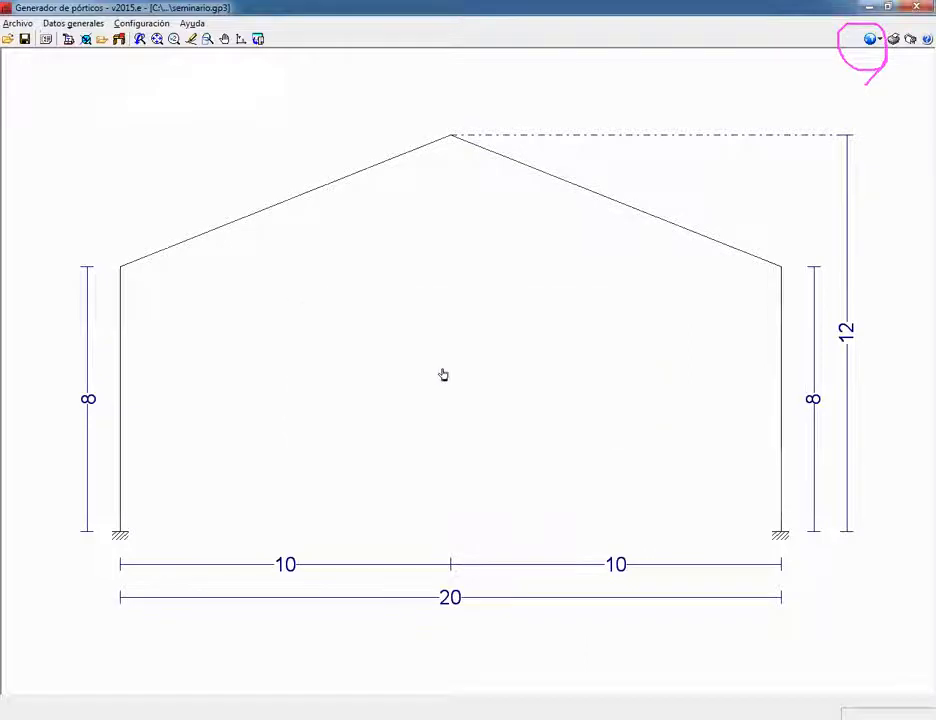
click(97, 25)
click(107, 64)
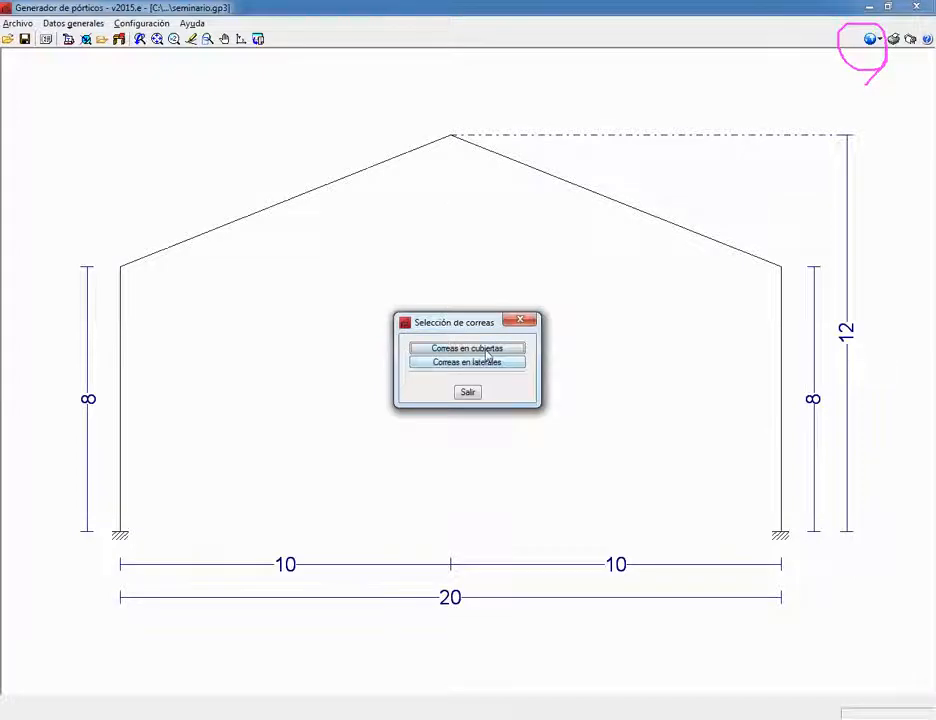
click(467, 391)
Step: Enable roof cladding in the job's general data and give it a cladding live load of 50 kg/m²
click(73, 23)
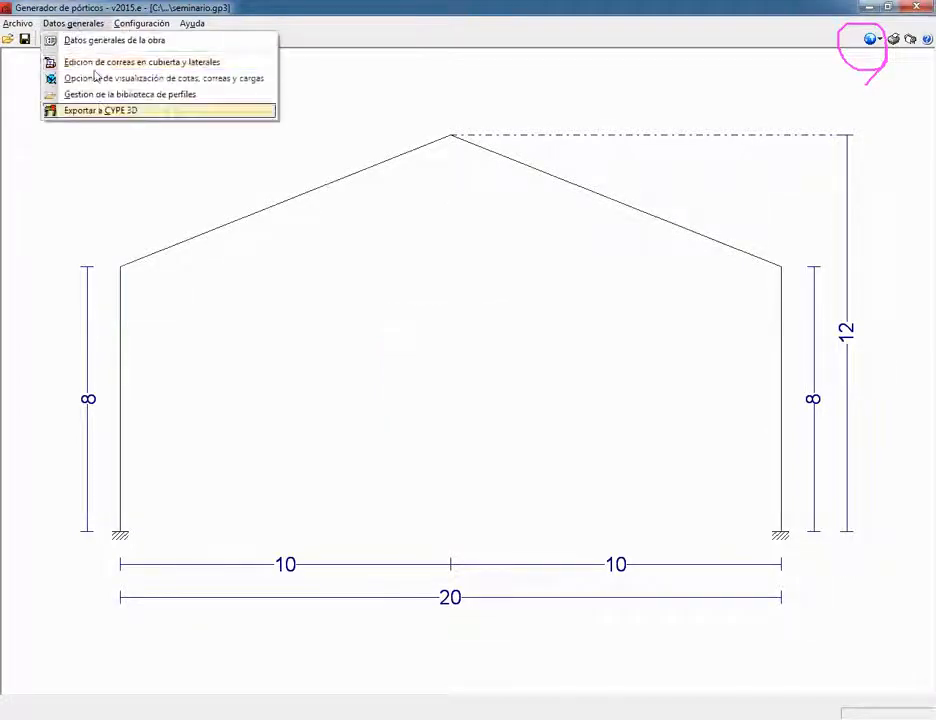
click(98, 42)
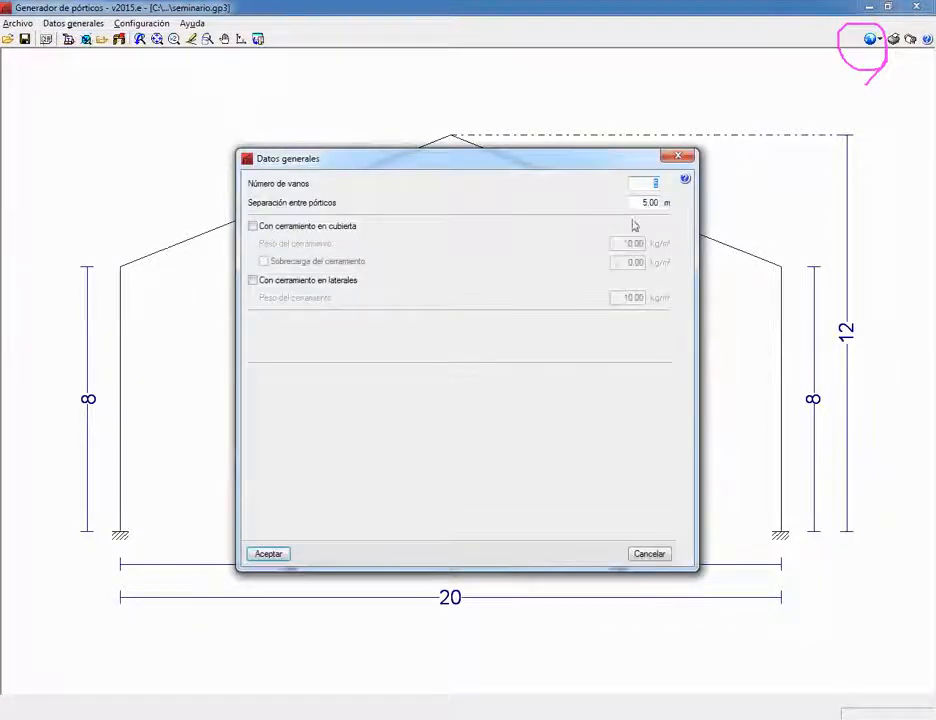
click(287, 225)
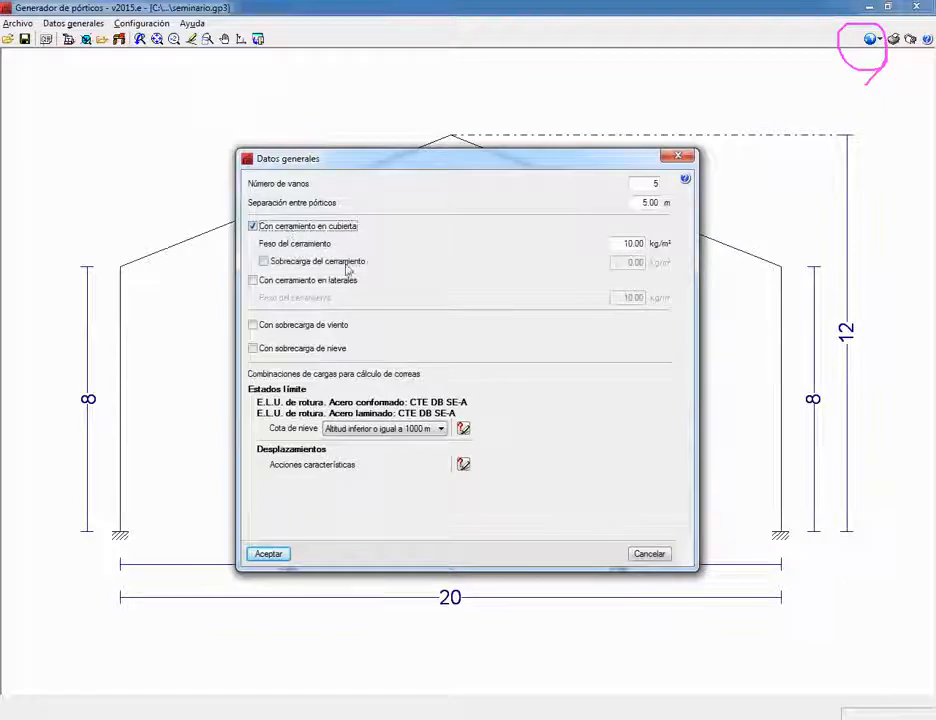
click(264, 261)
double_click(621, 263)
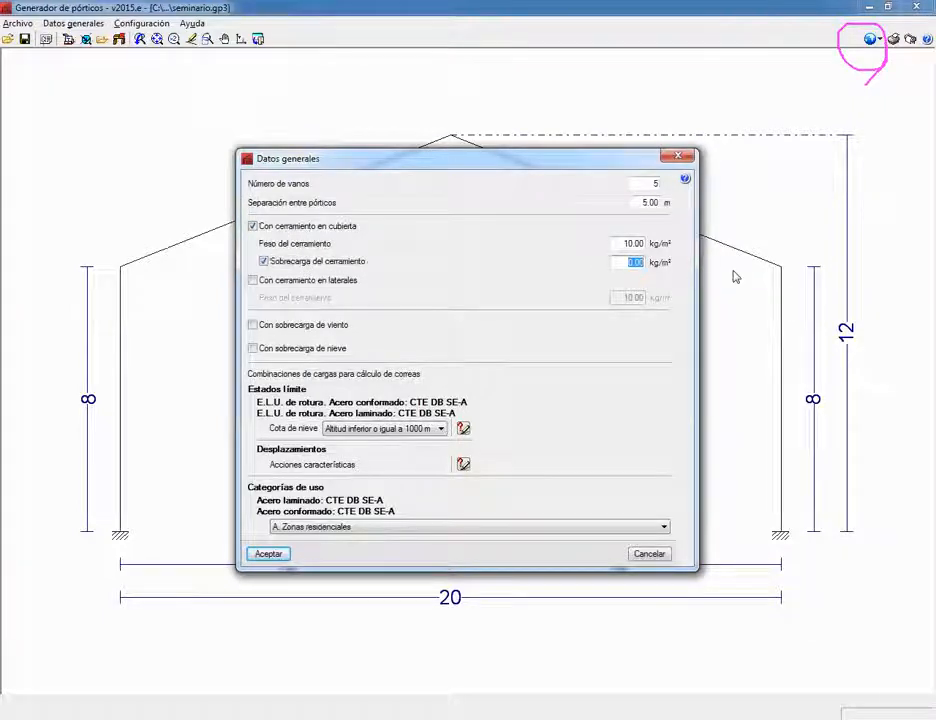
text(50.00)
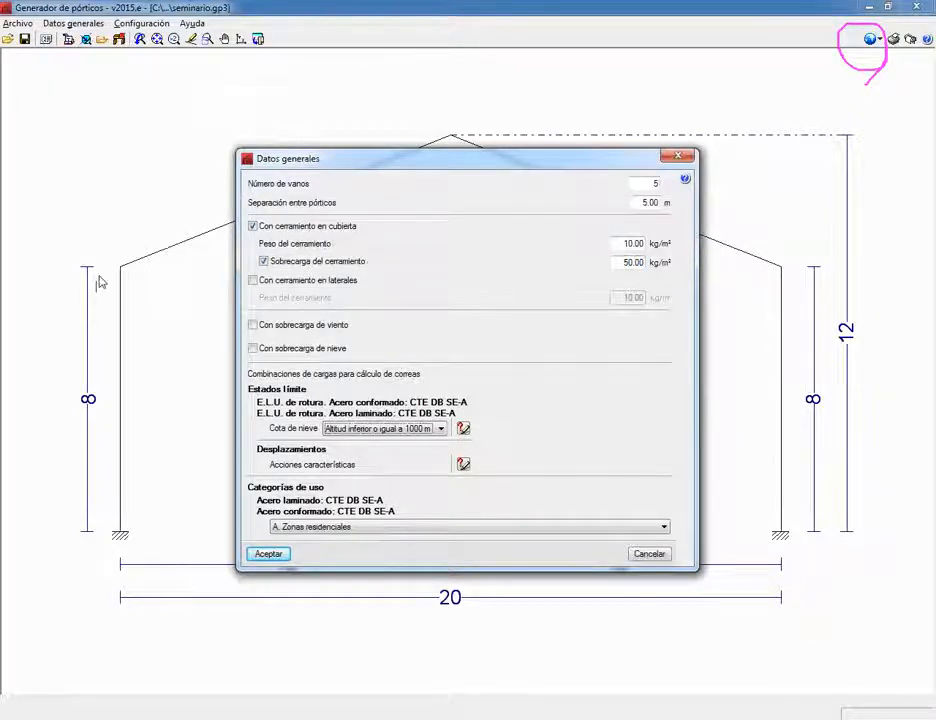
Step: Enable side cladding and add the wind and snow loads in the general data
click(256, 280)
click(271, 328)
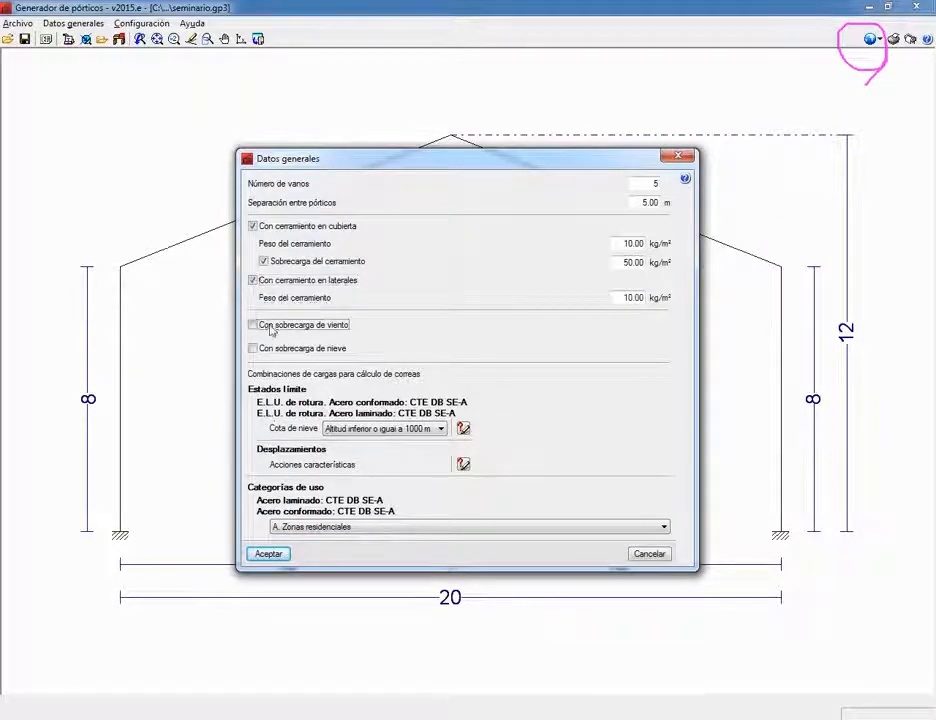
click(253, 326)
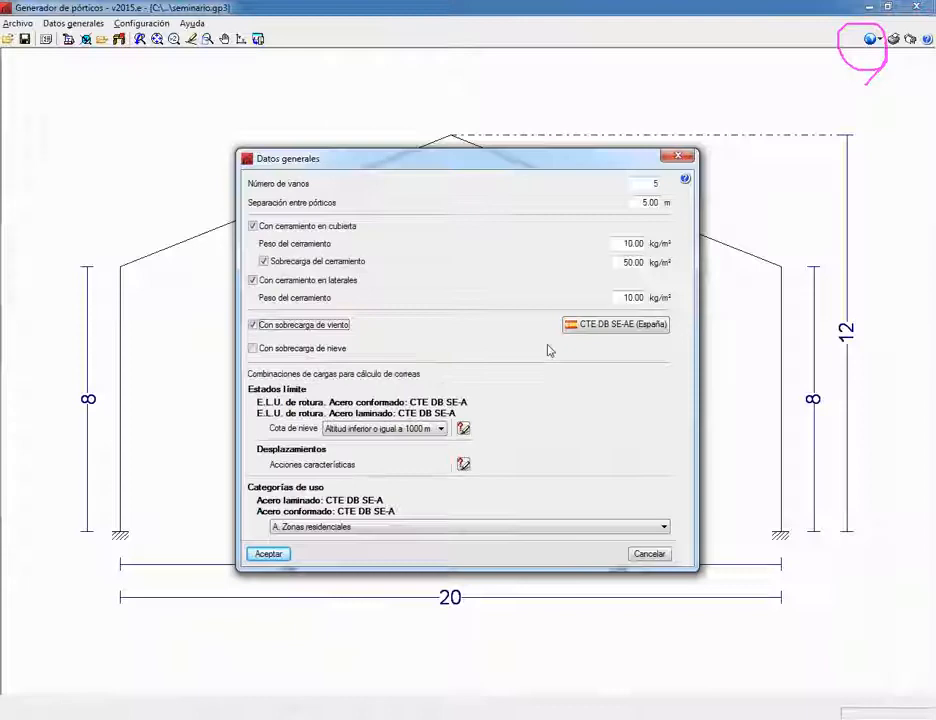
click(253, 348)
click(184, 589)
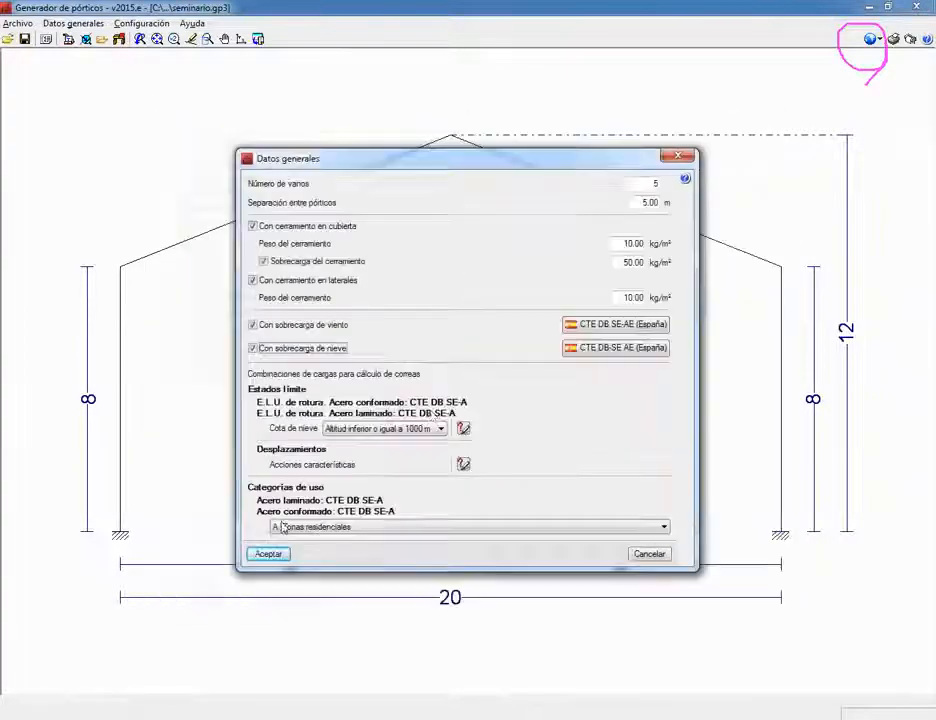
Step: Set the use category to G2, roofs accessible only for maintenance, and accept the general data
click(376, 527)
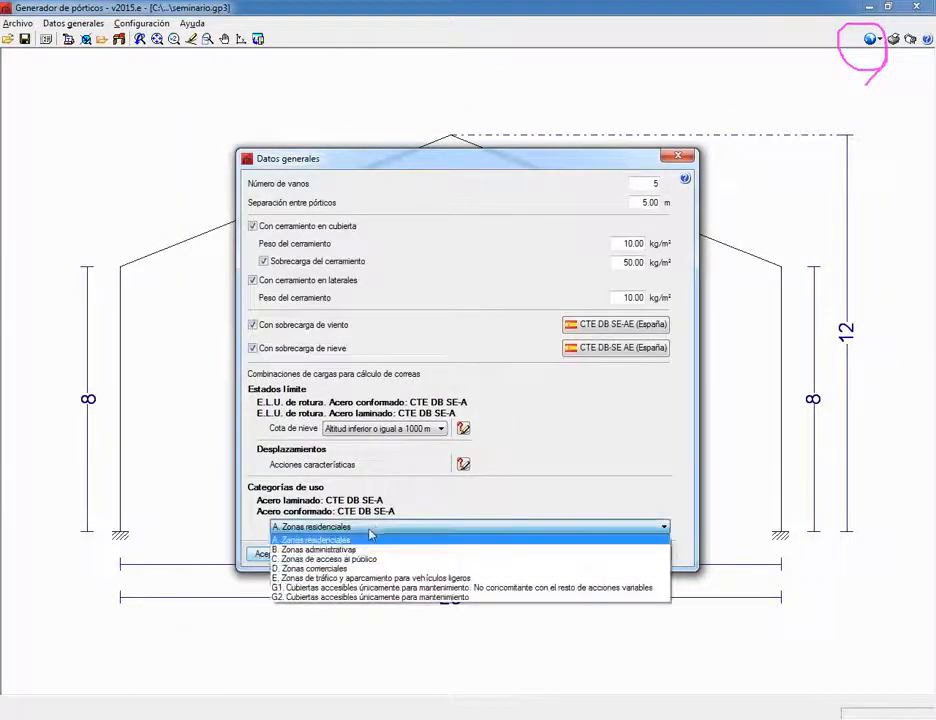
click(398, 597)
click(264, 554)
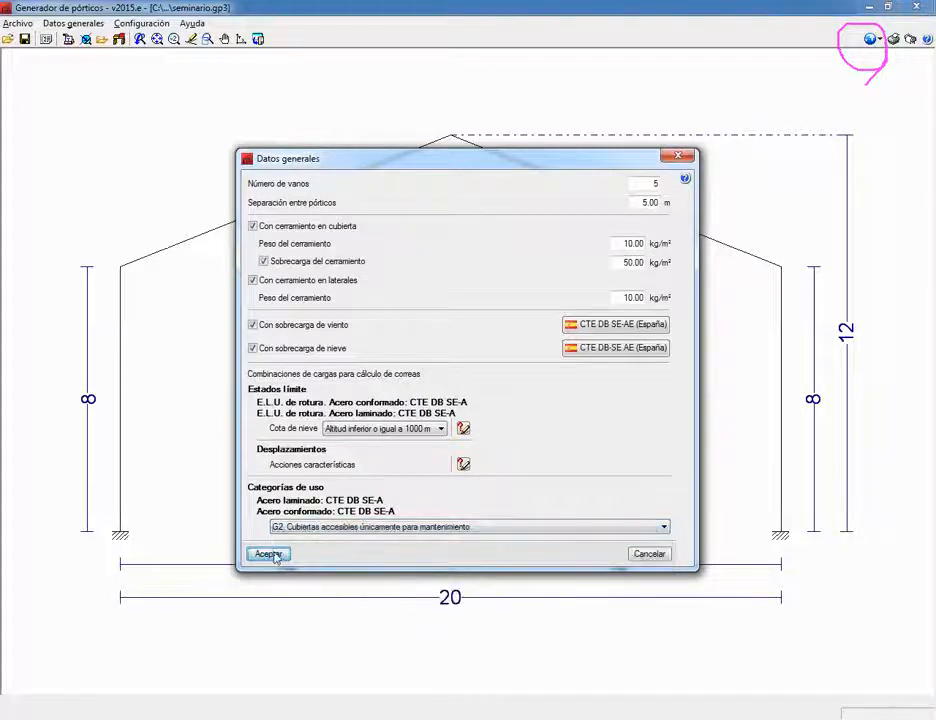
Step: Edit the roof purlins, setting the number of spans to Tres vanos and the fixing type to Fijación rígida
click(73, 23)
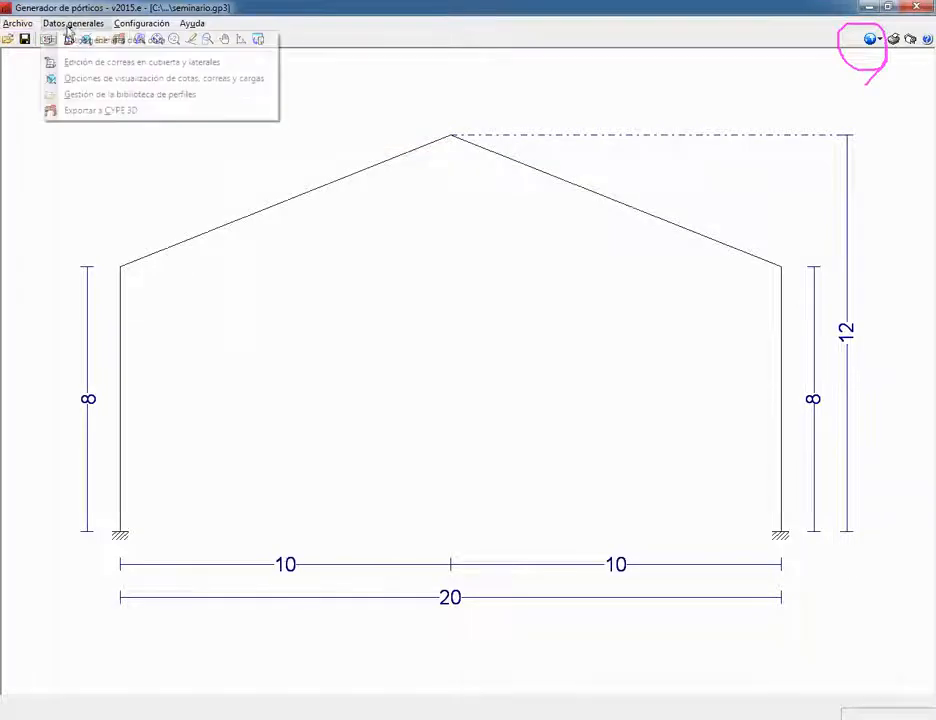
click(98, 64)
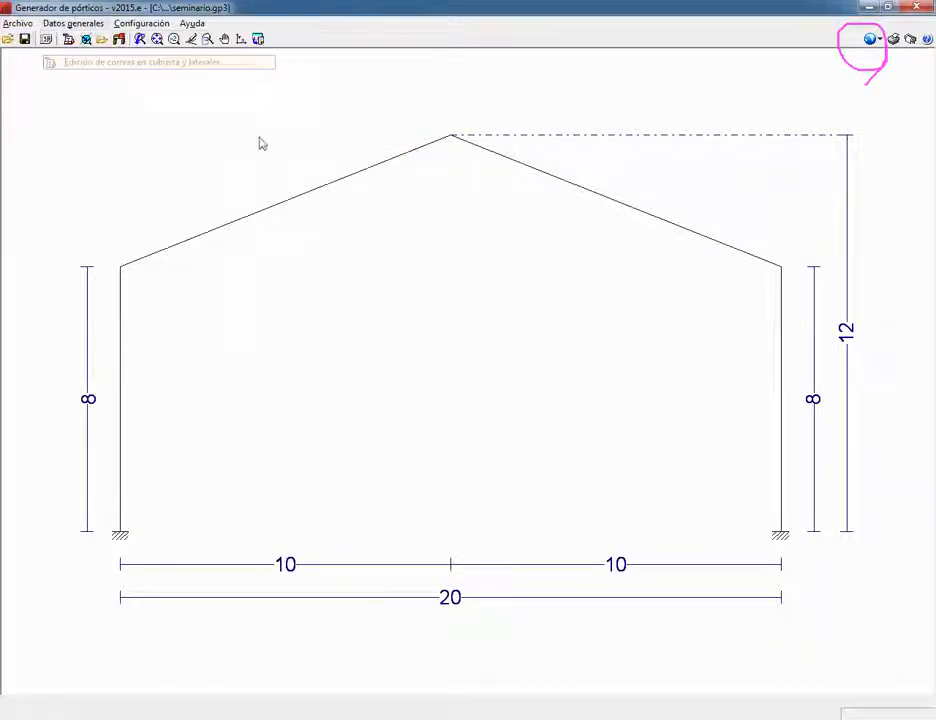
click(450, 166)
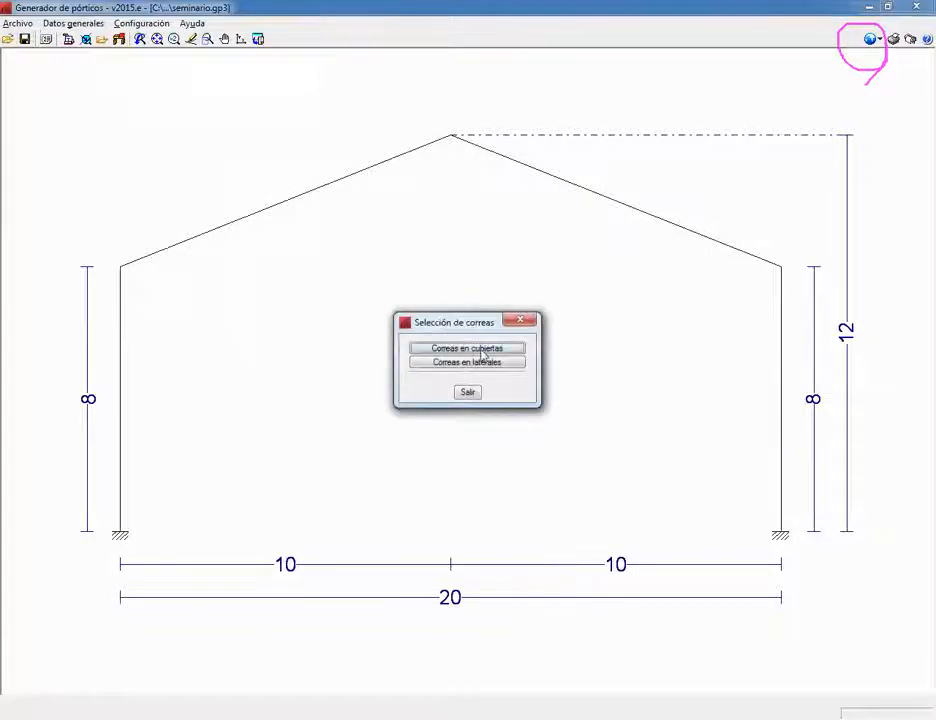
click(482, 349)
click(480, 315)
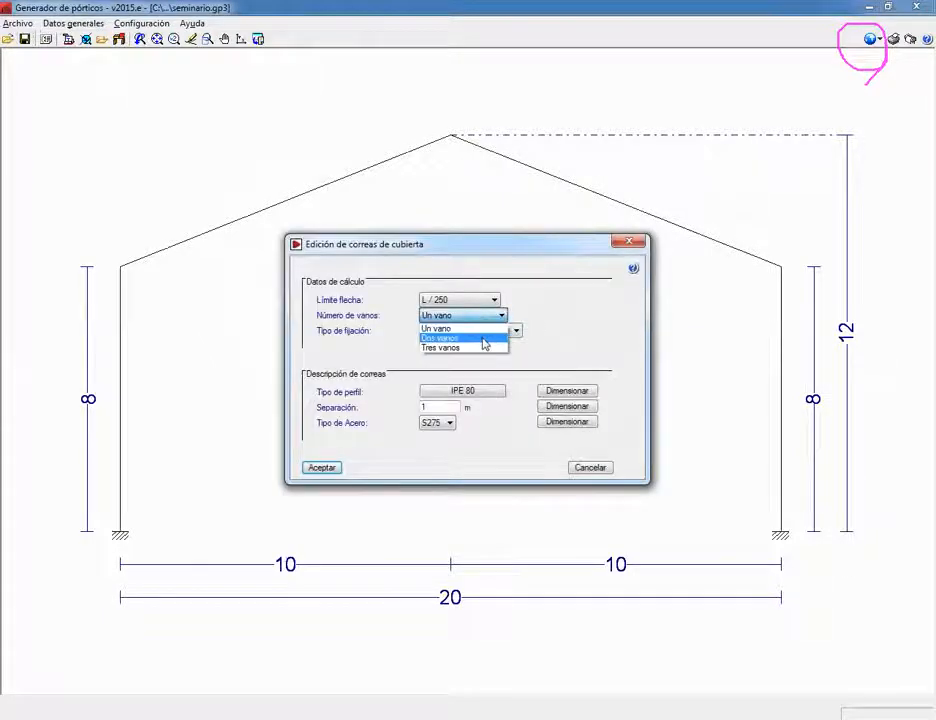
click(484, 347)
click(487, 332)
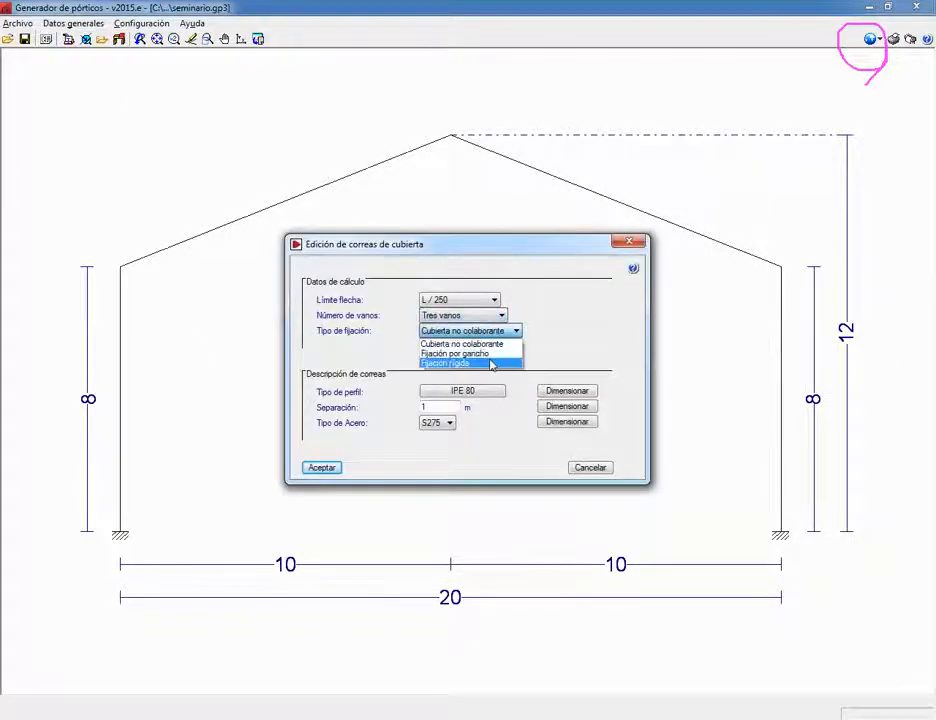
click(491, 363)
Step: Set the roof purlin profile to the cold-formed Z section ZF-120x3.0
click(462, 390)
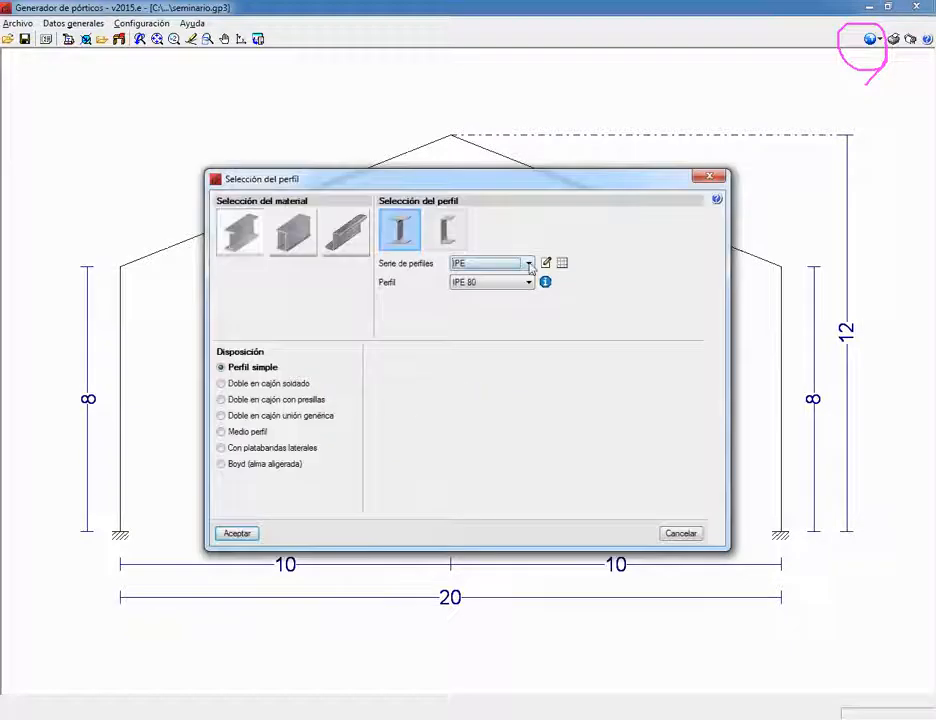
click(343, 236)
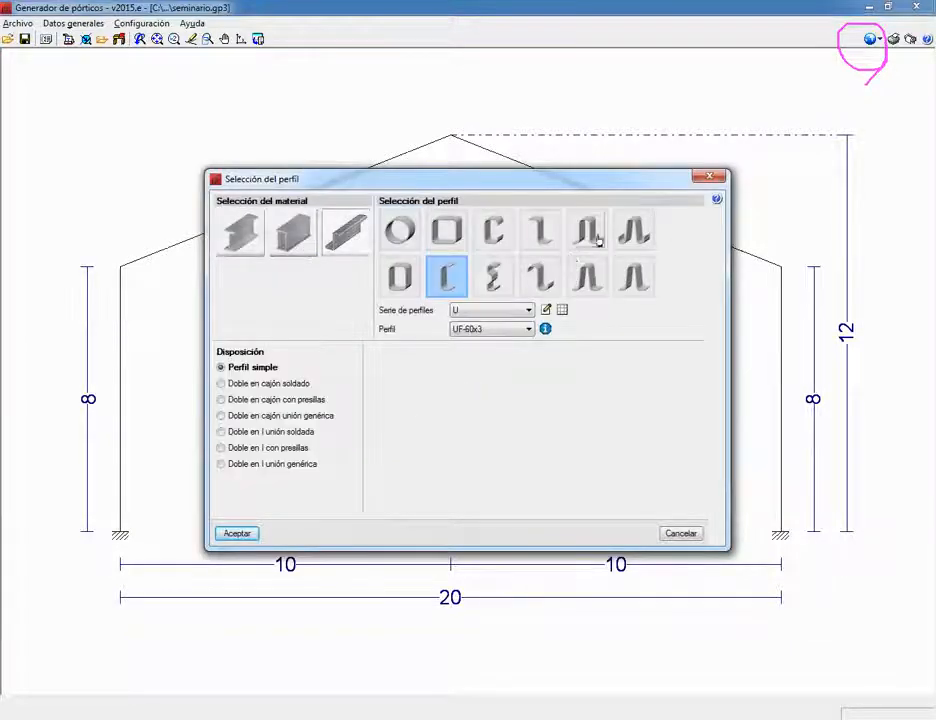
click(541, 279)
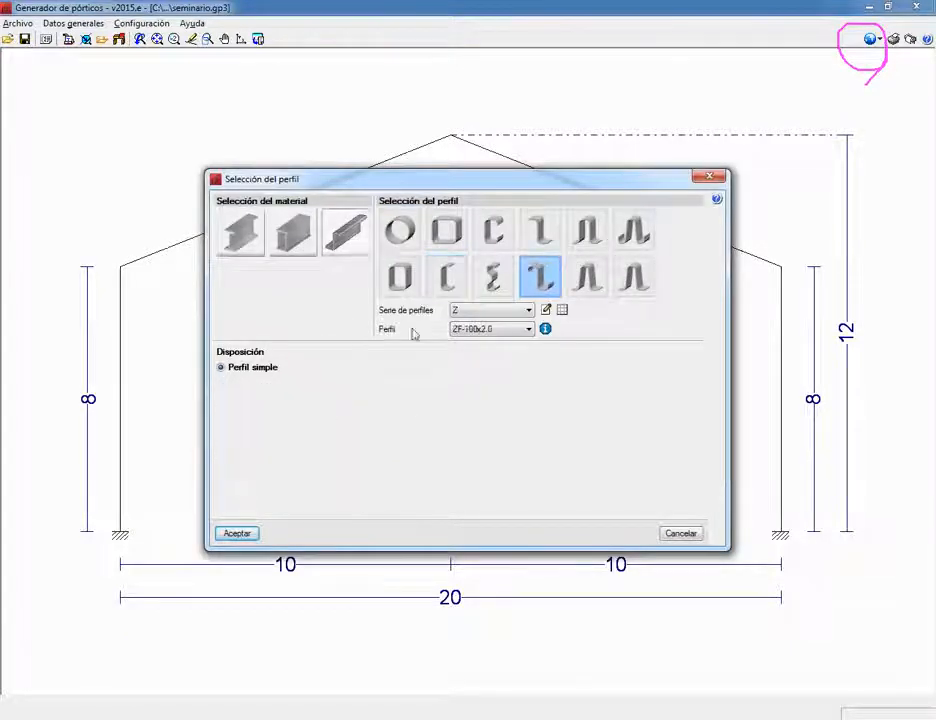
click(528, 311)
click(520, 329)
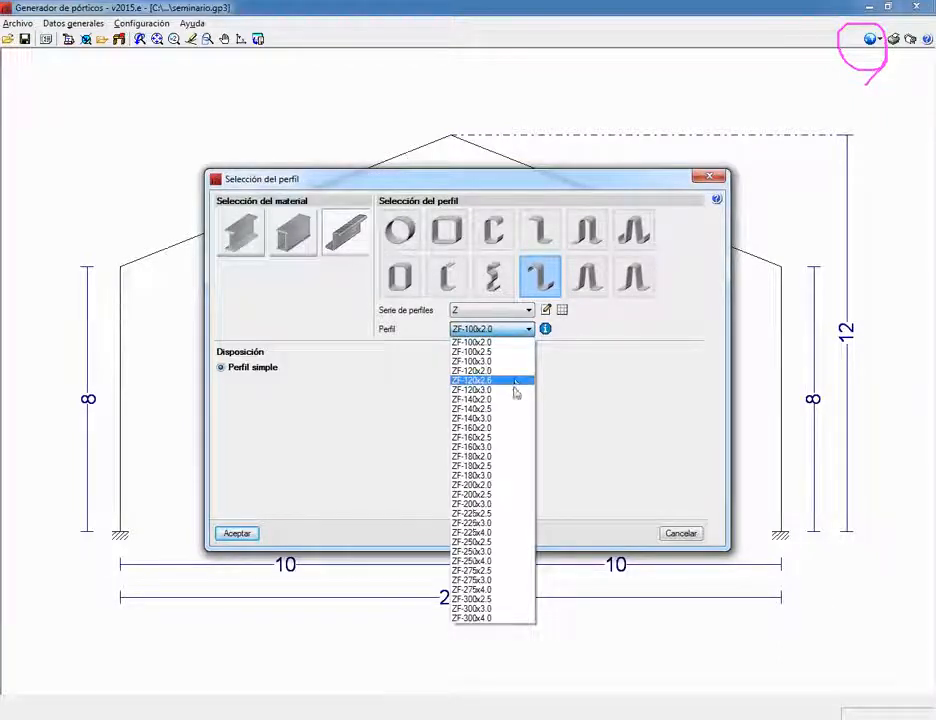
click(515, 389)
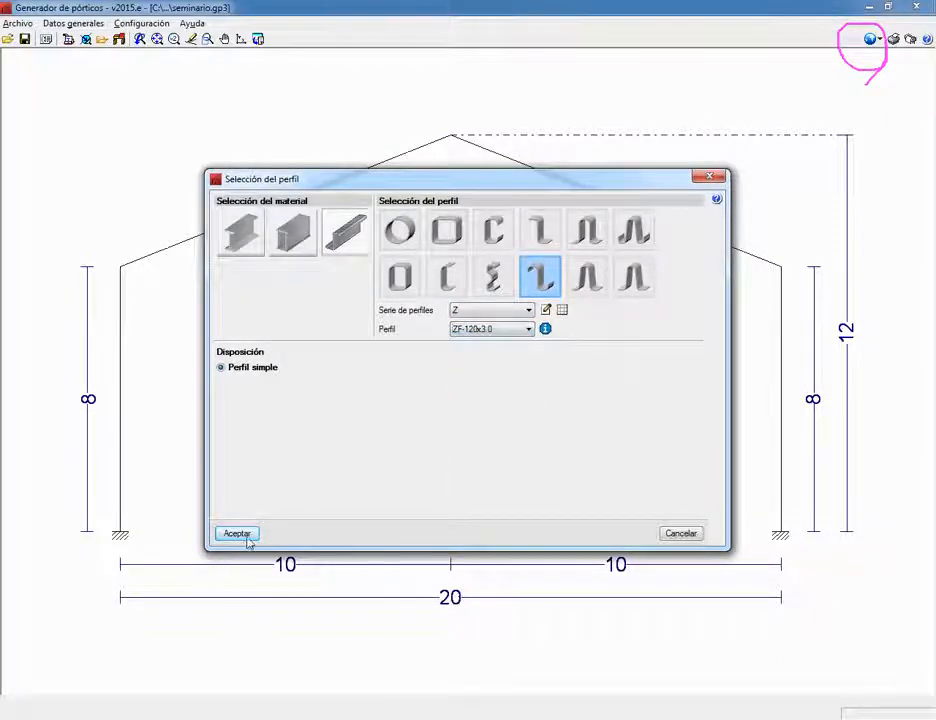
click(247, 538)
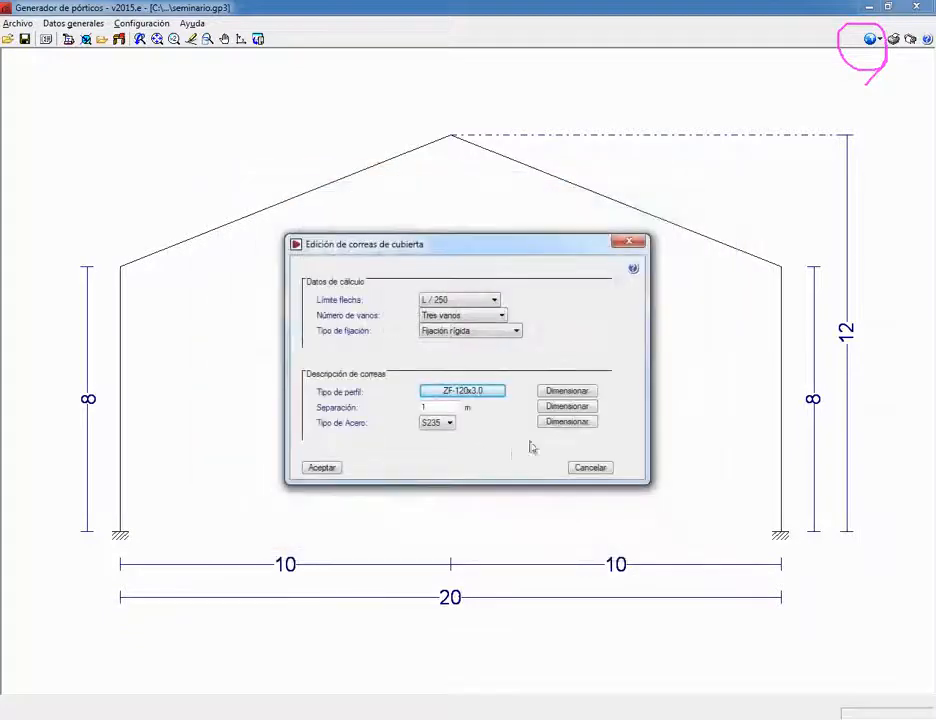
Step: Run the roof purlin check and read through its detailed E.L.U. verification report down to the deflection check
click(334, 472)
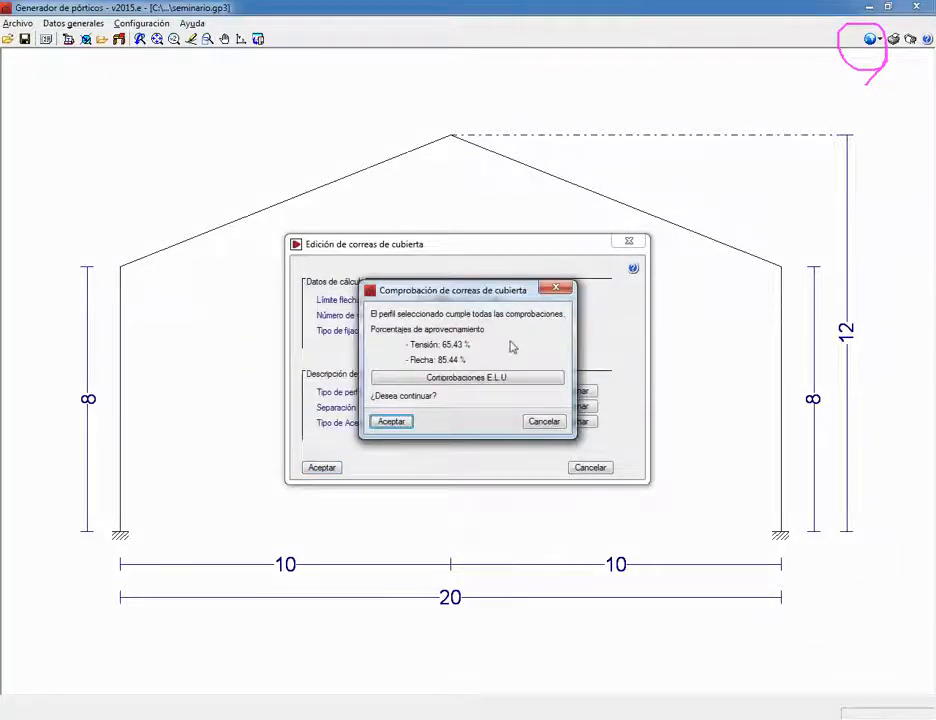
drag(516, 284, 639, 114)
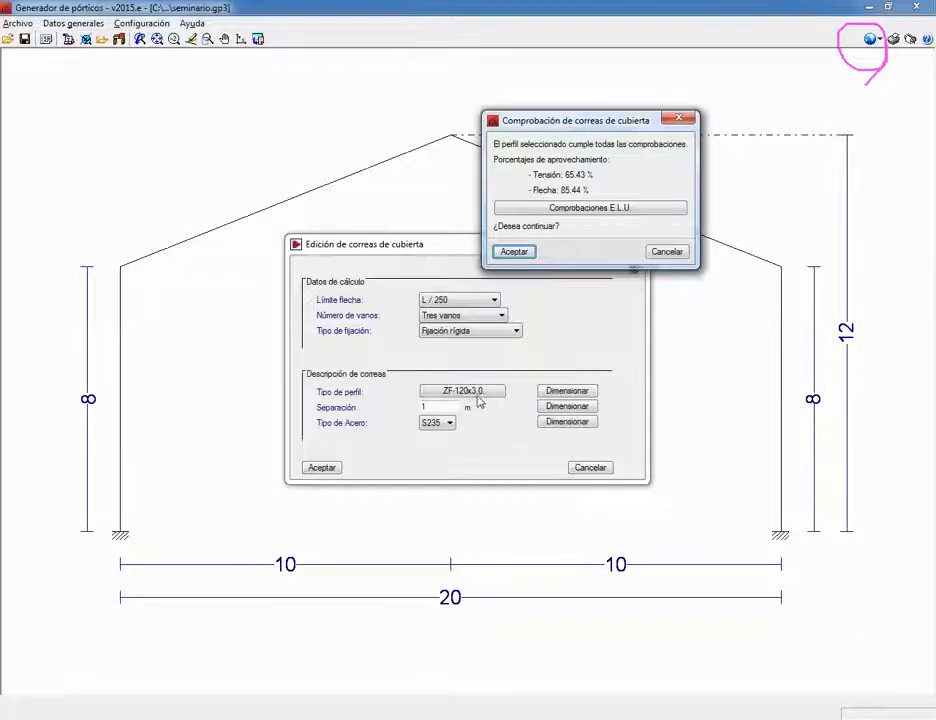
drag(583, 124, 503, 160)
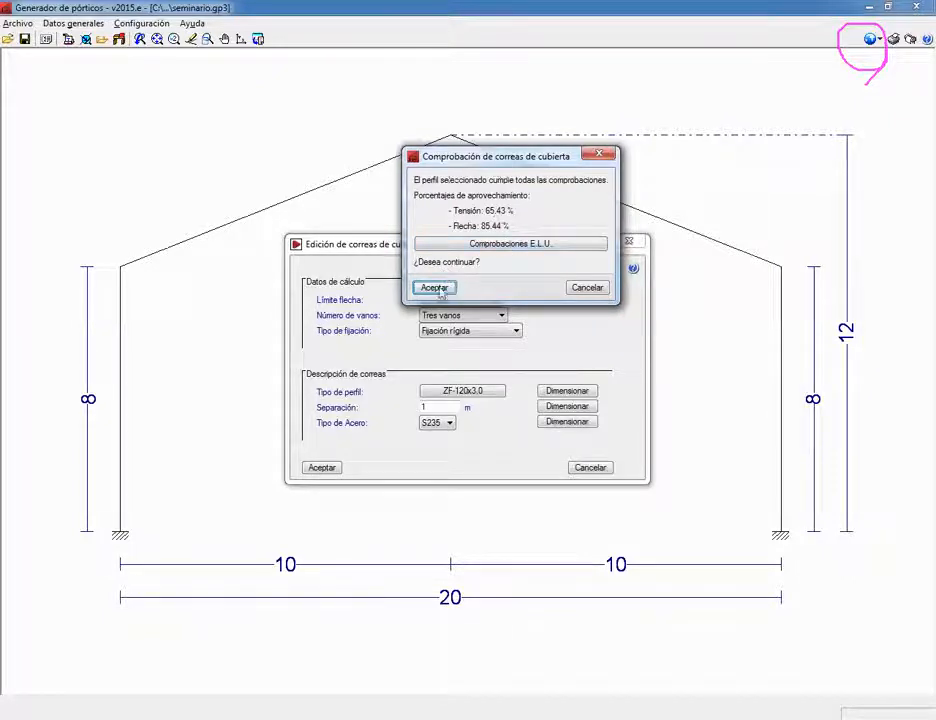
click(518, 249)
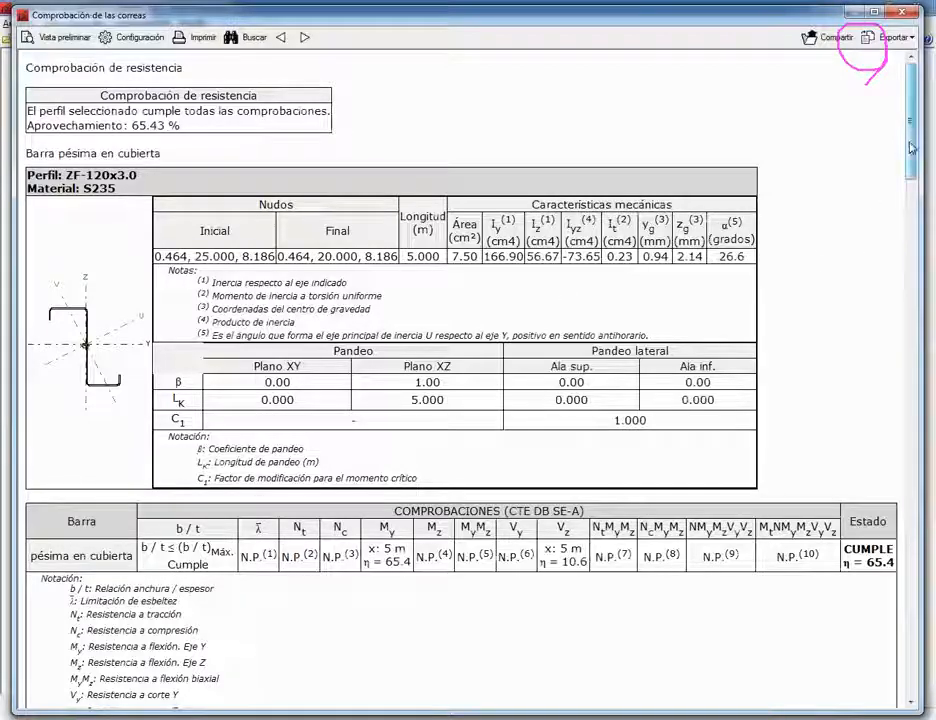
scroll(912, 160, down, 2)
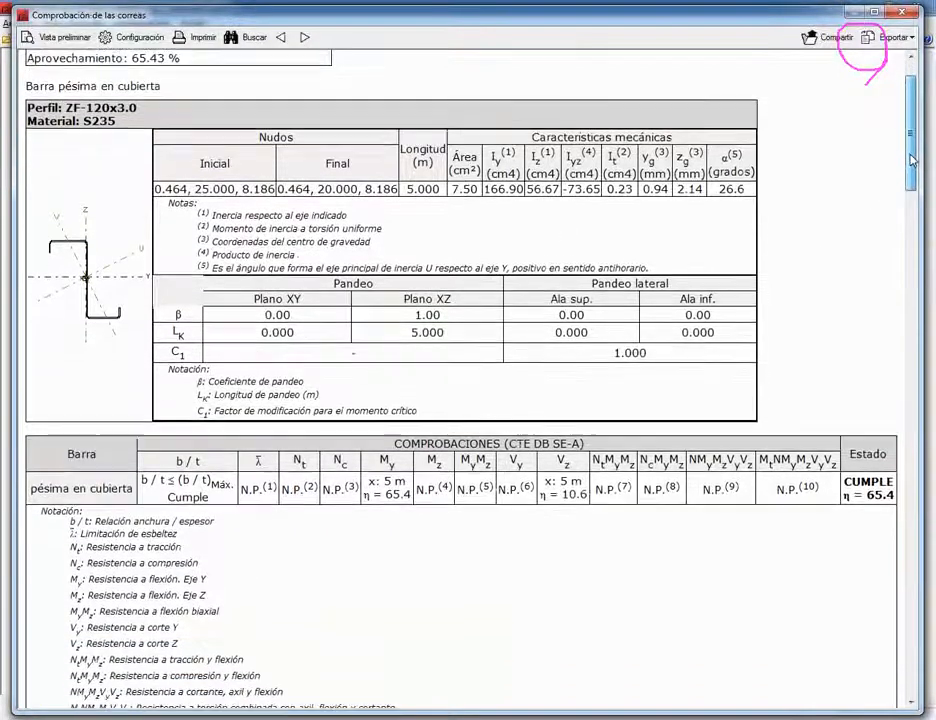
drag(912, 160, 928, 450)
scroll(378, 250, down, 8)
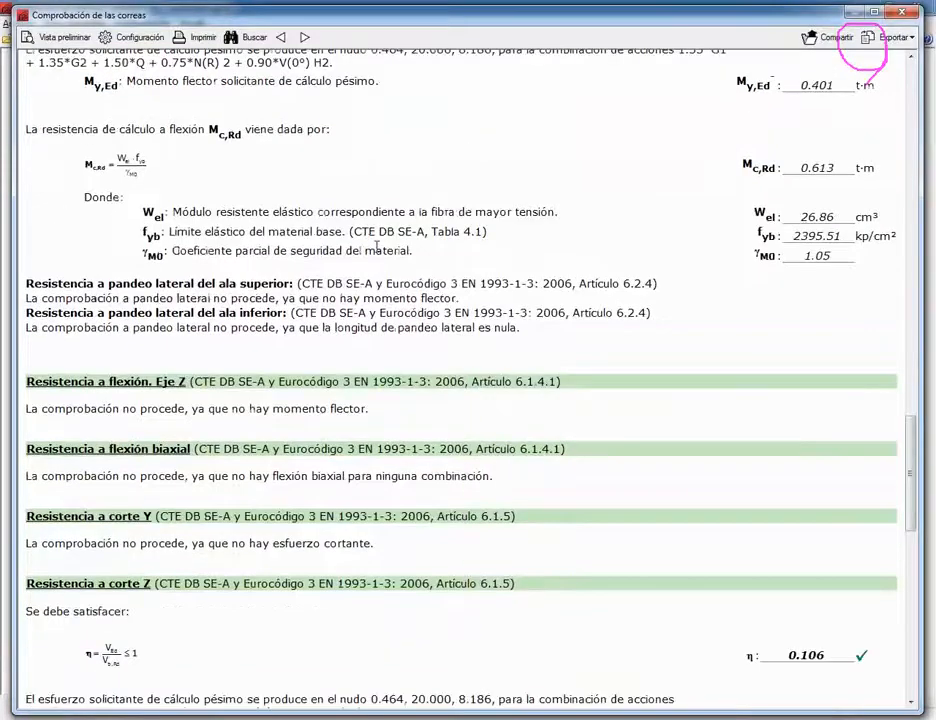
scroll(378, 252, down, 6)
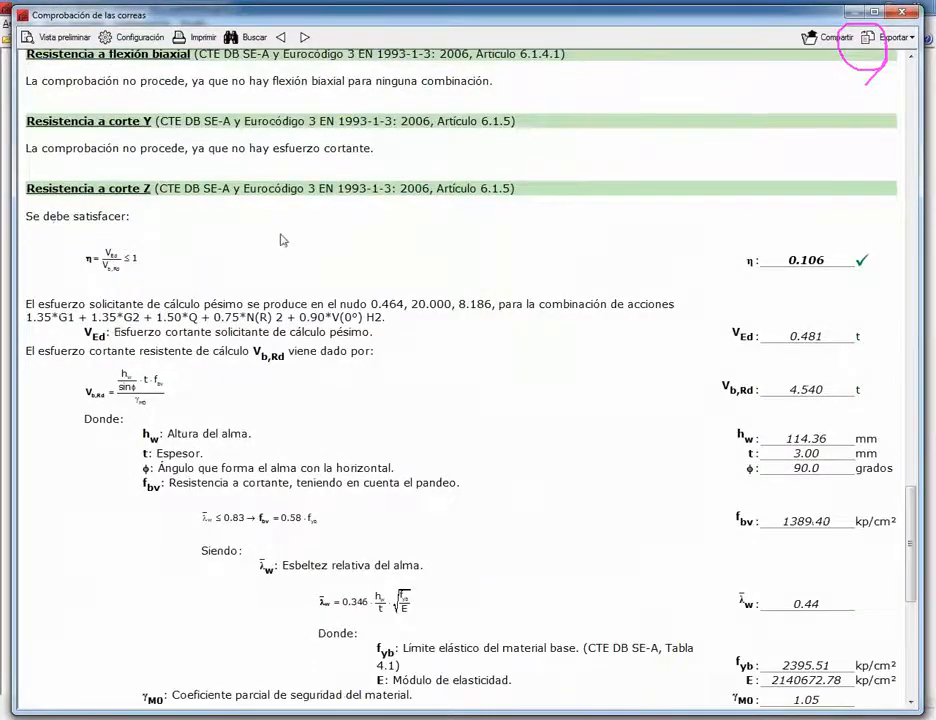
scroll(418, 247, down, 10)
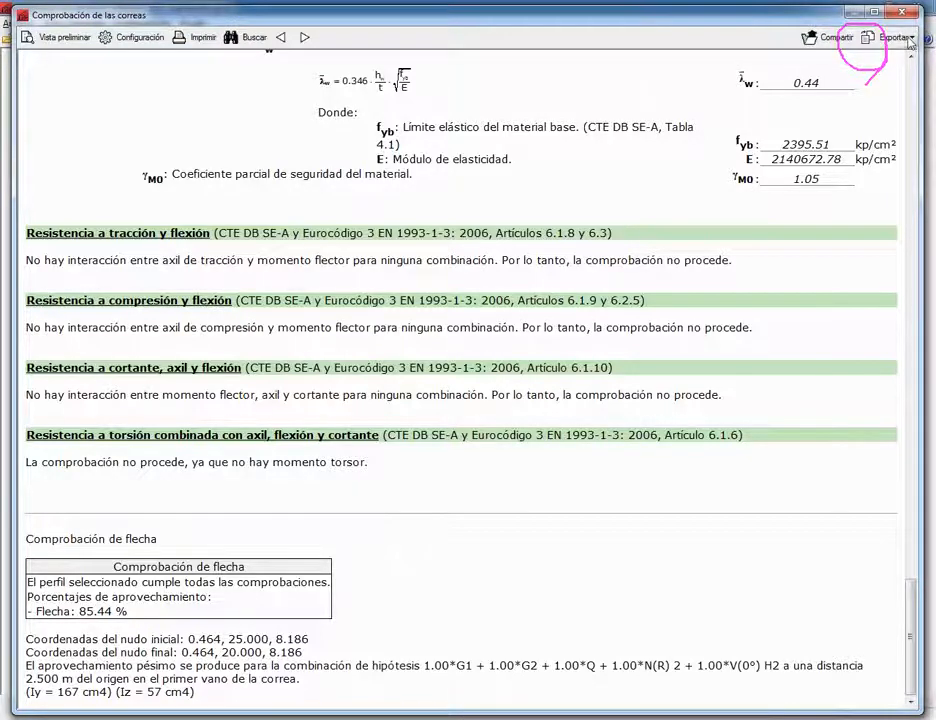
Step: Review the report's export formats and print preview pages, then accept the roof purlin check
click(890, 37)
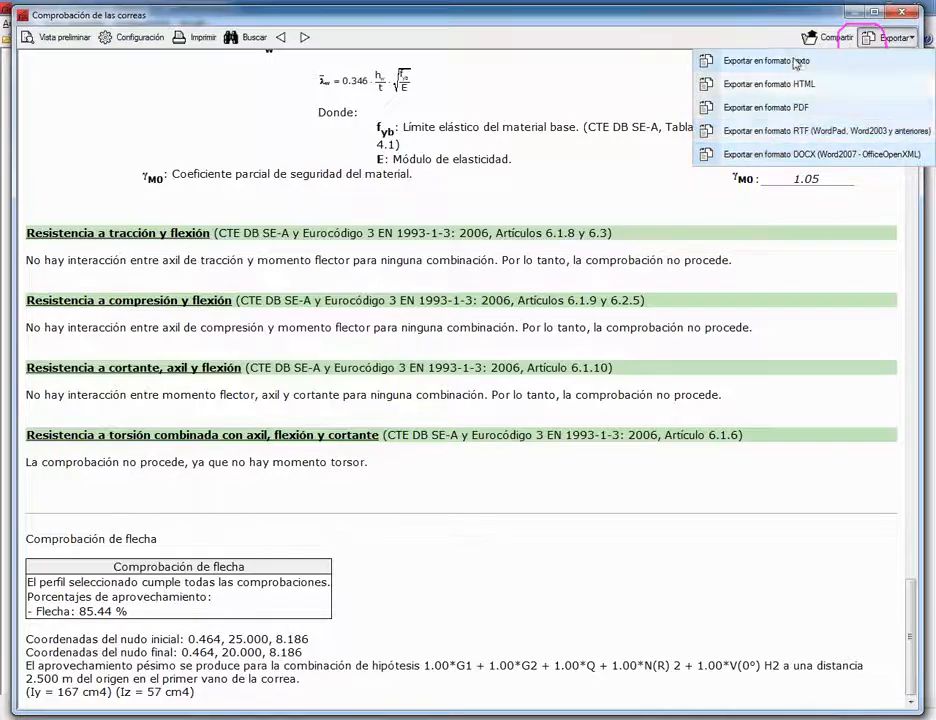
click(52, 43)
click(52, 43)
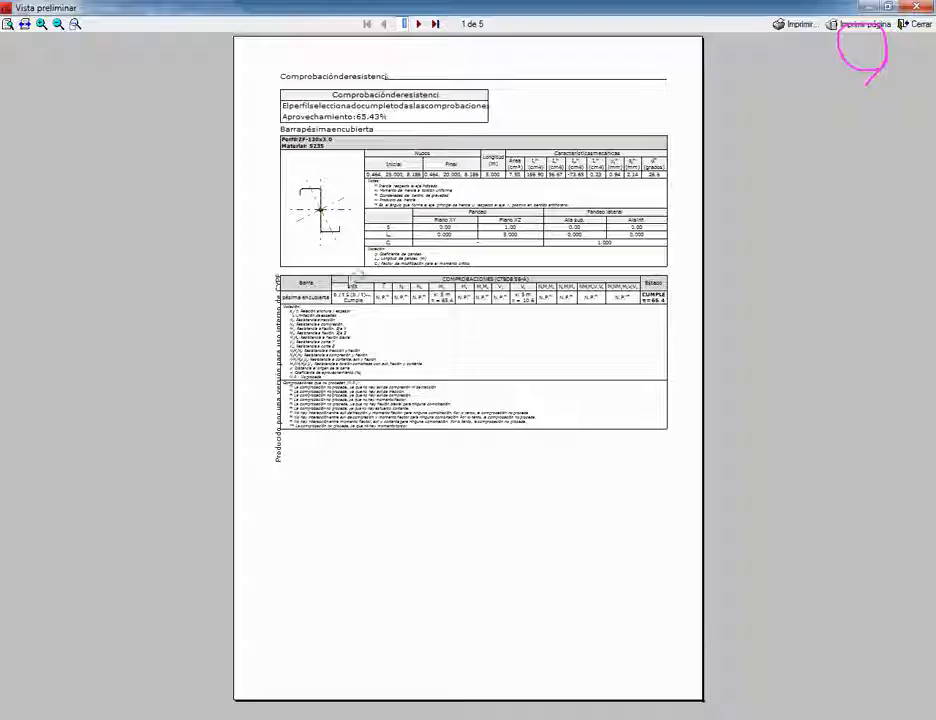
click(419, 23)
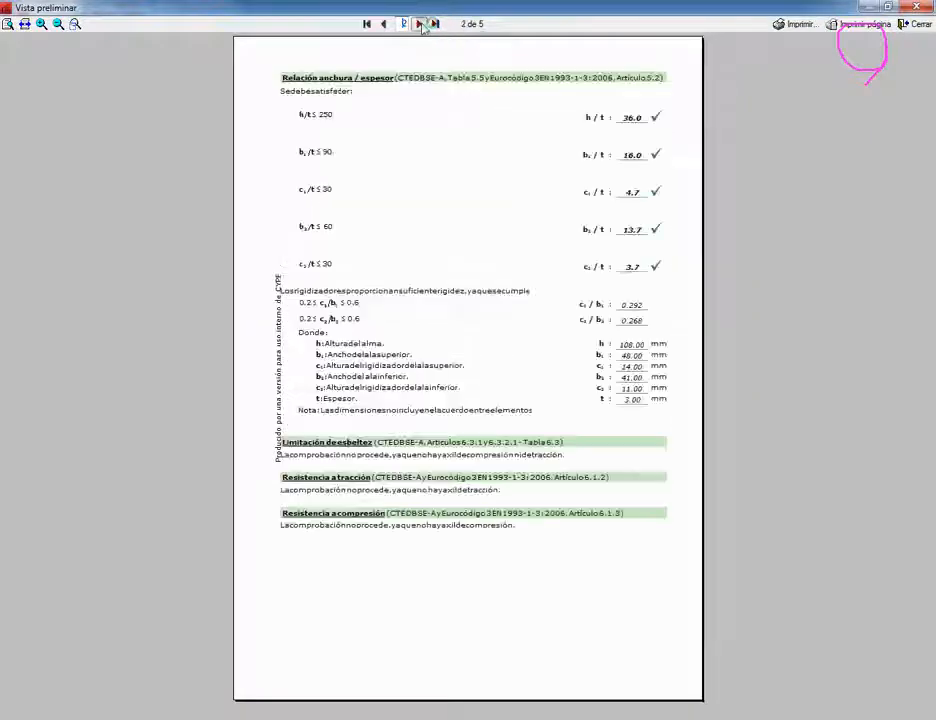
click(419, 23)
click(419, 23)
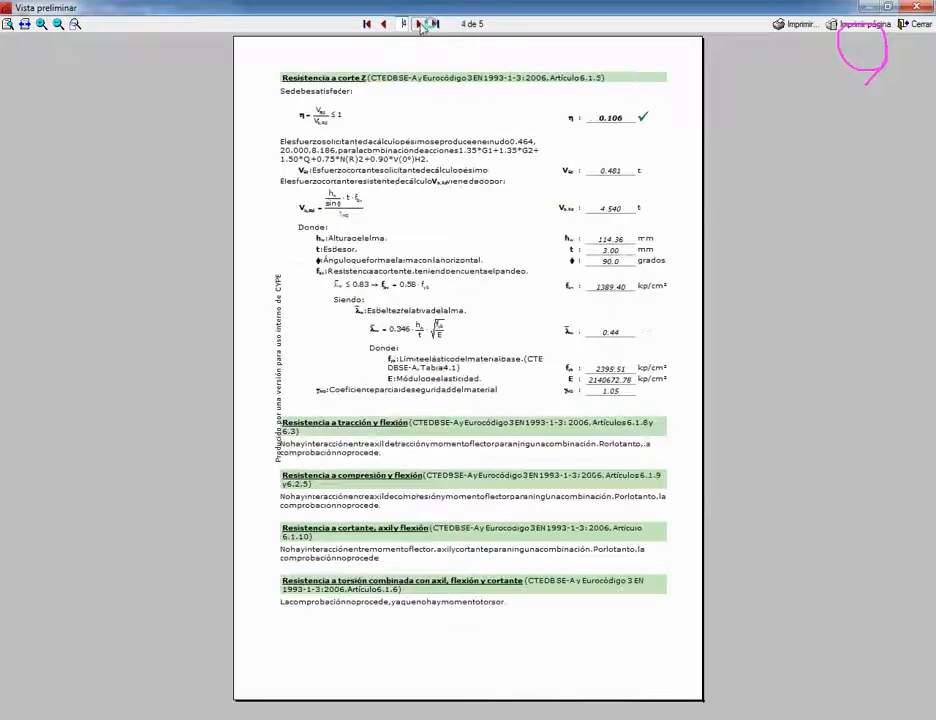
click(420, 23)
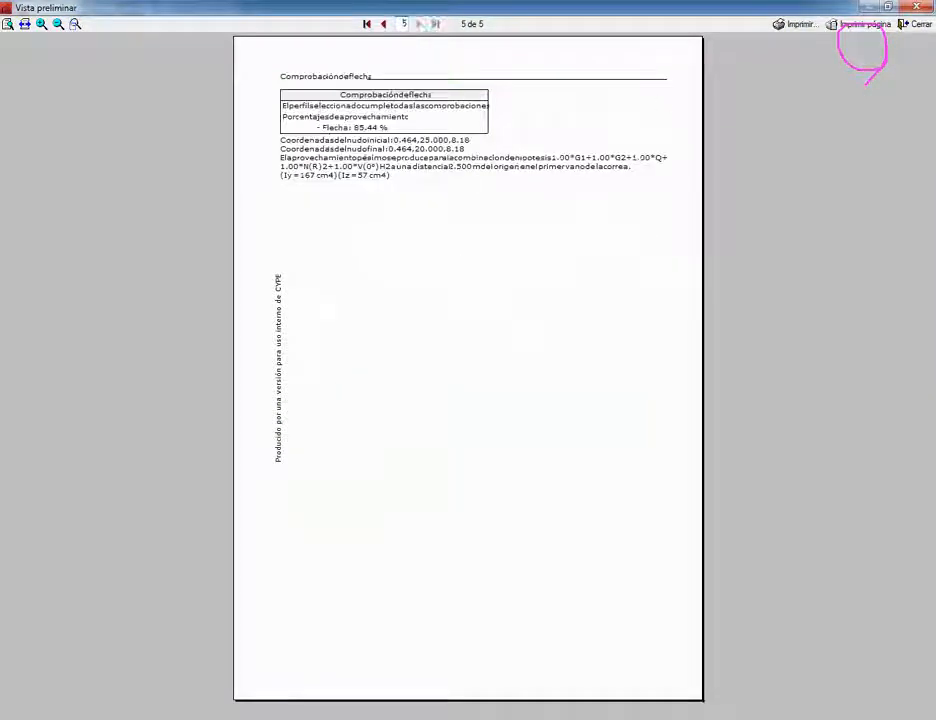
click(915, 23)
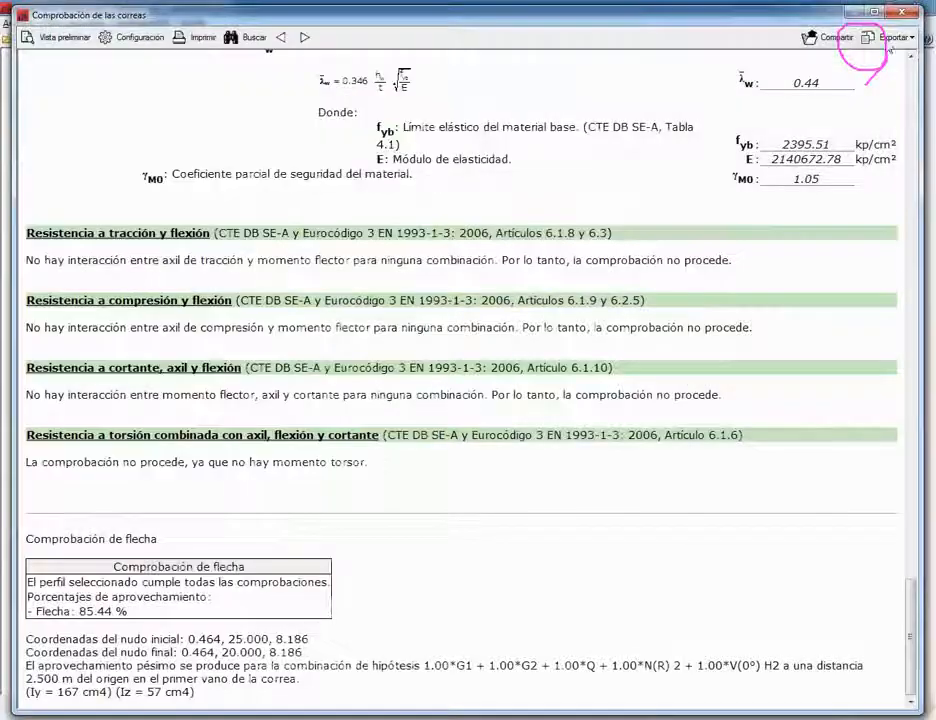
click(907, 11)
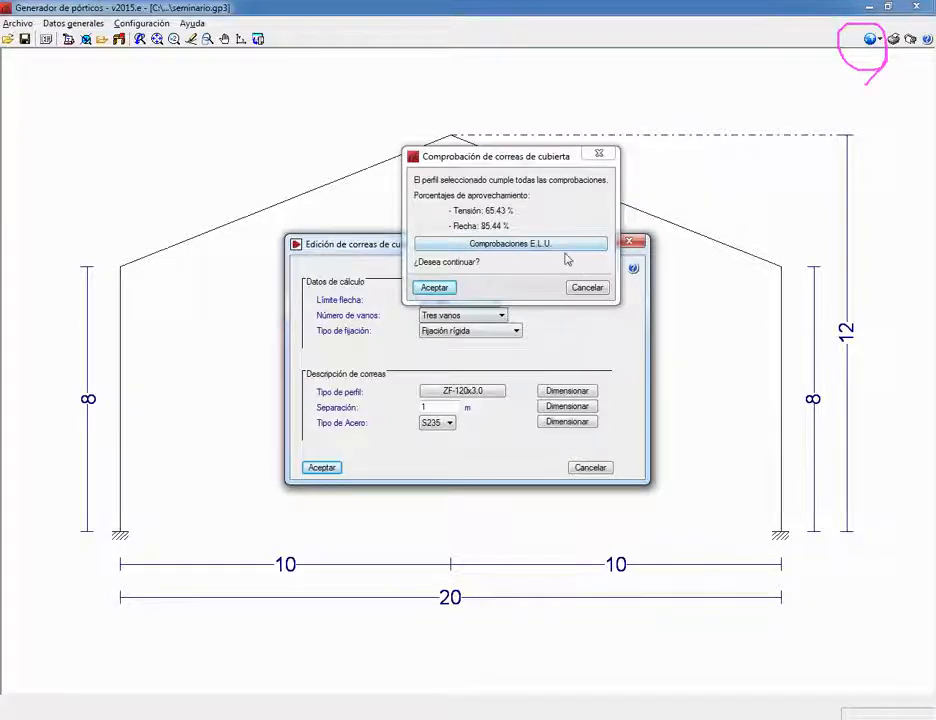
click(434, 287)
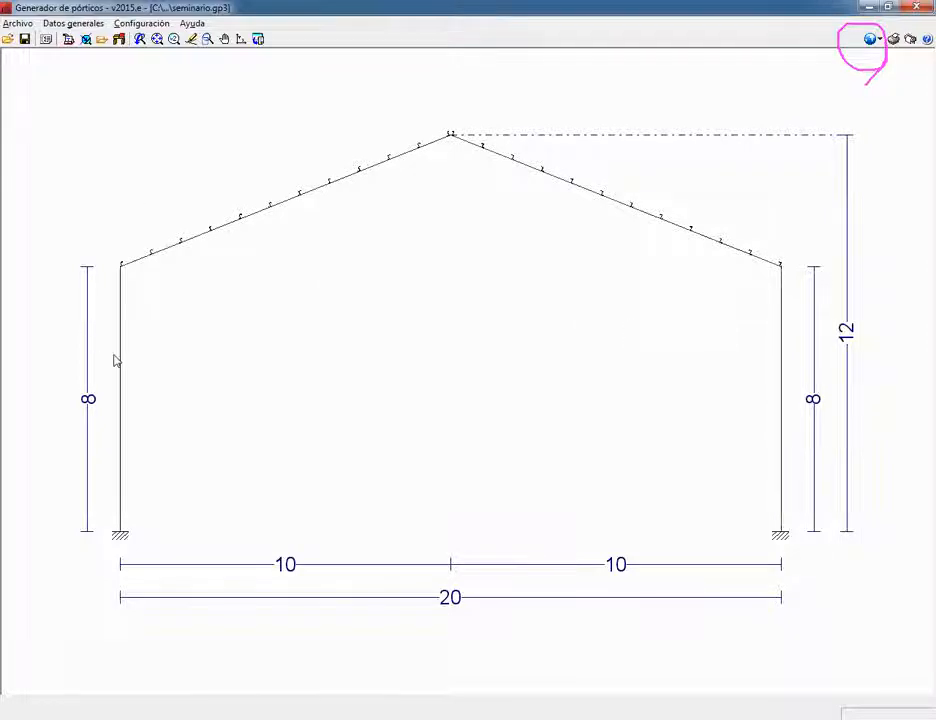
Step: Add a perimeter wall with a height of 7.00 m to the left side of the frame
click(72, 23)
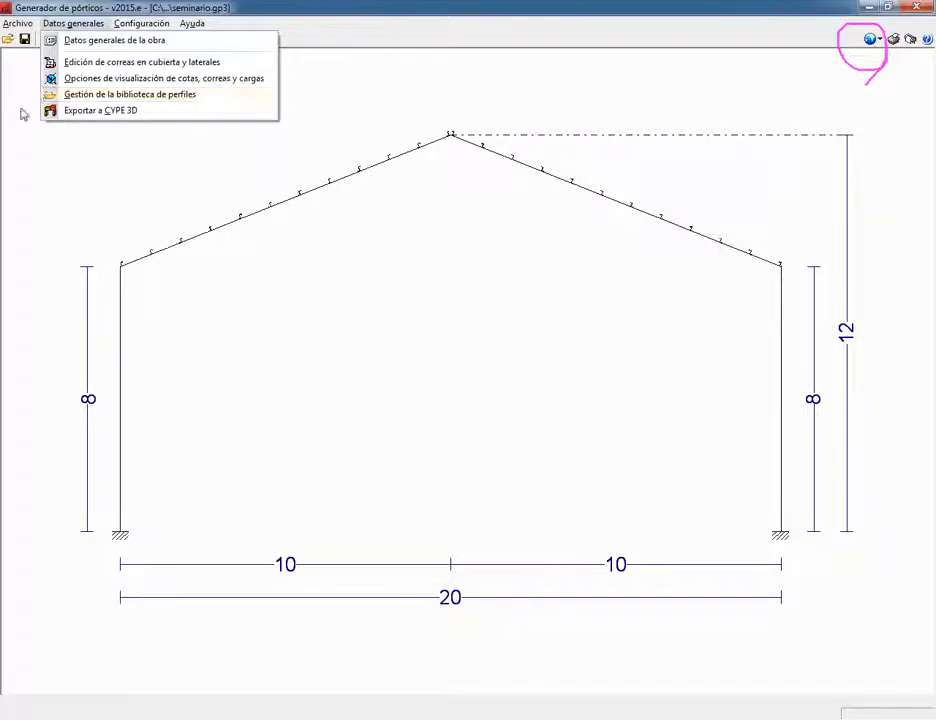
click(73, 385)
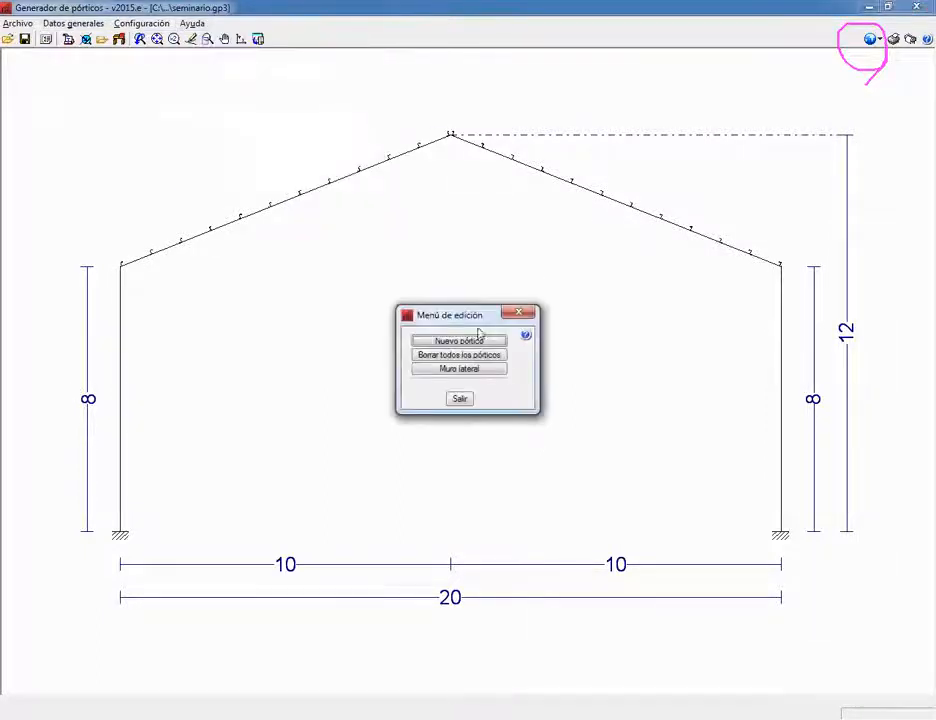
click(459, 369)
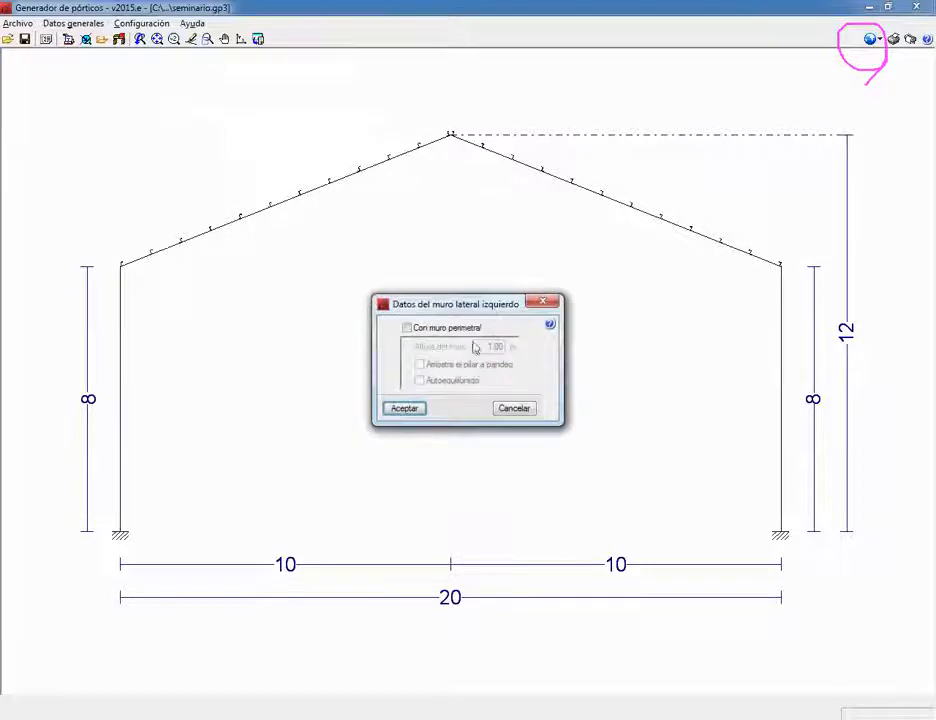
click(421, 329)
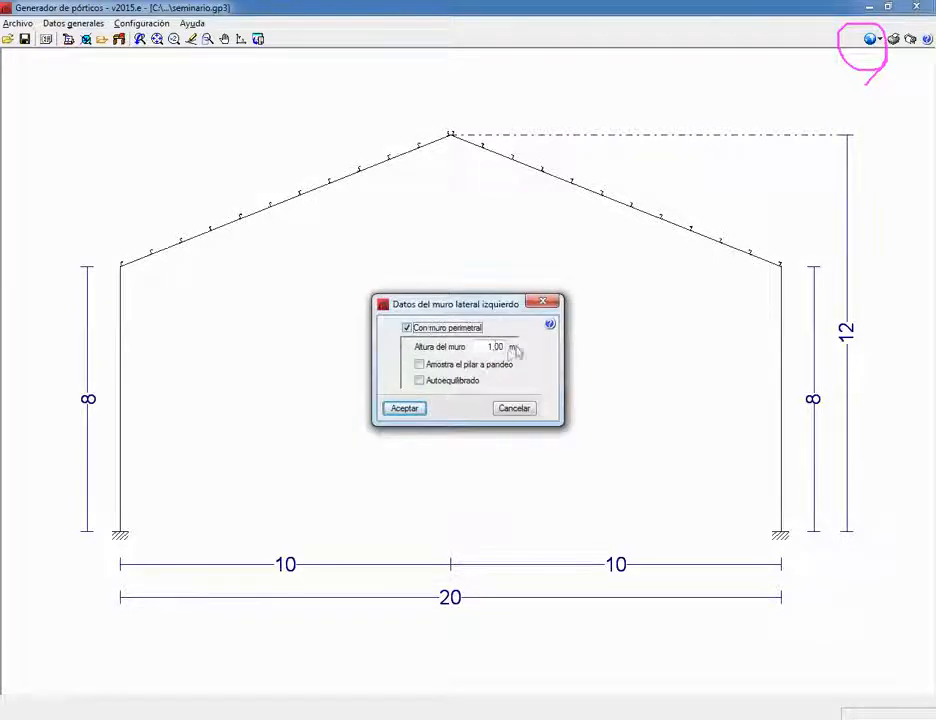
double_click(479, 346)
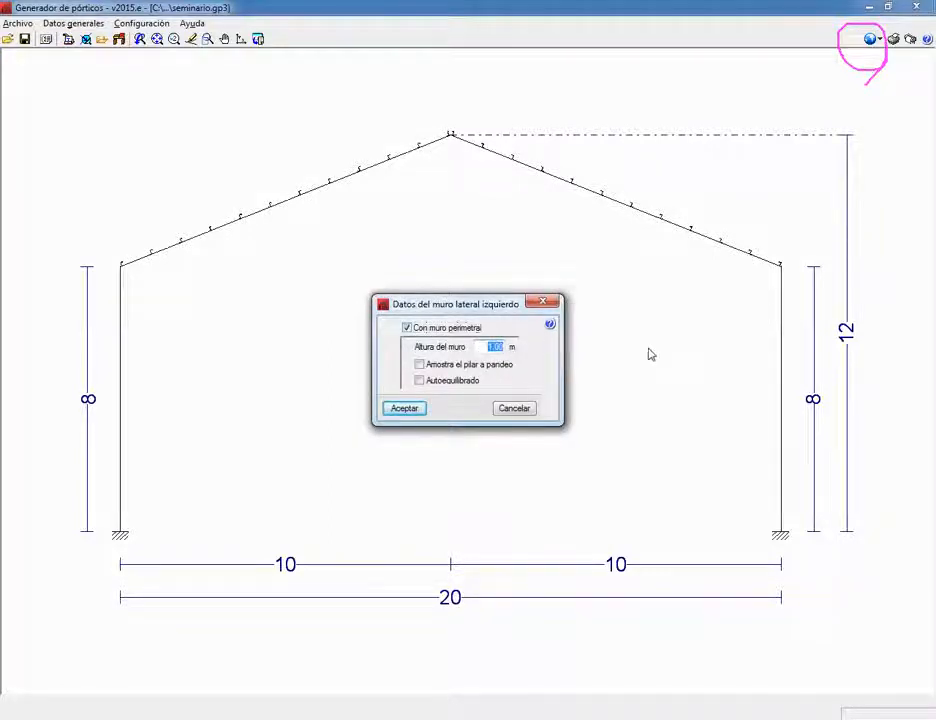
text(7.00)
Step: Make the left wall brace the column against buckling, with Autoequilibrado off, and accept the wall data
click(444, 366)
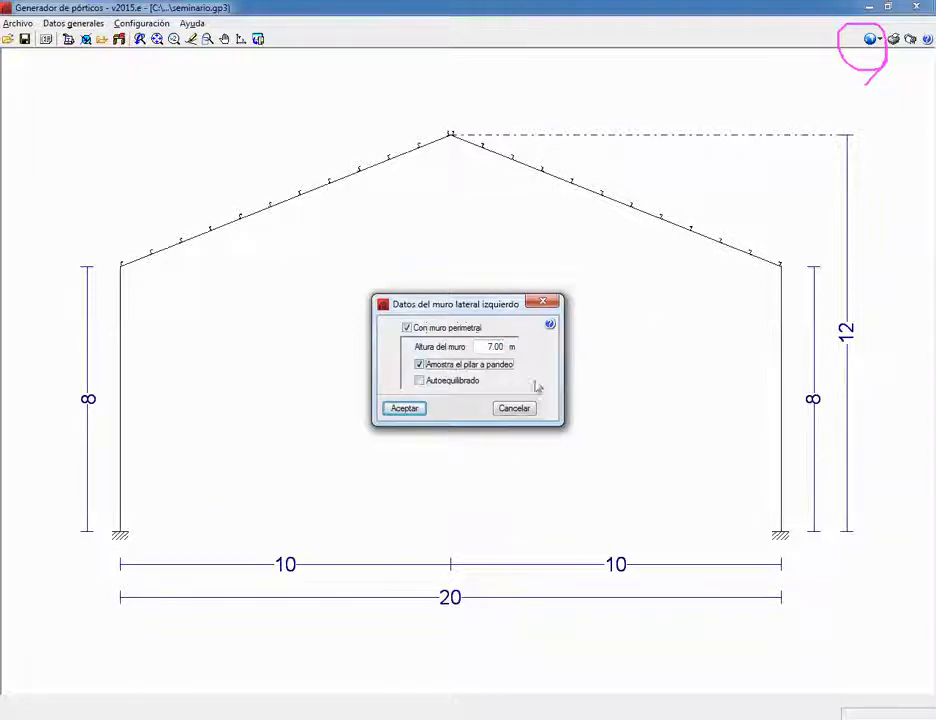
click(421, 382)
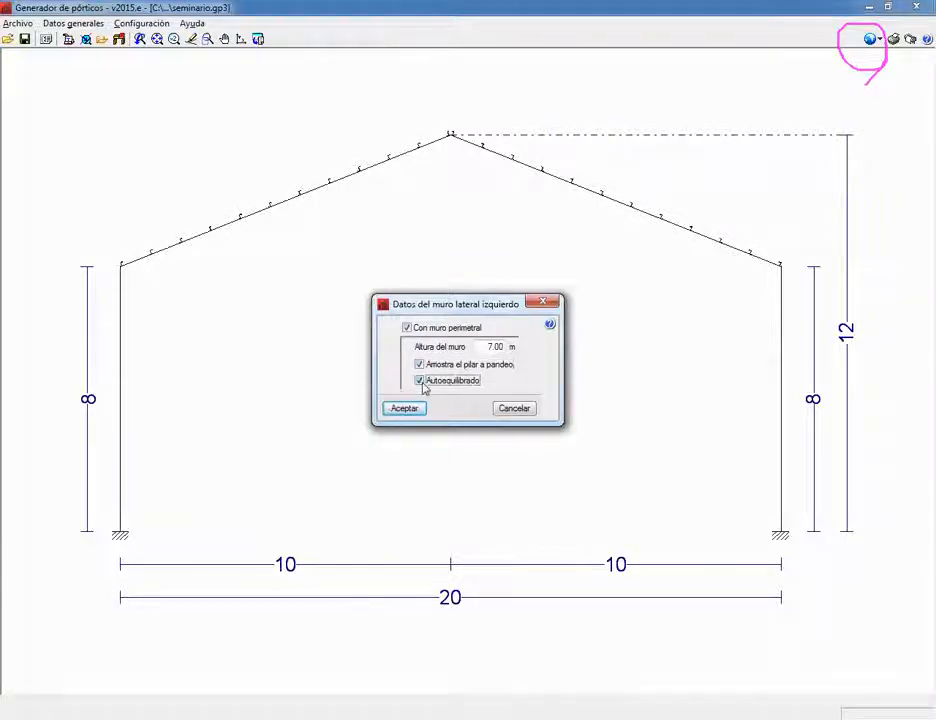
click(421, 382)
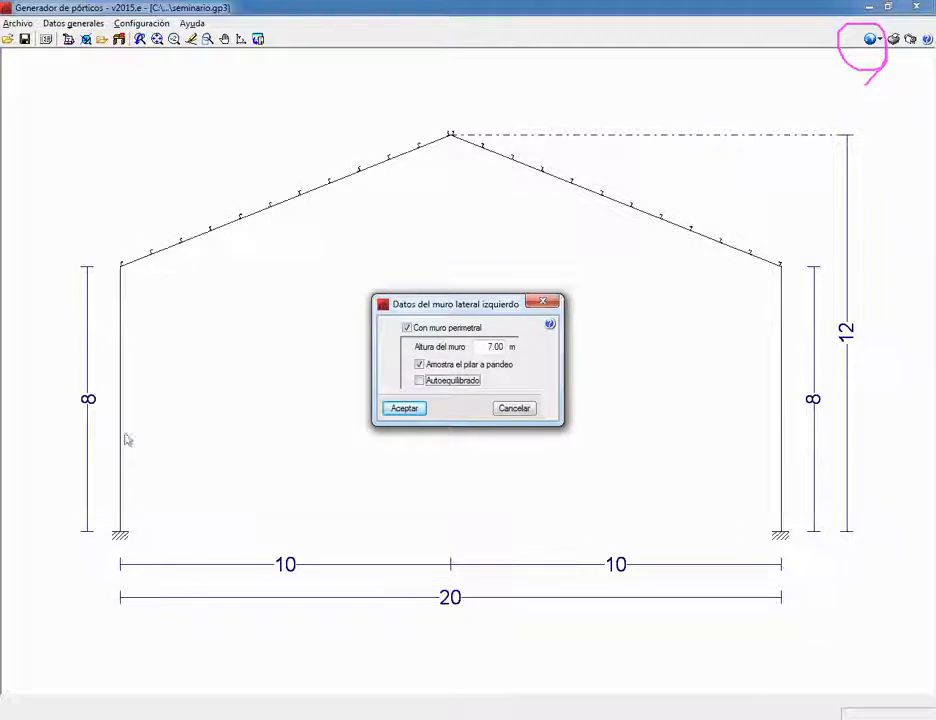
click(421, 381)
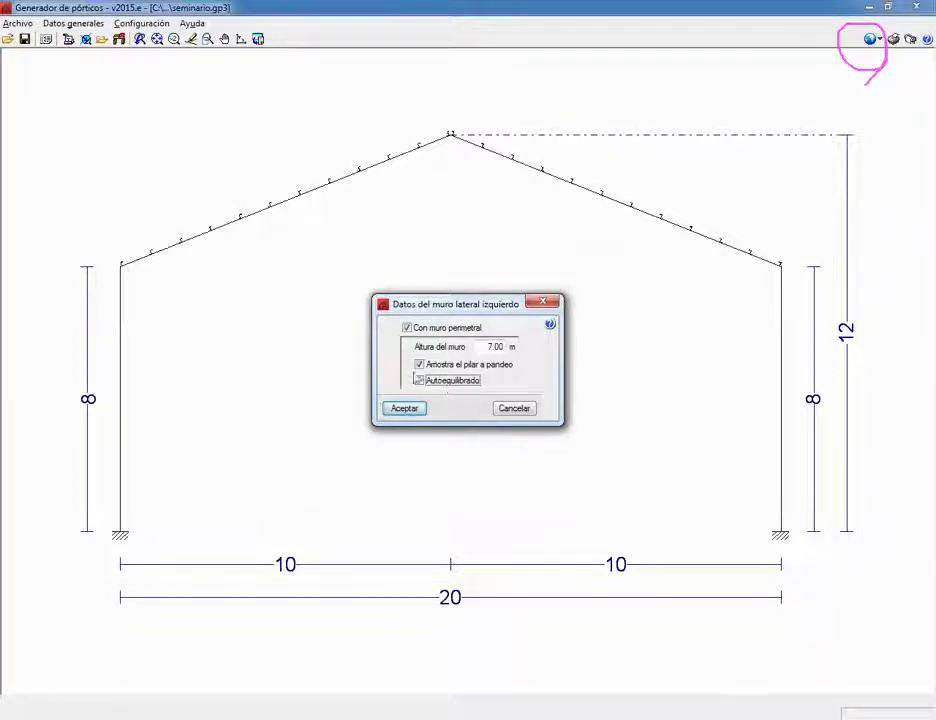
click(451, 384)
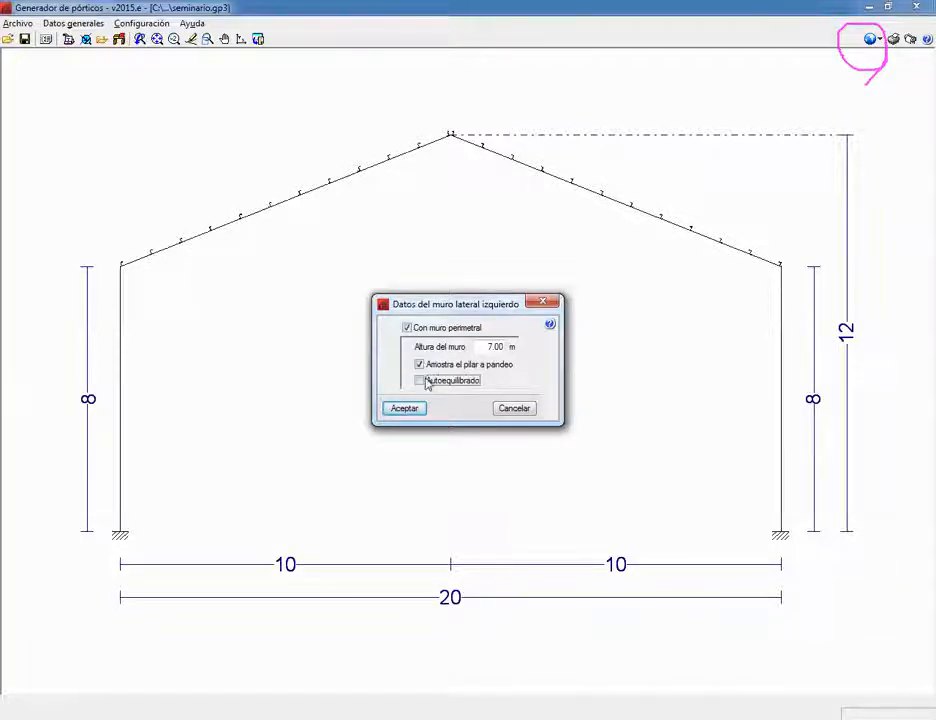
click(404, 409)
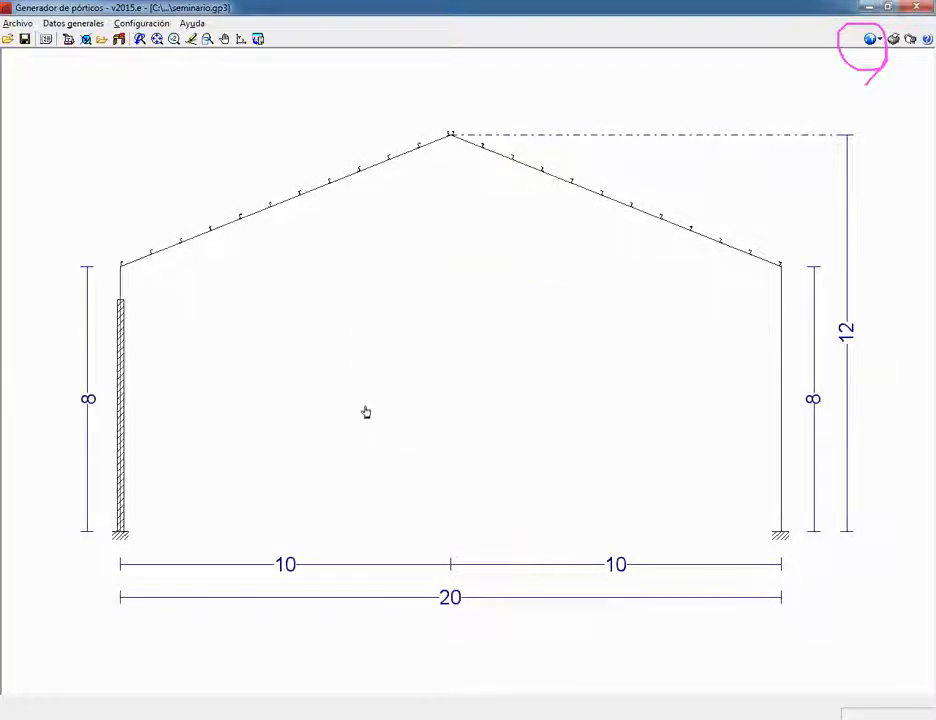
click(777, 430)
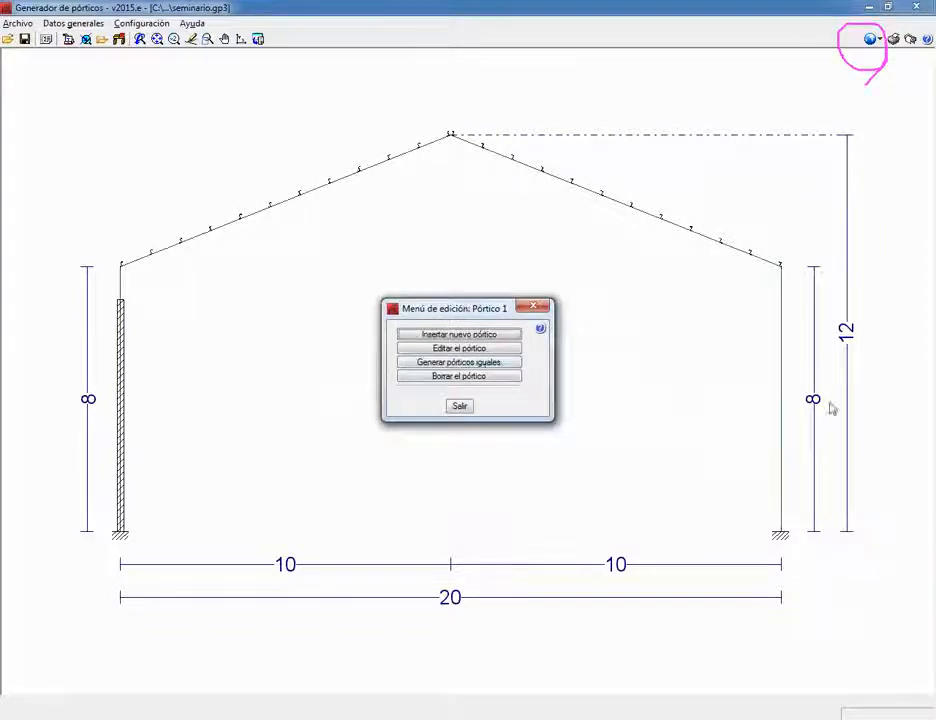
click(466, 407)
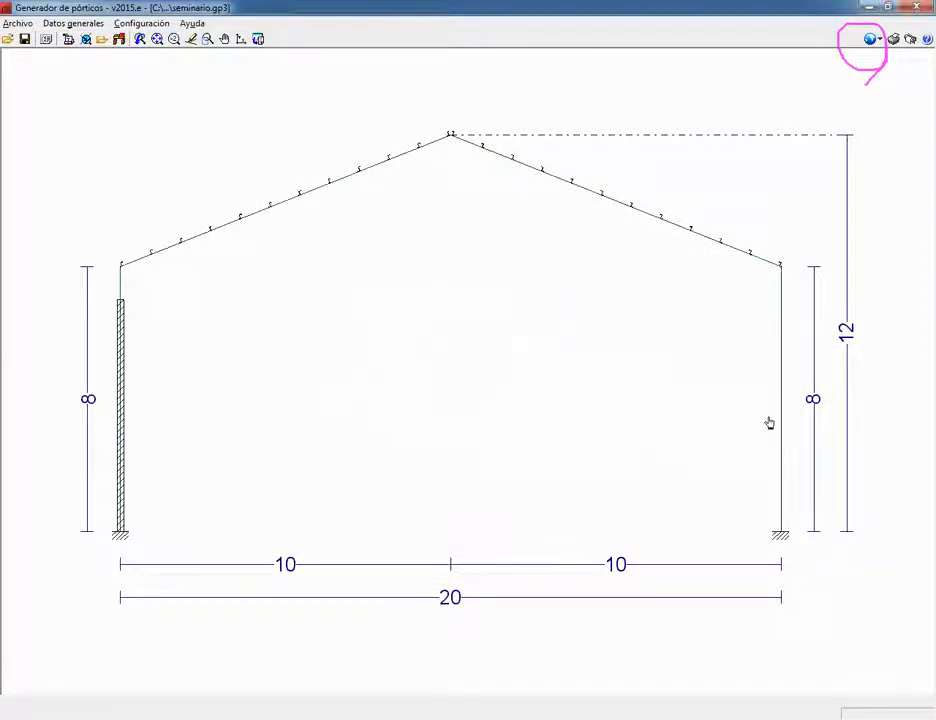
Step: Add a 7.00 m high perimeter wall to the right side of the frame, bracing the column against buckling, and accept the wall data
click(815, 424)
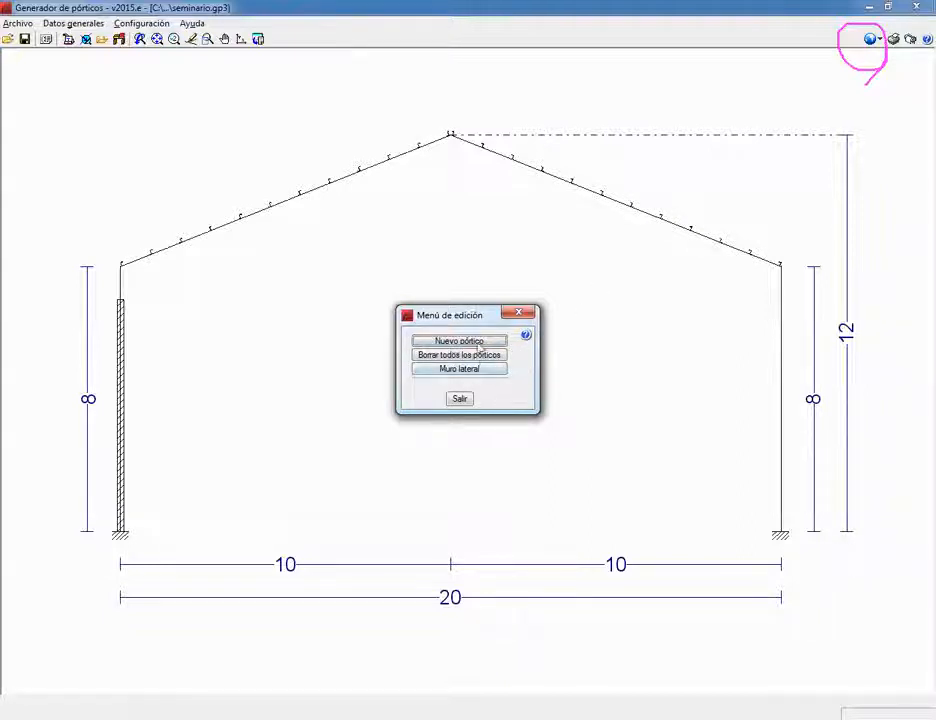
click(459, 371)
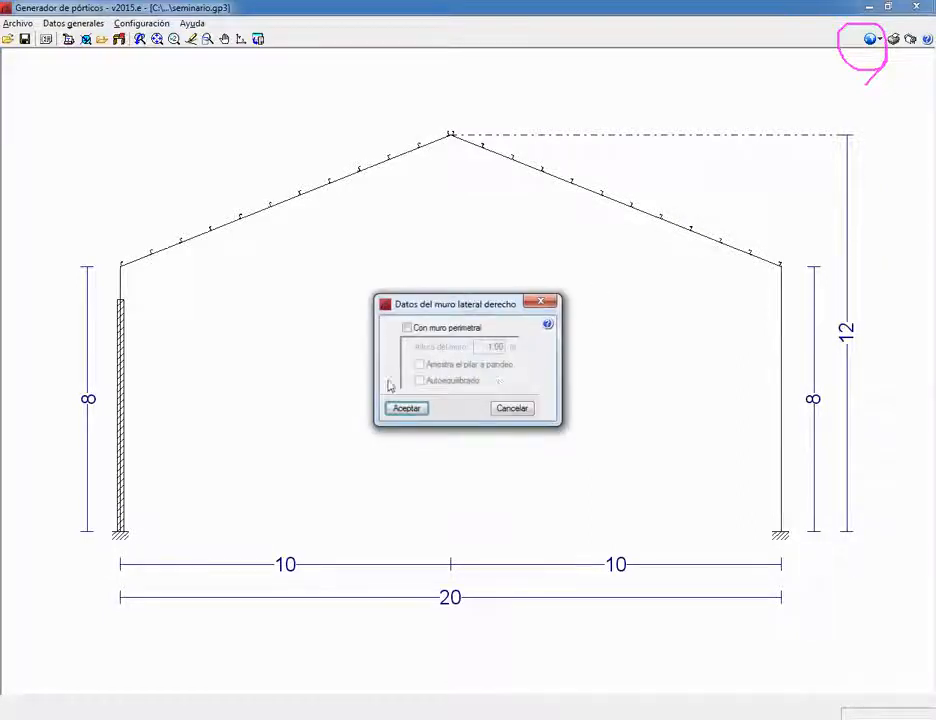
click(428, 327)
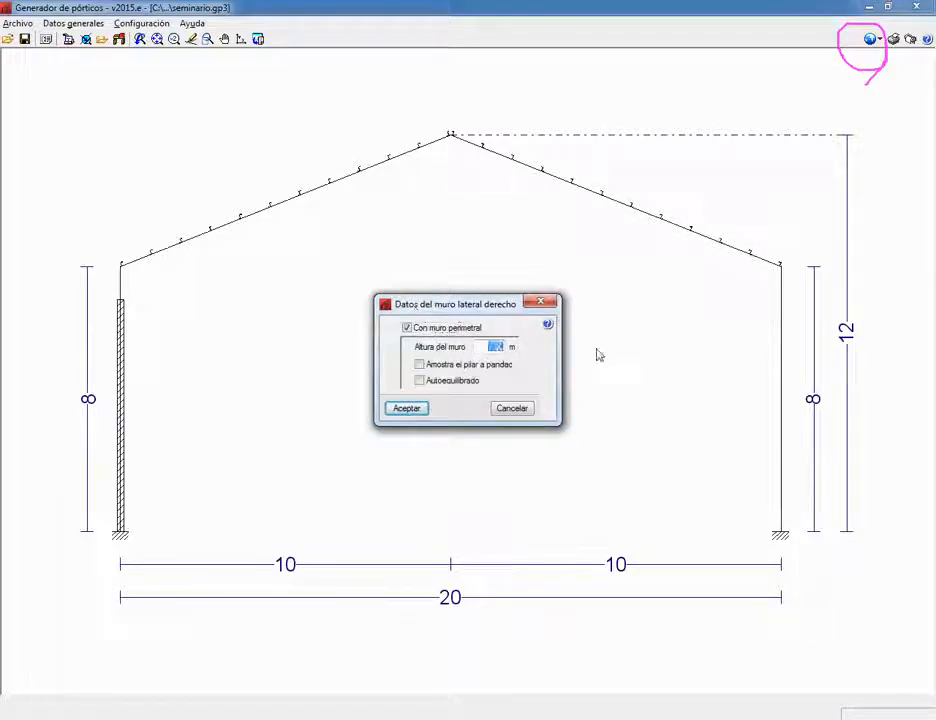
text(7.00)
click(419, 364)
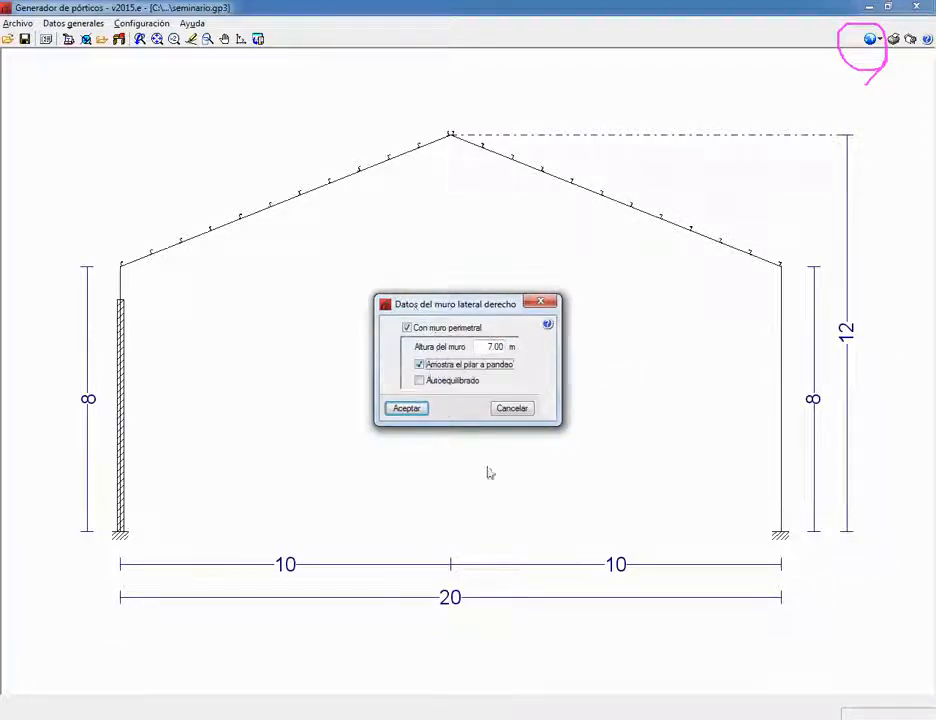
click(408, 408)
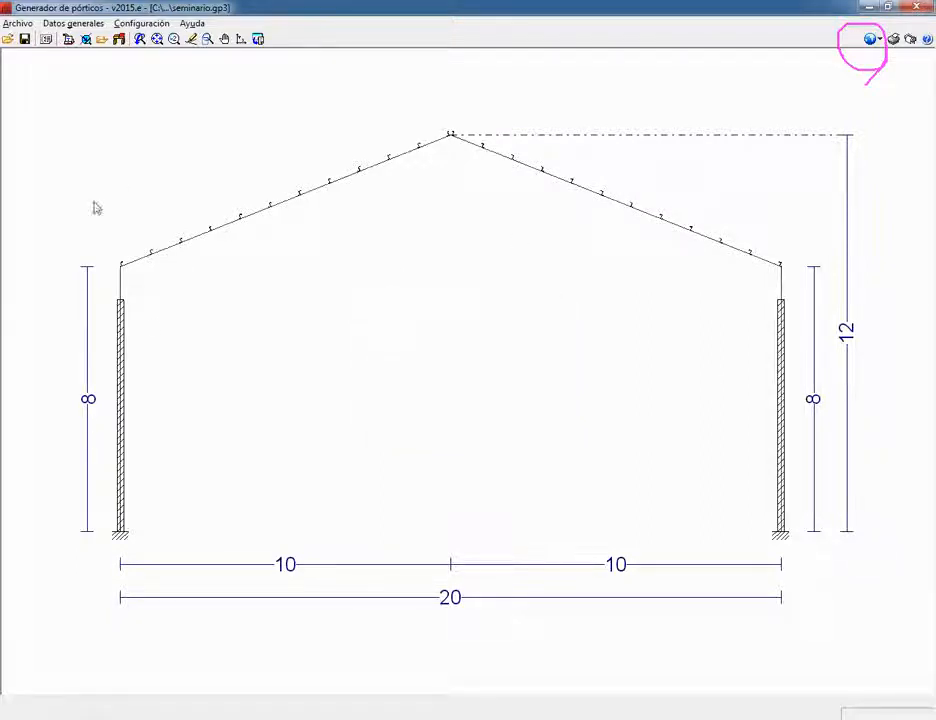
Step: Open the side purlin data for editing and bring up the choices for the fixing type (Tipo de fijación)
click(66, 23)
click(125, 62)
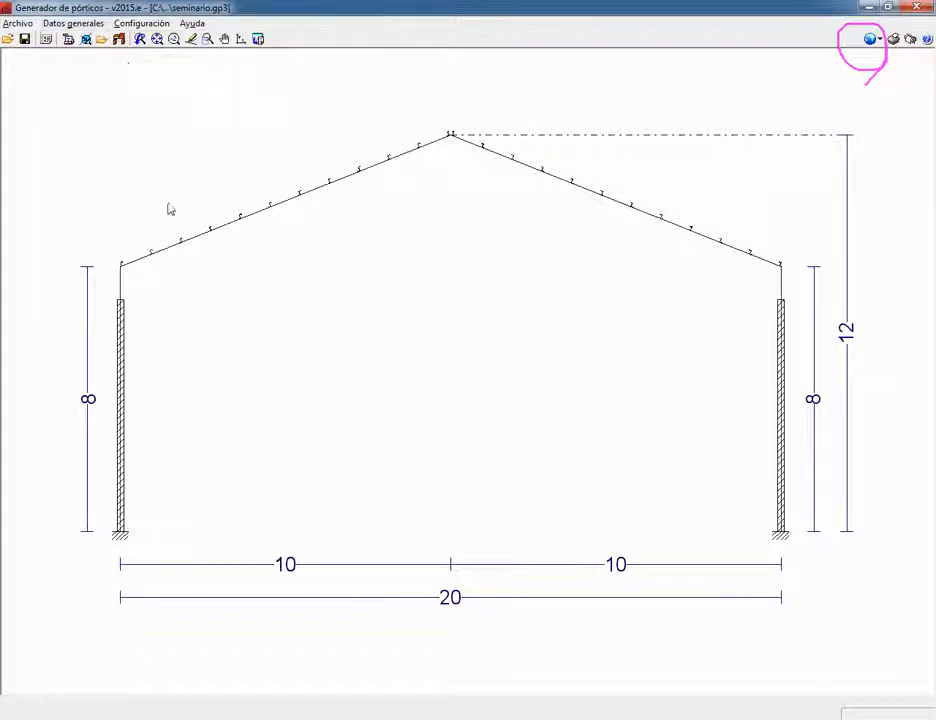
click(477, 364)
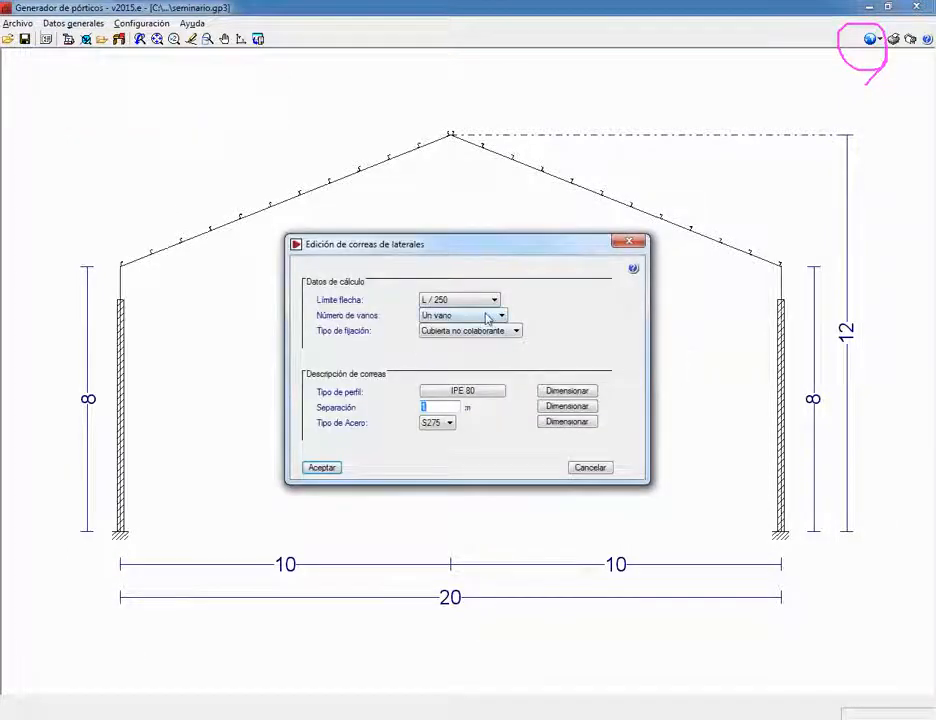
click(503, 336)
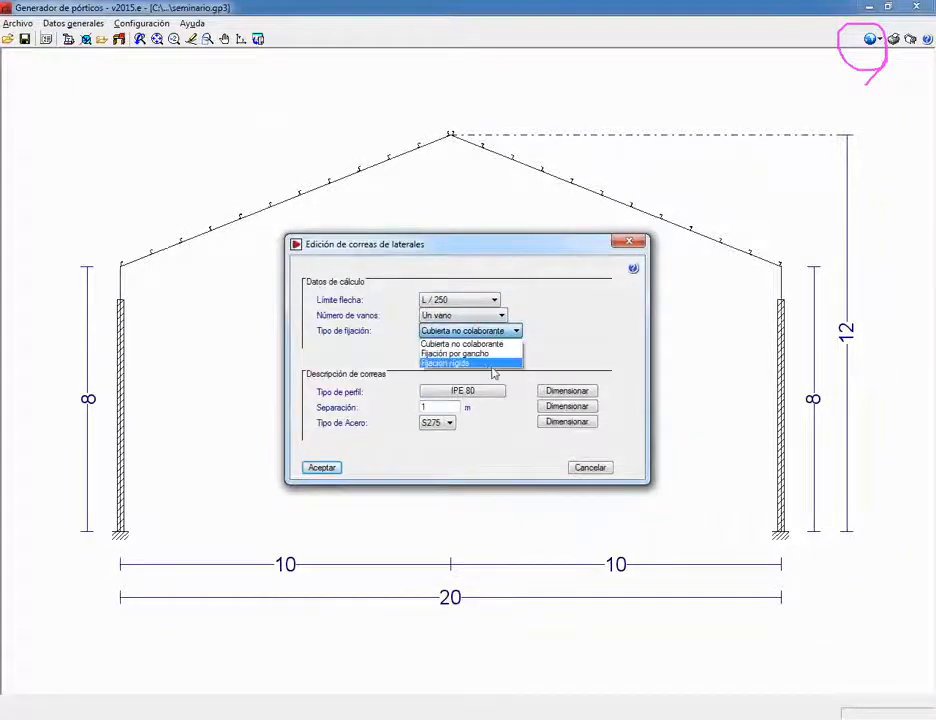
Step: Try to set the side purlins' fixing type to Fijación rígida and apply the purlin edit, dismissing the resulting error dialogs
click(470, 361)
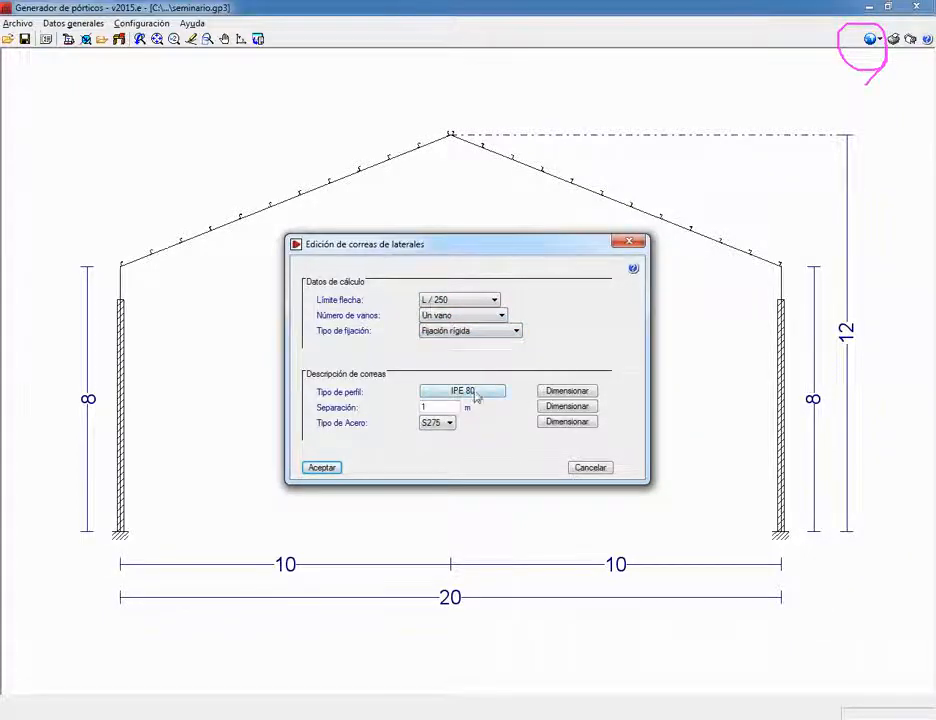
click(324, 467)
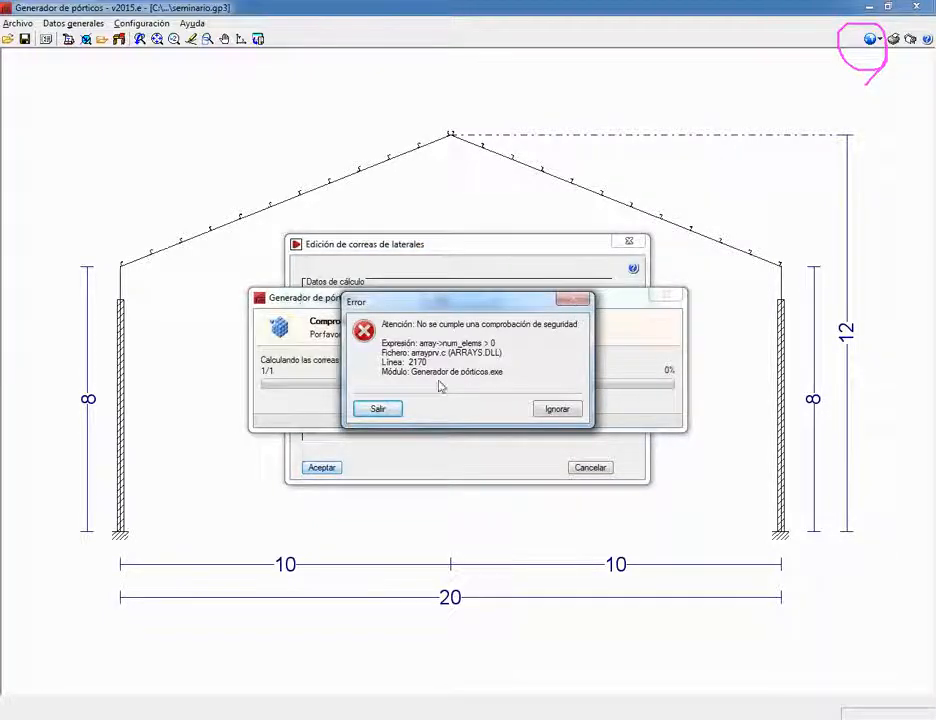
click(560, 409)
click(556, 549)
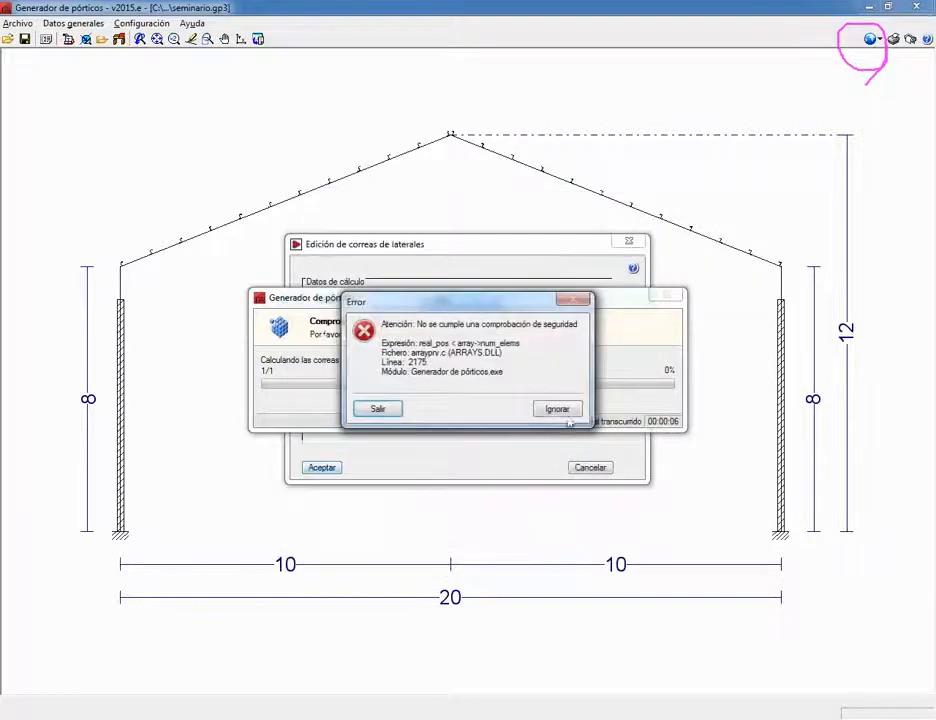
click(557, 410)
click(539, 549)
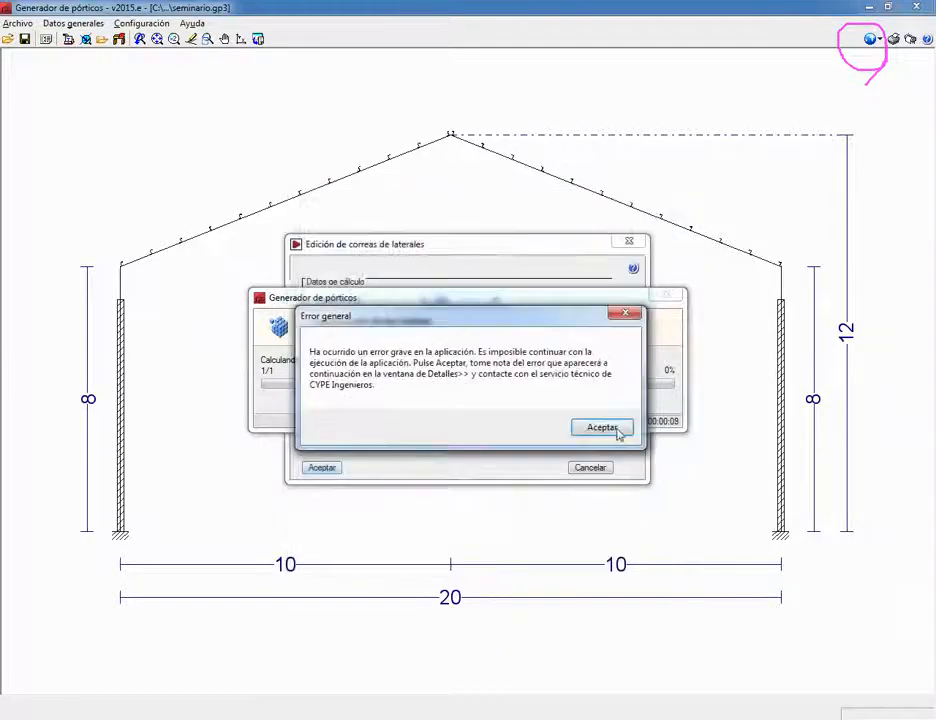
click(608, 429)
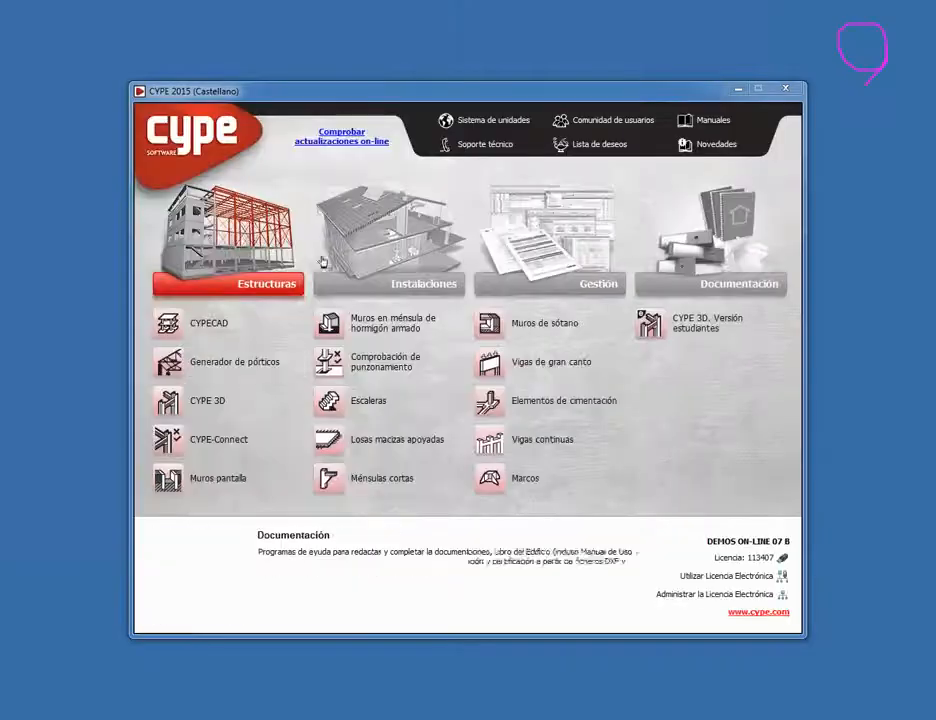
Step: Relaunch Generador de pórticos and create a new job "nuevo" with the description "ll", overwriting the existing file
click(228, 364)
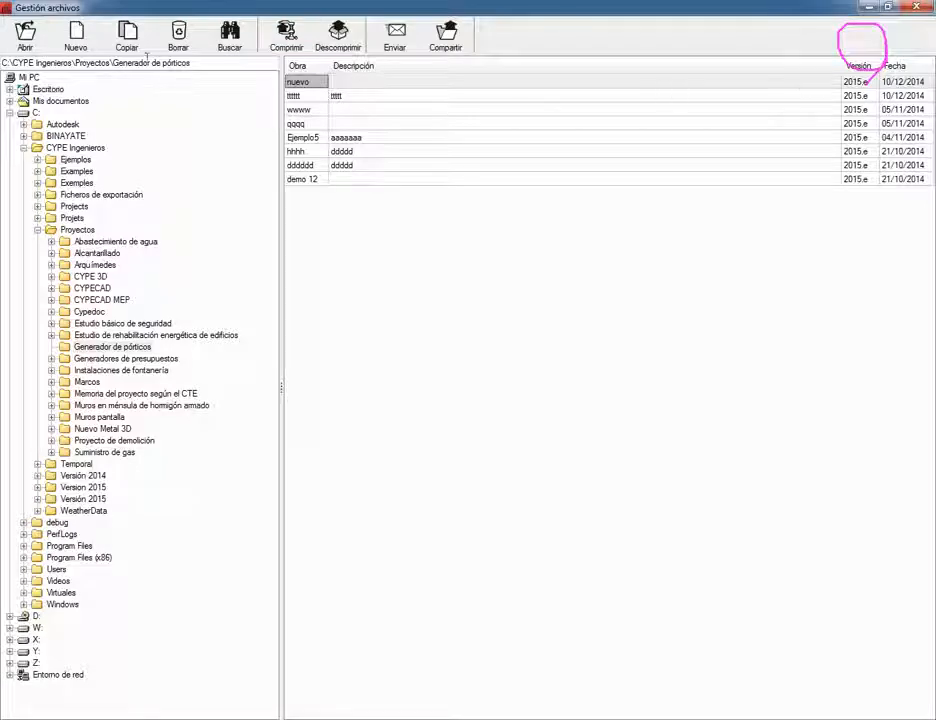
click(85, 45)
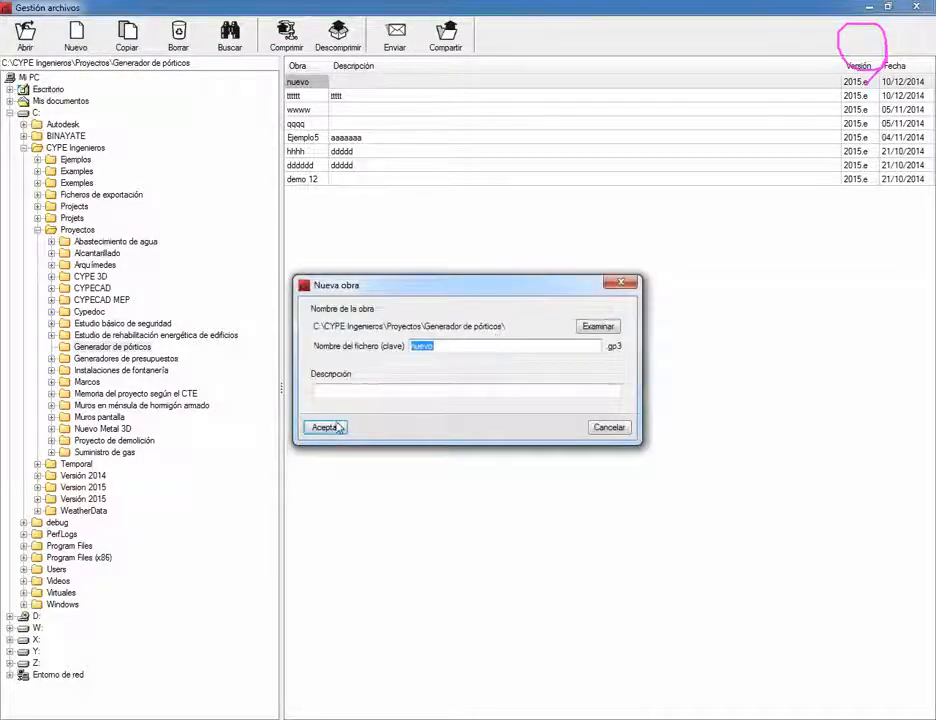
click(393, 388)
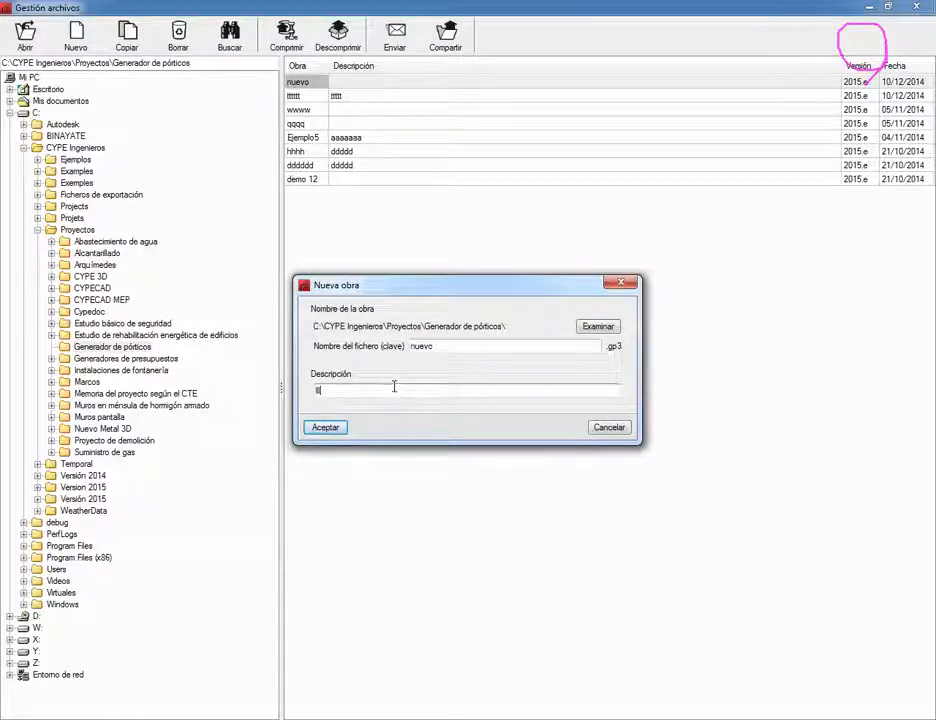
text(ll)
click(336, 429)
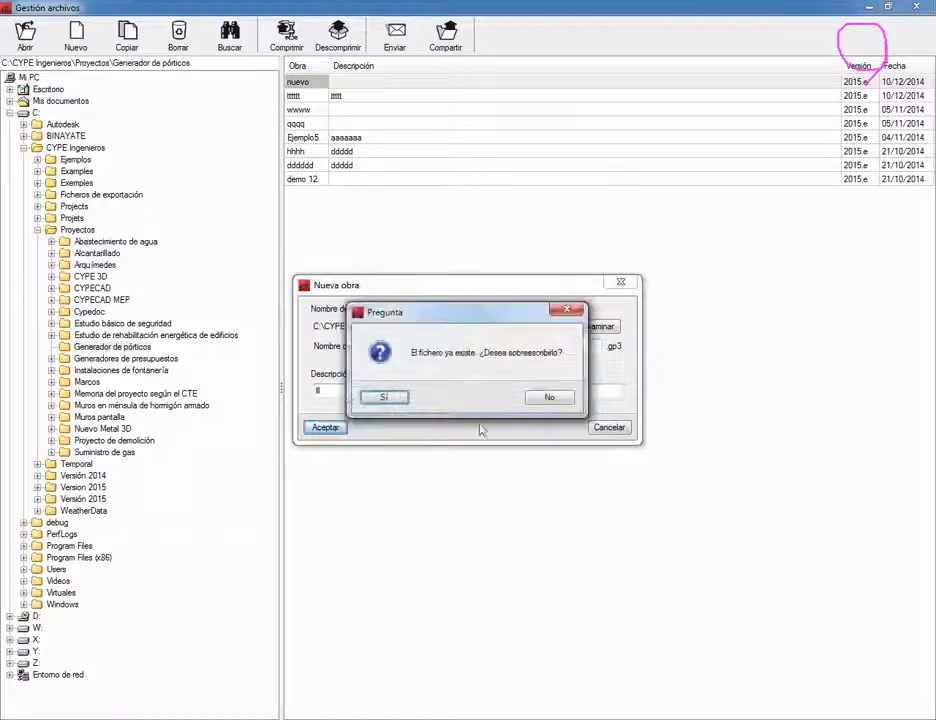
click(386, 398)
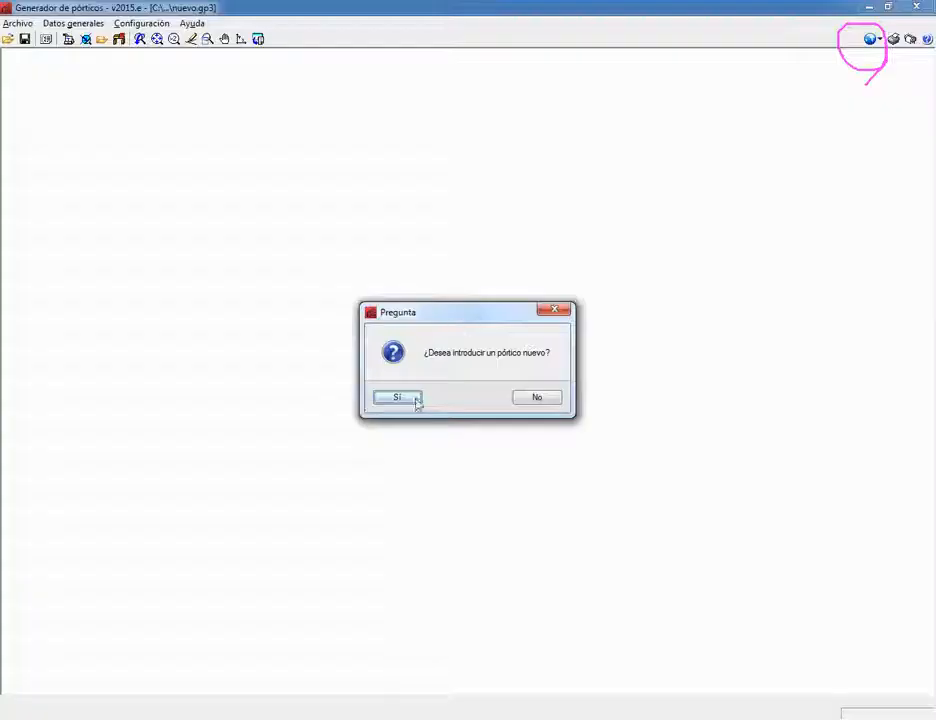
Step: Generate a new two-slope rigid portal frame with the default dimensions
click(403, 399)
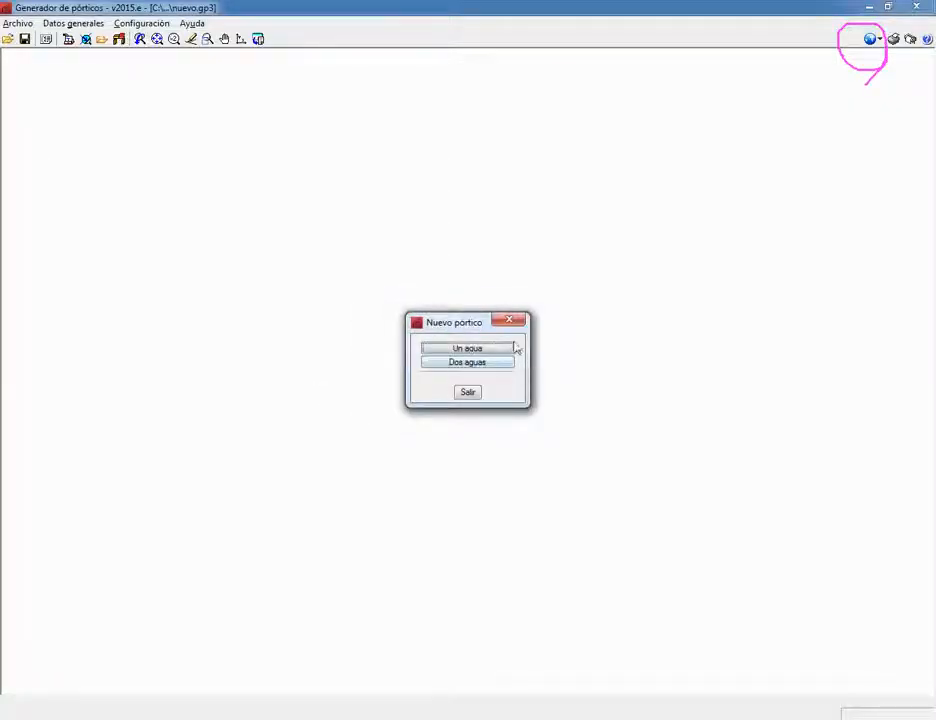
click(469, 368)
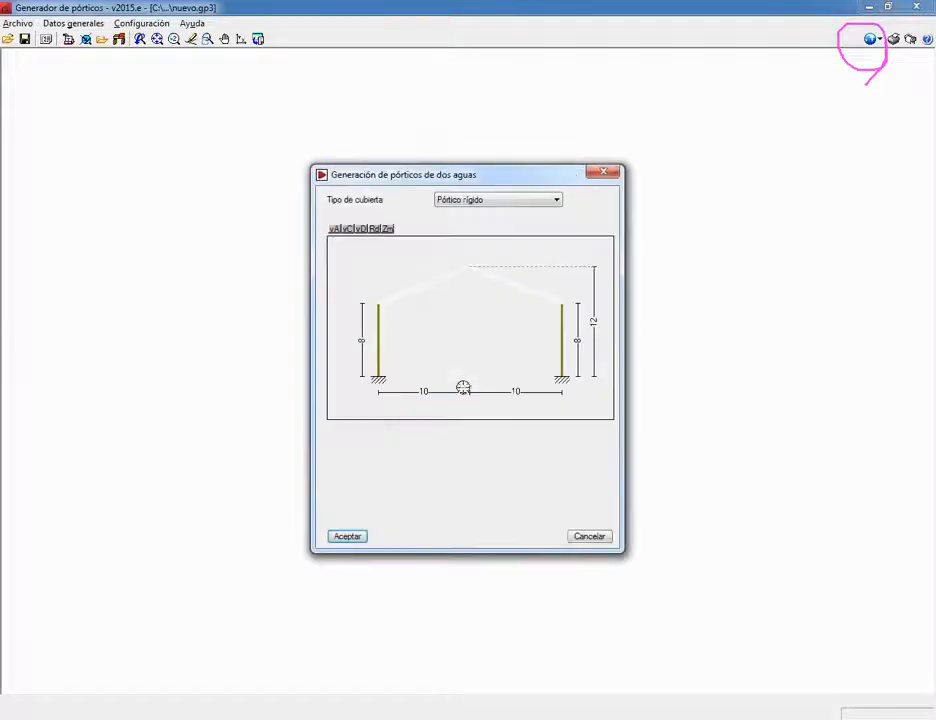
click(352, 538)
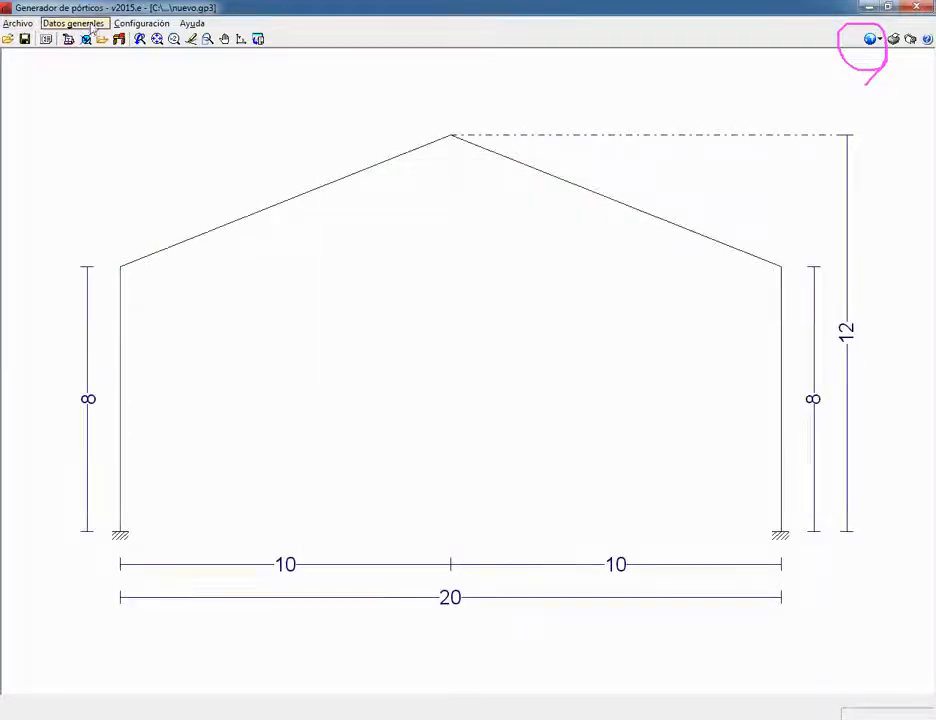
Step: Try to edit the roof purlins of the new frame
click(90, 24)
click(112, 62)
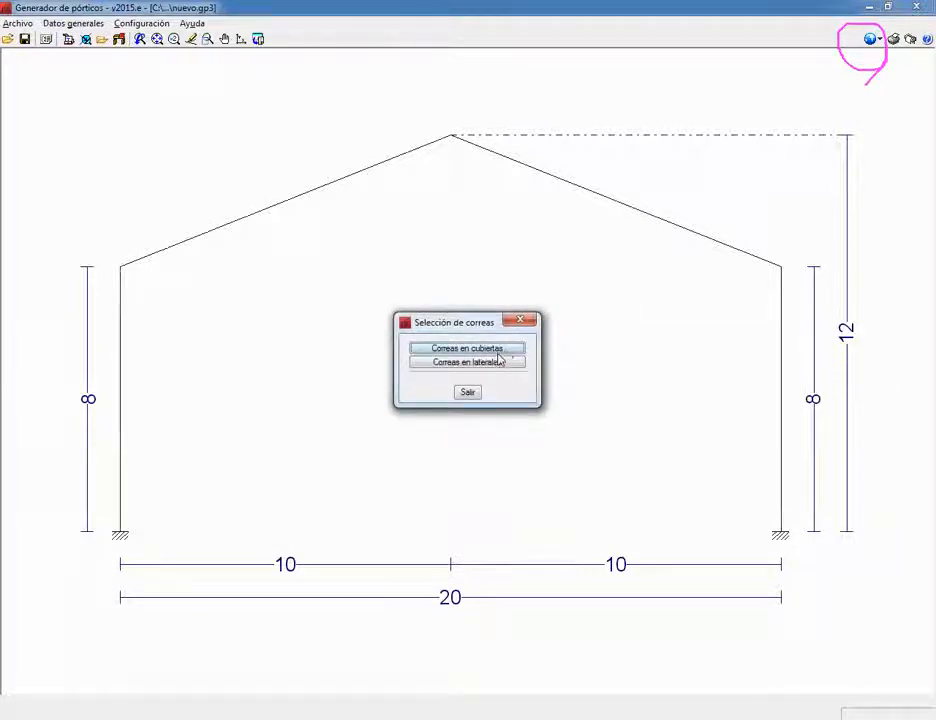
click(467, 348)
click(467, 398)
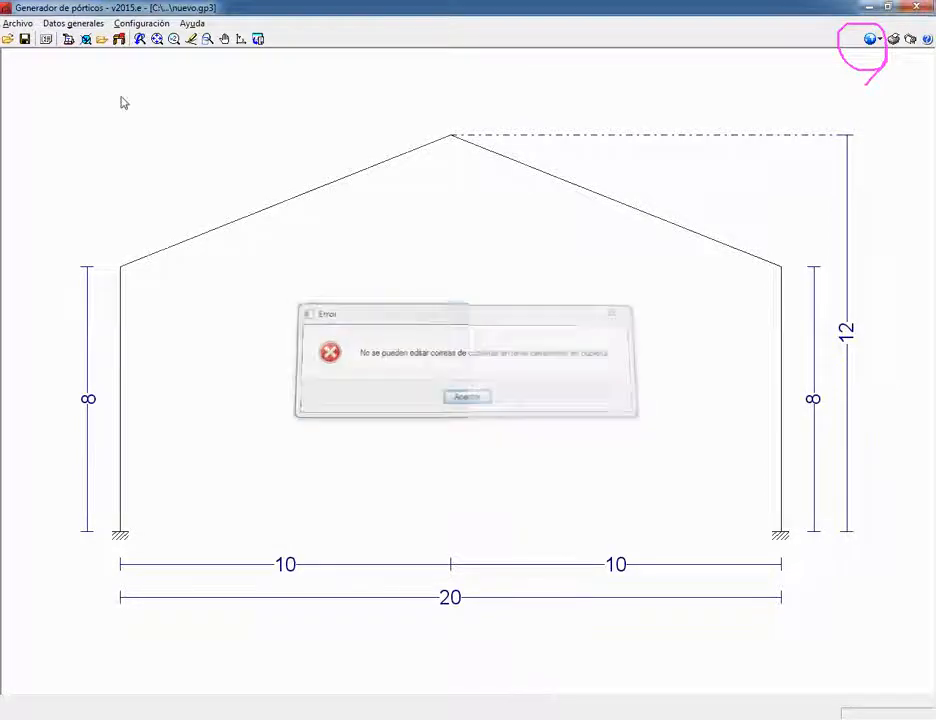
click(73, 23)
click(98, 62)
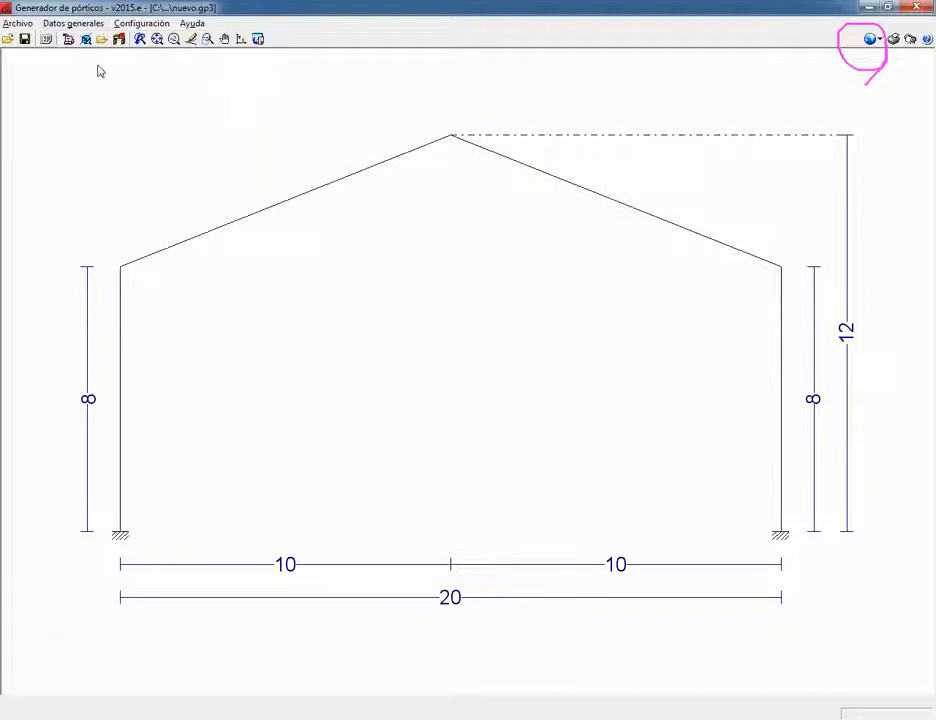
click(470, 392)
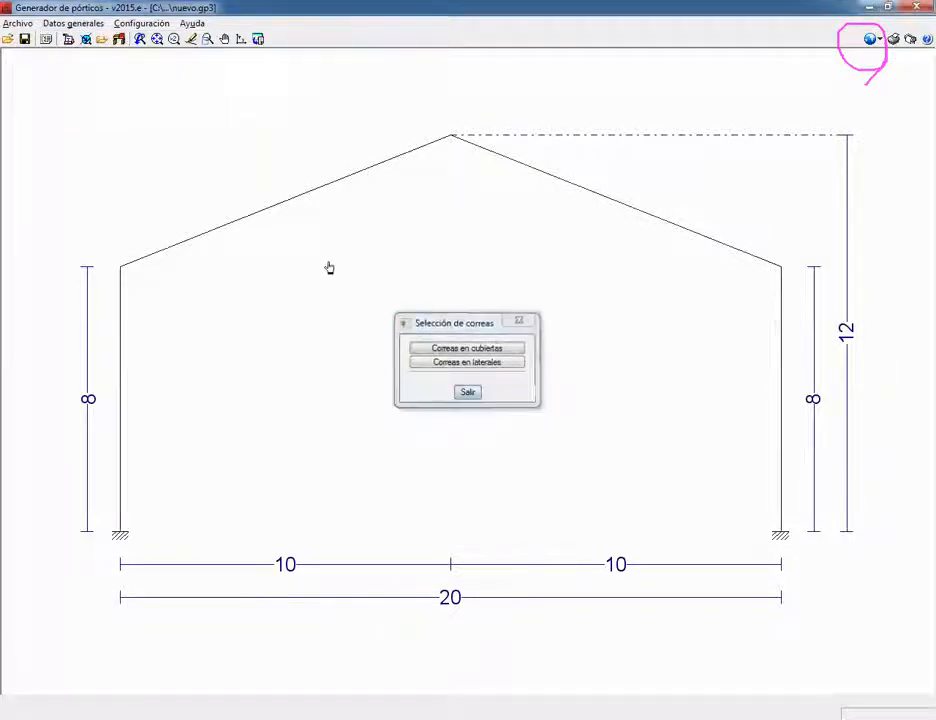
Step: Enable roof and side cladding in the job's general data, with a roof cladding overload of 50 kg/m²
click(73, 23)
click(82, 41)
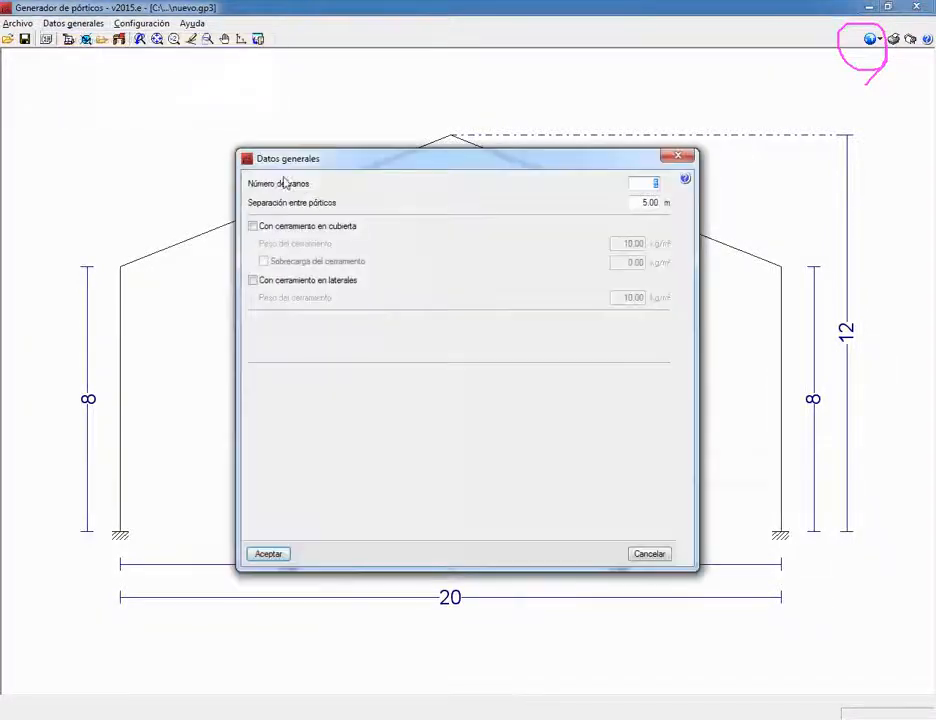
click(275, 226)
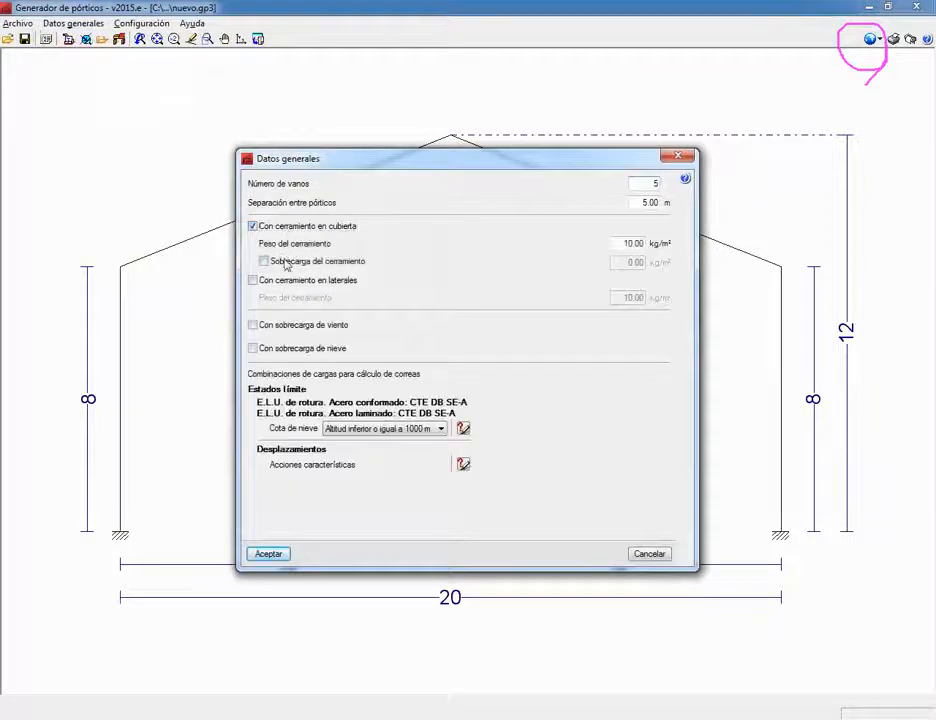
click(264, 261)
click(253, 280)
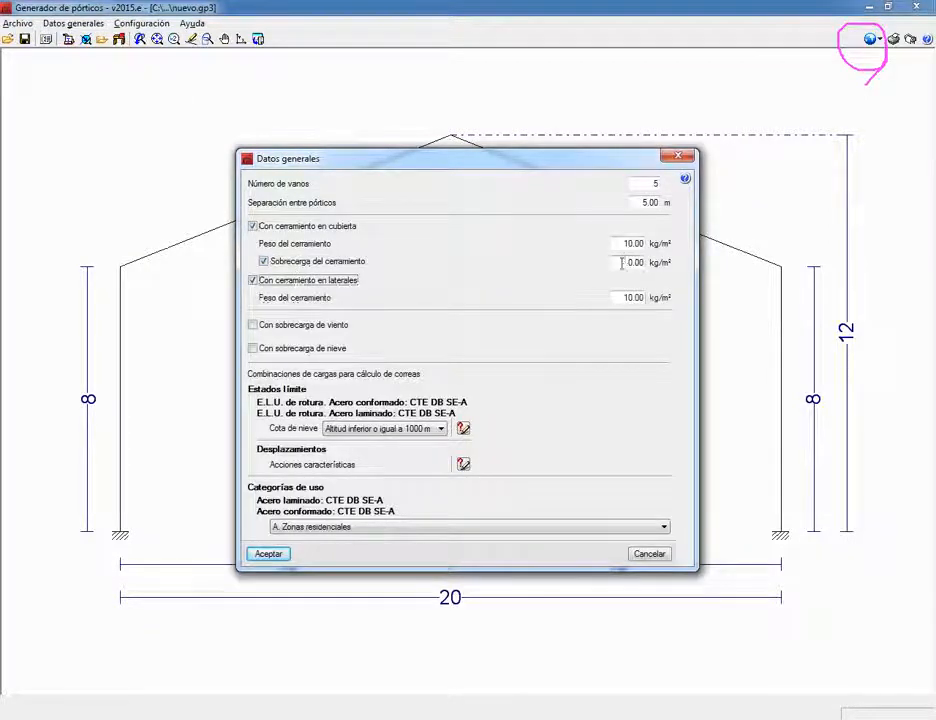
click(640, 262)
text(50)
key(Tab)
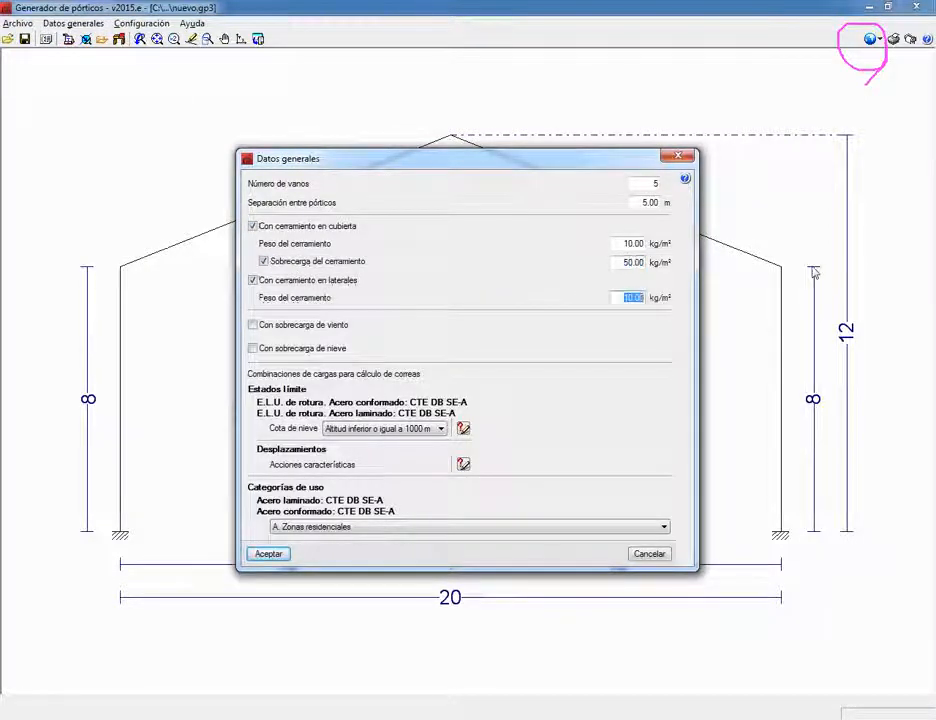
Step: Add wind and snow loads to the general data using the default CTE DB SE-AE (España) settings
click(283, 327)
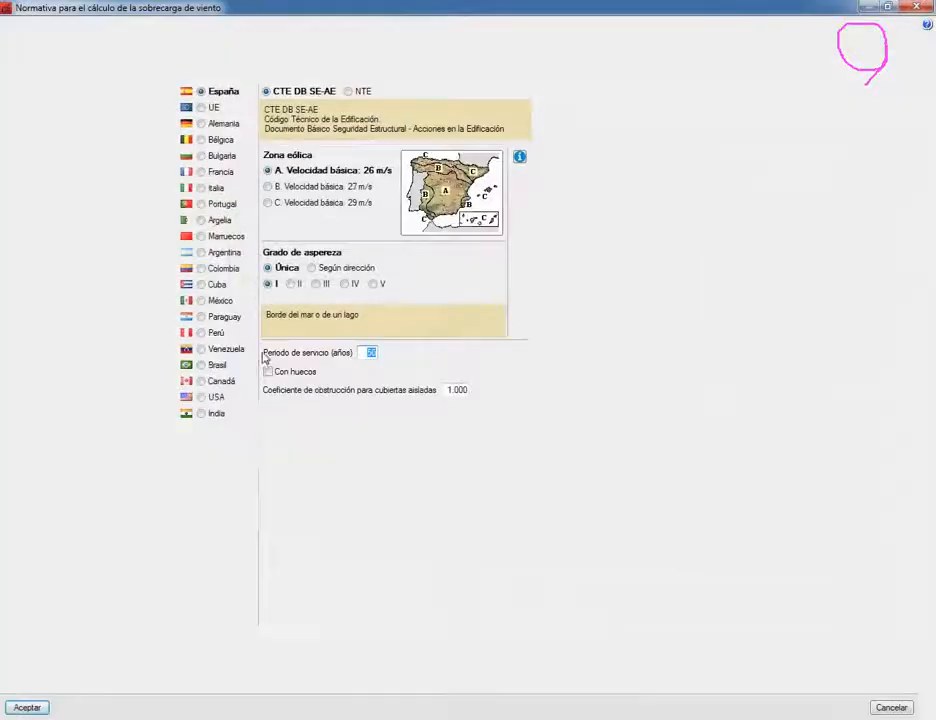
click(23, 707)
click(253, 347)
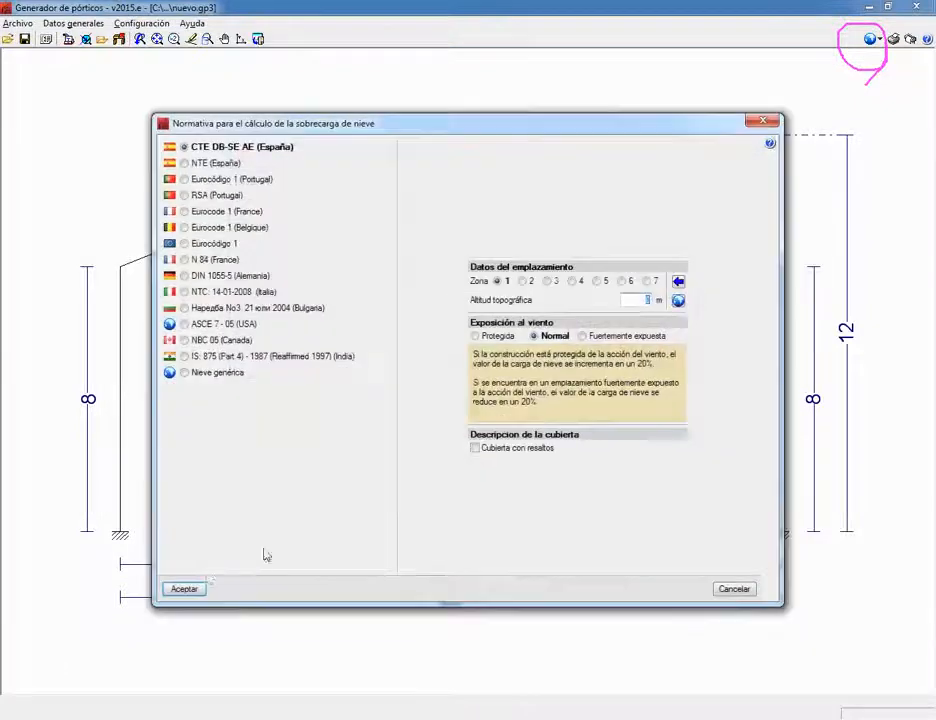
click(190, 592)
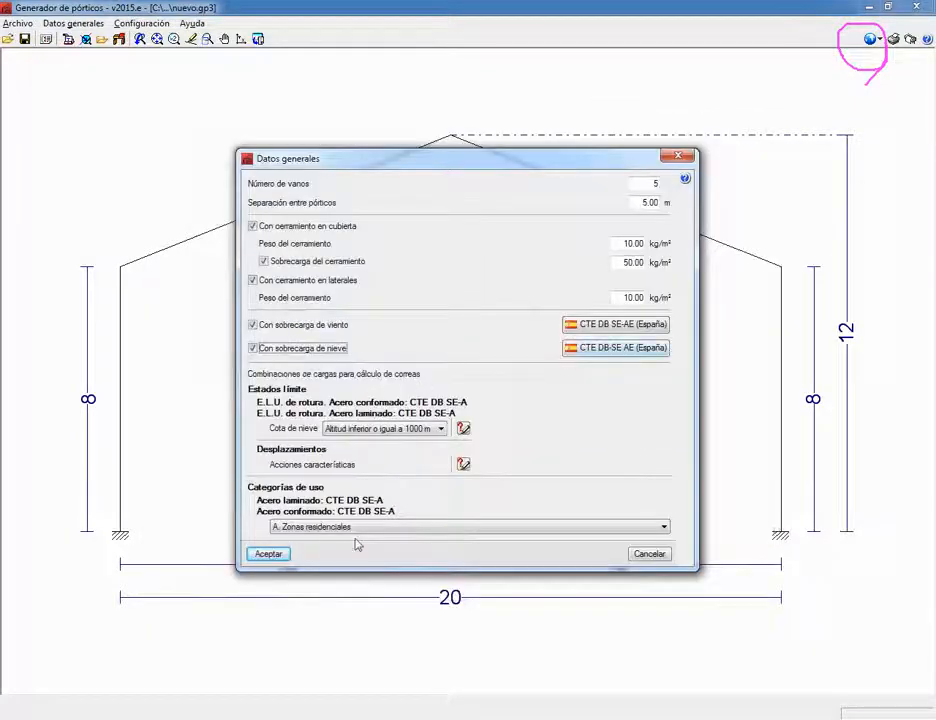
click(270, 554)
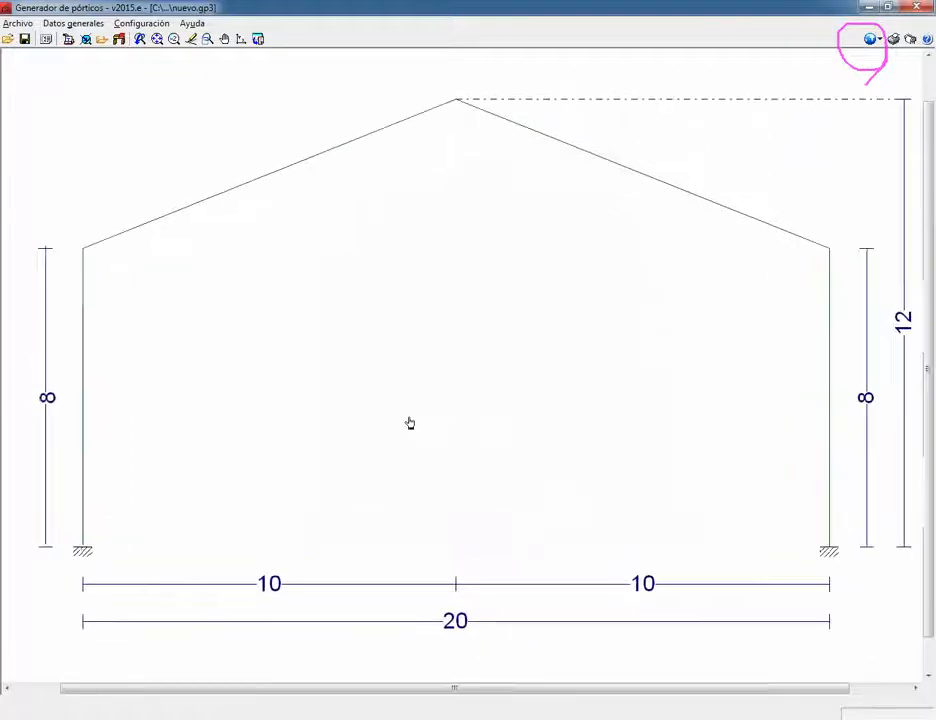
Step: Open the roof purlins for editing and set their fixing type to Fijación rígida
click(74, 22)
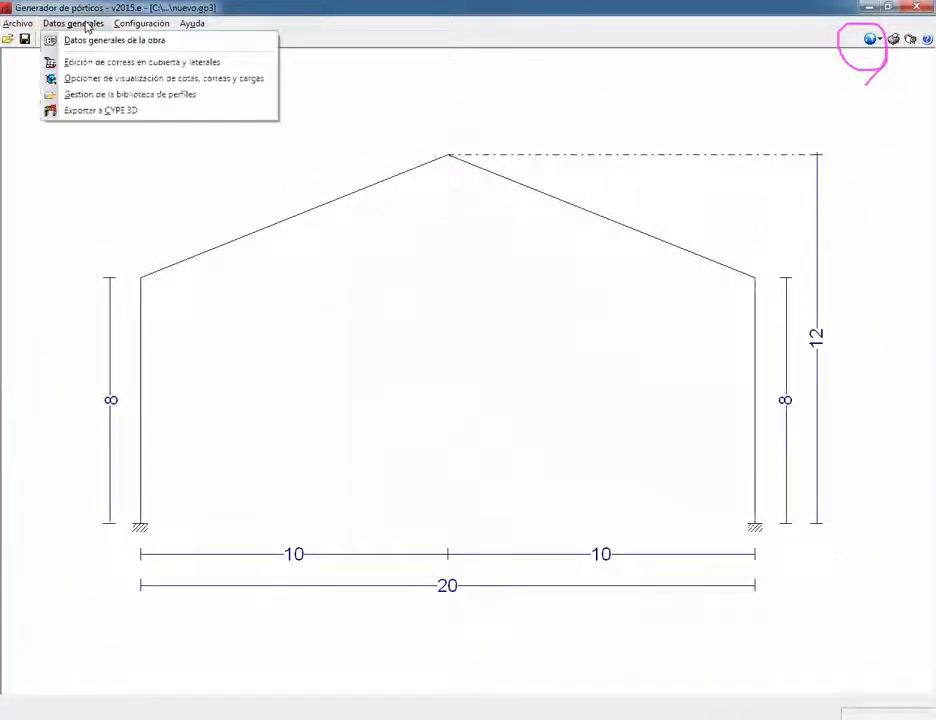
click(68, 60)
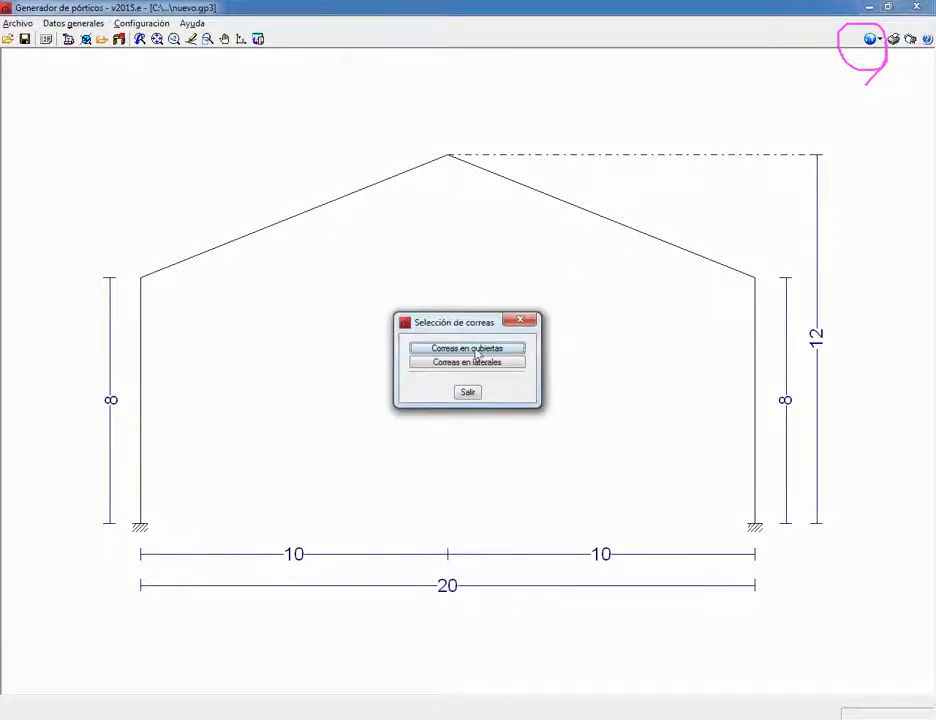
click(476, 350)
click(487, 332)
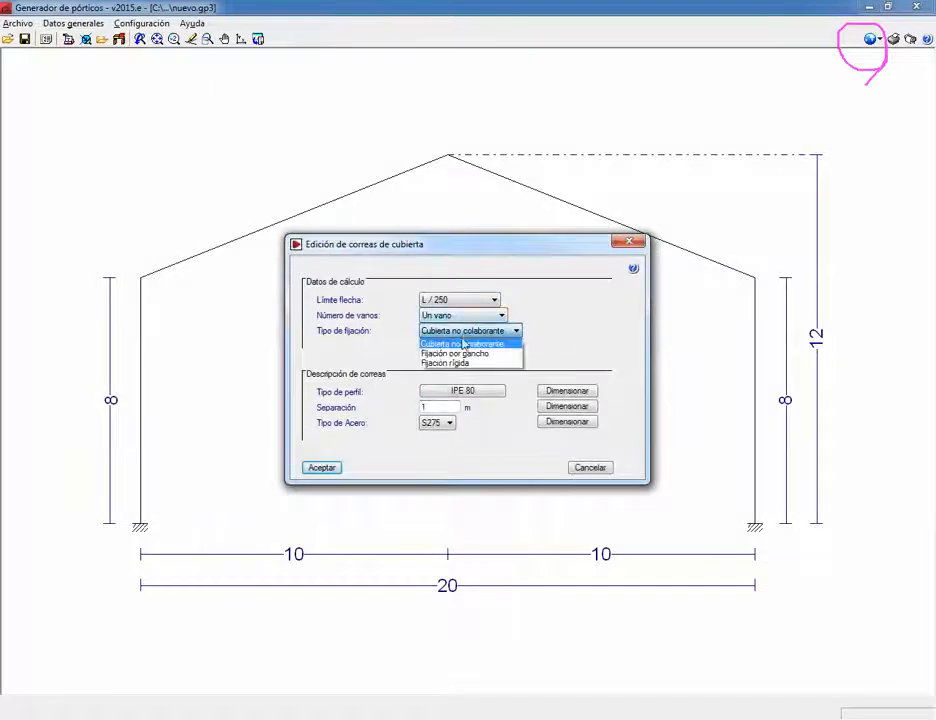
click(464, 366)
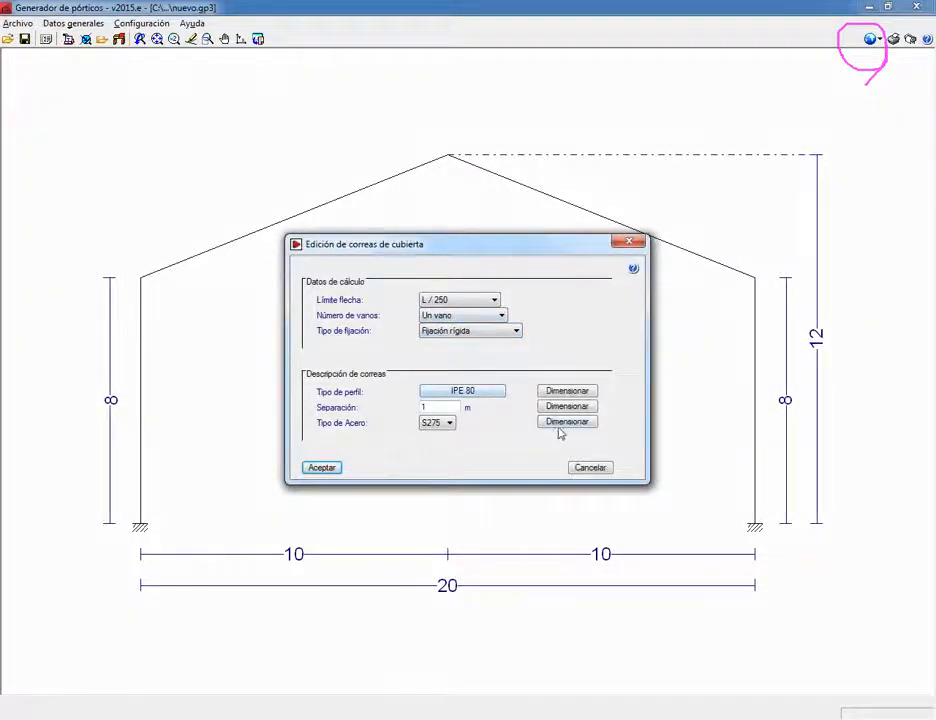
Step: Assign the cold-formed Z profile ZF-120x3.0 to the roof purlins and run their check
click(506, 391)
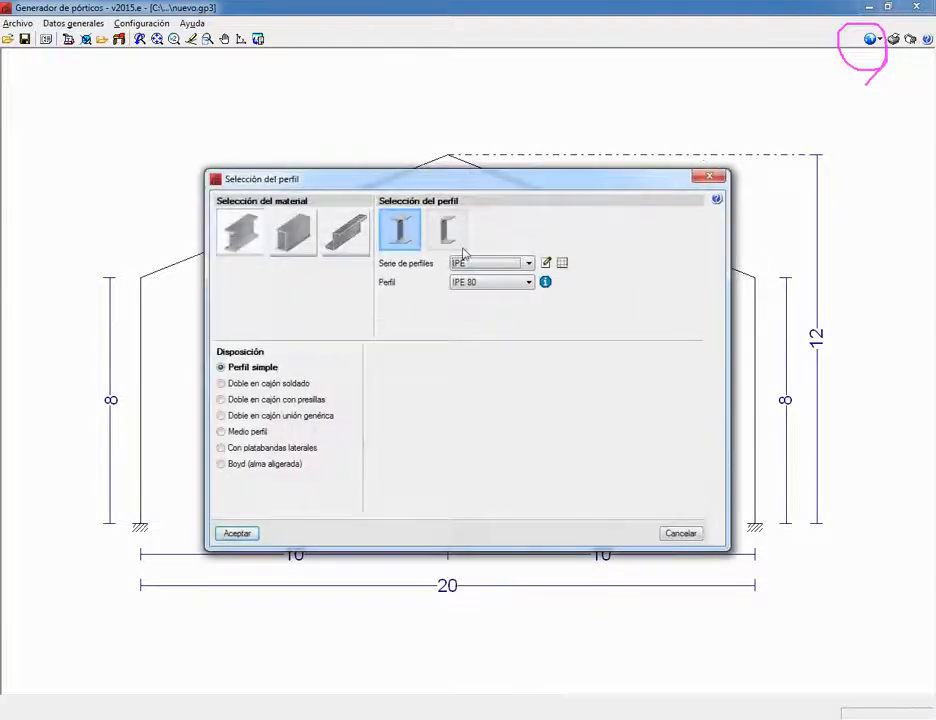
click(345, 232)
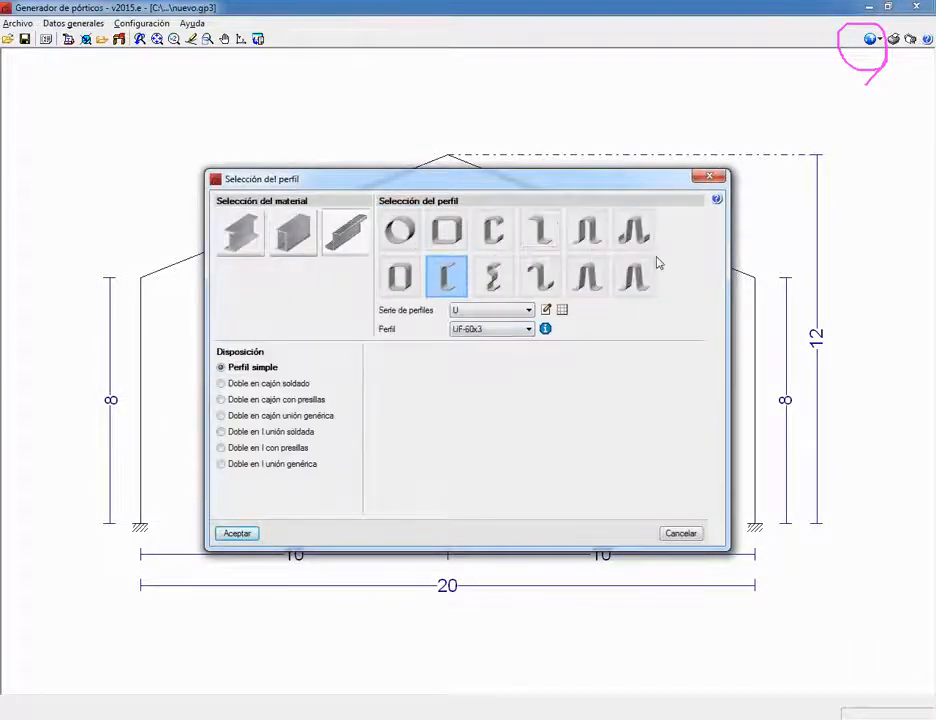
click(543, 280)
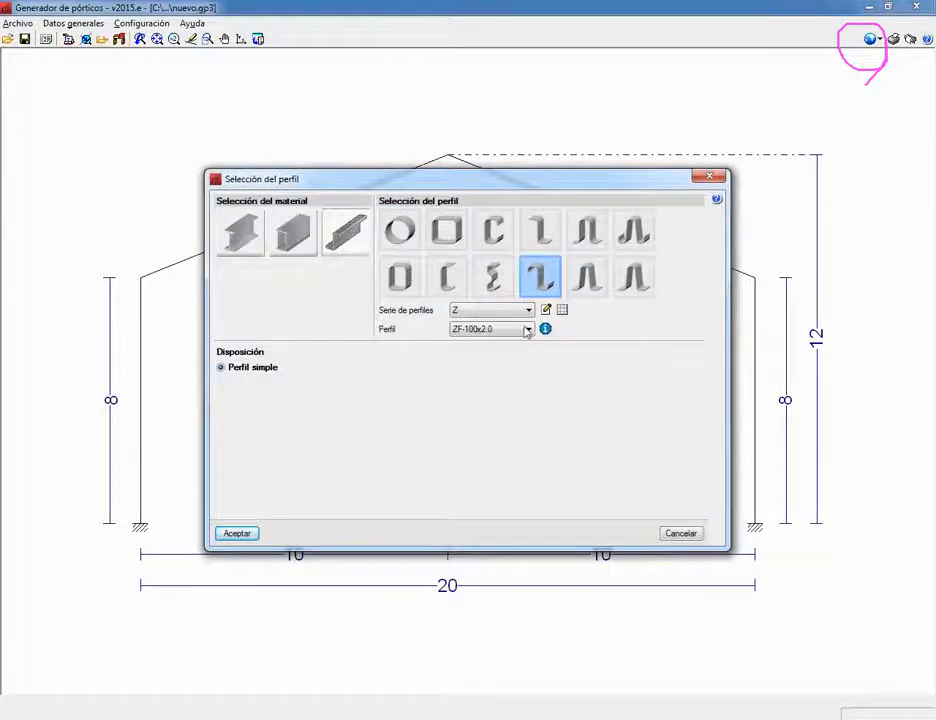
click(527, 330)
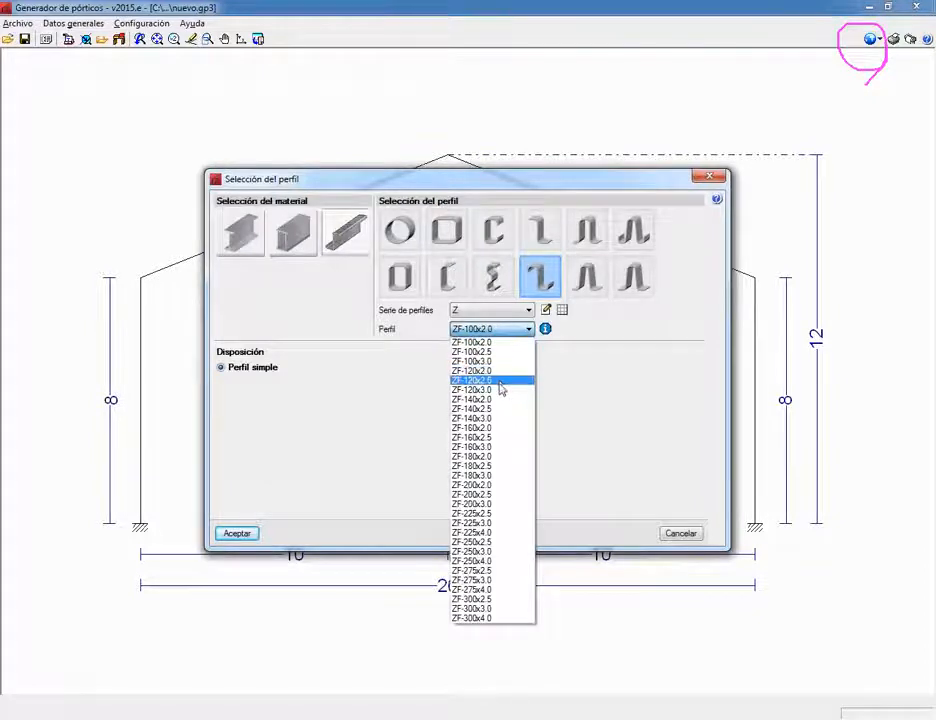
click(501, 397)
click(238, 534)
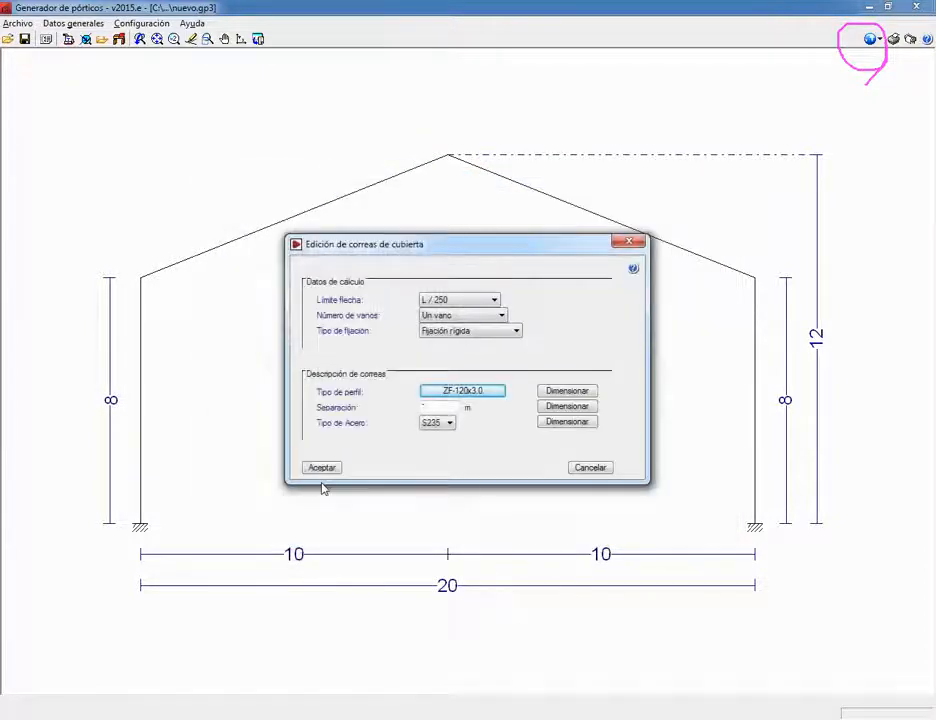
click(312, 469)
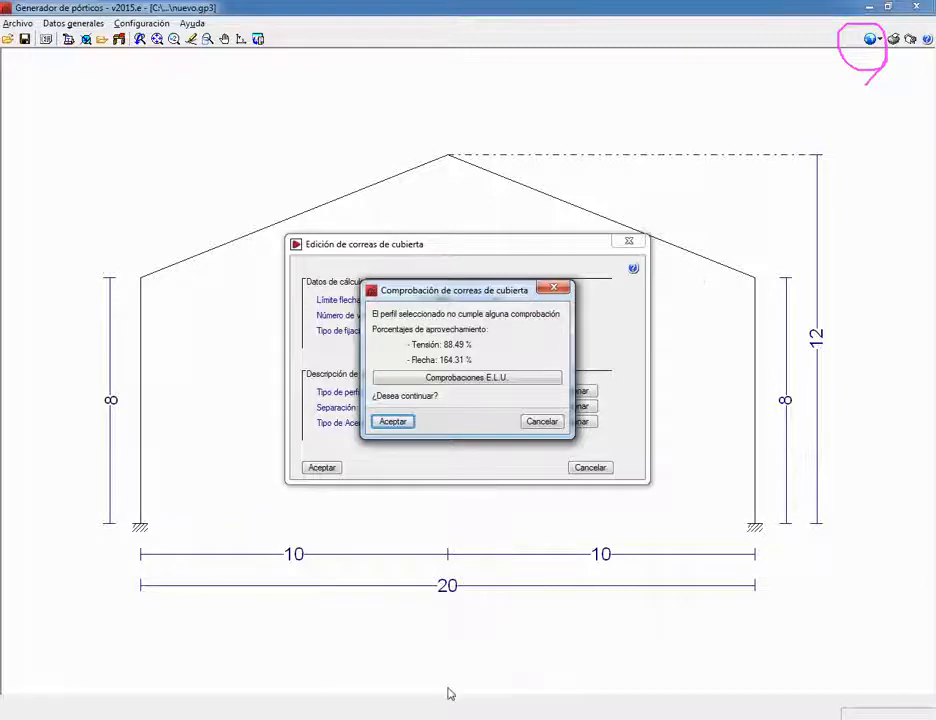
Step: Accept the roof purlin check and keep the selected purlins on the frame
click(392, 421)
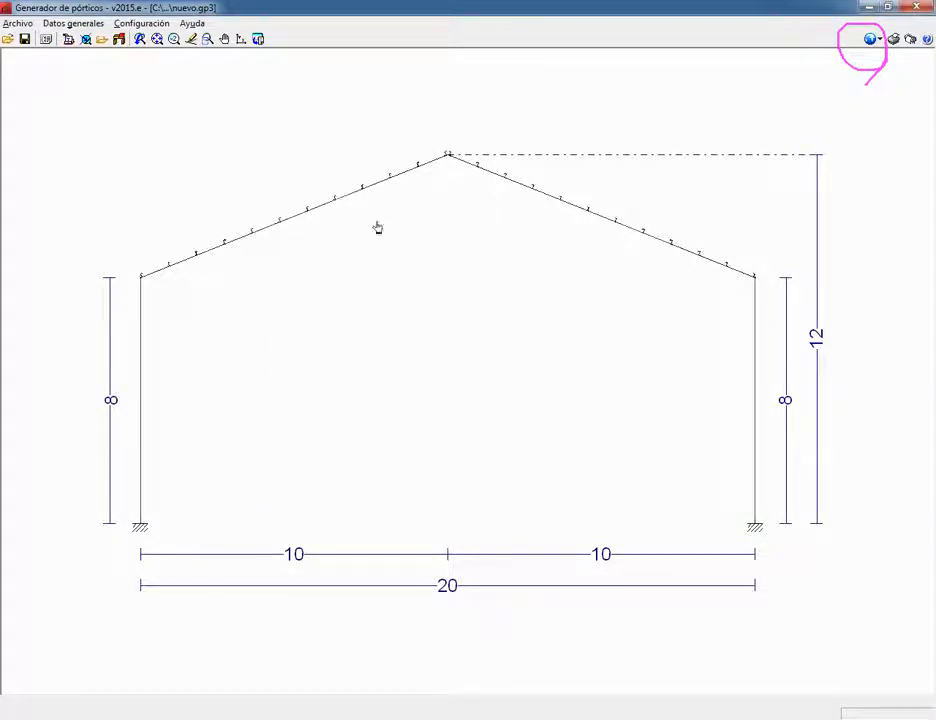
click(142, 24)
mouse_move(73, 23)
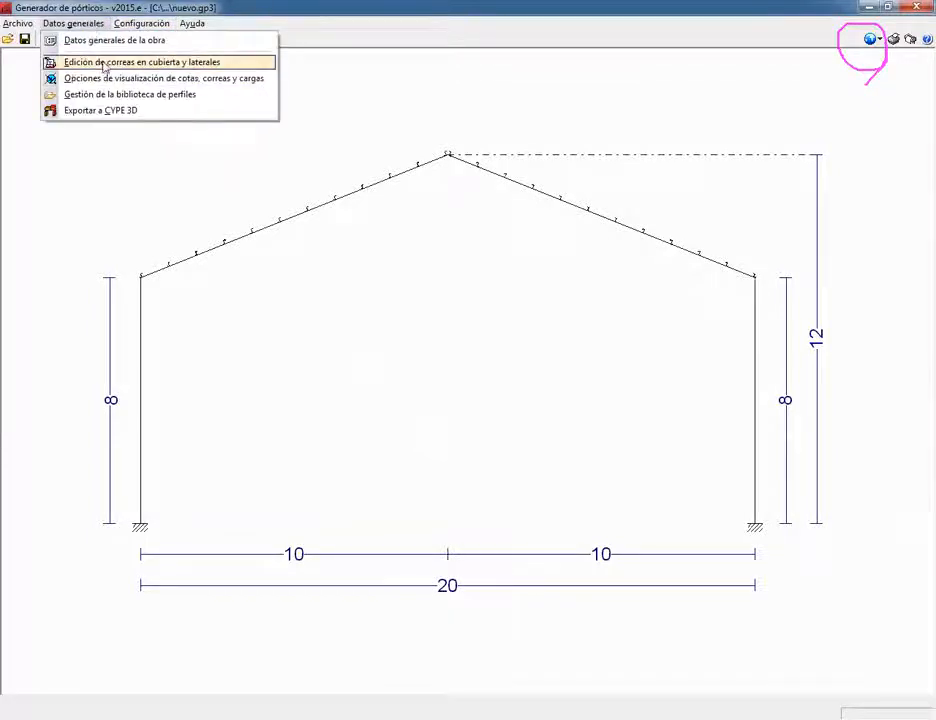
Step: Add an 8.00 m high perimeter wall at the left column, bracing the column against buckling
click(69, 418)
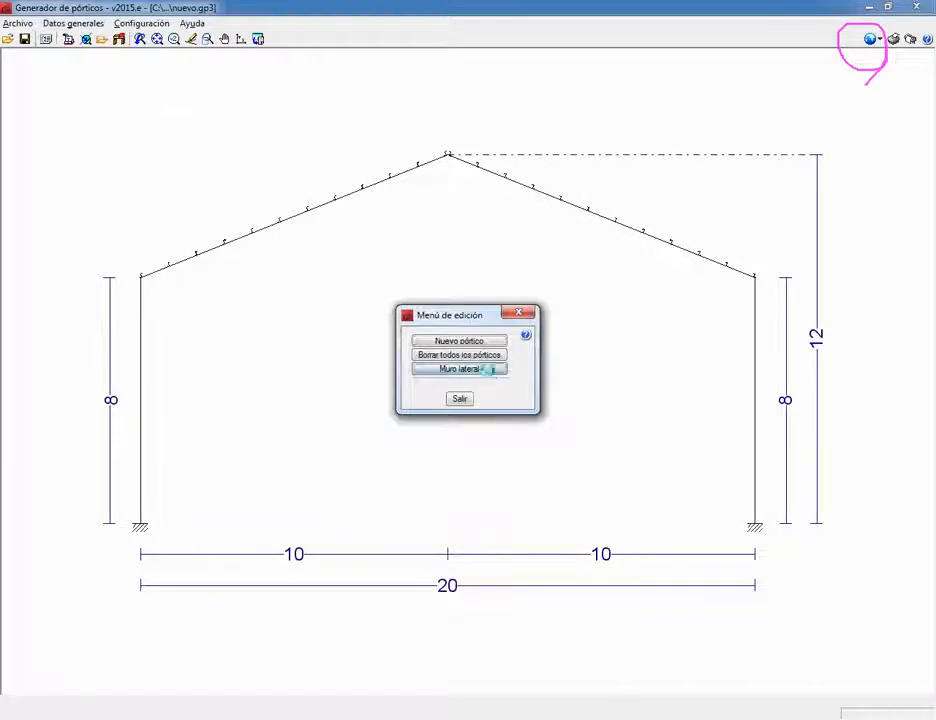
click(487, 369)
click(420, 327)
double_click(493, 346)
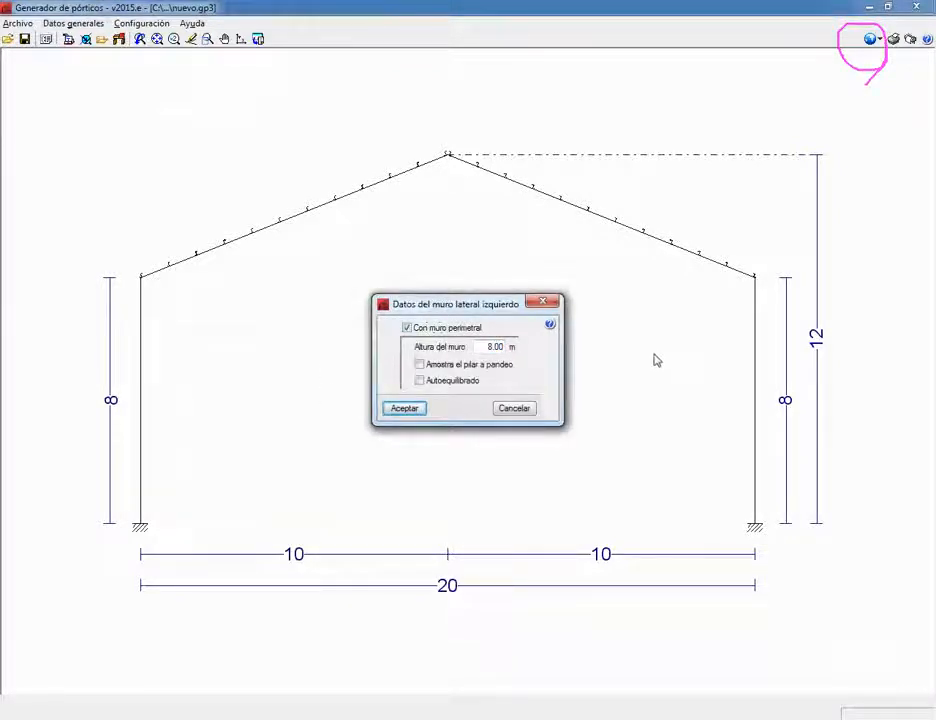
click(419, 364)
click(404, 409)
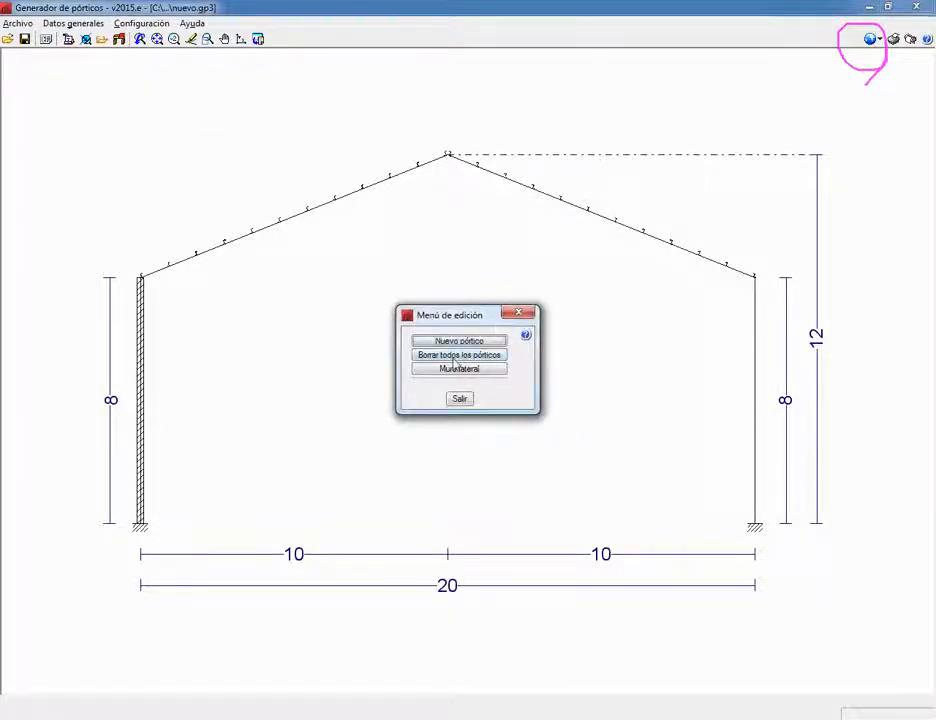
Step: Add an 8.00 m high perimeter wall at the right column, bracing the column against buckling
click(488, 369)
click(472, 328)
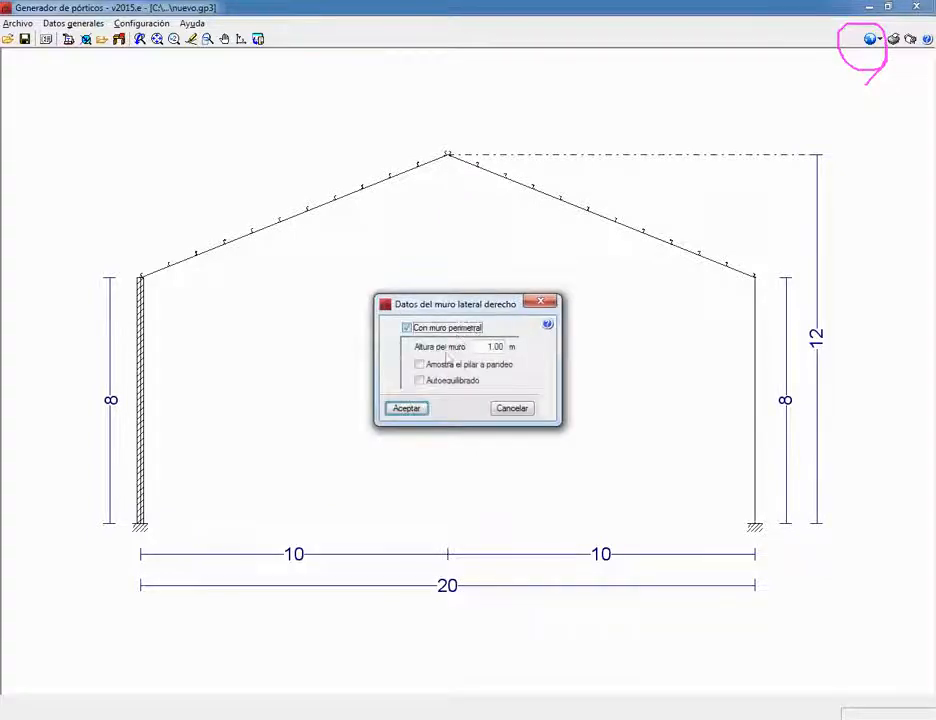
click(495, 346)
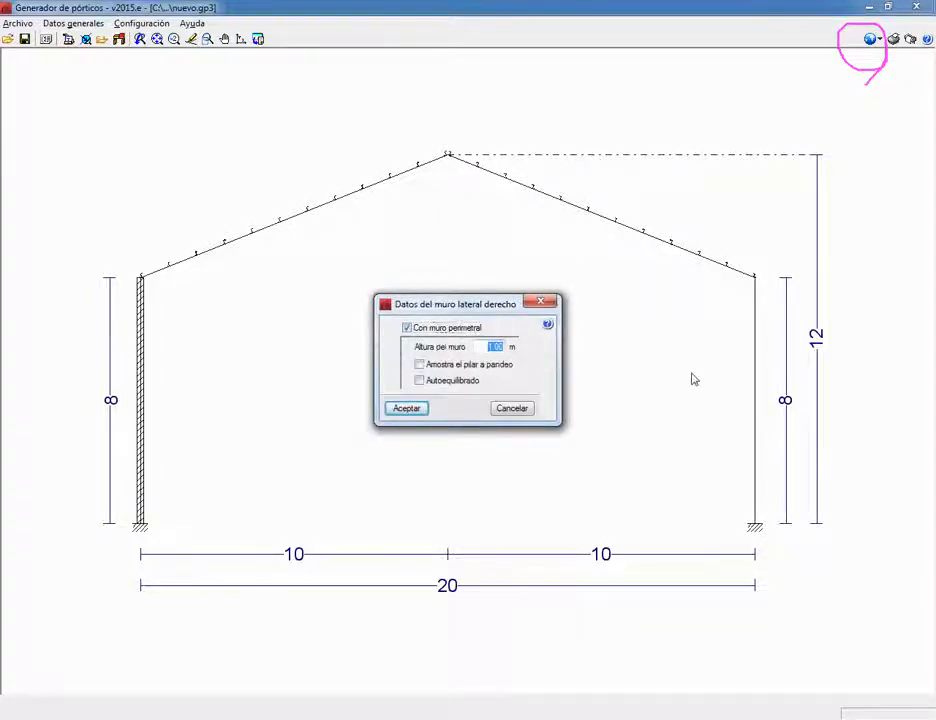
text(8.00)
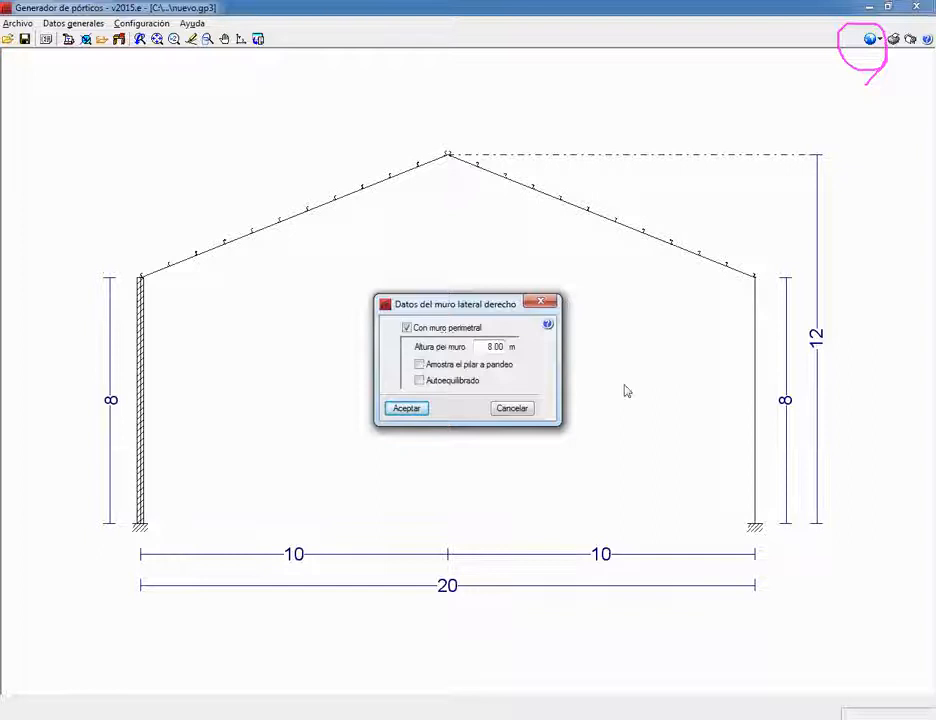
click(419, 364)
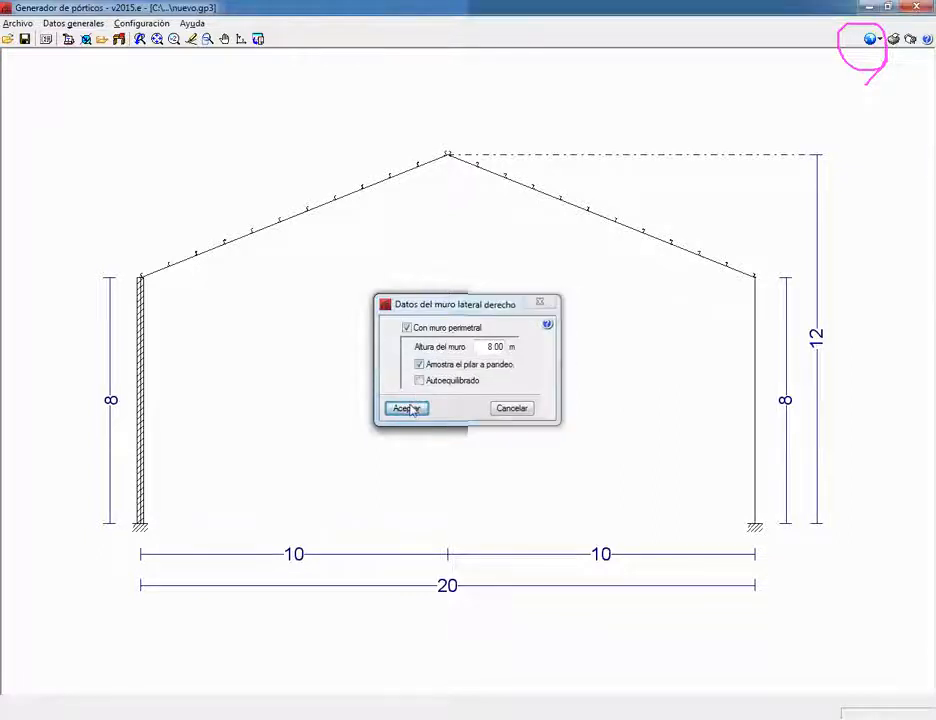
click(410, 407)
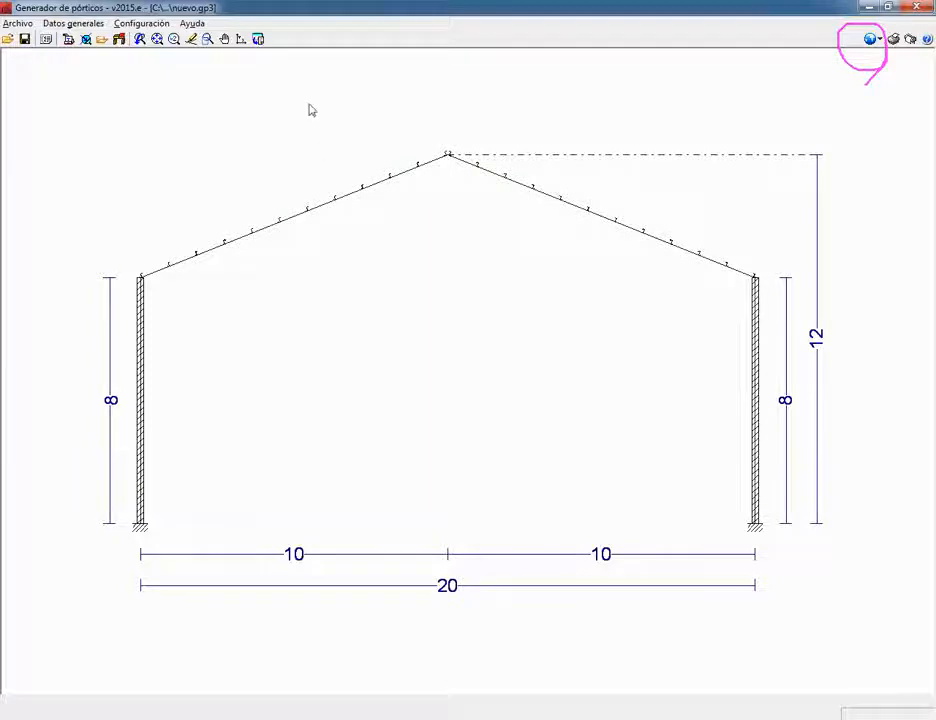
Step: Start the export to CYPE 3D, accepting the purlin check, and set the supports to Pórticos biempotrados
click(65, 23)
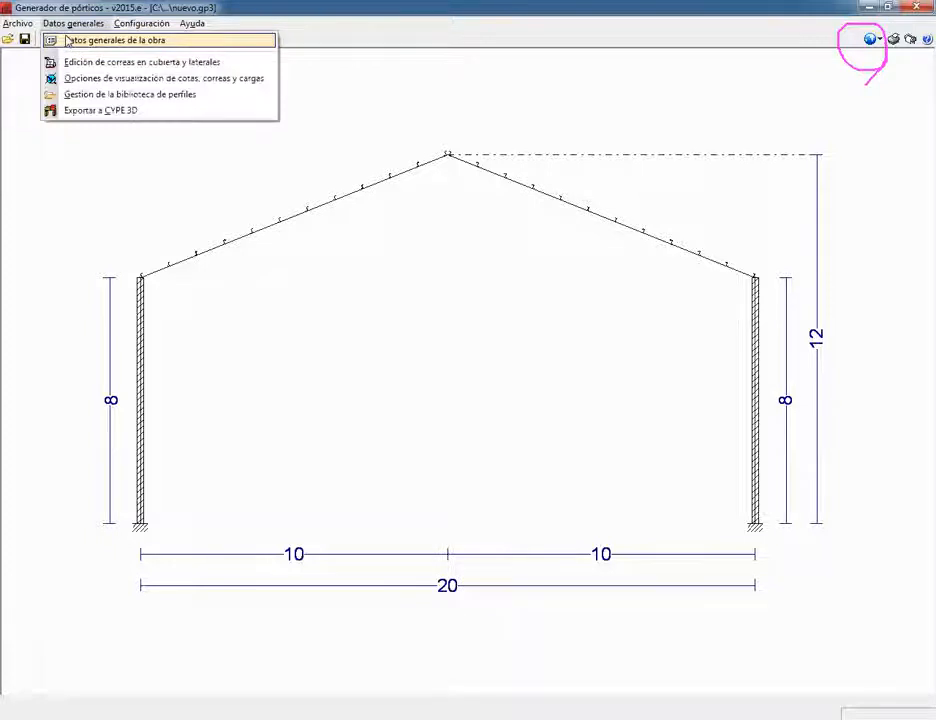
click(68, 111)
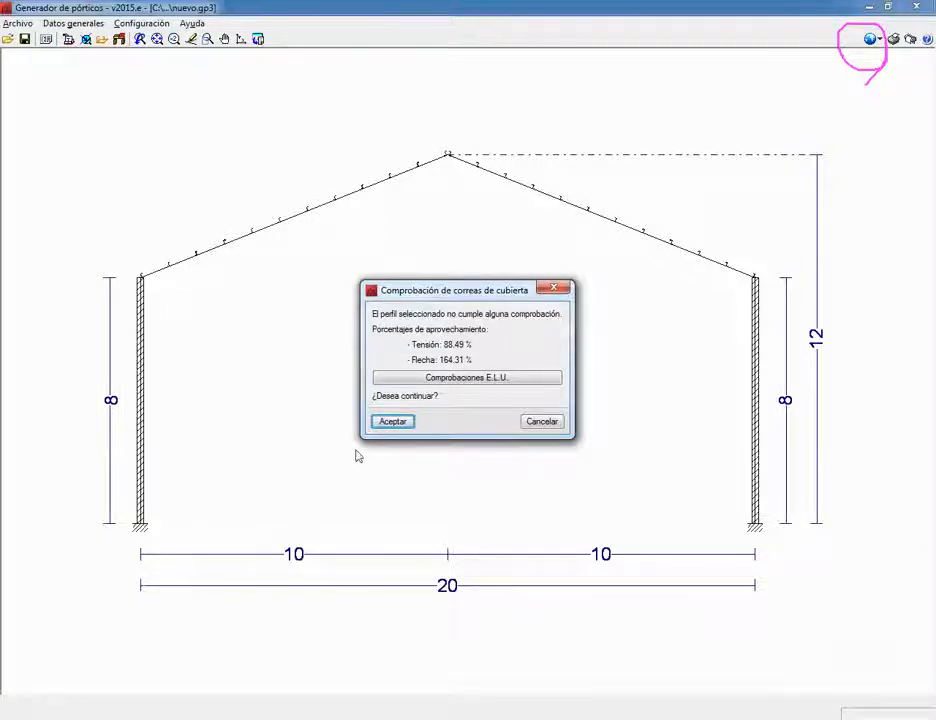
click(393, 422)
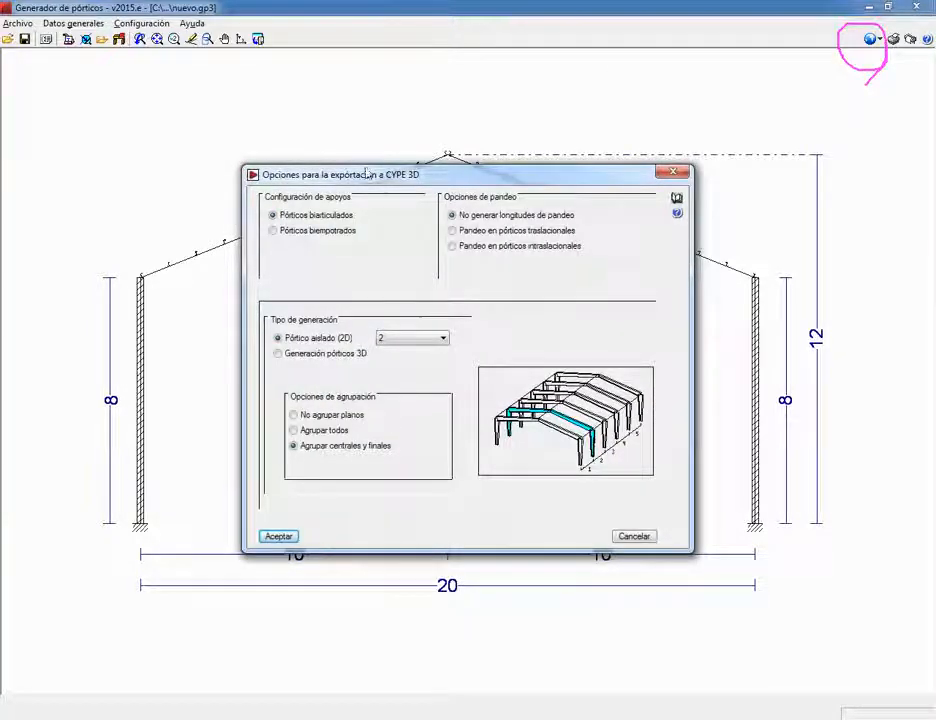
drag(473, 175, 471, 176)
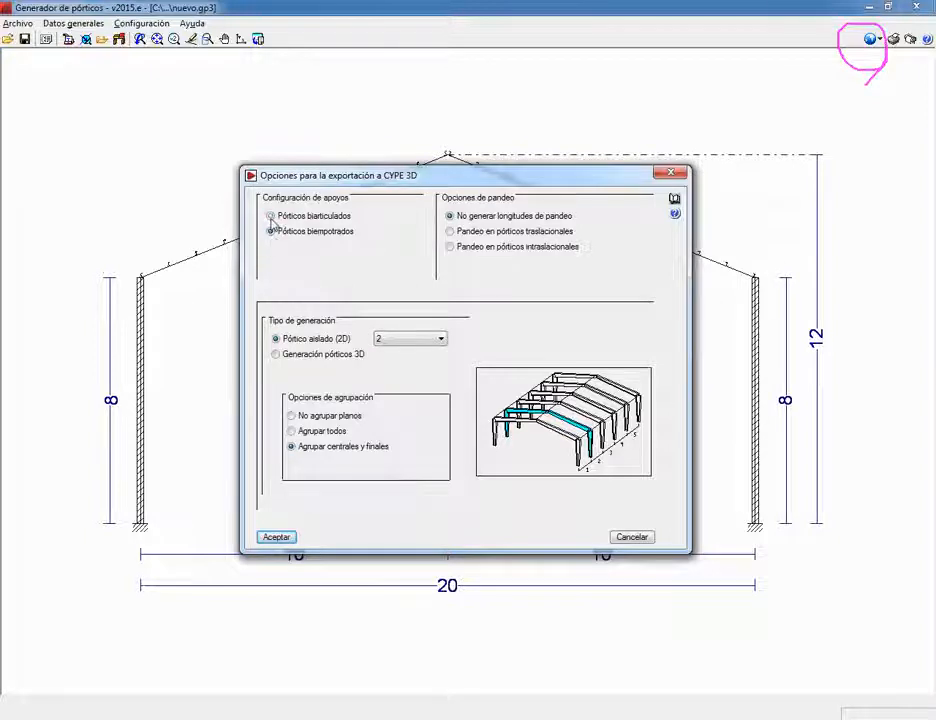
drag(384, 180, 437, 181)
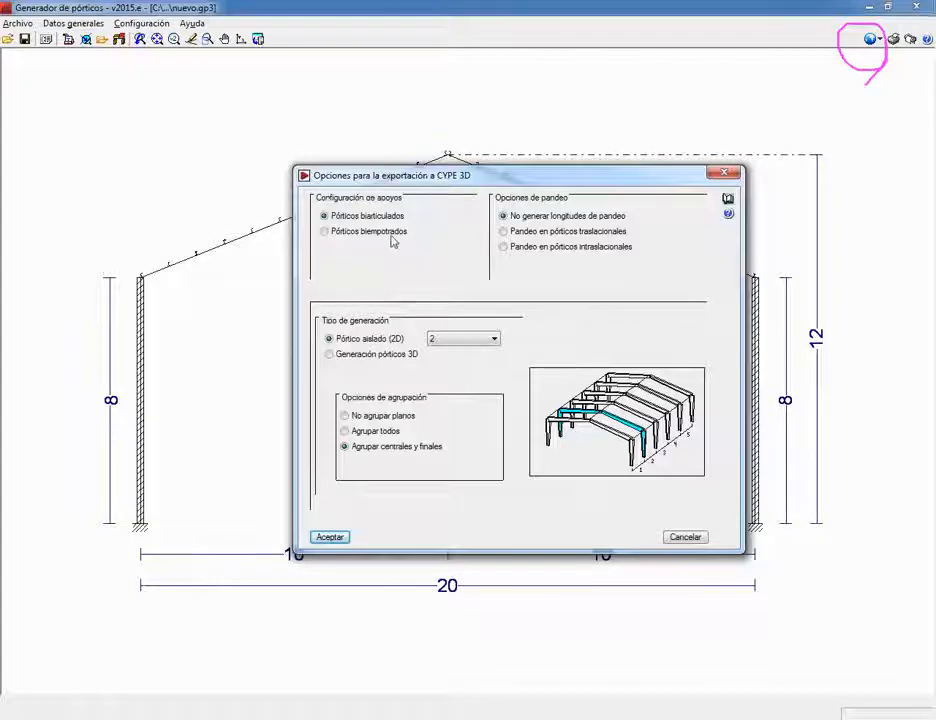
click(361, 232)
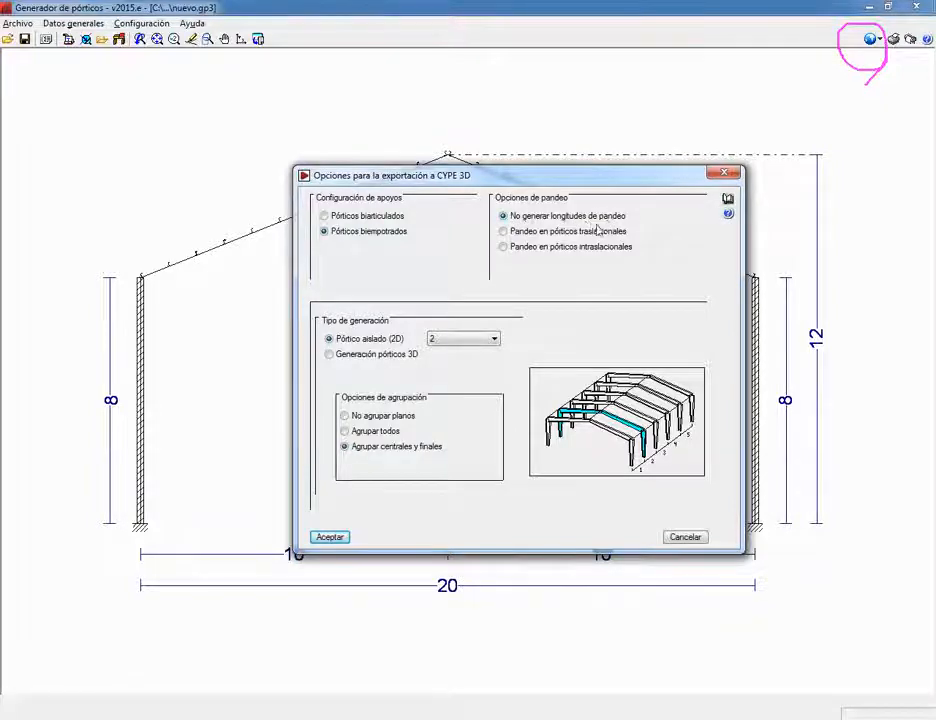
click(325, 231)
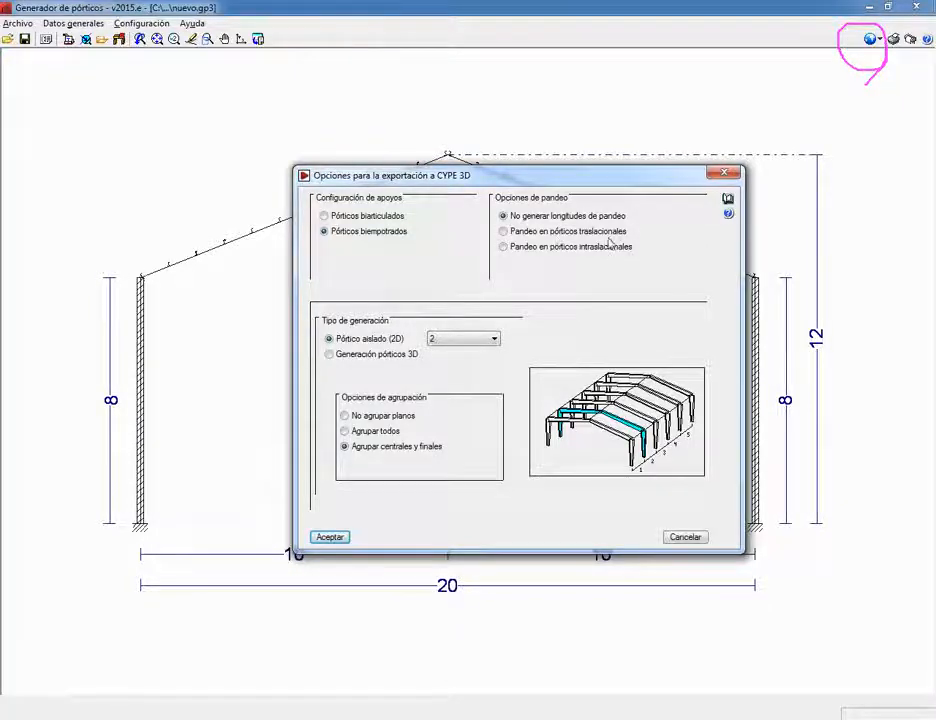
Step: Set the export's buckling option to Pandeo en pórticos intraslacionales
click(511, 234)
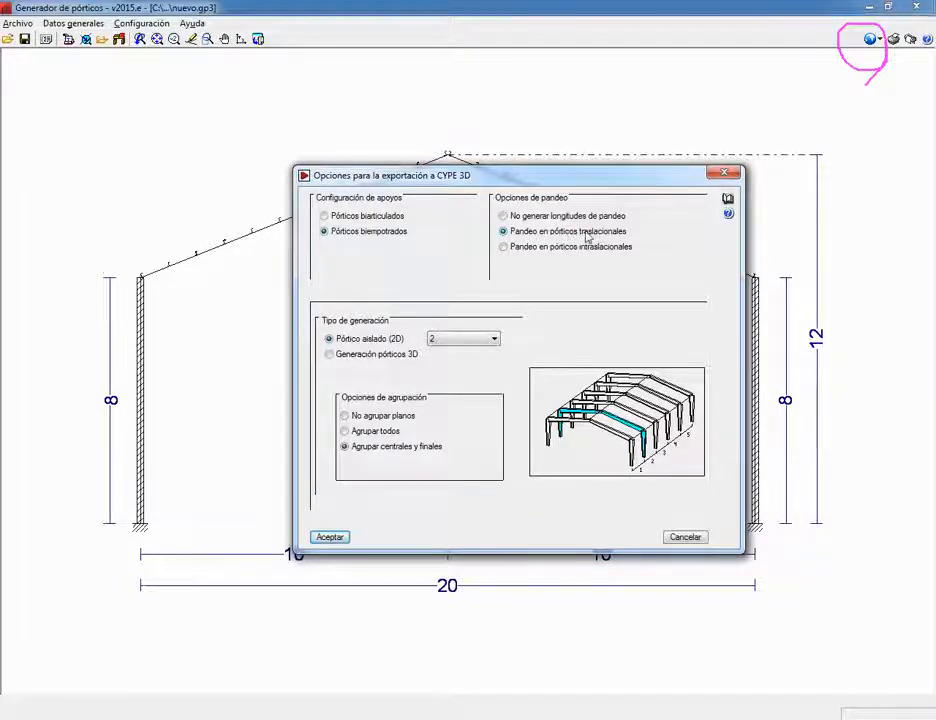
click(504, 247)
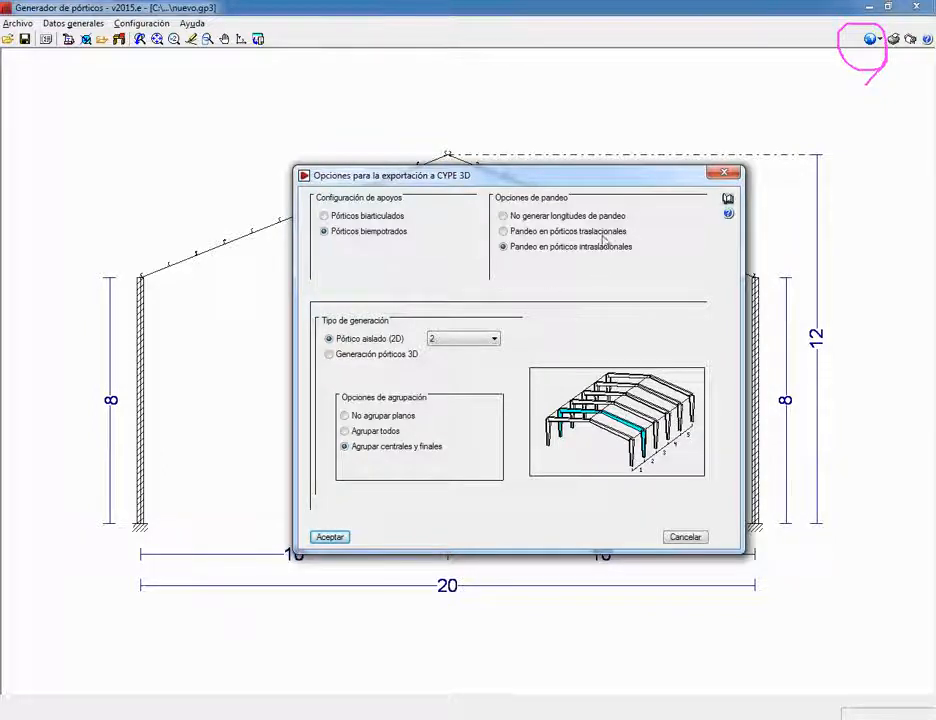
click(510, 233)
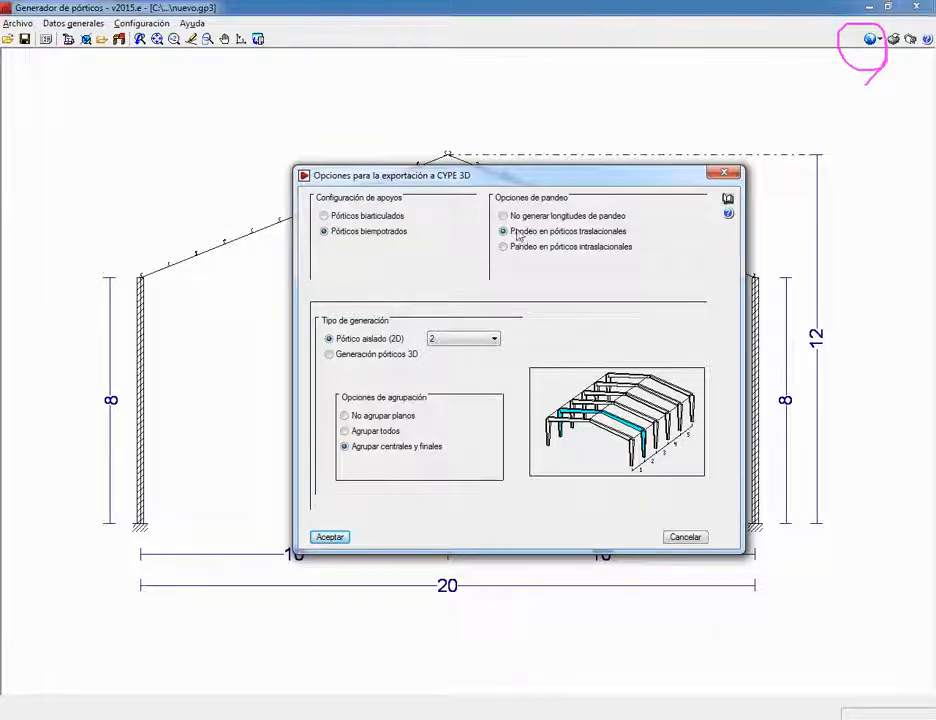
click(515, 250)
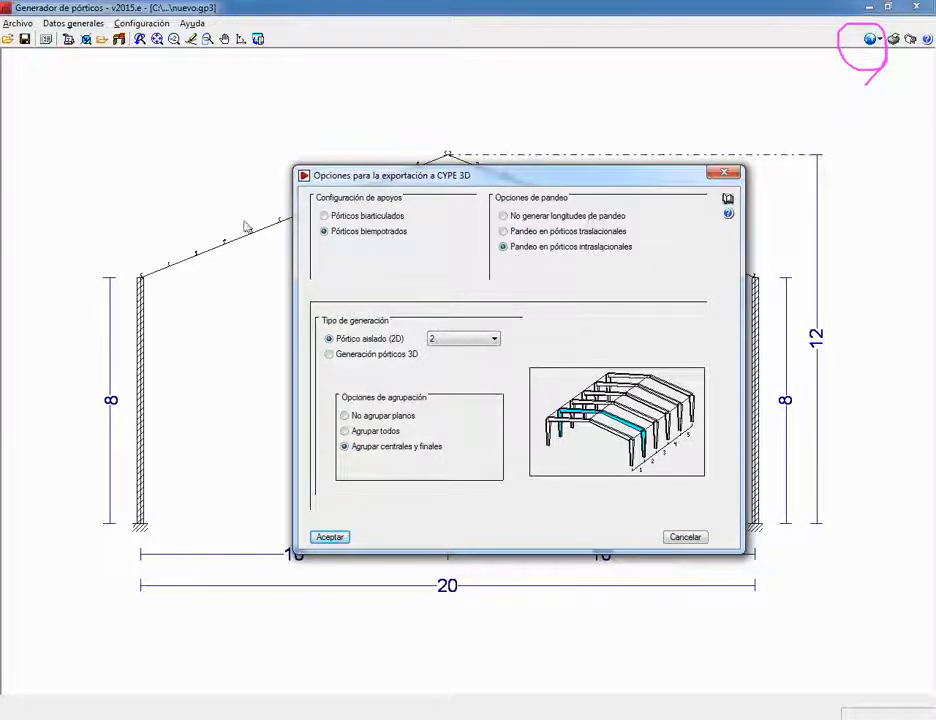
Step: Set the export's generation type to Generación pórticos 3D instead of a single 2D frame
drag(625, 172, 541, 117)
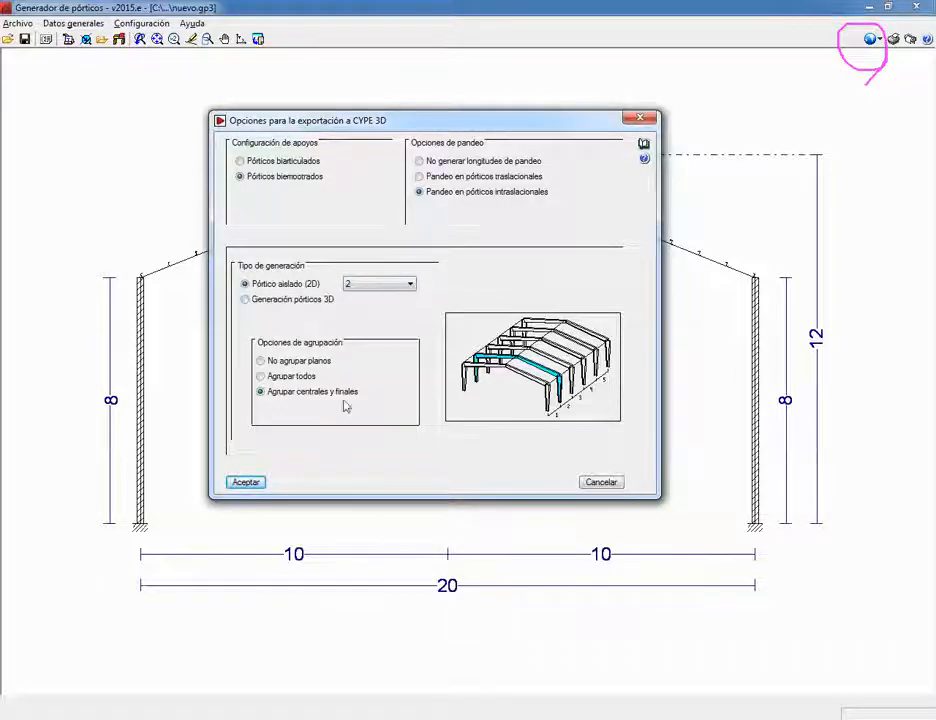
click(408, 285)
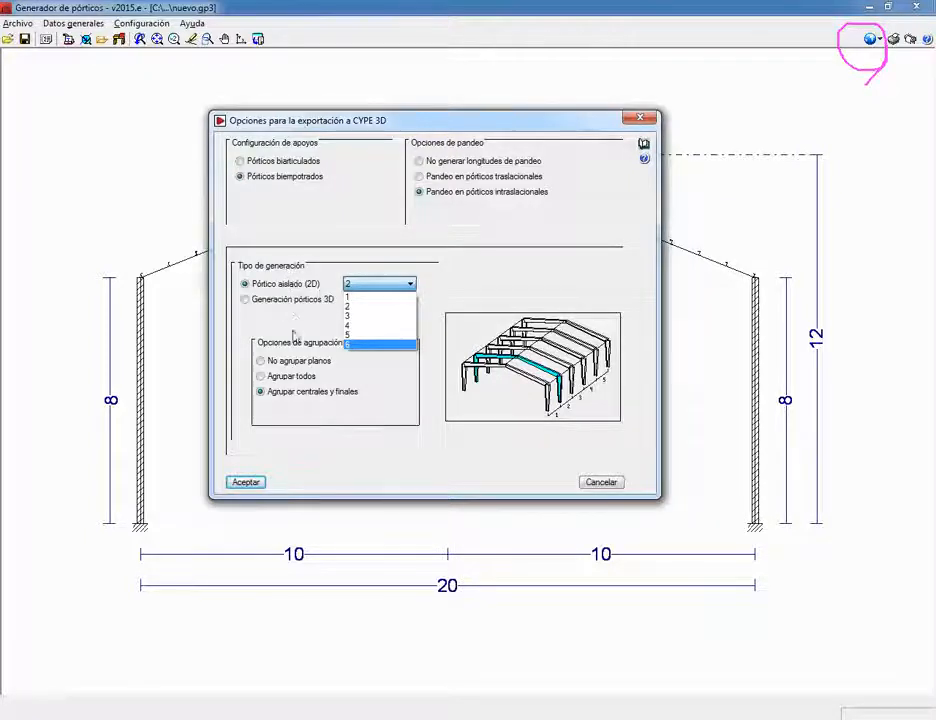
click(247, 298)
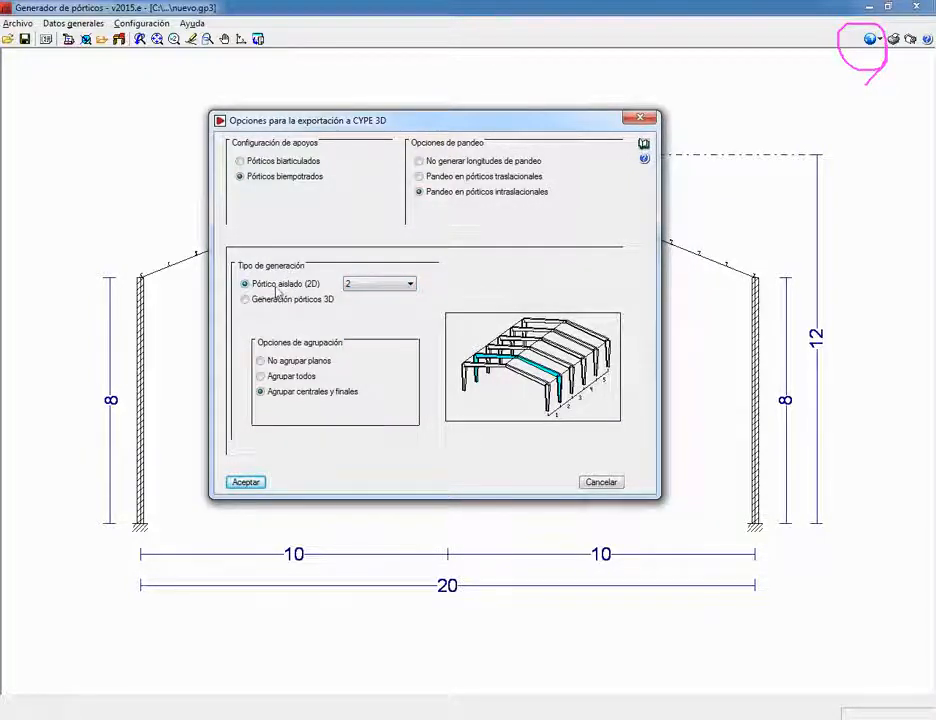
click(377, 285)
click(376, 316)
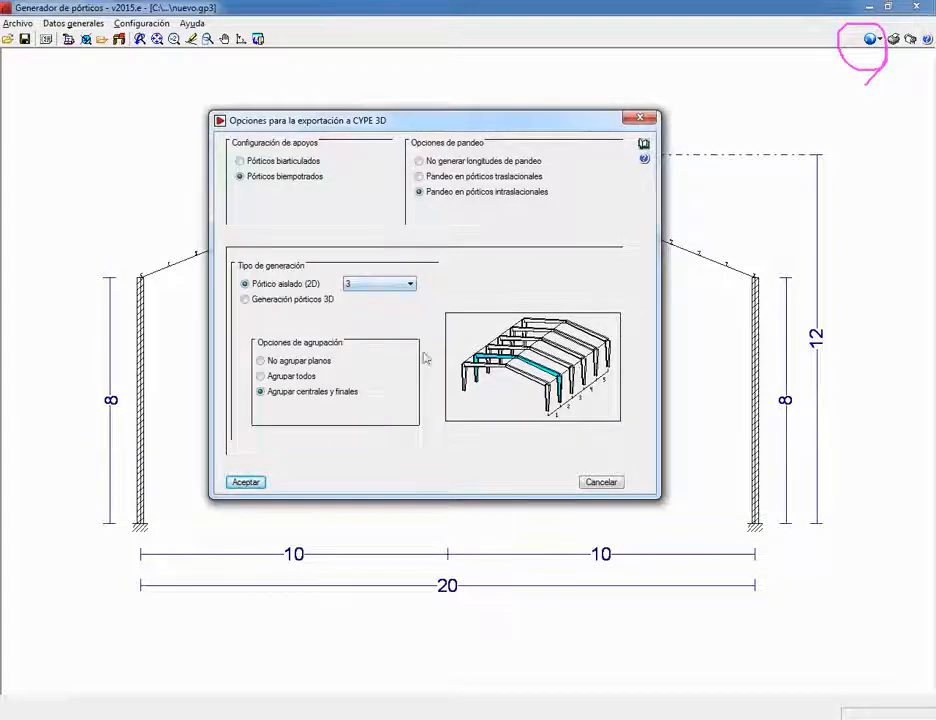
click(278, 288)
click(252, 301)
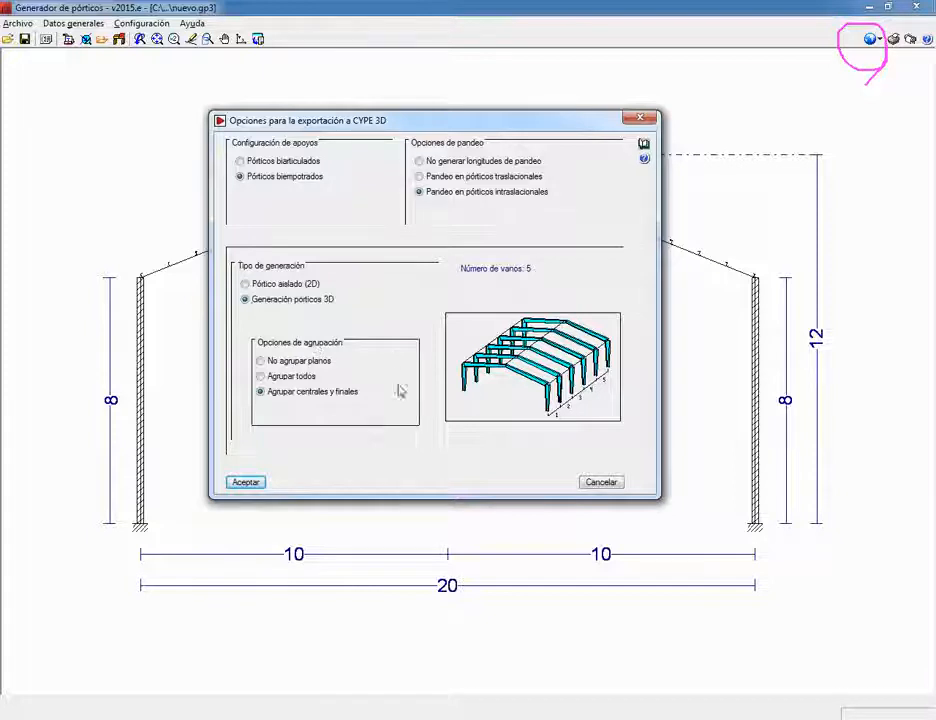
Step: Try the grouping options No agrupar planos and Agrupar todos, and return to Agrupar centrales y finales
click(283, 361)
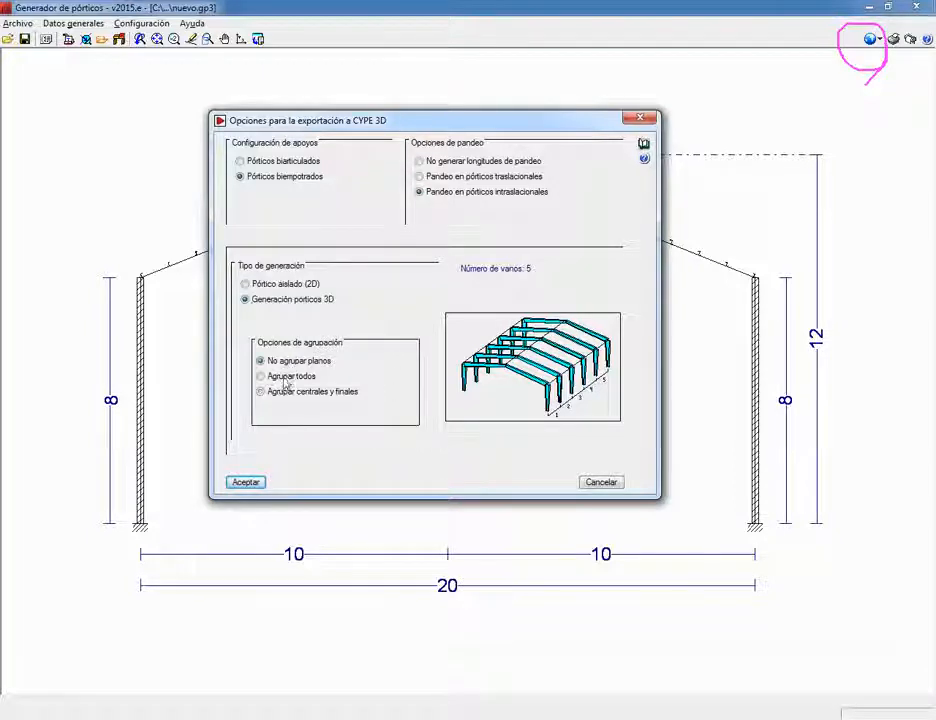
click(285, 376)
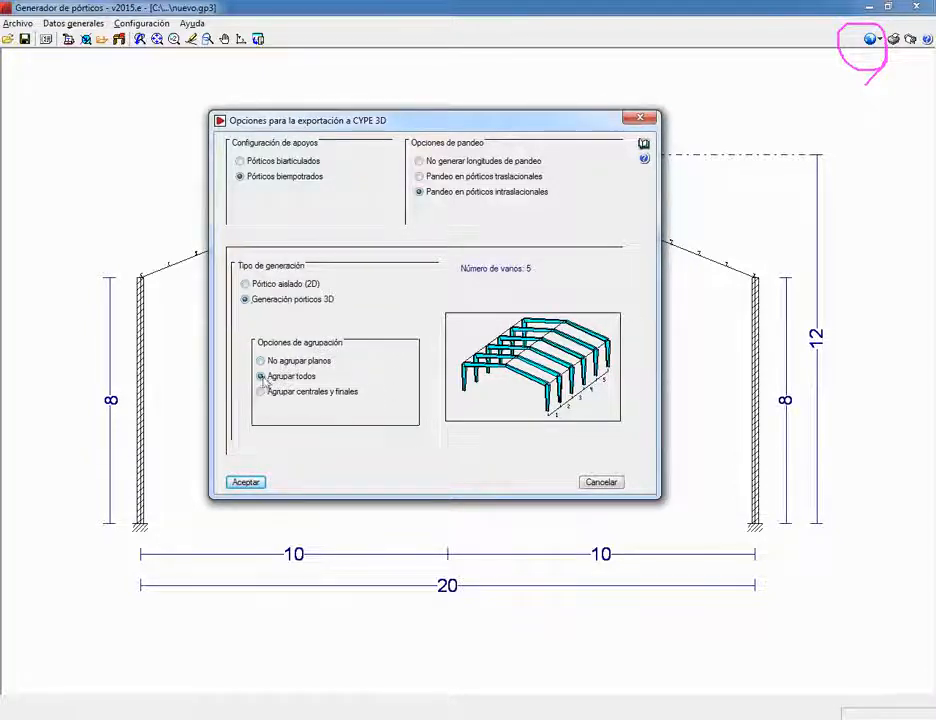
click(286, 361)
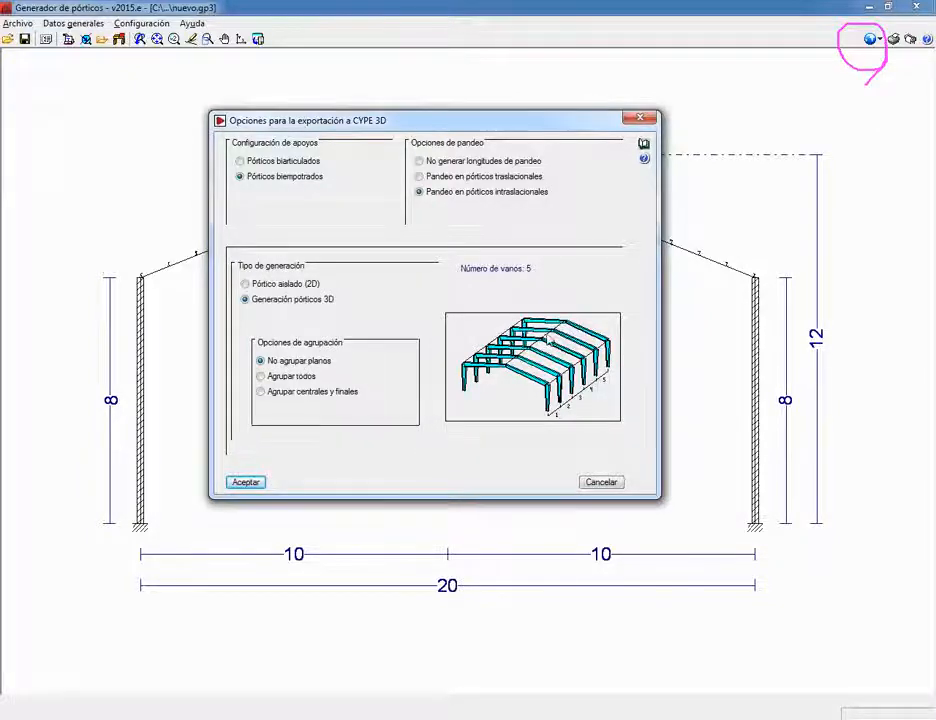
click(270, 394)
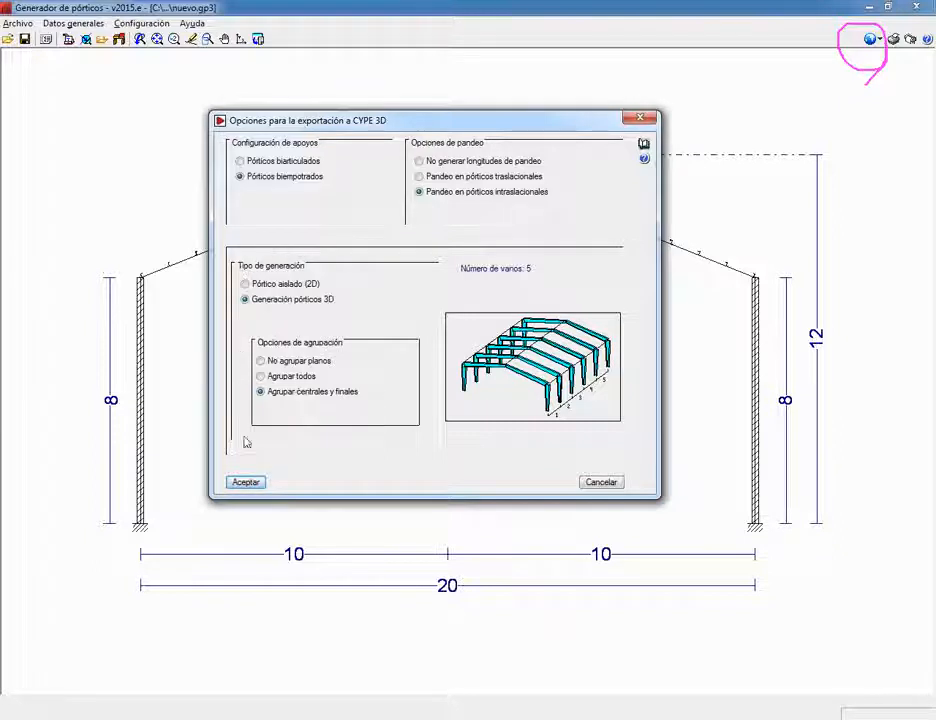
Step: Accept the export options, run the export to CYPE 3D and save the current job's data
click(247, 483)
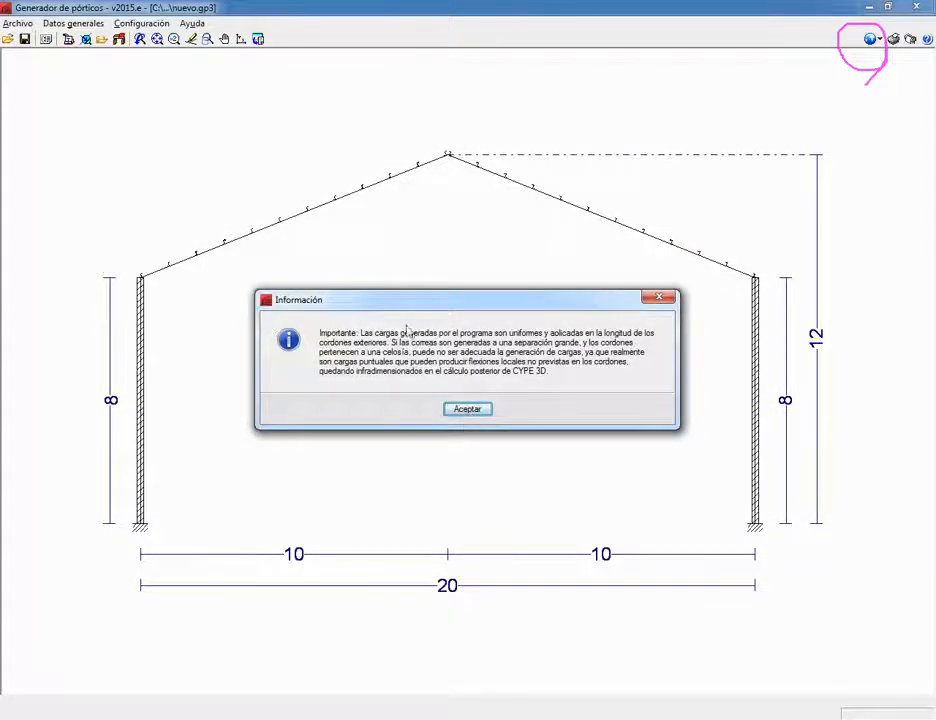
click(472, 409)
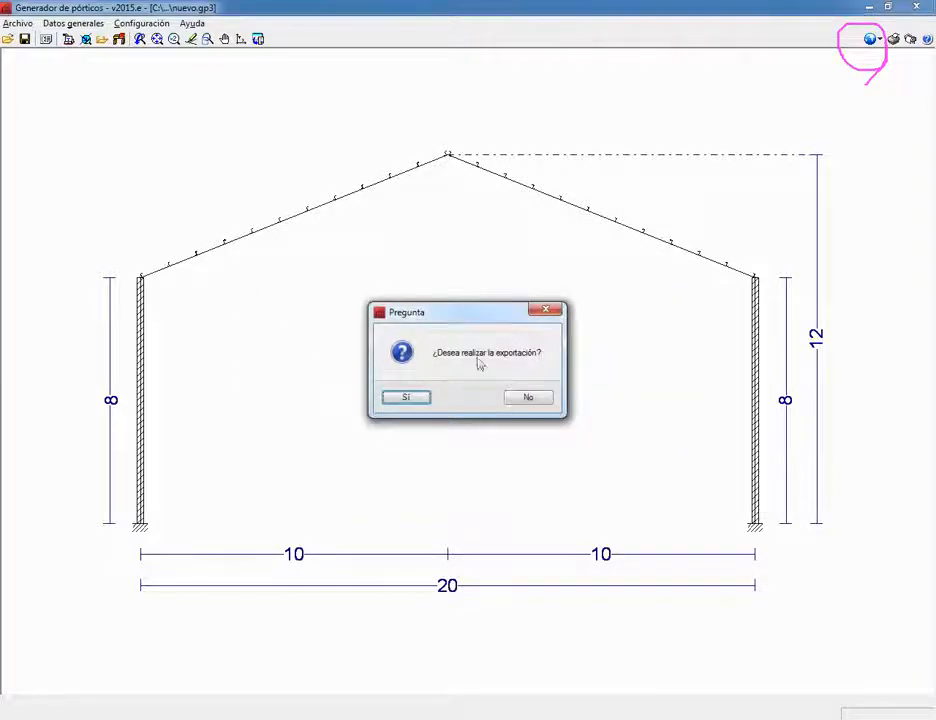
click(406, 397)
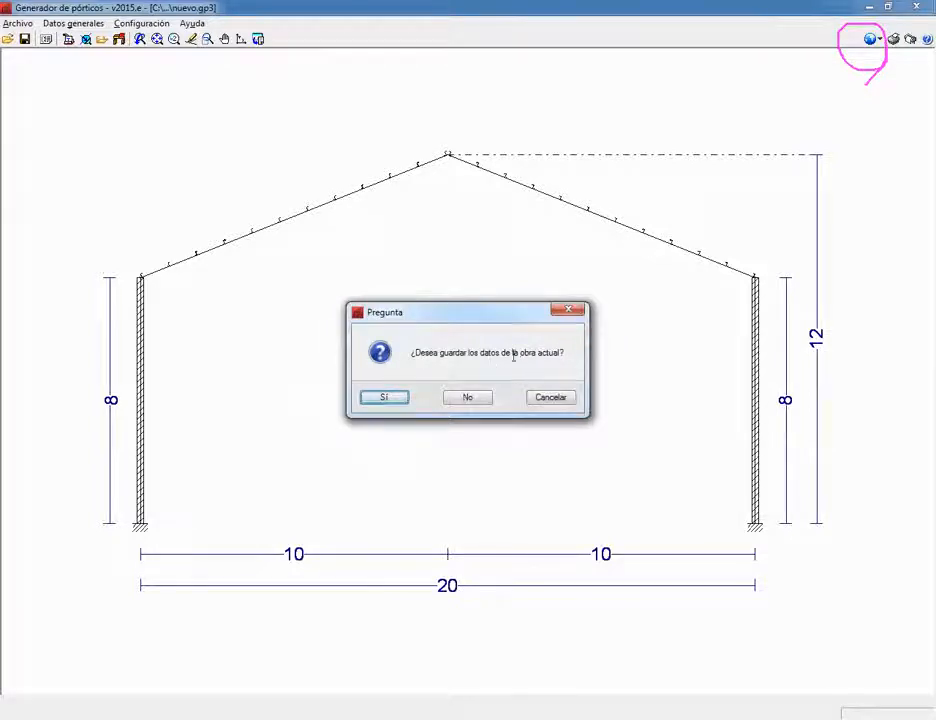
click(388, 396)
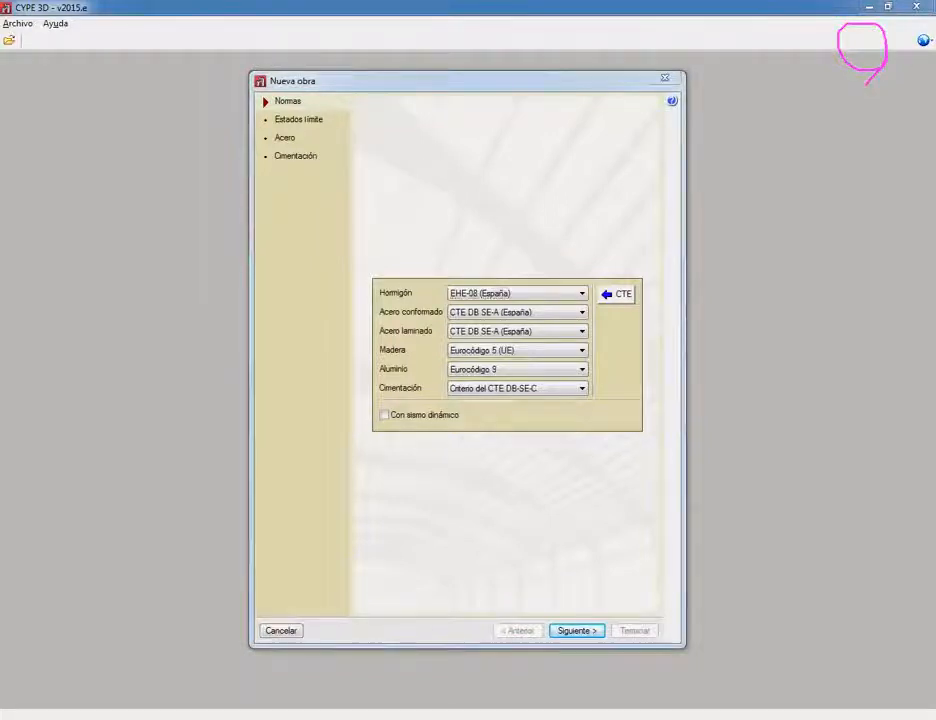
key(Escape)
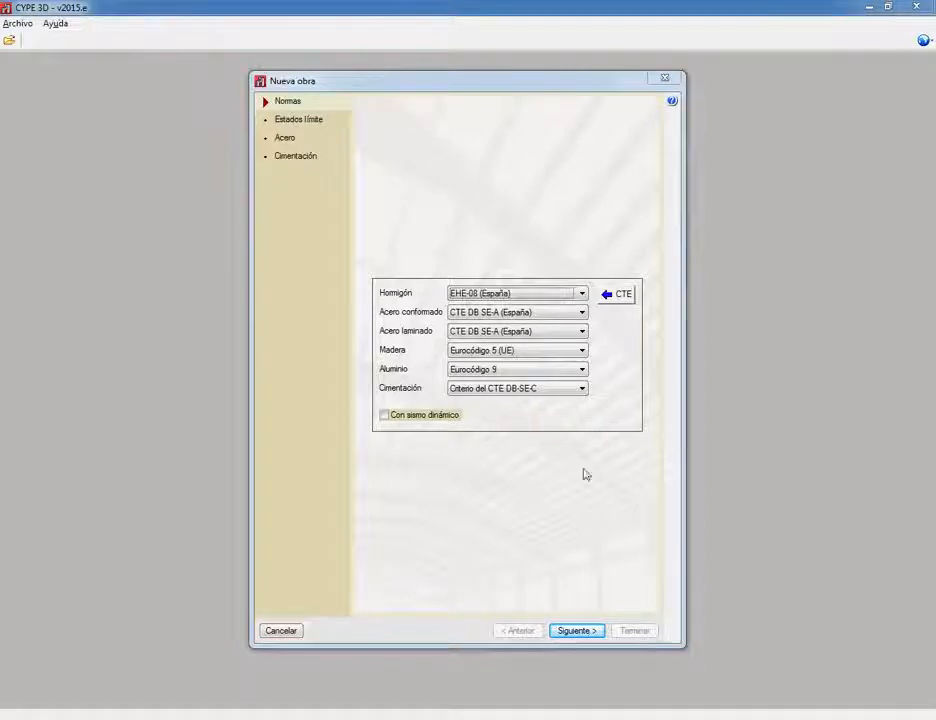
Step: Accept the proposed design codes, limit states, steel and foundation data, and create the CYPE 3D job with the file name nuevo
click(580, 632)
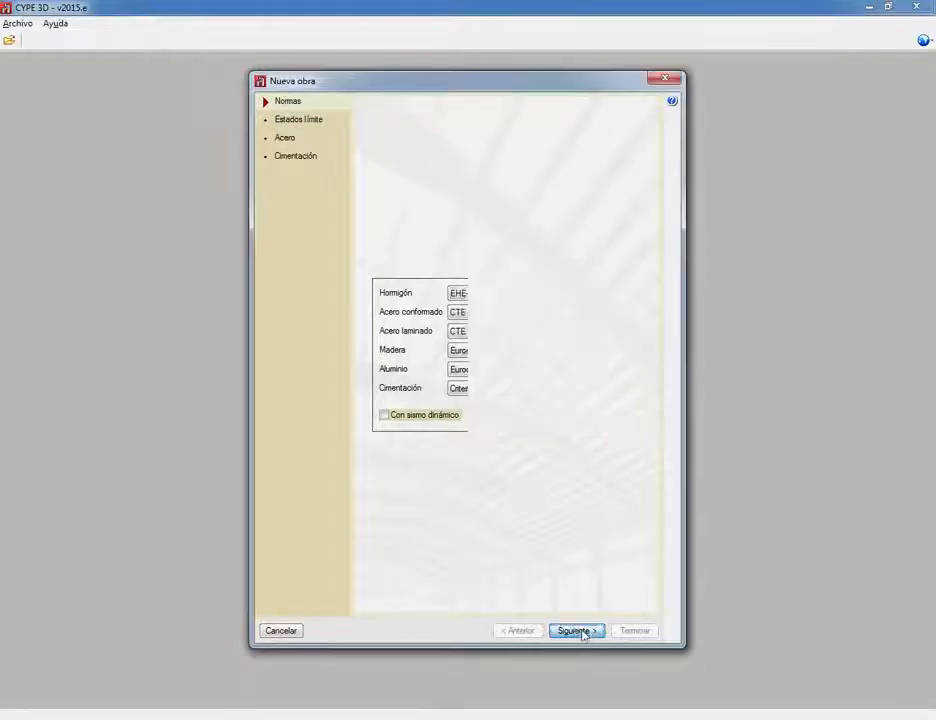
click(578, 631)
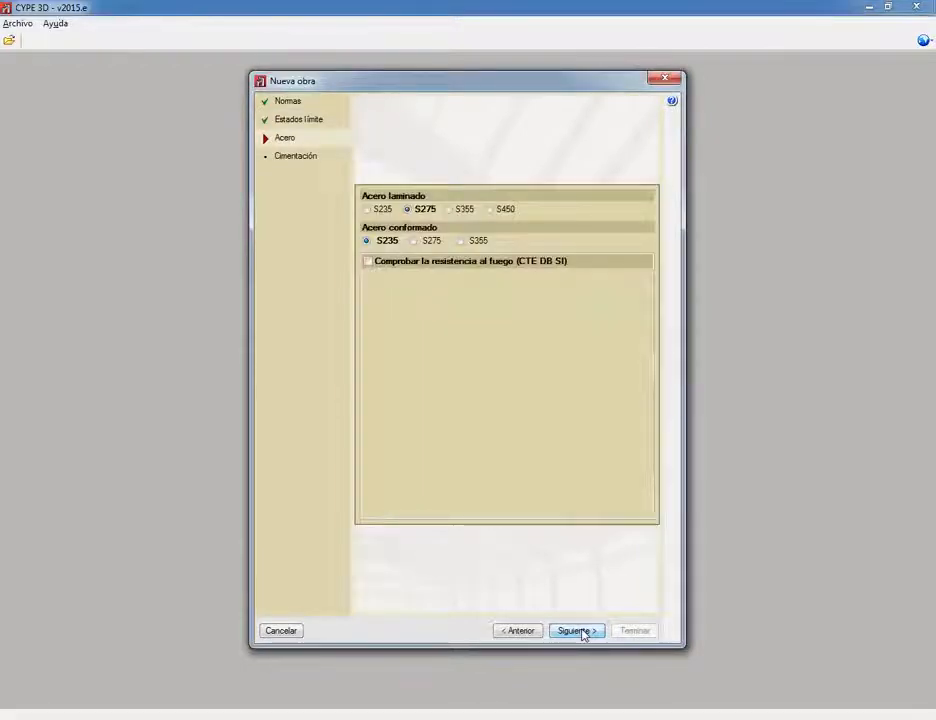
click(578, 631)
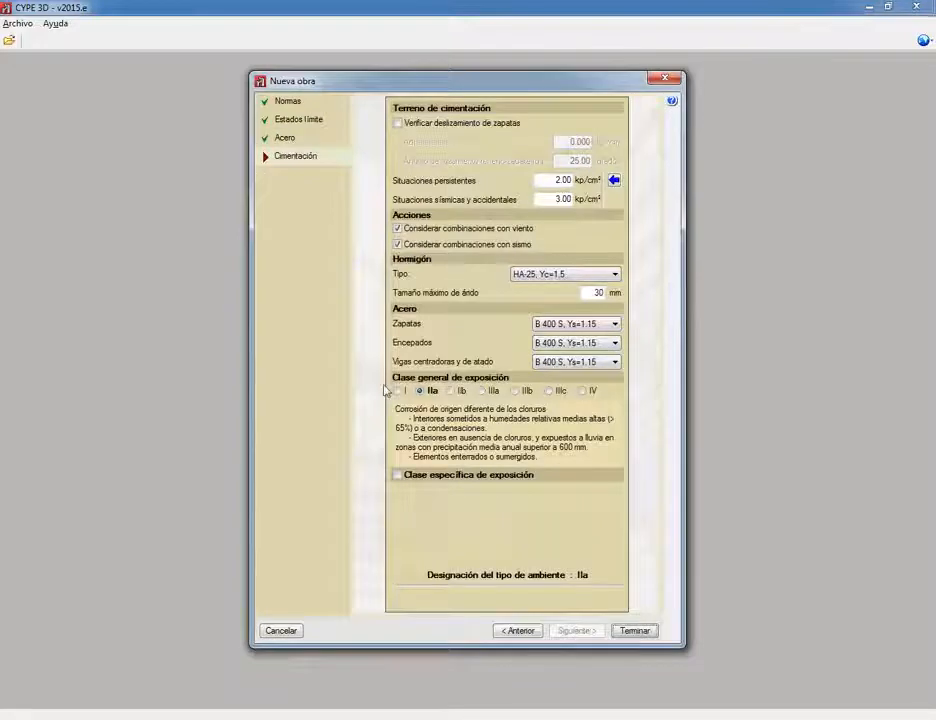
click(642, 636)
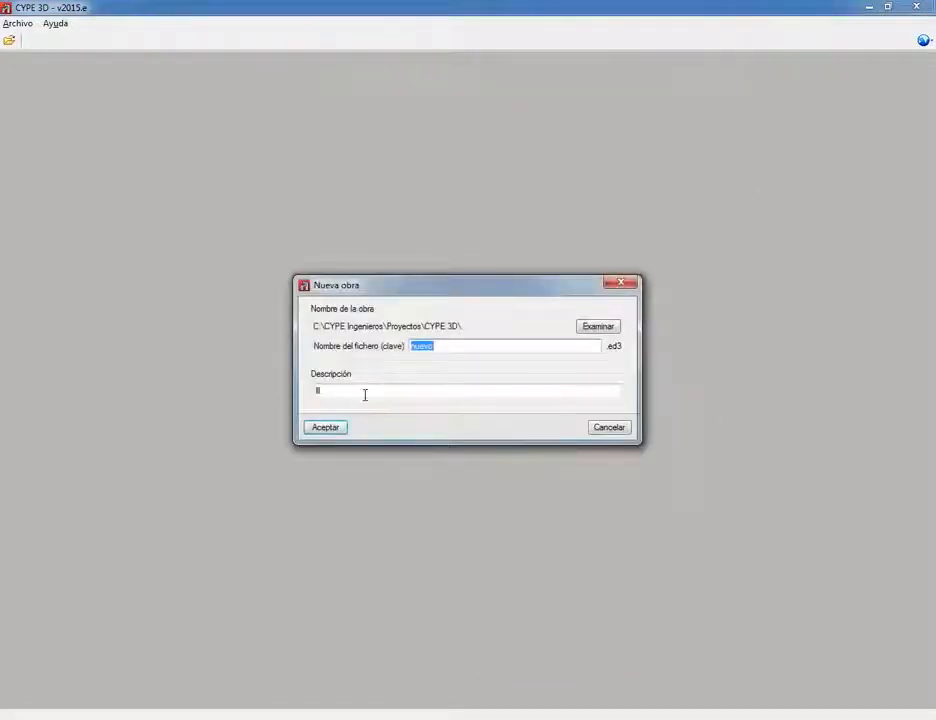
click(365, 393)
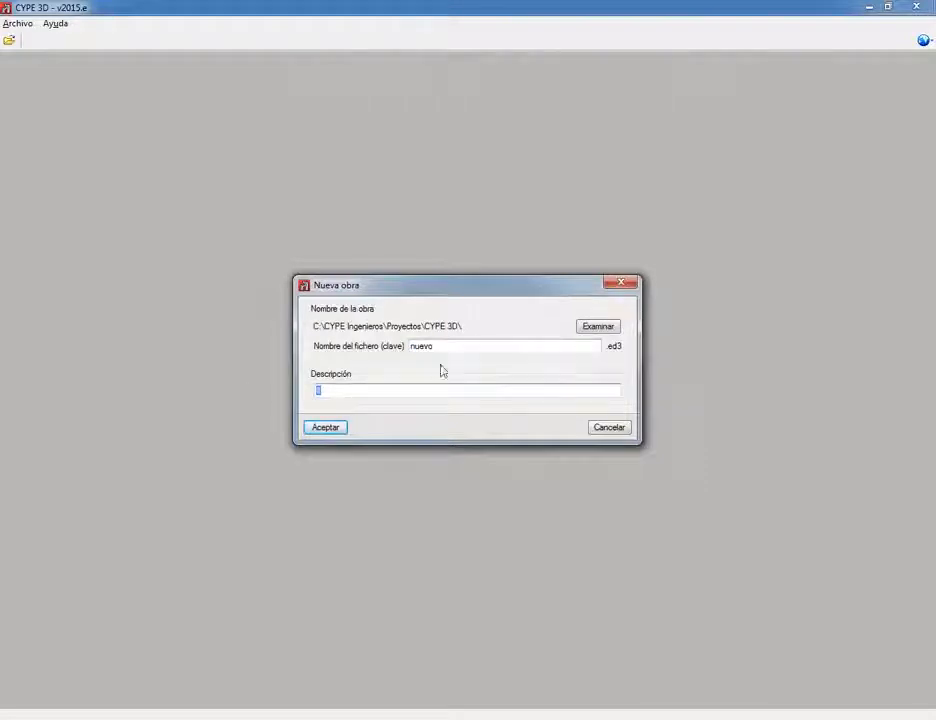
click(326, 428)
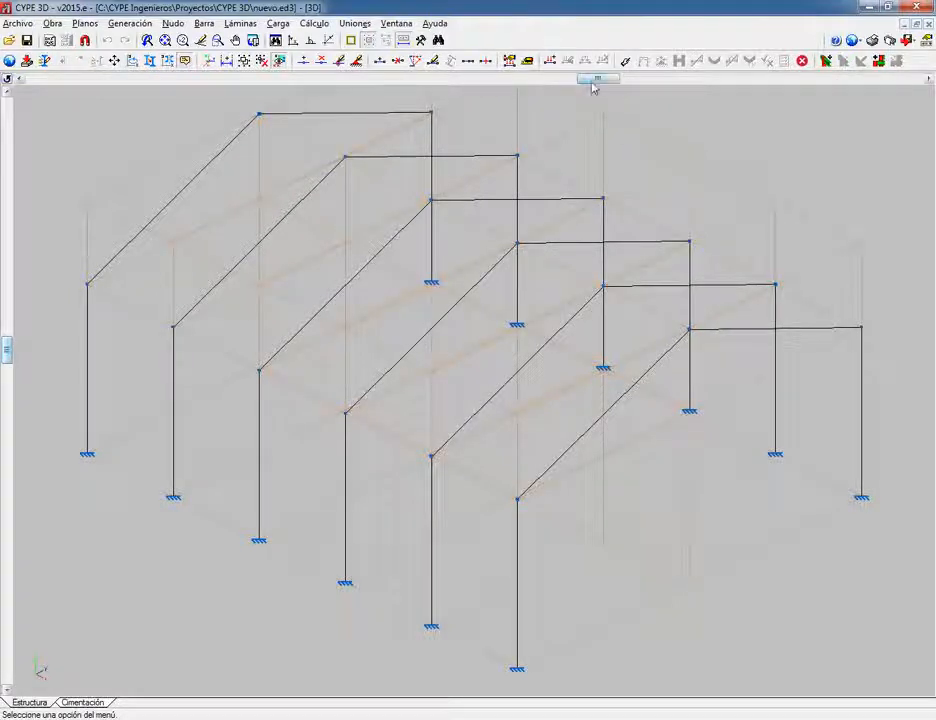
Step: Examine the exterior fixity settings of the end frames' column base nodes and leave them without changes
drag(591, 79, 633, 80)
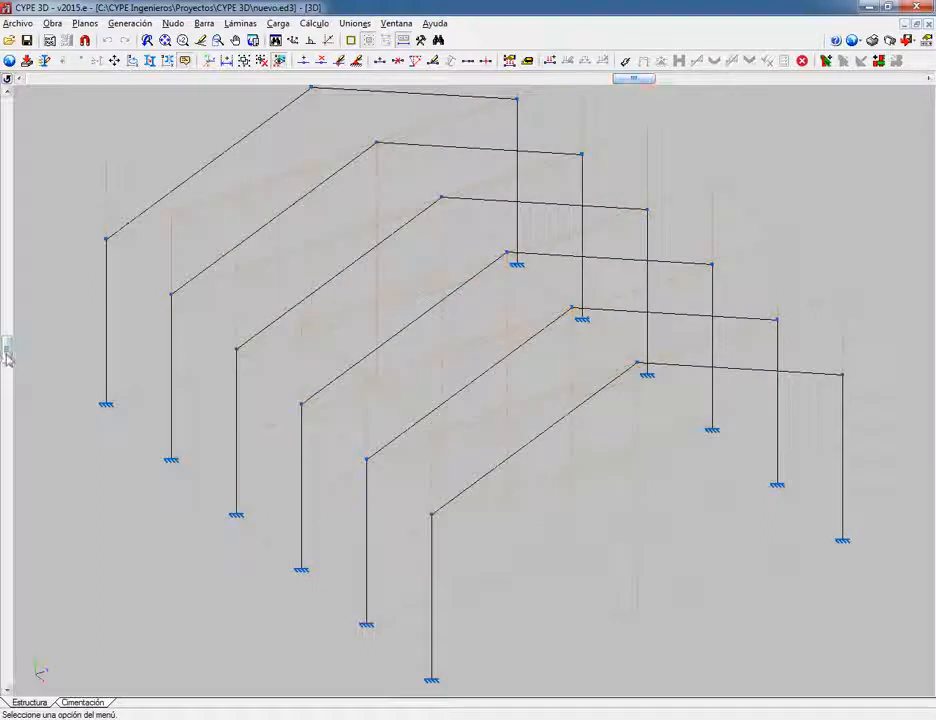
drag(6, 355, 8, 380)
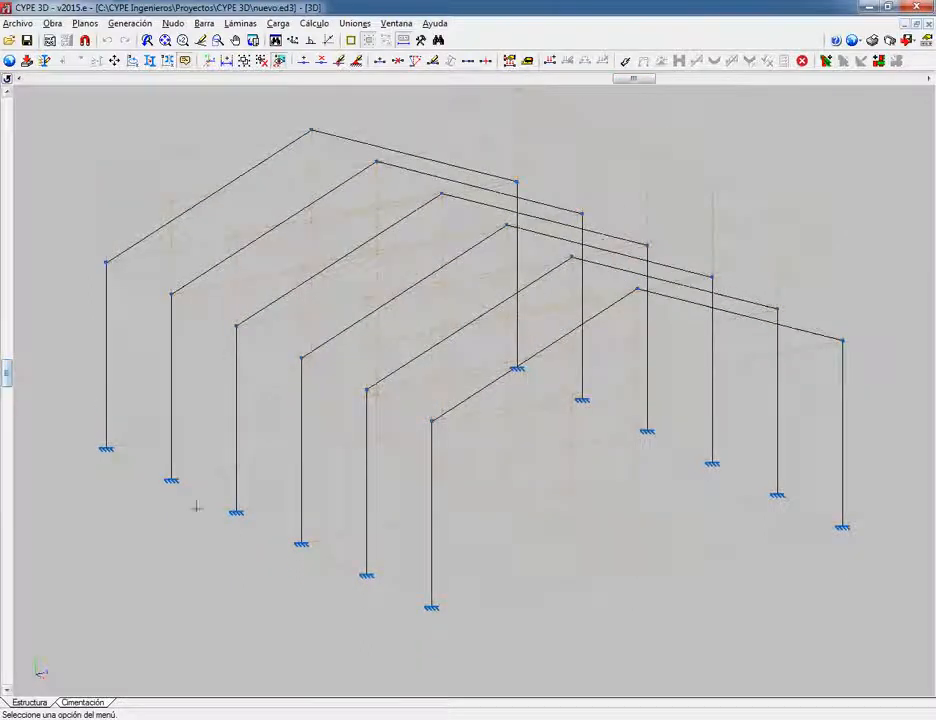
click(184, 26)
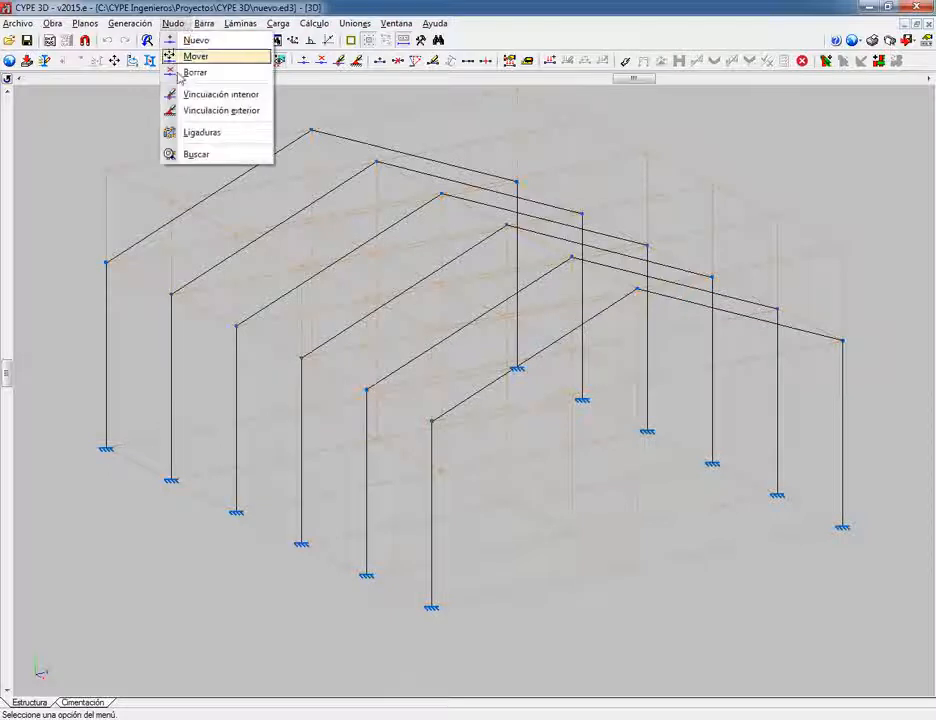
click(215, 112)
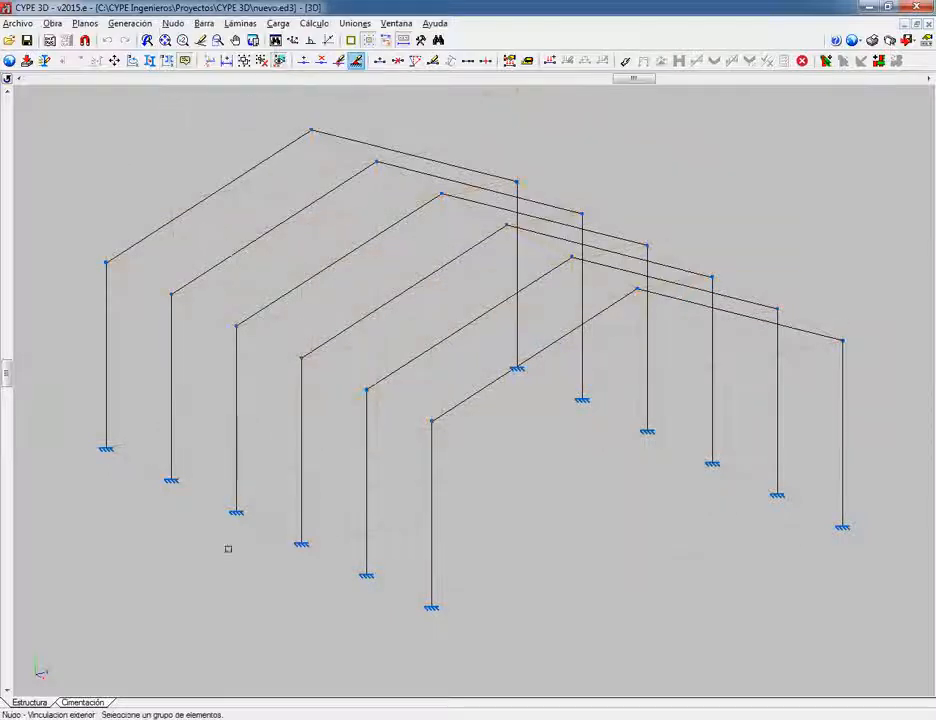
click(434, 607)
right_click(576, 612)
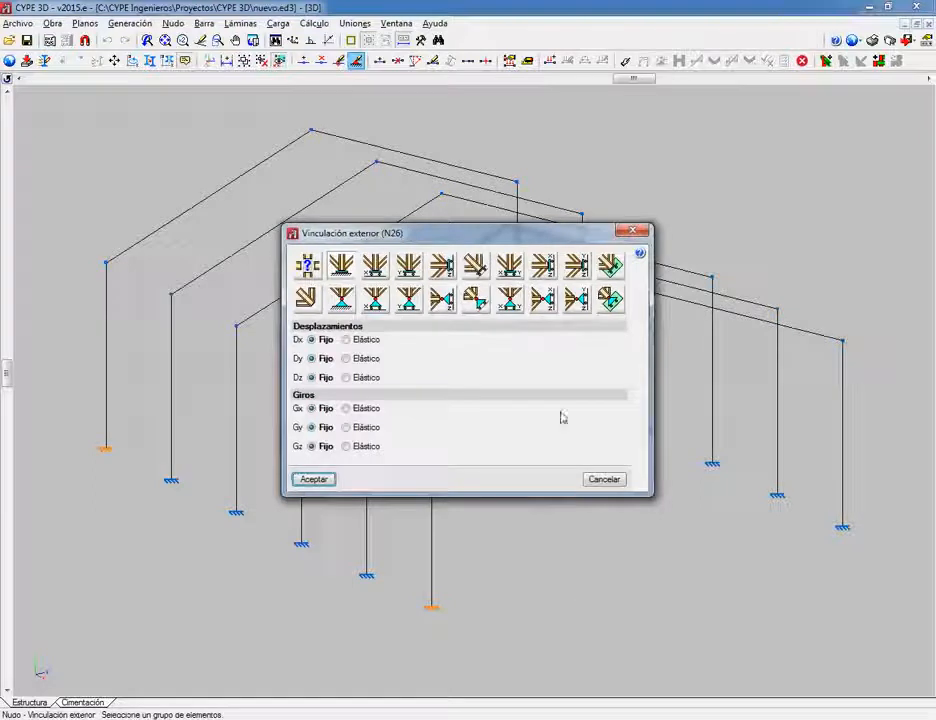
drag(421, 231, 592, 236)
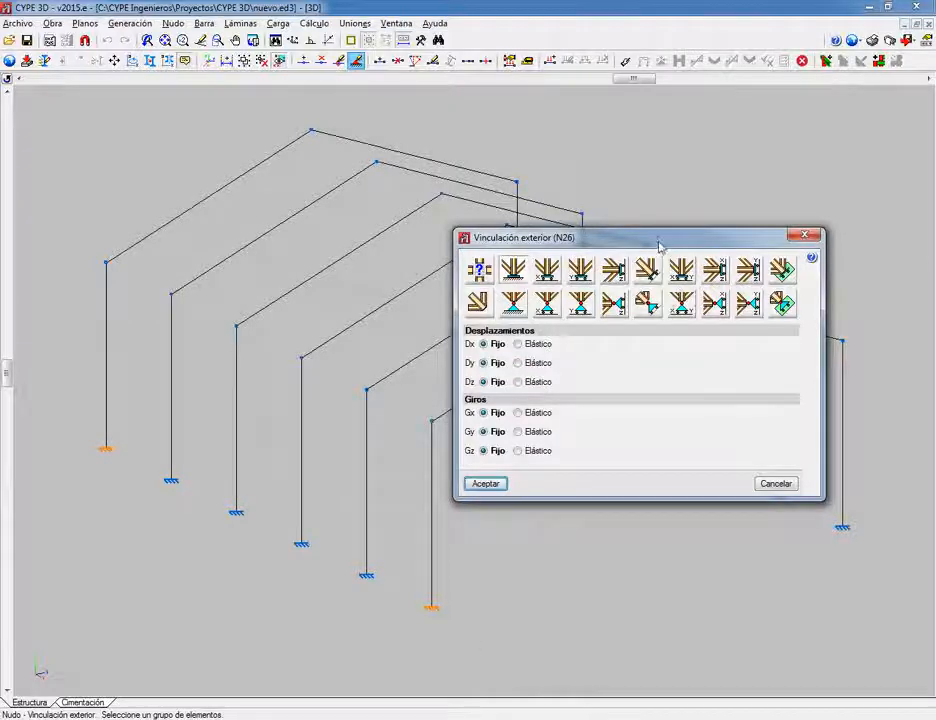
drag(660, 245, 696, 314)
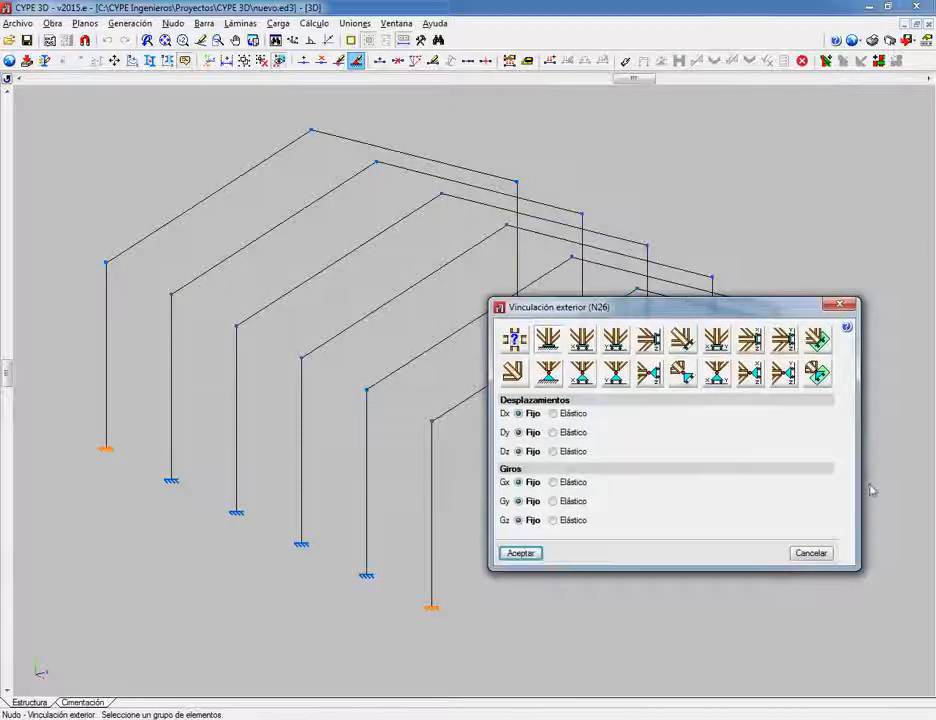
click(841, 306)
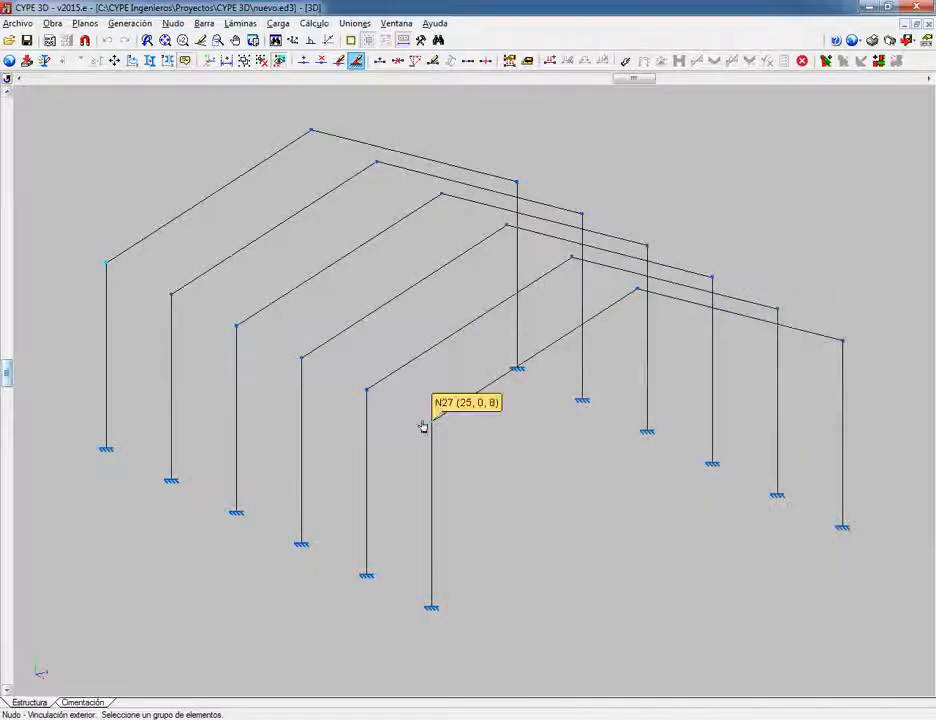
Step: Try the partial fixity option for the end frames' eaves nodes, then accept their interior fixity as fully rigid
click(174, 23)
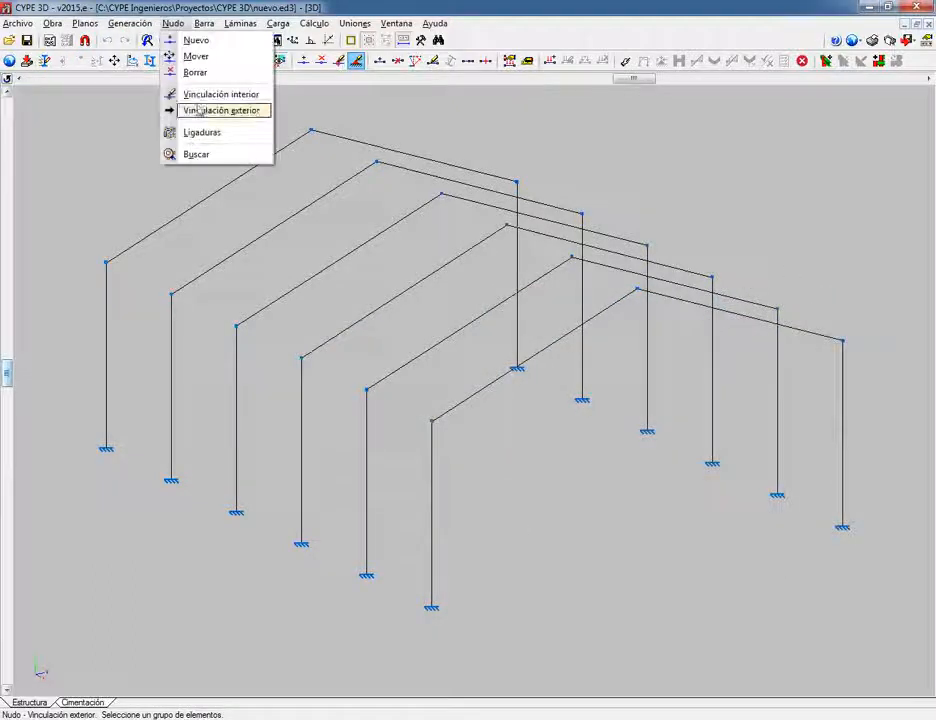
click(190, 92)
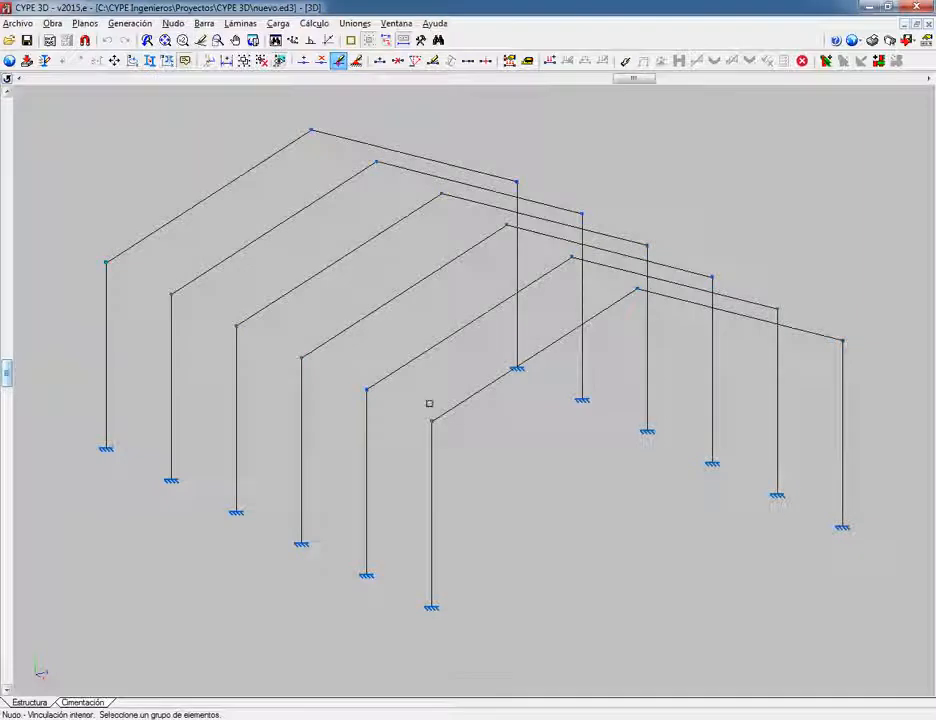
click(478, 463)
right_click(516, 472)
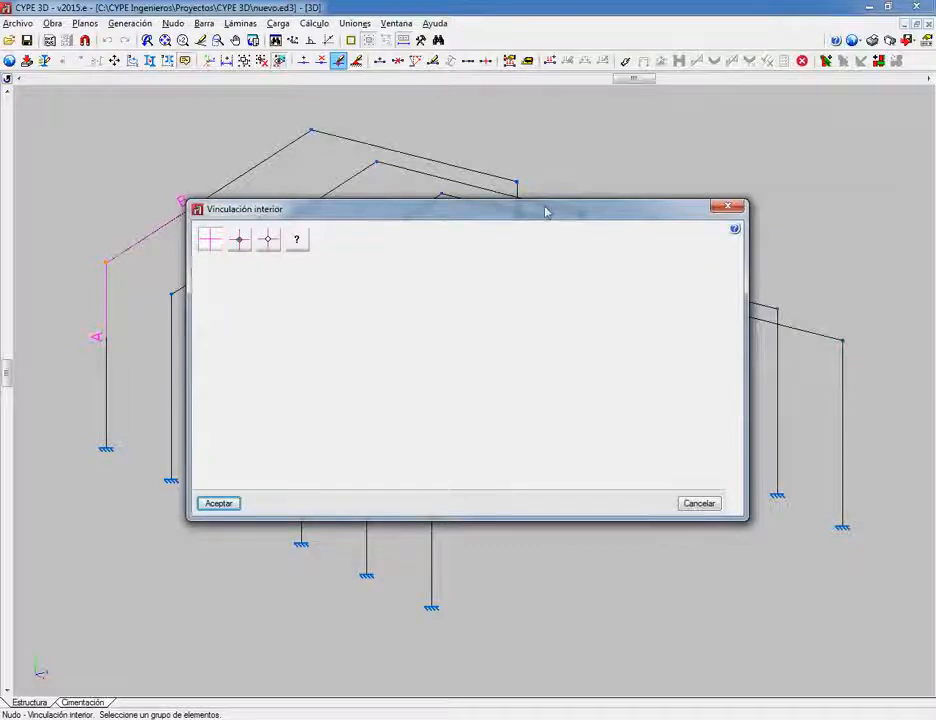
drag(546, 211, 581, 194)
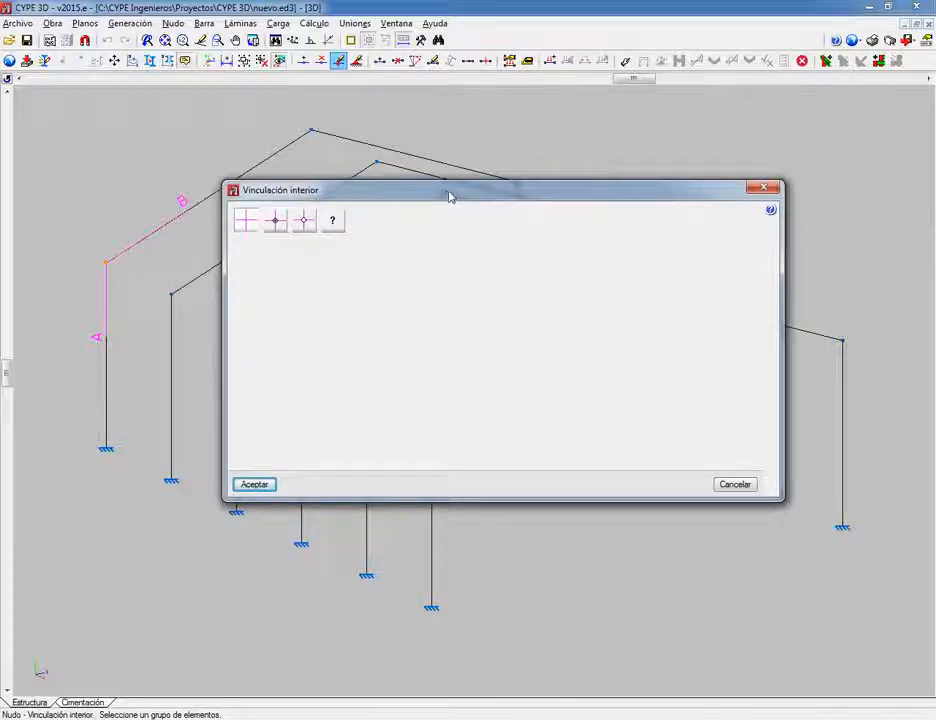
click(284, 228)
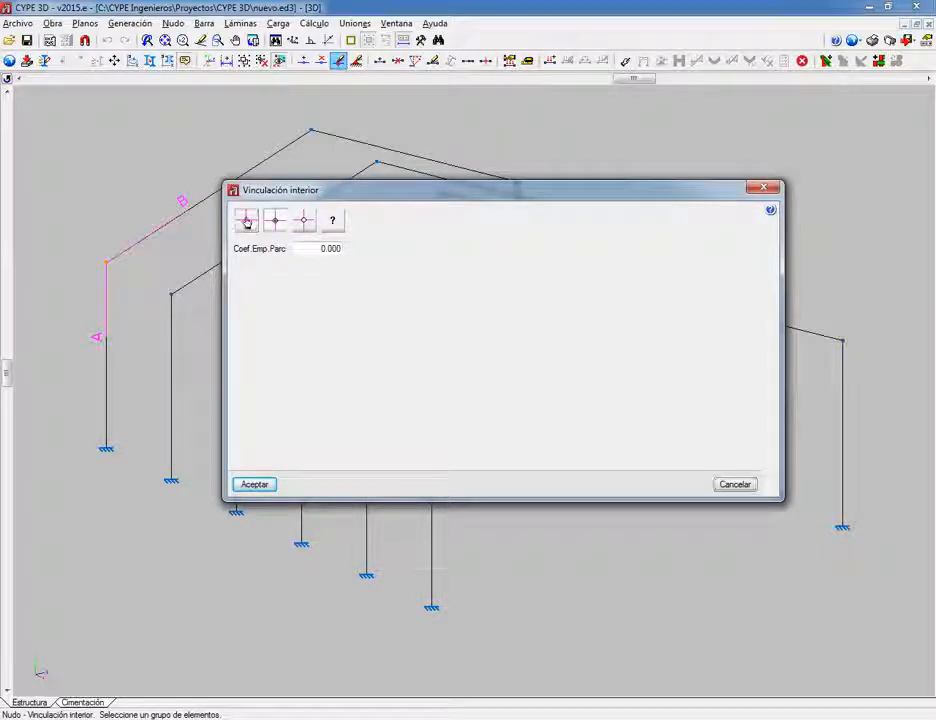
click(246, 223)
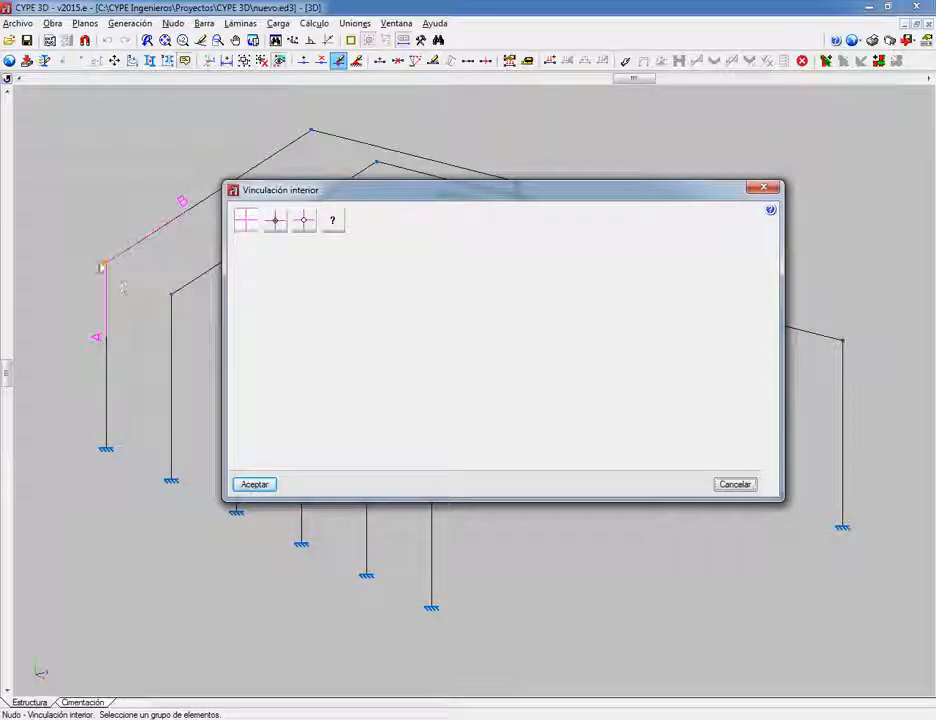
click(254, 484)
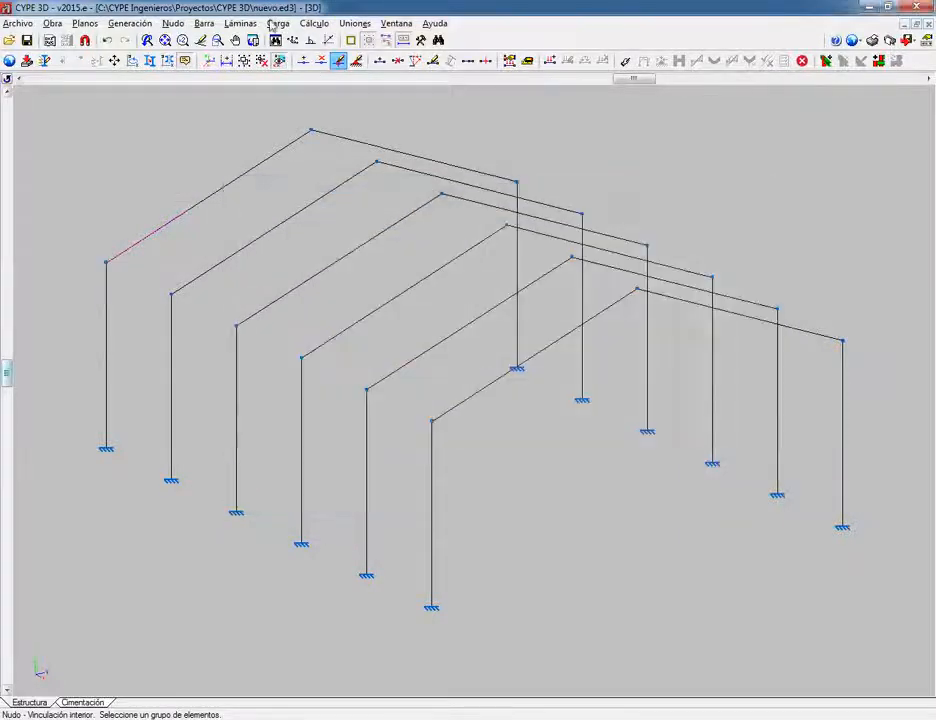
Step: Add a new bar with a simple IPE 80 profile along the eaves, from the first frame's eaves node to N27 on the last frame
click(203, 25)
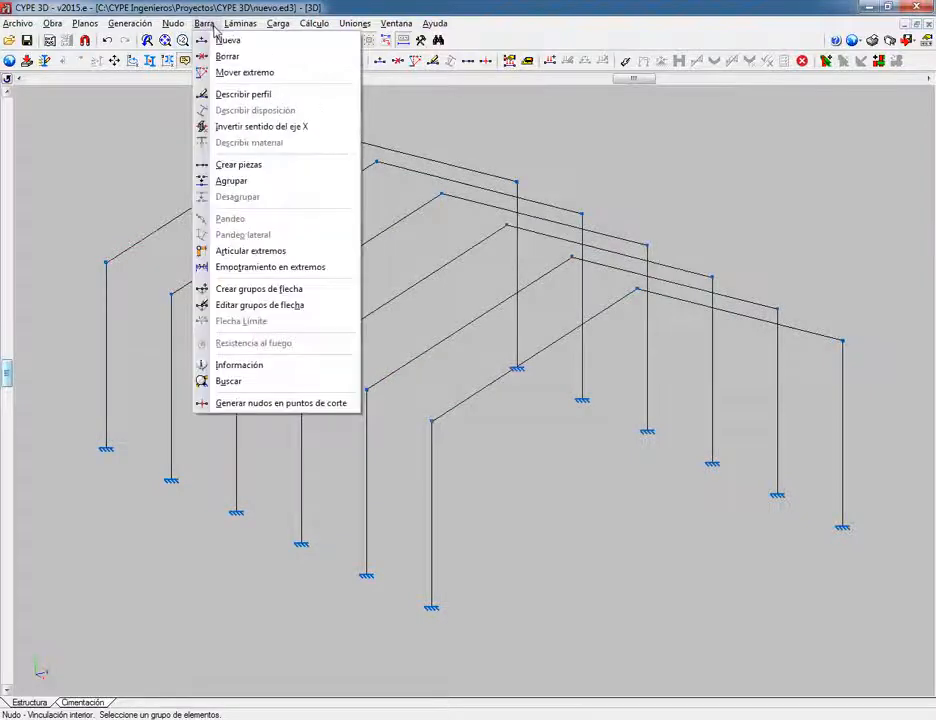
click(228, 40)
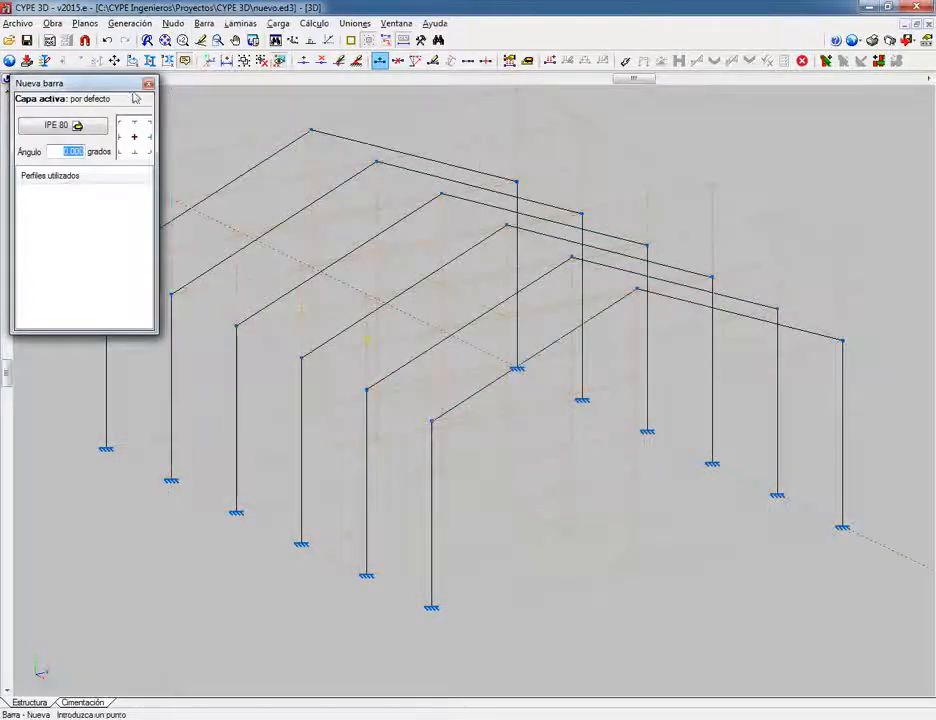
drag(133, 92, 683, 184)
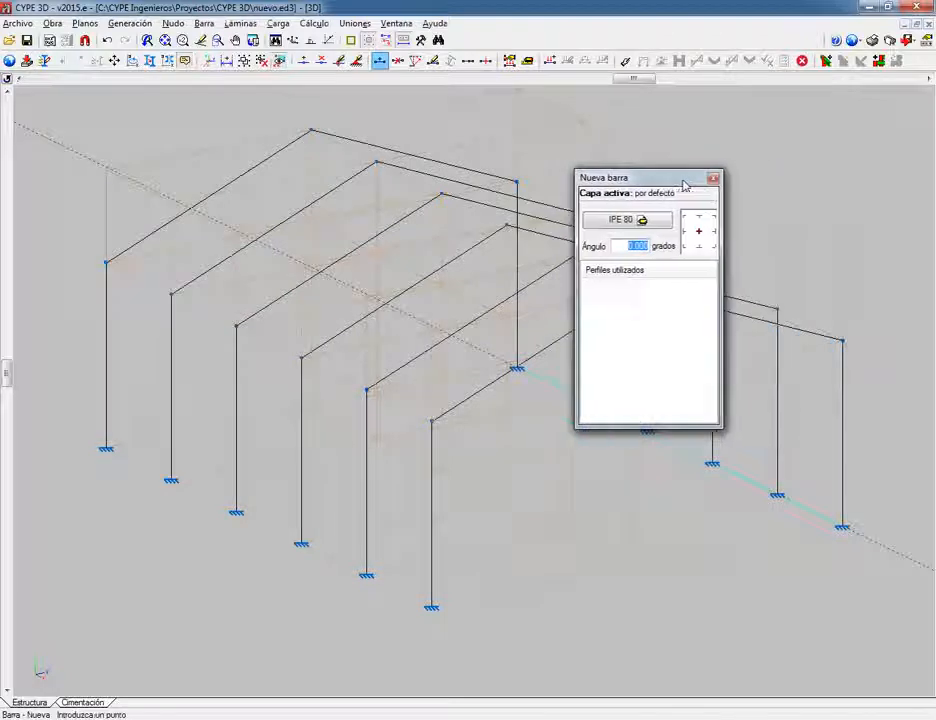
click(592, 221)
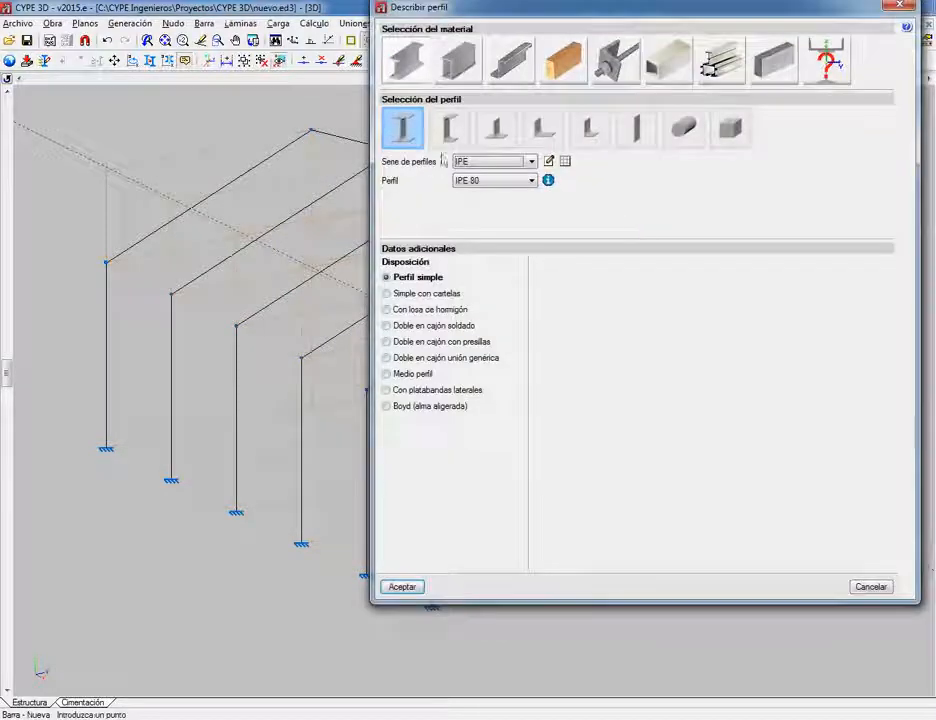
drag(660, 16, 662, 47)
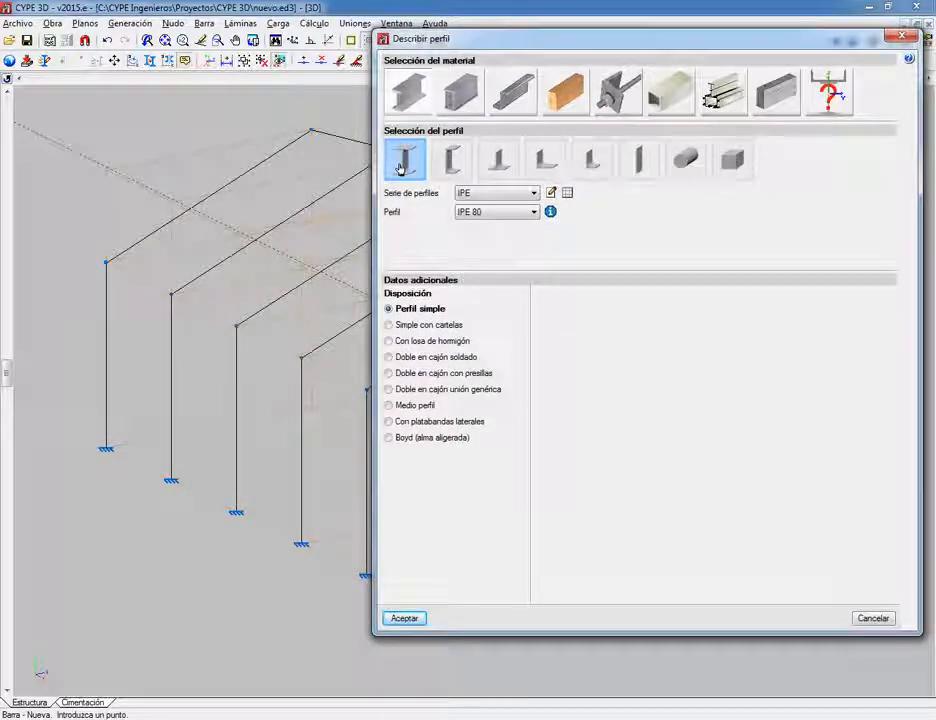
click(408, 618)
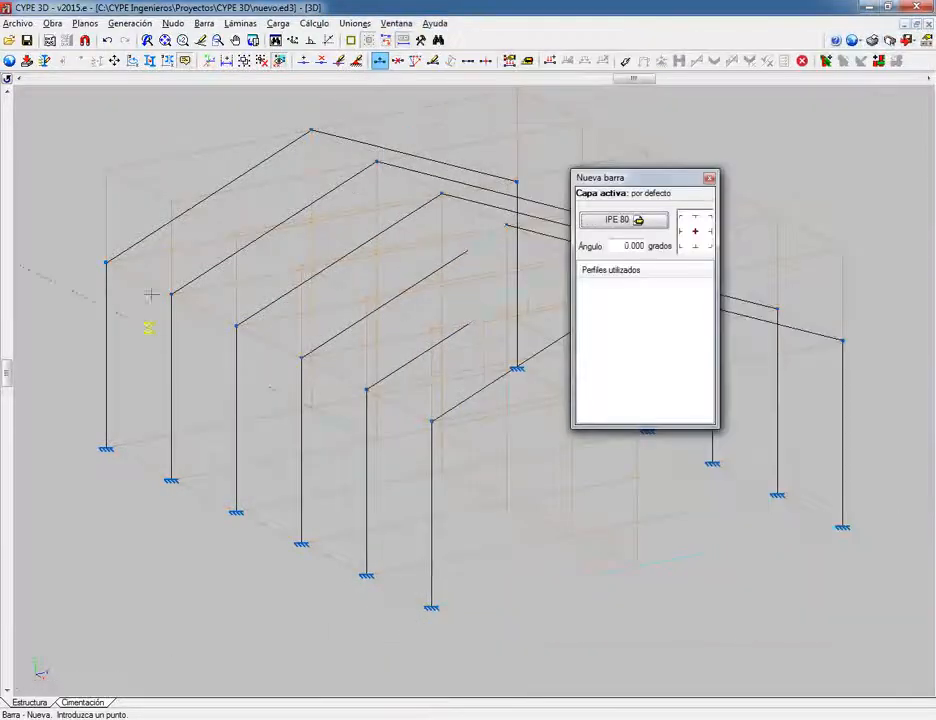
click(110, 259)
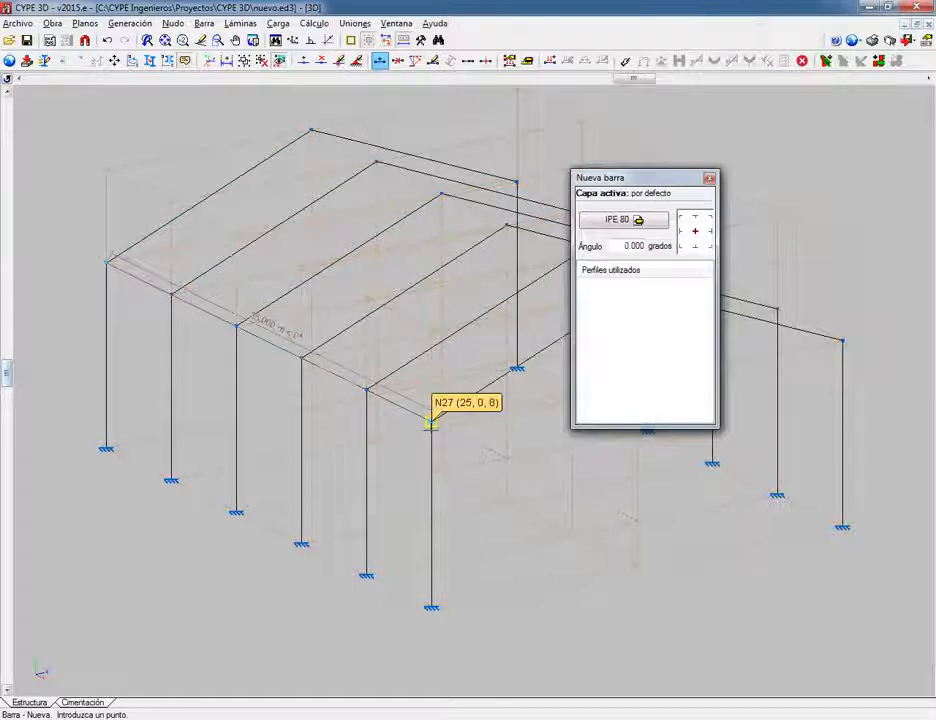
click(431, 419)
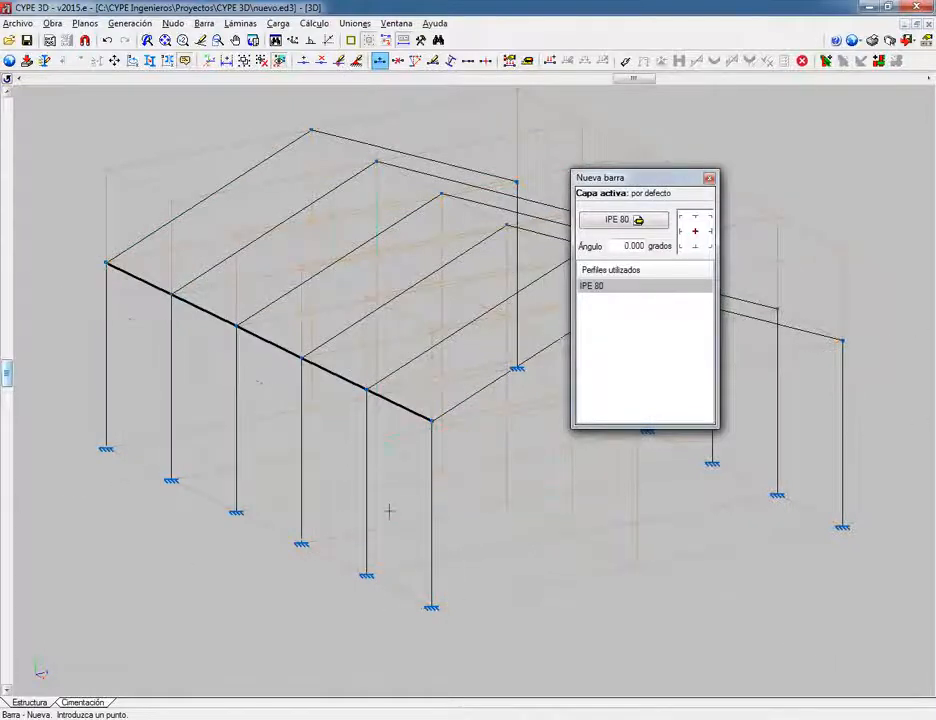
Step: Open the interior fixity of the end frames' eaves nodes where the new eaves bar ends and choose the generic bar-by-bar definition
scroll(205, 217, up, 2)
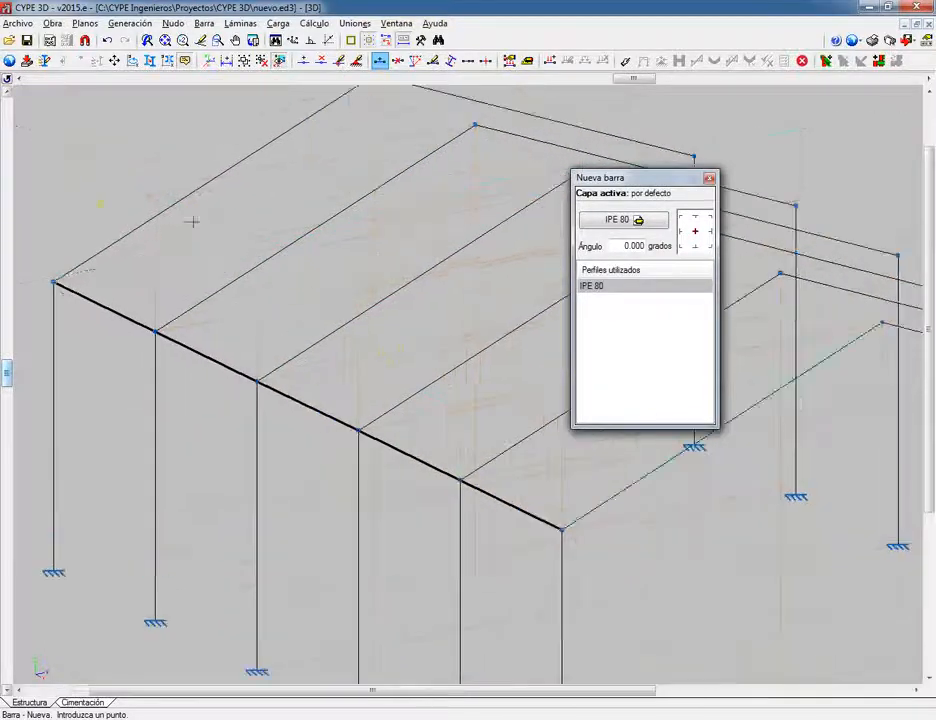
click(173, 23)
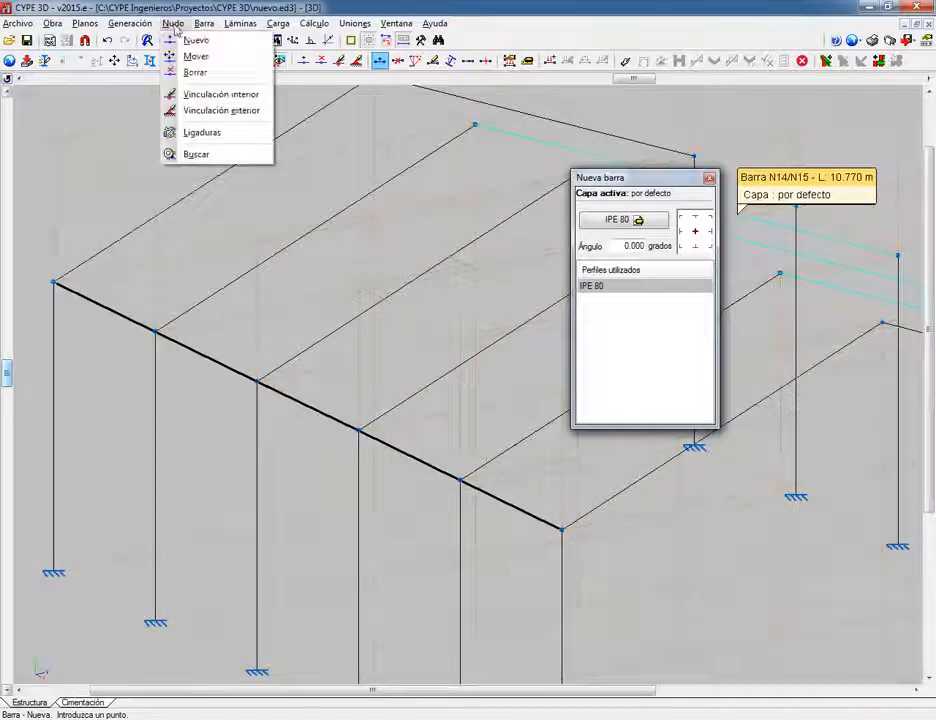
click(178, 94)
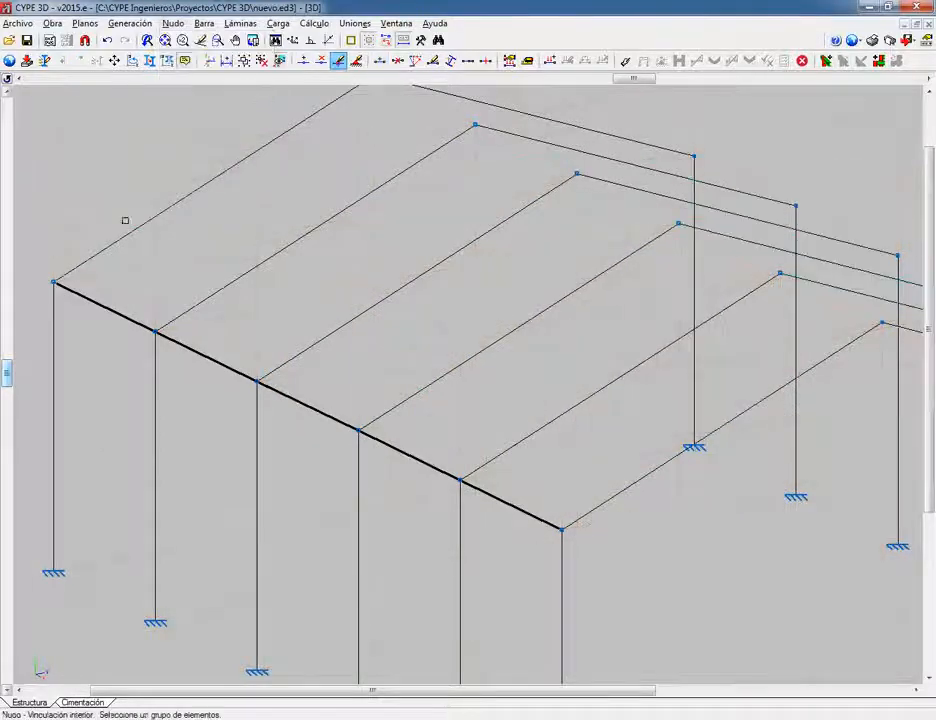
click(54, 286)
right_click(123, 290)
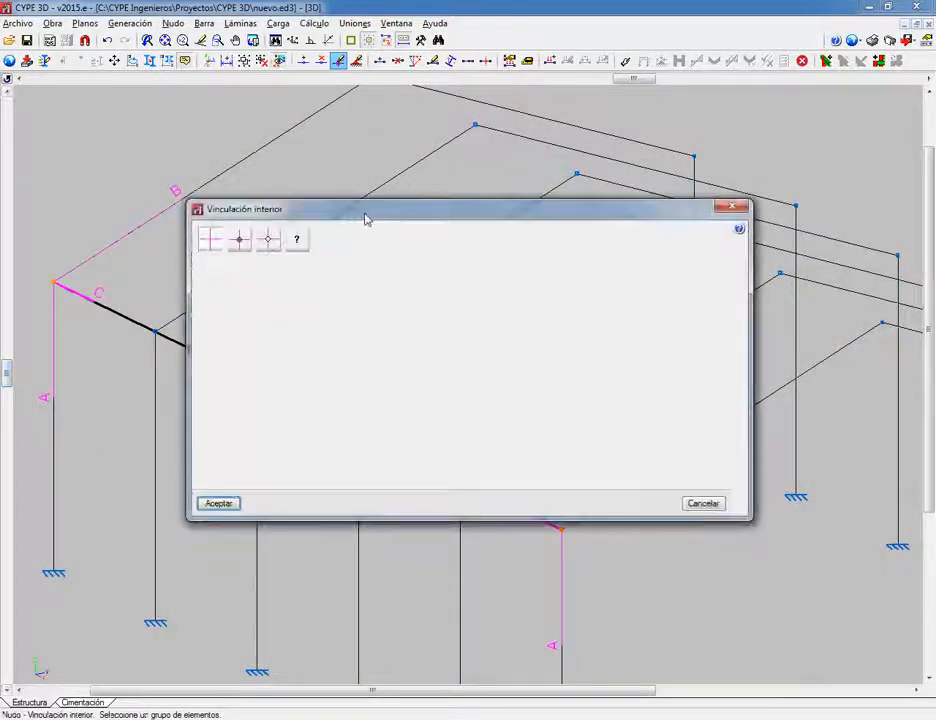
drag(366, 219, 450, 218)
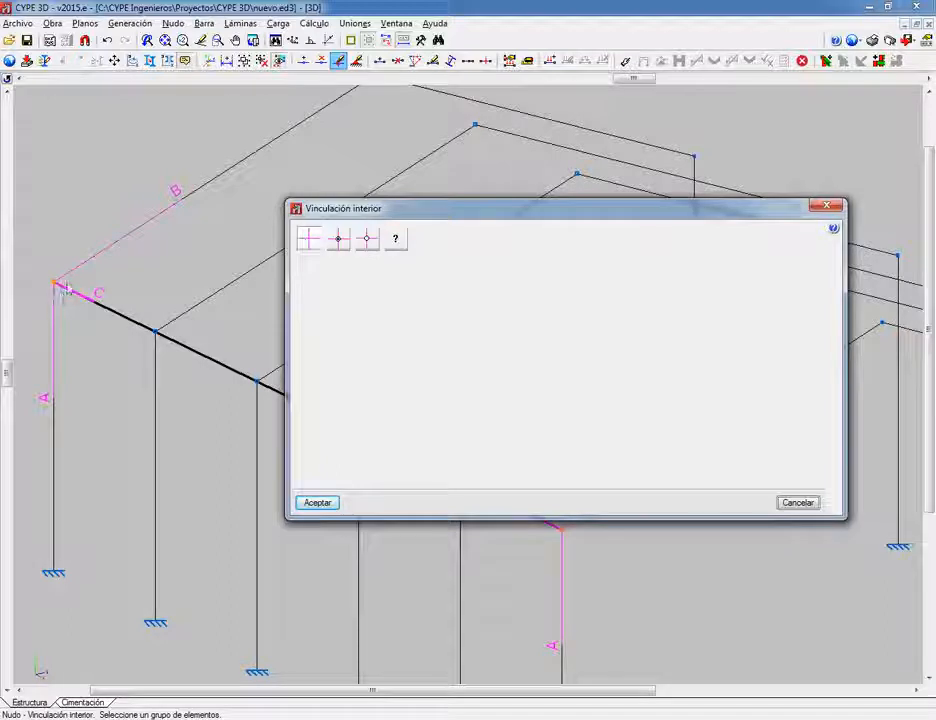
click(398, 240)
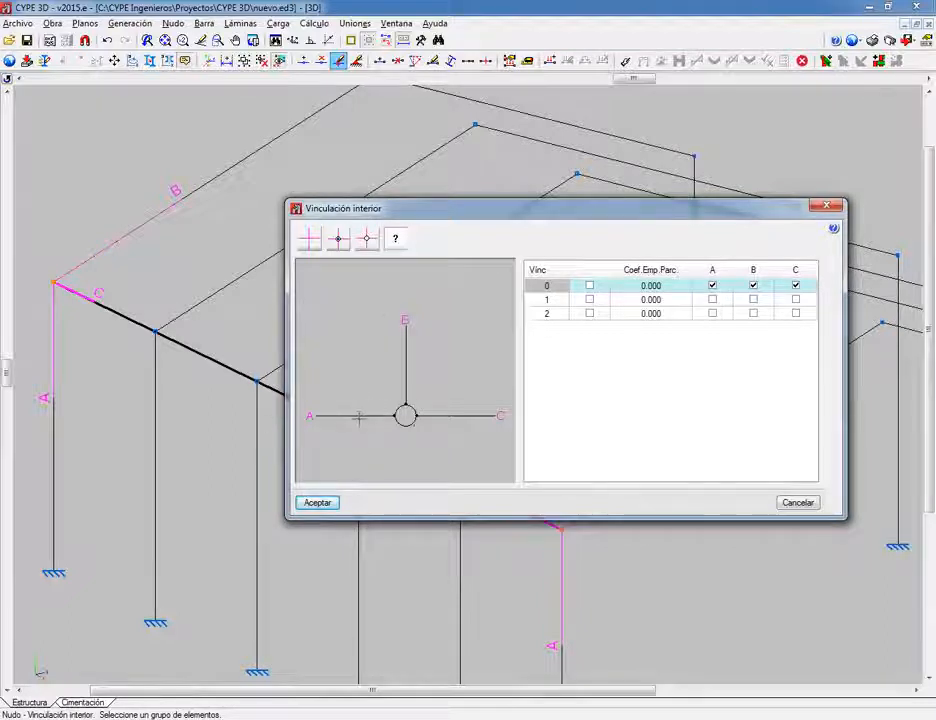
Step: Assign eaves bar C to fixity line 1, keeping column A and rafter B fixed together in line 0
click(796, 287)
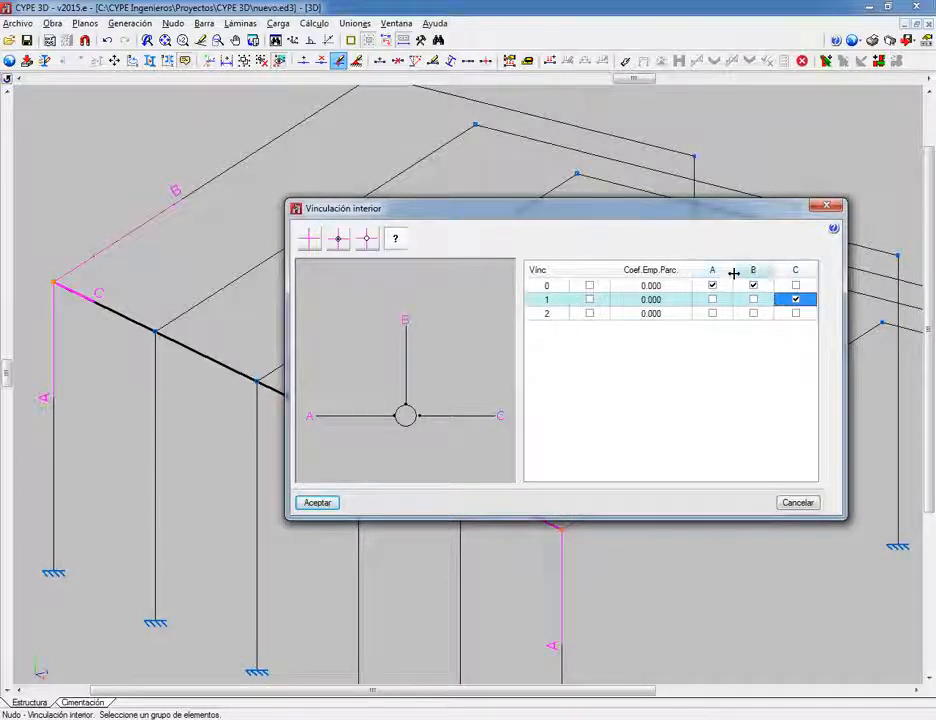
click(720, 287)
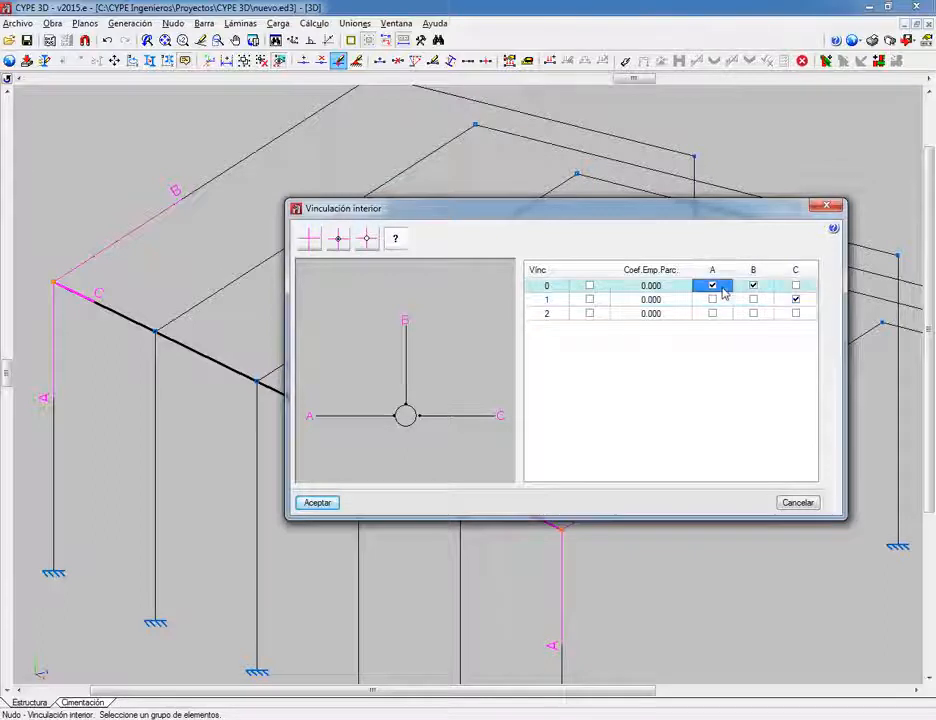
click(753, 287)
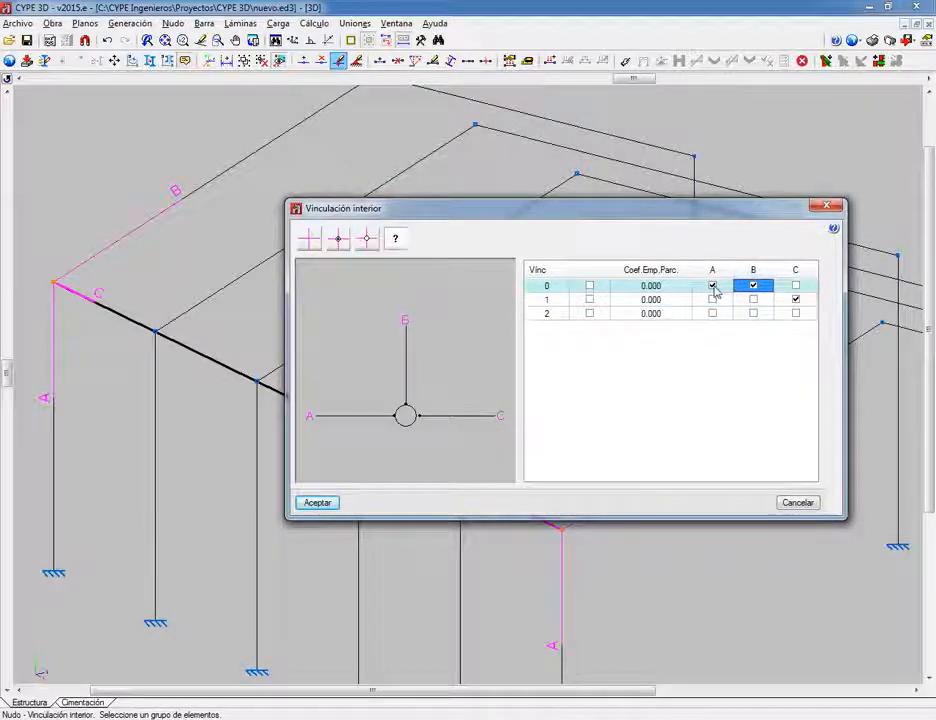
click(714, 287)
click(755, 288)
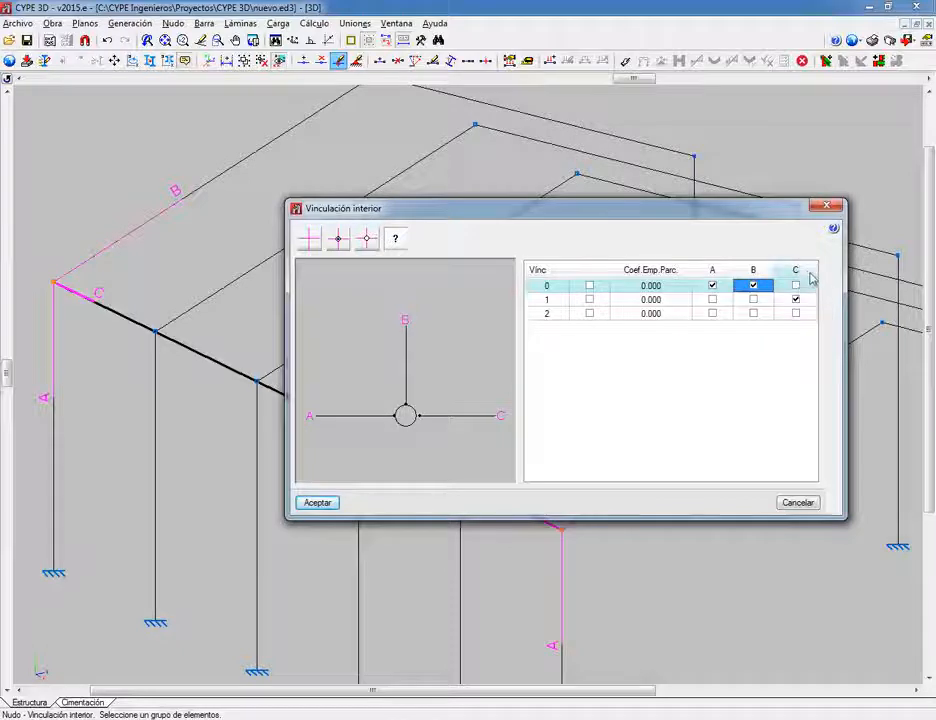
click(796, 300)
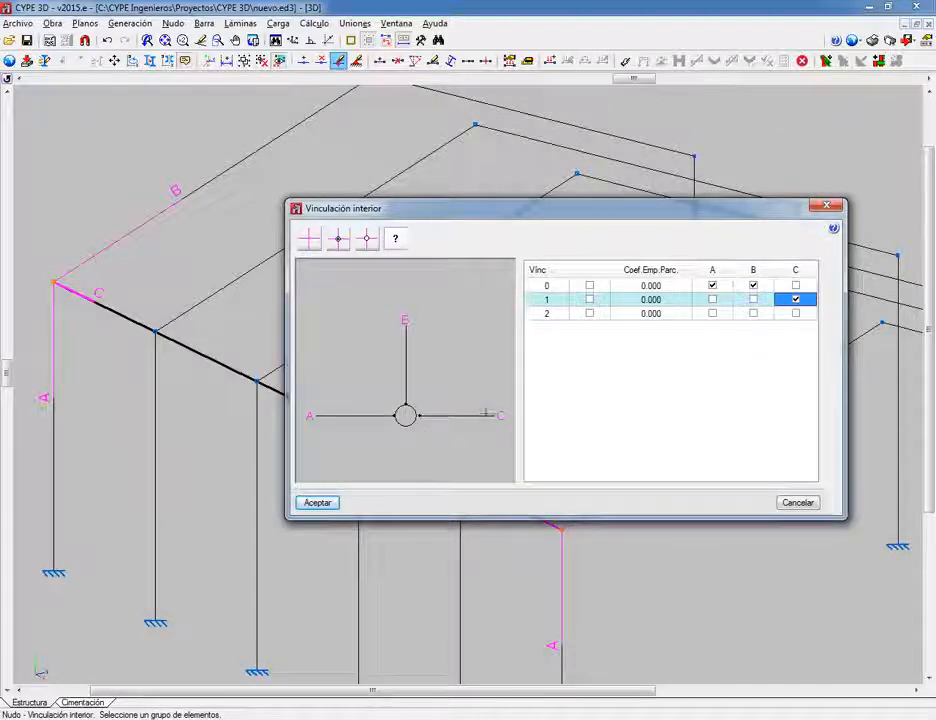
Step: Set the partial fixity coefficient (Coef.Emp.Parc.) to 1 in lines 0 and 1 of the fixity table
click(650, 286)
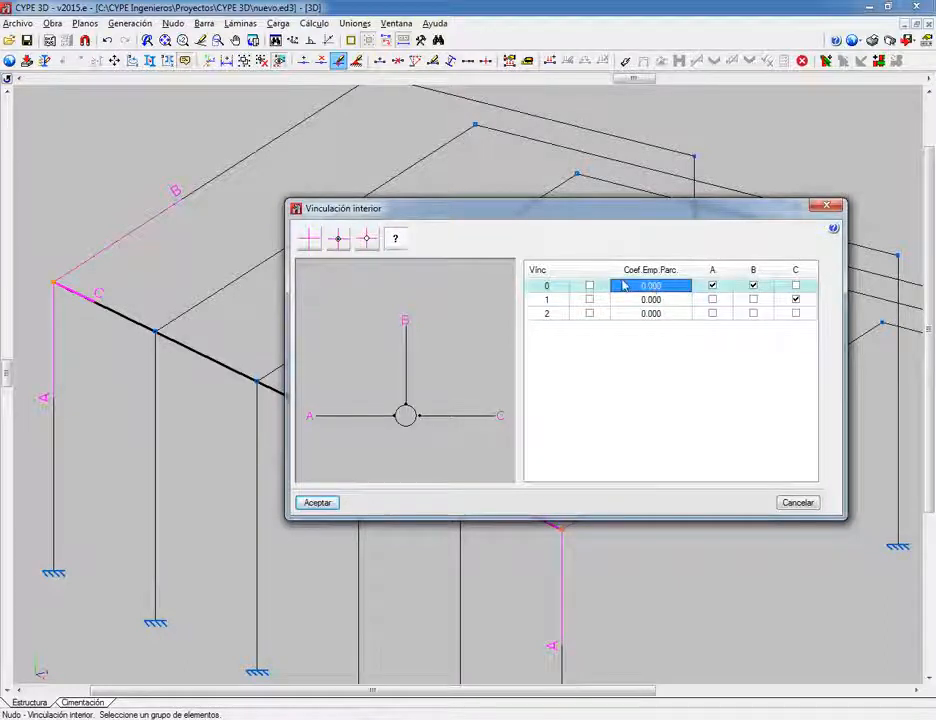
text(1)
key(Return)
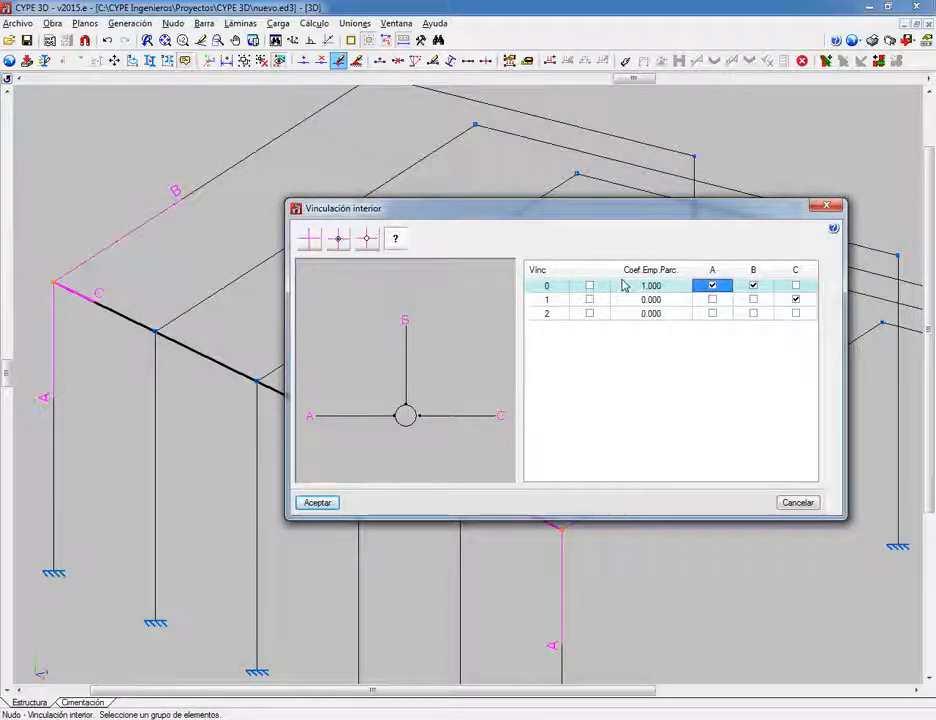
click(660, 300)
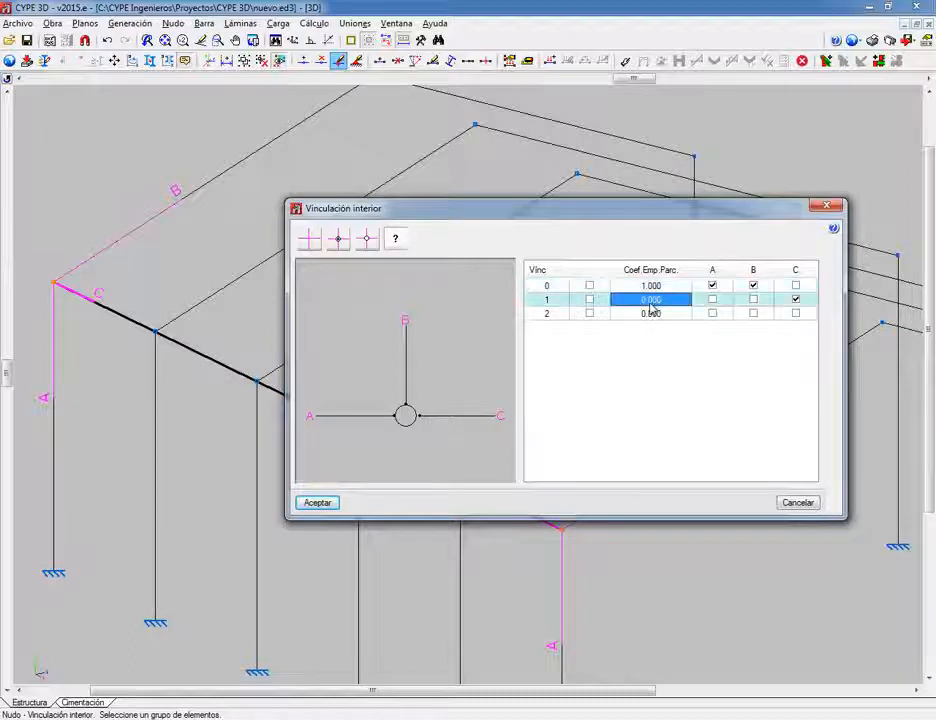
text(1)
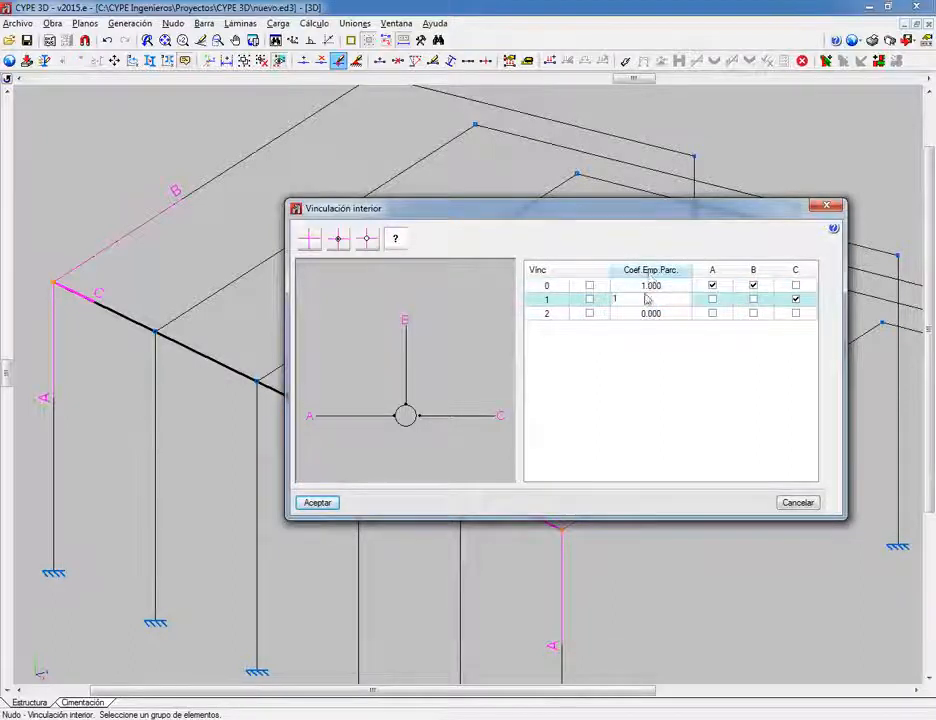
key(Return)
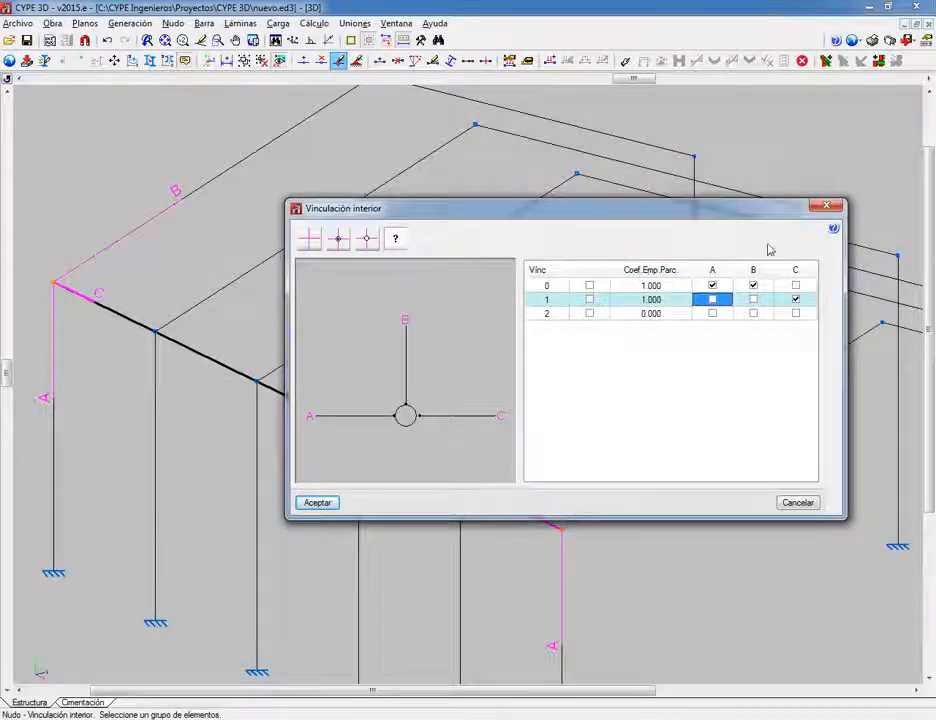
Step: Read the help for the fixity table, then try coefficient 0 in line 0 and restore it to 1
click(833, 228)
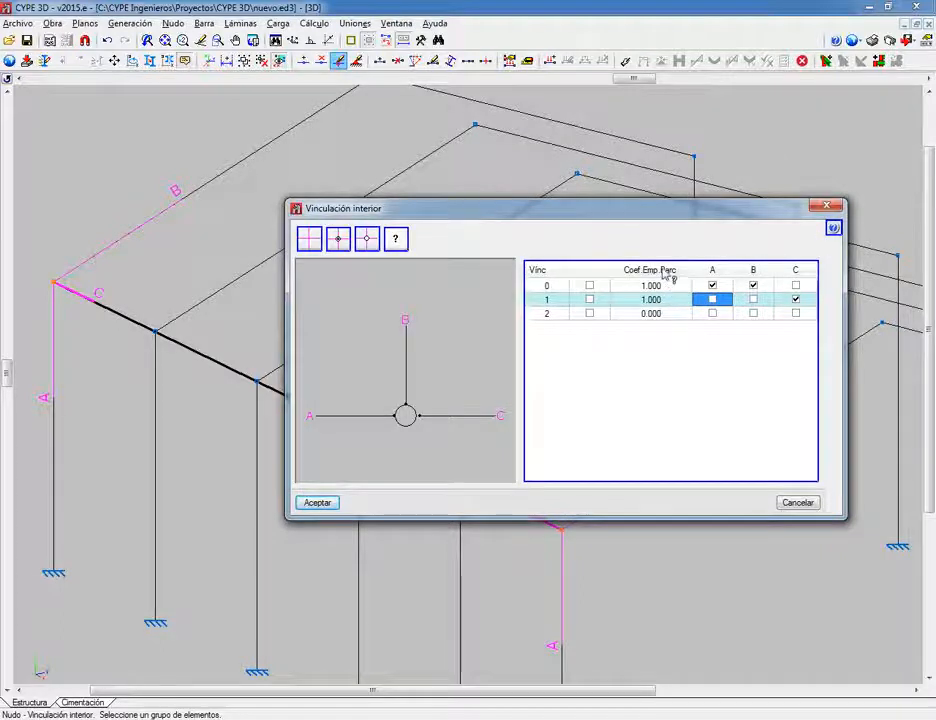
click(672, 275)
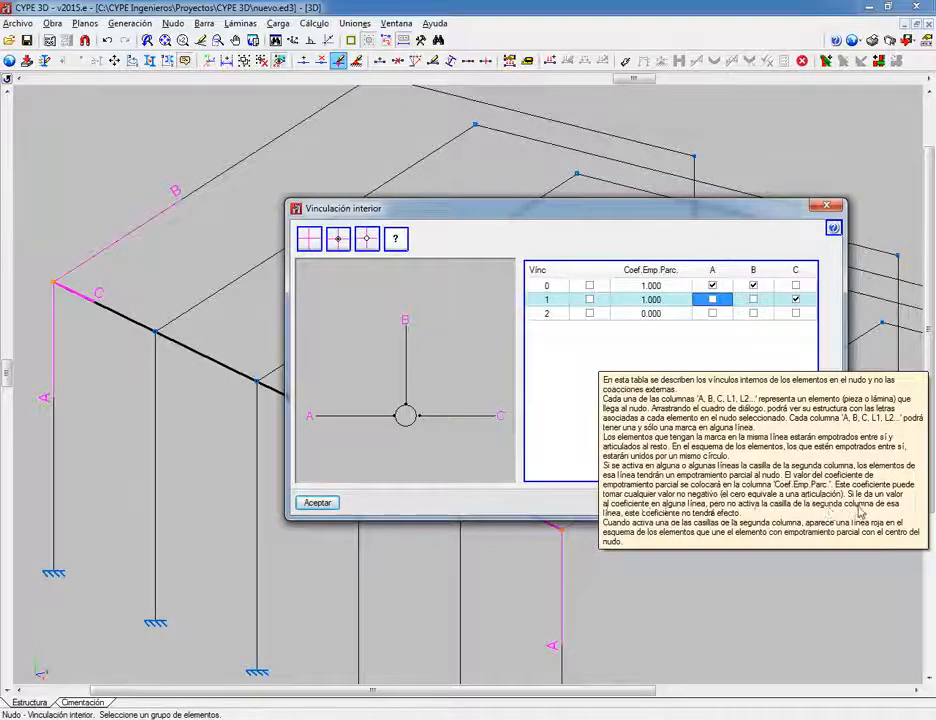
click(655, 287)
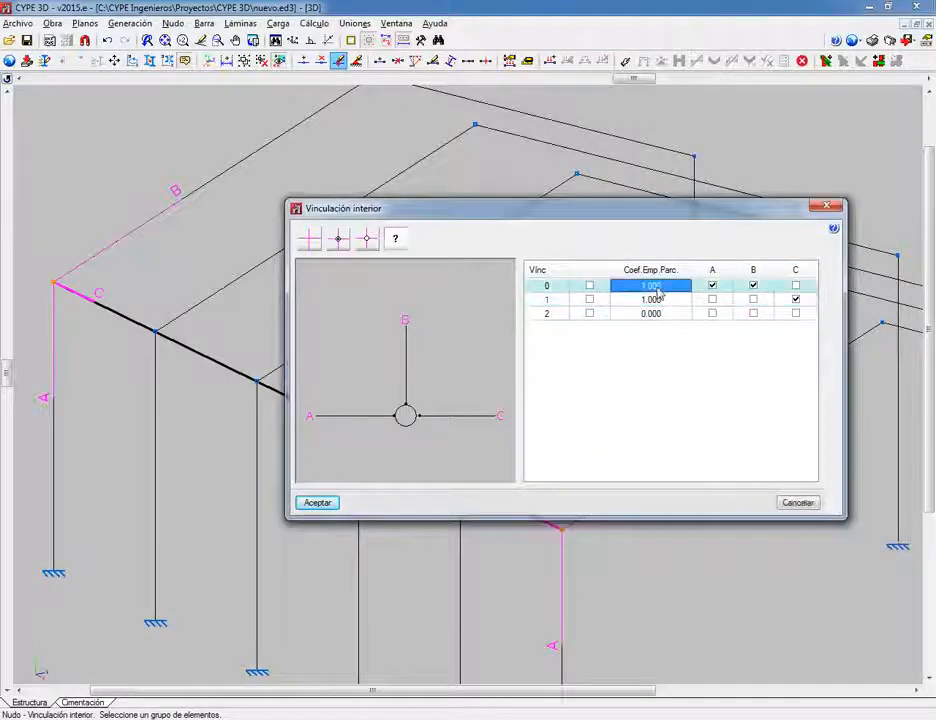
text(0)
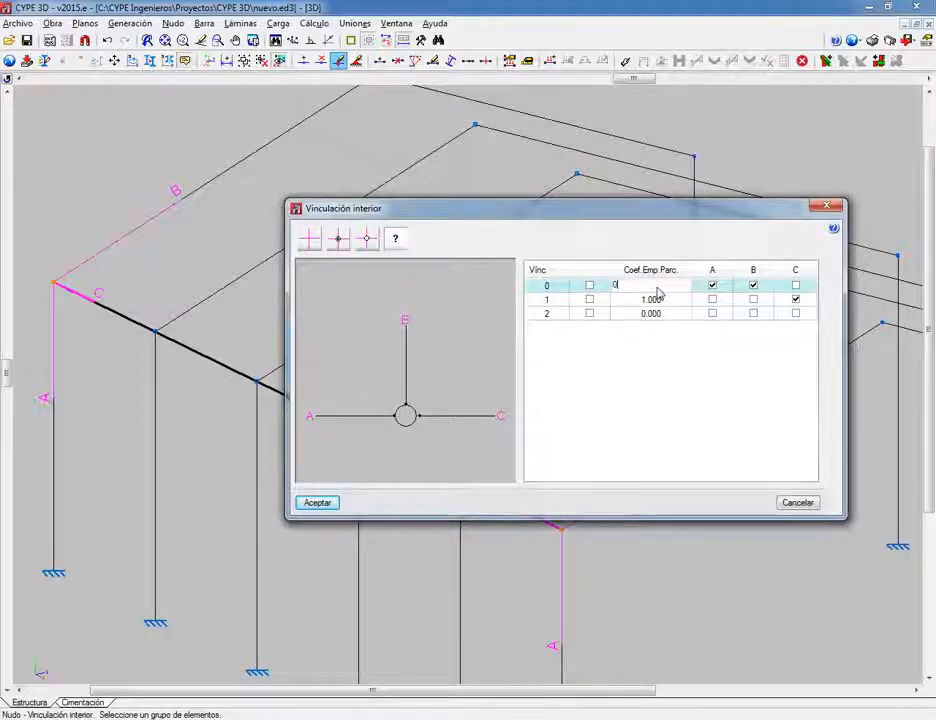
key(Return)
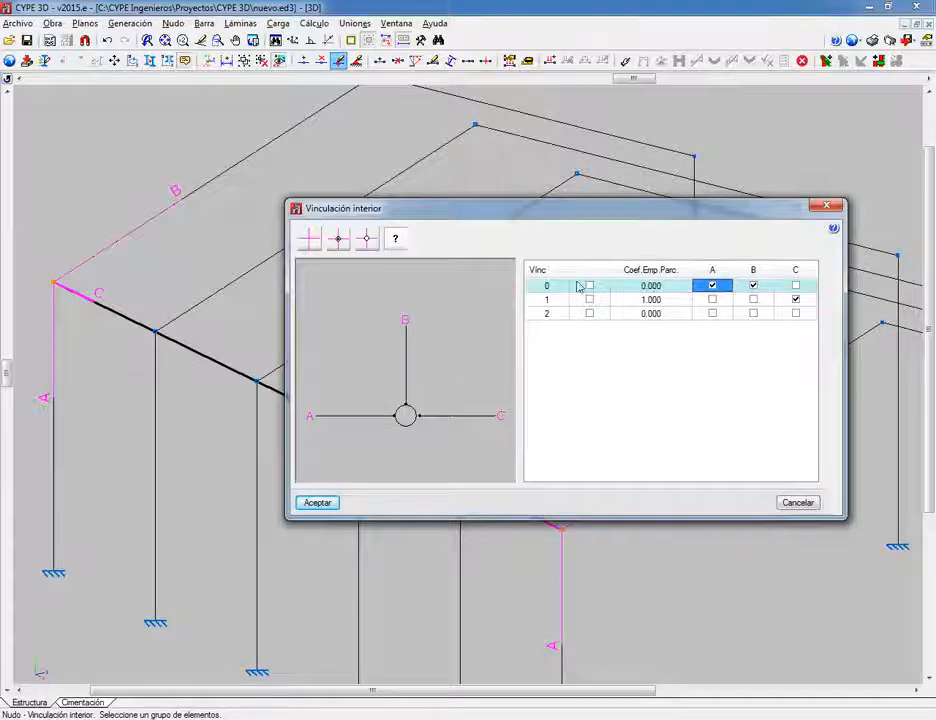
click(650, 287)
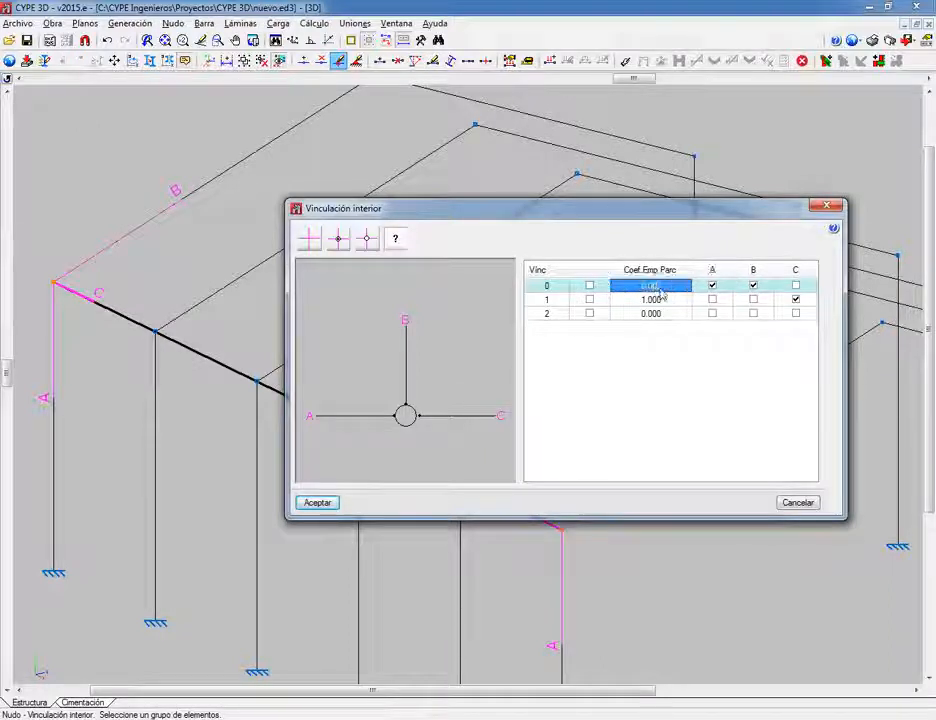
text(1)
key(Tab)
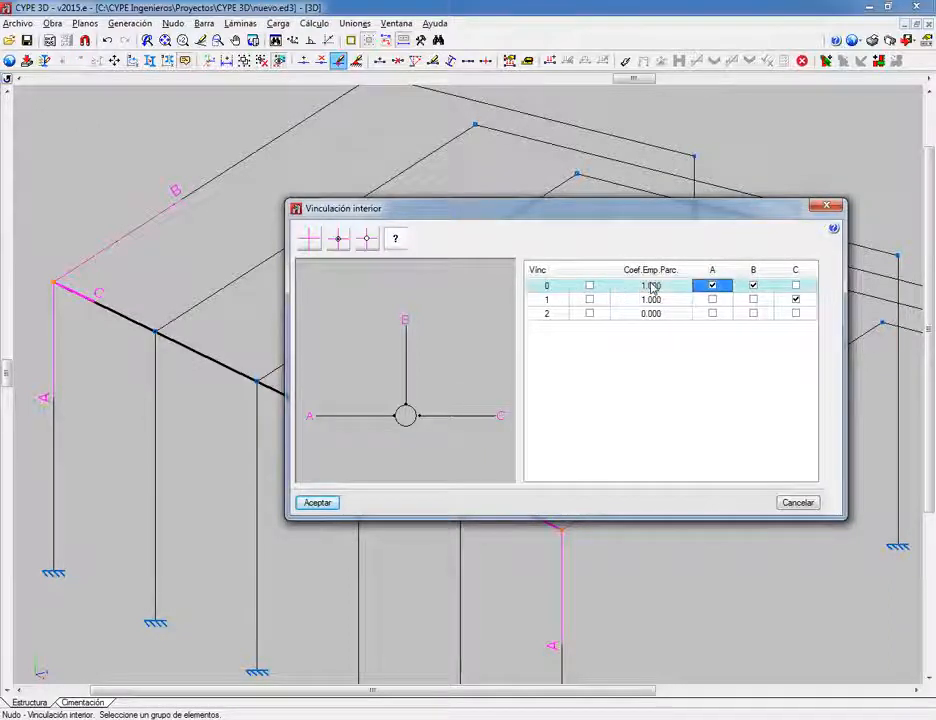
Step: Set the partial fixity coefficient of line 2 to 1 and accept the interior fixity of the eaves nodes
click(651, 315)
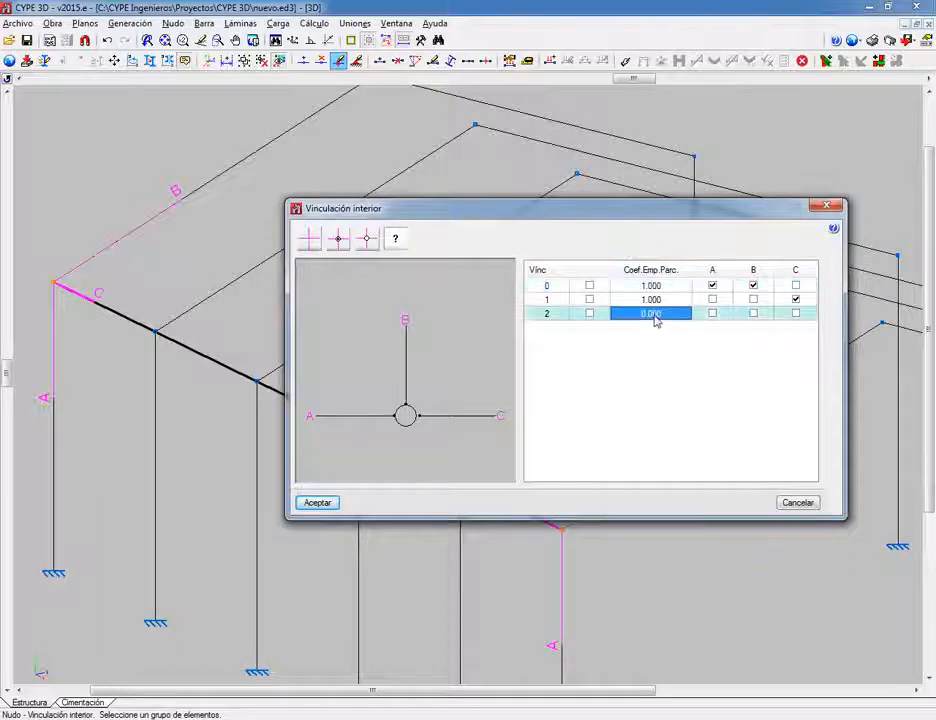
text(1)
key(Tab)
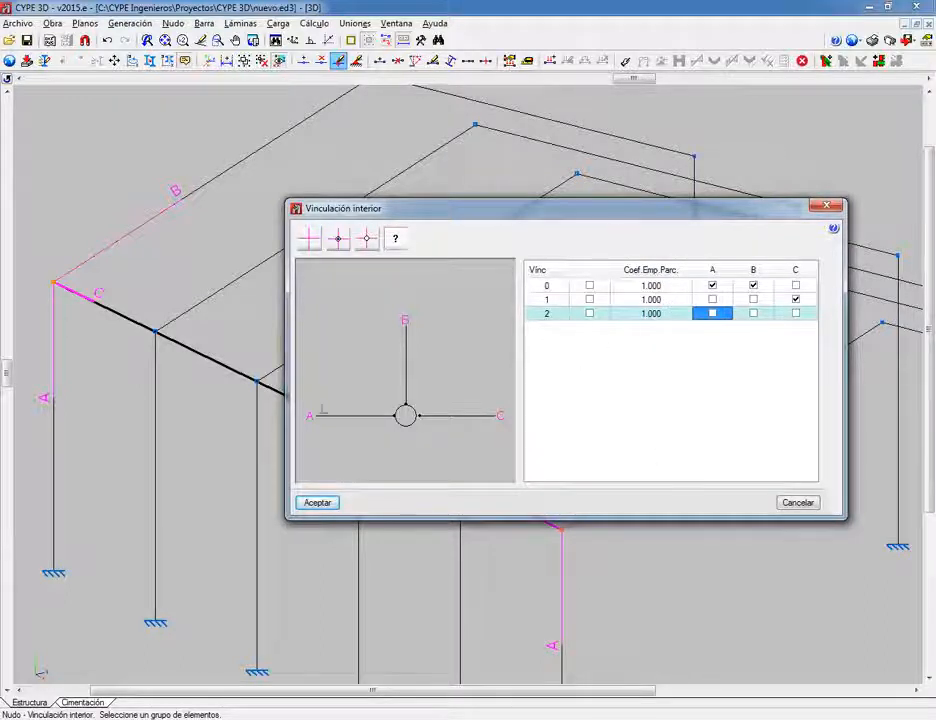
drag(560, 212, 493, 242)
click(249, 523)
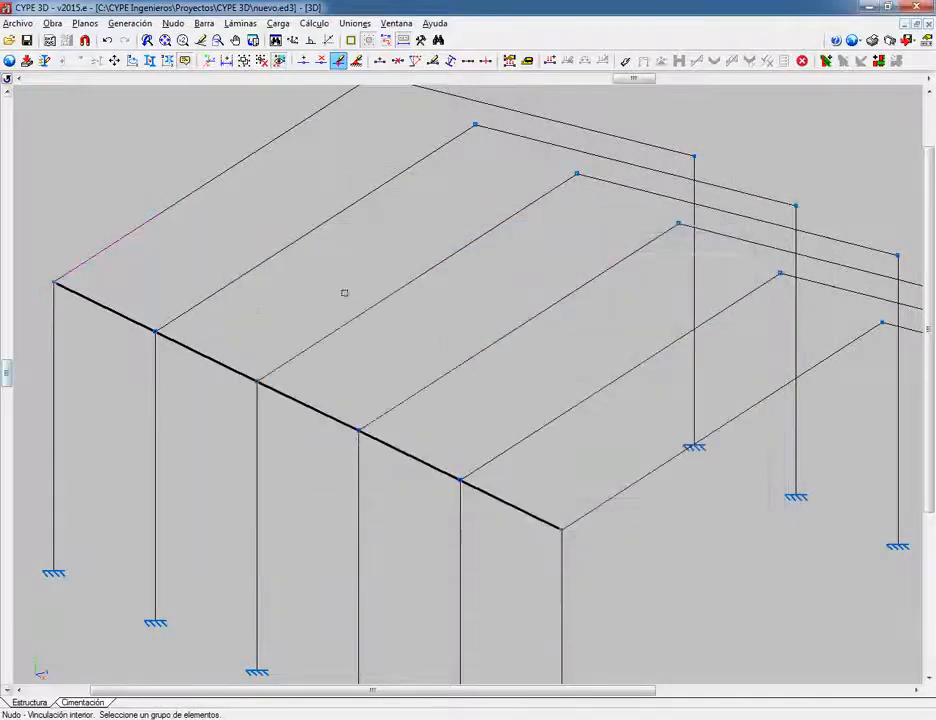
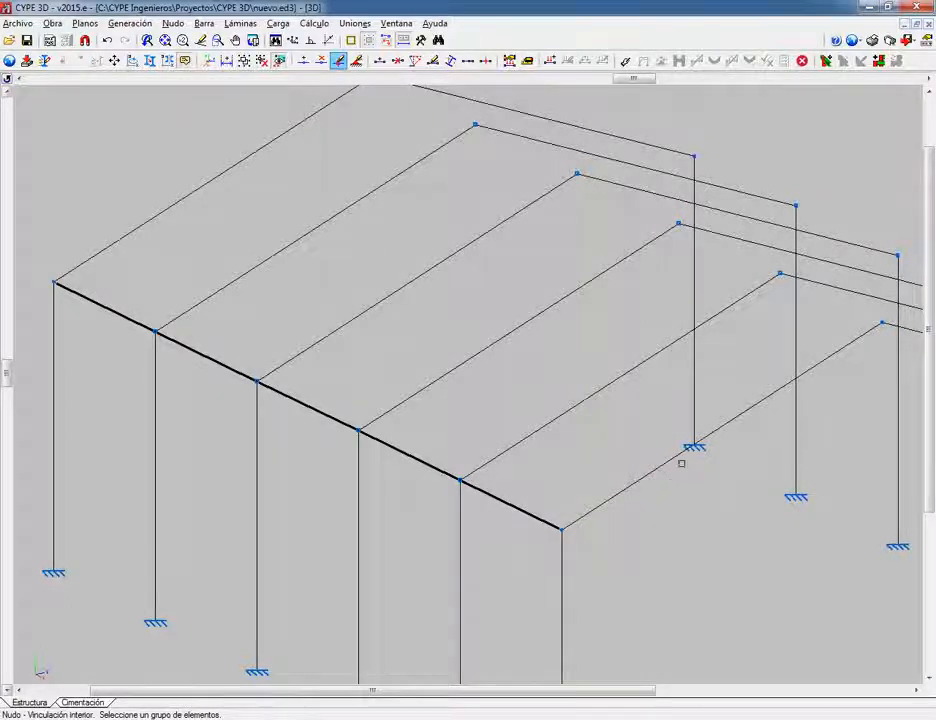
middle_drag(646, 585, 240, 362)
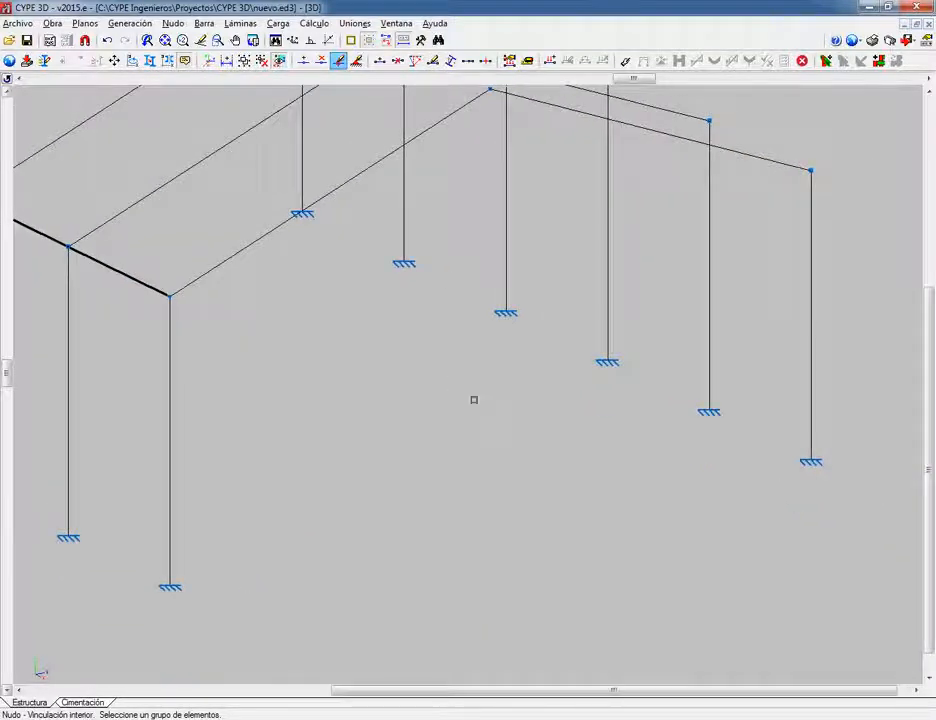
scroll(485, 334, down, 3)
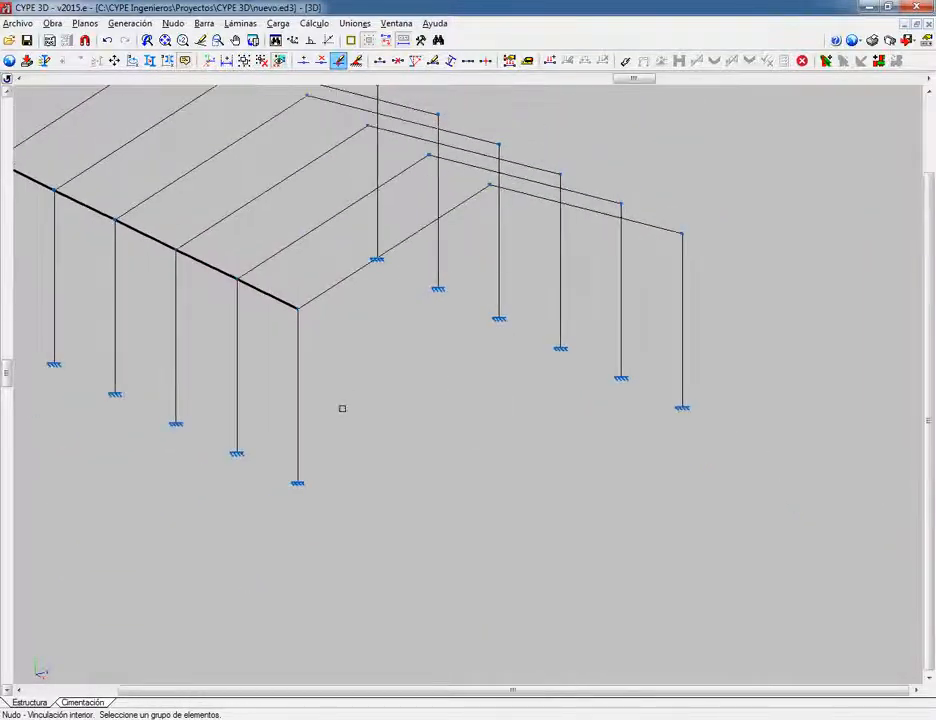
click(378, 261)
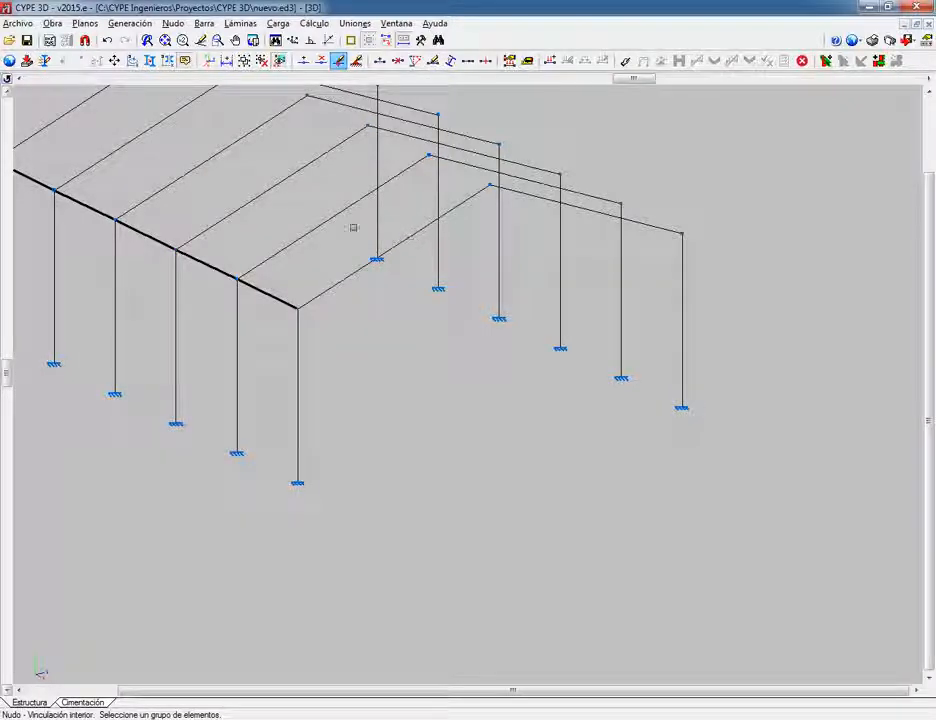
Step: Articulate both ends of the rearmost eaves bar, between the last two frames of the near column row
click(239, 24)
mouse_move(206, 25)
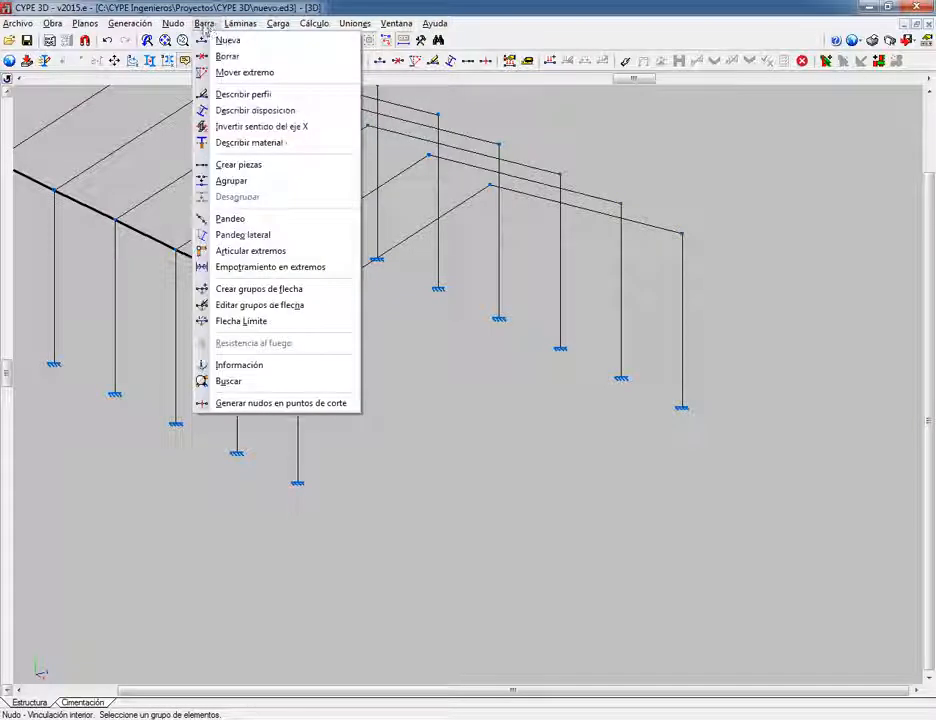
click(246, 258)
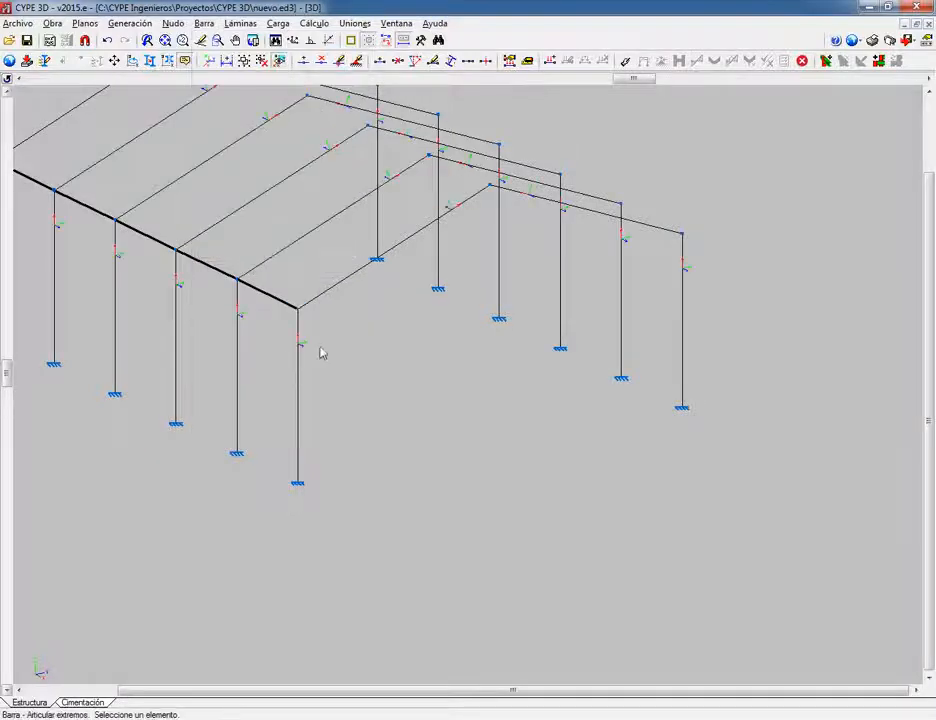
middle_drag(308, 336, 566, 483)
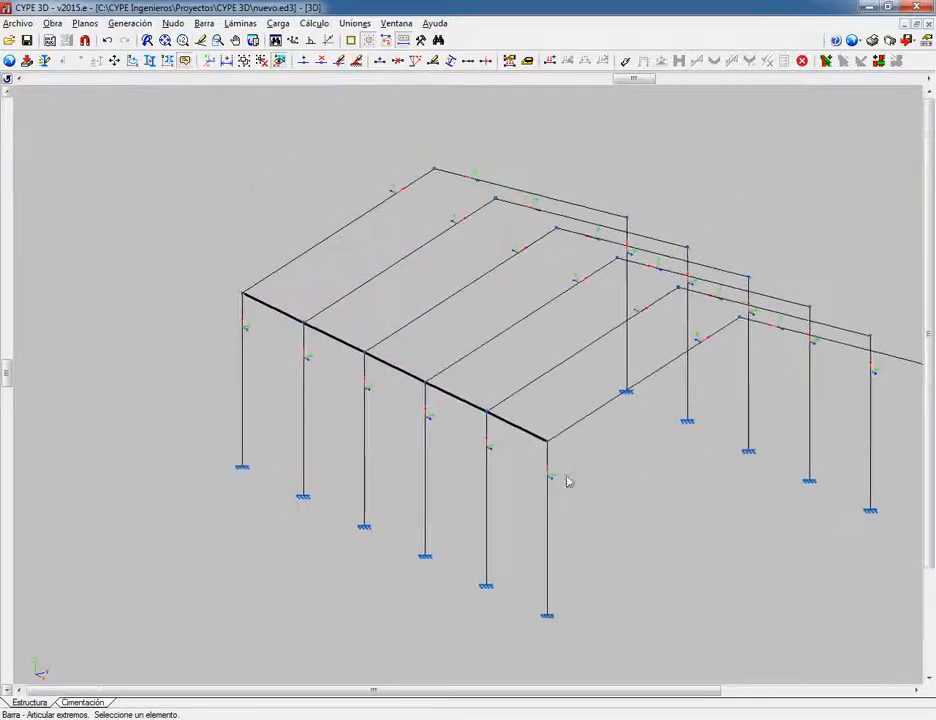
scroll(272, 311, up, 2)
scroll(269, 311, up, 4)
click(269, 315)
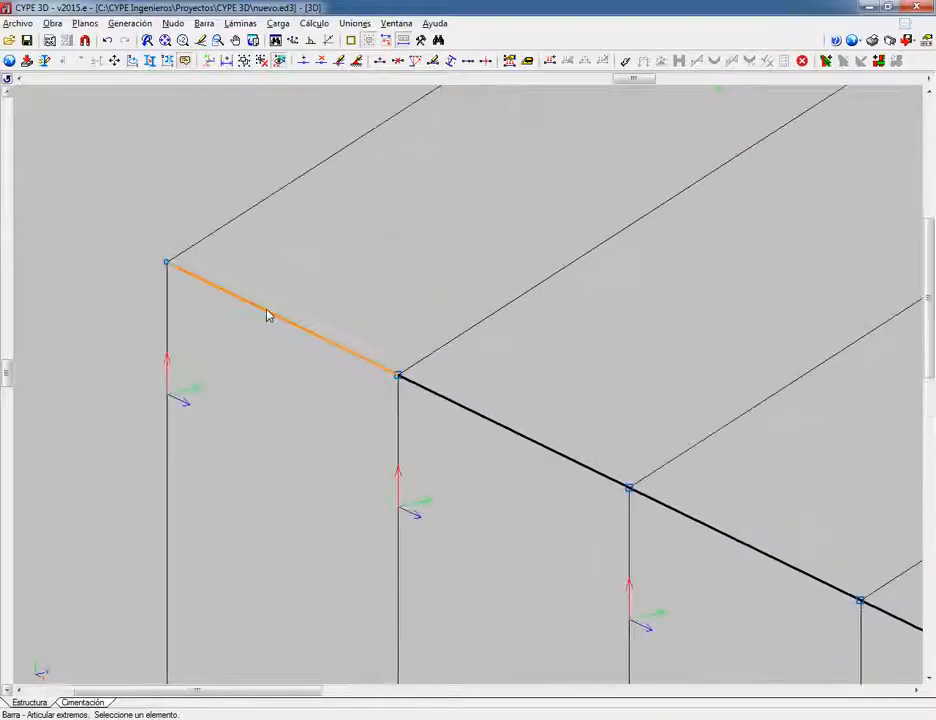
Step: Examine the hinge symbols at both ends of the articulated eaves bar
scroll(178, 262, up, 5)
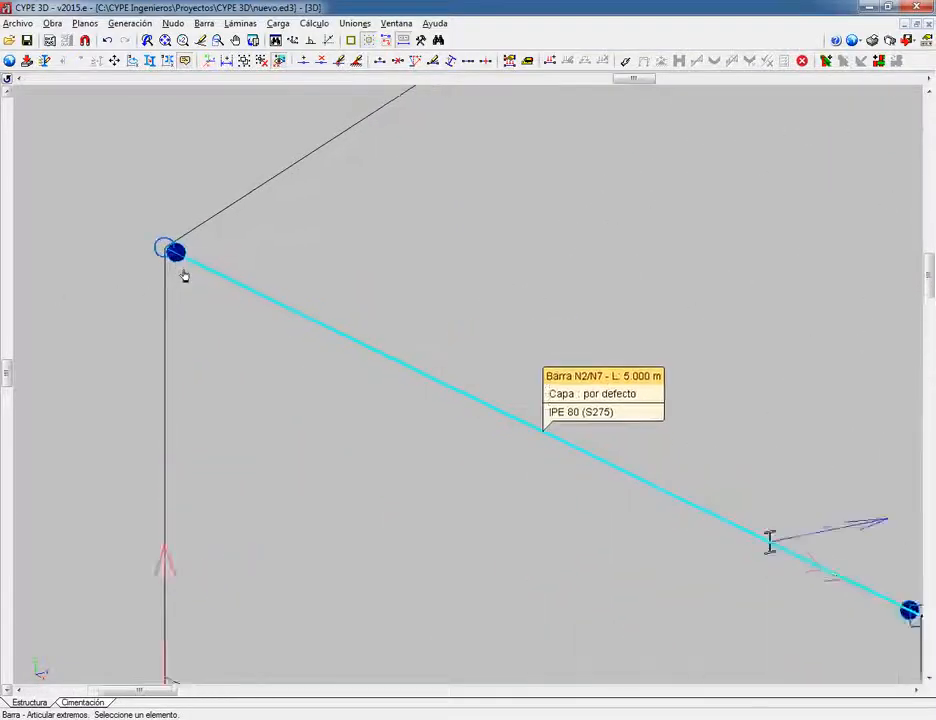
middle_drag(577, 465, 187, 287)
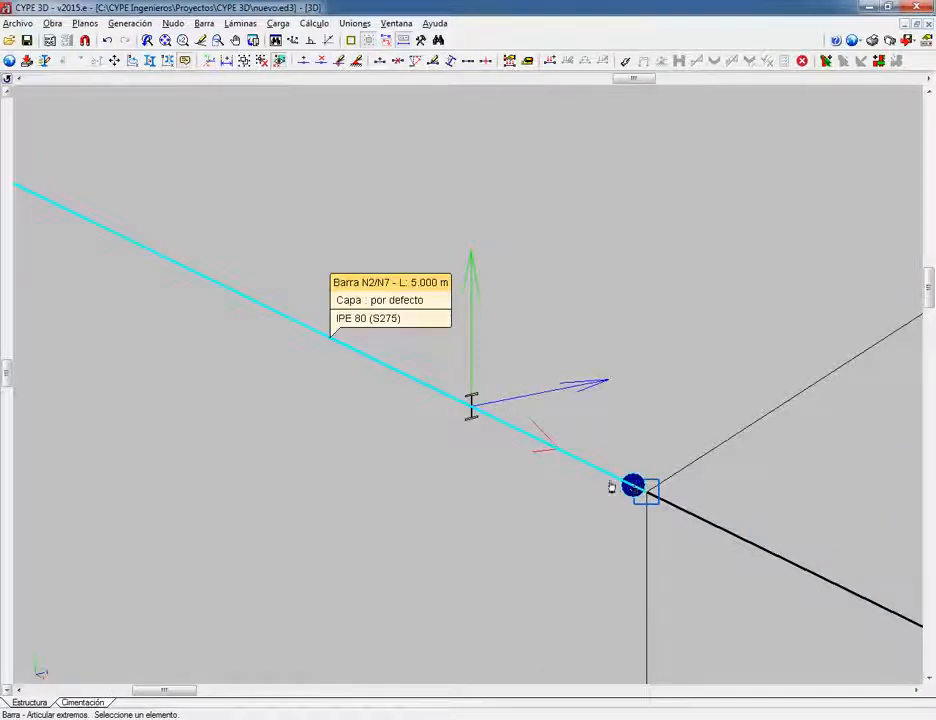
scroll(679, 470, down, 5)
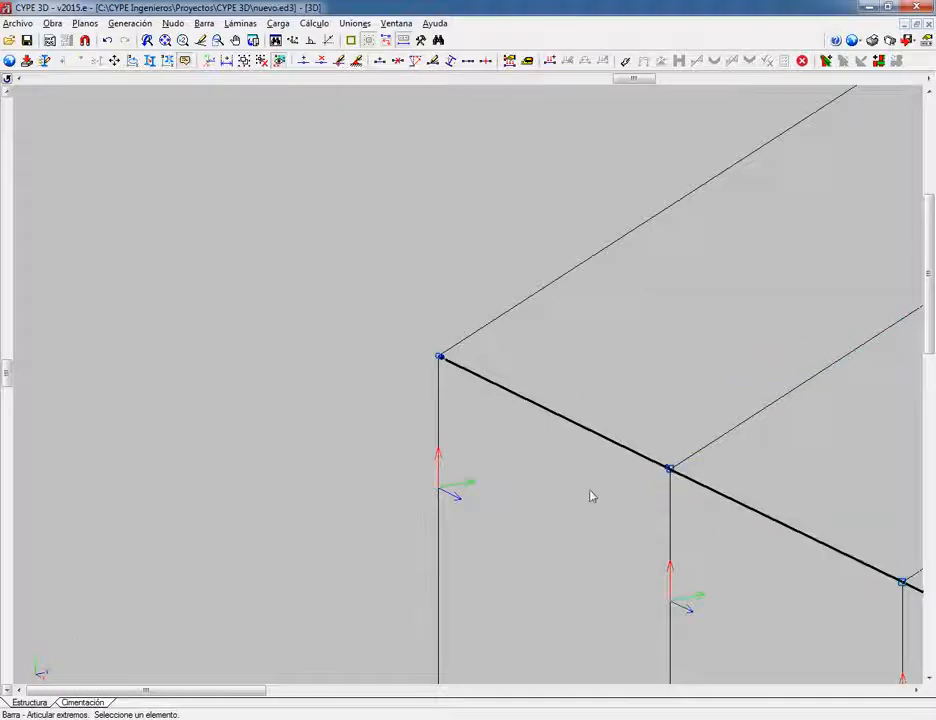
scroll(556, 382, down, 1)
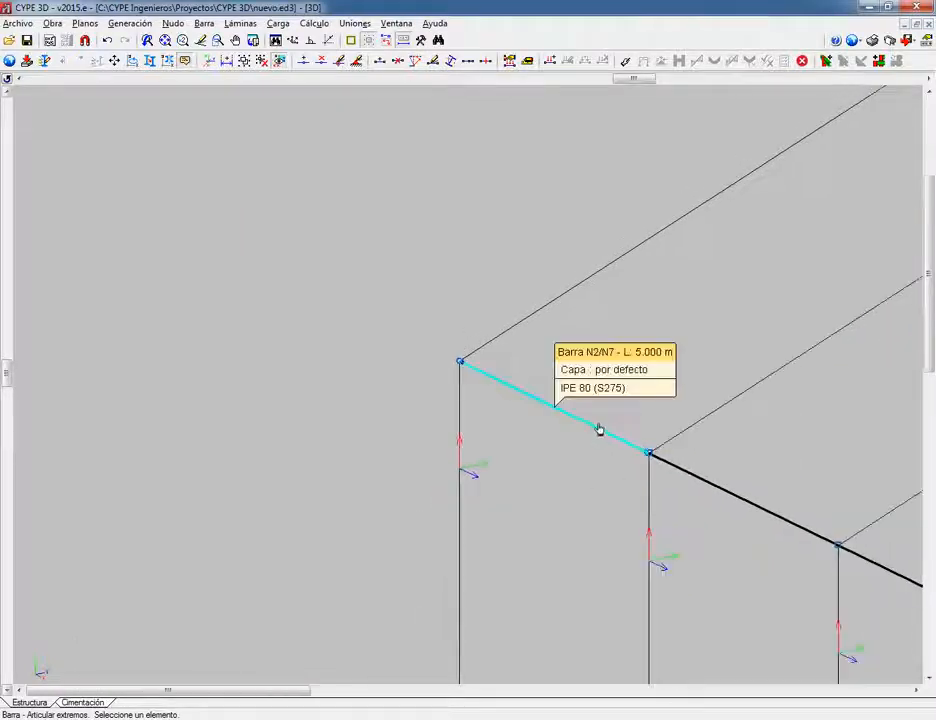
middle_drag(600, 430, 466, 334)
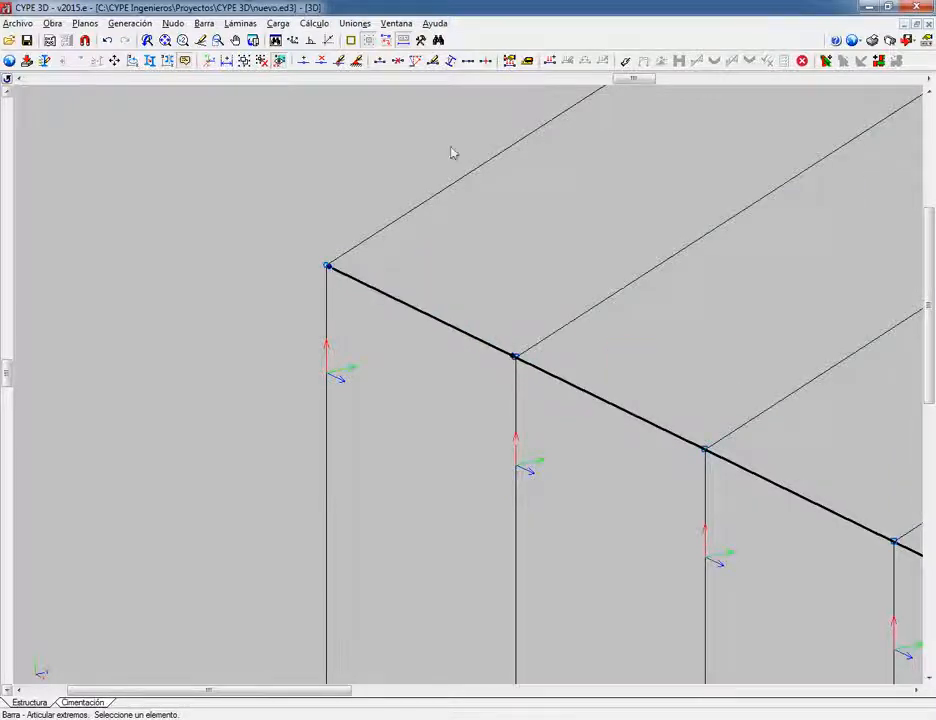
scroll(458, 140, down, 5)
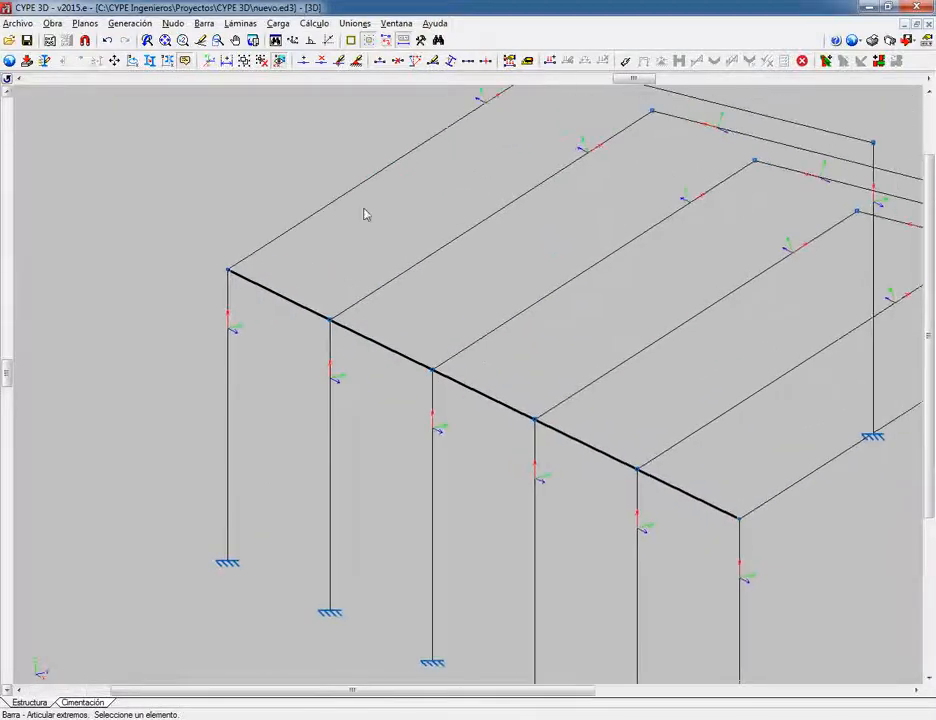
middle_drag(474, 270, 463, 307)
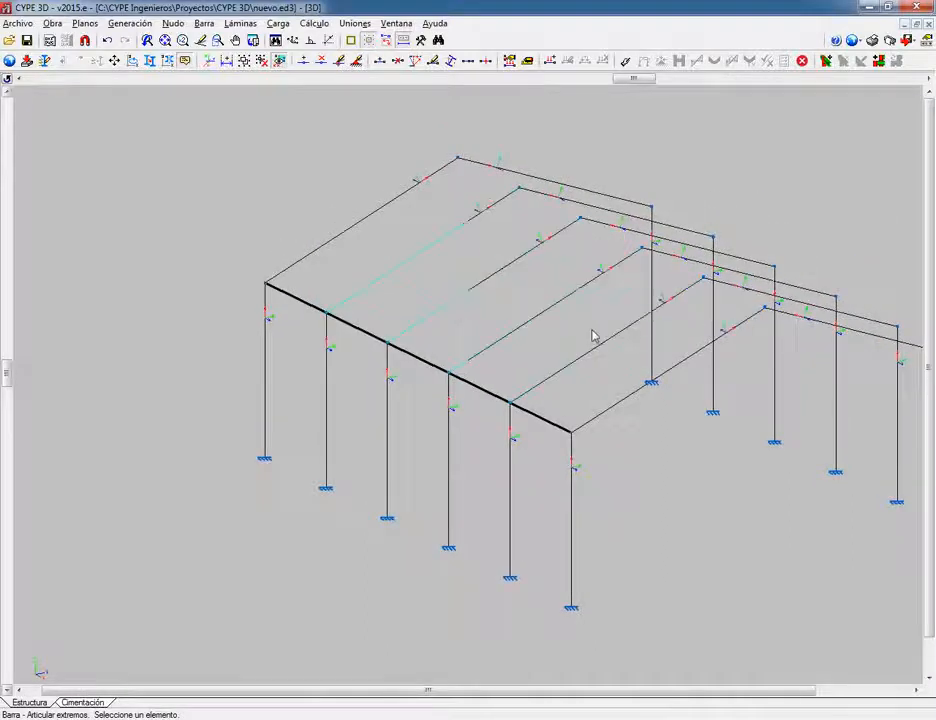
Step: Assign an HEB series HE 260 B simple profile to the four interior columns below the eaves bars
click(204, 24)
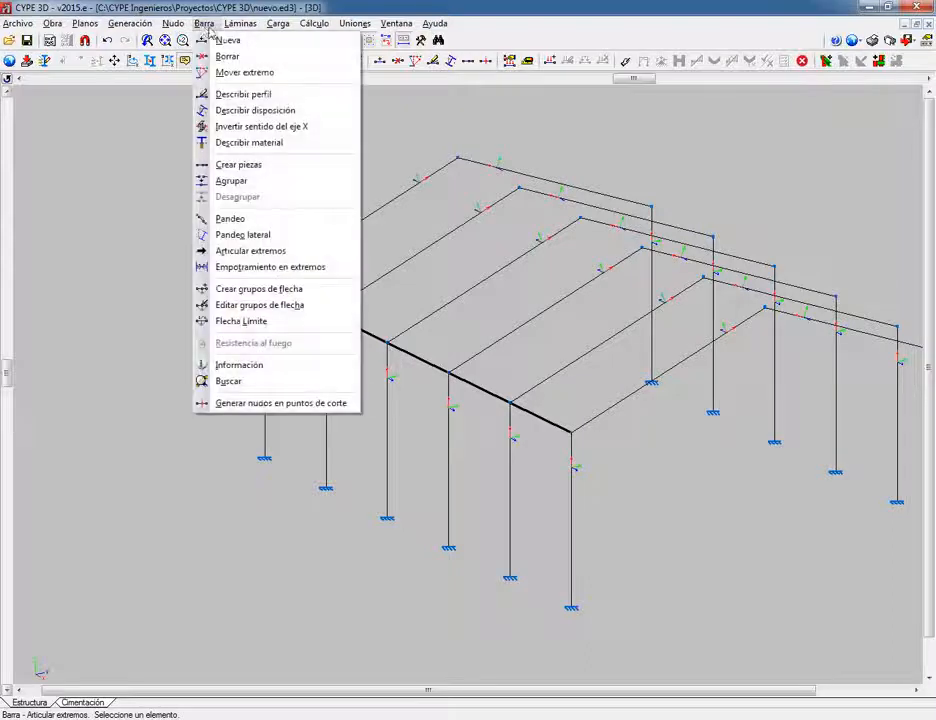
click(252, 96)
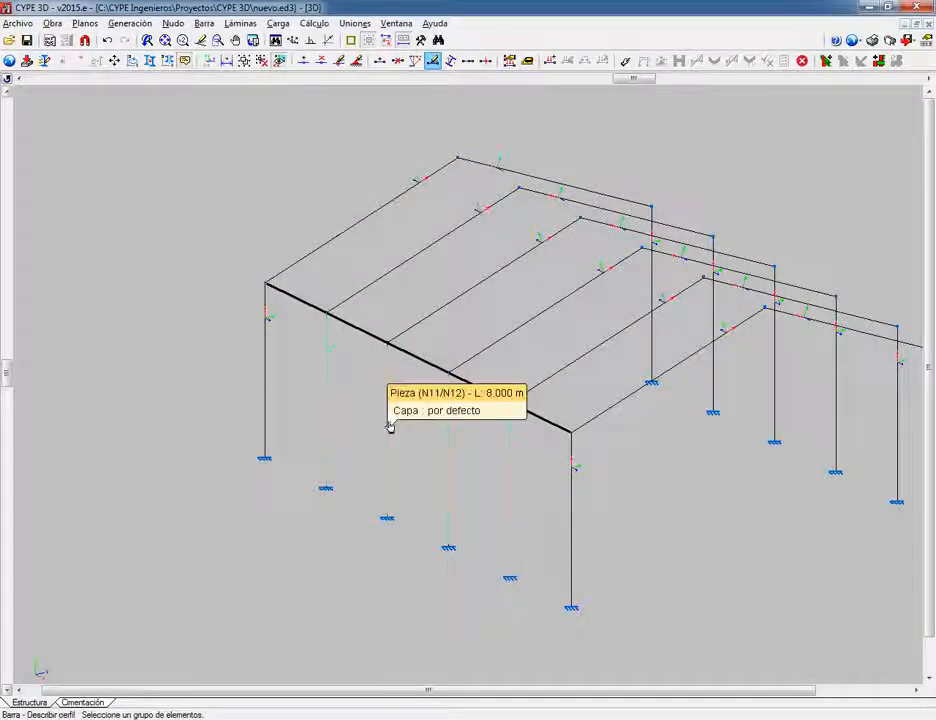
right_click(428, 411)
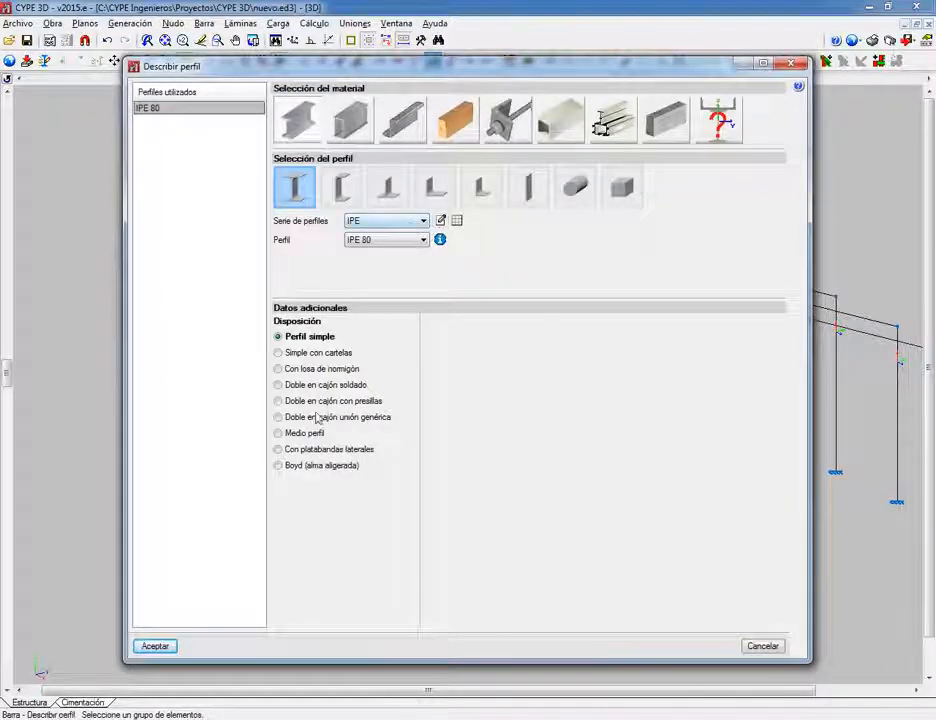
click(423, 221)
click(423, 221)
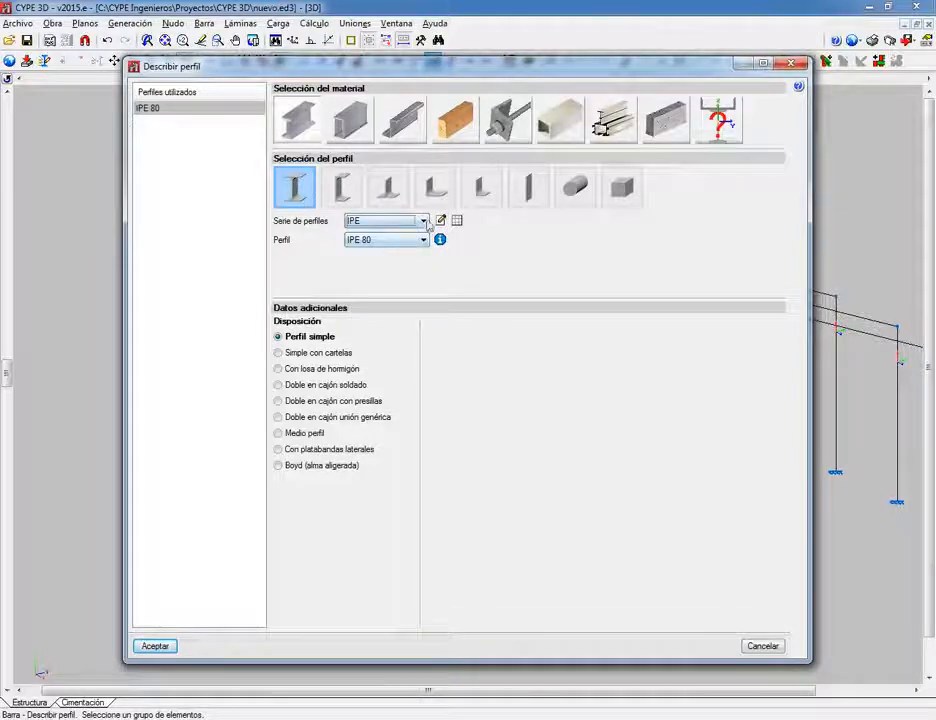
click(423, 221)
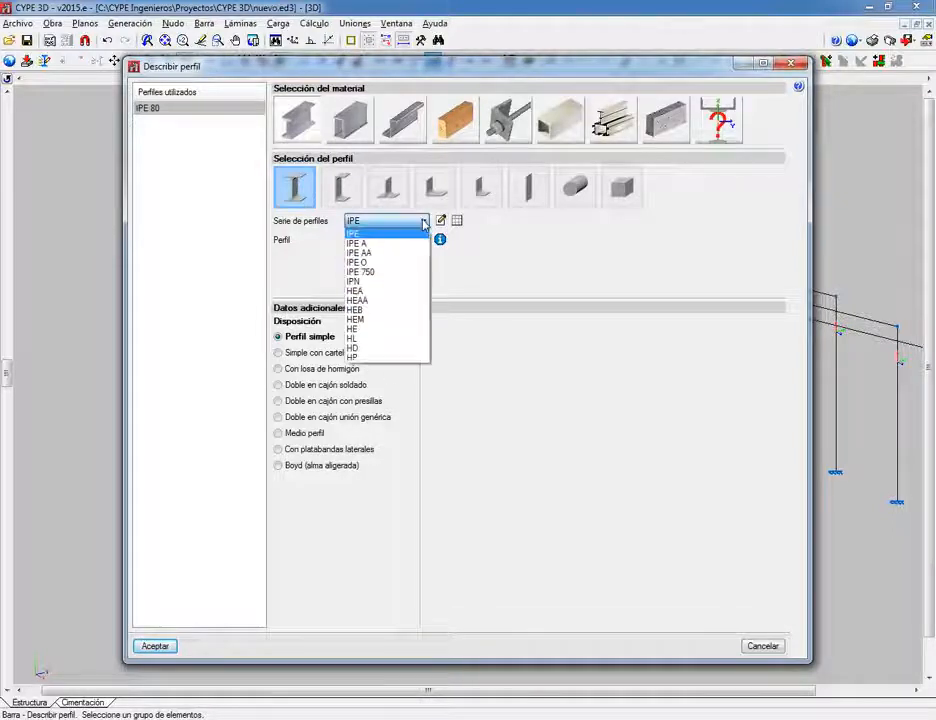
click(392, 310)
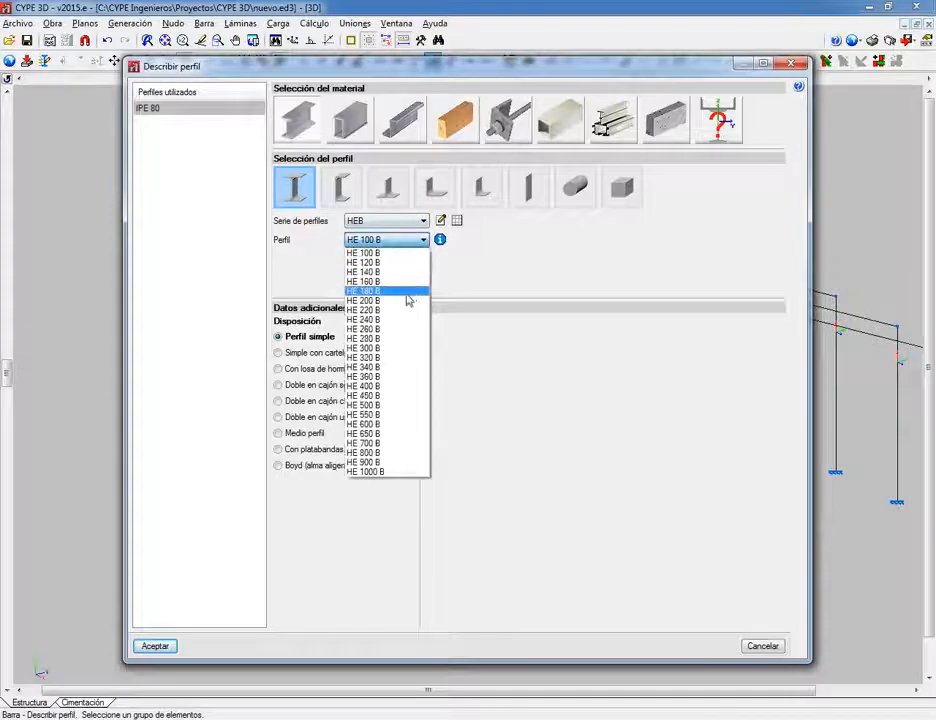
click(390, 328)
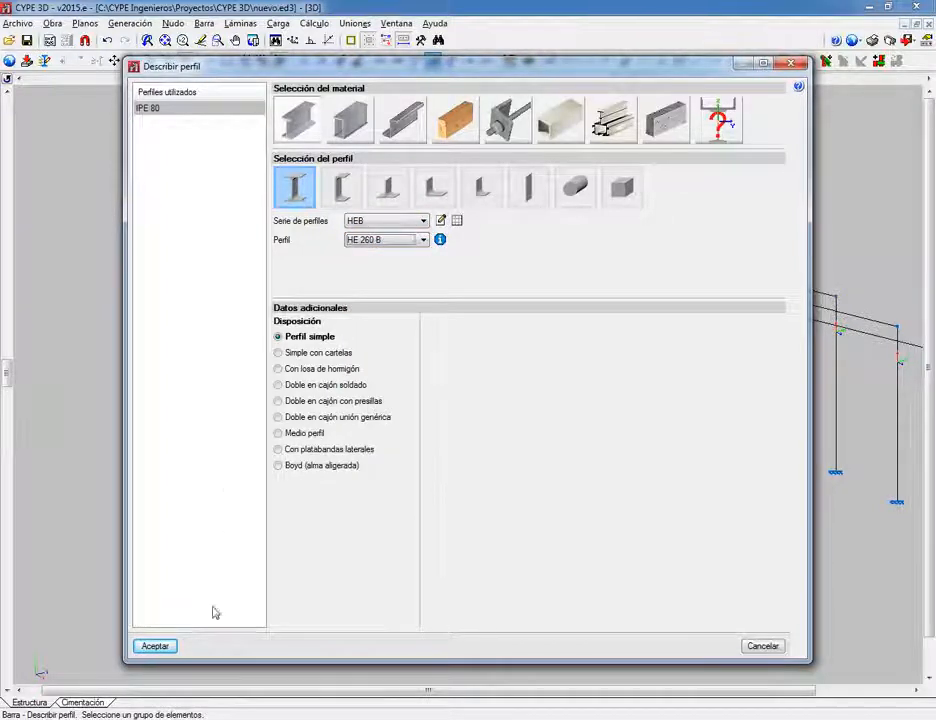
click(163, 647)
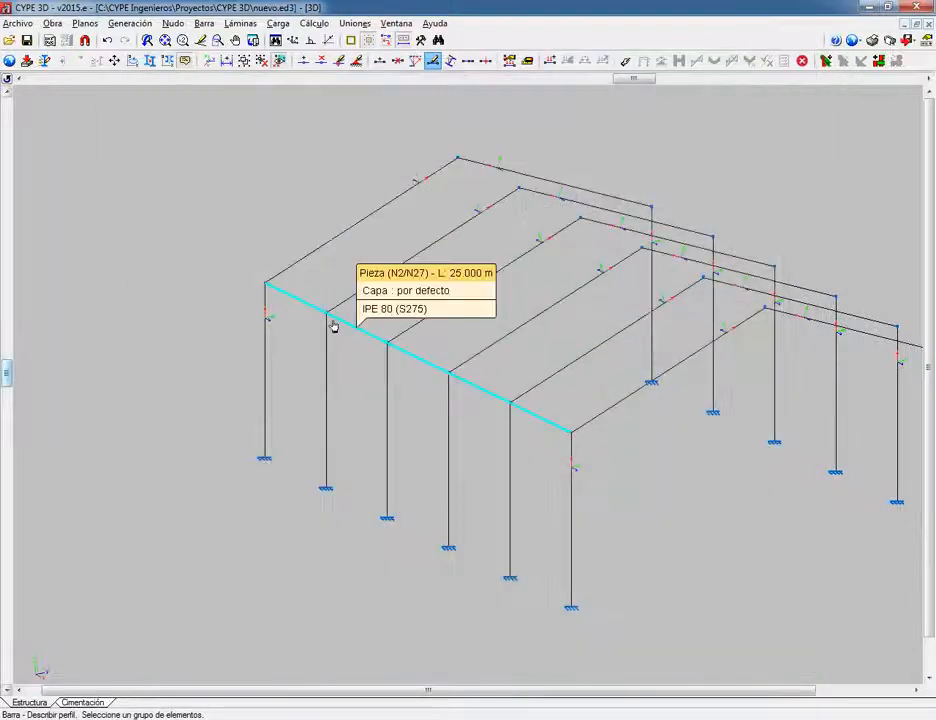
Step: Review the profile described for the interior columns and examine their section labels and orientation along the eaves
click(330, 360)
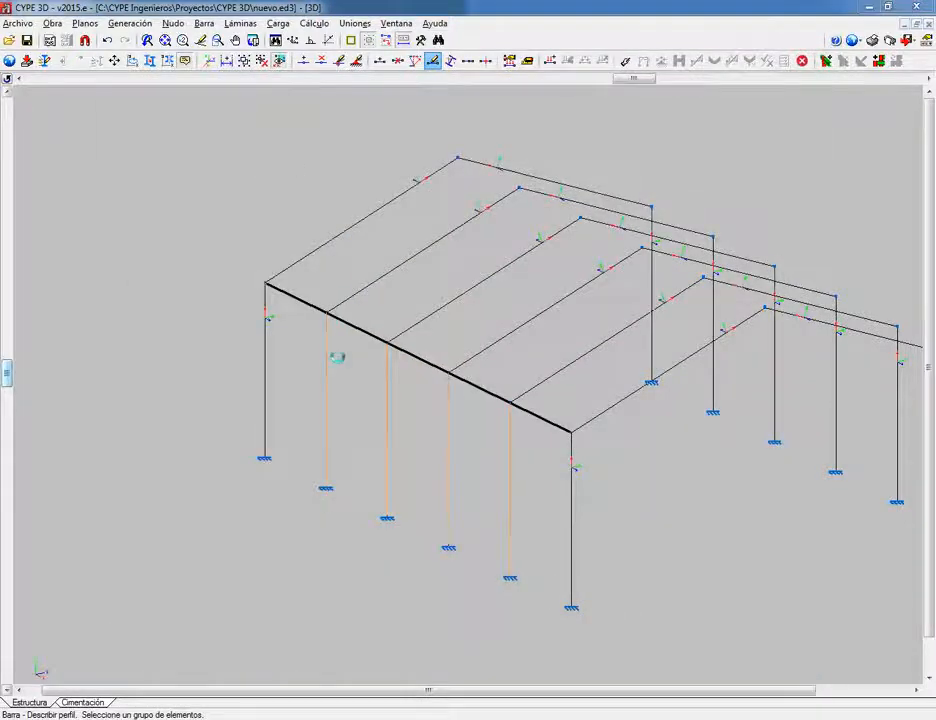
right_click(334, 356)
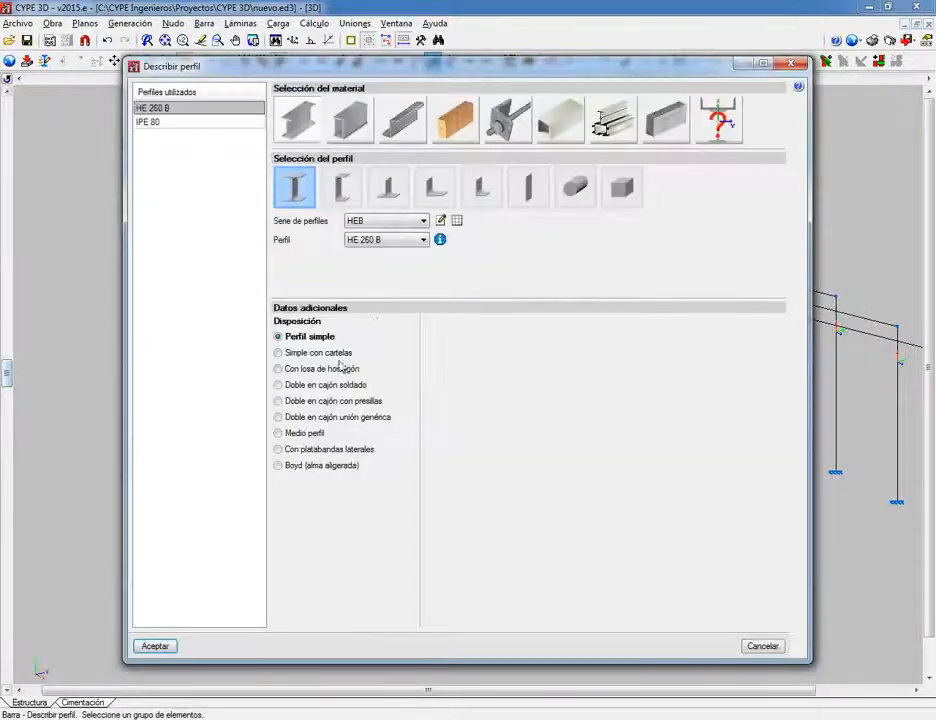
click(160, 647)
scroll(330, 420, up, 6)
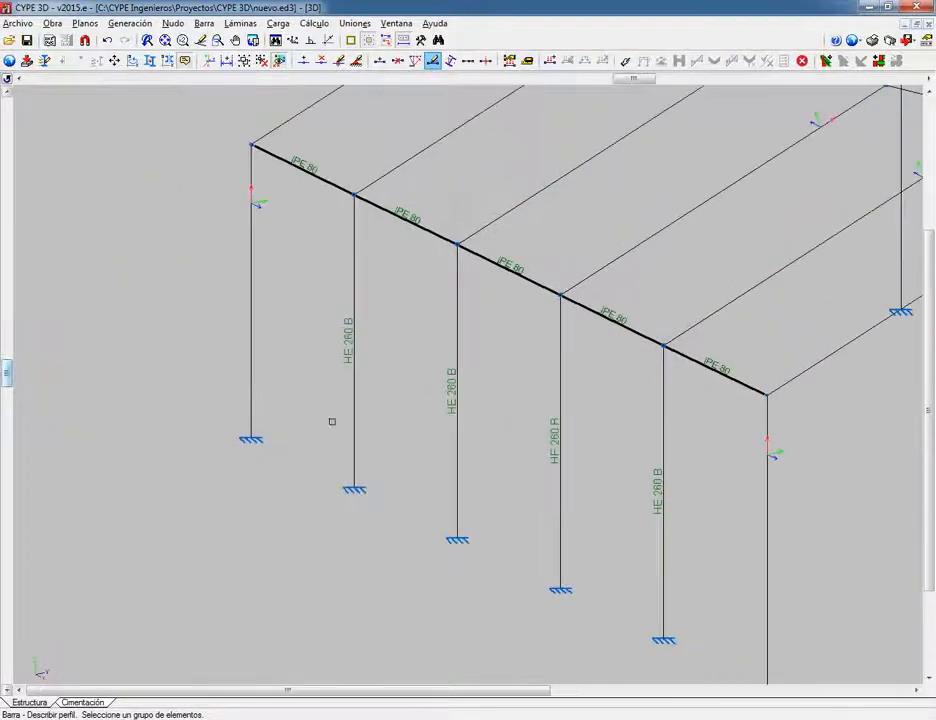
middle_drag(340, 182, 349, 352)
scroll(374, 344, up, 2)
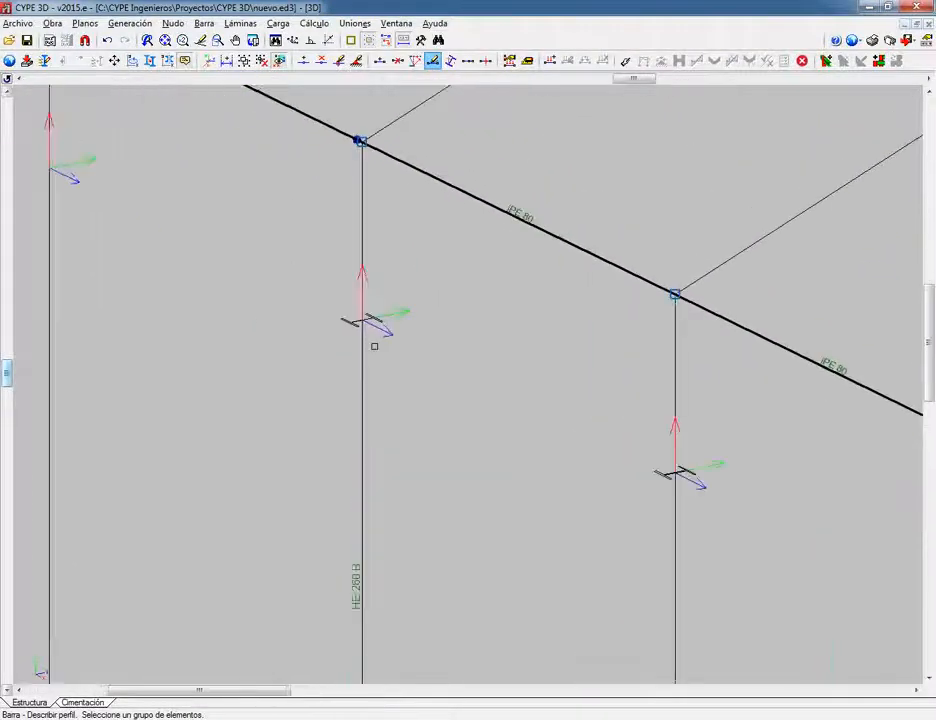
scroll(374, 346, down, 4)
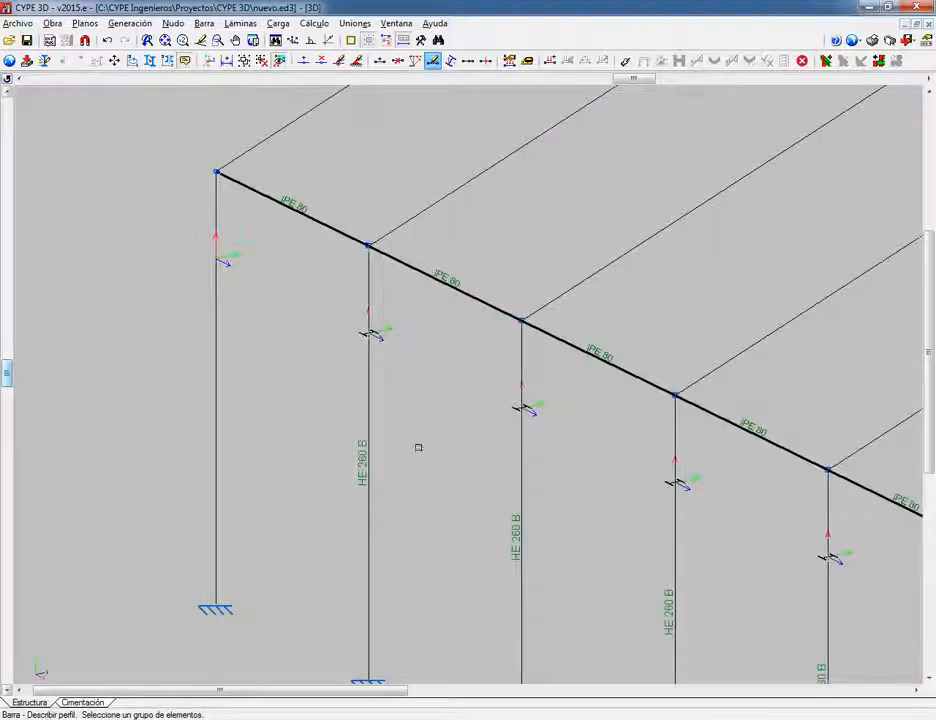
scroll(406, 445, down, 1)
middle_drag(430, 451, 300, 378)
middle_drag(520, 516, 347, 386)
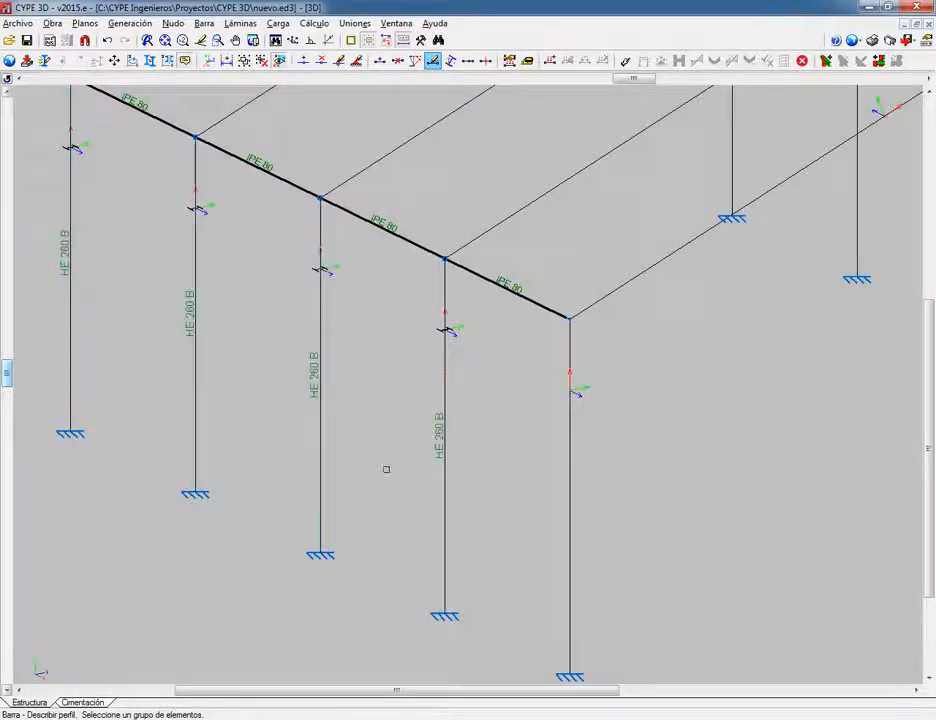
scroll(376, 425, up, 3)
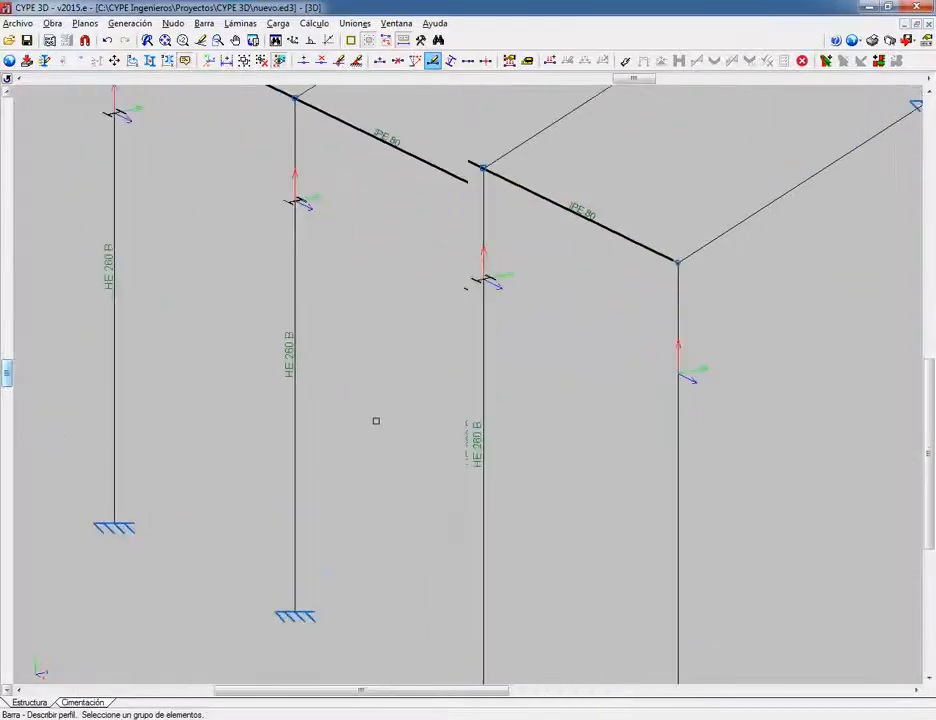
scroll(377, 422, down, 2)
scroll(377, 422, down, 2)
Step: Assign the HE 260 B simple profile to the four interior columns on the opposite eaves side
shift+middle_drag(378, 422, 404, 374)
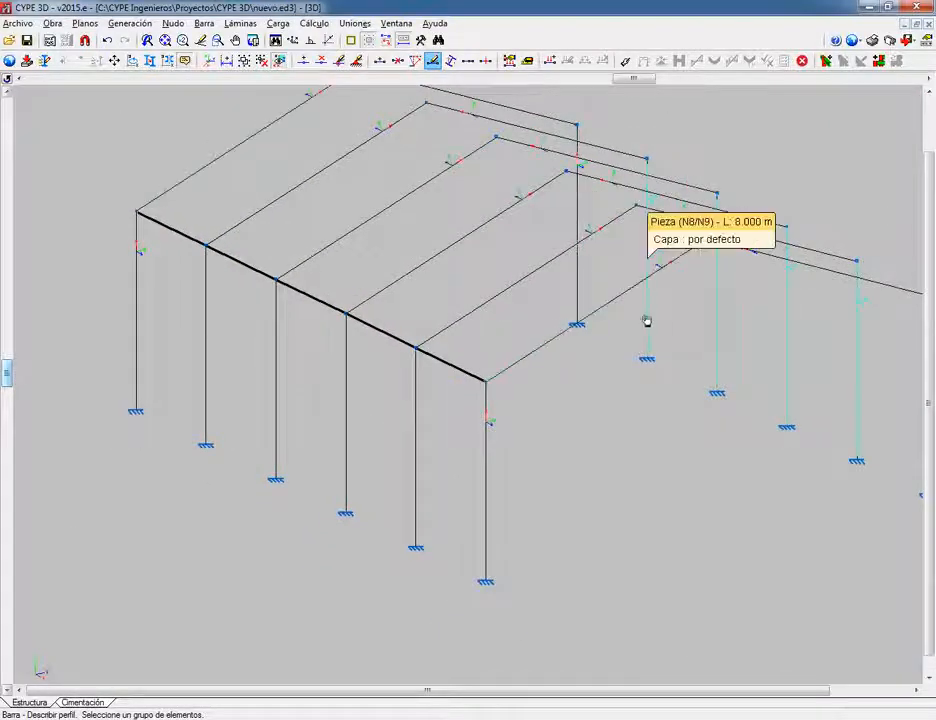
middle_drag(656, 320, 472, 322)
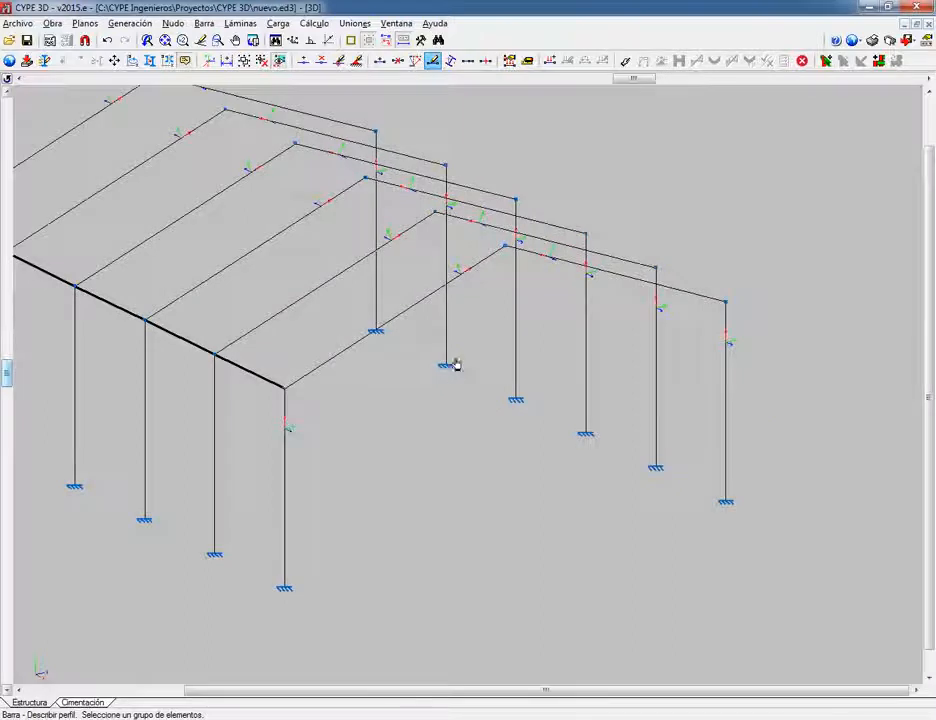
click(447, 311)
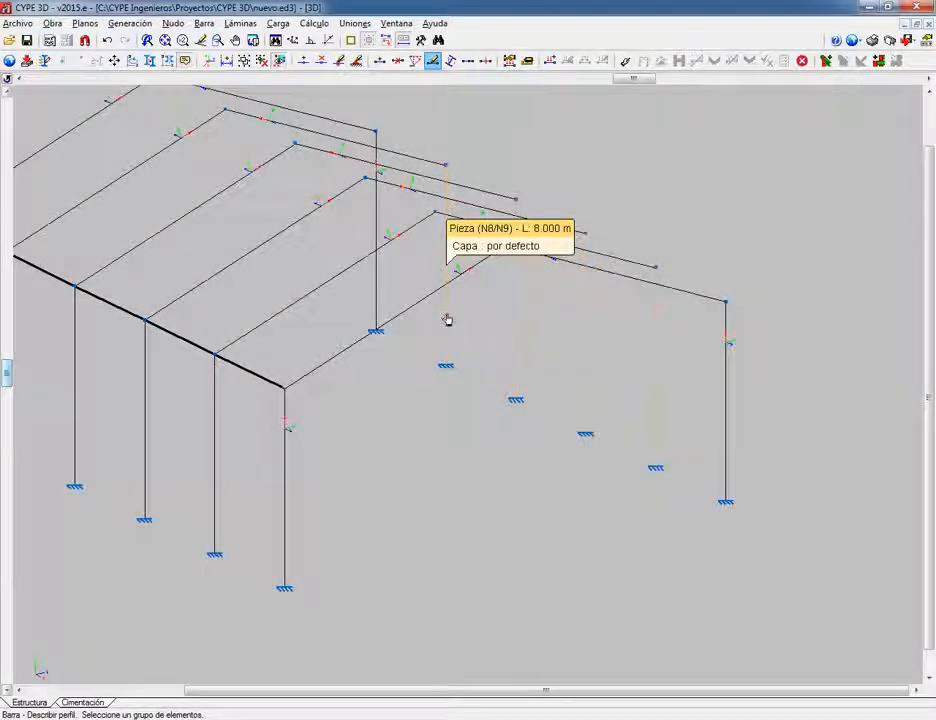
right_click(468, 309)
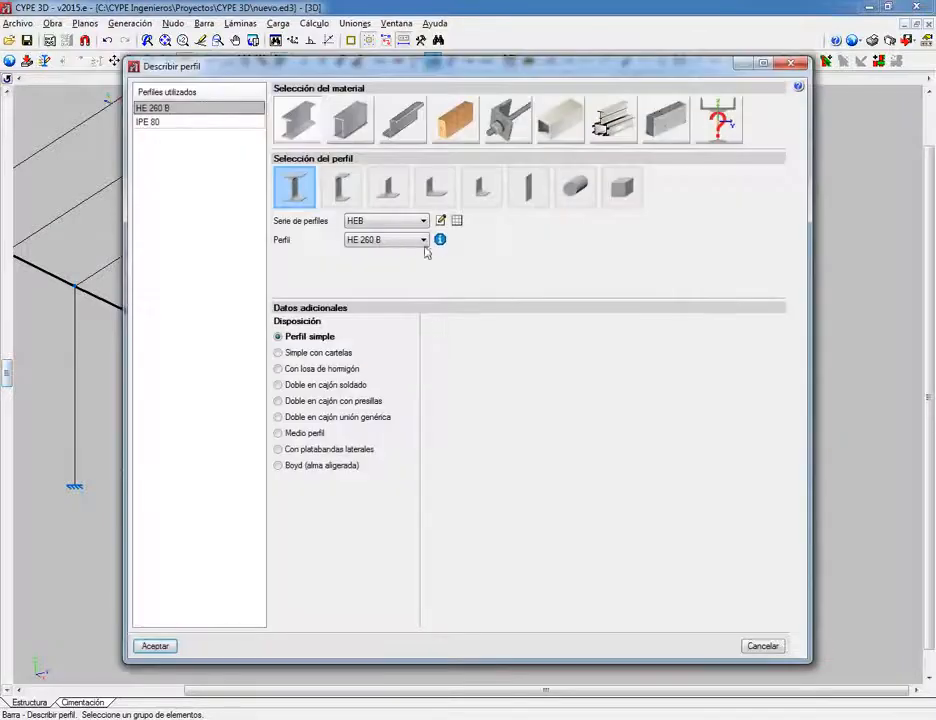
click(158, 646)
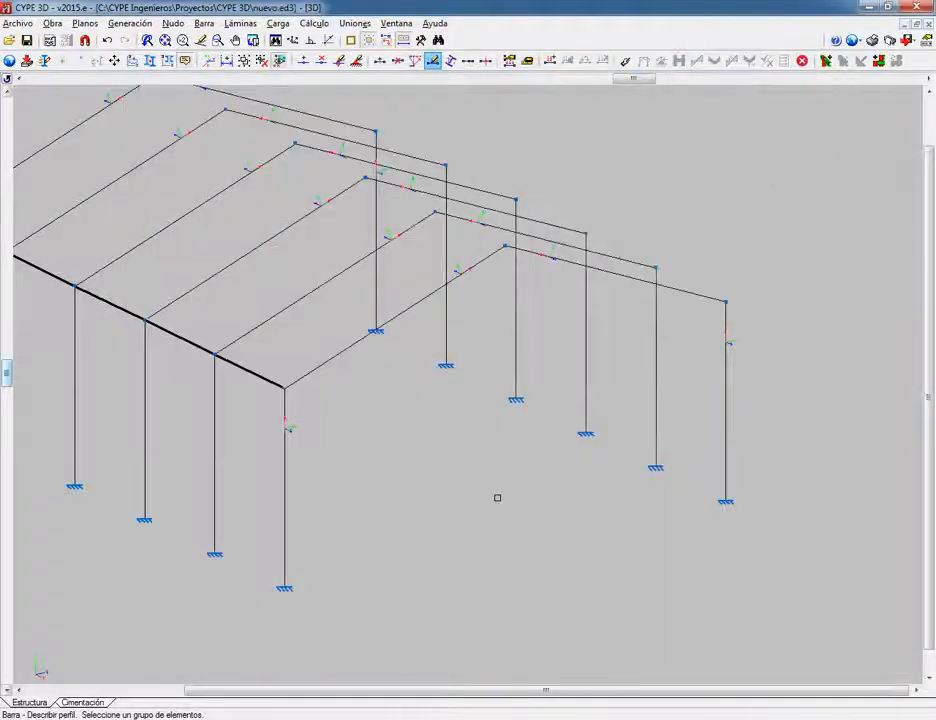
scroll(556, 318, up, 3)
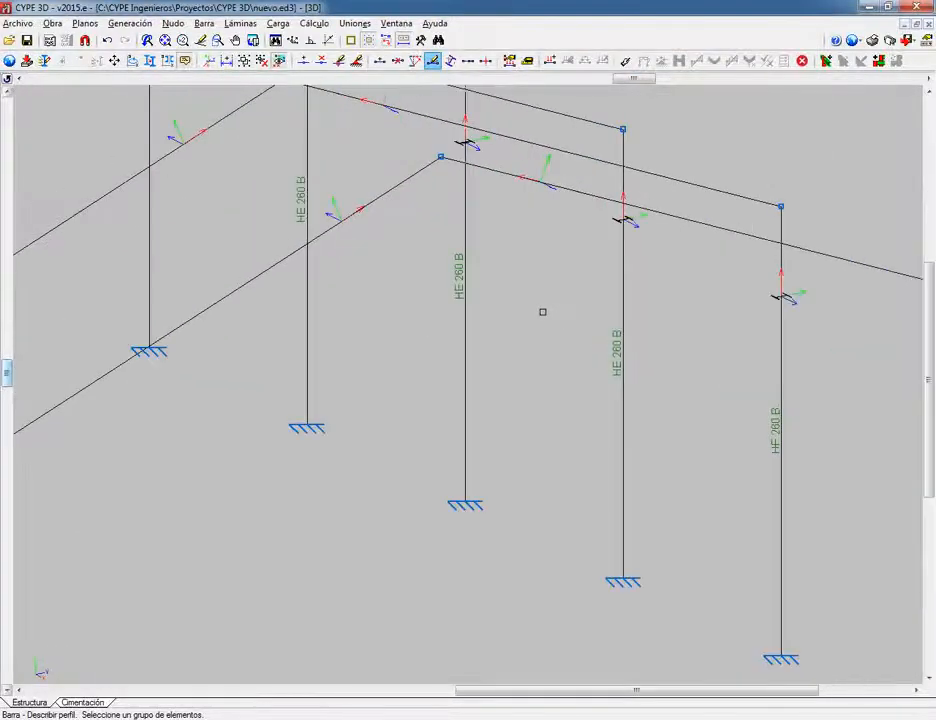
scroll(542, 312, down, 3)
scroll(533, 312, up, 3)
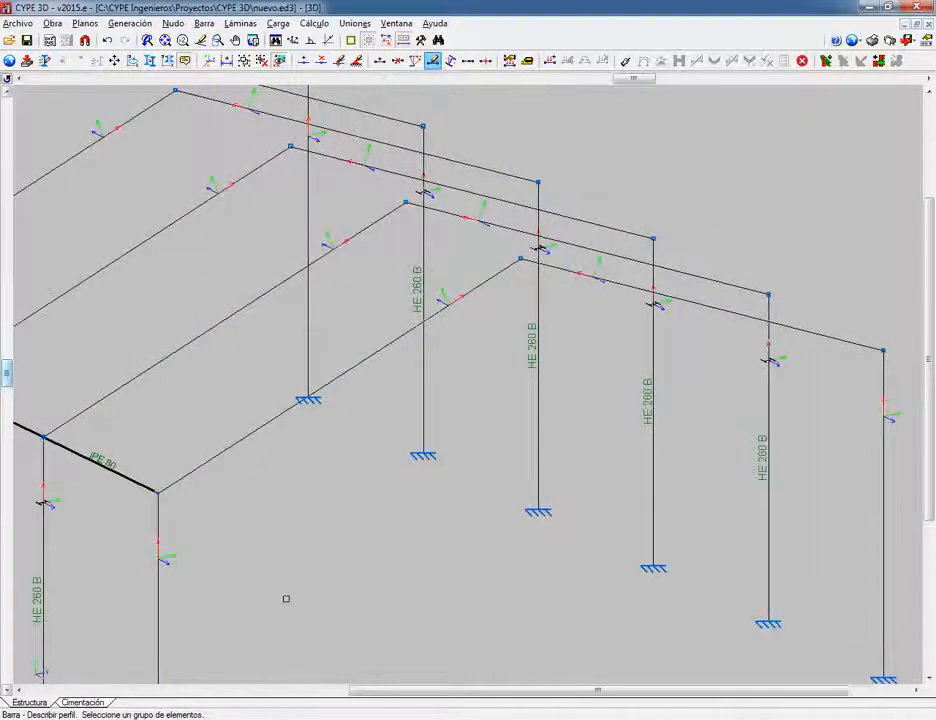
Step: Assign the HE 240 B profile from the HEB series to the corner columns of the end frames on both eaves sides
middle_drag(286, 600, 382, 393)
middle_drag(373, 479, 545, 466)
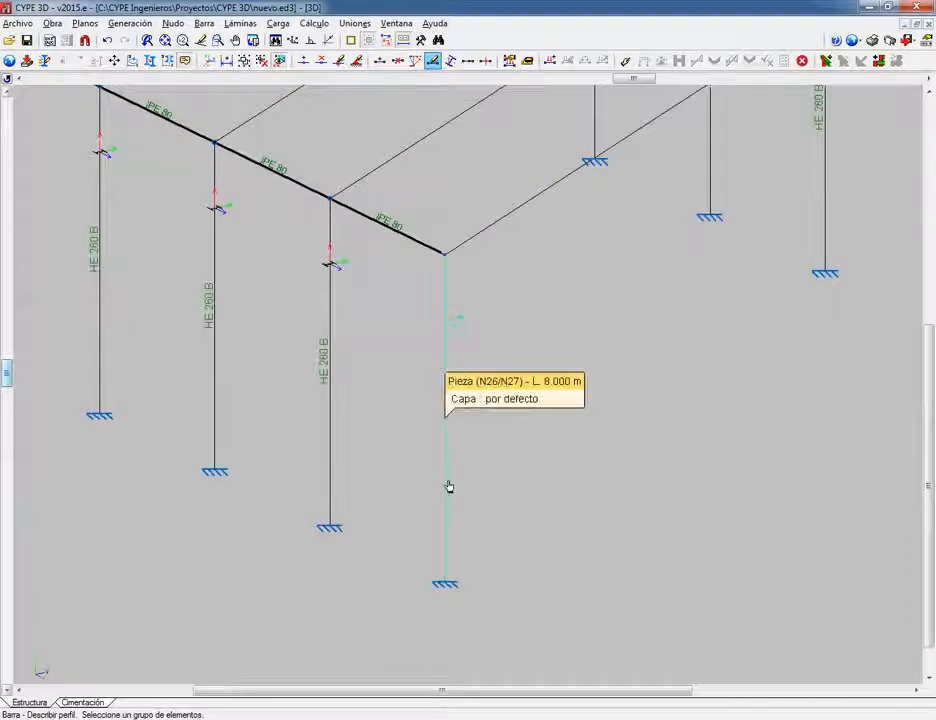
click(449, 487)
middle_drag(662, 472, 237, 489)
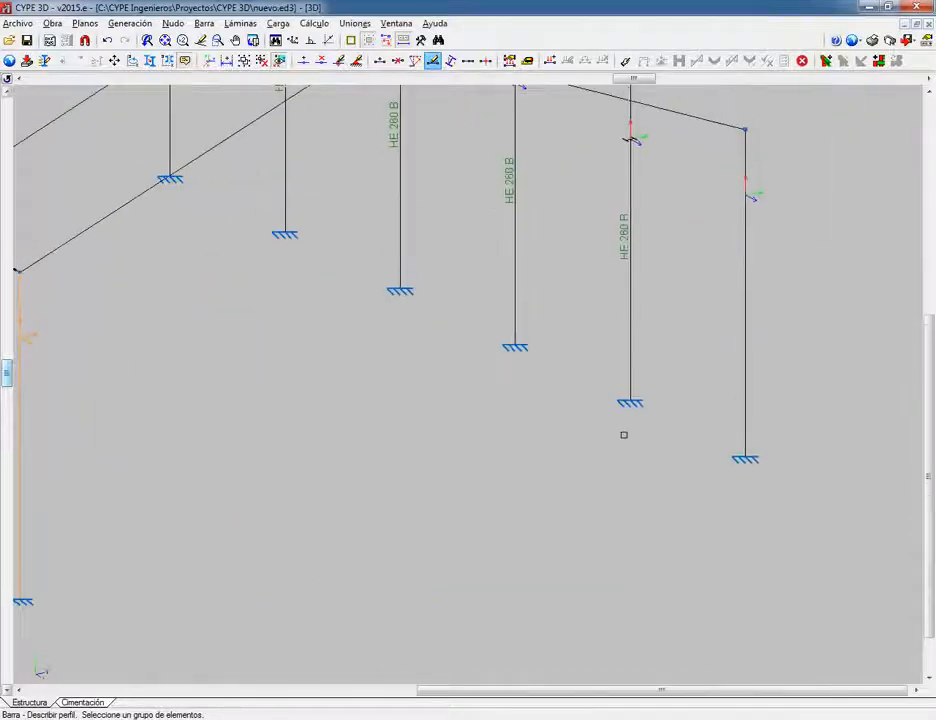
click(748, 383)
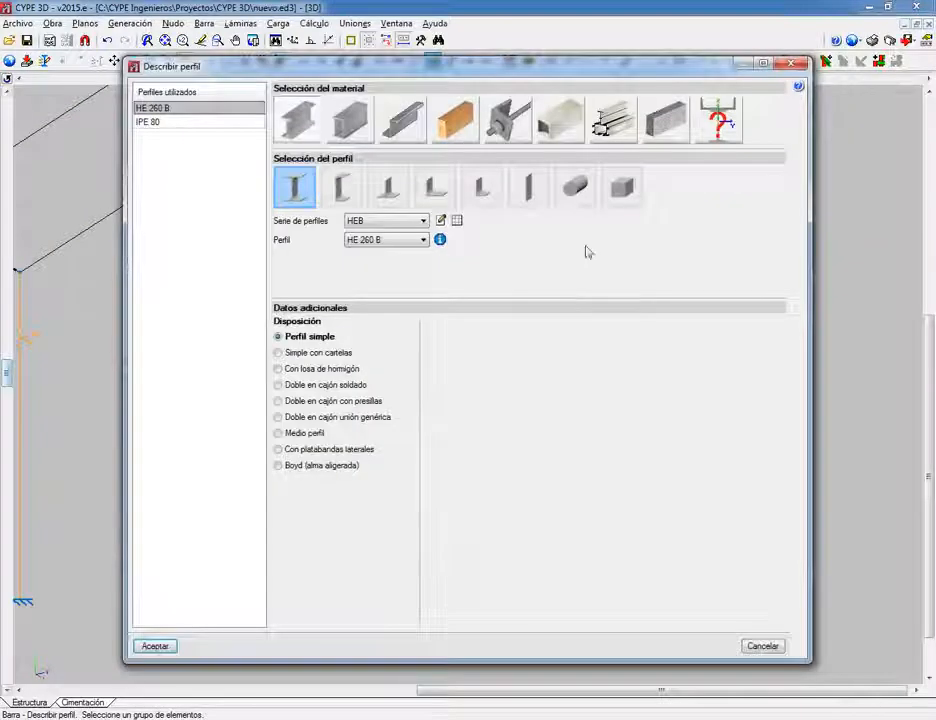
click(423, 240)
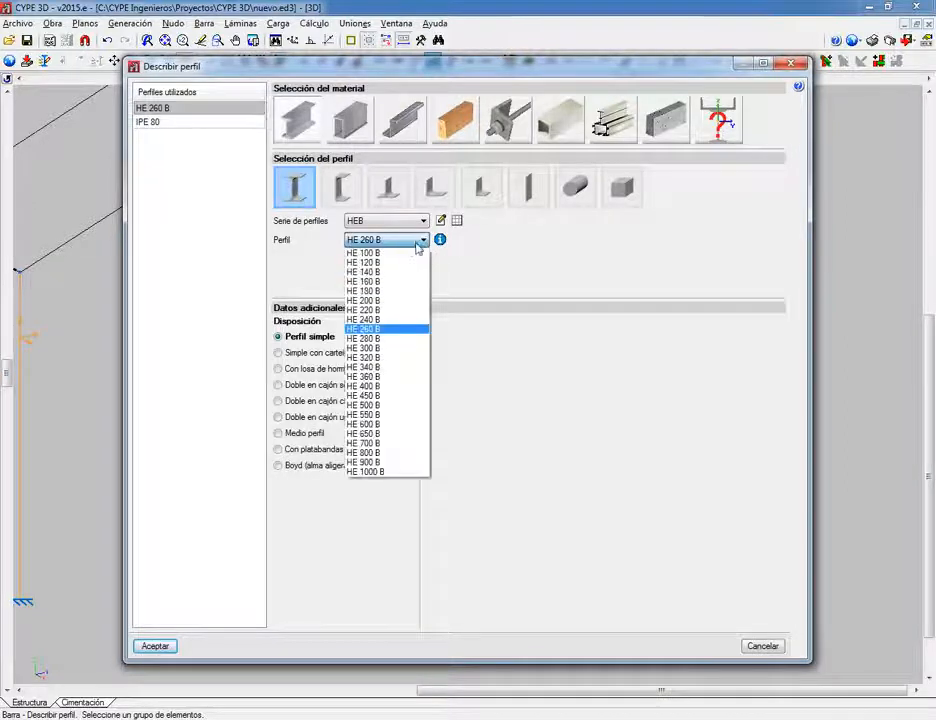
click(390, 320)
click(155, 646)
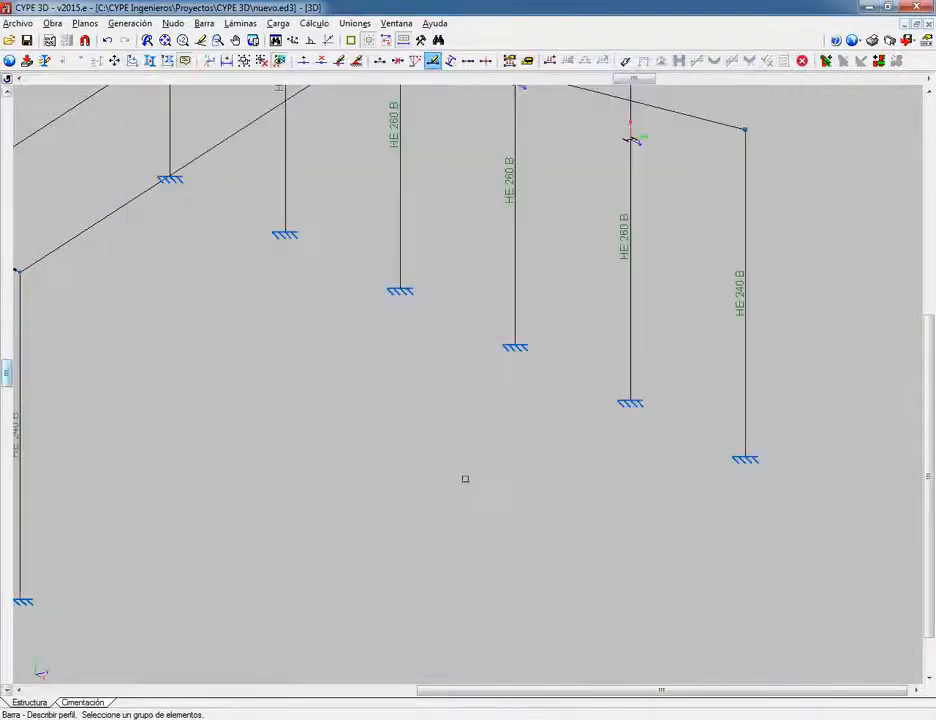
Step: Examine the profile labels and section orientation of the corner columns at the end frames
scroll(633, 520, up, 3)
middle_drag(88, 338, 706, 397)
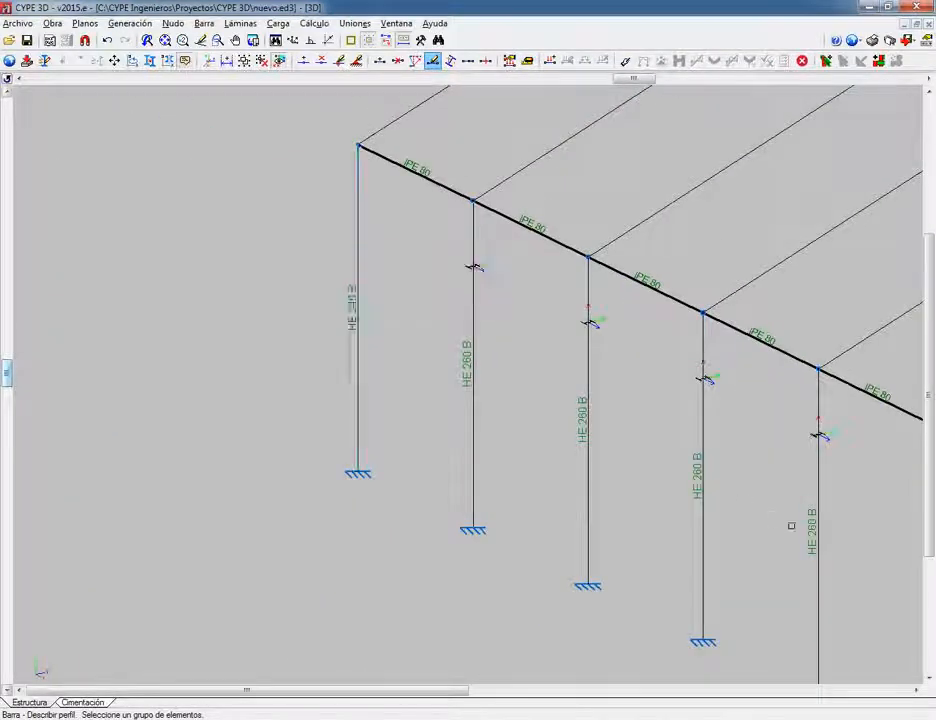
middle_drag(791, 525, 564, 497)
middle_drag(750, 513, 564, 508)
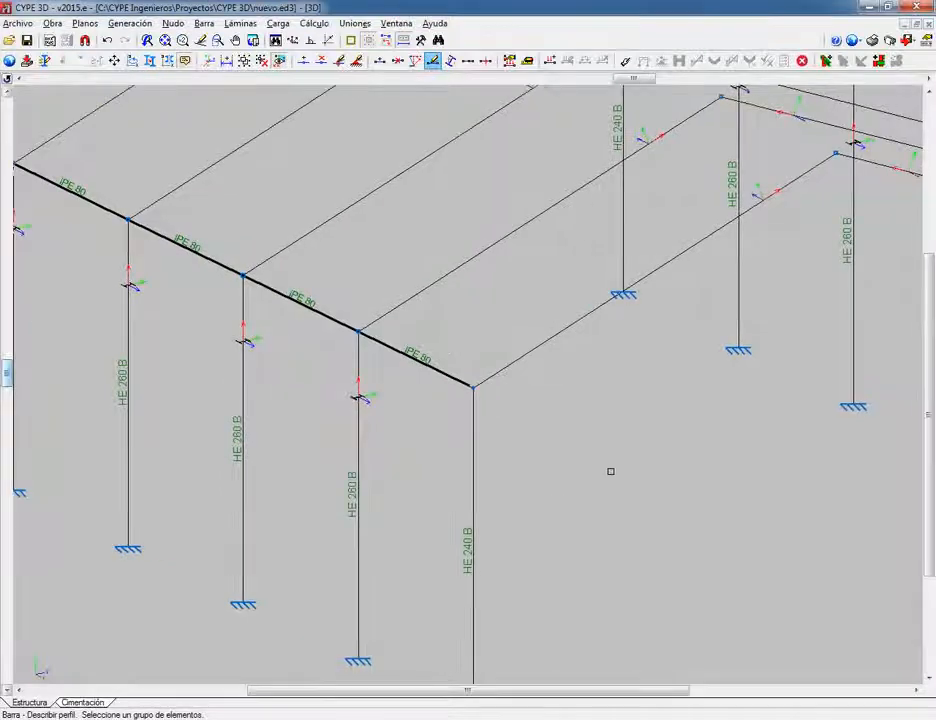
scroll(610, 471, down, 5)
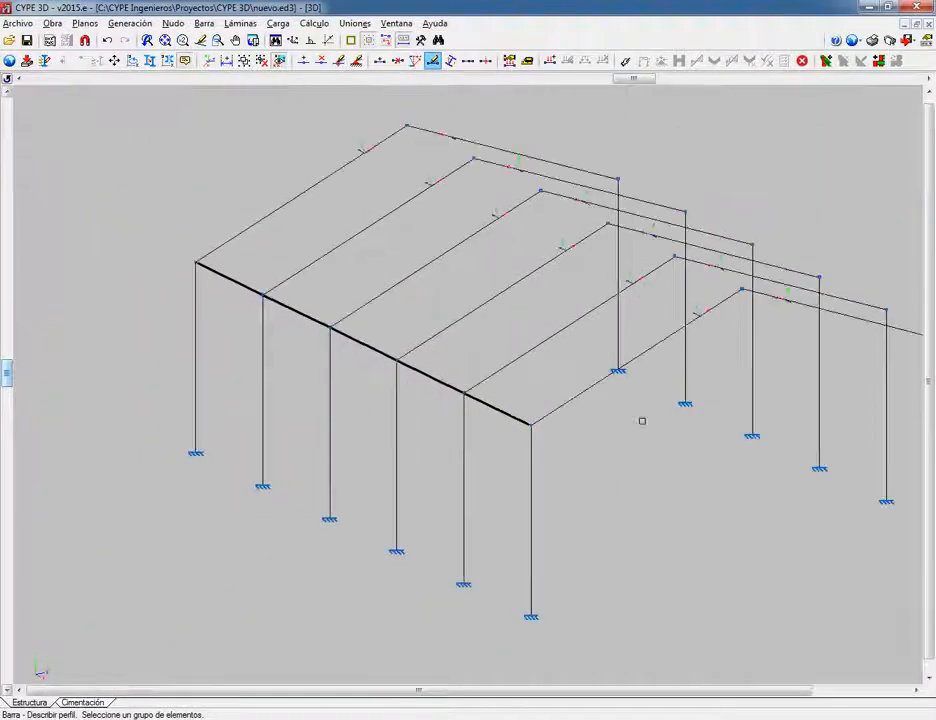
scroll(548, 474, up, 5)
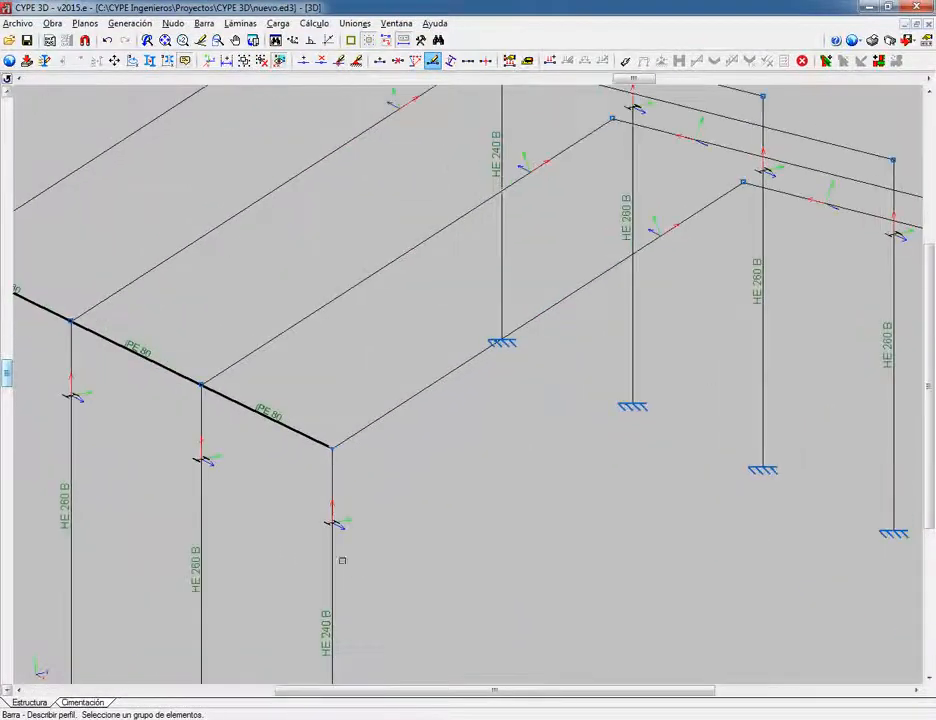
scroll(342, 561, up, 3)
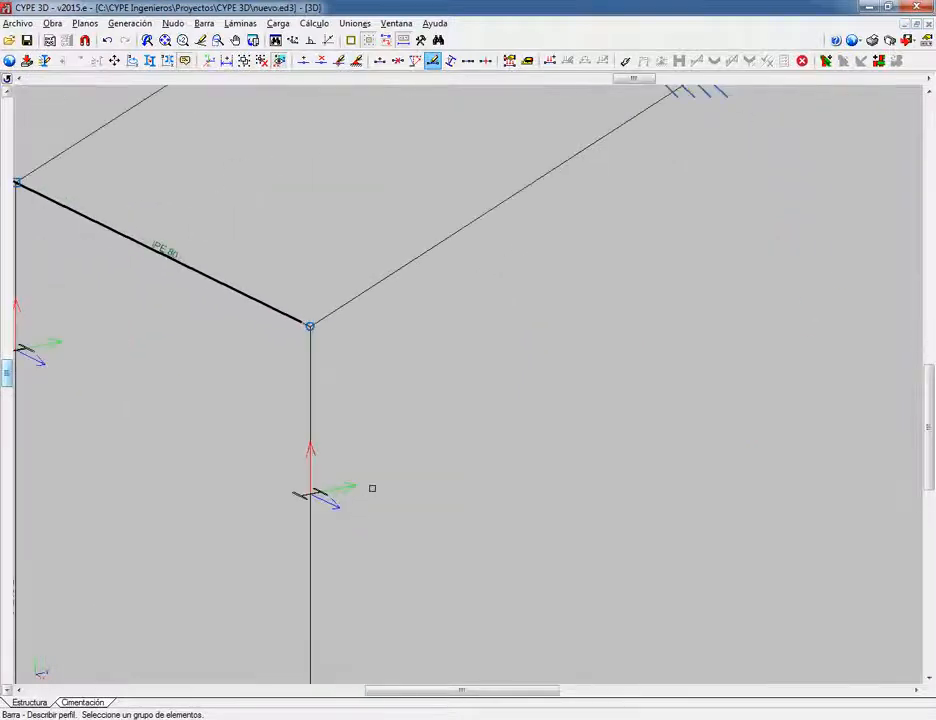
middle_drag(328, 526, 343, 271)
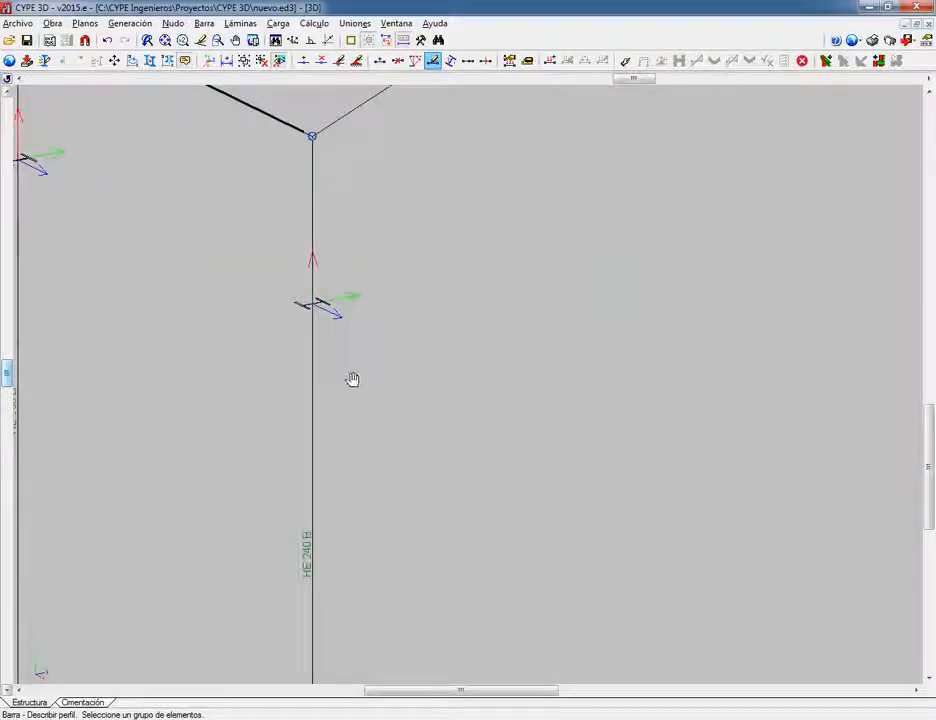
middle_drag(352, 379, 330, 382)
Step: Check the section orientation of the interior columns on the opposite eaves side against their local axes
scroll(347, 340, down, 4)
scroll(346, 344, down, 2)
middle_drag(767, 355, 563, 469)
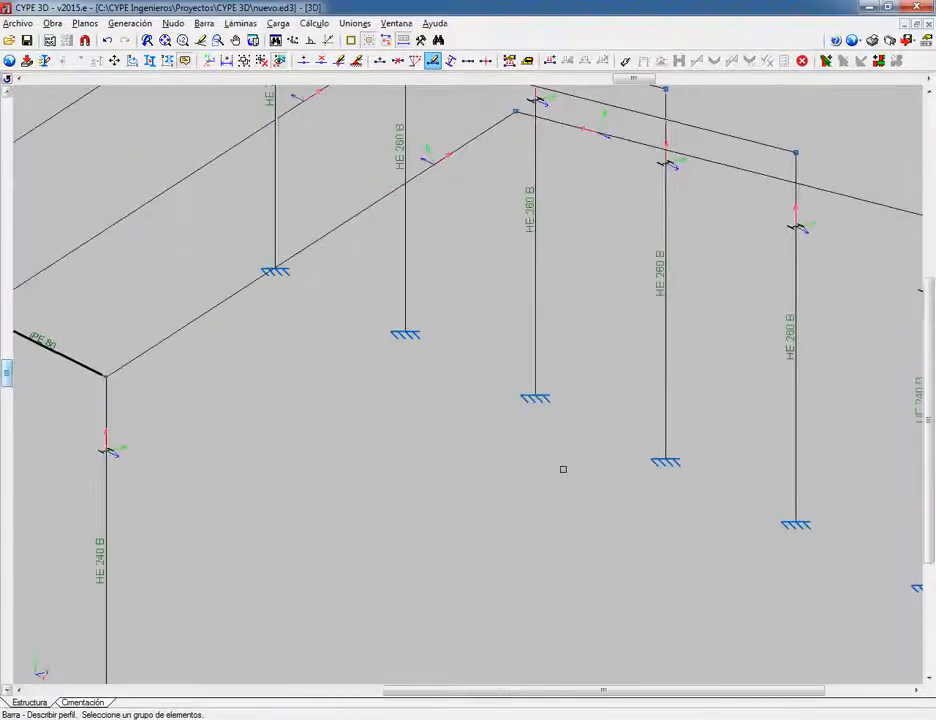
middle_drag(825, 338, 691, 522)
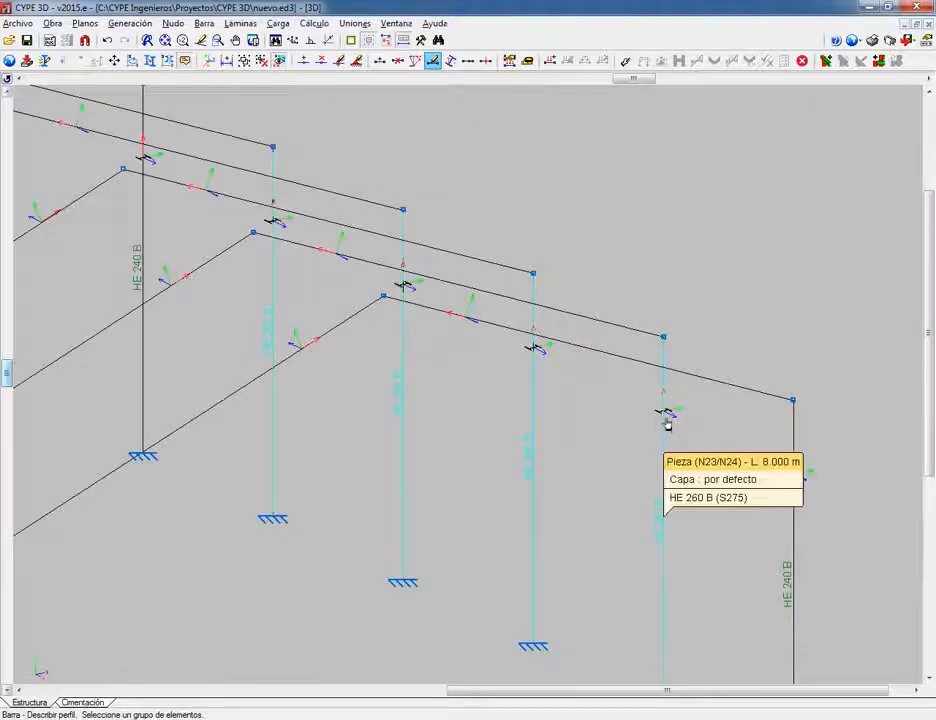
scroll(666, 421, up, 5)
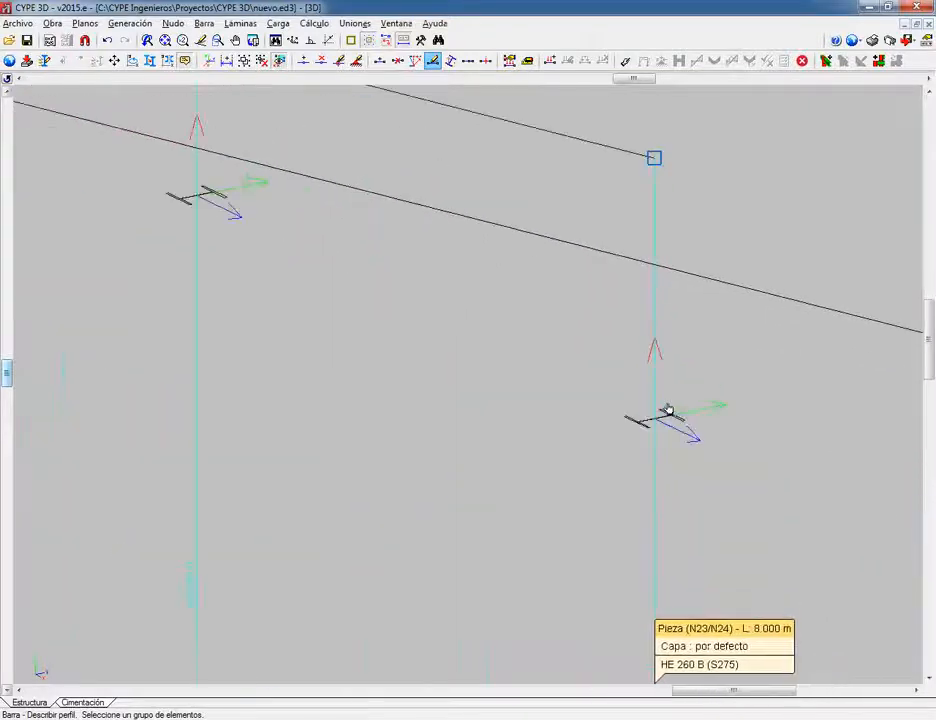
scroll(668, 411, down, 5)
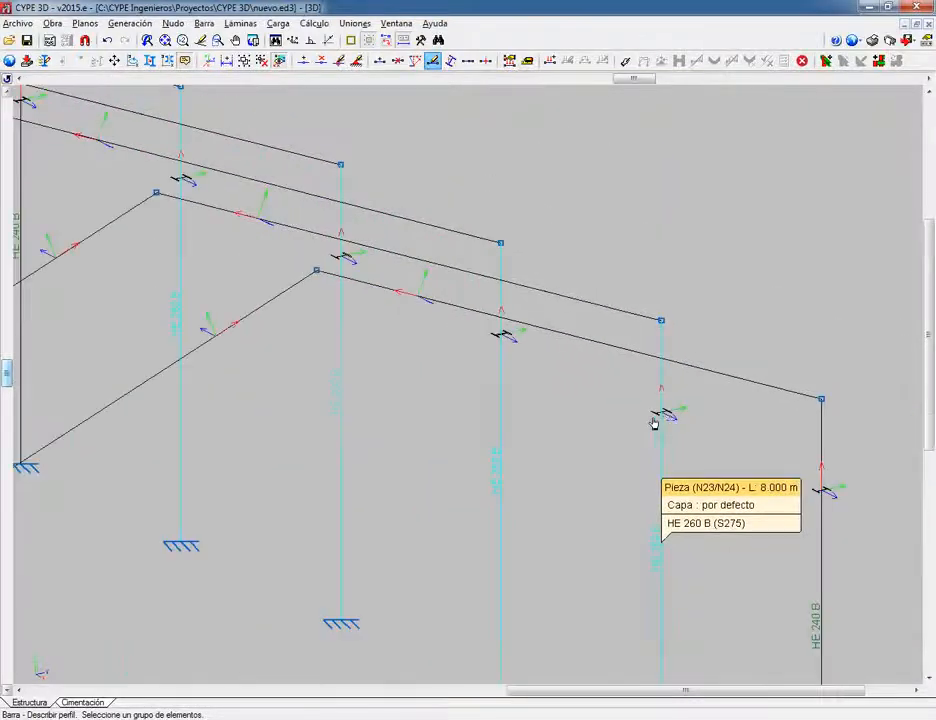
scroll(617, 437, down, 5)
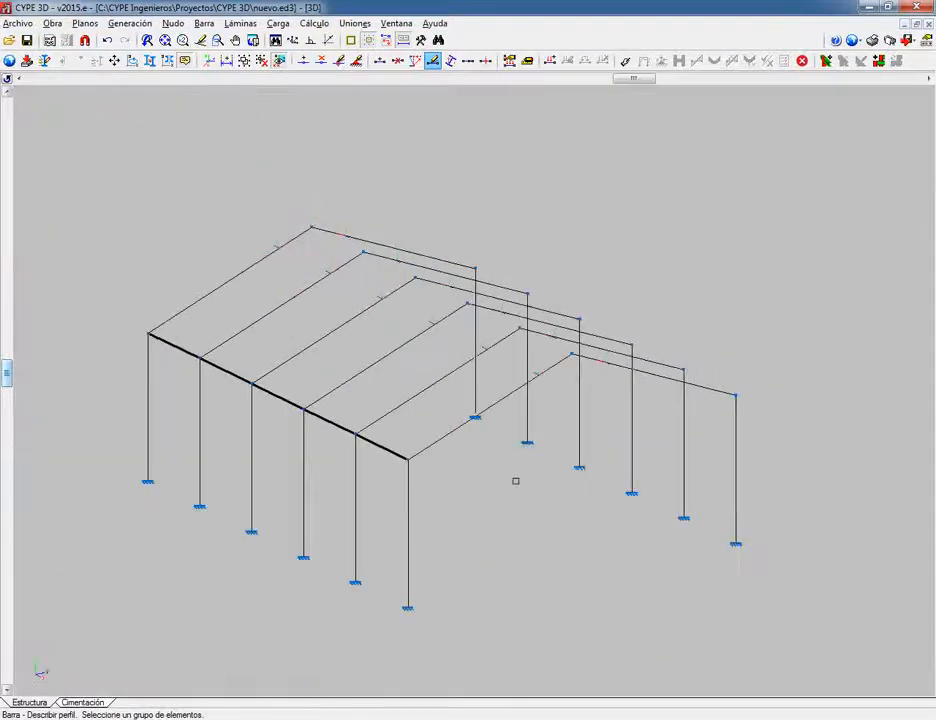
Step: Select the rafters of the four interior frames on both roof slopes and choose IPE 240 from the IPE series for them
middle_drag(516, 481, 499, 514)
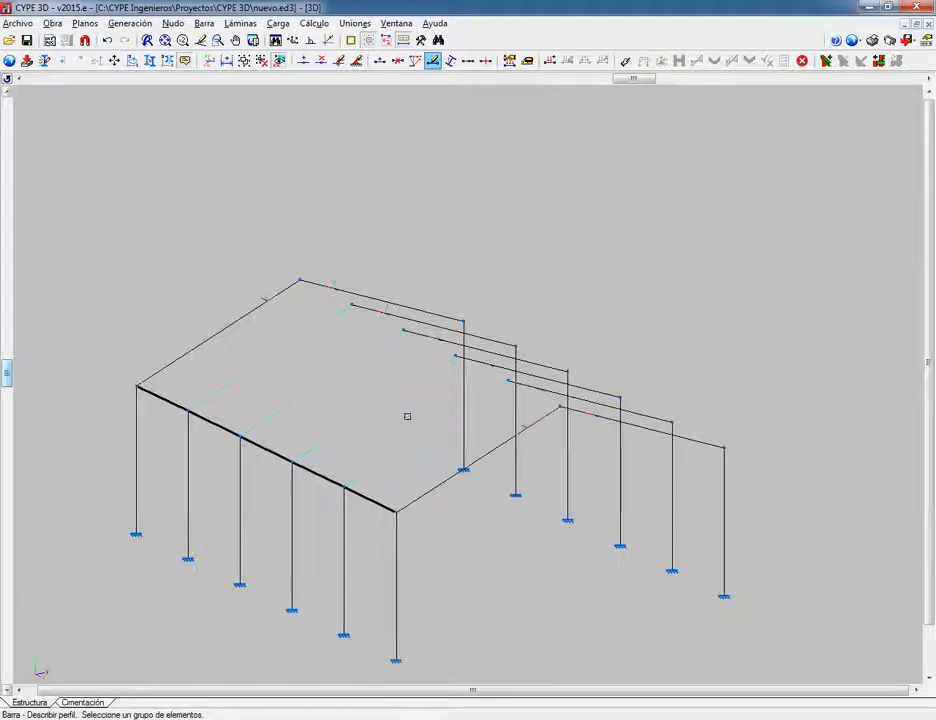
click(560, 397)
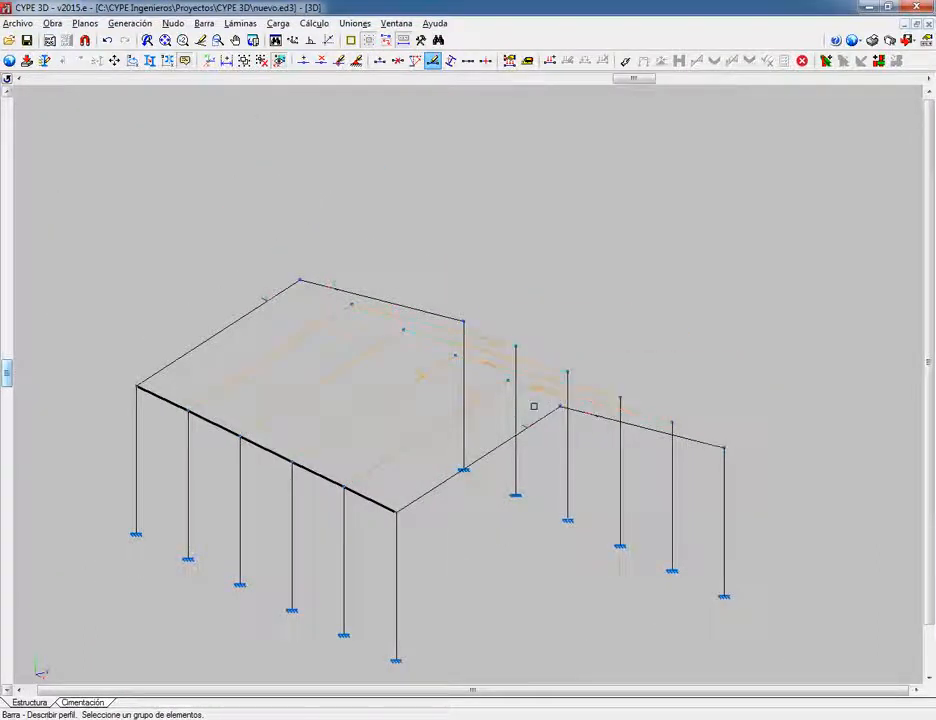
right_click(475, 371)
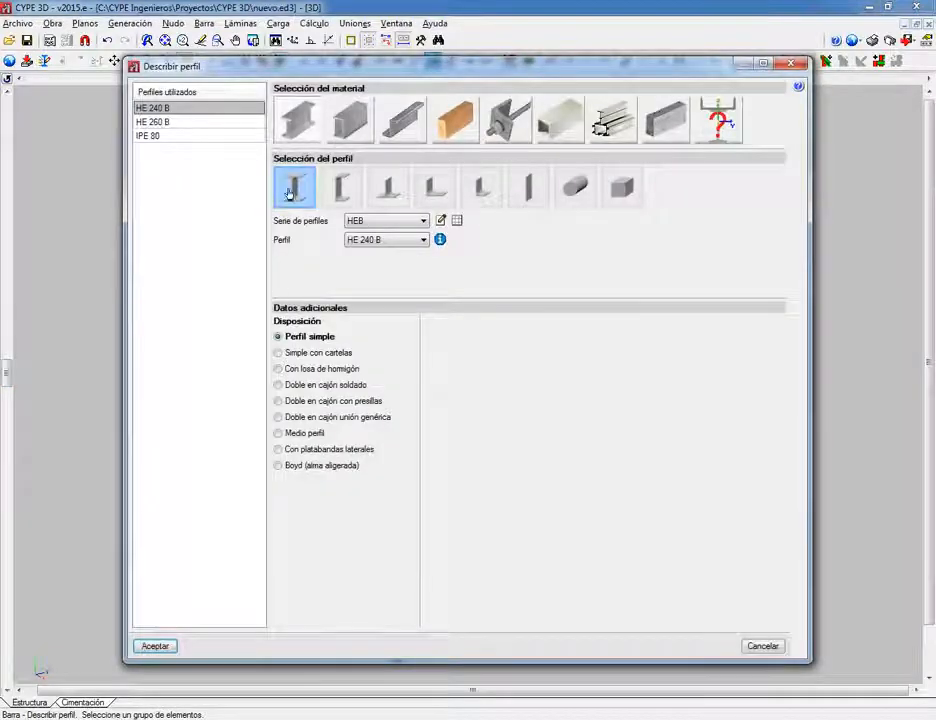
click(421, 222)
click(392, 234)
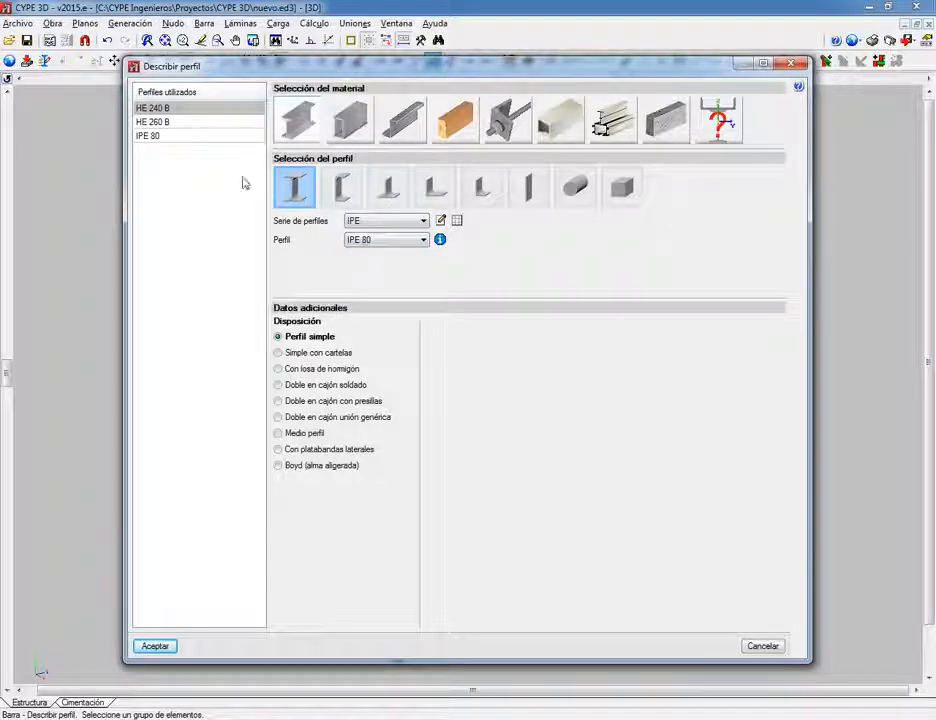
drag(434, 75, 444, 421)
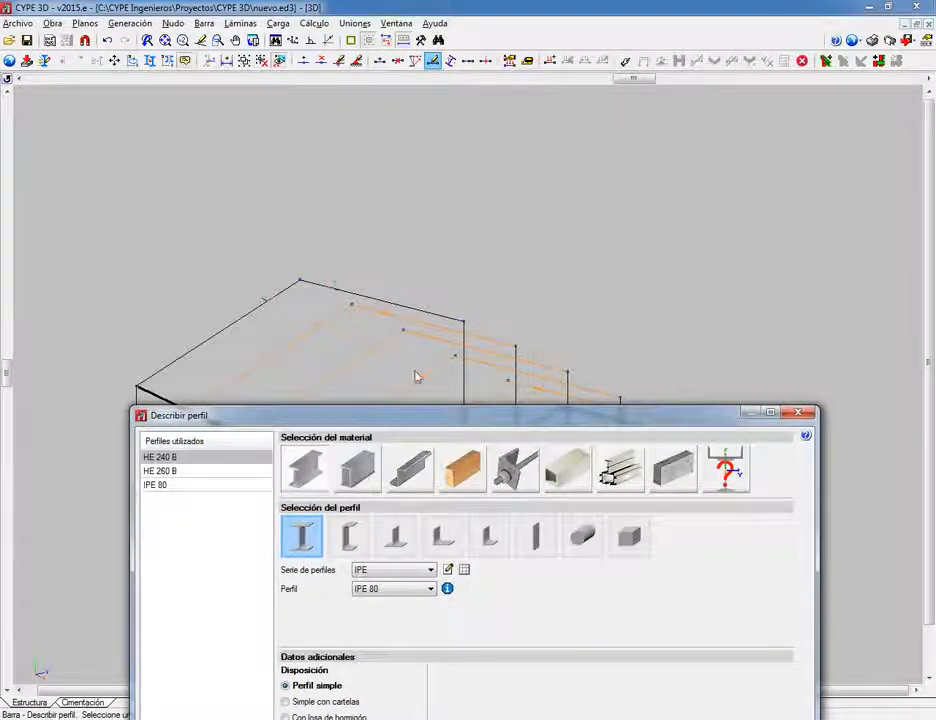
drag(426, 425, 416, 117)
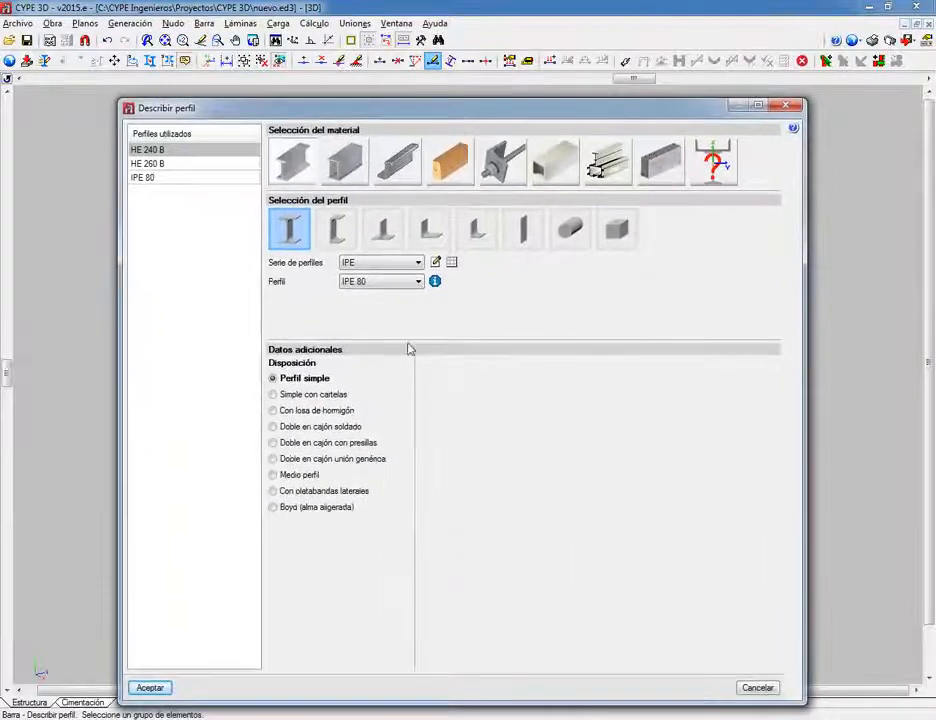
click(418, 282)
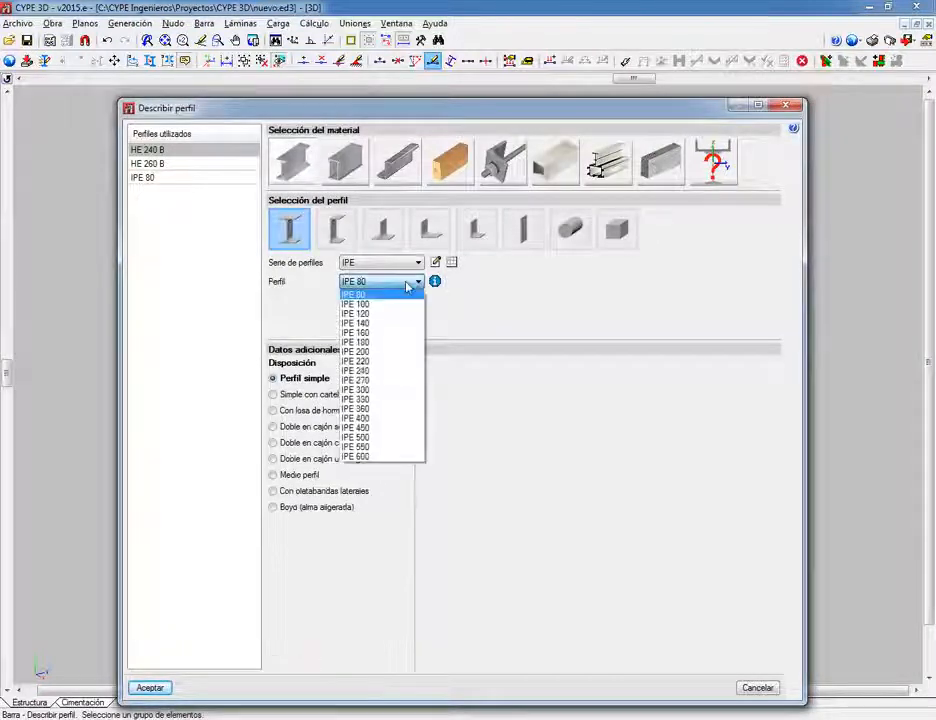
click(395, 378)
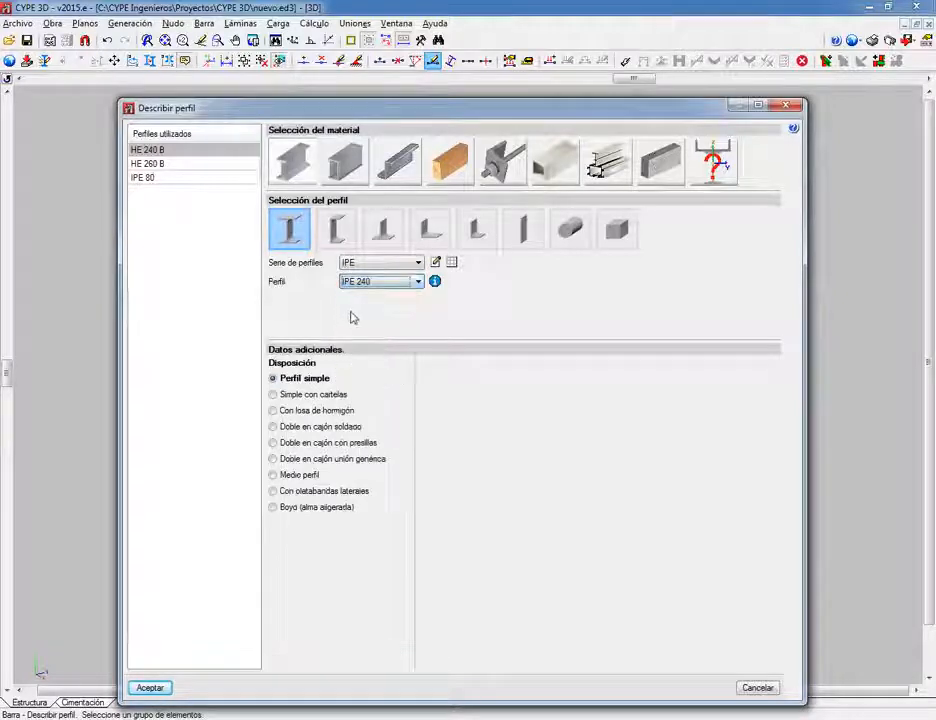
Step: Give the interior rafters the Simple con cartelas arrangement with lower initial and lower final haunches of 1.25 m each
click(320, 395)
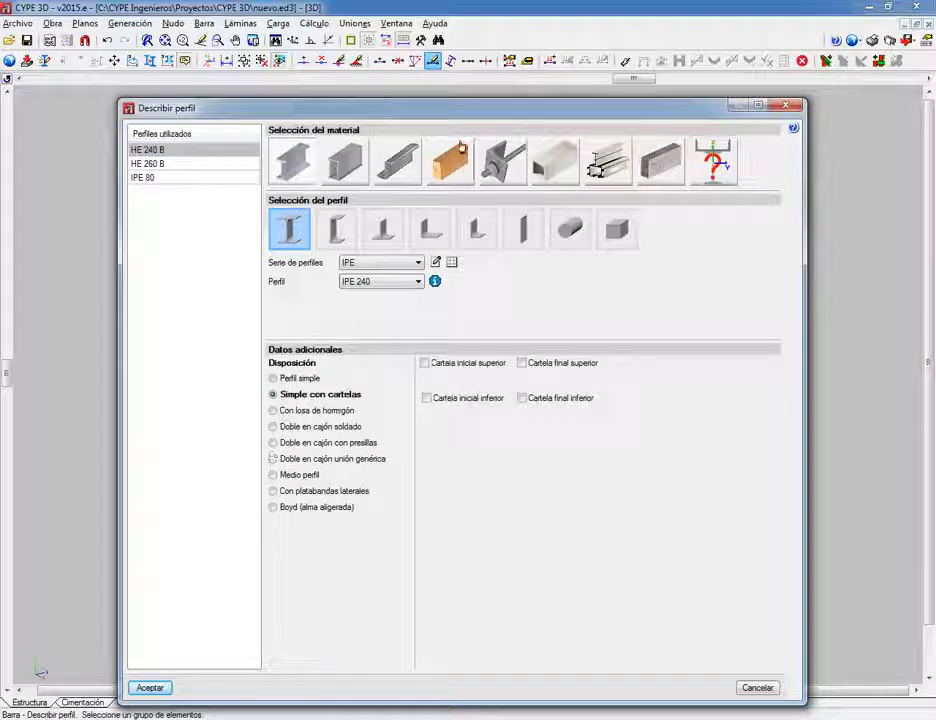
drag(497, 115, 489, 84)
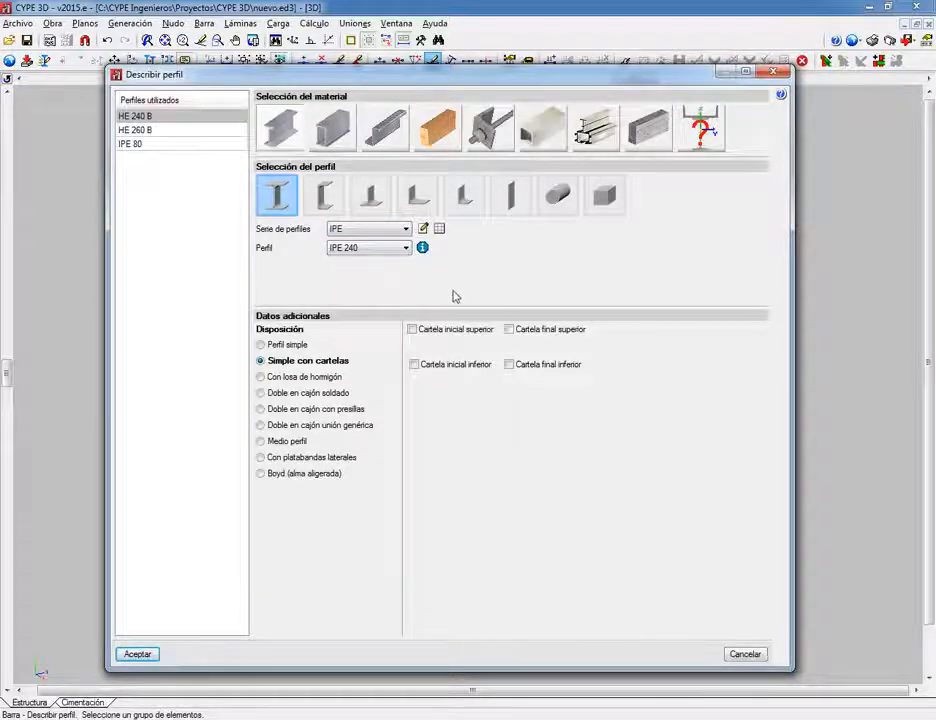
click(428, 366)
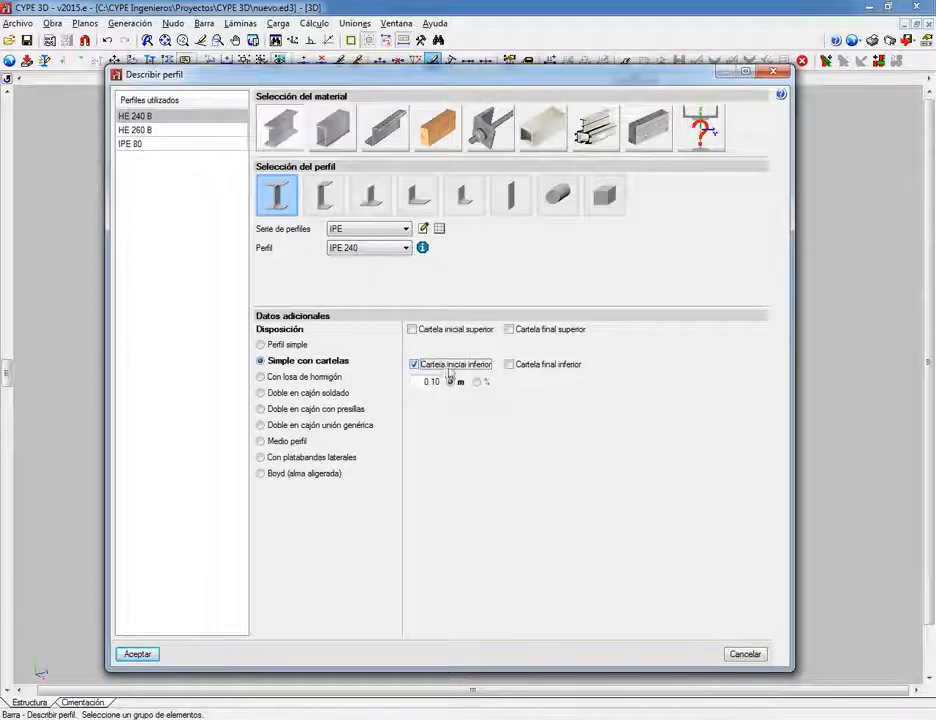
click(545, 364)
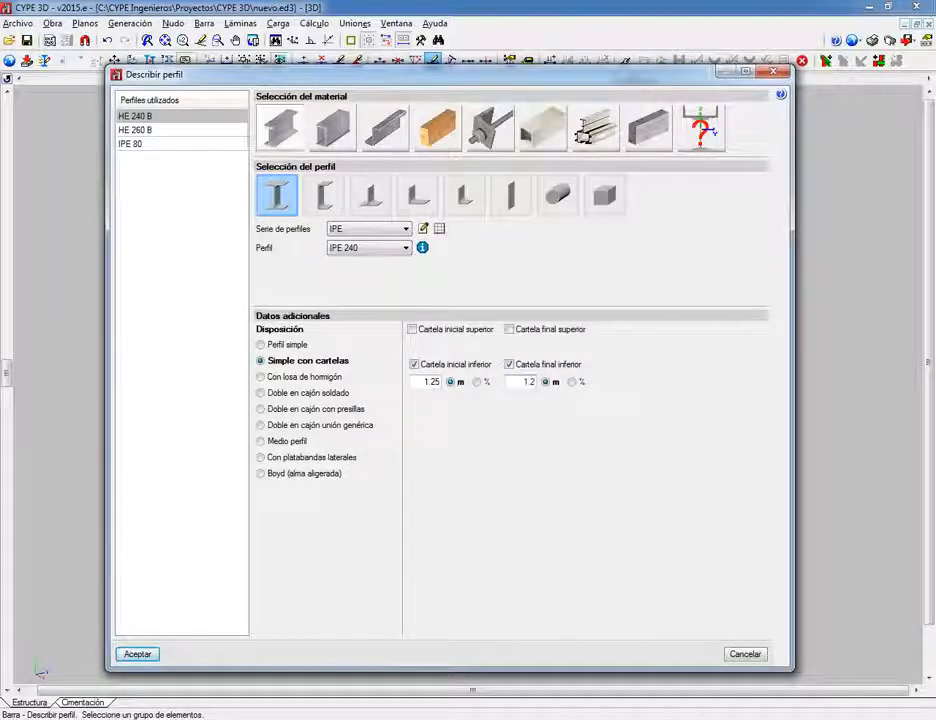
text(5)
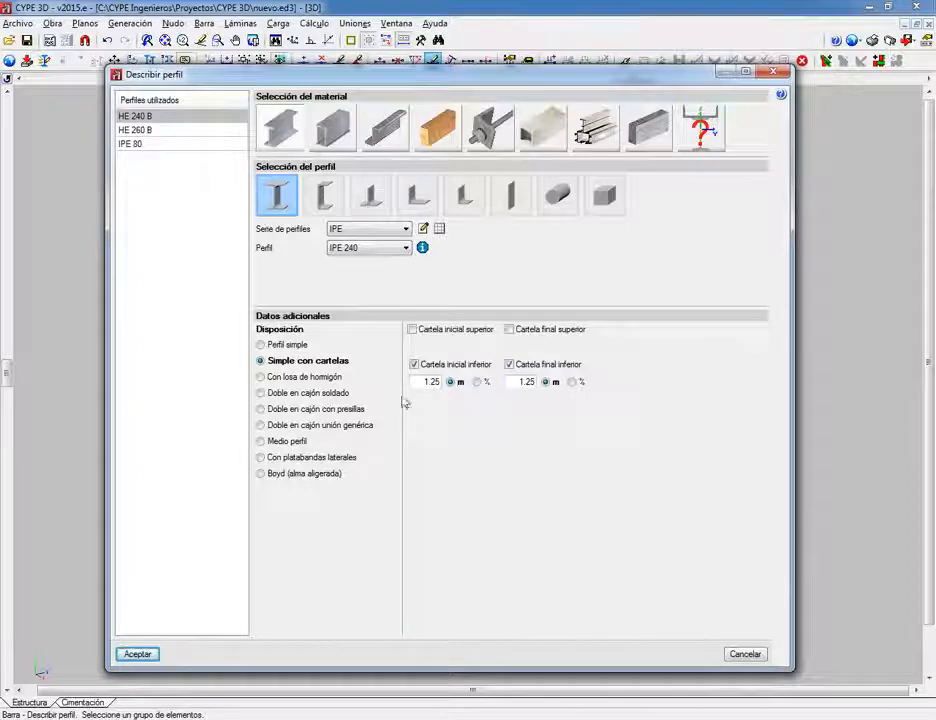
click(155, 656)
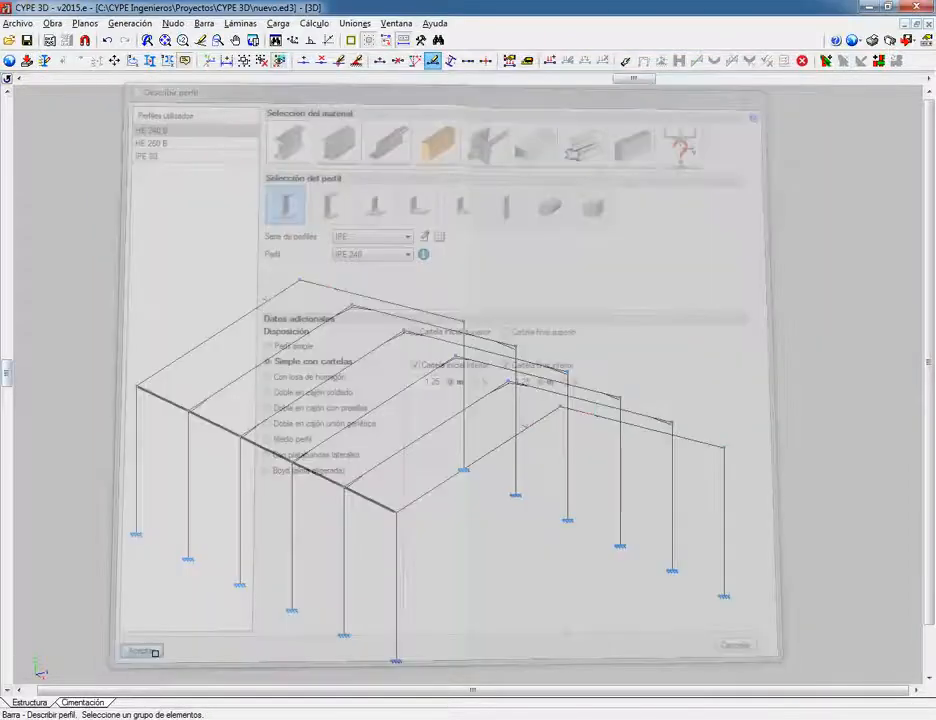
Step: Review the haunches and profile orientation of the interior rafters at the eaves and the ridge on both slopes
scroll(220, 435, up, 5)
scroll(135, 395, up, 3)
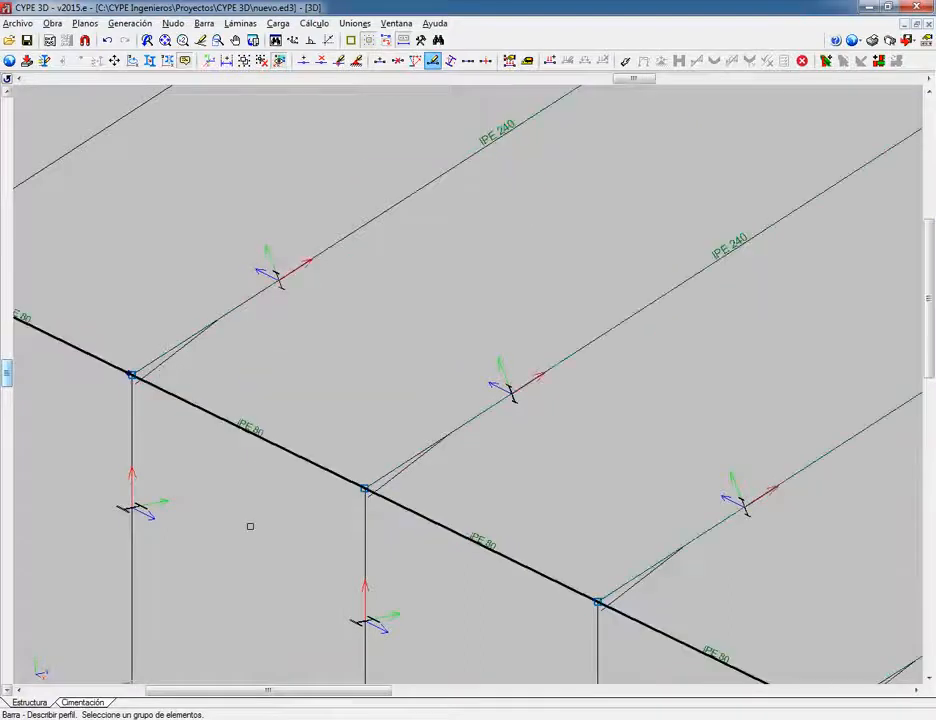
middle_drag(616, 178, 480, 646)
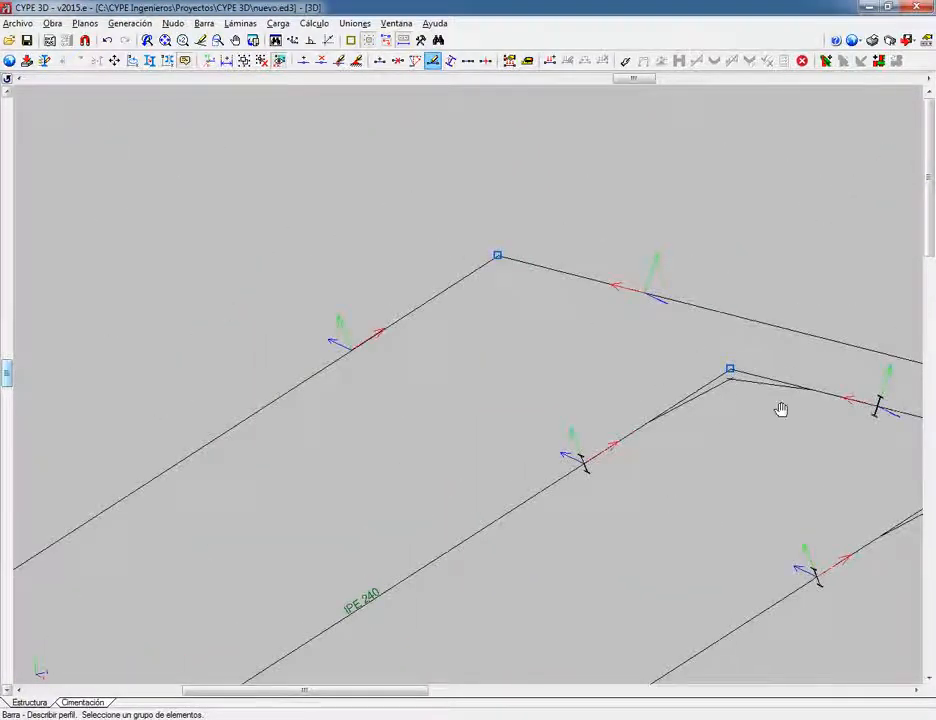
middle_drag(781, 409, 282, 434)
middle_drag(689, 520, 348, 417)
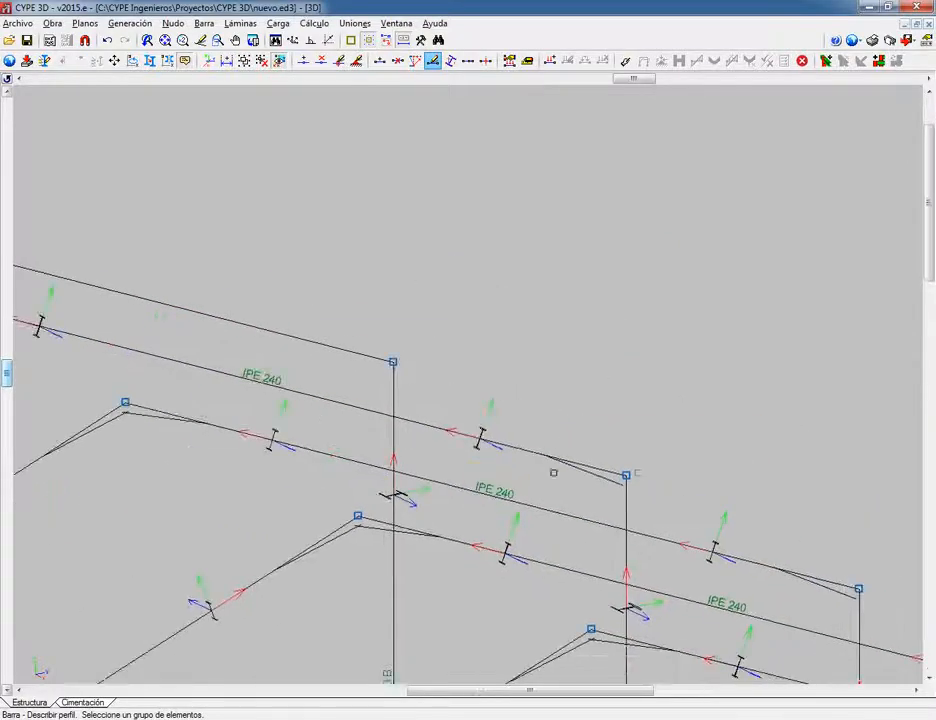
scroll(644, 489, down, 6)
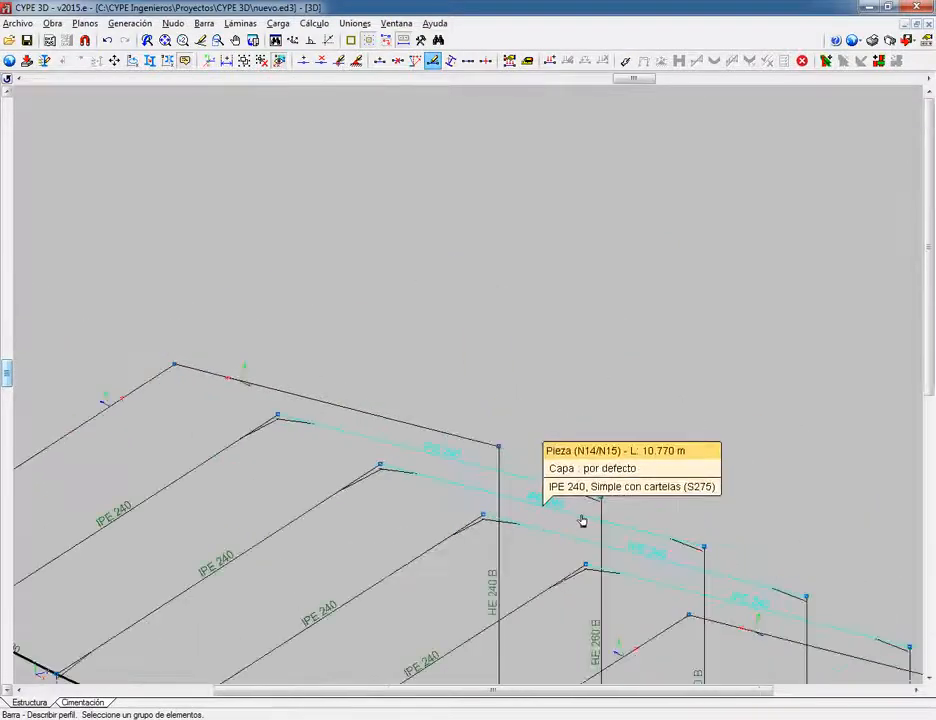
scroll(456, 561, down, 1)
middle_drag(405, 556, 416, 416)
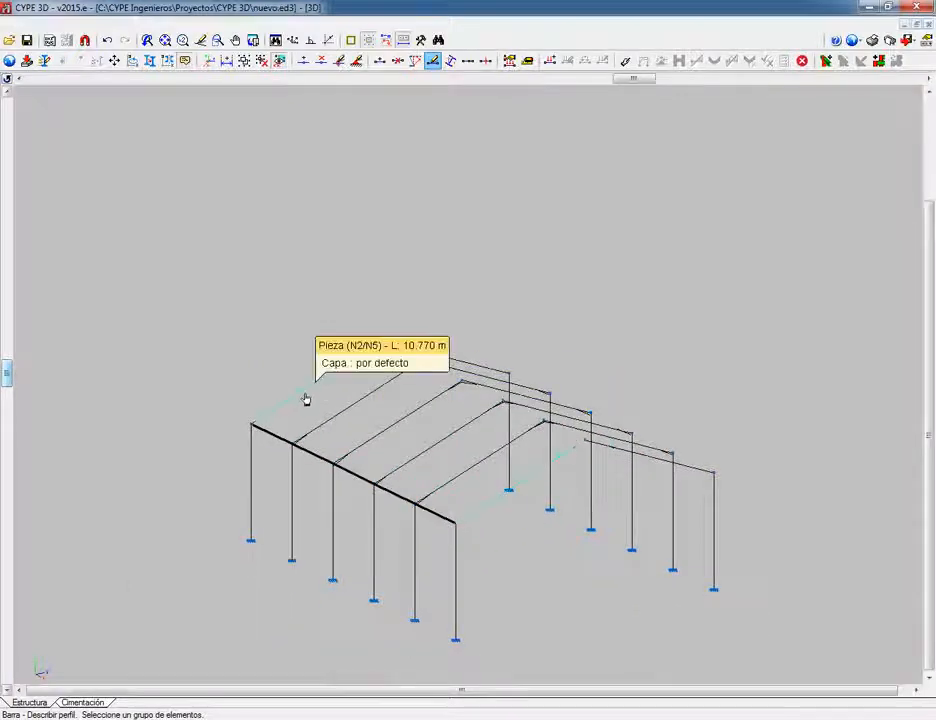
Step: Give the rafters of the end frames the IPE 240 Simple con cartelas profile with lower initial and lower final haunches disabled
click(306, 396)
right_click(390, 424)
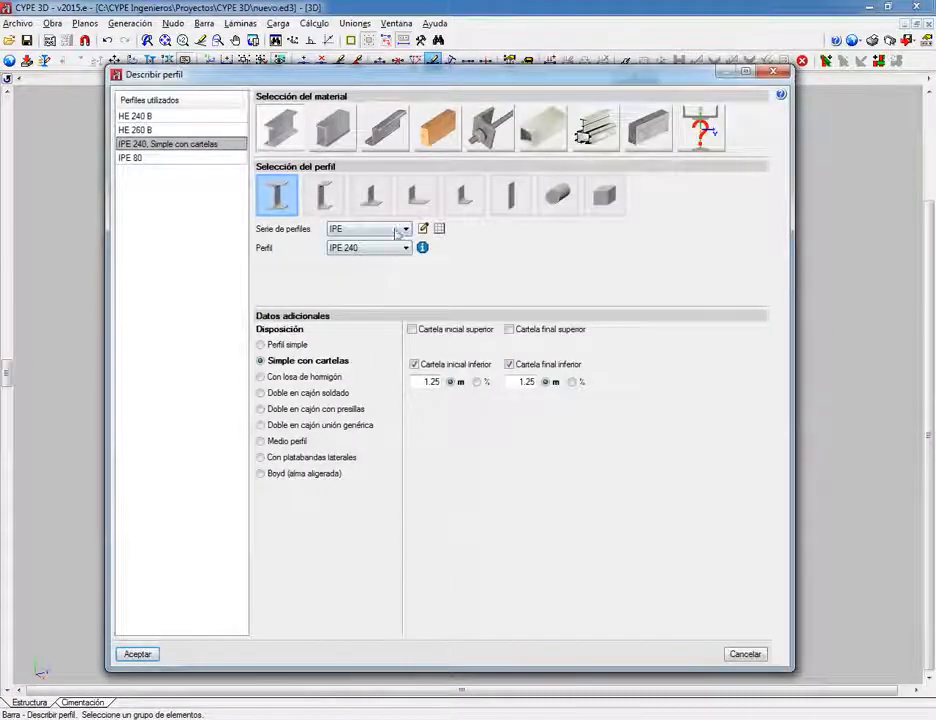
click(440, 364)
click(524, 364)
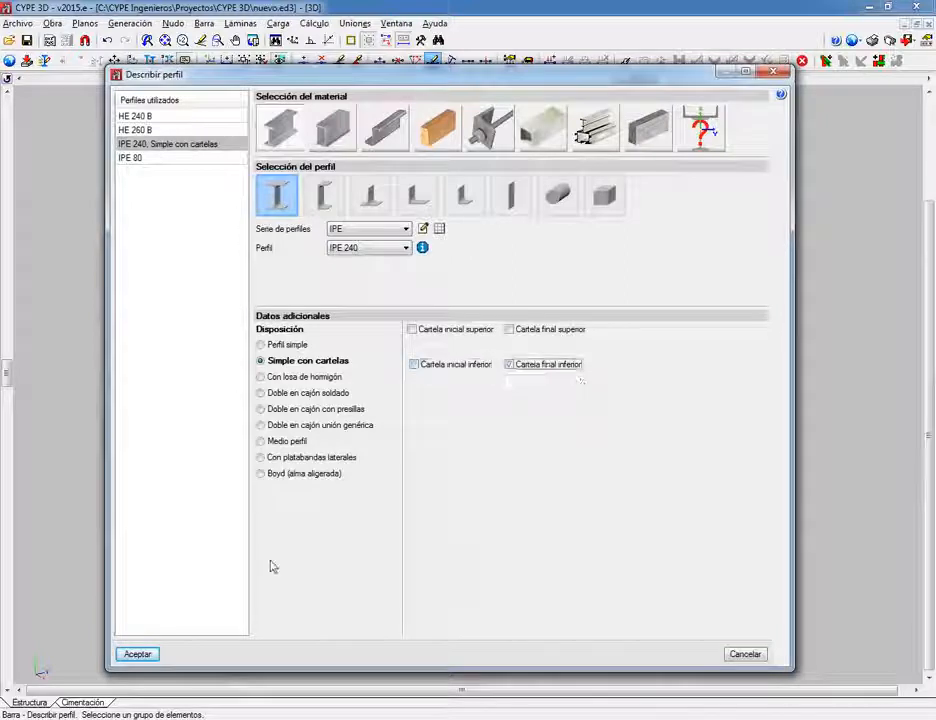
click(137, 655)
scroll(531, 535, down, 1)
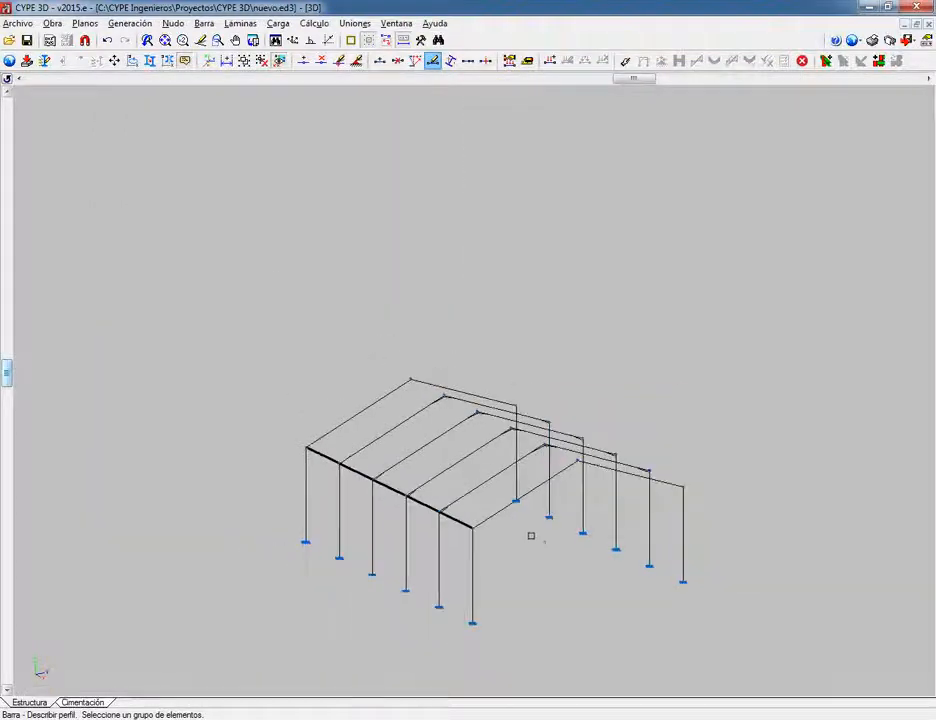
scroll(526, 535, up, 2)
middle_drag(526, 526, 482, 446)
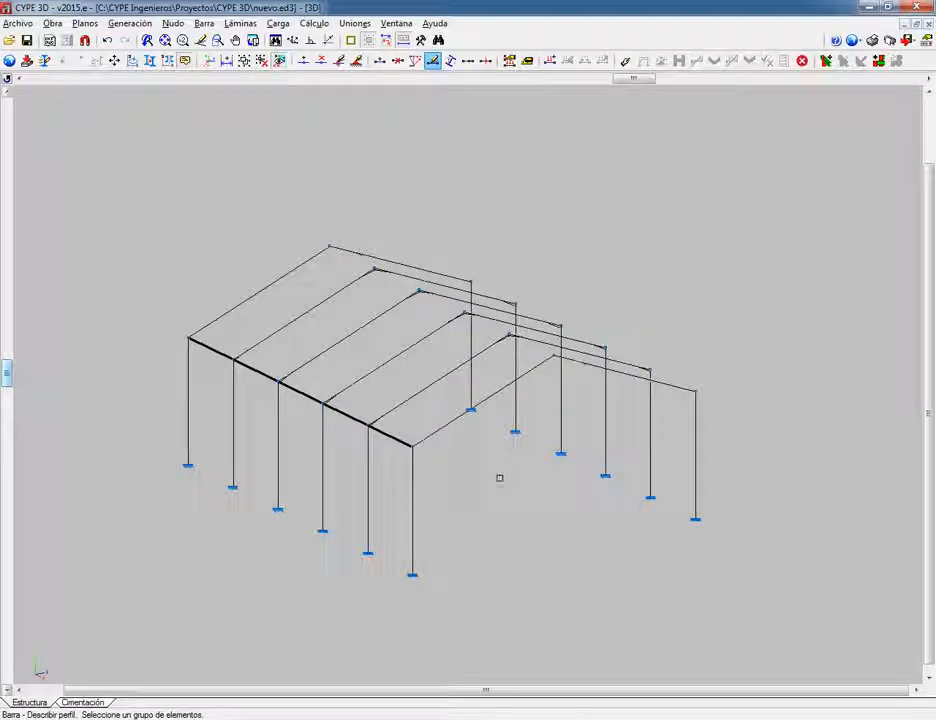
scroll(496, 474, down, 1)
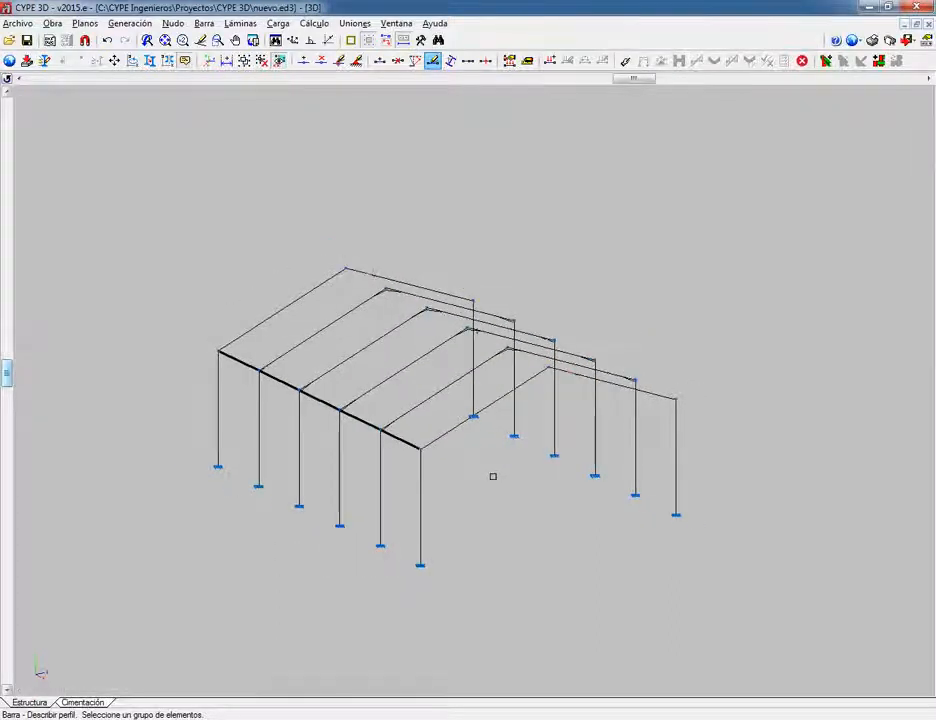
Step: Create a 2D view orthogonal to an axis in the plane of the front end frame and title it p1
click(402, 26)
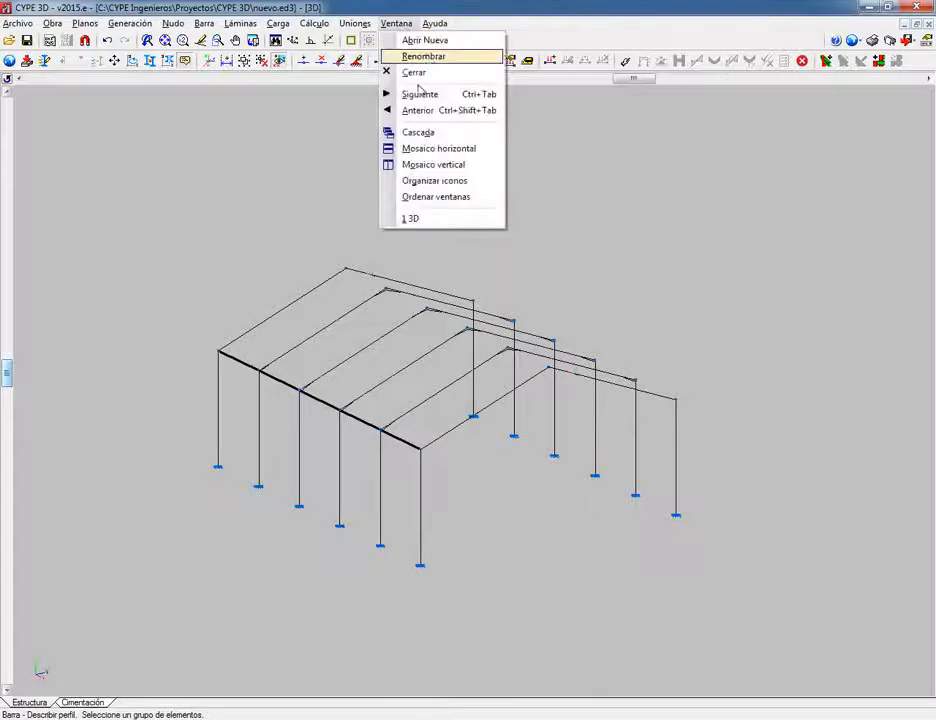
click(414, 37)
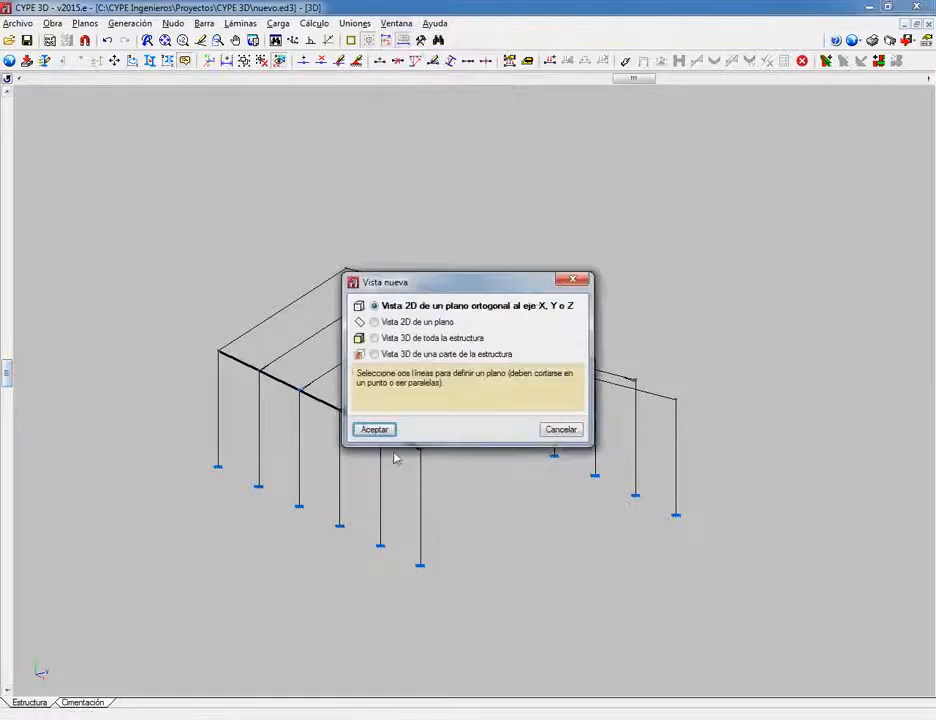
click(374, 429)
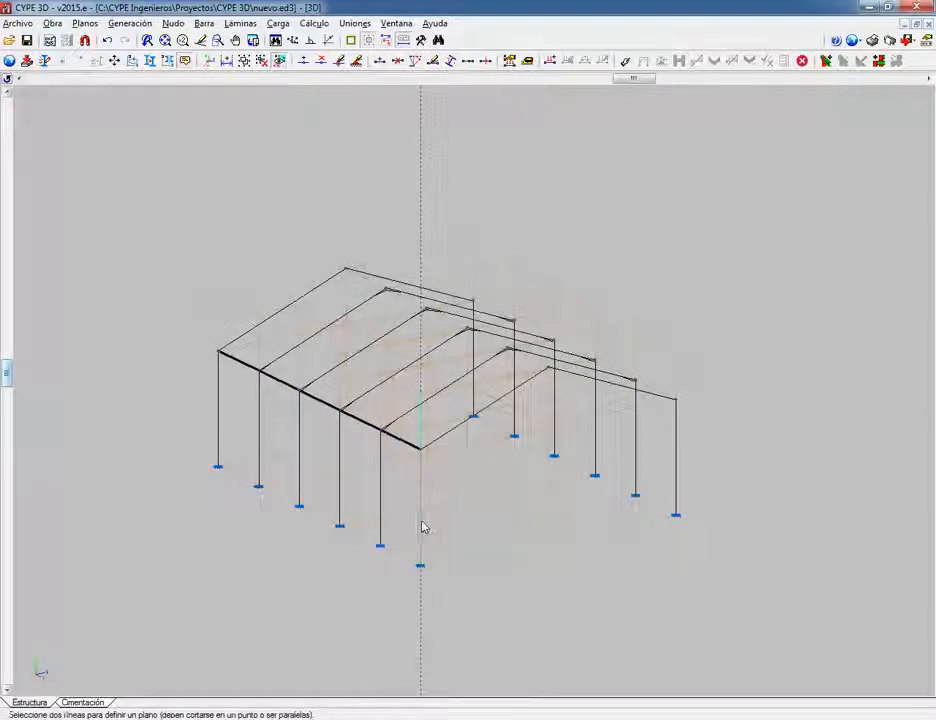
click(442, 559)
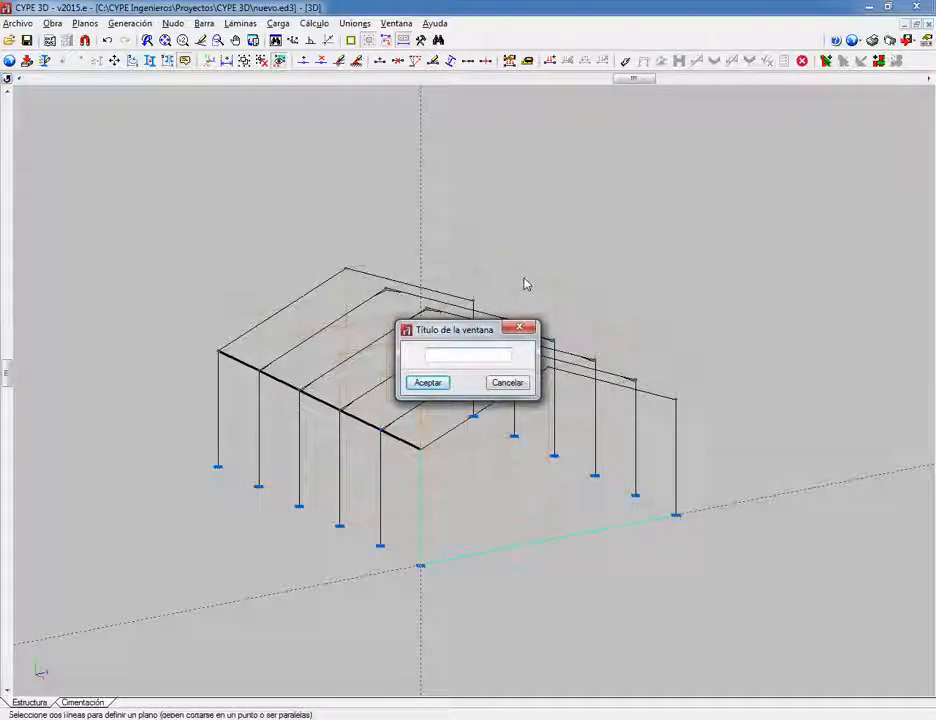
text(2)
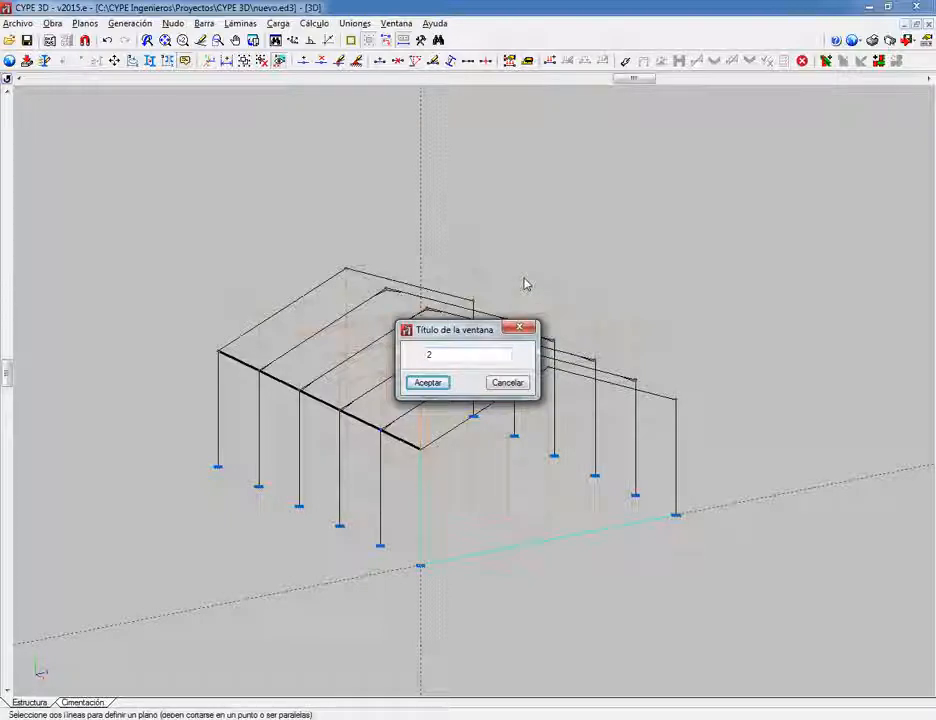
click(428, 385)
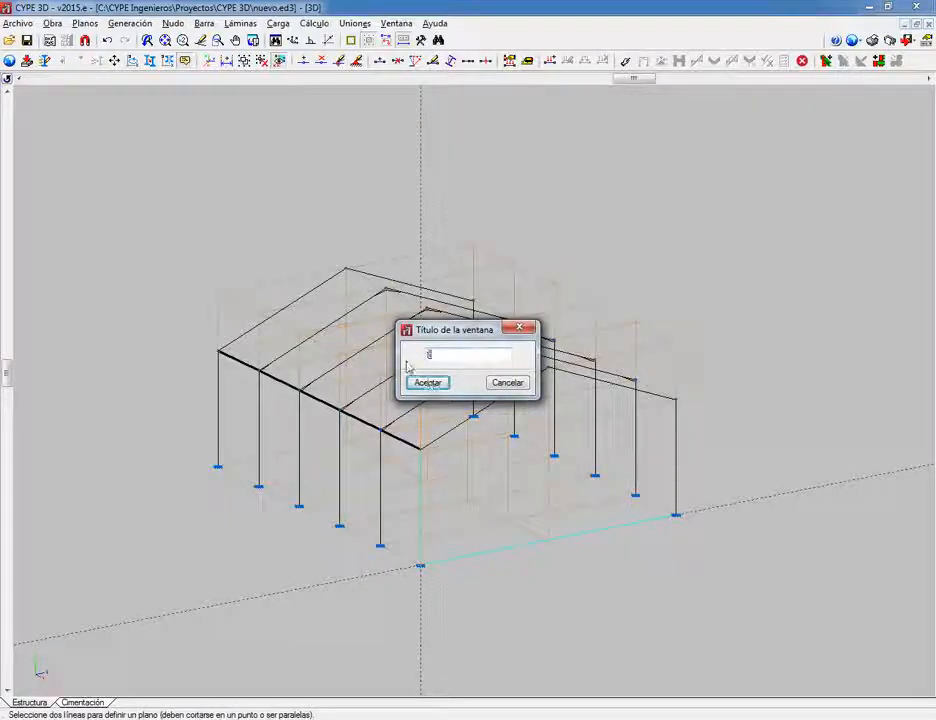
text(p)
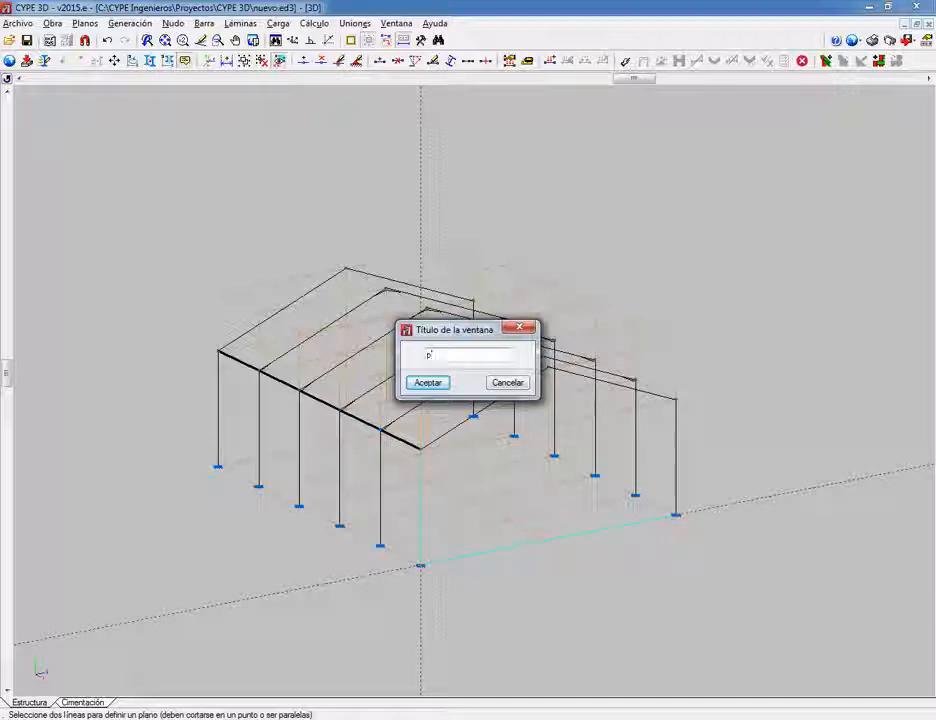
text(ó)
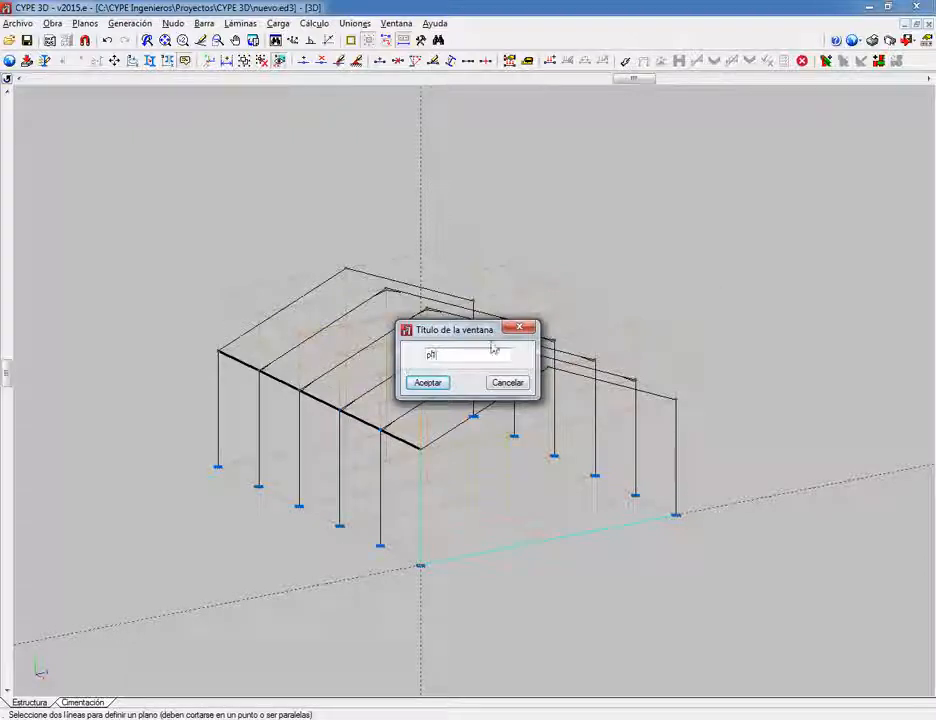
key(Return)
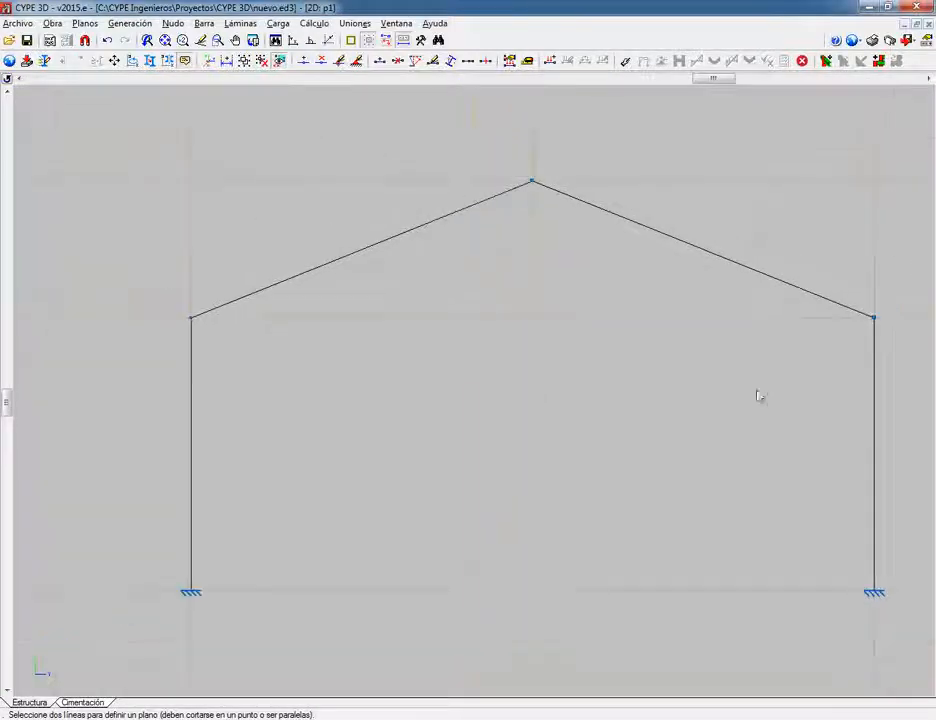
Step: Add a node on the base line 4 m from one end-frame column and a matching node near the opposite column
scroll(737, 430, down, 1)
middle_drag(737, 430, 600, 416)
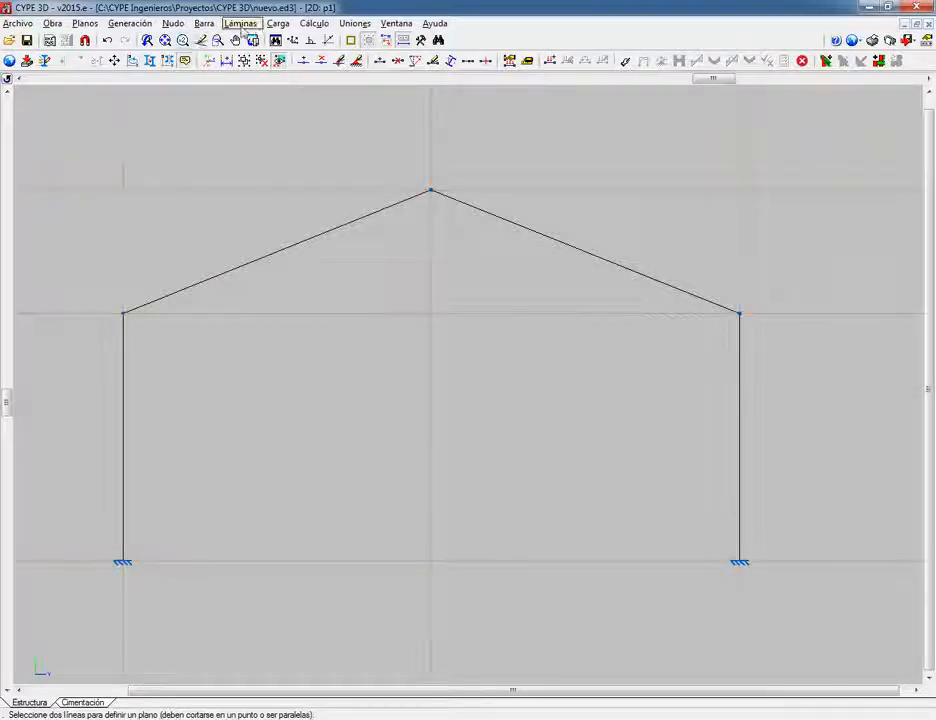
click(173, 23)
click(196, 41)
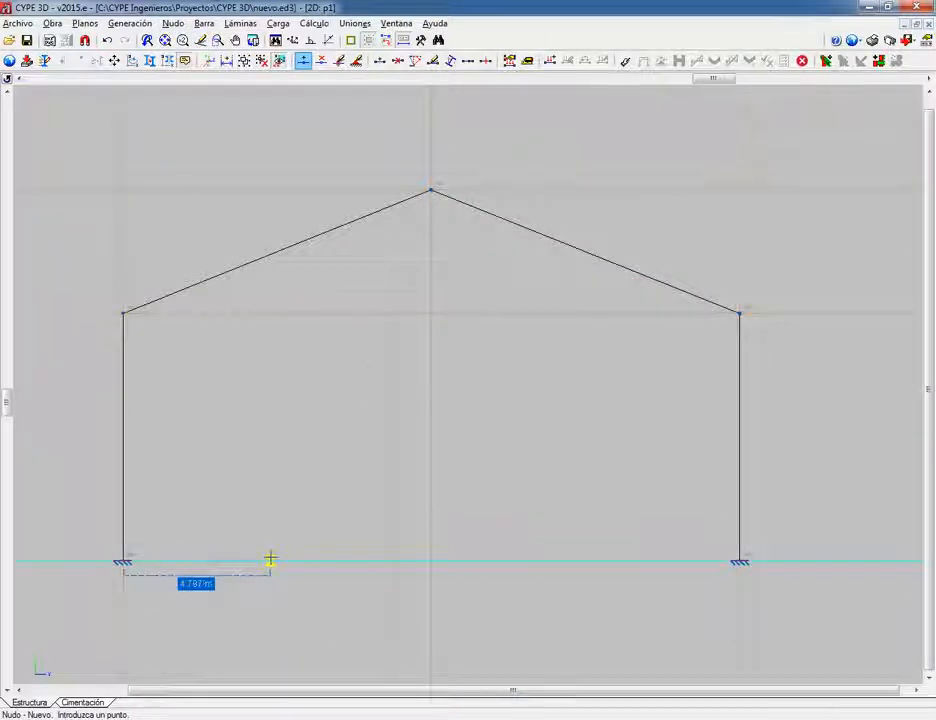
click(270, 558)
text(4)
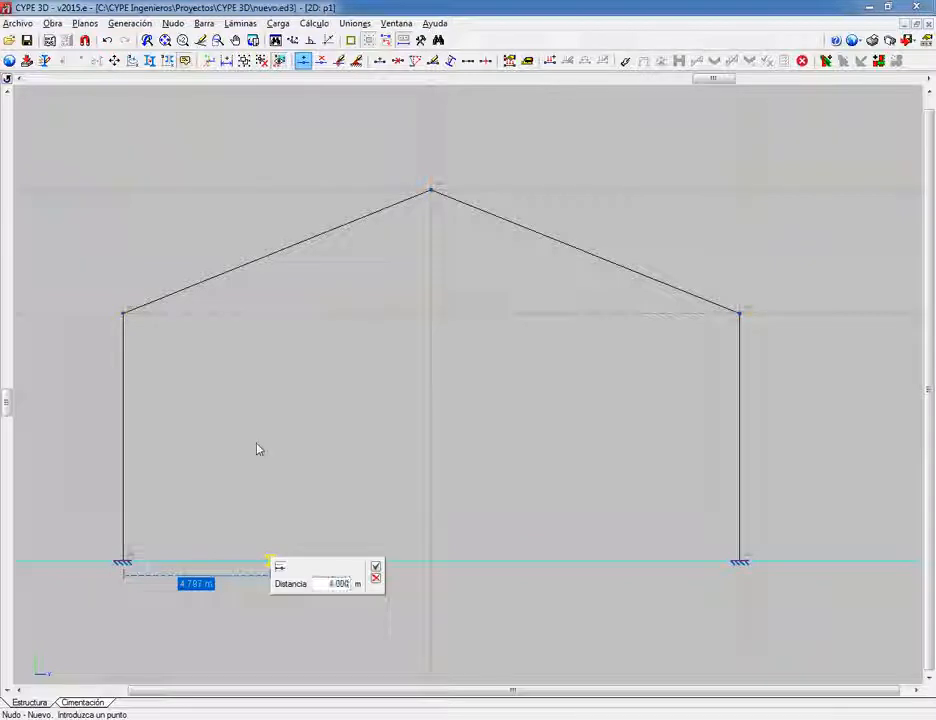
key(Return)
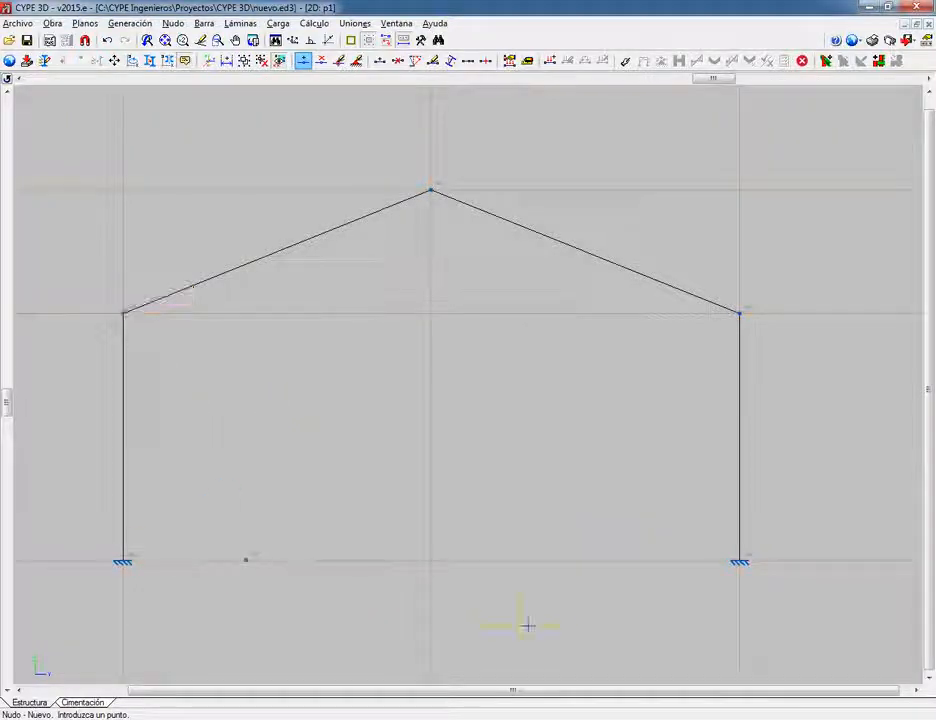
click(621, 561)
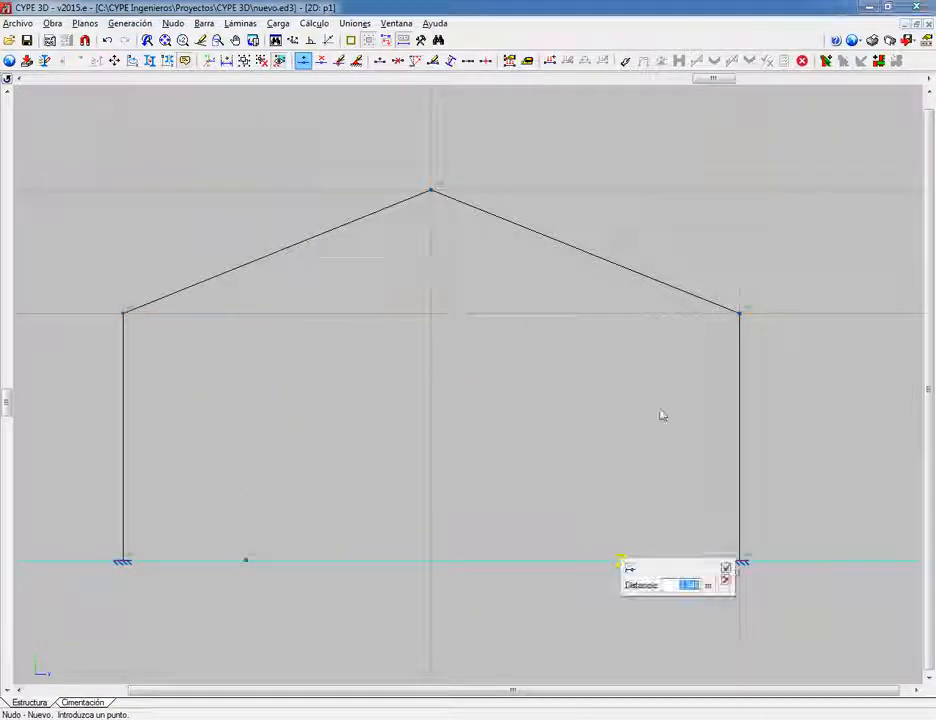
key(Escape)
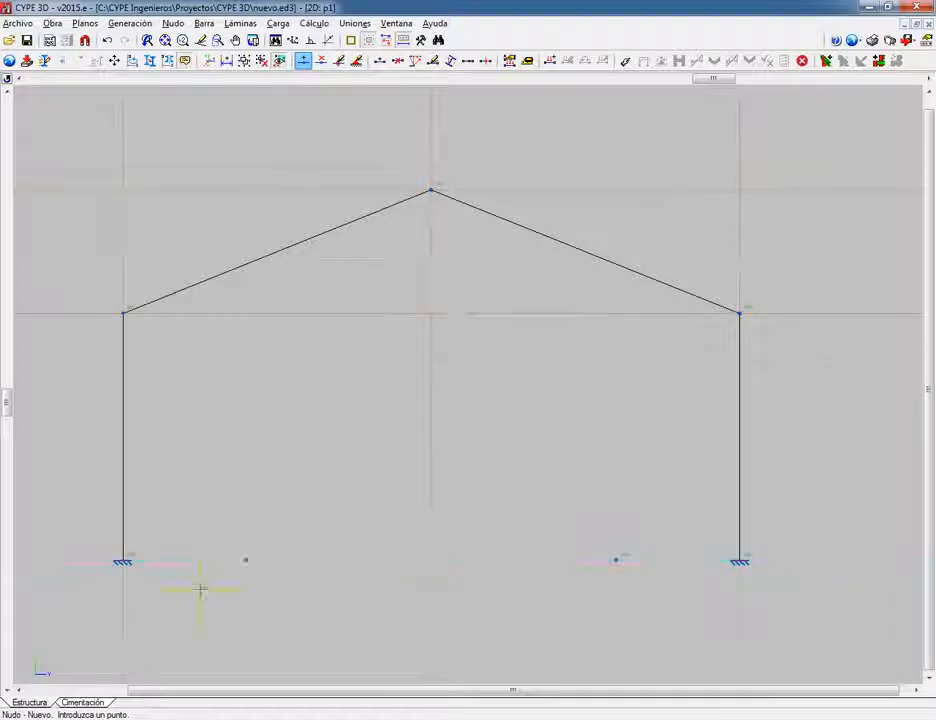
Step: Draw vertical bars from the two new base nodes up to the rafters of the end frame
click(203, 23)
click(225, 40)
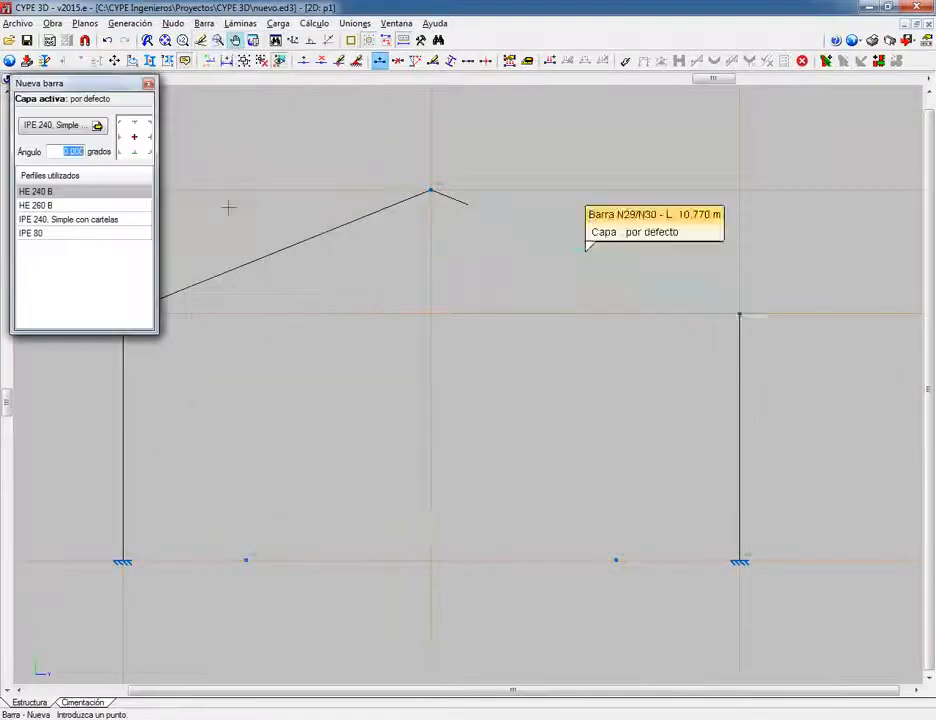
click(246, 559)
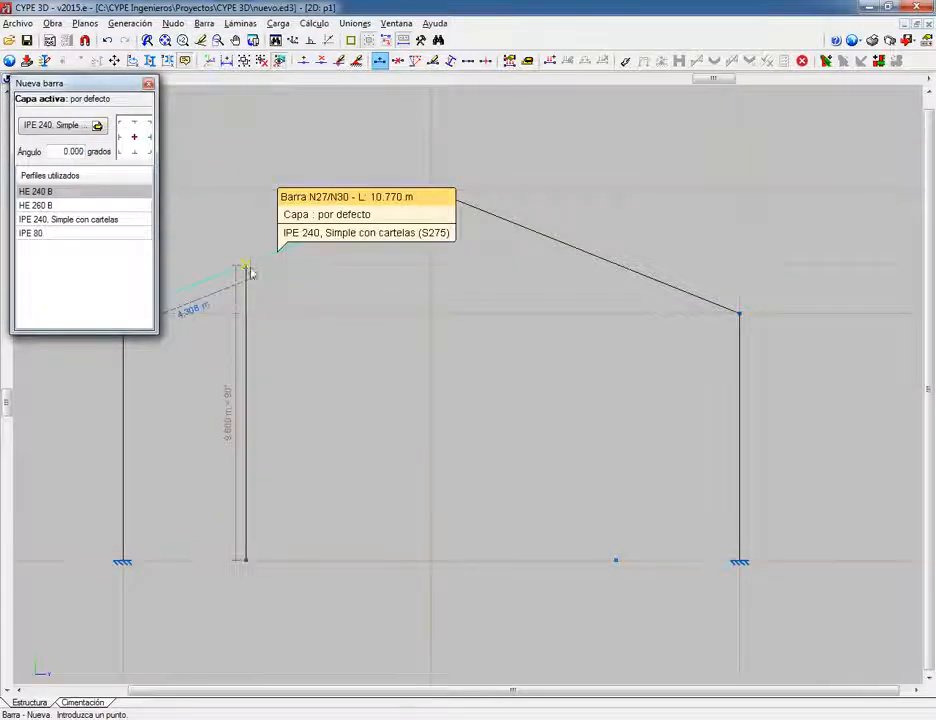
click(246, 265)
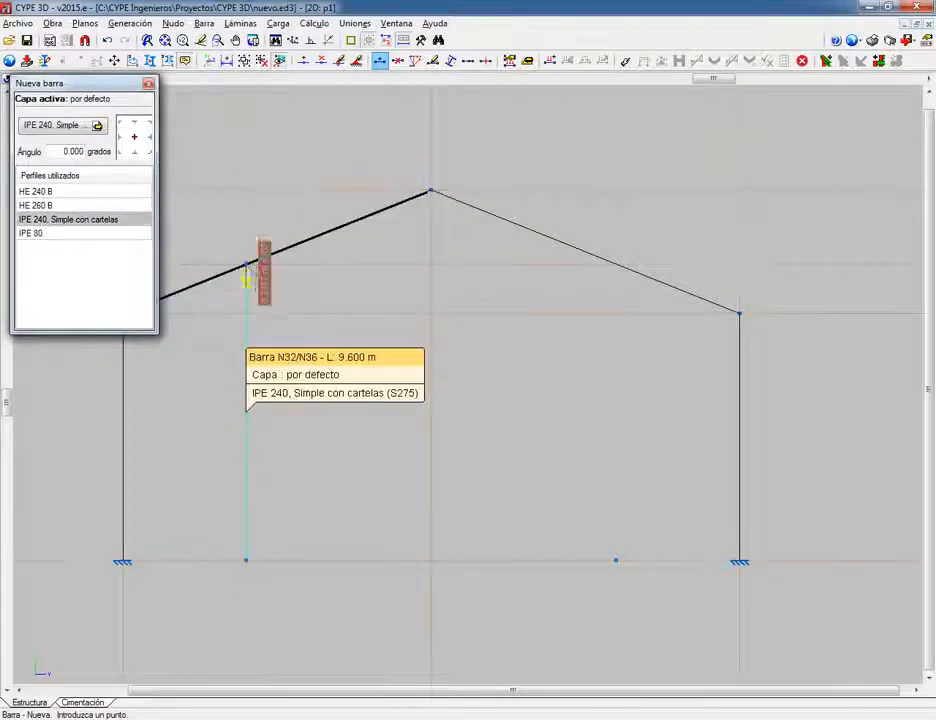
click(616, 559)
click(616, 264)
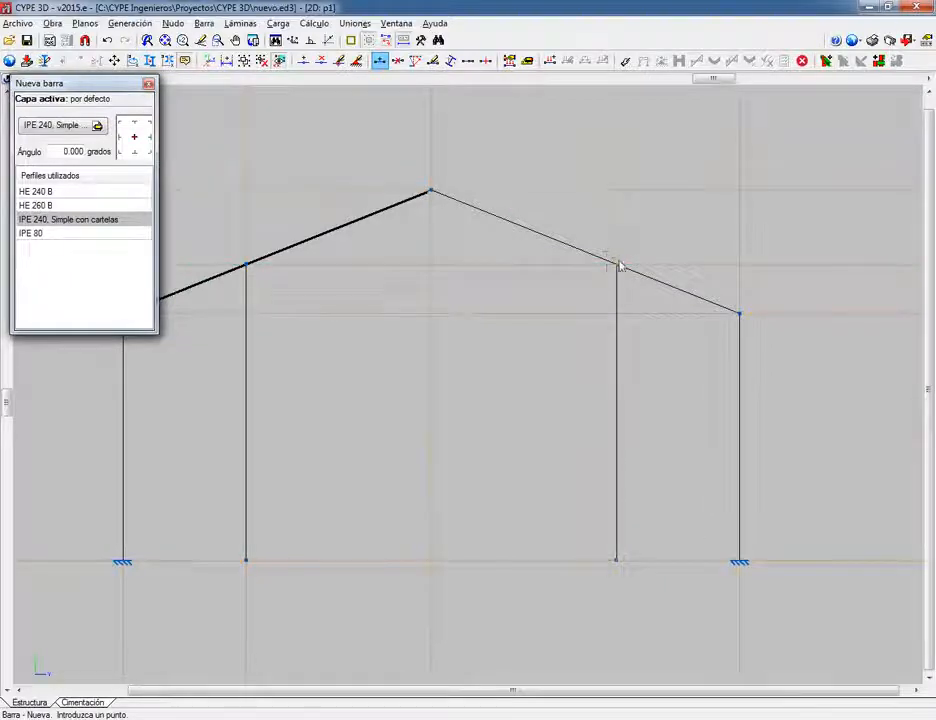
Step: Draw a central vertical bar from the base line up to the ridge node
scroll(330, 377, down, 3)
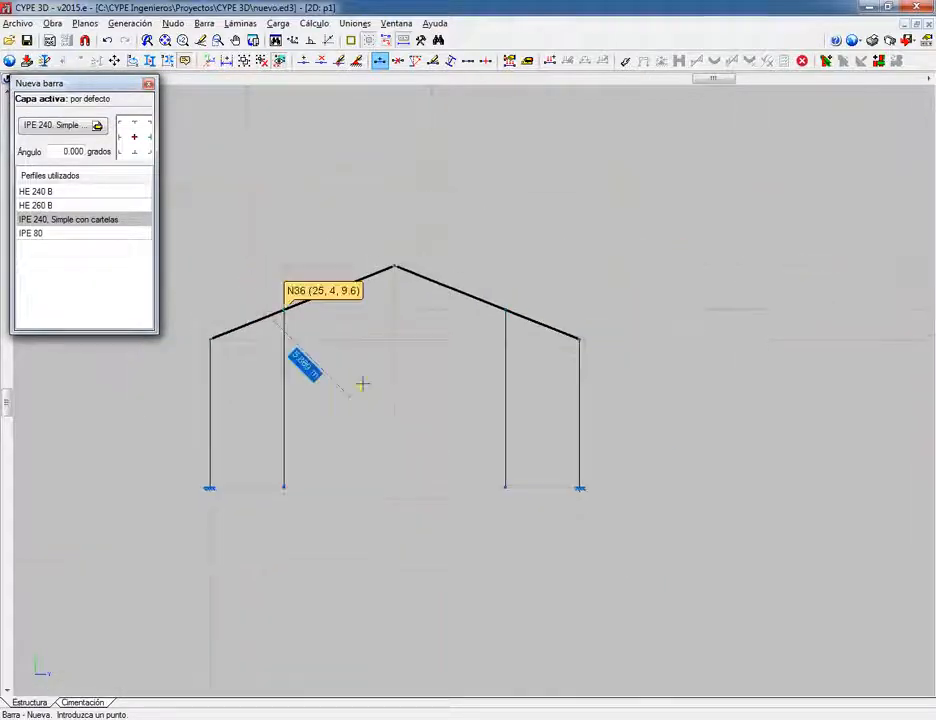
middle_drag(362, 384, 380, 357)
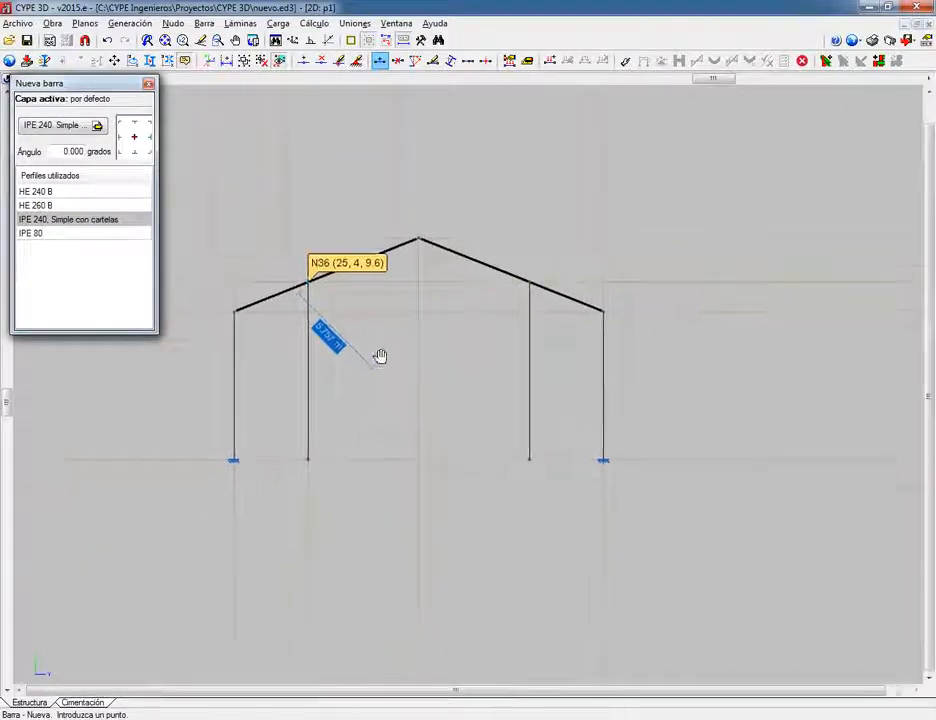
click(419, 460)
click(419, 240)
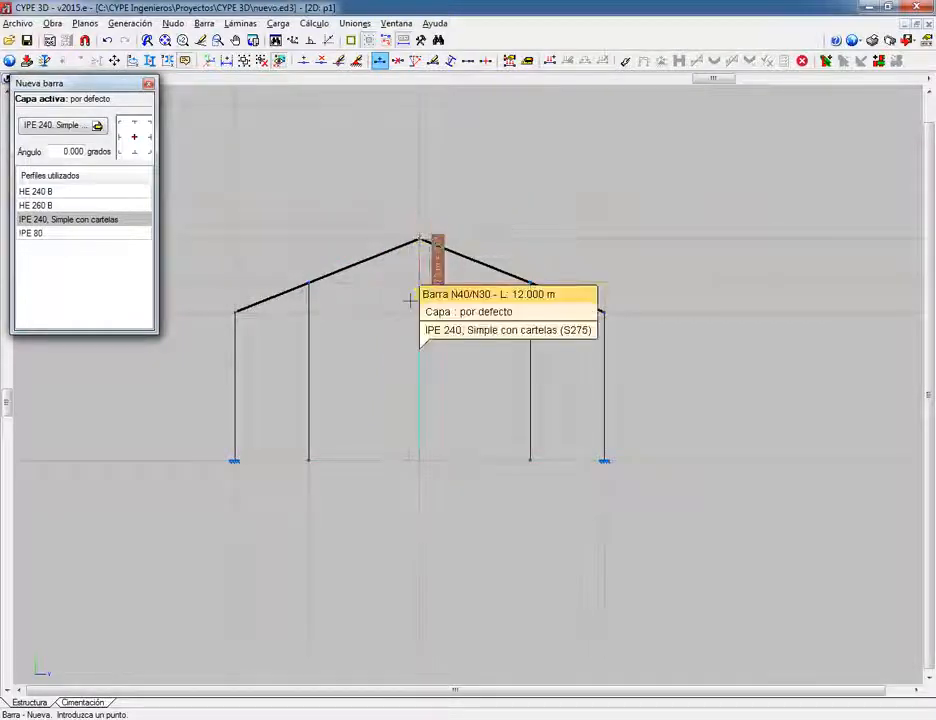
Step: Draw a vertical bar to the base line from a rafter point 2.944 m beyond the first intermediate column towards the ridge
scroll(335, 333, up, 2)
scroll(336, 332, up, 2)
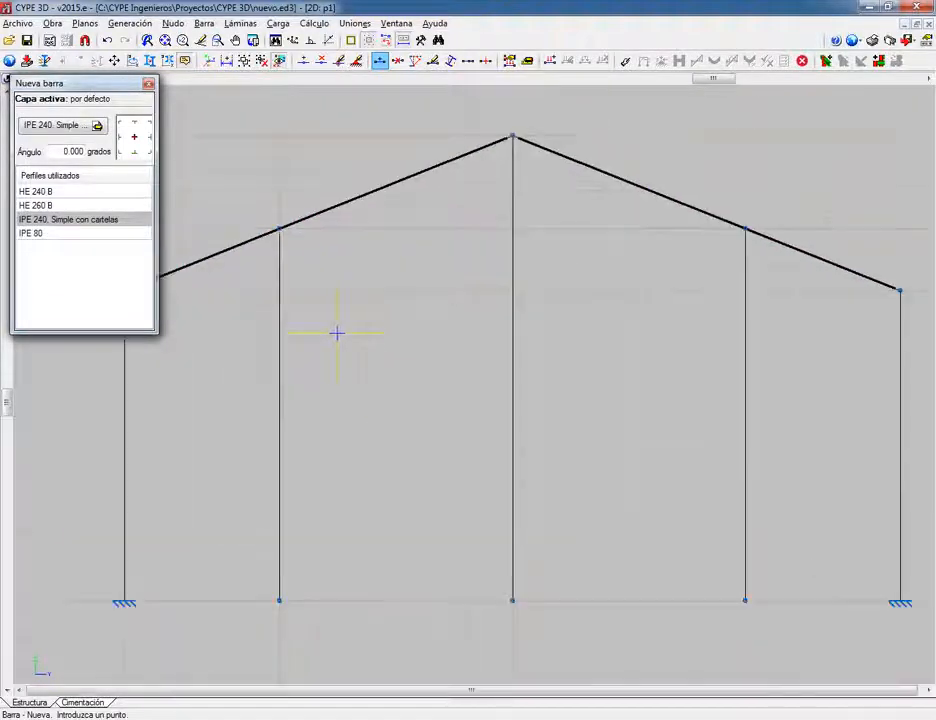
middle_drag(336, 332, 453, 350)
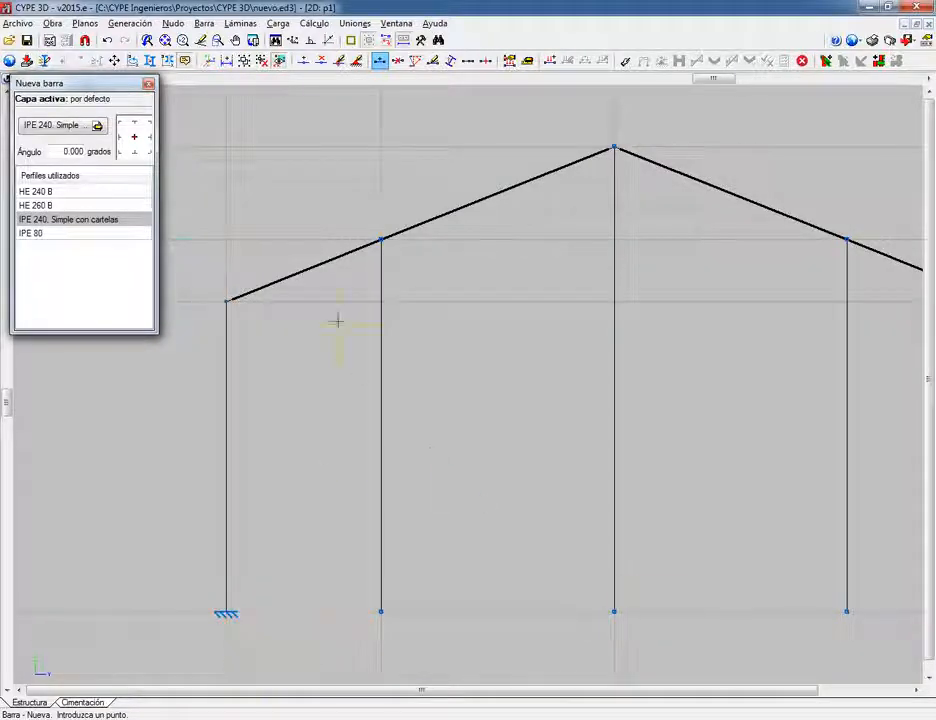
click(380, 240)
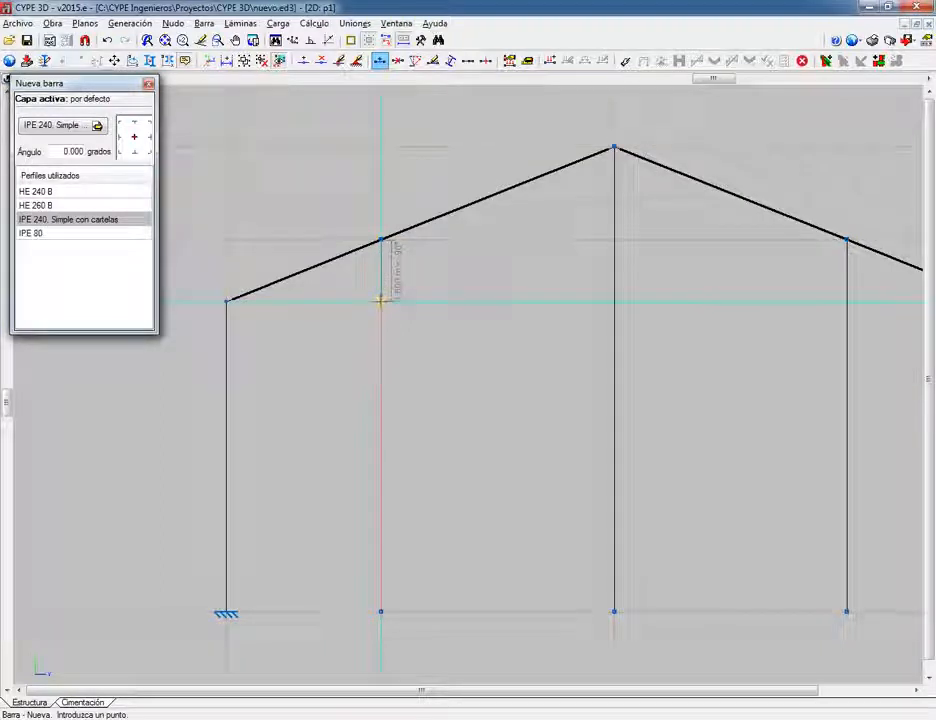
click(381, 242)
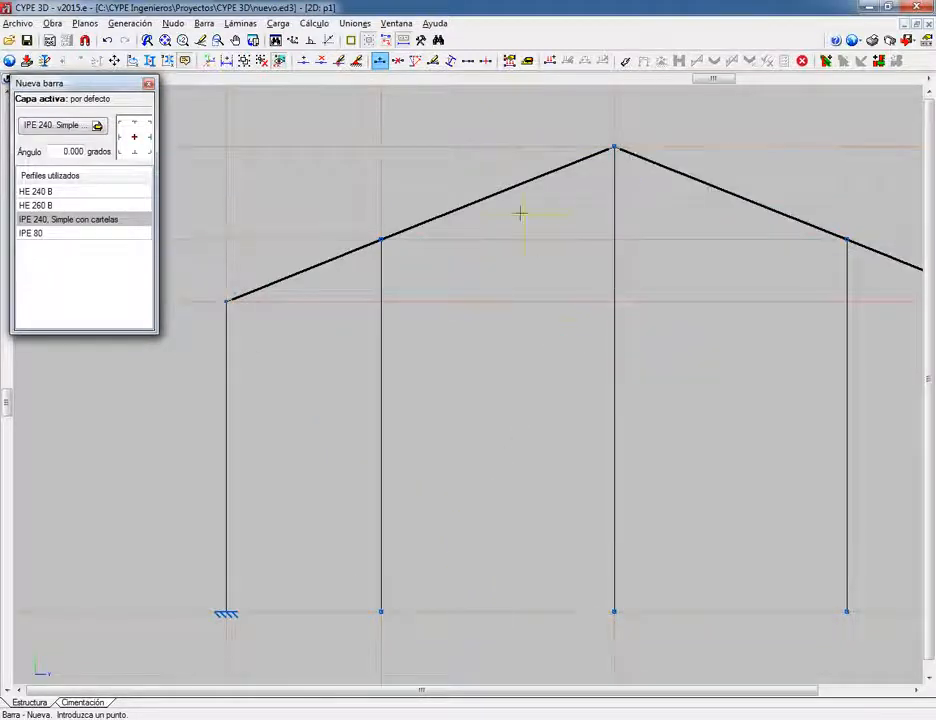
click(490, 197)
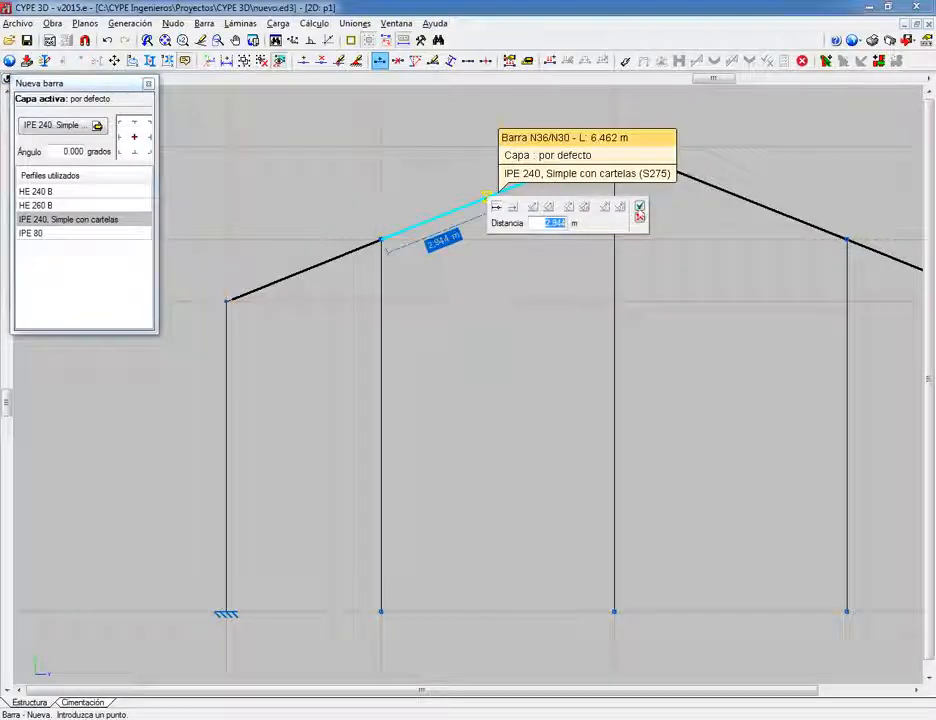
click(640, 208)
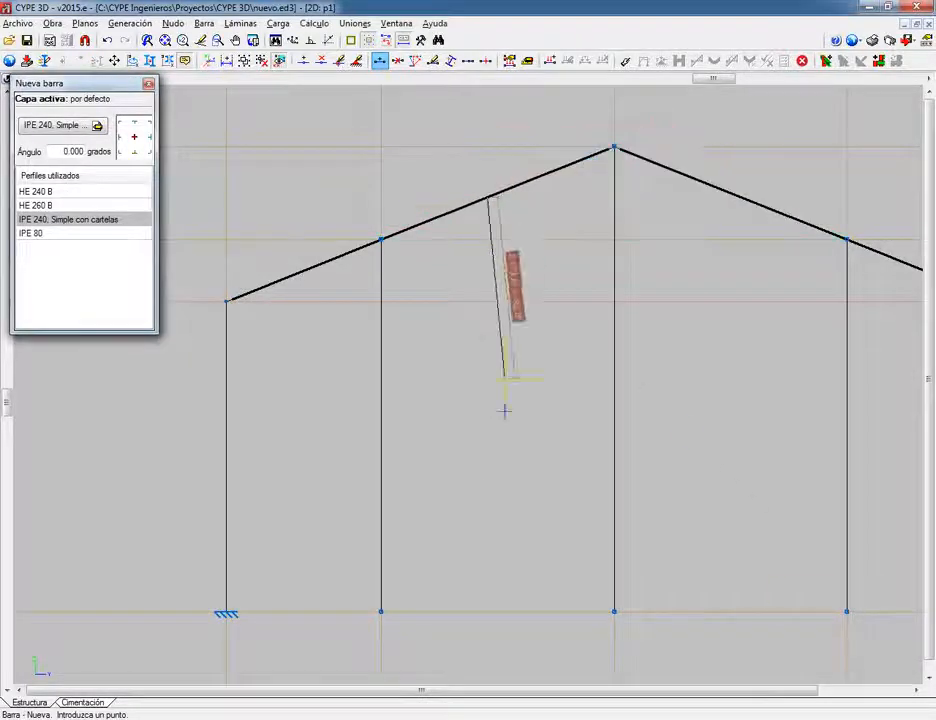
click(487, 612)
key(Escape)
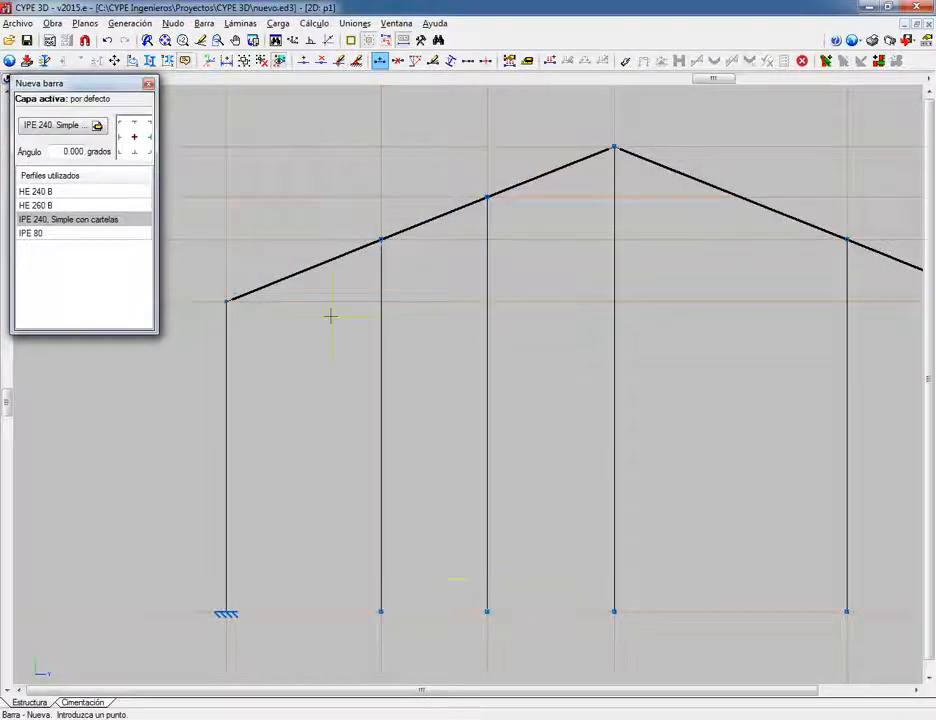
Step: Try adding a generic dimension with 1 m line spacing between the extra column and the ridge column, and set it to 1.5 m
click(58, 24)
click(100, 56)
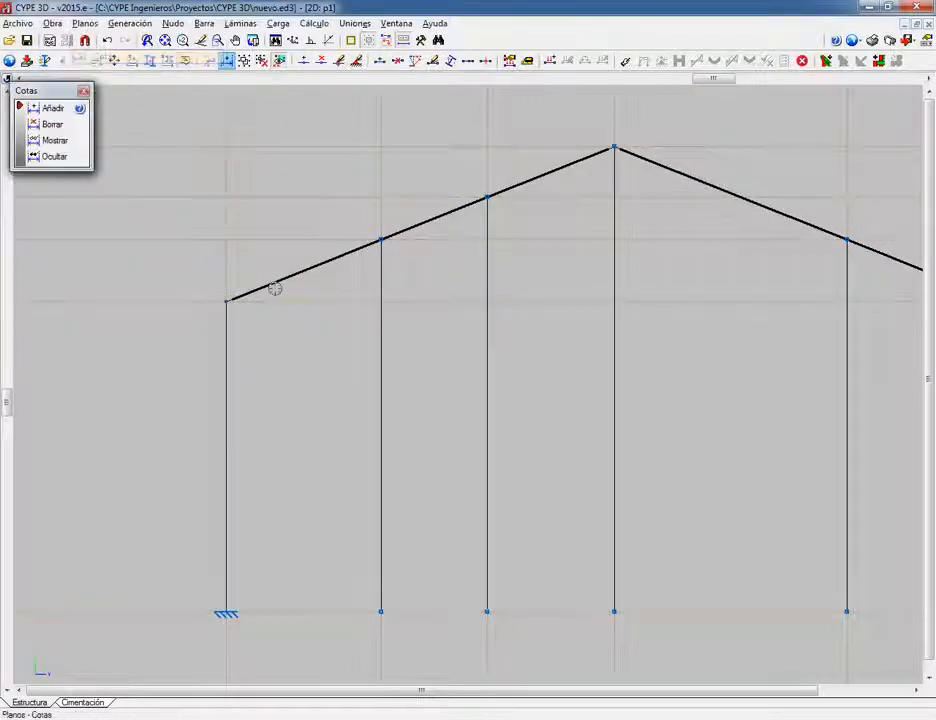
click(48, 108)
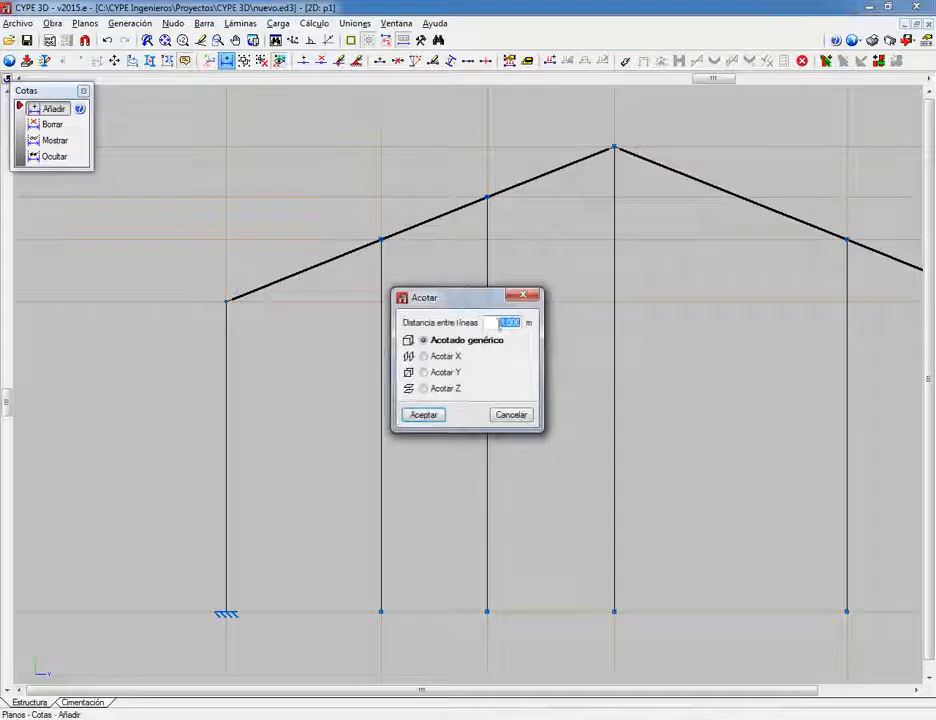
text(1)
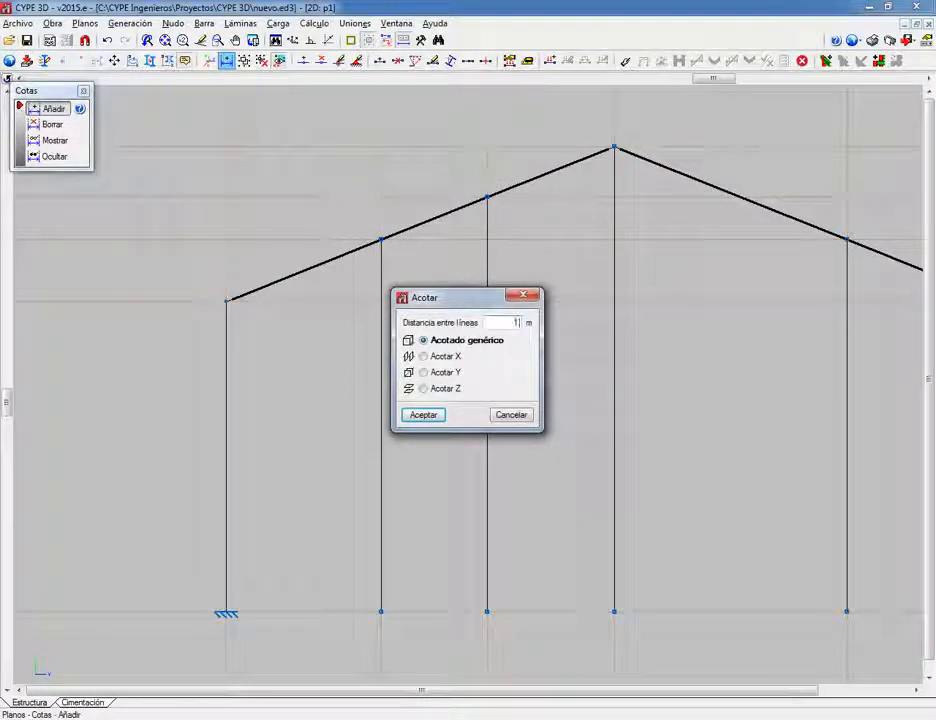
click(424, 415)
click(488, 566)
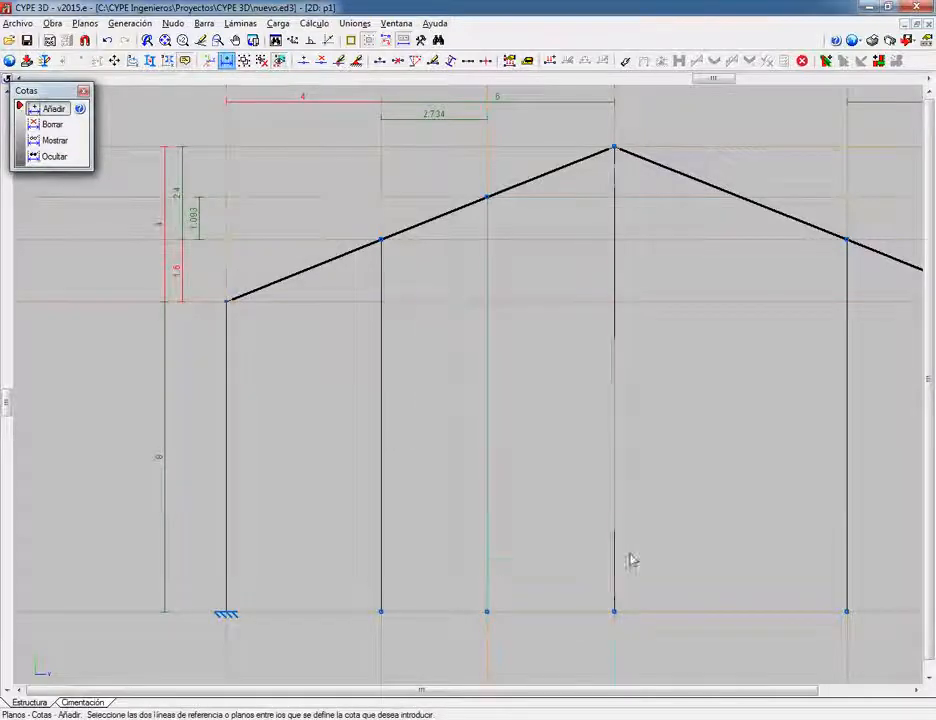
click(617, 564)
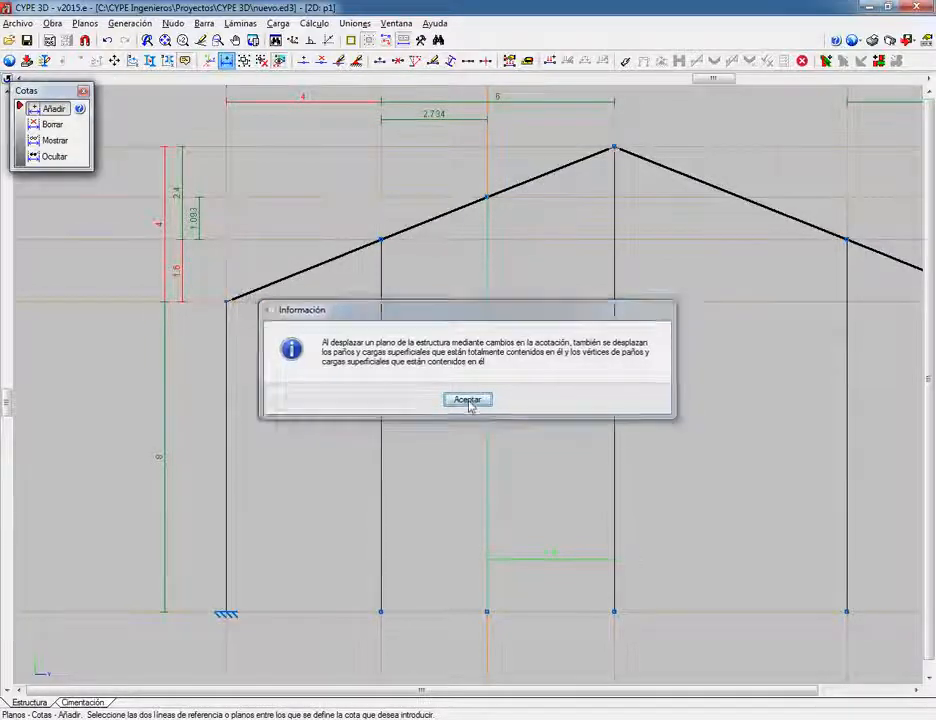
click(469, 403)
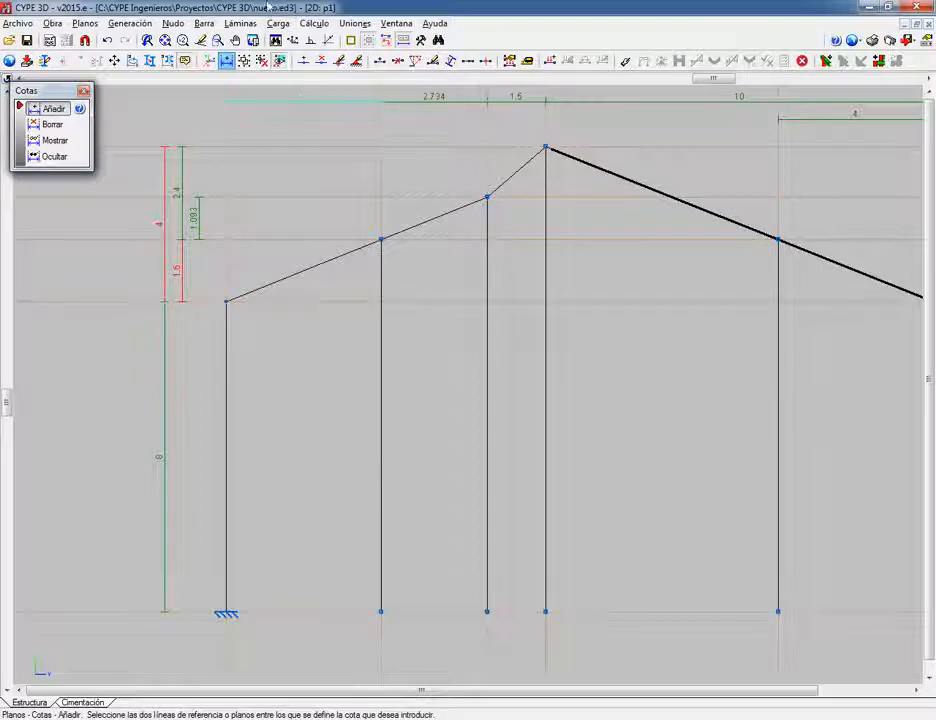
Step: Undo the spacing dimension, the extra column next to the ridge and the central column
click(107, 40)
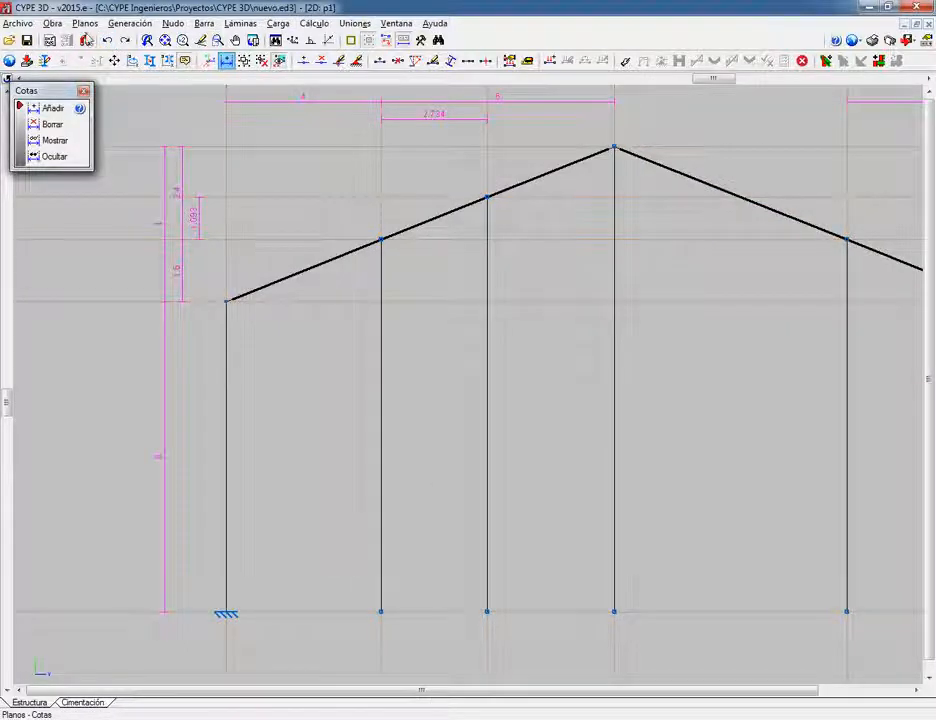
click(107, 40)
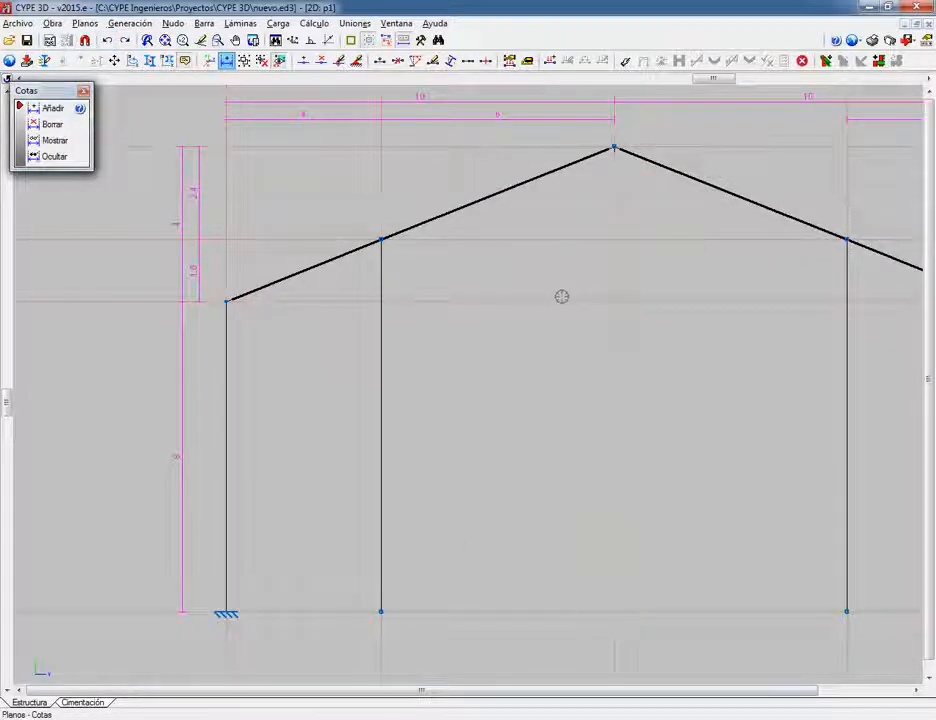
scroll(707, 305, down, 4)
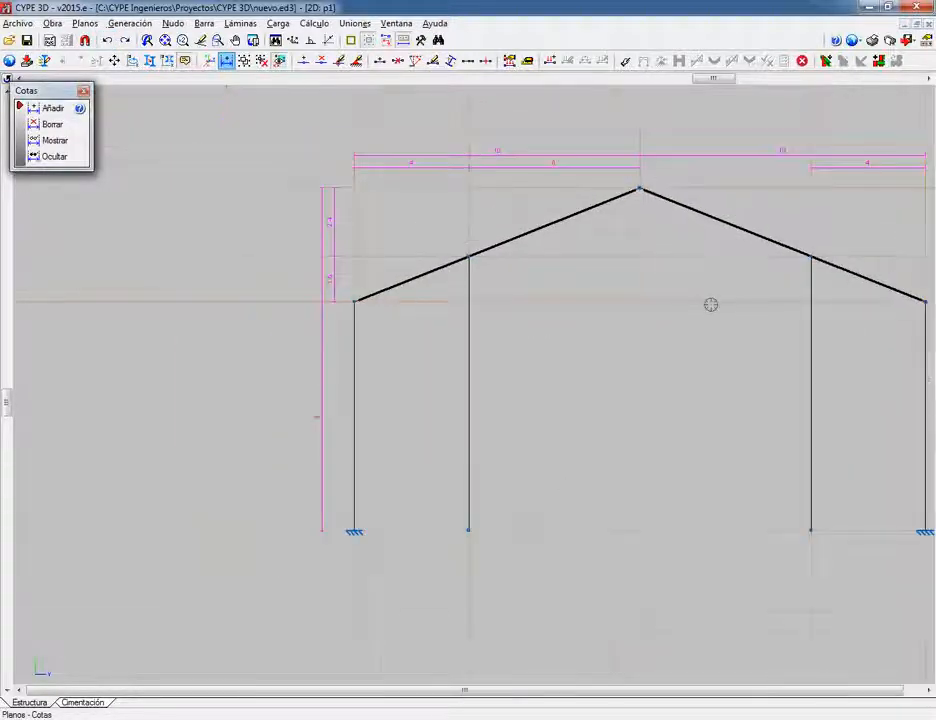
mouse_move(704, 303)
middle_down()
mouse_move(641, 311)
mouse_move(618, 367)
middle_up()
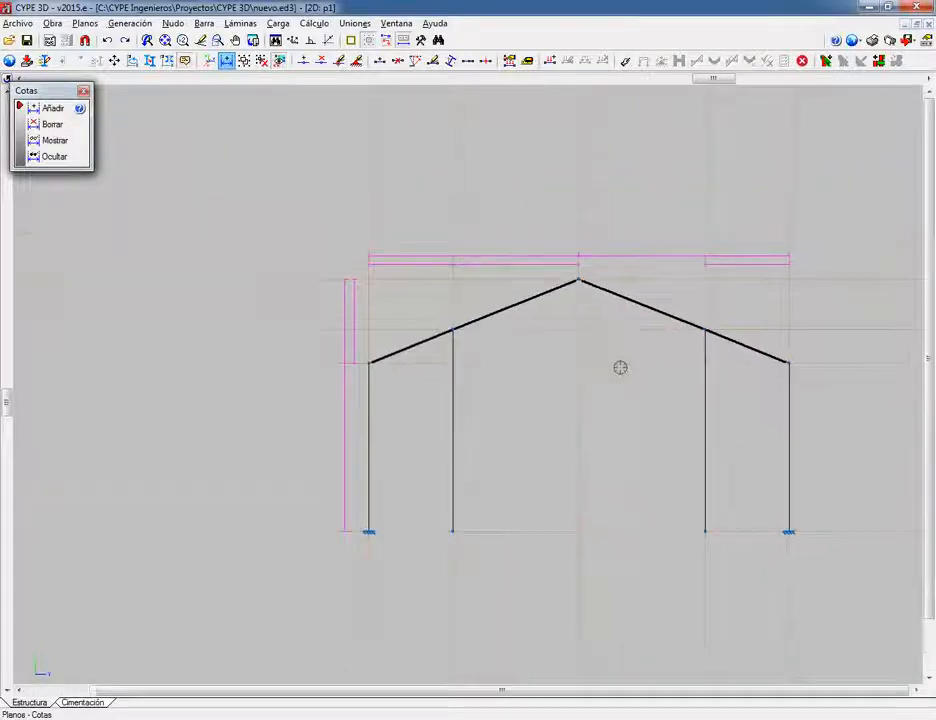
scroll(618, 367, up, 2)
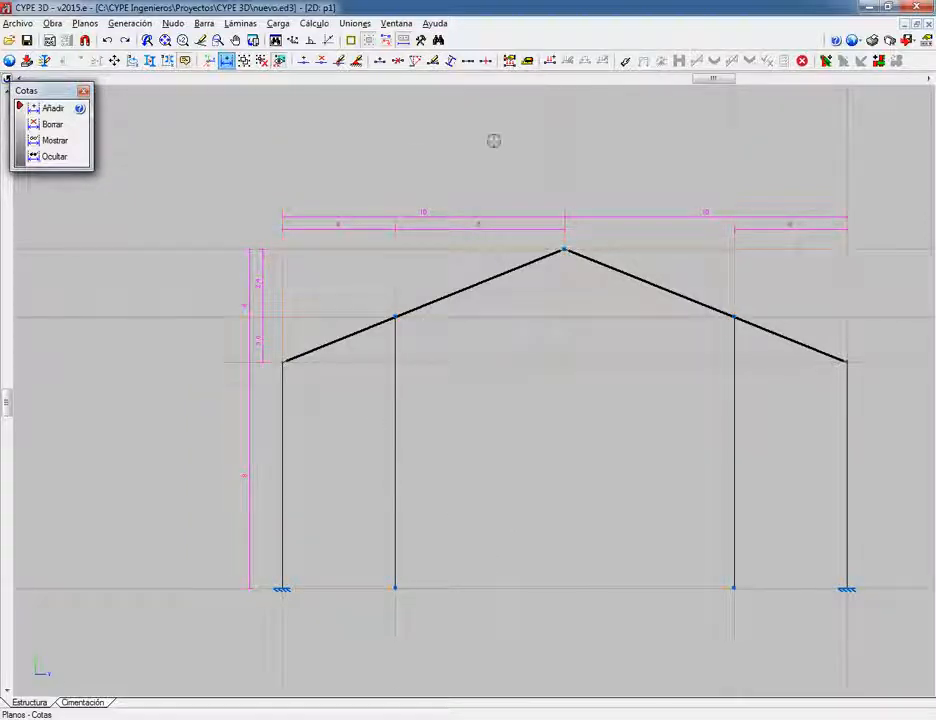
Step: Draw a central vertical bar from the base line up to the ridge node
click(204, 23)
click(212, 40)
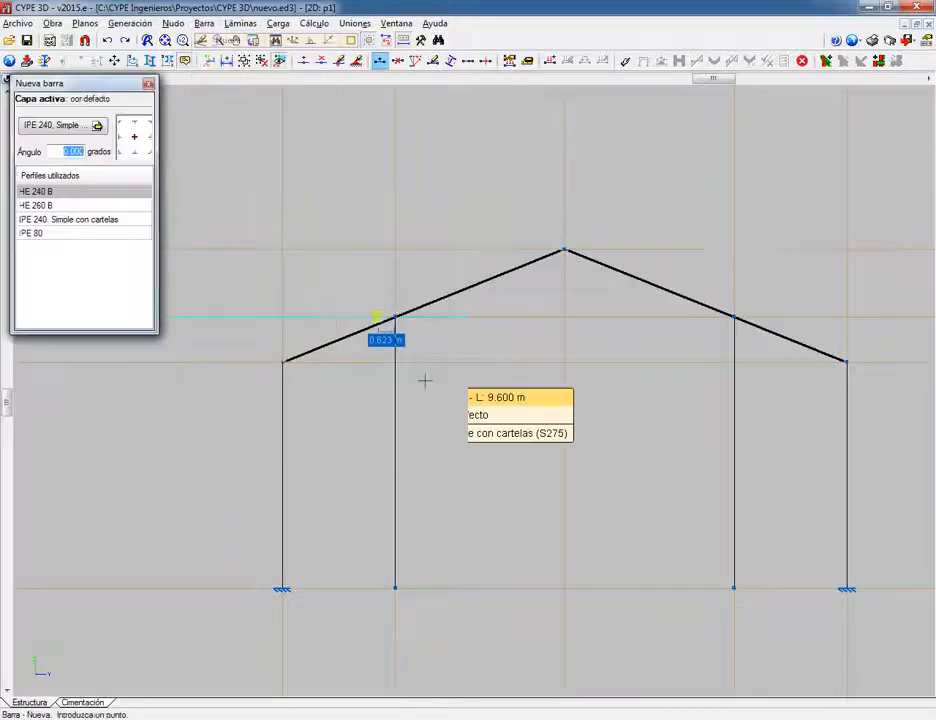
click(562, 587)
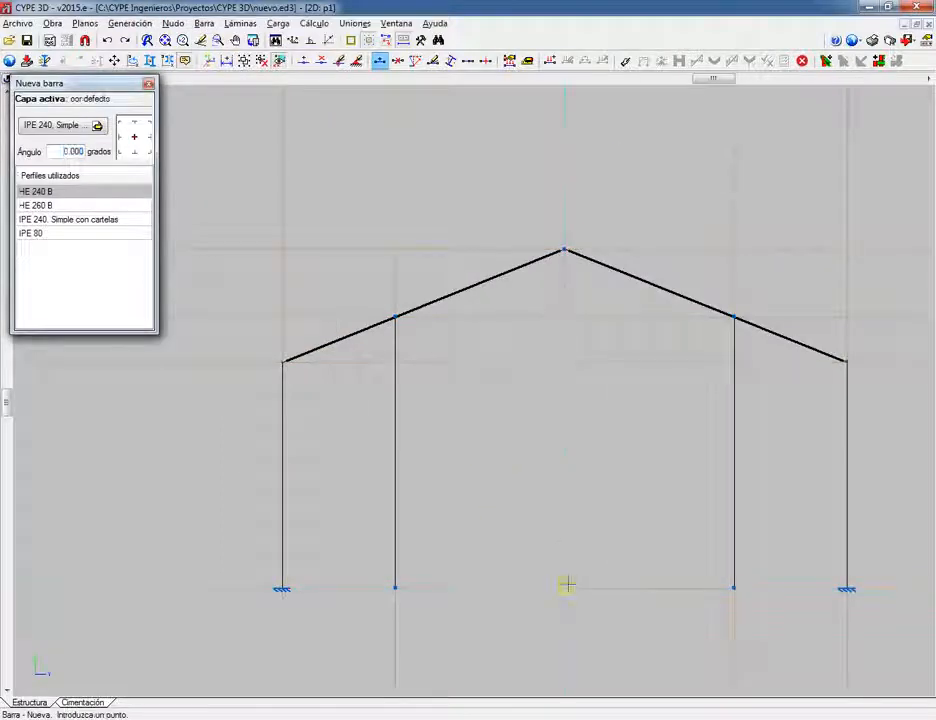
click(565, 251)
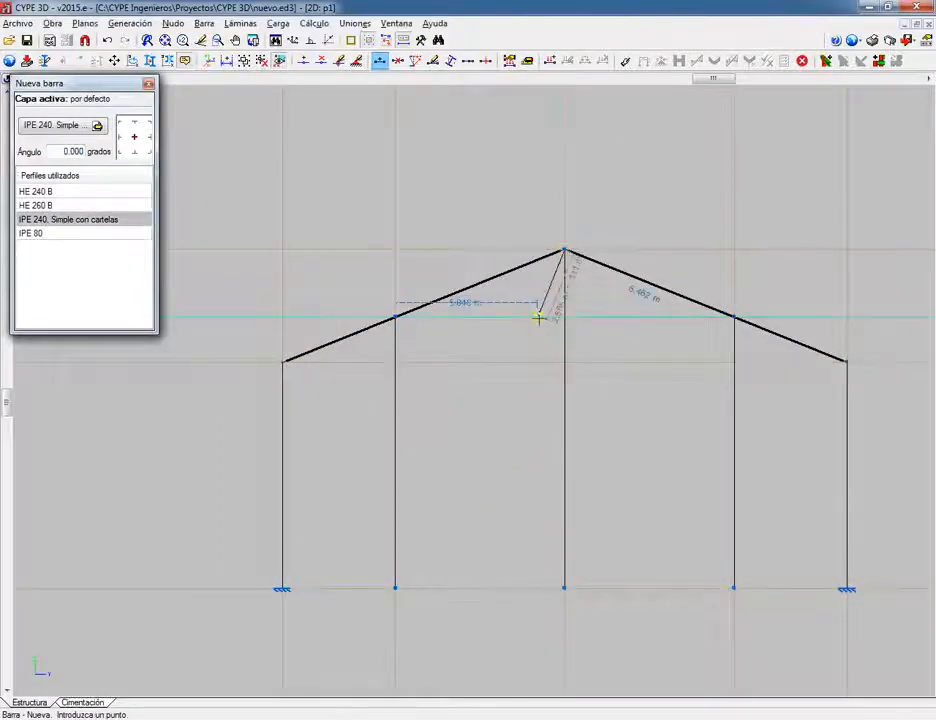
Step: Describe the three intermediate end-wall columns with the HEB series, profile HE 220 B, as a simple profile (Perfil simple)
scroll(520, 472, down, 3)
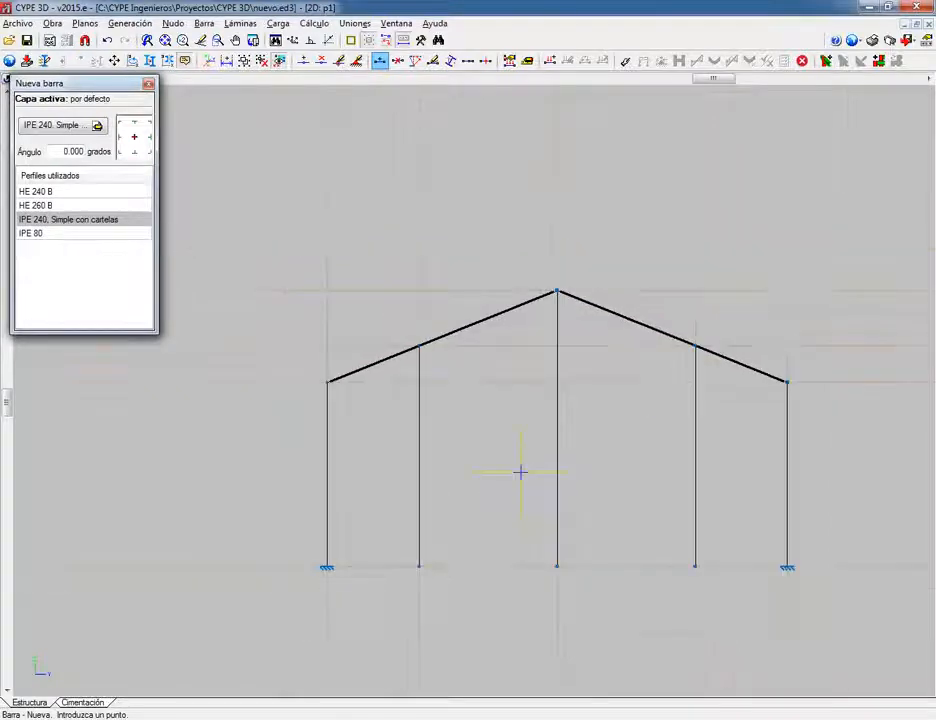
click(206, 25)
click(245, 94)
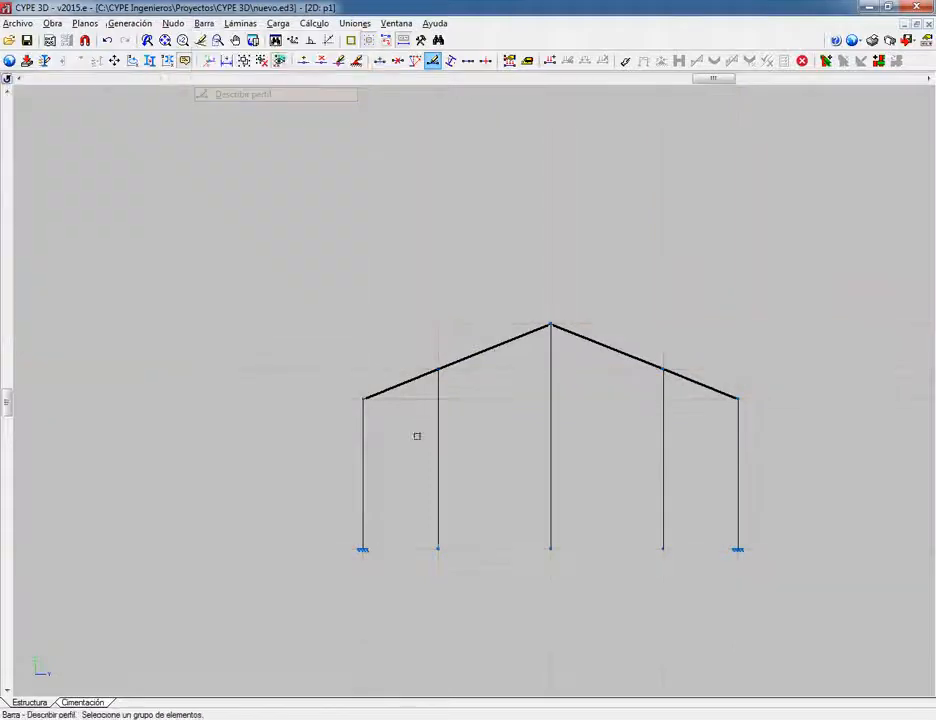
click(440, 535)
click(550, 512)
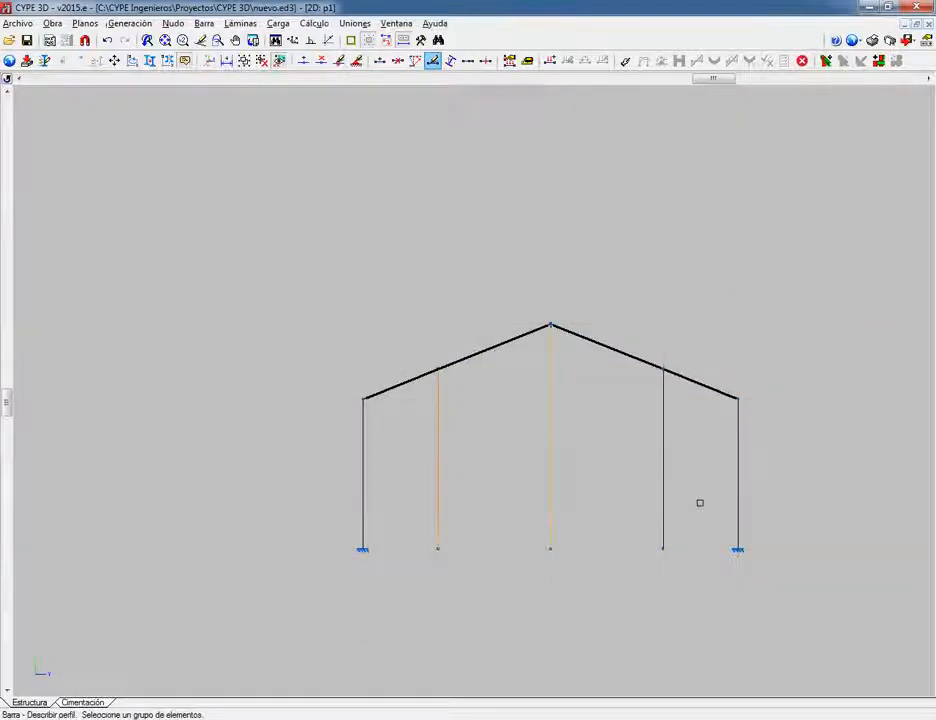
click(666, 512)
right_click(495, 493)
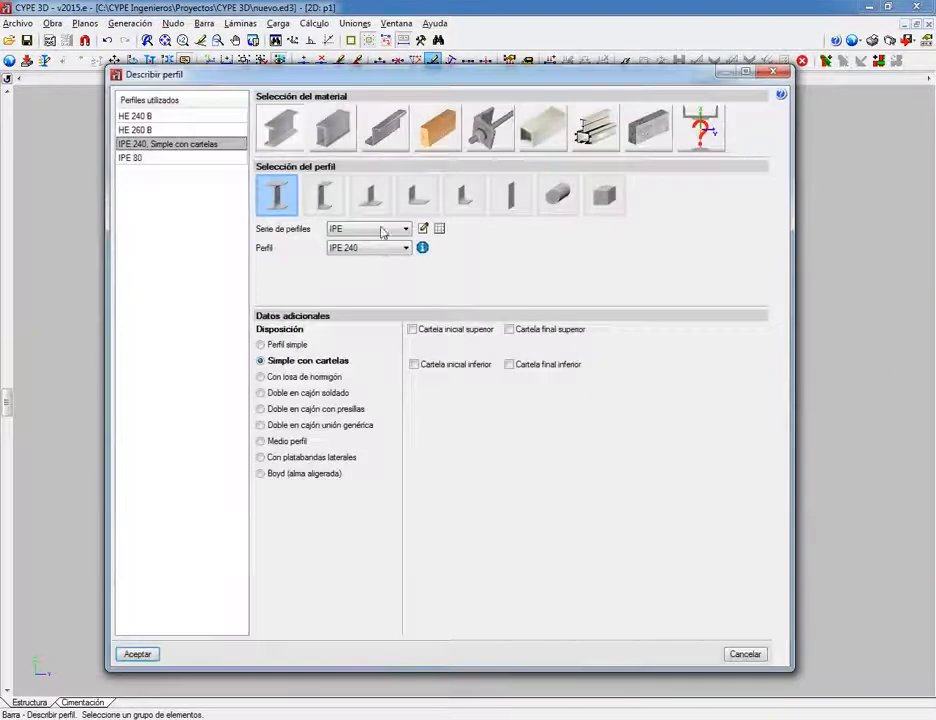
click(380, 247)
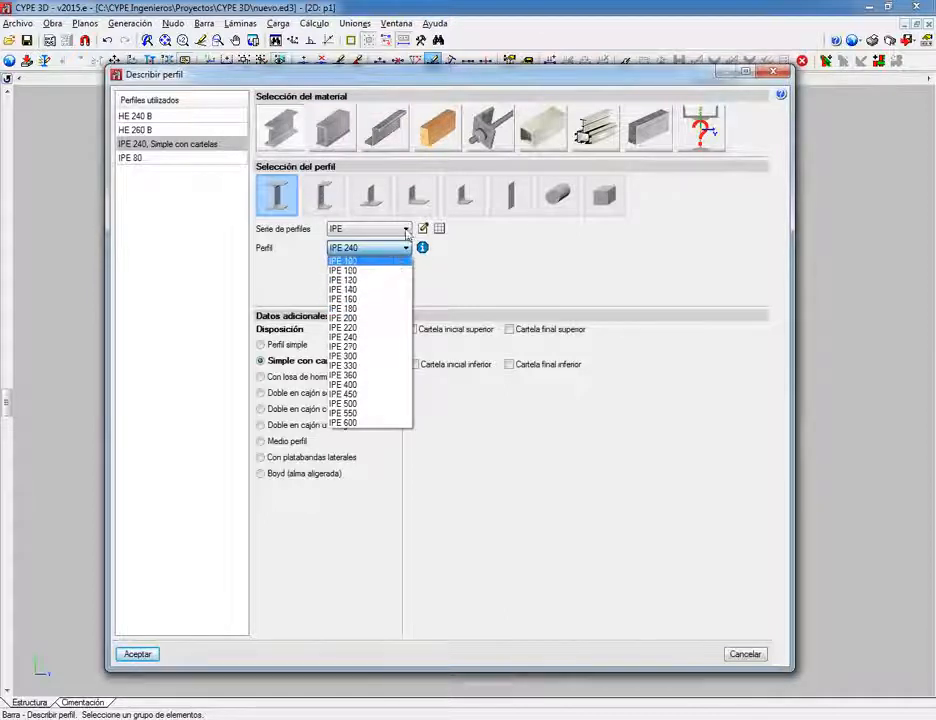
click(406, 230)
click(405, 229)
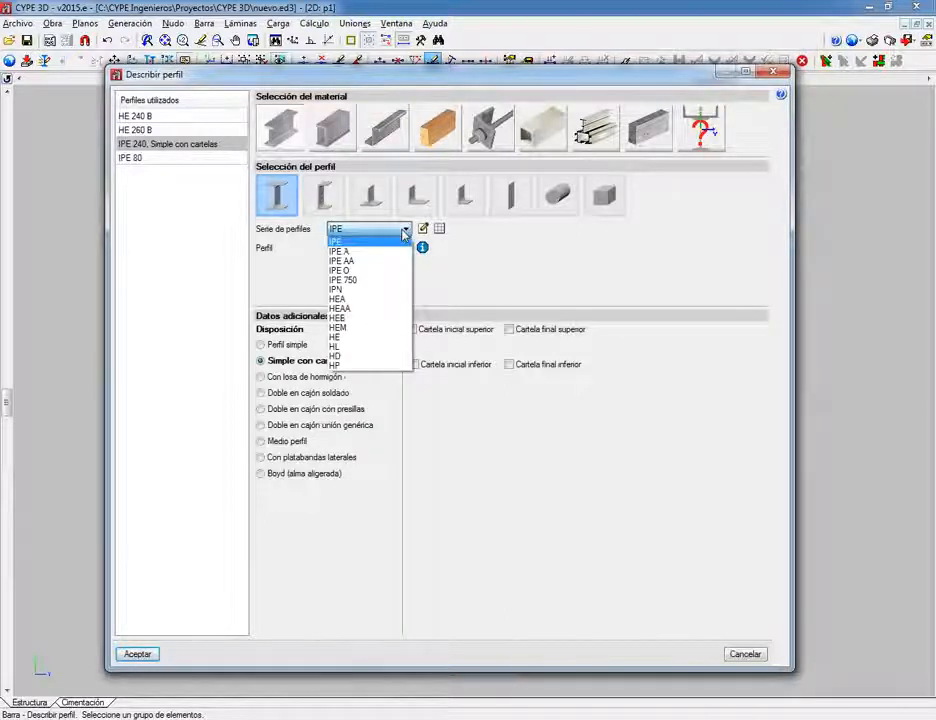
click(381, 318)
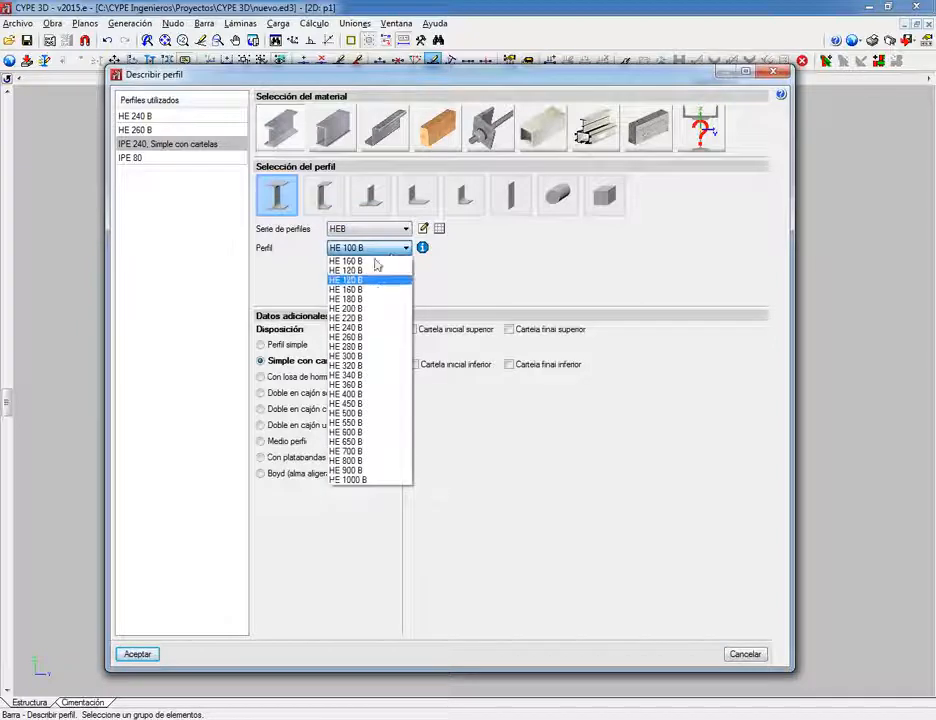
click(374, 313)
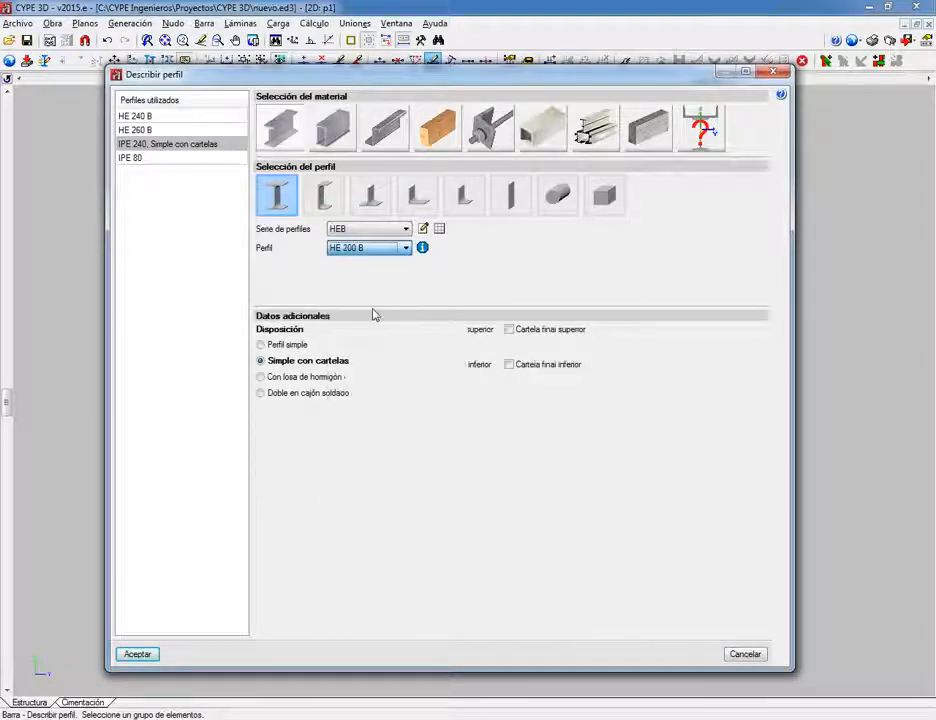
click(405, 249)
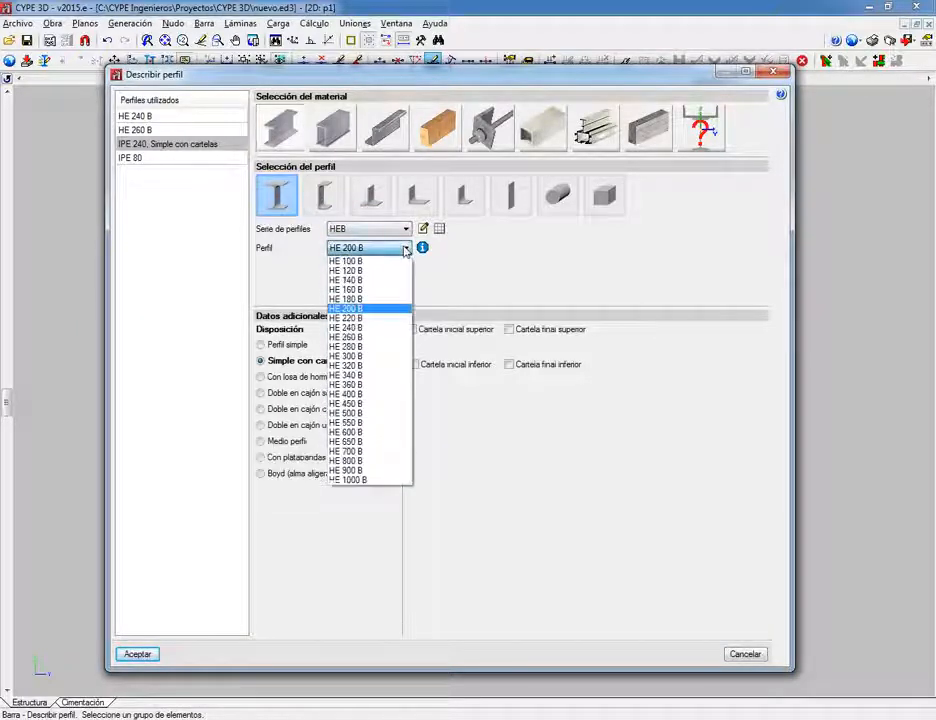
click(362, 318)
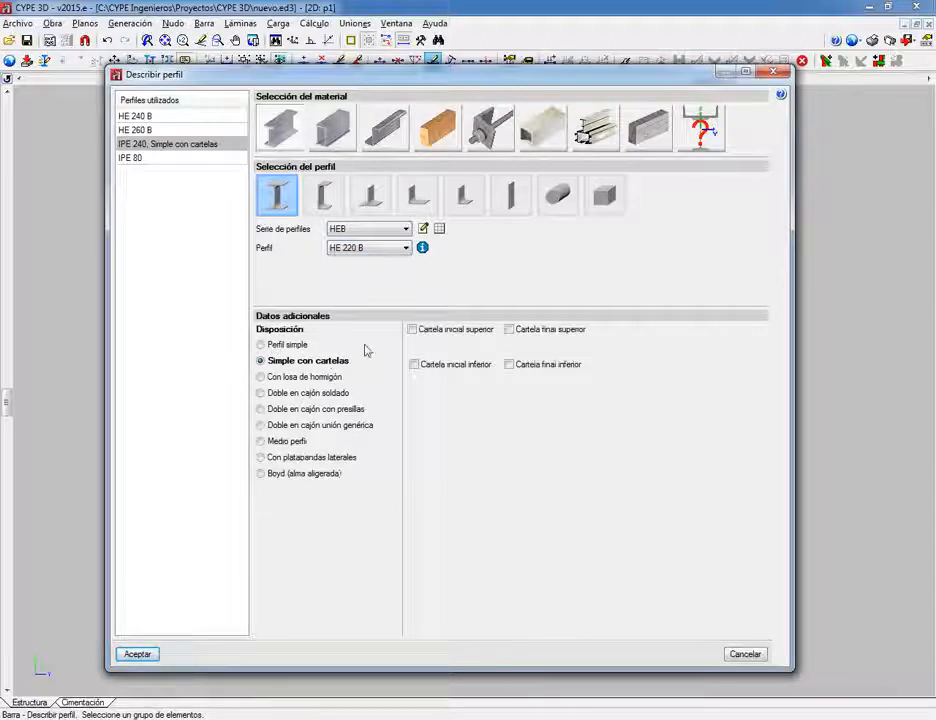
click(261, 344)
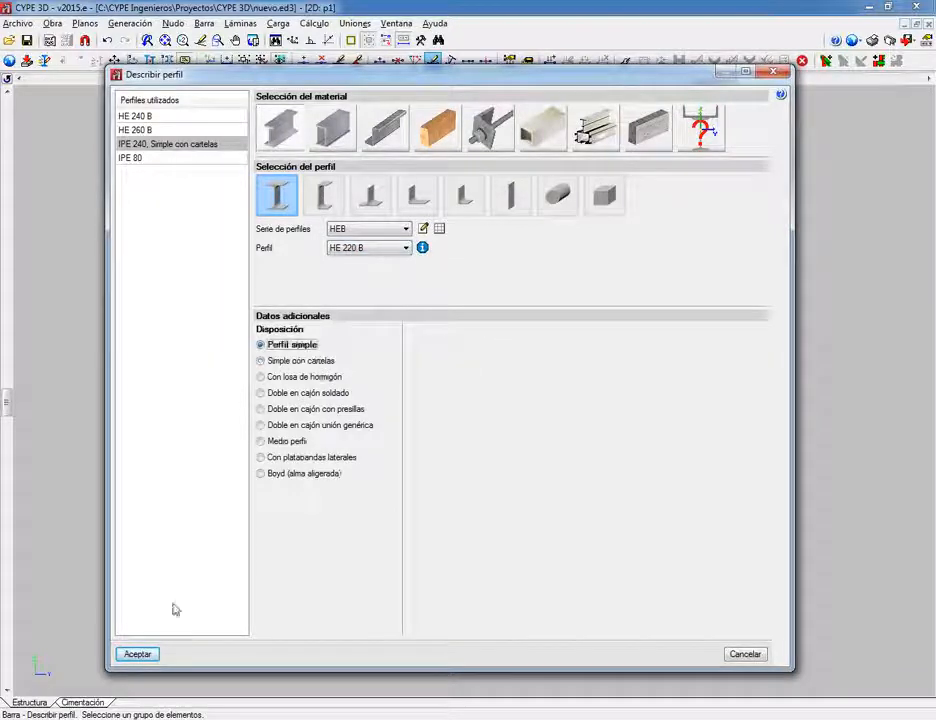
click(138, 654)
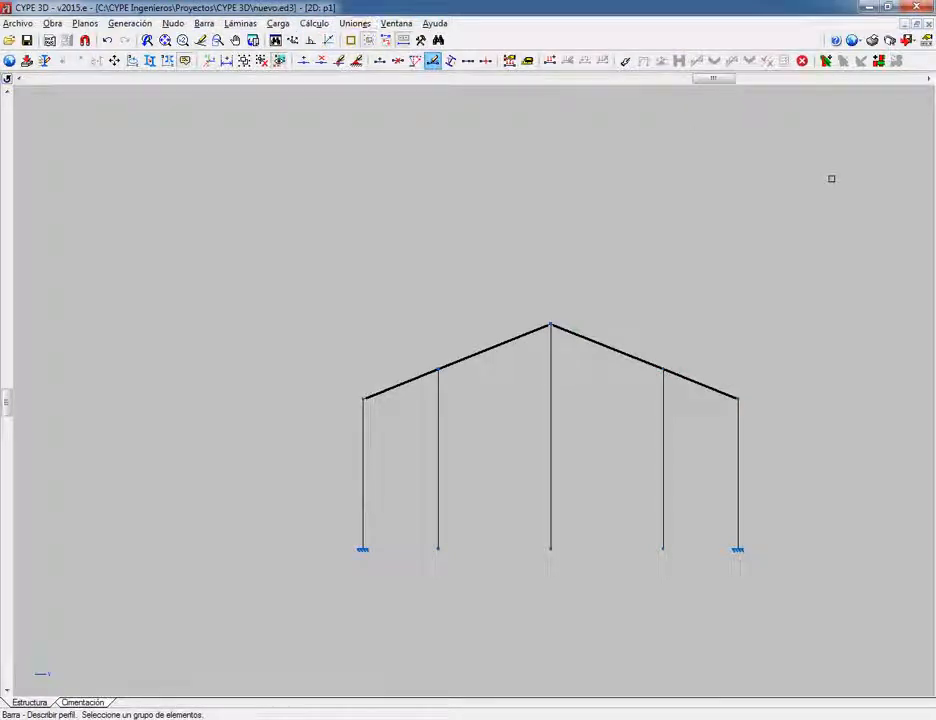
Step: Switch to the 3D window and examine the section orientation of the end-wall columns against the frame columns
click(396, 23)
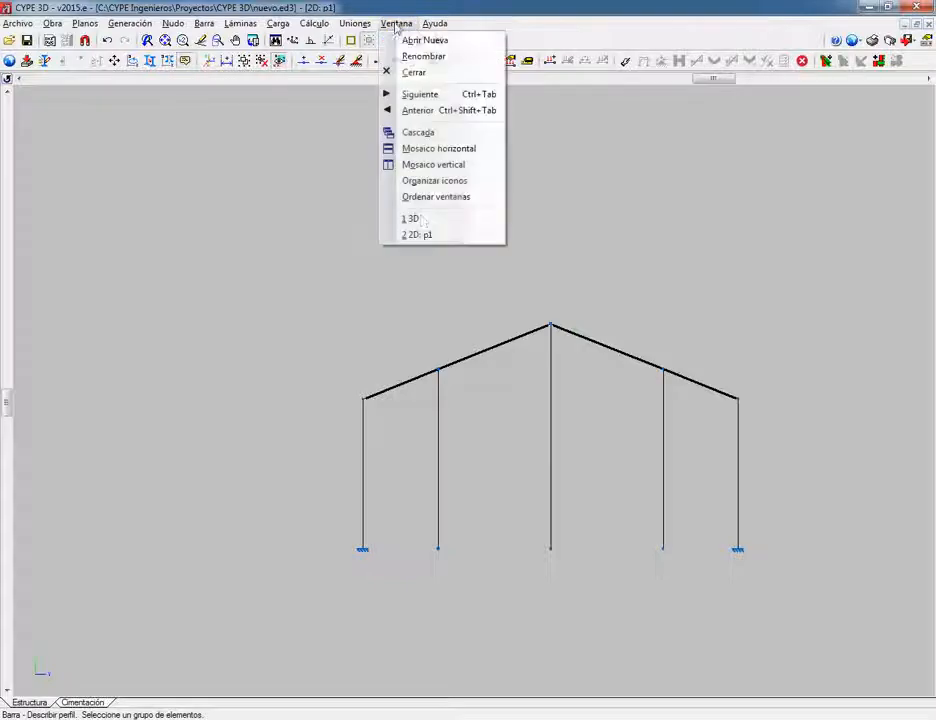
click(408, 219)
scroll(466, 379, up, 6)
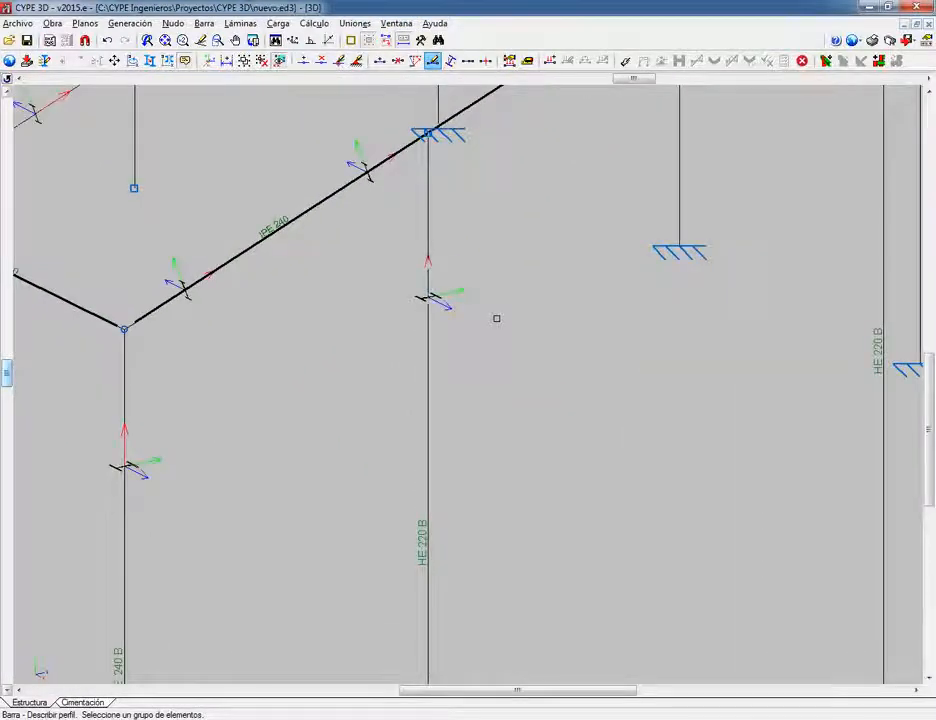
scroll(437, 313, up, 3)
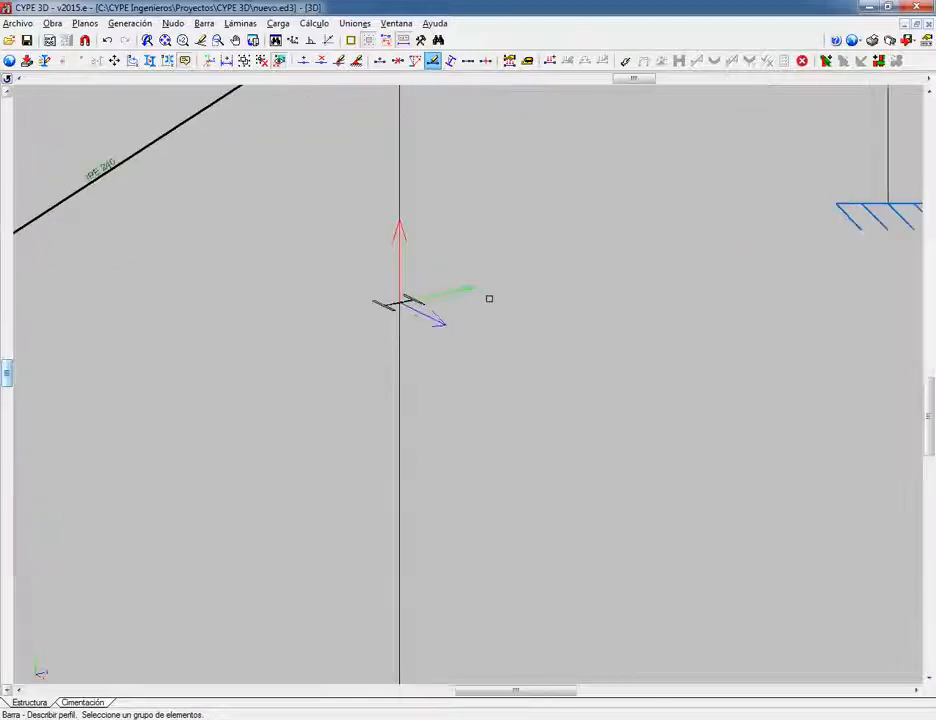
scroll(490, 298, down, 5)
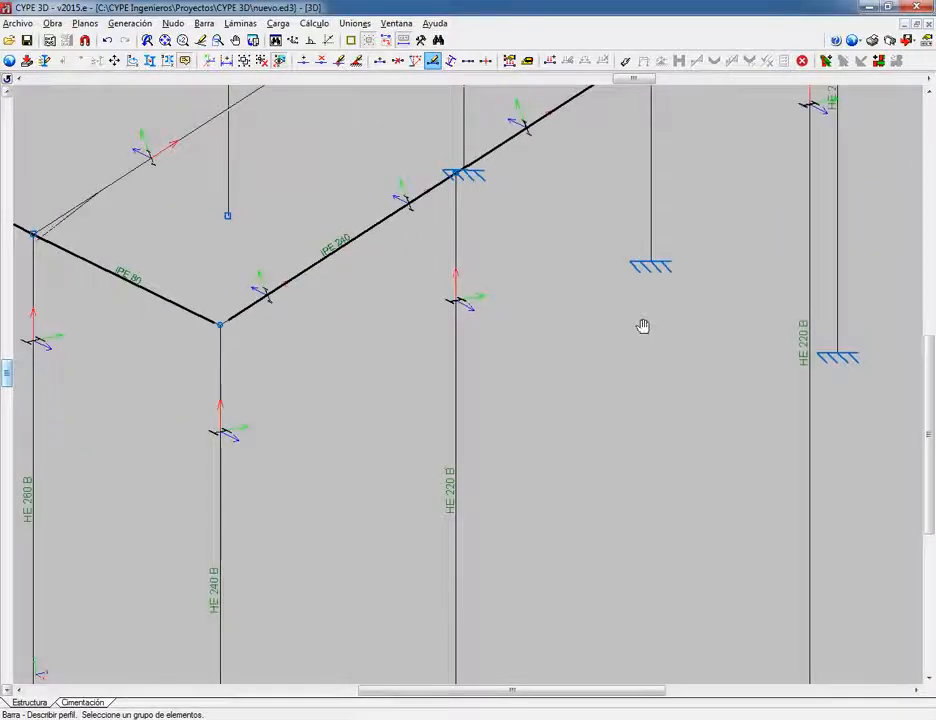
middle_drag(643, 326, 591, 484)
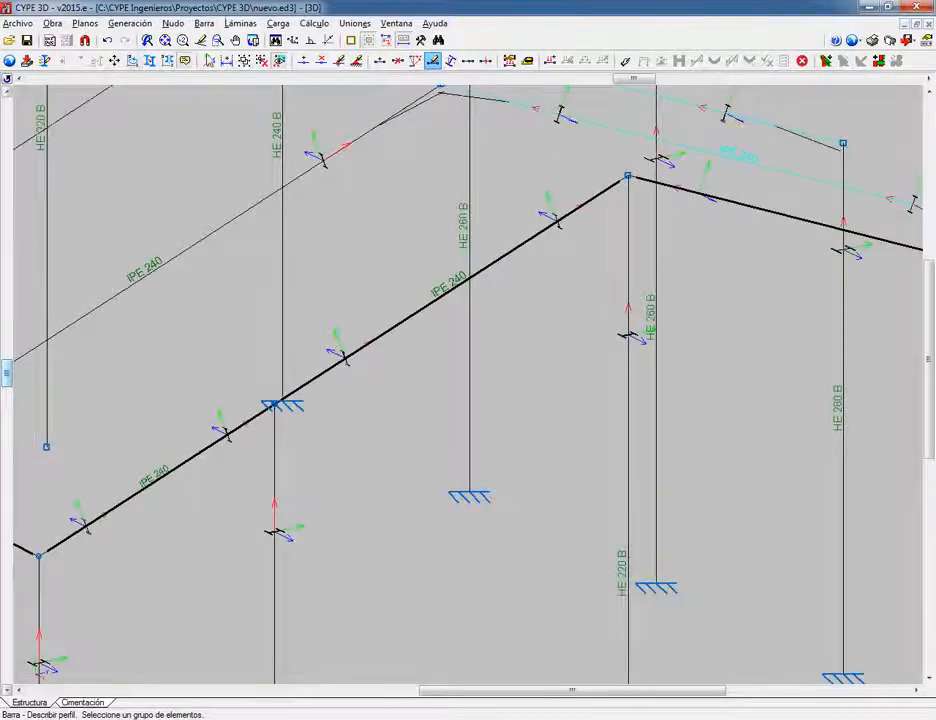
Step: Rotate the section arrangement (Describir disposición) of the three intermediate end-wall columns 90° using the predefined turned H orientation
click(203, 23)
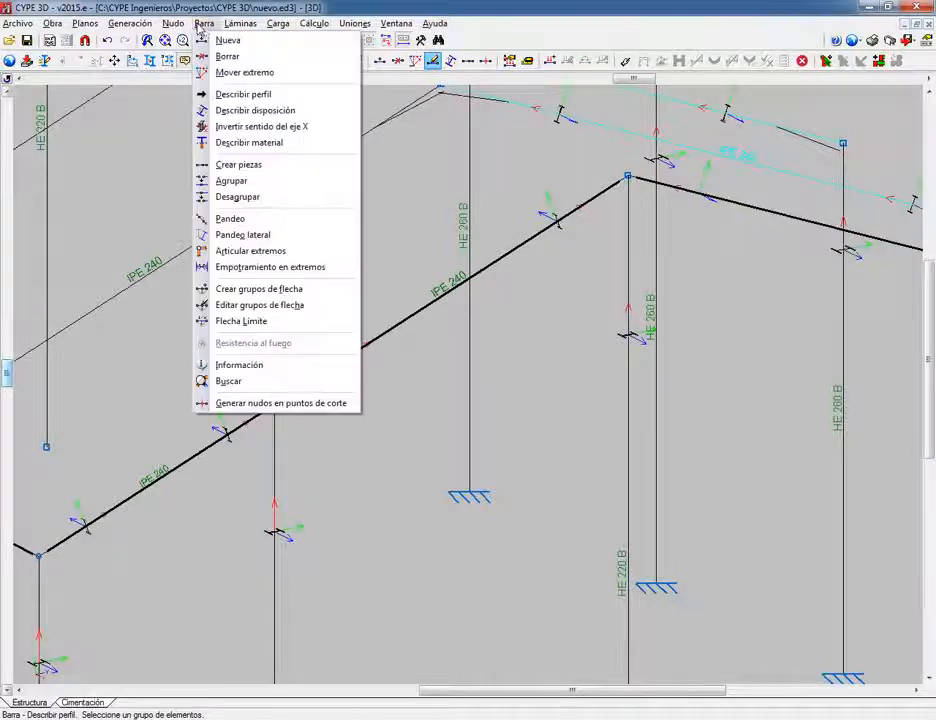
click(254, 111)
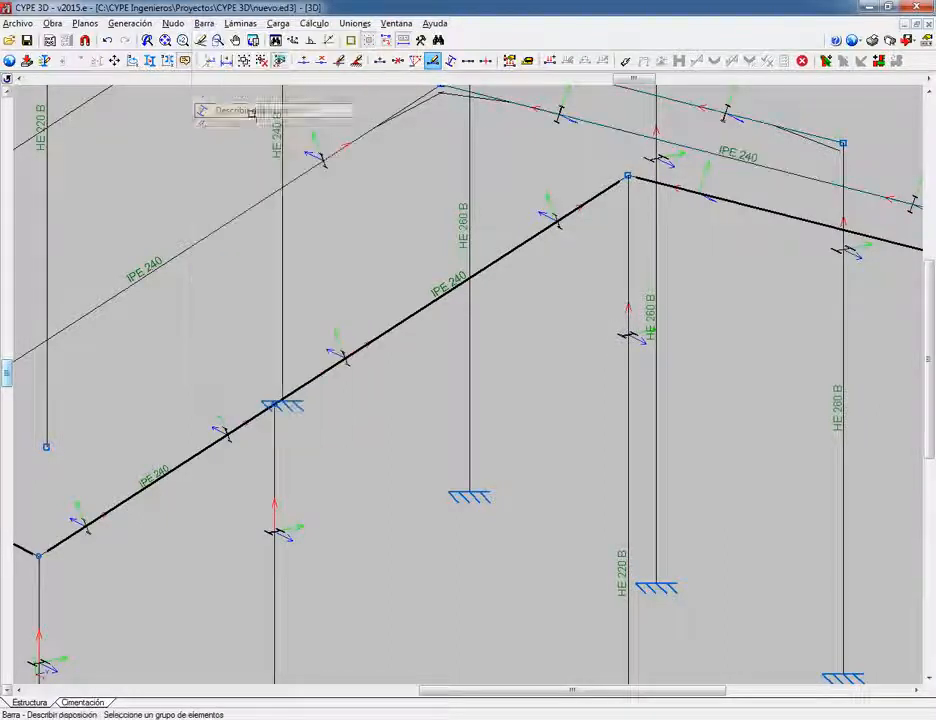
click(273, 600)
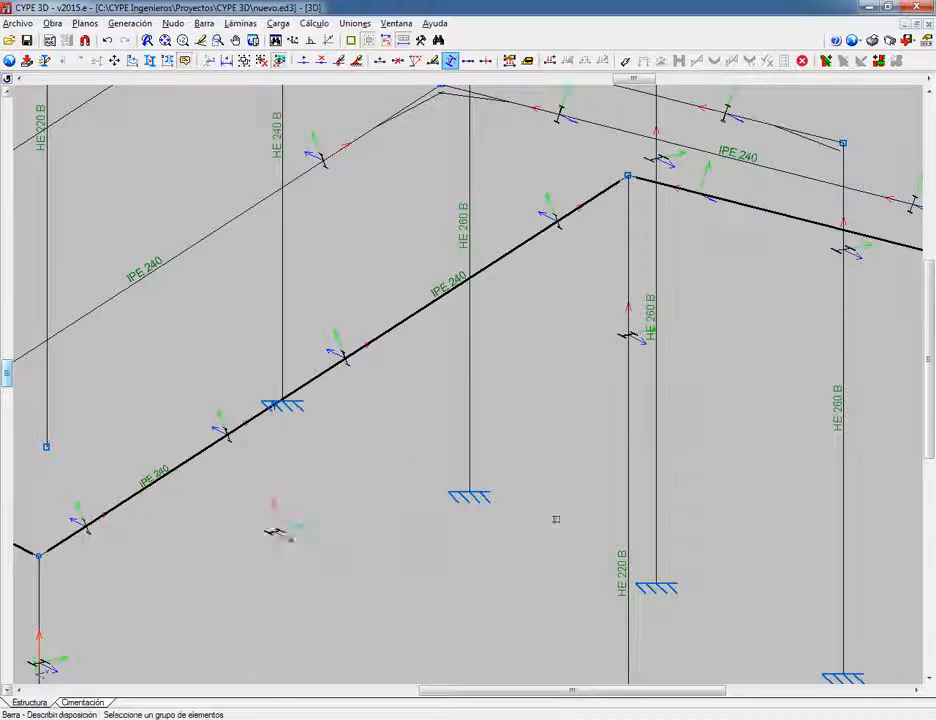
click(624, 515)
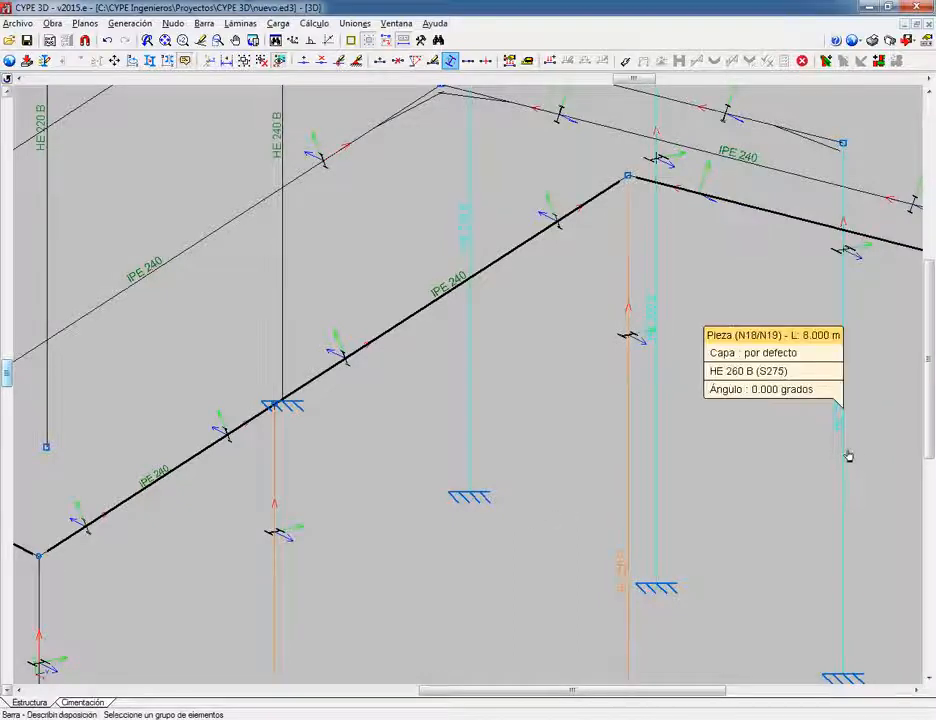
middle_drag(879, 451, 496, 451)
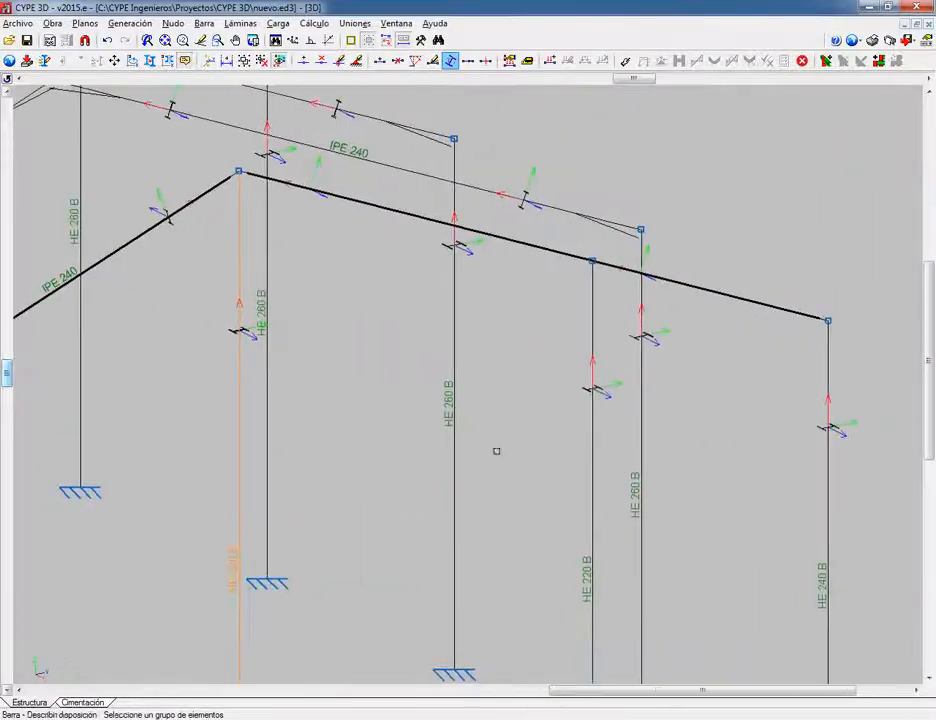
click(591, 462)
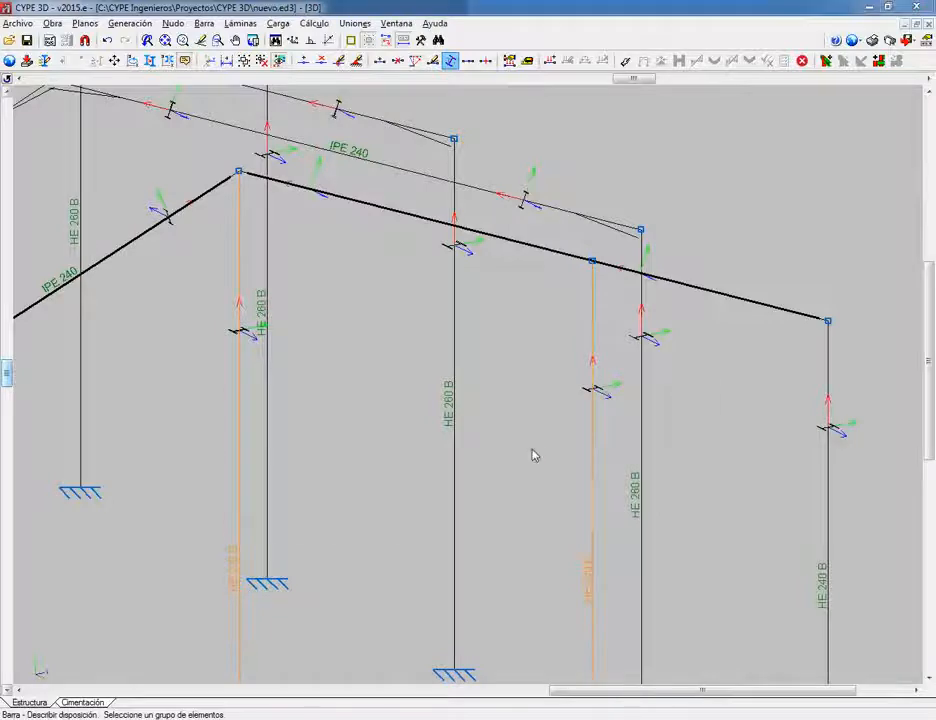
right_click(533, 455)
click(279, 238)
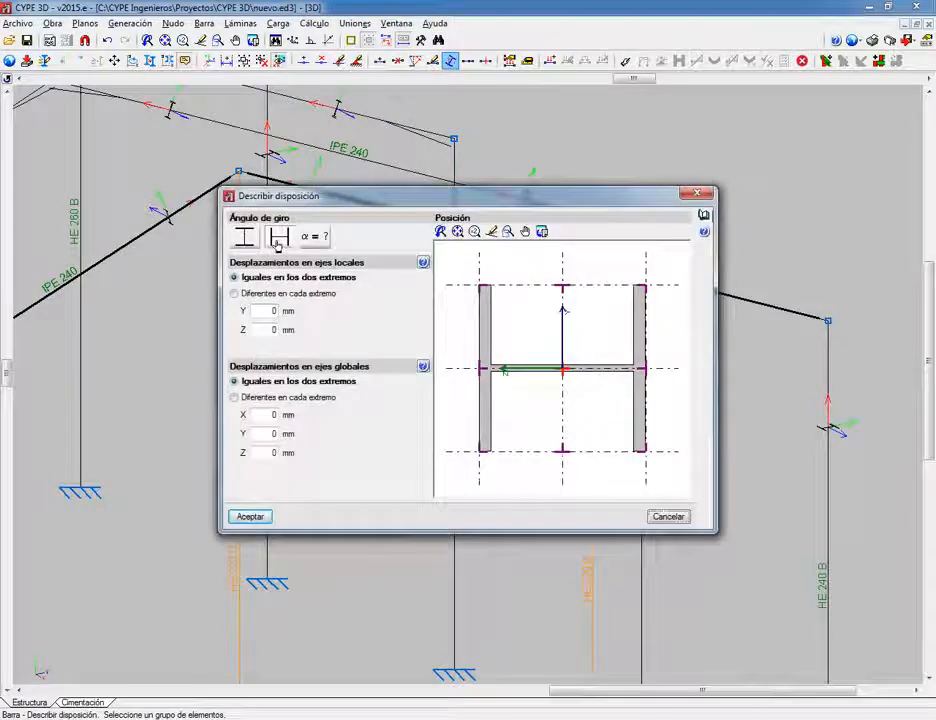
click(249, 517)
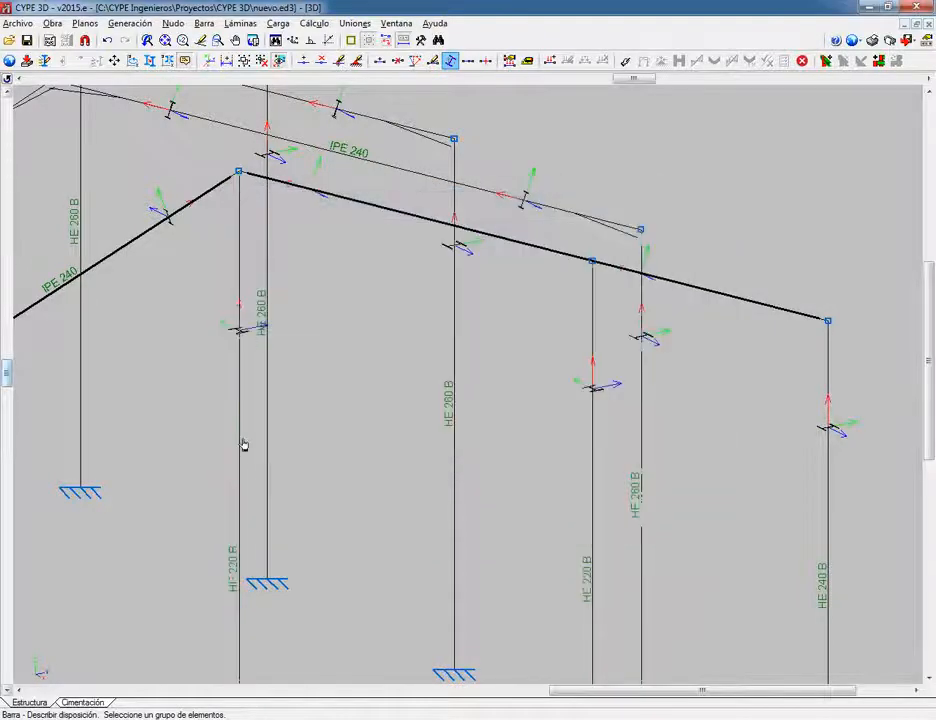
Step: Examine the section orientation of the intermediate end-wall columns up close and from a rotated 3D view
scroll(232, 355, up, 4)
scroll(228, 357, down, 4)
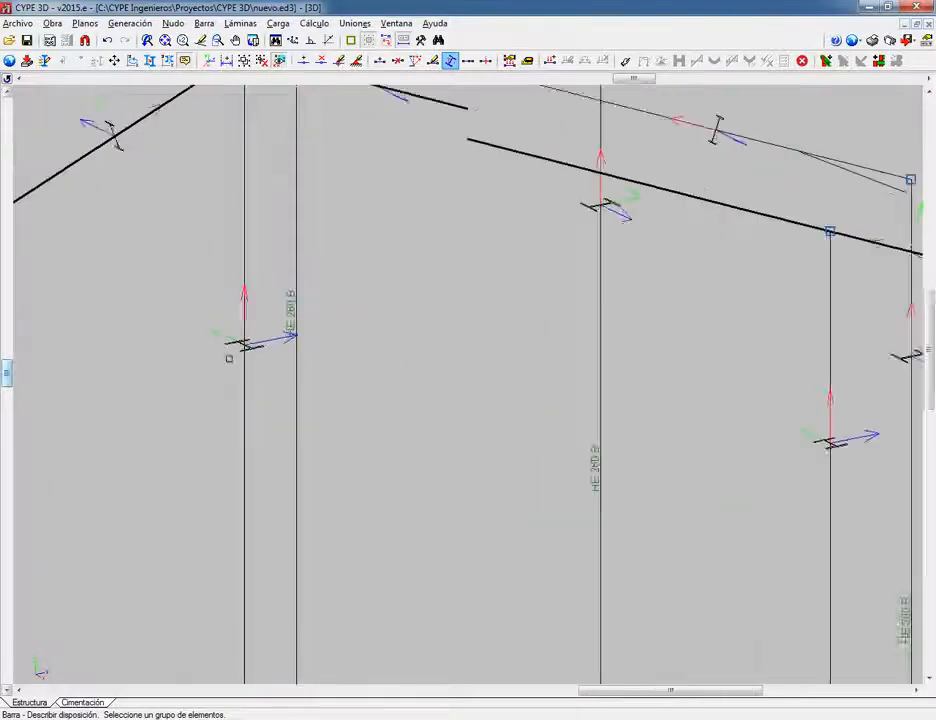
middle_drag(165, 409, 393, 373)
scroll(292, 445, down, 1)
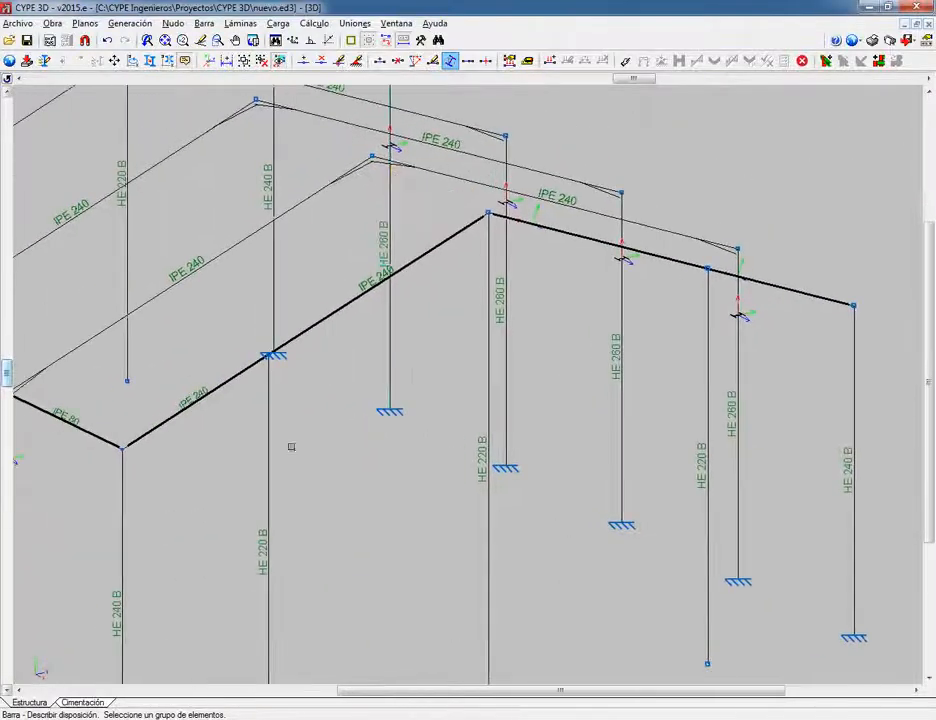
scroll(297, 428, up, 8)
middle_drag(269, 382, 293, 560)
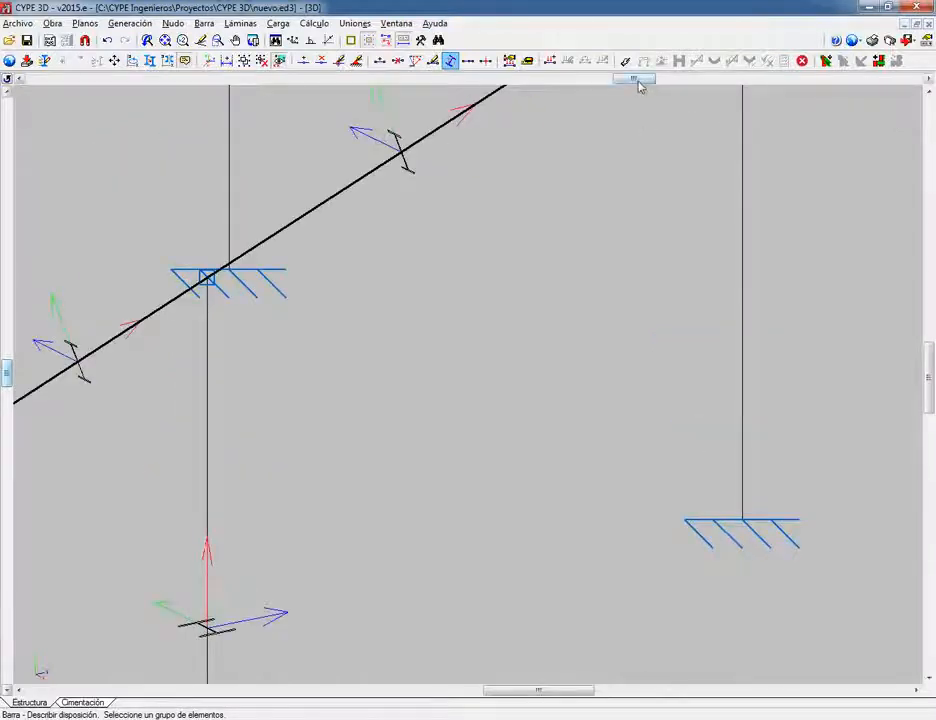
drag(641, 80, 661, 82)
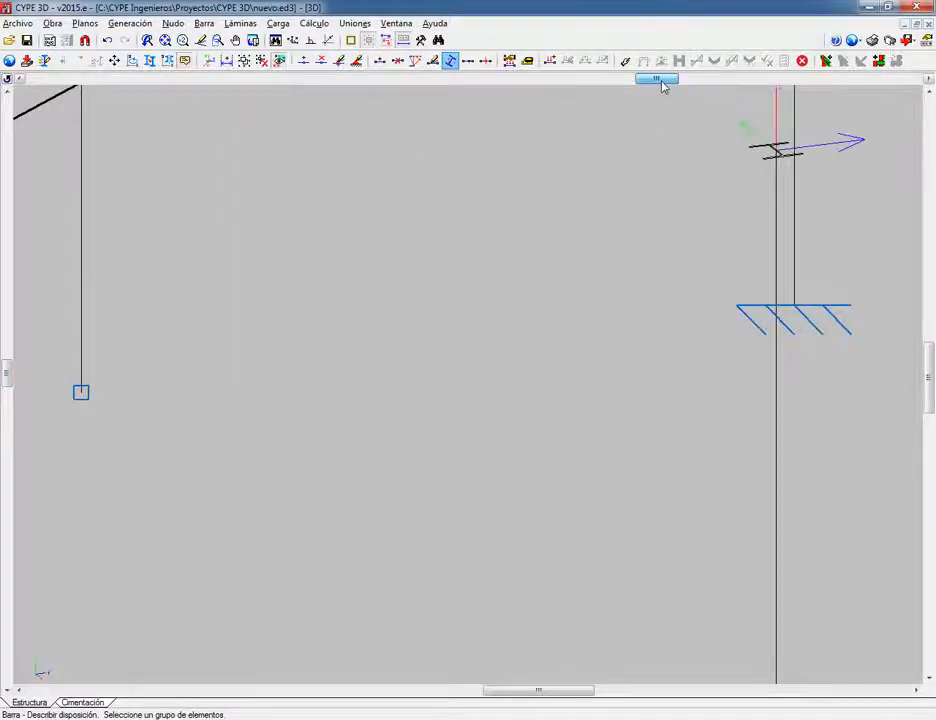
scroll(384, 358, down, 6)
scroll(384, 363, down, 5)
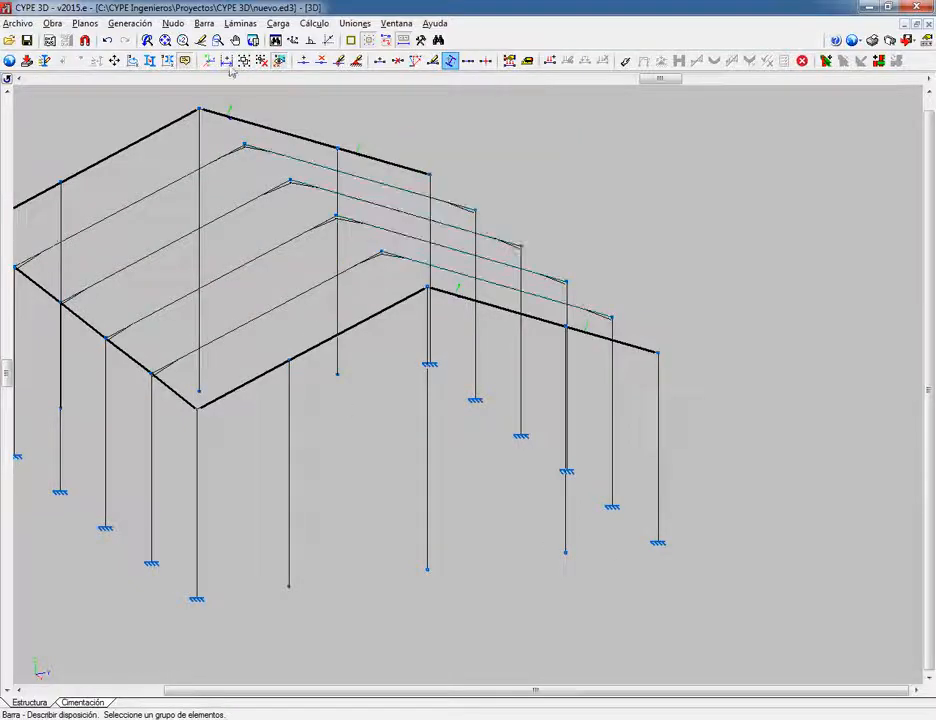
Step: Assign a fully fixed external support (Vinculación exterior) to the base nodes of the intermediate columns on both end walls
click(173, 23)
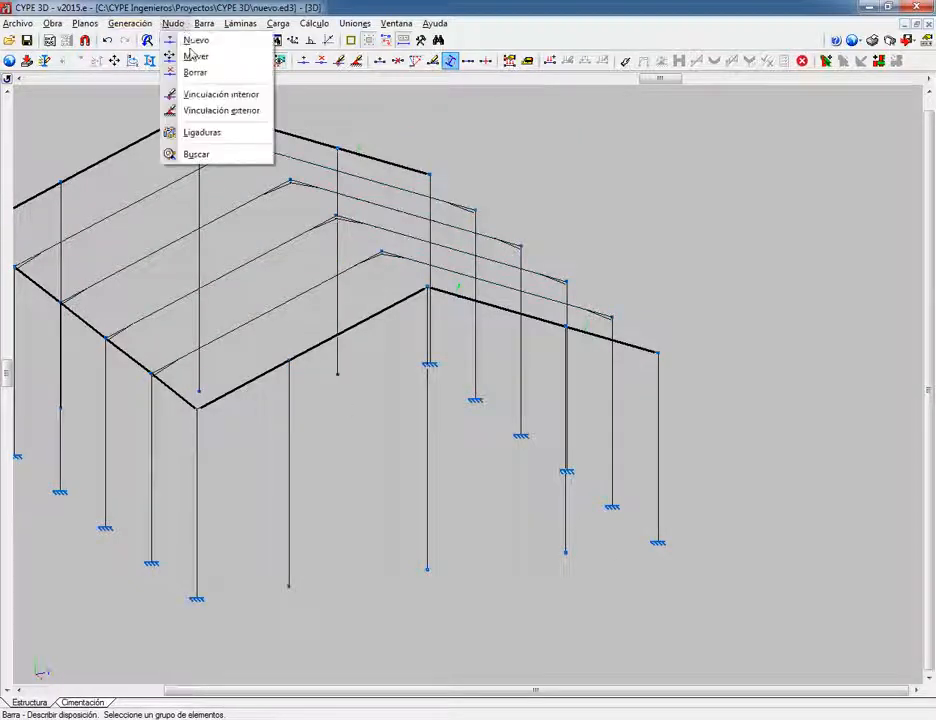
click(229, 110)
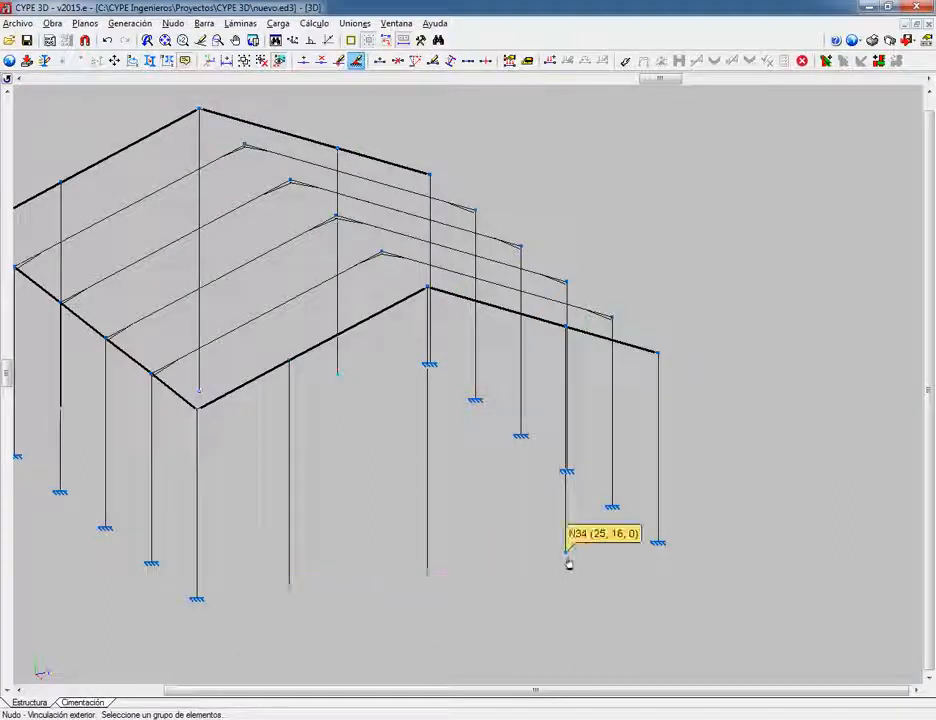
click(428, 640)
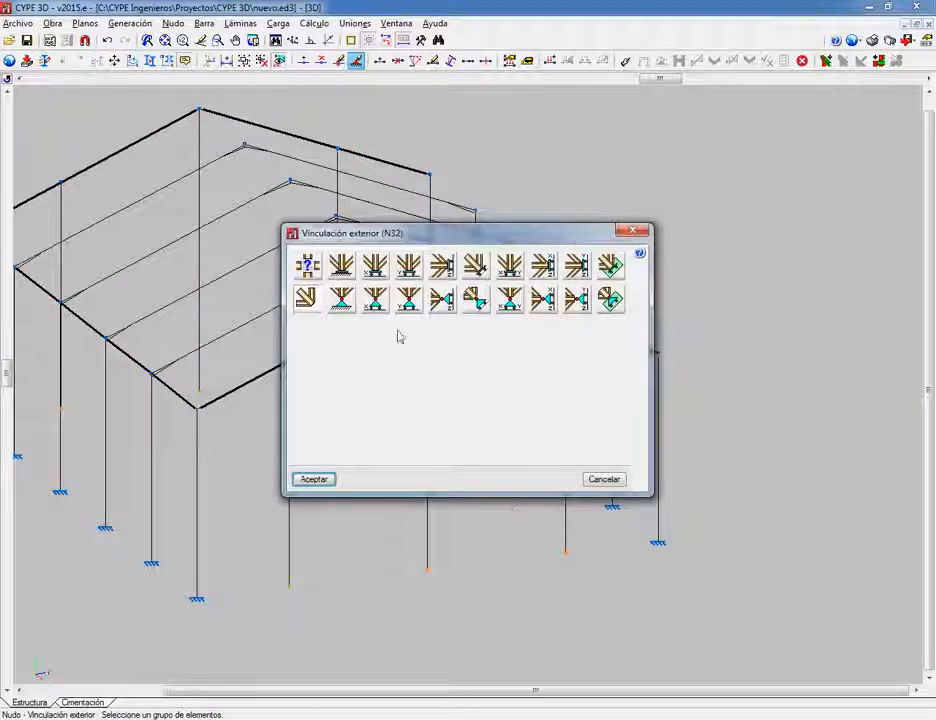
click(314, 480)
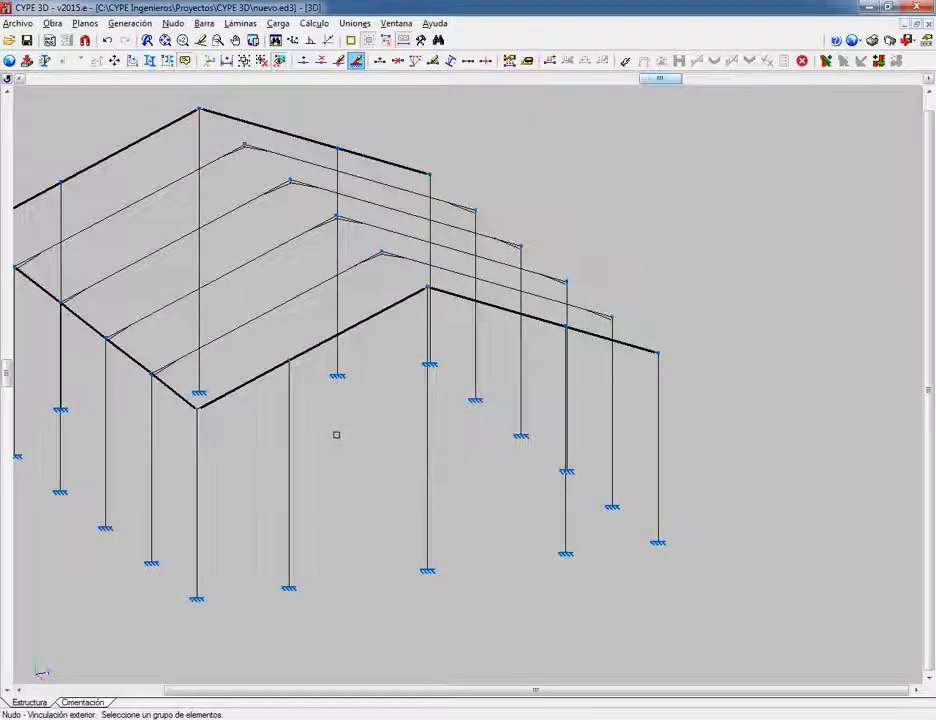
scroll(335, 433, up, 2)
scroll(263, 301, up, 3)
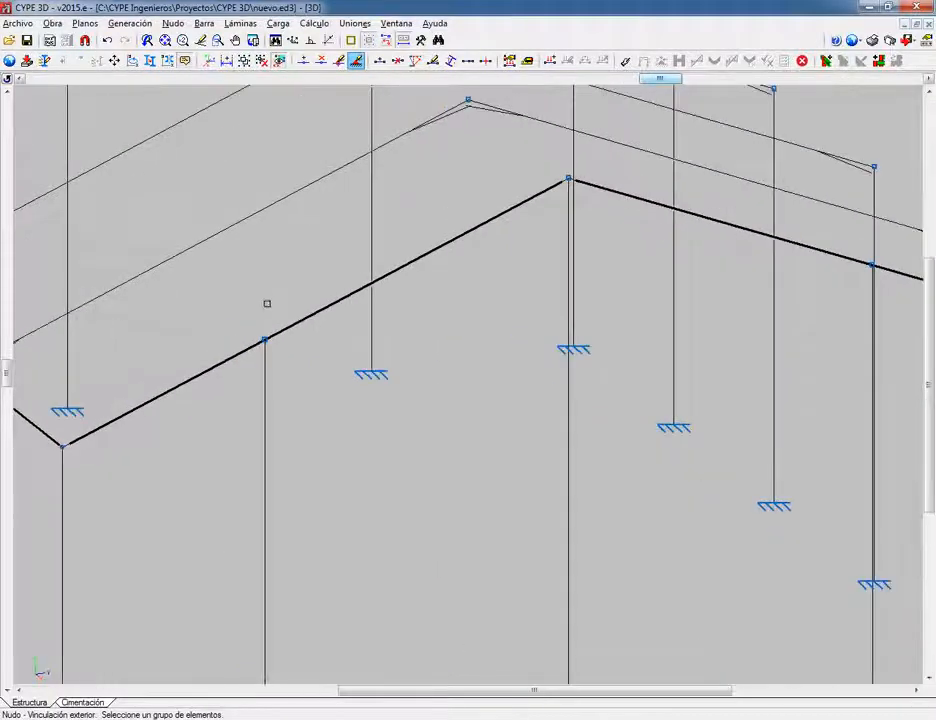
scroll(267, 303, up, 4)
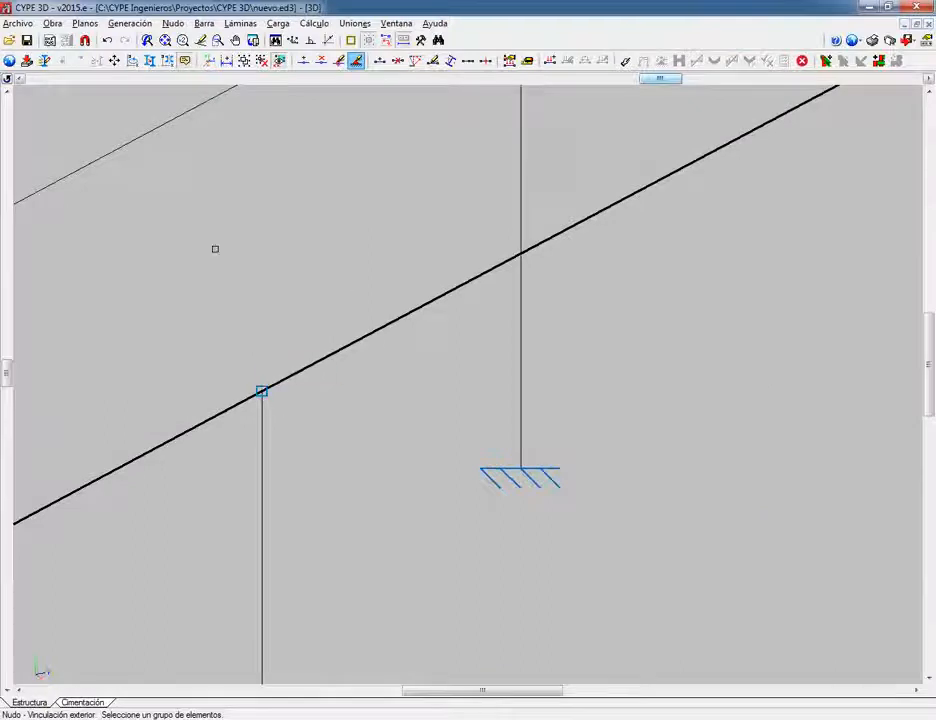
click(202, 25)
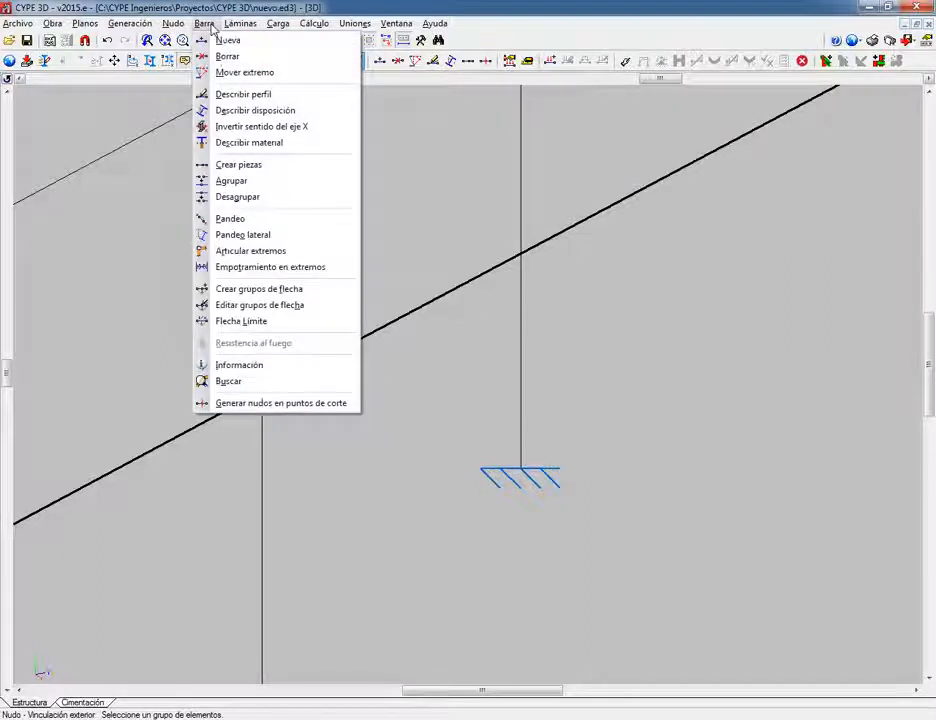
click(274, 252)
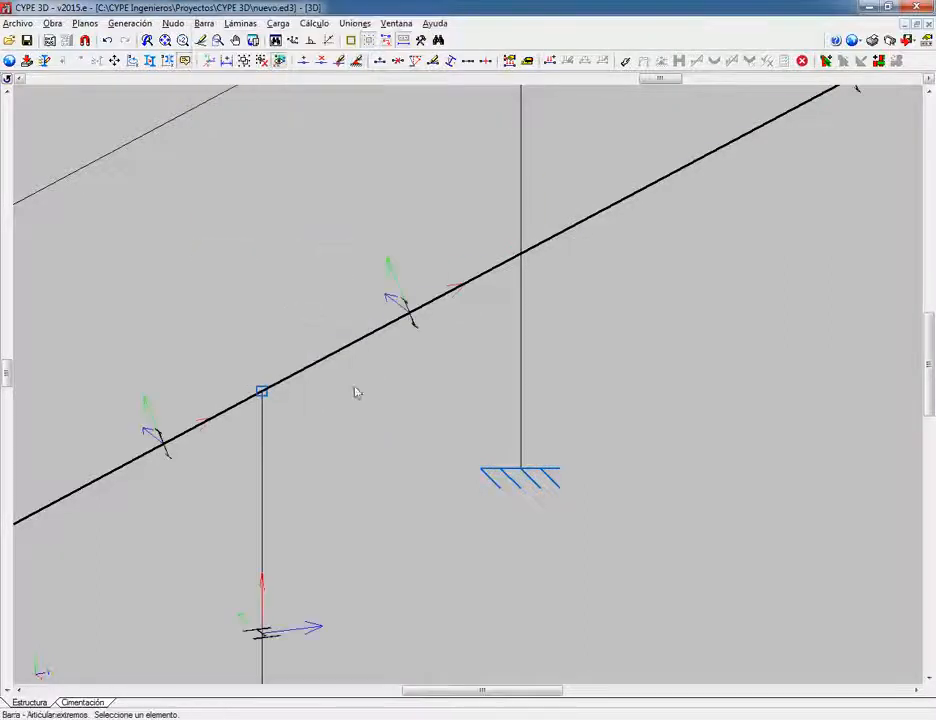
click(262, 404)
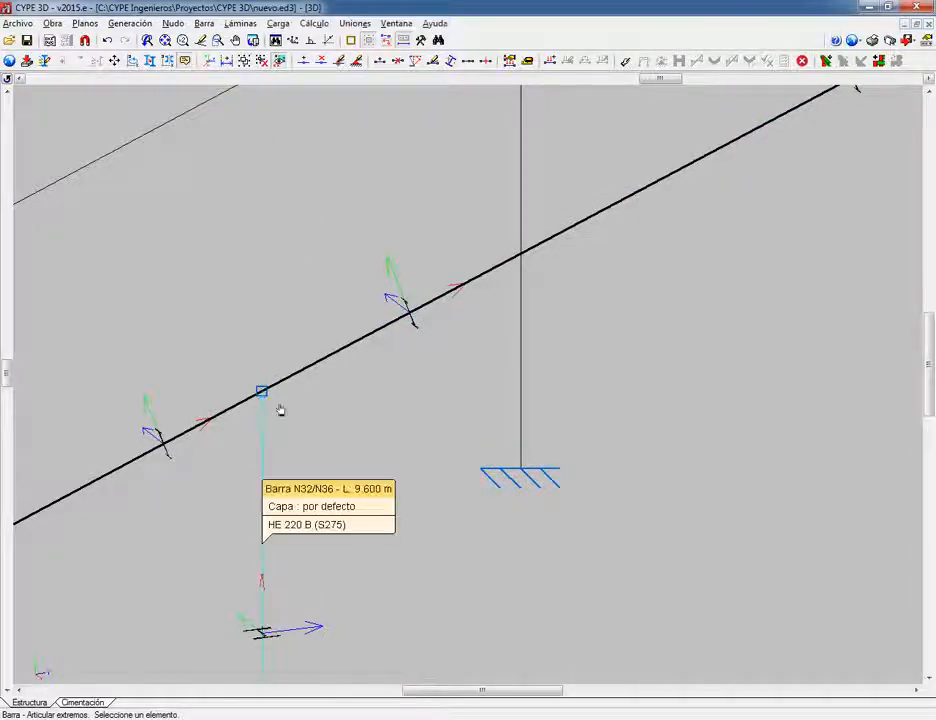
Step: Define the internal fixity (Vinculación interior) at the intermediate column's top node, with rafter group A in link 0 and column group B in link 1
click(174, 23)
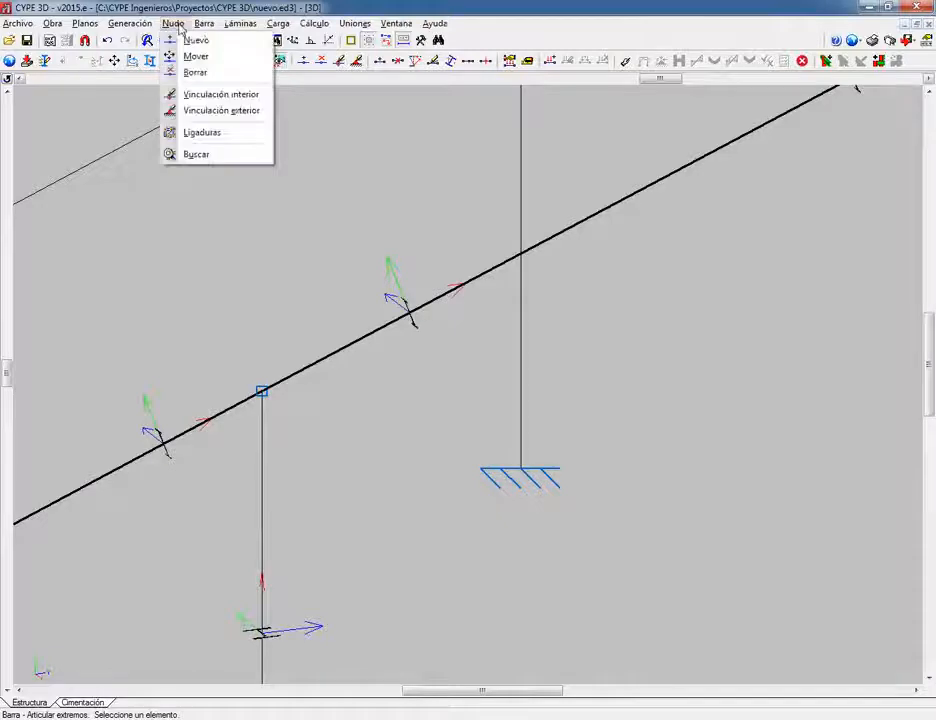
click(205, 94)
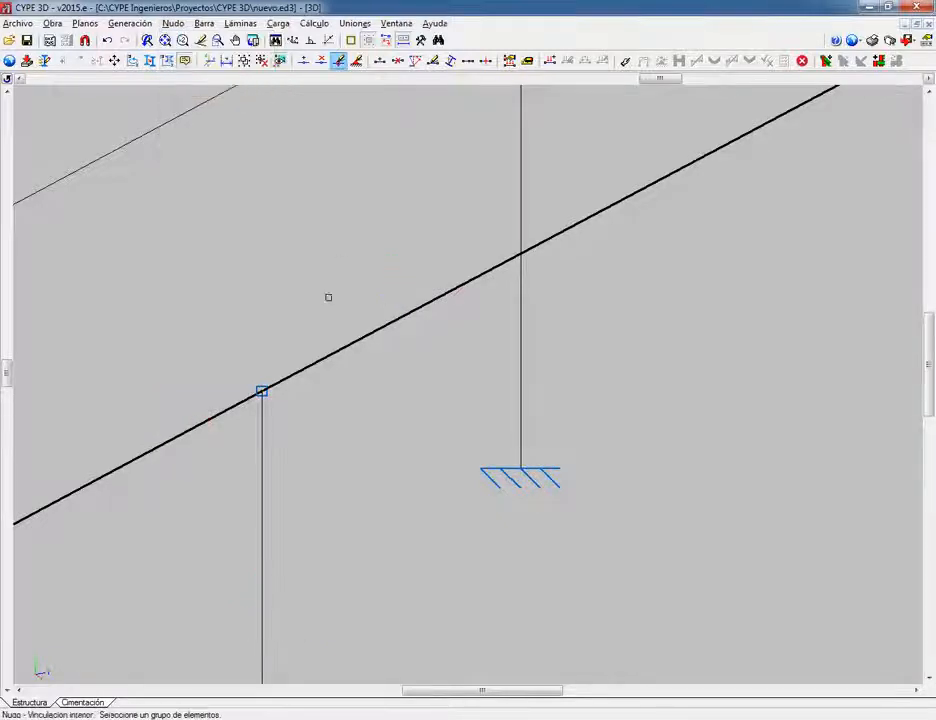
click(273, 387)
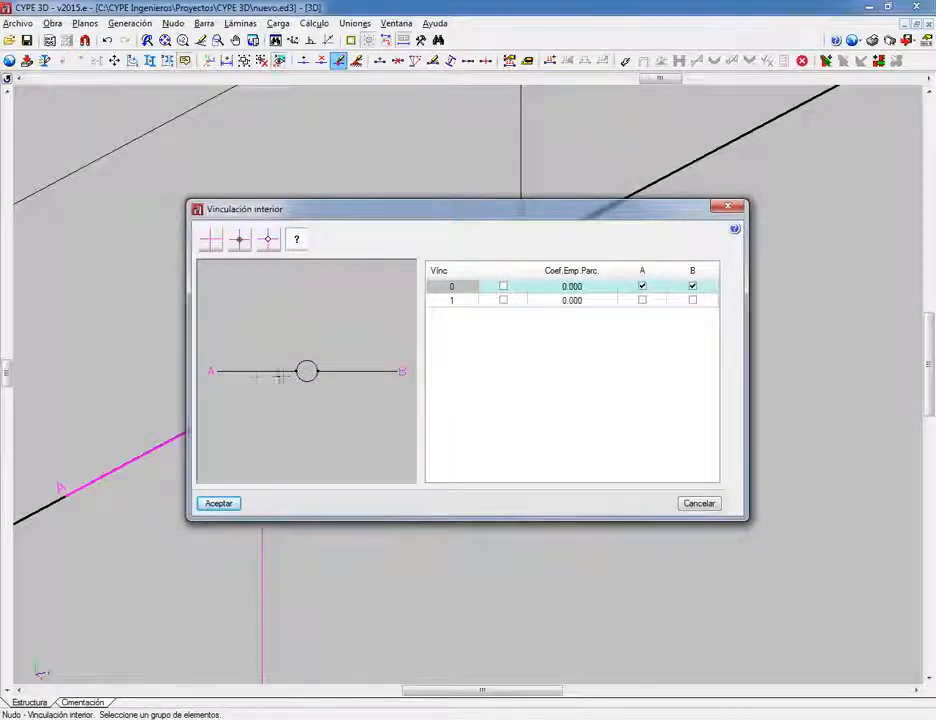
drag(352, 215, 502, 407)
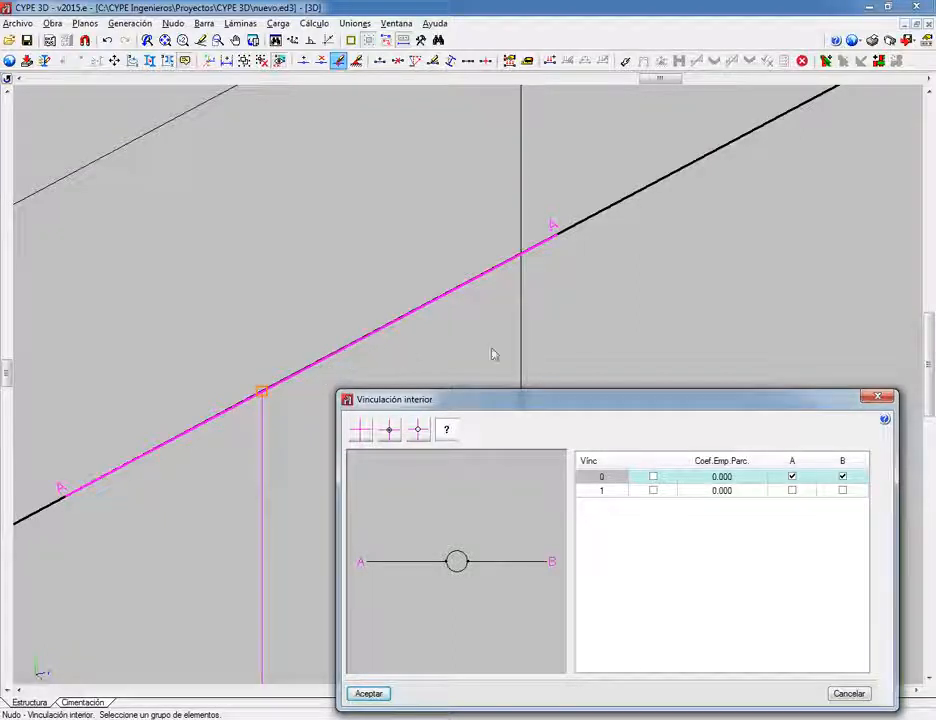
drag(551, 405, 542, 403)
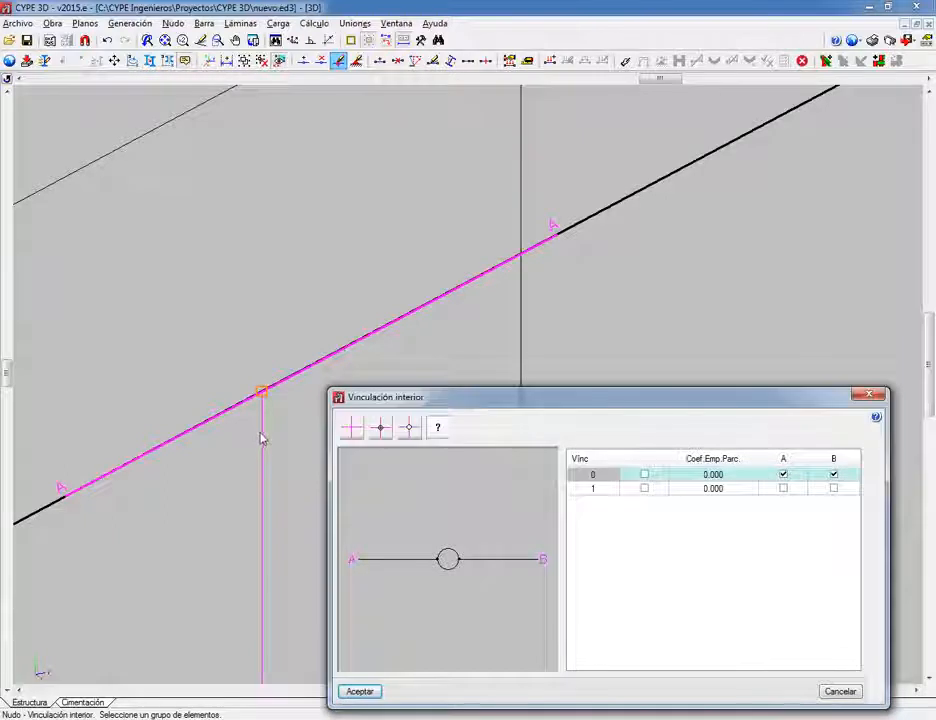
click(351, 429)
click(410, 429)
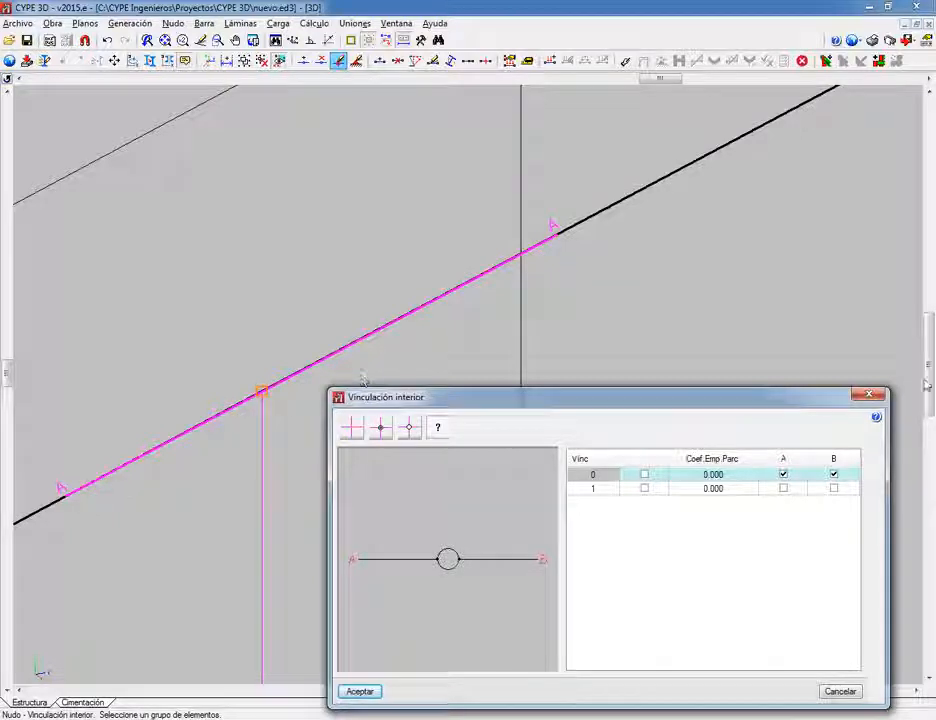
click(833, 488)
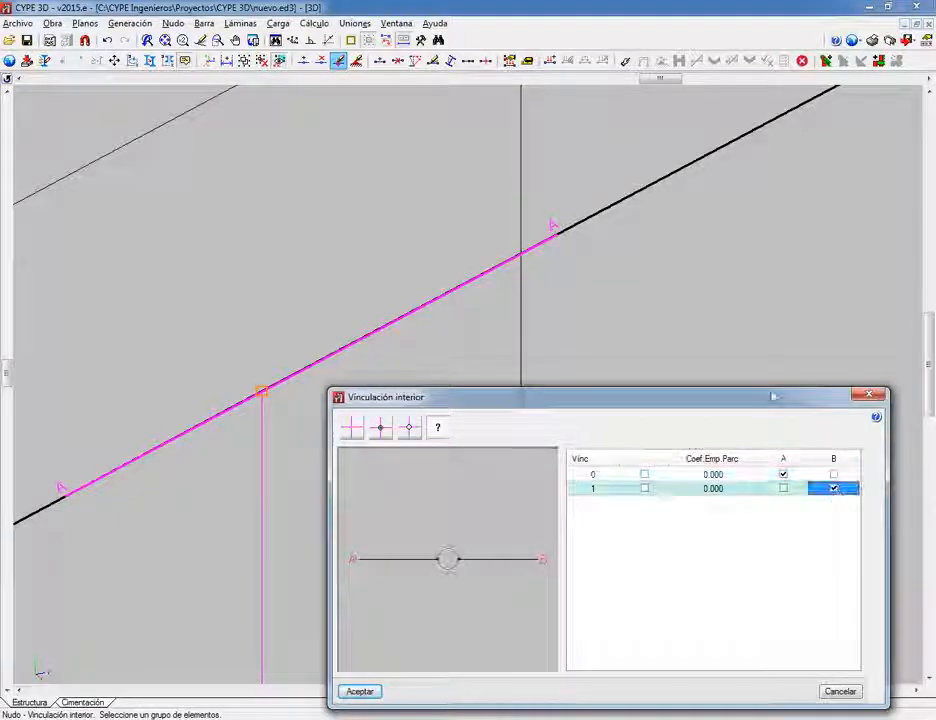
drag(765, 397, 758, 199)
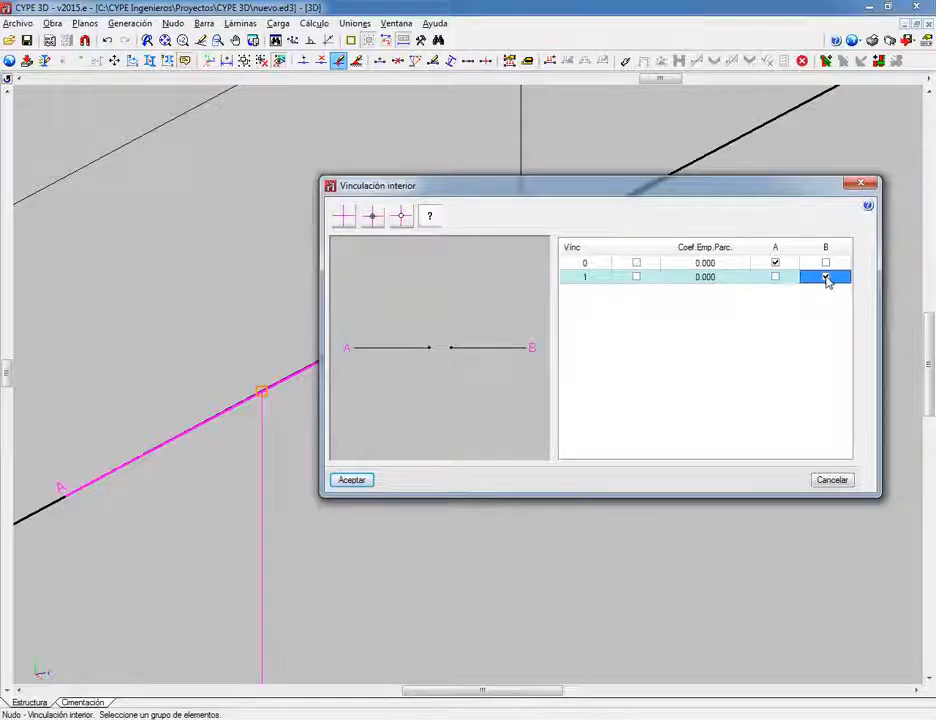
click(352, 481)
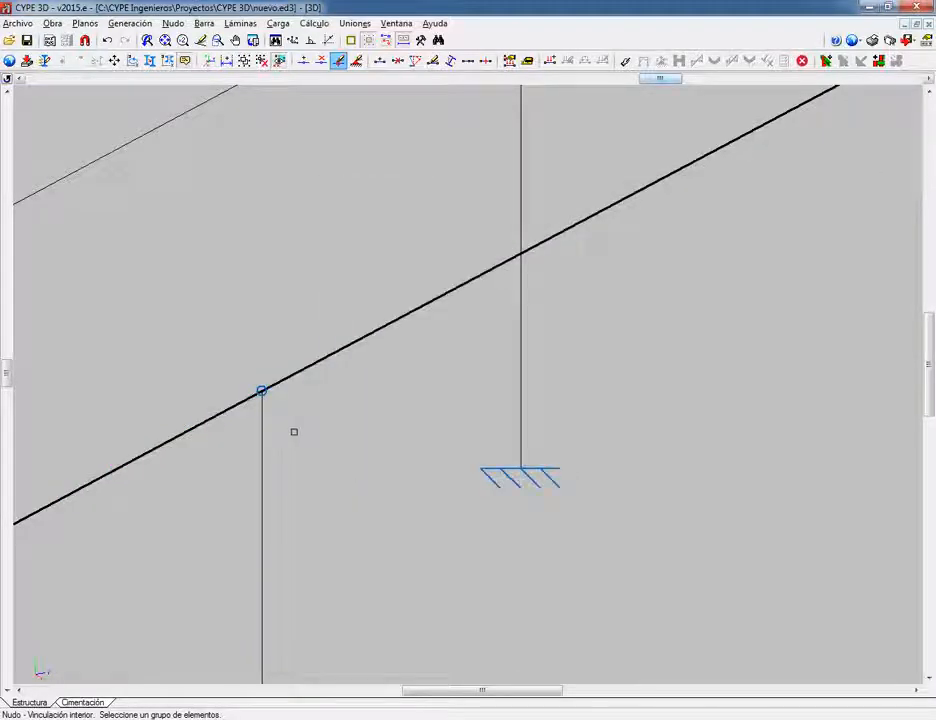
Step: Compare the upright, turned H and custom-angle options in the intermediate column's section arrangement (Describir disposición), keeping the turned H orientation
scroll(305, 437, down, 3)
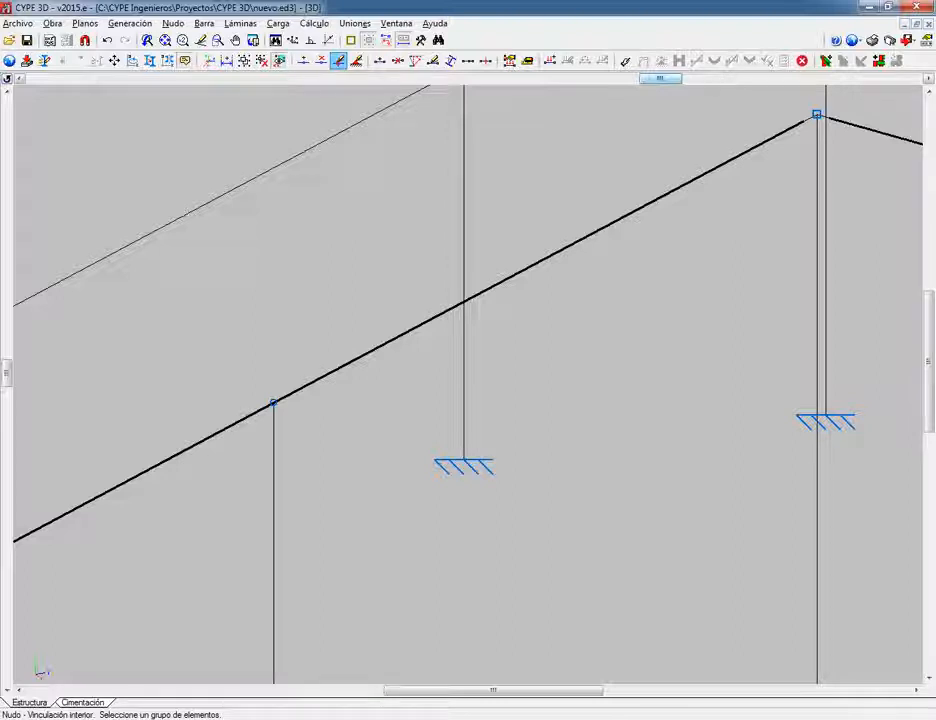
scroll(285, 425, up, 3)
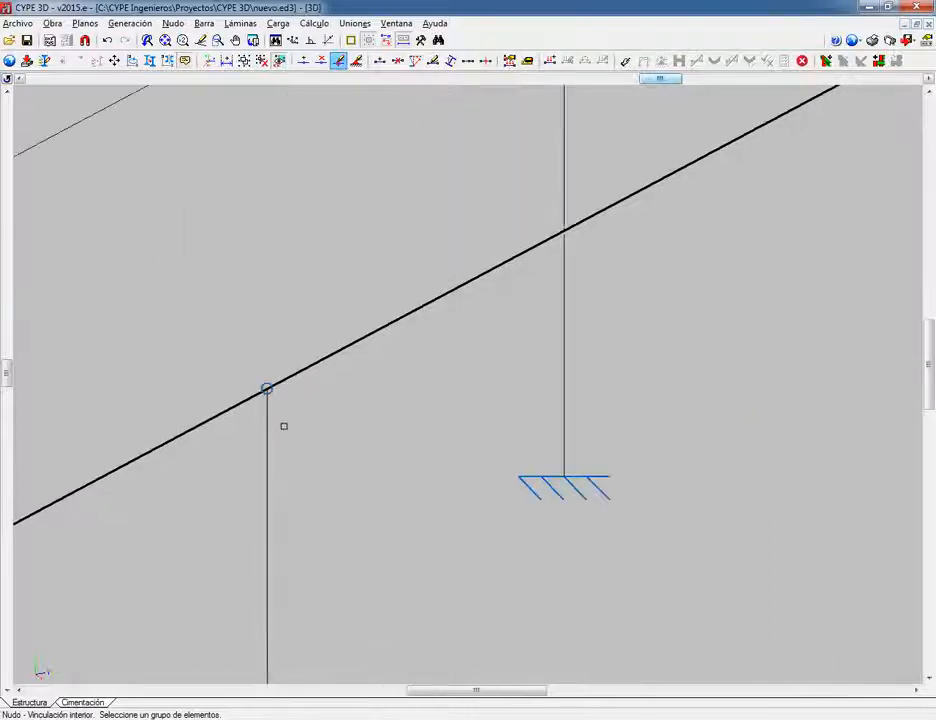
scroll(285, 411, down, 2)
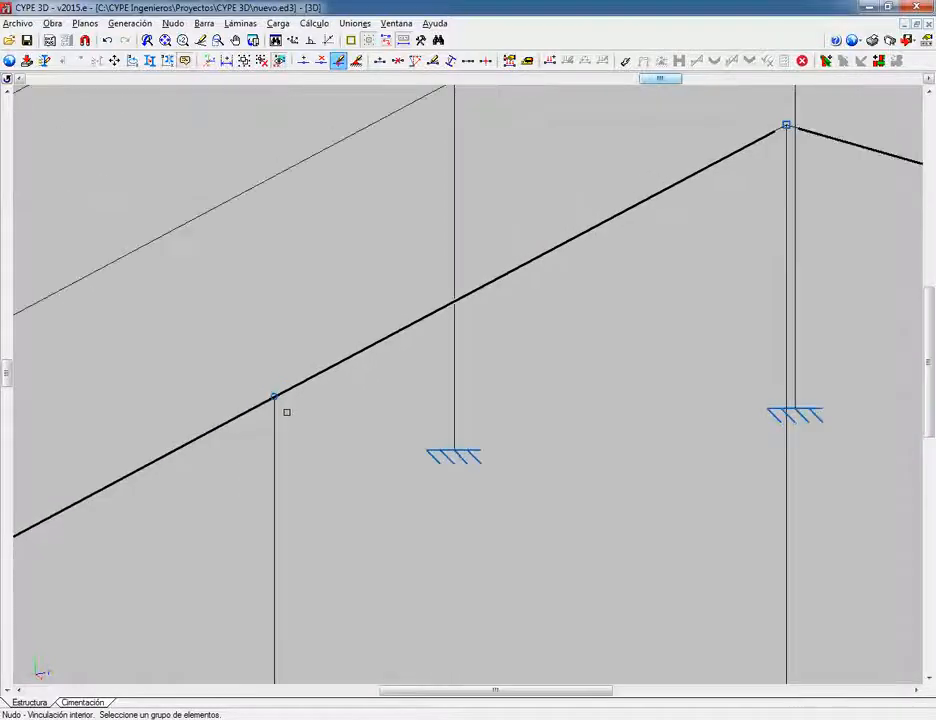
click(205, 24)
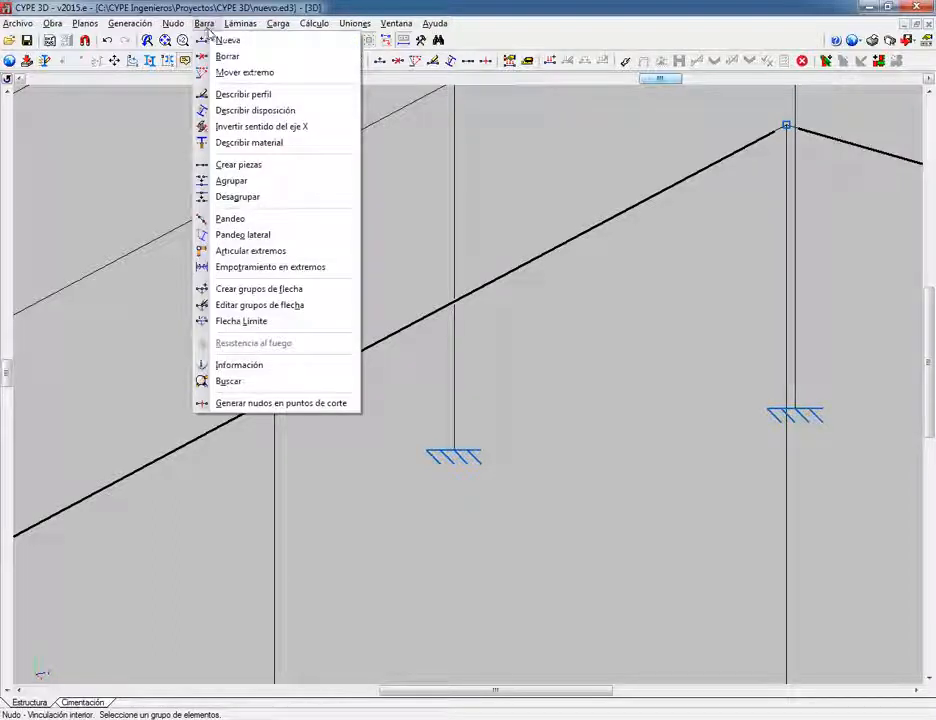
click(233, 112)
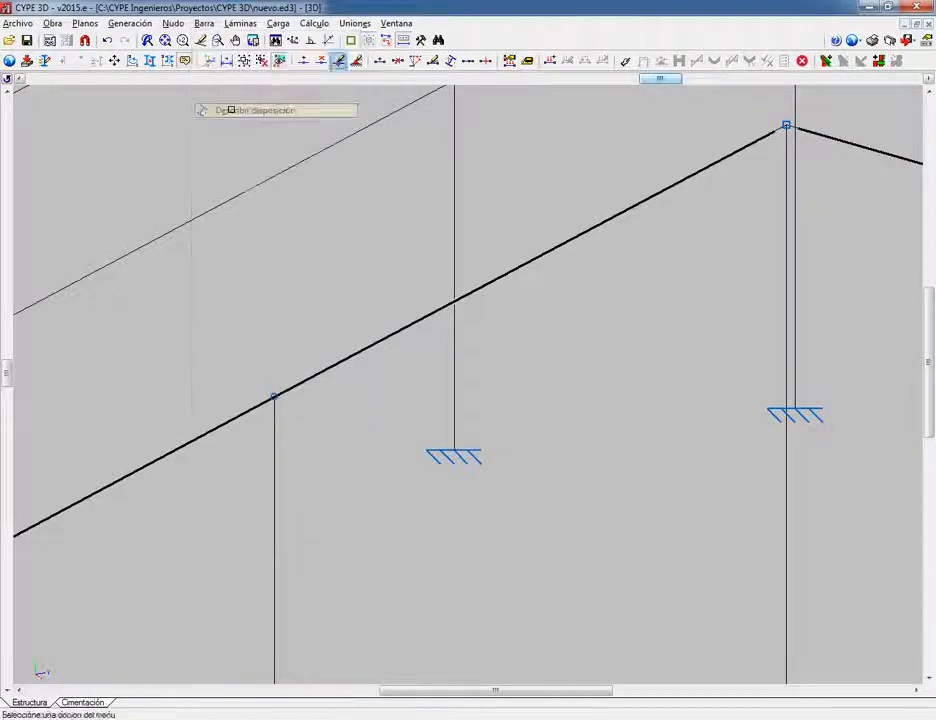
click(272, 510)
right_click(390, 467)
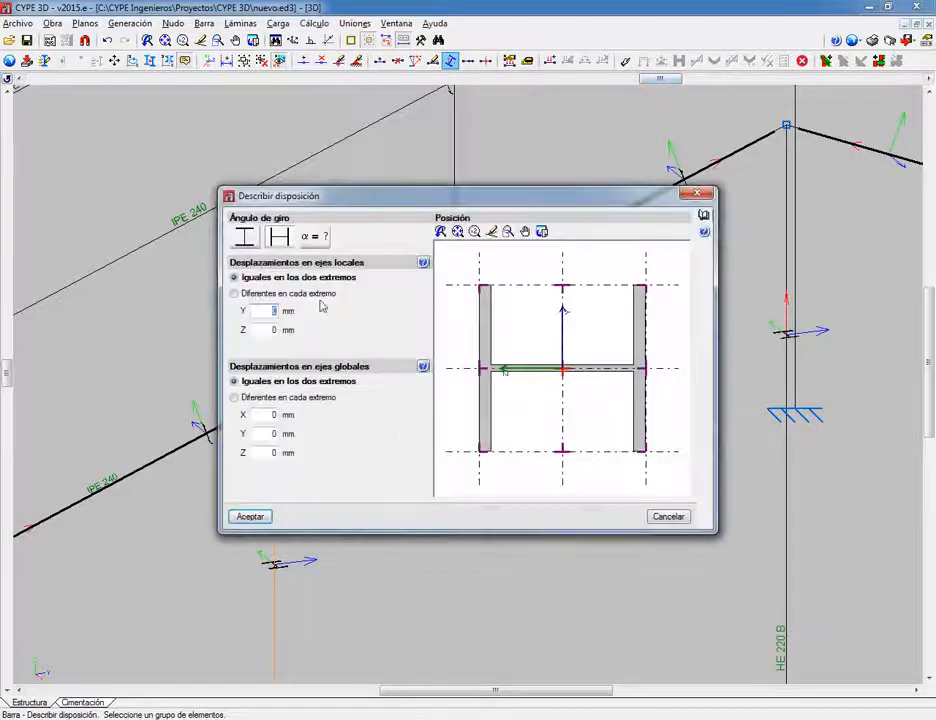
click(245, 237)
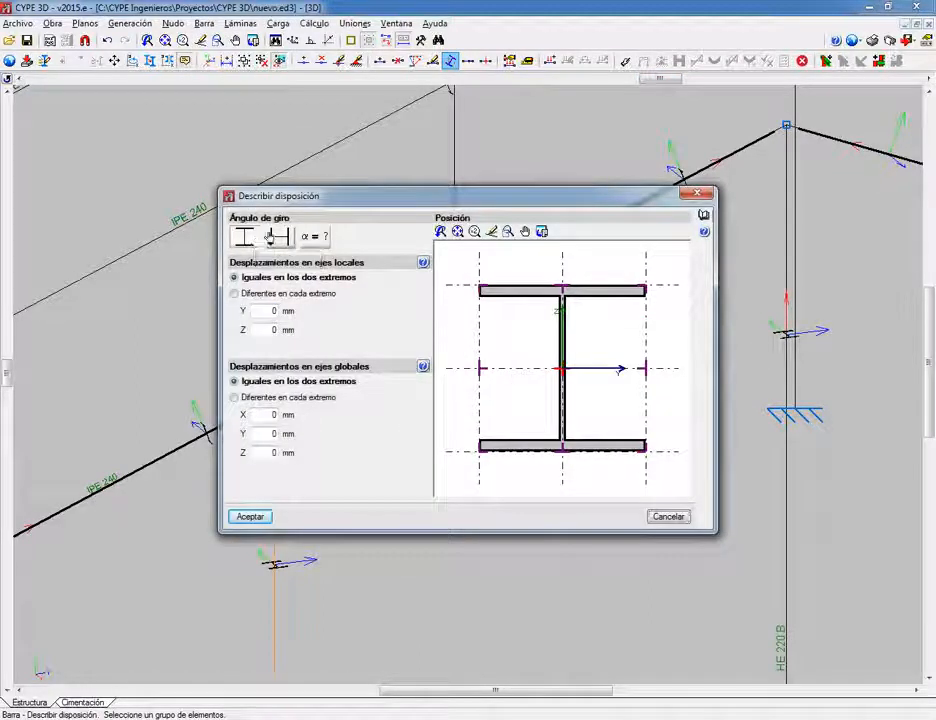
click(276, 237)
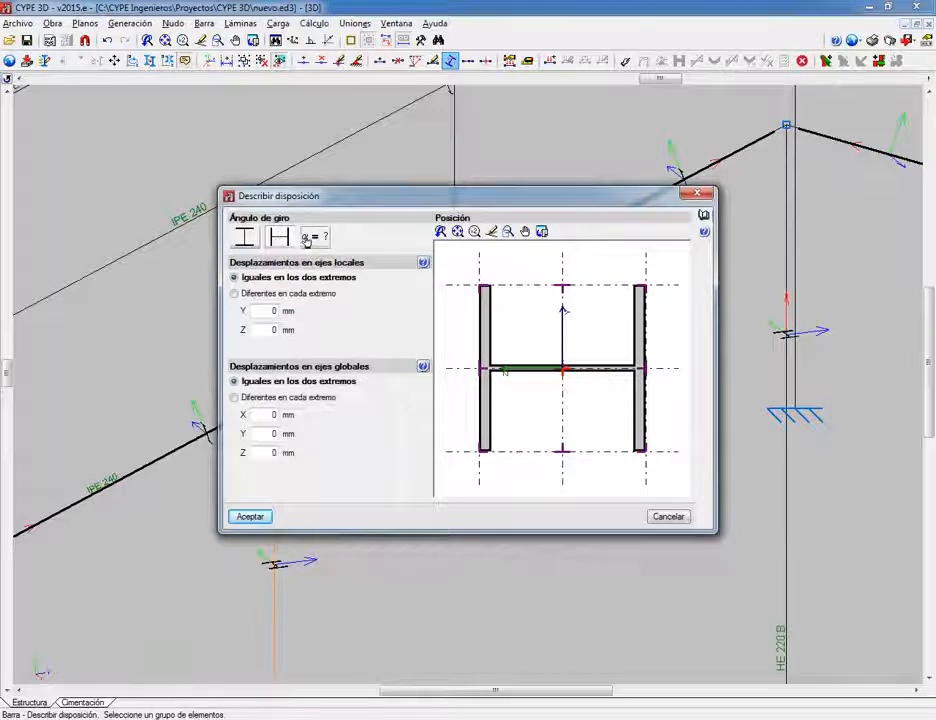
click(308, 238)
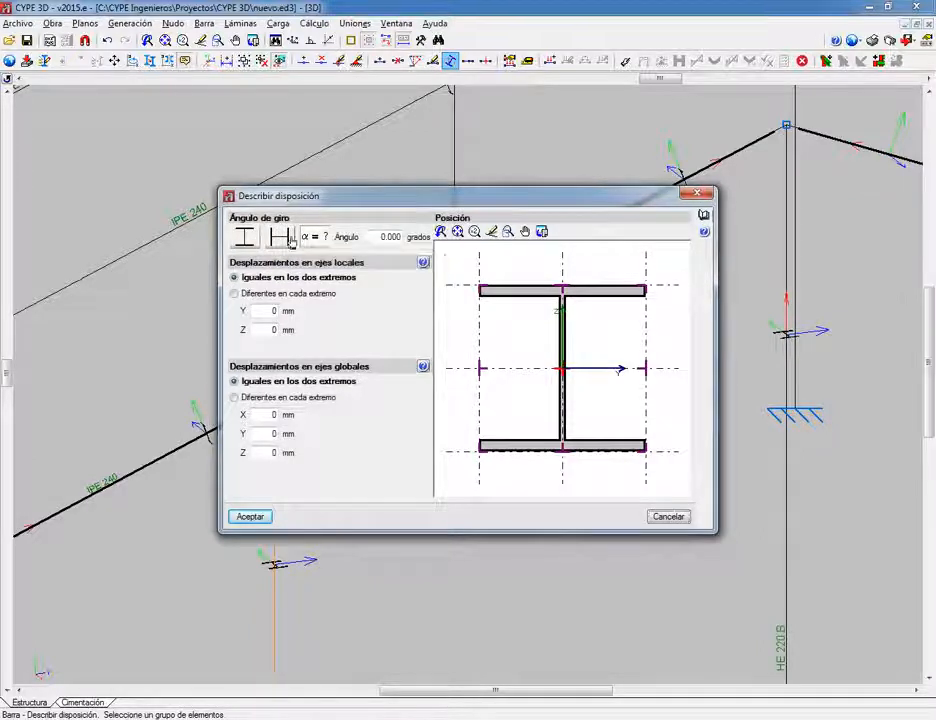
click(279, 238)
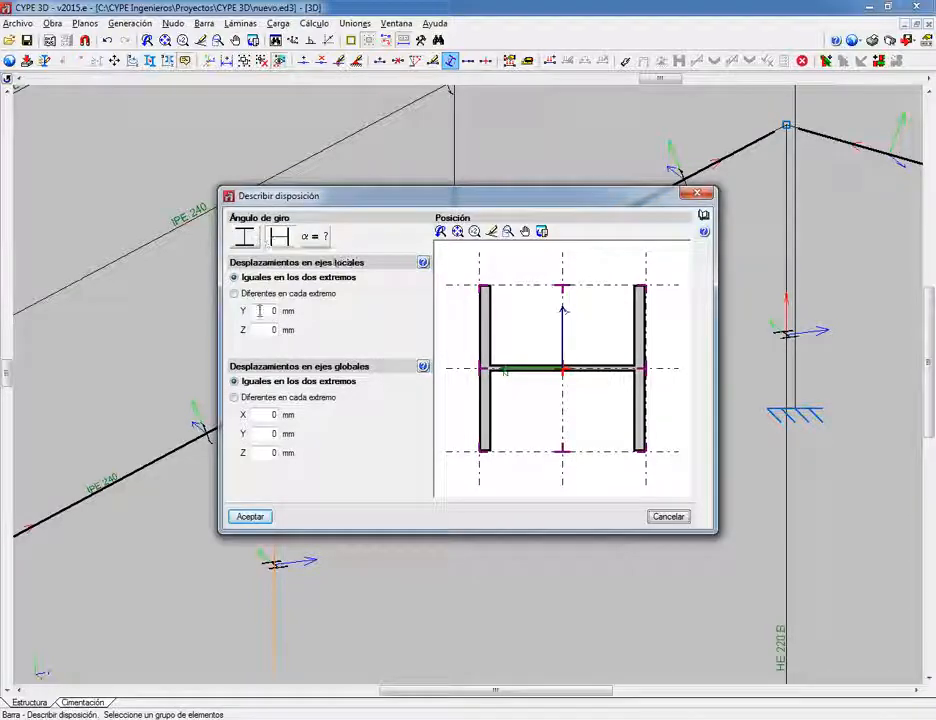
click(250, 517)
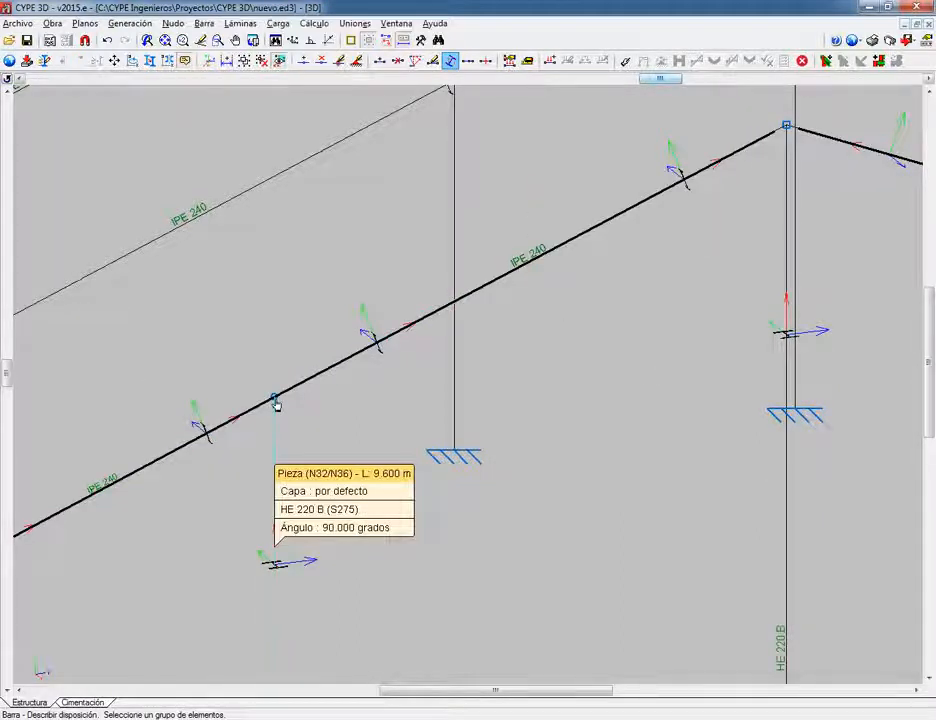
Step: Review the internal fixity (Vinculación interior) and its bar groups A and B at the intermediate column's top node
scroll(274, 398, up, 4)
scroll(269, 388, up, 1)
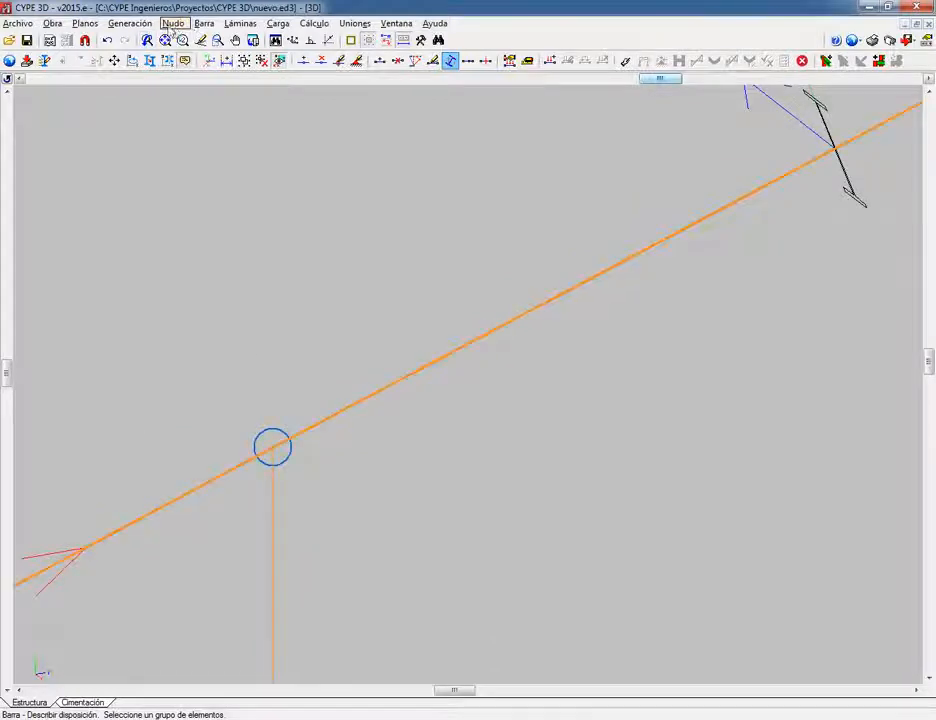
click(172, 24)
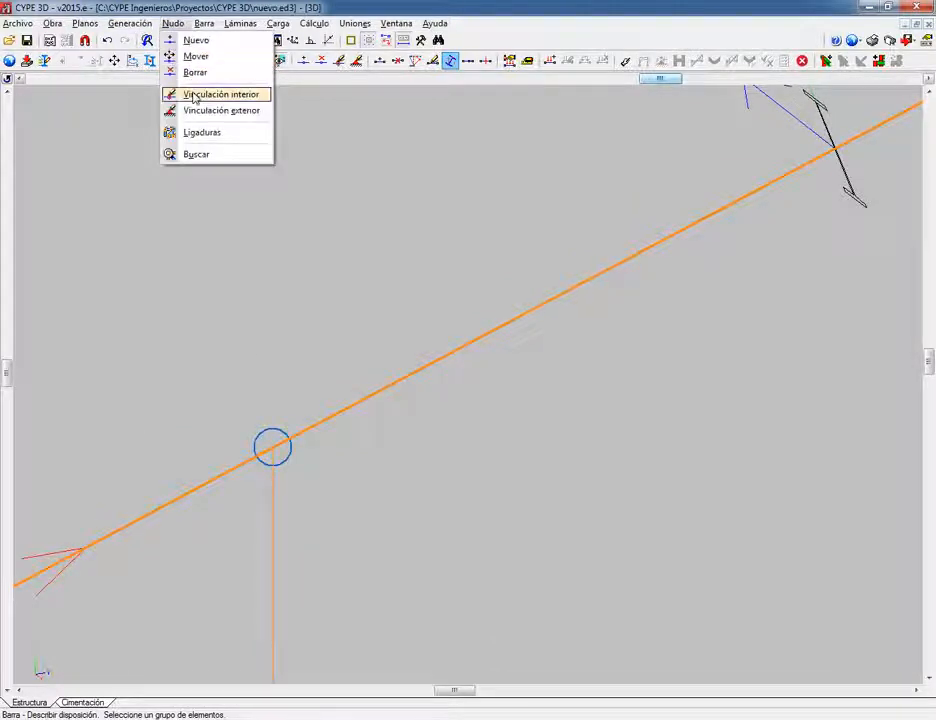
click(205, 94)
click(282, 445)
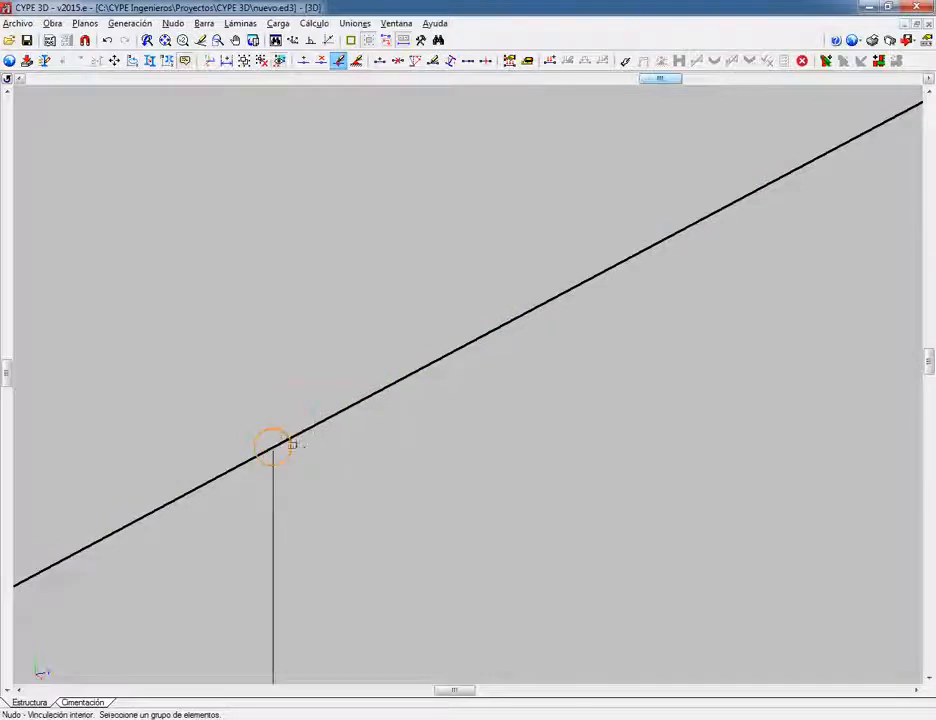
right_click(385, 456)
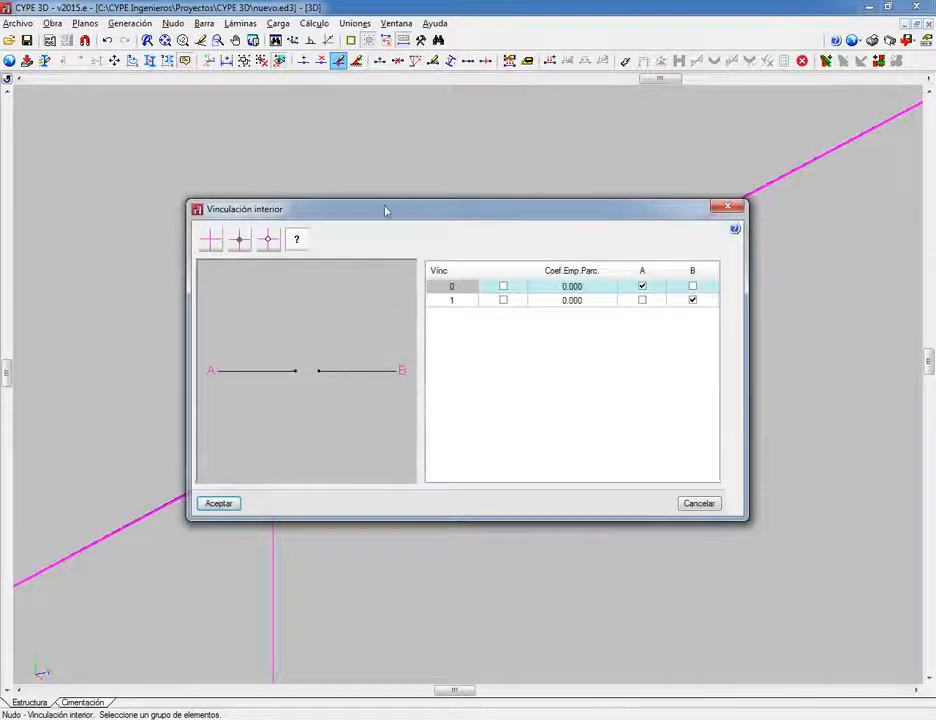
drag(382, 210, 596, 432)
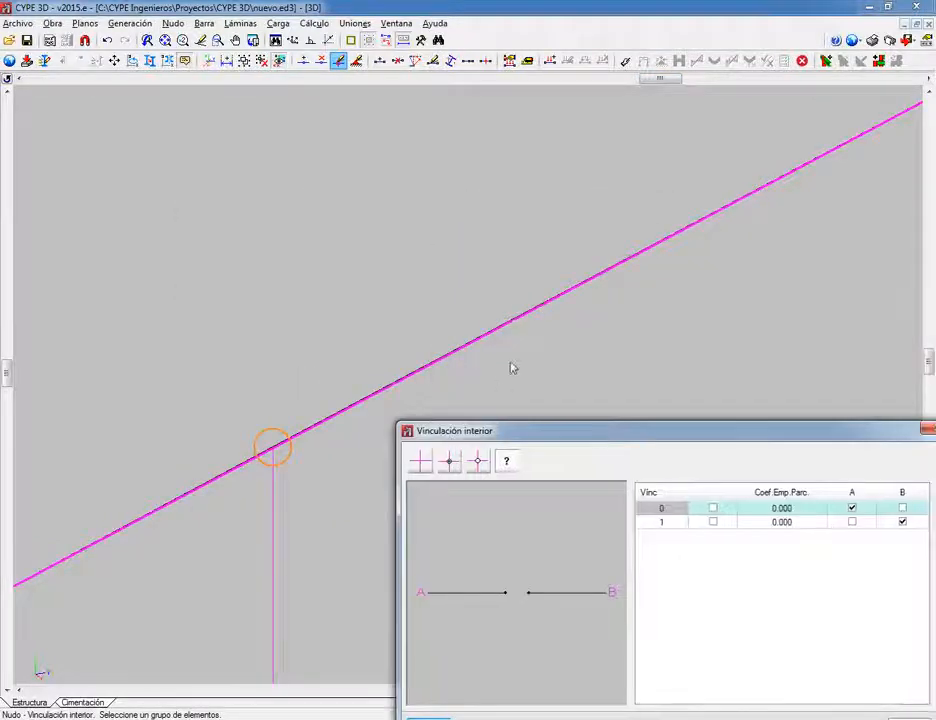
drag(740, 432, 497, 332)
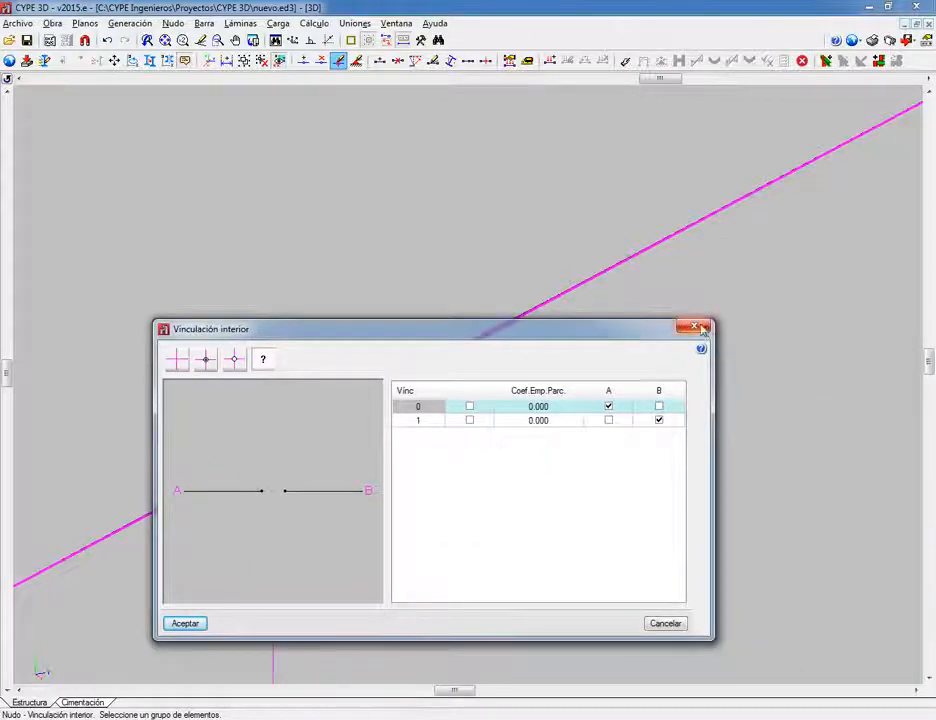
click(701, 329)
Step: Try joining groups A and B in link 0 at the intermediate column's top node, and set the node to Nudo empotrado
scroll(434, 403, down, 5)
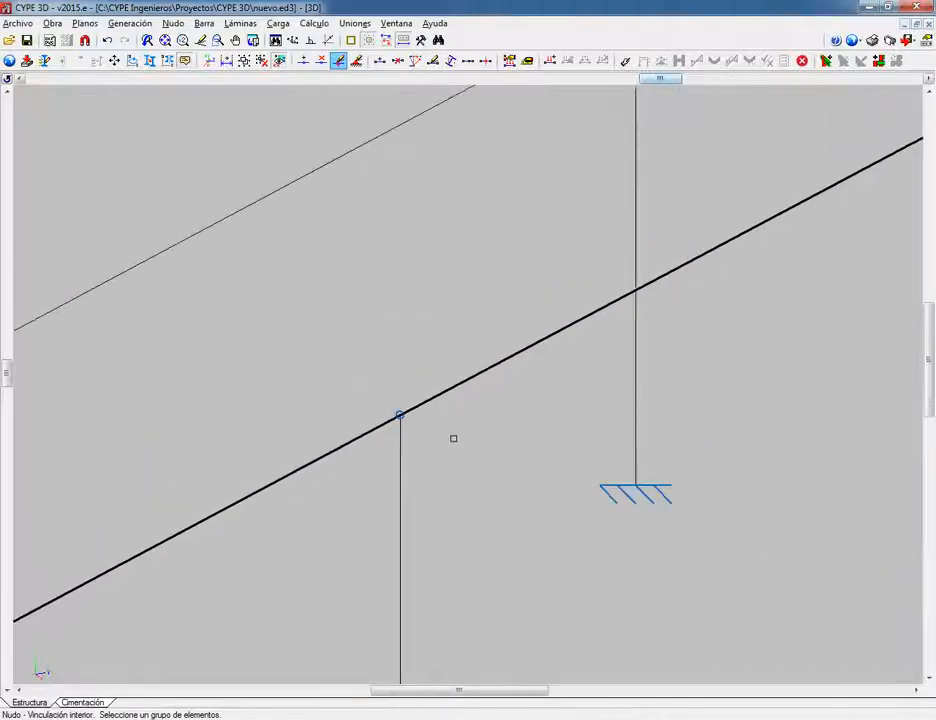
scroll(450, 439, up, 1)
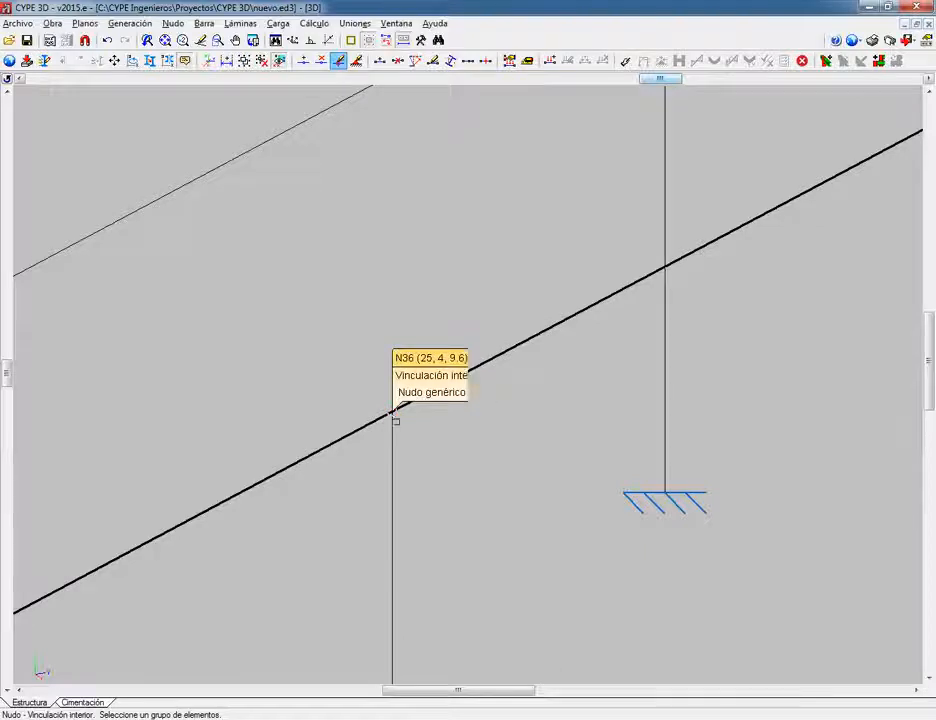
click(391, 412)
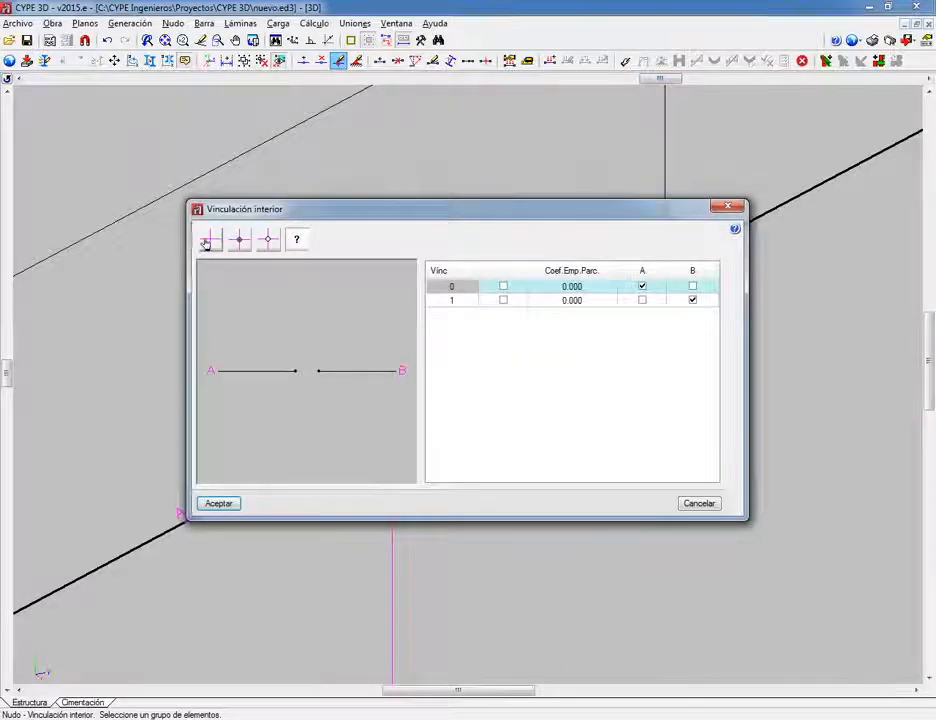
click(208, 243)
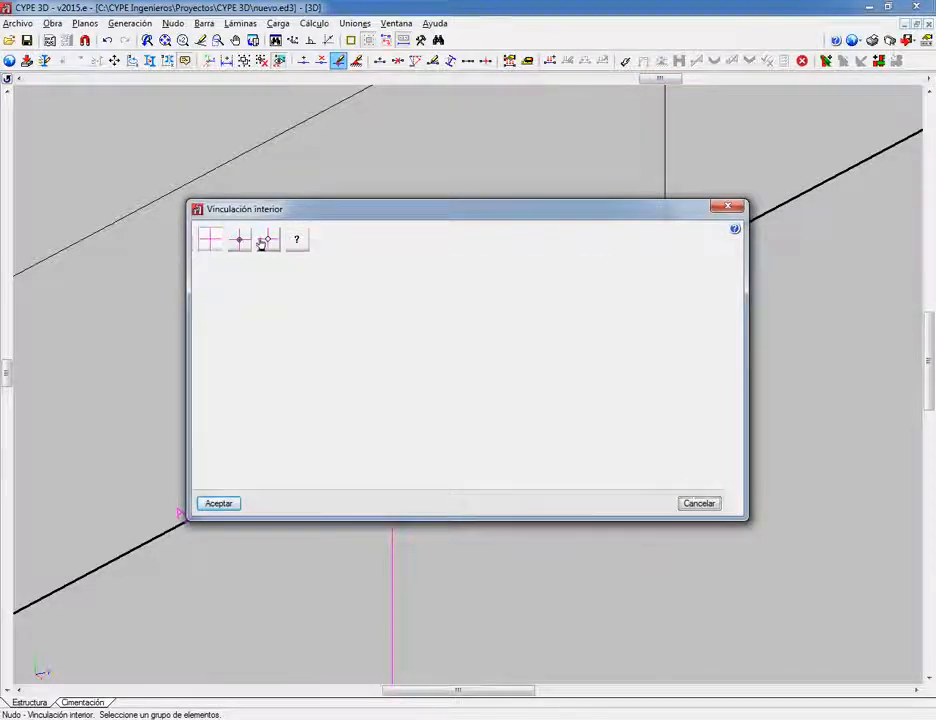
click(297, 240)
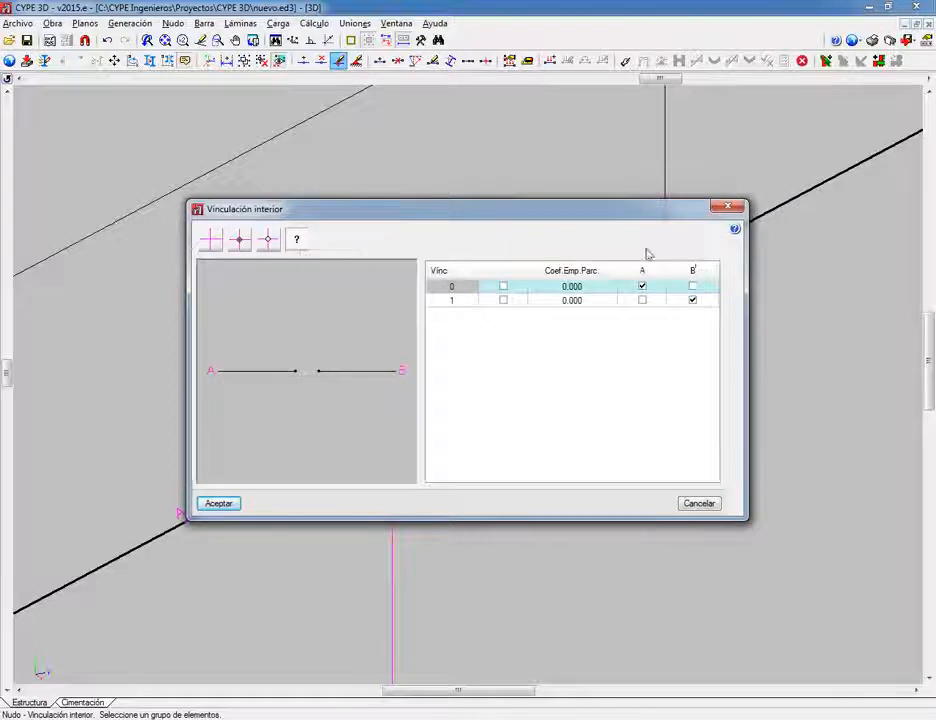
click(692, 286)
drag(531, 211, 781, 432)
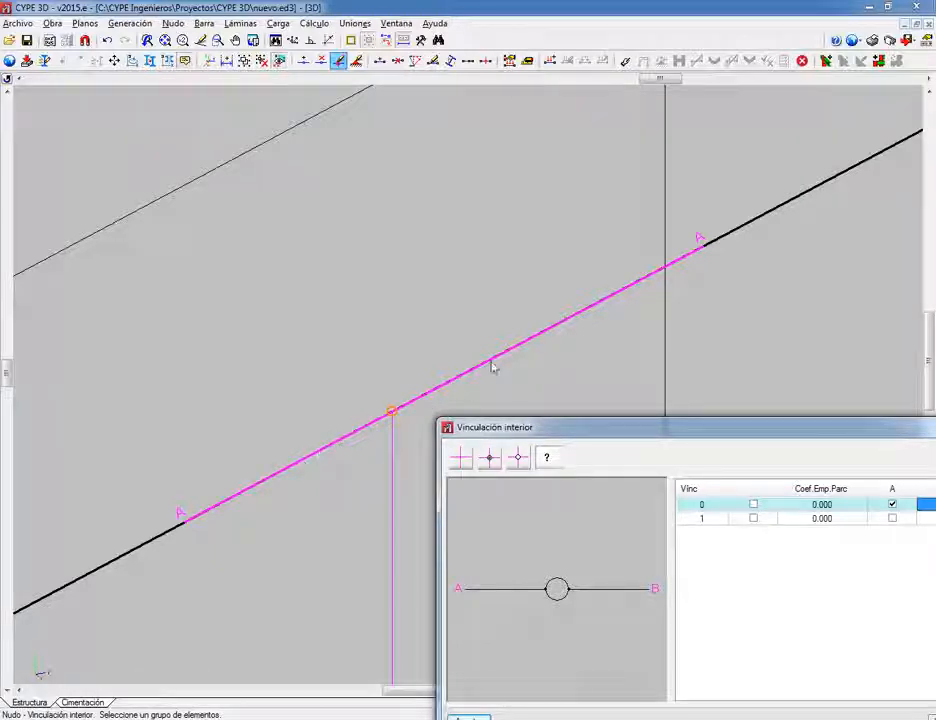
drag(703, 437, 700, 418)
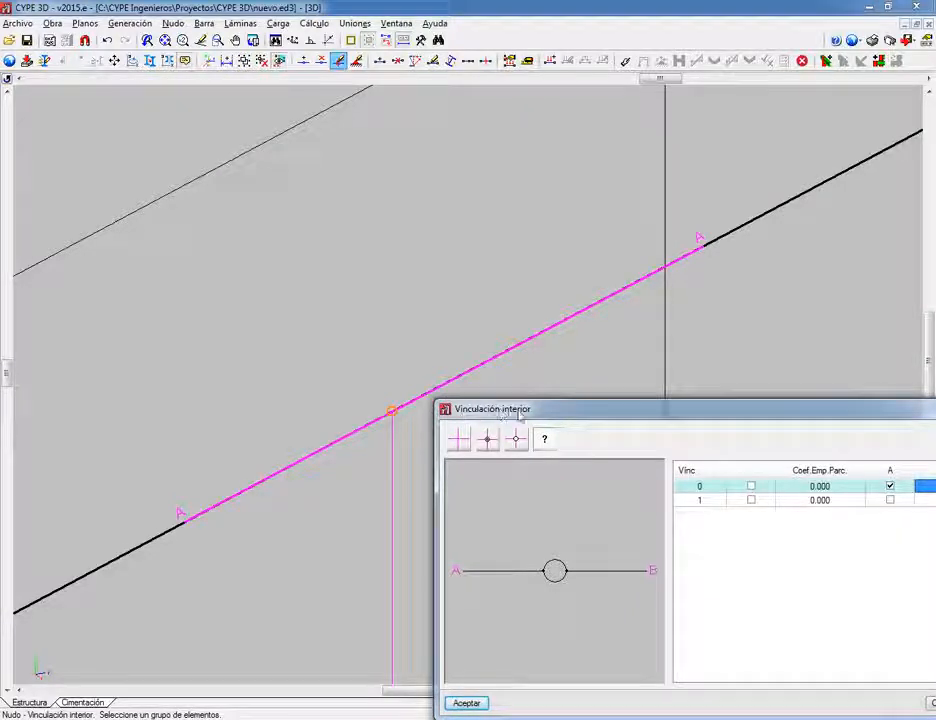
drag(560, 416, 556, 325)
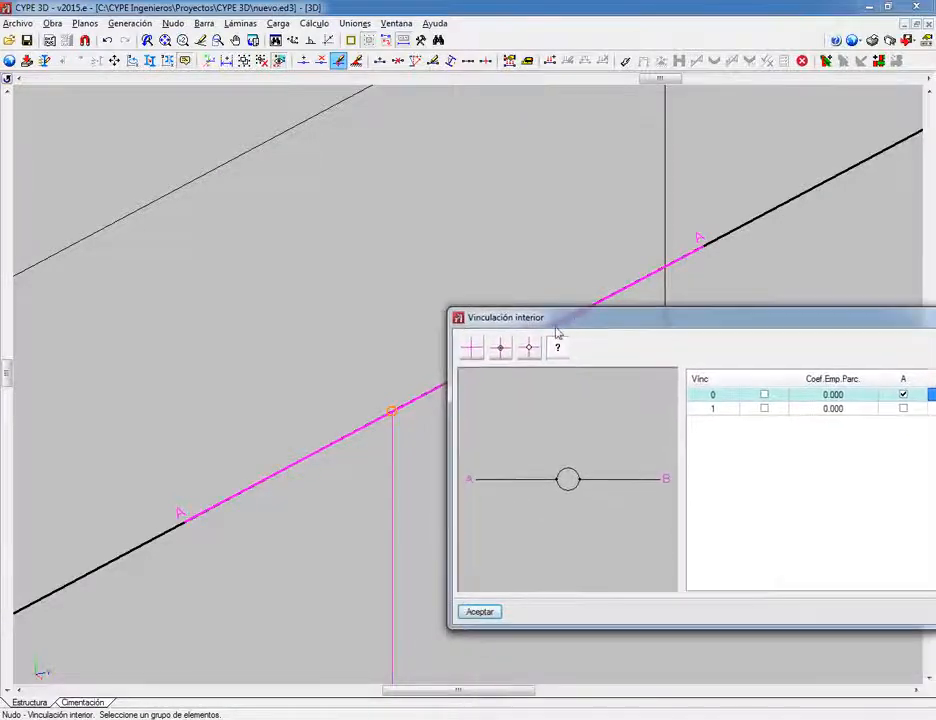
click(469, 352)
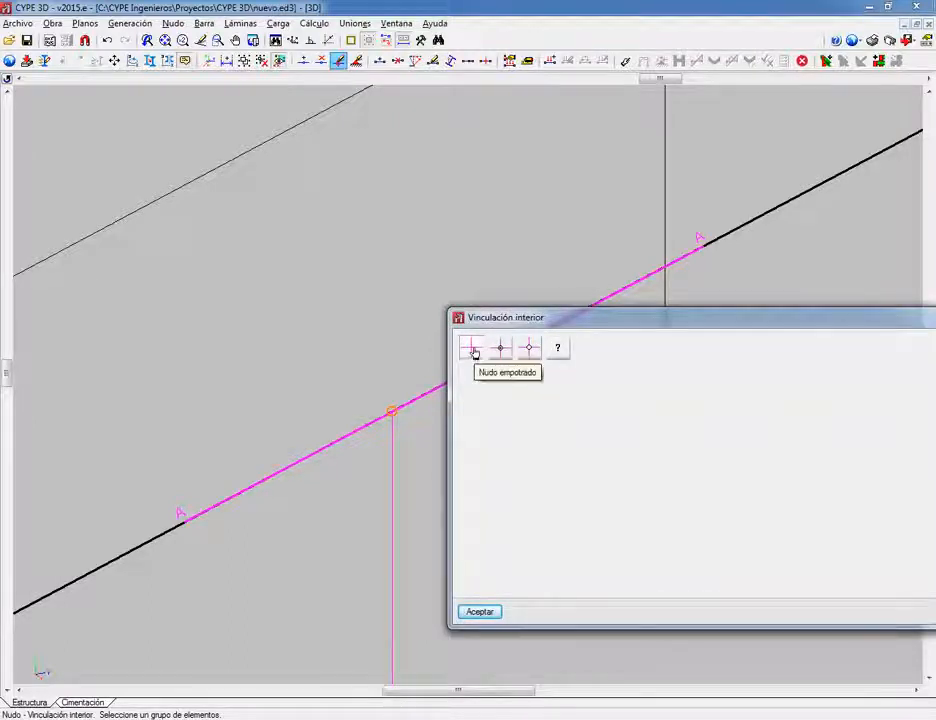
click(480, 611)
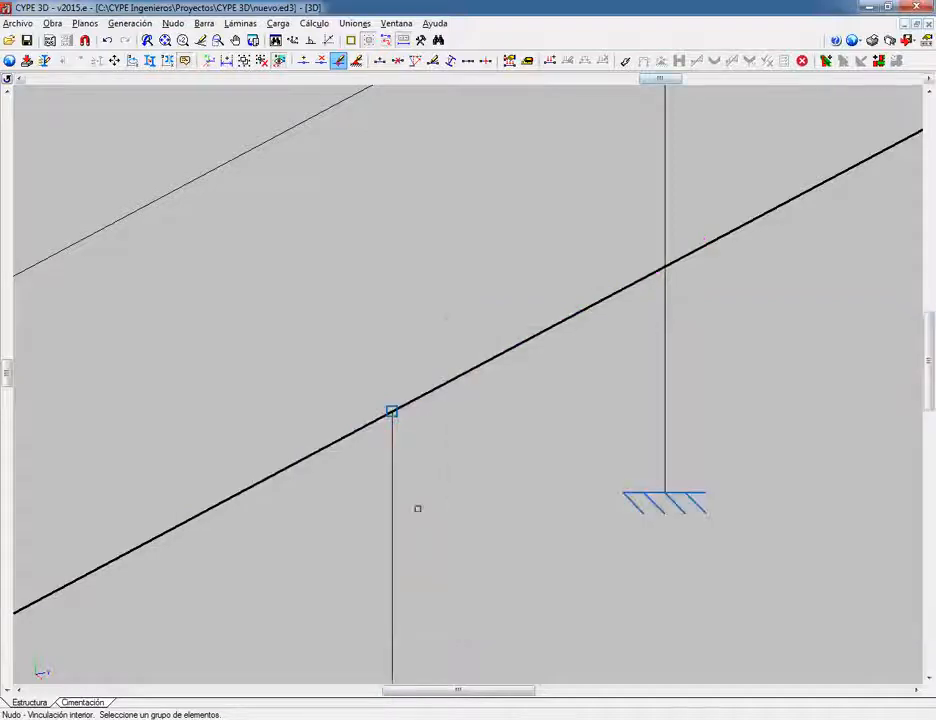
Step: Set the internal fixity of the intermediate column's top node to the predefined pinned node type
mouse_move(394, 416)
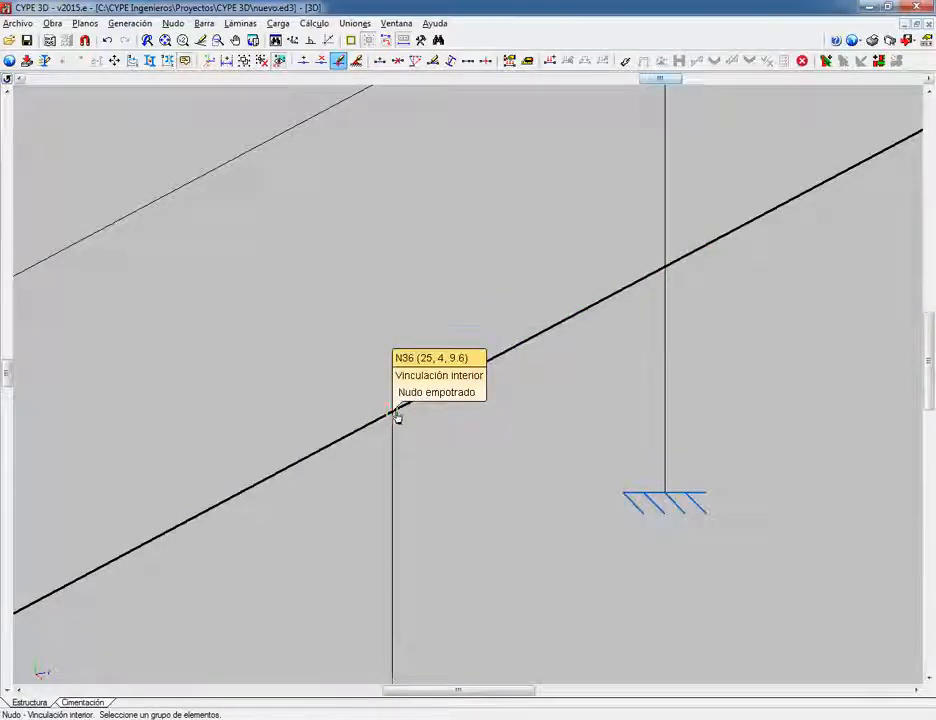
click(397, 417)
right_click(411, 414)
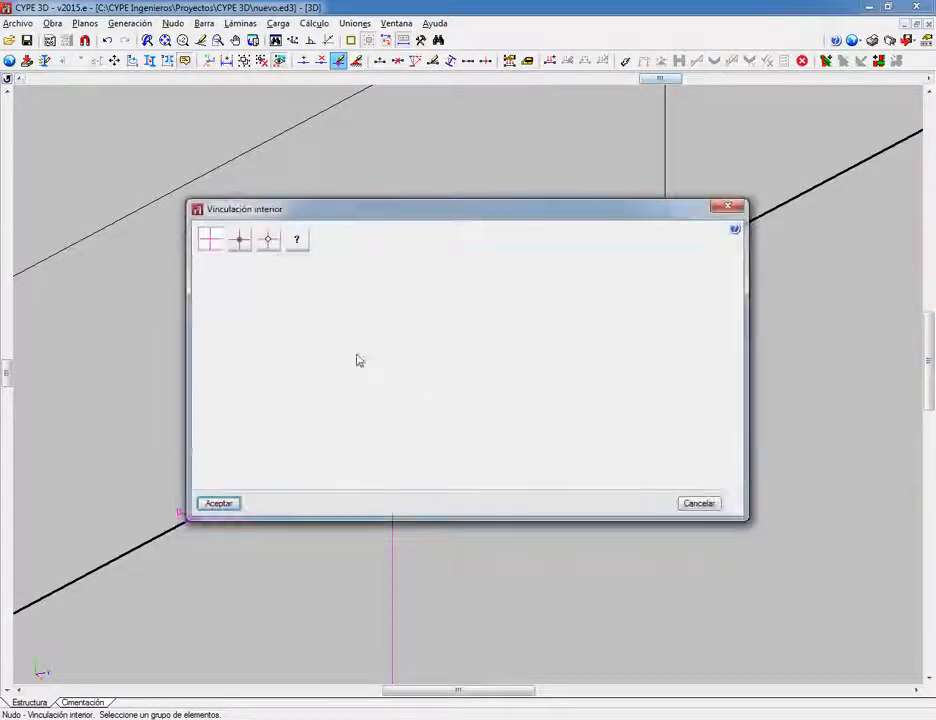
drag(345, 212, 519, 214)
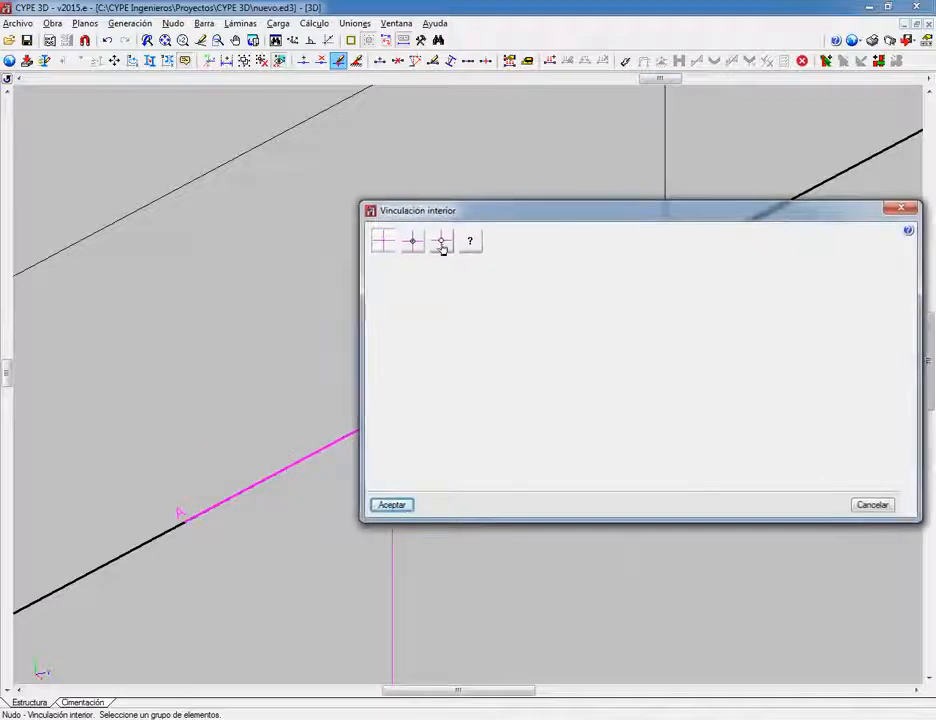
click(442, 244)
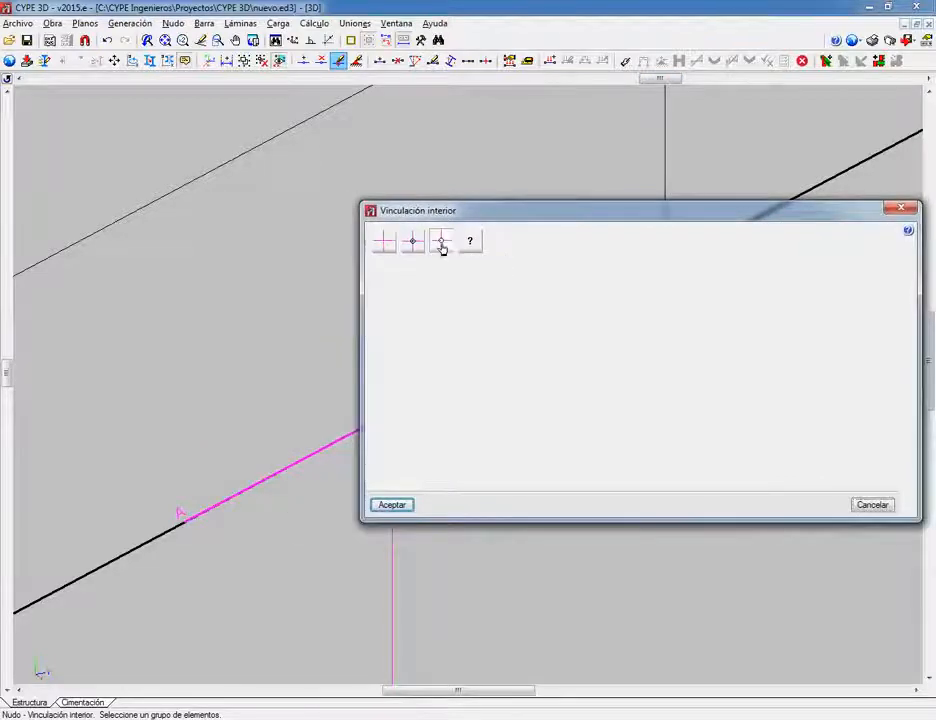
click(392, 504)
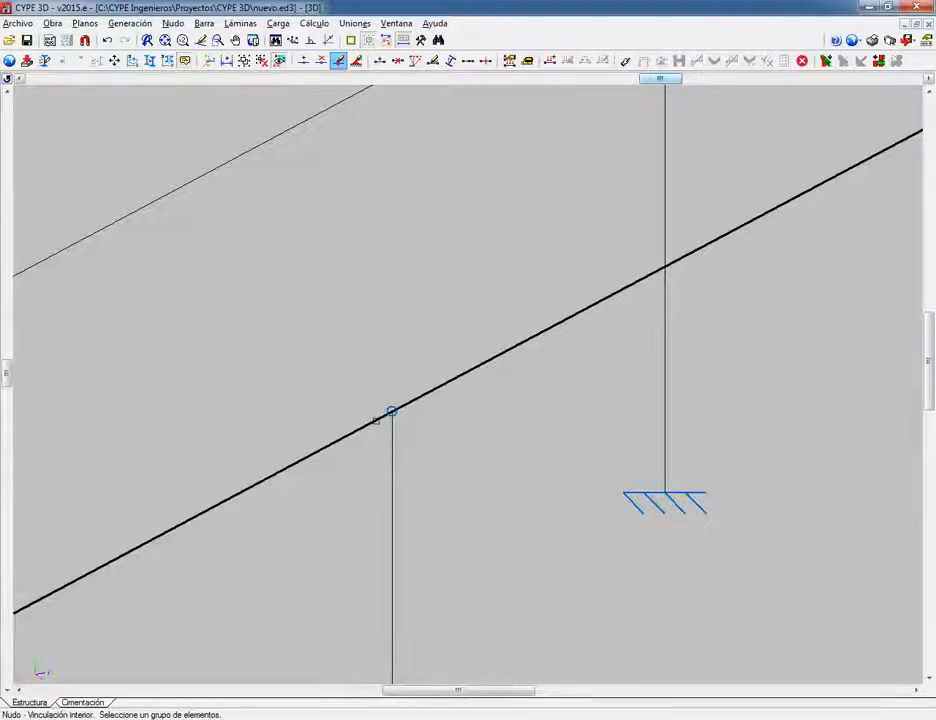
Step: Review bar groups A and B in the internal fixity (Vinculación interior) of the intermediate column's top node, leaving the settings as they are
scroll(385, 371, down, 1)
scroll(385, 371, down, 2)
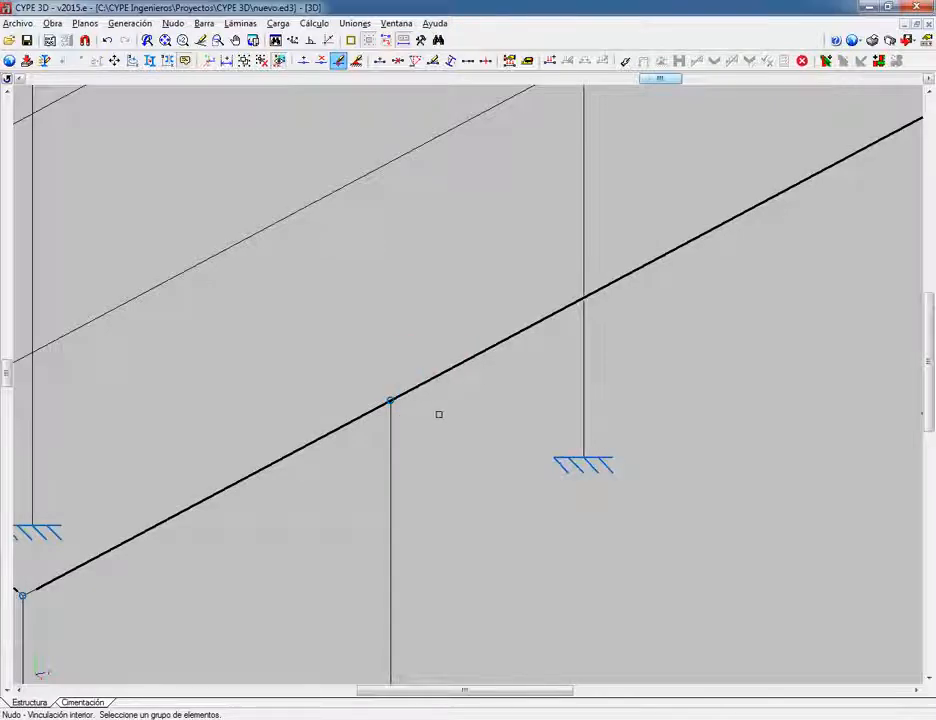
scroll(442, 392, down, 1)
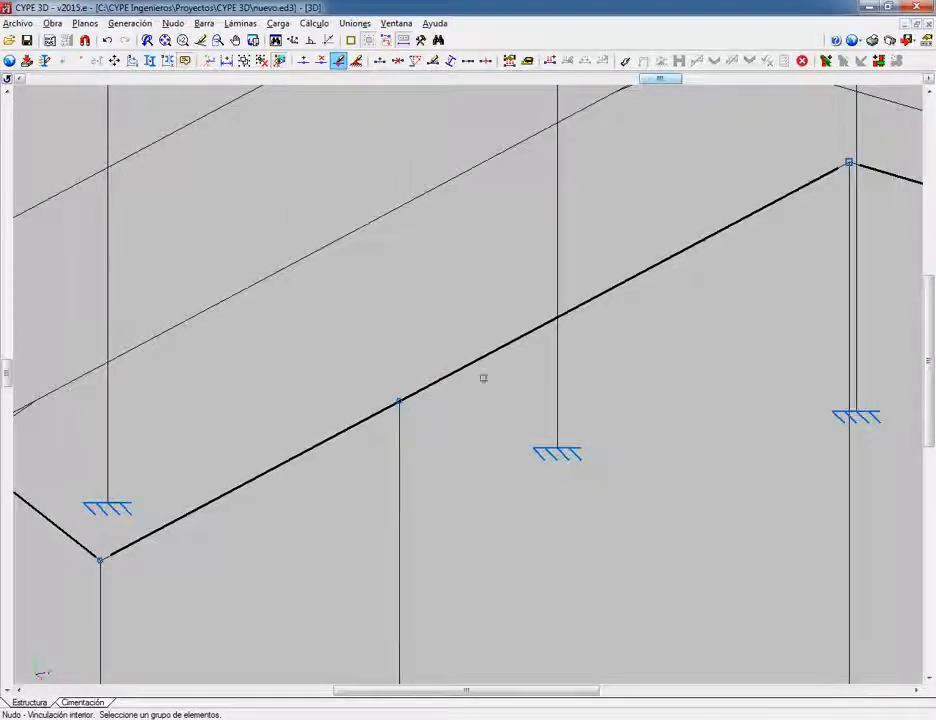
click(401, 407)
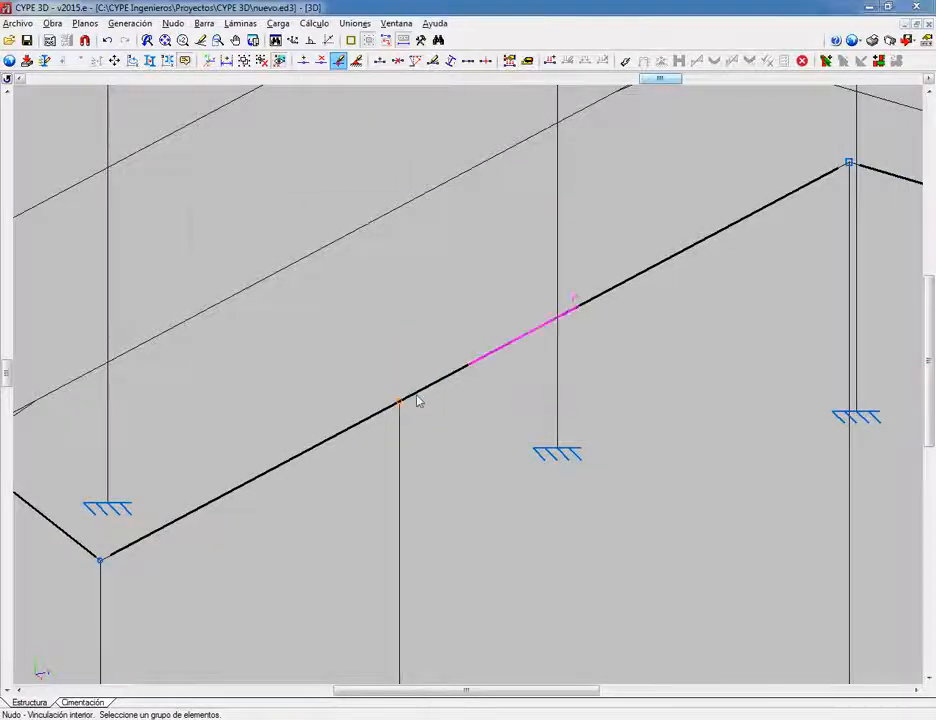
right_click(418, 401)
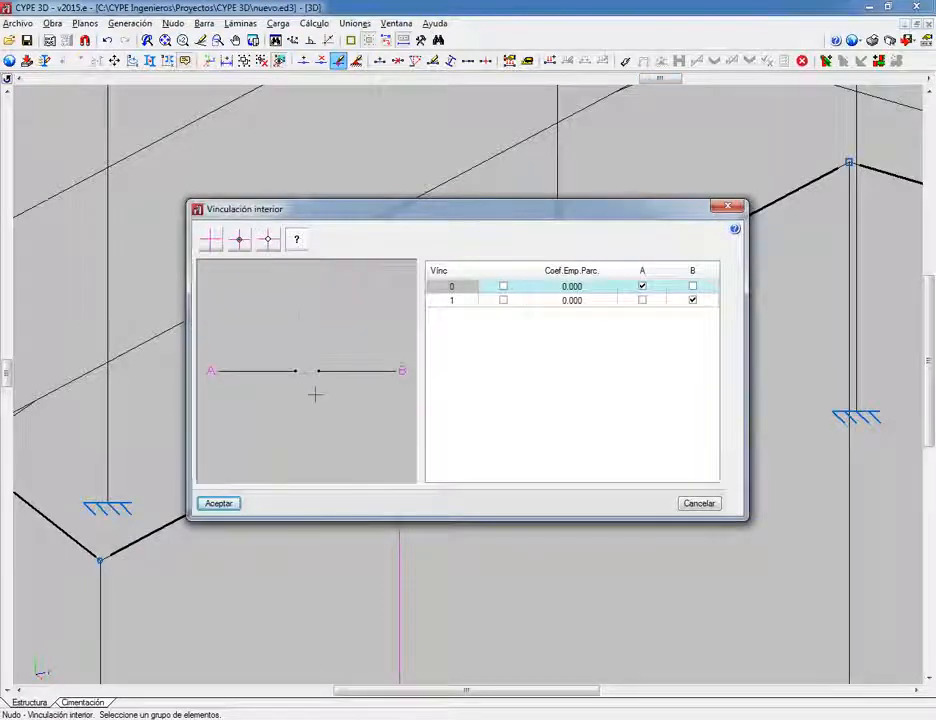
drag(478, 213, 594, 213)
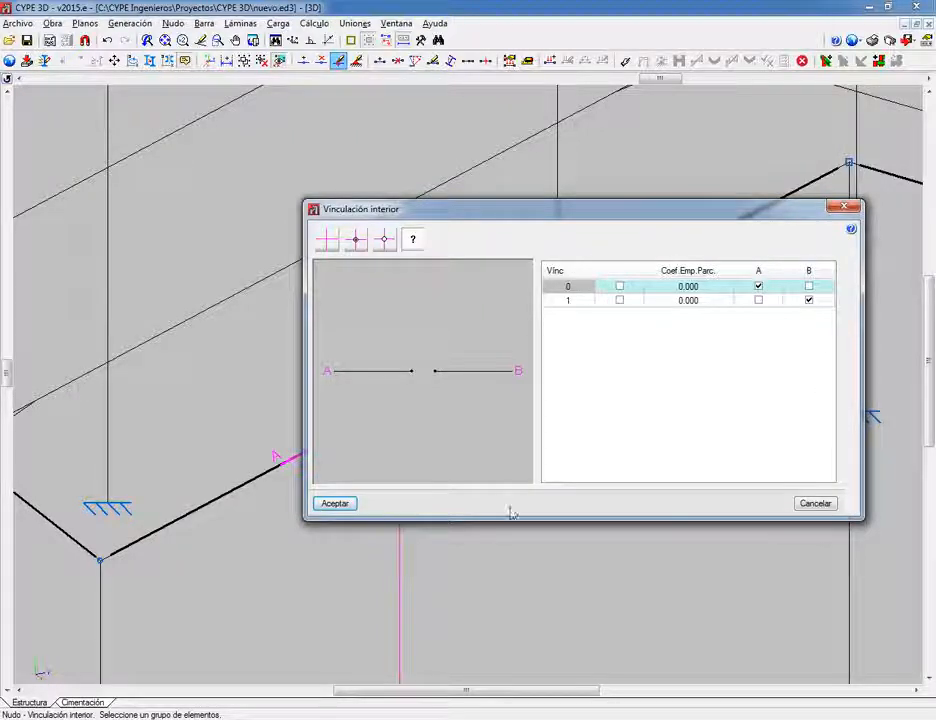
click(812, 503)
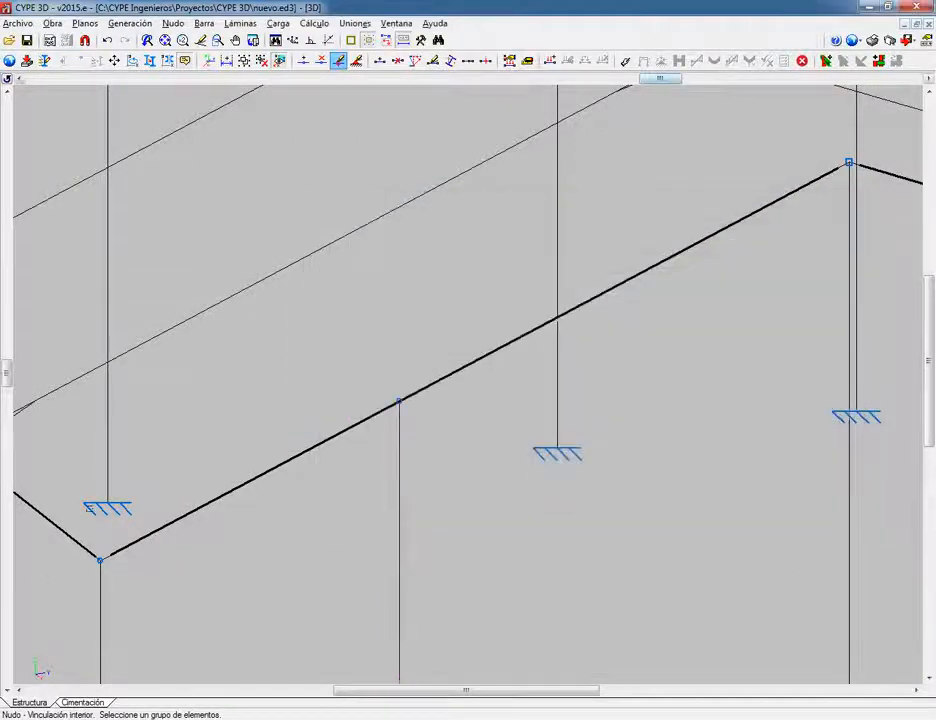
Step: Add a new IPE 80 bar from the intermediate column's top node to the matching point on the neighbouring frame's rafter
click(204, 23)
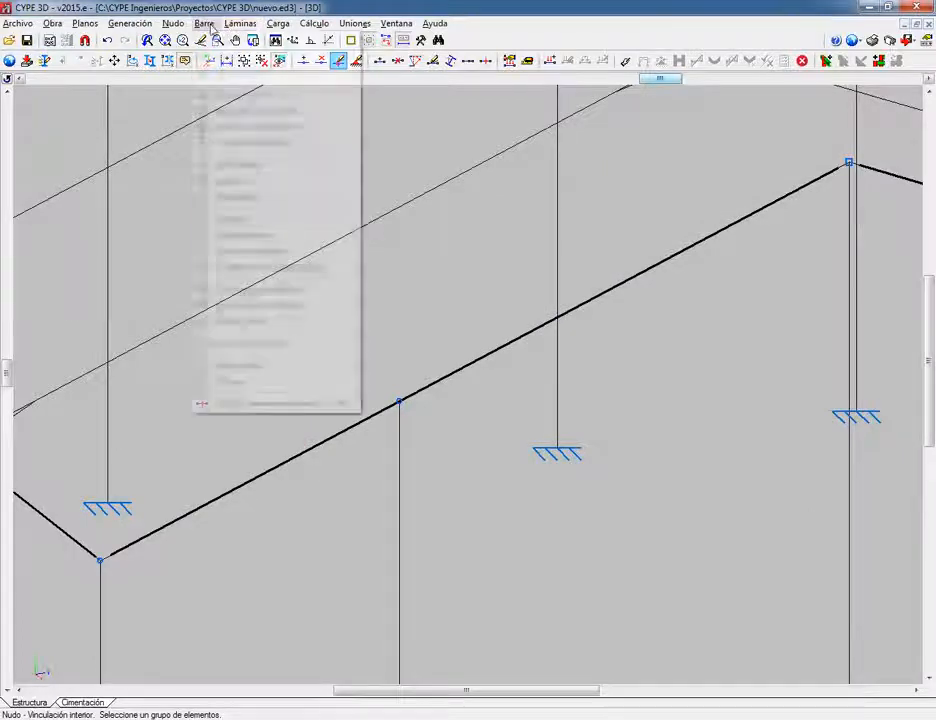
click(251, 41)
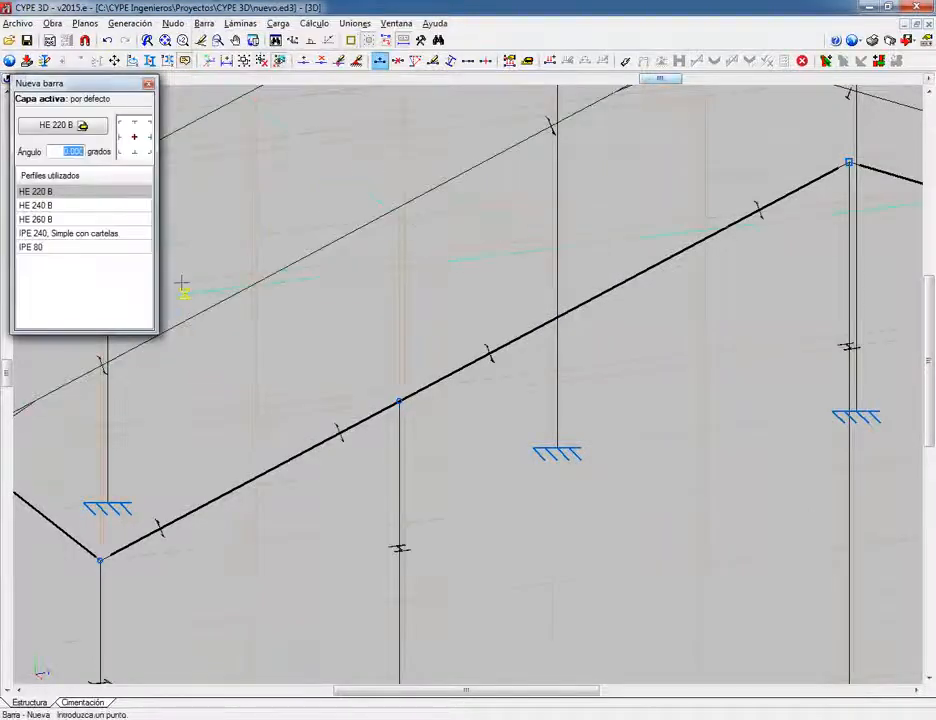
click(82, 127)
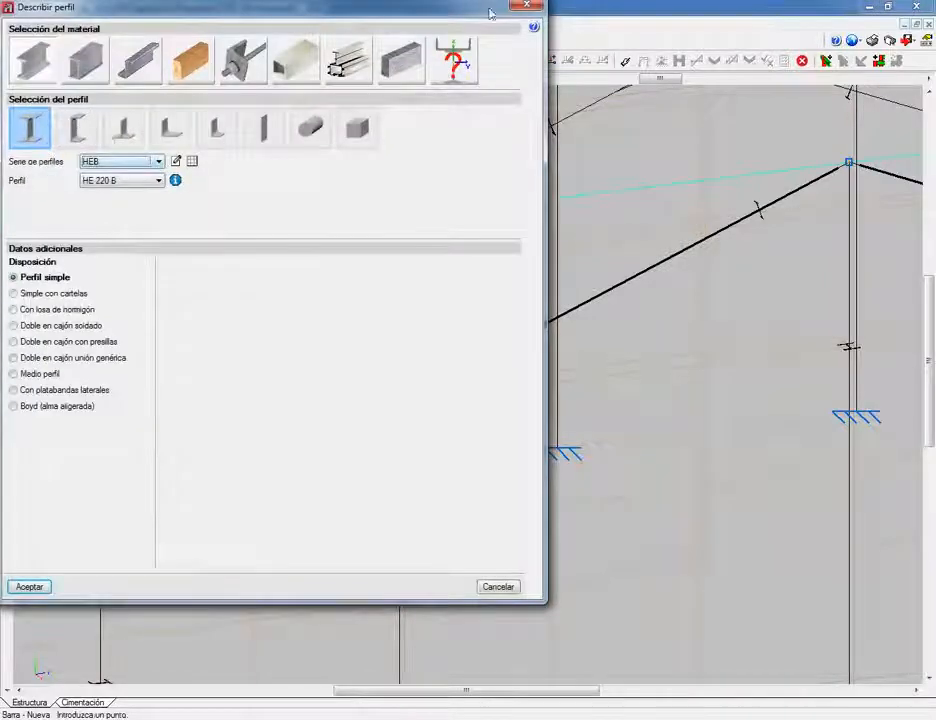
click(531, 6)
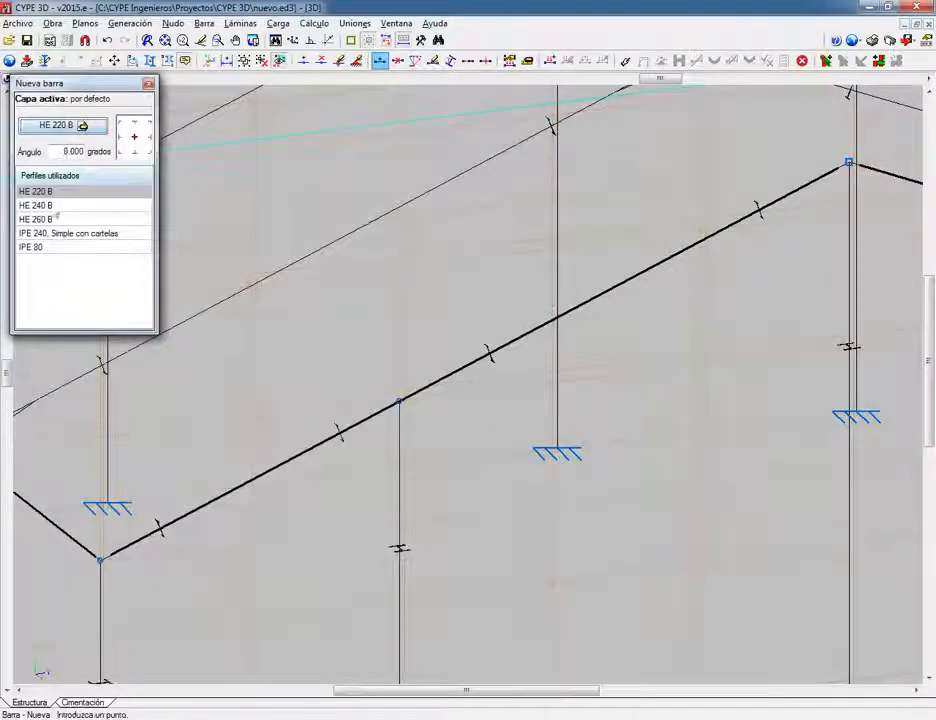
click(40, 247)
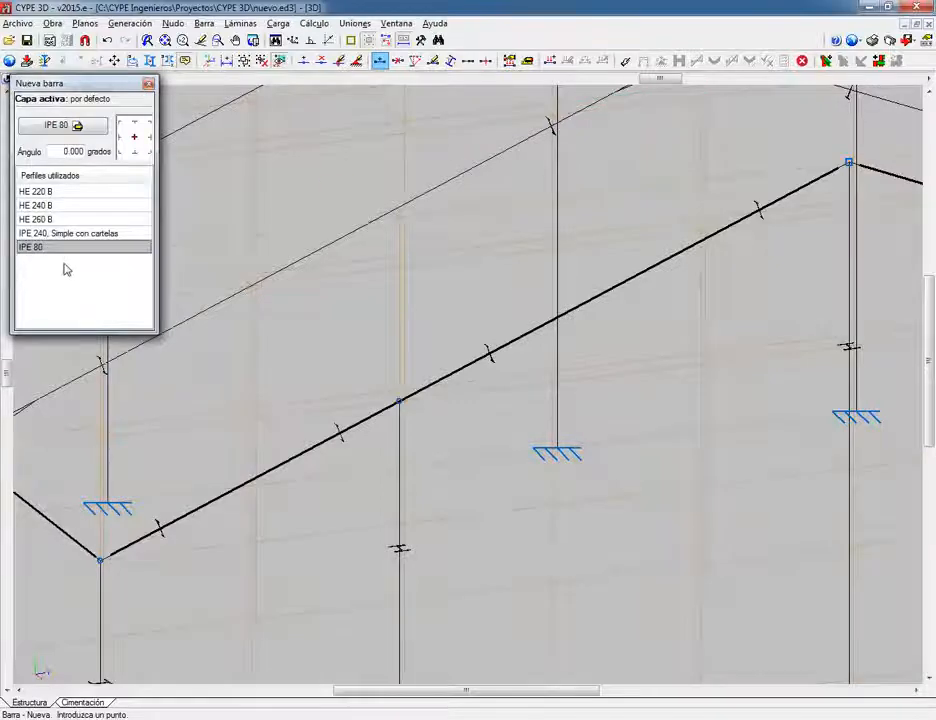
click(76, 125)
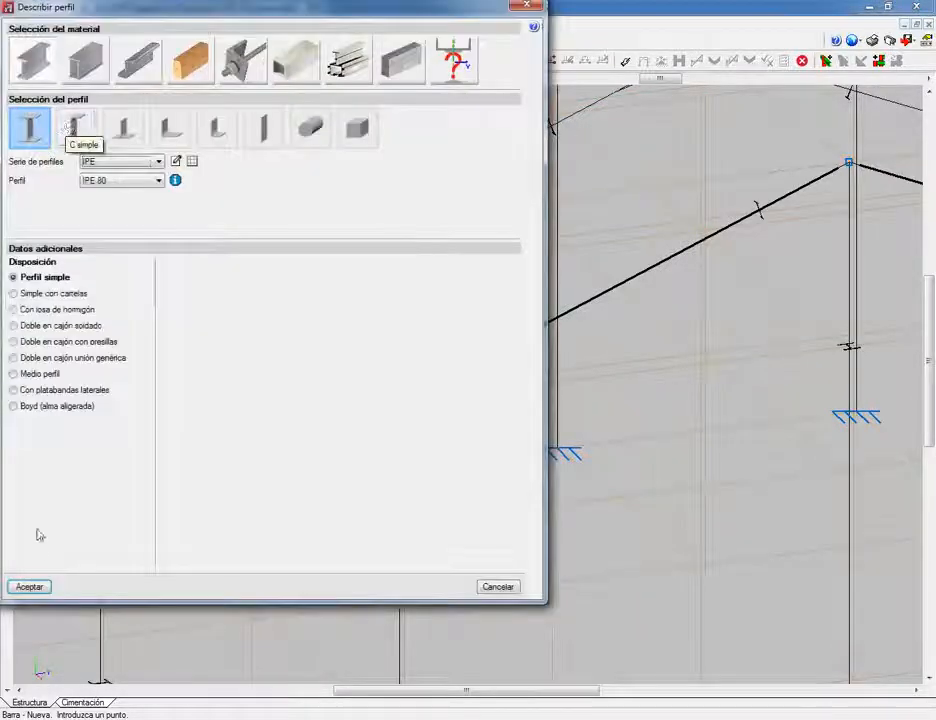
click(28, 587)
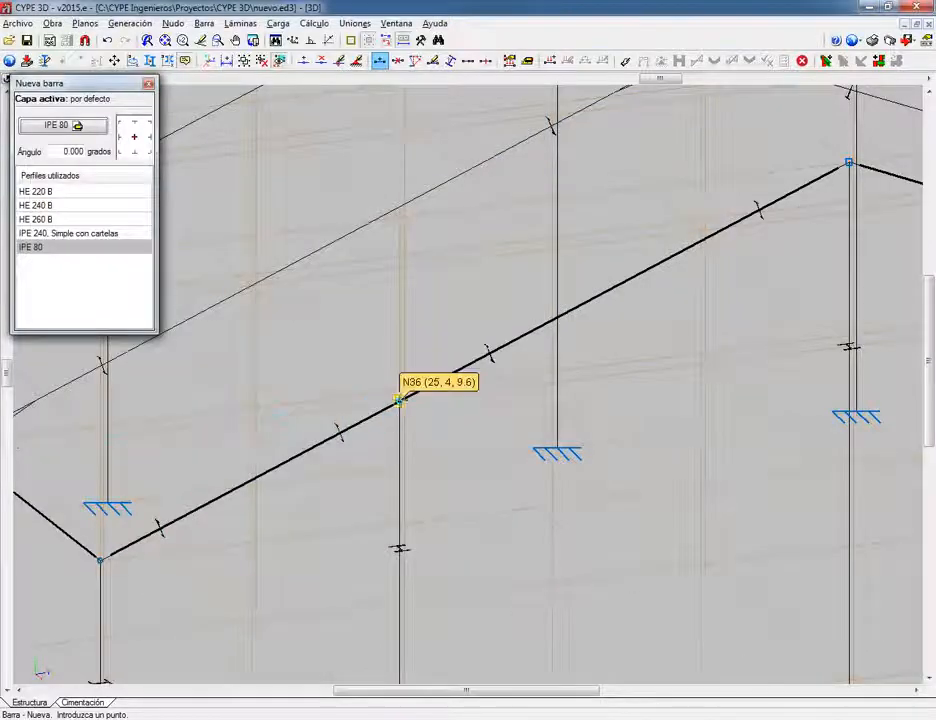
click(399, 401)
click(253, 287)
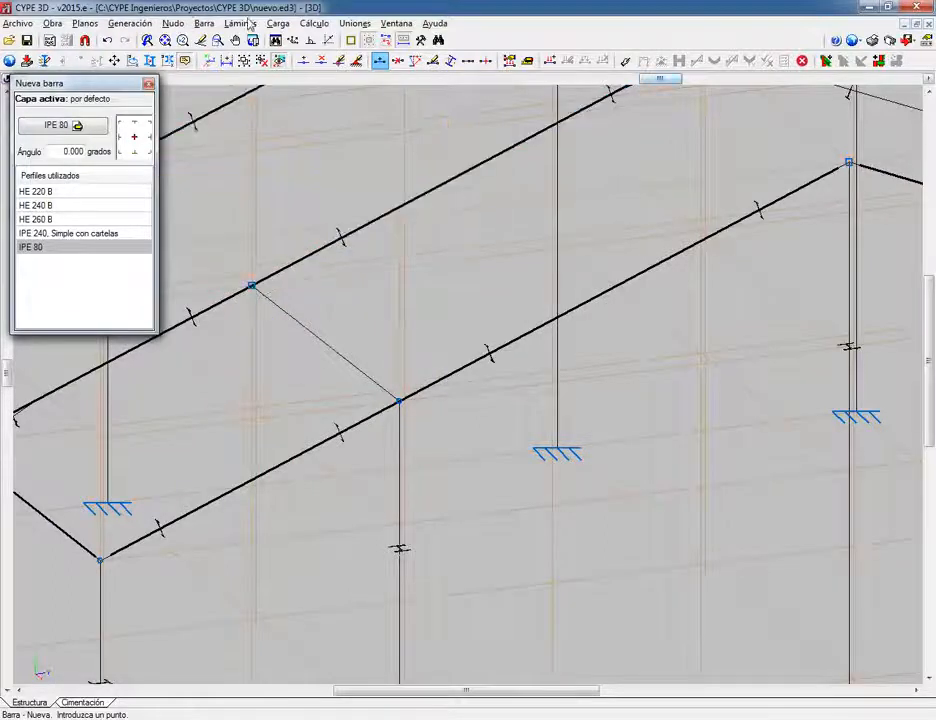
Step: Open the internal fixity of the intermediate column's top node as Nudo genérico and identify bar groups A, B and C in the model
click(205, 24)
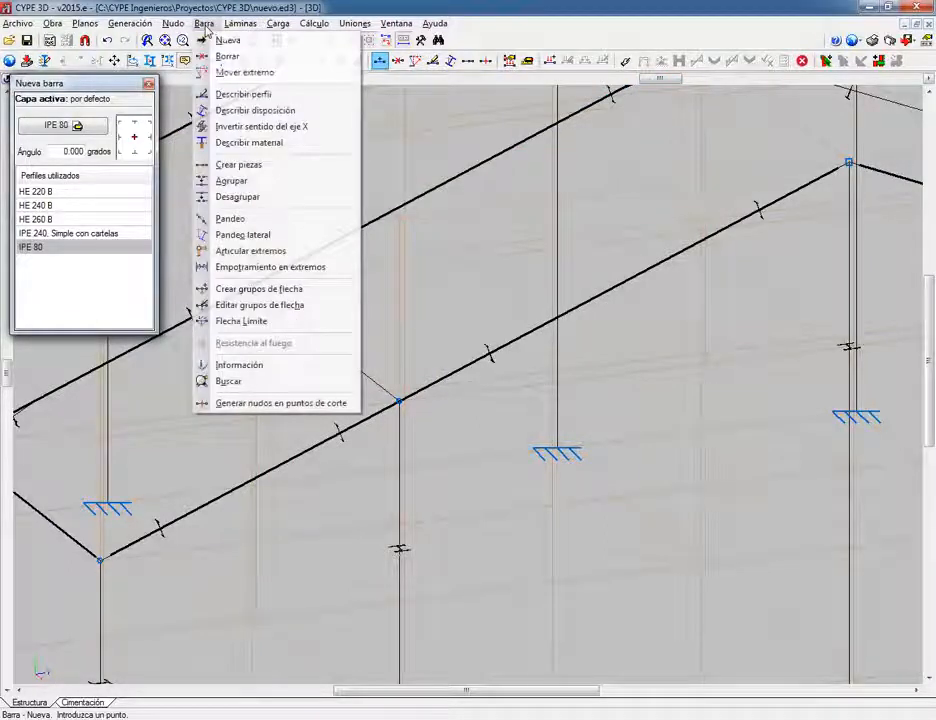
mouse_move(175, 28)
click(215, 94)
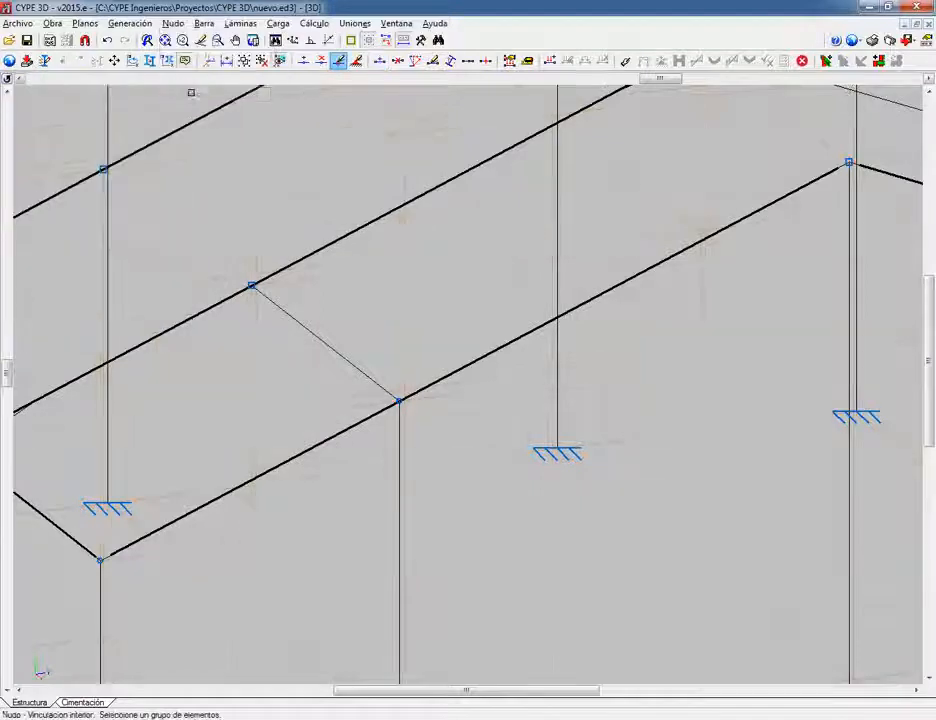
click(400, 405)
right_click(437, 433)
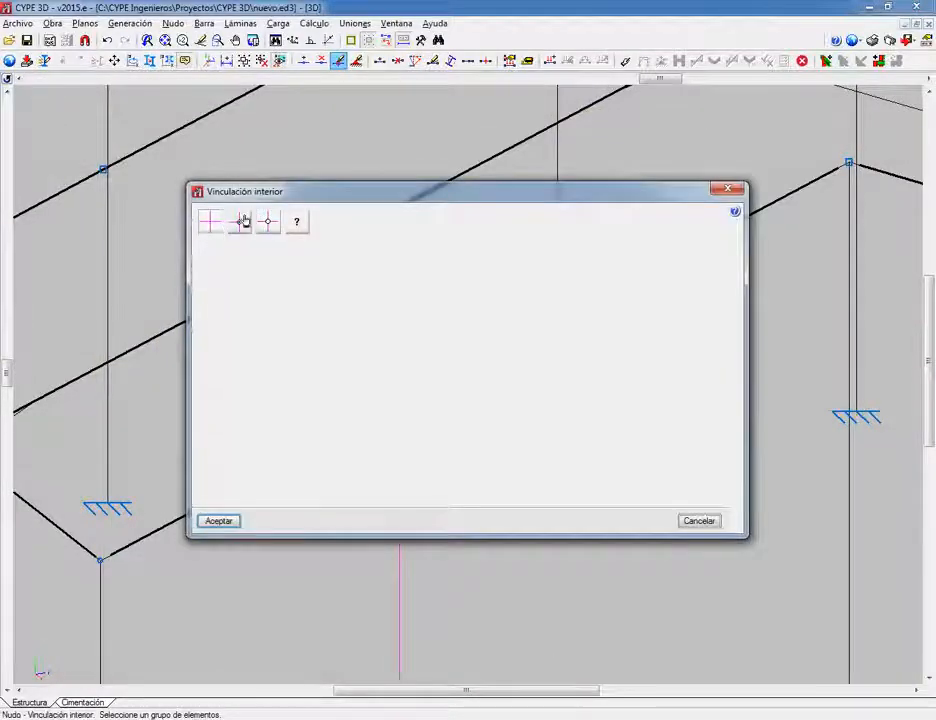
click(296, 222)
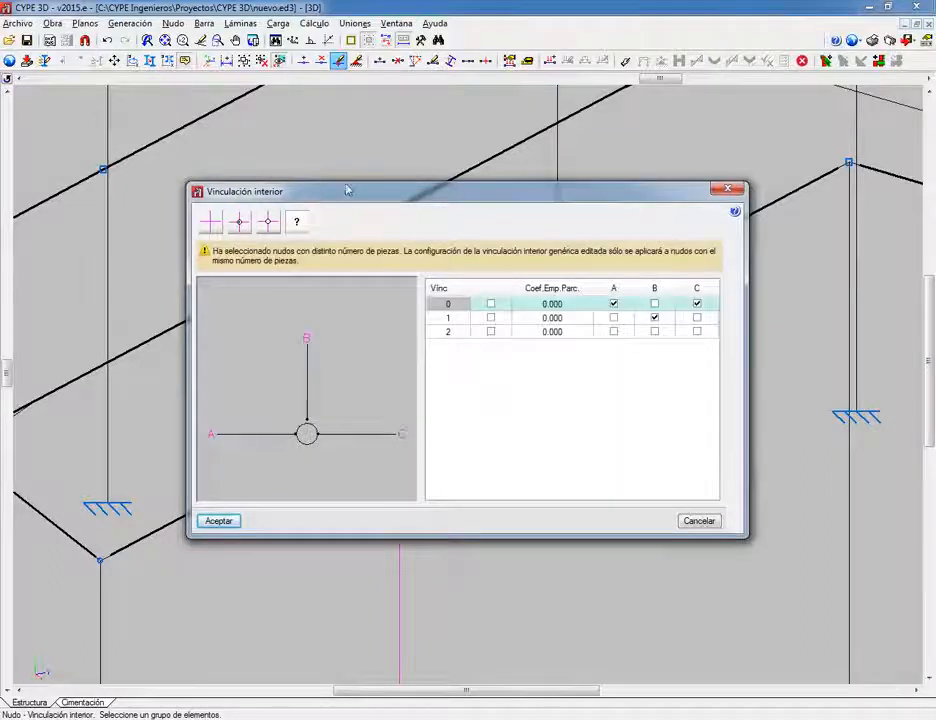
drag(346, 199, 677, 381)
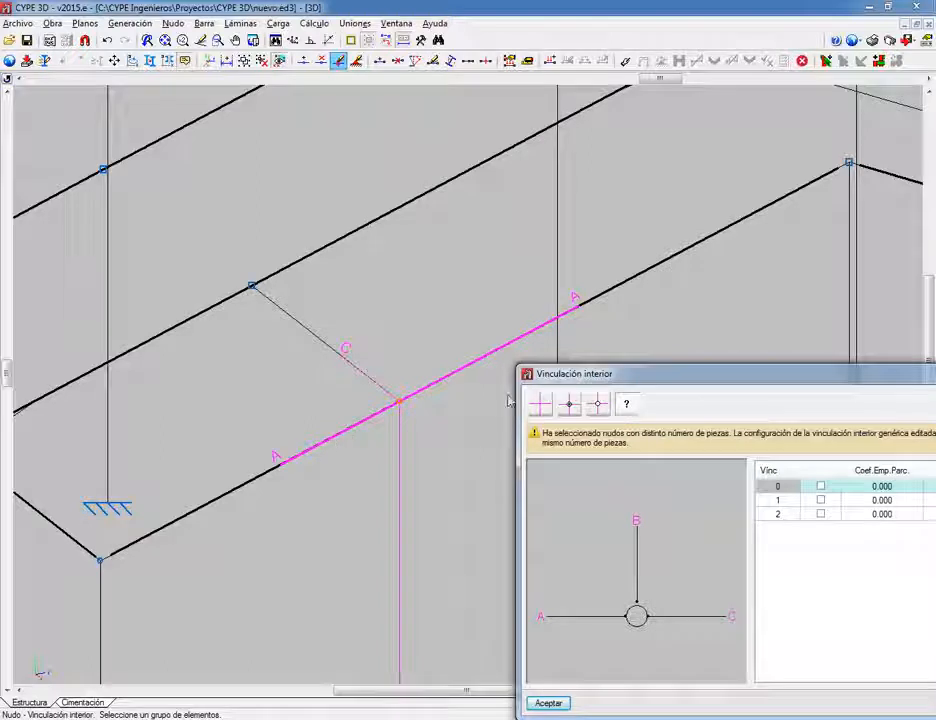
drag(731, 373, 685, 259)
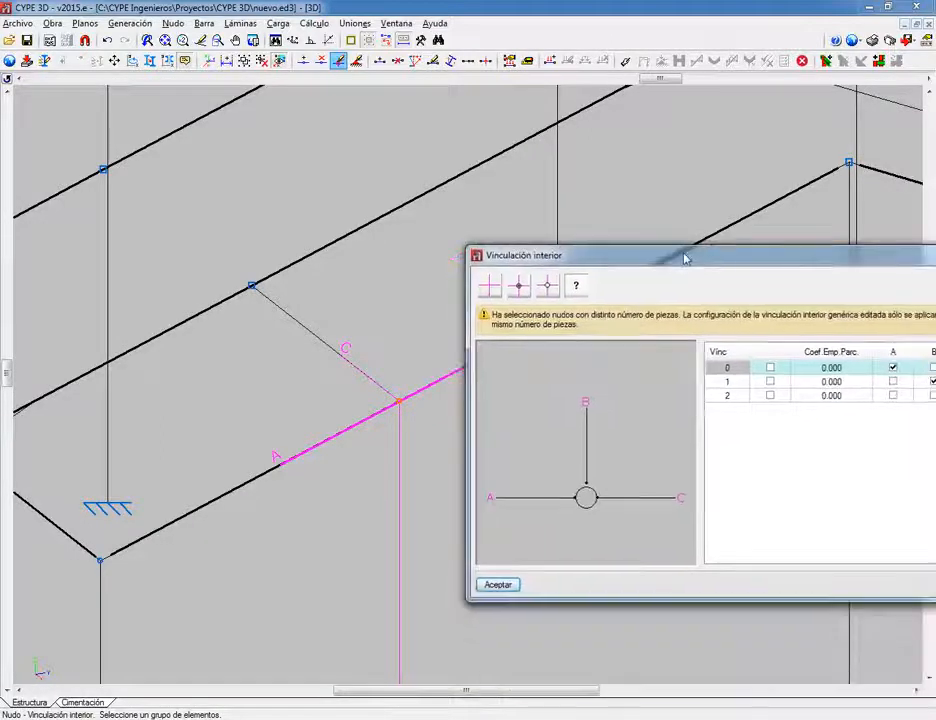
drag(862, 259, 745, 226)
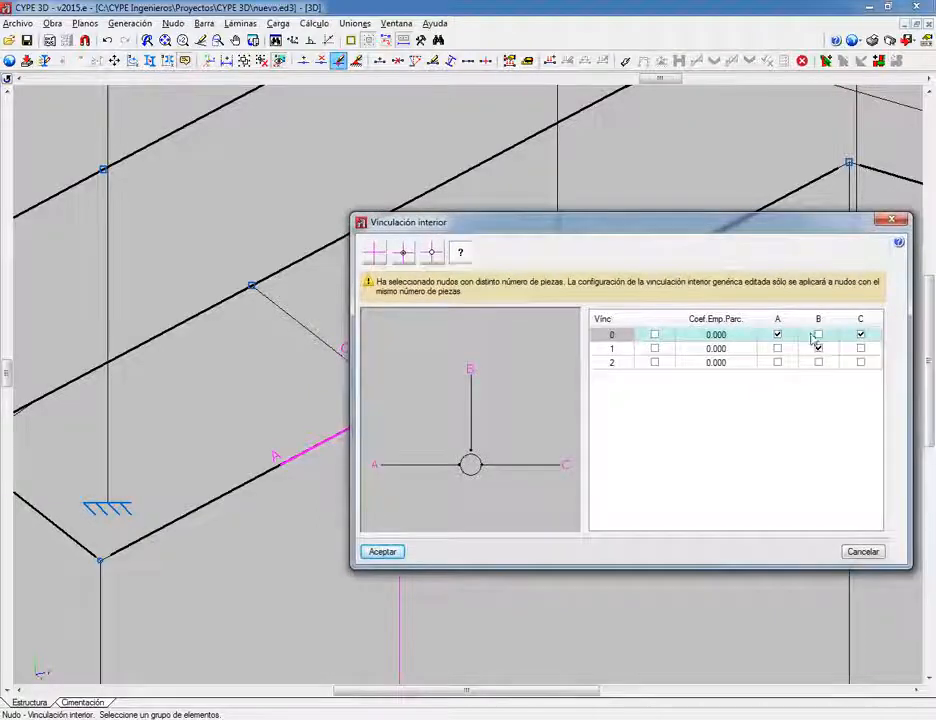
Step: Assign groups A and B to link 0 and group C to link 1 in the node's internal fixity
click(861, 362)
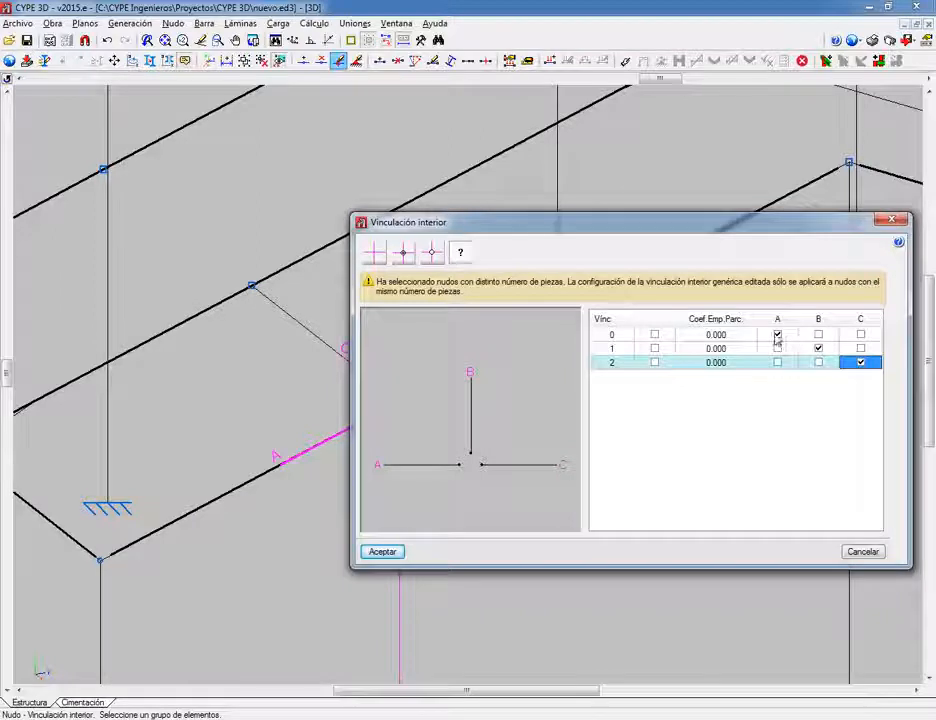
click(818, 334)
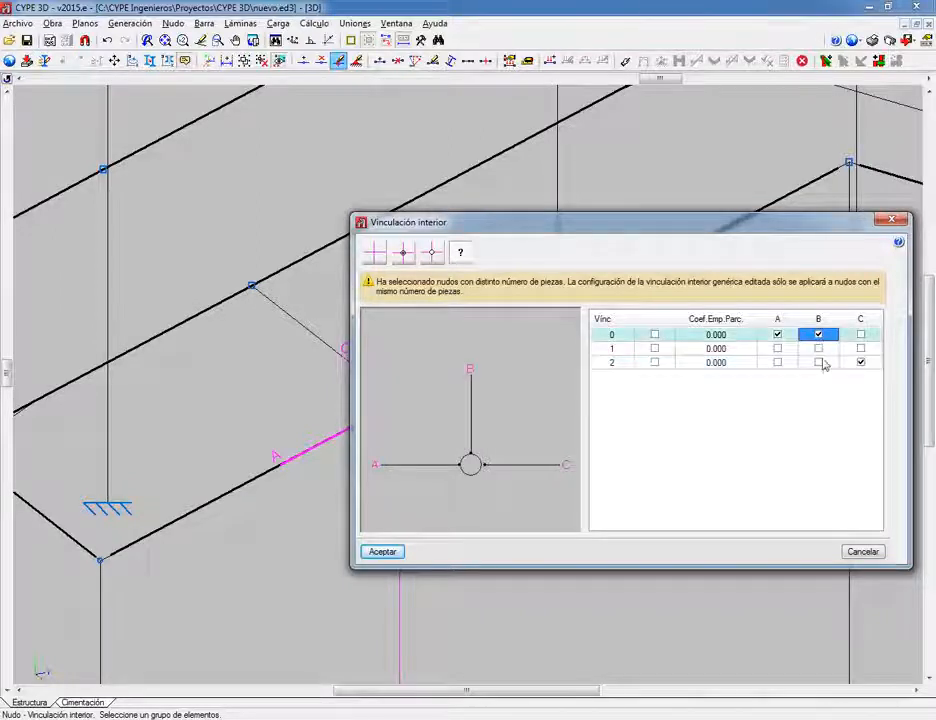
click(860, 348)
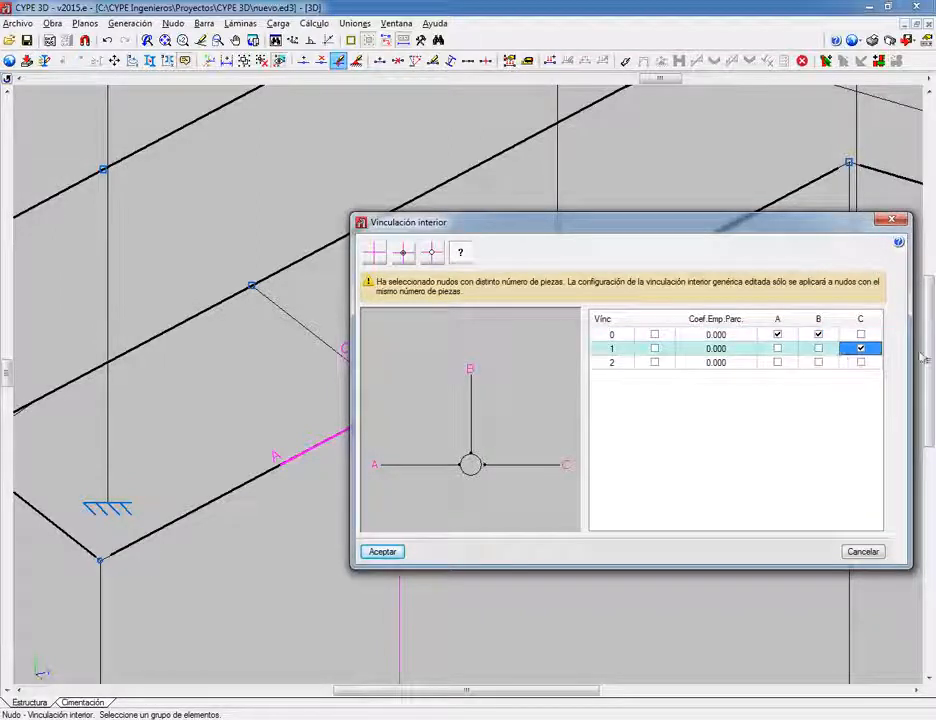
click(731, 336)
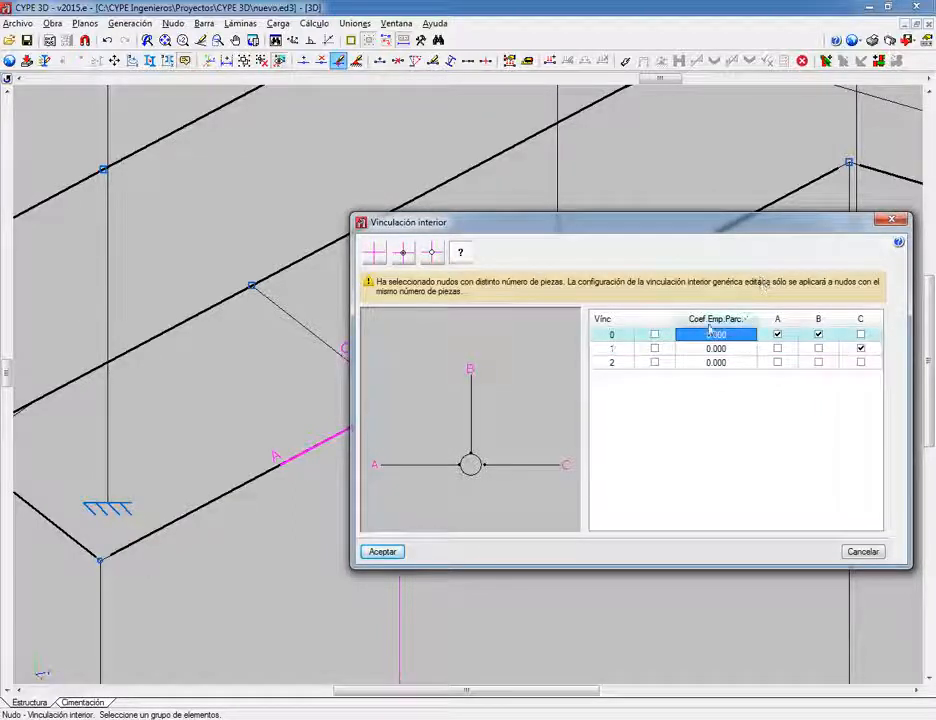
click(382, 551)
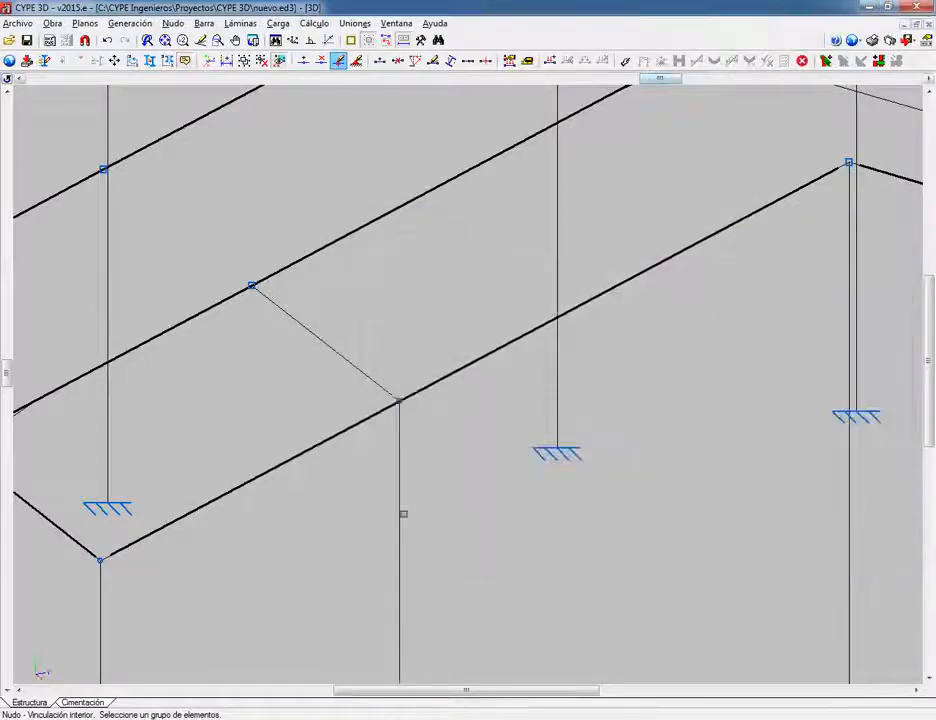
Step: Review the generic node's link diagram and group assignments at the intermediate column's top node, and examine the node in the model
click(404, 409)
right_click(404, 409)
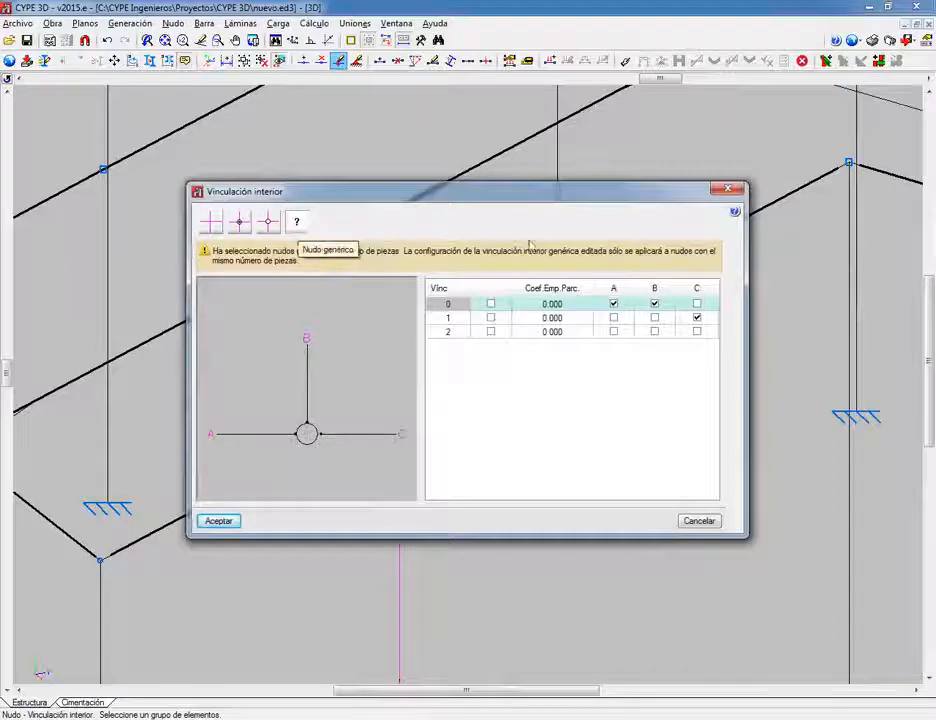
scroll(335, 441, up, 4)
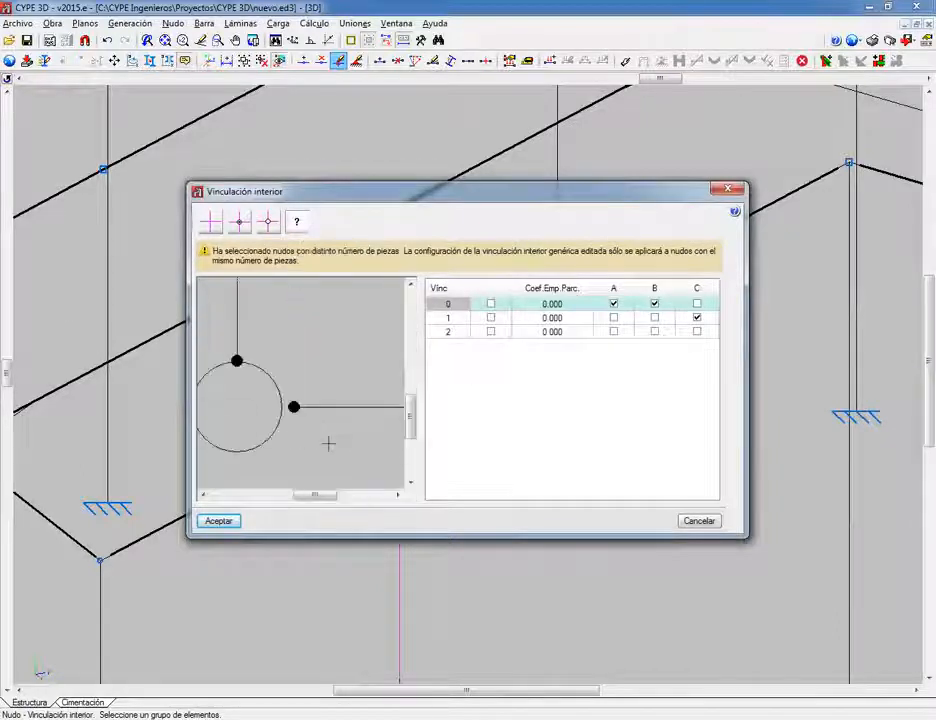
scroll(327, 427, down, 5)
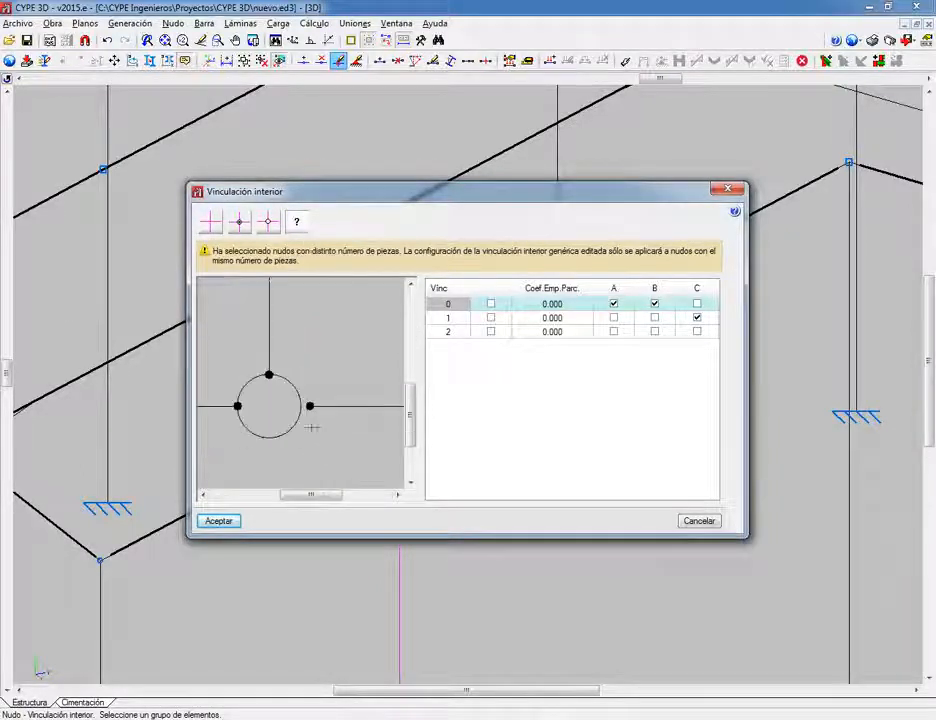
scroll(307, 427, up, 3)
scroll(310, 427, down, 1)
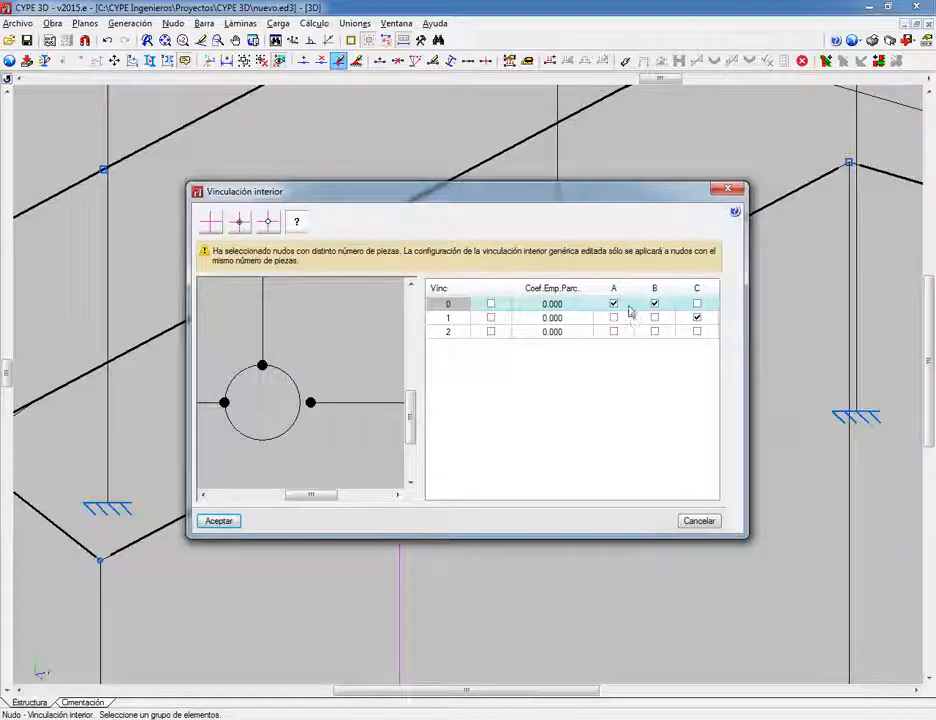
click(697, 318)
click(697, 318)
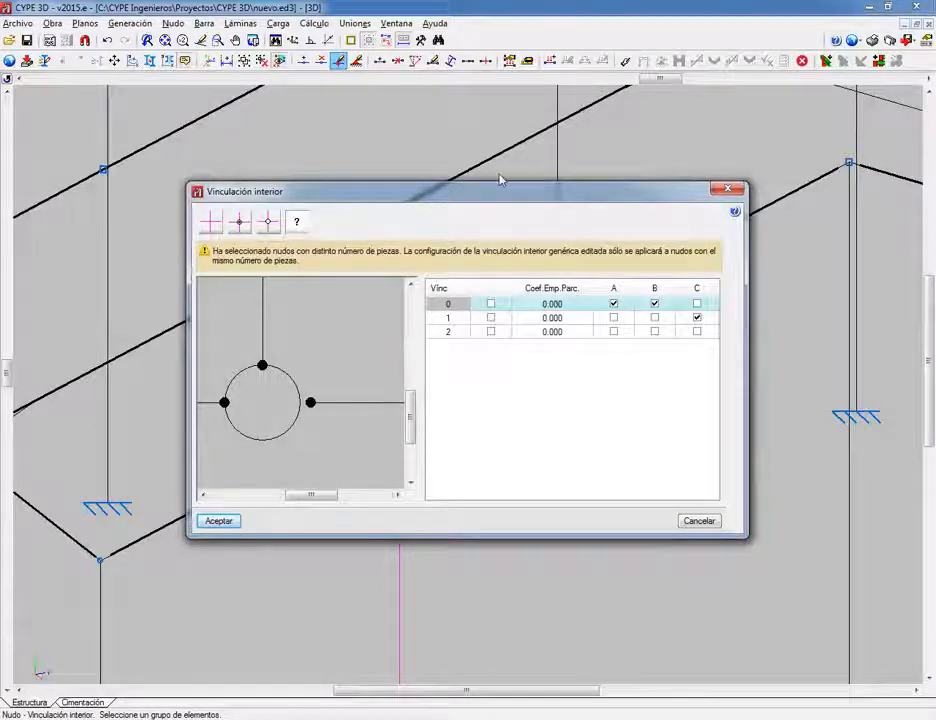
drag(503, 199, 761, 184)
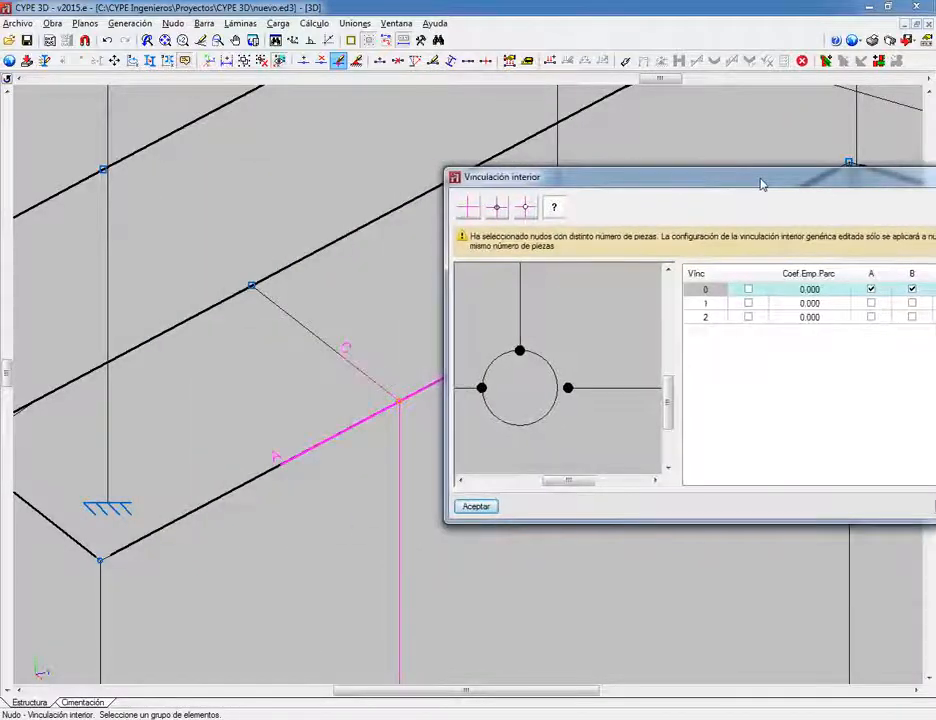
click(476, 506)
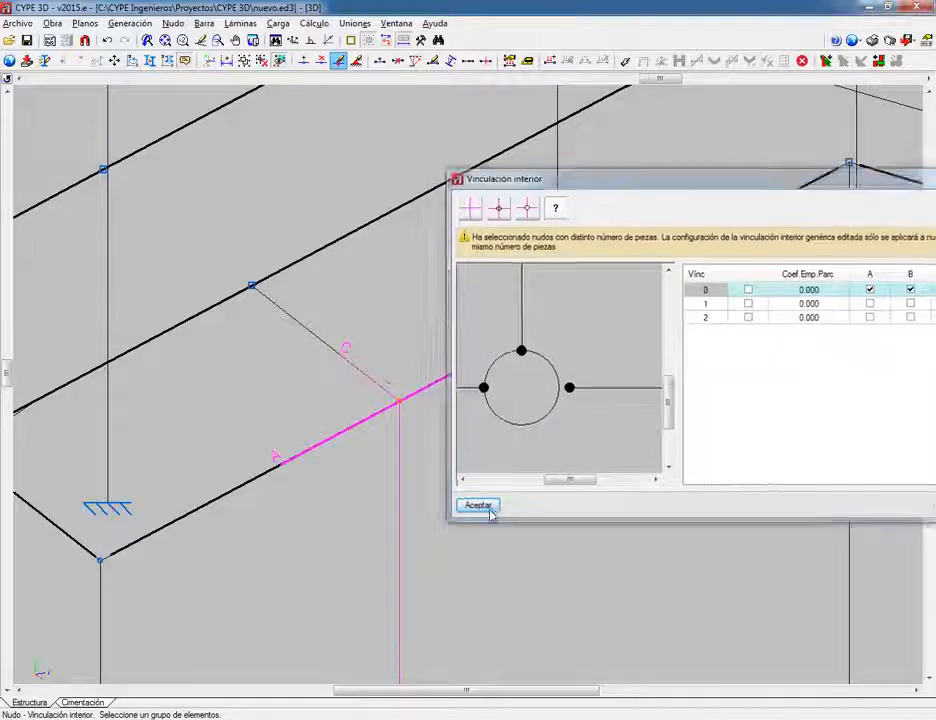
scroll(250, 358, up, 4)
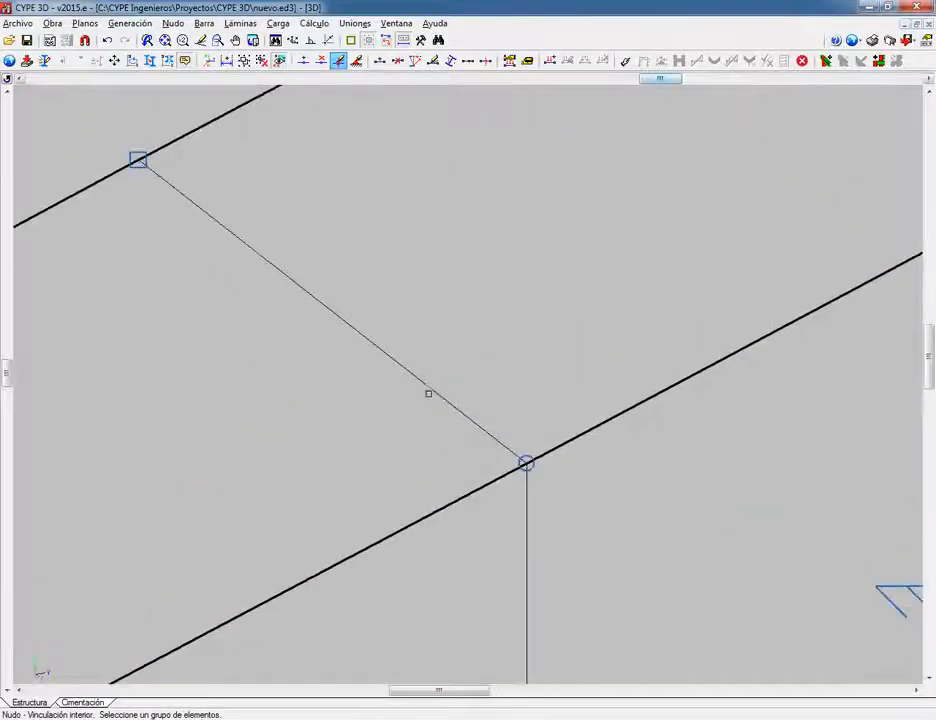
scroll(428, 391, down, 2)
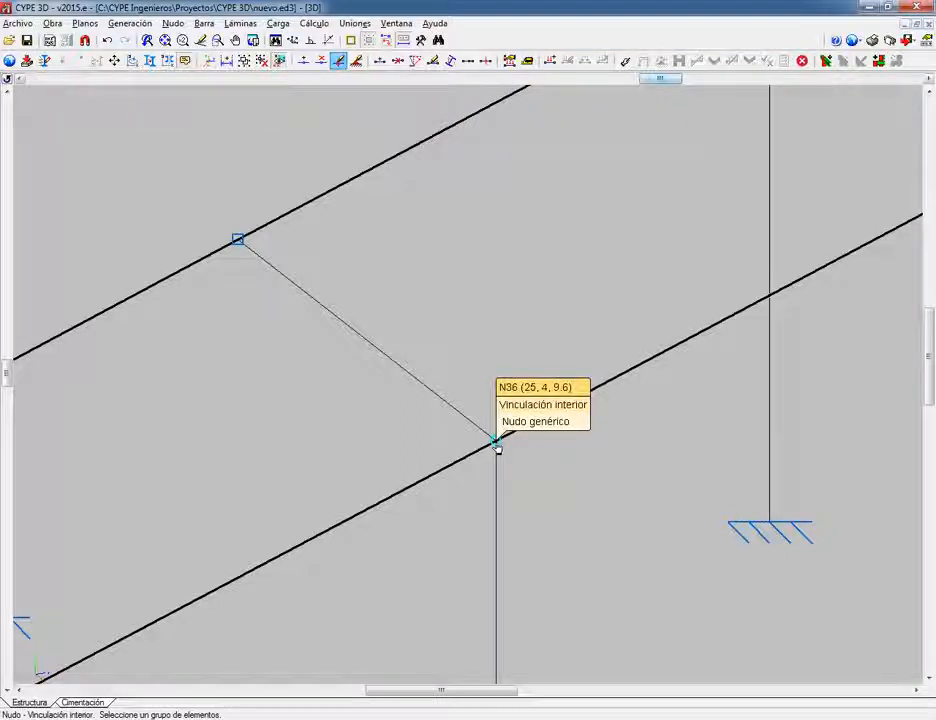
Step: Set the internal fixity of the intermediate column's top node to the rigid, fully fixed type instead of the generic node
click(503, 443)
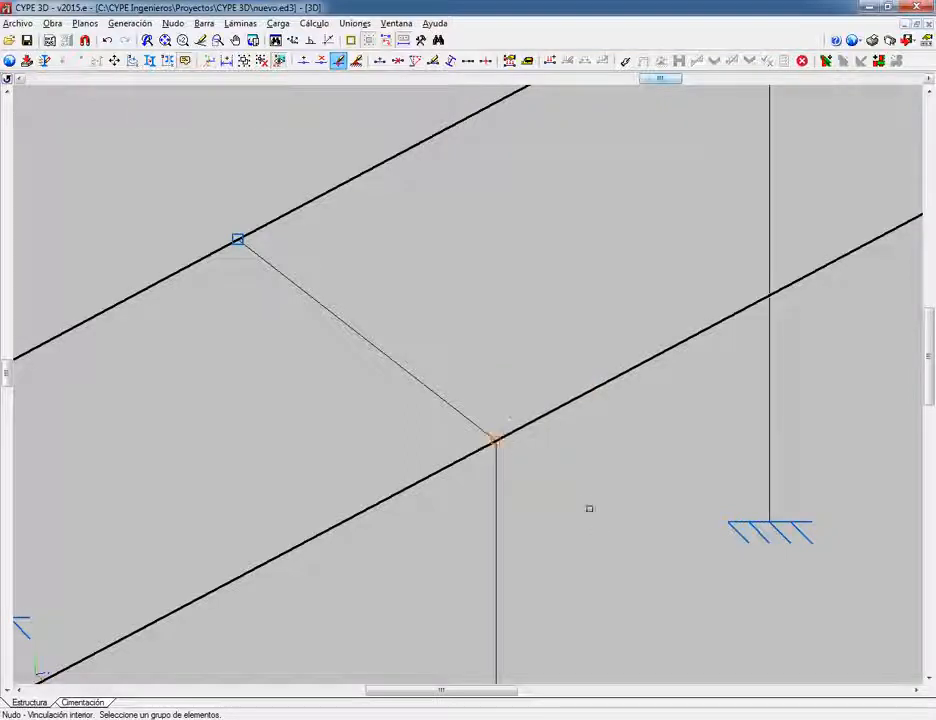
right_click(585, 502)
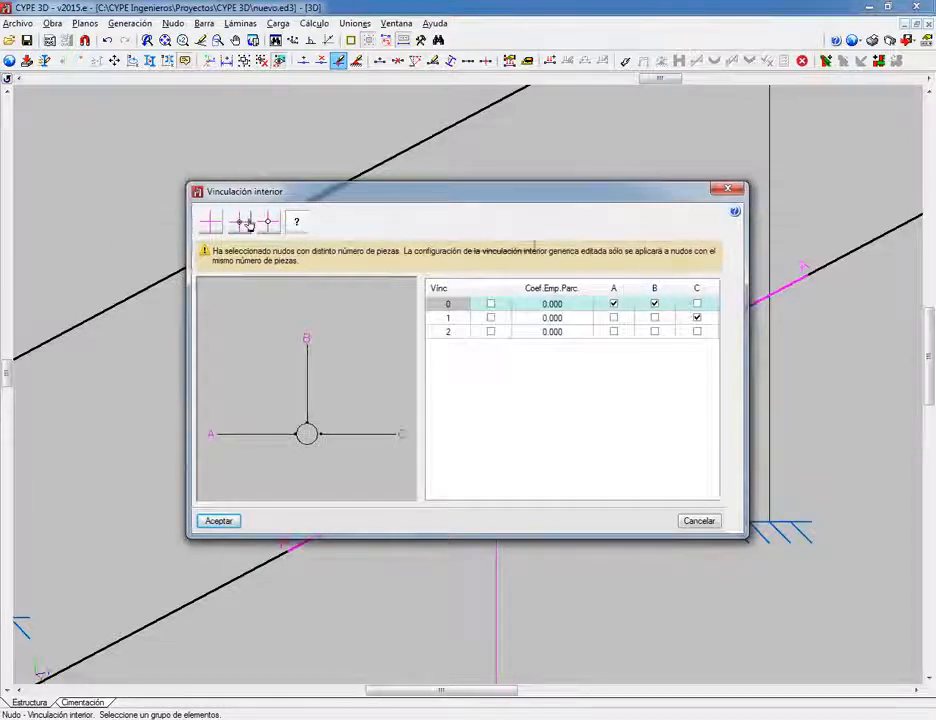
click(209, 226)
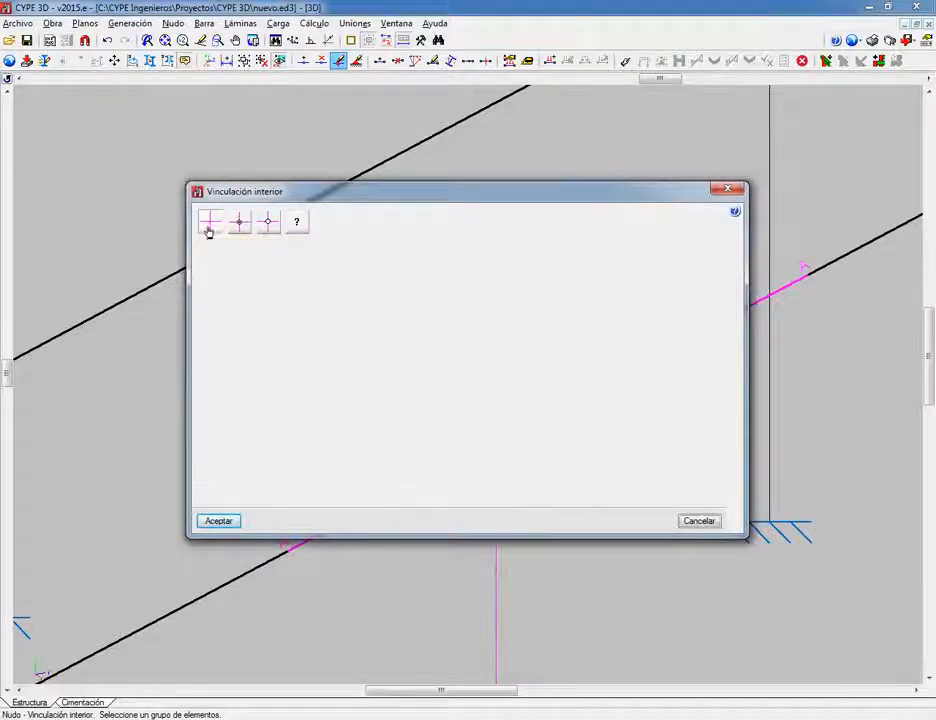
click(221, 522)
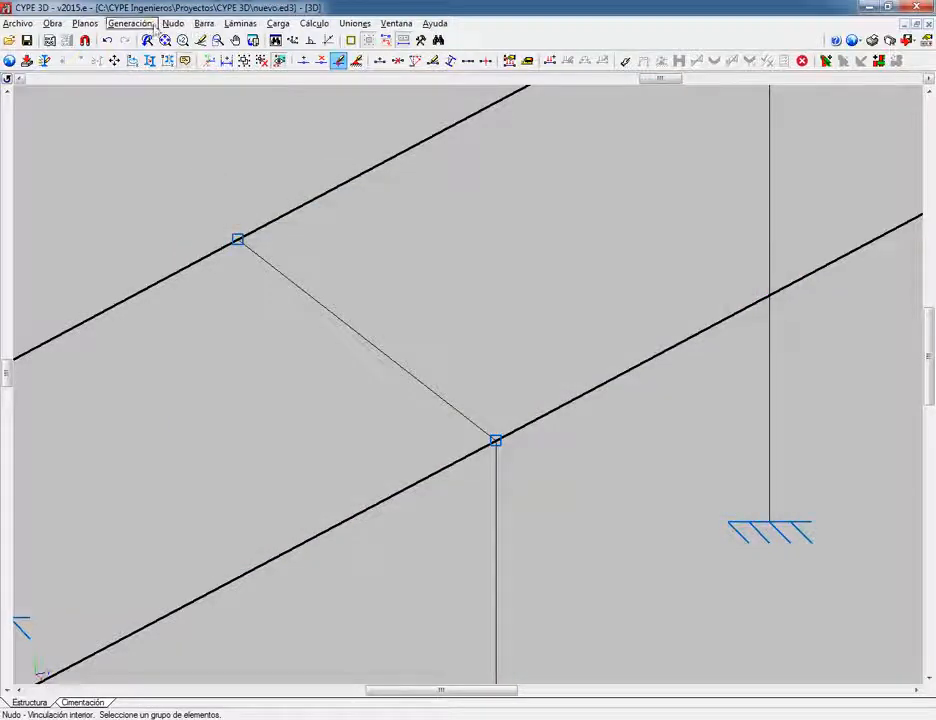
Step: Articulate both ends of the IPE 80 tie bar and the top end of the intermediate column using Articular extremos
click(203, 23)
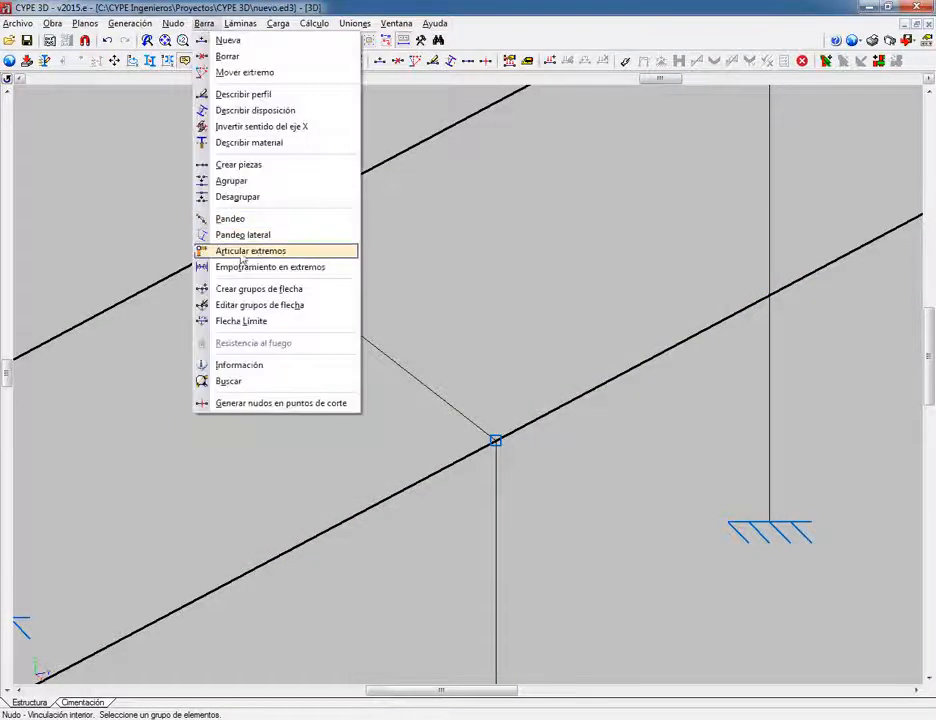
click(242, 254)
click(309, 303)
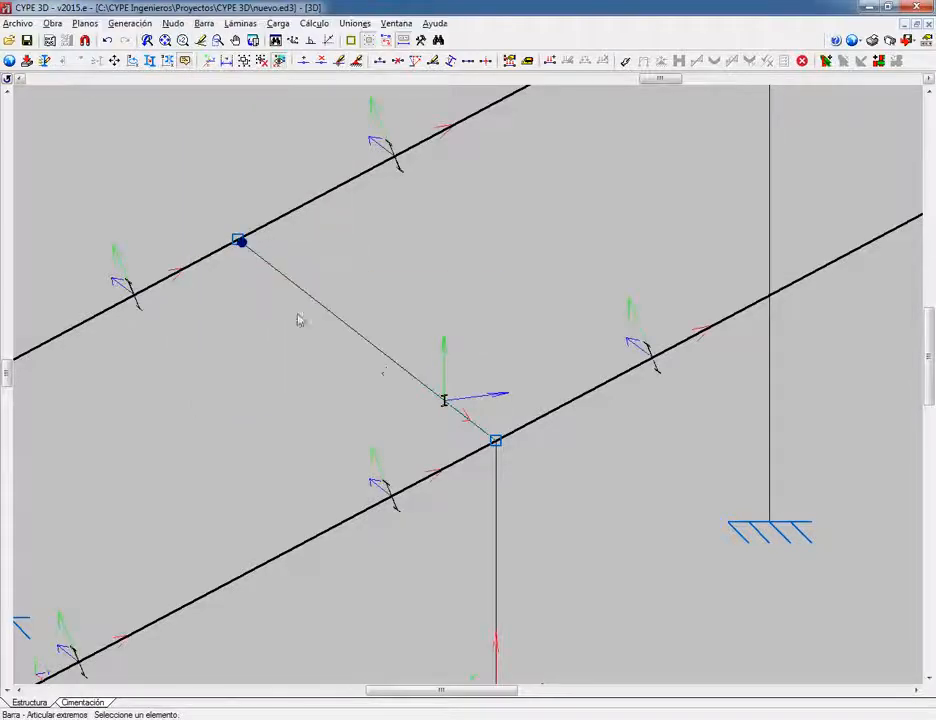
click(478, 459)
click(498, 474)
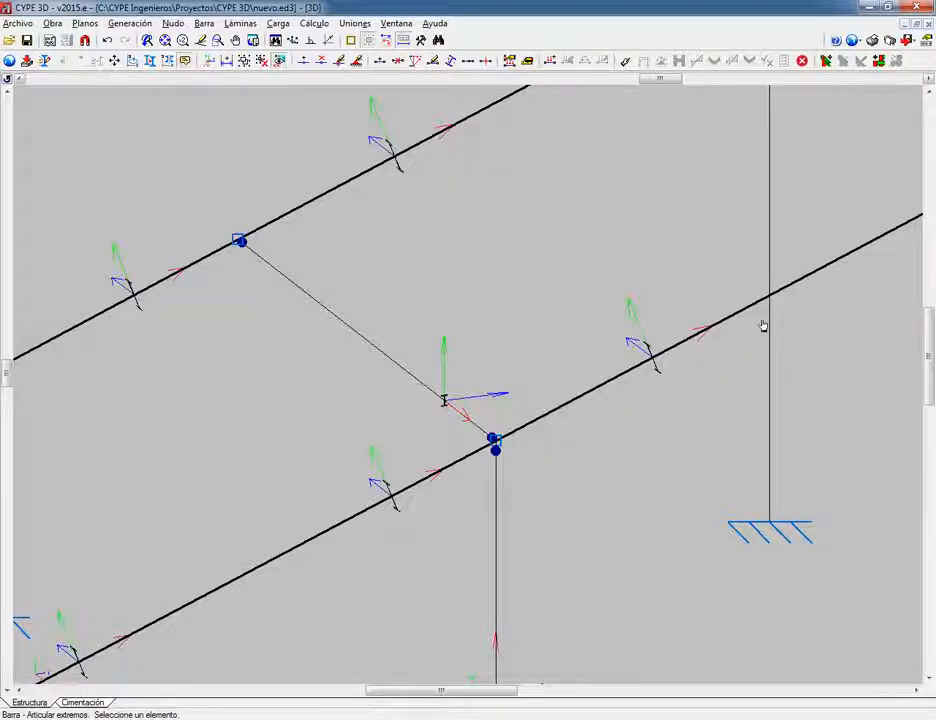
Step: Display the loads of the Peso propio load case on the whole frame and examine them on the bars
scroll(605, 462, down, 5)
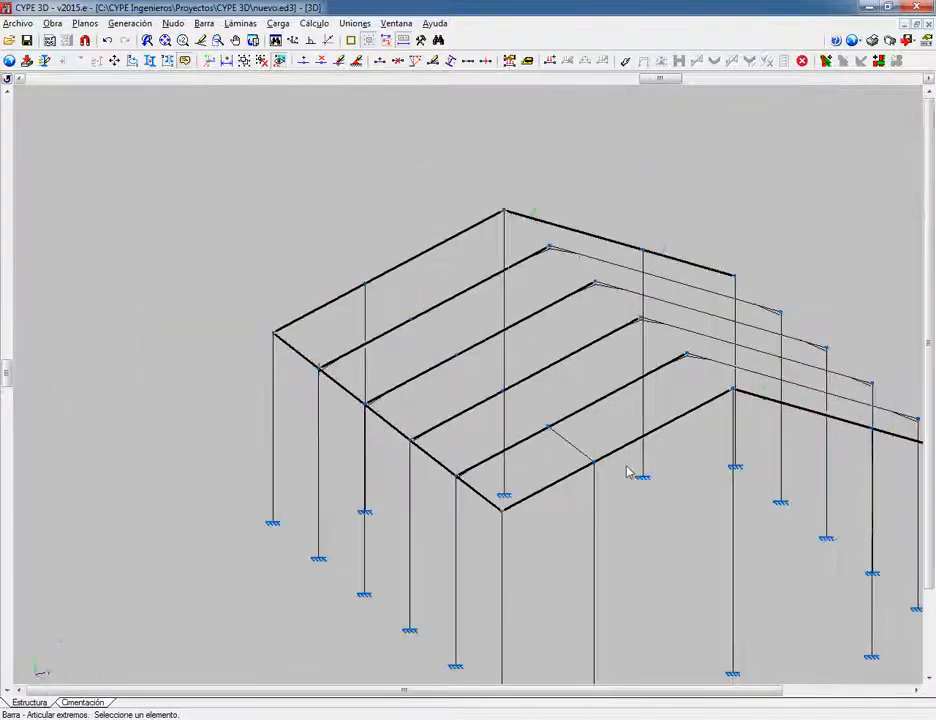
middle_drag(666, 480, 570, 447)
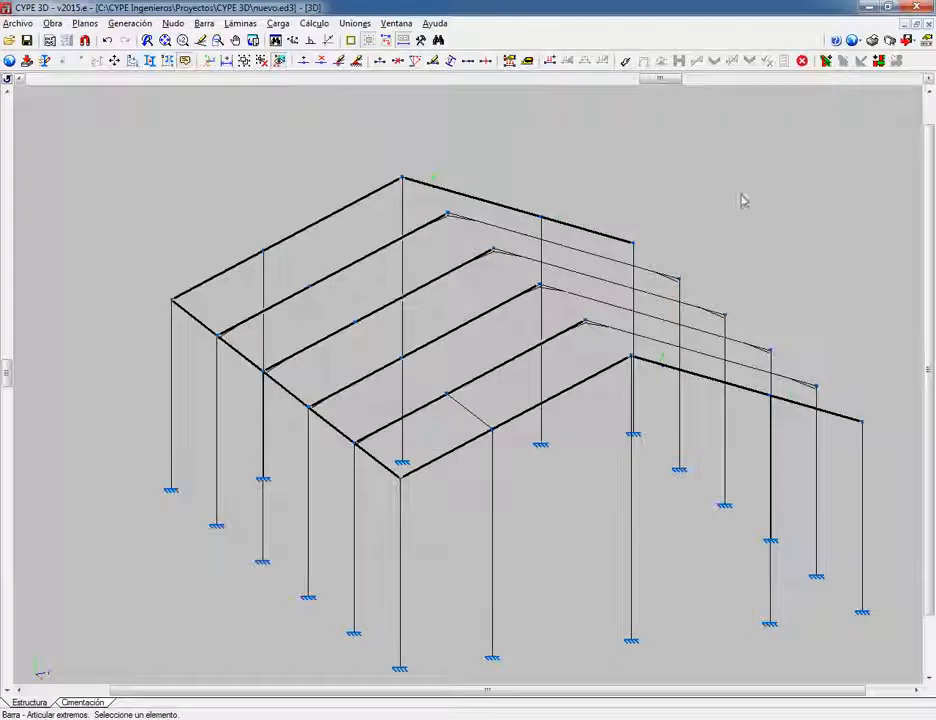
click(279, 23)
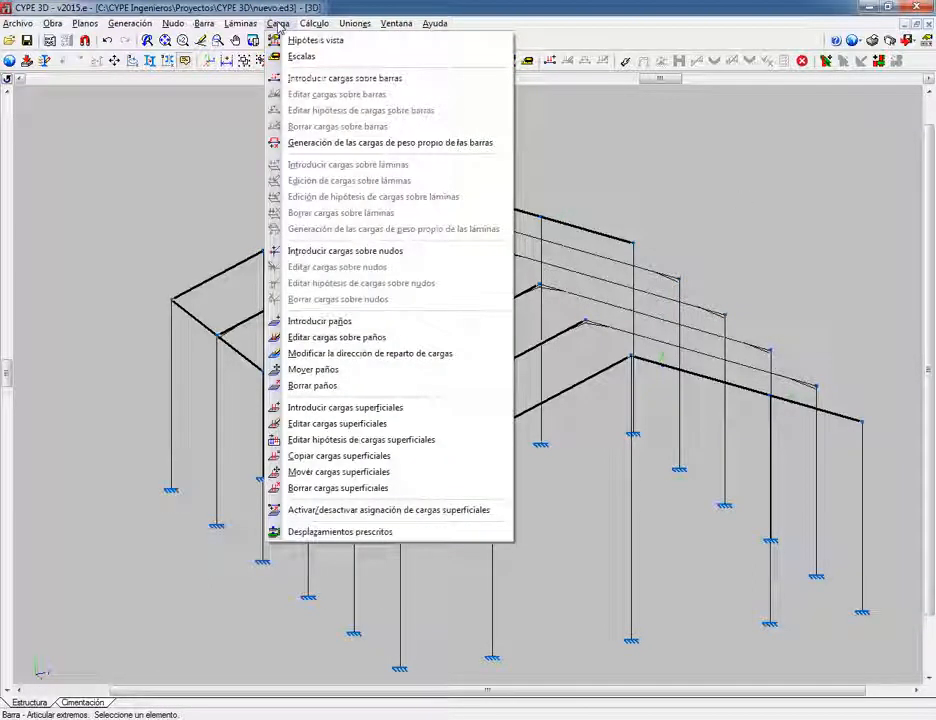
click(295, 40)
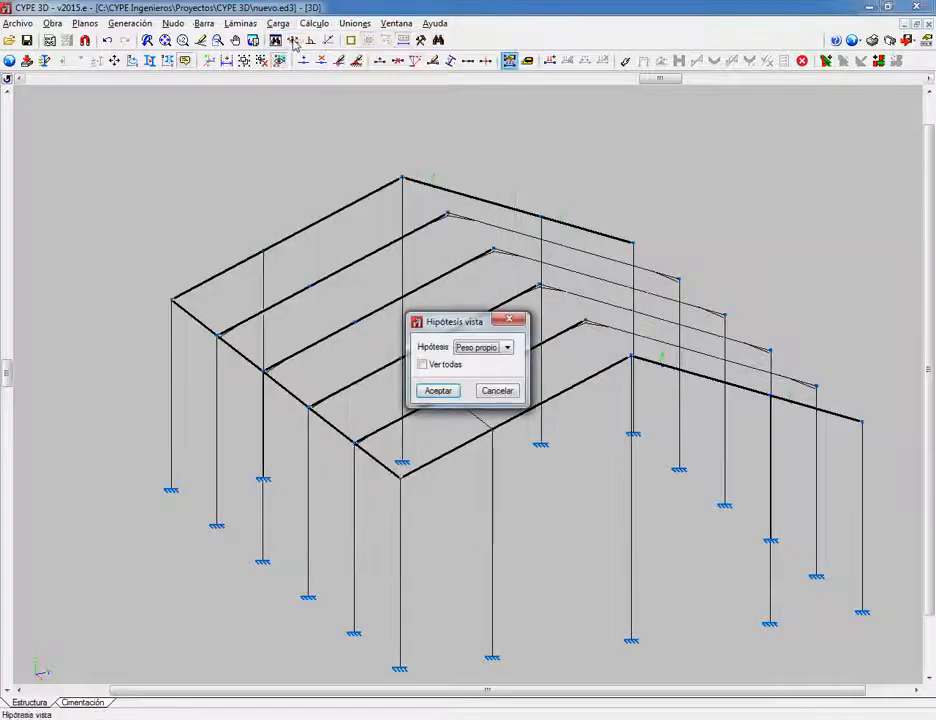
click(506, 349)
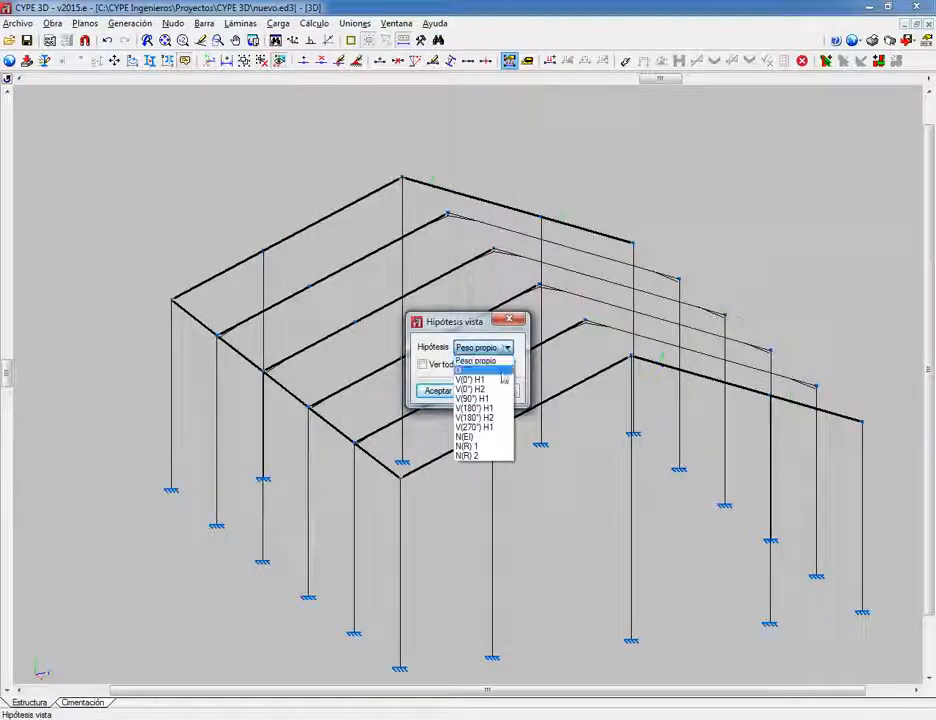
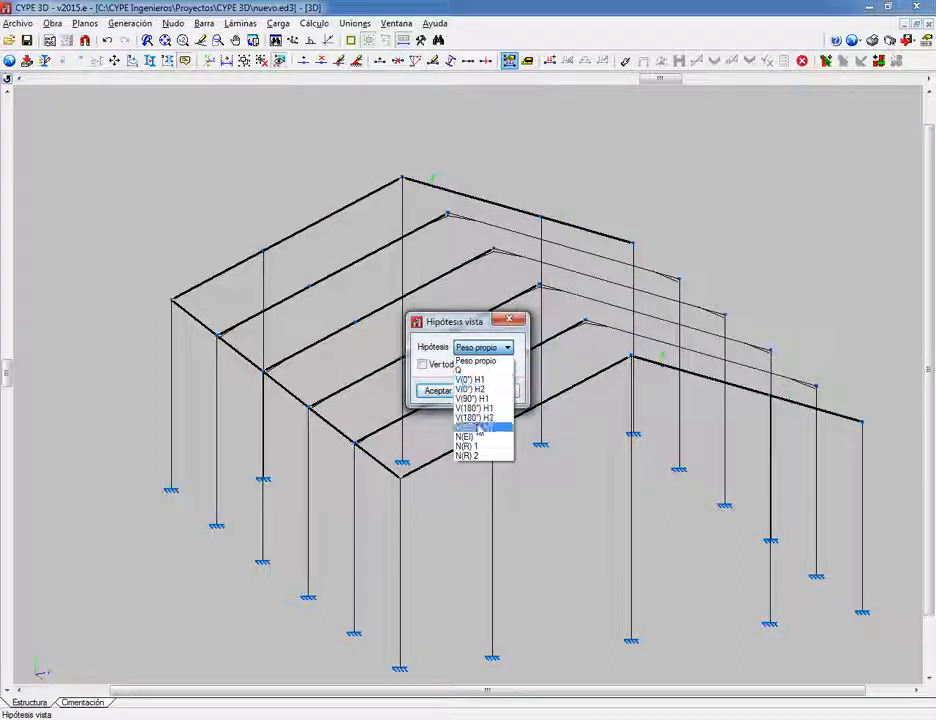
click(476, 360)
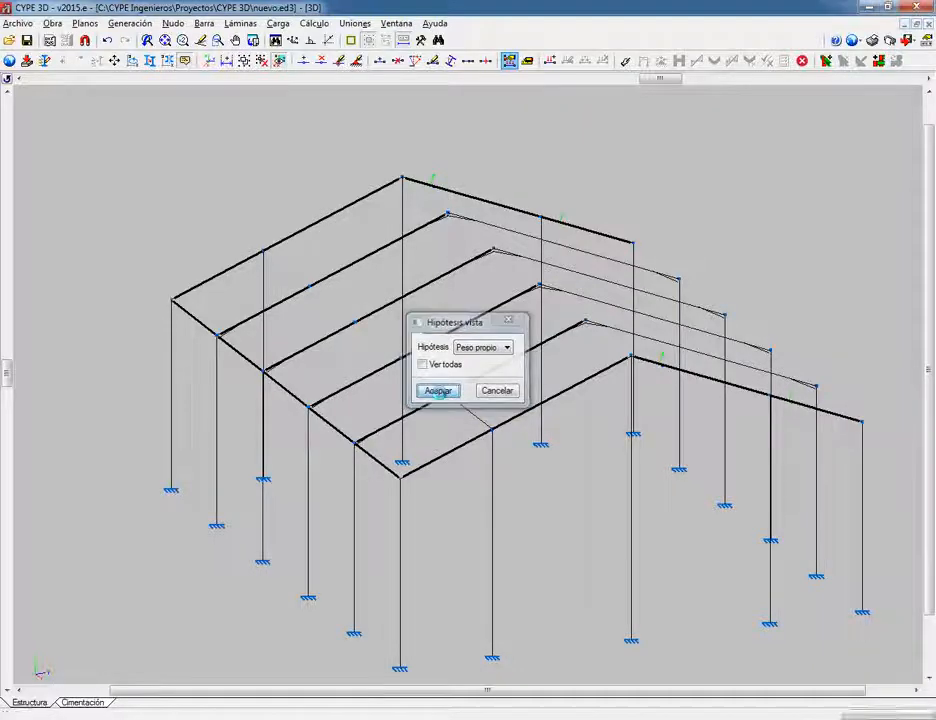
click(439, 391)
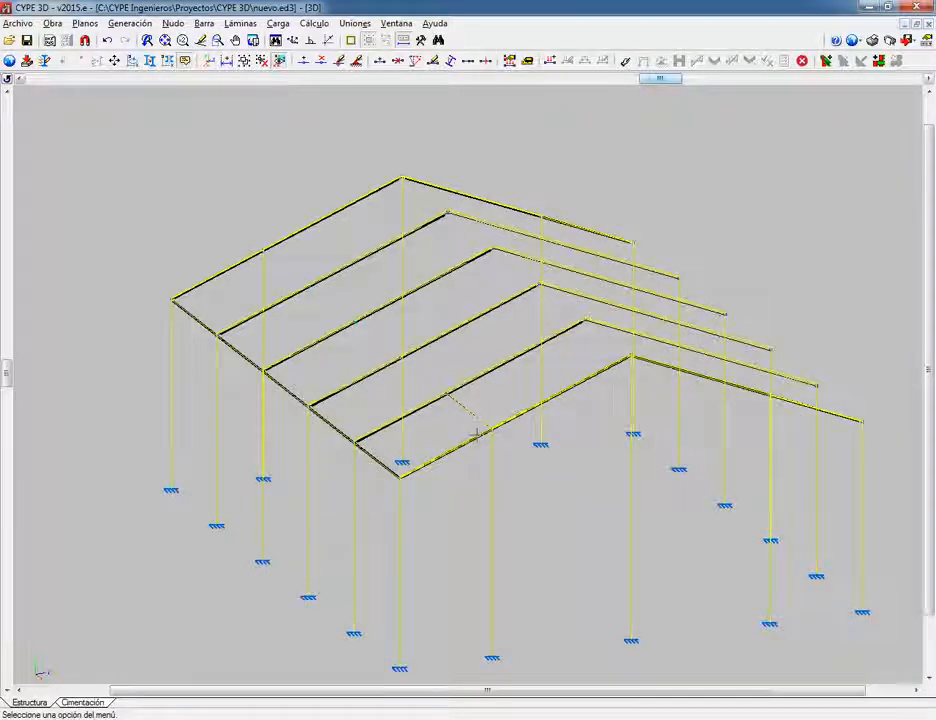
scroll(485, 385, up, 5)
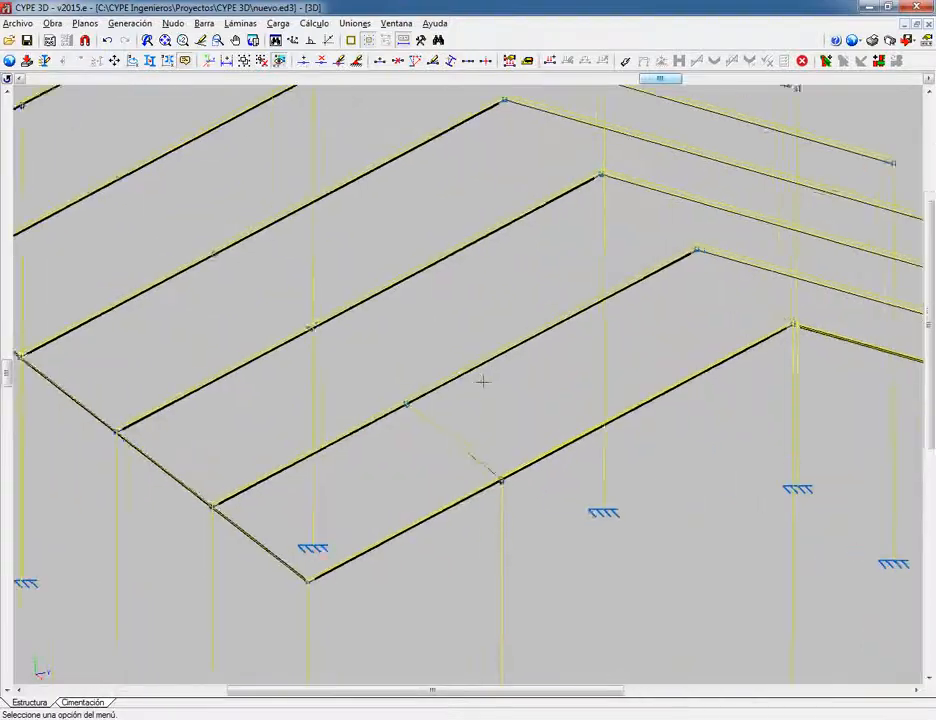
scroll(482, 381, down, 5)
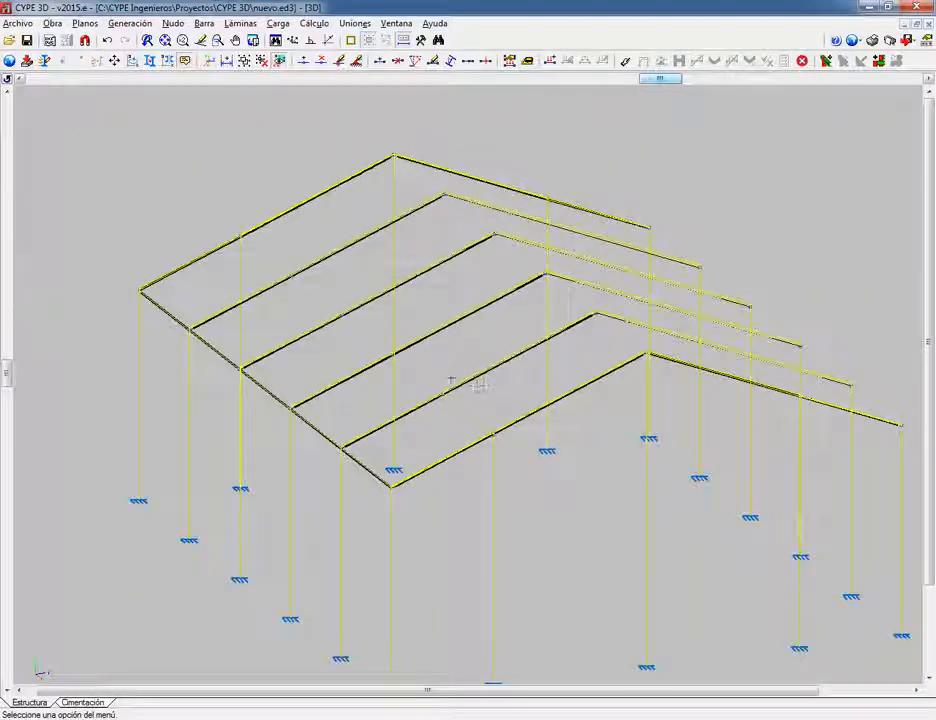
Step: Start the load panel command (Introducir paños) to examine the existing panels and their load distribution directions across the building
scroll(455, 380, up, 5)
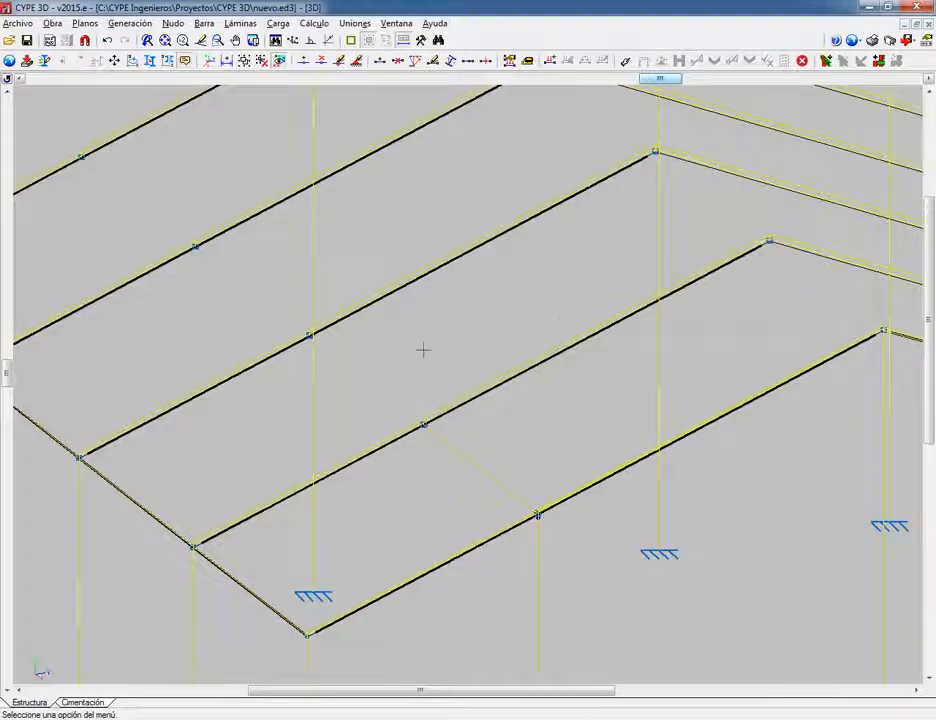
scroll(422, 349, down, 3)
scroll(425, 315, down, 1)
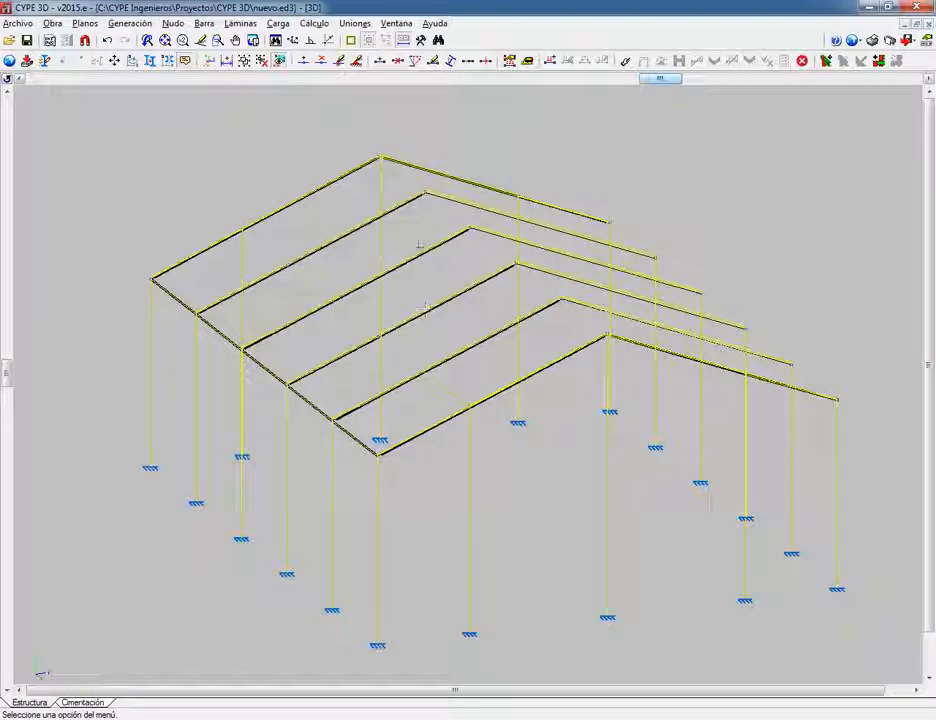
click(280, 24)
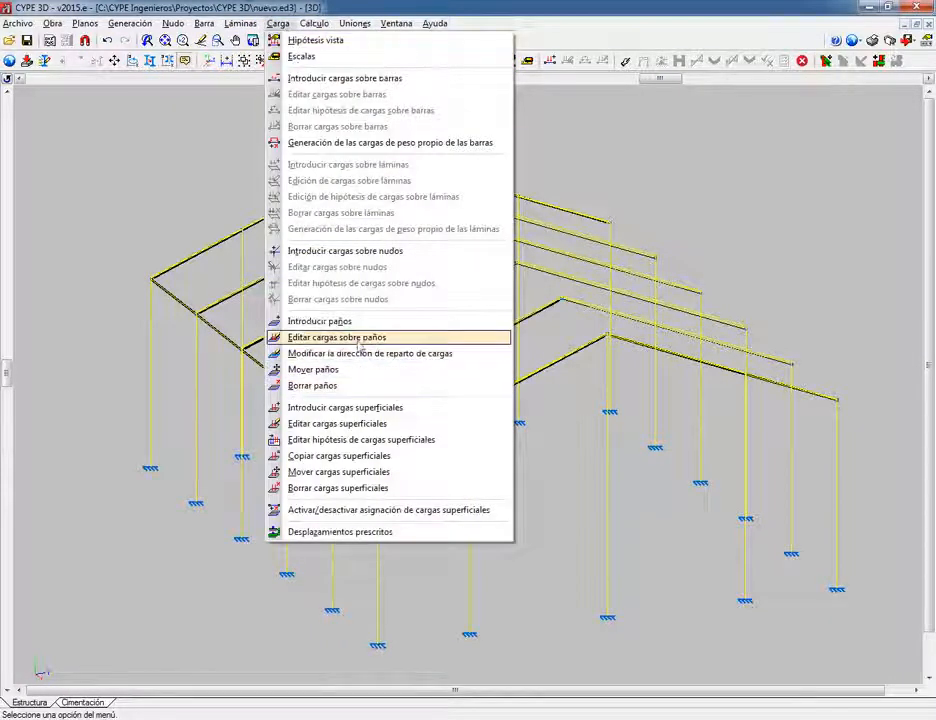
click(359, 322)
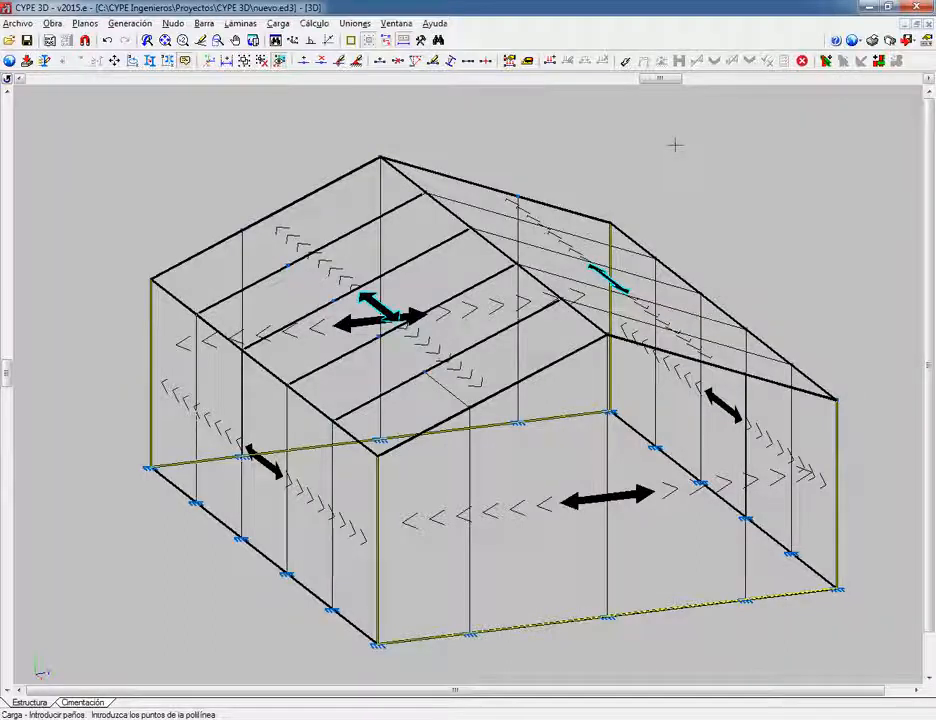
click(513, 248)
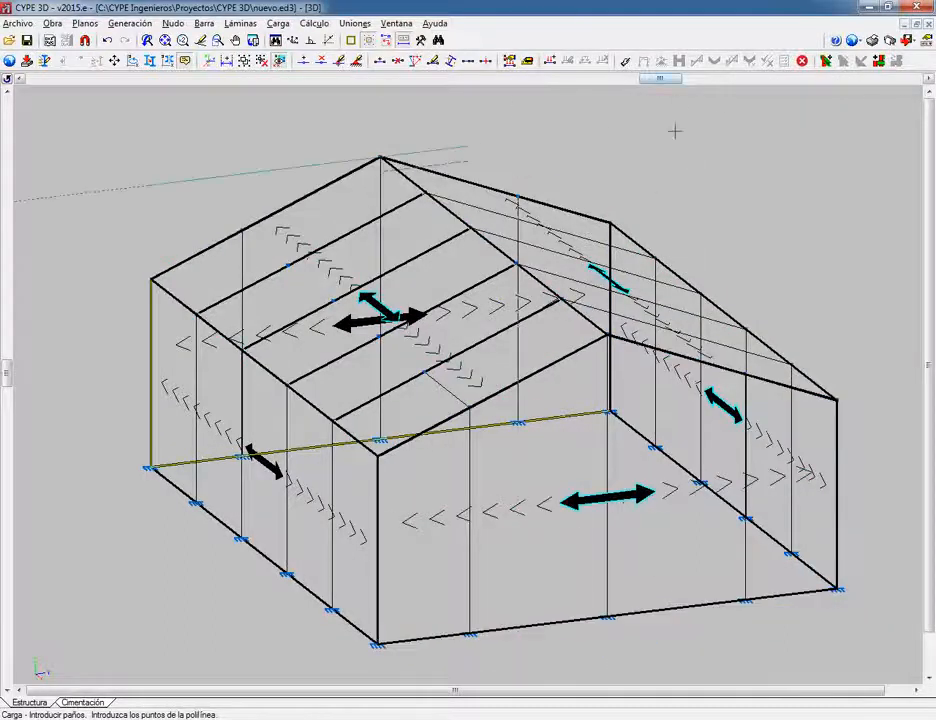
drag(659, 80, 617, 79)
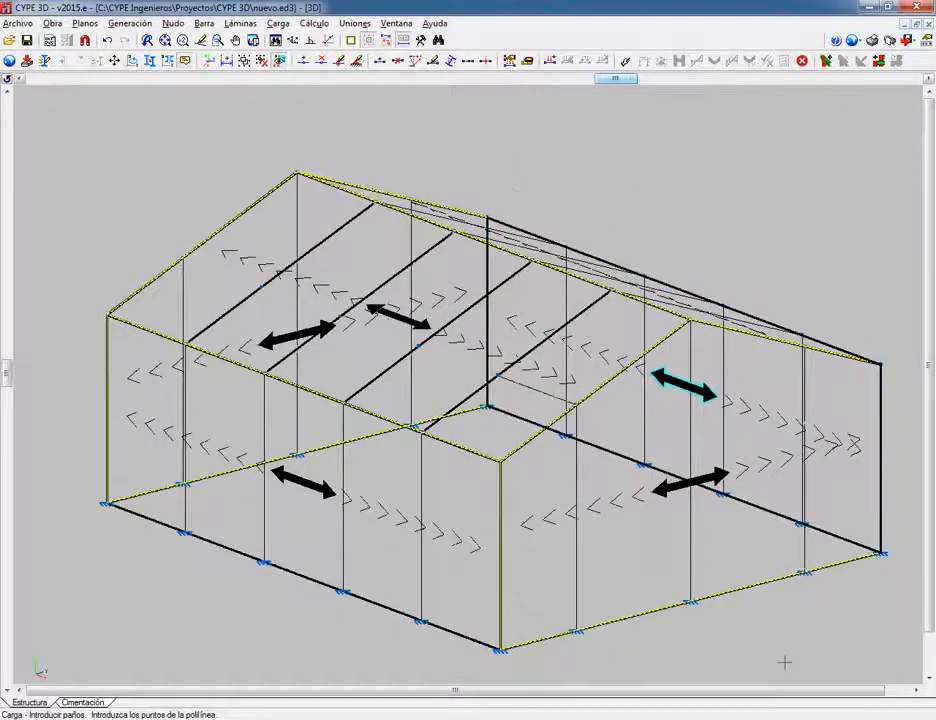
click(750, 487)
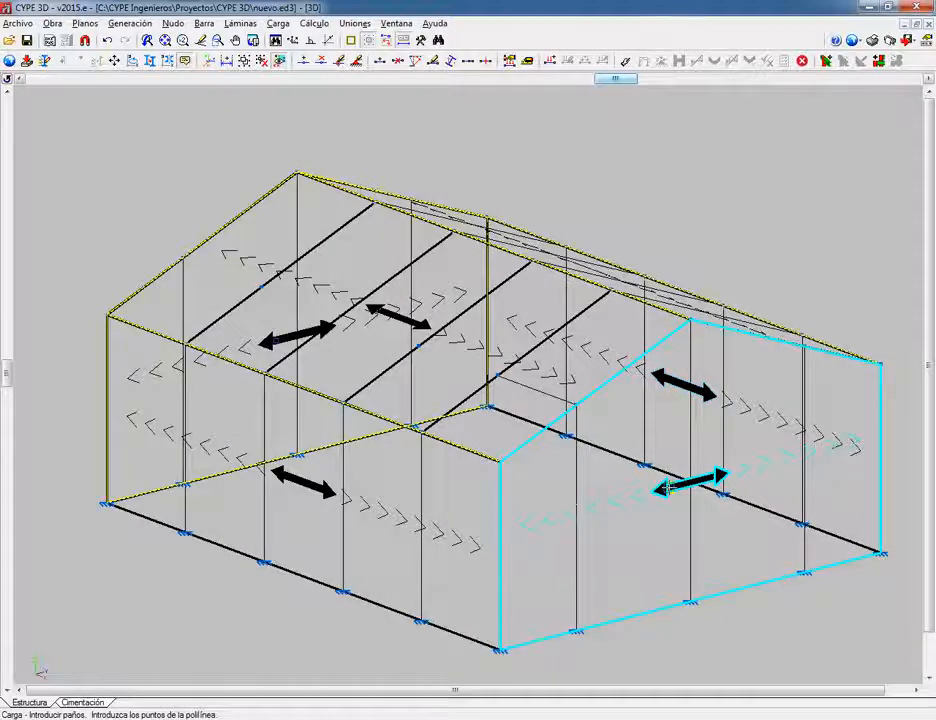
click(662, 488)
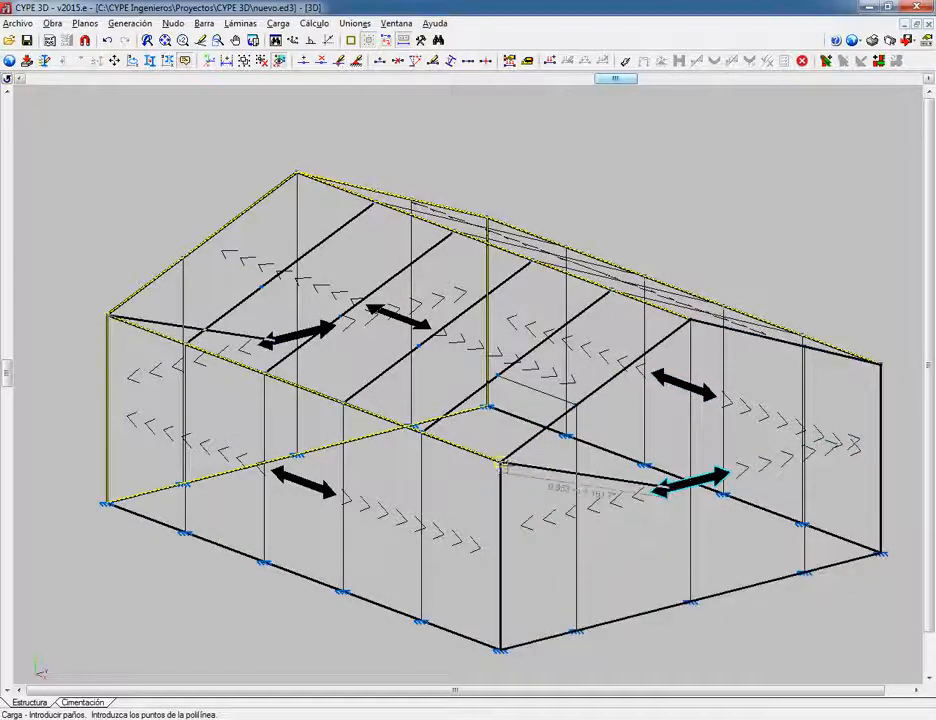
right_click(570, 484)
click(501, 463)
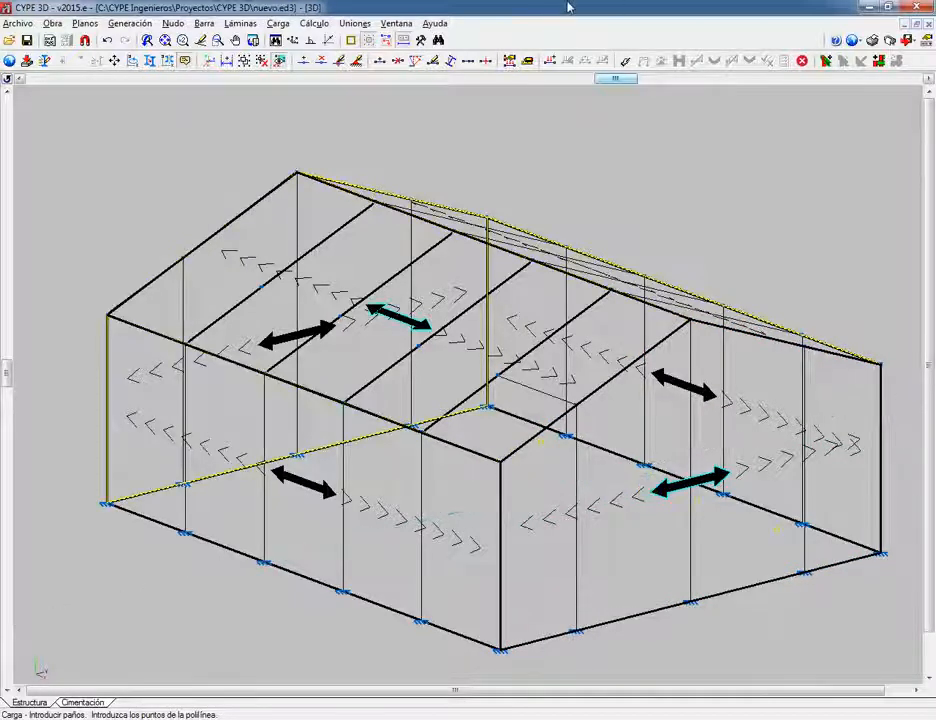
Step: Examine the uniform and height-variable loads assigned to the front gable panel, leaving them without changes
click(239, 24)
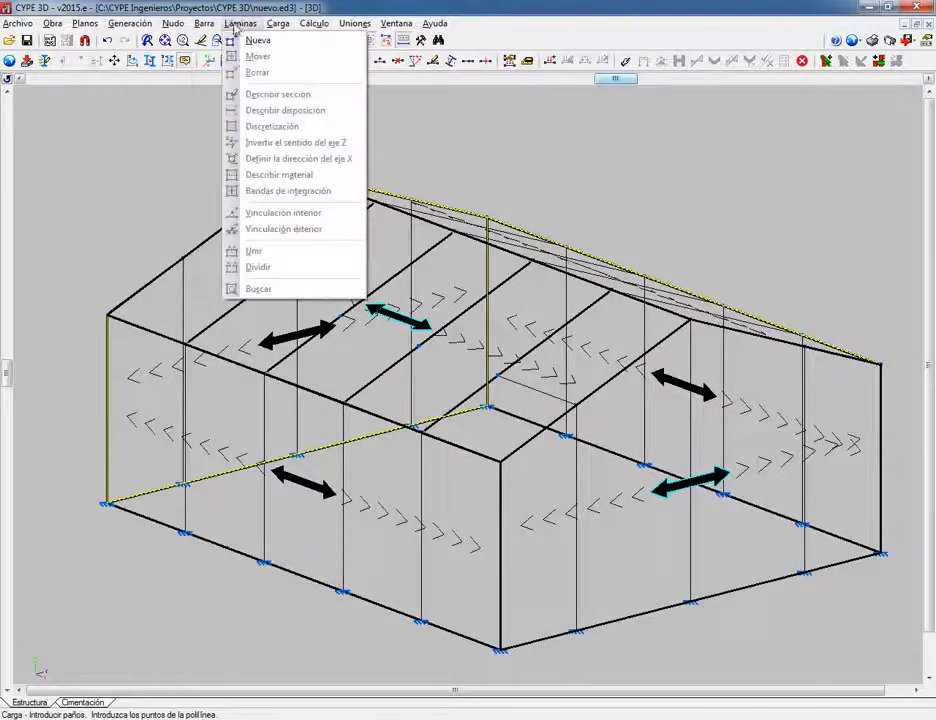
mouse_move(280, 26)
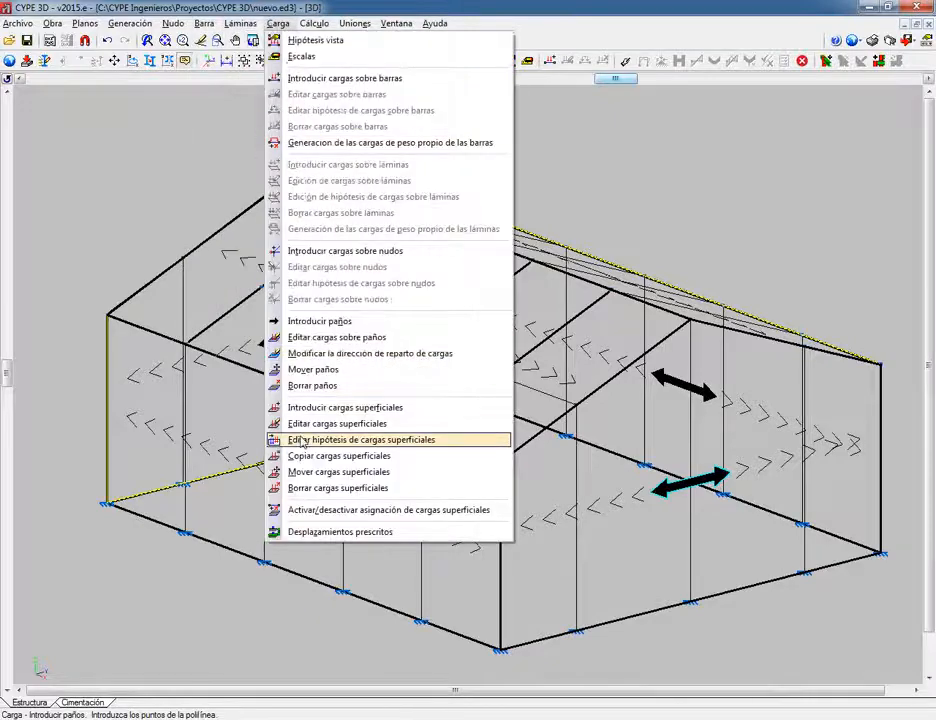
click(410, 338)
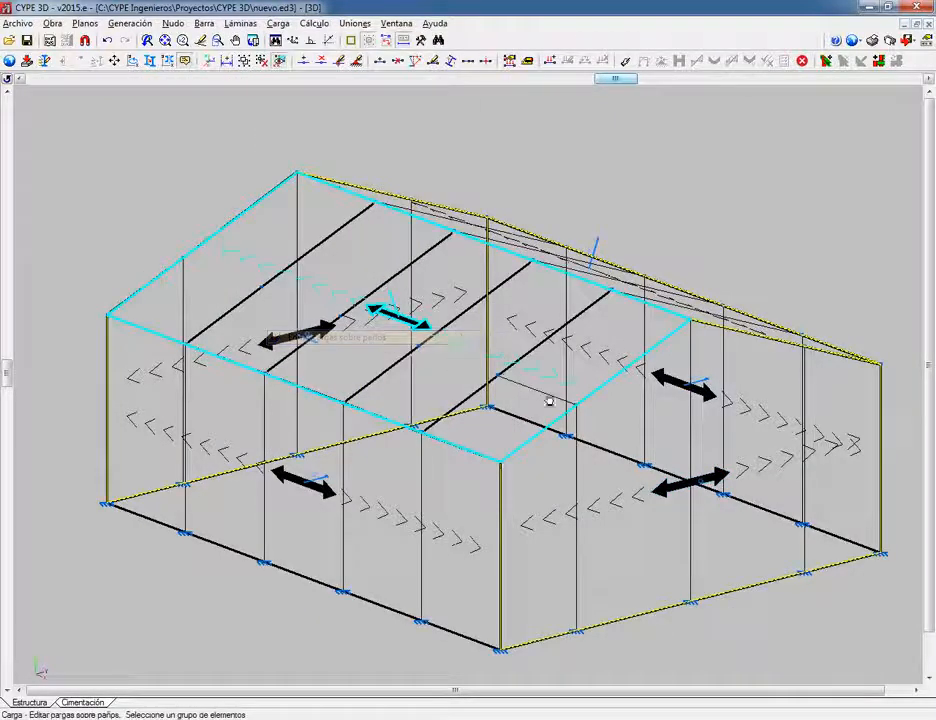
click(622, 494)
right_click(626, 497)
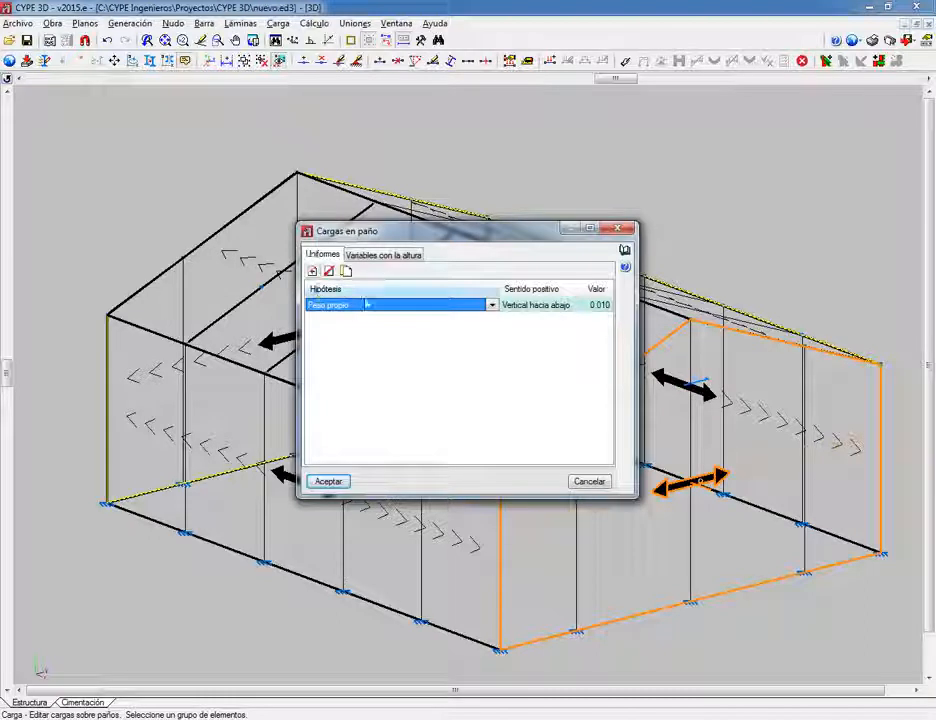
click(491, 305)
click(491, 305)
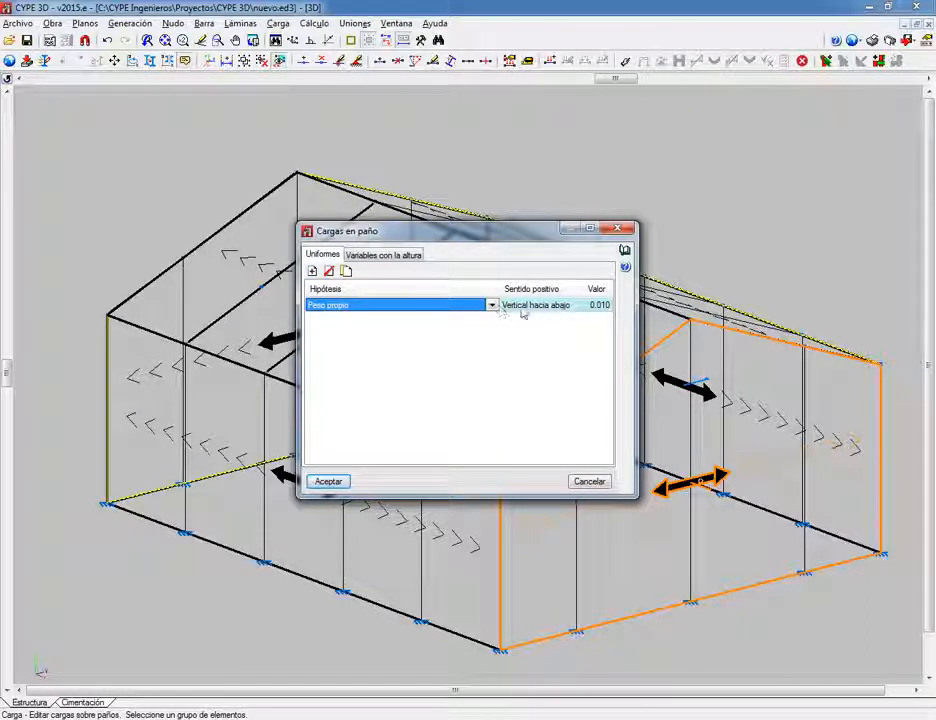
click(383, 256)
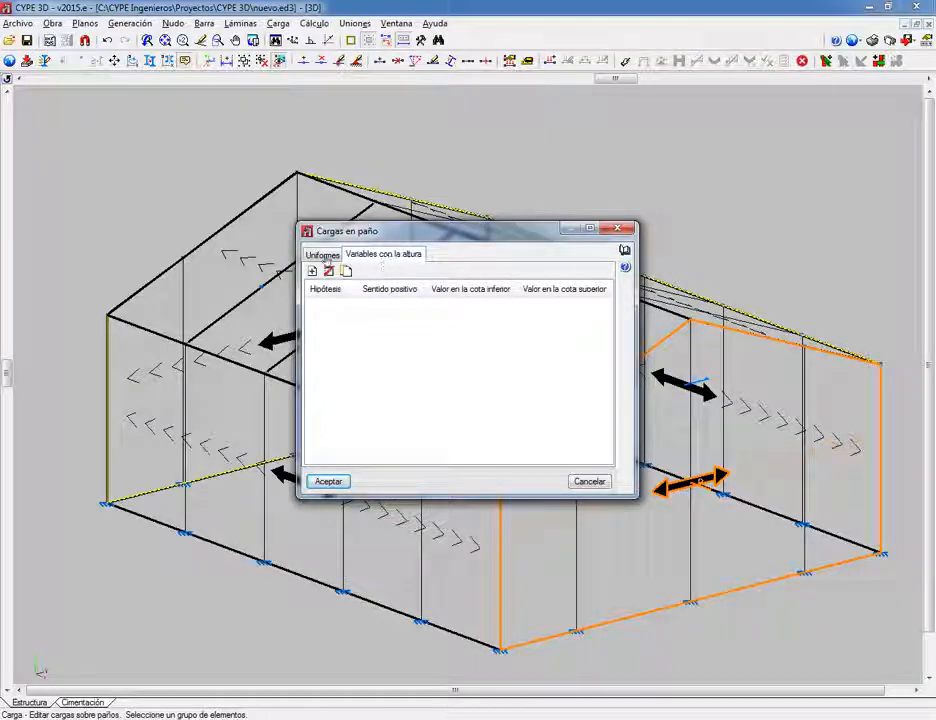
click(617, 230)
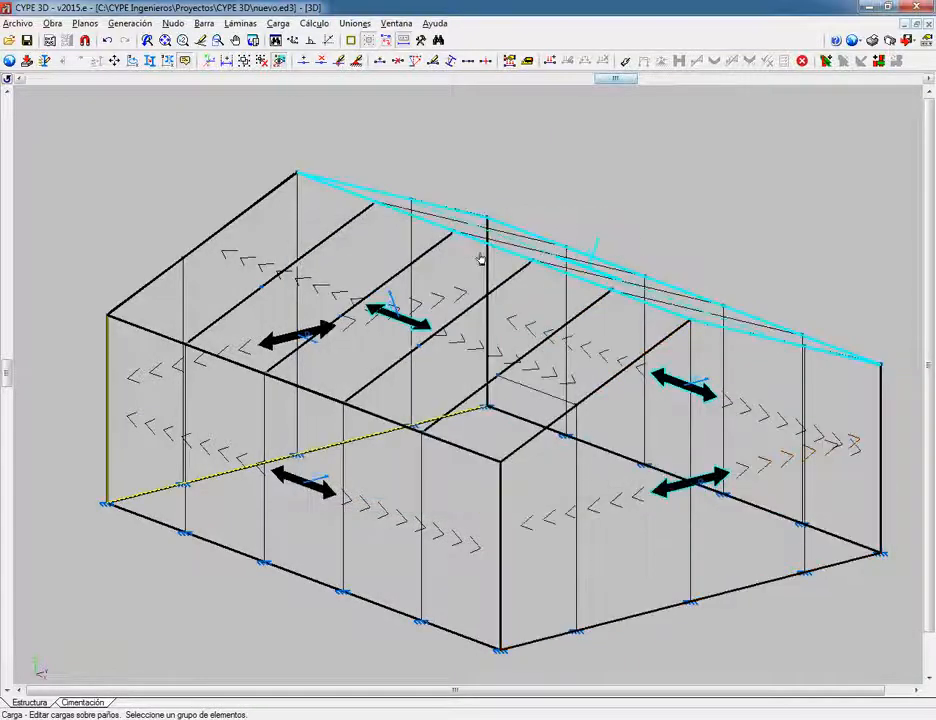
click(643, 461)
right_click(643, 461)
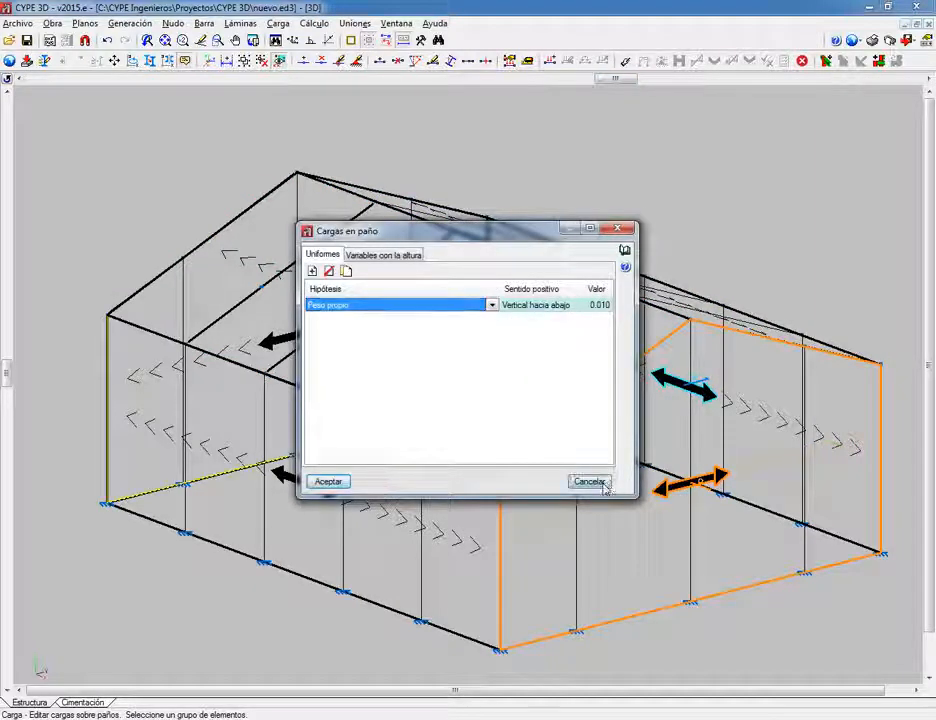
click(603, 484)
Step: Review the uniform loads by hypothesis, including Q, on the near roof slope panel and close them without changes
click(456, 327)
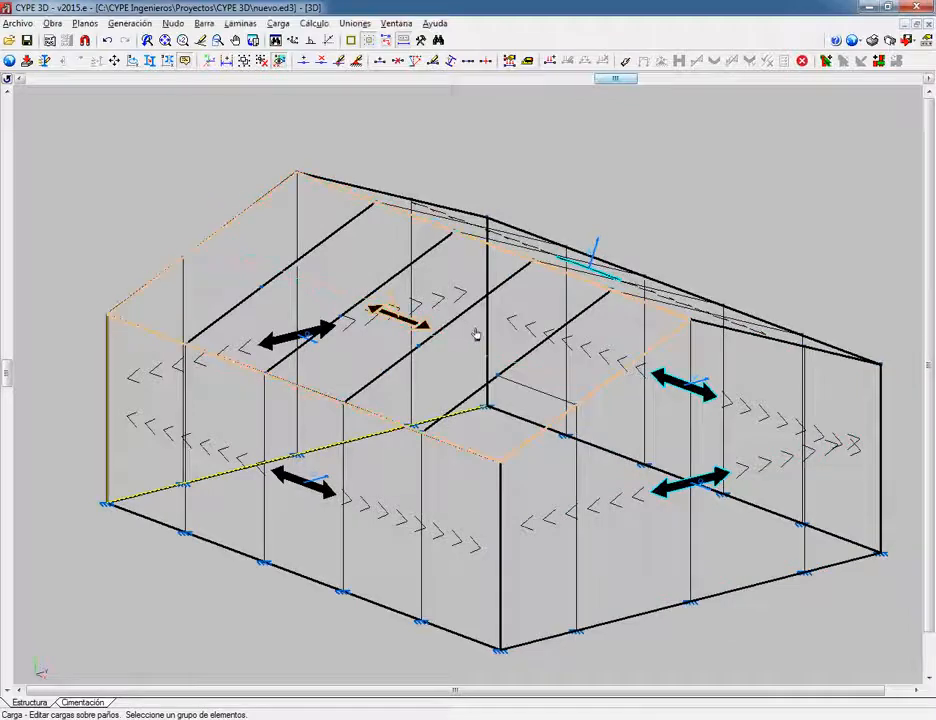
right_click(476, 332)
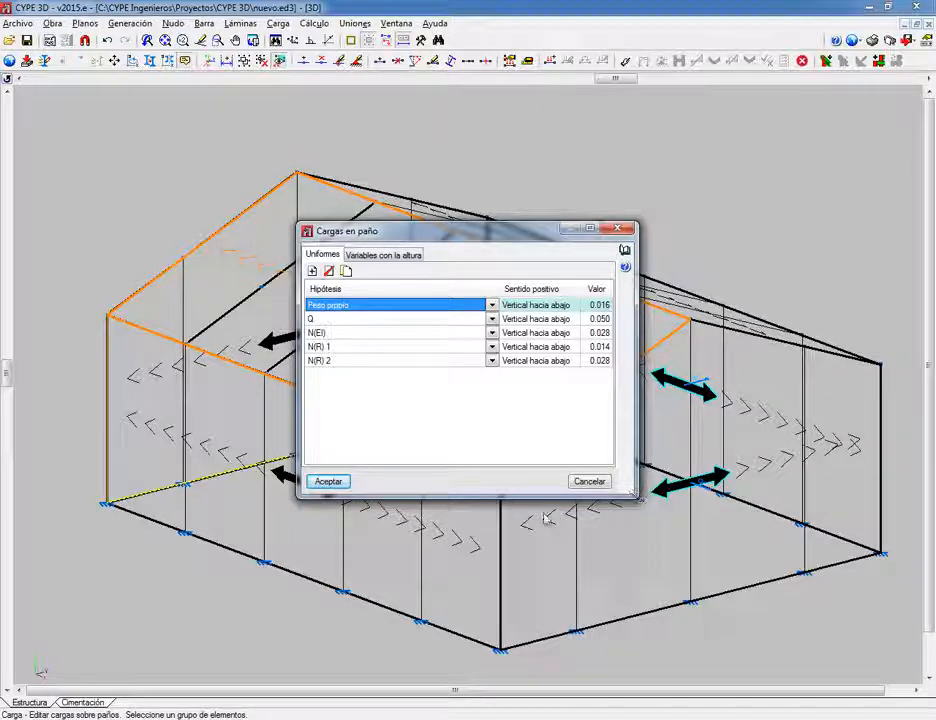
click(334, 320)
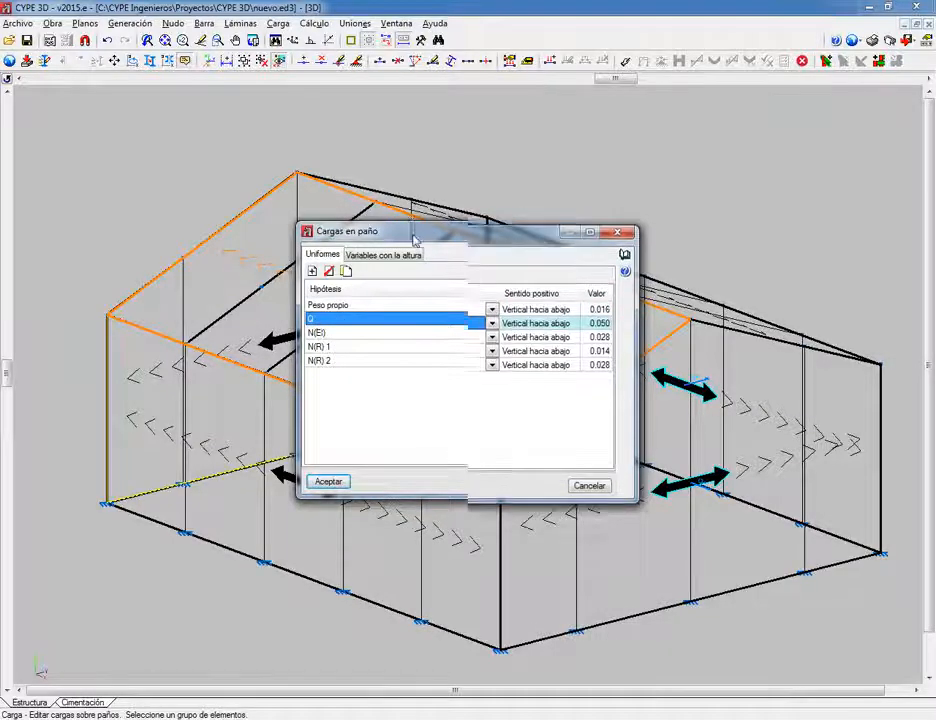
drag(414, 232, 393, 279)
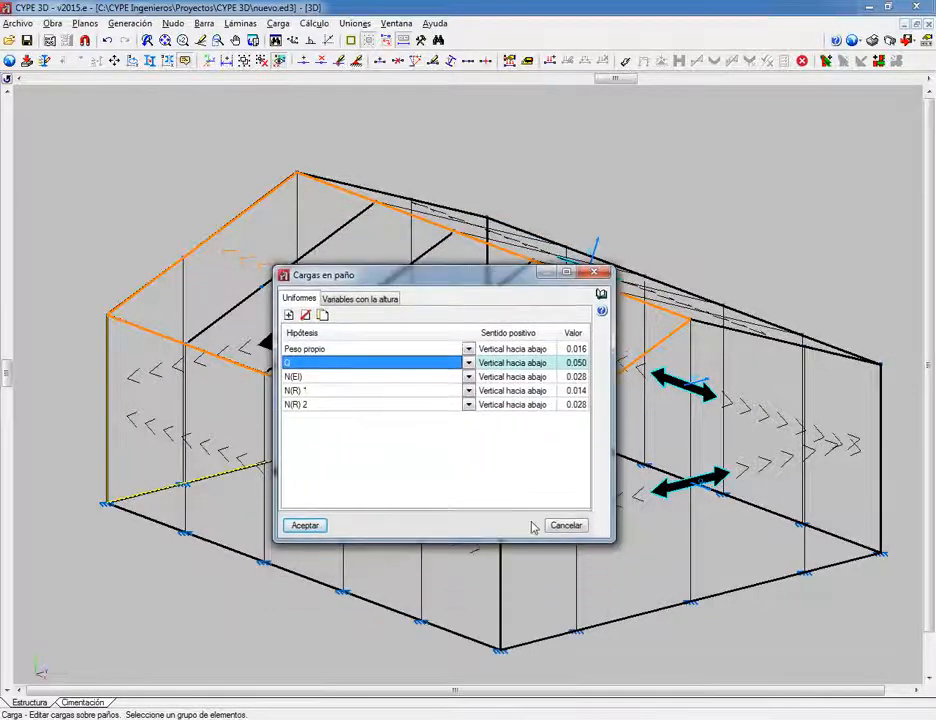
click(568, 526)
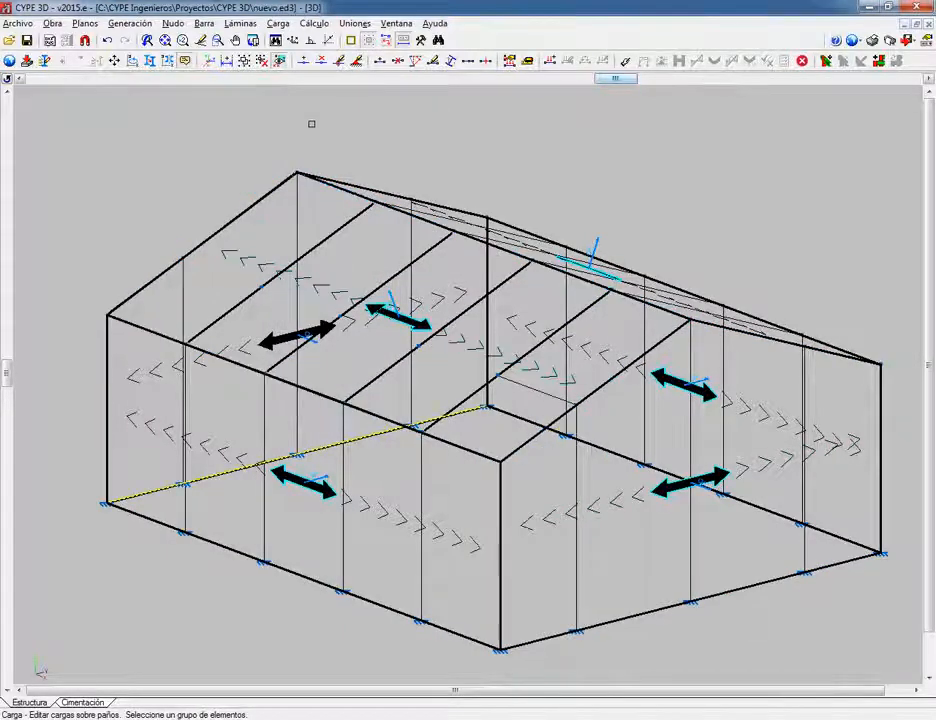
Step: Start editing surface loads and display the wind hypothesis V(0°) H1 on the building
click(236, 23)
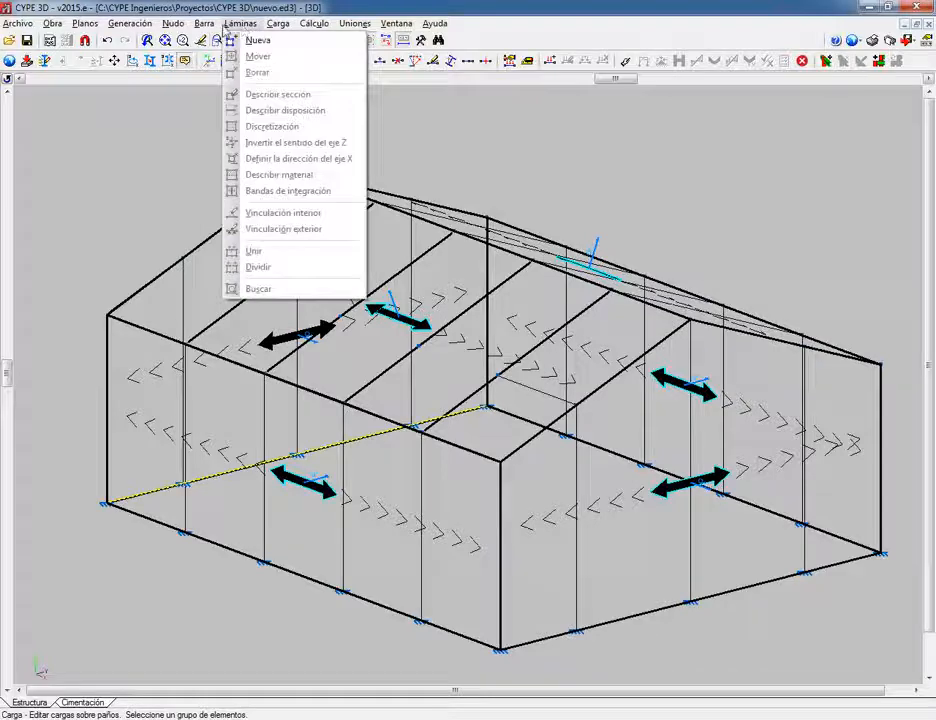
mouse_move(278, 23)
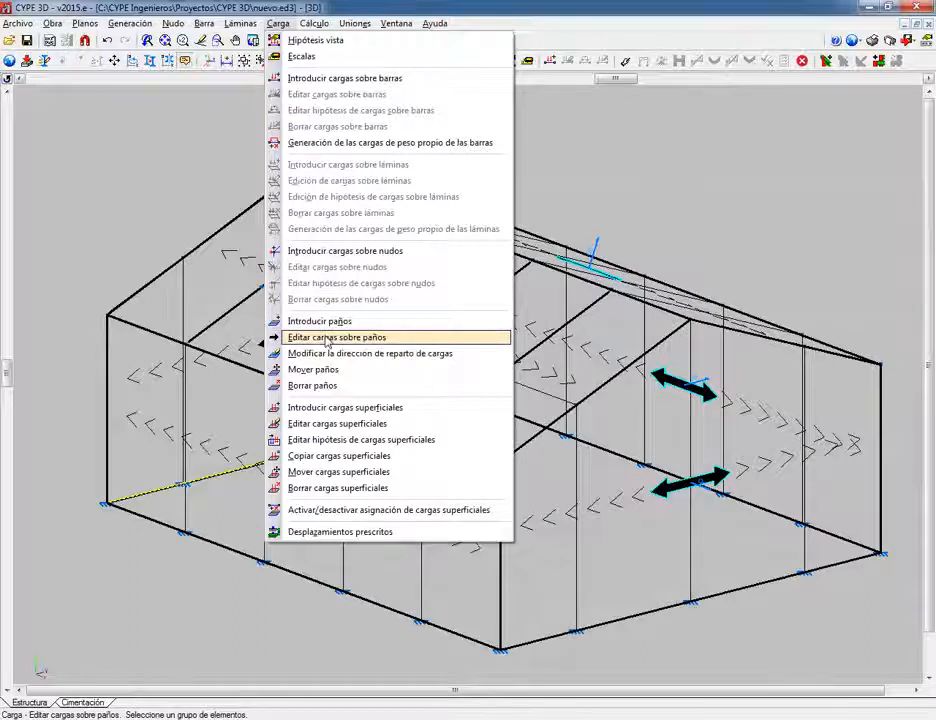
click(340, 424)
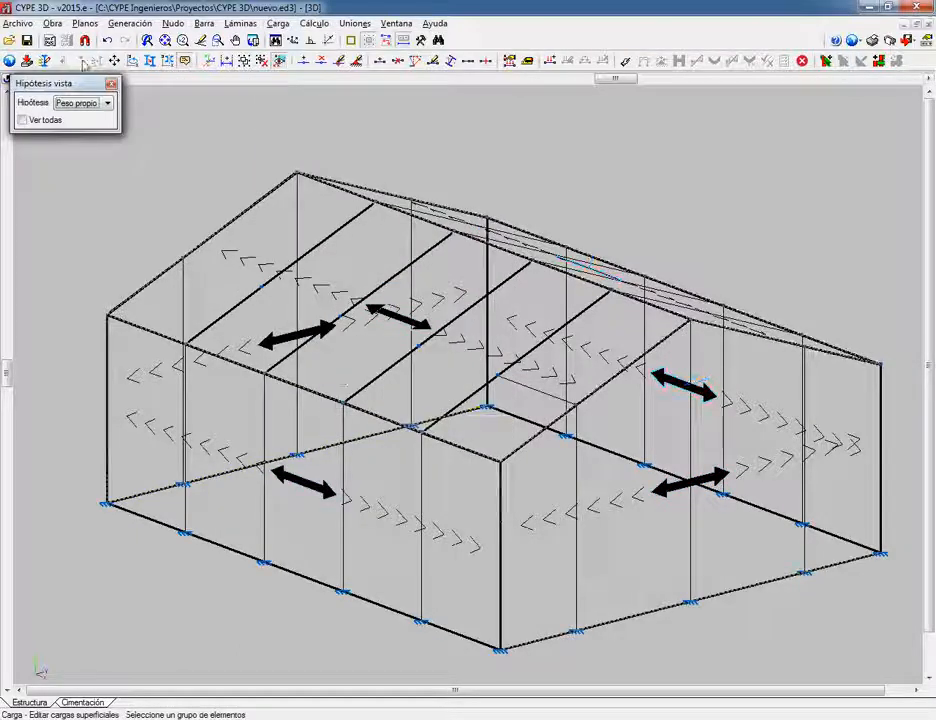
click(76, 103)
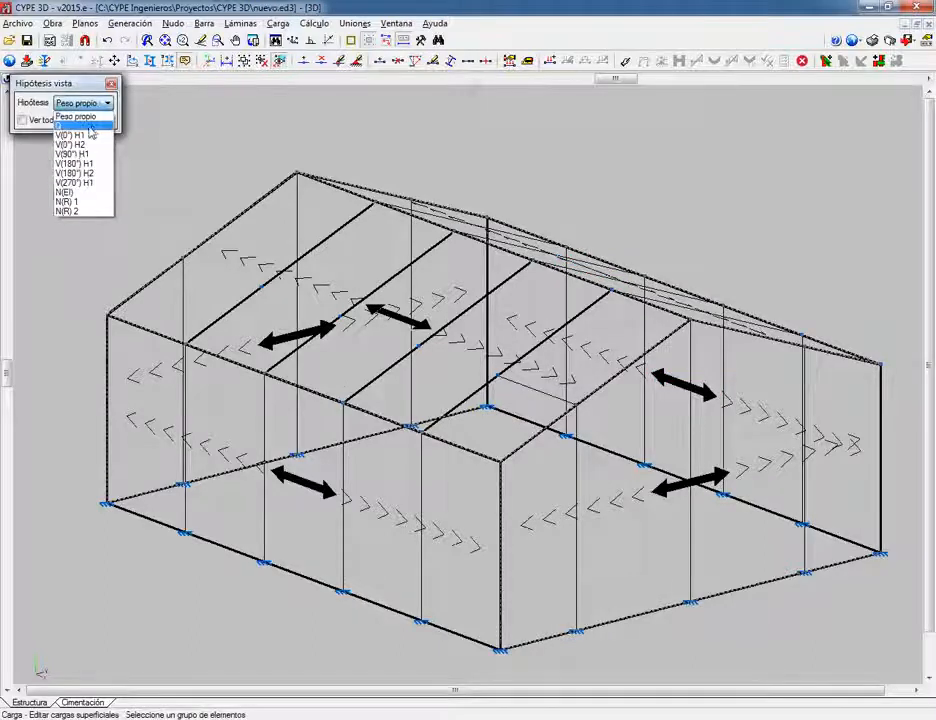
click(88, 136)
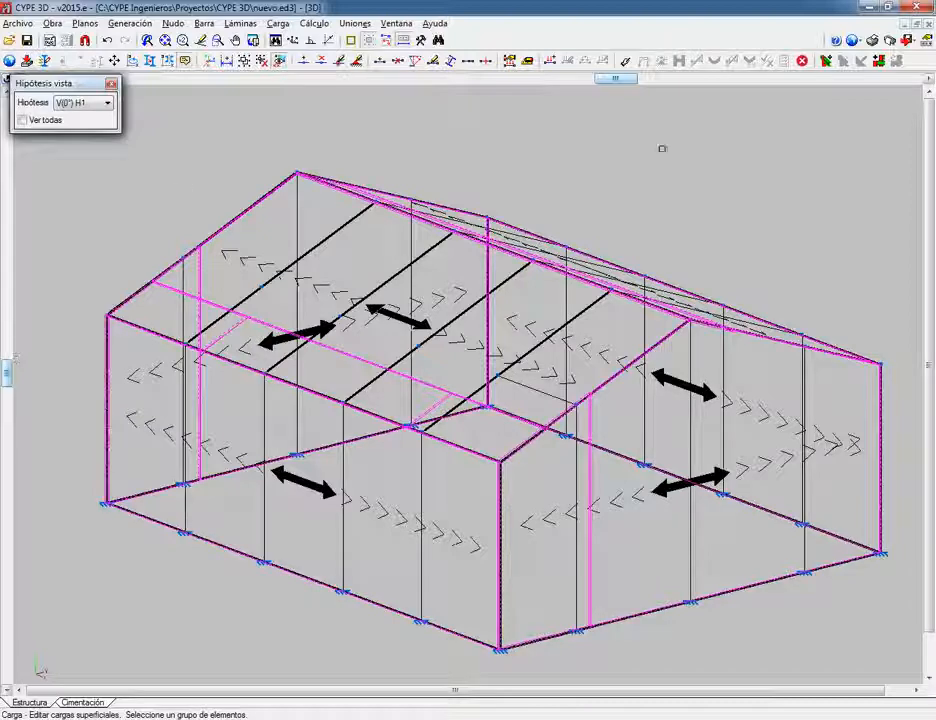
drag(616, 78, 650, 78)
mouse_move(6, 372)
mouse_down()
mouse_move(7, 400)
mouse_move(8, 384)
mouse_up()
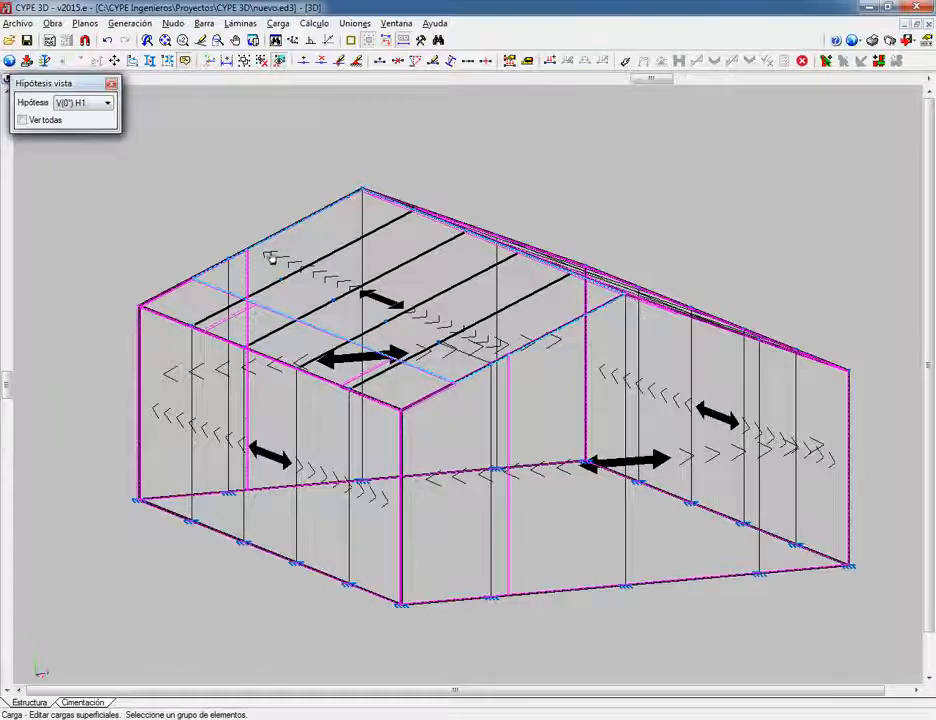
Step: Check the value of the V(0°) H1 surface load on the near roof slope and cancel the edit
click(352, 272)
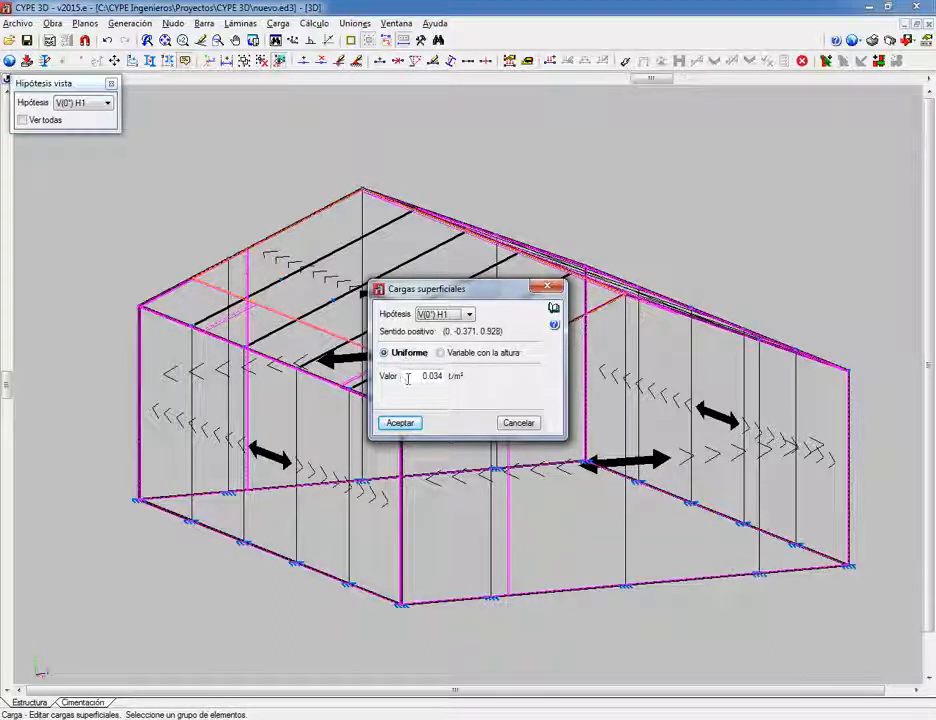
drag(410, 376, 445, 377)
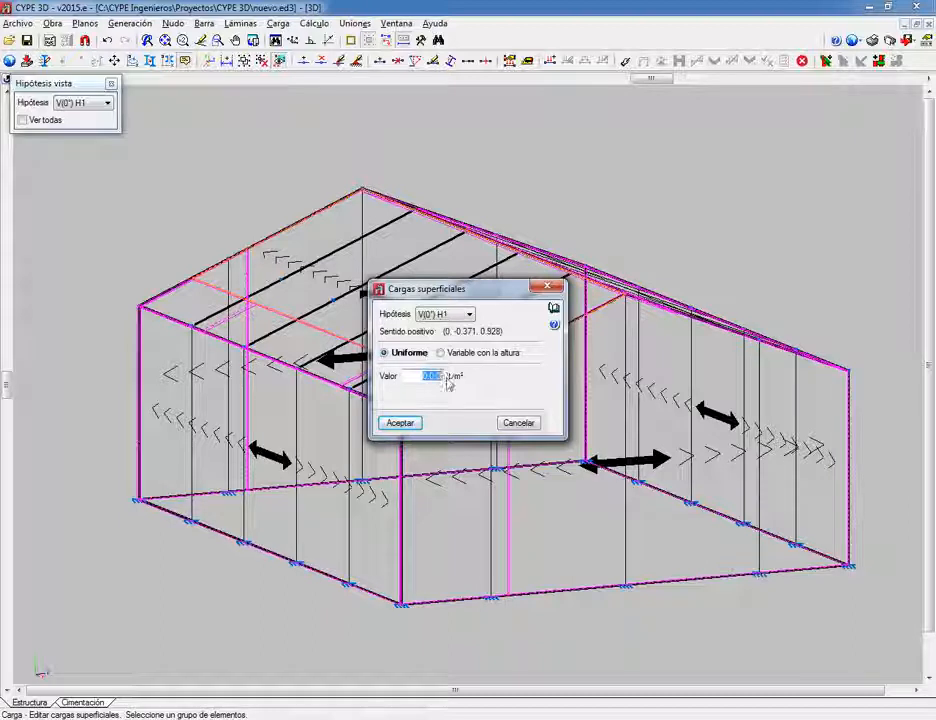
click(517, 424)
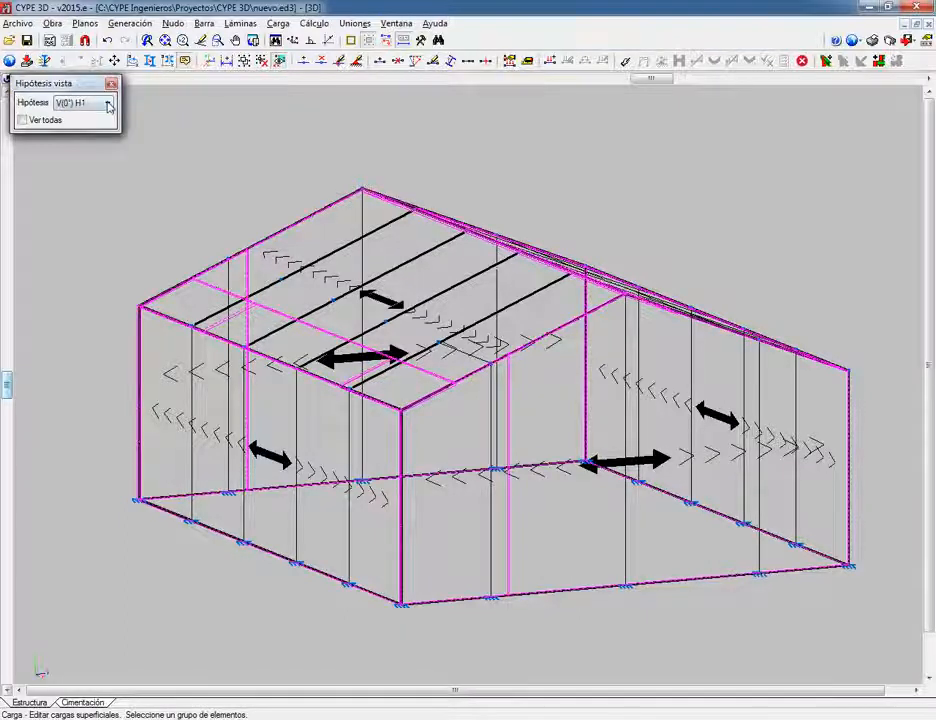
Step: Display the wind hypothesis V(0°) H2, check its surface load value on the near roof slope, and cancel the edit
click(106, 103)
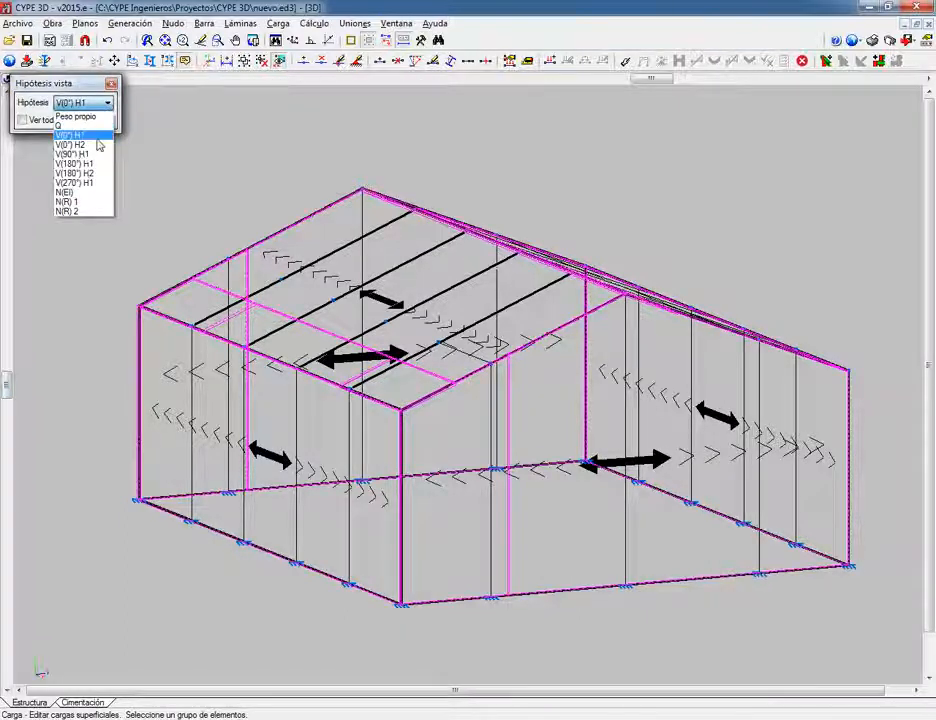
click(85, 146)
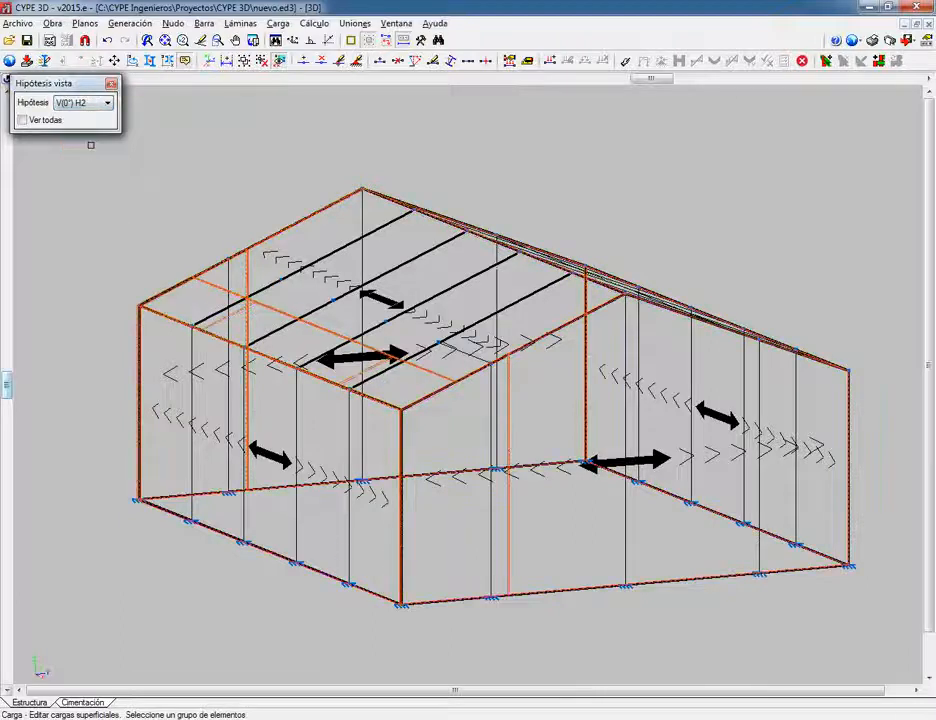
click(363, 318)
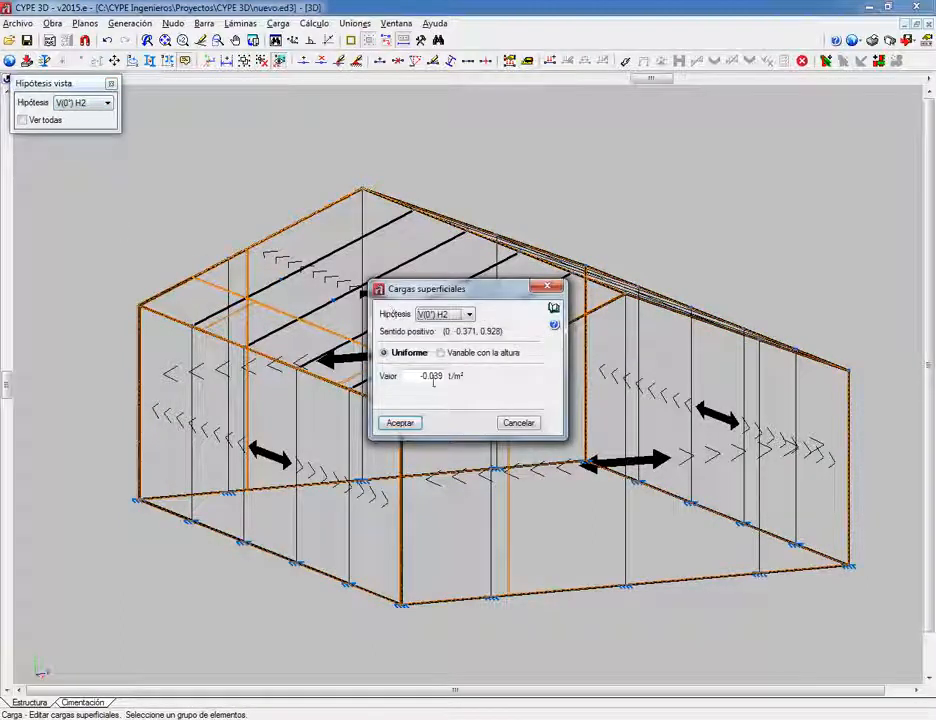
drag(417, 375, 482, 376)
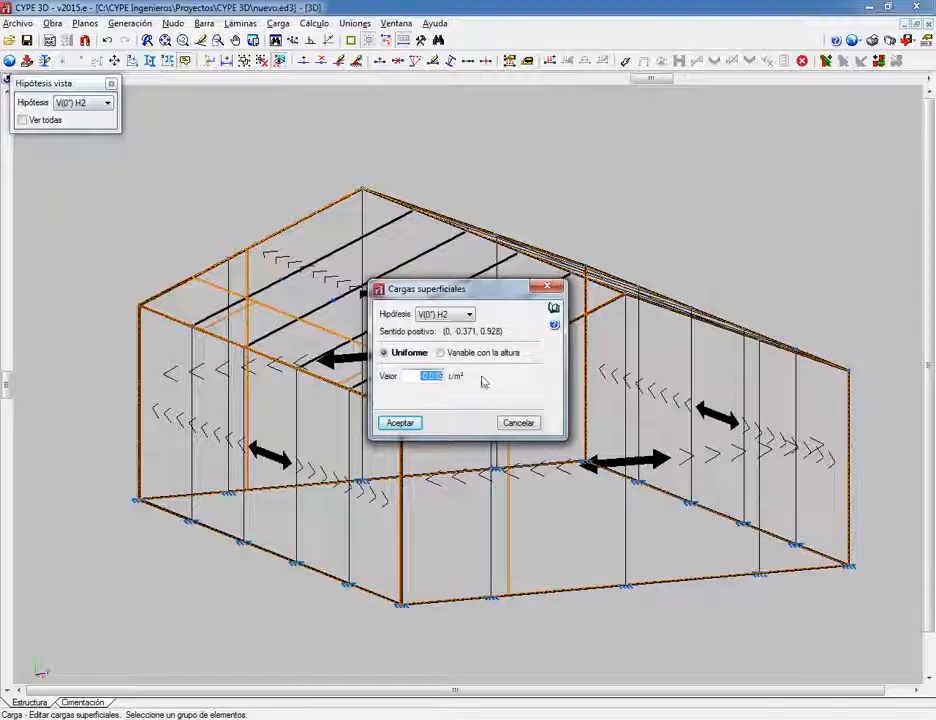
click(533, 425)
Step: Display hypothesis V(180°) H2 and check the surface load values on the wide and narrow zones of the front gable, cancelling each edit
click(105, 103)
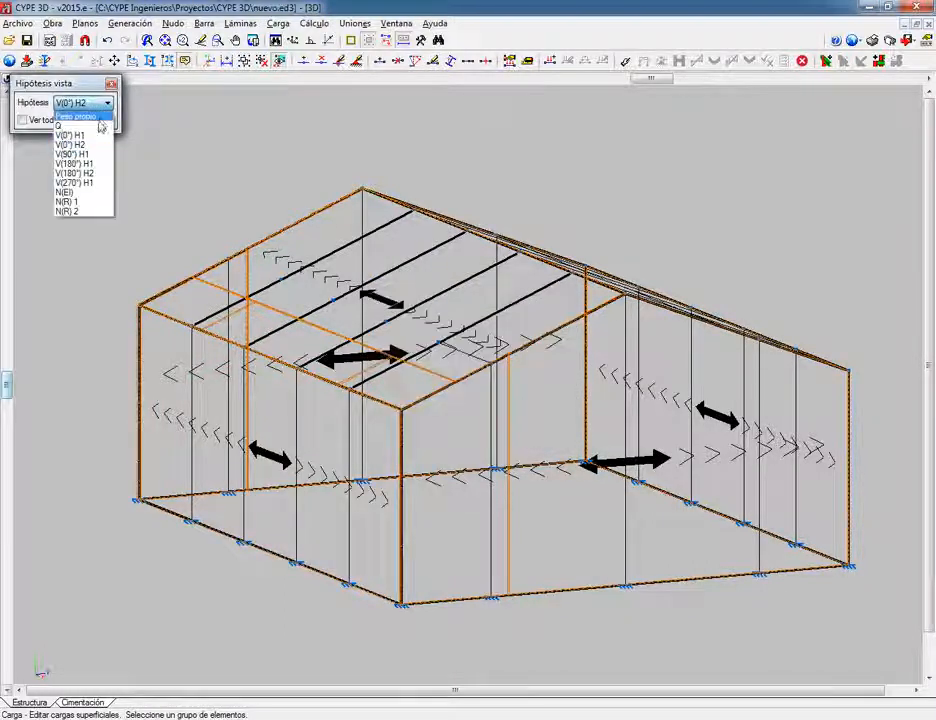
click(80, 173)
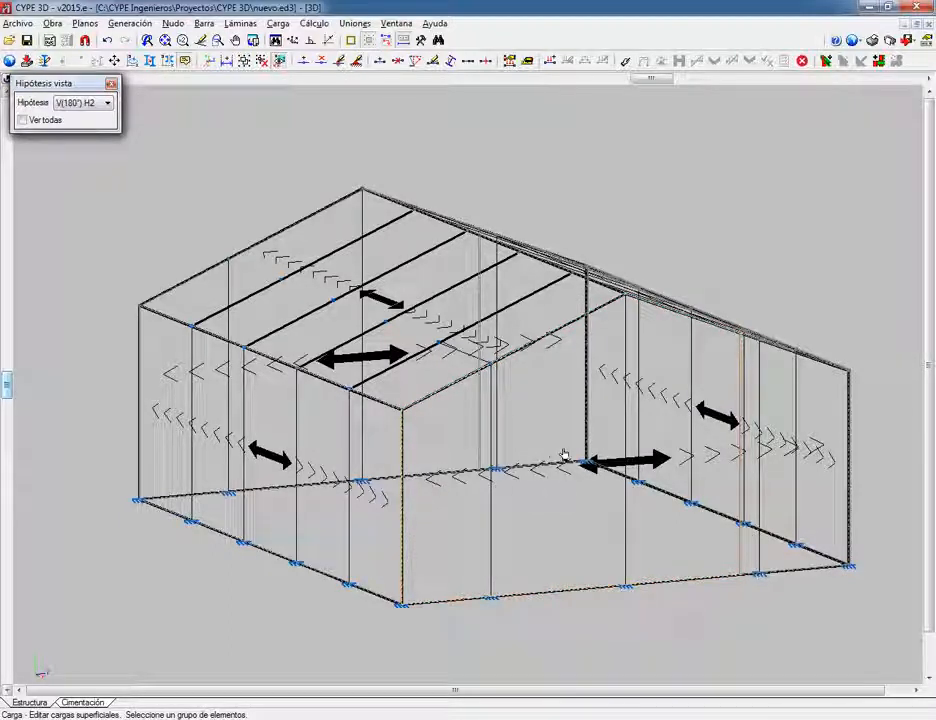
click(565, 455)
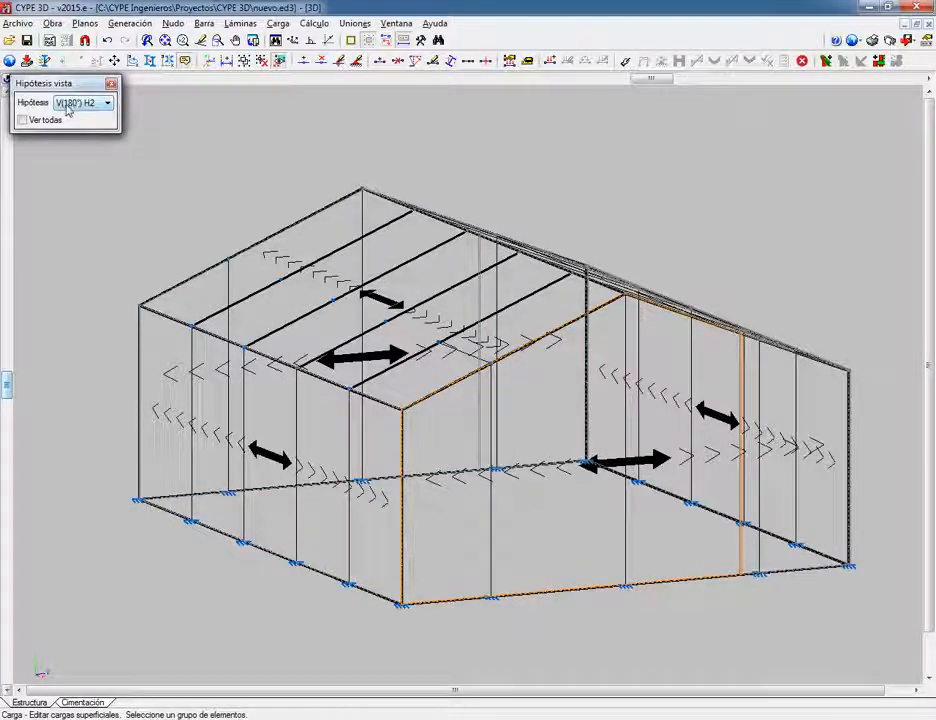
click(583, 484)
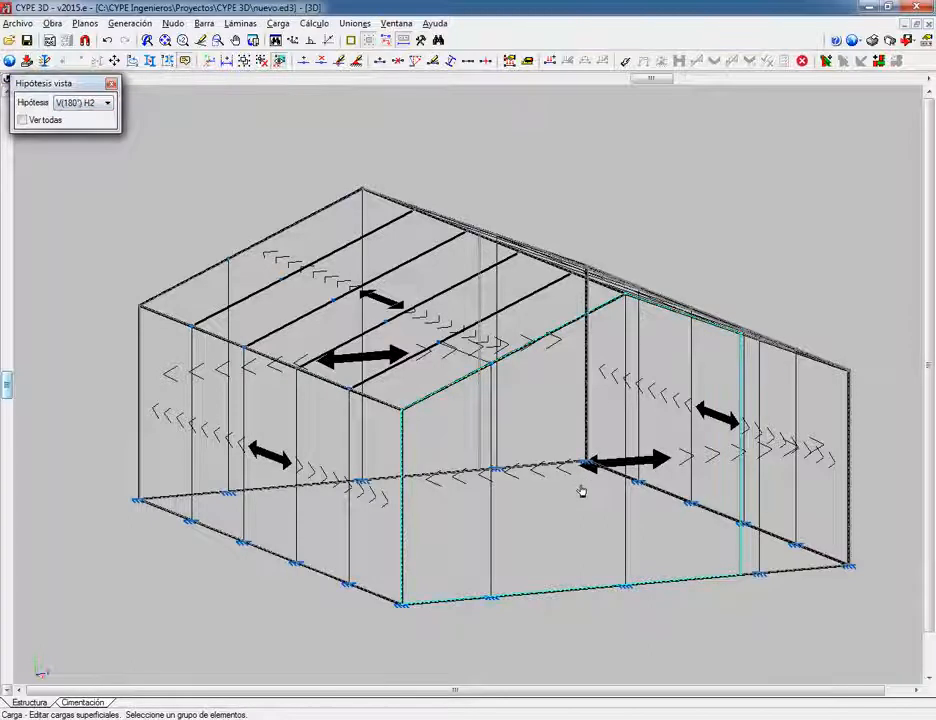
click(602, 439)
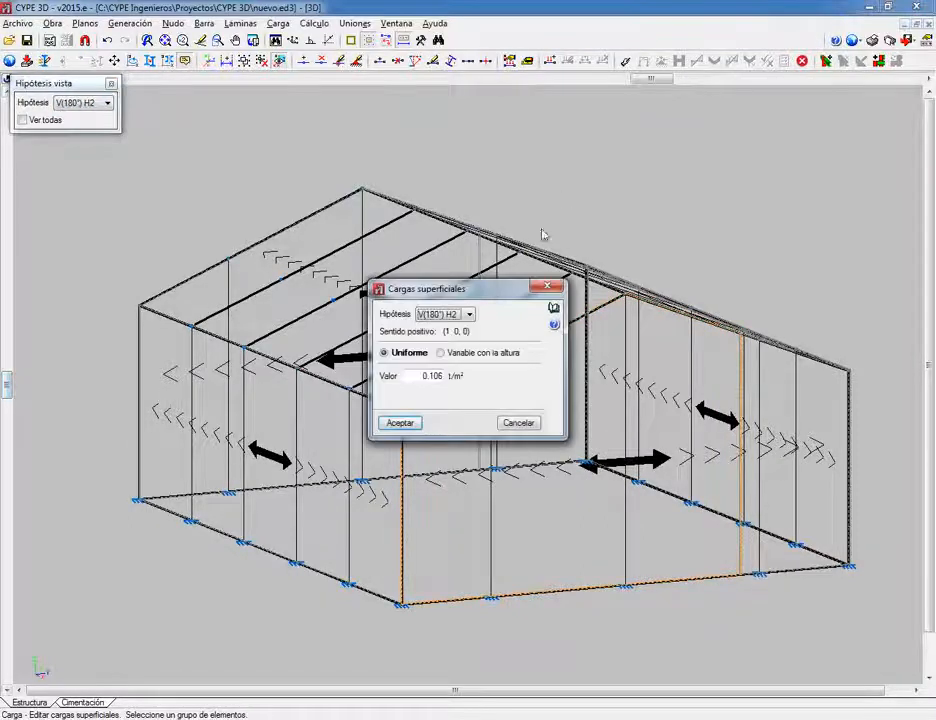
click(519, 424)
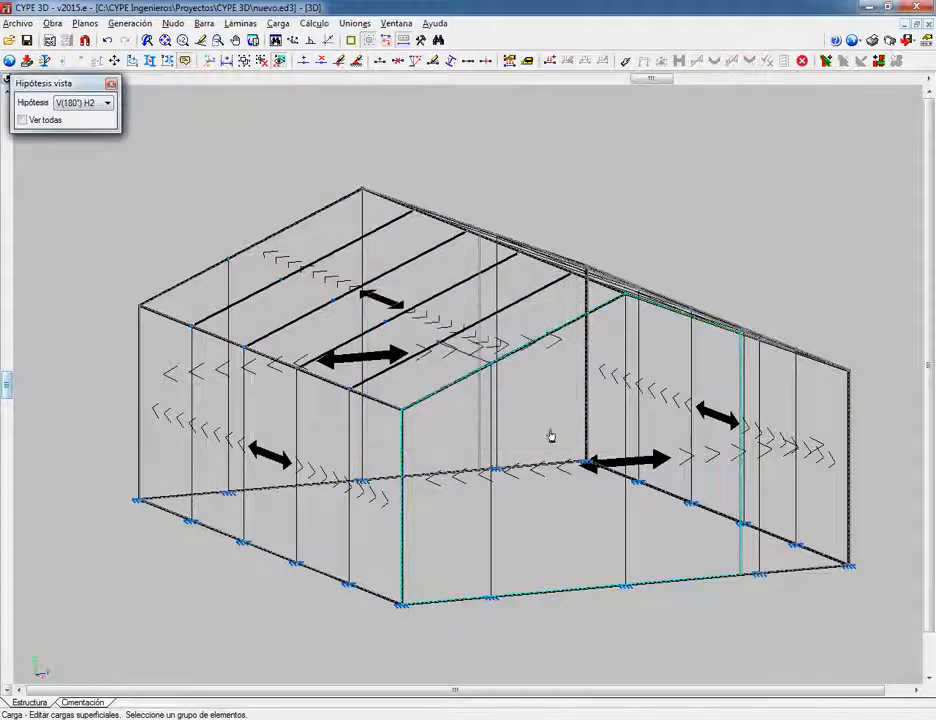
click(772, 443)
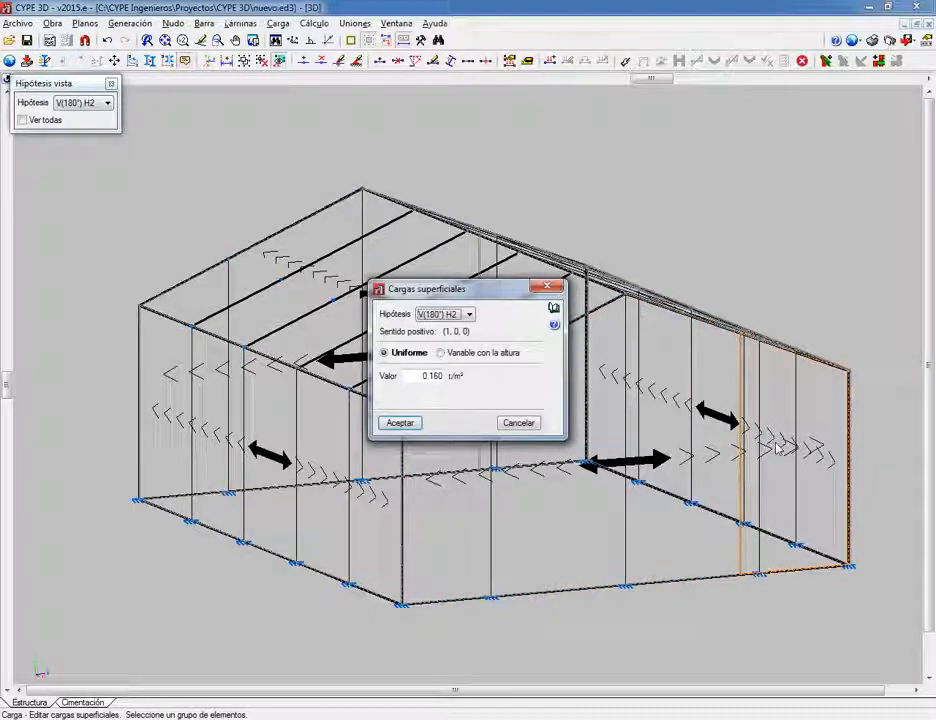
click(524, 426)
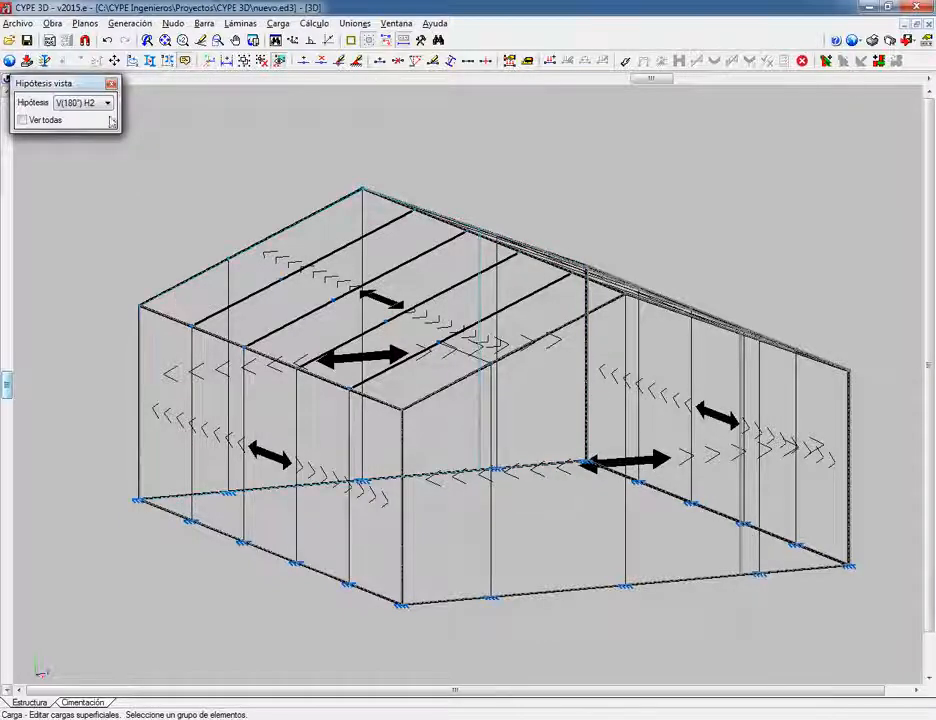
Step: Display the surface loads of all hypotheses together, examine them on the roof, and leave surface load editing
click(22, 120)
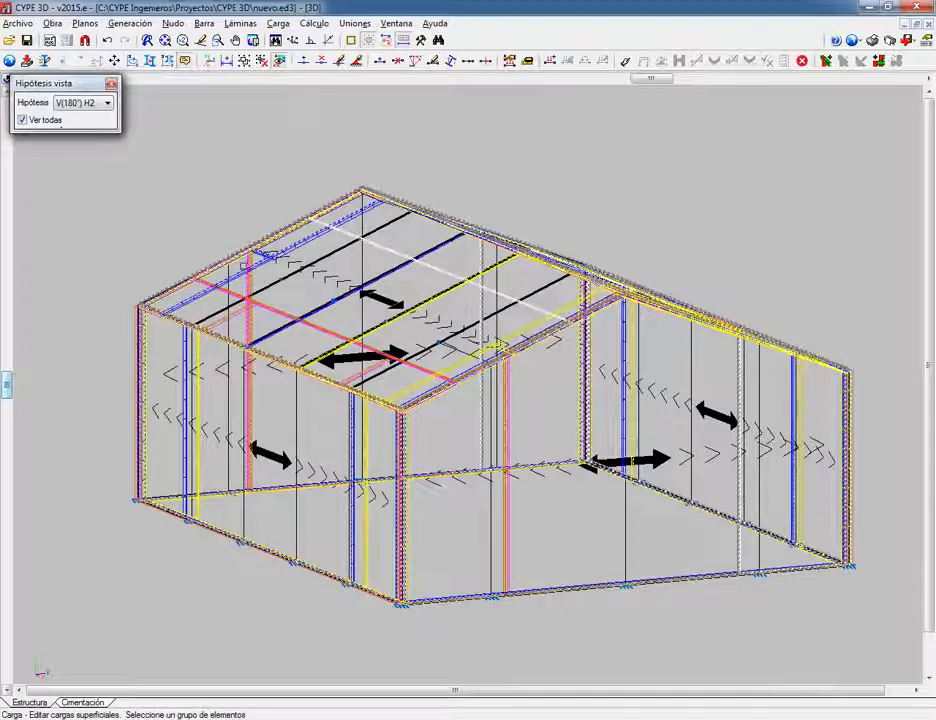
scroll(340, 258, up, 5)
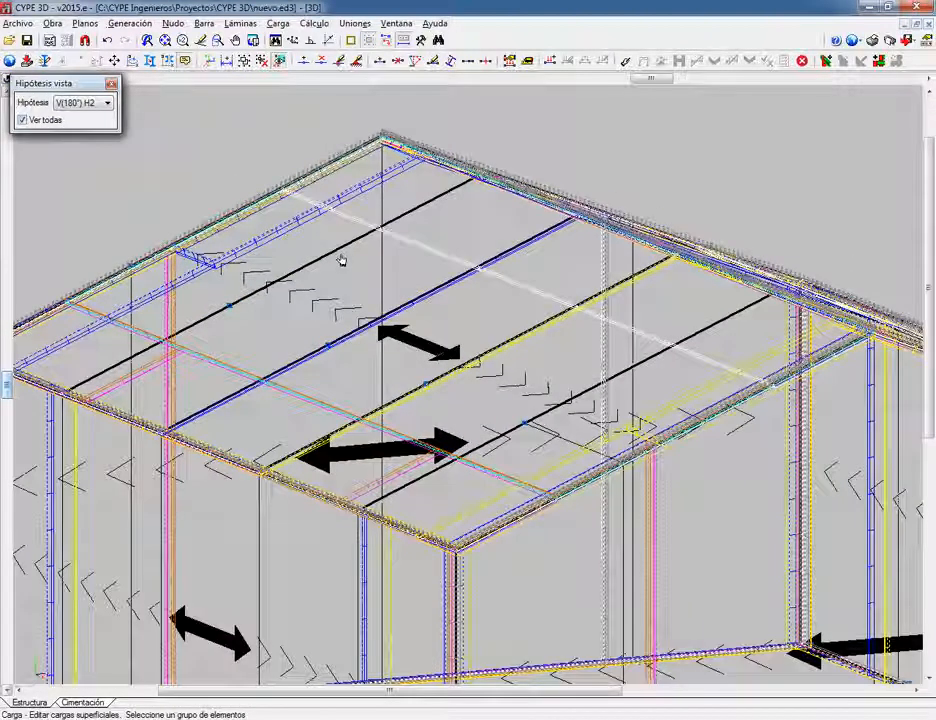
scroll(340, 260, down, 2)
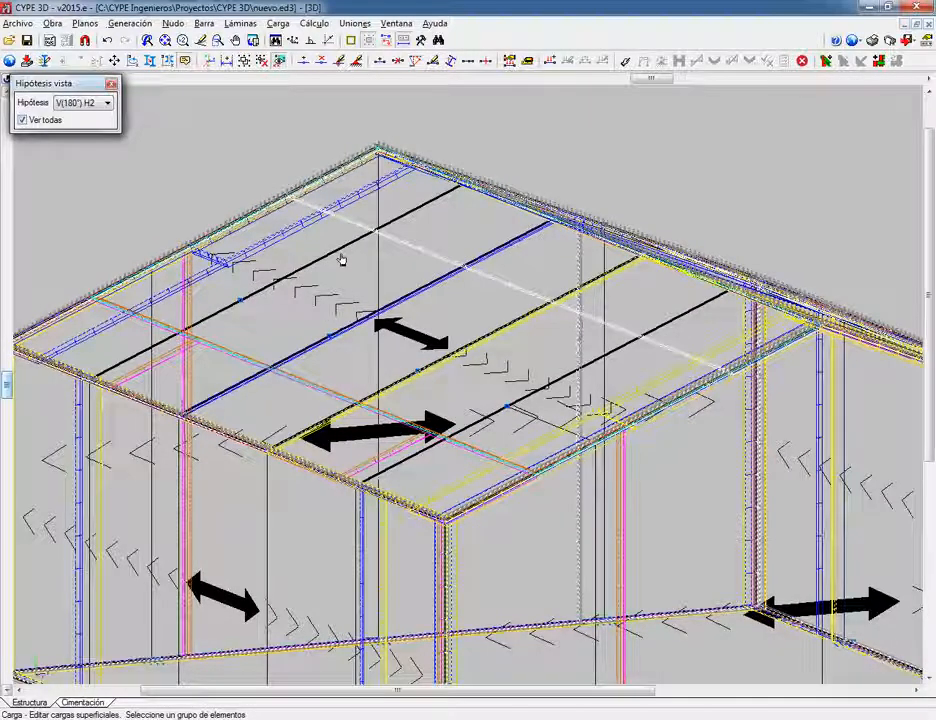
click(108, 104)
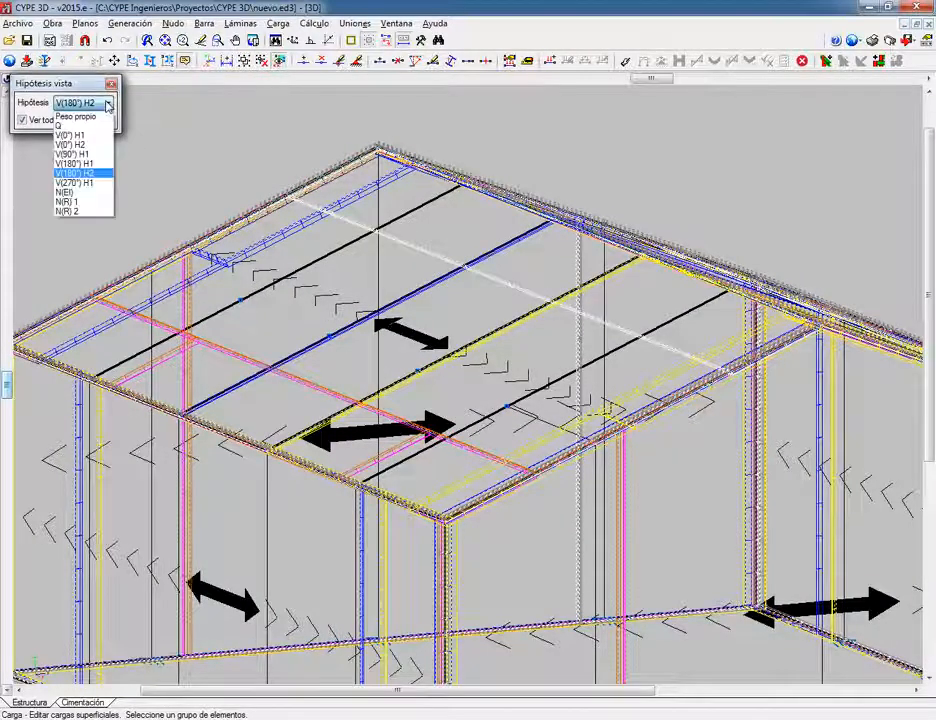
click(111, 84)
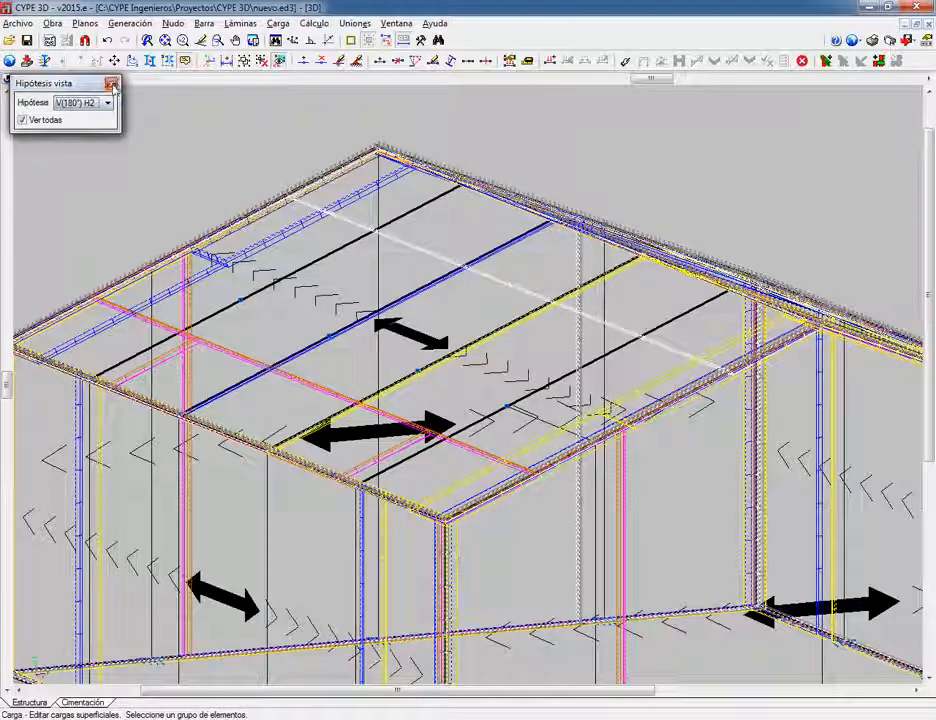
click(111, 84)
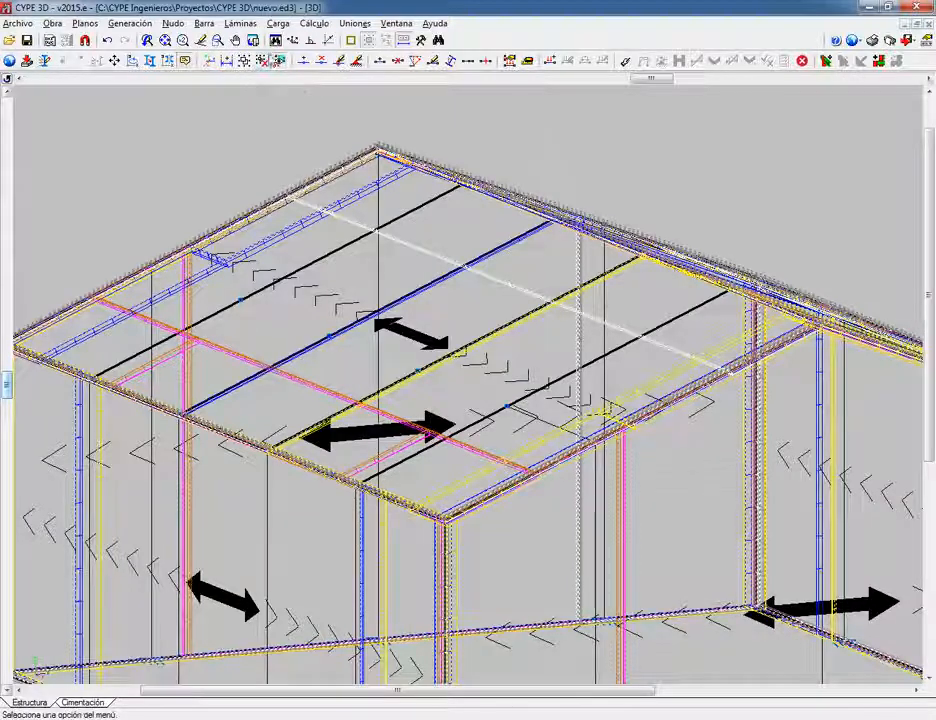
Step: Restrict the displayed loads to the single hypothesis V(180°) H2 instead of showing all hypotheses
click(204, 23)
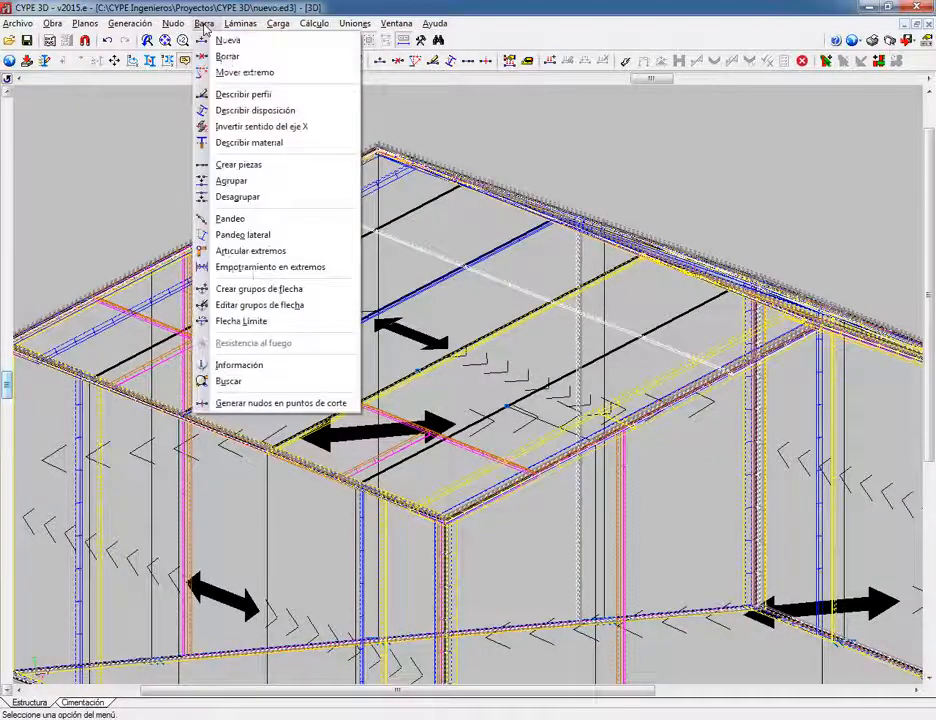
mouse_move(276, 24)
click(315, 40)
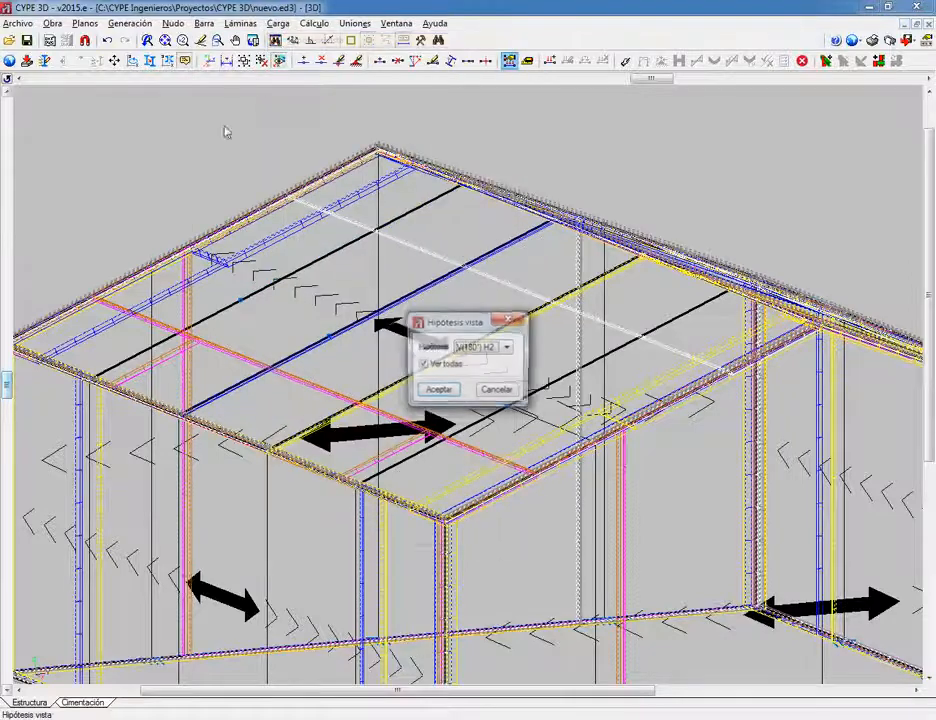
click(423, 365)
click(507, 347)
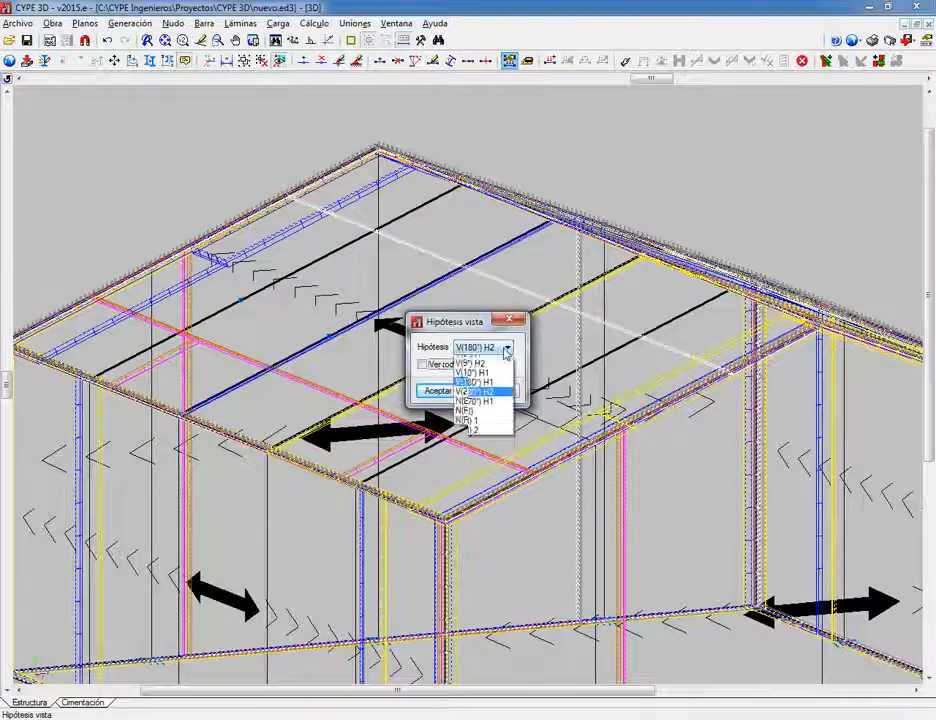
click(490, 410)
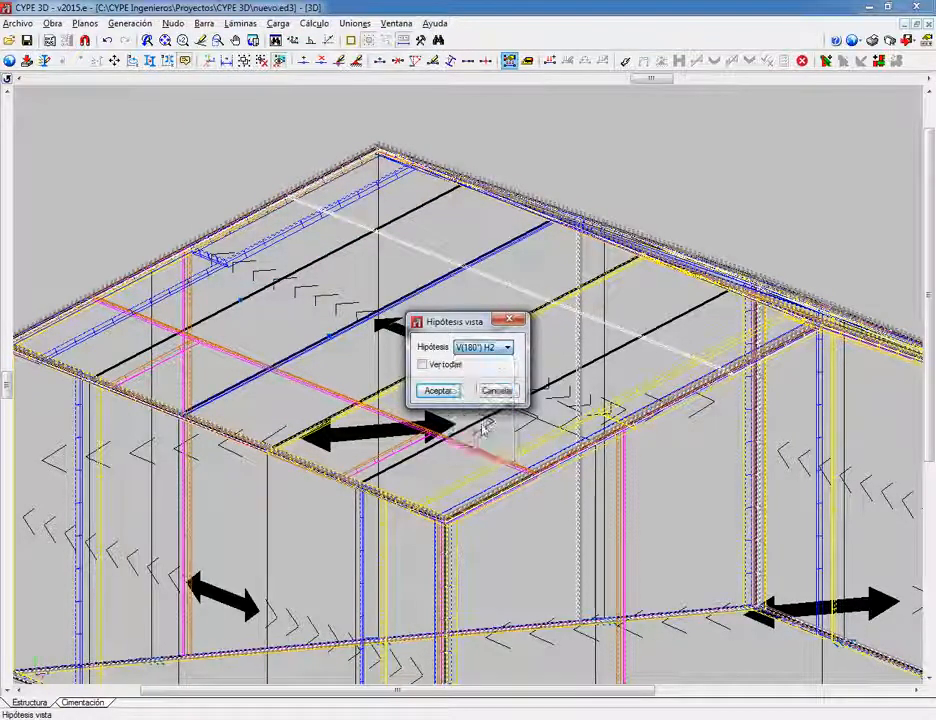
click(437, 390)
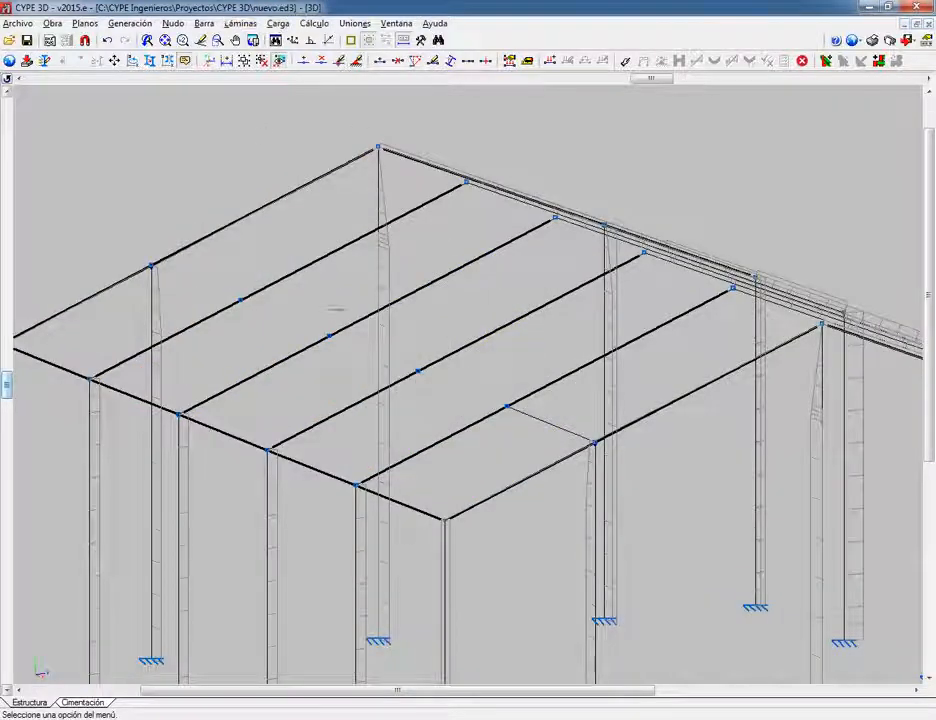
Step: Start editing surface loads and switch to the 2D: p1 view of the gable
scroll(310, 372, down, 3)
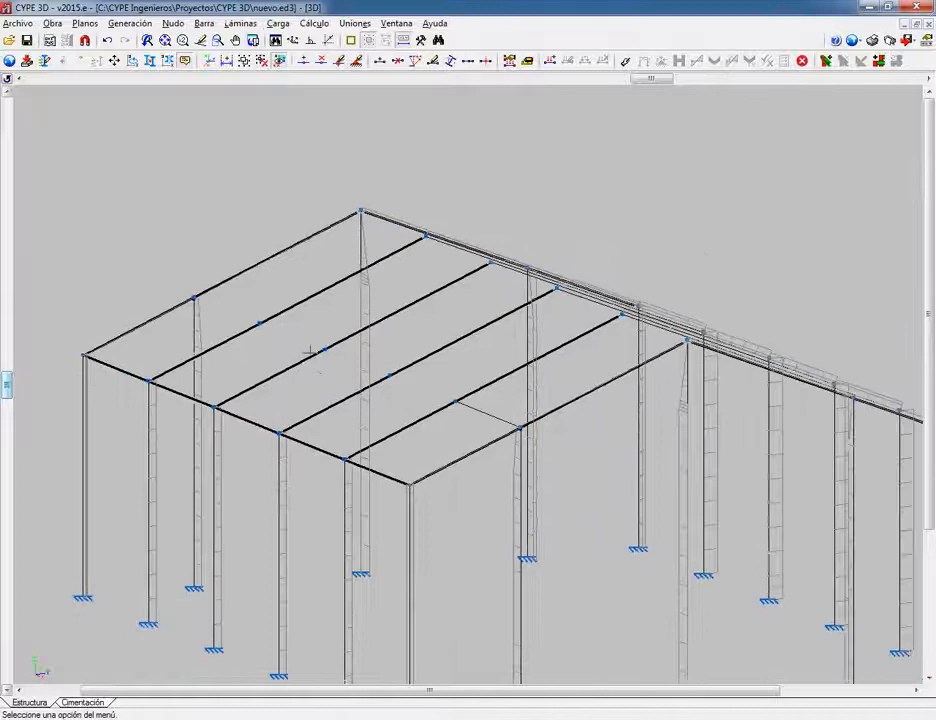
click(246, 24)
mouse_move(278, 23)
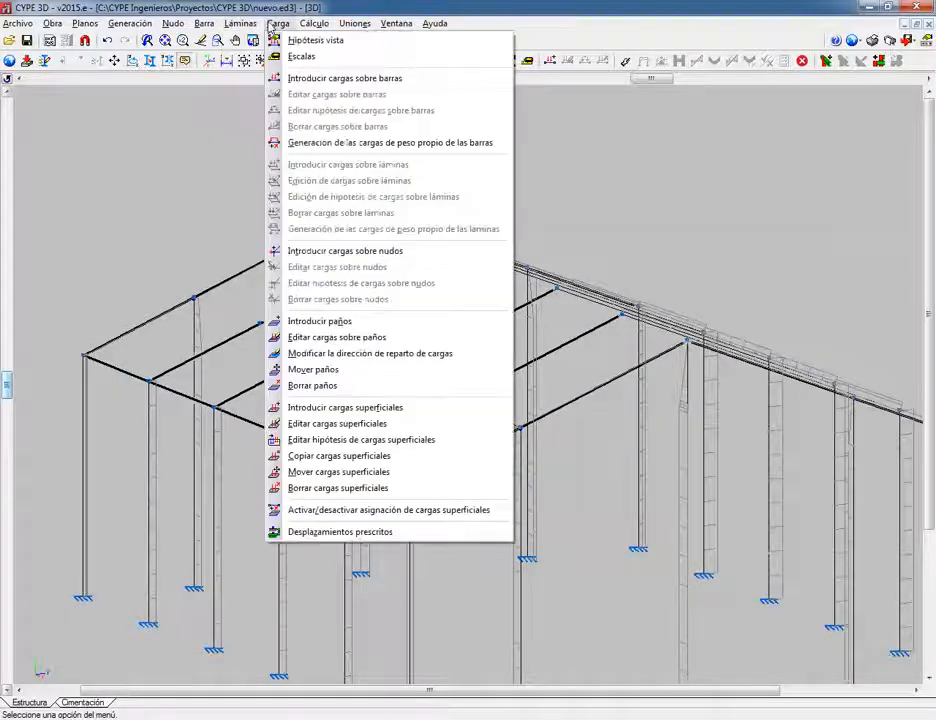
click(335, 423)
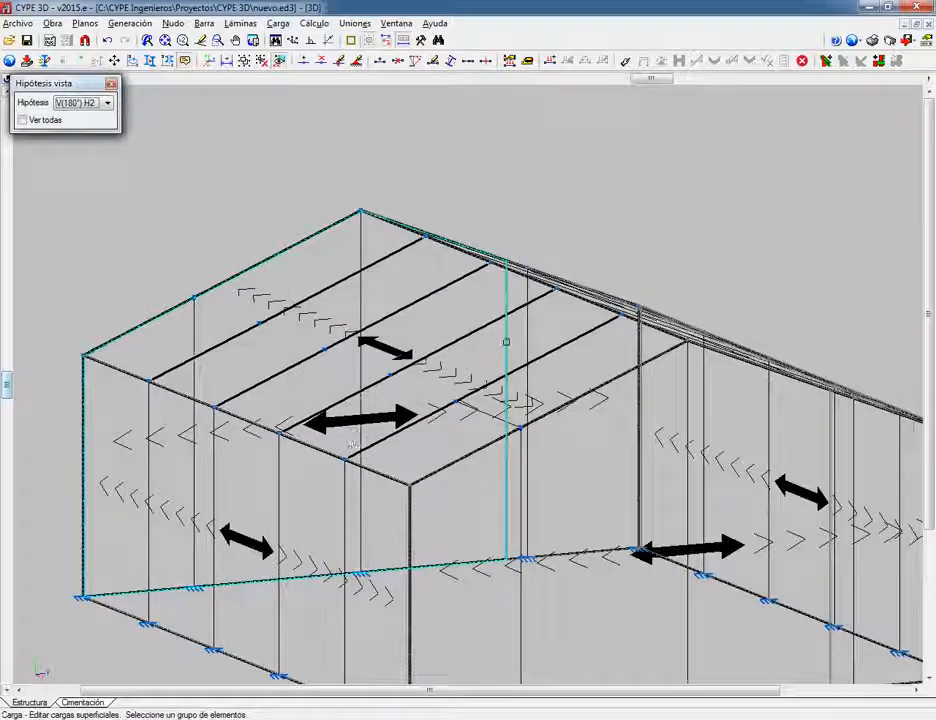
scroll(508, 397, down, 5)
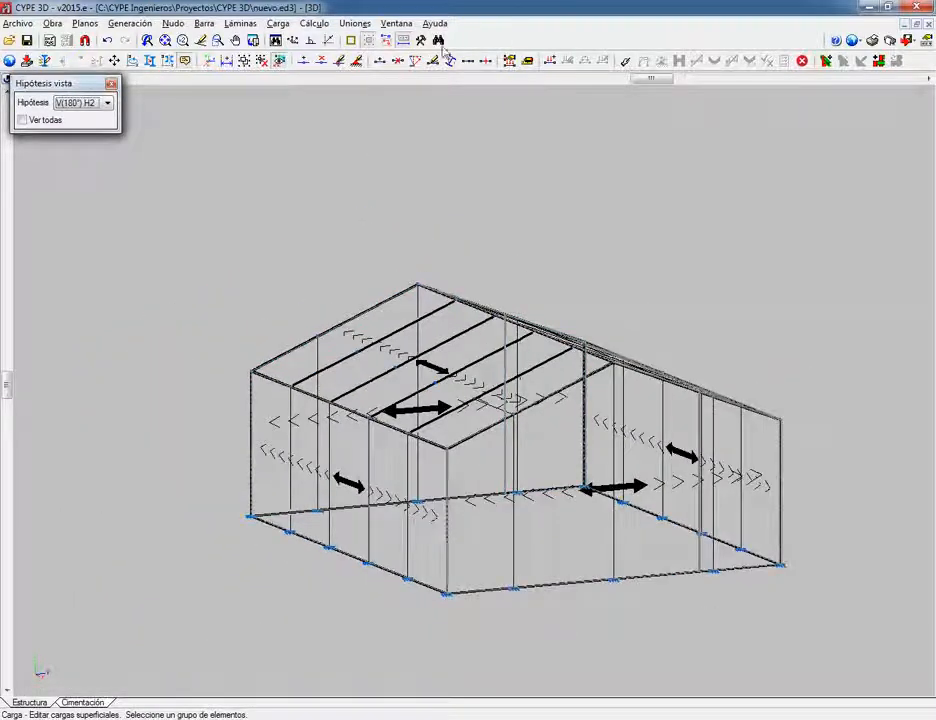
click(397, 24)
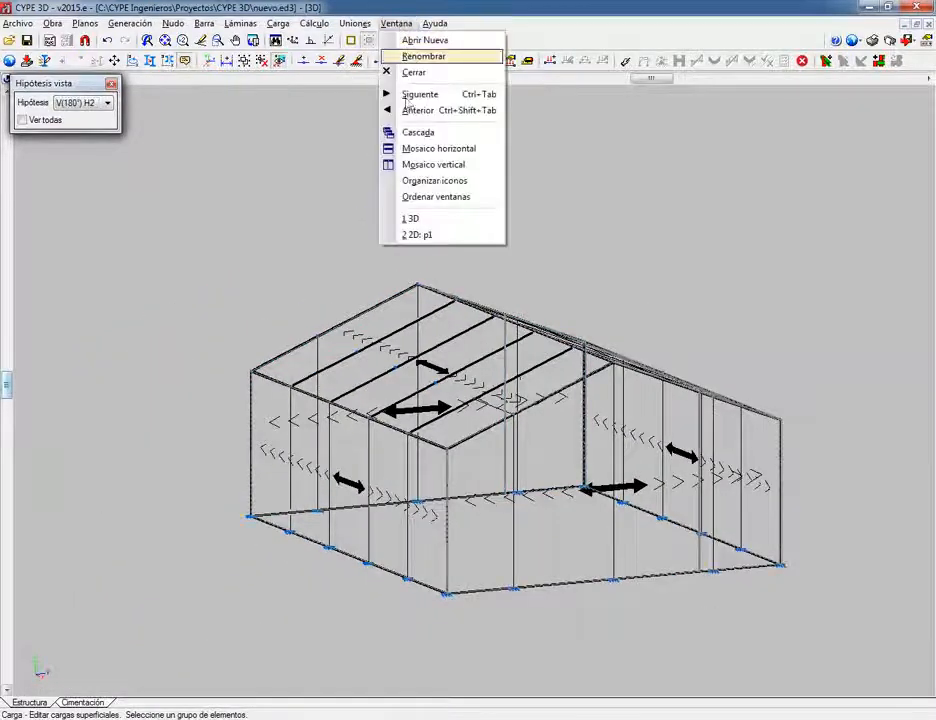
click(426, 234)
scroll(501, 383, up, 2)
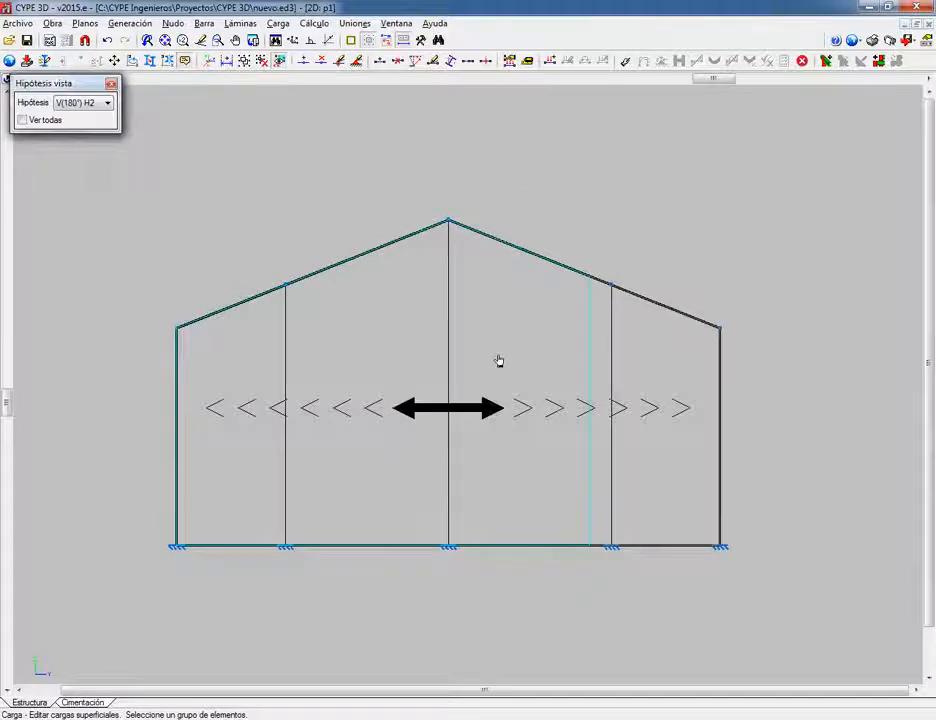
scroll(497, 361, up, 1)
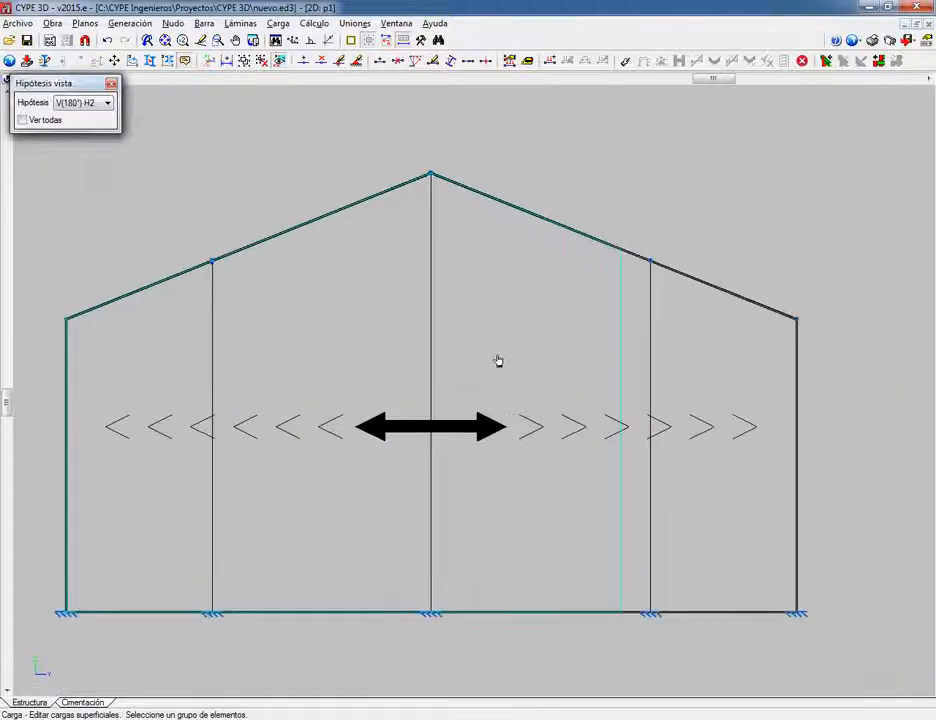
Step: Check the V(180°) H2 surface load value on the narrow end zone of the gable and cancel the edit
click(702, 389)
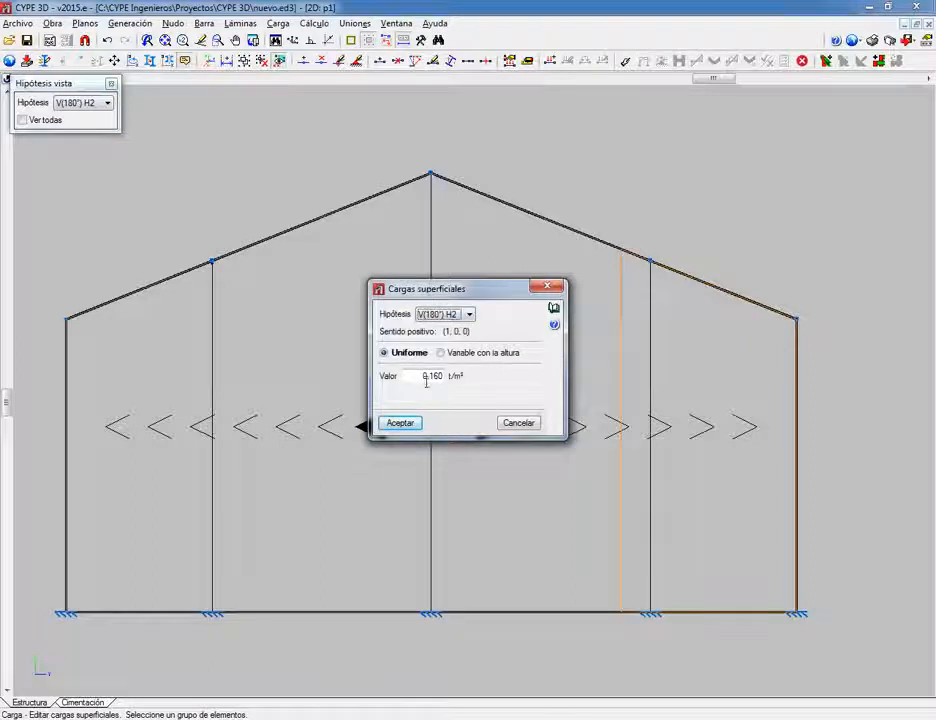
double_click(432, 376)
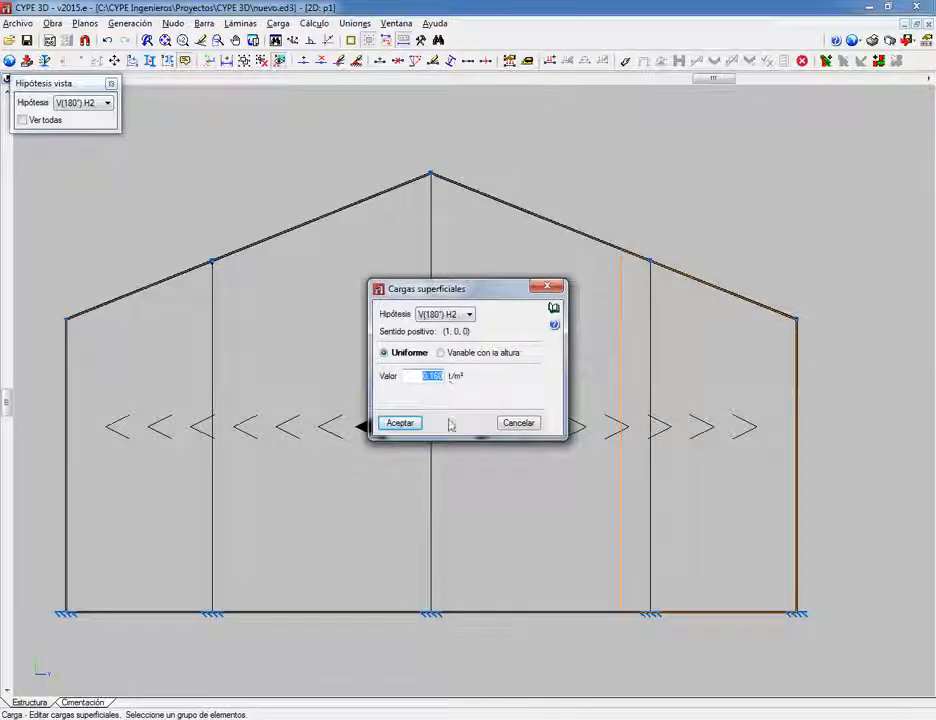
click(527, 424)
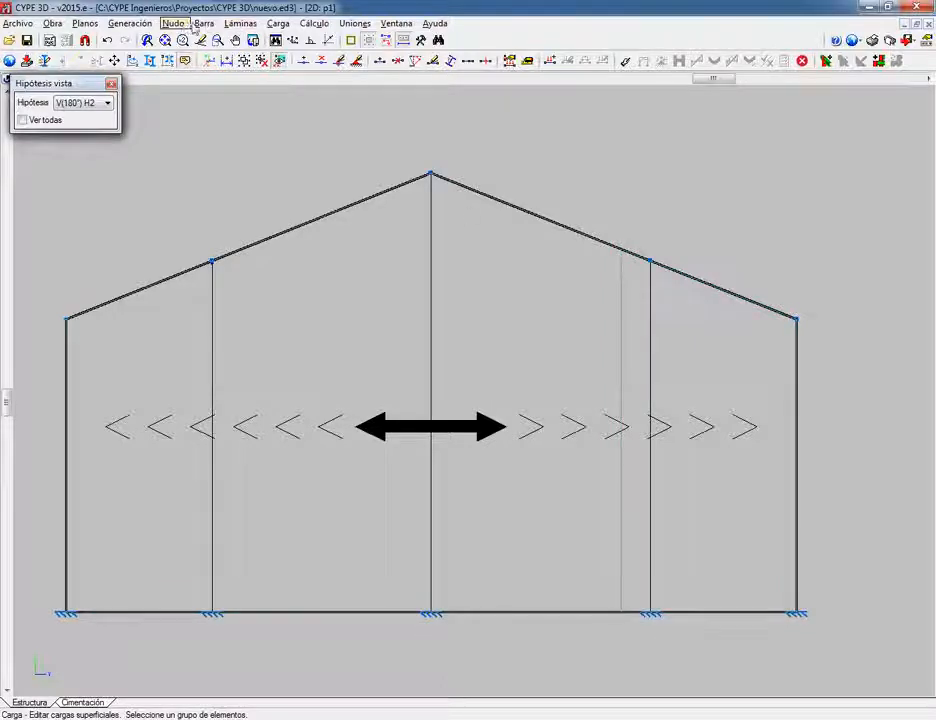
Step: Start moving surface loads, including the loads applied on the same zone in other hypotheses
click(278, 23)
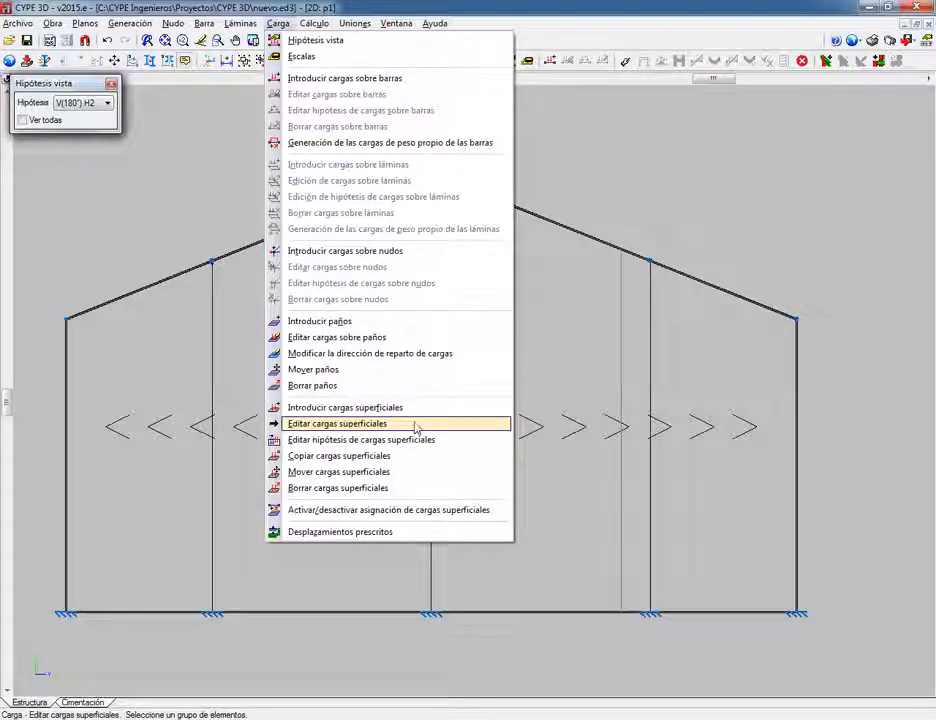
click(360, 474)
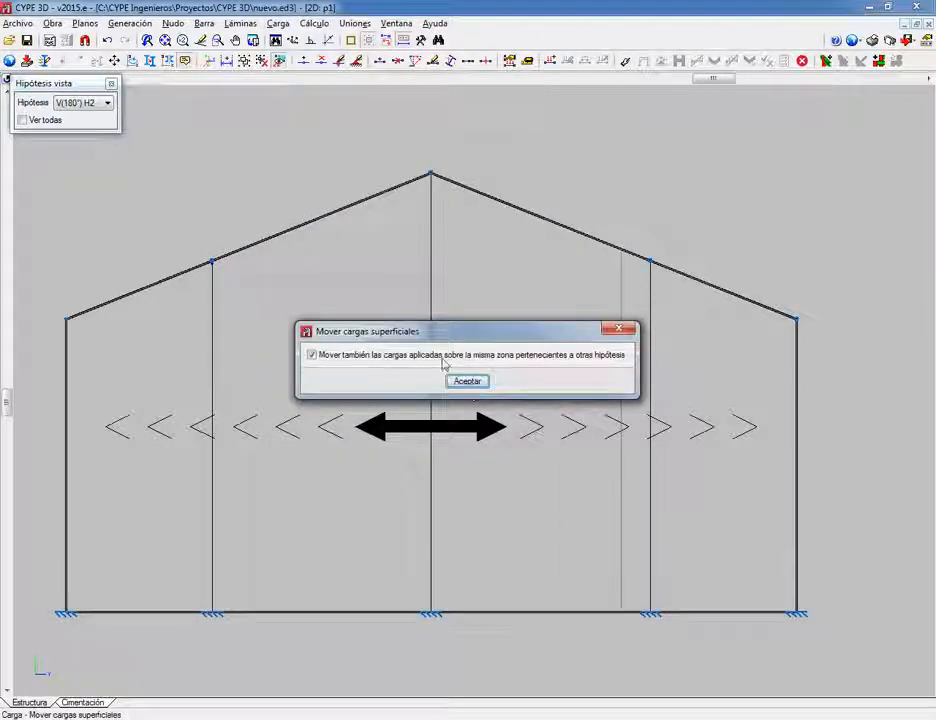
click(480, 382)
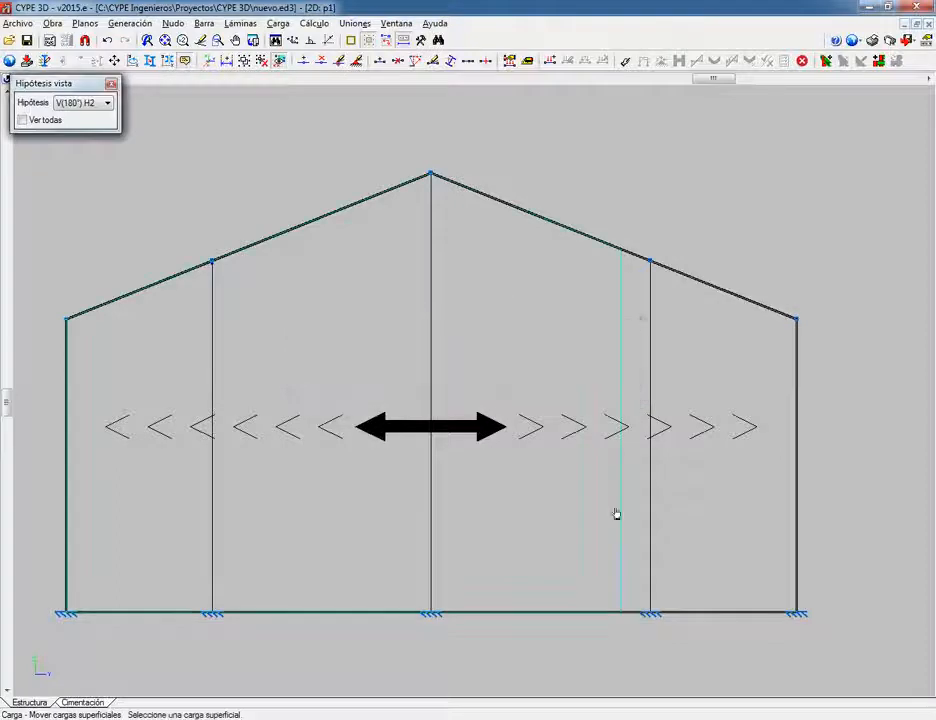
Step: Move the two base vertices of the gable's narrow end-zone load up 2 m from the outer corner, and undo the move
click(638, 607)
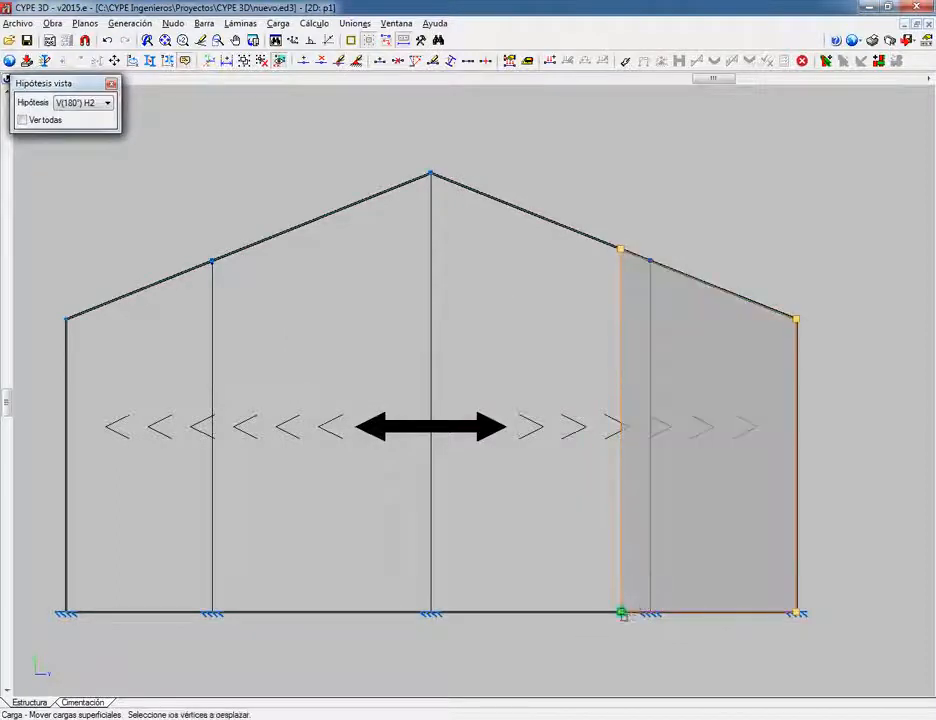
click(621, 613)
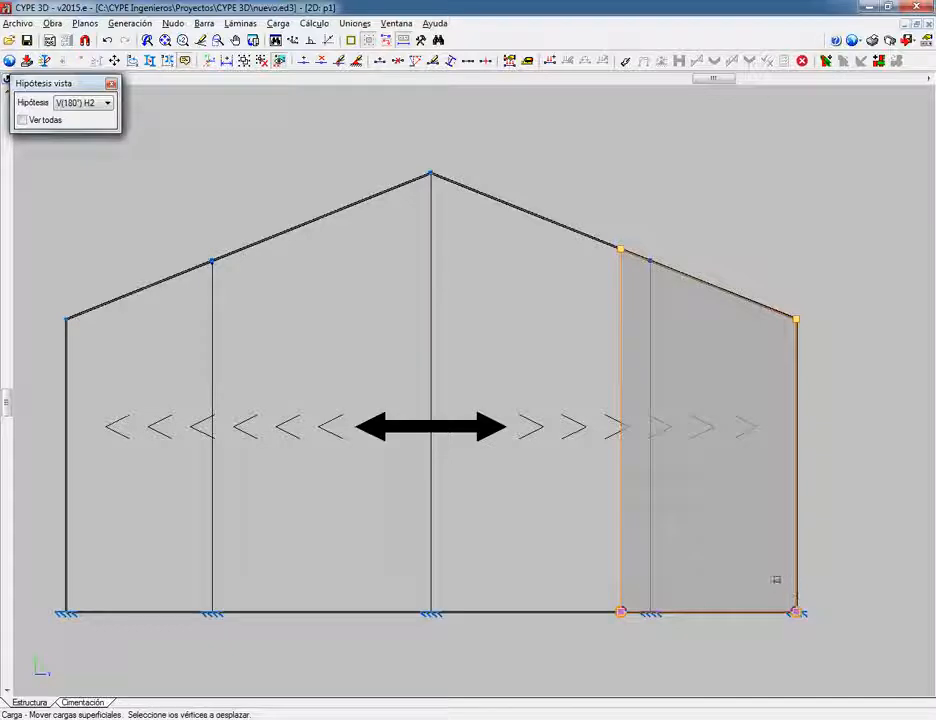
right_click(834, 568)
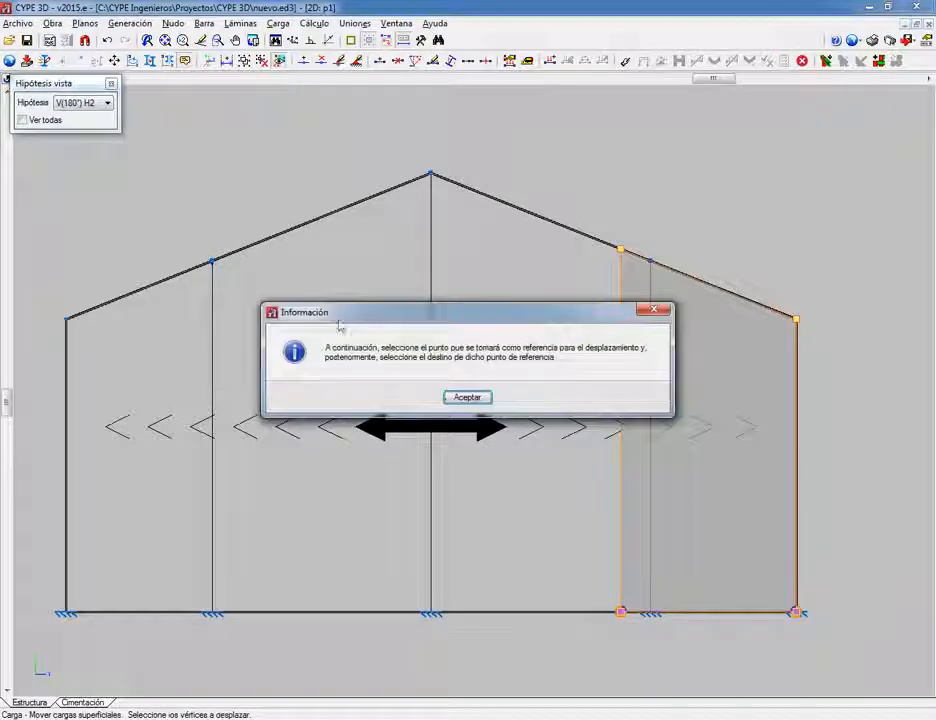
click(472, 399)
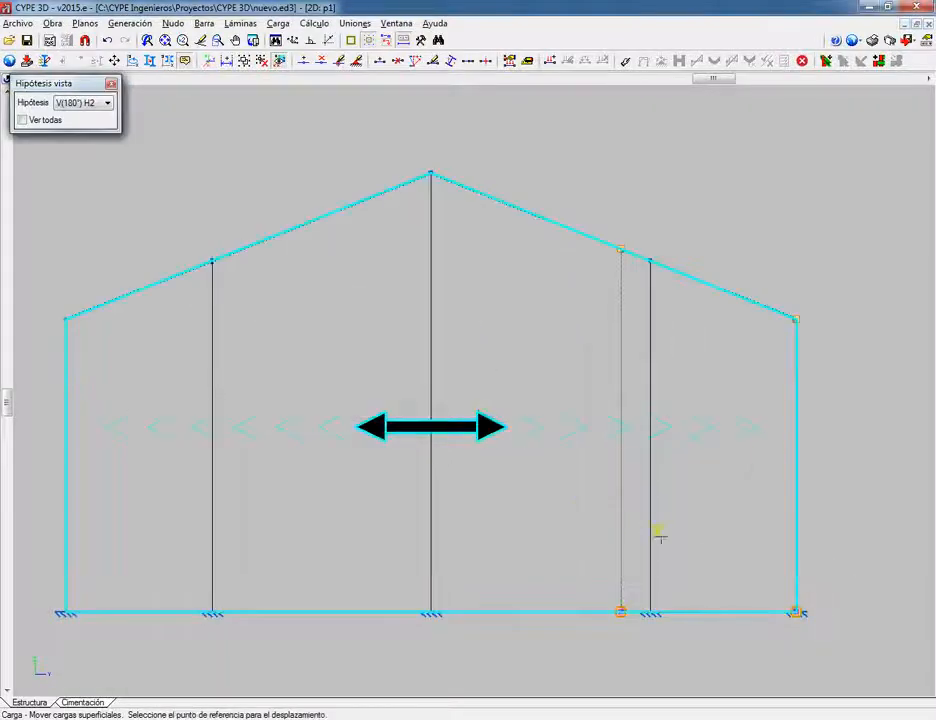
click(796, 612)
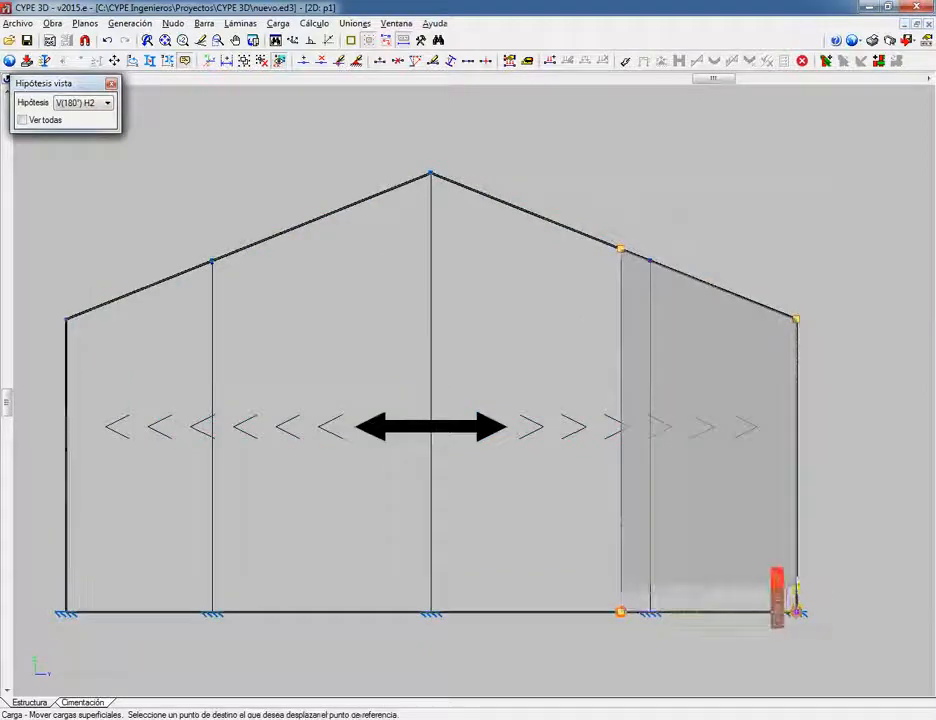
click(797, 550)
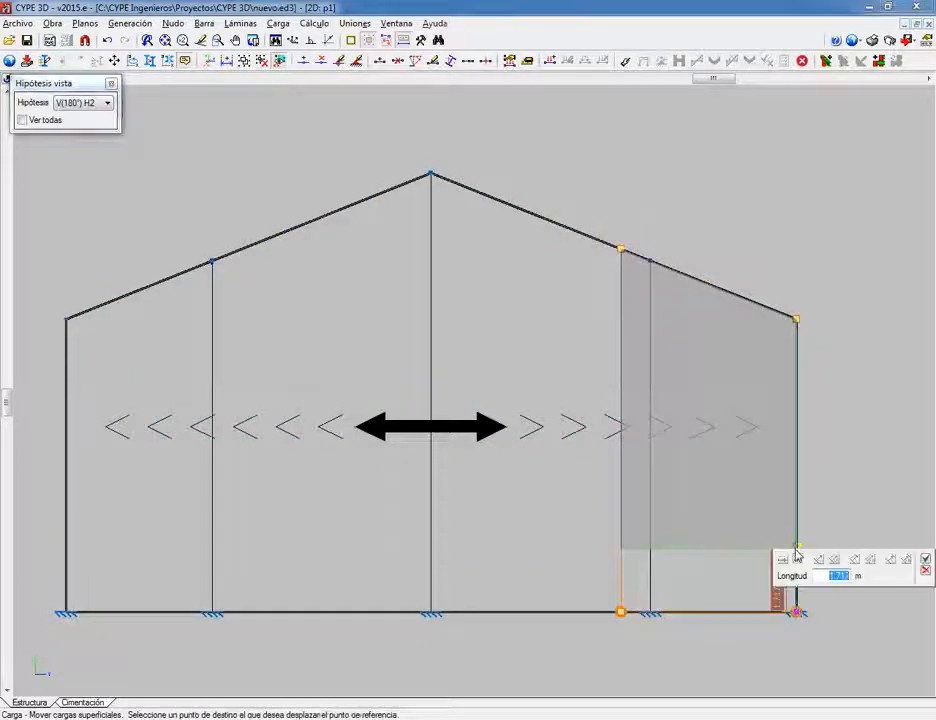
text(2)
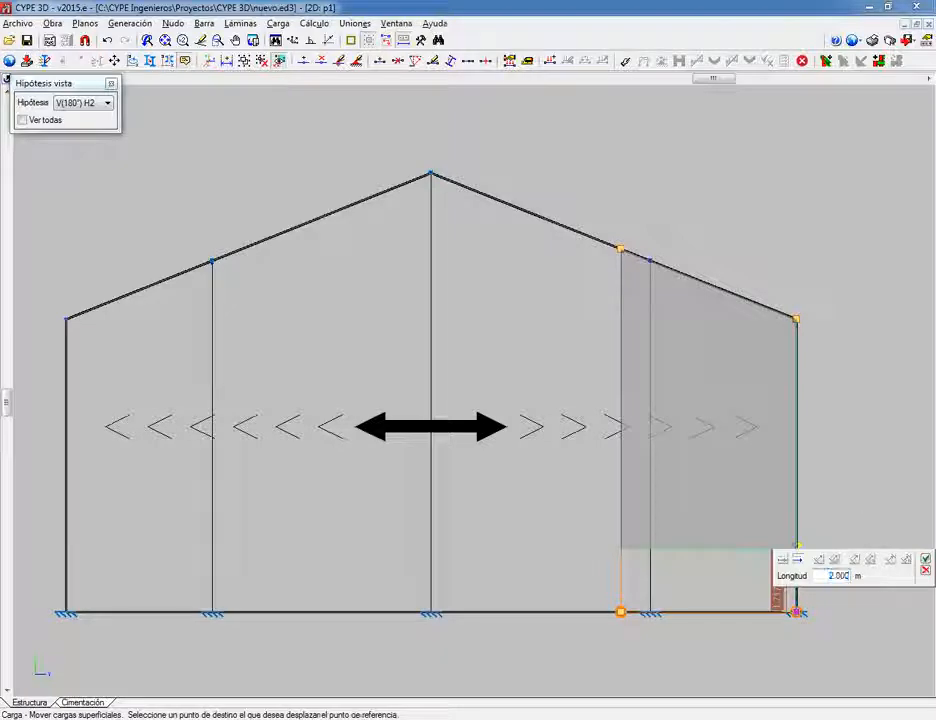
key(Return)
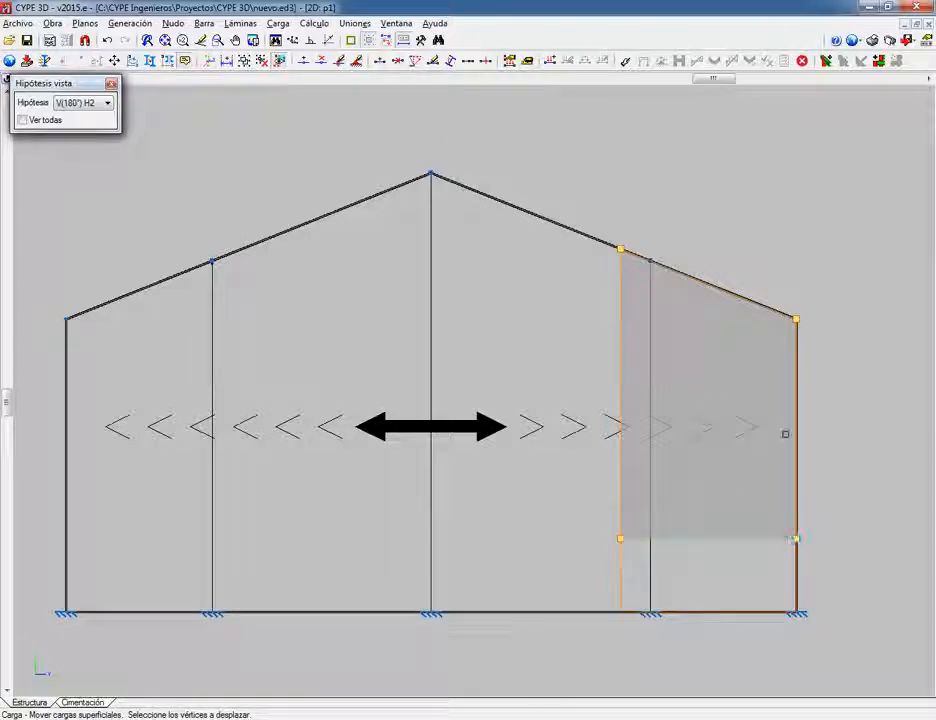
click(107, 40)
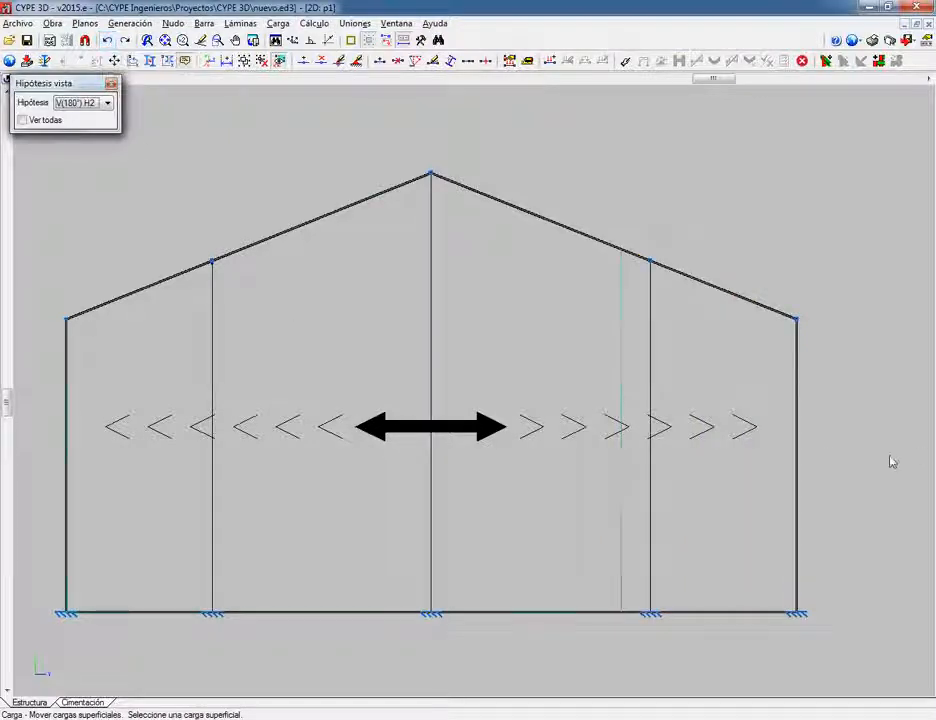
Step: Reselect the narrow end-zone load's two base vertices, set the outer base corner as displacement reference, and cancel the coordinate entry
click(696, 481)
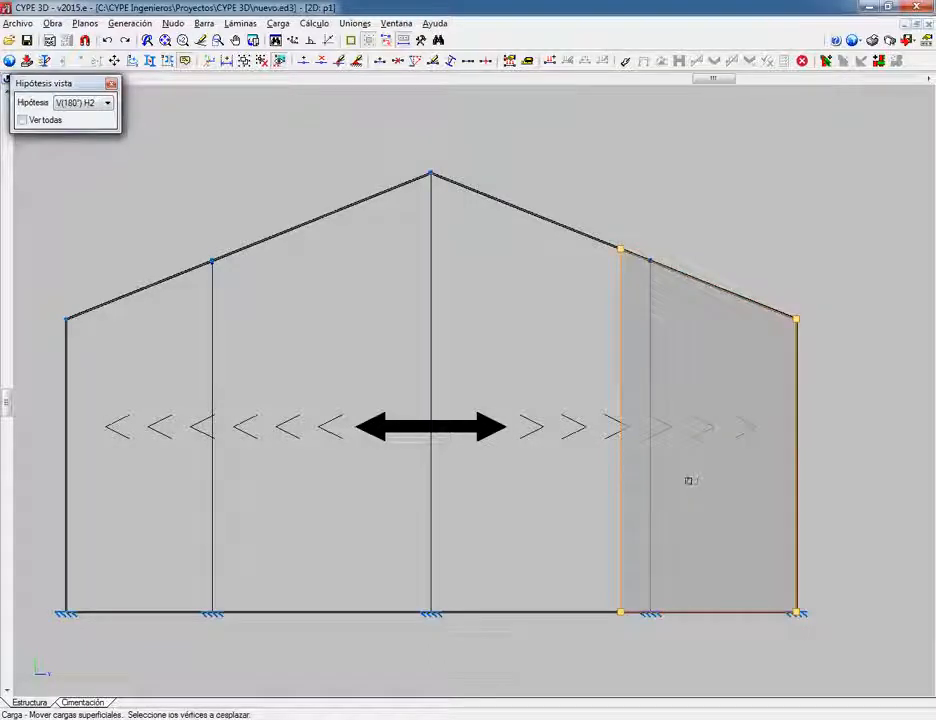
click(619, 612)
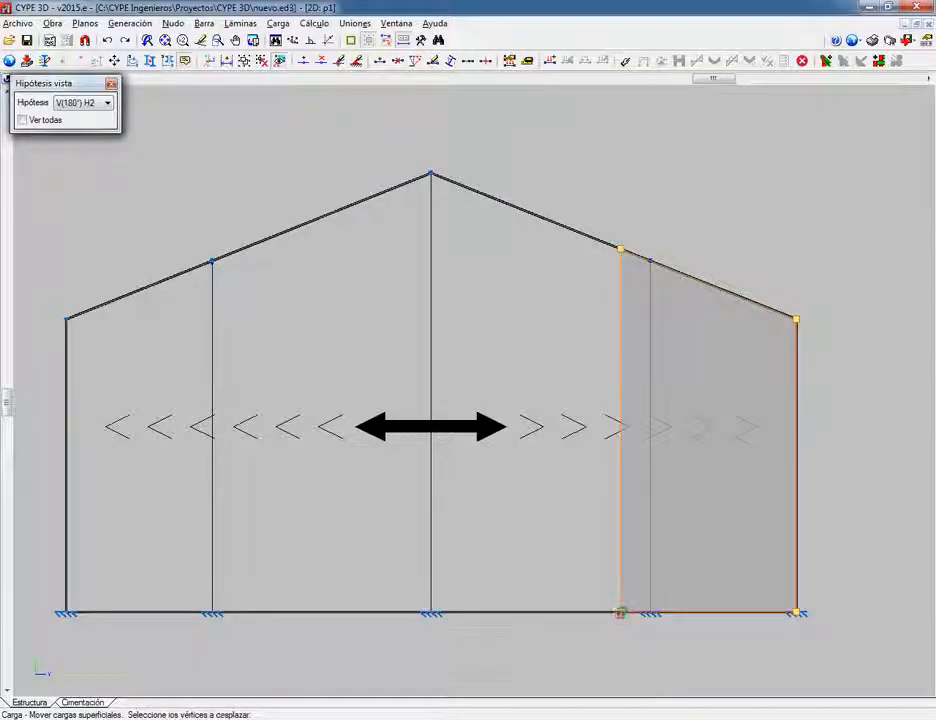
click(797, 613)
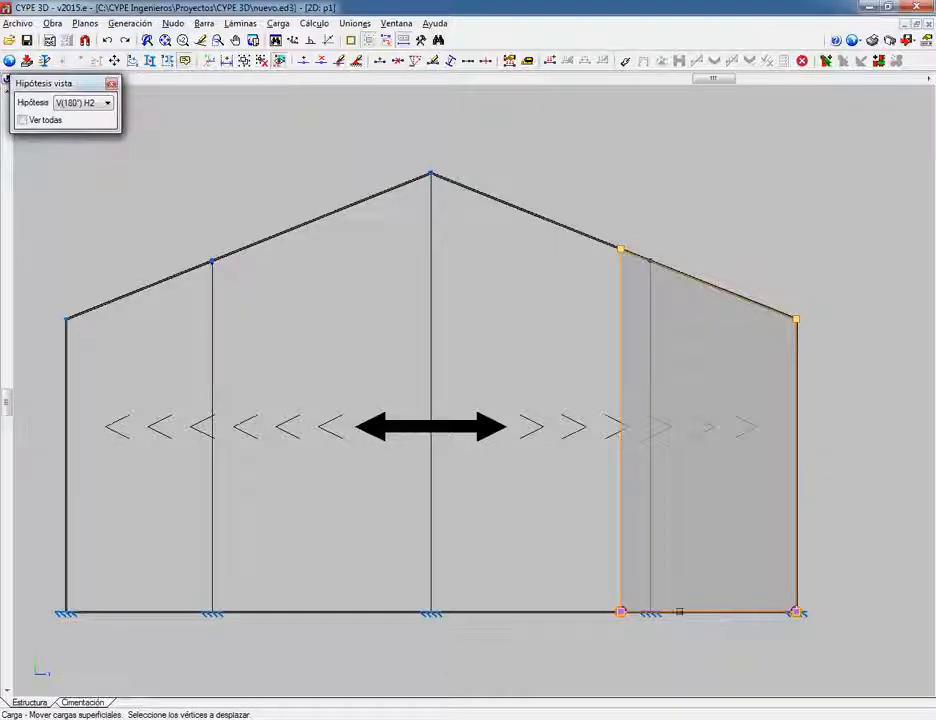
right_click(821, 567)
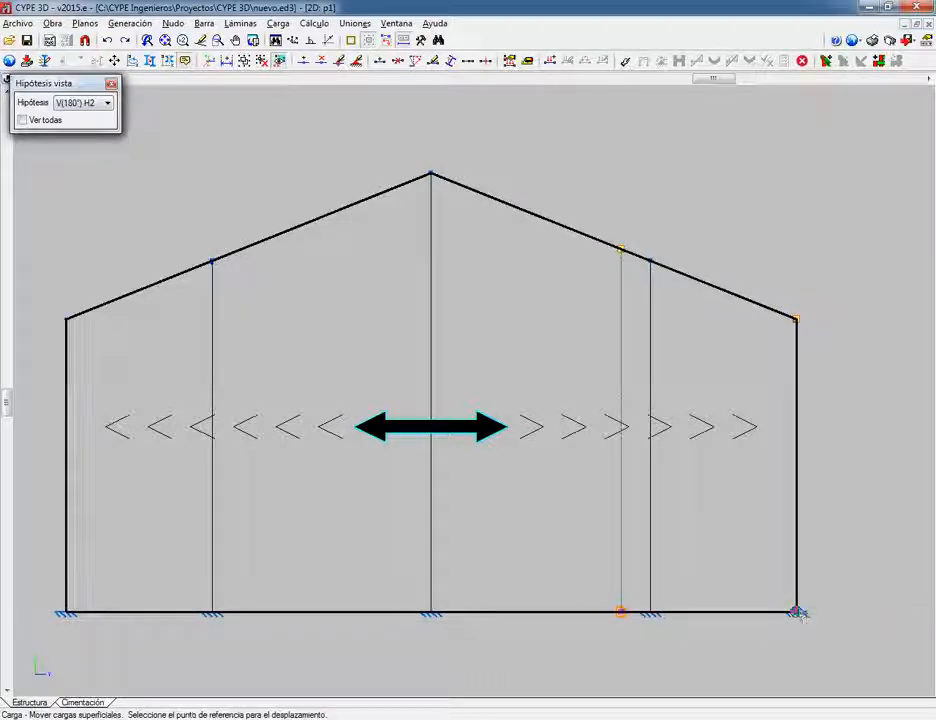
click(797, 612)
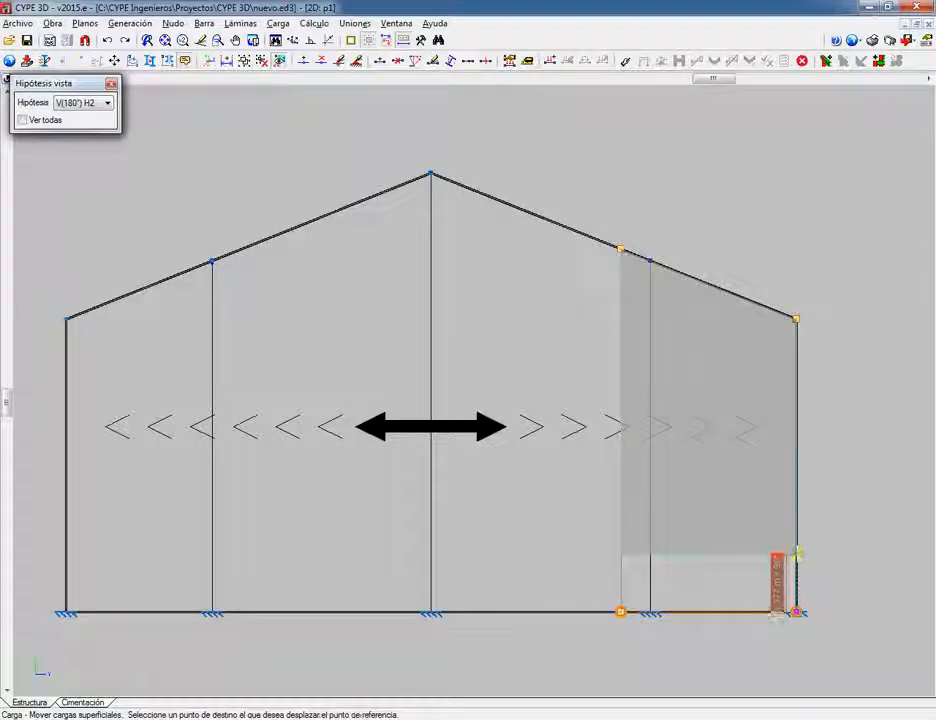
text(2)
key(Tab)
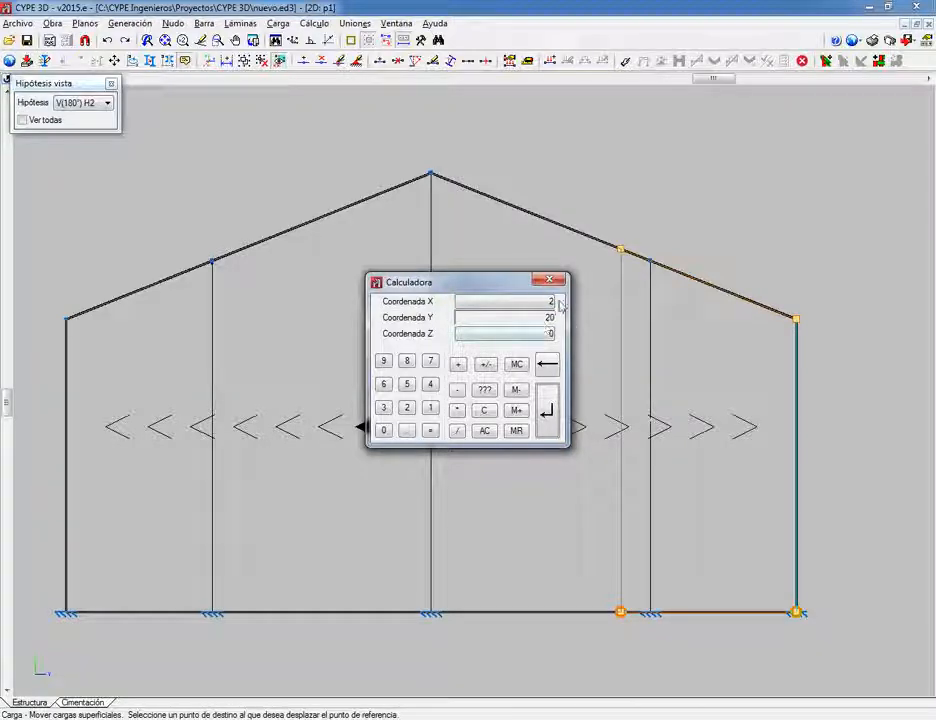
click(550, 280)
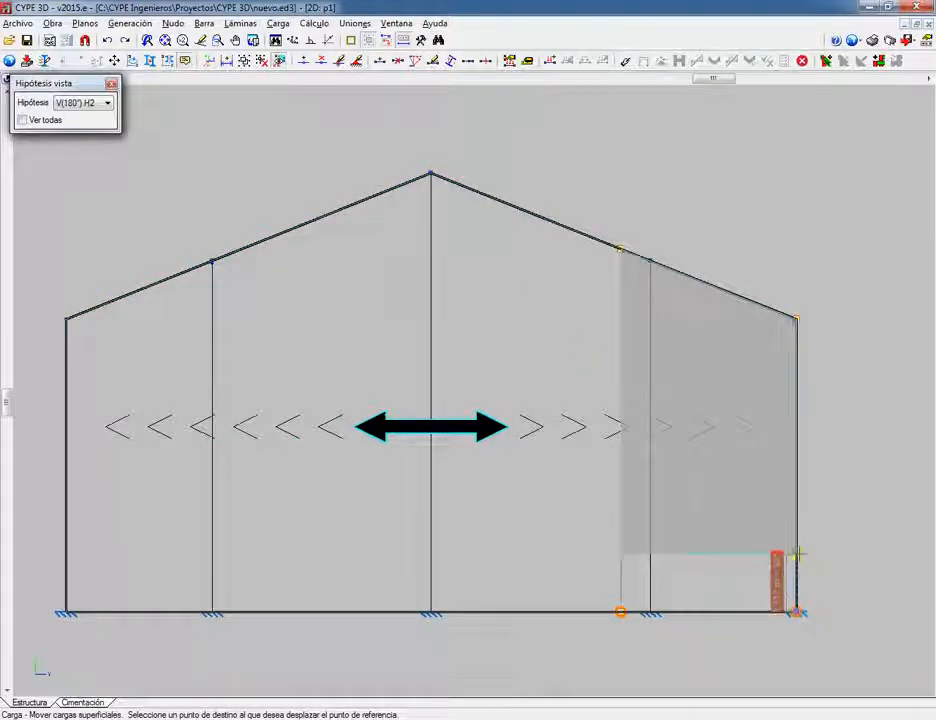
Step: Try to move the reference corner to coordinates X 0, Y 0, Z 2, validate the load contour, and undo the move
key(Return)
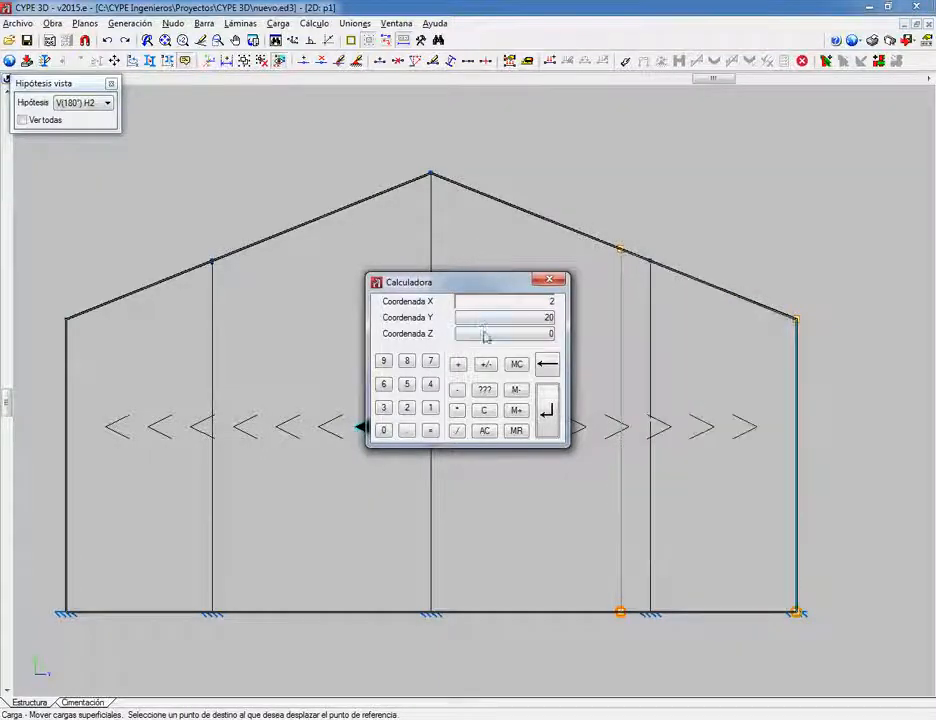
click(543, 332)
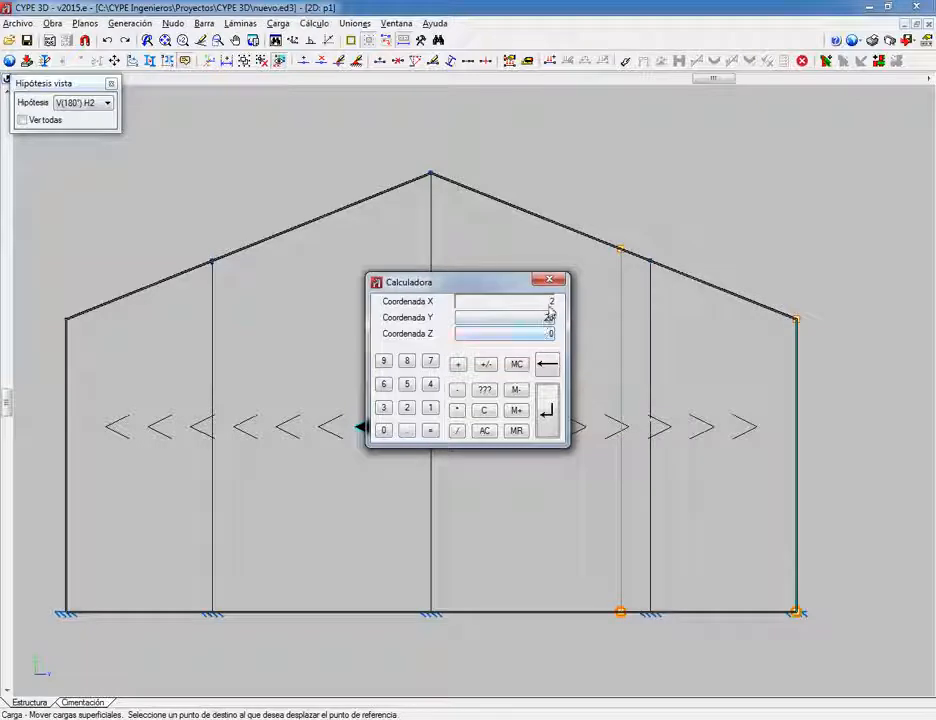
click(552, 306)
text(22)
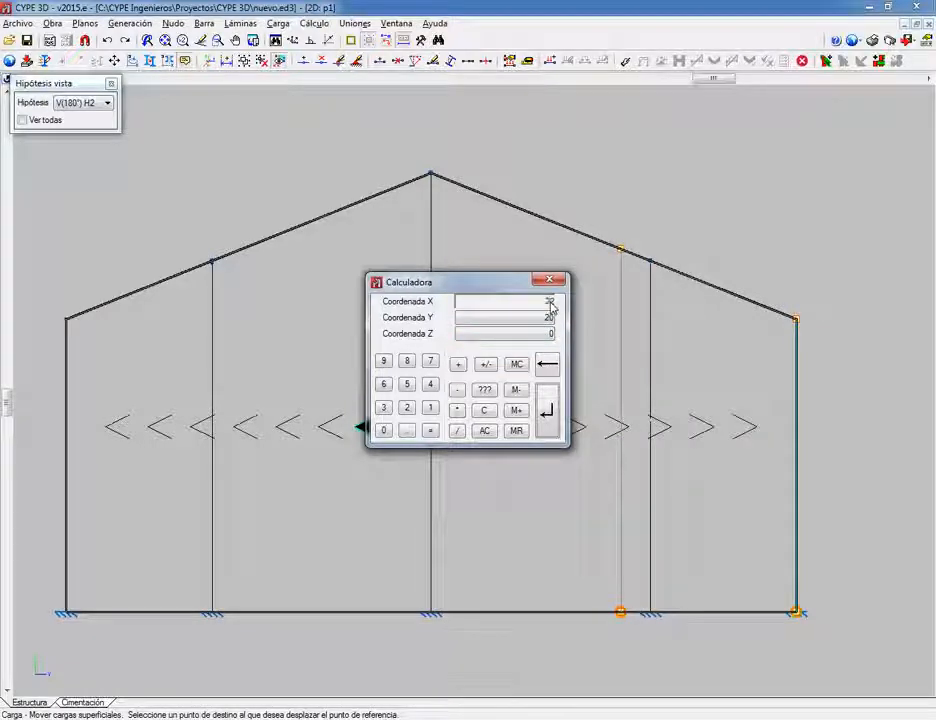
key(BackSpace)
text(0)
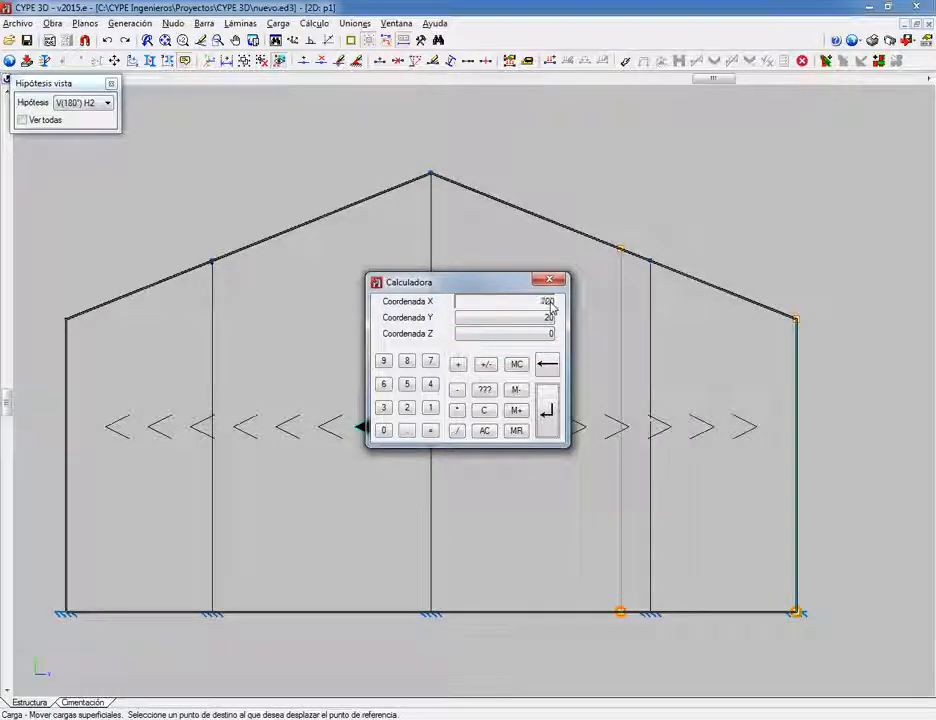
click(496, 403)
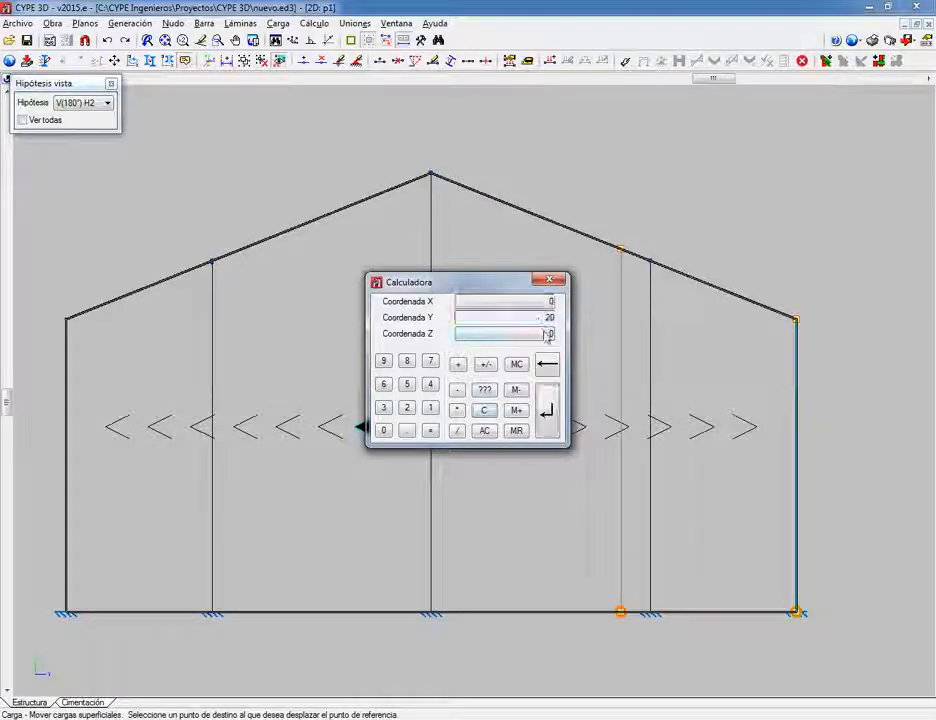
click(545, 334)
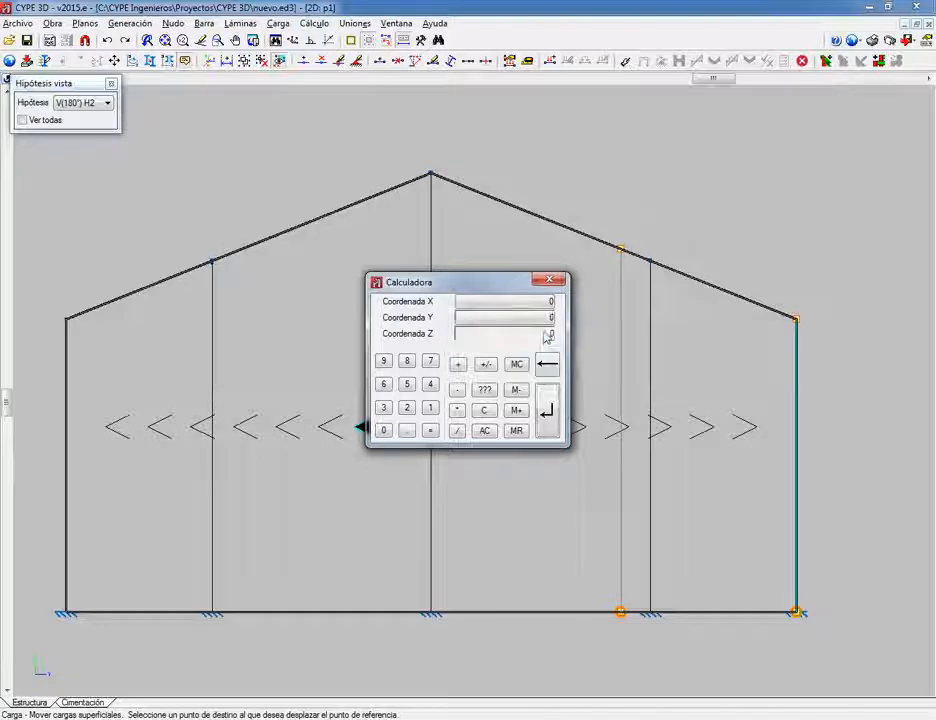
text(2)
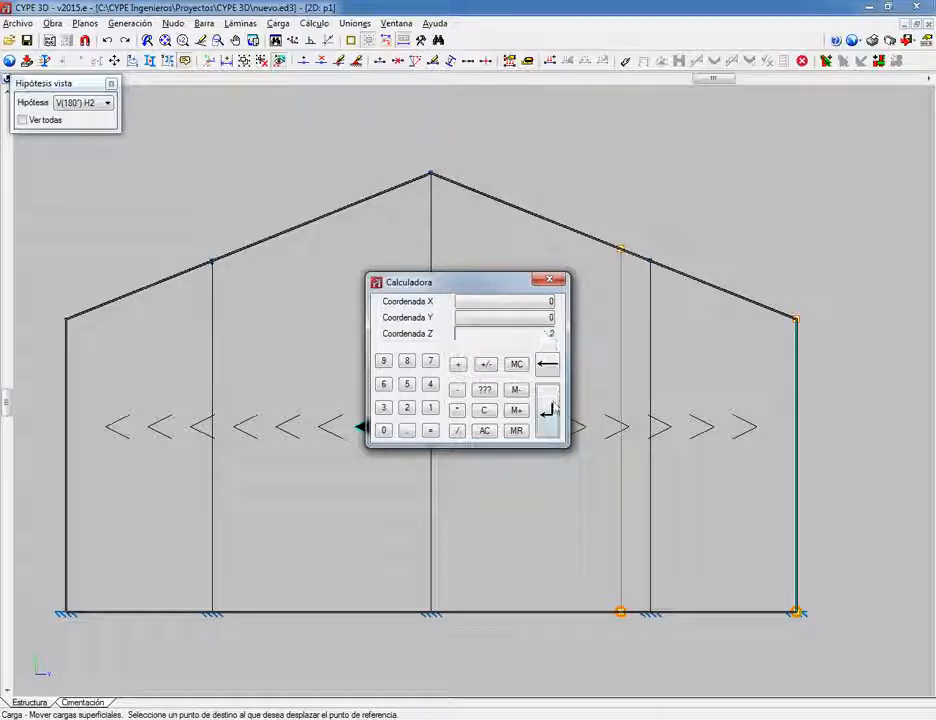
click(550, 409)
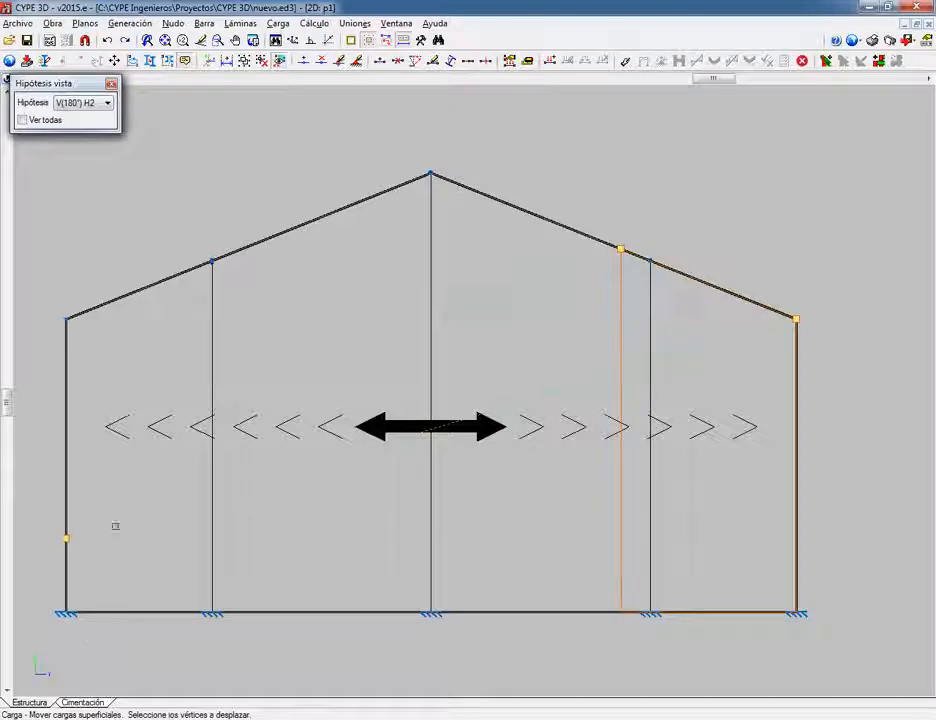
right_click(153, 552)
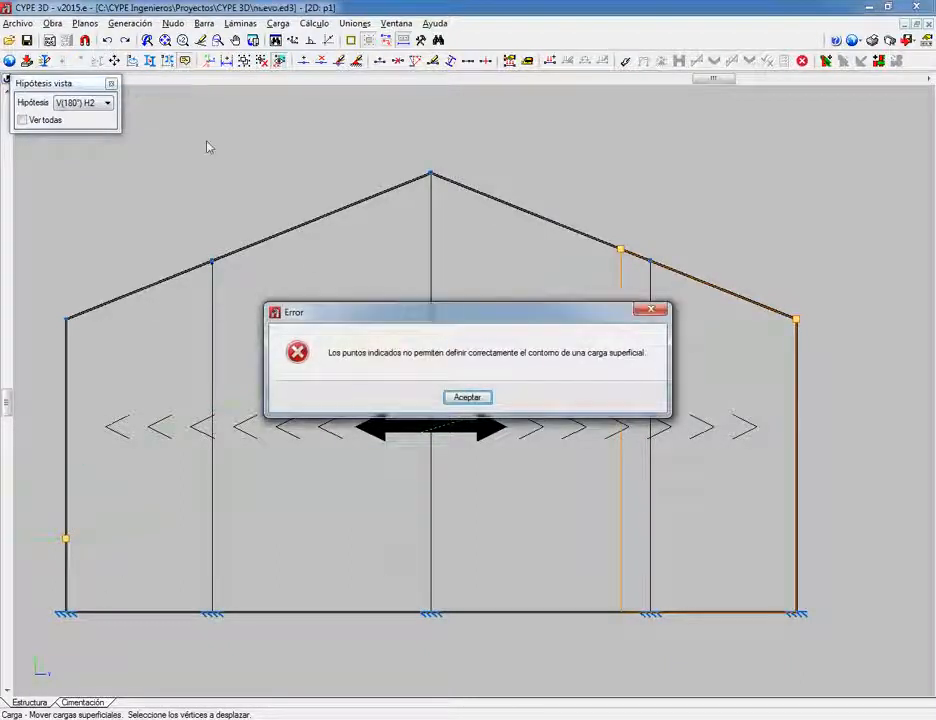
click(467, 397)
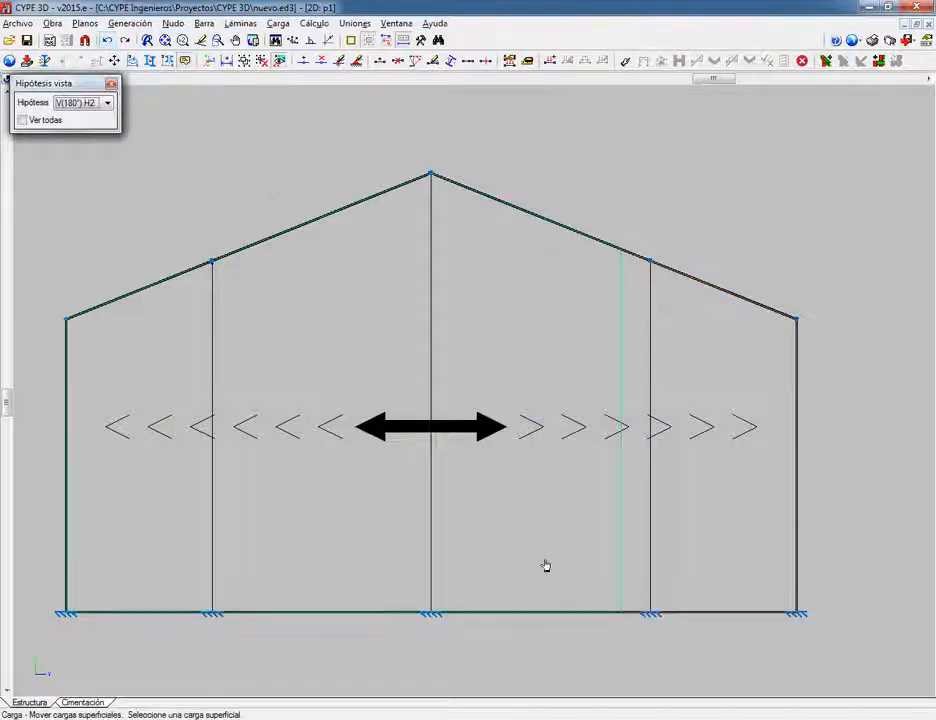
Step: Move the two base vertices of the gable's narrow end-zone load vertically up 2 m, using the outer base corner as reference
click(702, 549)
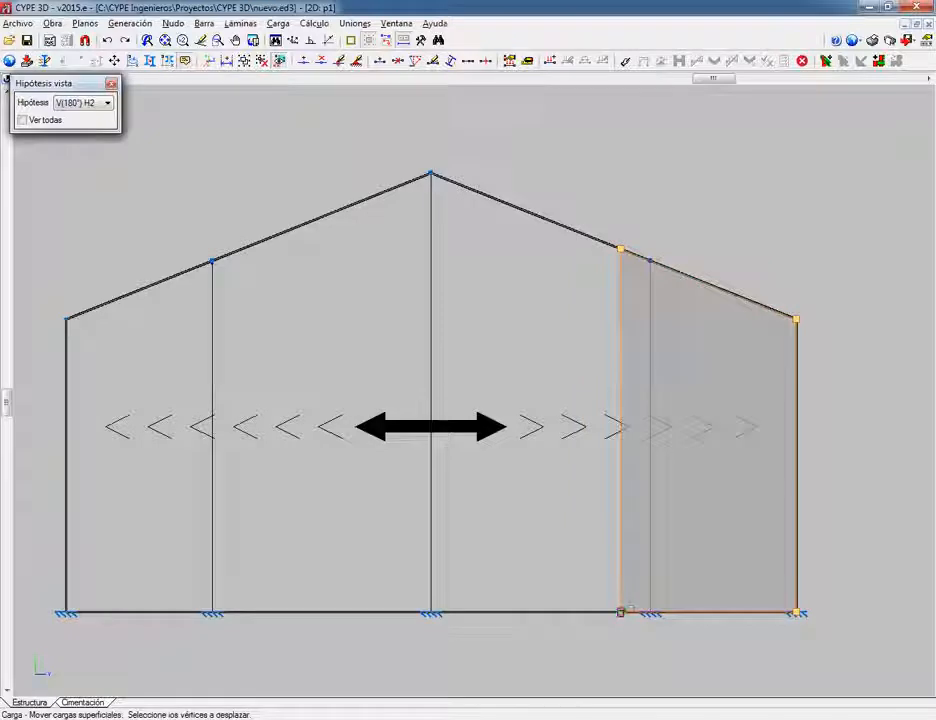
click(620, 612)
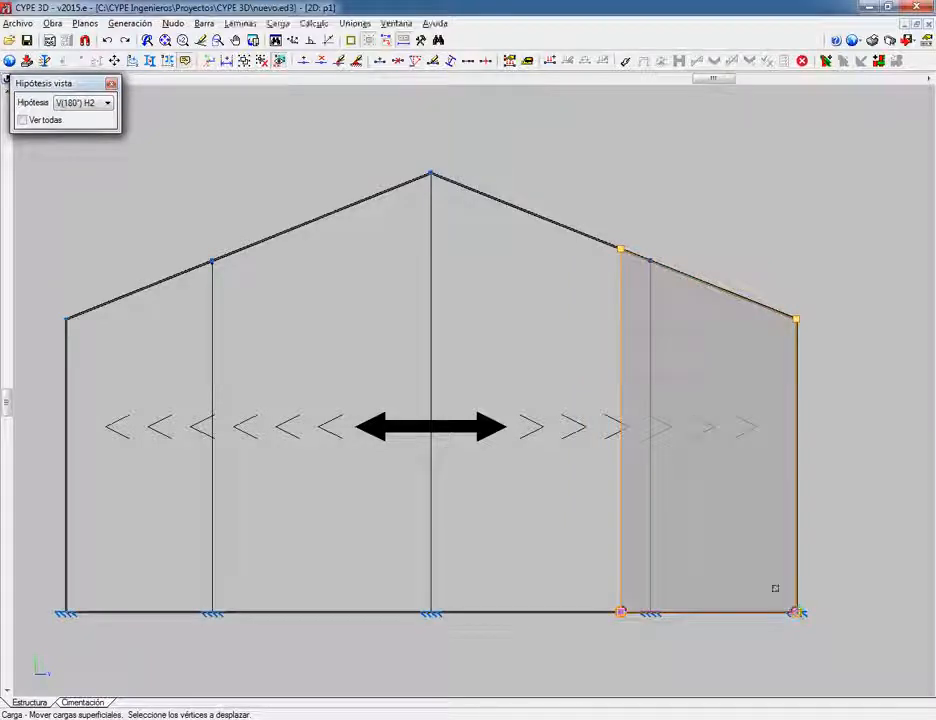
right_click(775, 589)
click(796, 612)
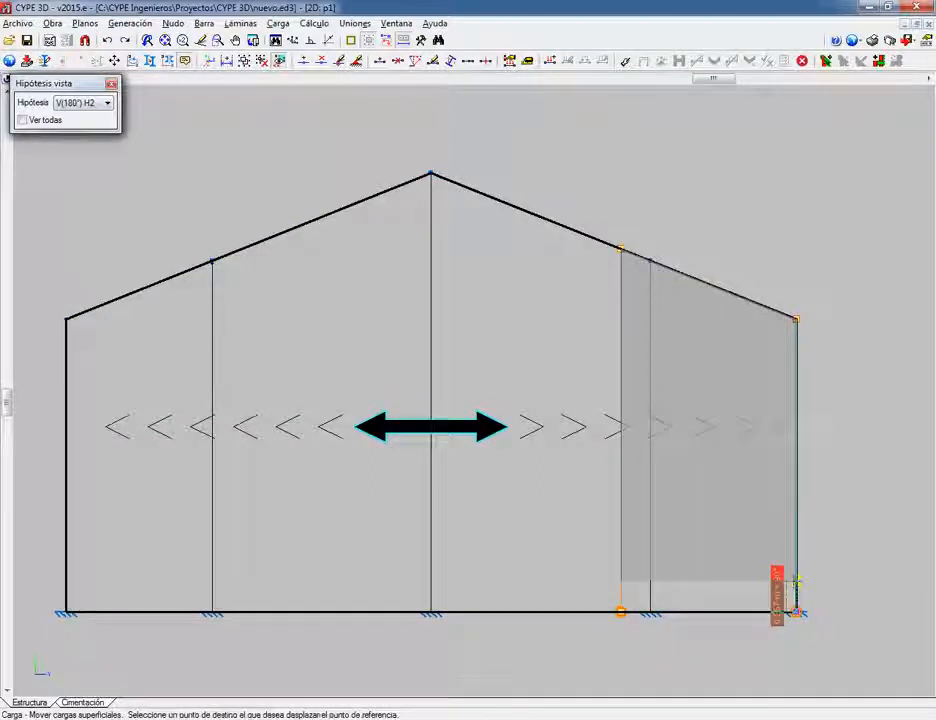
click(796, 585)
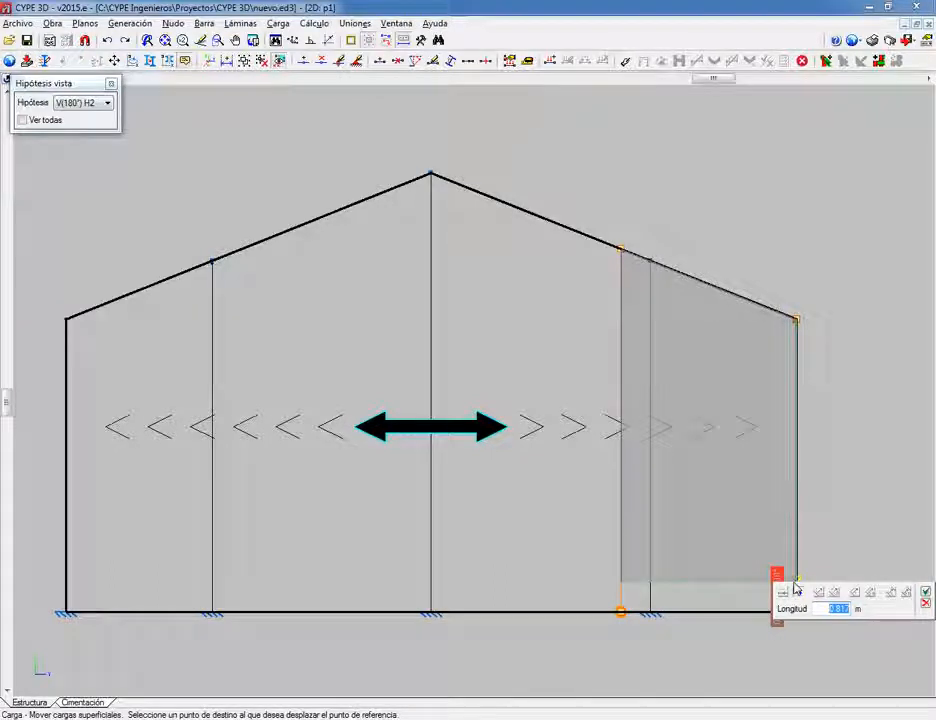
text(2.002)
key(Return)
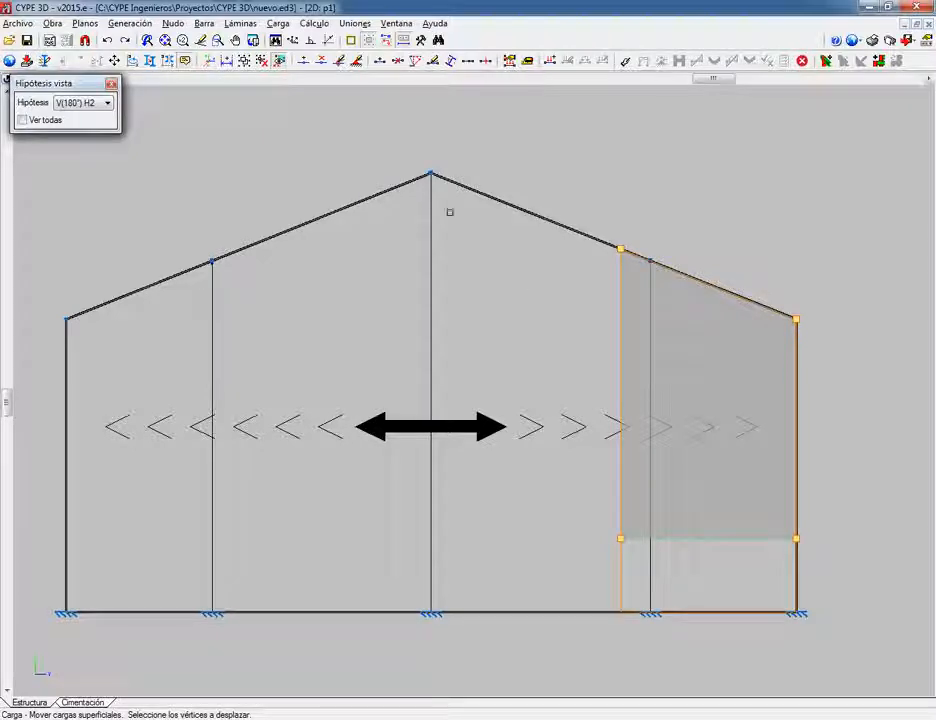
click(174, 23)
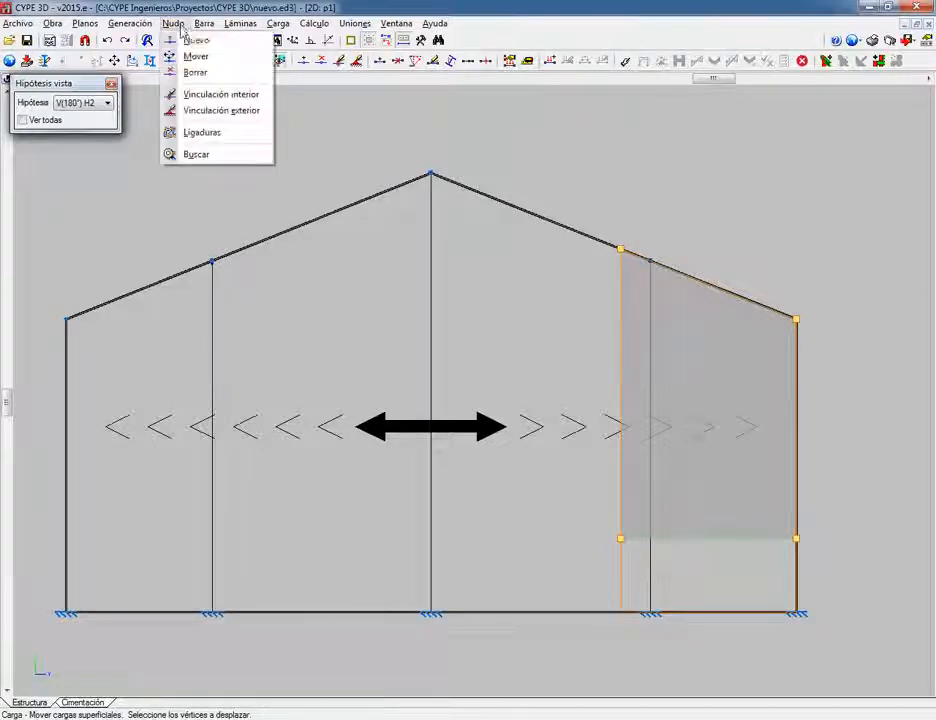
Step: Try a generic internal fixity on the gable's left intermediate rafter node, with row 0 enabled and a partial fixity coefficient of 0.5
click(223, 94)
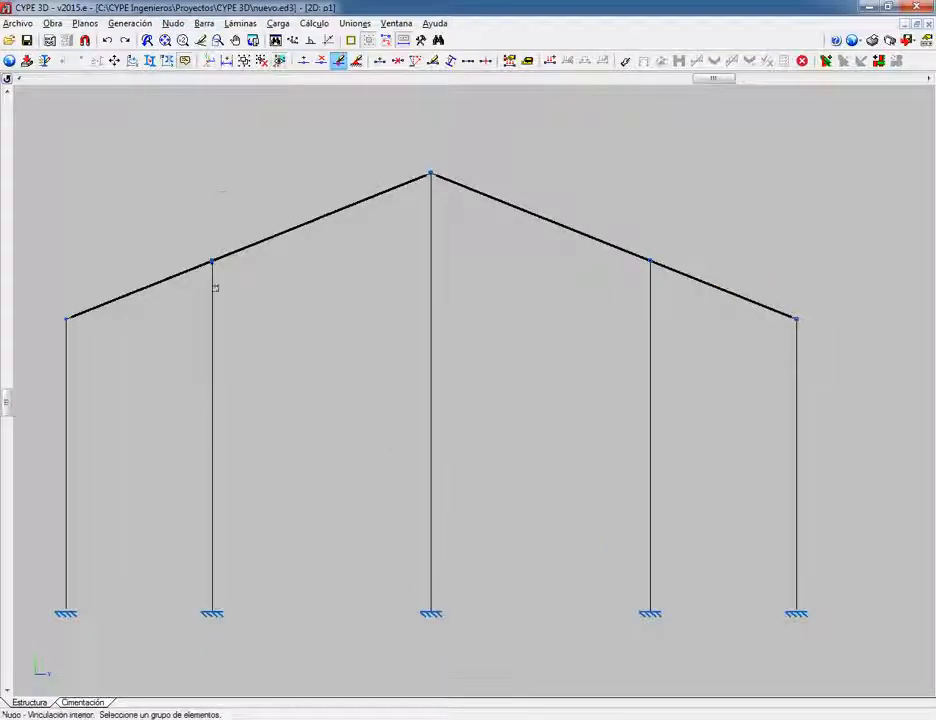
click(212, 266)
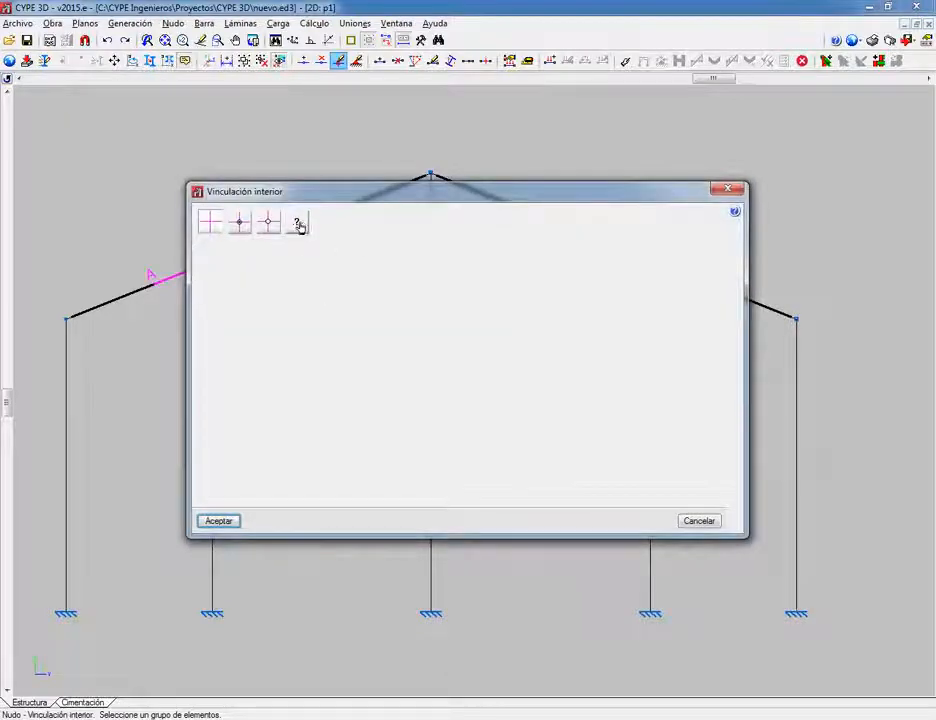
click(296, 222)
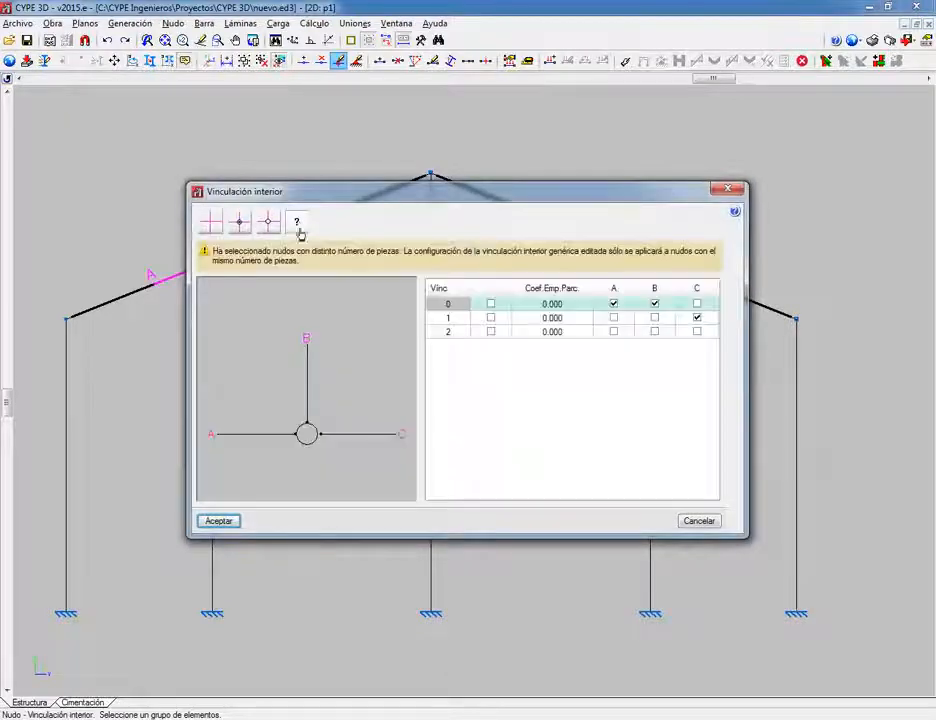
click(564, 304)
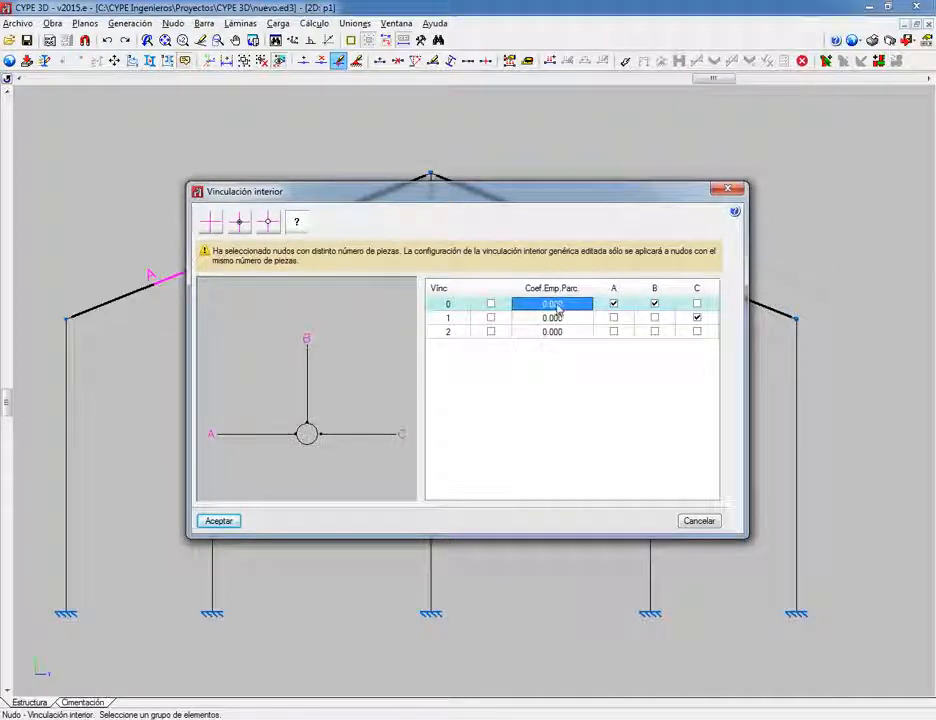
text(0.5)
key(Tab)
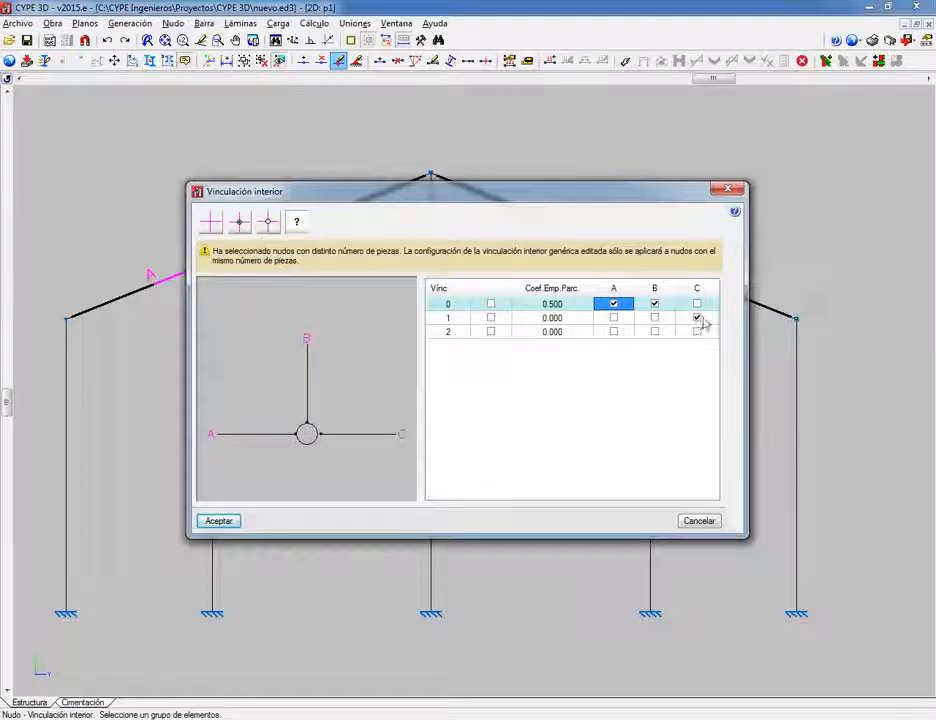
click(491, 305)
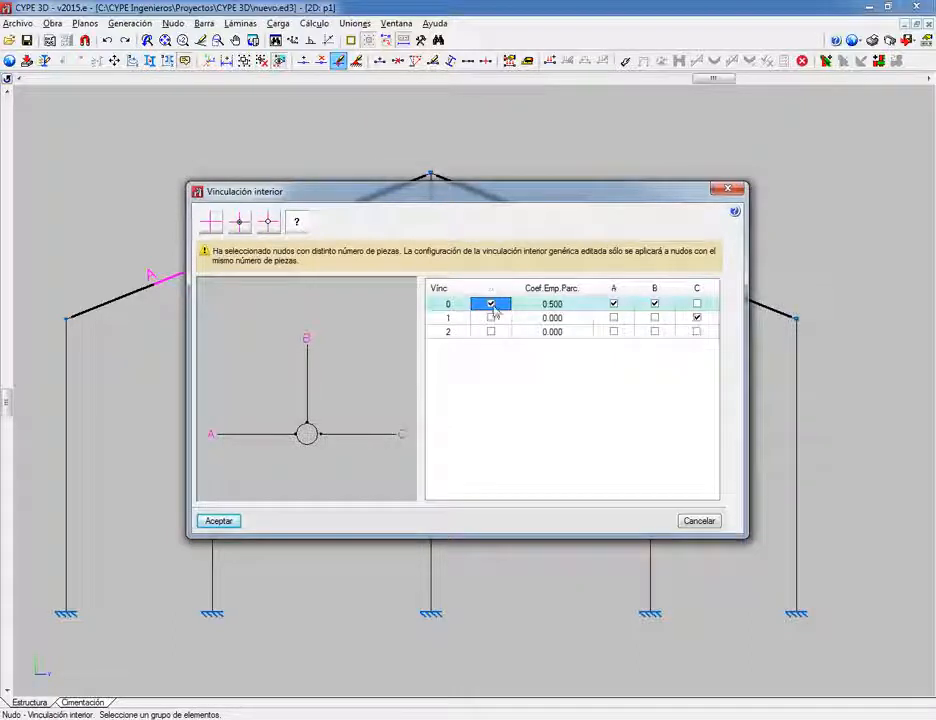
click(491, 305)
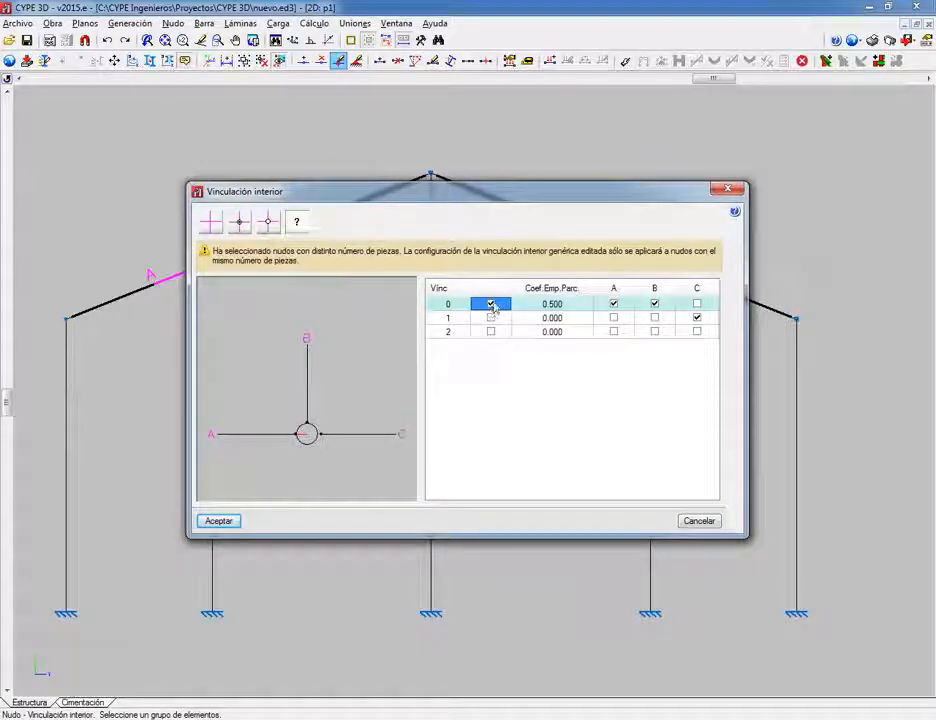
click(558, 306)
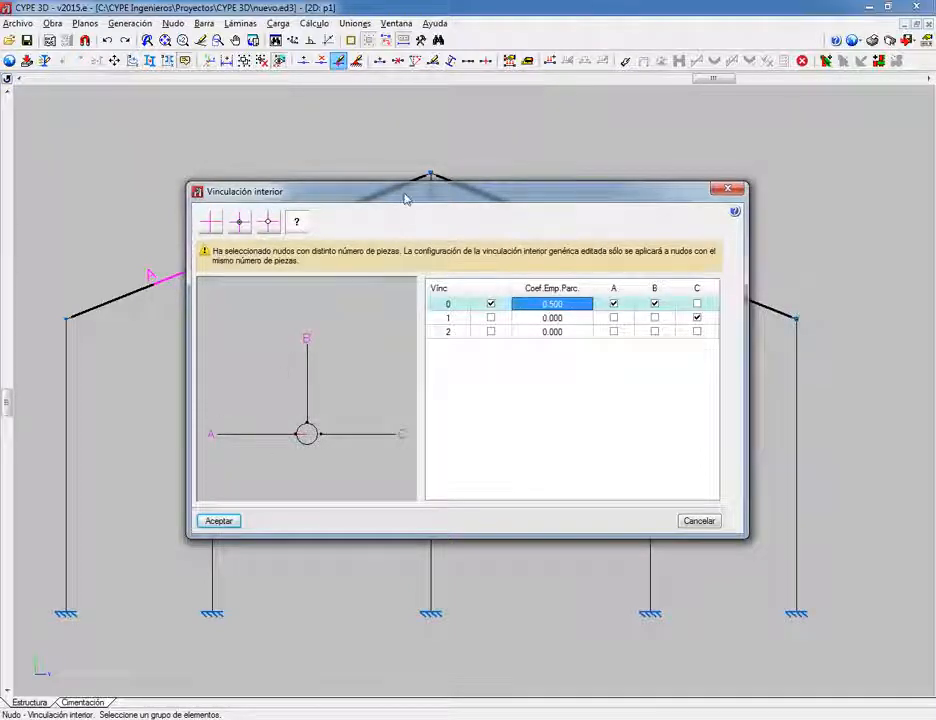
Step: Compare the internal fixity settings with the lettered bars at the selected node, and cancel the fixity edit
drag(407, 198, 419, 379)
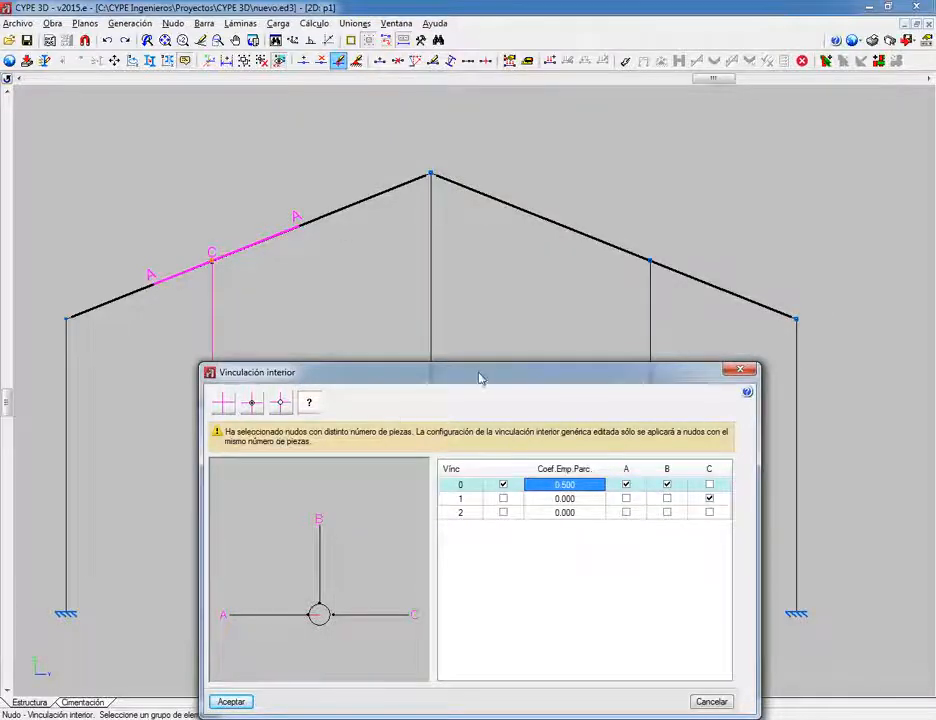
mouse_move(505, 366)
mouse_down()
mouse_move(532, 358)
mouse_move(562, 324)
mouse_up()
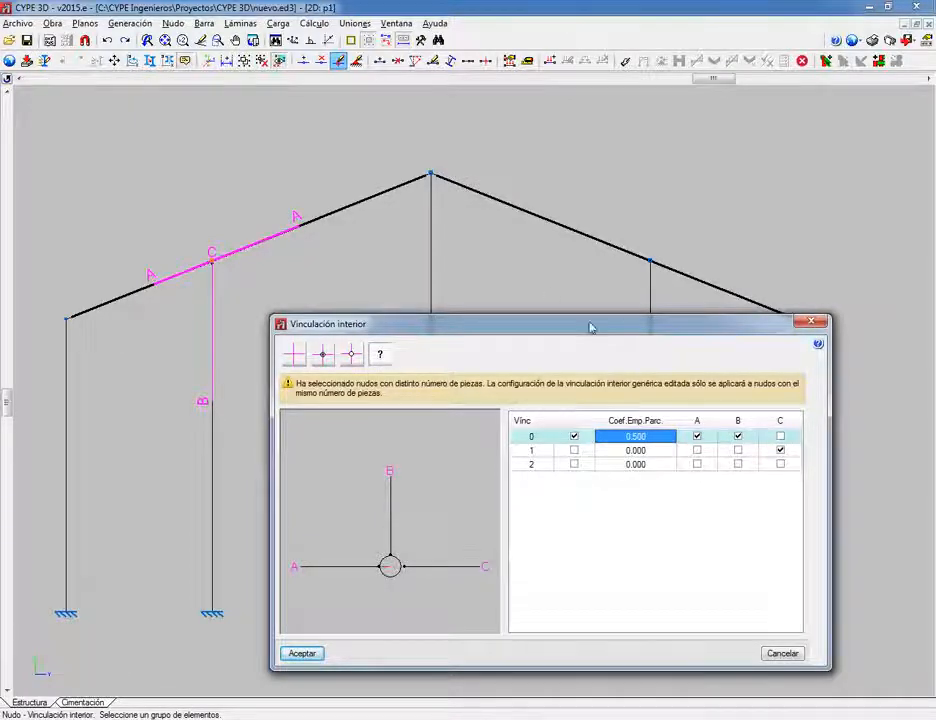
drag(591, 326, 596, 284)
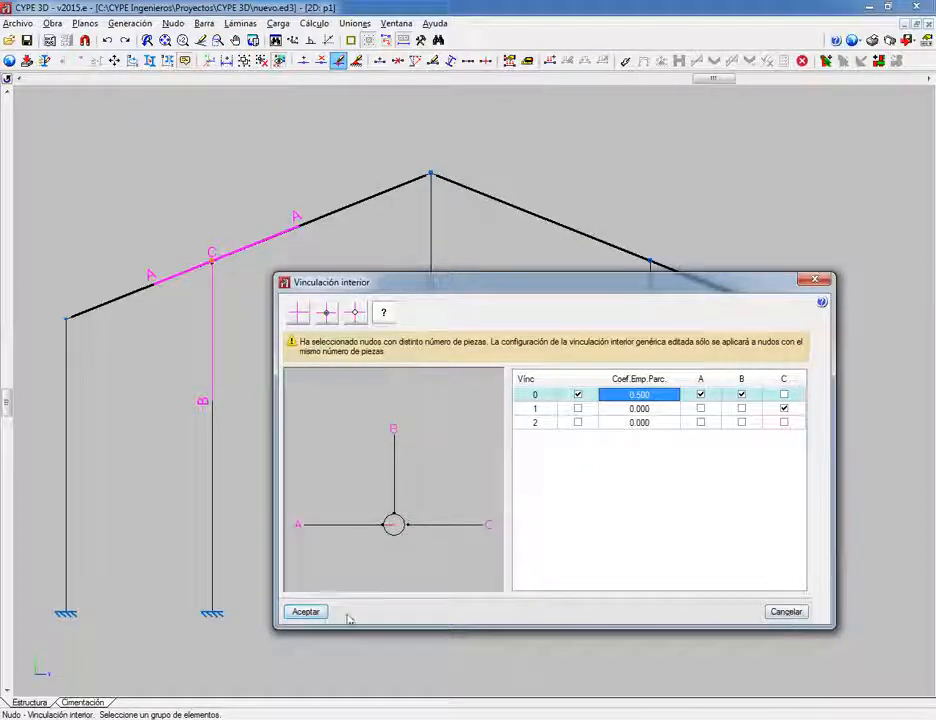
click(784, 612)
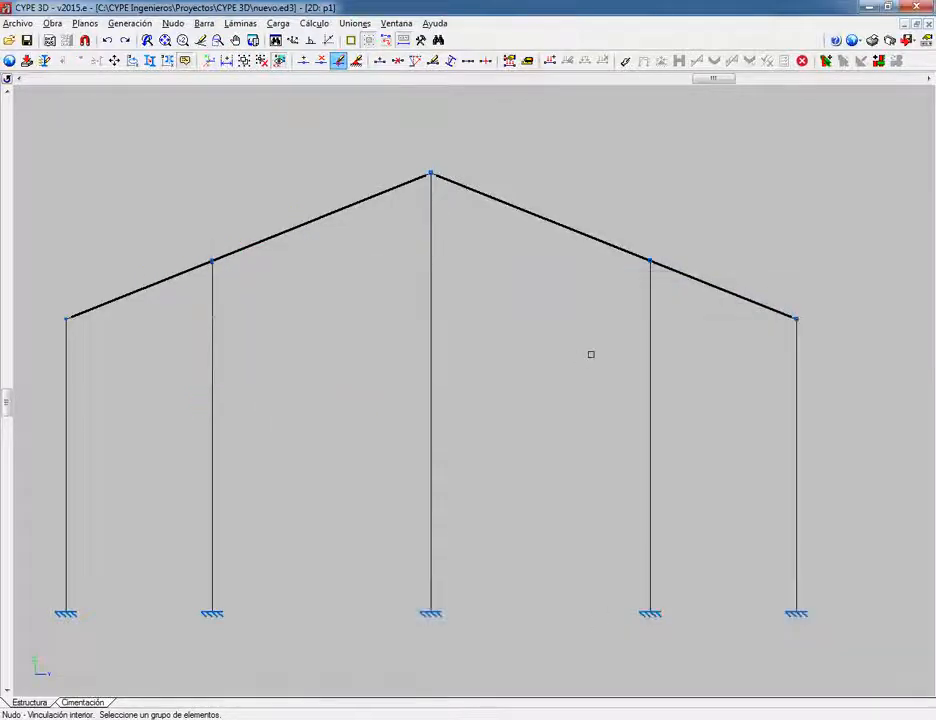
Step: Switch to the full 3D view of the structure and inspect the intermediate rafter nodes along the roof slope
scroll(476, 315, down, 3)
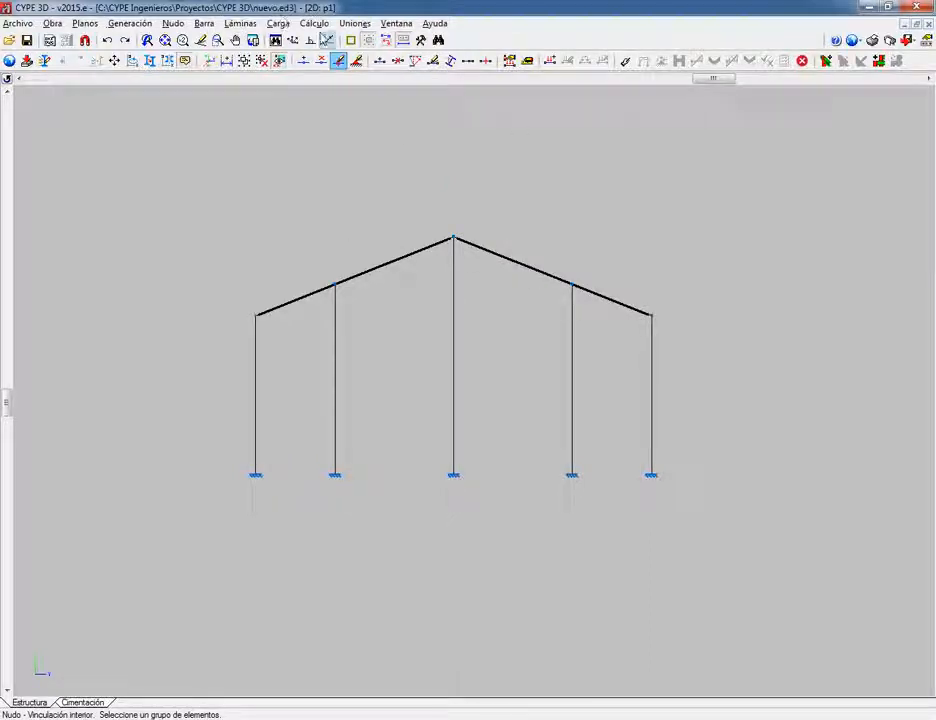
click(399, 23)
click(440, 220)
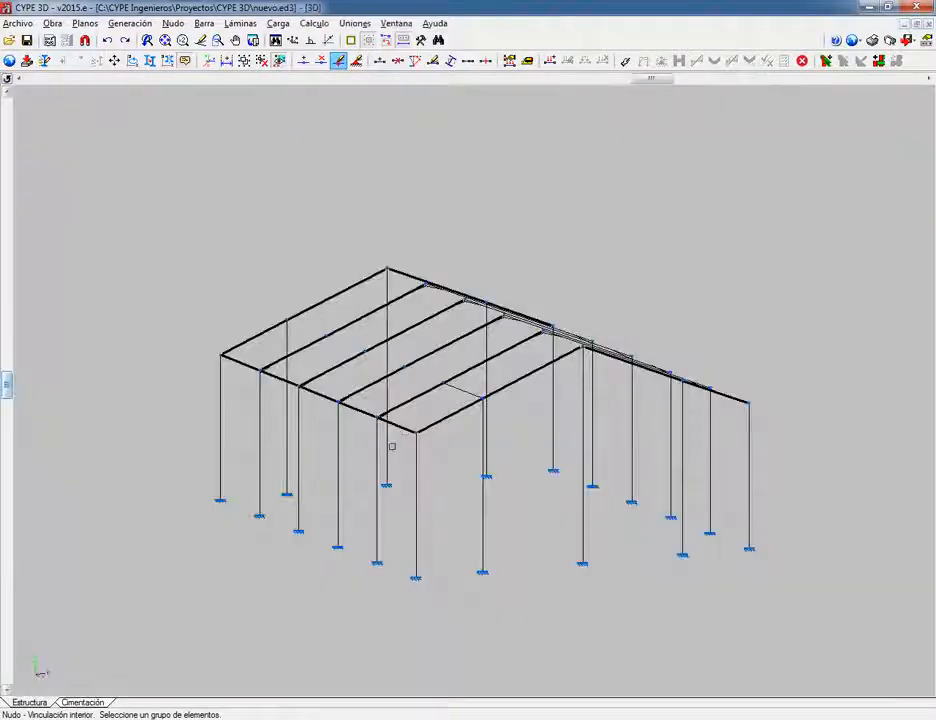
scroll(391, 445, up, 5)
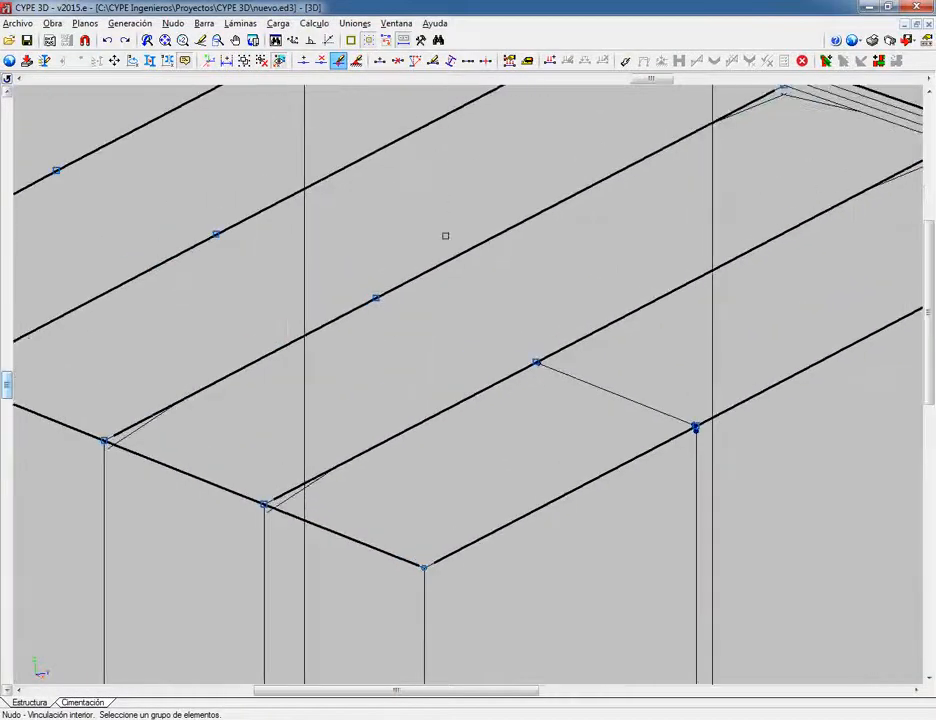
scroll(445, 235, down, 2)
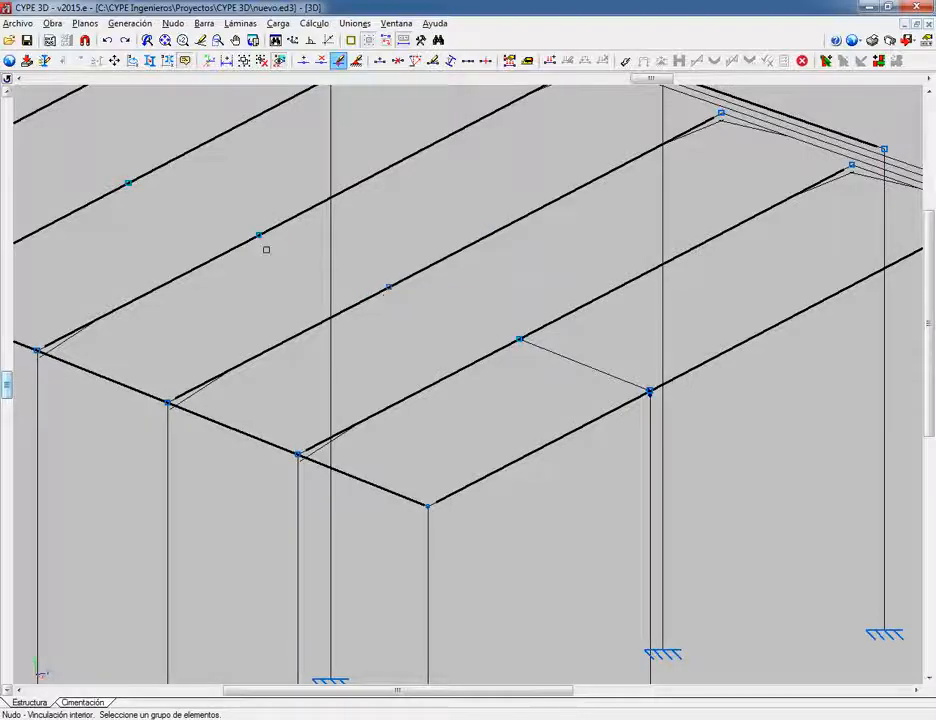
scroll(442, 295, down, 4)
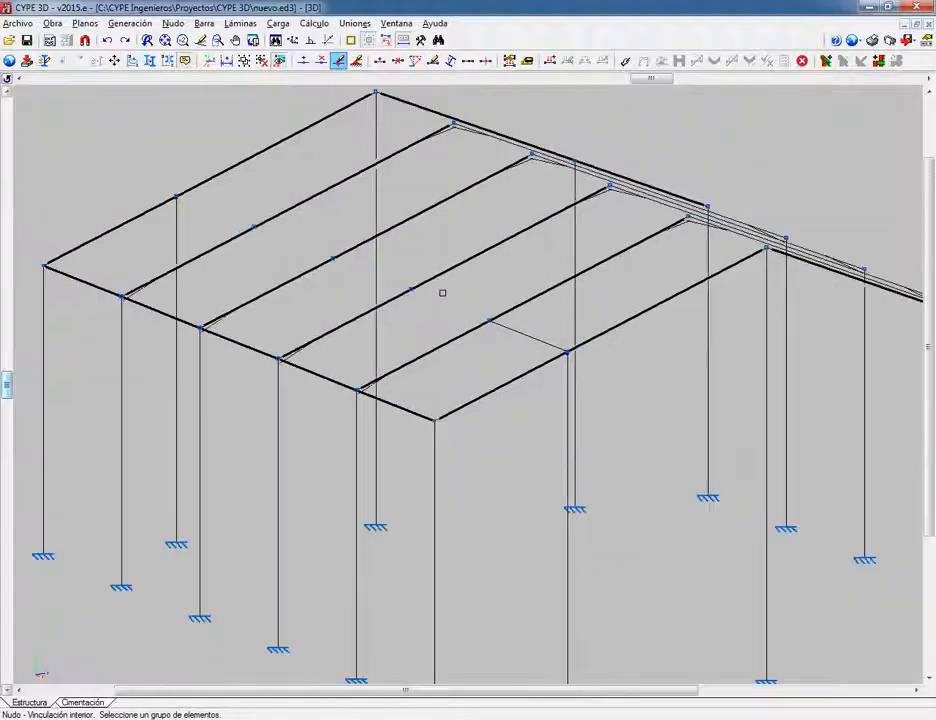
scroll(442, 293, down, 2)
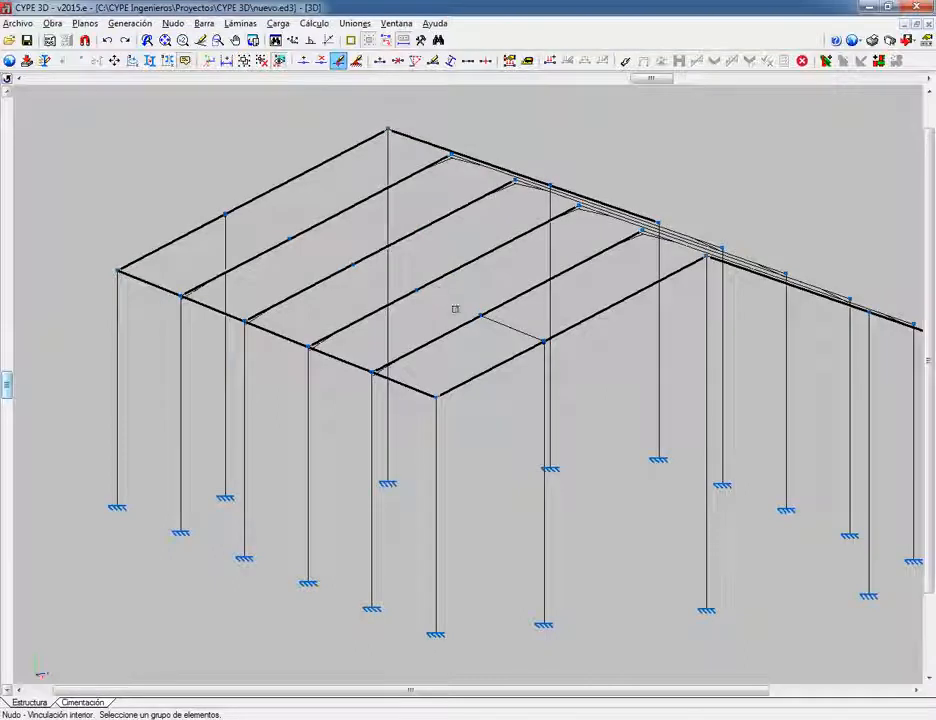
Step: Ungroup the plane parallel to YZ that contains the inner frame joined to the gable by the short roof bar
click(85, 23)
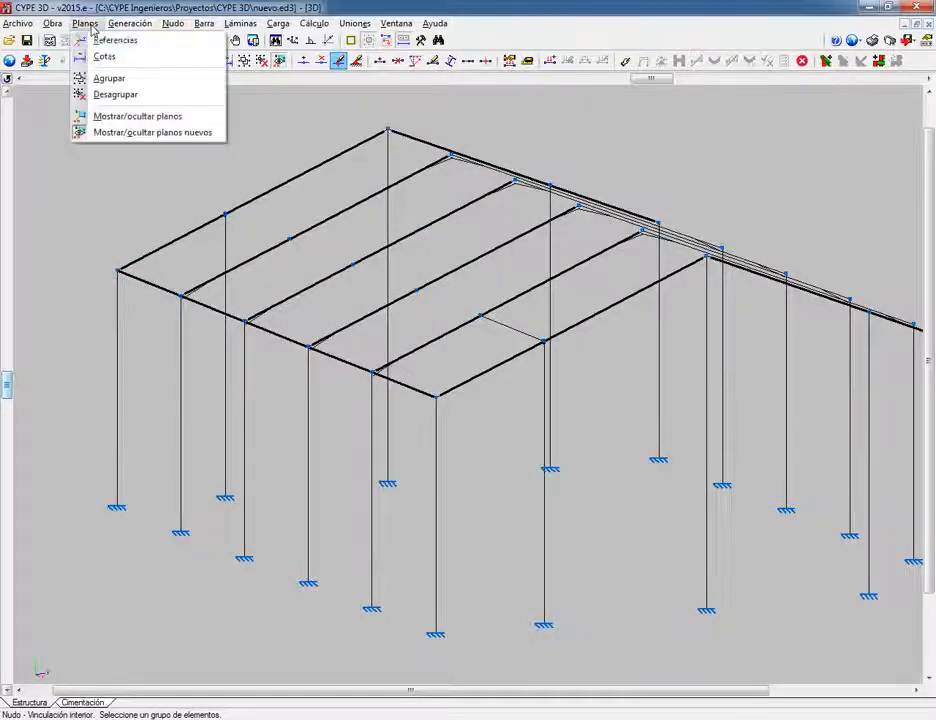
click(110, 94)
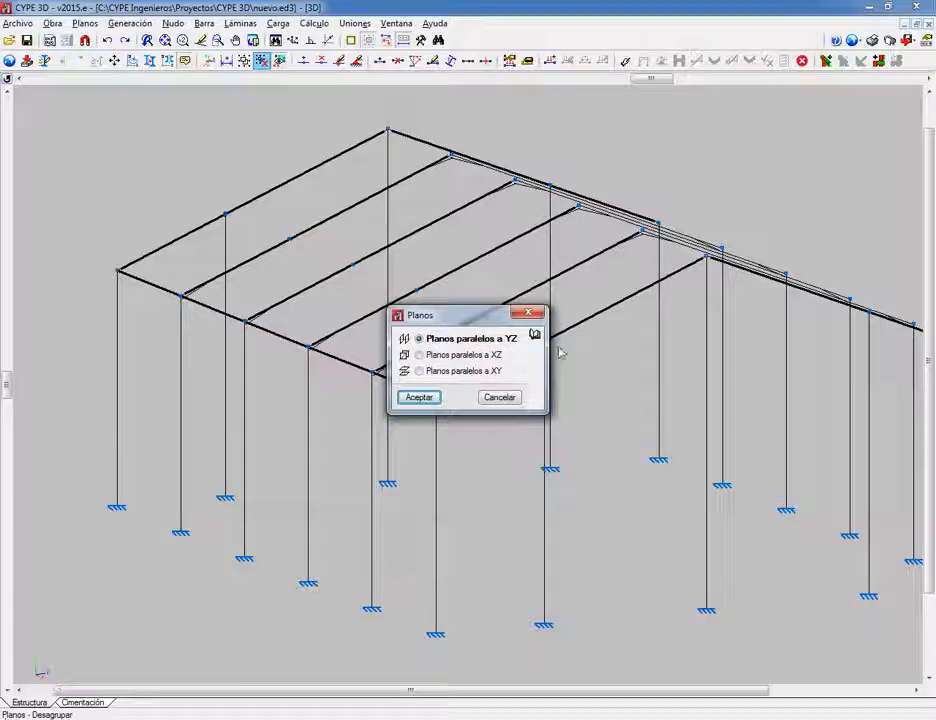
click(421, 397)
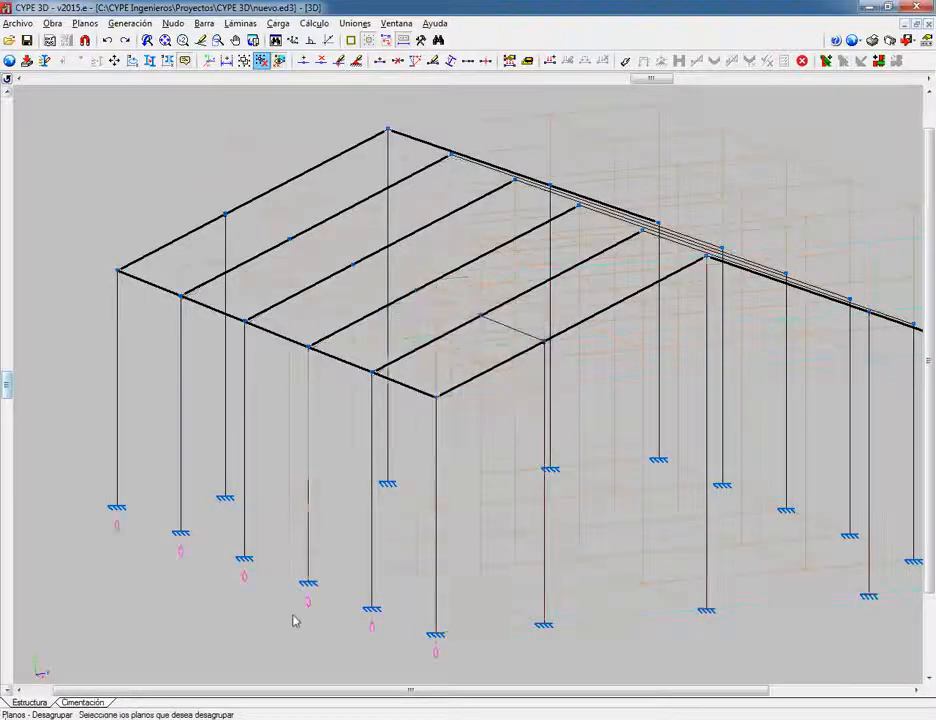
scroll(144, 560, up, 5)
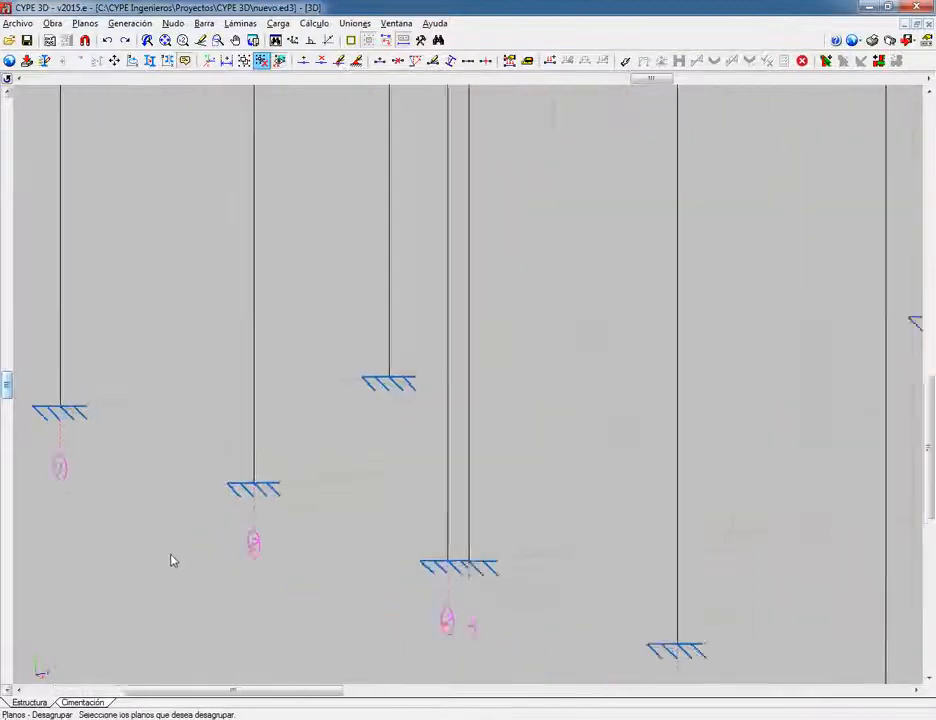
scroll(171, 555, up, 3)
scroll(144, 463, down, 3)
middle_drag(82, 461, 161, 467)
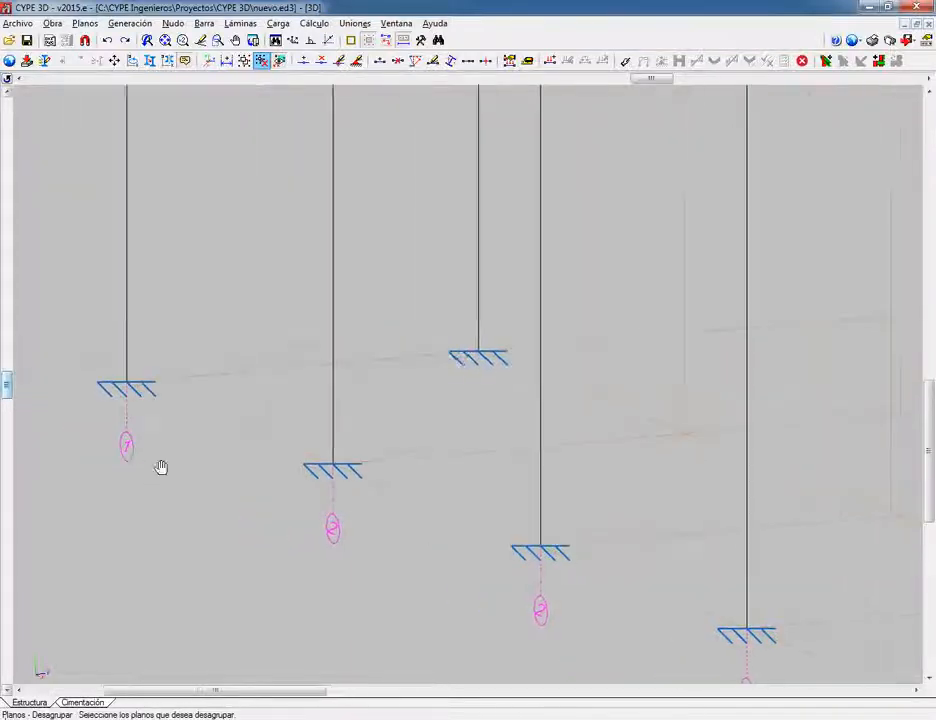
middle_drag(397, 597, 303, 426)
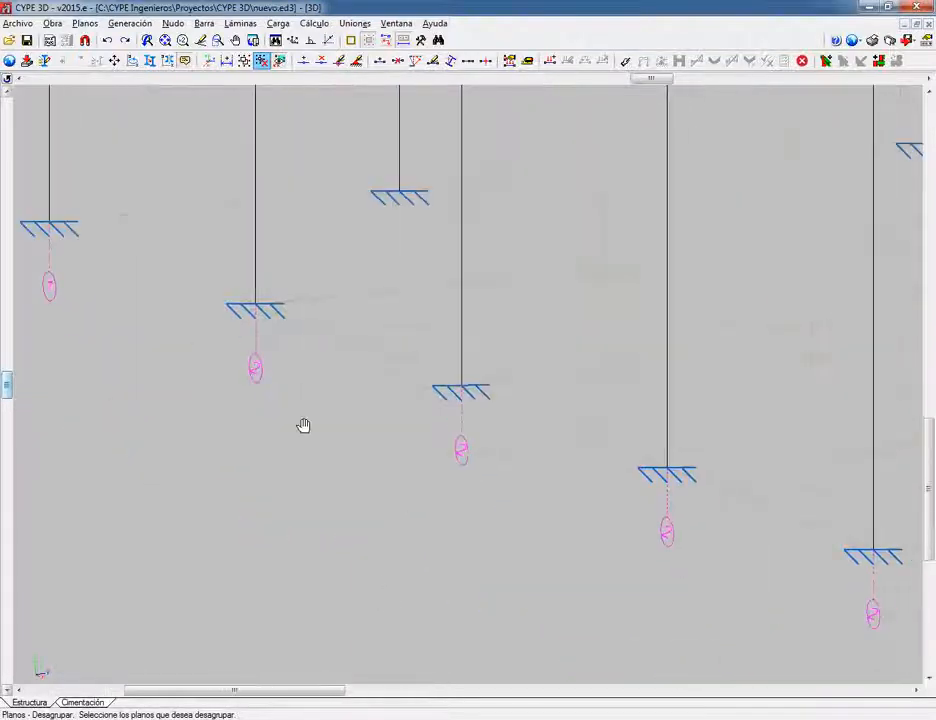
scroll(729, 545, down, 5)
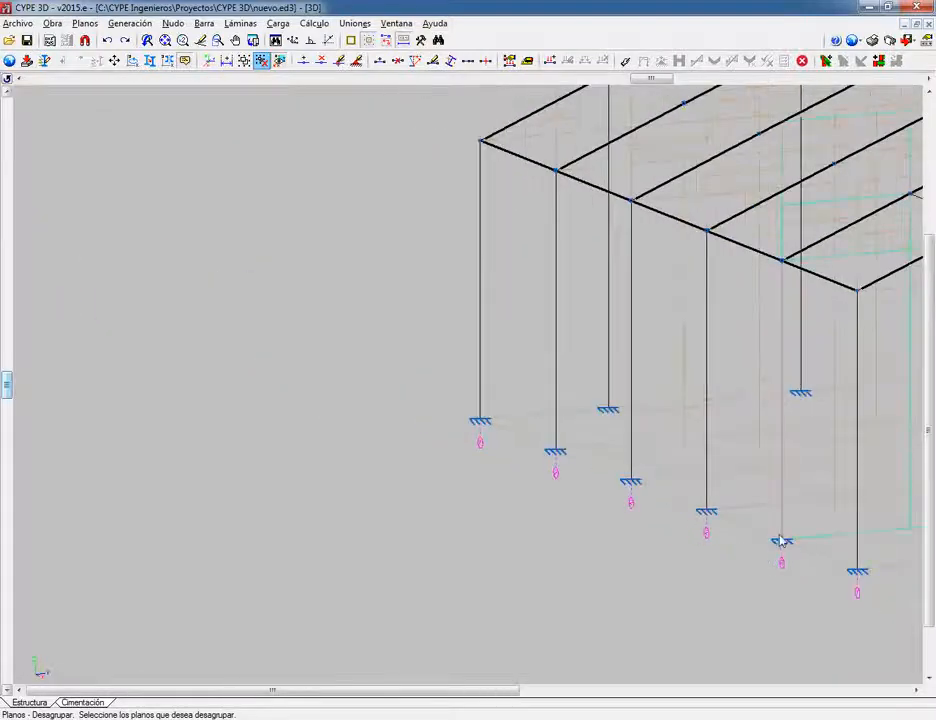
scroll(790, 535, up, 2)
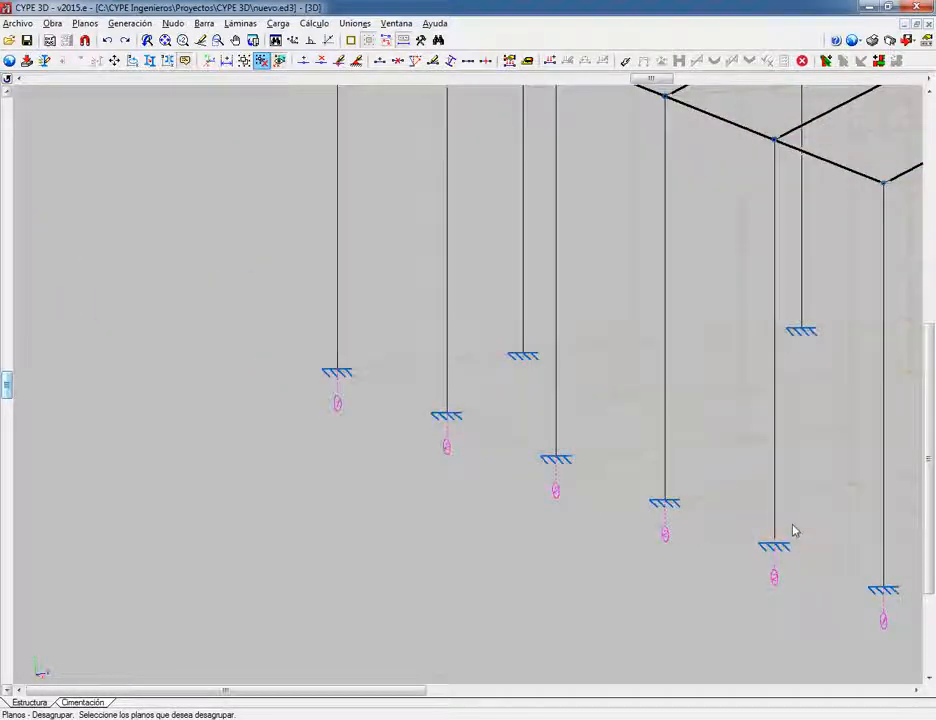
scroll(792, 530, down, 2)
middle_drag(792, 529, 578, 521)
scroll(577, 527, down, 3)
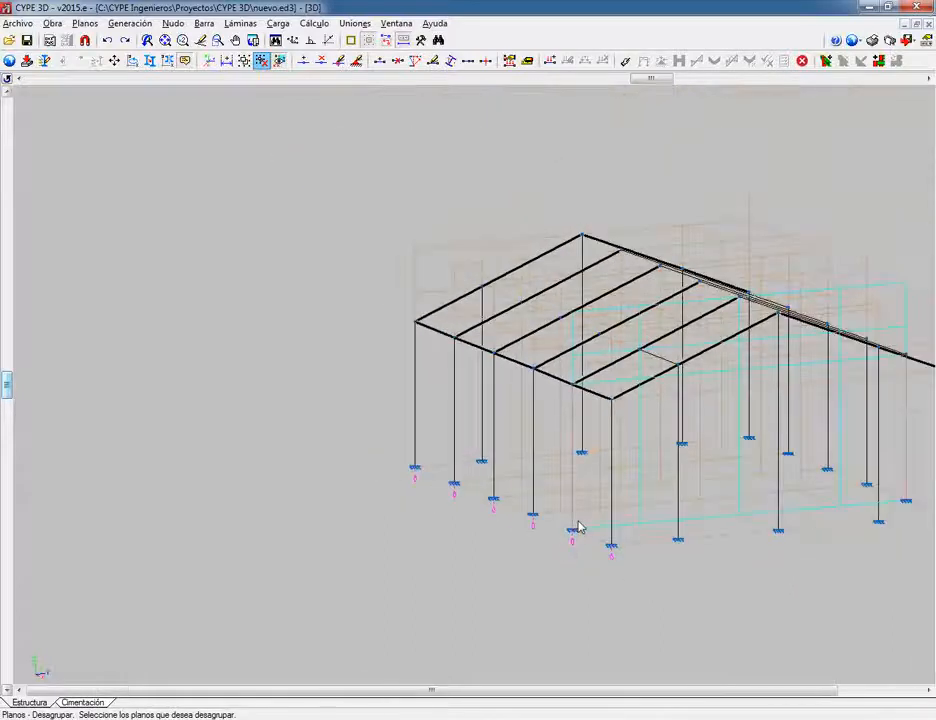
scroll(583, 482, up, 2)
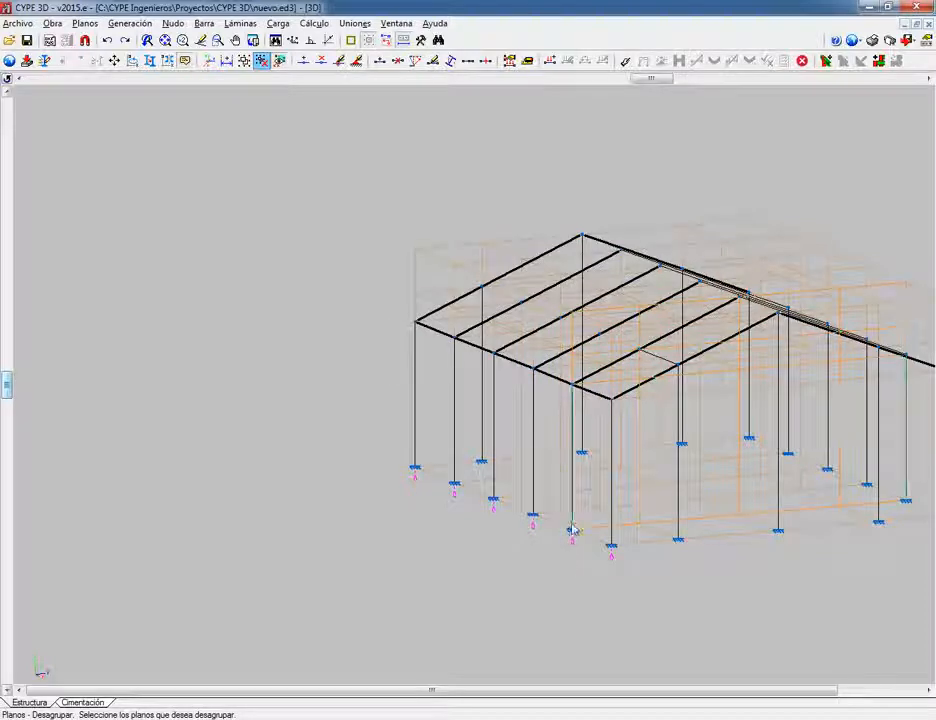
right_click(558, 560)
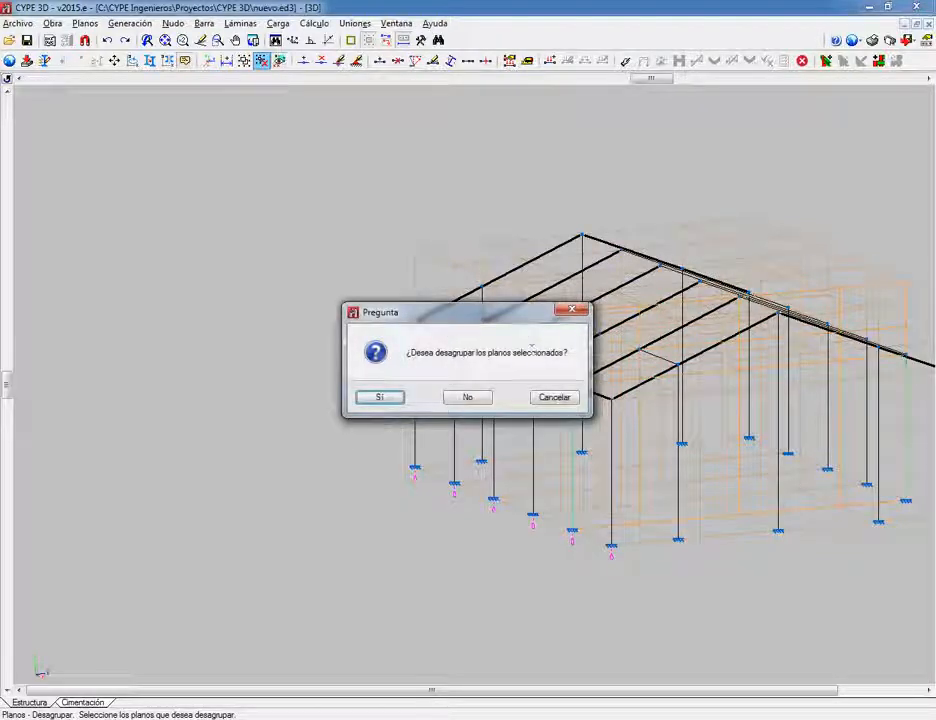
click(382, 397)
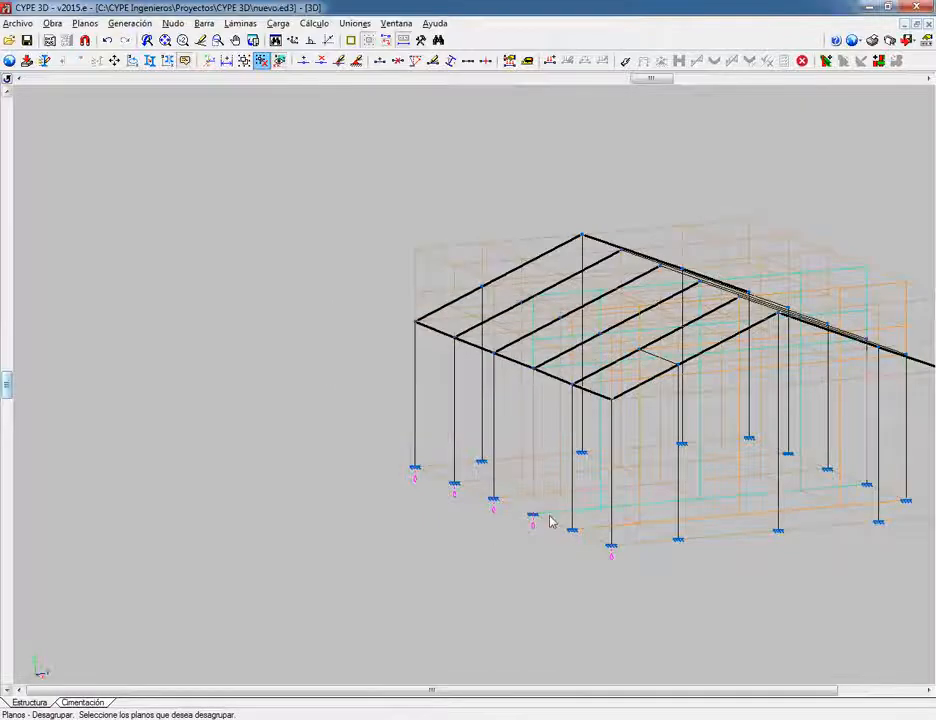
Step: Delete the intermediate rafter nodes on the three inner frames without the connecting roof bar
scroll(660, 397, up, 6)
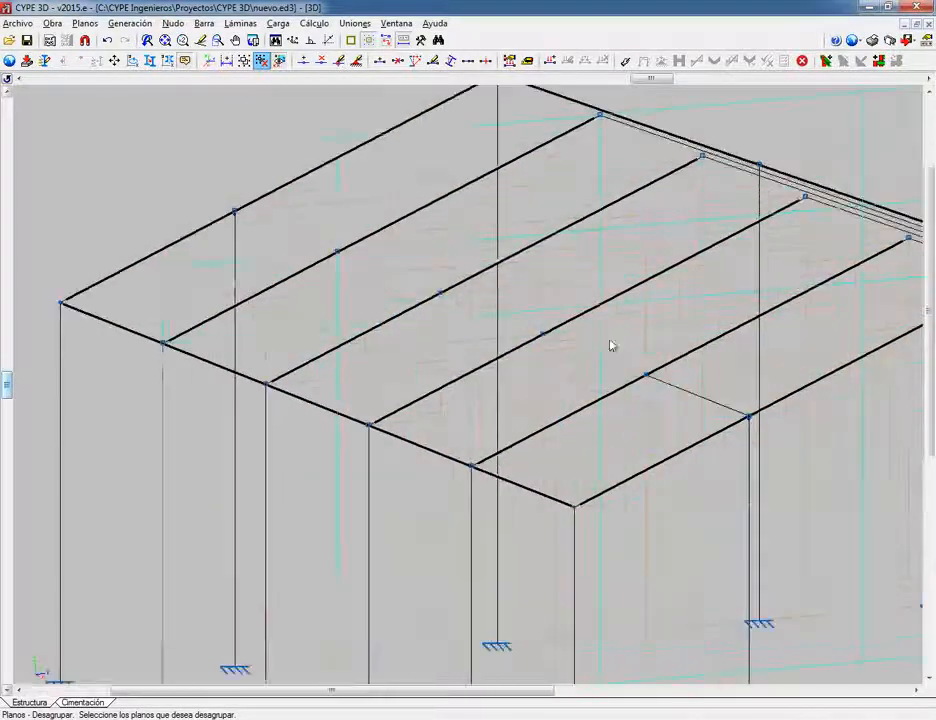
middle_drag(618, 340, 687, 372)
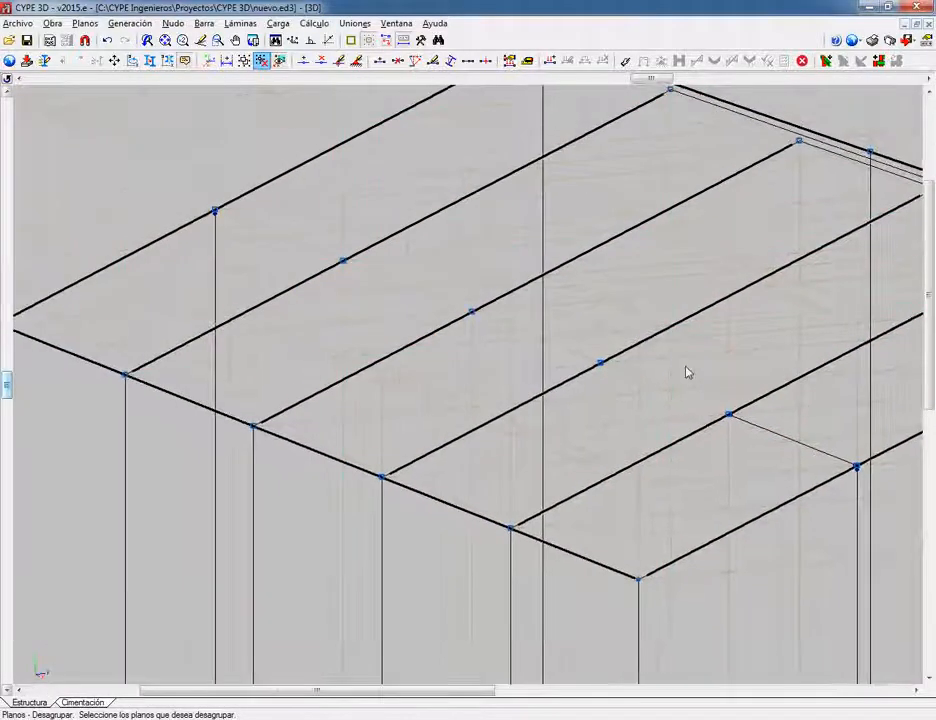
click(175, 24)
click(198, 73)
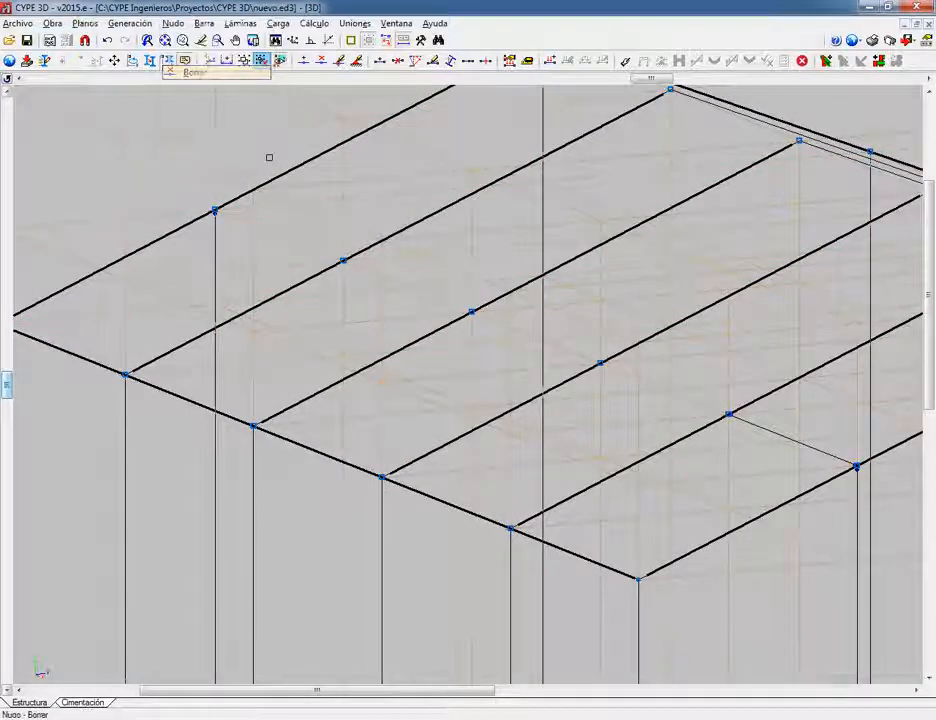
click(600, 363)
click(471, 313)
click(343, 260)
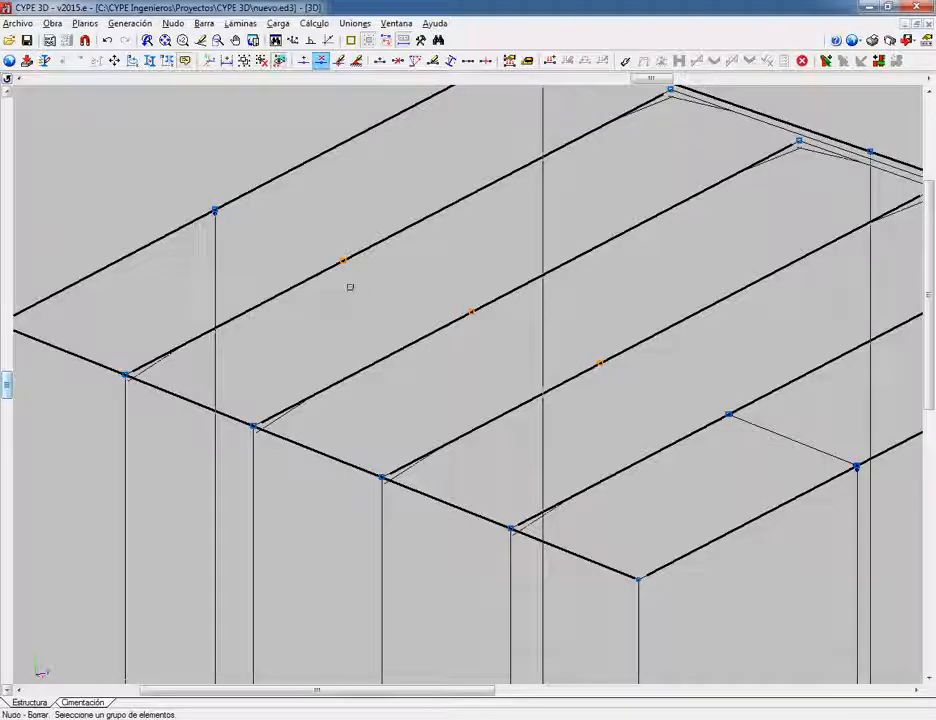
right_click(368, 295)
scroll(374, 300, down, 3)
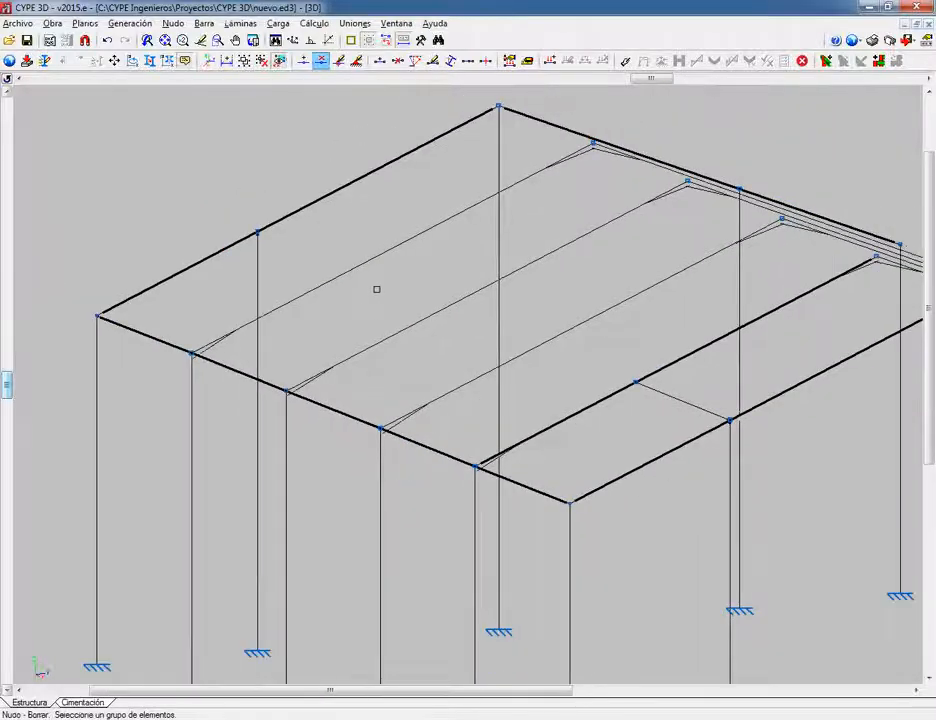
Step: Add two crossing IPE 80 diagonal bars in the end roof bay, joining corner eave to N41 and the inner frame's eave to N36
scroll(390, 289, down, 2)
scroll(383, 289, up, 3)
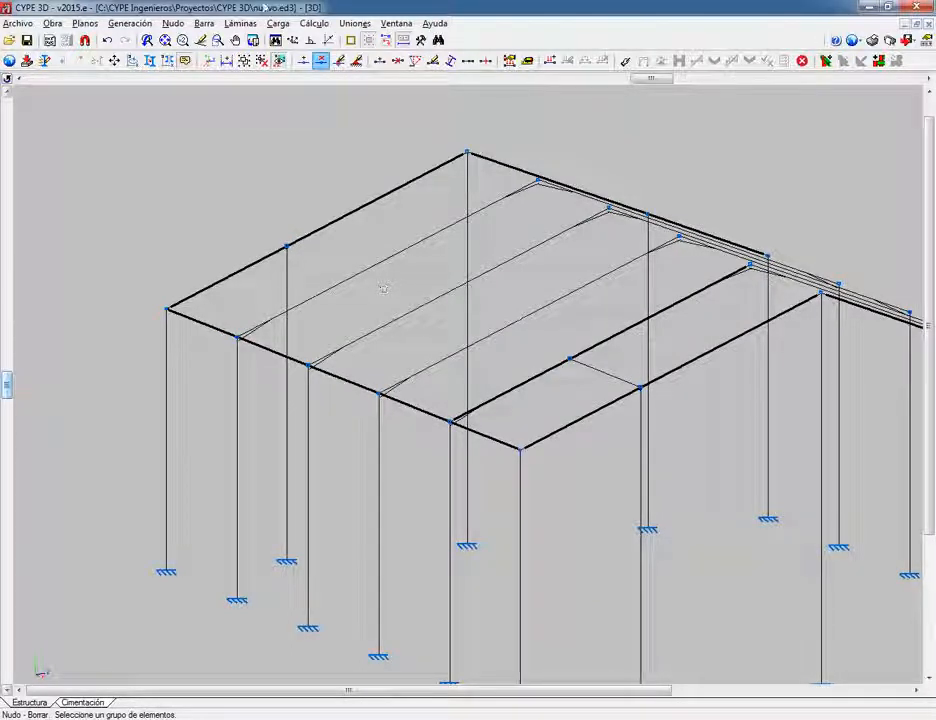
click(88, 28)
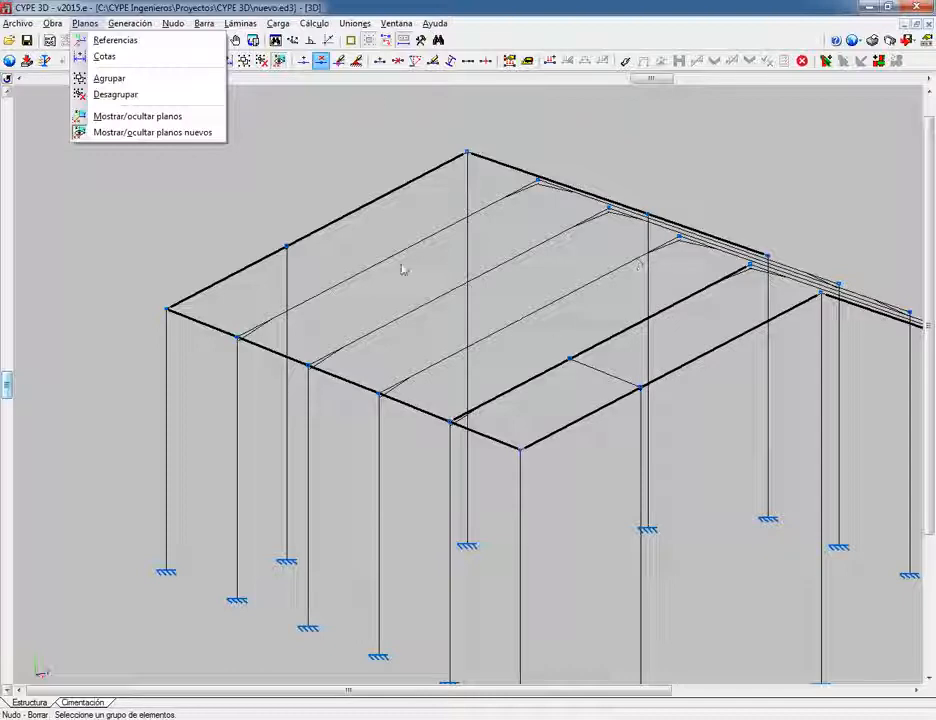
mouse_move(285, 16)
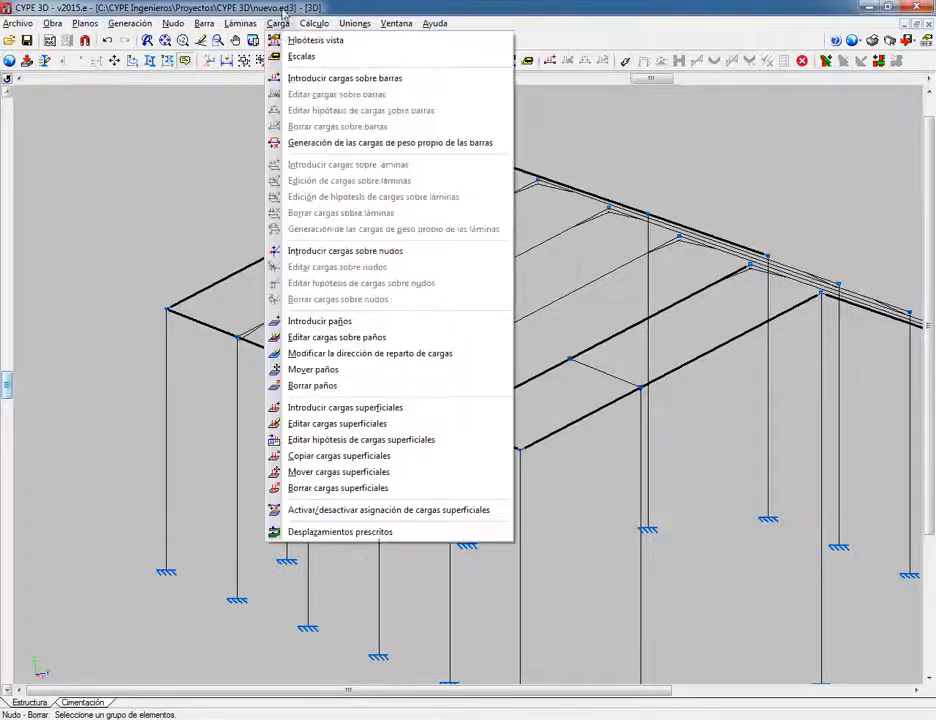
mouse_move(230, 25)
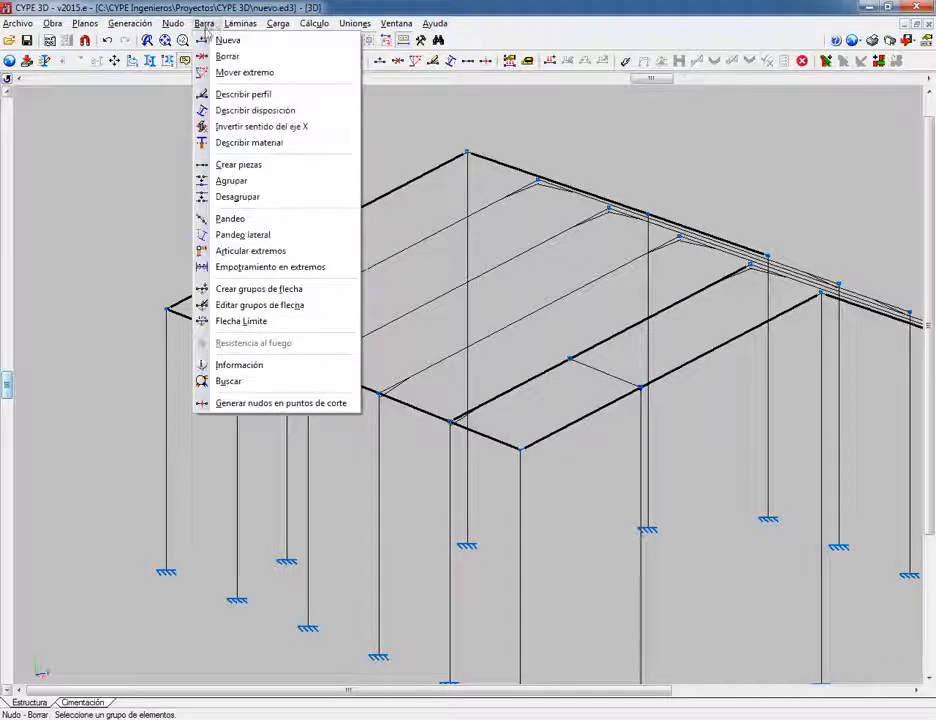
click(210, 40)
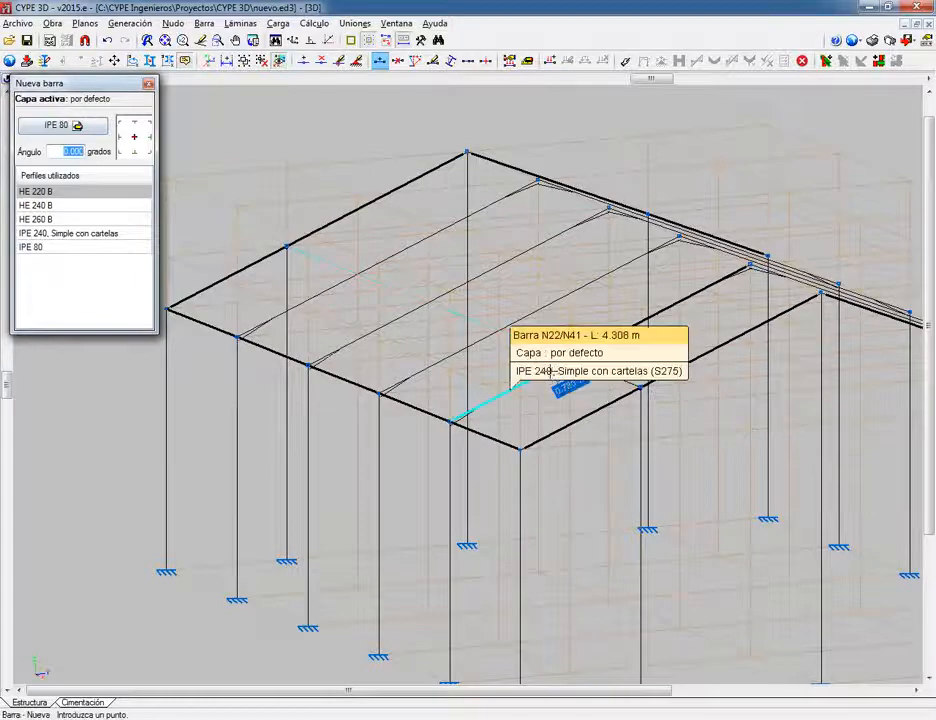
scroll(568, 378, up, 4)
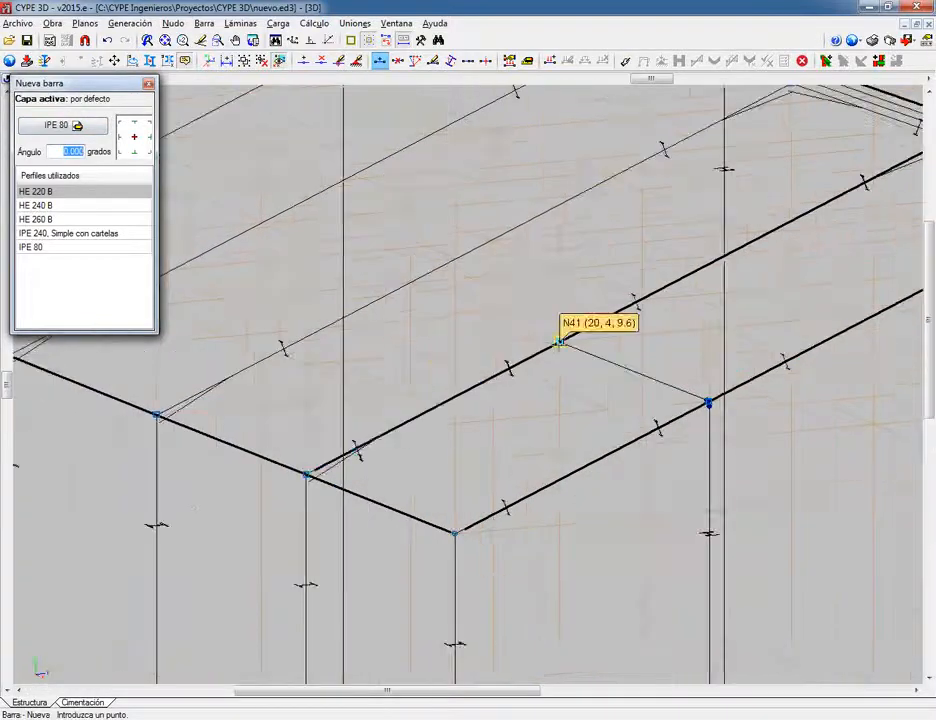
click(560, 342)
click(456, 531)
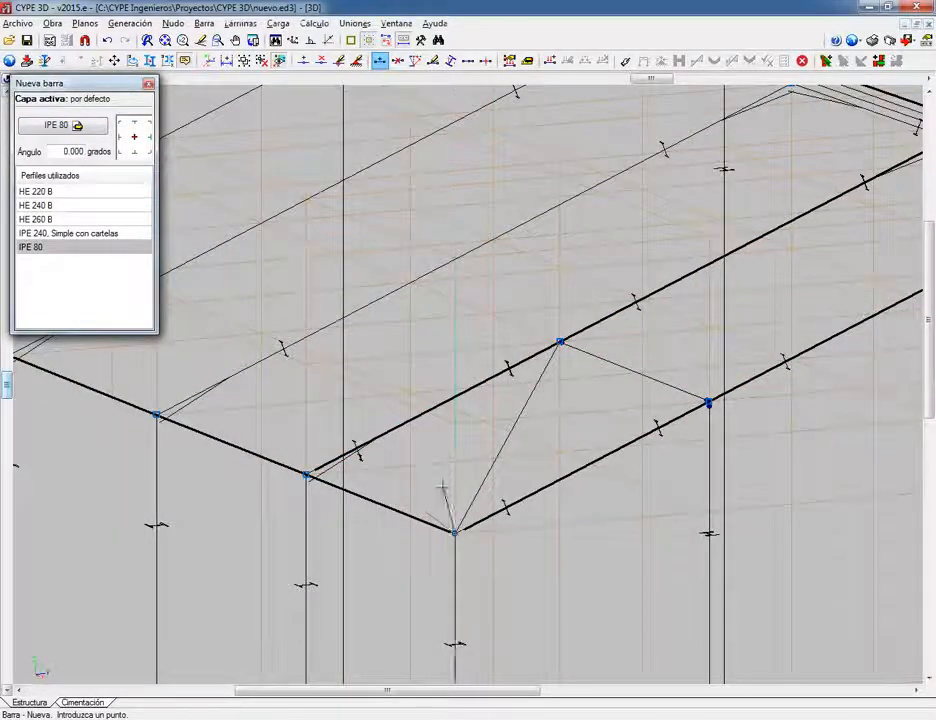
click(306, 474)
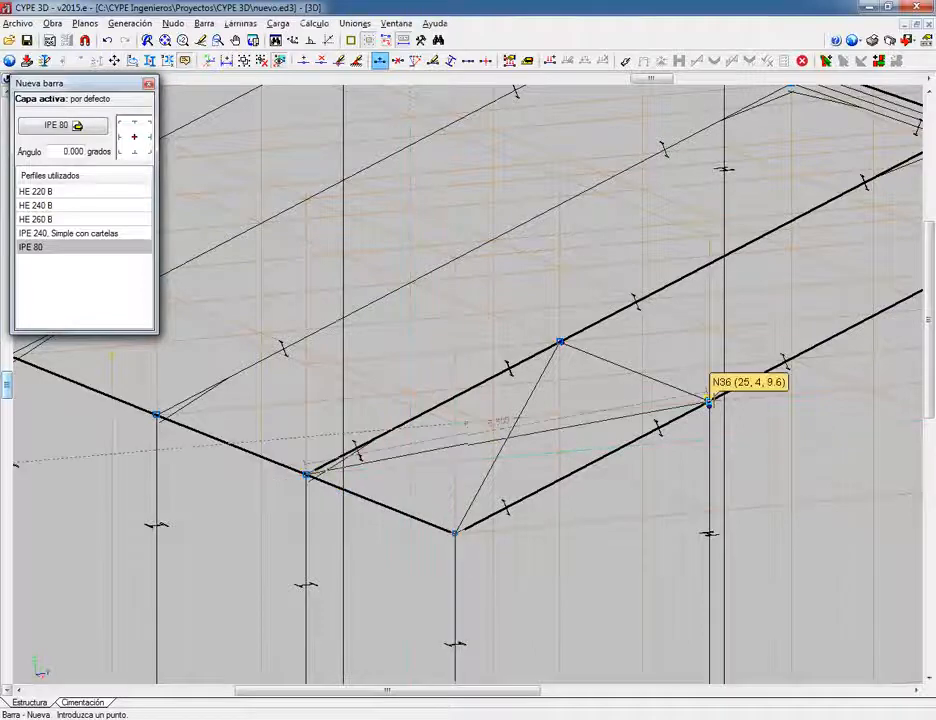
click(709, 401)
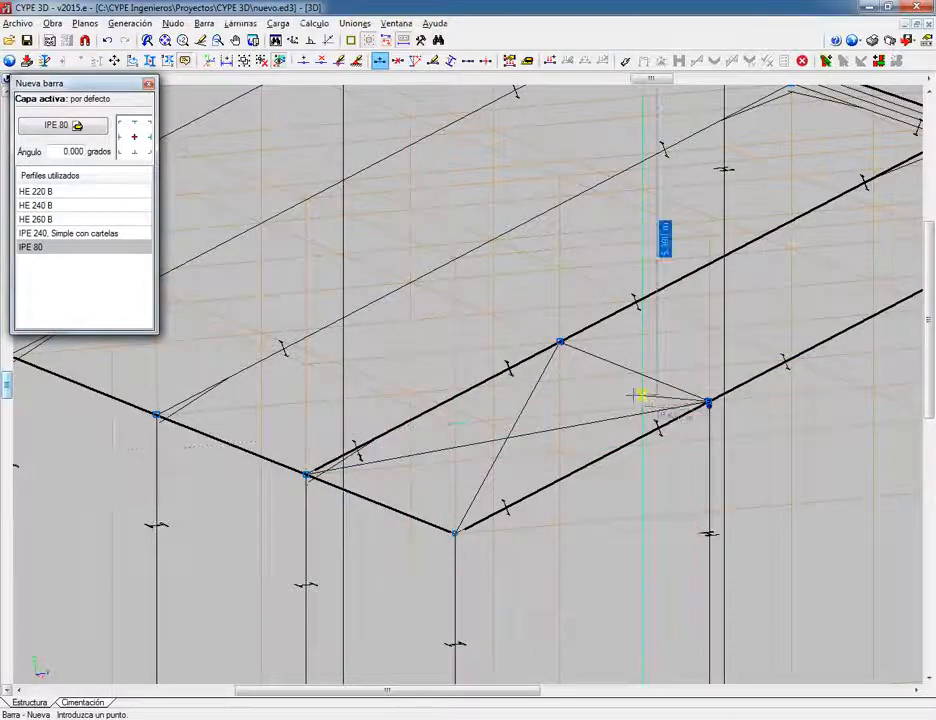
Step: Describe both roof diagonals as ties with solid round profile R 16 from series R
scroll(570, 391, up, 3)
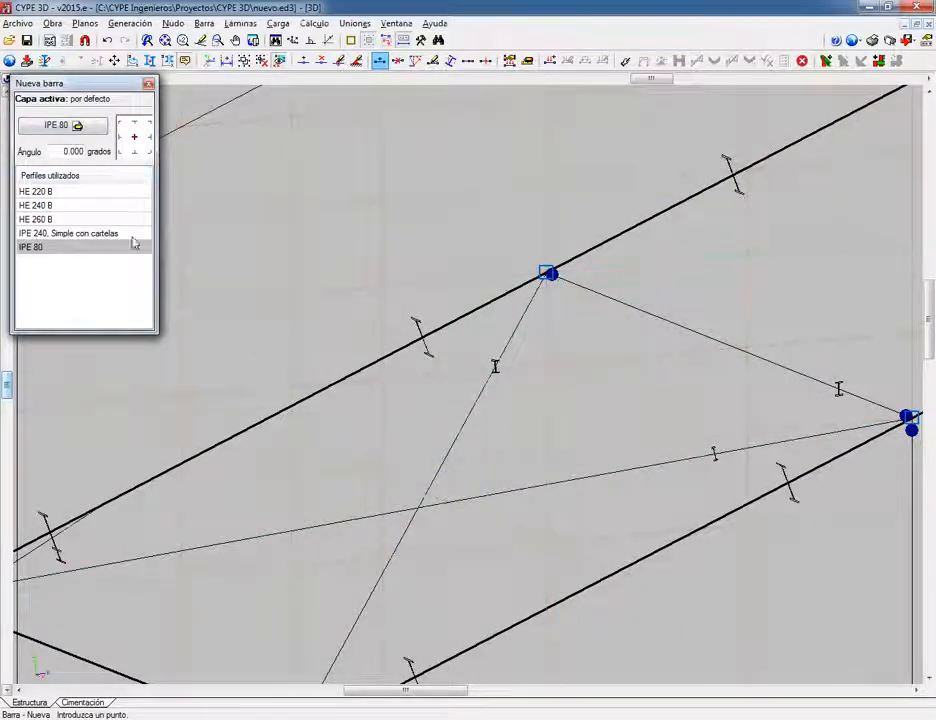
click(206, 24)
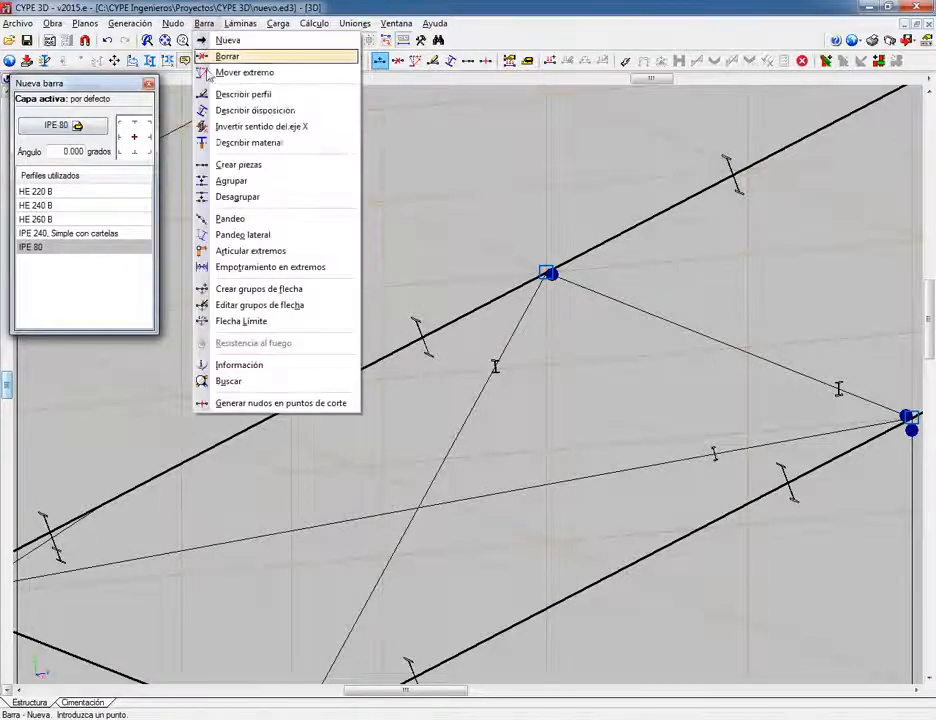
click(240, 94)
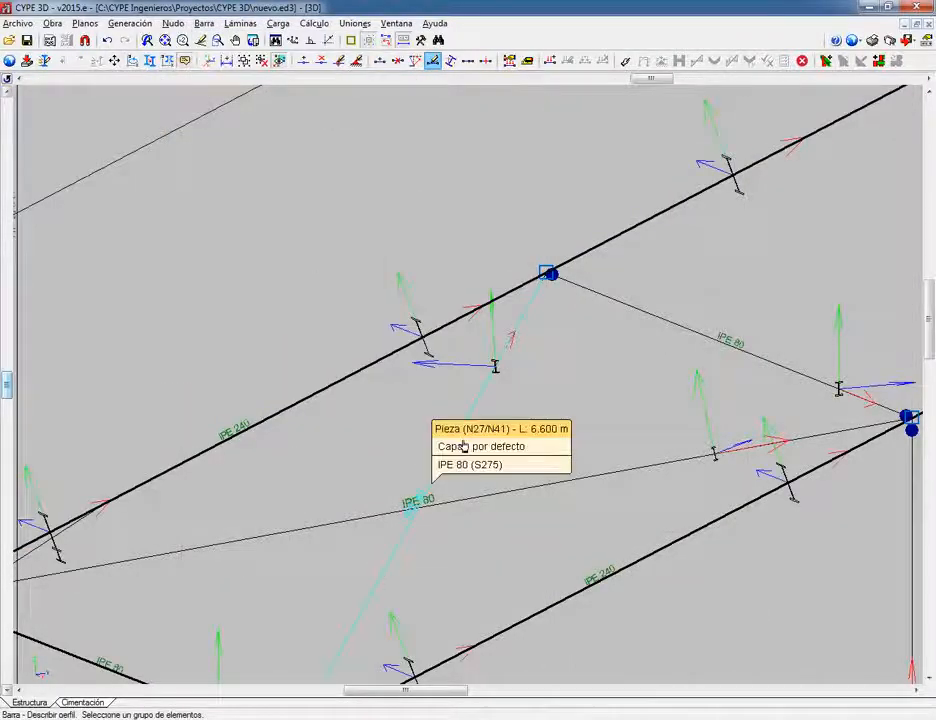
click(577, 483)
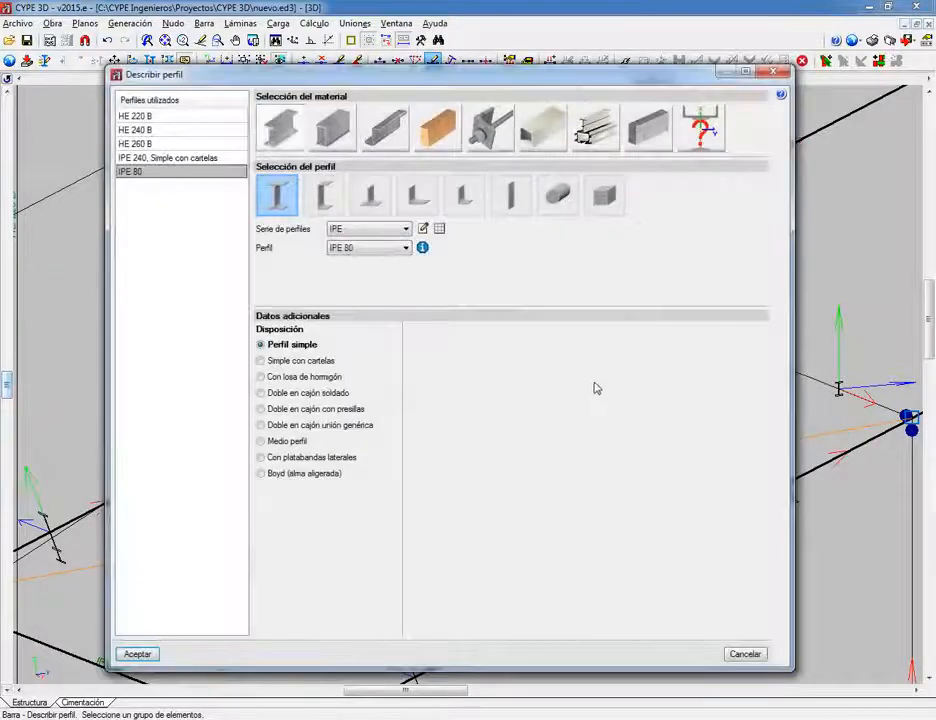
click(511, 195)
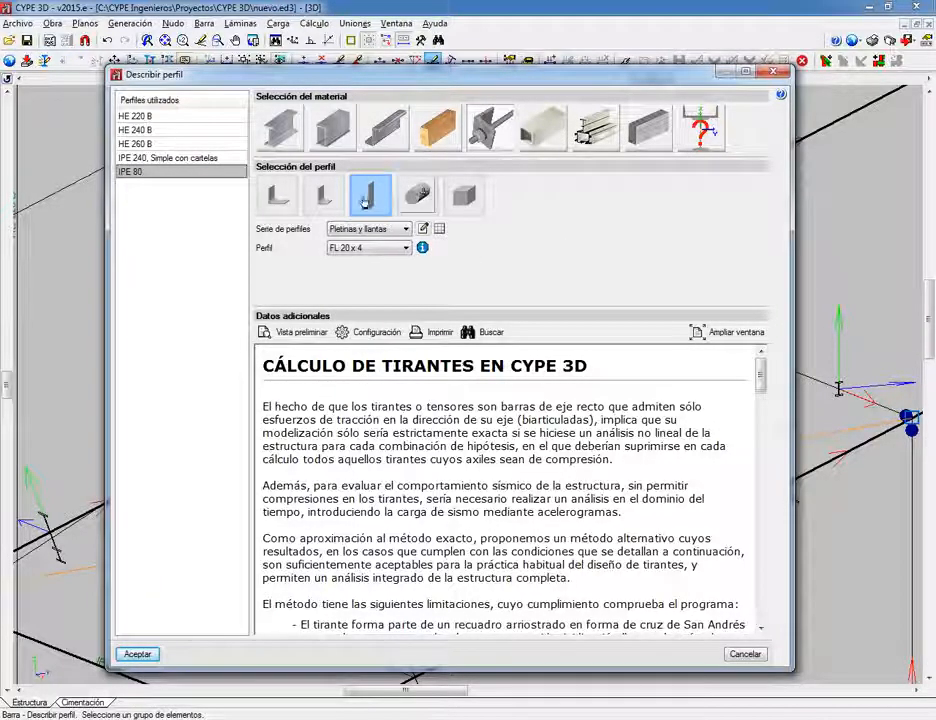
click(274, 204)
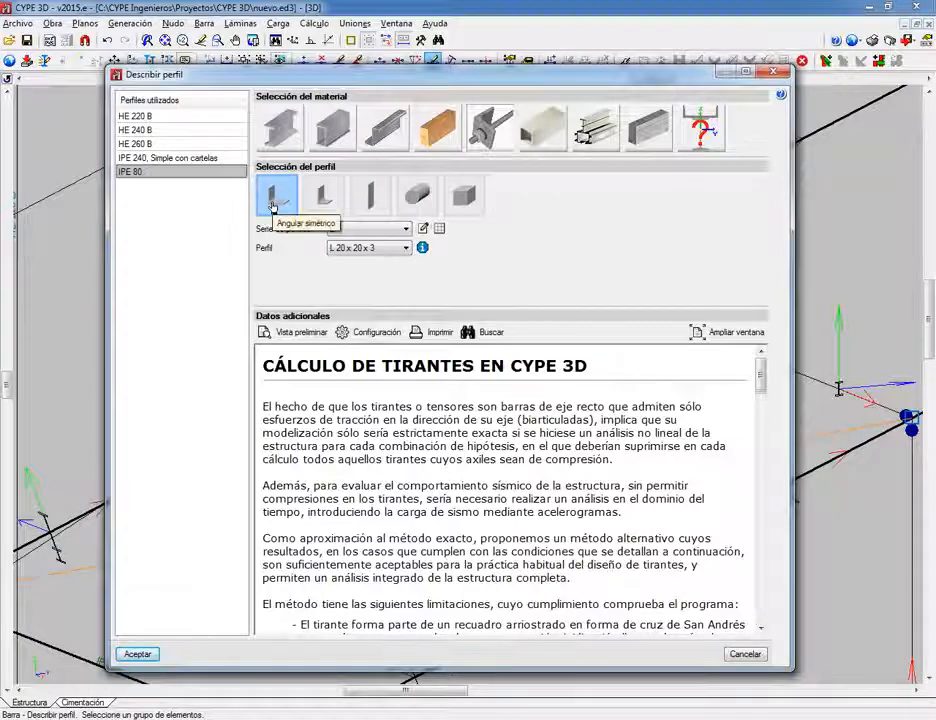
click(419, 198)
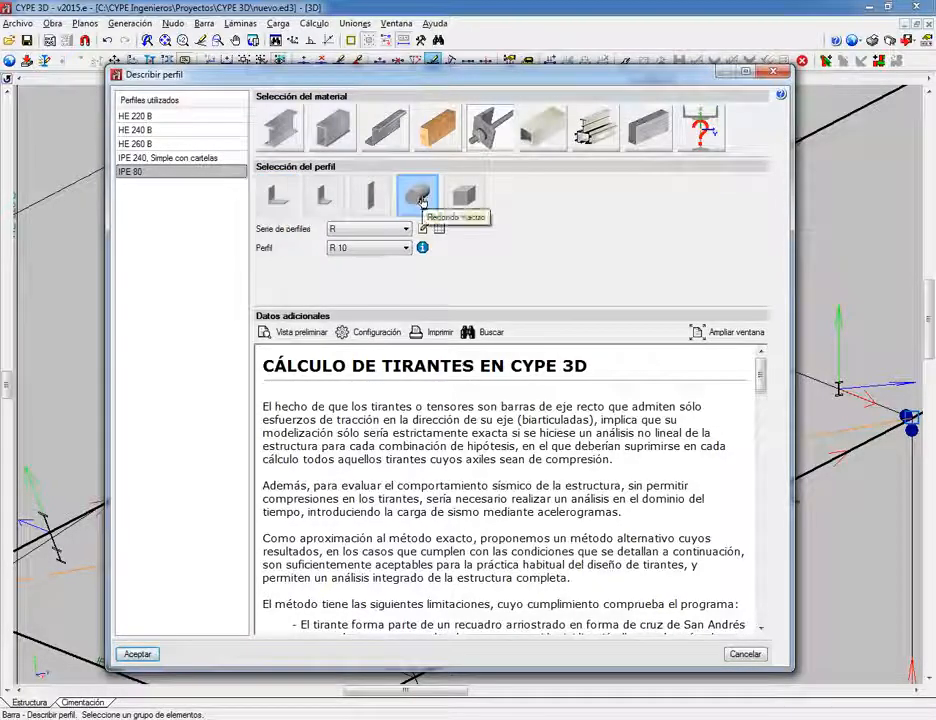
click(404, 248)
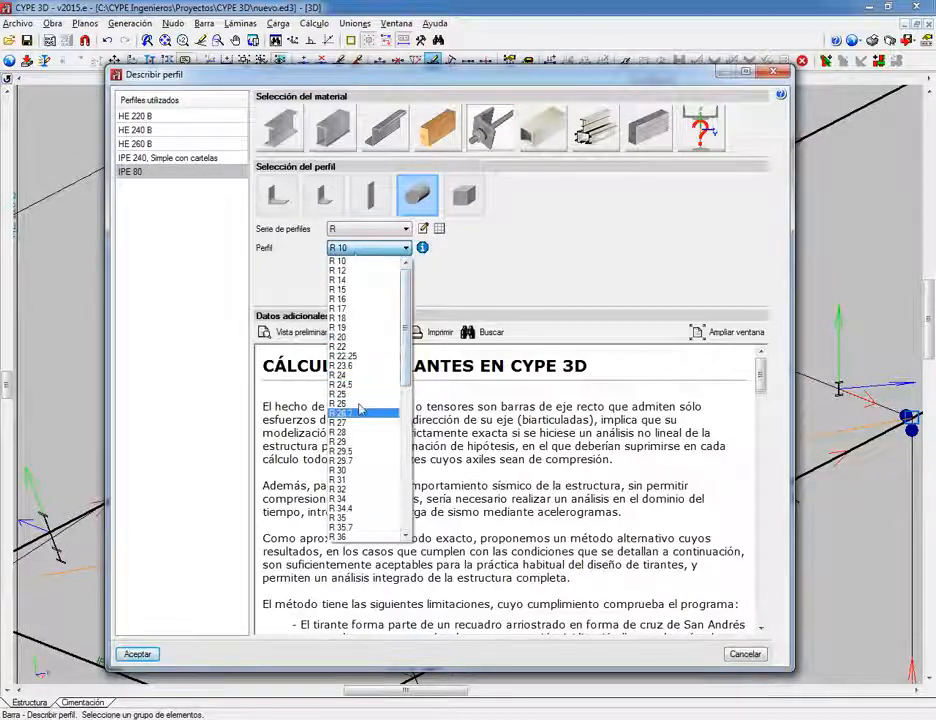
click(357, 298)
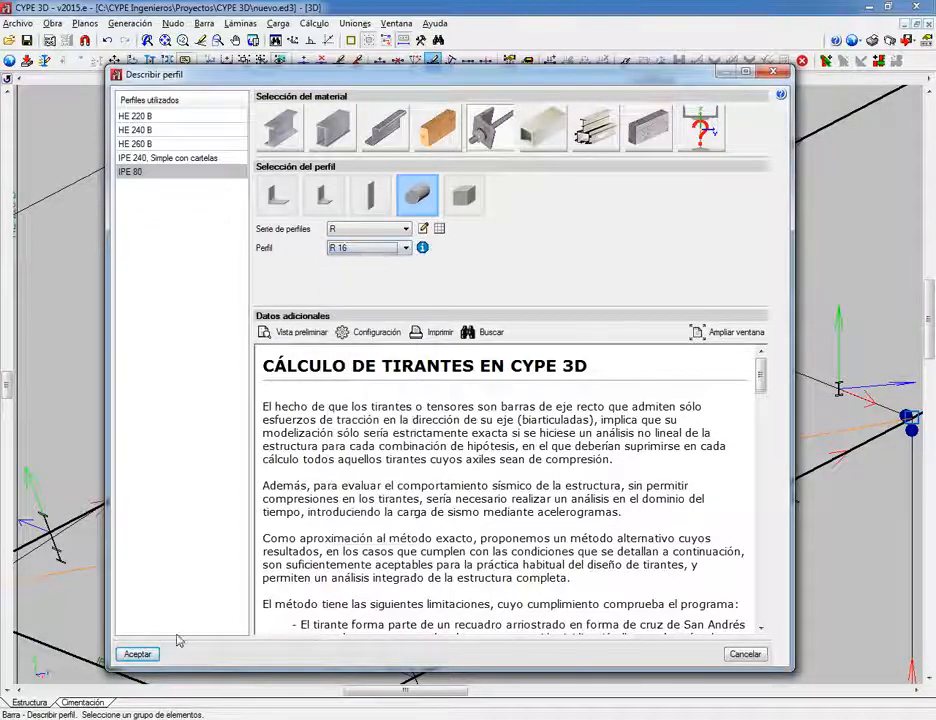
click(138, 653)
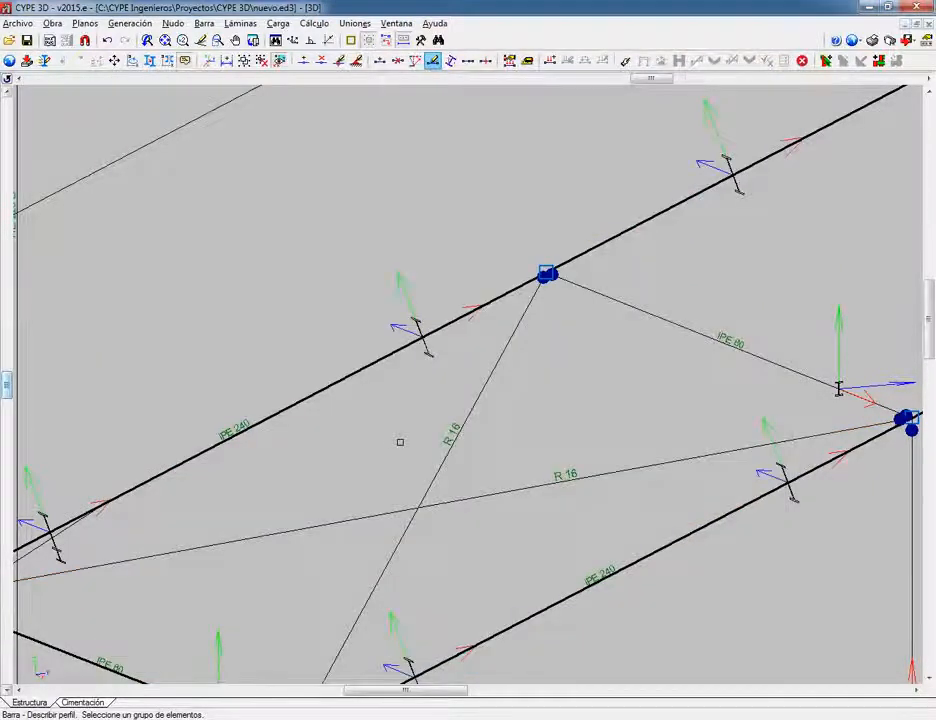
Step: Examine the crossing of the two R 16 ties and read the tie calculation notes and force diagrams in their profile description
scroll(558, 325, down, 3)
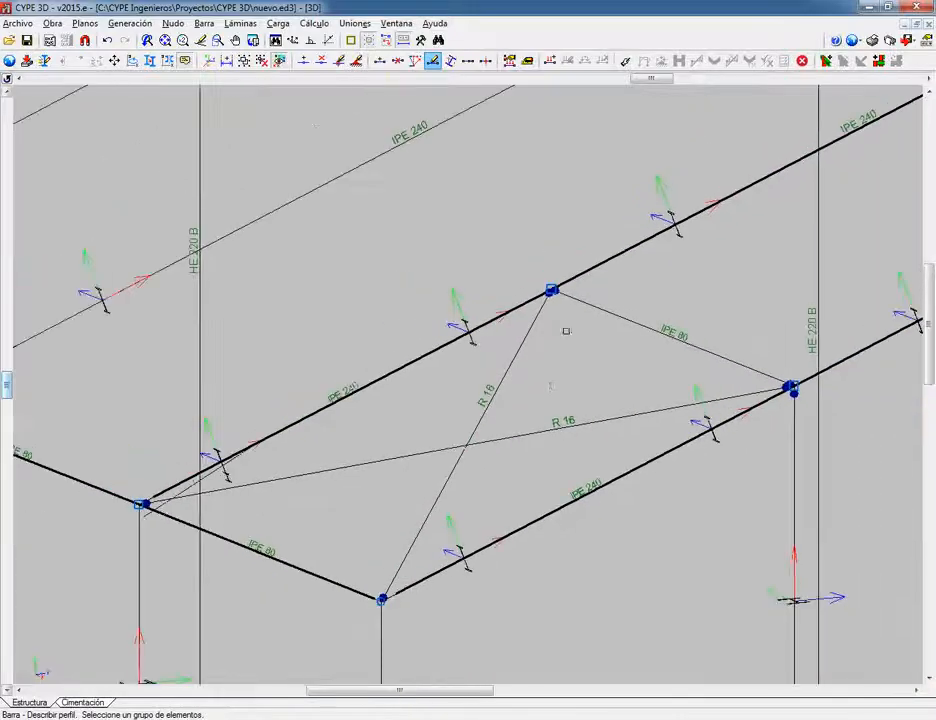
scroll(566, 391, up, 1)
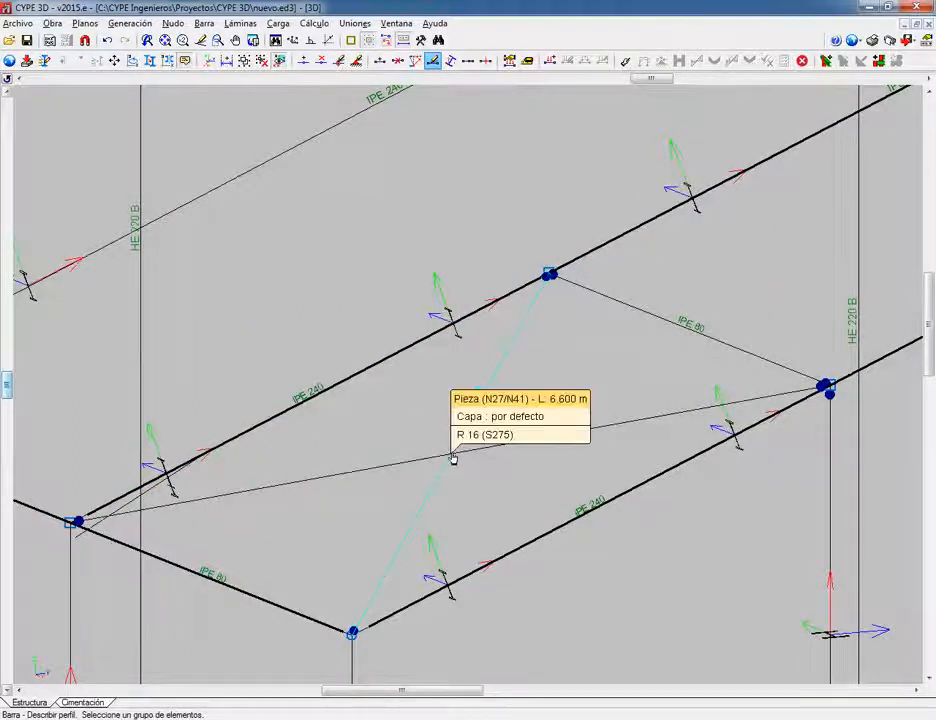
scroll(453, 458, up, 5)
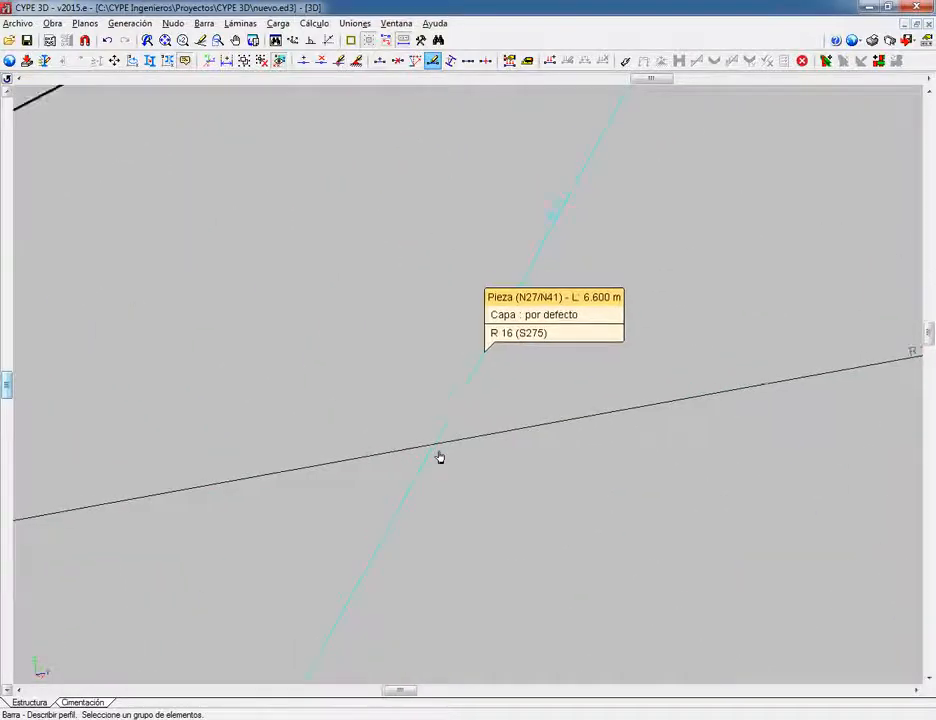
scroll(440, 457, down, 5)
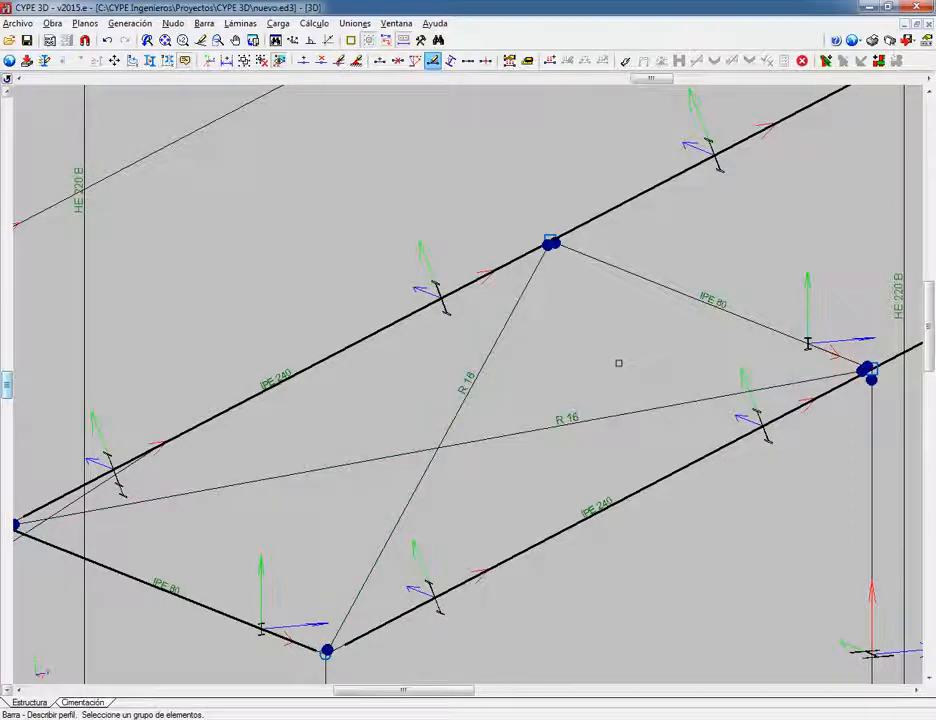
scroll(566, 346, down, 3)
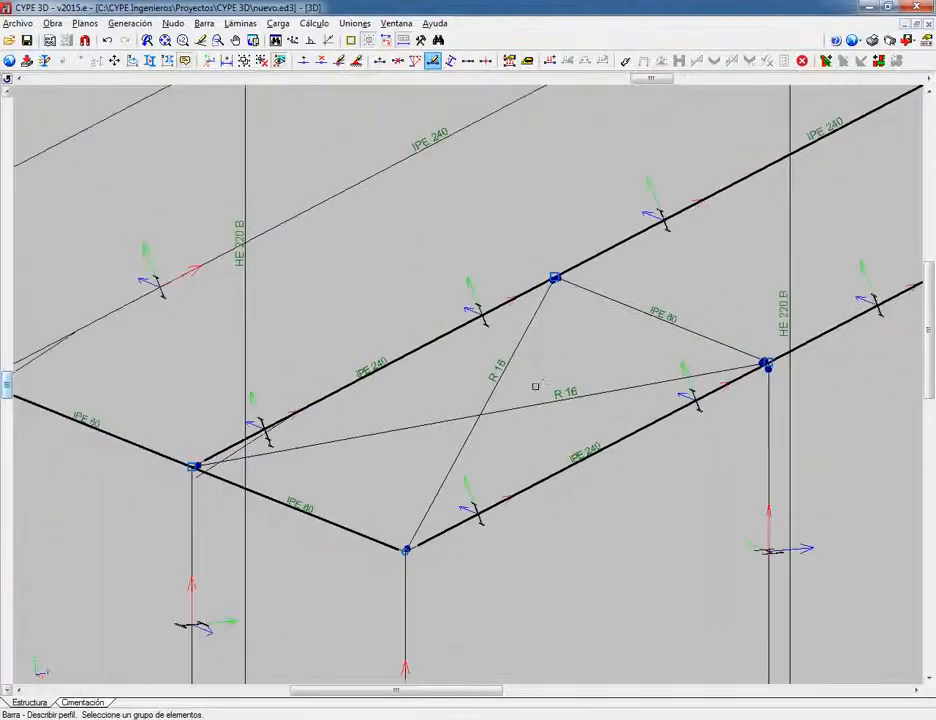
click(499, 378)
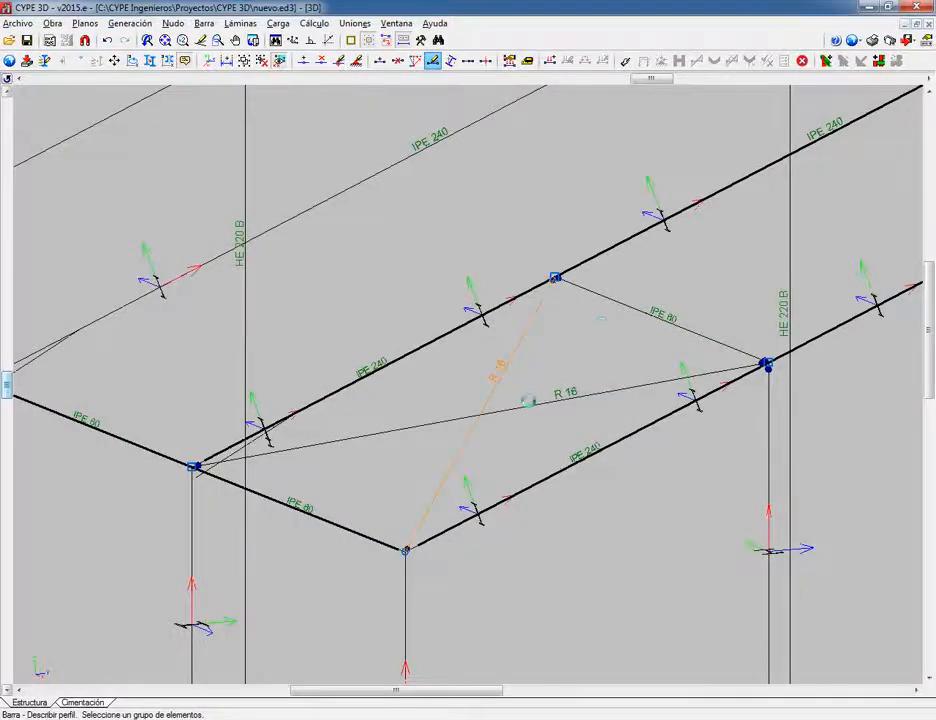
right_click(499, 378)
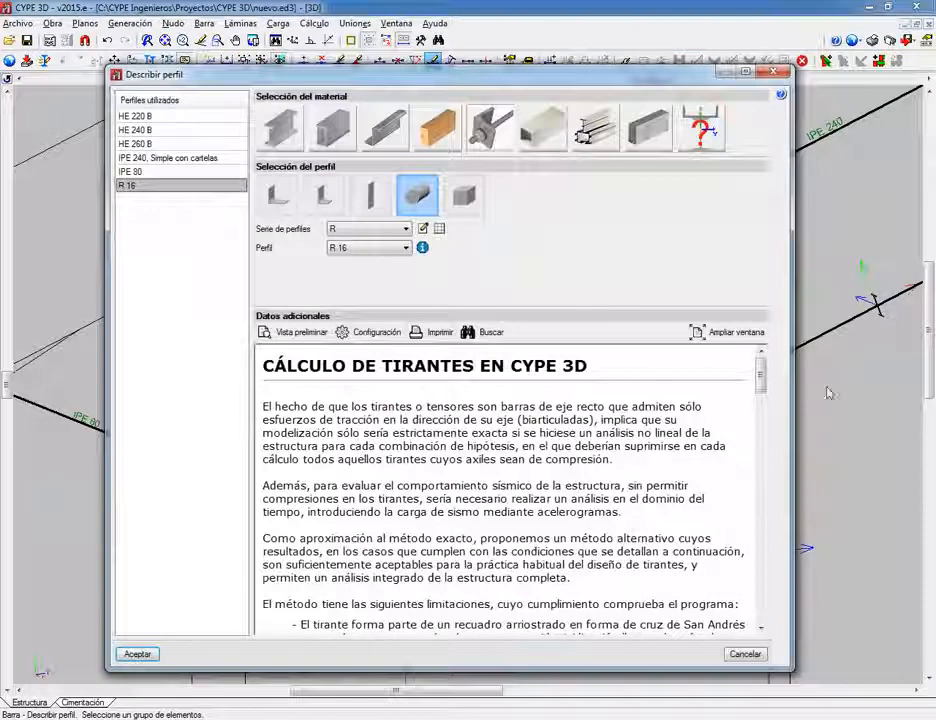
drag(760, 376, 743, 510)
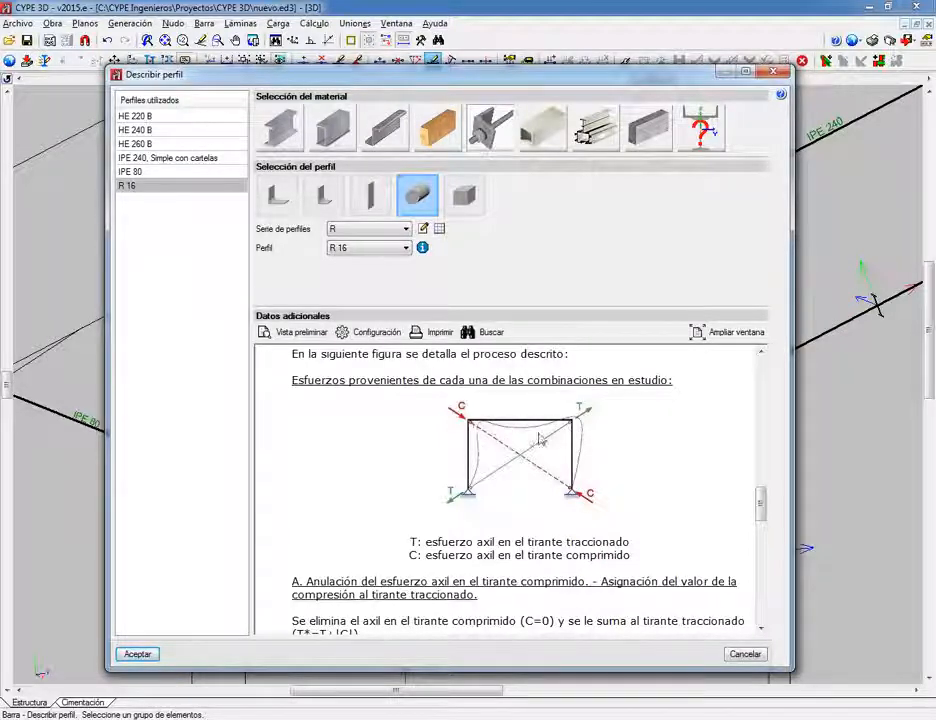
scroll(598, 452, up, 3)
scroll(600, 452, down, 3)
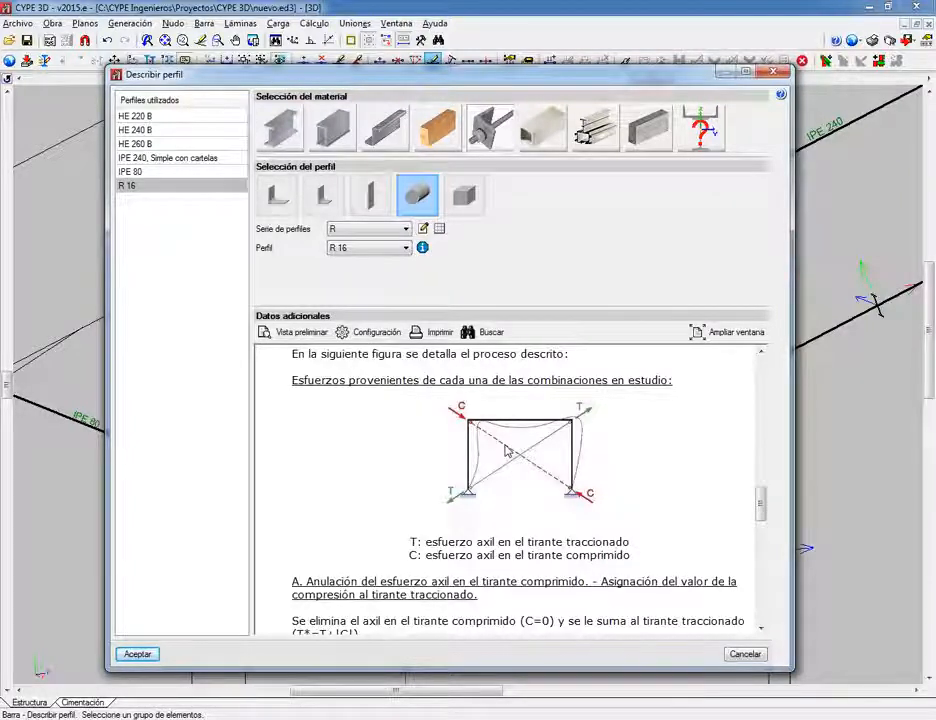
scroll(466, 488, down, 3)
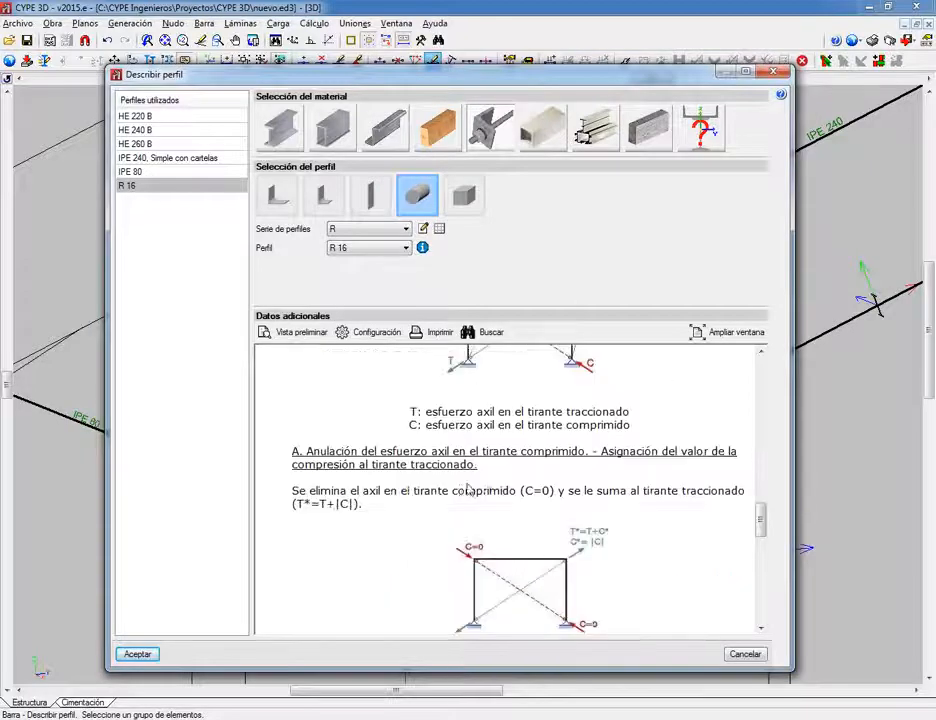
scroll(466, 488, down, 5)
scroll(472, 497, down, 3)
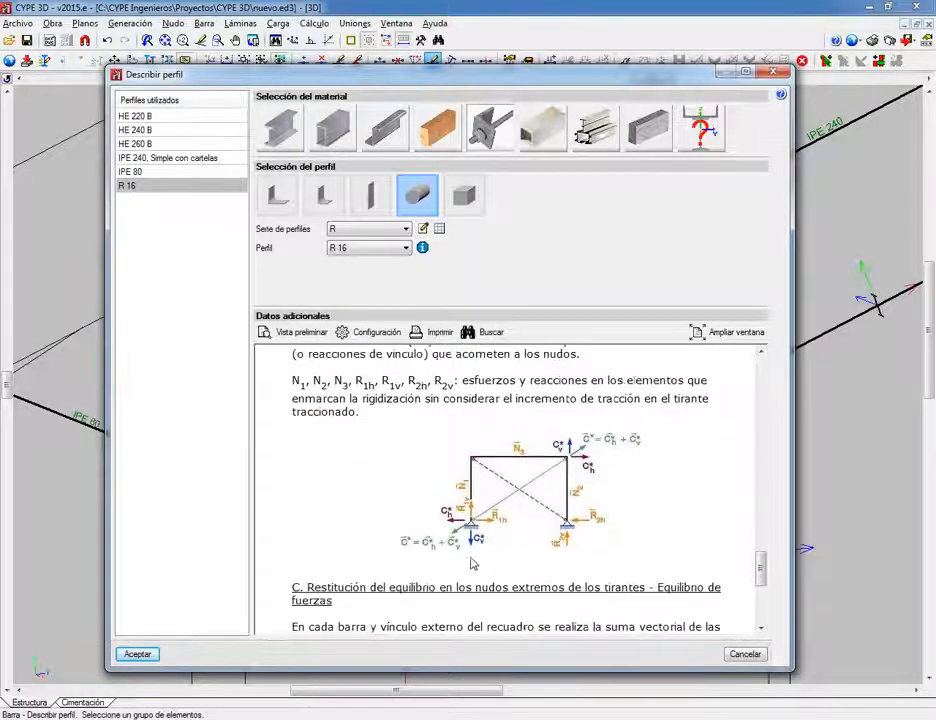
scroll(612, 428, down, 3)
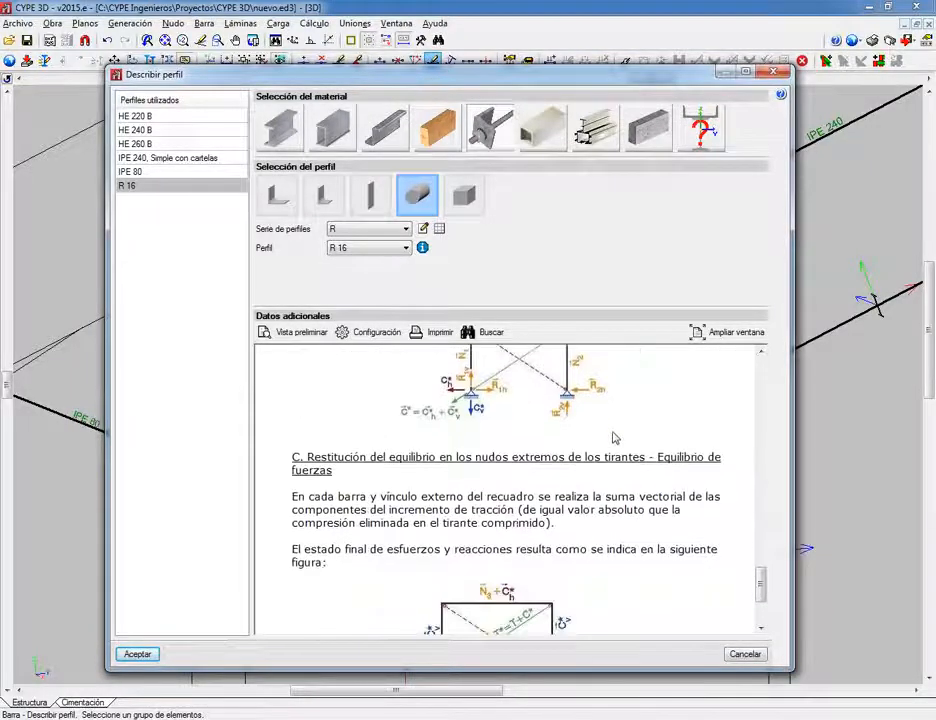
scroll(614, 437, down, 4)
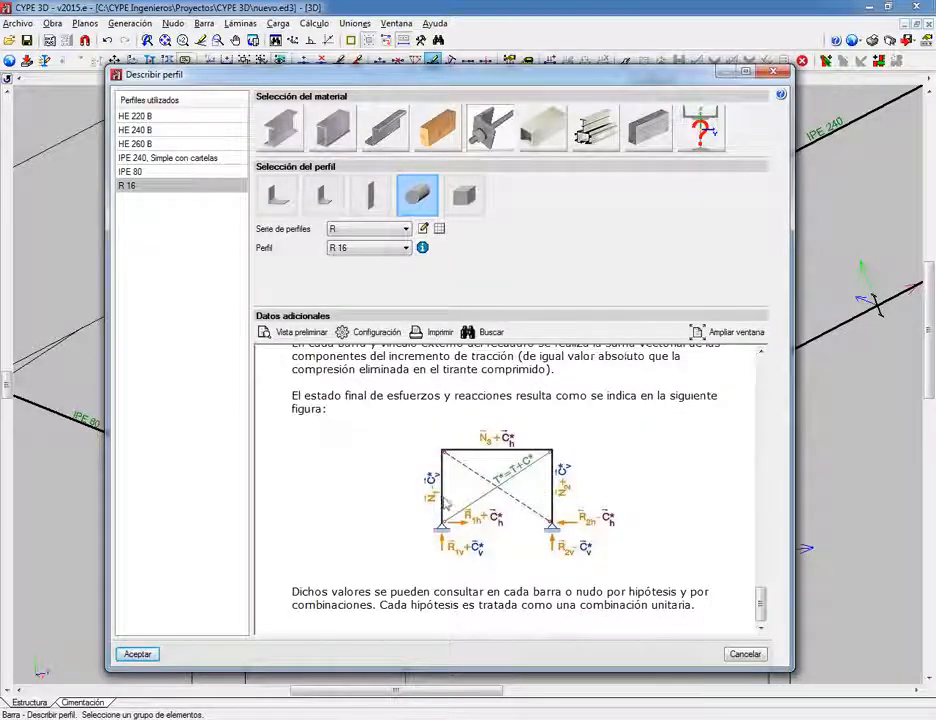
click(137, 654)
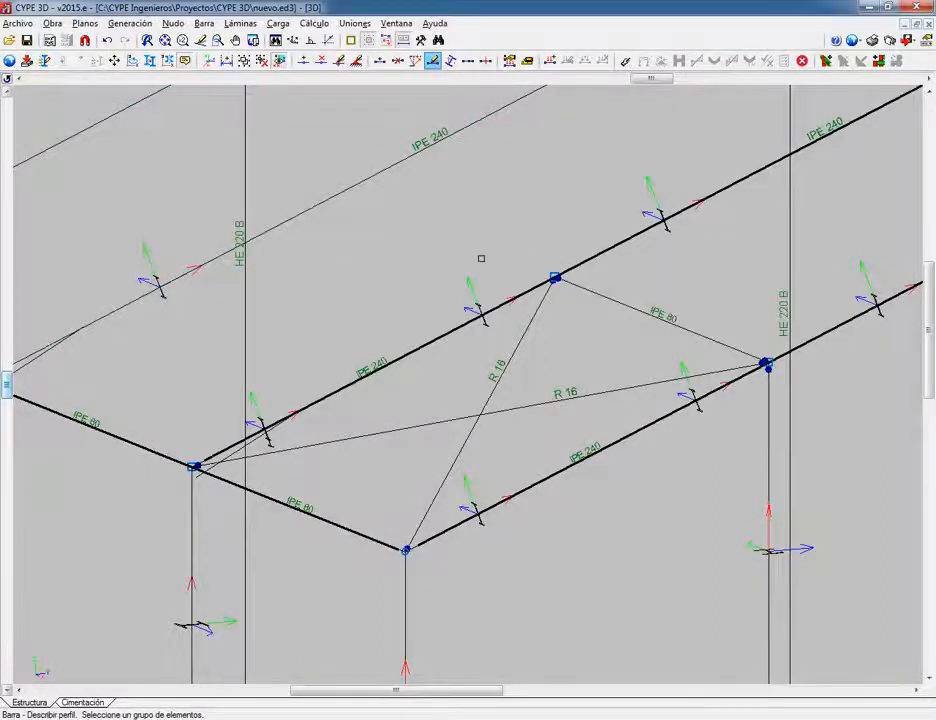
scroll(482, 253, down, 2)
scroll(484, 250, down, 1)
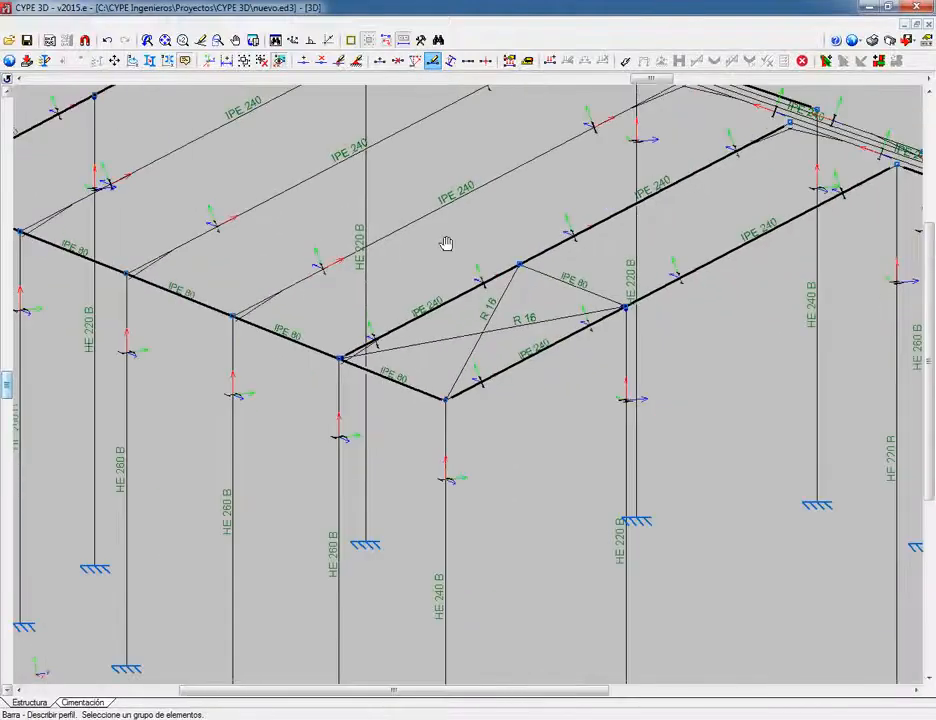
middle_drag(445, 244, 408, 262)
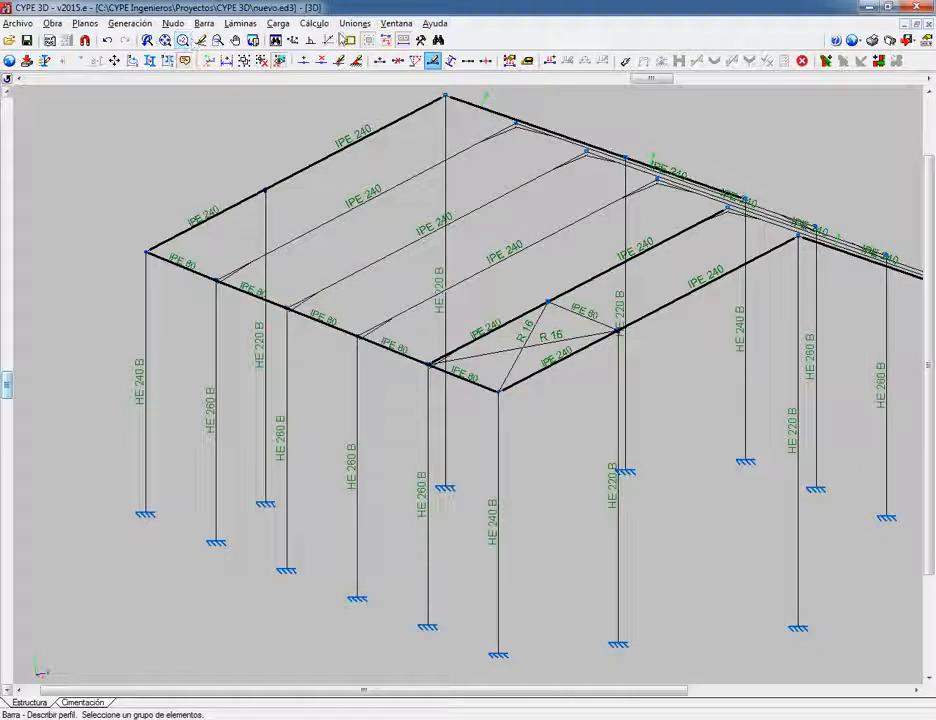
Step: Open the example project "Ejemplo de nave industrial 1Calc" from the CYPE 3D folder inside Ejemplos
click(17, 23)
click(32, 55)
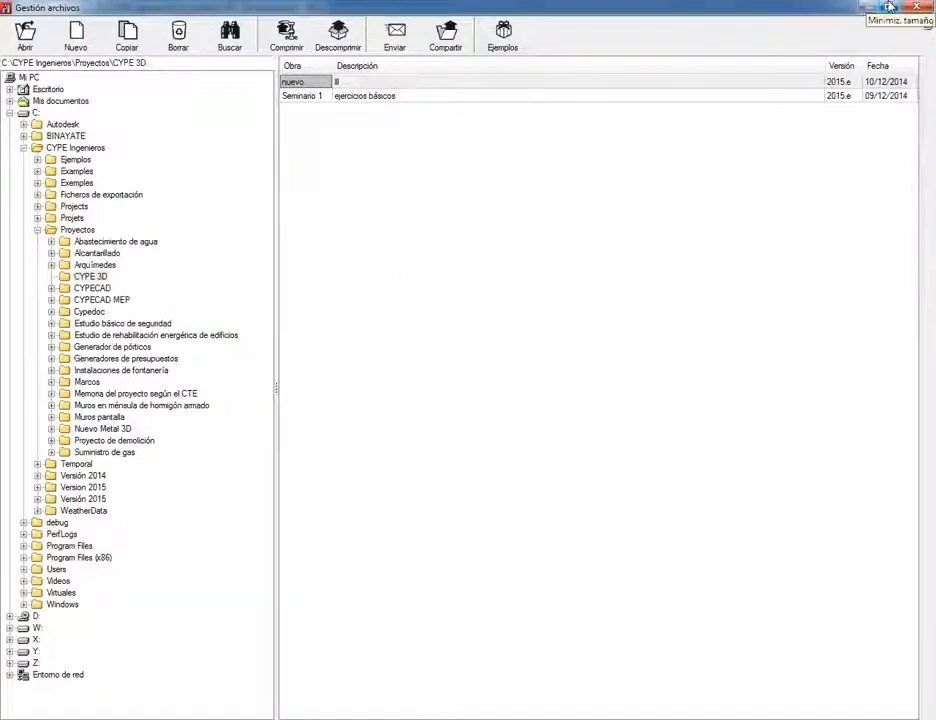
double_click(68, 160)
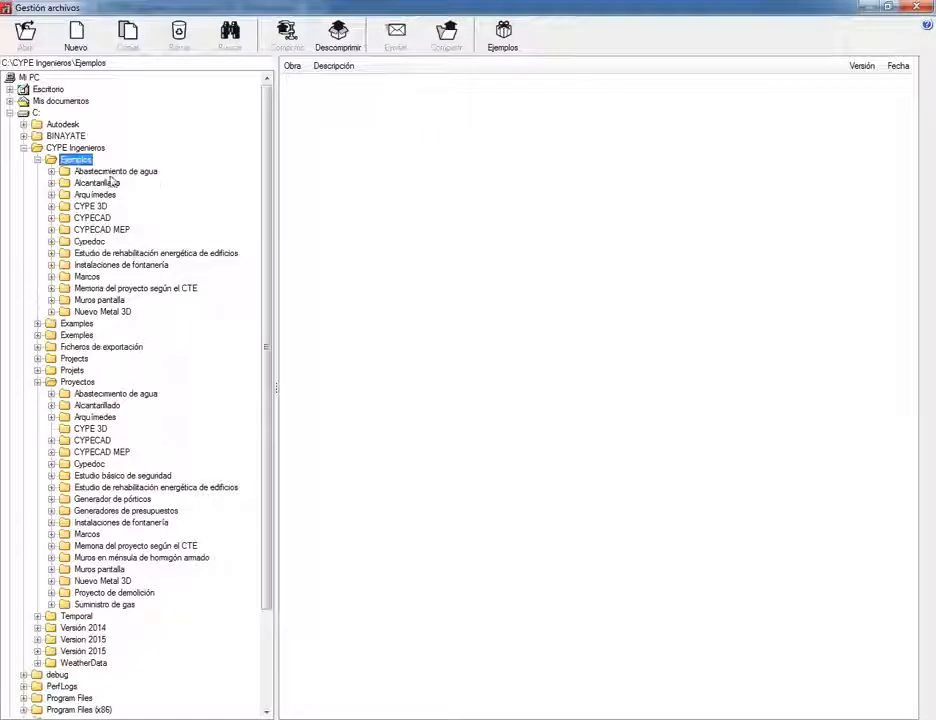
click(90, 206)
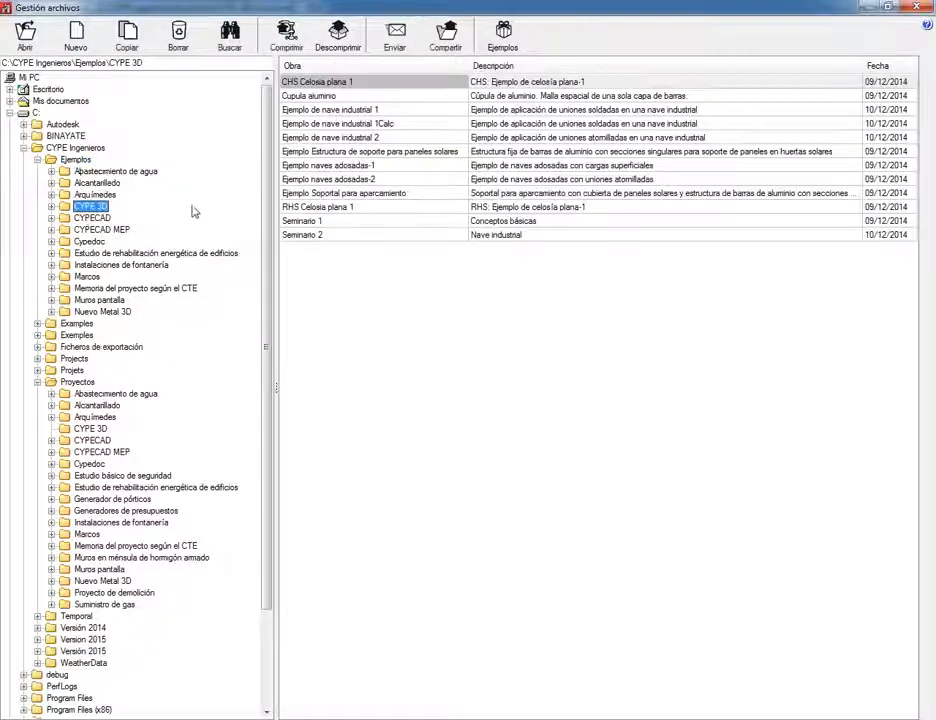
double_click(335, 123)
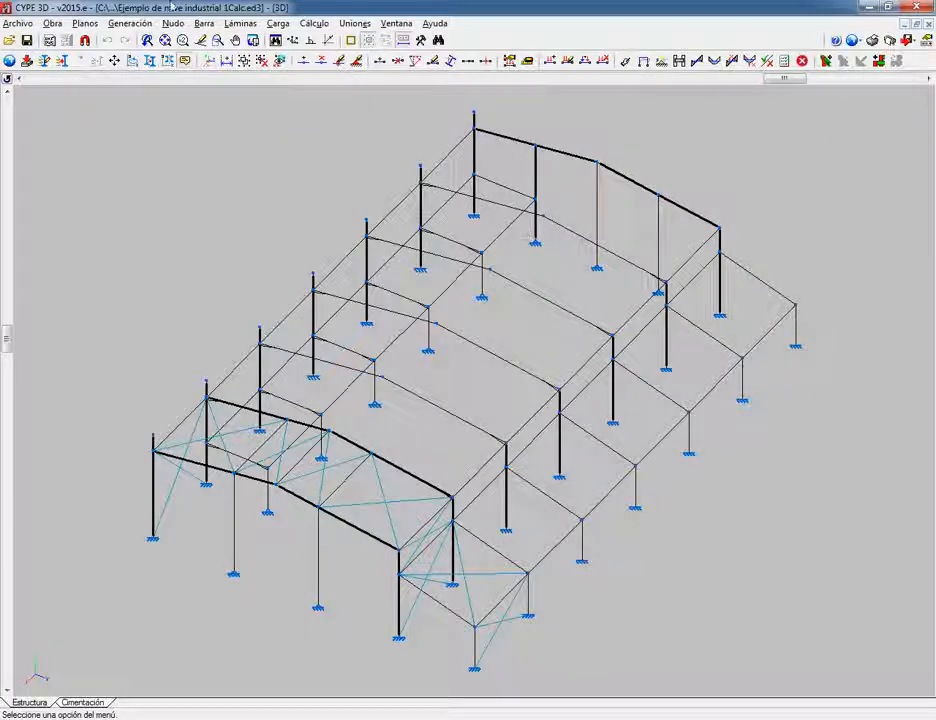
Step: Calculate the industrial building's structure without sizing the profiles, and close the final calculation report
scroll(292, 132, up, 3)
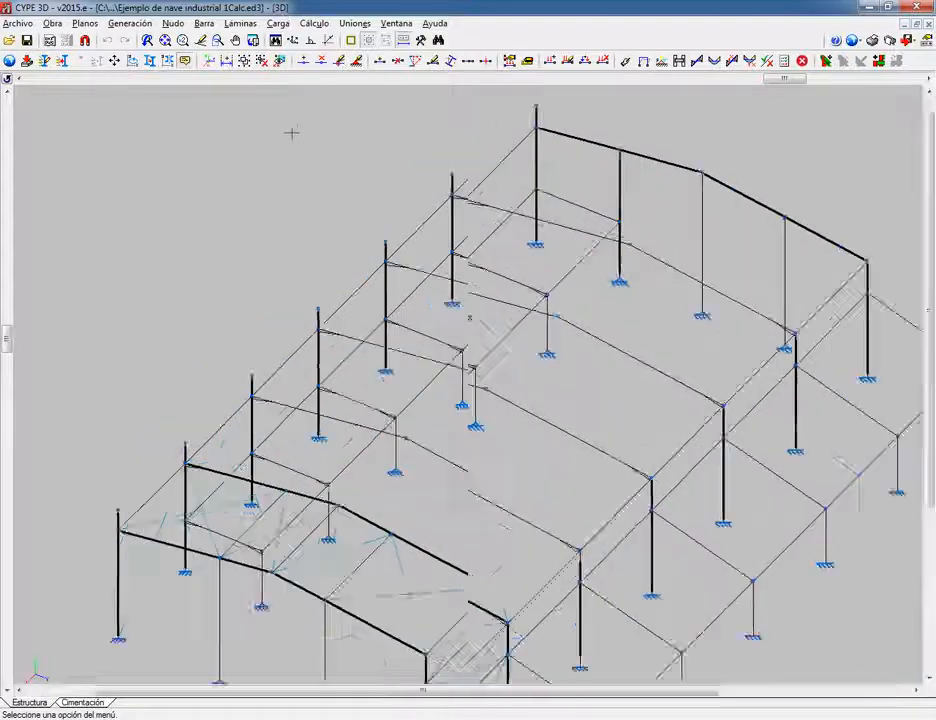
scroll(292, 132, down, 1)
click(308, 25)
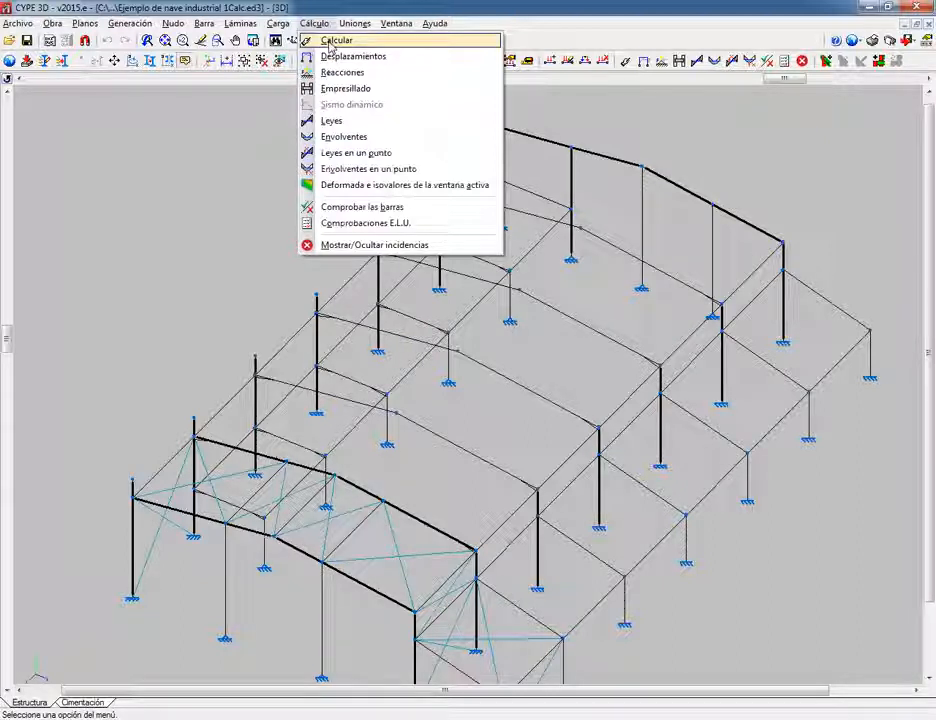
click(330, 42)
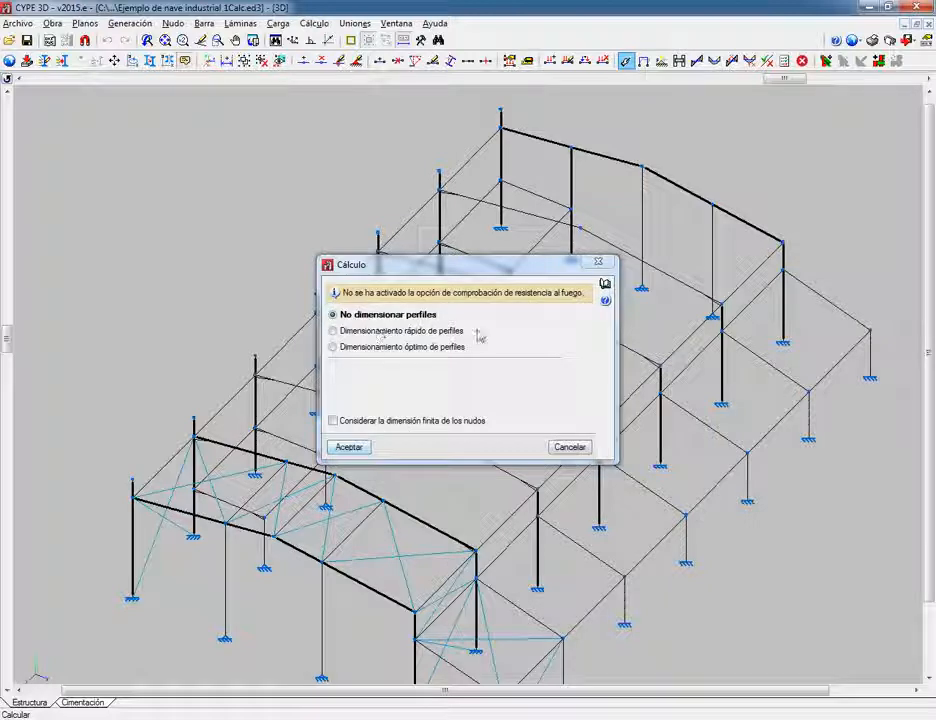
click(352, 448)
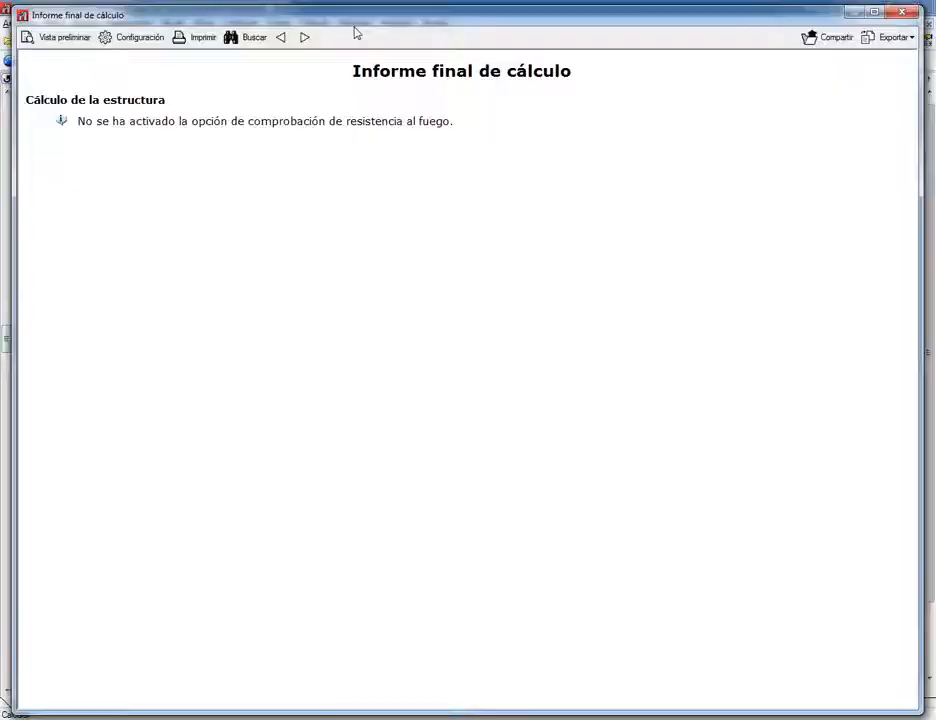
click(904, 12)
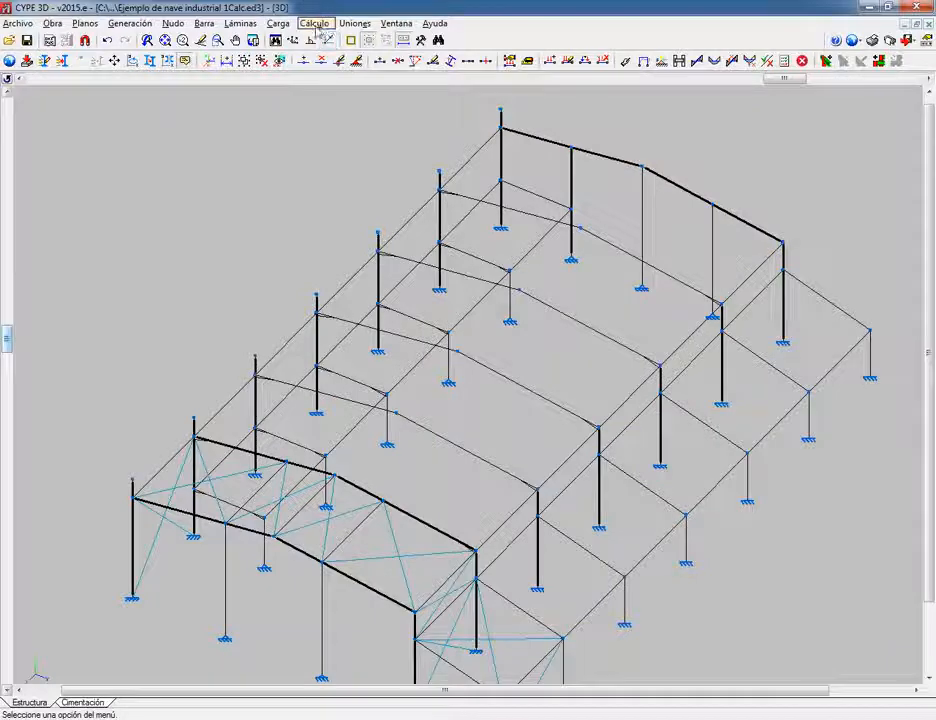
Step: Run the bar check on the calculated structure, accepting default values for the undefined buckling and lateral buckling parameters
click(355, 24)
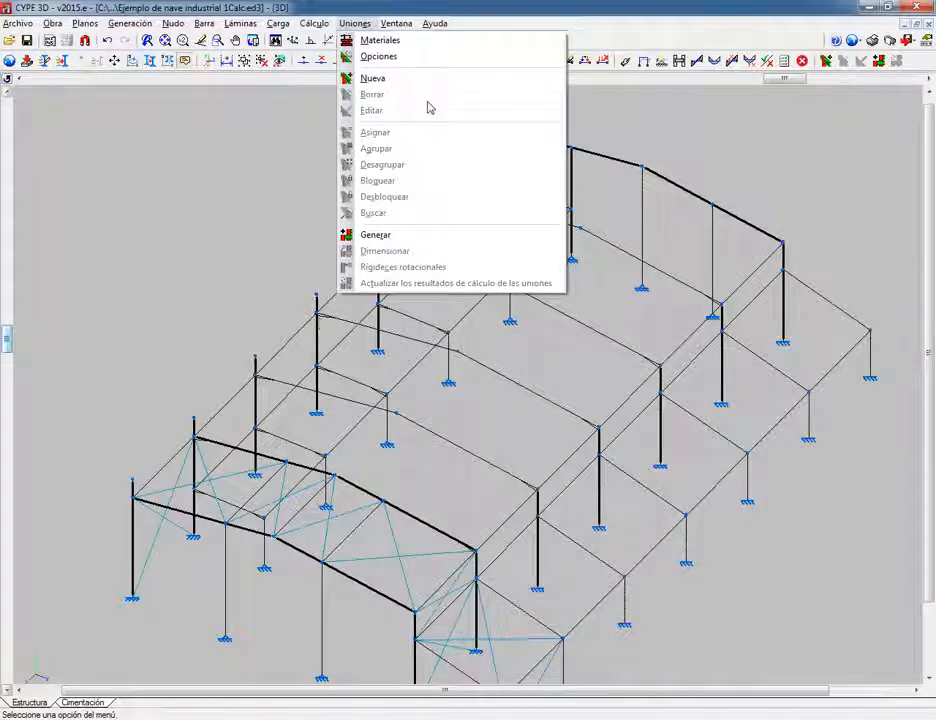
click(315, 23)
click(316, 24)
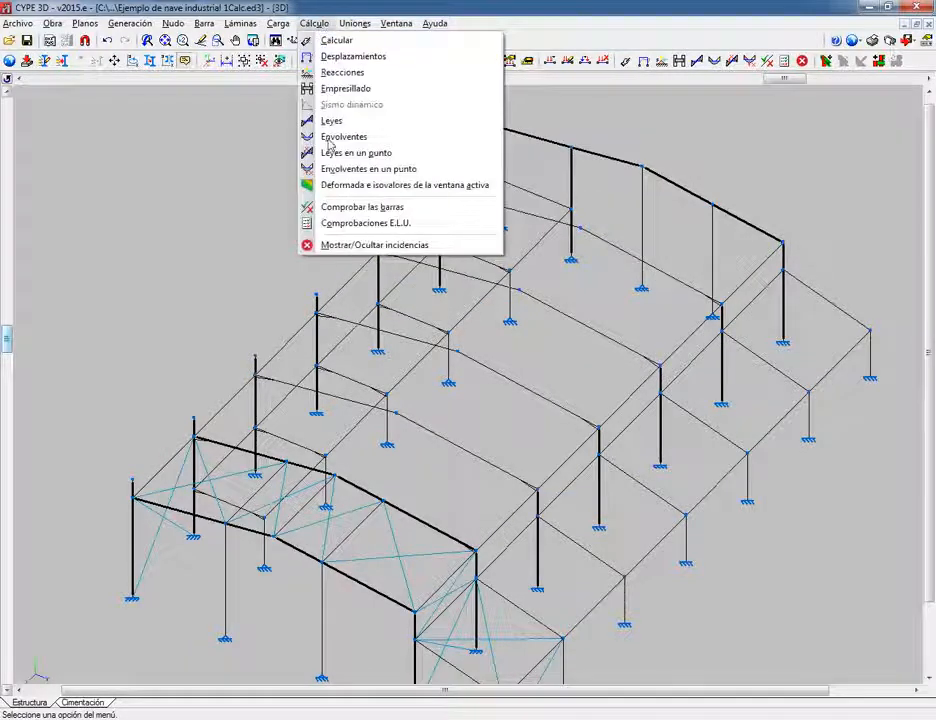
click(360, 207)
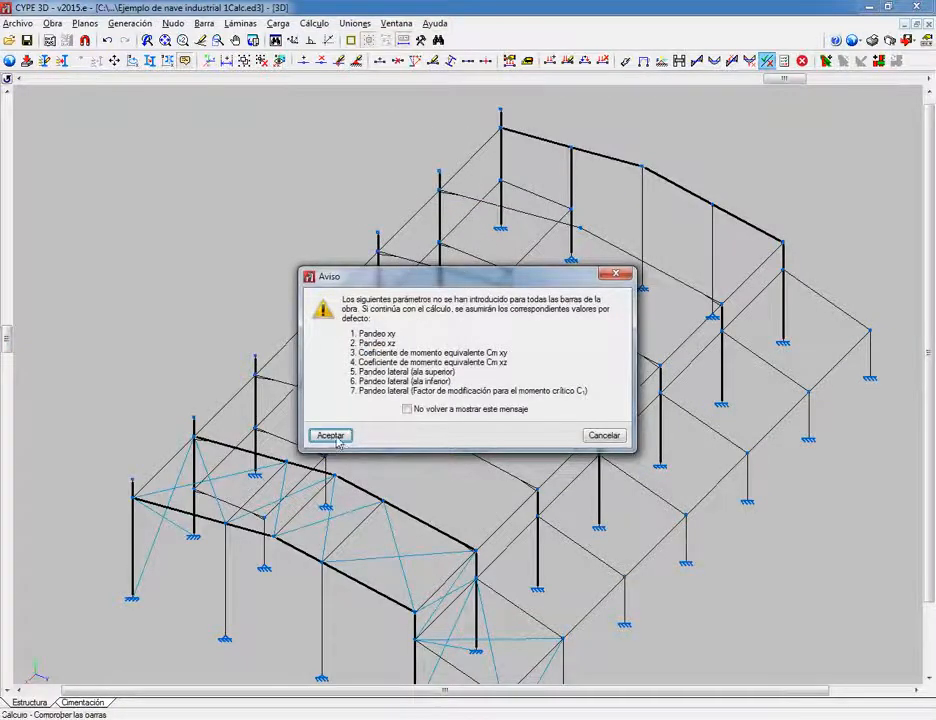
click(331, 436)
Step: Examine the profile series check tables for an inner frame's IPE300 rafter, its HEB240 column and the adjoining HEA120 eave beam, keeping their profiles
click(364, 332)
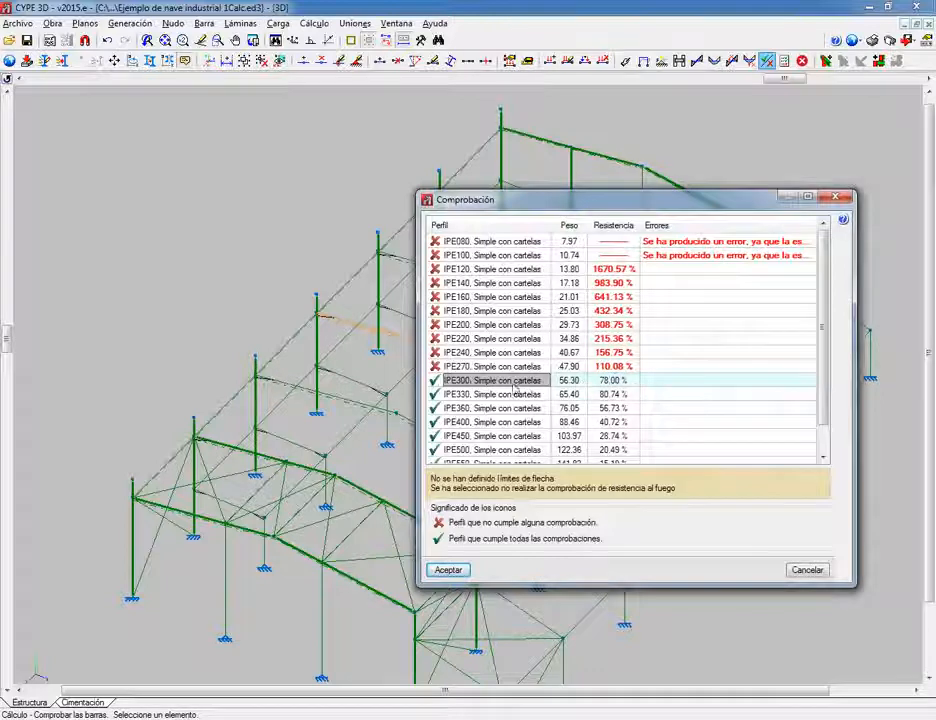
click(447, 569)
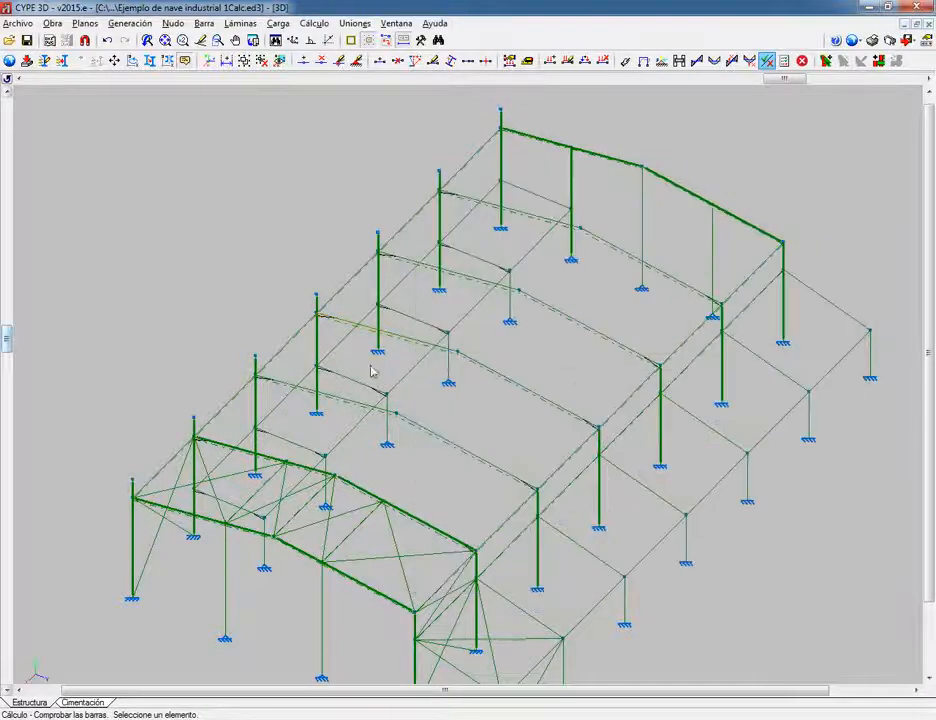
click(316, 343)
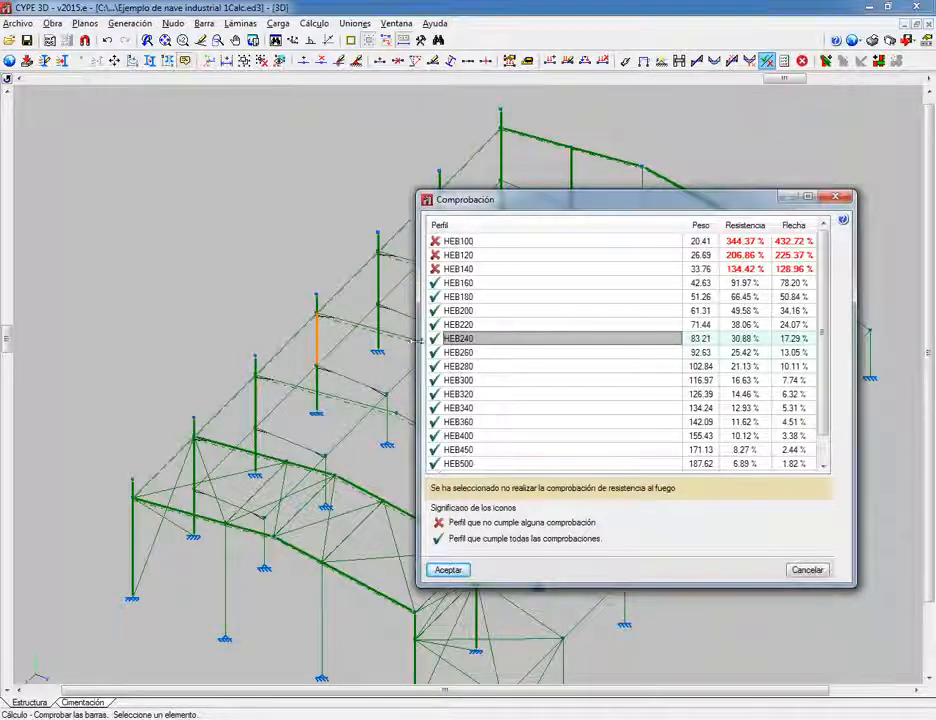
click(447, 569)
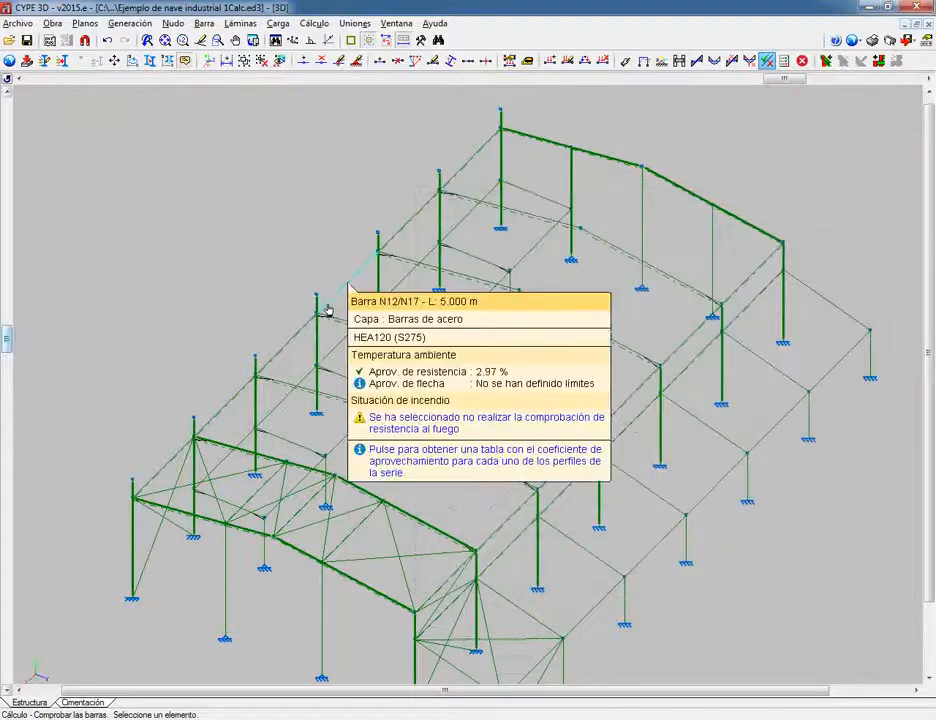
click(332, 318)
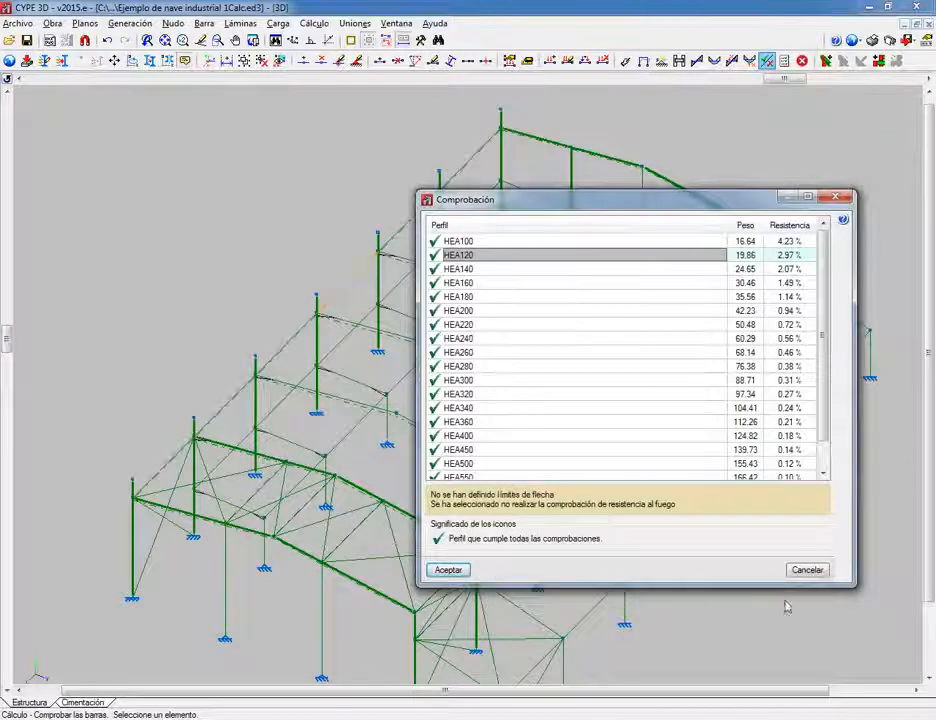
click(808, 570)
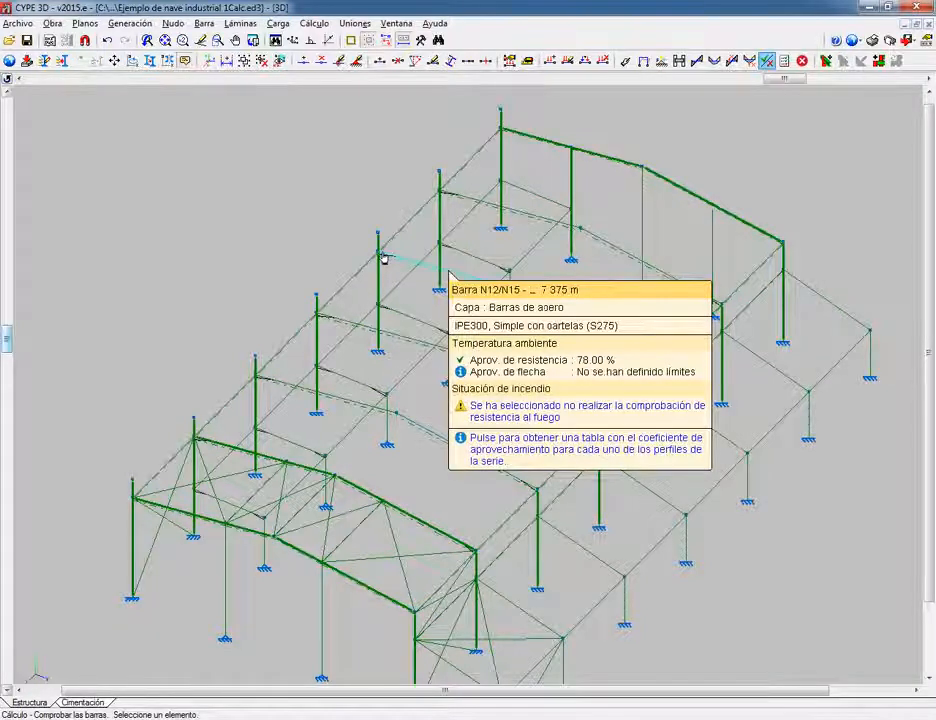
Step: Start a new connection at eave node N17, where the haunched IPE300 rafter and two HEA120 beams meet the HEB240 column
click(350, 24)
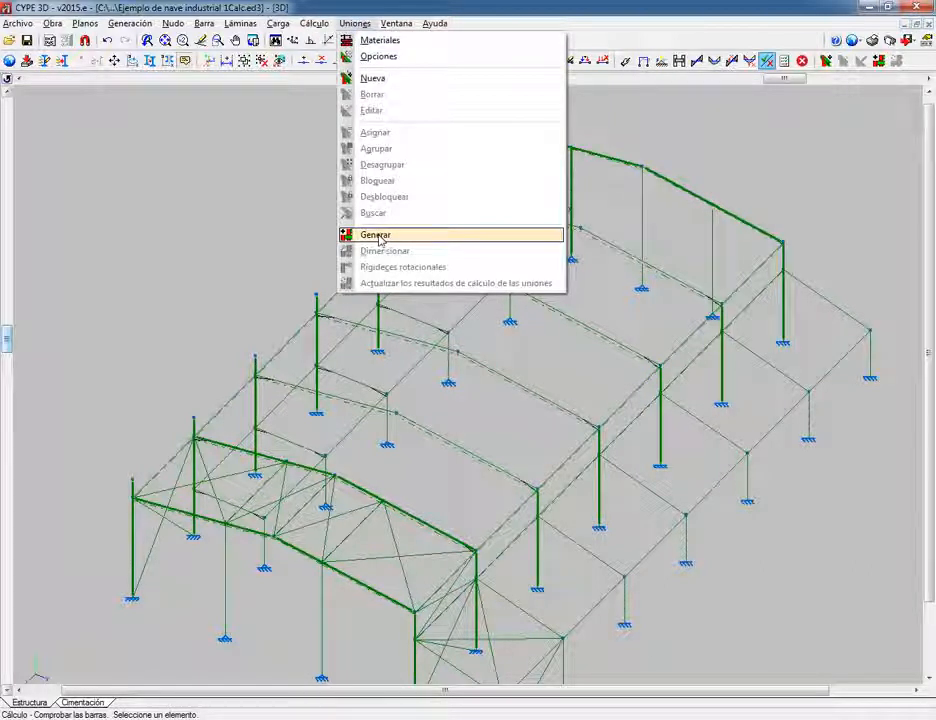
click(378, 80)
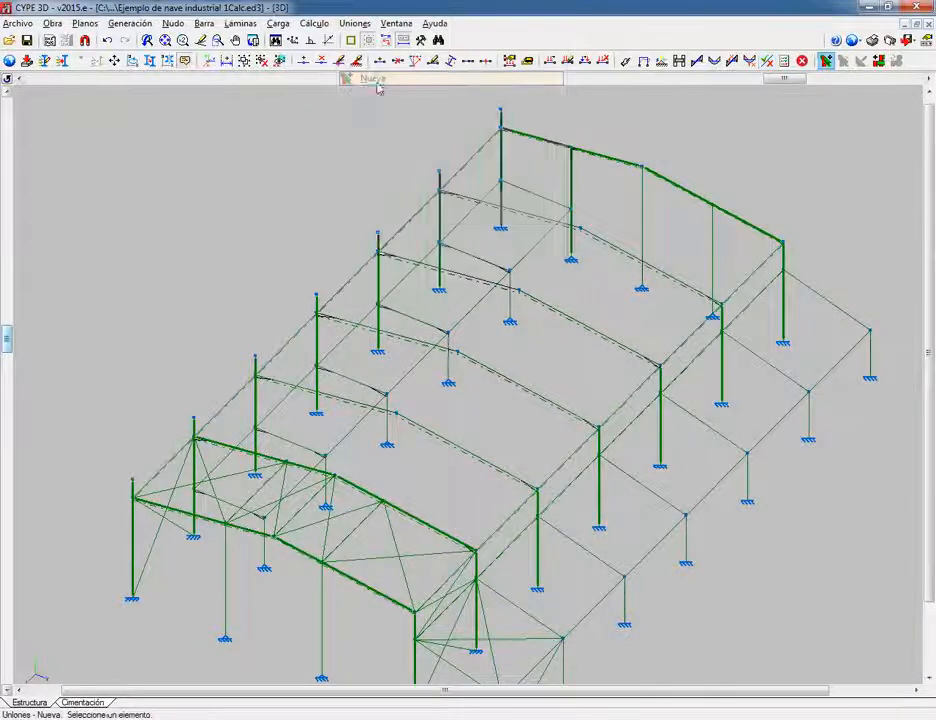
click(325, 337)
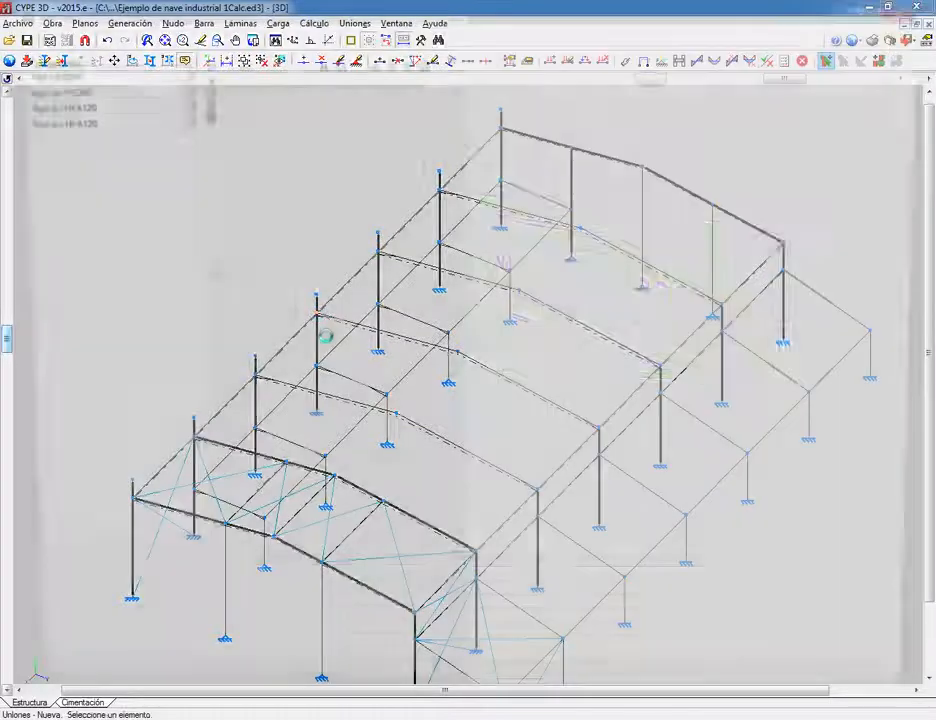
click(889, 7)
drag(705, 79, 722, 402)
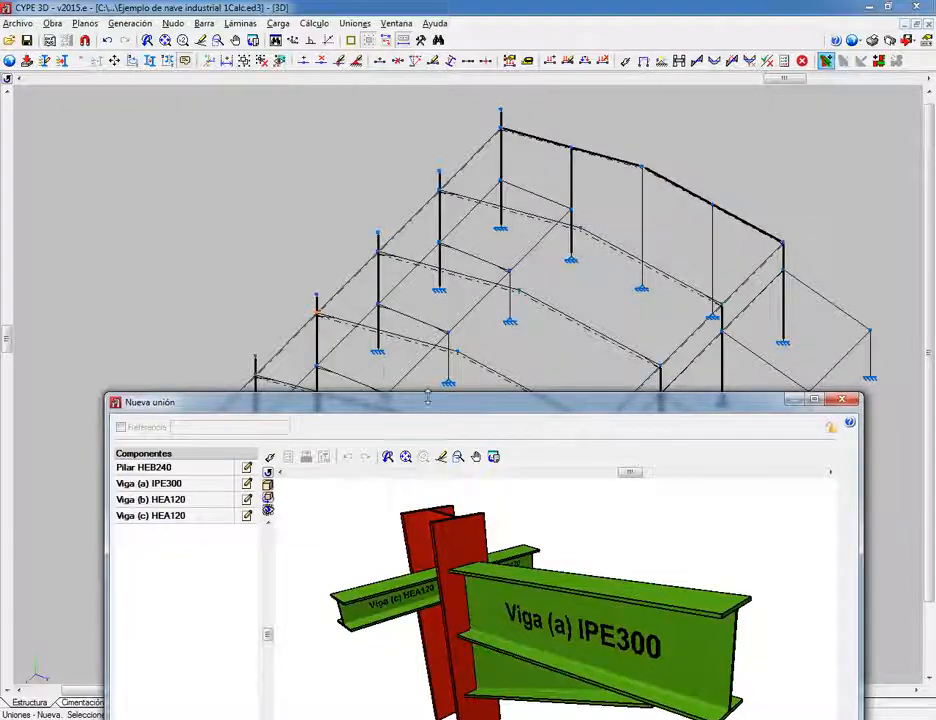
drag(436, 403, 440, 84)
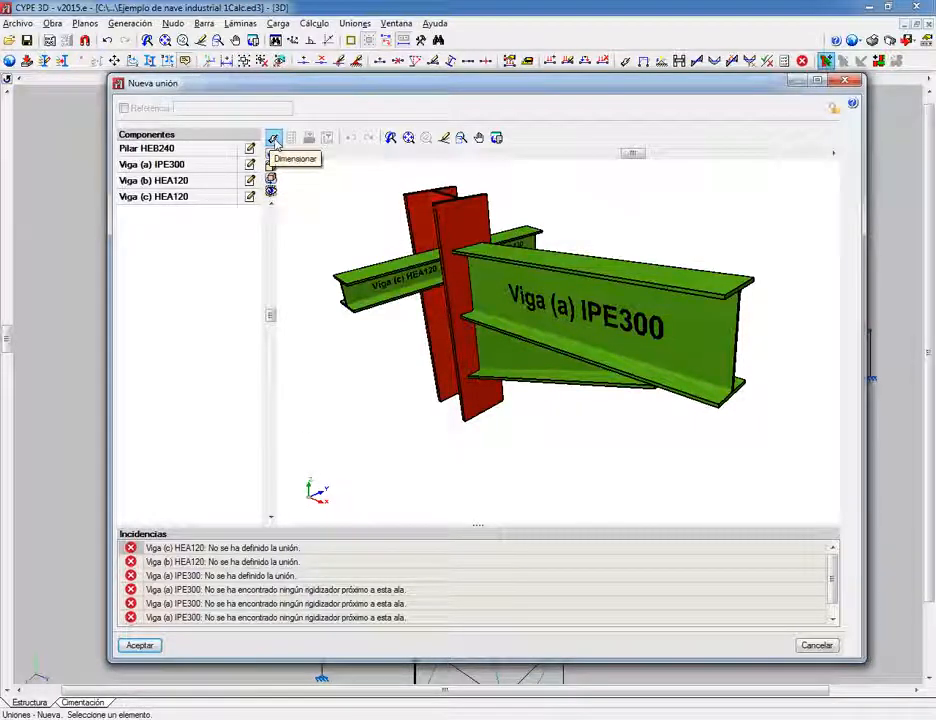
Step: Size the eave connection with all joints bolted, using the configuration defined for the project and no pretensioned bolts
click(273, 140)
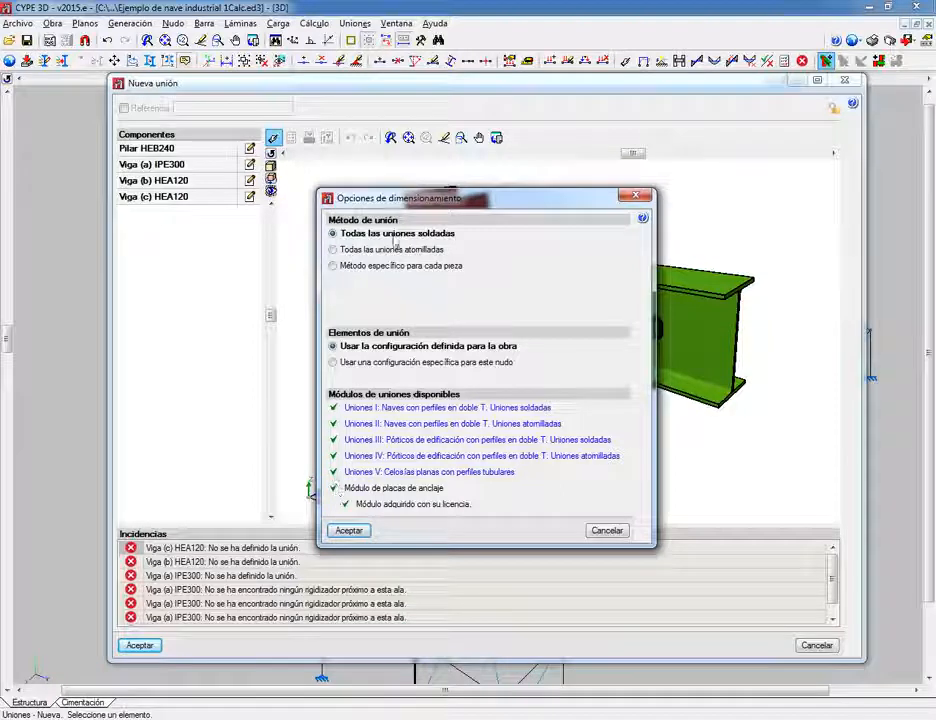
click(376, 255)
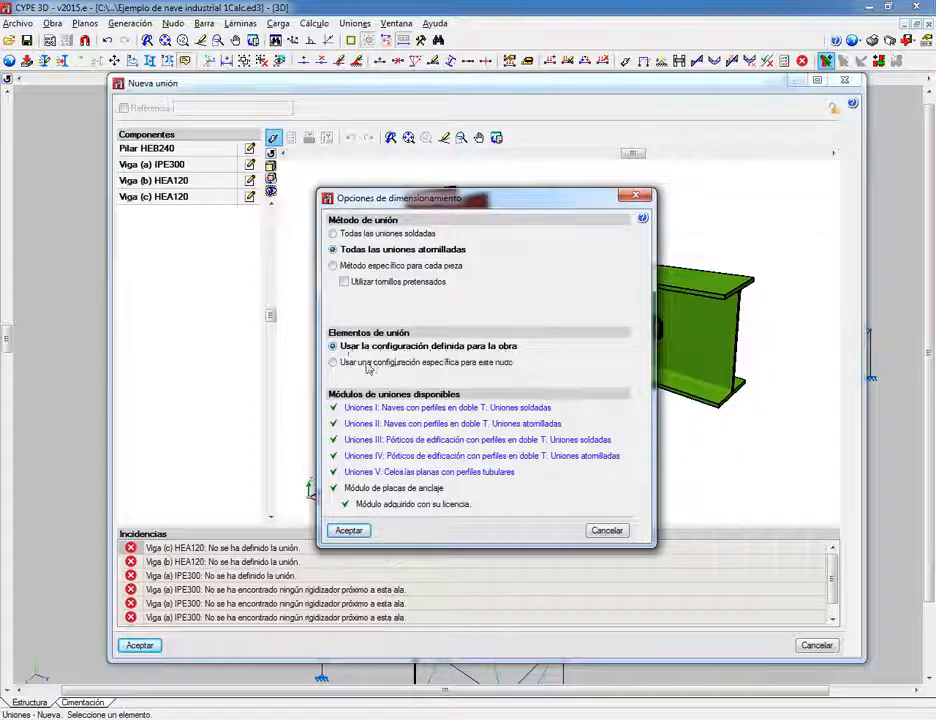
click(348, 530)
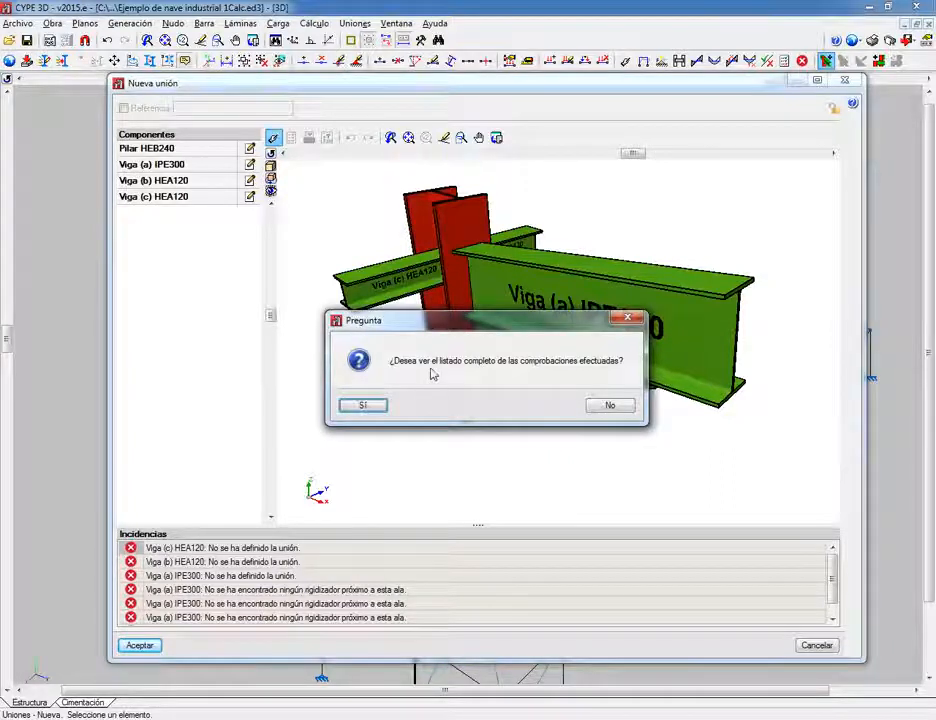
Step: Review the connection's check results, reading the HEB240 column's weld checks and the complete report for node N17
click(366, 406)
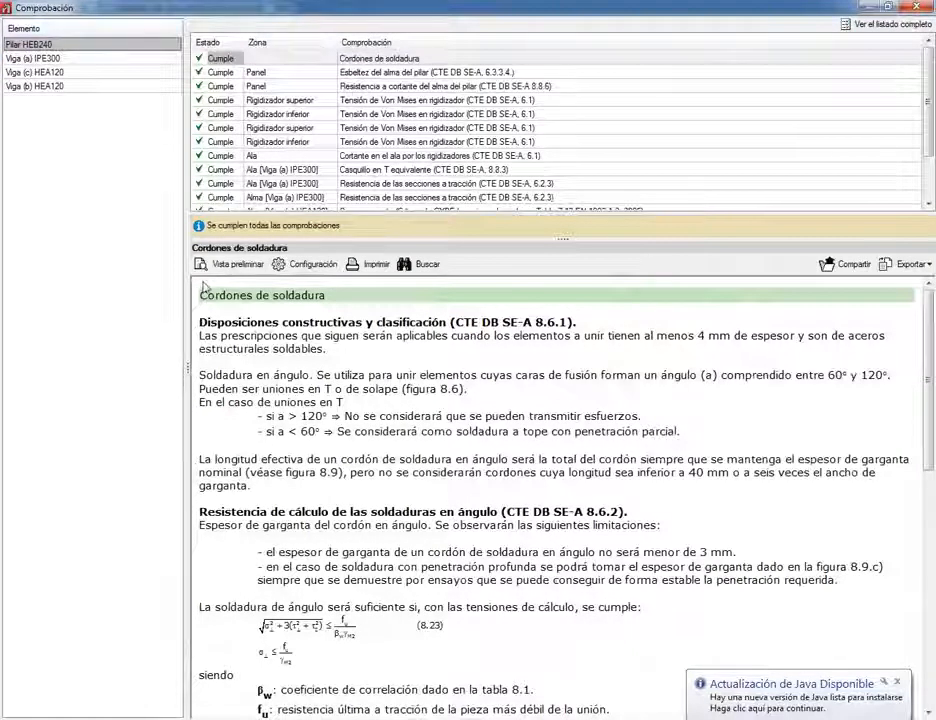
scroll(930, 352, down, 1)
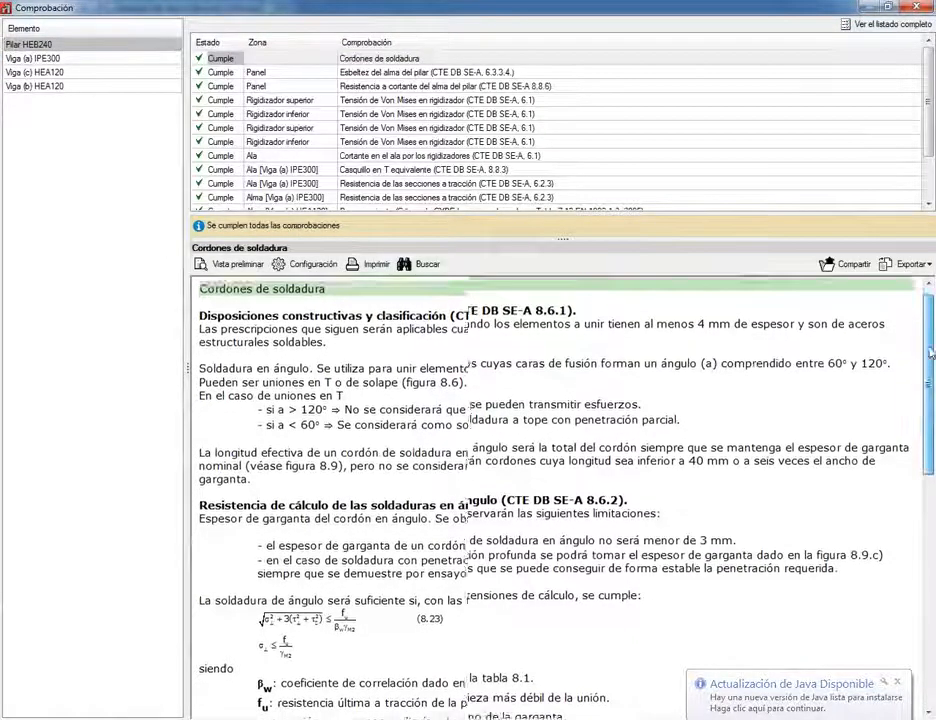
drag(930, 352, 930, 375)
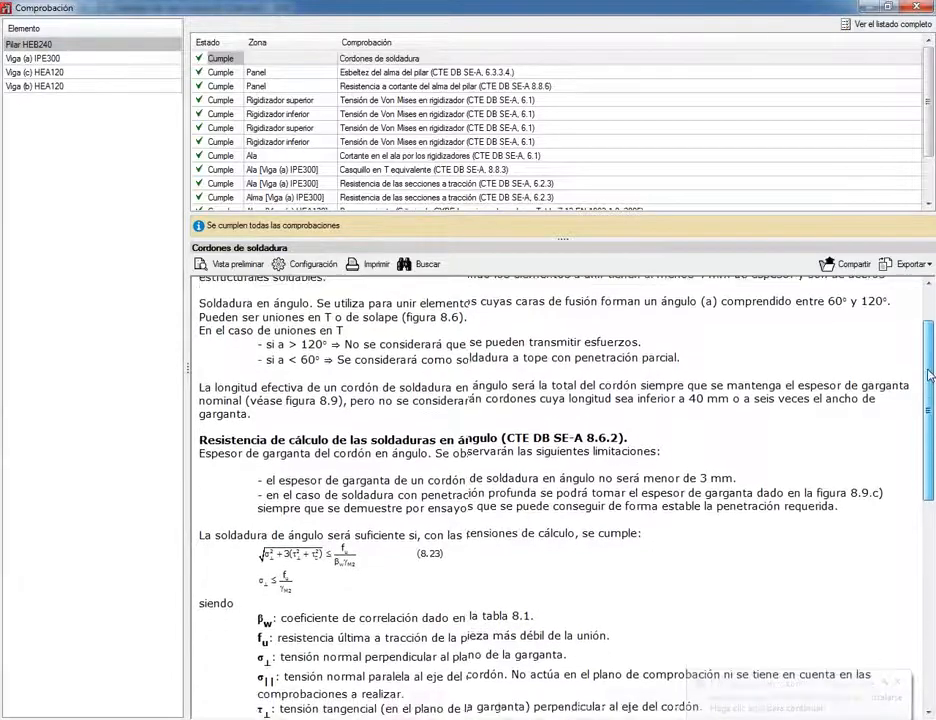
drag(930, 377, 806, 7)
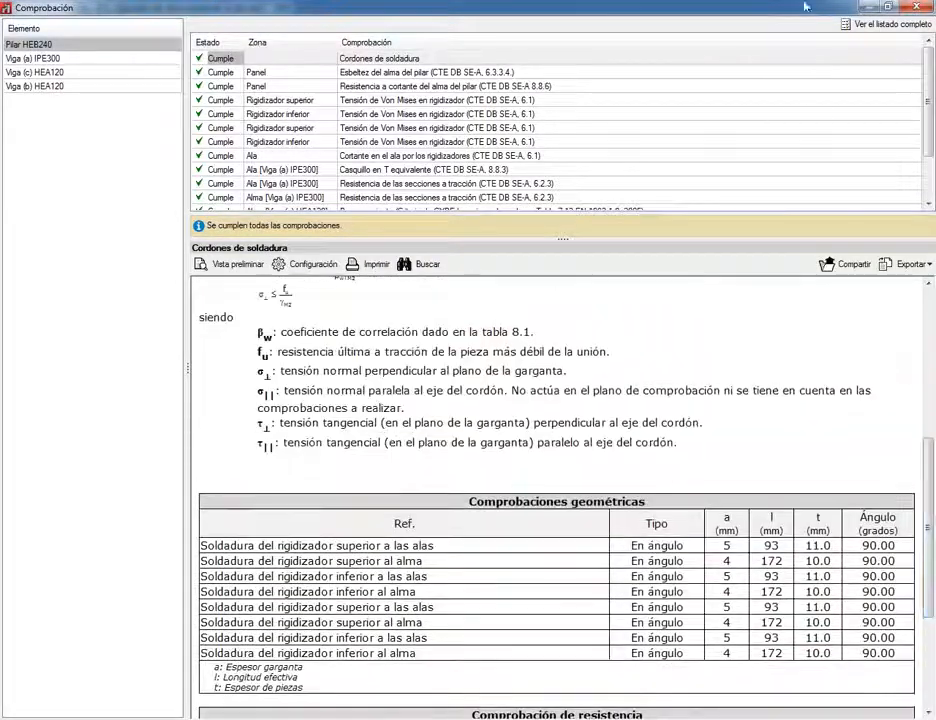
click(920, 26)
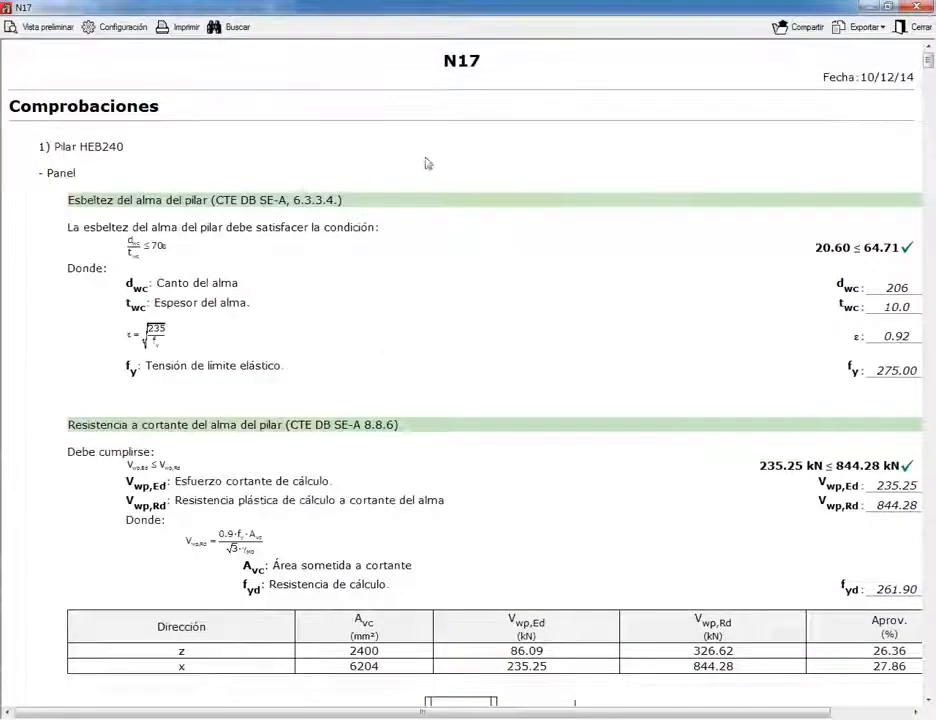
mouse_move(928, 62)
mouse_down()
mouse_move(929, 122)
mouse_move(929, 114)
mouse_up()
click(922, 28)
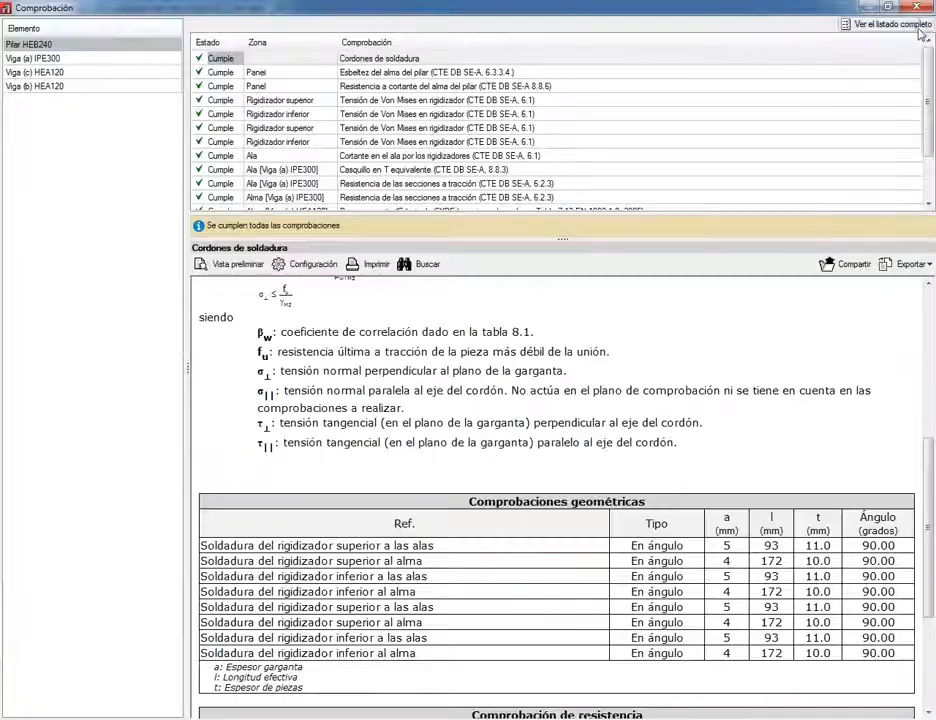
click(914, 9)
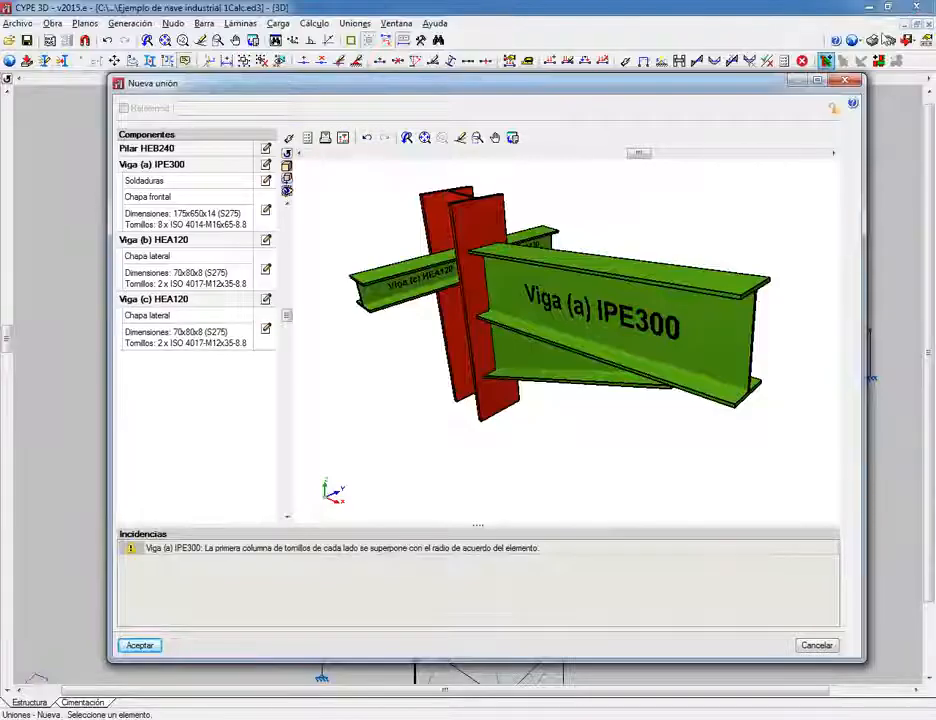
Step: Examine the bolted front plate, stiffeners and welds of the eave connection in an enlarged 3D view
scroll(523, 272, up, 3)
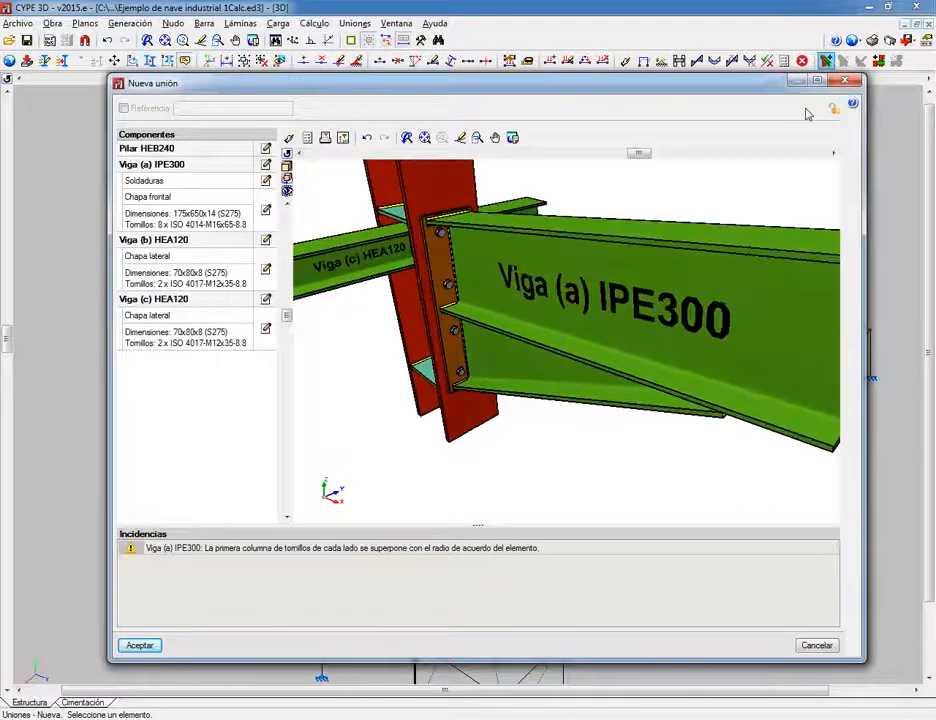
click(819, 81)
middle_drag(430, 200, 483, 325)
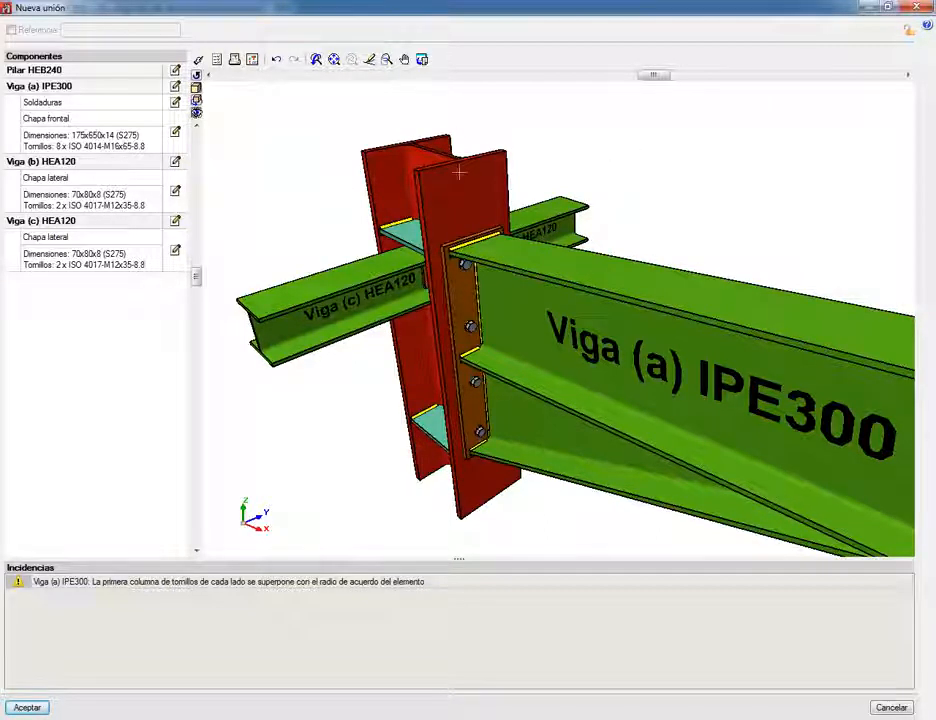
Step: Open the bolted front plate of the IPE300 rafter, beam (a), for editing
click(197, 273)
drag(197, 273, 196, 340)
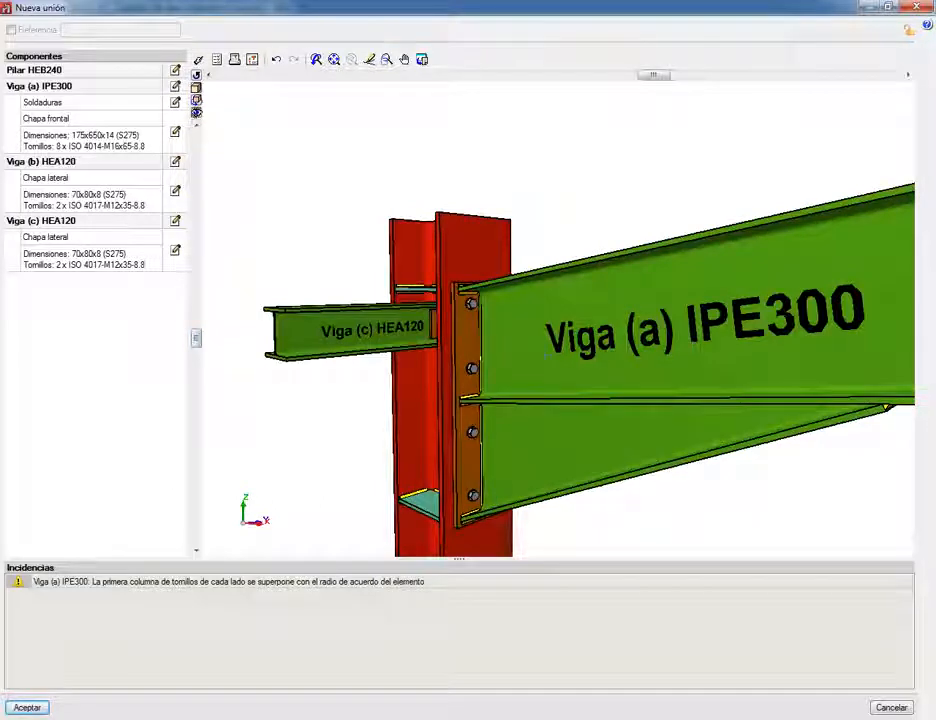
click(175, 133)
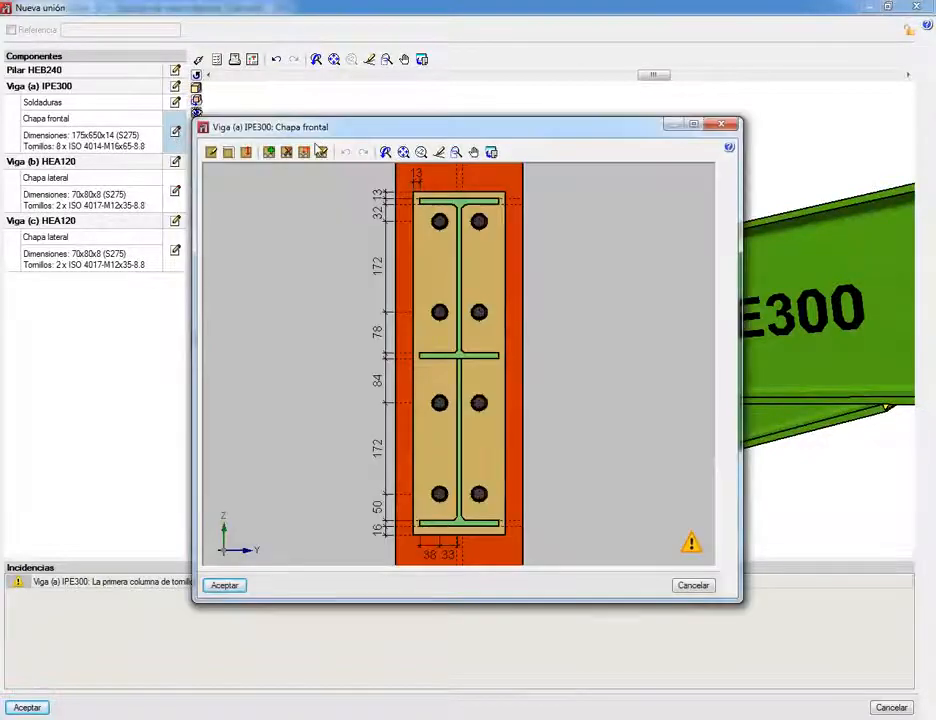
drag(434, 138, 470, 130)
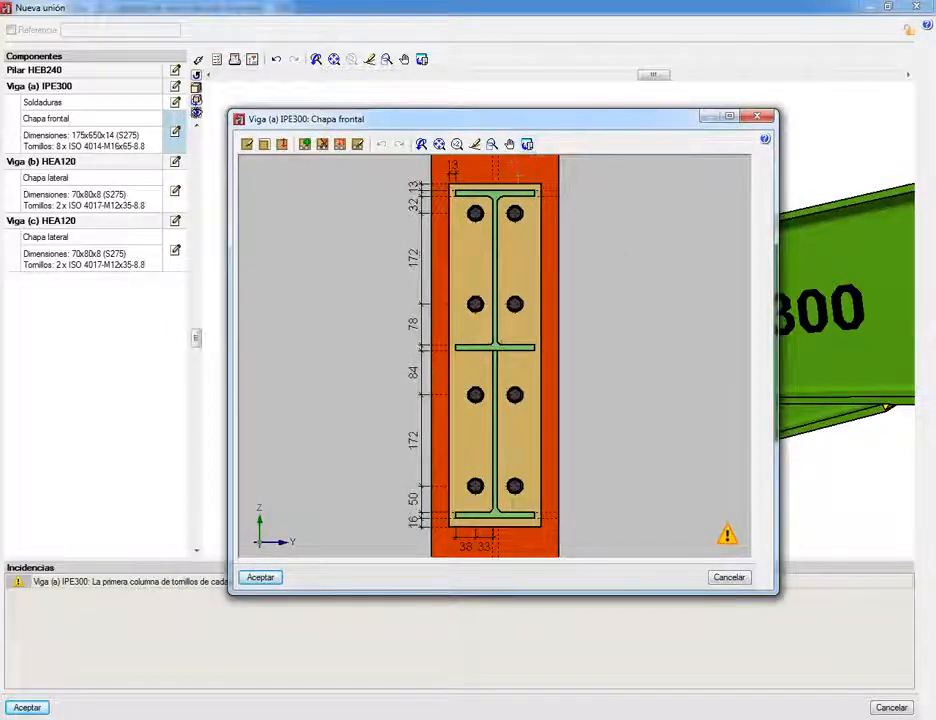
drag(561, 130, 844, 296)
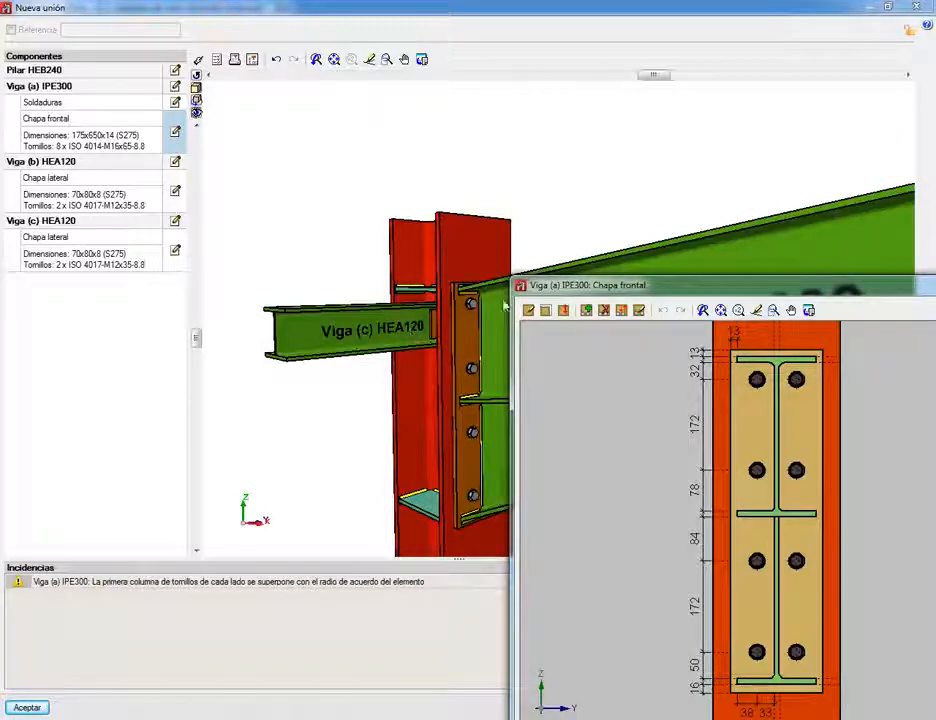
drag(703, 282, 424, 119)
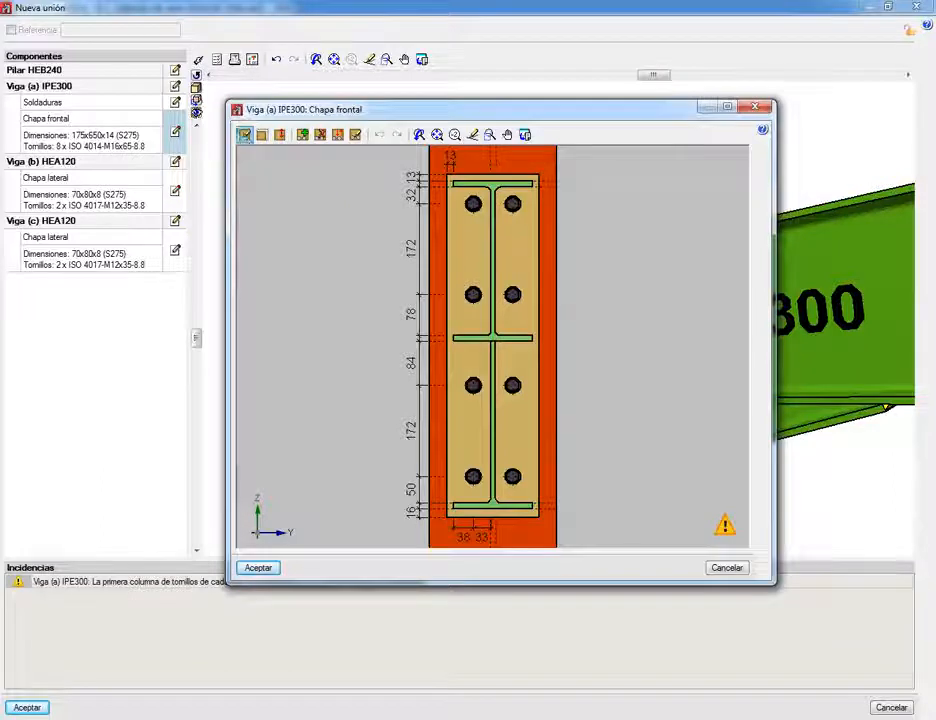
Step: Review the front plate's width, depth, thickness, material and upper overhang settings
click(244, 134)
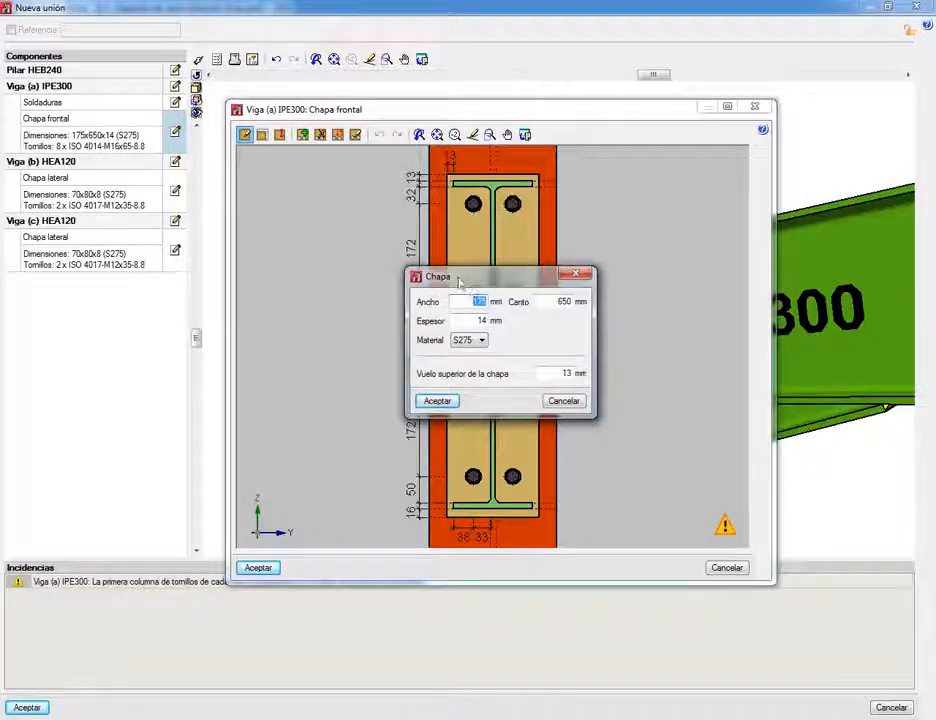
mouse_move(478, 281)
mouse_down()
mouse_move(575, 285)
mouse_move(588, 245)
mouse_up()
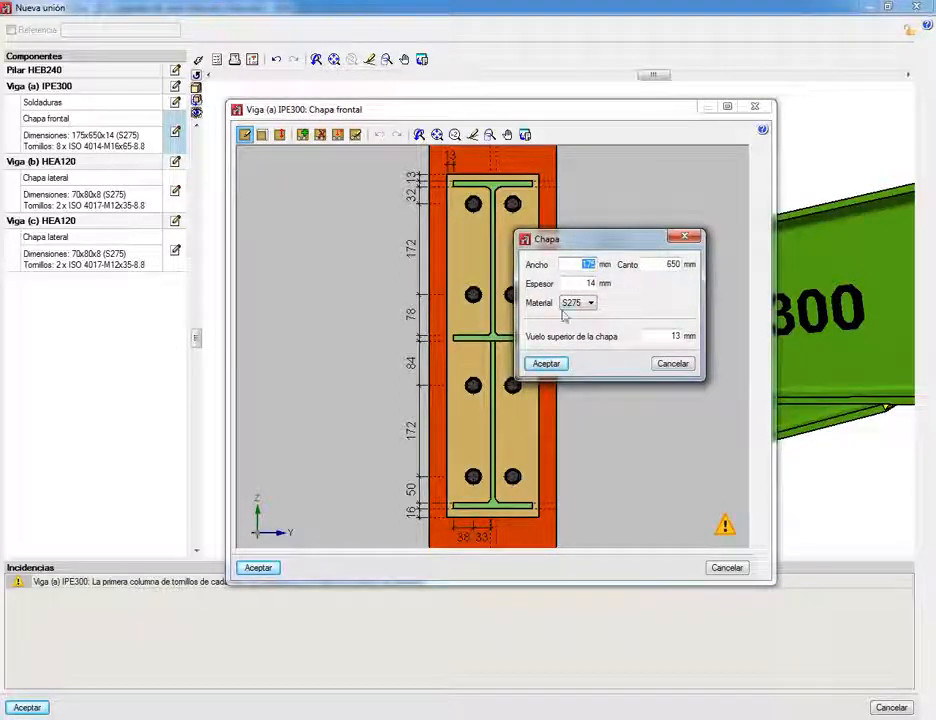
click(546, 363)
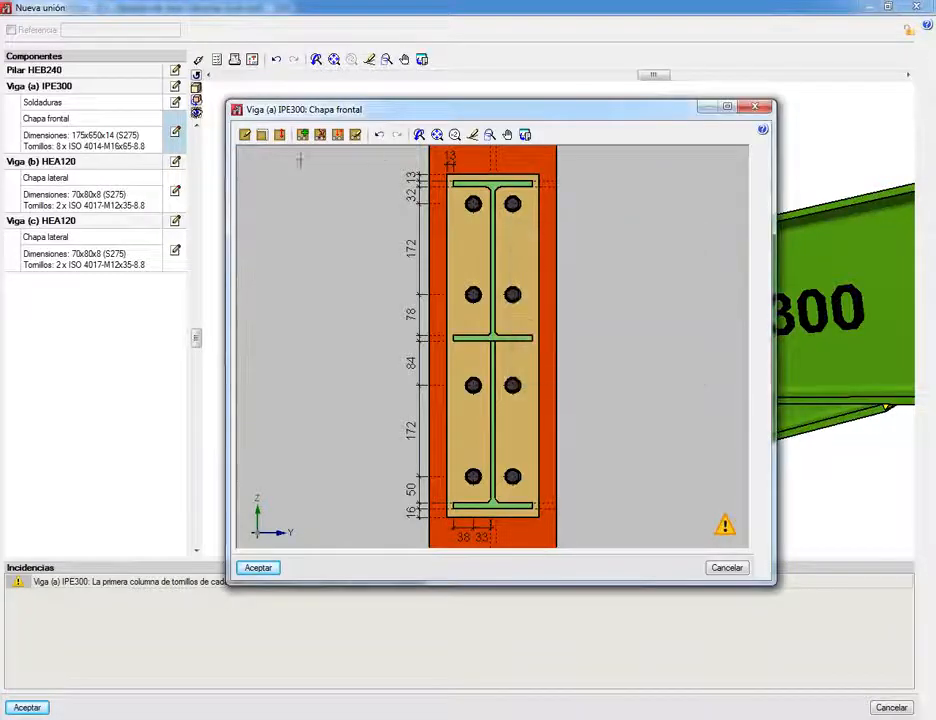
Step: Try to move the upper edge of the front plate
click(280, 135)
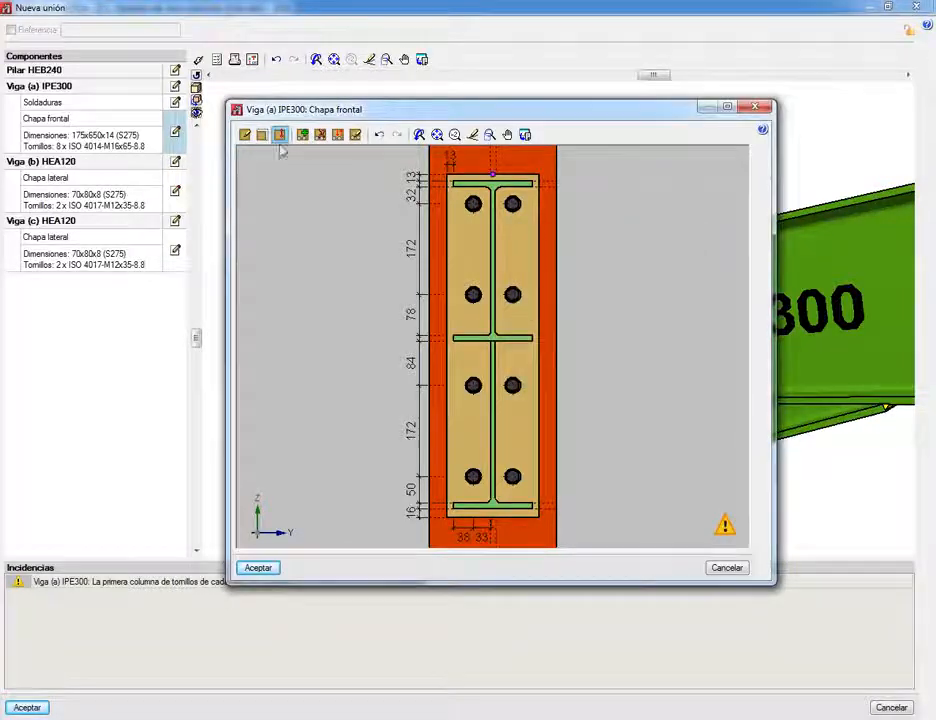
click(492, 178)
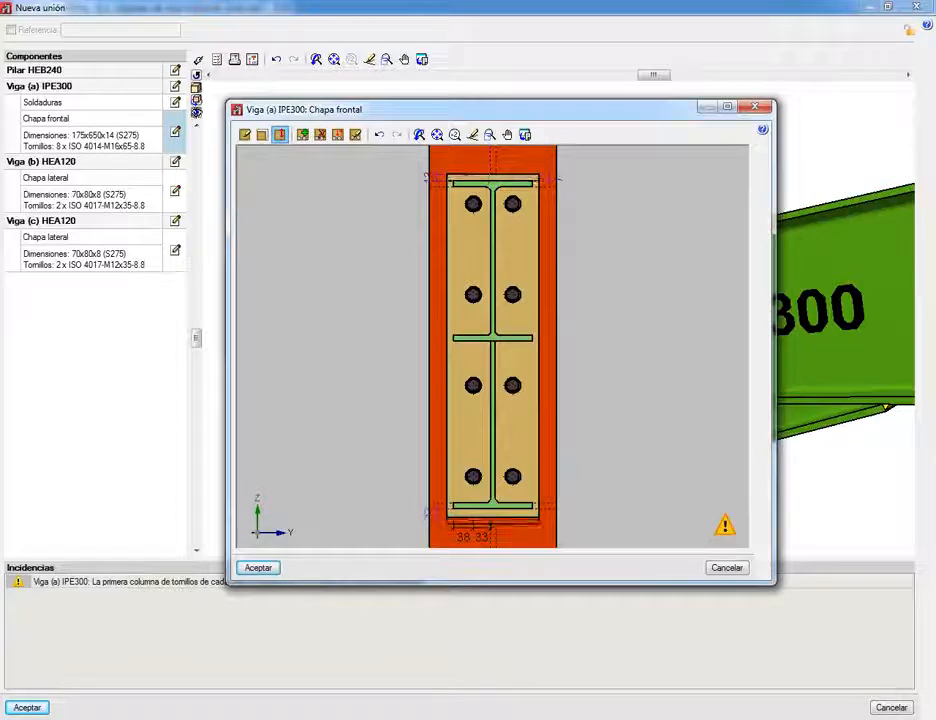
click(492, 176)
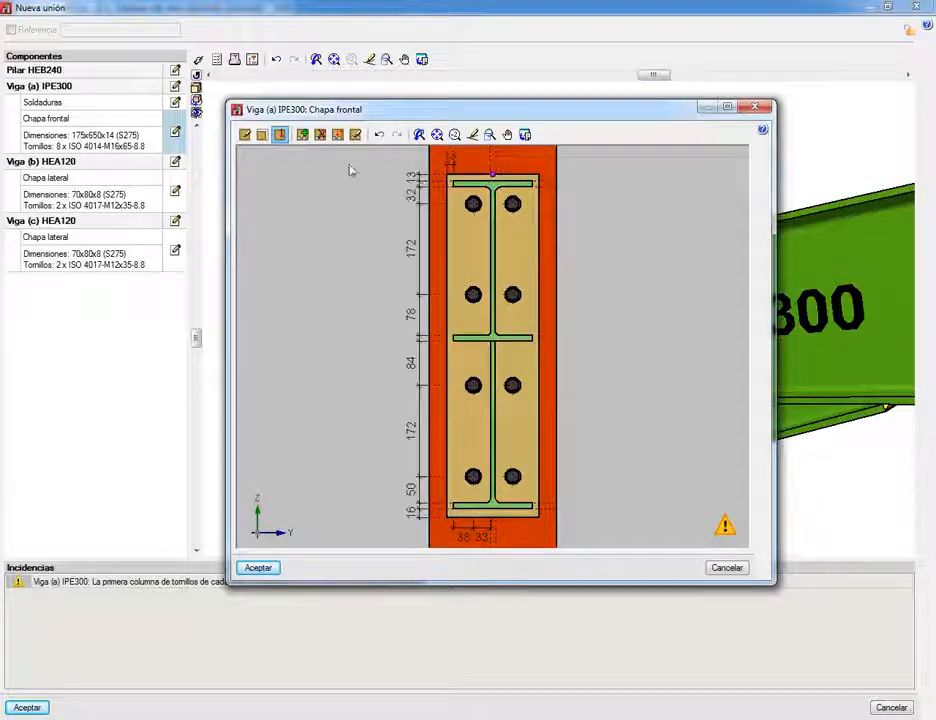
Step: Add a row of bolts to the front plate, 70 mm below its uppermost bolt row
click(302, 134)
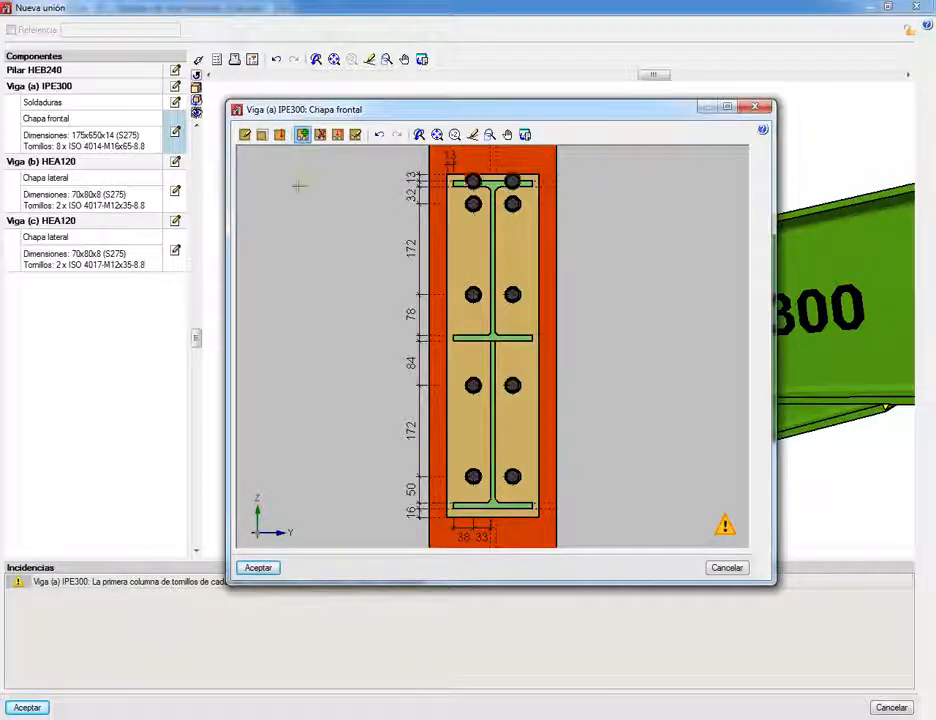
click(482, 308)
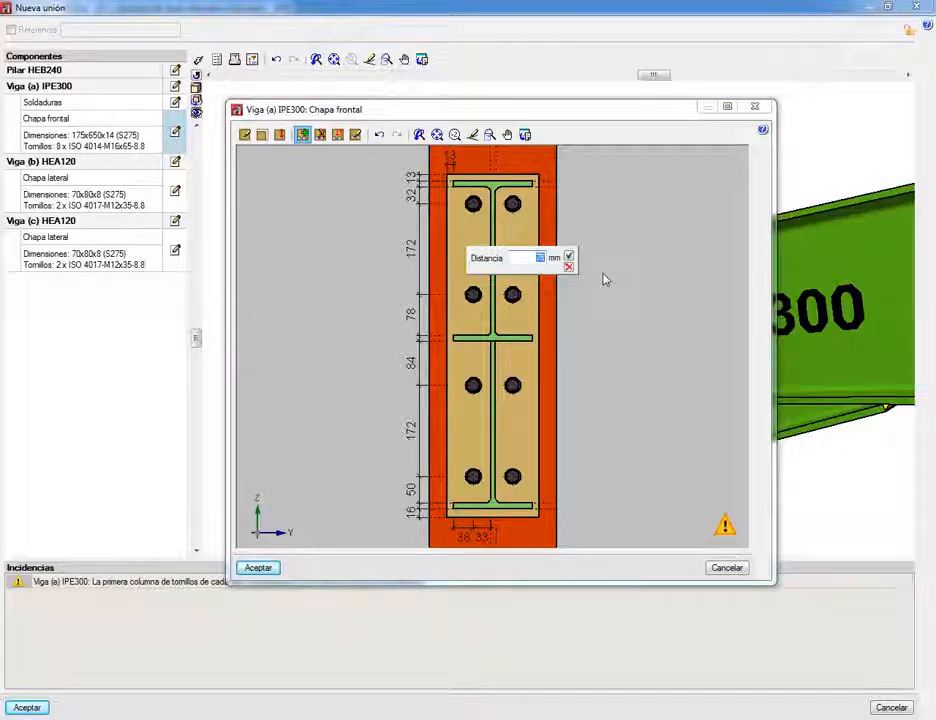
text(1)
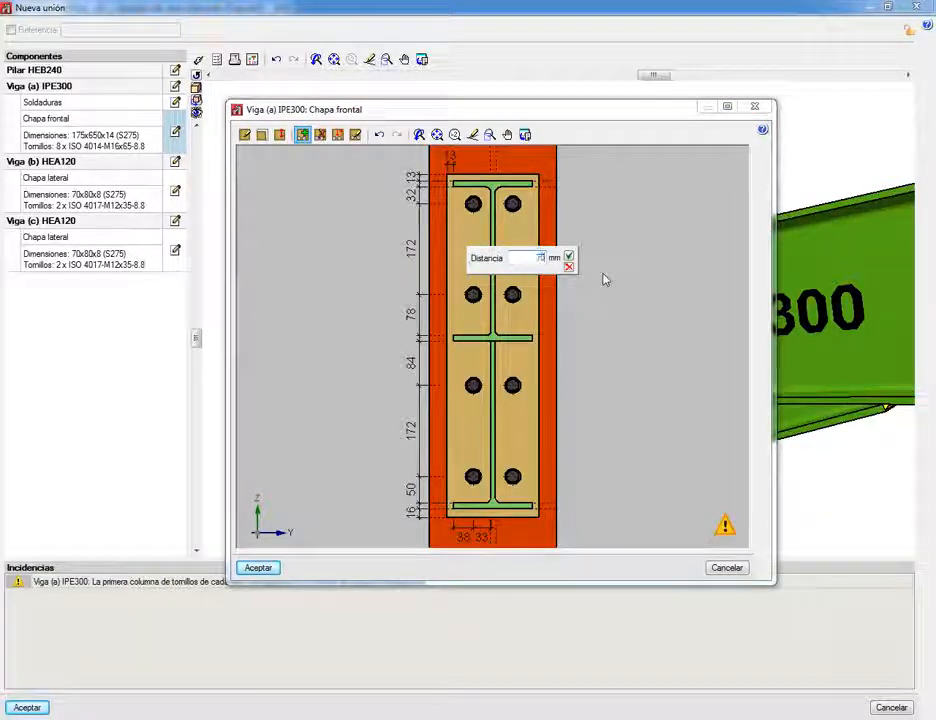
text(70)
click(568, 257)
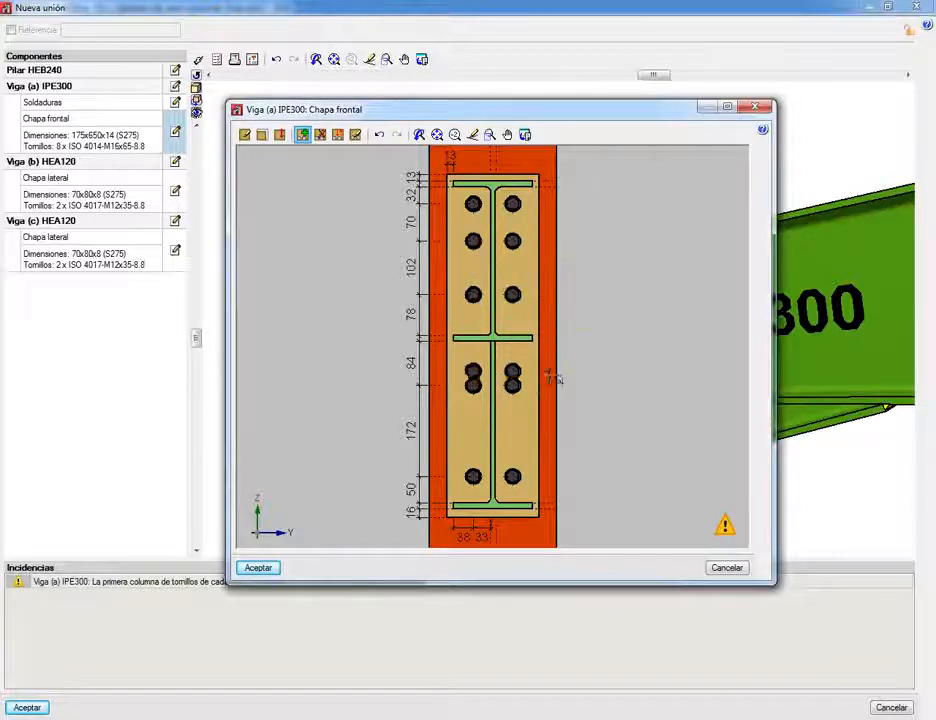
Step: Add another bolt row in the haunch part of the front plate, 70 mm below the first row under the middle flange
drag(551, 377, 537, 432)
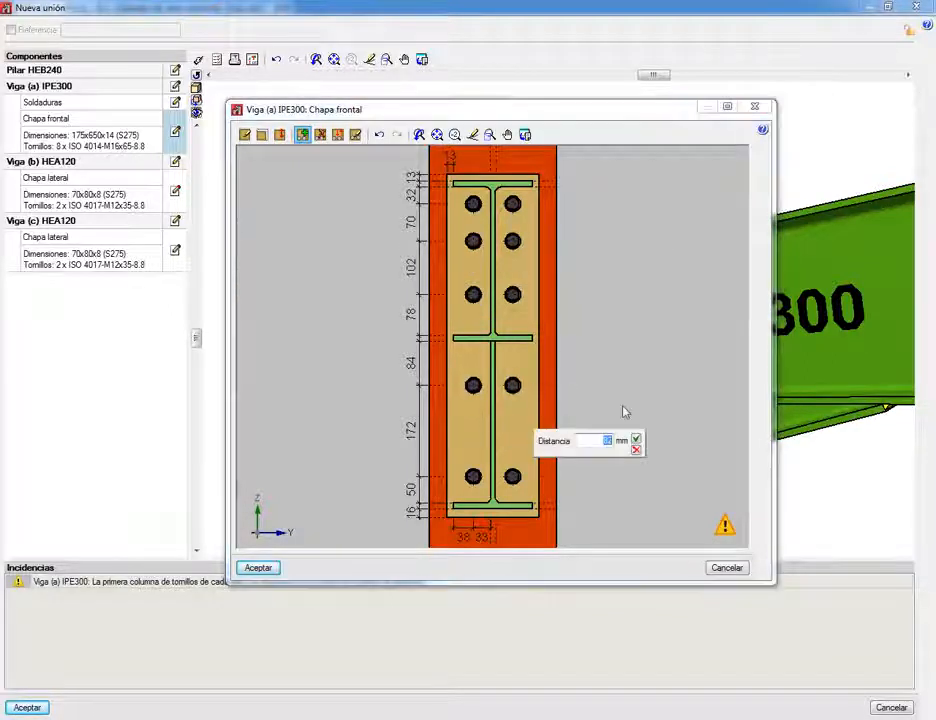
text(1)
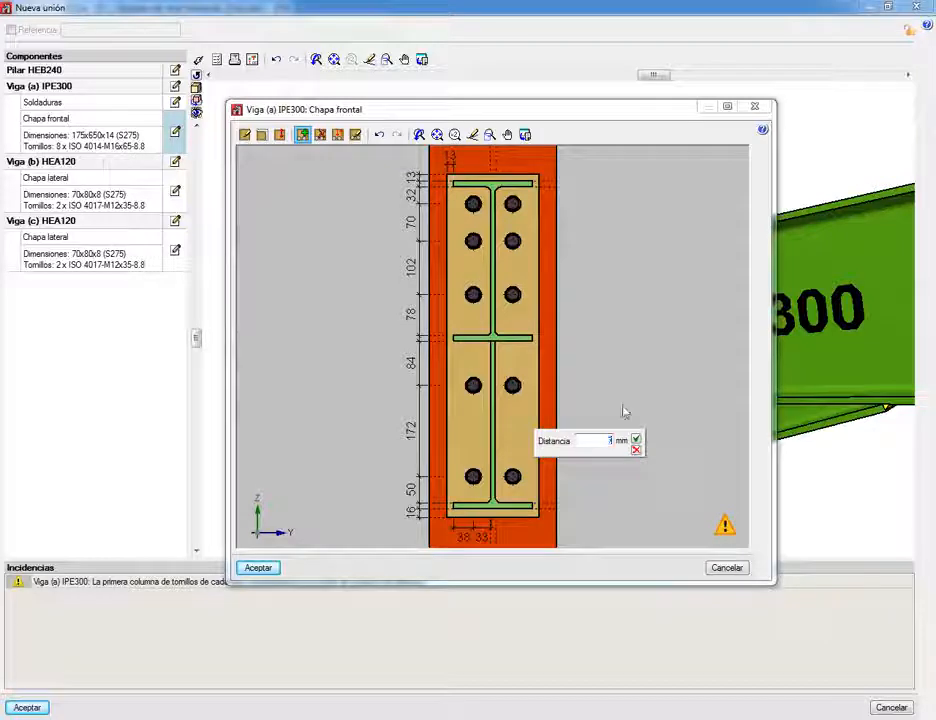
text(0)
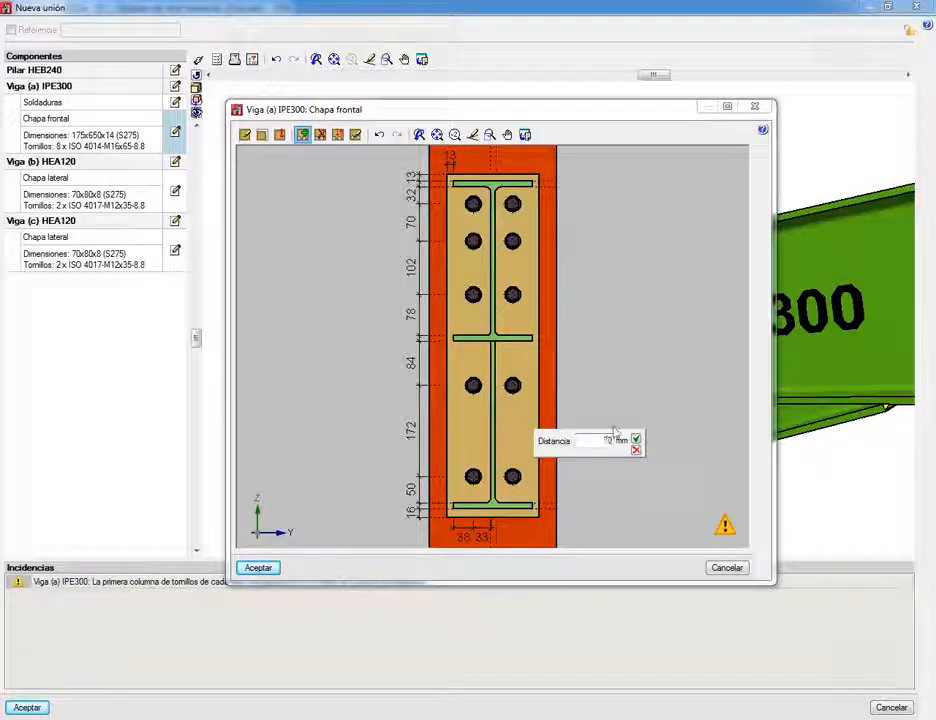
key(Return)
right_click(584, 474)
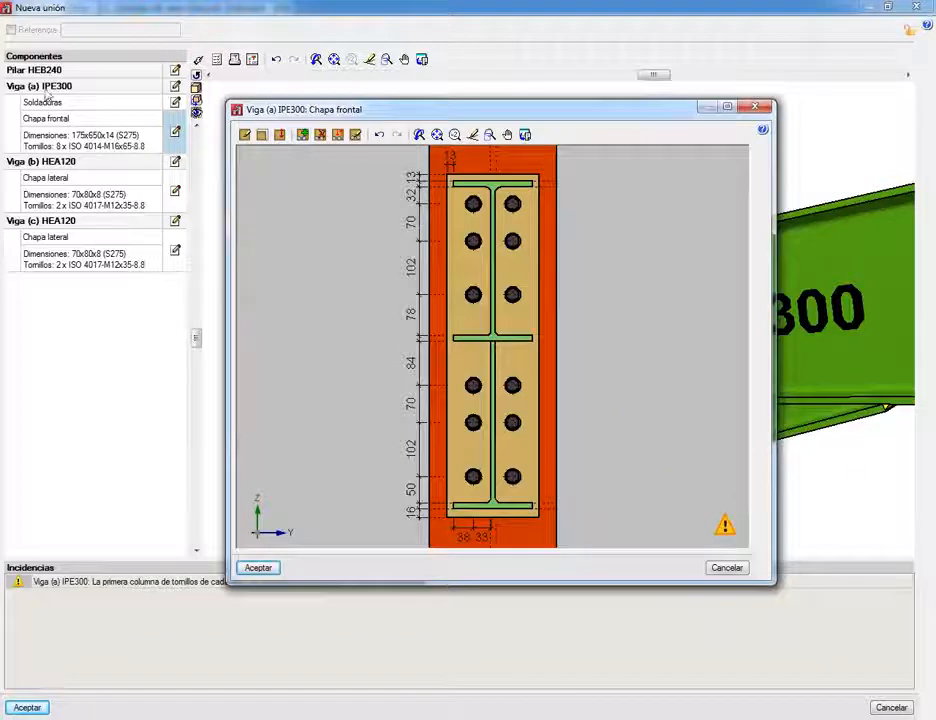
Step: Move the plate's second bolt row from the top to 70 mm above the third row, and accept the front plate edits
click(339, 140)
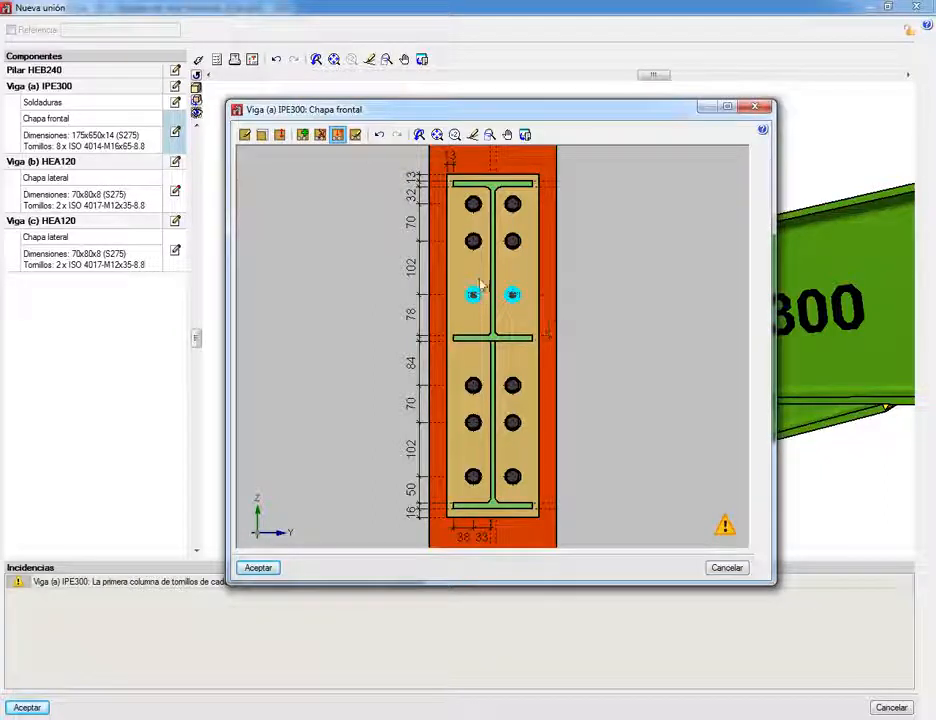
mouse_move(480, 285)
mouse_down()
mouse_move(478, 243)
mouse_move(488, 262)
mouse_up()
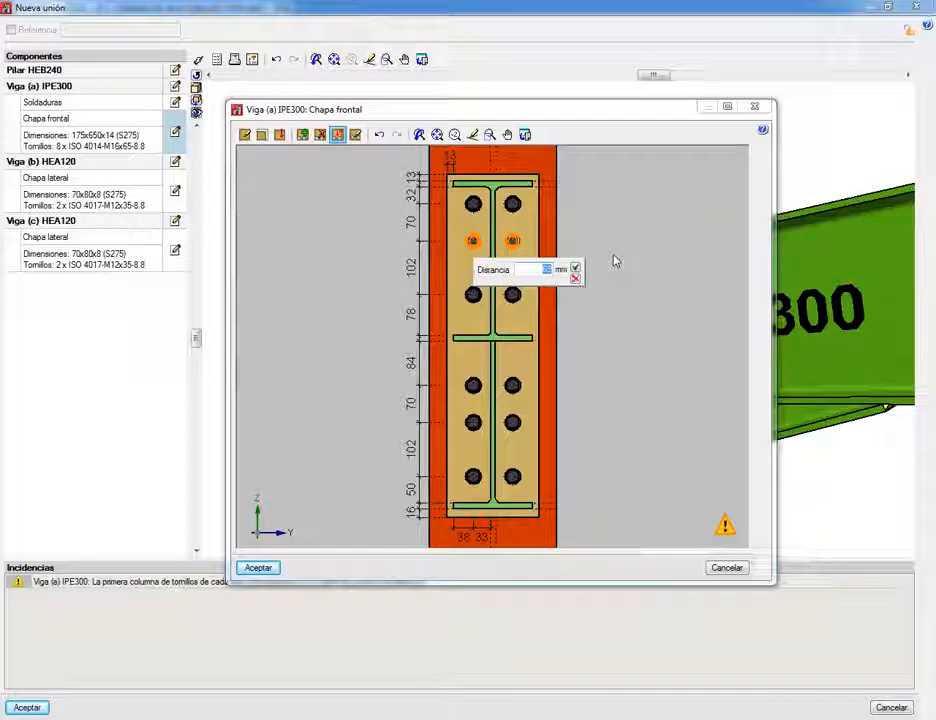
text(70)
key(Return)
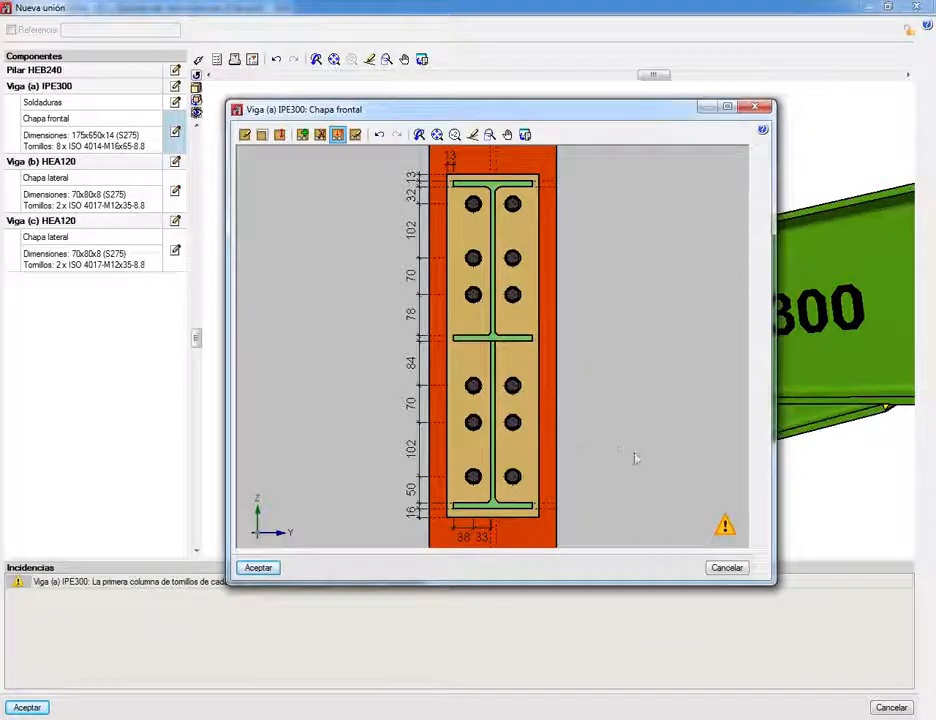
click(256, 568)
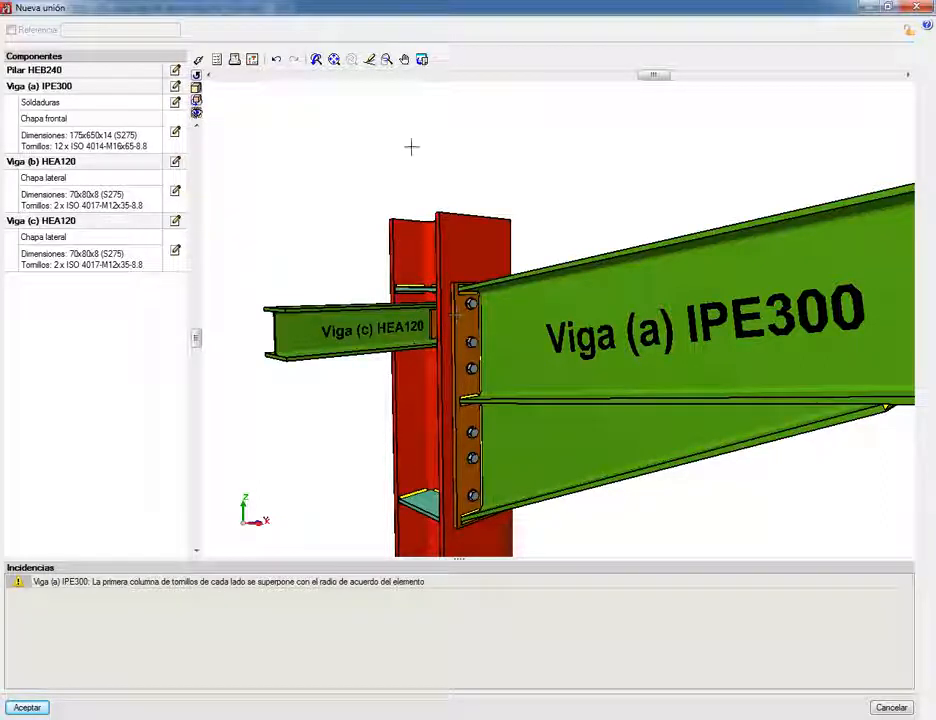
Step: Examine the connection's detail drawing with its sections, bolts and welds, and view the options for saving it as AutoCAD DWG
click(252, 60)
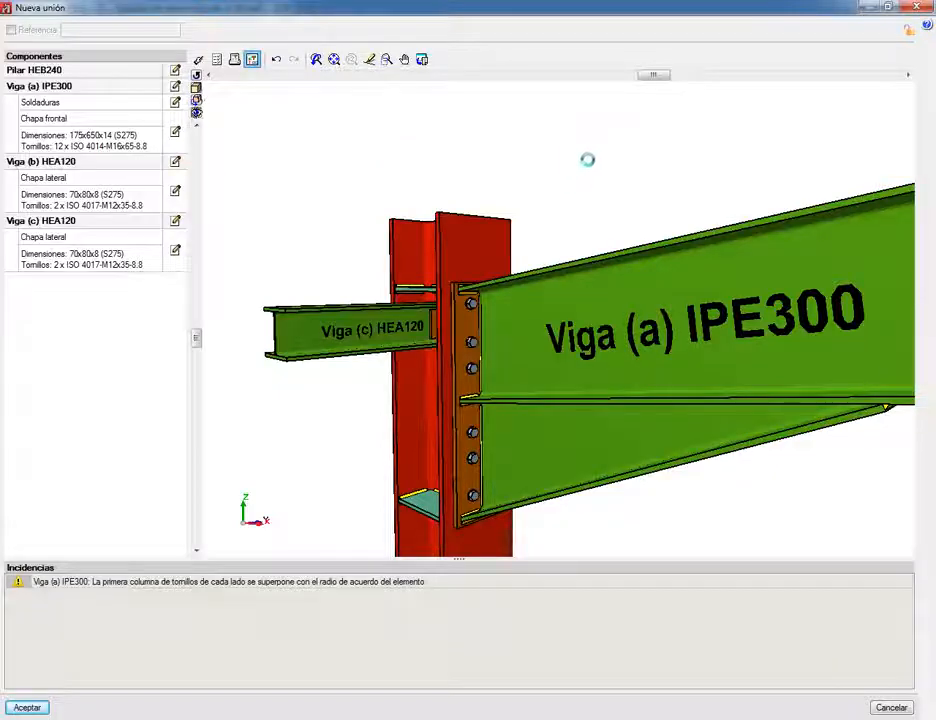
scroll(433, 248, up, 3)
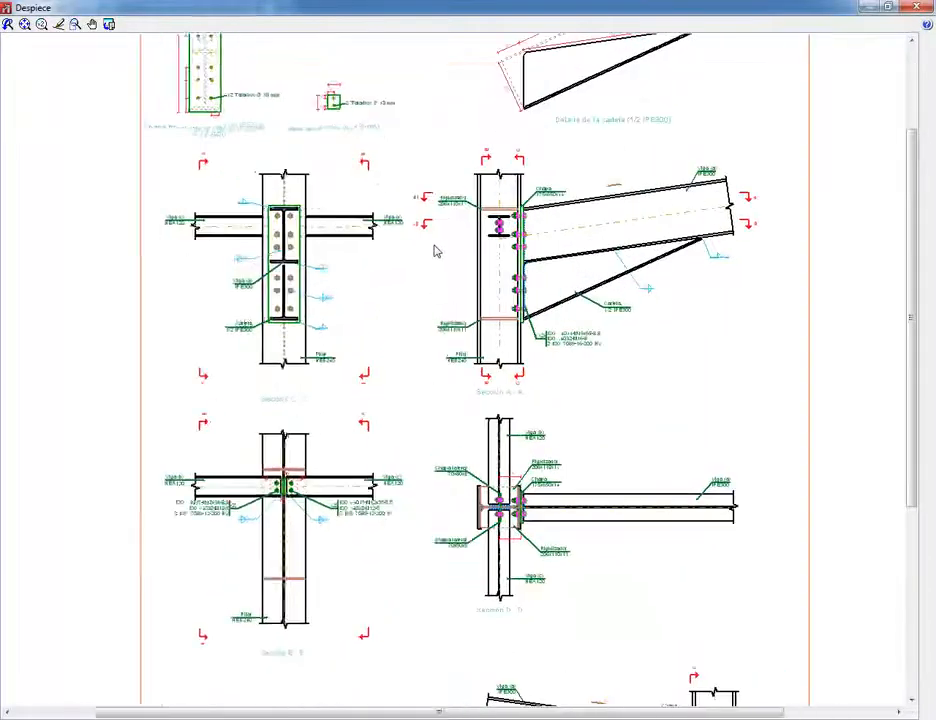
scroll(428, 240, down, 1)
scroll(330, 292, down, 2)
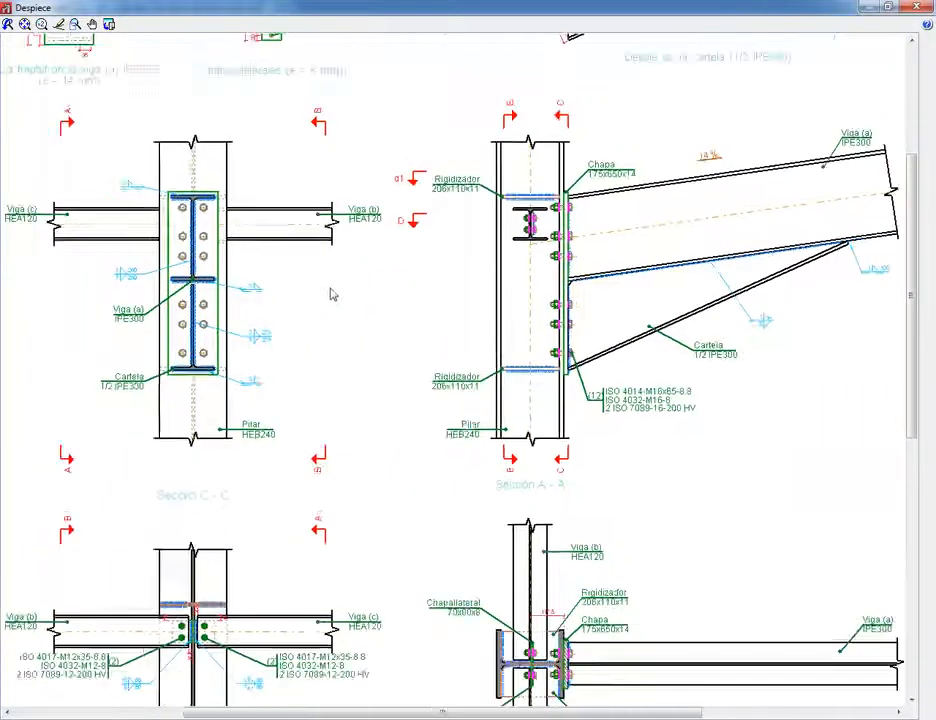
scroll(299, 261, down, 4)
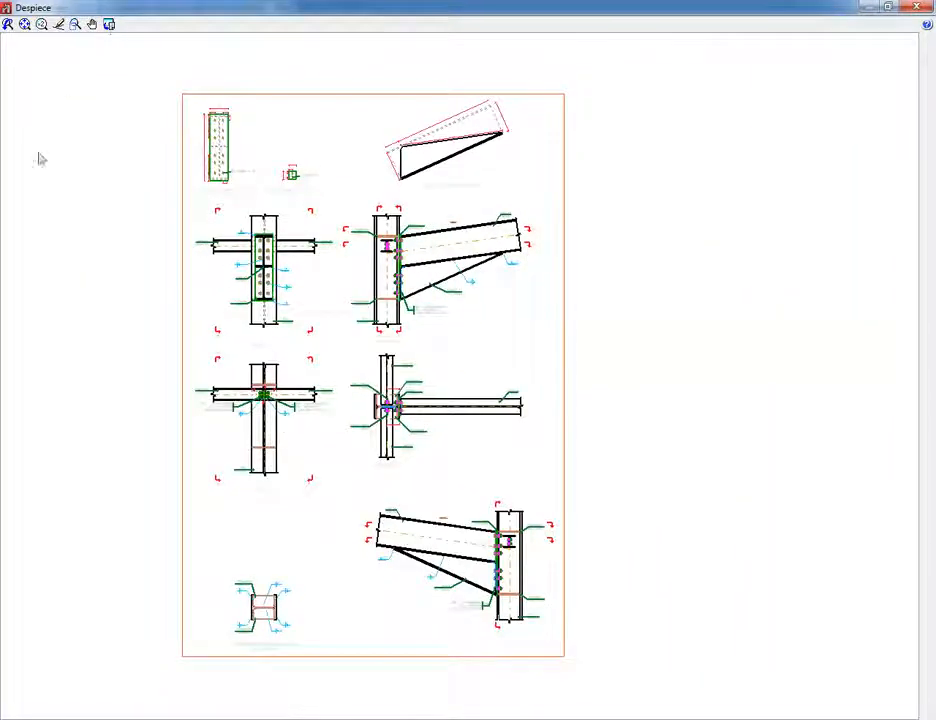
click(109, 24)
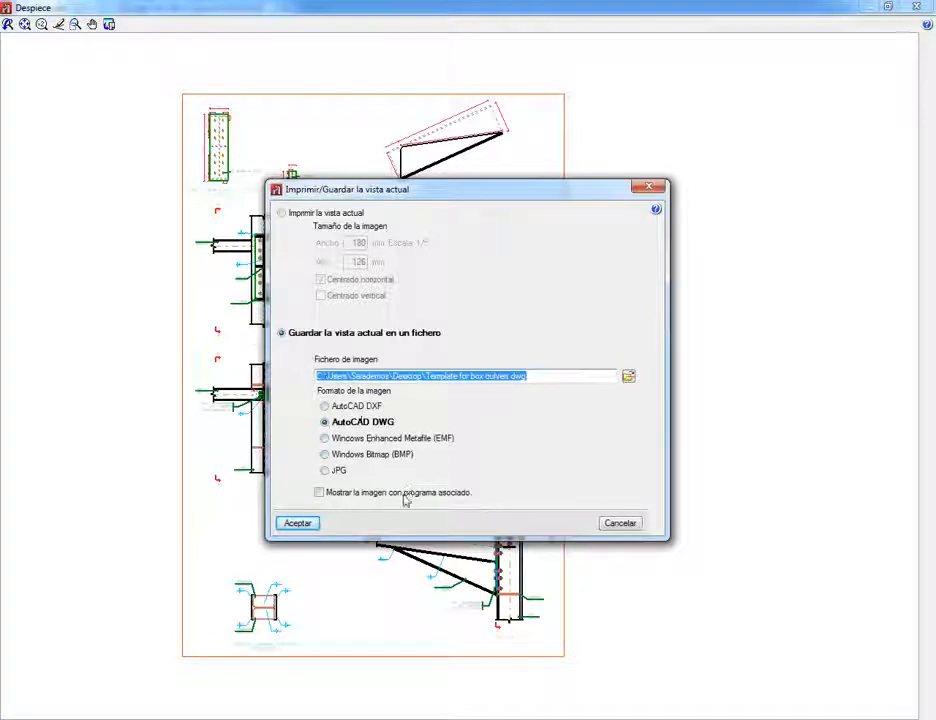
click(619, 524)
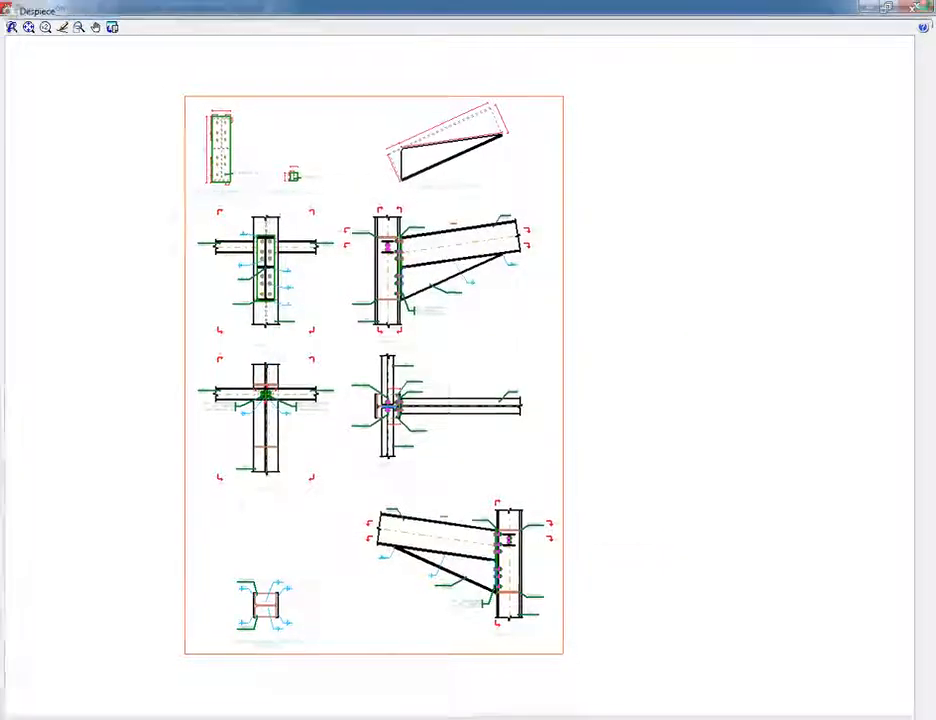
click(916, 7)
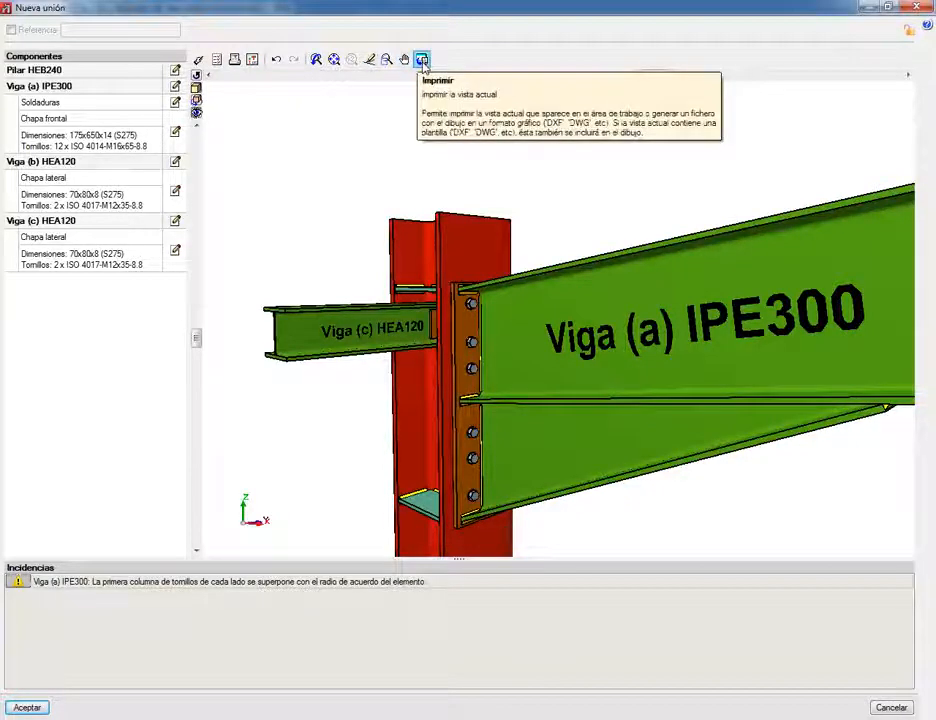
Step: Try out saving the current 3D view of the connection to a file in AutoCAD DWG 3D format
click(422, 60)
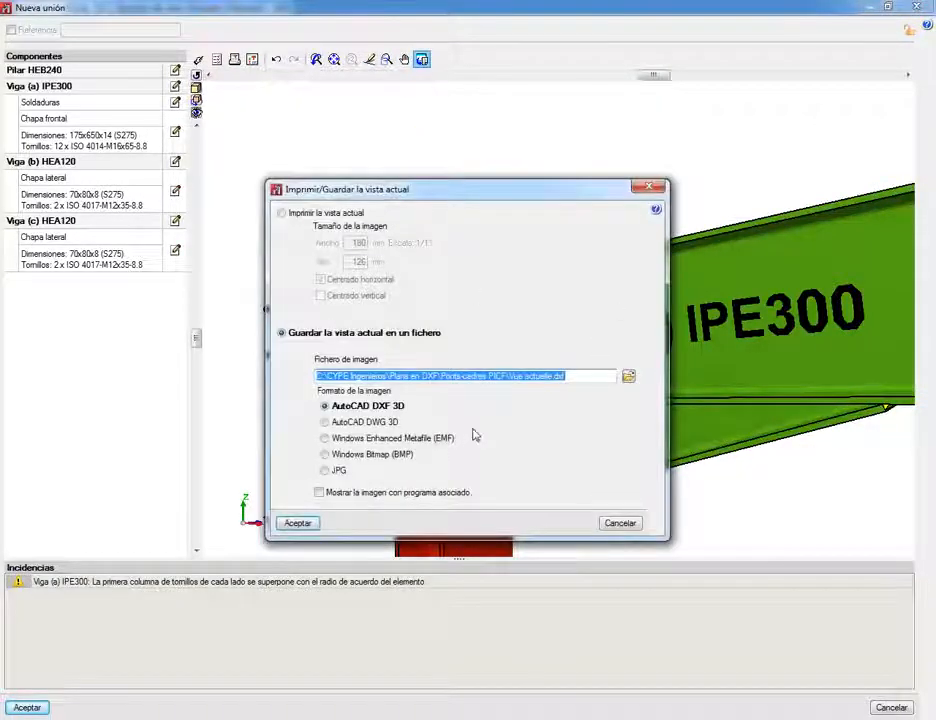
click(358, 422)
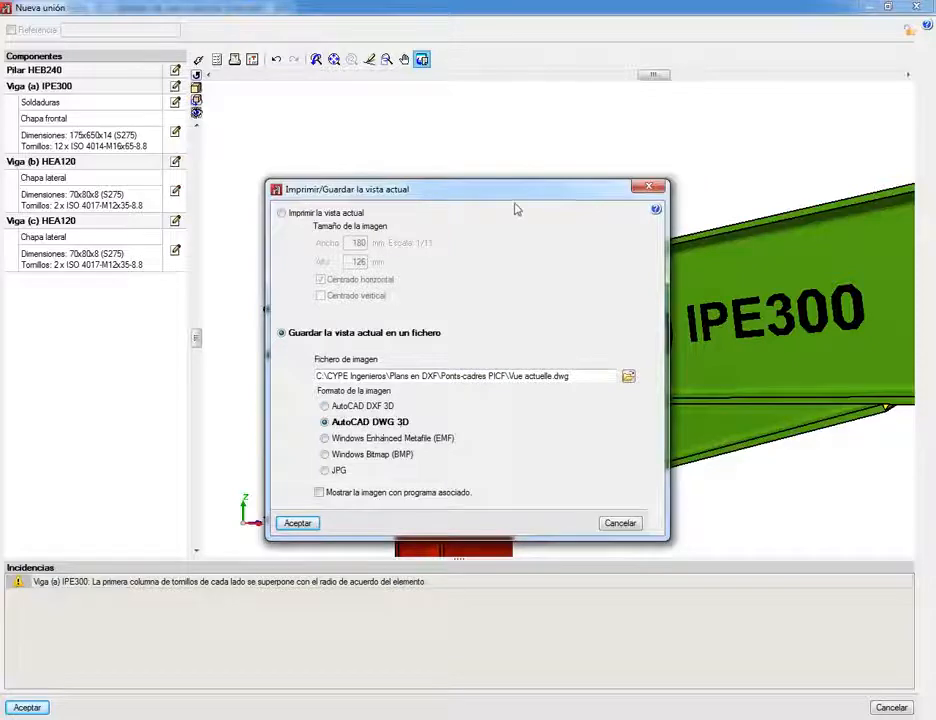
drag(514, 201, 868, 193)
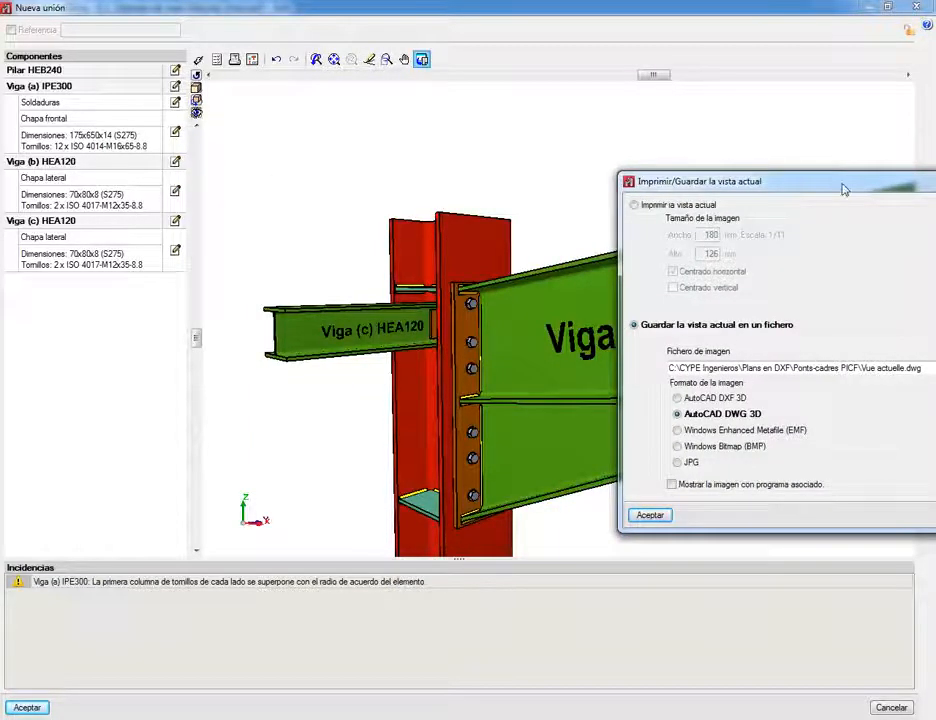
drag(844, 188, 480, 152)
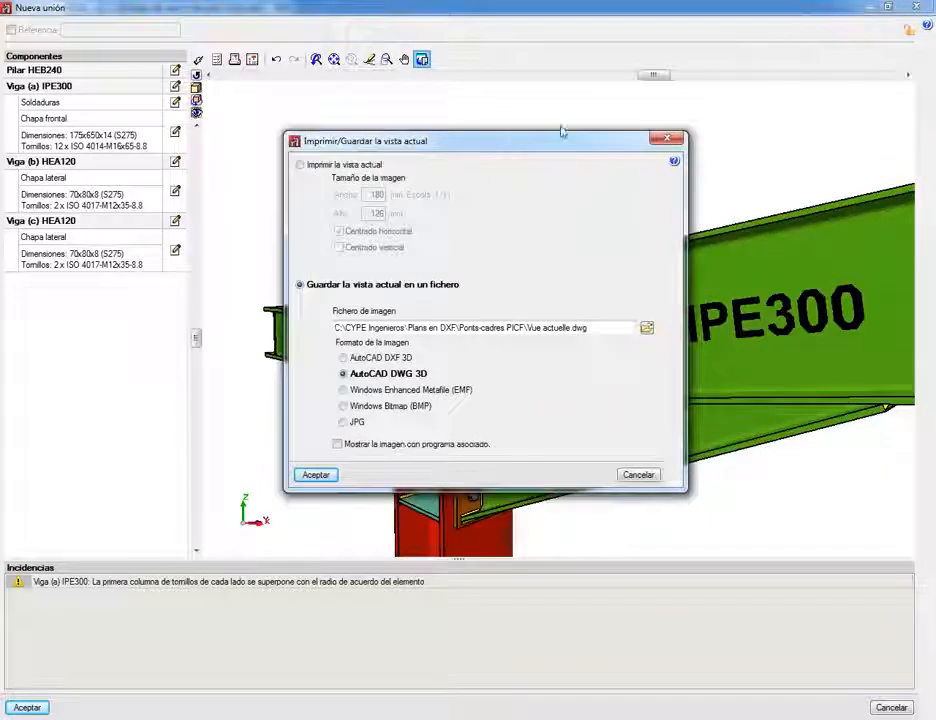
click(639, 475)
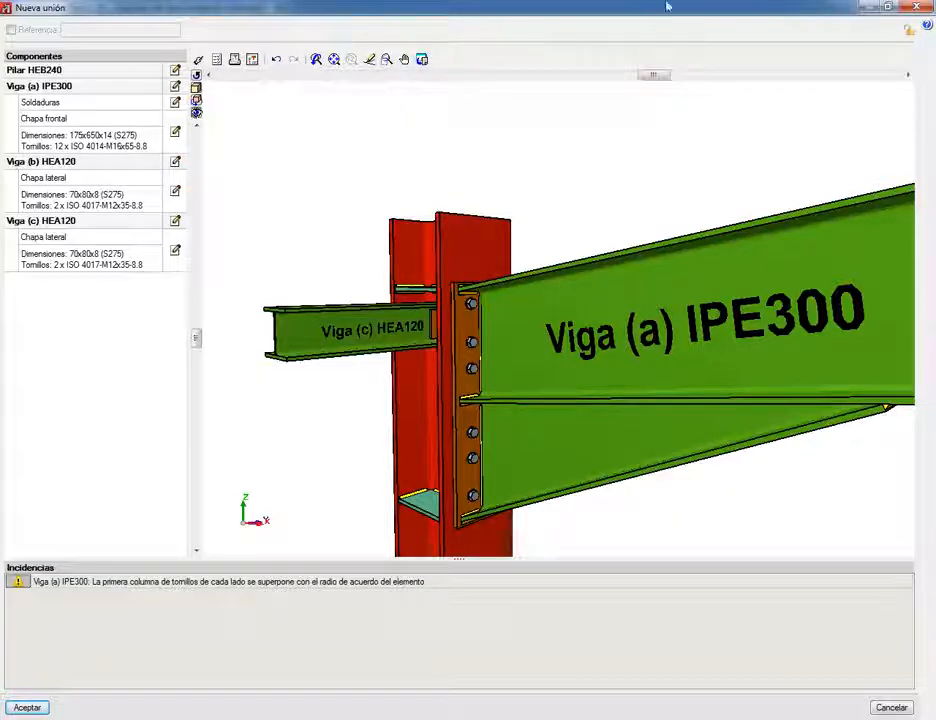
Step: Keep the modified connection instead of discarding it, and accept it to return to the 3D structure model
click(924, 6)
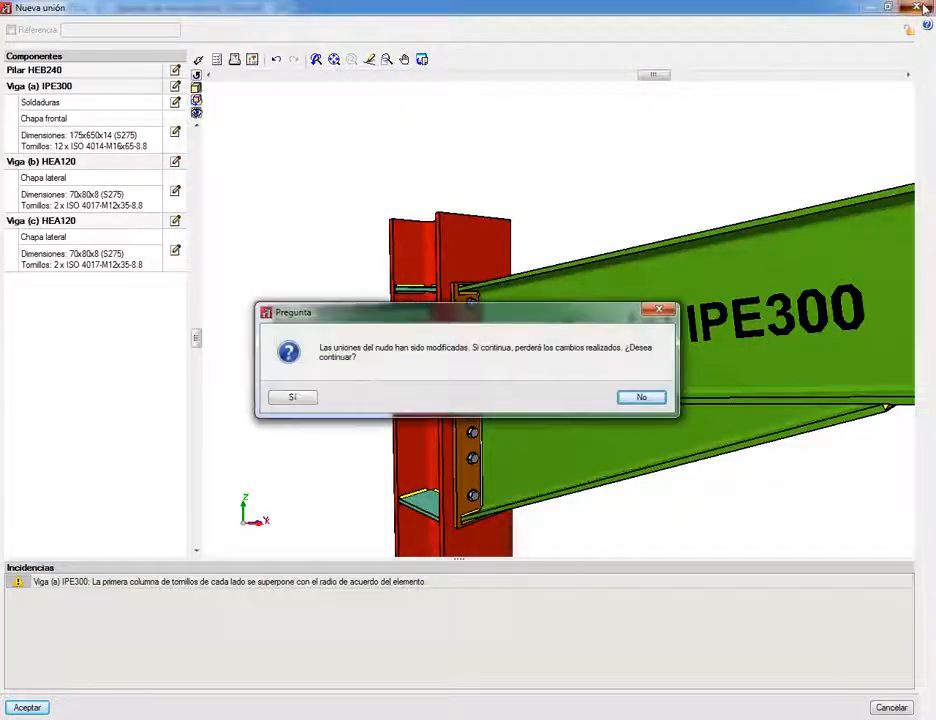
click(641, 398)
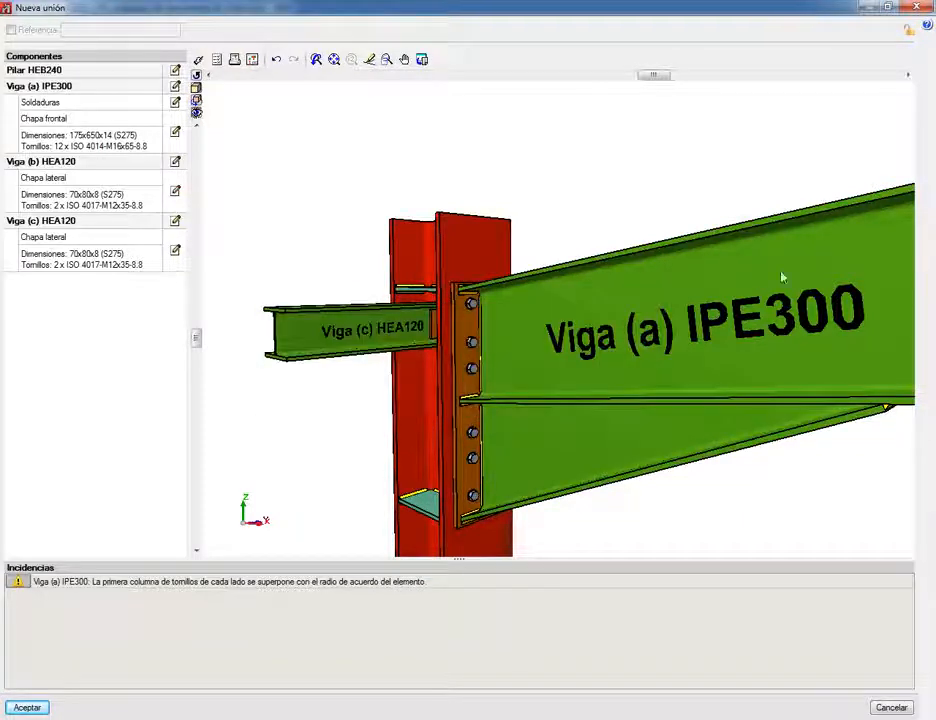
click(28, 708)
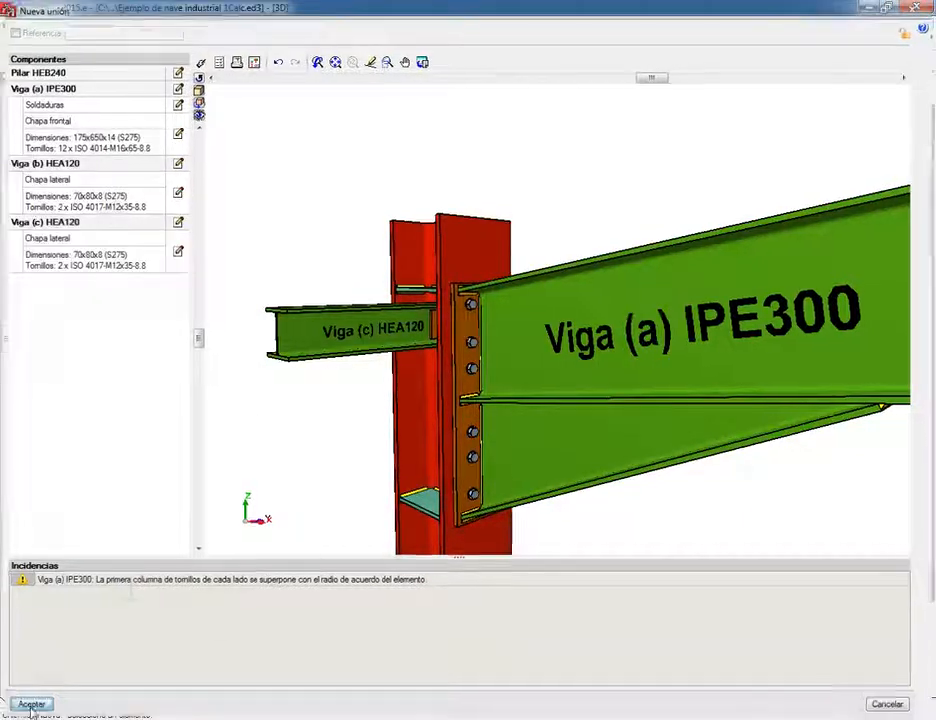
scroll(322, 333, up, 3)
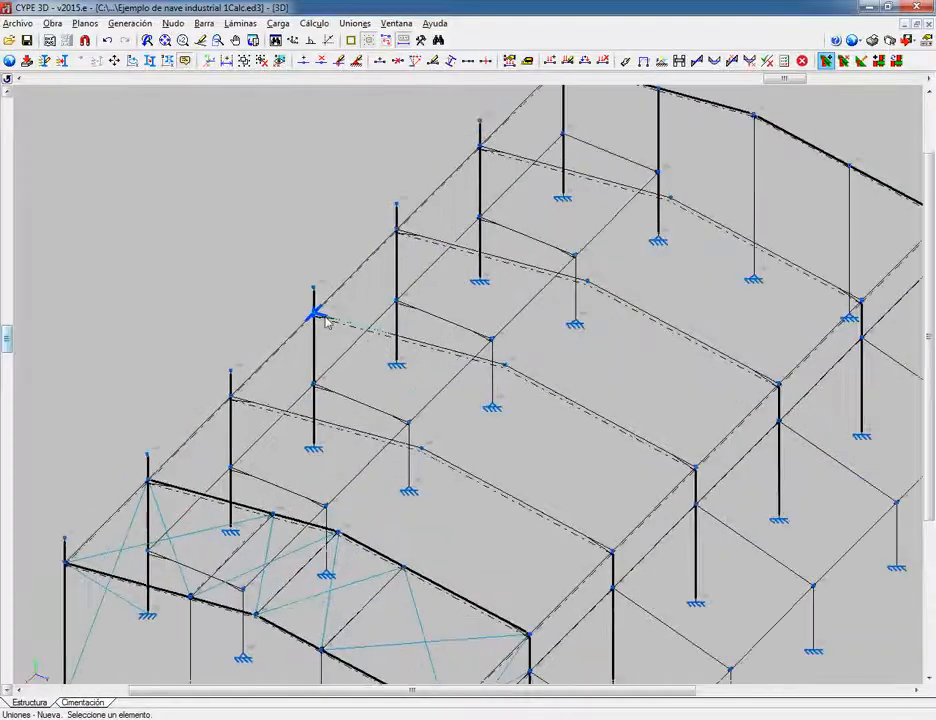
scroll(79, 128, down, 1)
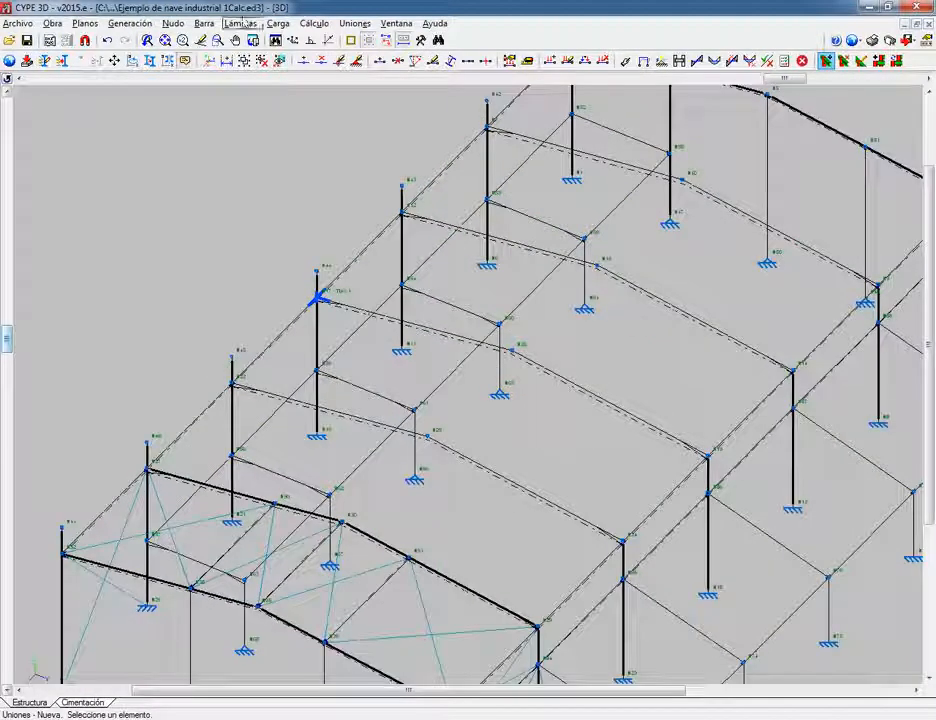
Step: With the Crear piezas command active, examine the bars and nodes of the braced end bay and the neighbouring frames
click(203, 24)
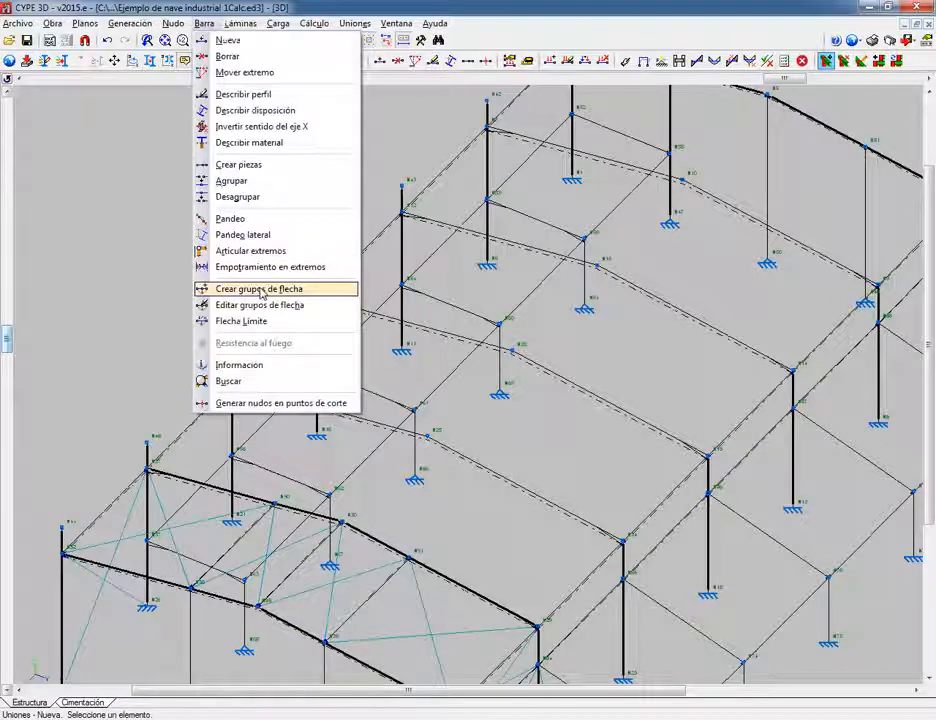
click(240, 165)
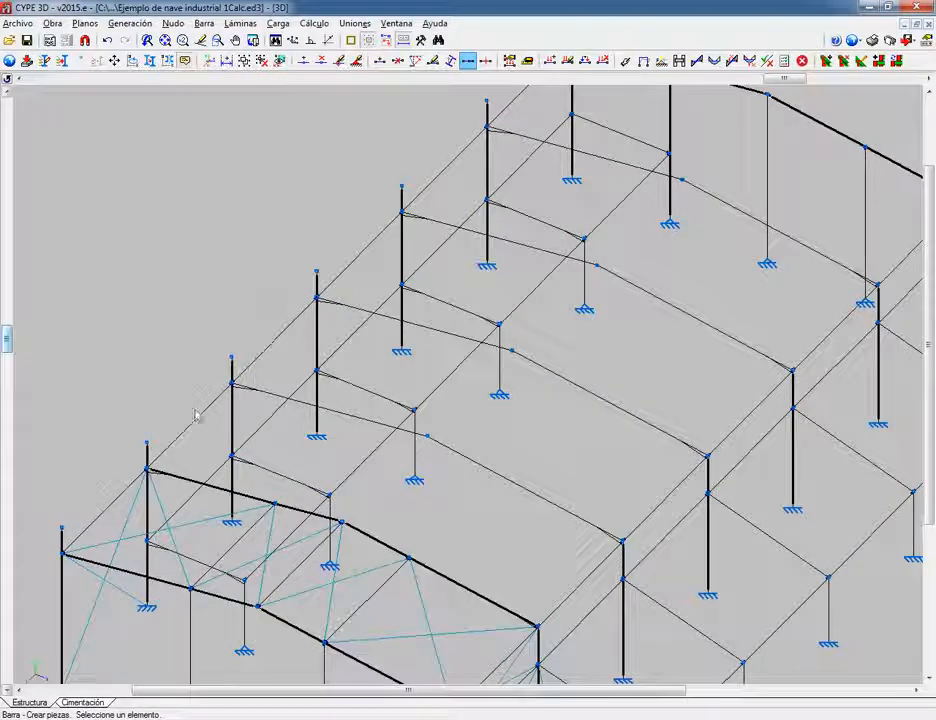
scroll(244, 540, up, 2)
scroll(246, 545, up, 3)
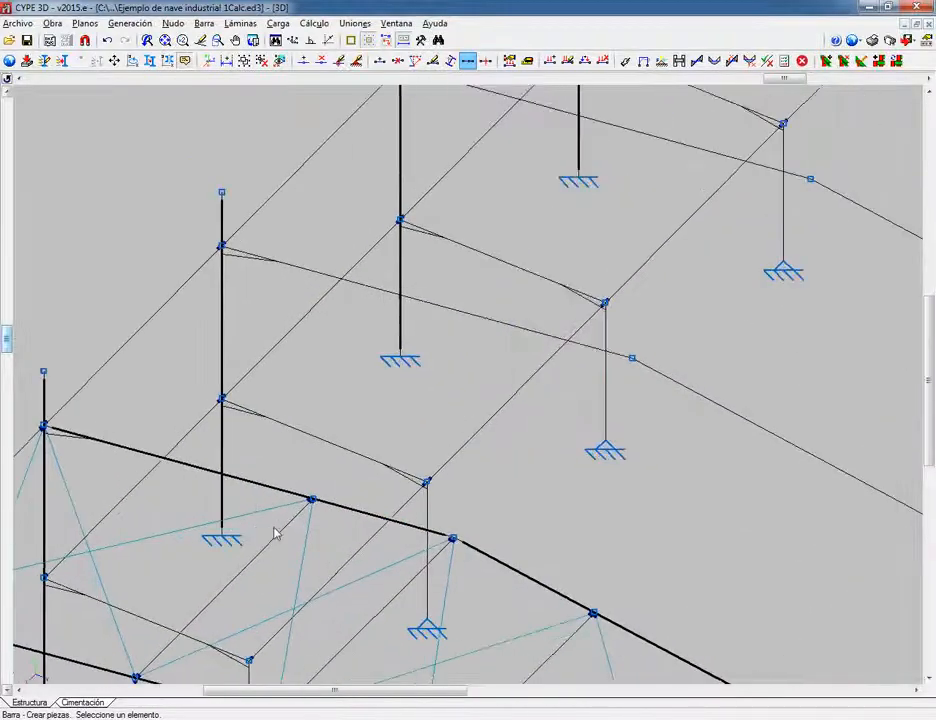
middle_drag(274, 531, 346, 378)
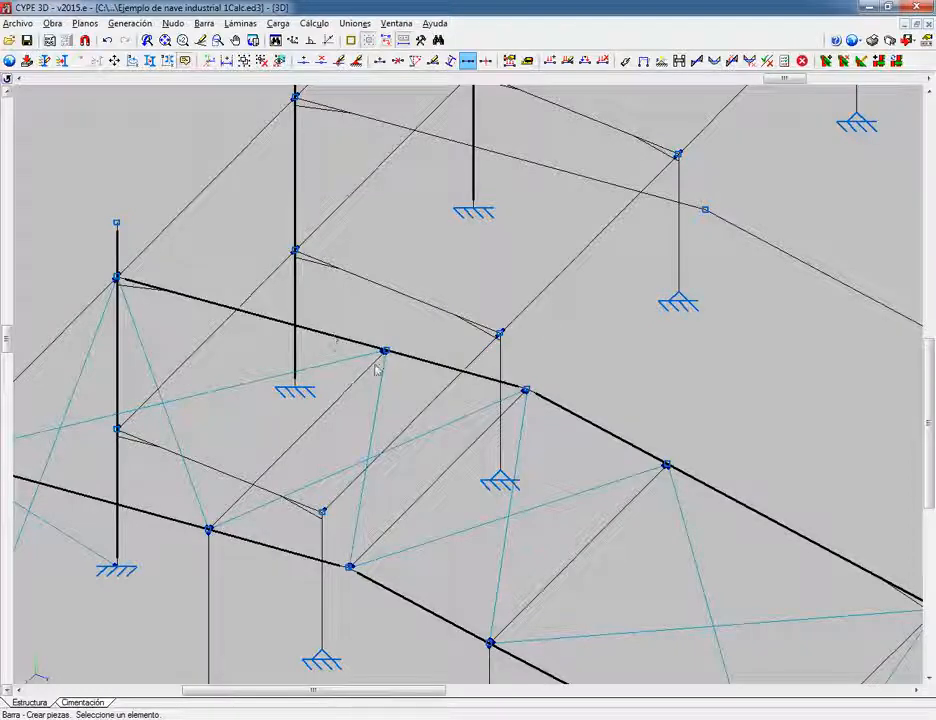
scroll(376, 368, up, 5)
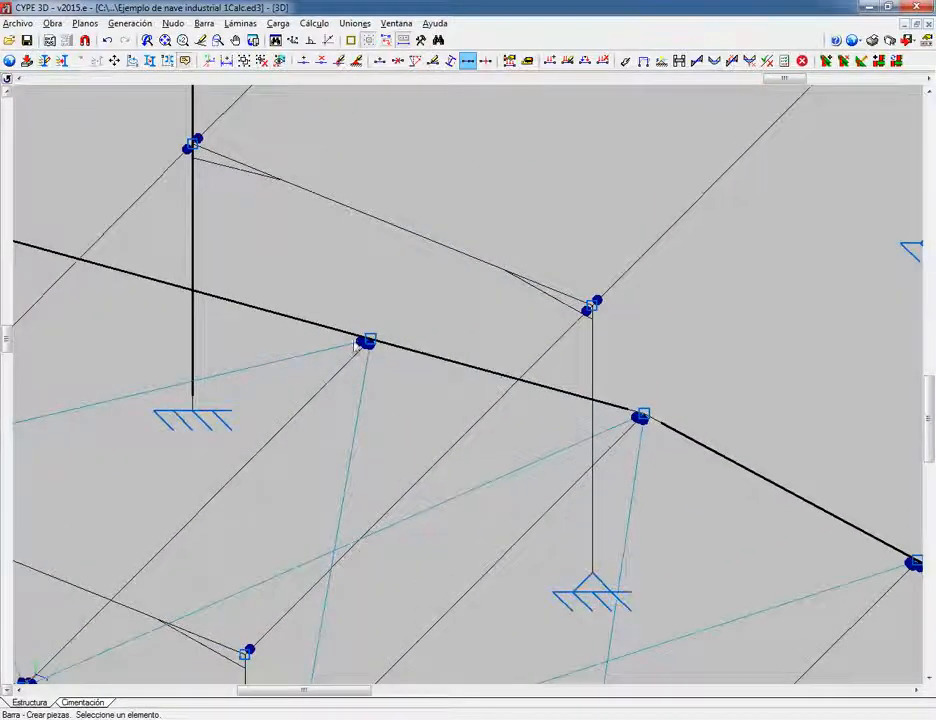
middle_drag(280, 199, 511, 236)
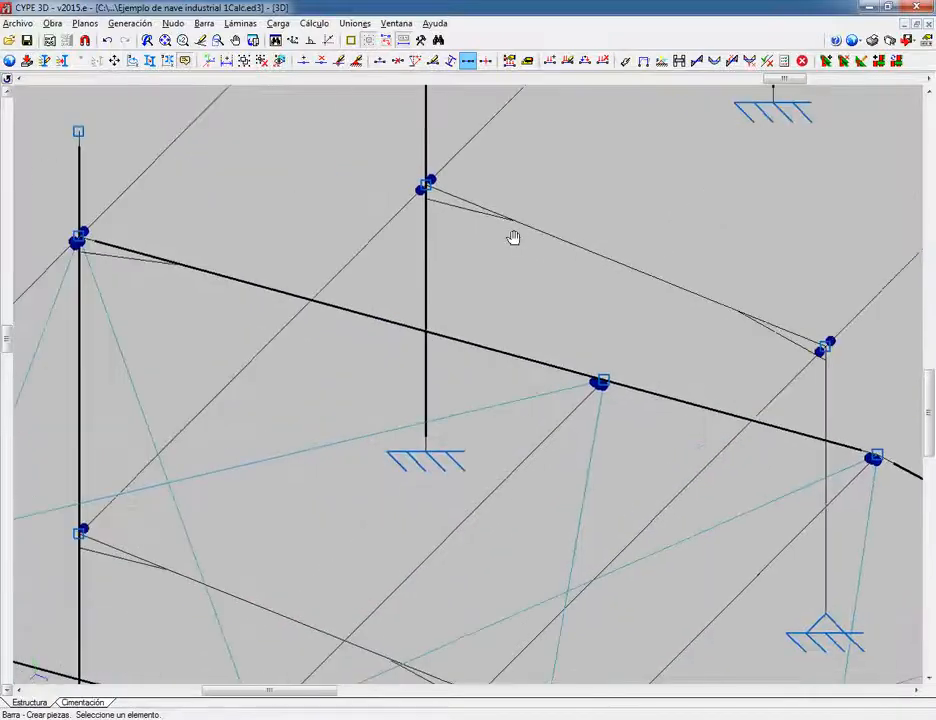
scroll(510, 245, down, 2)
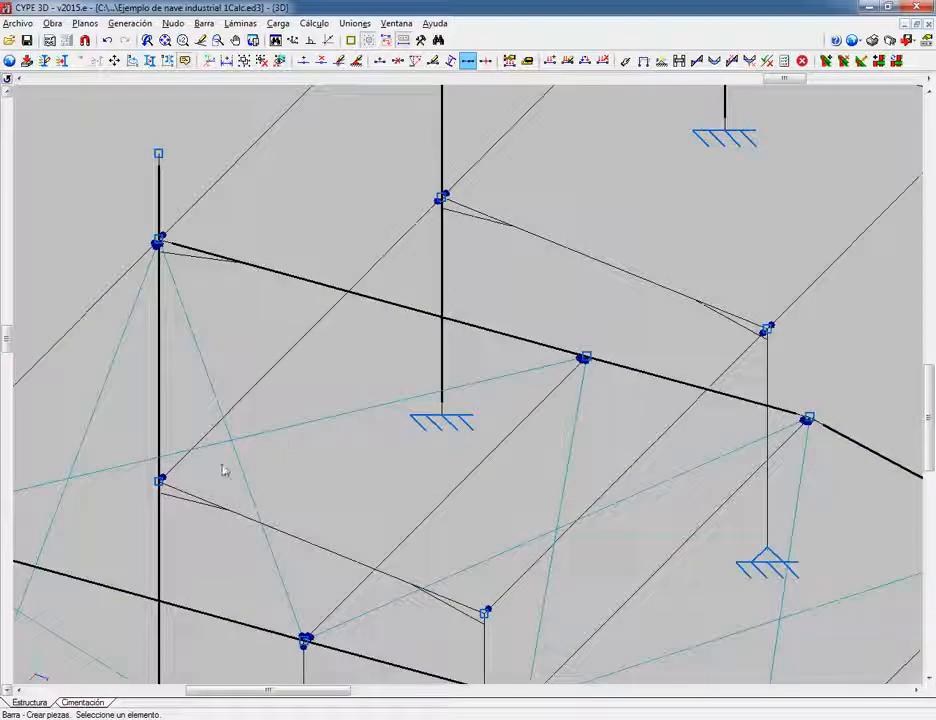
click(160, 484)
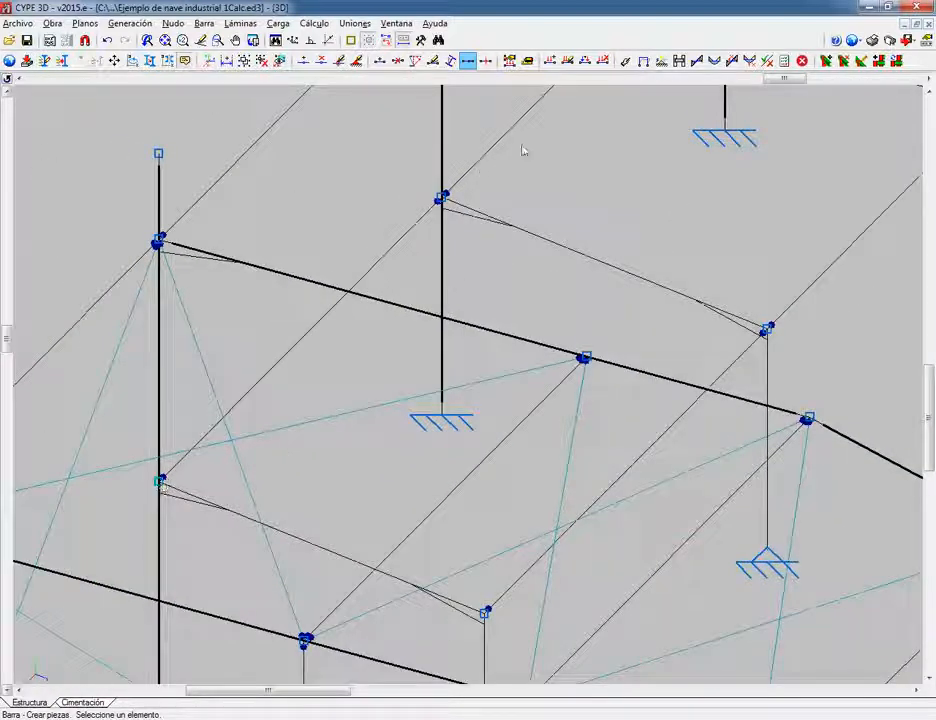
middle_drag(515, 152, 445, 296)
middle_drag(610, 135, 578, 223)
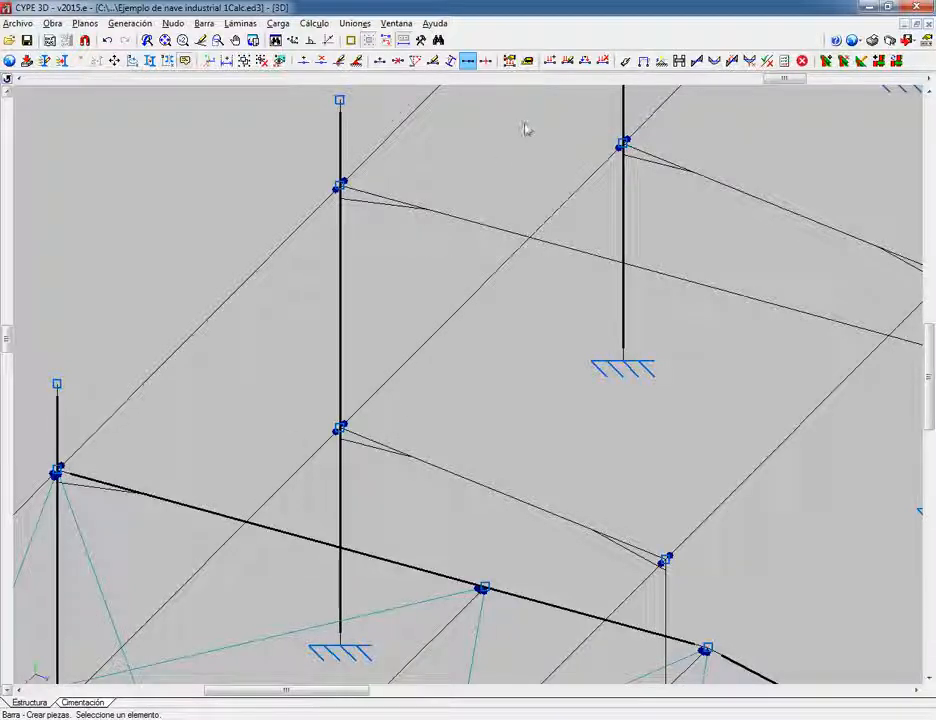
scroll(523, 130, down, 4)
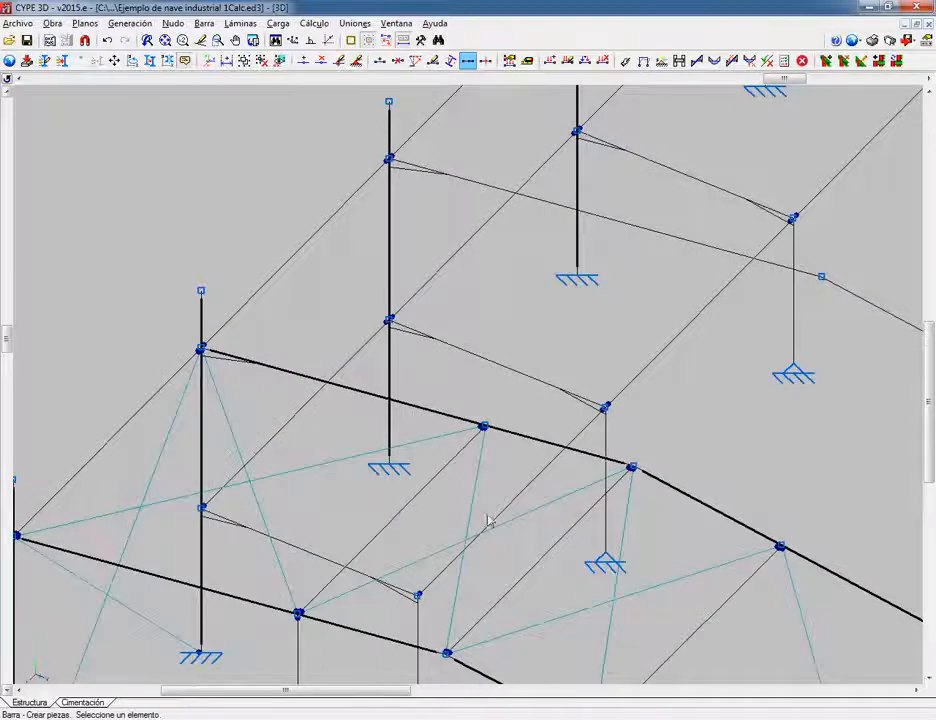
scroll(490, 432, up, 3)
scroll(485, 436, down, 4)
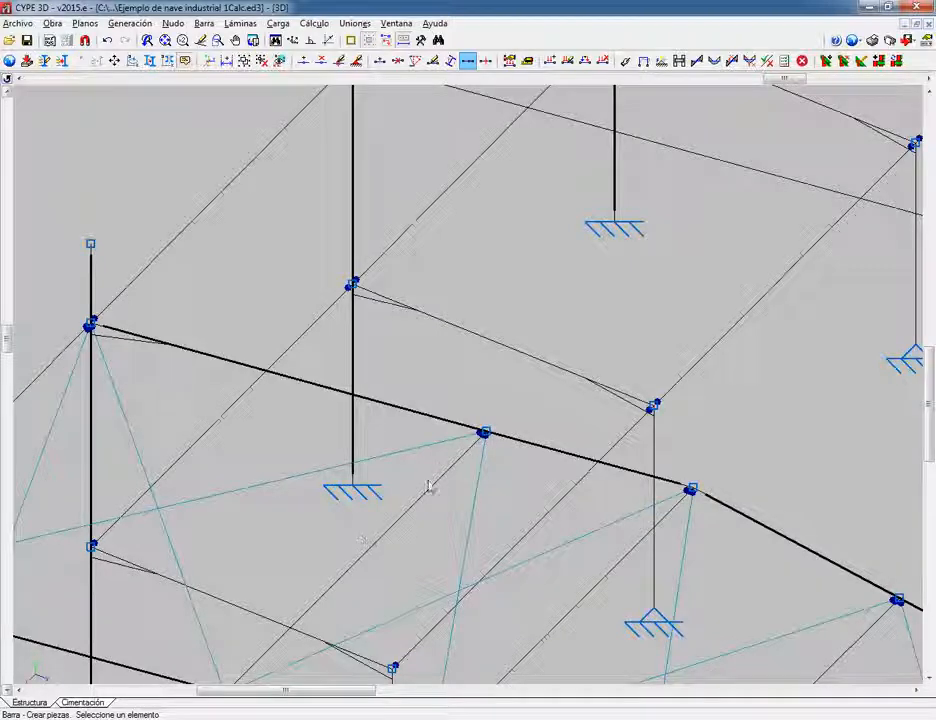
middle_drag(441, 472, 539, 374)
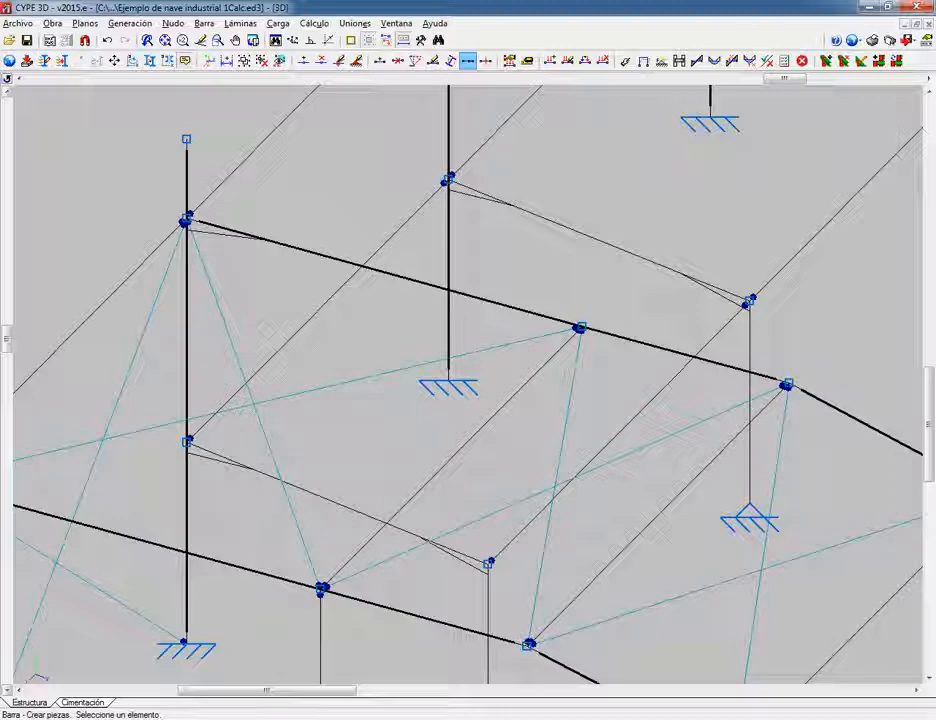
Step: View the formats available for exporting the structure to other programs
click(18, 23)
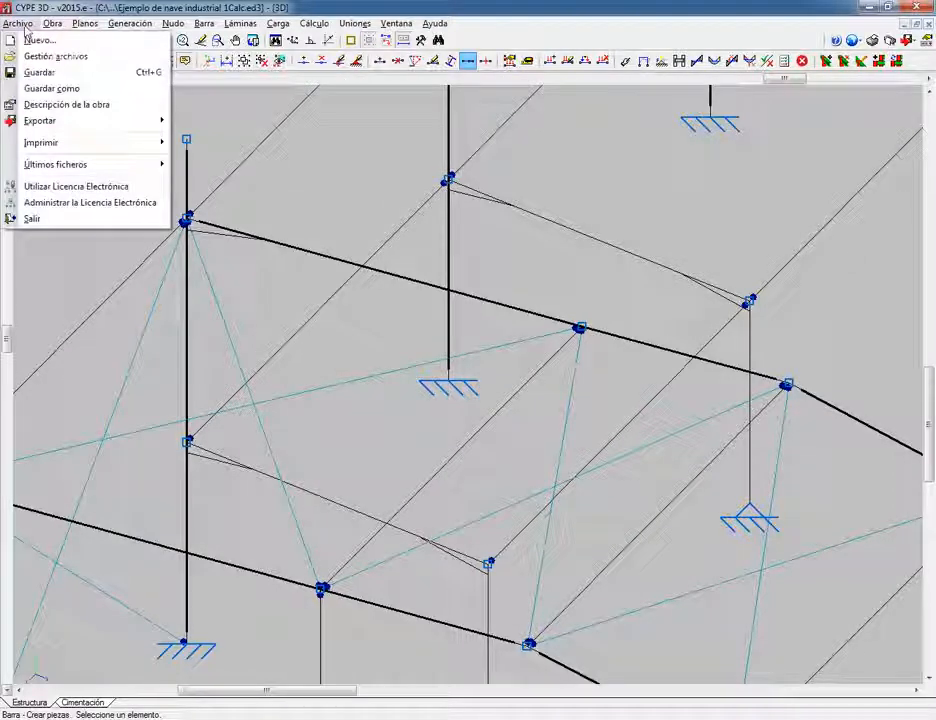
mouse_move(60, 120)
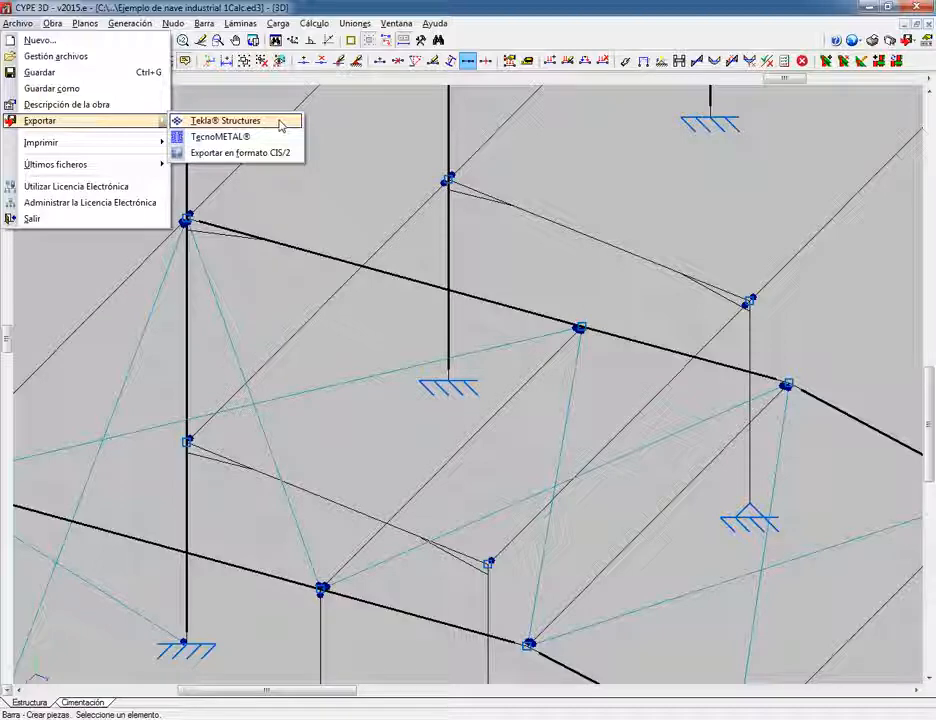
mouse_move(57, 21)
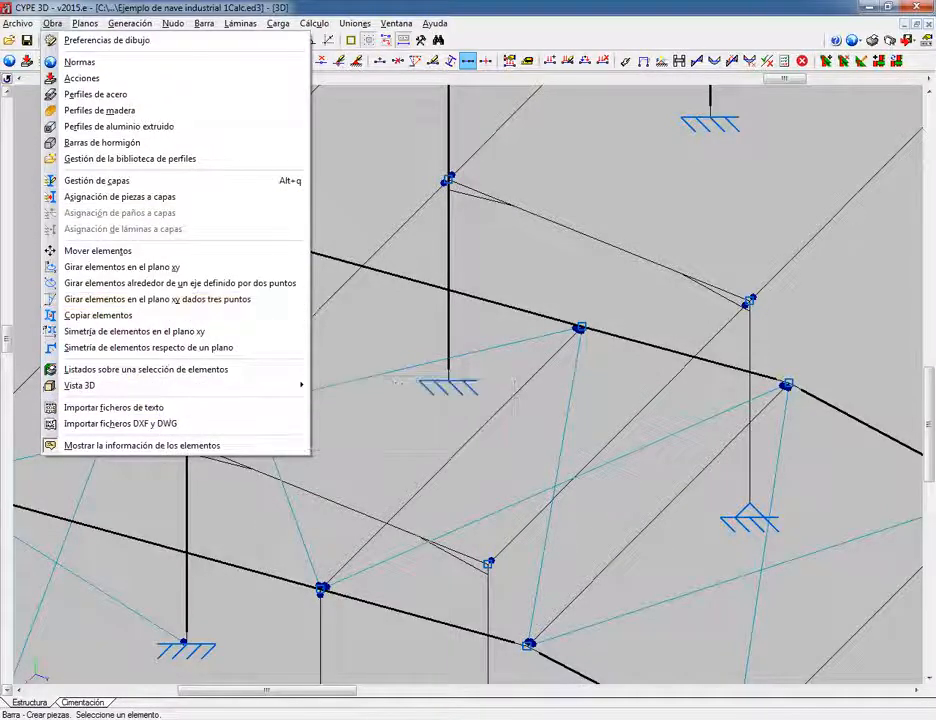
Step: Open the job's drawing selection past the incidence notice and add an Estructura 3D drawing with the 3D view and all 2D views included
click(890, 42)
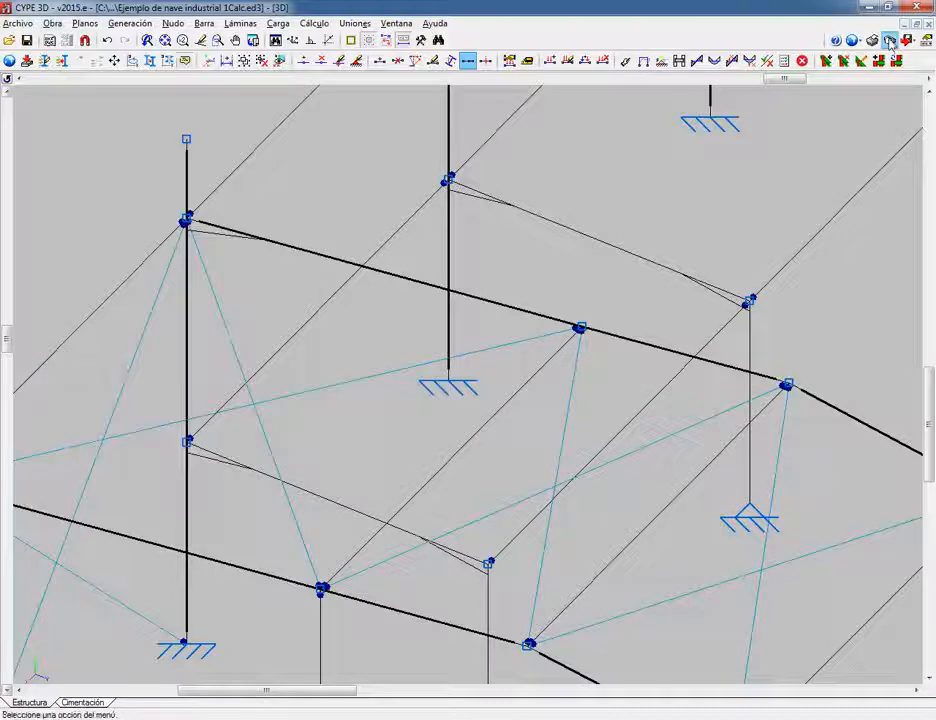
click(825, 297)
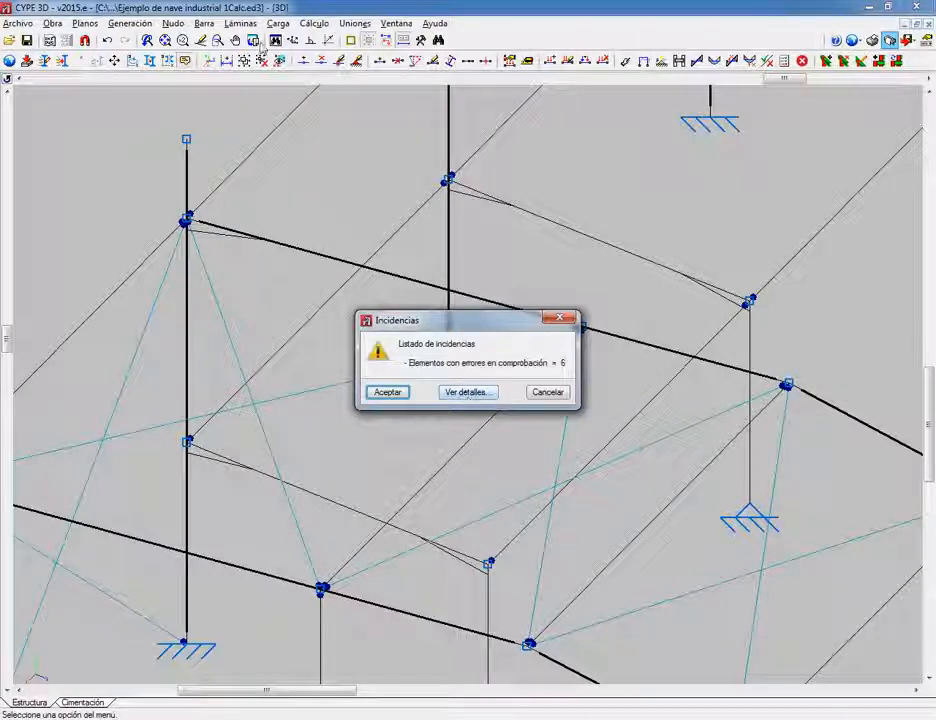
click(386, 393)
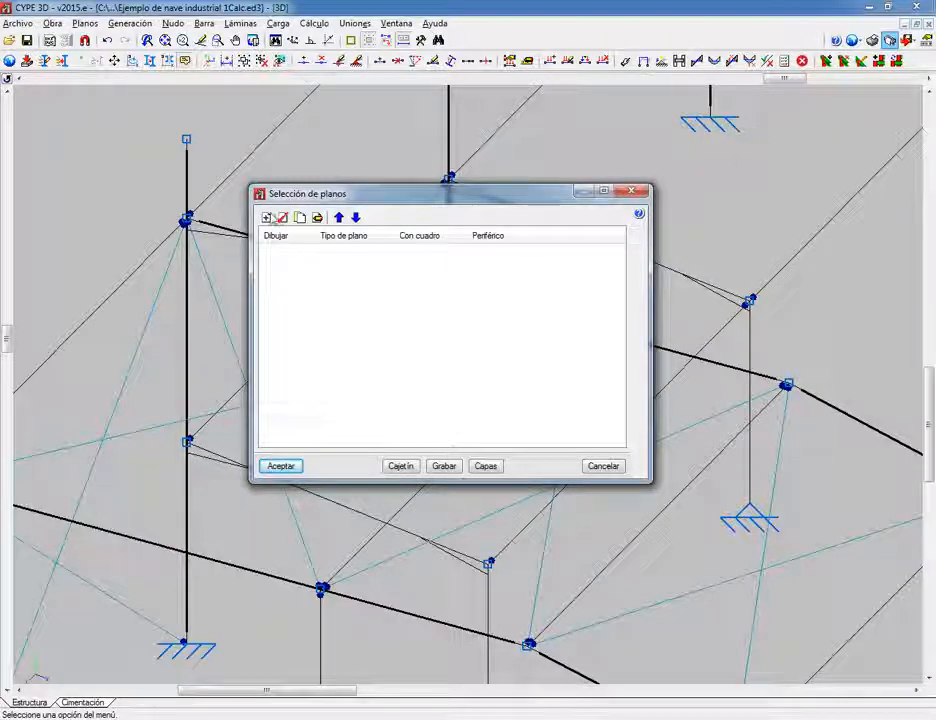
click(265, 217)
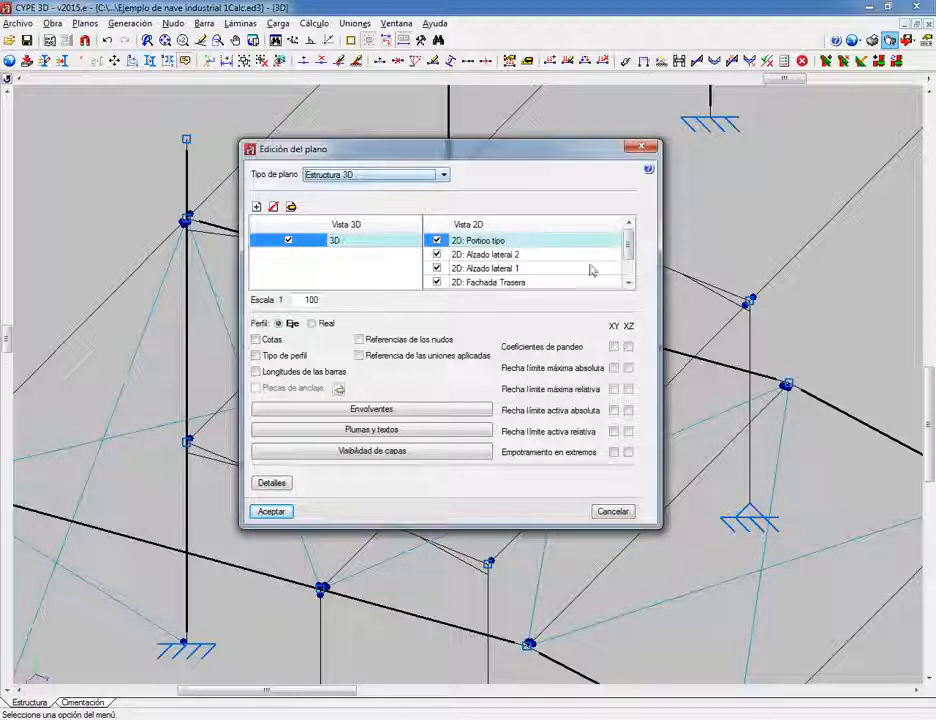
click(629, 282)
click(630, 281)
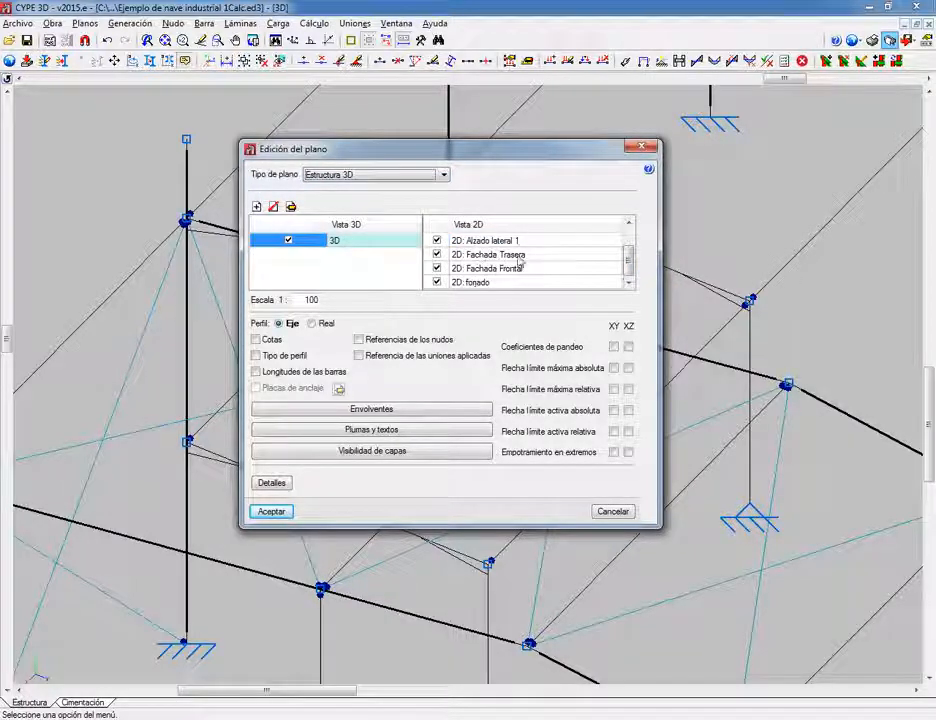
scroll(579, 259, up, 1)
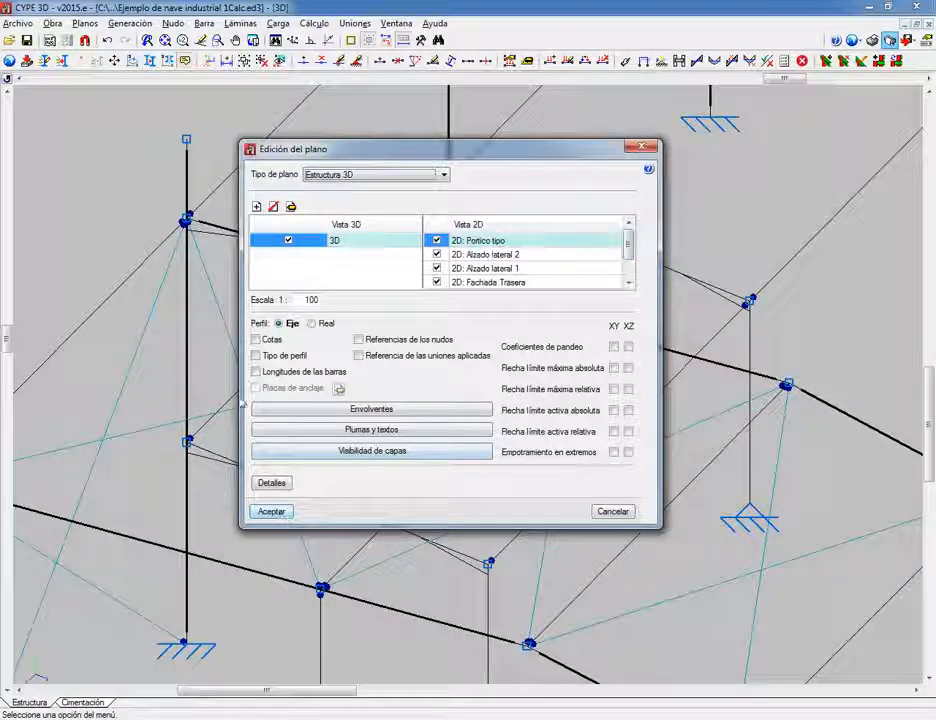
click(272, 512)
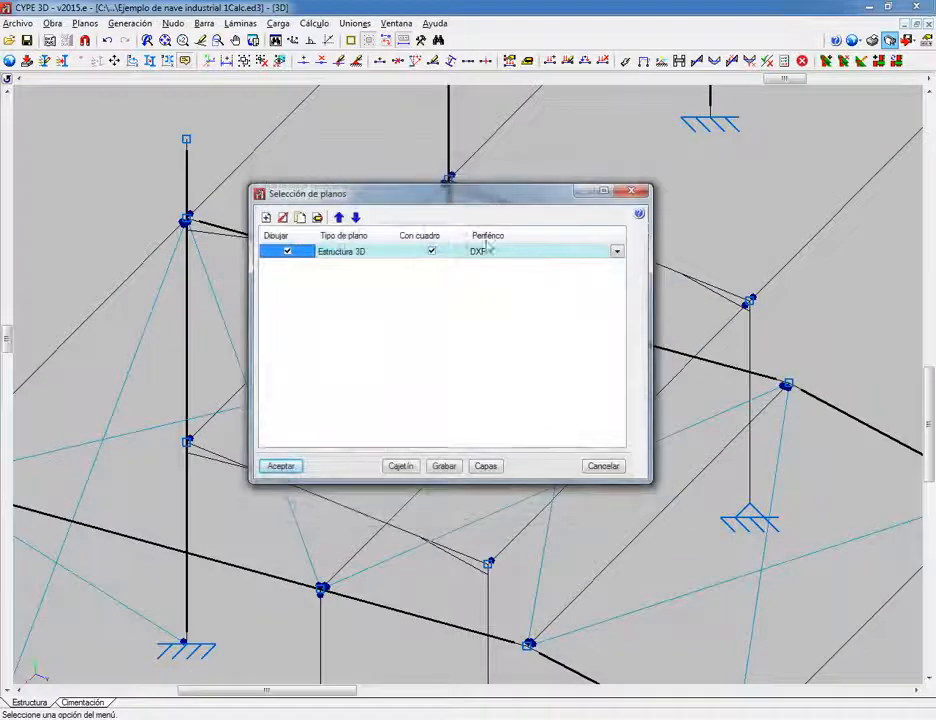
Step: Set the Estructura 3D drawing's output device to DWG and generate the sheet composition
click(548, 255)
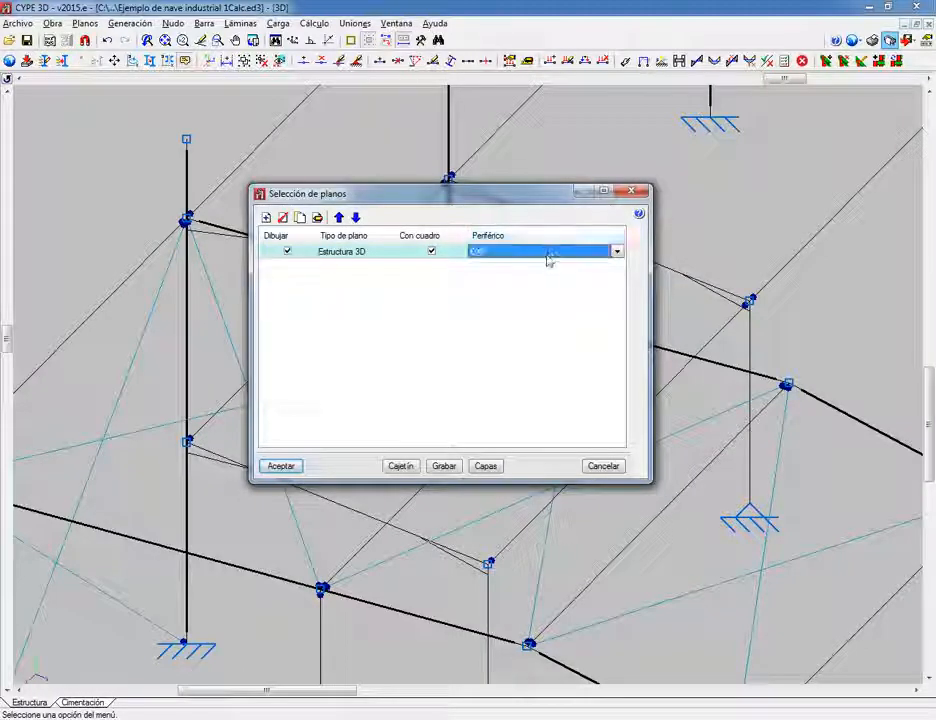
click(548, 258)
click(520, 272)
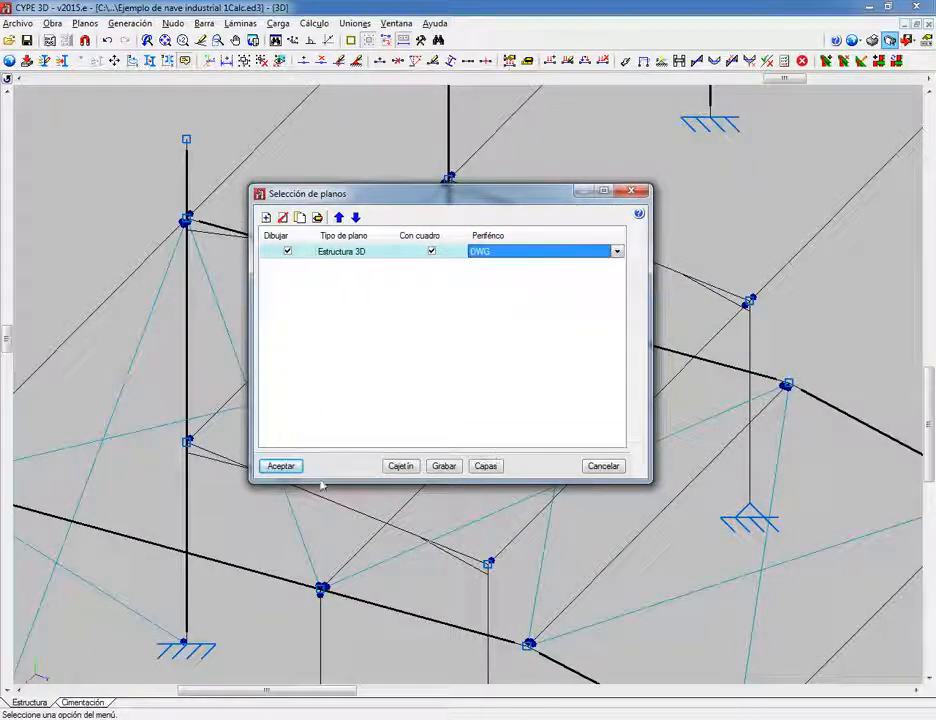
click(281, 466)
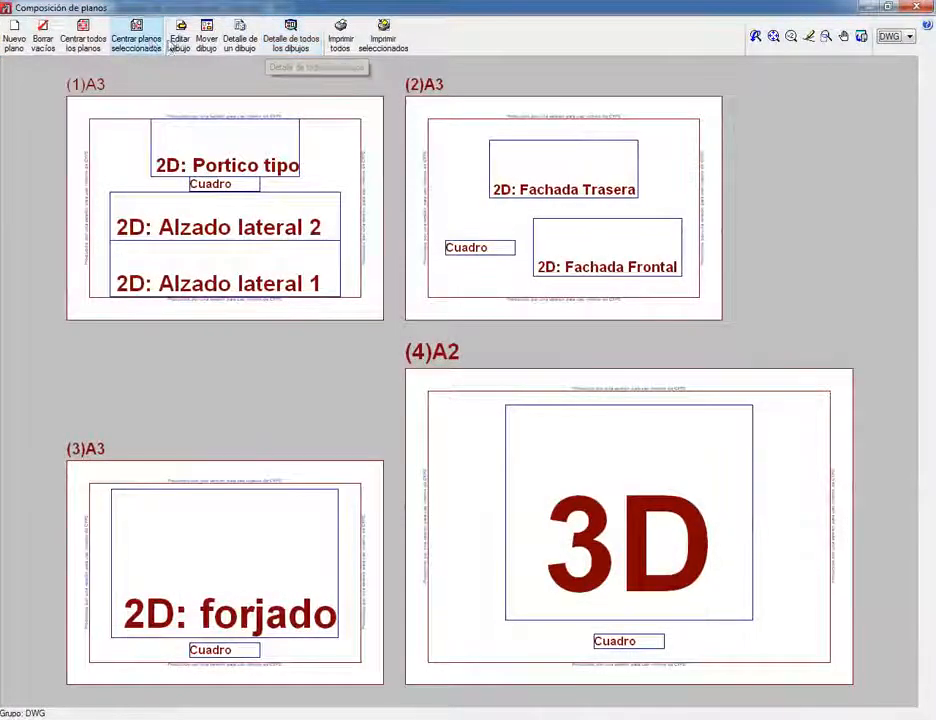
Step: Show the full detail of the 3D drawing on the A2 sheet and inspect its frames up close
click(206, 38)
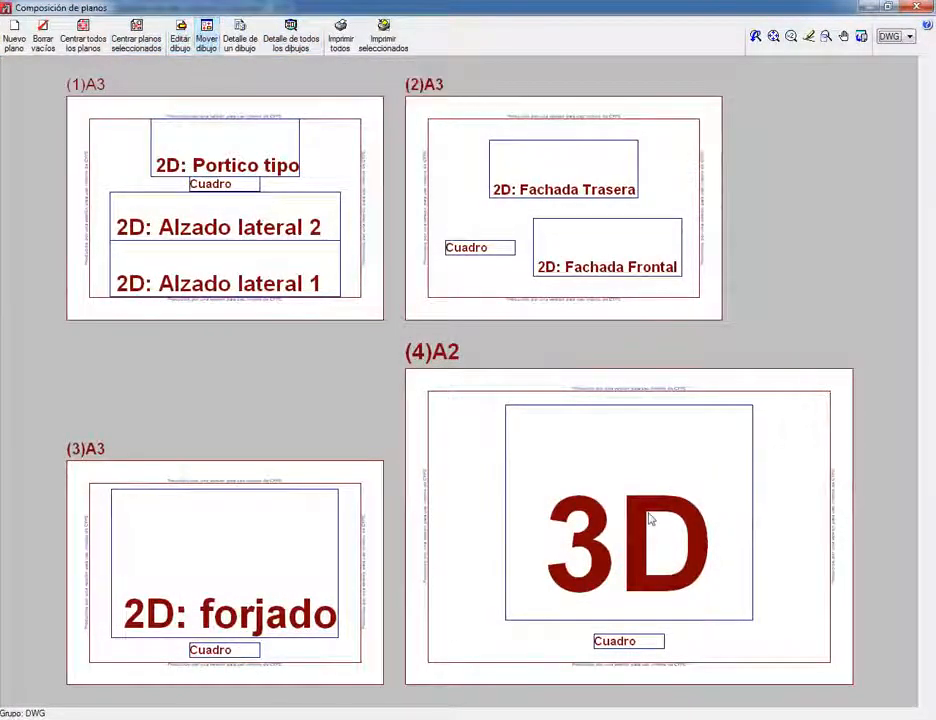
click(240, 38)
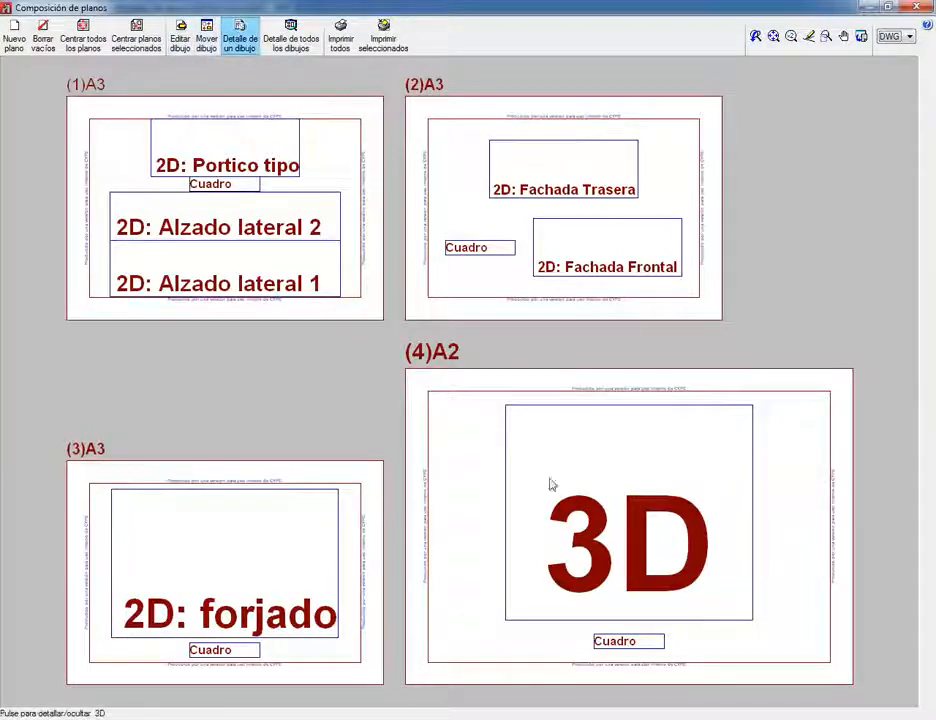
click(552, 484)
scroll(675, 484, up, 2)
scroll(671, 476, down, 1)
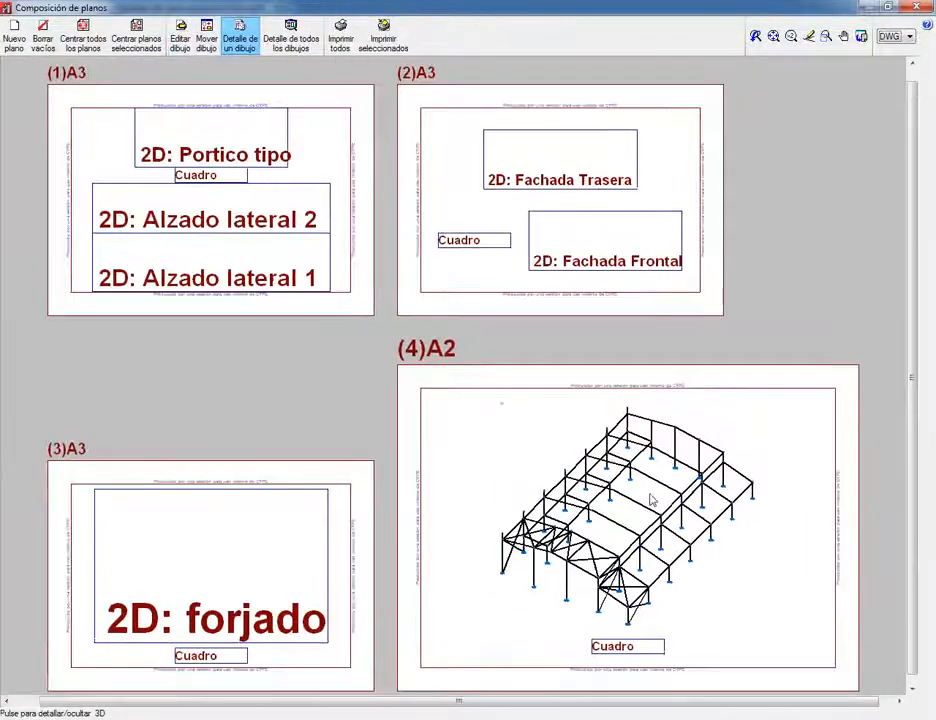
scroll(652, 498, up, 5)
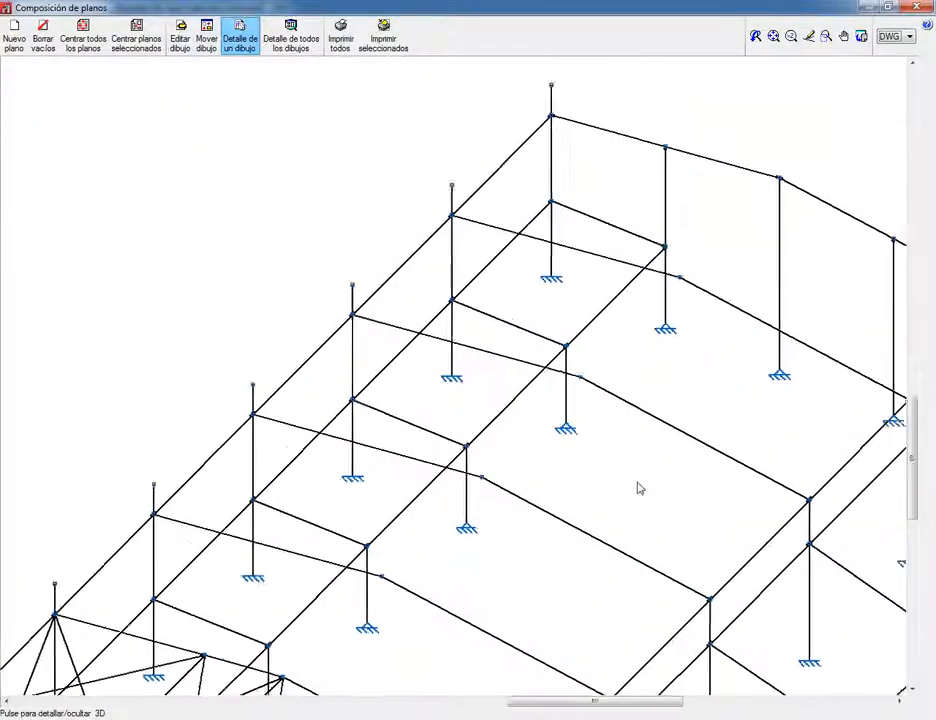
scroll(640, 488, up, 2)
scroll(638, 488, down, 5)
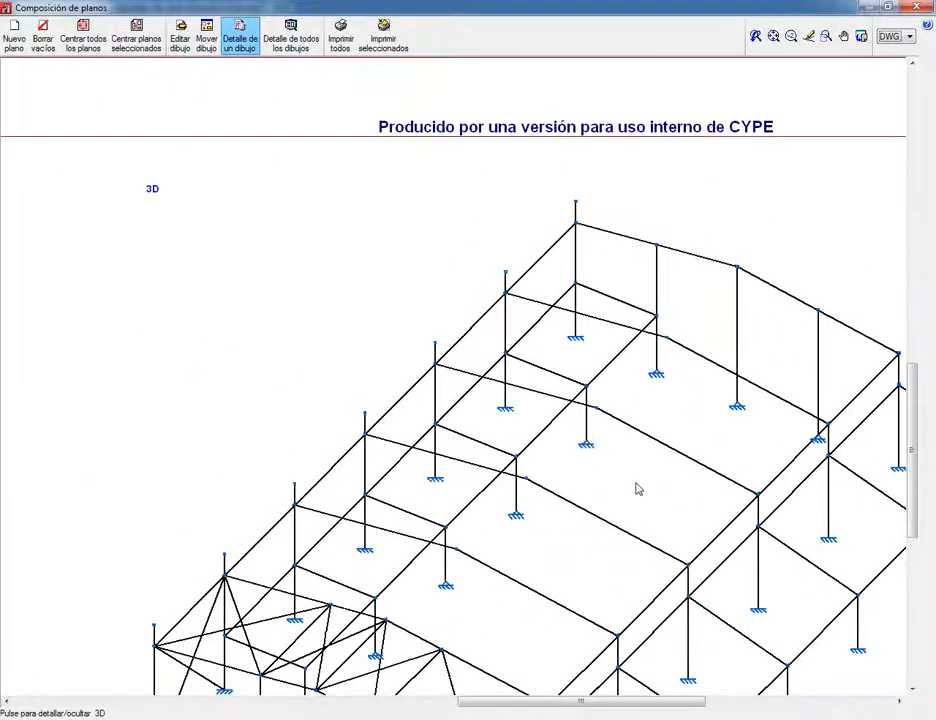
Step: Look over the whole 3D frame drawing on the A2 sheet and close the sheet composition
scroll(638, 488, down, 4)
scroll(621, 451, up, 2)
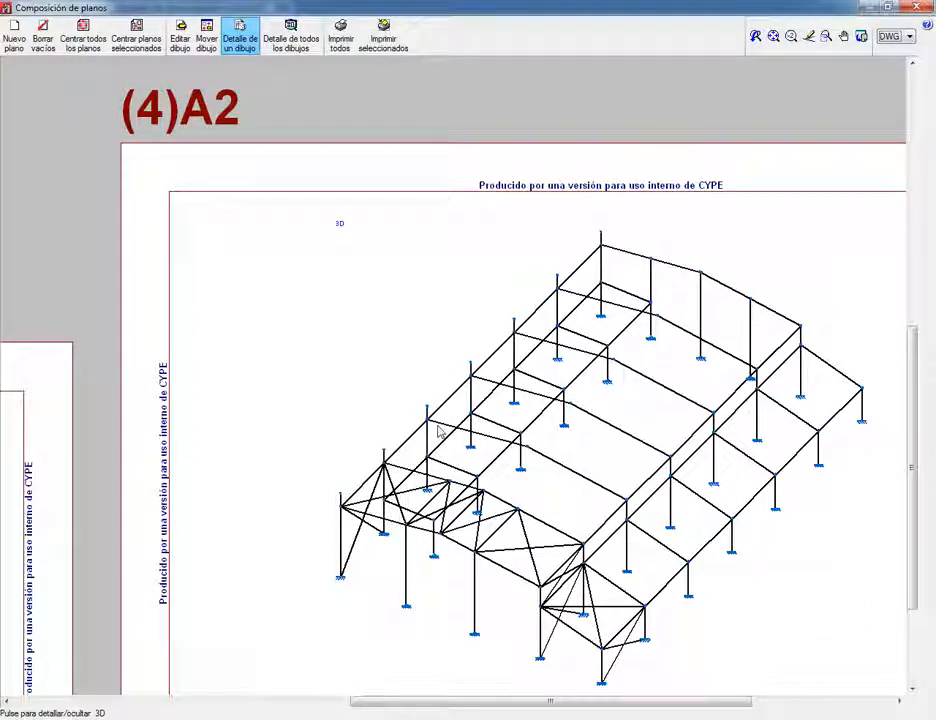
scroll(492, 533, down, 1)
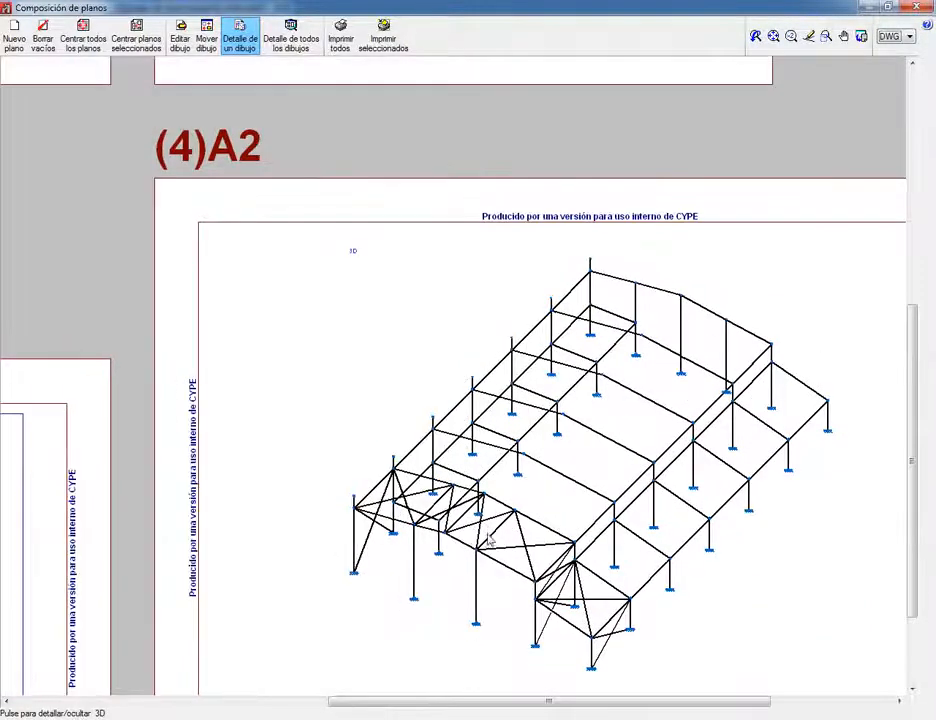
scroll(490, 563, up, 1)
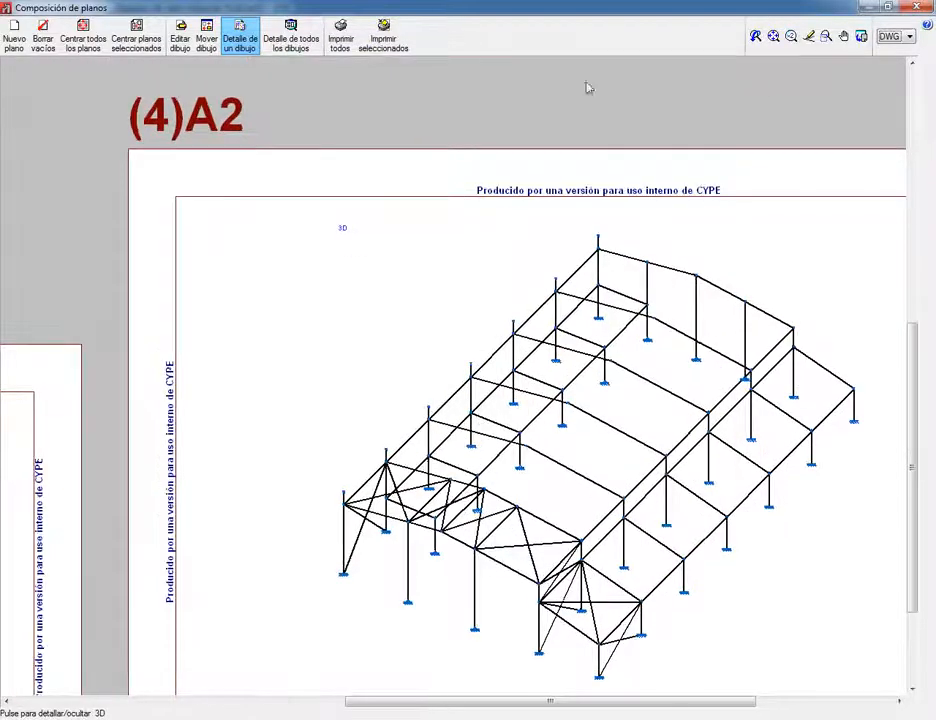
click(915, 7)
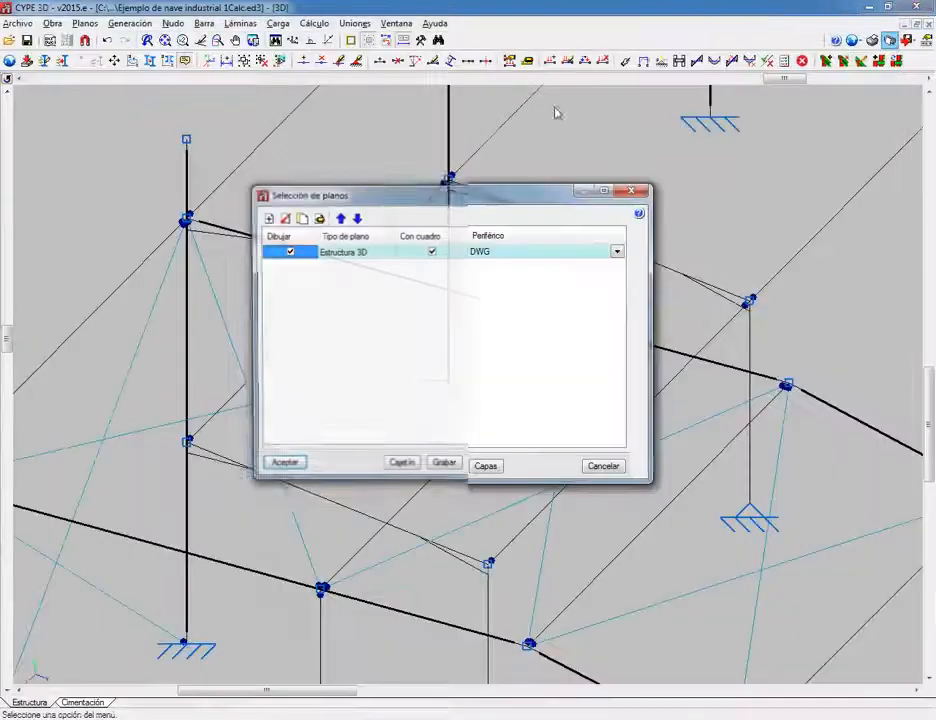
Step: Try the Real profile representation in the Estructura 3D drawing's settings and leave the drawing selection without applying it
click(317, 217)
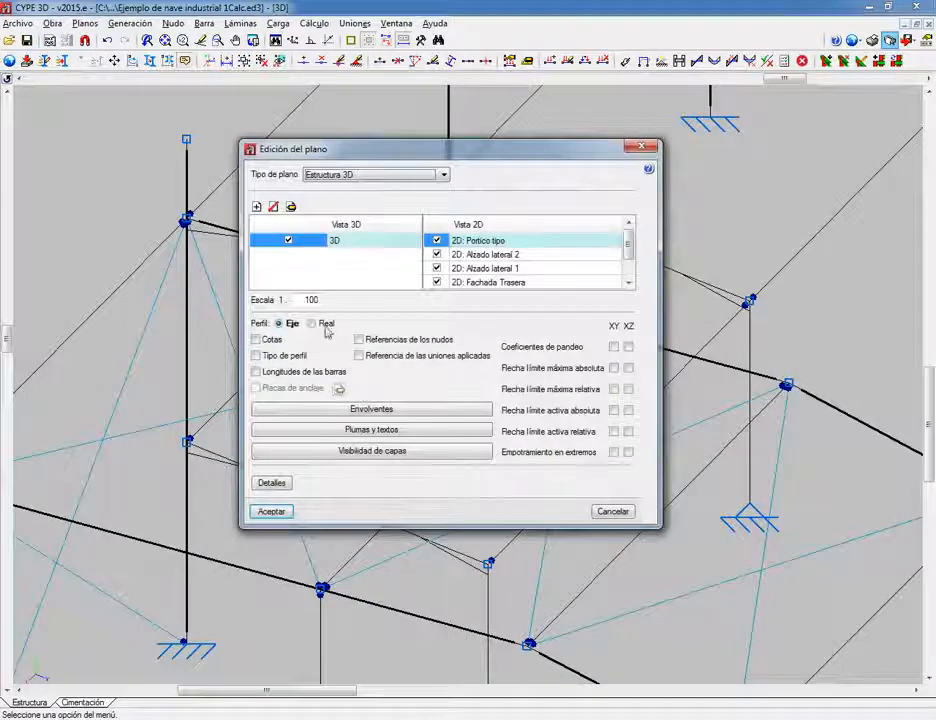
click(324, 326)
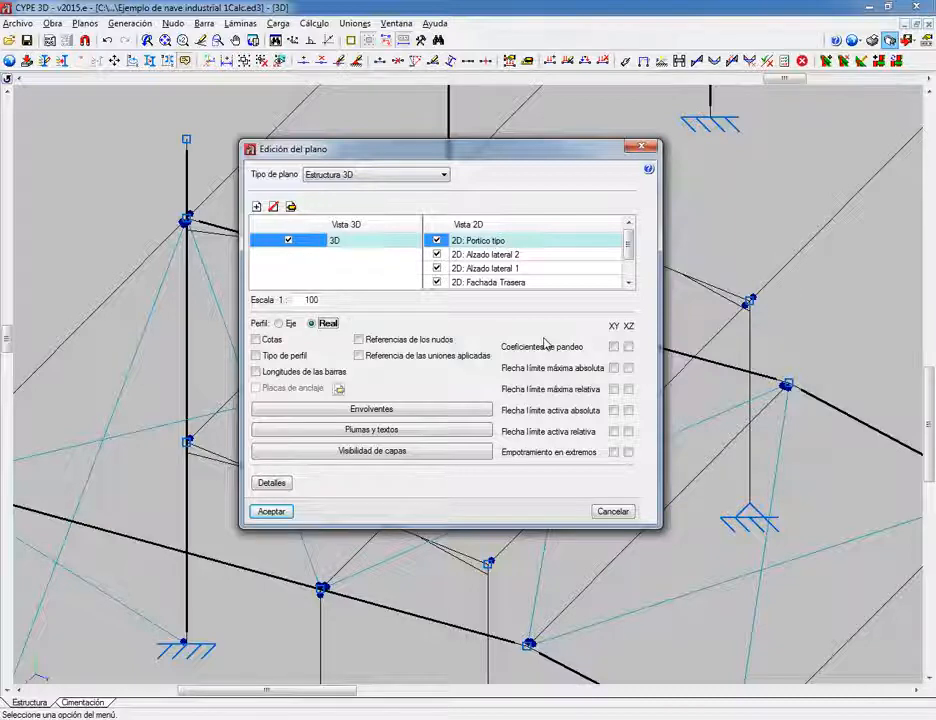
click(621, 514)
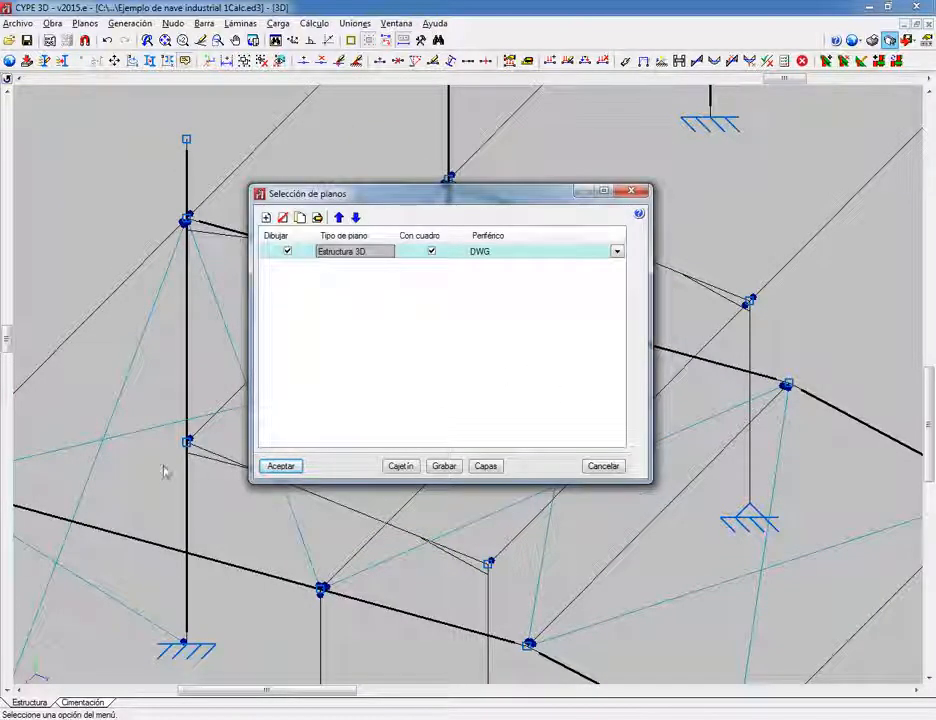
click(603, 466)
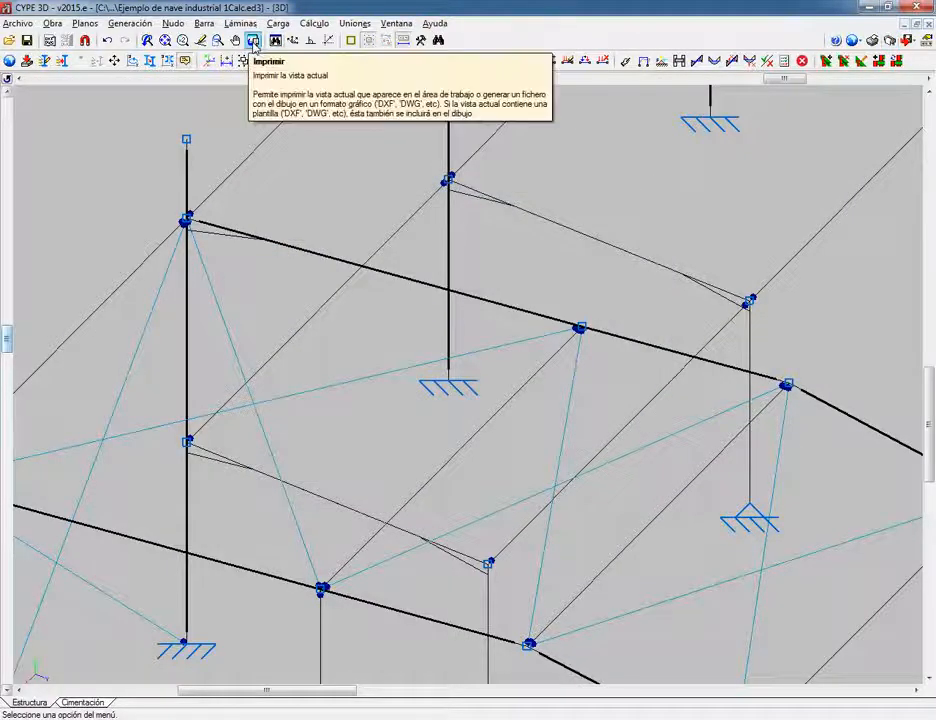
Step: Try the AutoCAD DXF 3D and AutoCAD DWG 3D formats for saving the current view to a file, and cancel the export
click(253, 41)
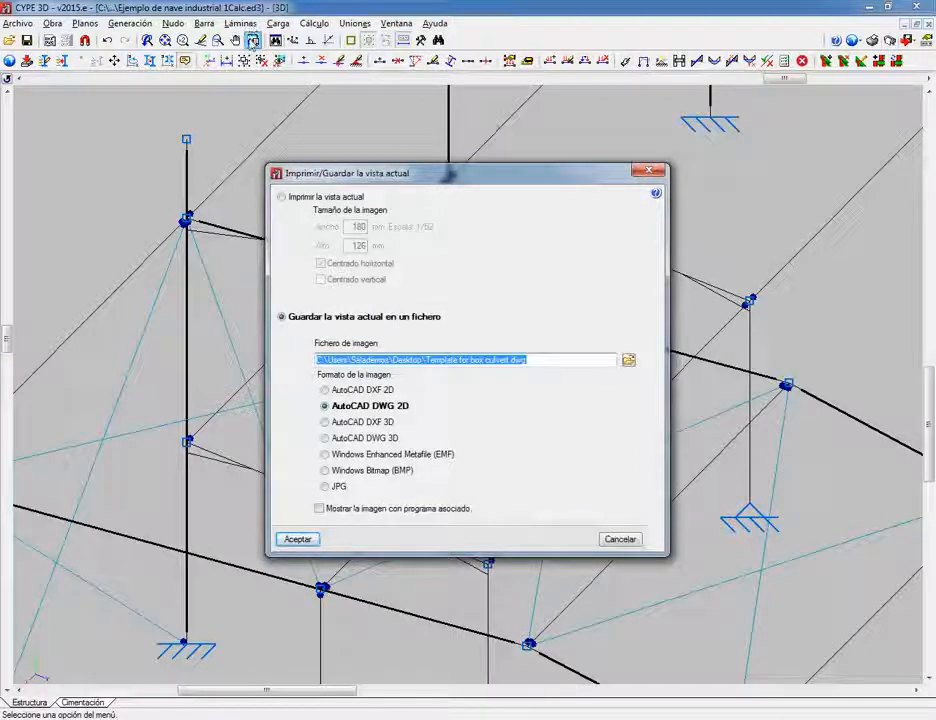
click(372, 422)
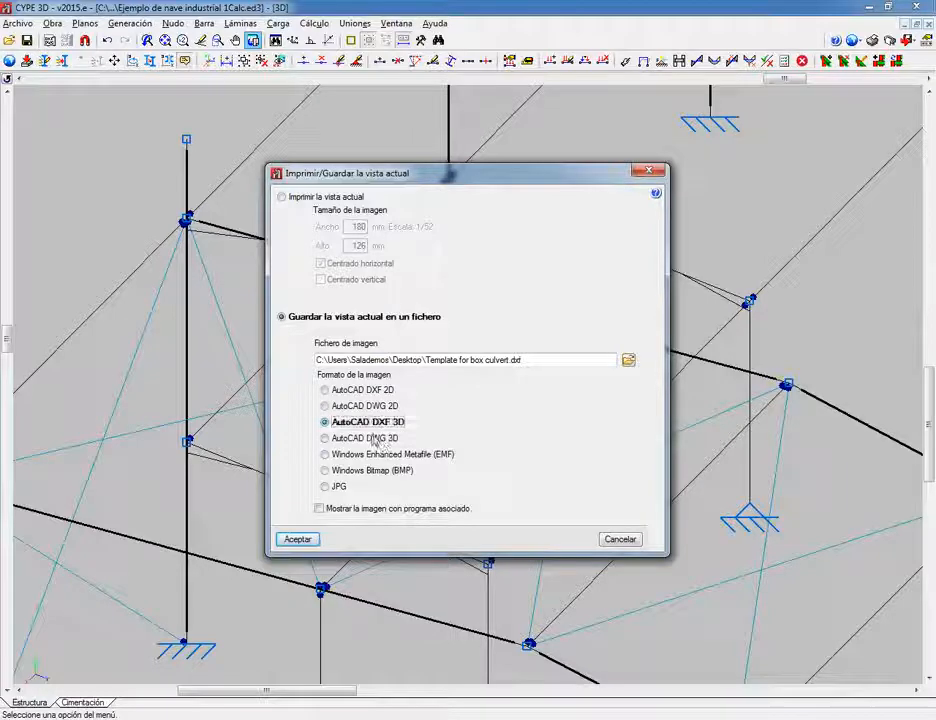
click(362, 439)
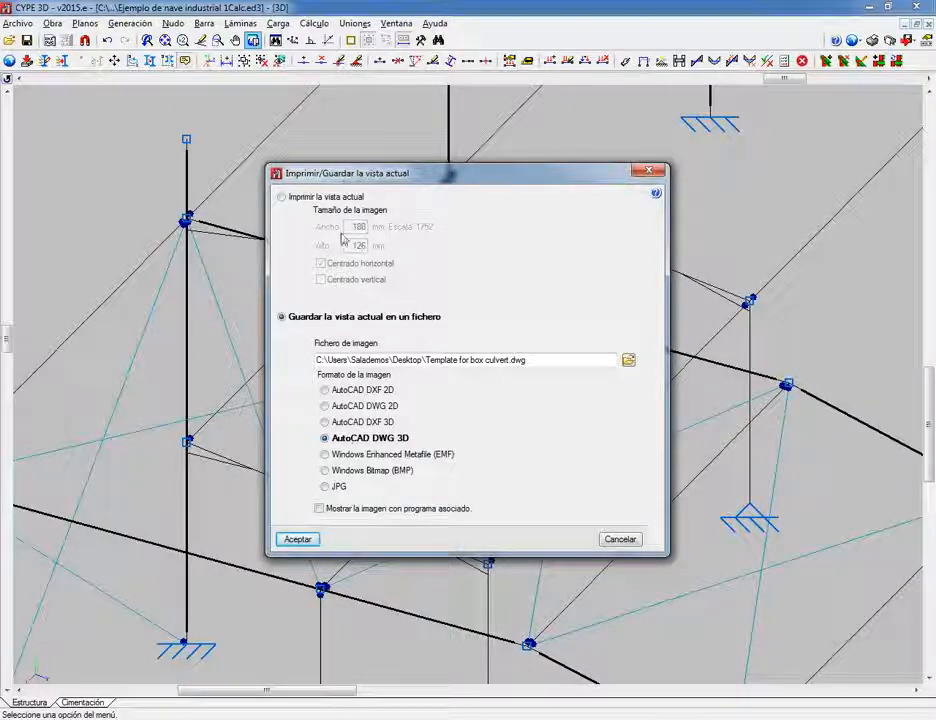
click(631, 542)
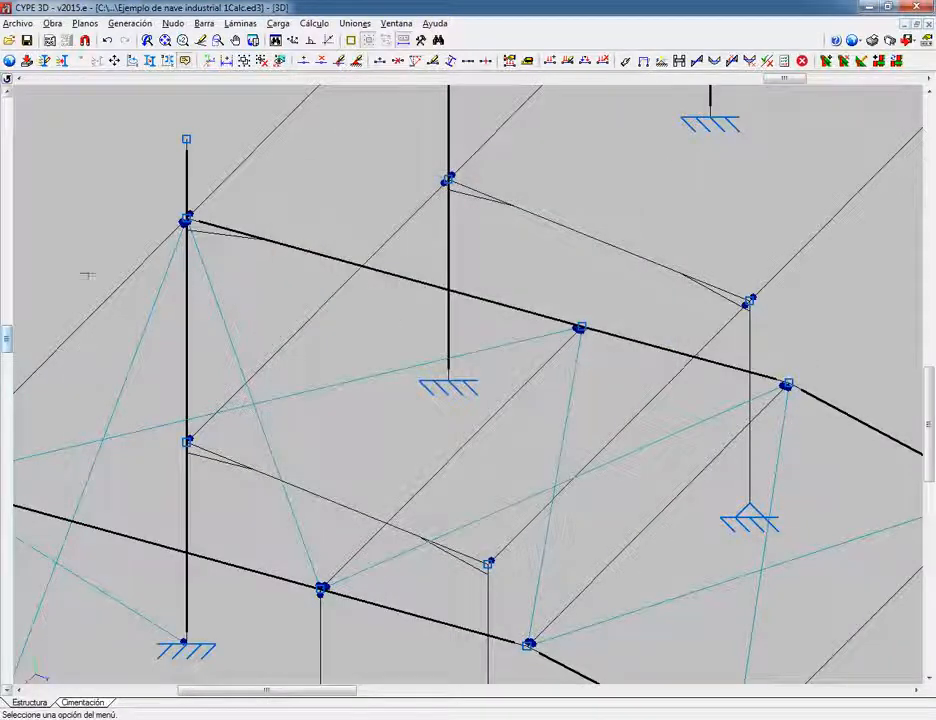
Step: Show the whole 3D structure and switch to the foundation plan (Cimentación) with all its footings in view
scroll(549, 400, down, 5)
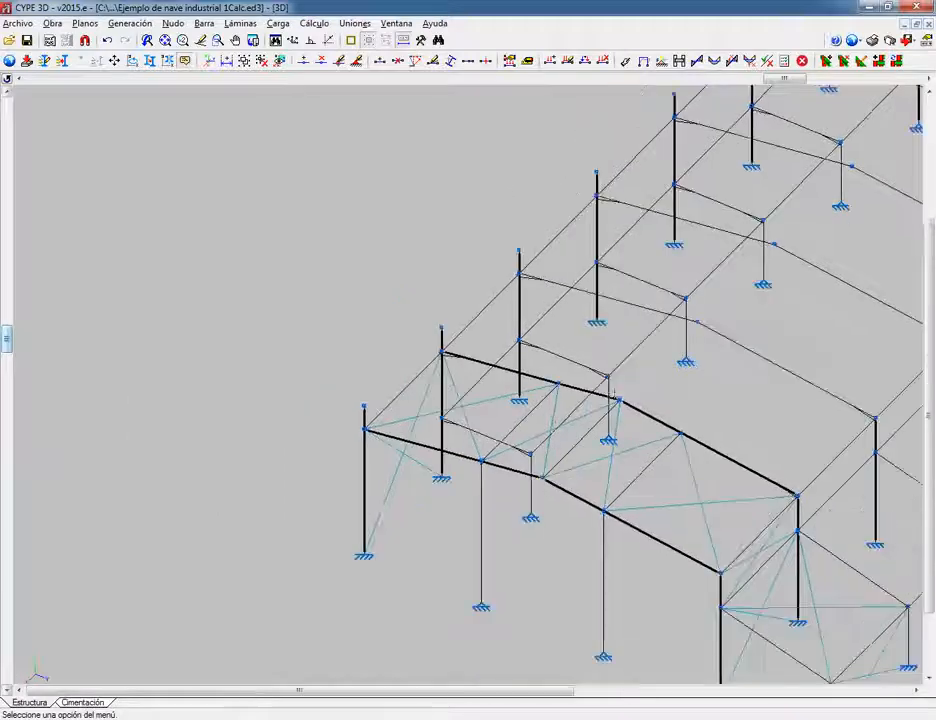
middle_drag(719, 390, 439, 368)
scroll(439, 368, down, 3)
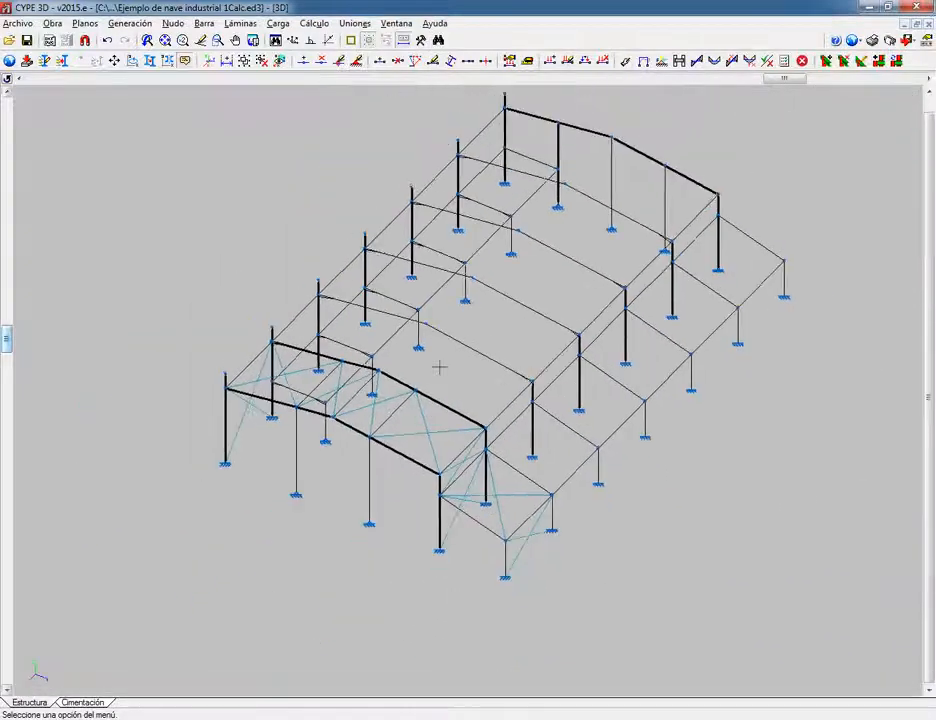
middle_drag(522, 313, 537, 357)
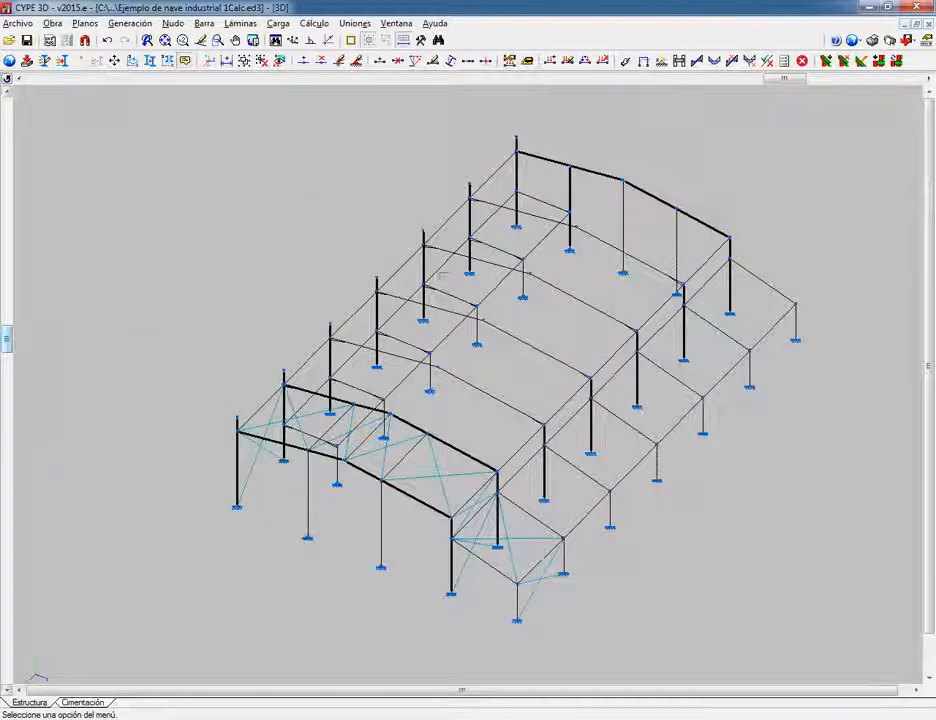
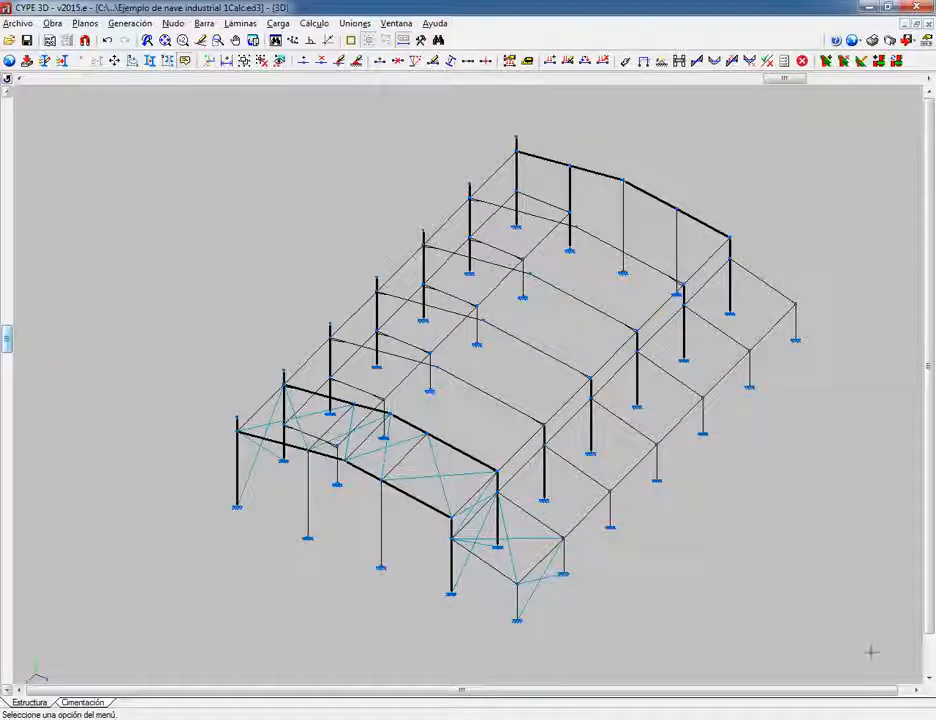
click(84, 702)
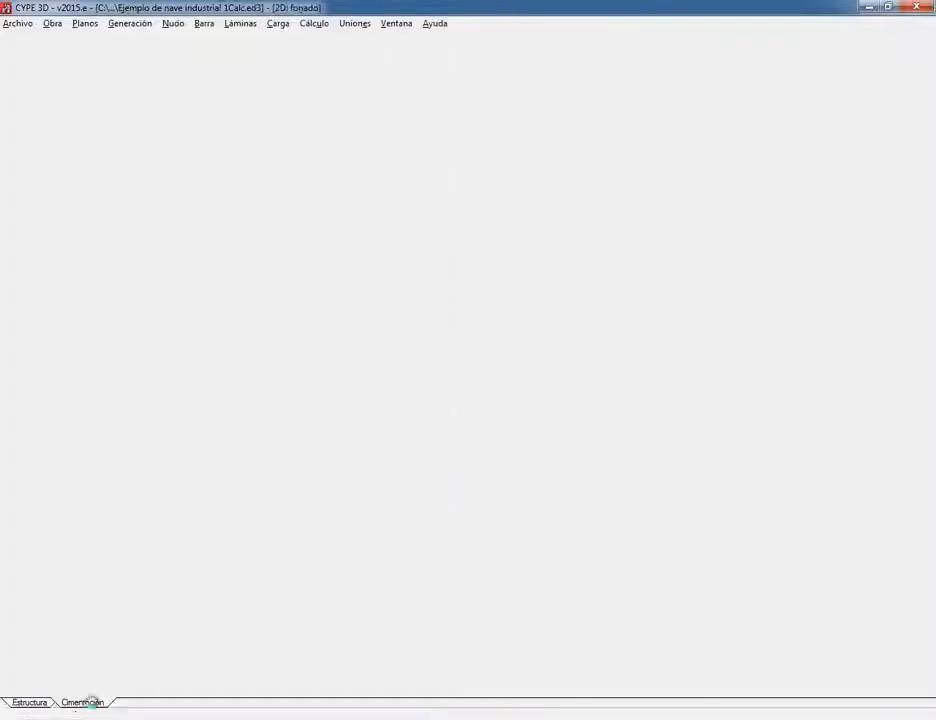
scroll(458, 483, down, 5)
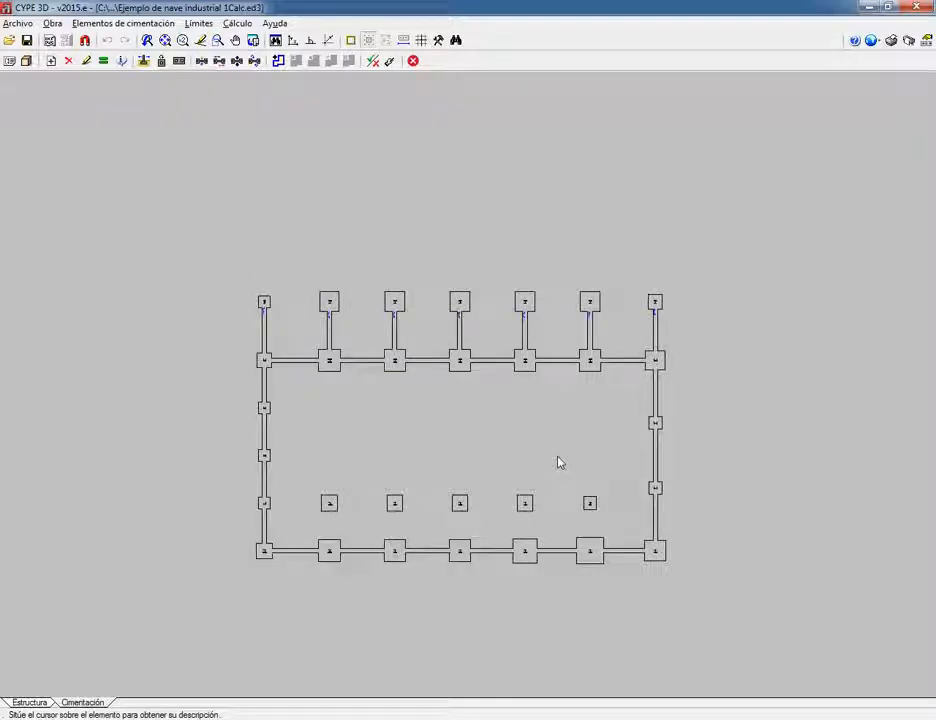
Step: Delete the four footings at supports N3, N8, N79 and N81 in the corner of the foundation plan
click(137, 25)
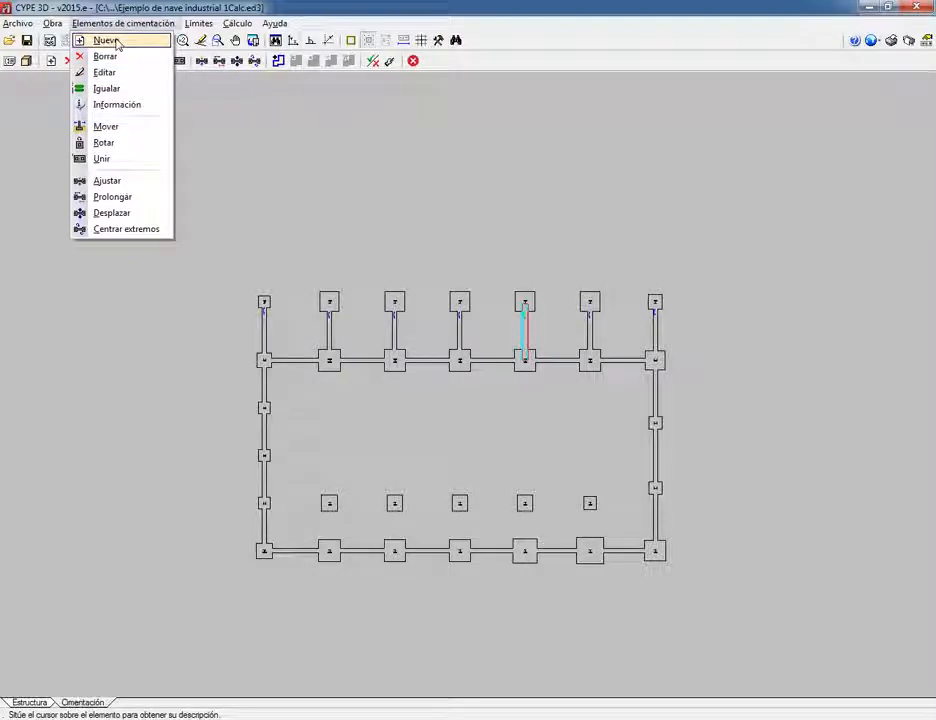
click(106, 56)
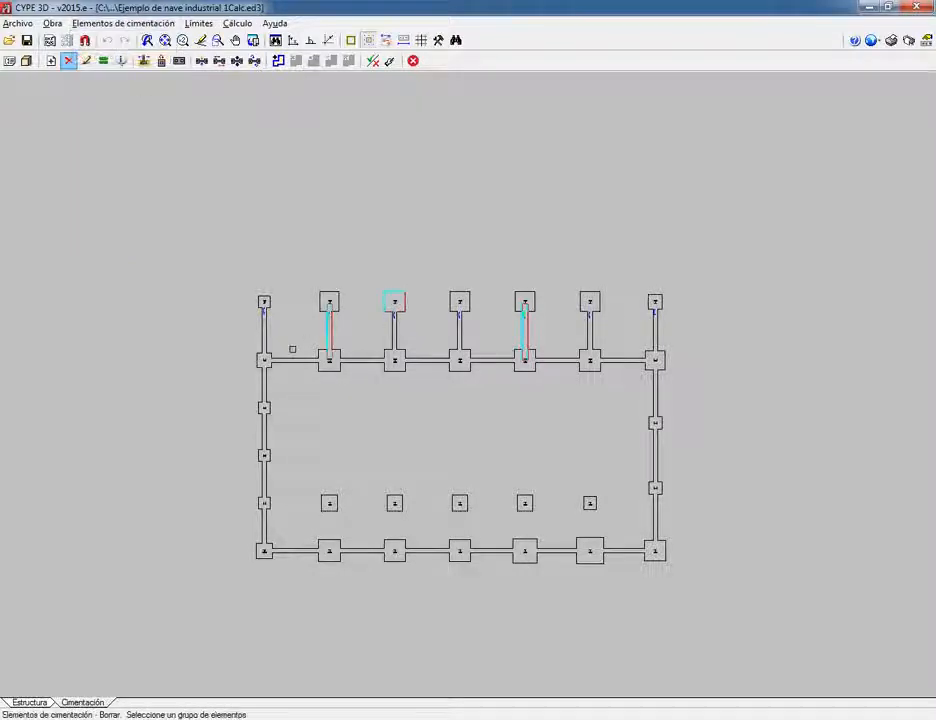
click(267, 360)
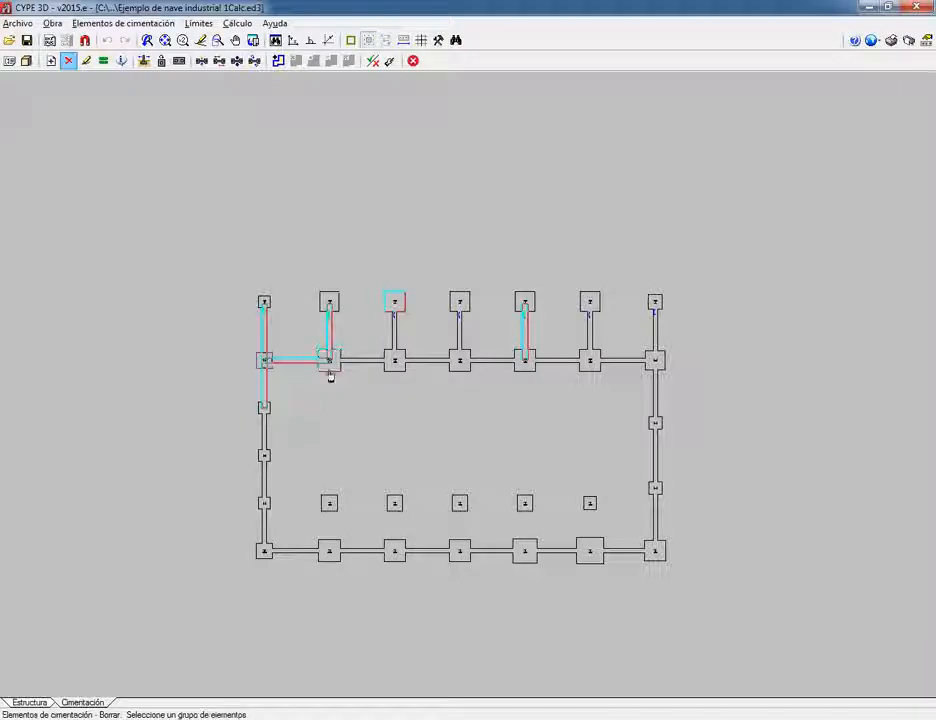
click(330, 313)
click(263, 309)
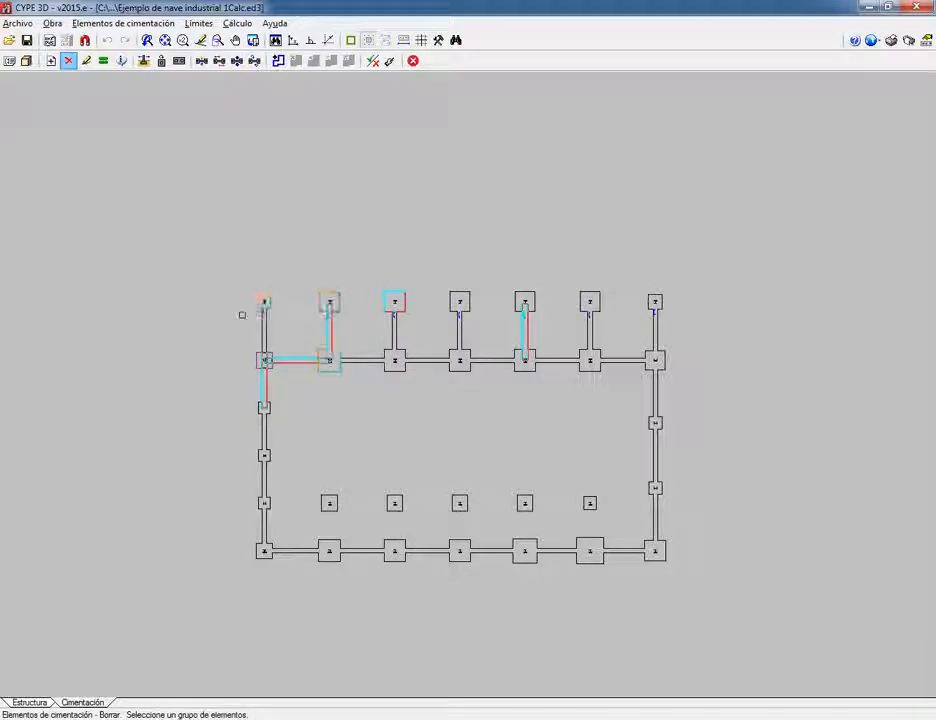
right_click(234, 235)
Step: Place new single-column reinforced concrete footings of 75 x 75 x 30, centred on supports N8 and N3
click(112, 23)
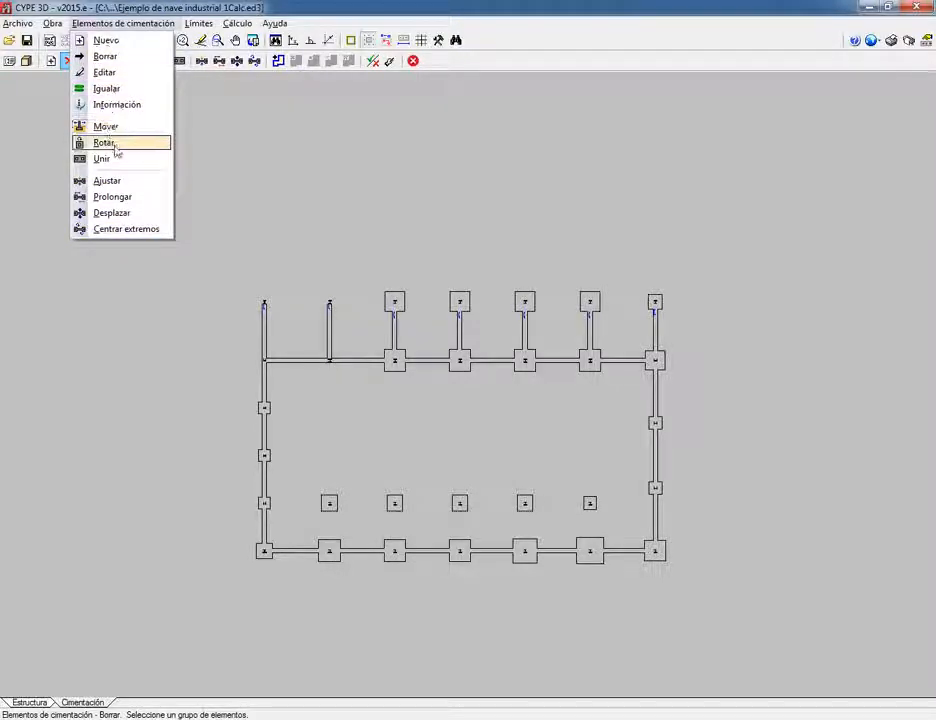
click(108, 40)
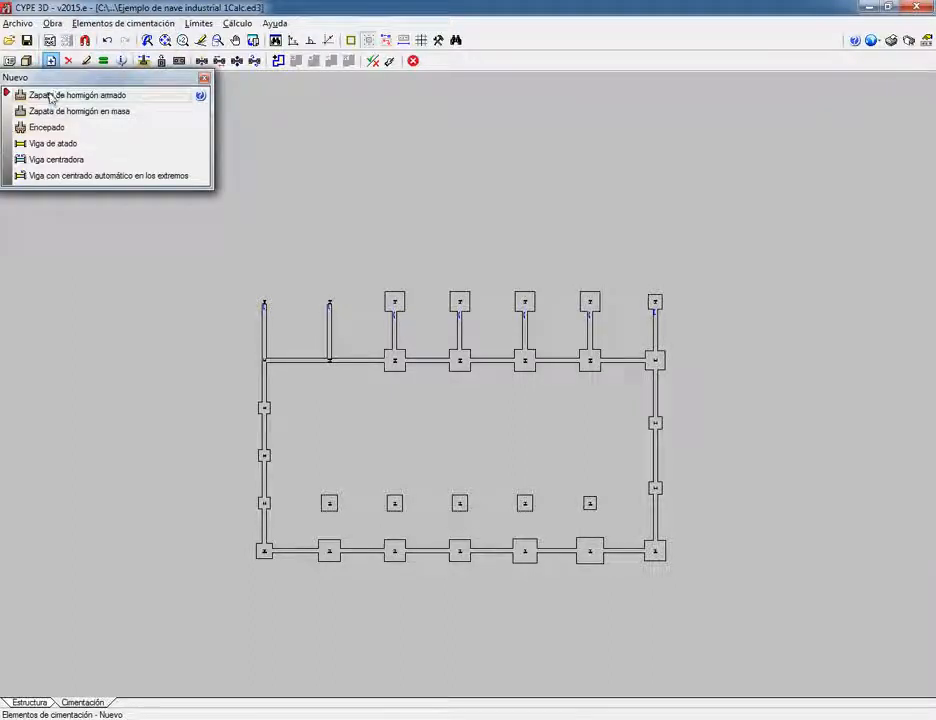
click(45, 96)
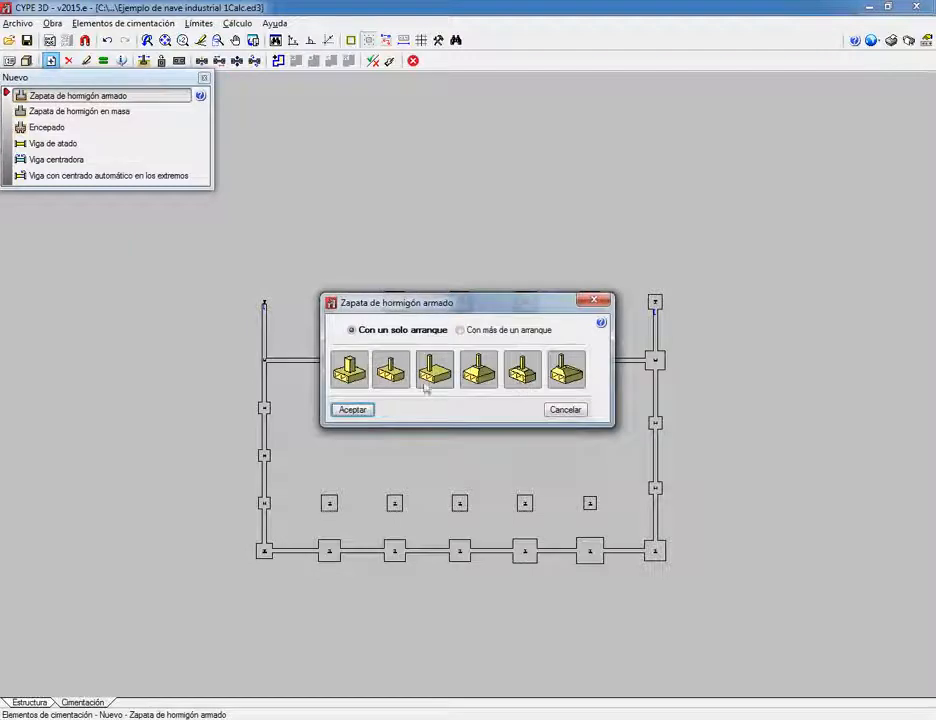
click(358, 411)
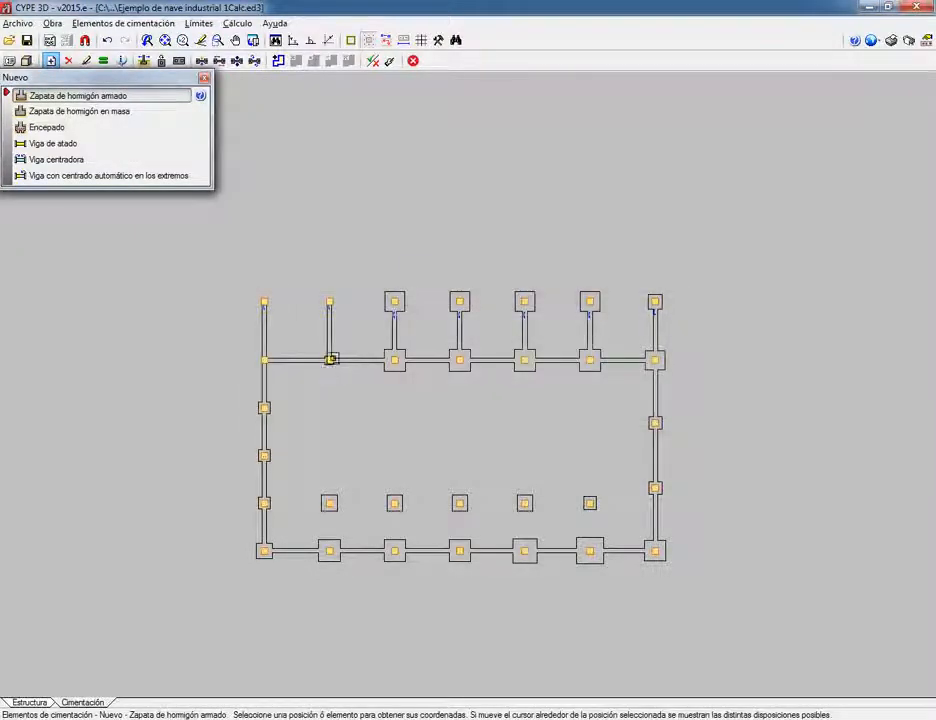
scroll(328, 362, up, 2)
scroll(328, 364, up, 2)
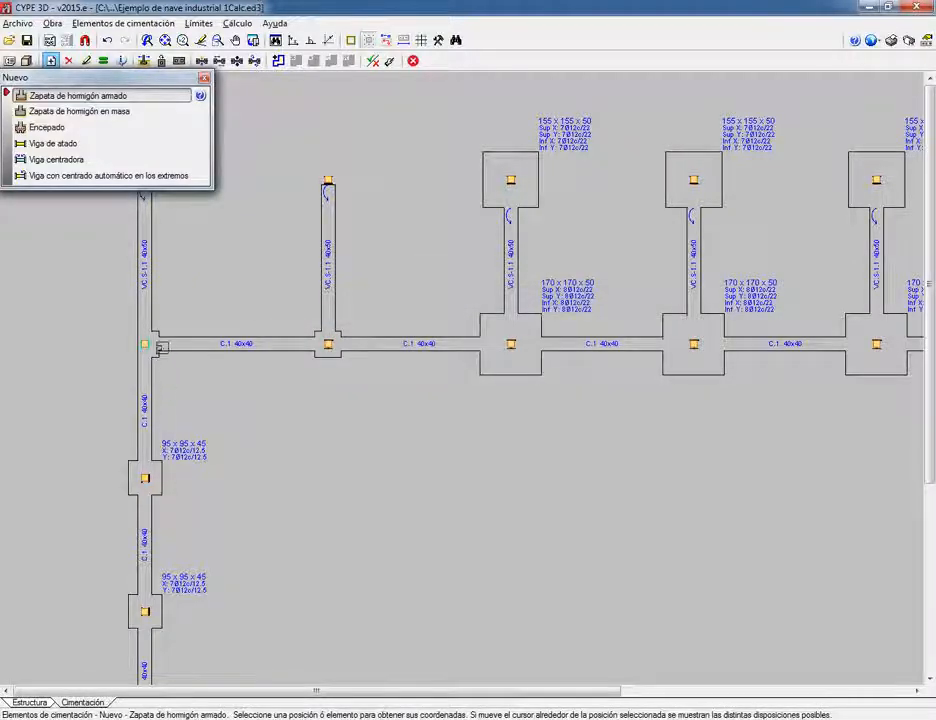
click(170, 381)
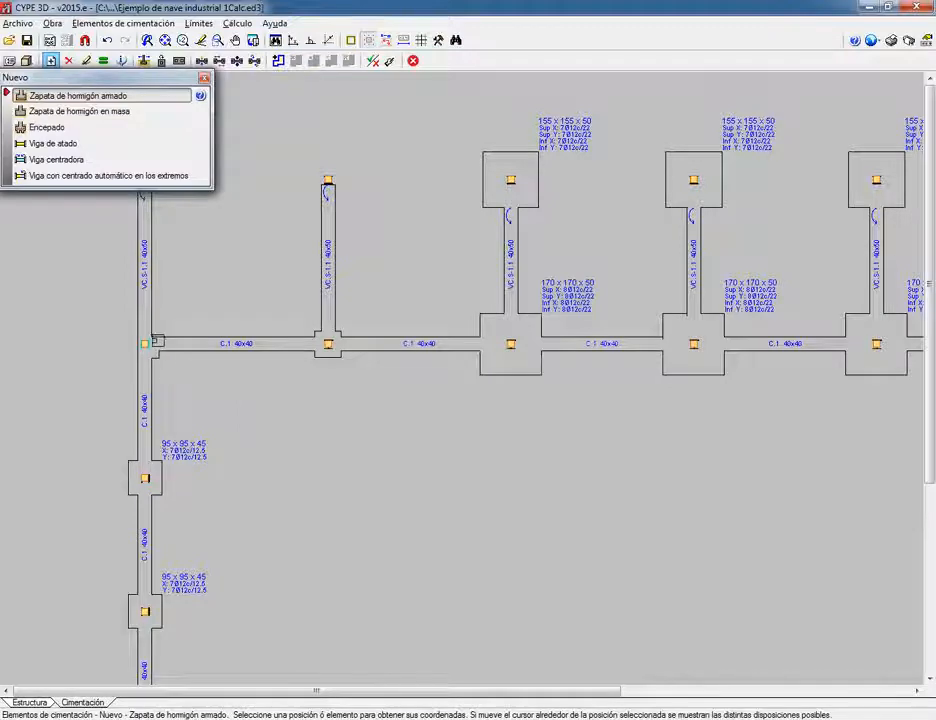
scroll(146, 343, up, 3)
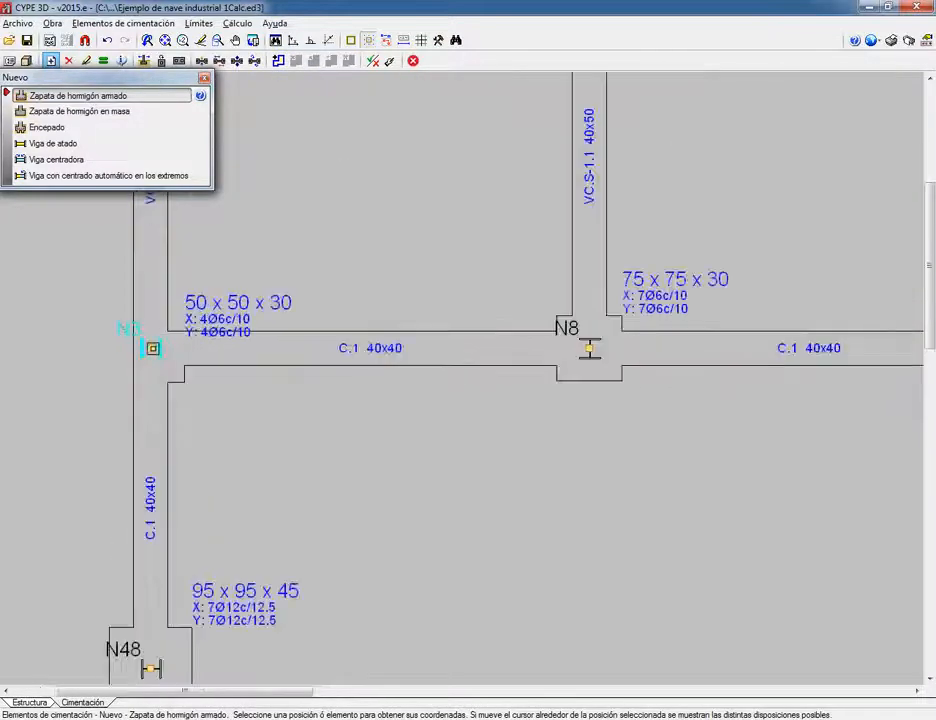
click(154, 345)
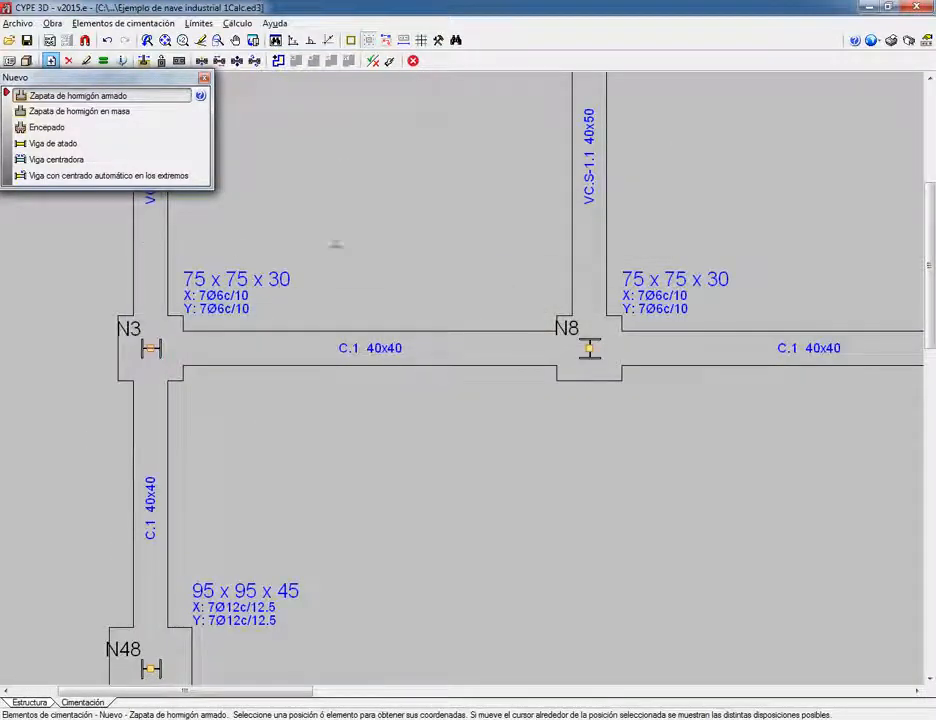
Step: View the section and reference options for a new Viga centradora centring beam without placing one
click(50, 160)
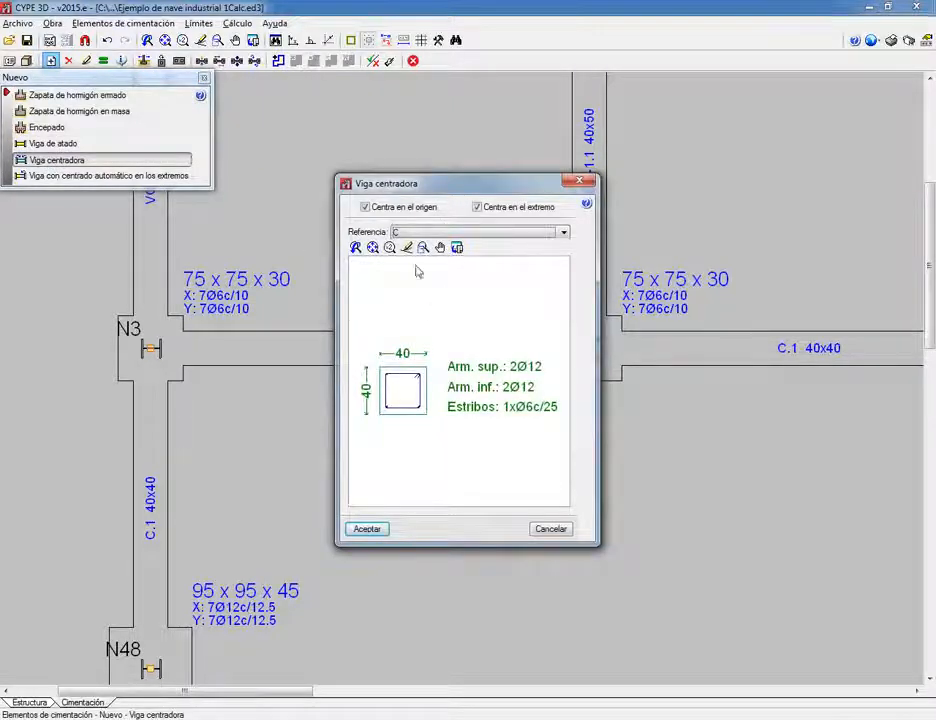
click(431, 232)
click(433, 240)
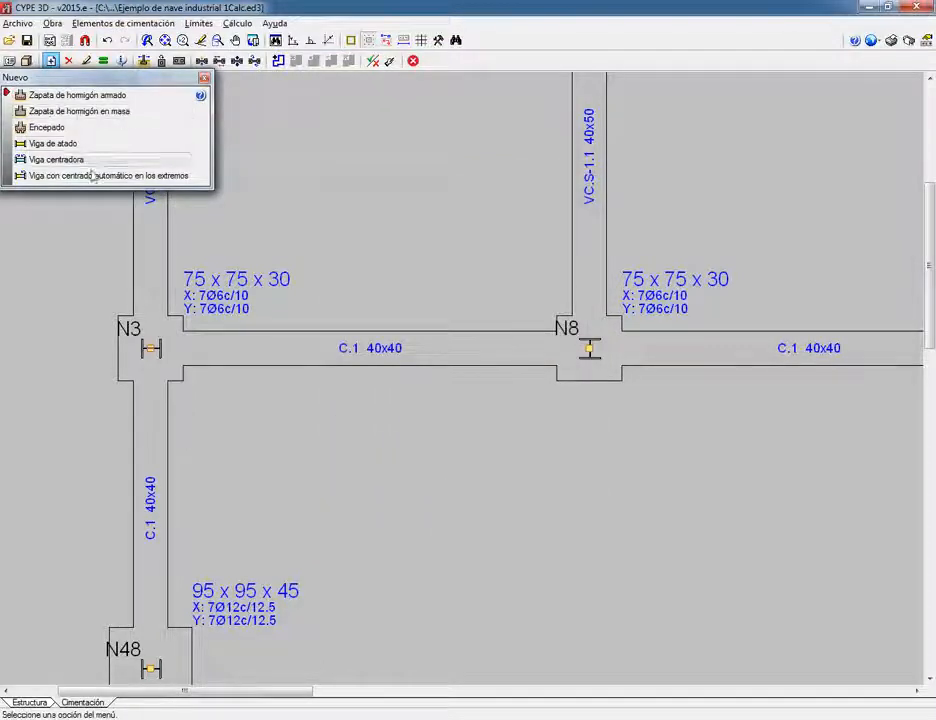
Step: Place a 75 x 50 x 30 single-column reinforced concrete edge footing at support N81, extending from the column towards N3
scroll(282, 190, up, 2)
scroll(280, 201, down, 2)
scroll(280, 201, down, 1)
middle_drag(280, 201, 470, 438)
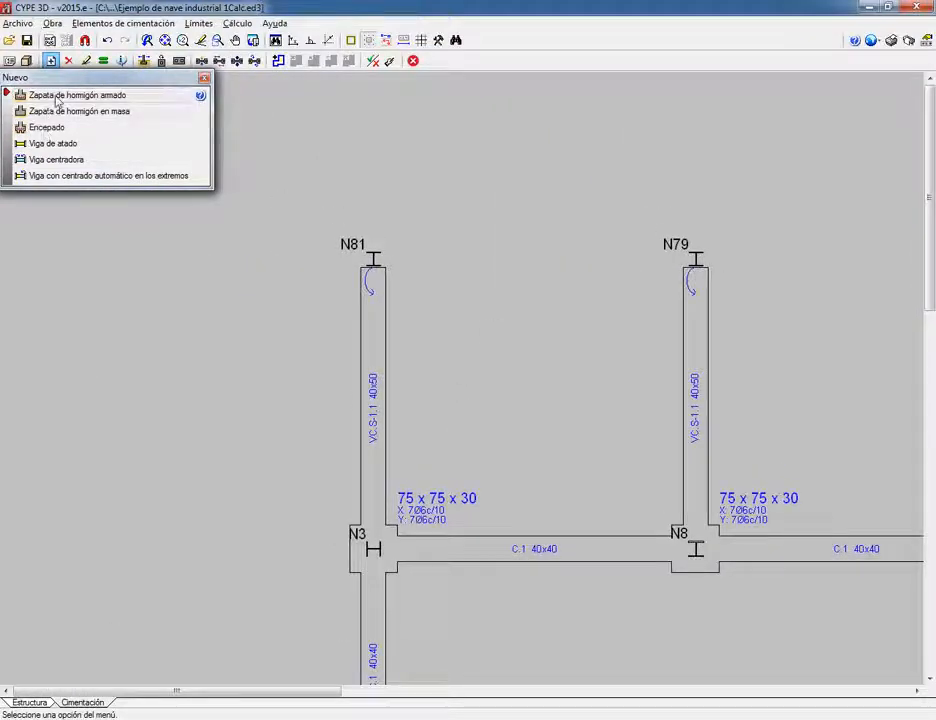
click(120, 96)
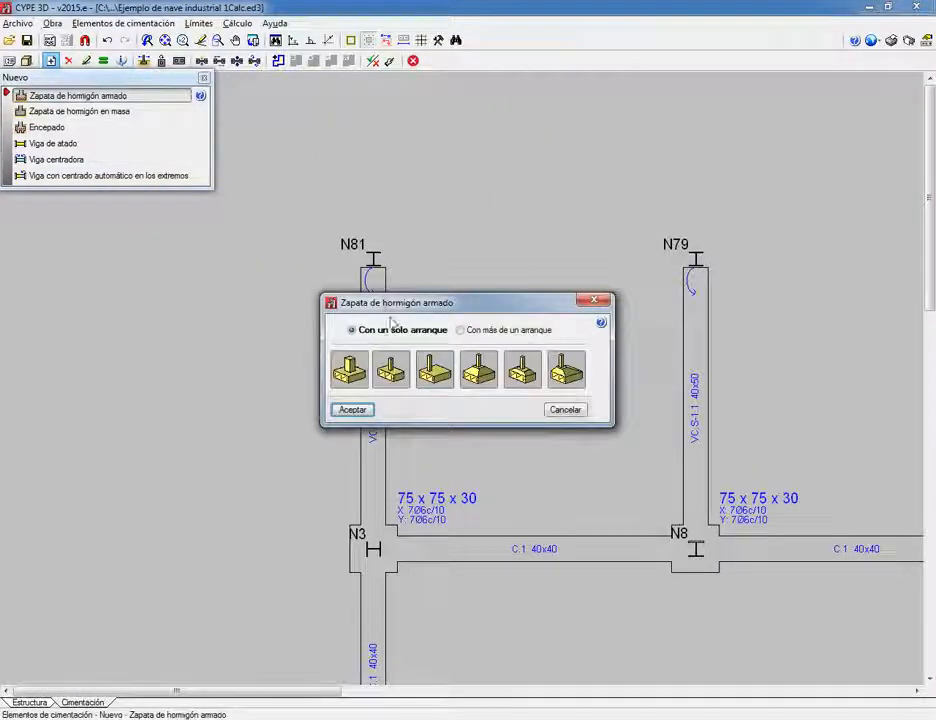
click(352, 409)
click(372, 280)
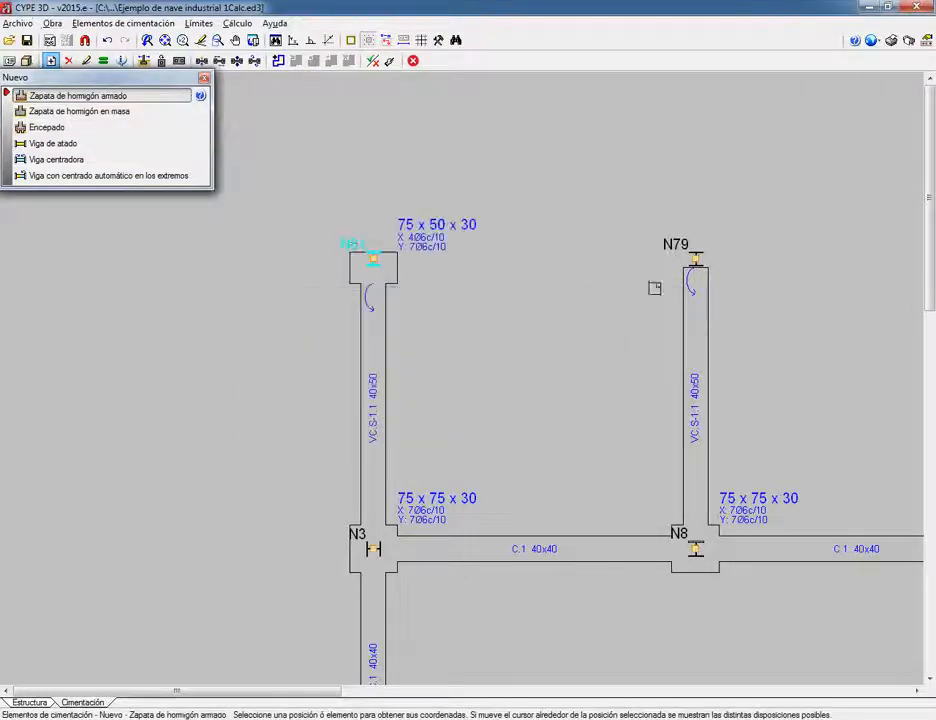
Step: Place a 75 x 50 x 30 single-column reinforced concrete edge footing at support N79, extending towards N8
click(690, 284)
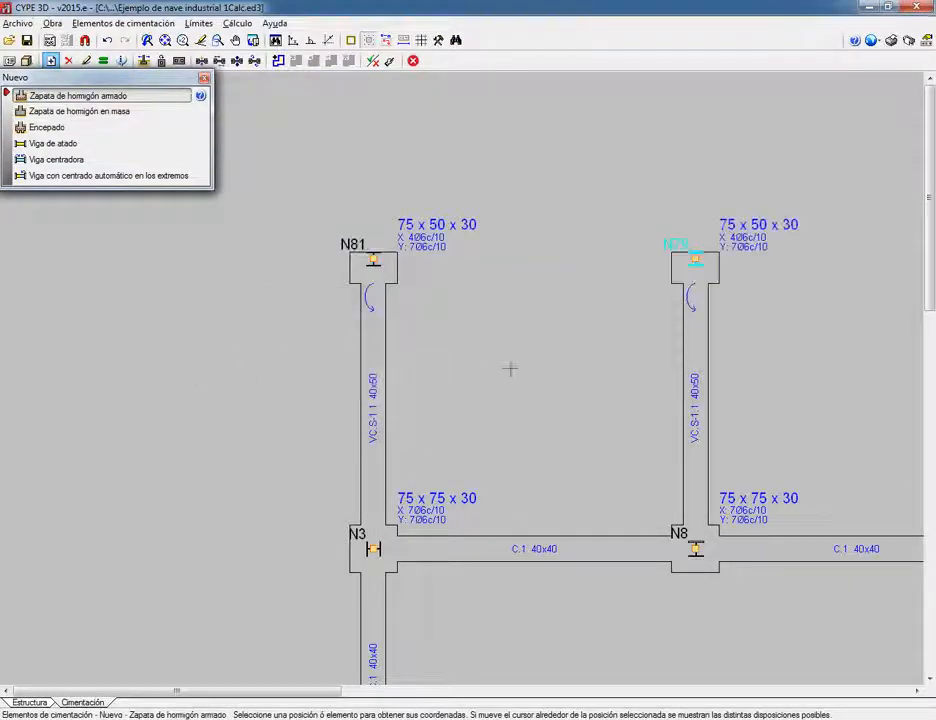
scroll(537, 309, up, 3)
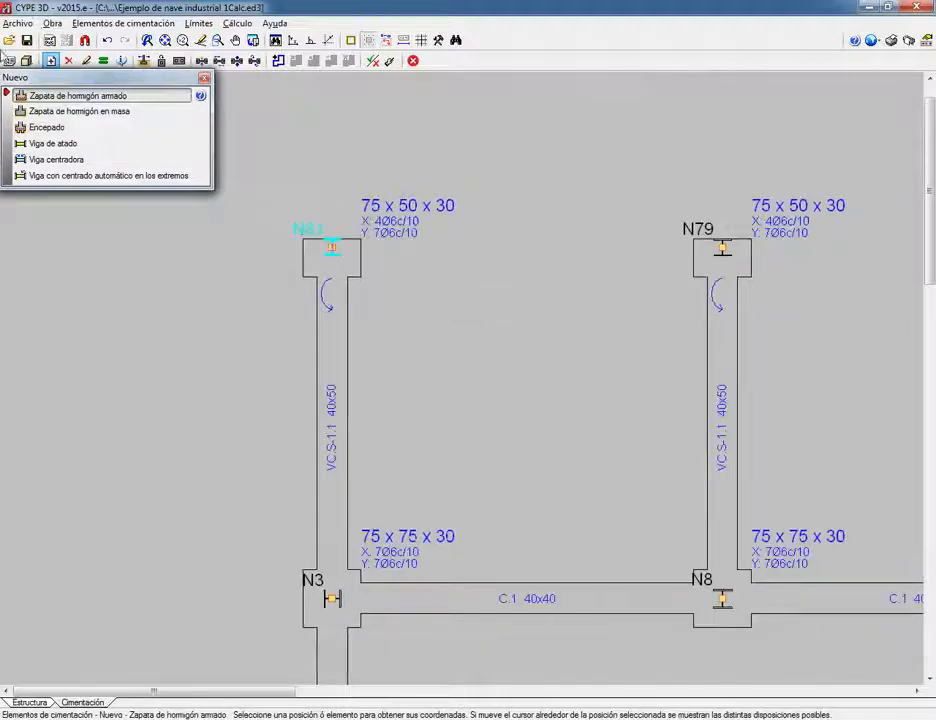
click(204, 78)
Step: Apply the Centrar extremos operation to the beam between N81 and N3, changing its type, so it centres both end footings
click(105, 26)
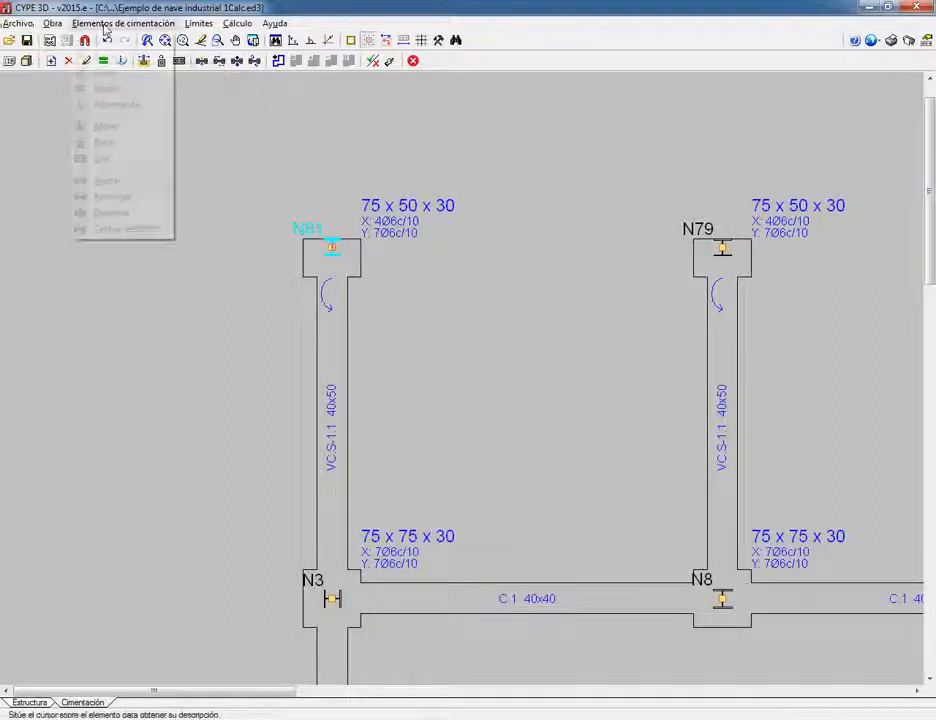
click(126, 229)
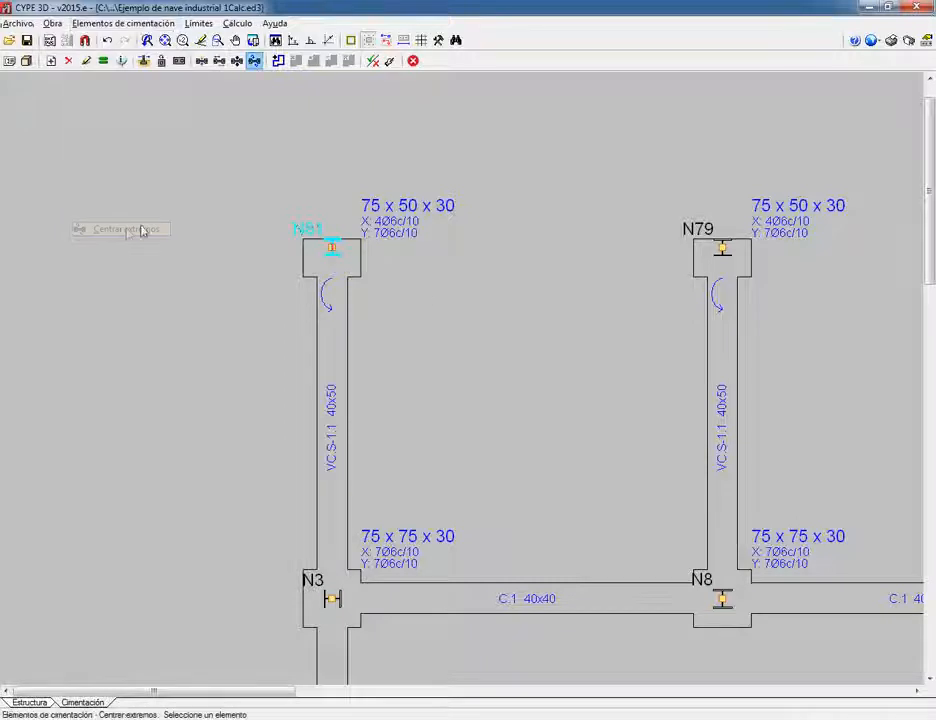
click(335, 305)
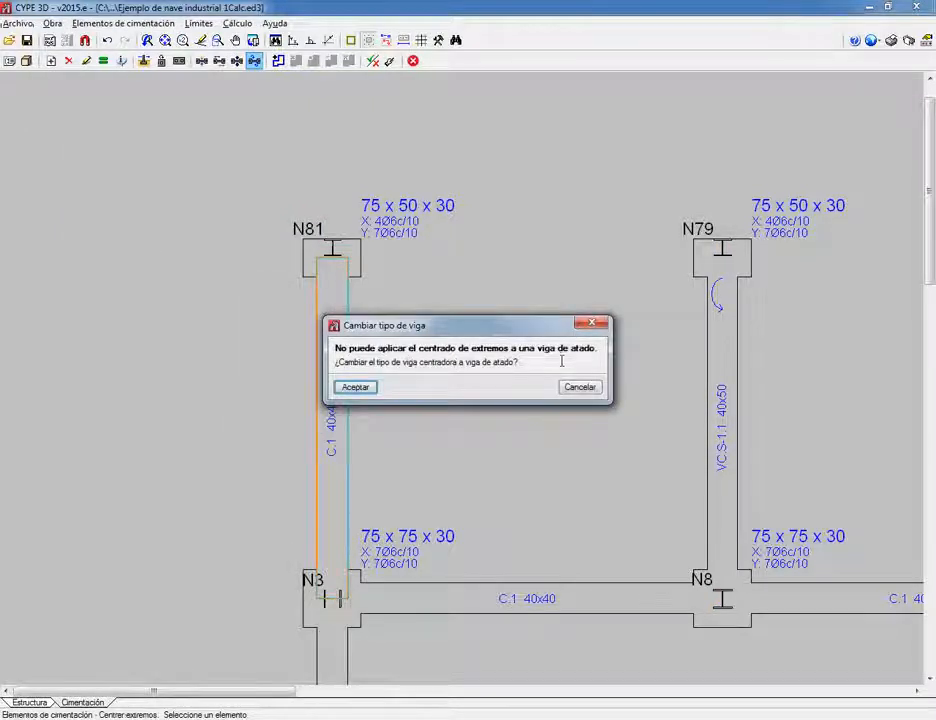
click(364, 386)
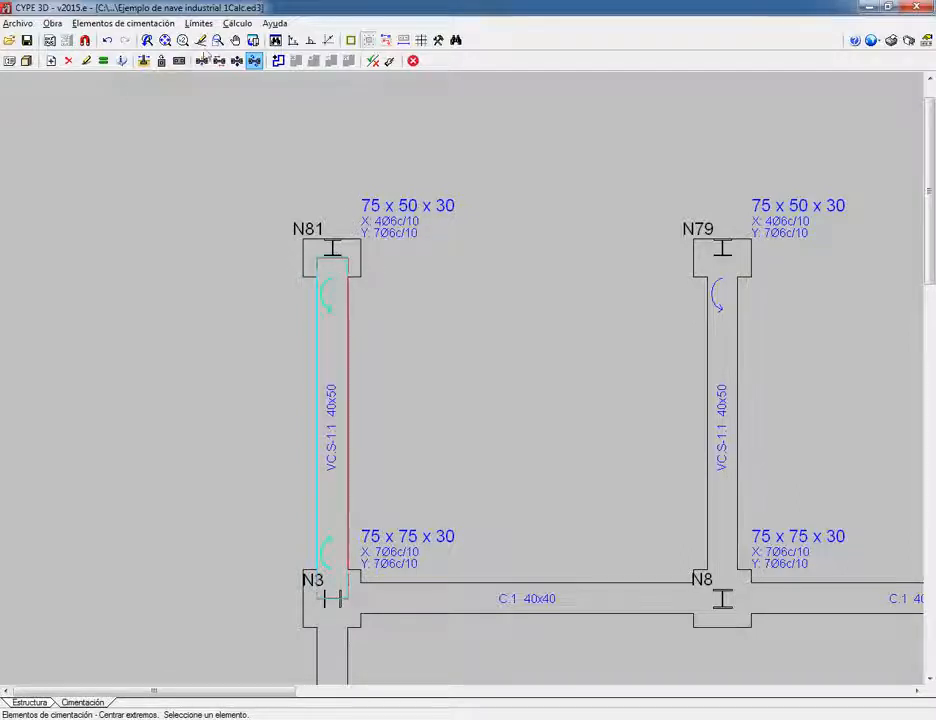
Step: Dimension the footing at N81 with the Completo type, view its full list of checks and keep the new design
click(128, 22)
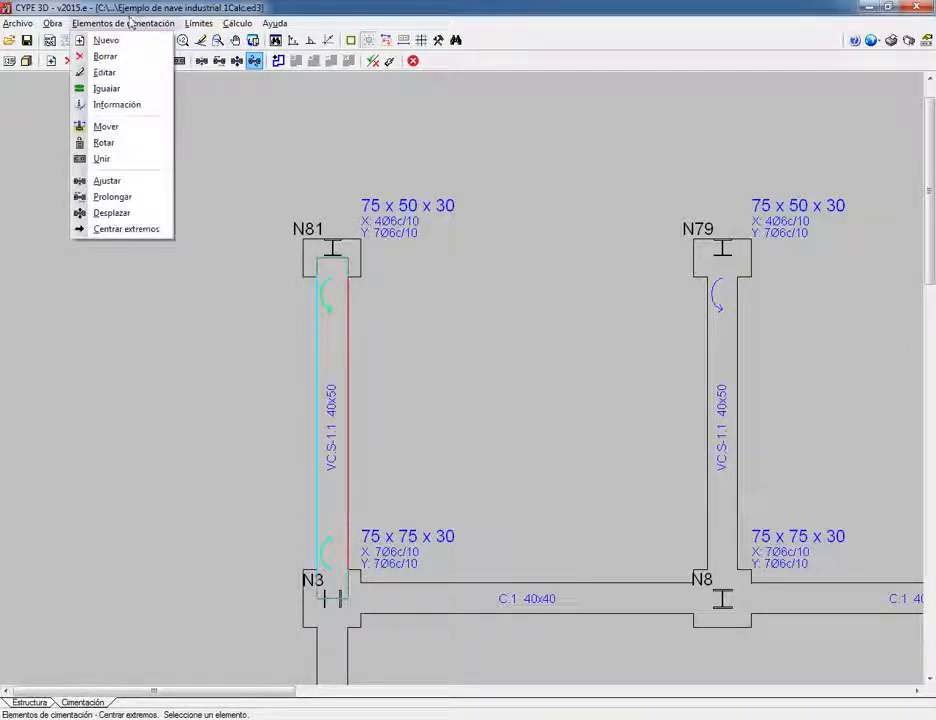
click(104, 72)
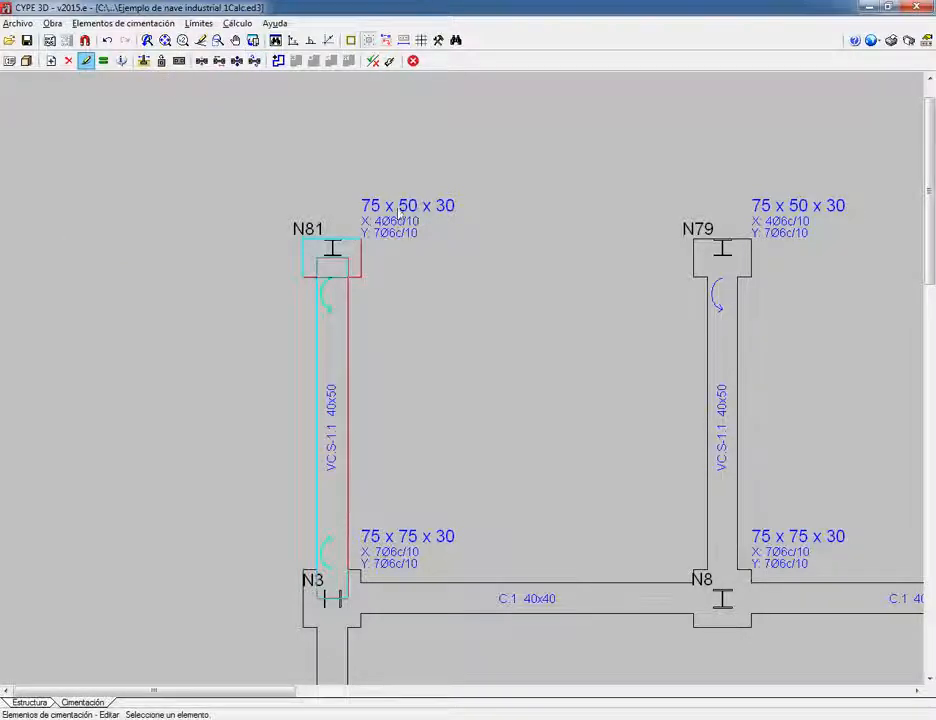
click(355, 260)
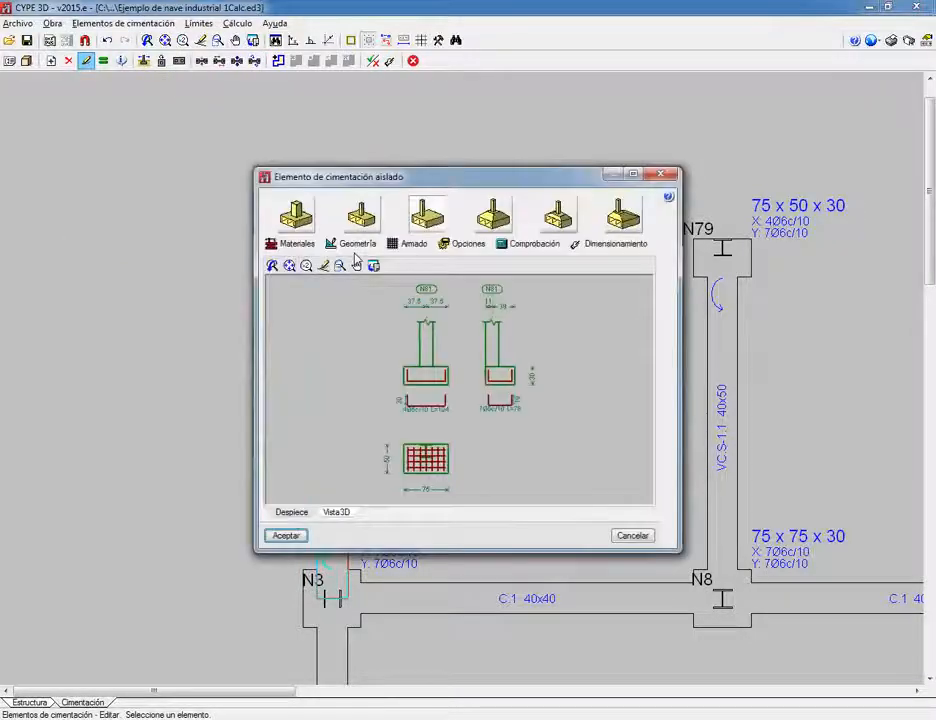
click(588, 245)
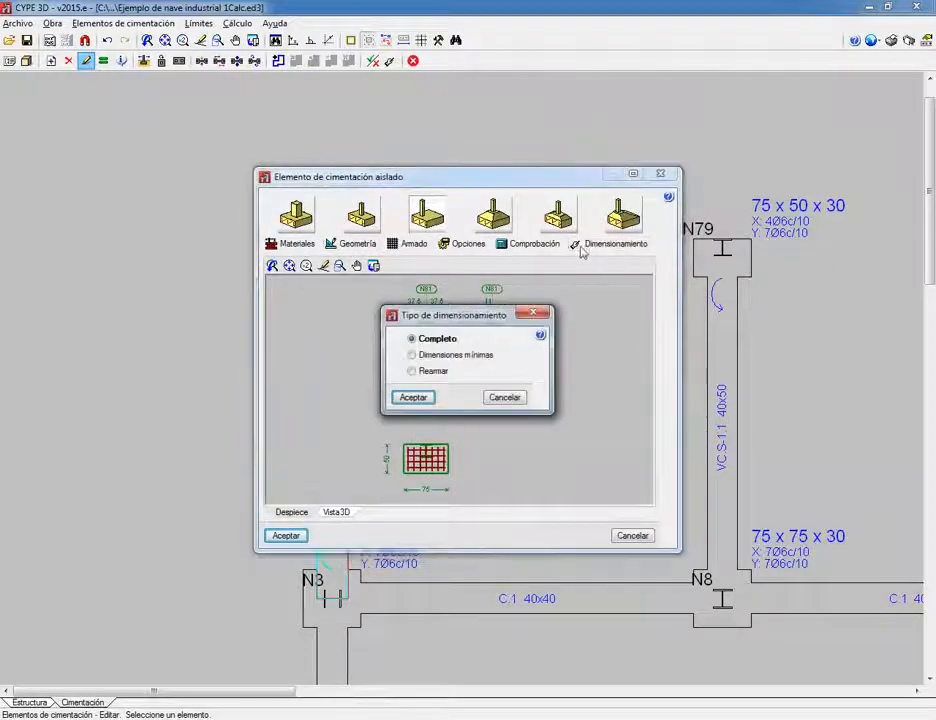
click(411, 398)
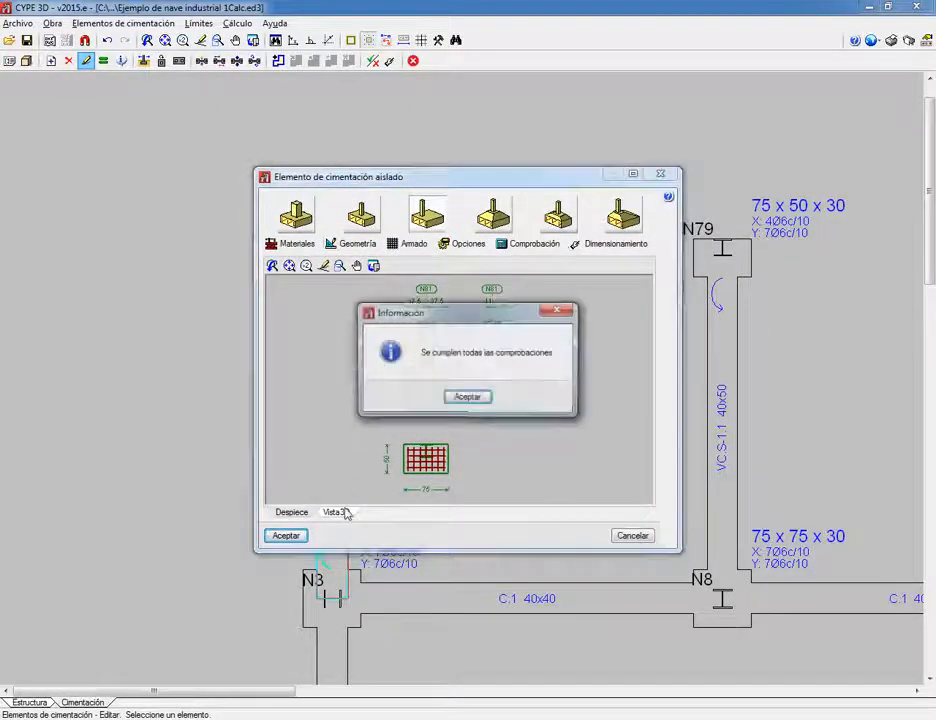
click(467, 400)
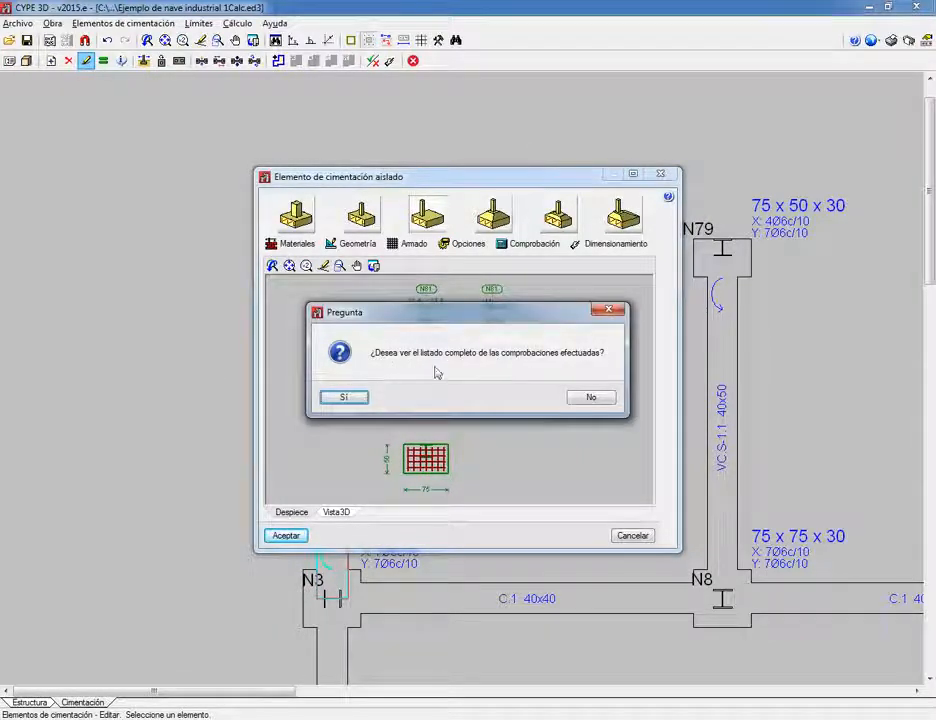
click(341, 397)
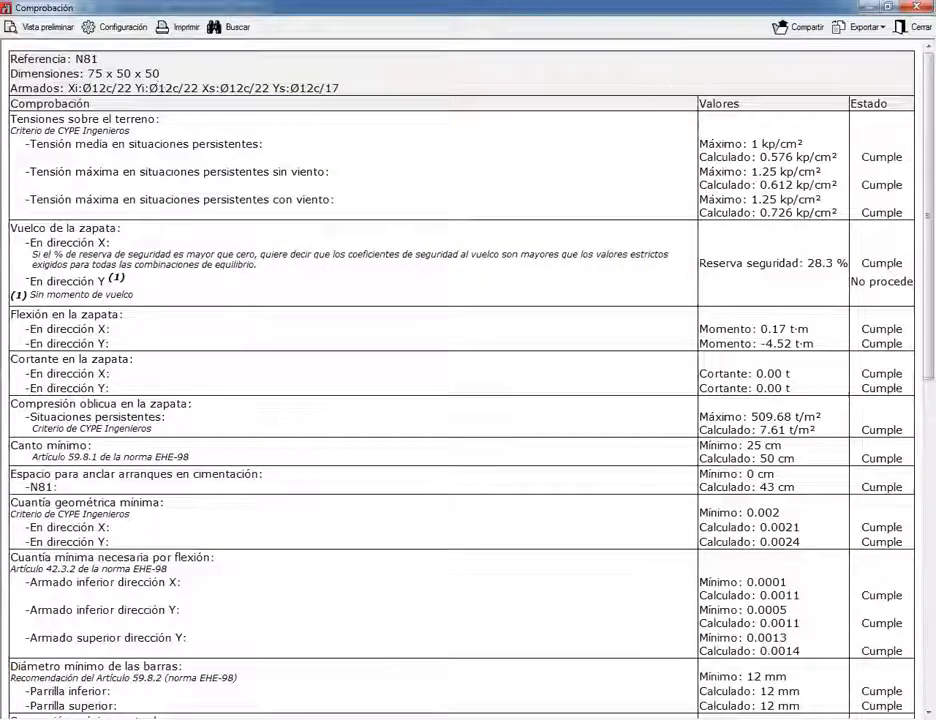
click(919, 30)
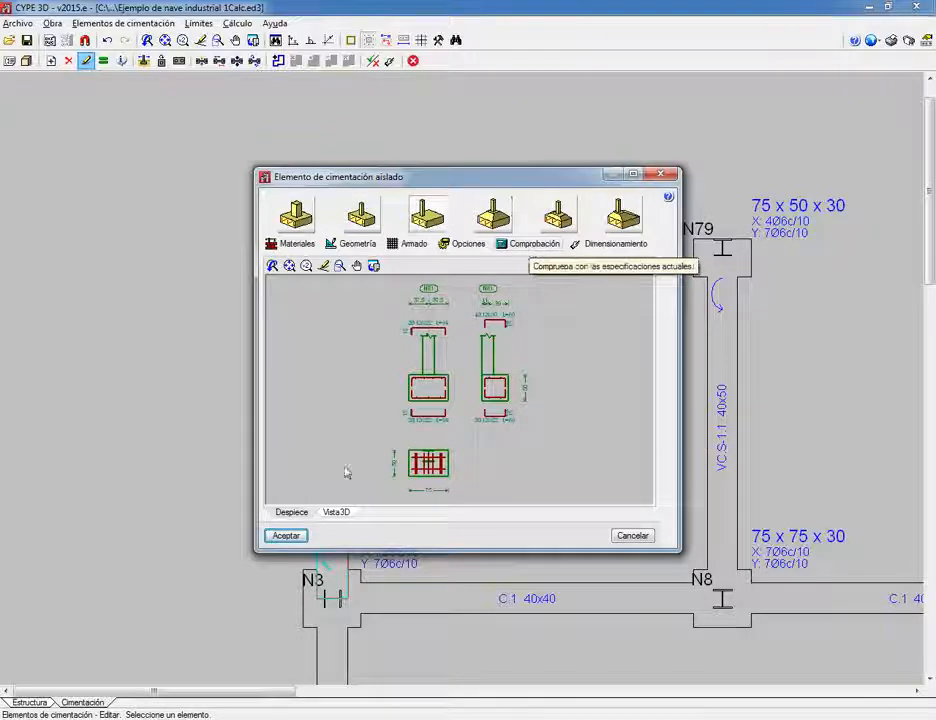
click(286, 535)
scroll(648, 331, down, 2)
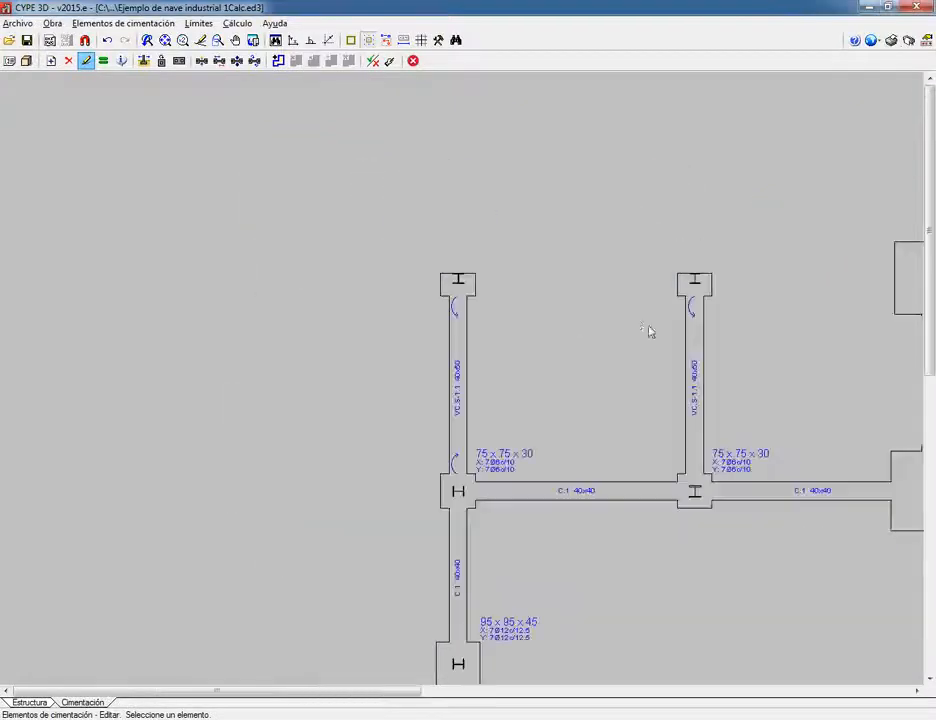
scroll(648, 331, down, 1)
mouse_move(717, 320)
middle_down()
mouse_move(593, 313)
mouse_move(560, 318)
mouse_move(533, 337)
middle_up()
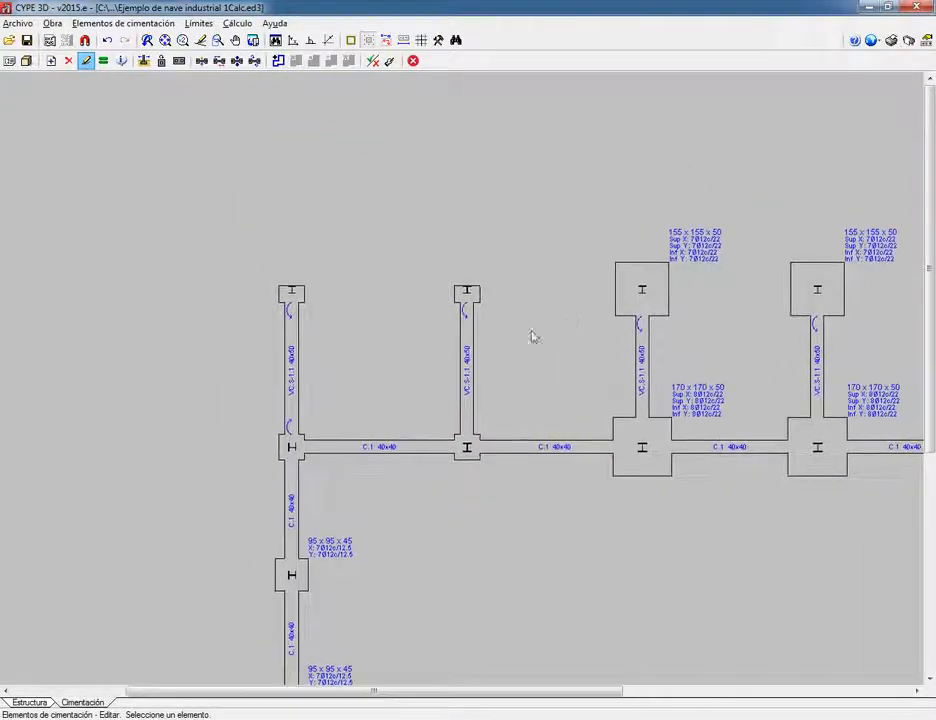
click(466, 360)
click(291, 360)
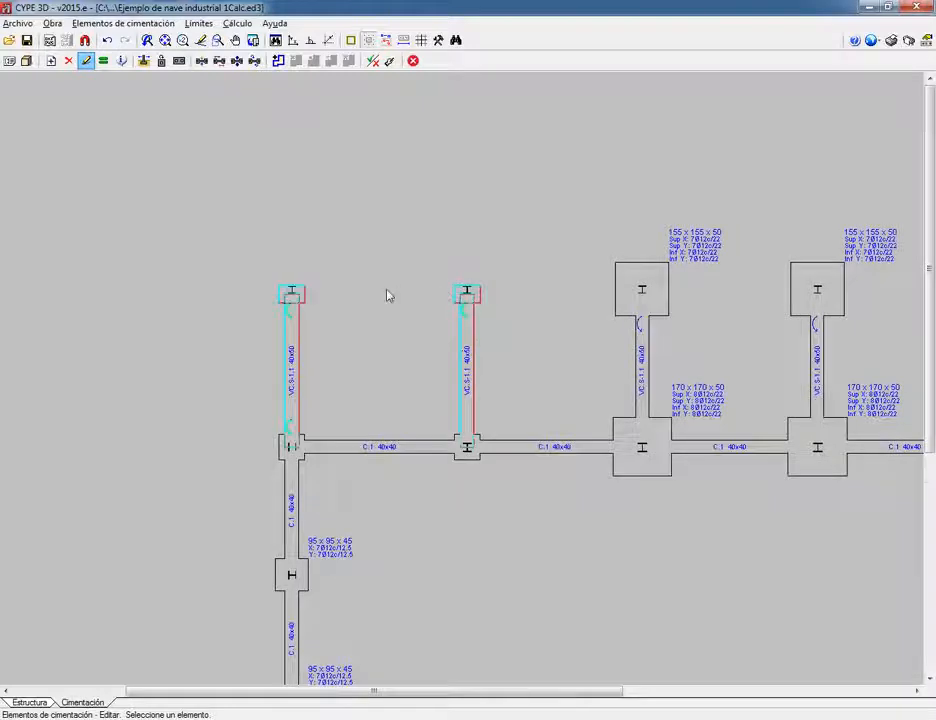
scroll(320, 297, up, 4)
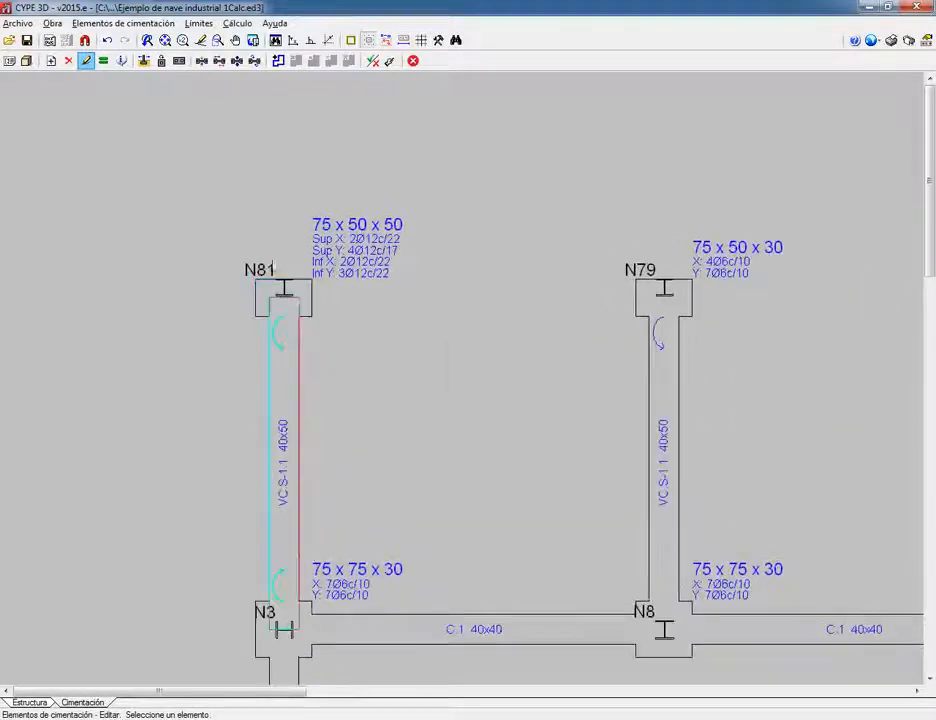
Step: Try the Dimensiones mínimas sizing on the N81 footing, view its list of checks and leave the footing editor without accepting
click(123, 23)
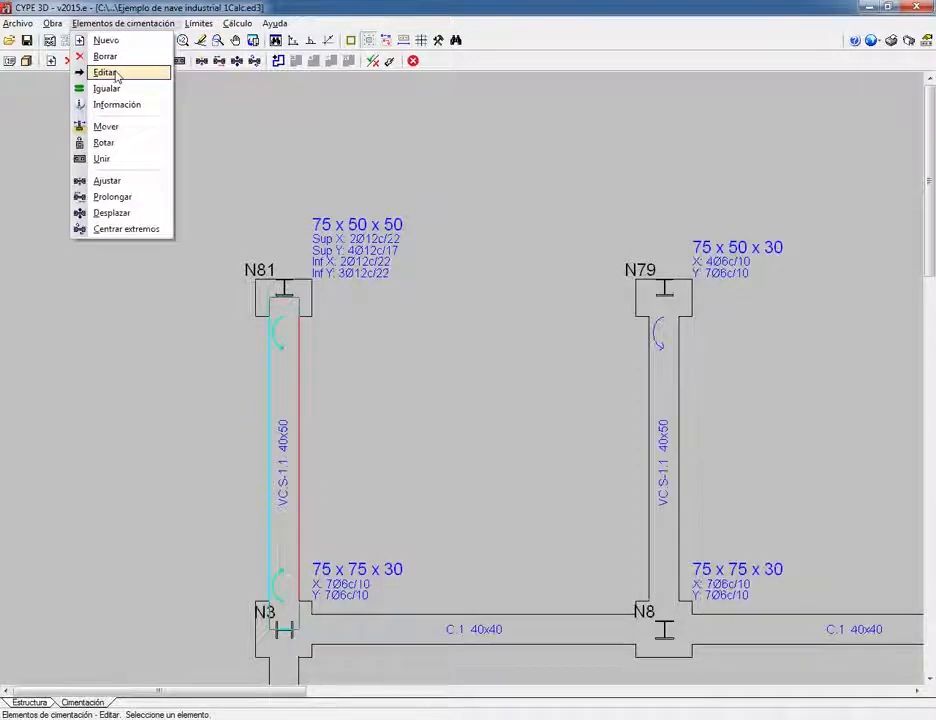
click(115, 73)
click(288, 290)
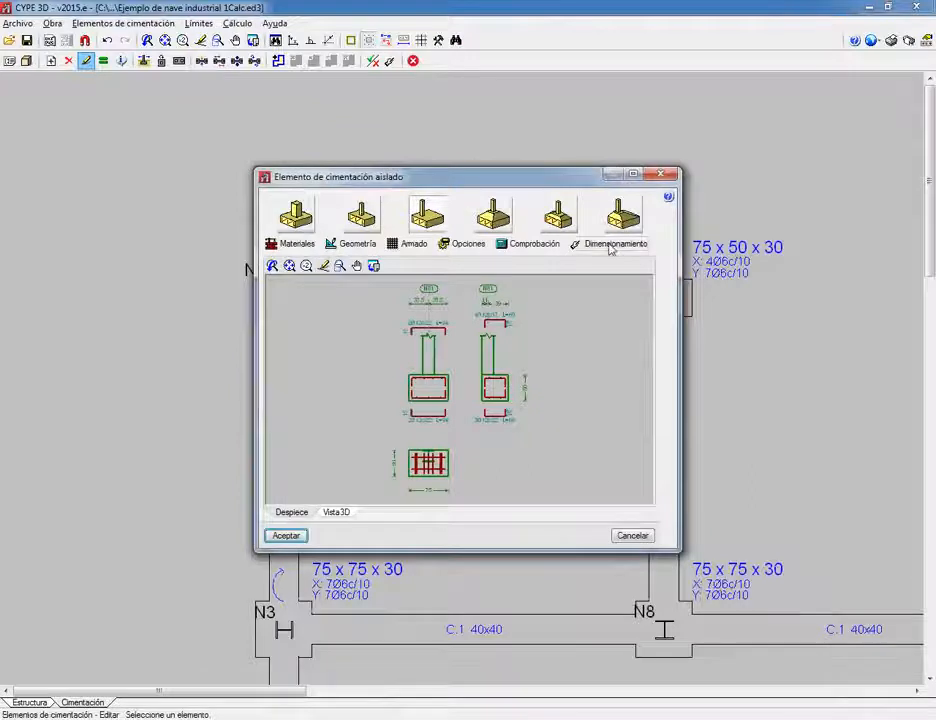
click(640, 243)
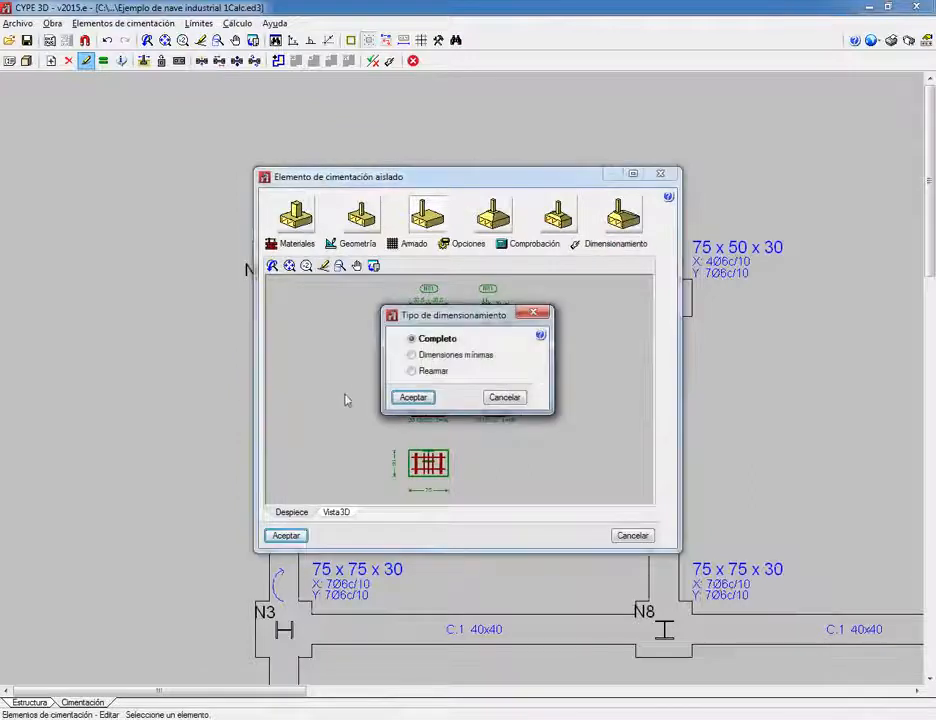
click(428, 355)
click(414, 397)
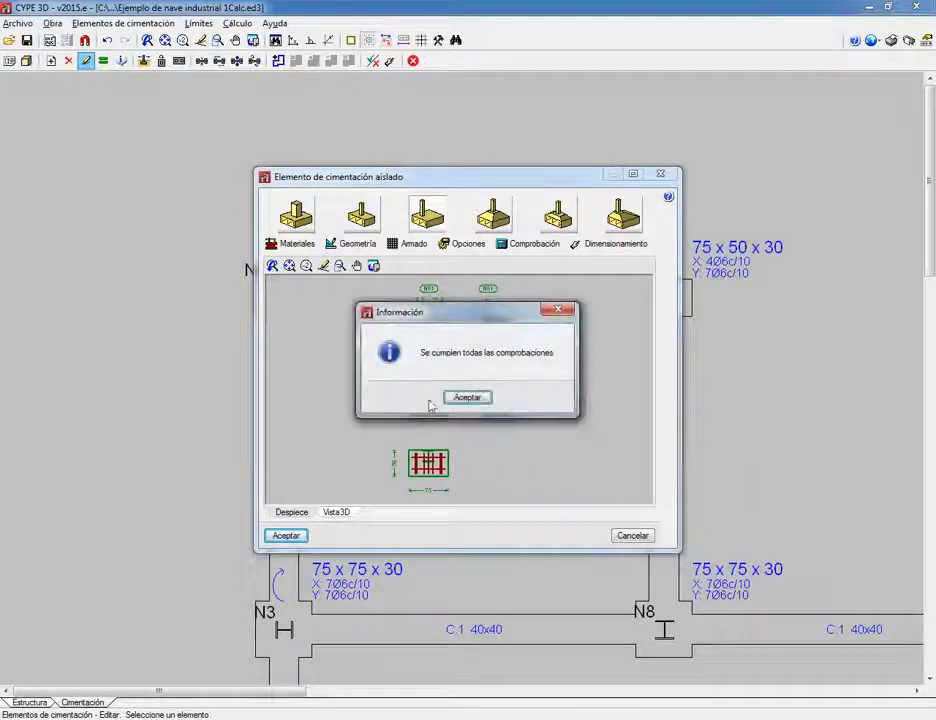
click(447, 397)
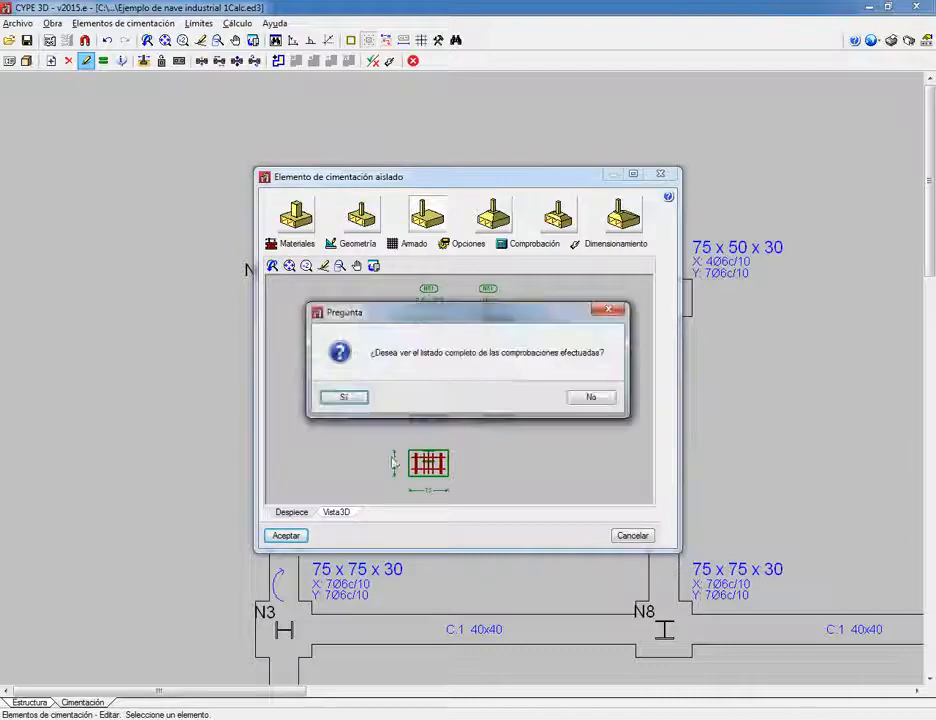
click(343, 398)
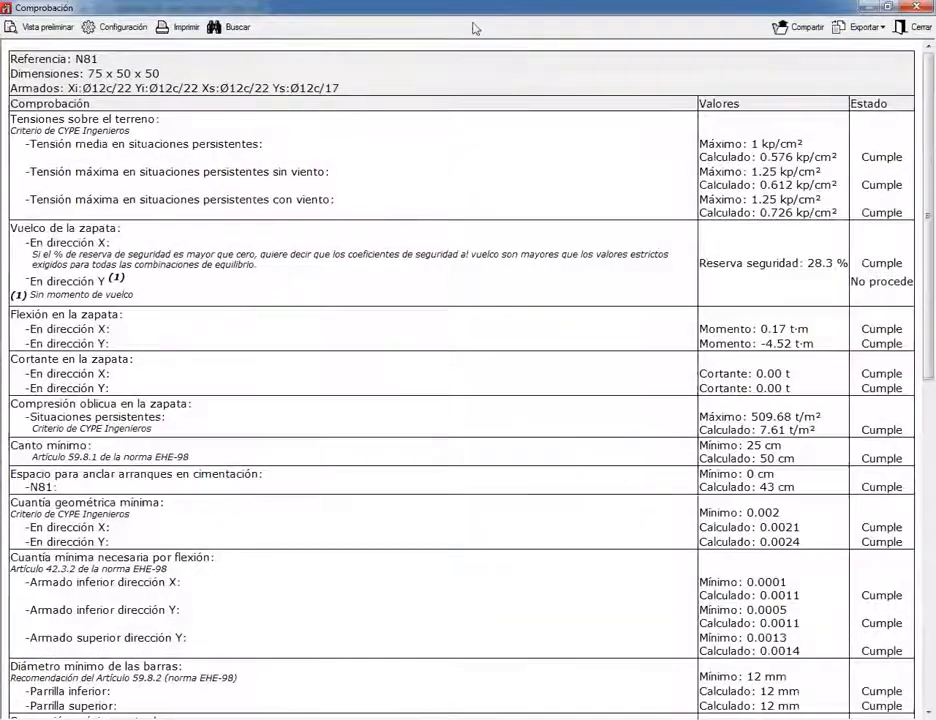
drag(108, 75, 162, 74)
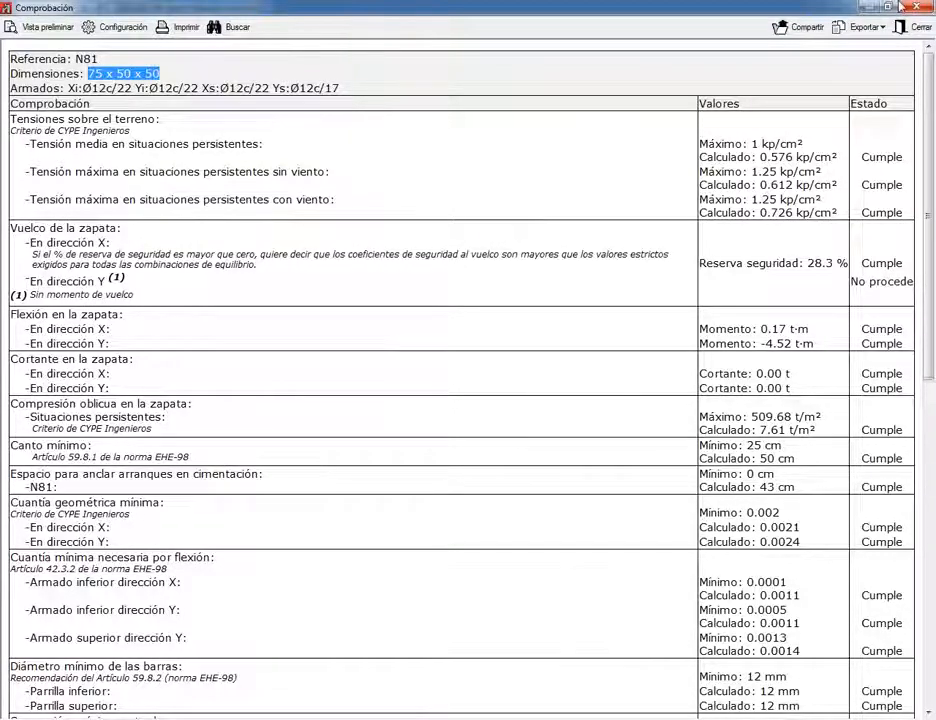
click(914, 27)
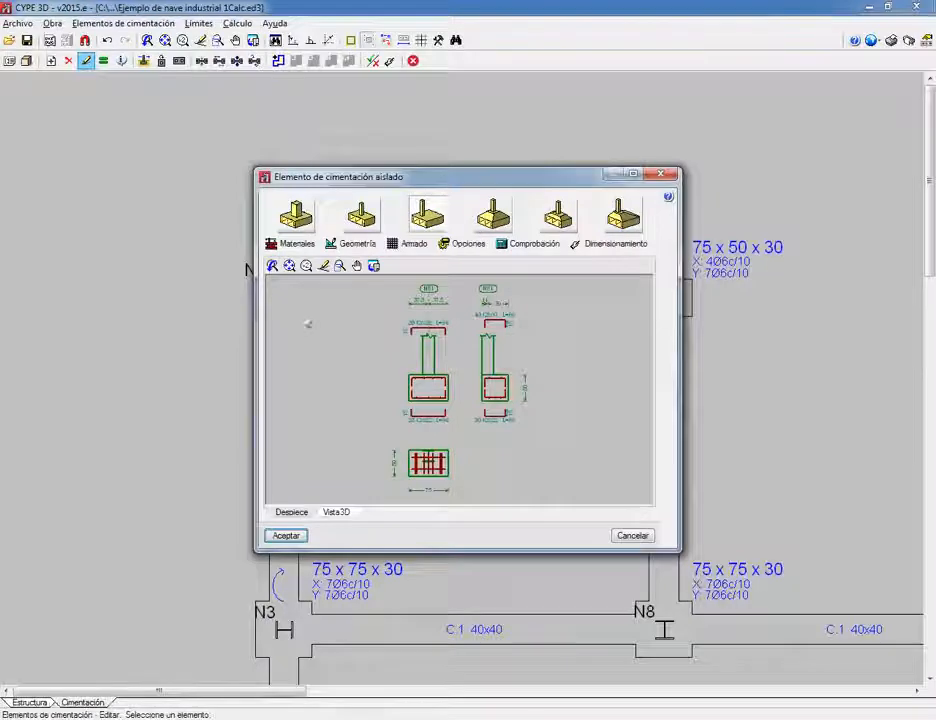
click(661, 174)
Step: Run the Comprobar check on all footings and beams of the foundation plan
scroll(350, 468, down, 3)
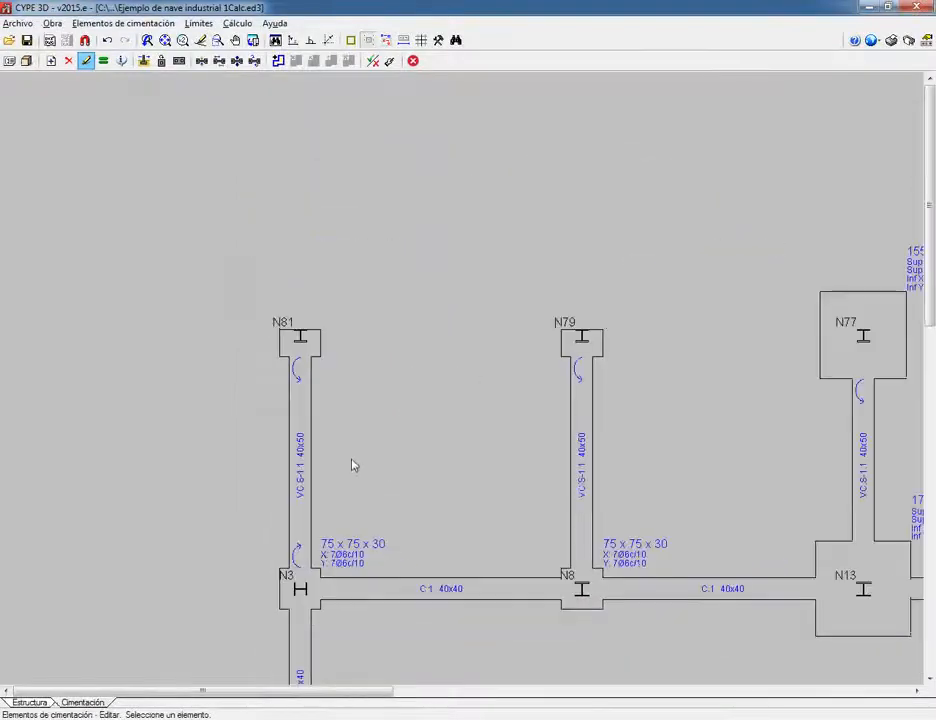
scroll(342, 473, down, 2)
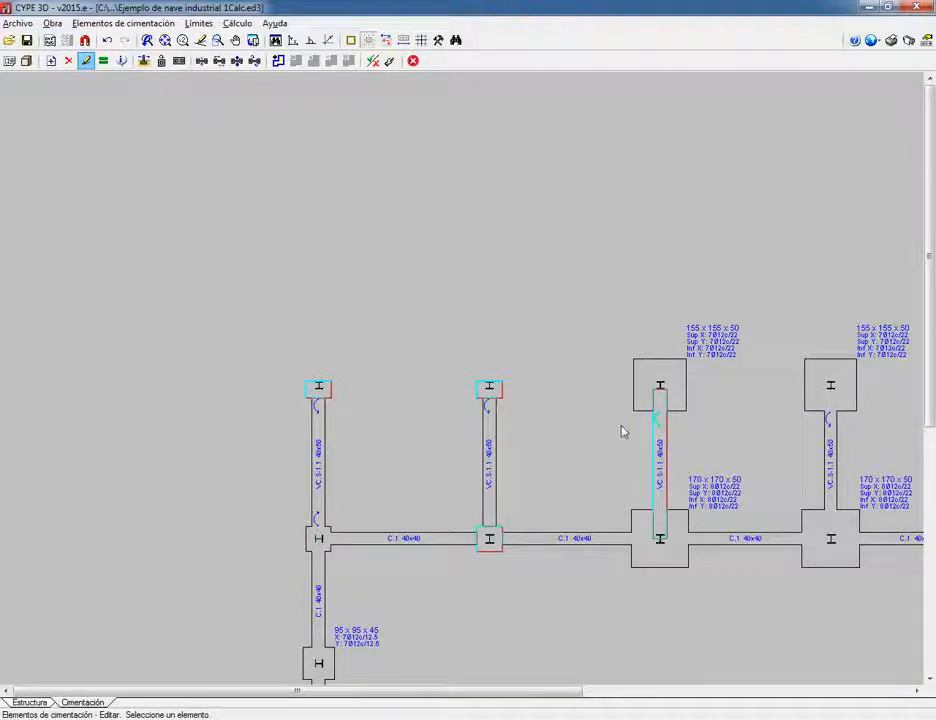
middle_drag(621, 432, 386, 273)
scroll(380, 290, down, 3)
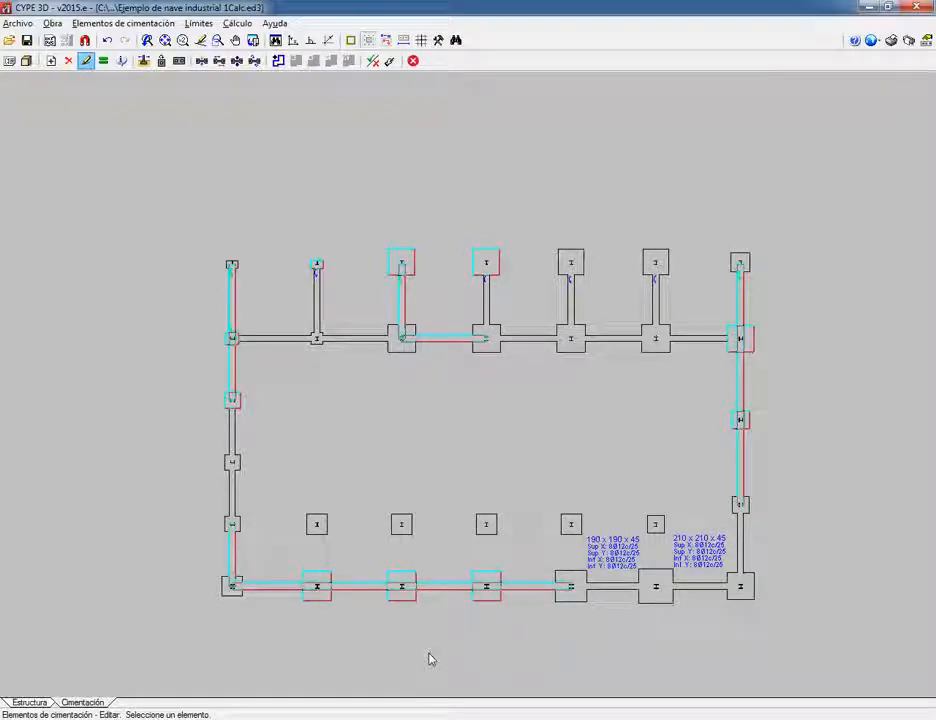
click(134, 25)
mouse_move(237, 25)
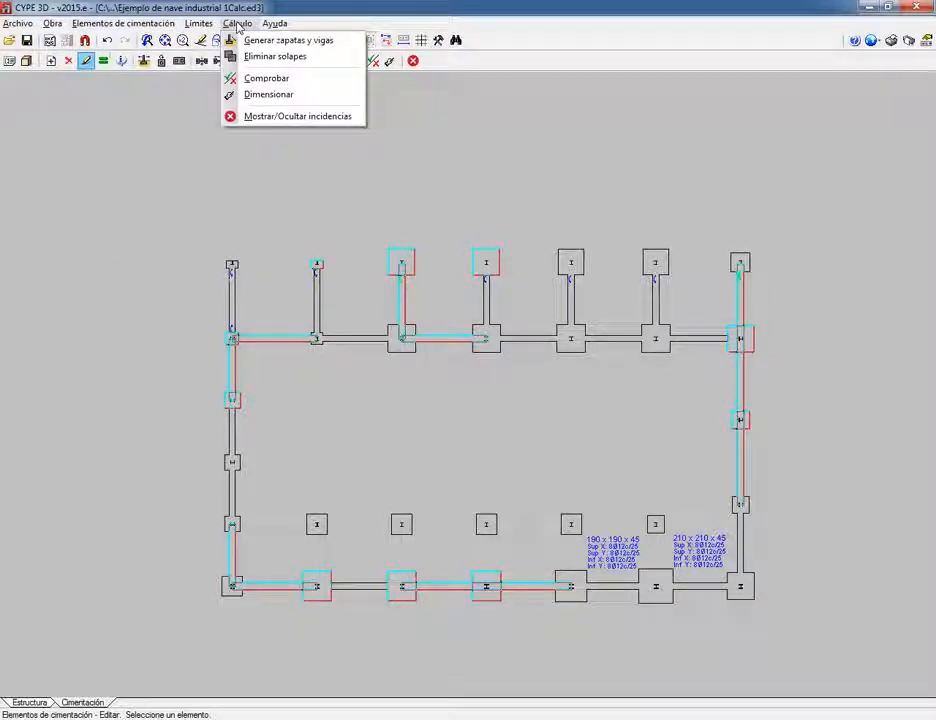
click(262, 78)
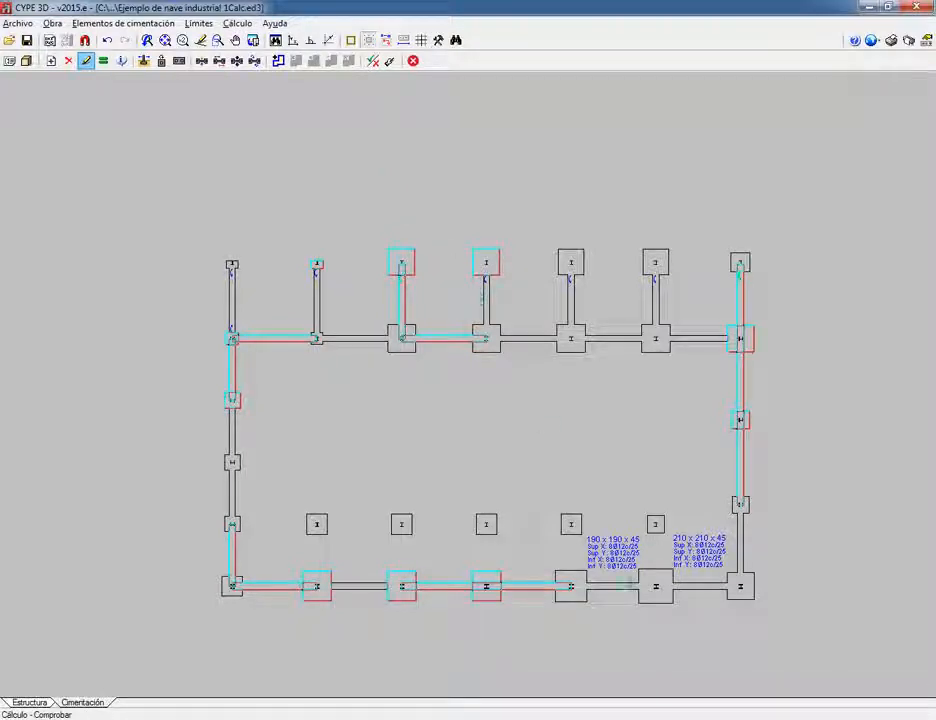
click(484, 298)
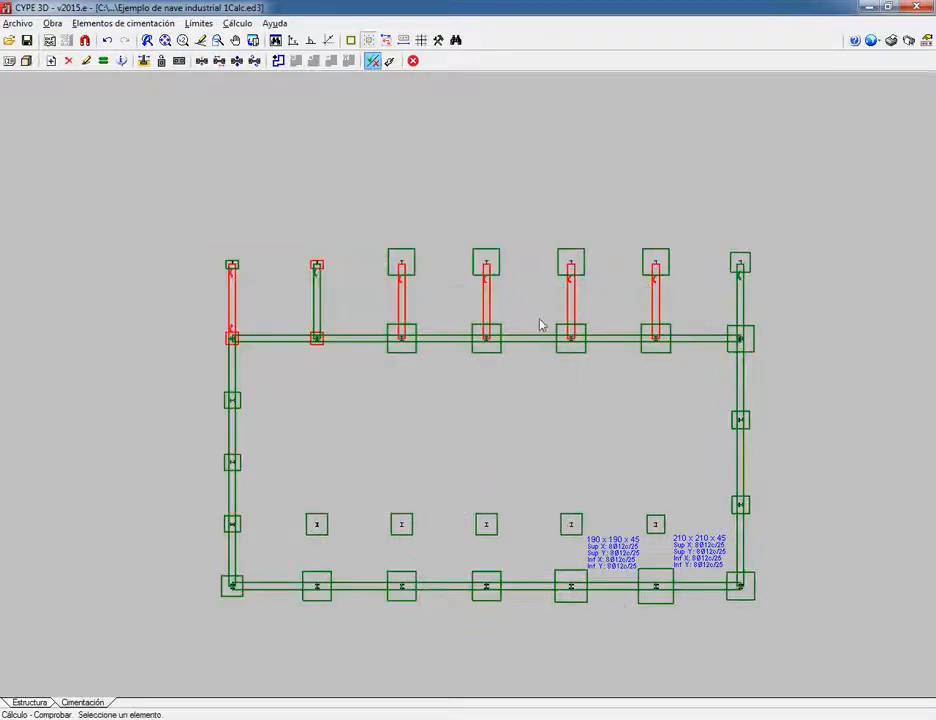
Step: View the complete list of checks for the edge footing at support N79
click(316, 266)
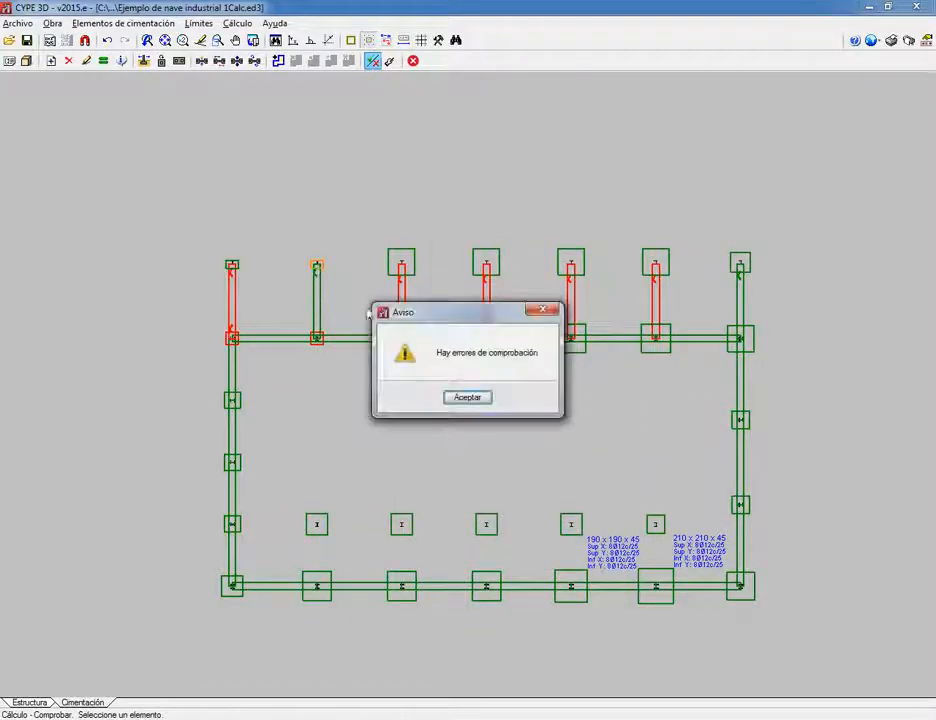
click(459, 398)
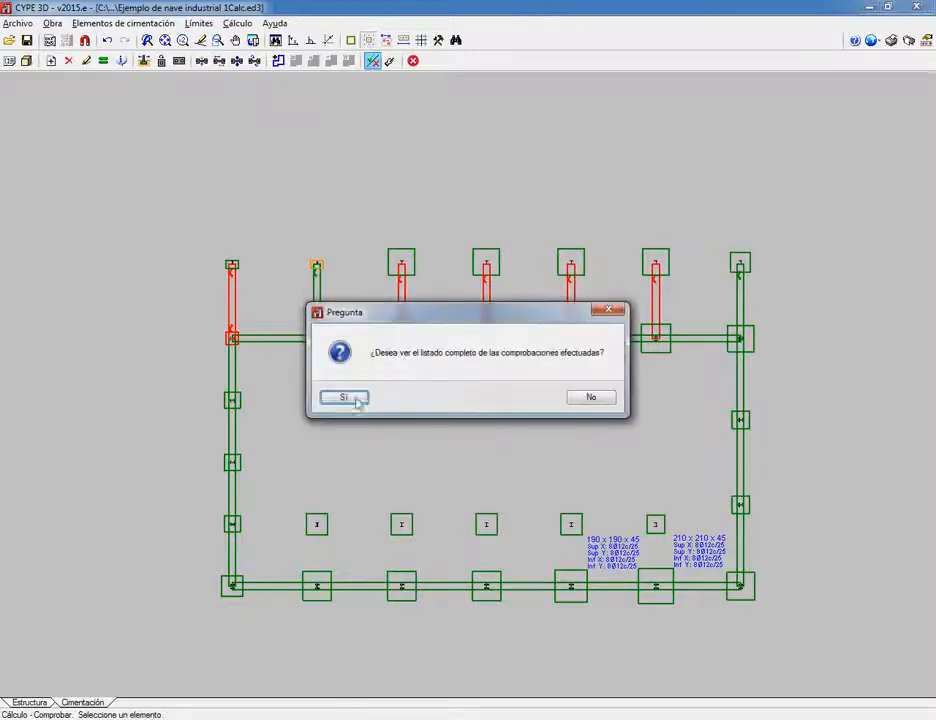
click(345, 398)
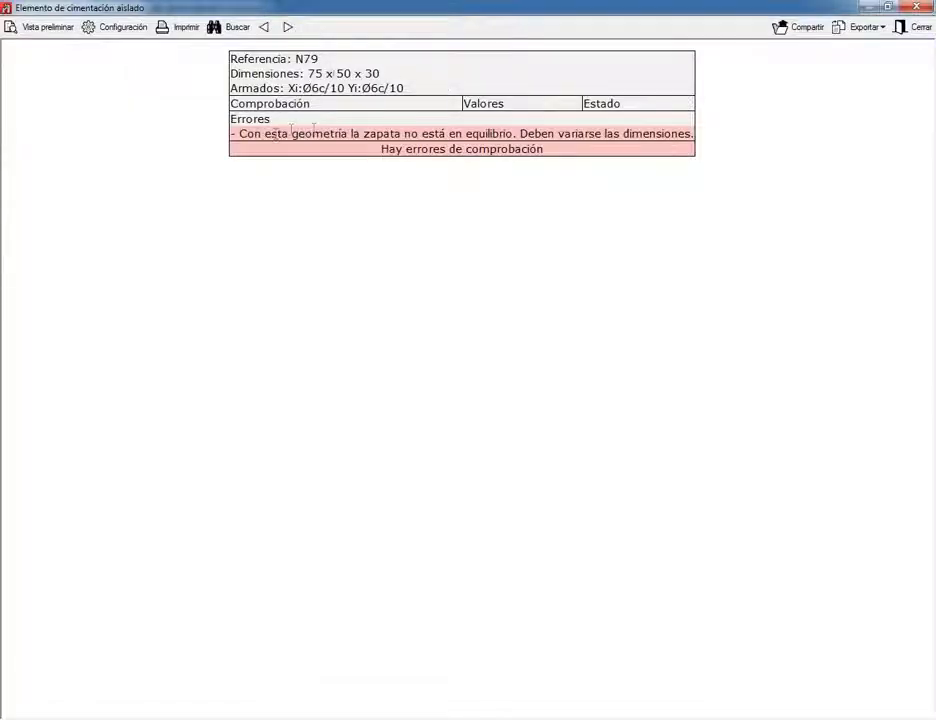
Step: Dimension the edge footing at support N79 with the Completo type and view its full list of checks
click(915, 28)
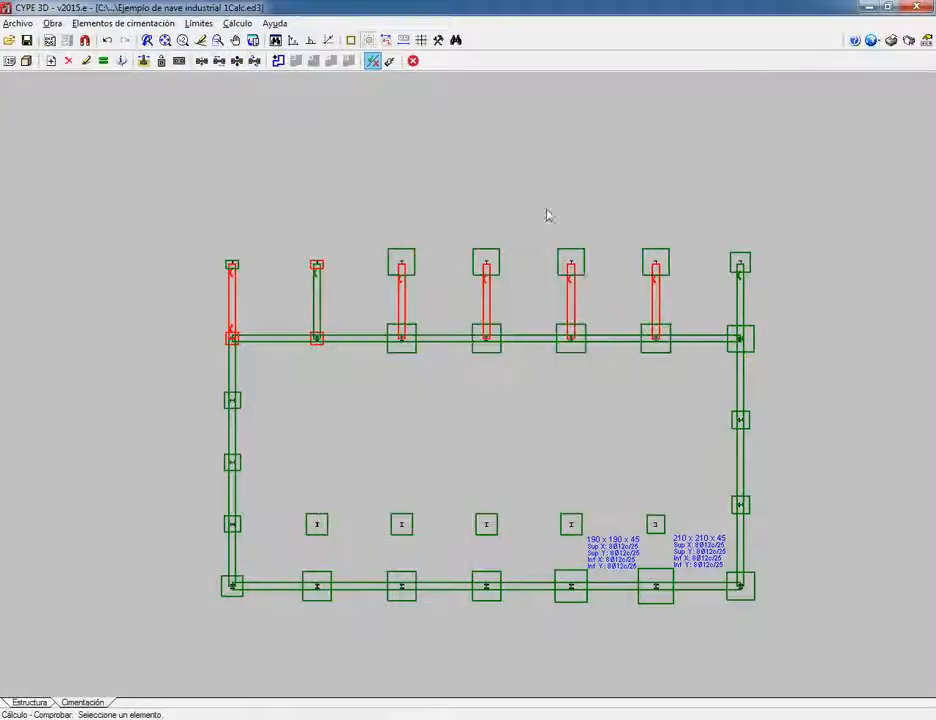
click(123, 22)
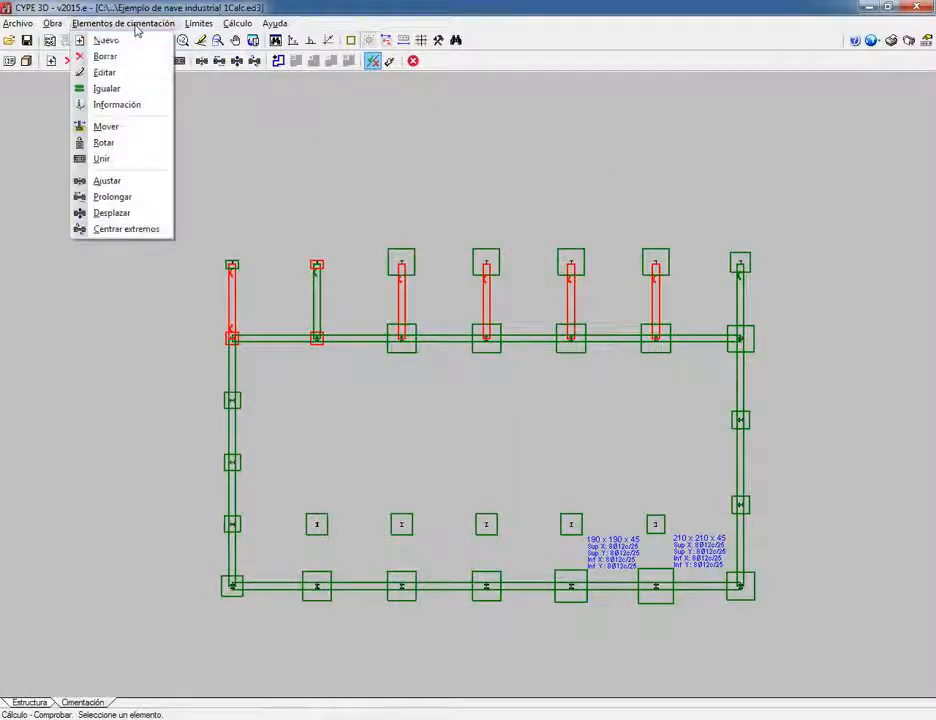
click(108, 73)
click(316, 265)
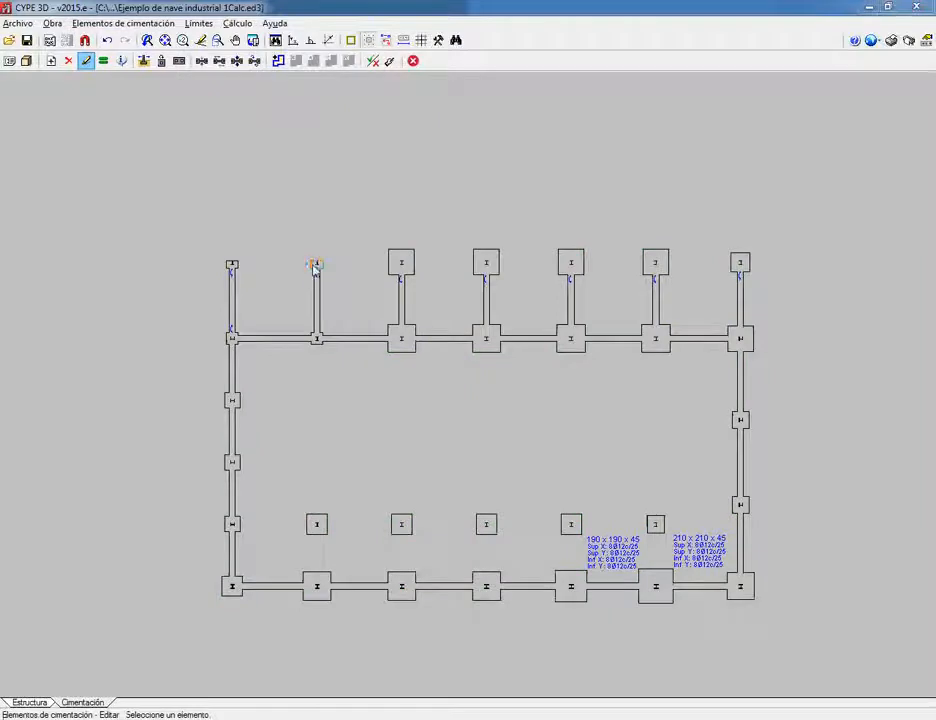
click(610, 243)
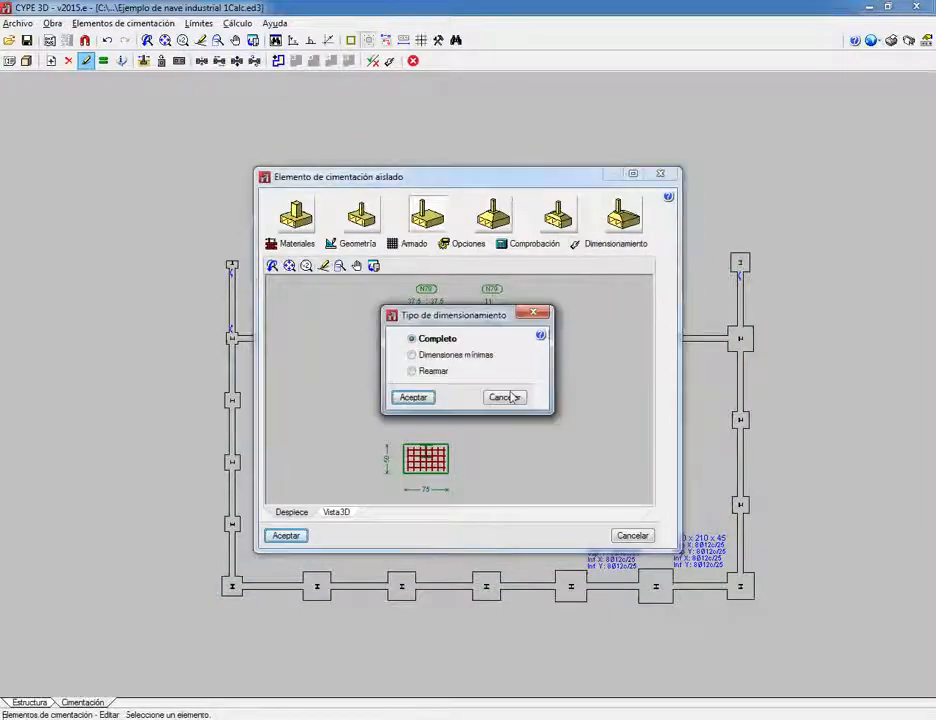
click(413, 397)
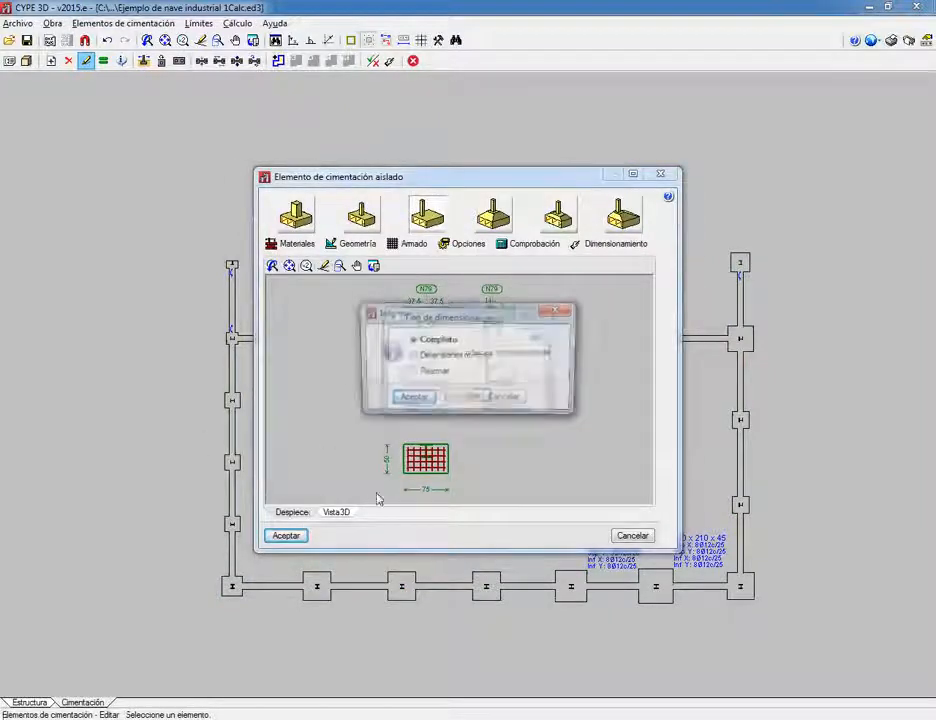
click(468, 398)
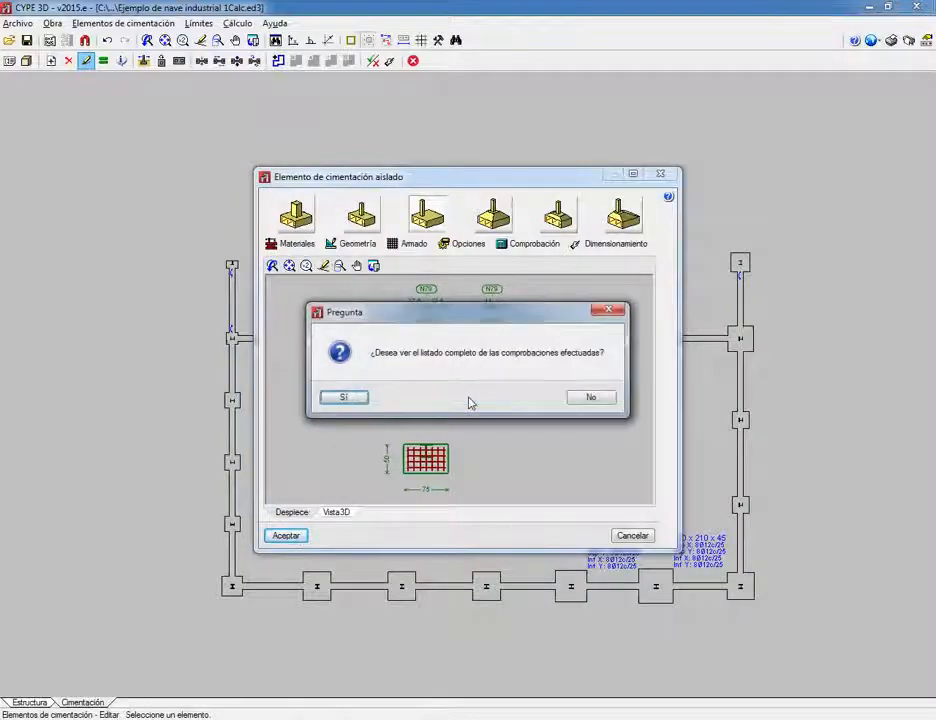
click(351, 400)
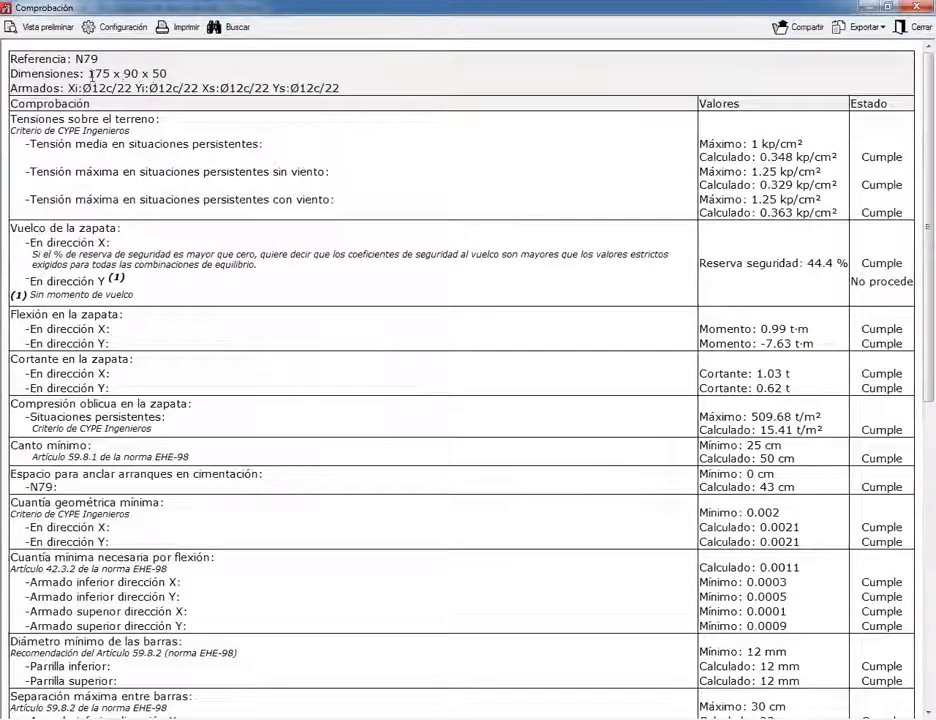
drag(90, 74, 165, 74)
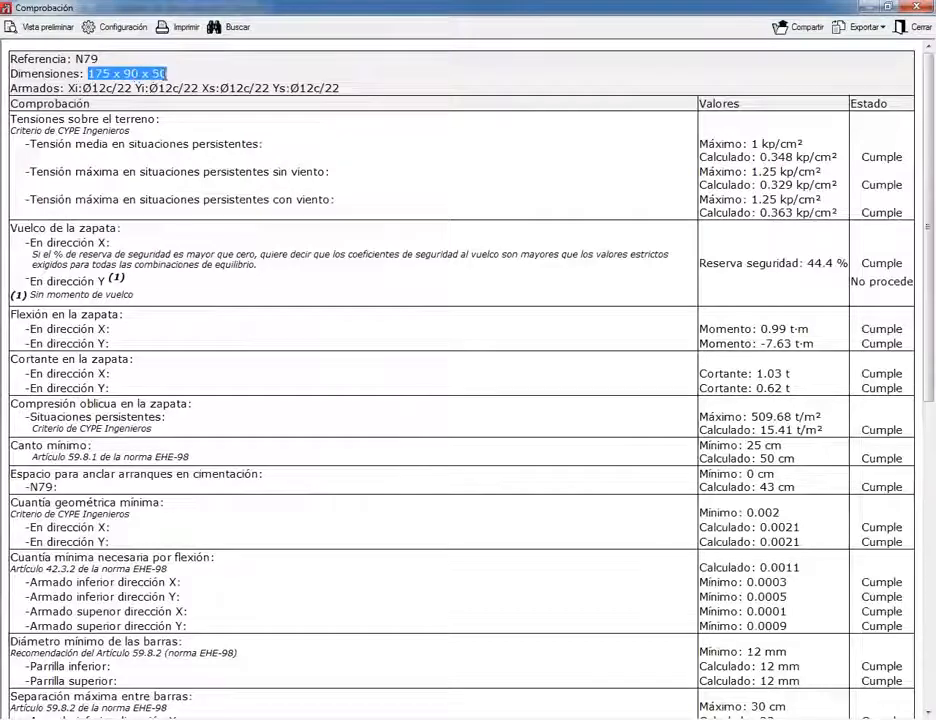
click(903, 27)
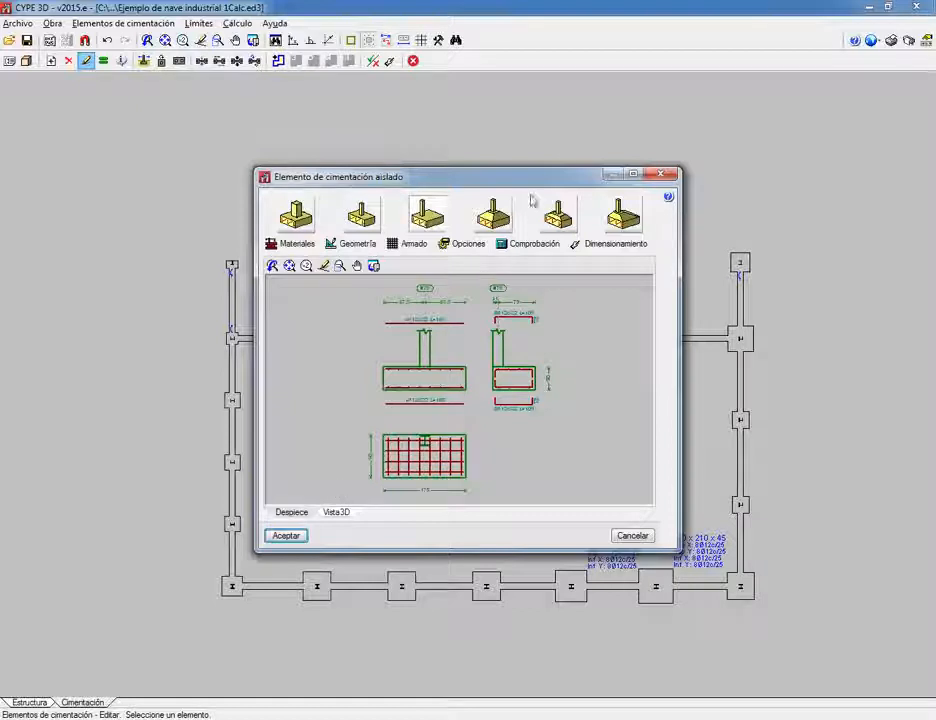
Step: Review the N79 footing's geometry, reinforcement and 3D view in the enlarged editor, and accept the design
double_click(491, 177)
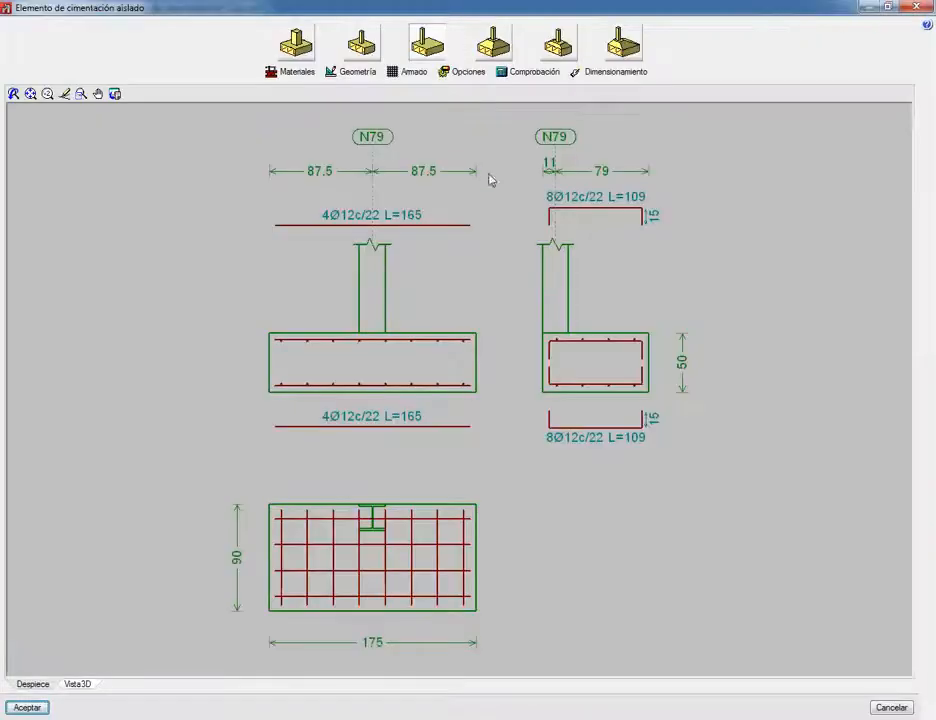
click(355, 72)
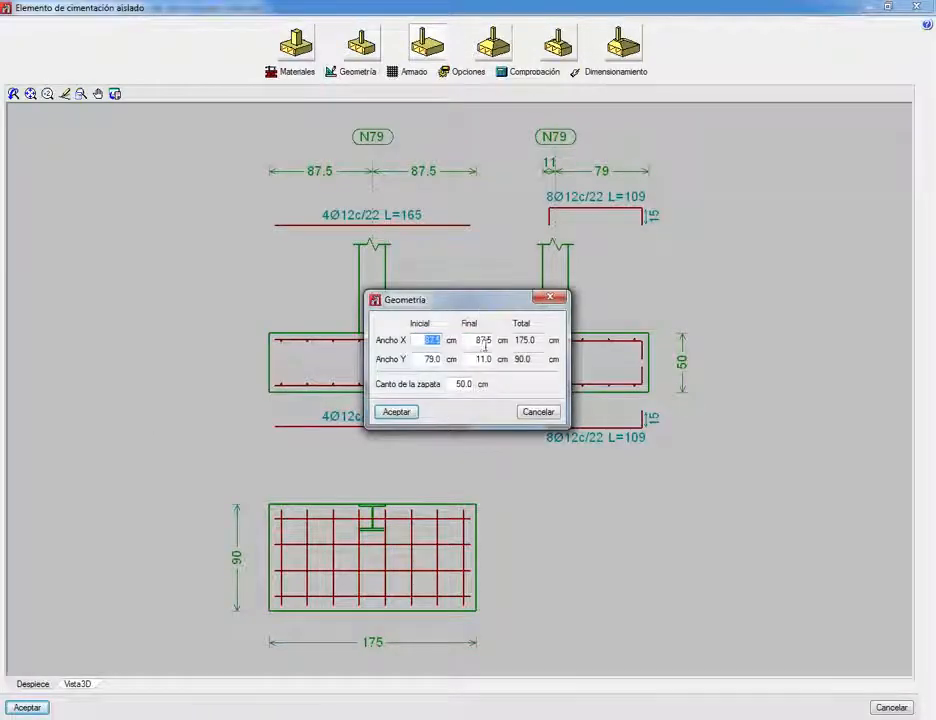
click(538, 411)
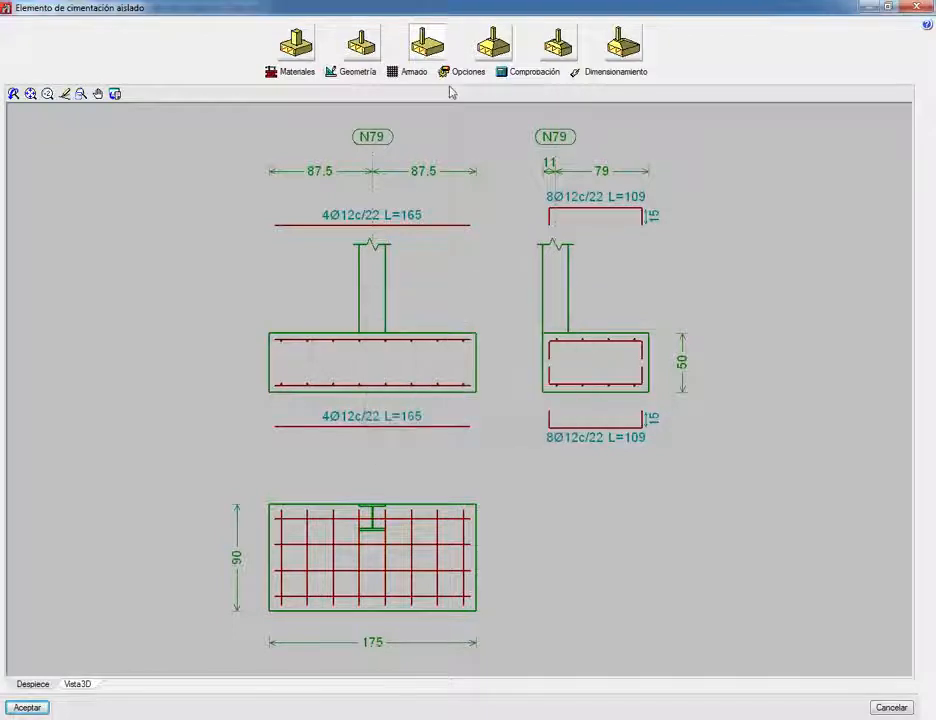
click(408, 72)
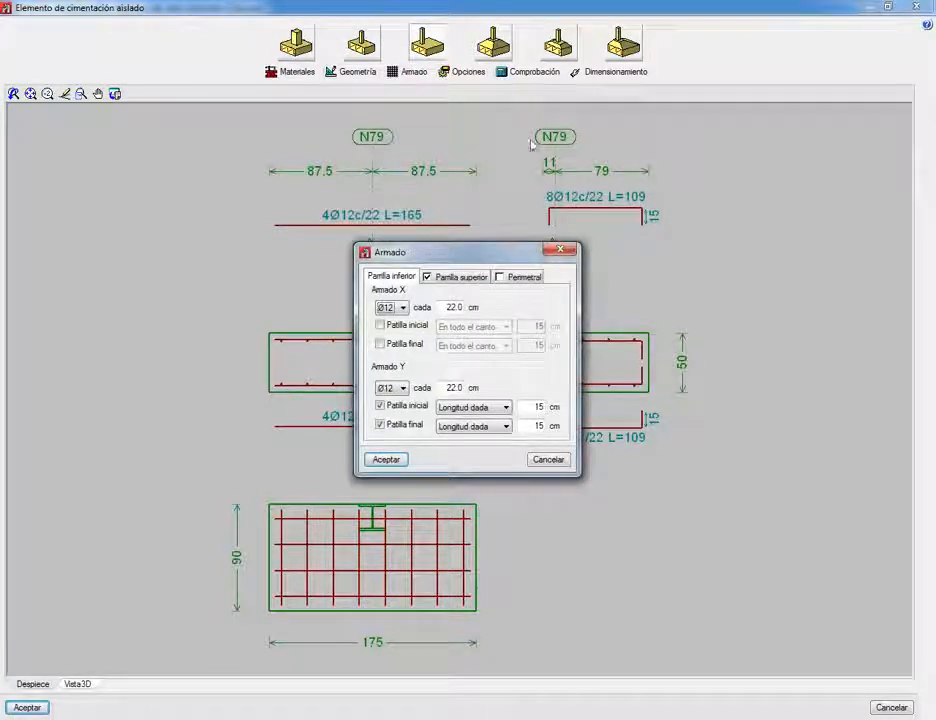
click(574, 249)
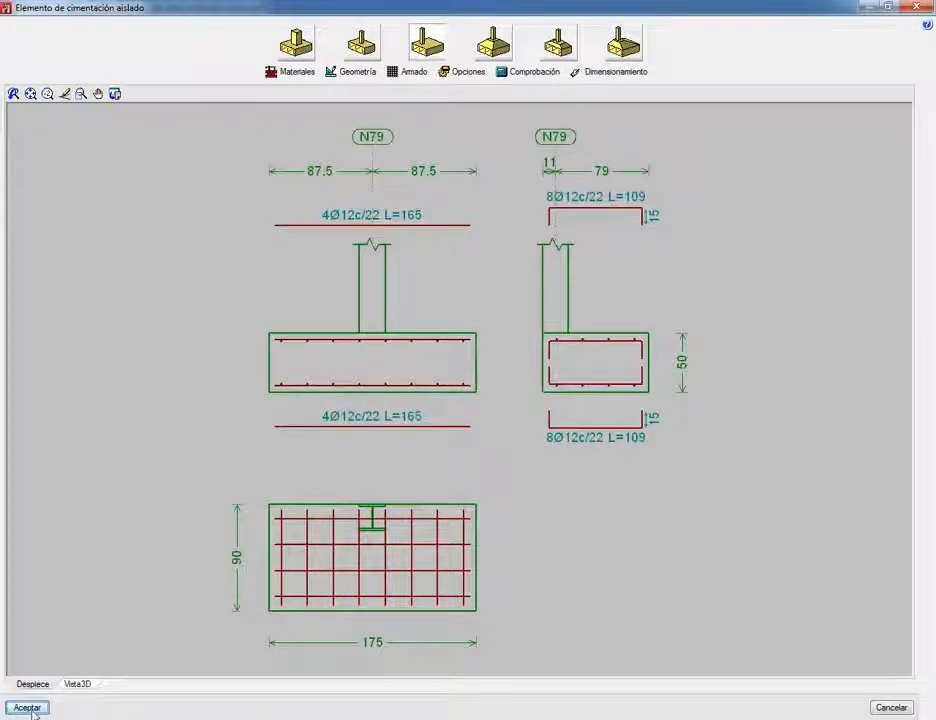
click(76, 684)
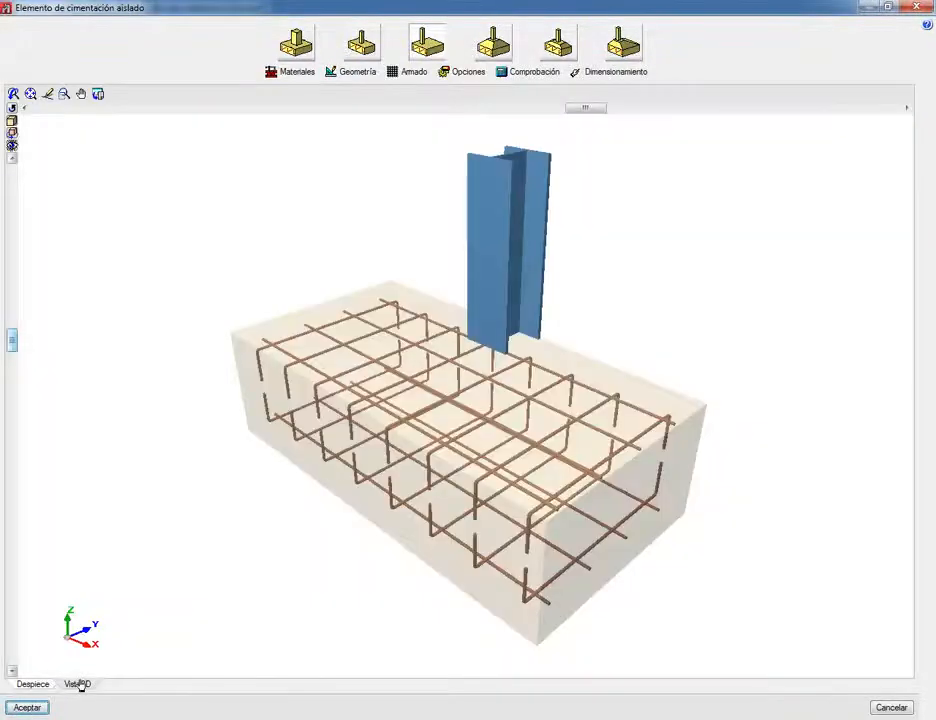
click(27, 707)
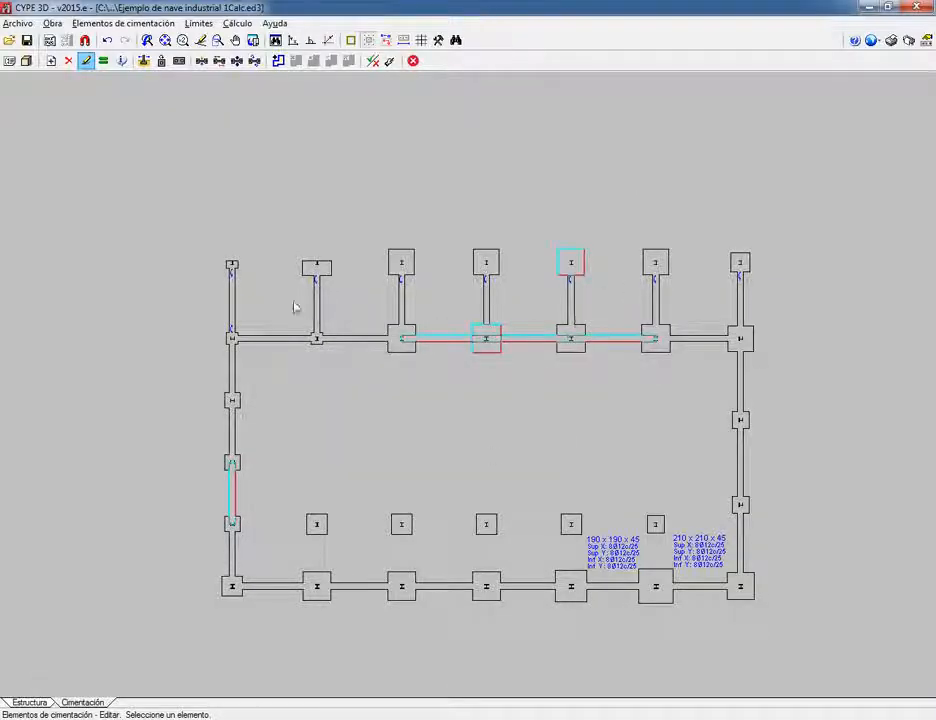
Step: Try dimensioning a new anchor plate connection at the base of an HEB240 column of the structure, view its checks and discard it
click(30, 703)
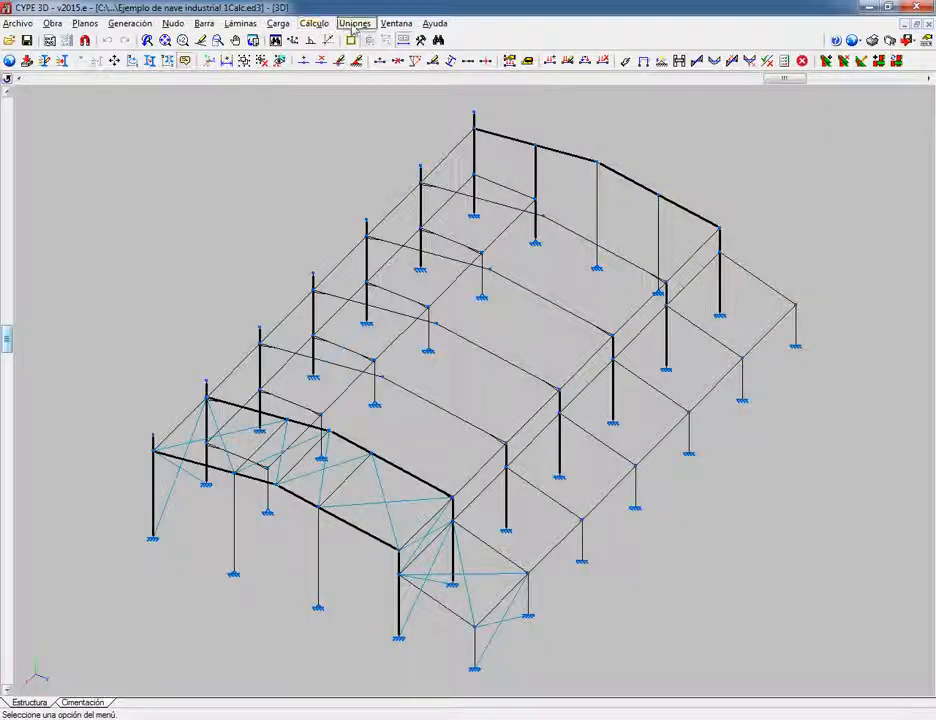
click(354, 24)
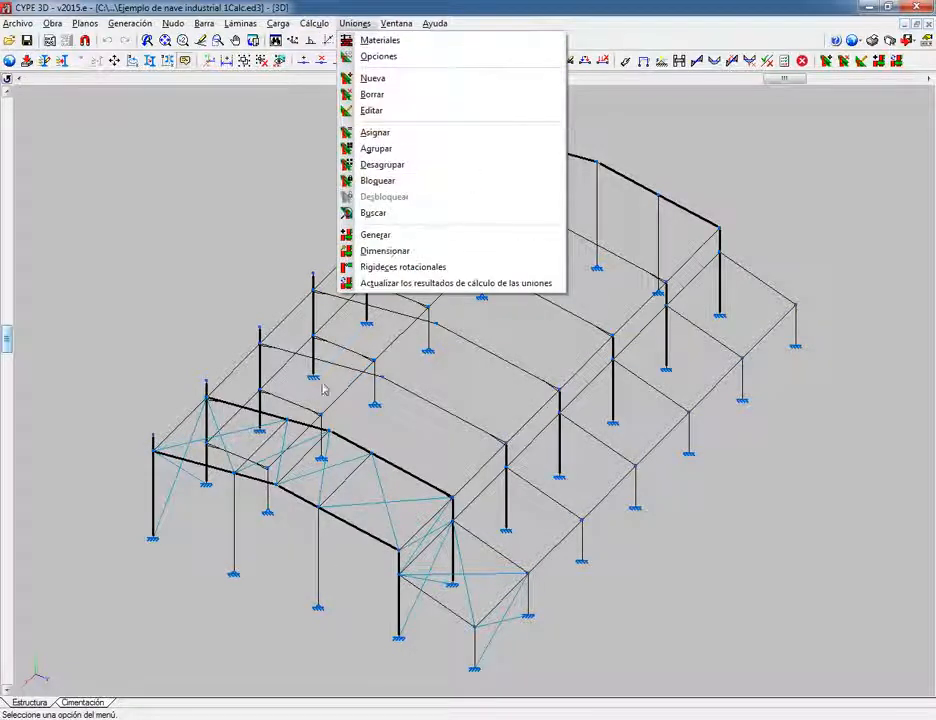
click(402, 80)
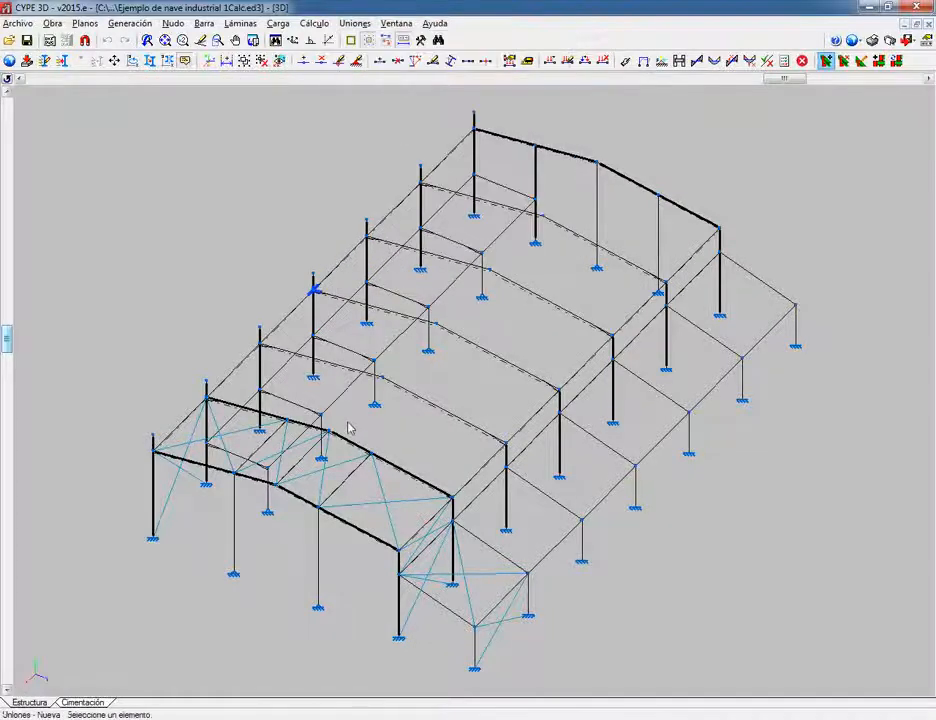
click(314, 382)
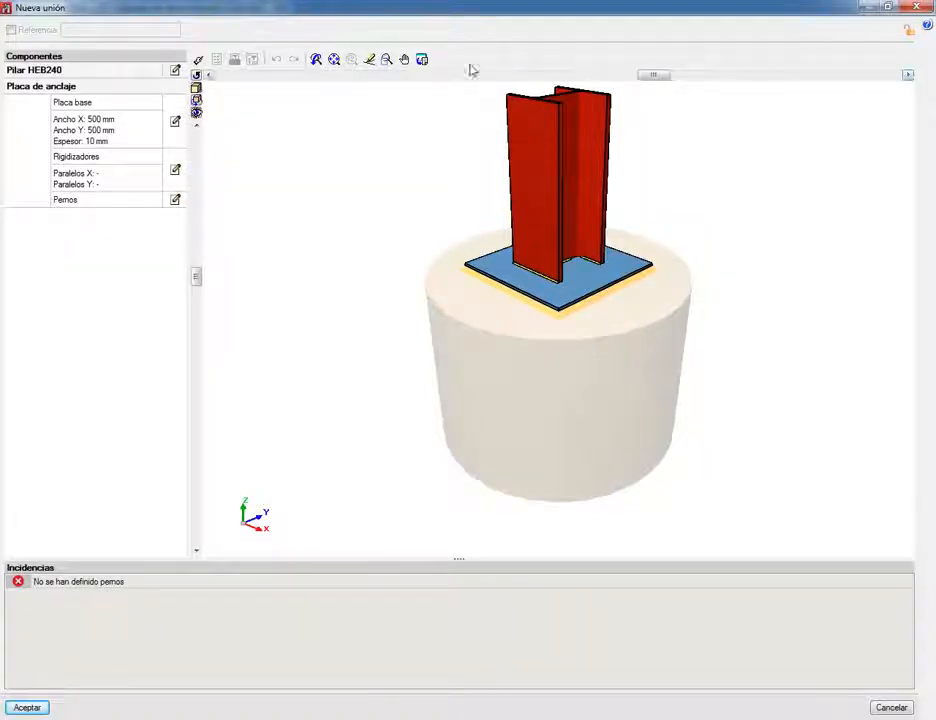
click(198, 60)
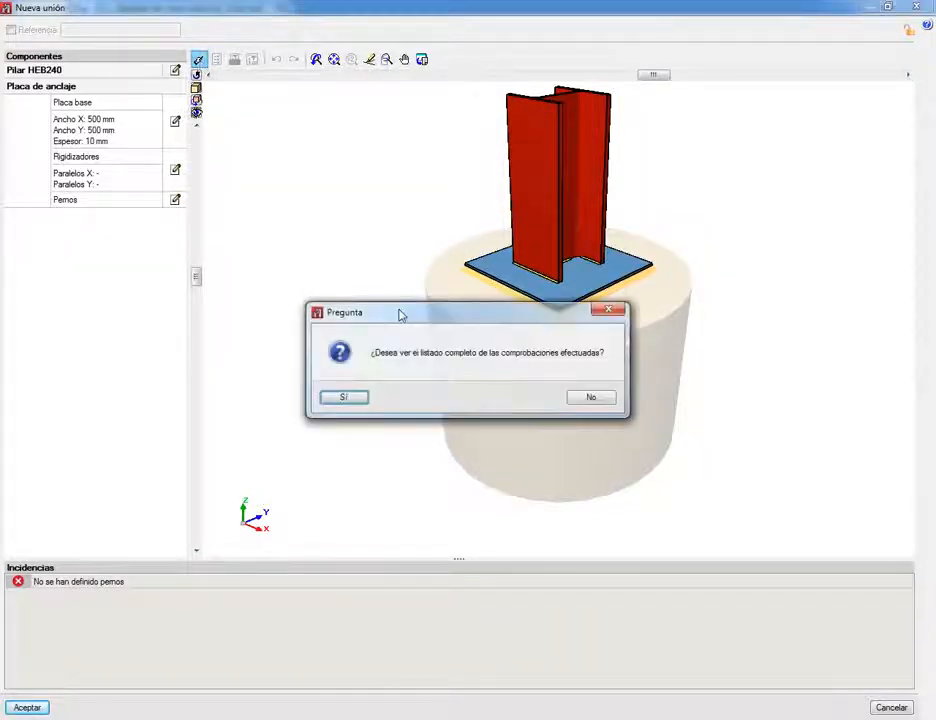
click(357, 403)
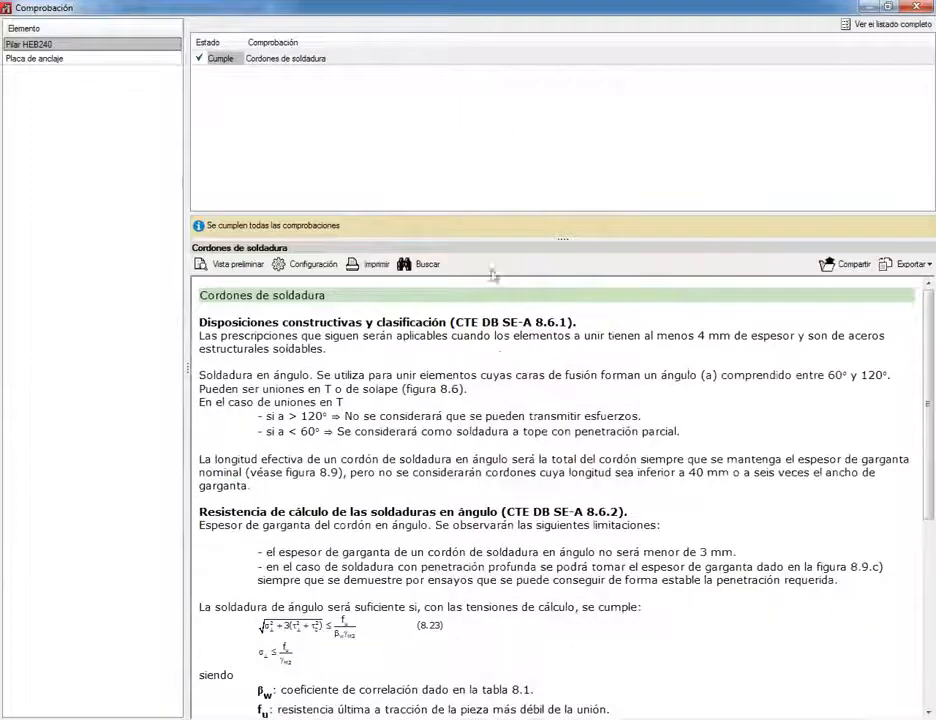
click(915, 8)
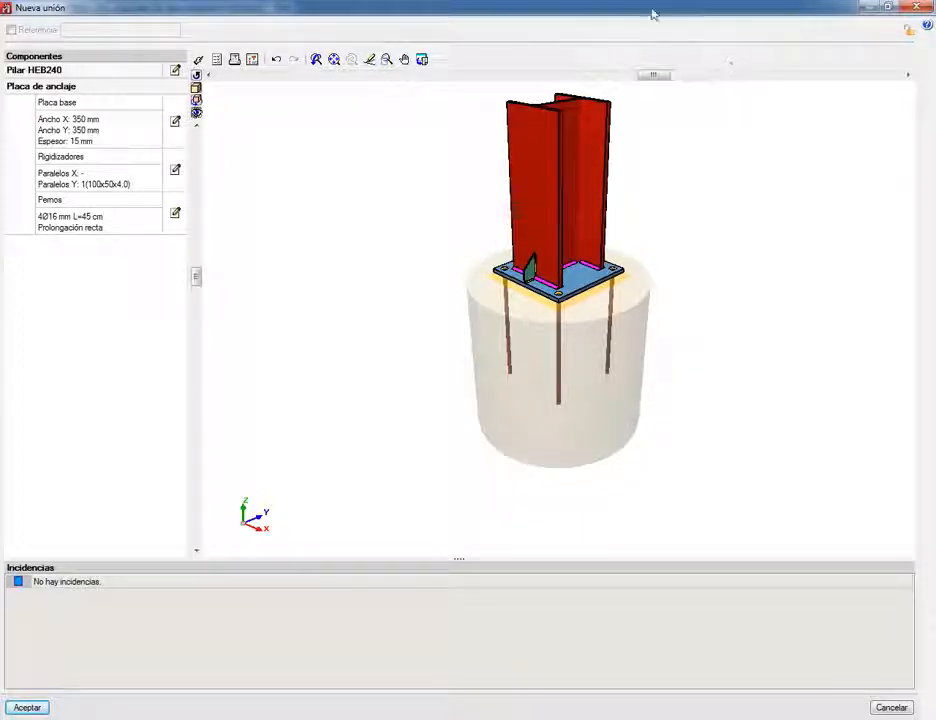
click(917, 7)
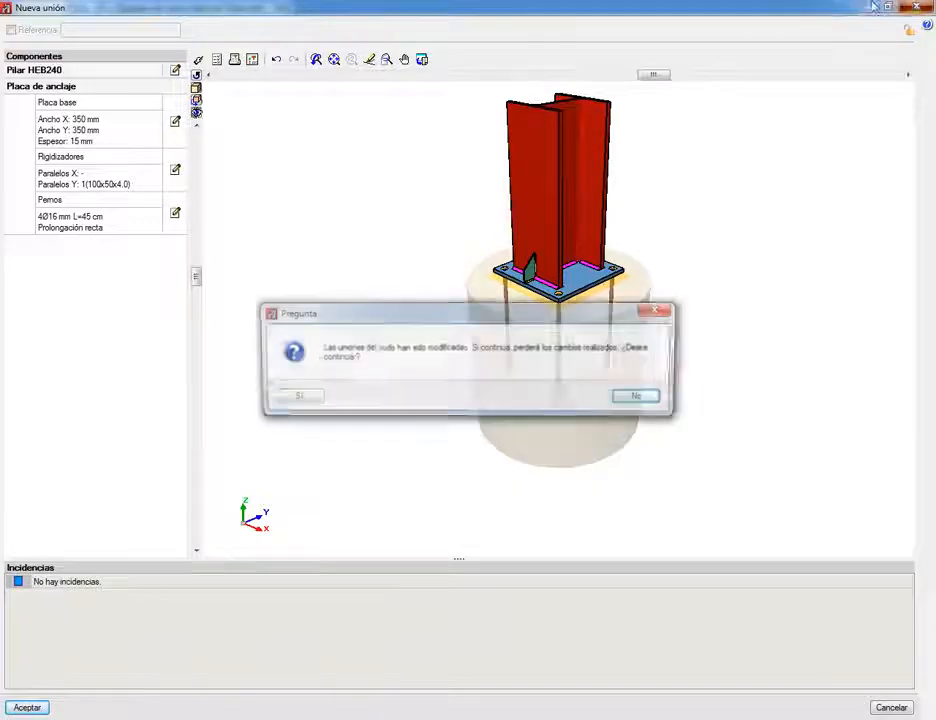
click(300, 398)
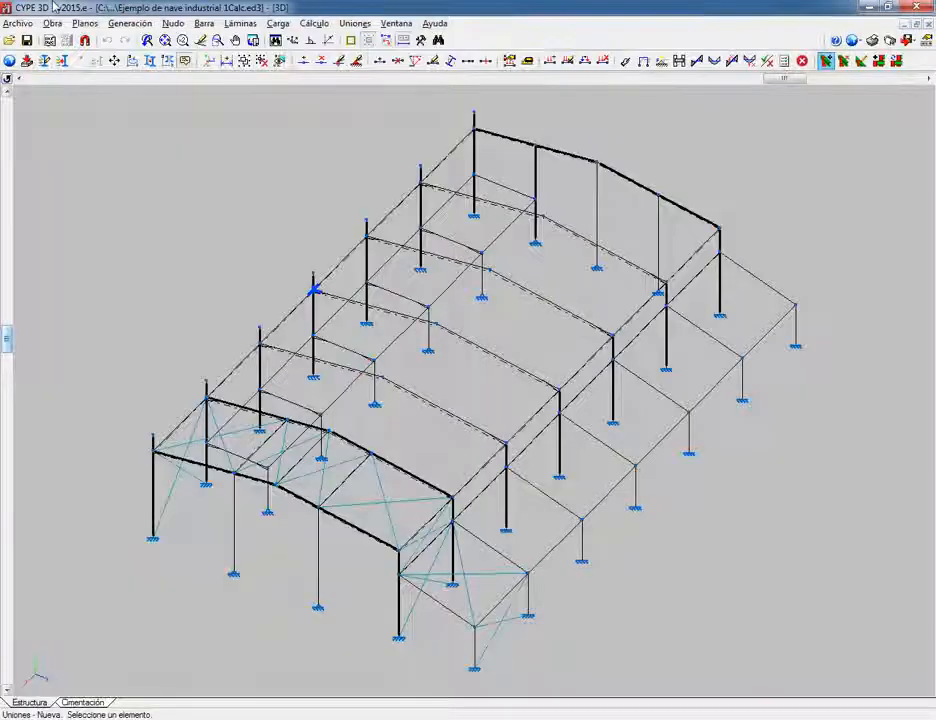
Step: Generate the project listings with the preselected chapters, including bar geometry, Resumen de medición and Cimentación, accepting the reported incidents
click(17, 23)
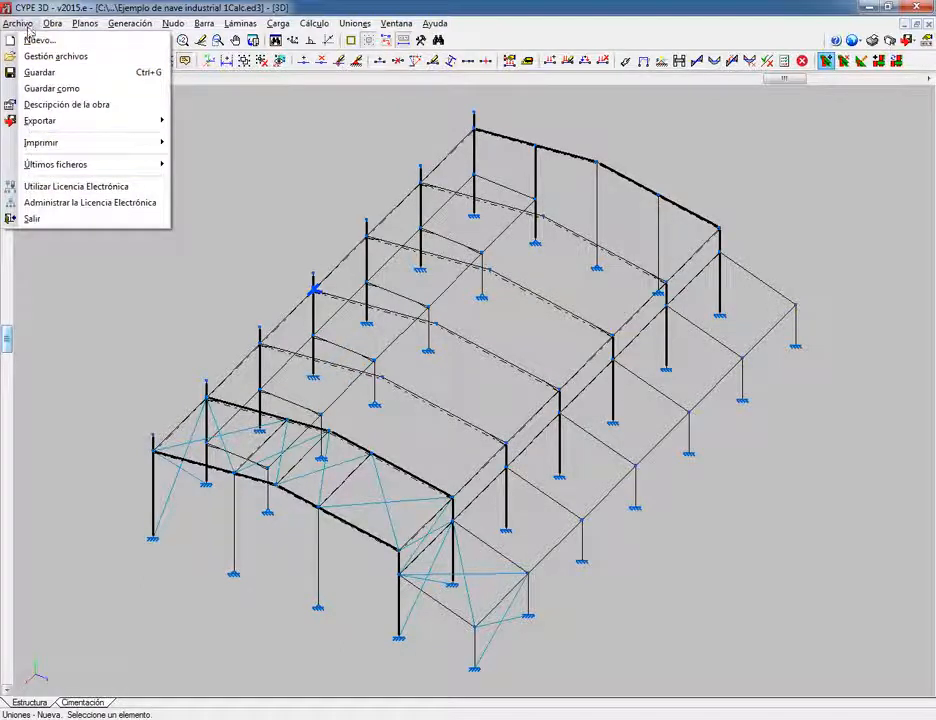
mouse_move(155, 142)
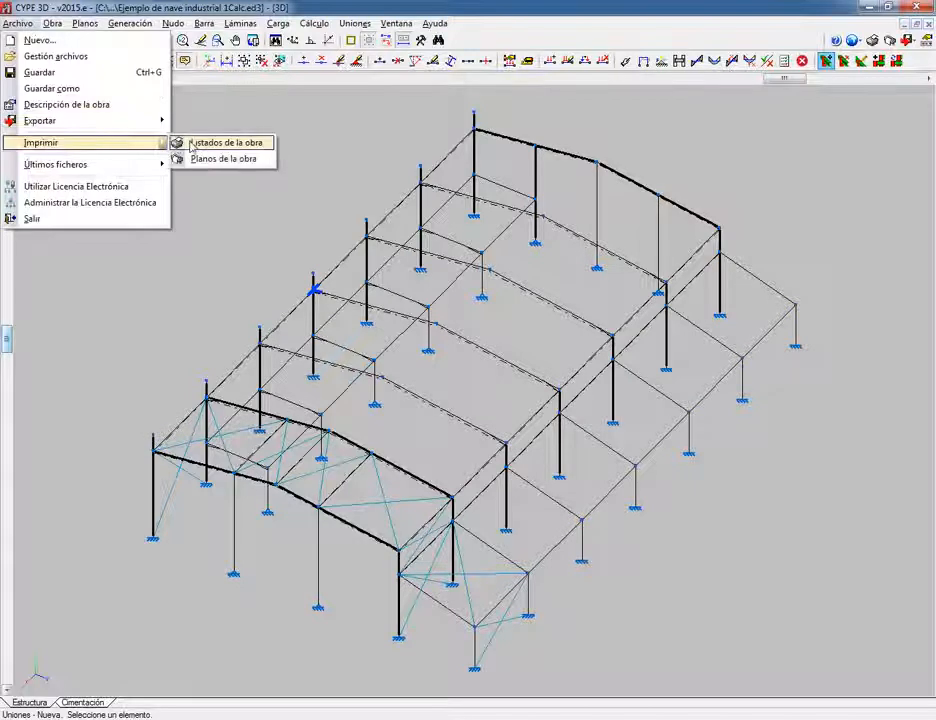
click(230, 145)
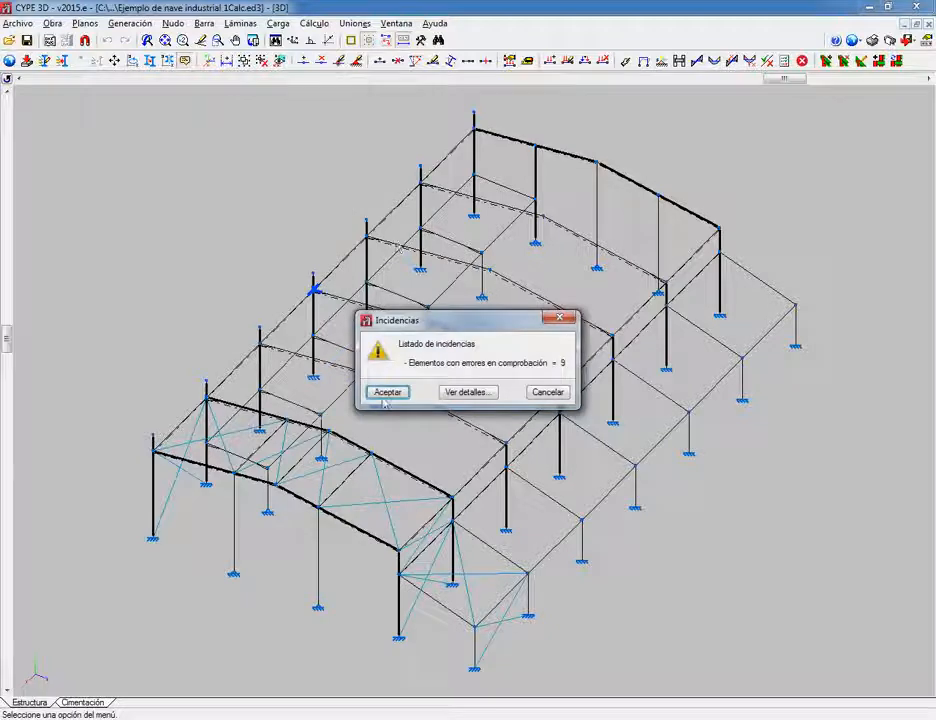
key(Return)
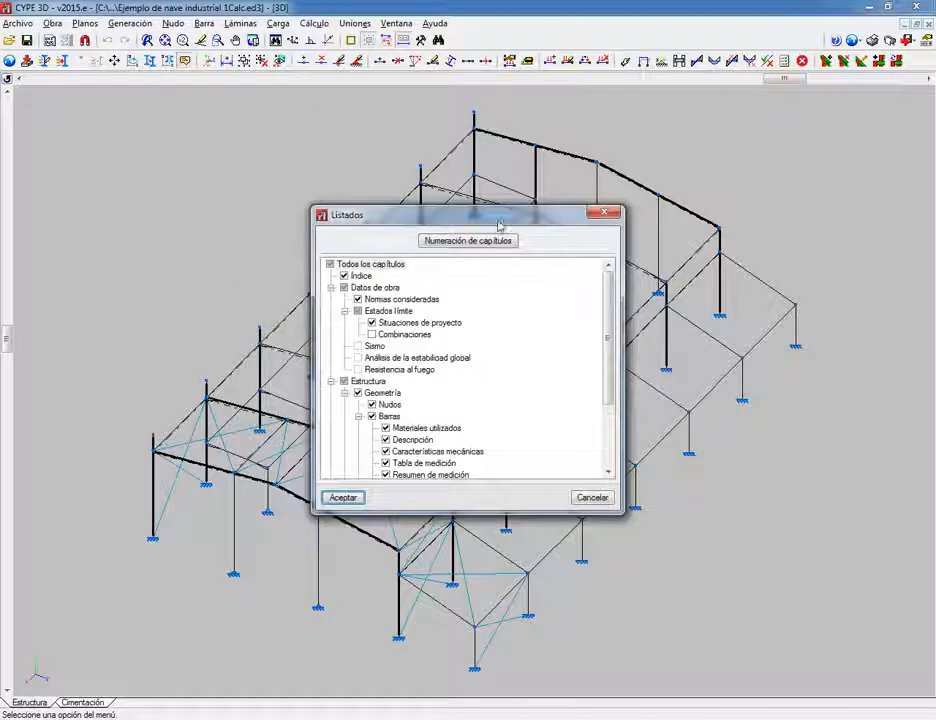
scroll(608, 348, down, 3)
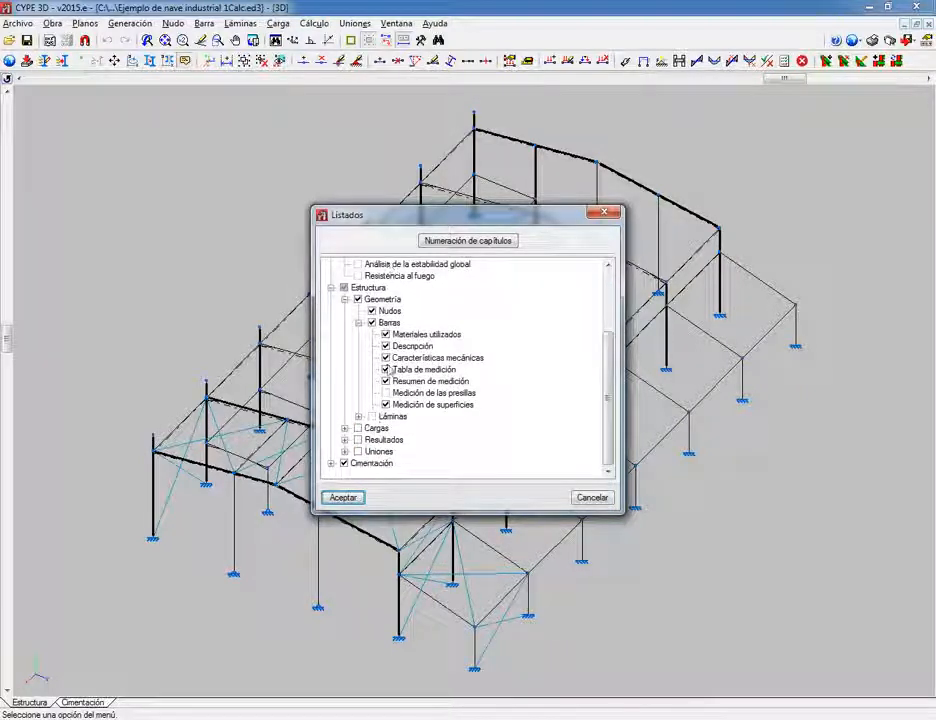
click(413, 385)
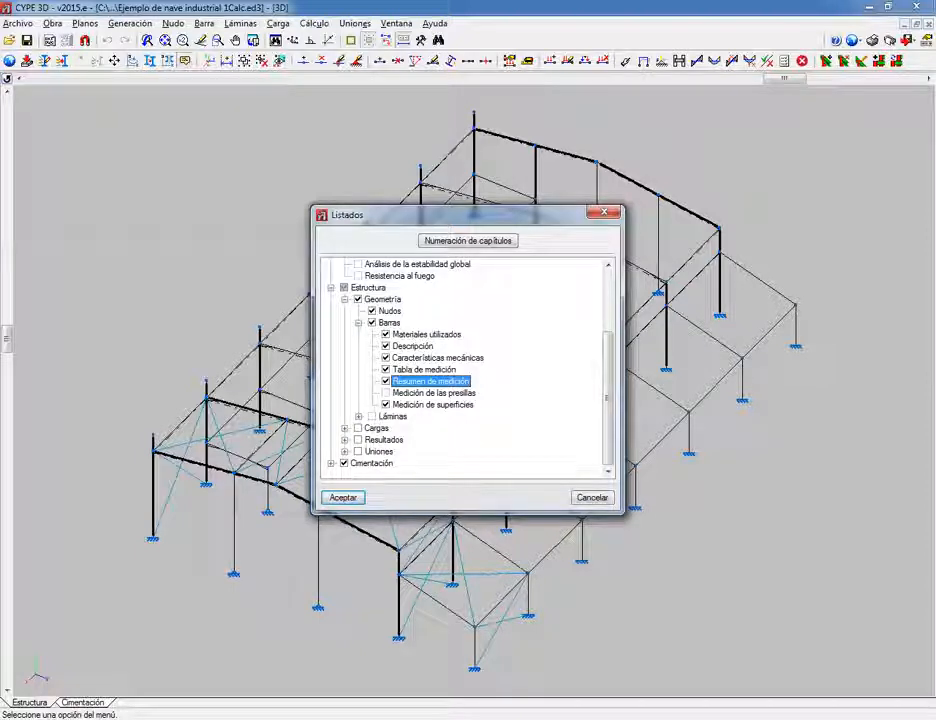
key(Return)
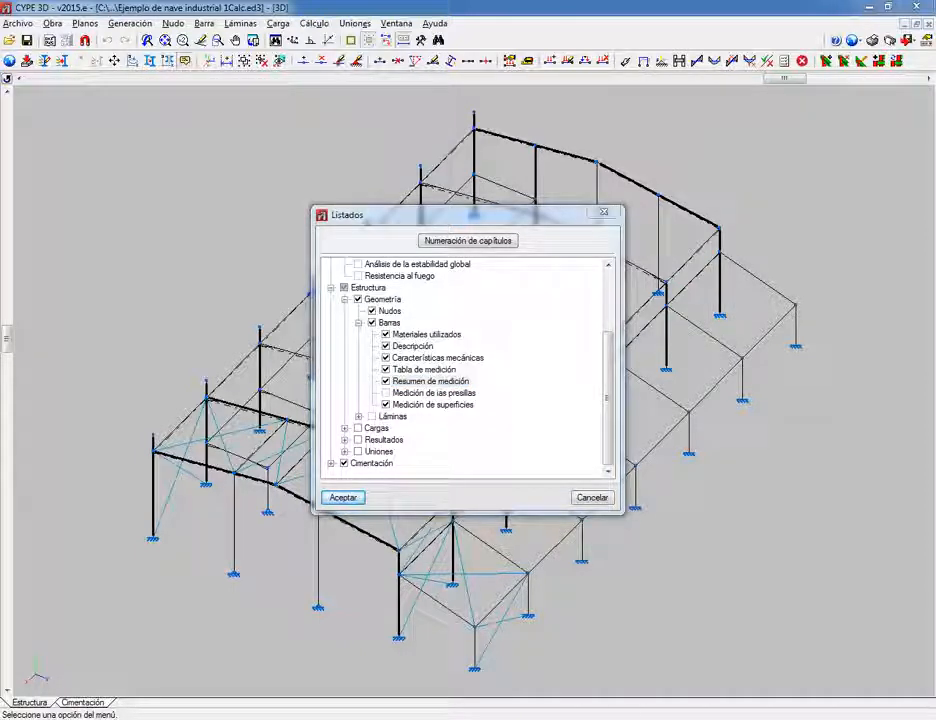